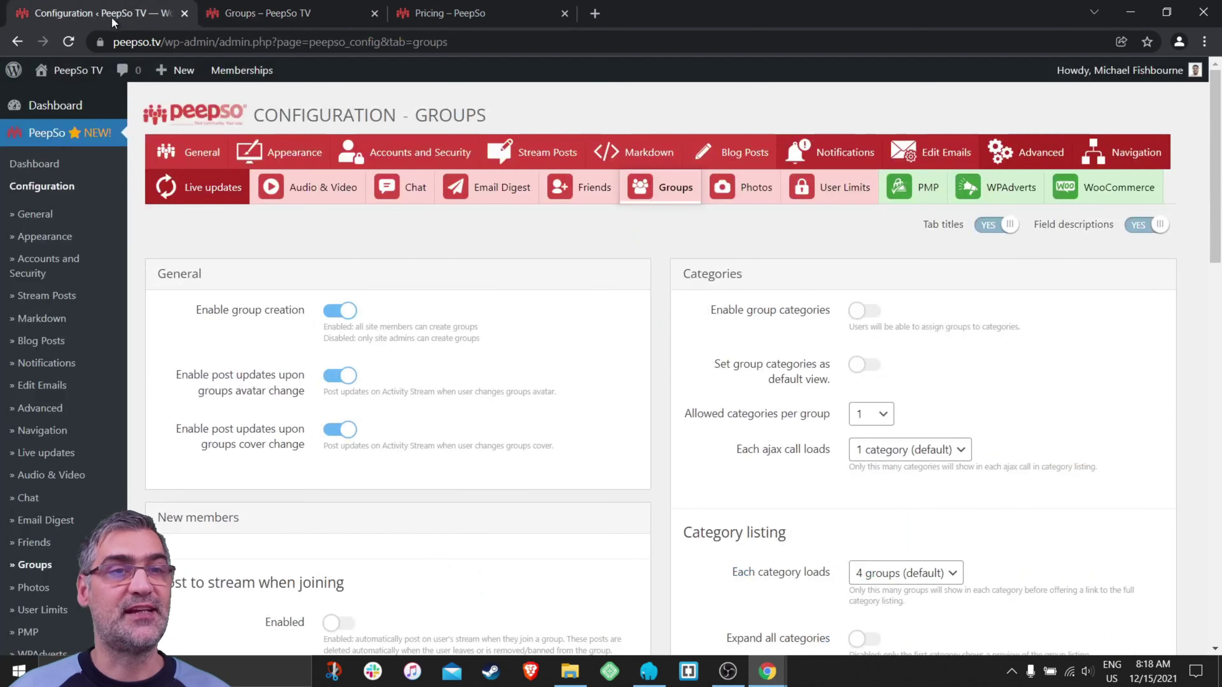
- Review the group category options in PeepSo's Groups configuration, then return to the Groups page
{"action": "left_click", "coordinate": [97, 13]}
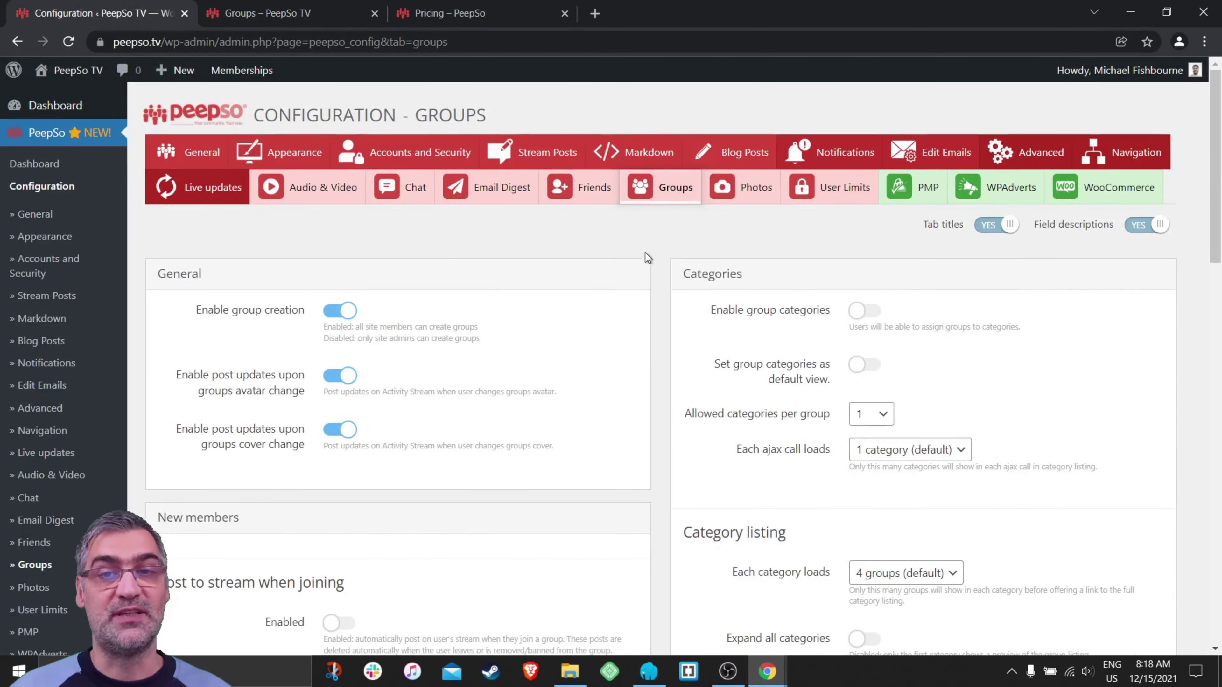
{"action": "scroll", "coordinate": [653, 240], "scroll_direction": "down", "scroll_amount": 4}
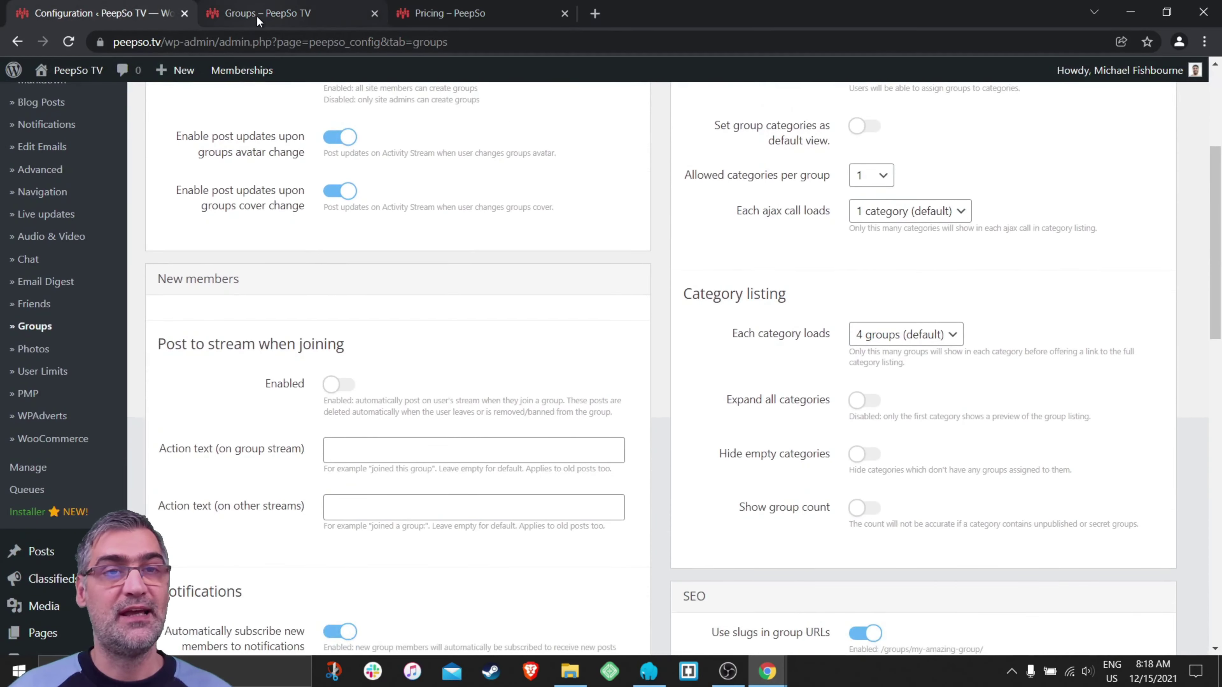
{"action": "left_click", "coordinate": [255, 16]}
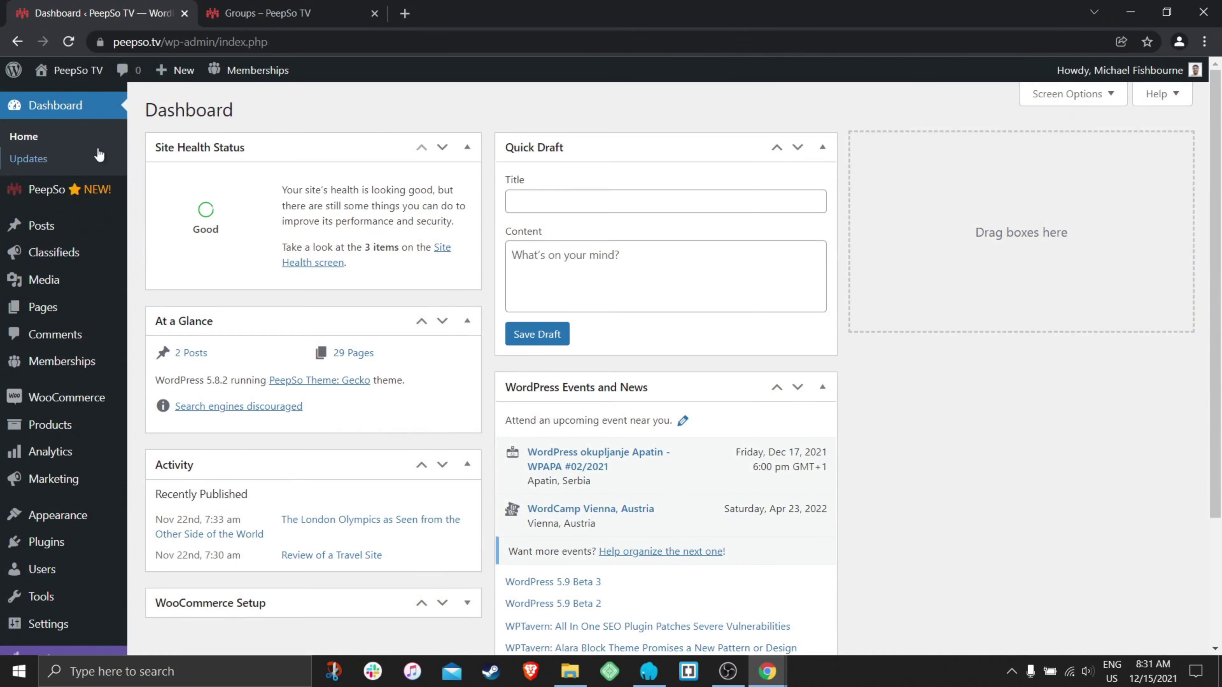
- Install the Groups add-on from the PeepSo Installer
{"action": "mouse_move", "coordinate": [44, 190]}
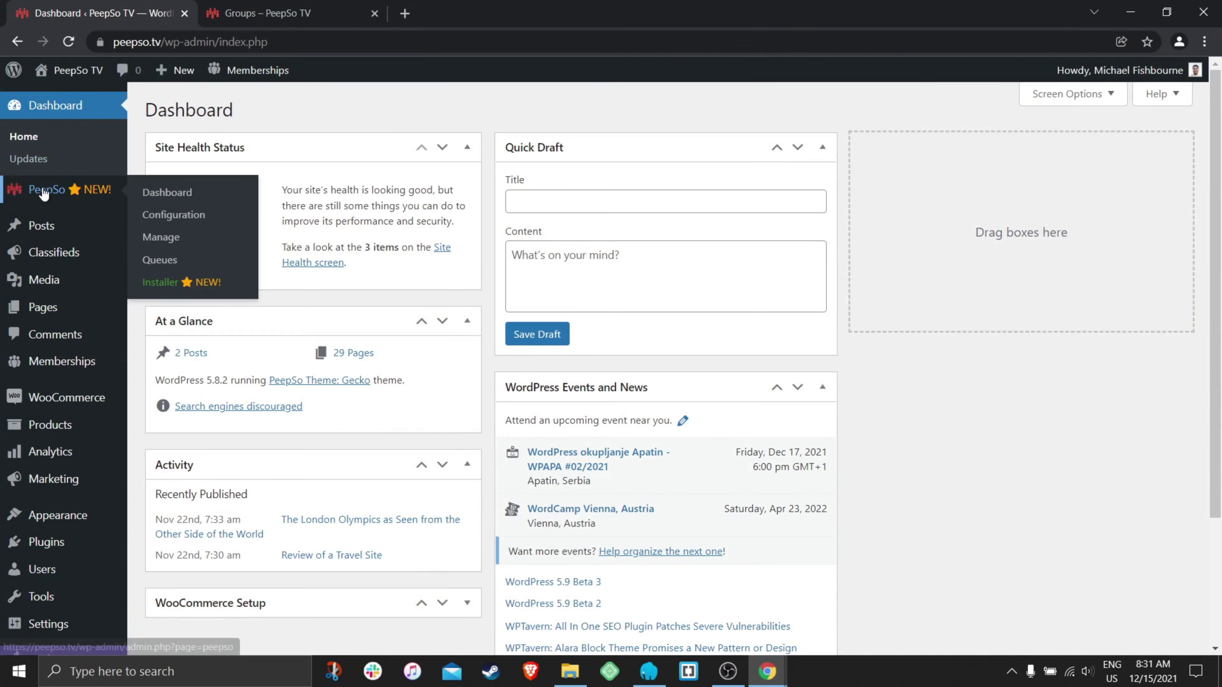
{"action": "left_click", "coordinate": [161, 282]}
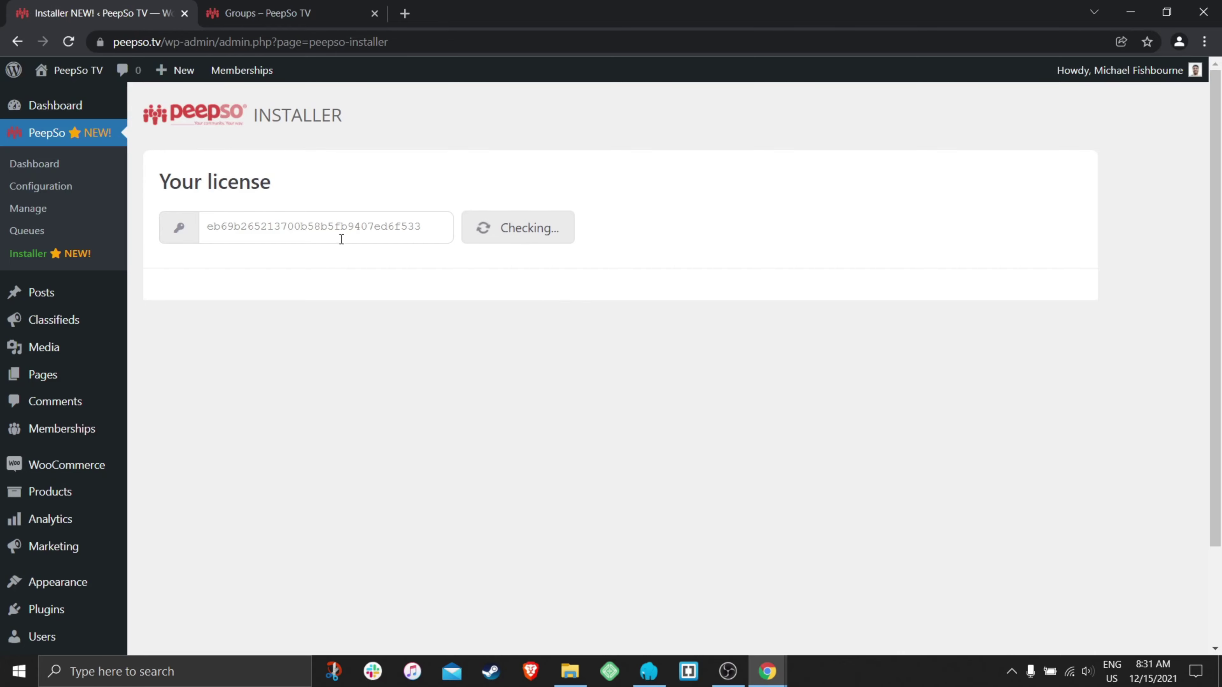
{"action": "scroll", "coordinate": [537, 332], "scroll_direction": "down", "scroll_amount": 5}
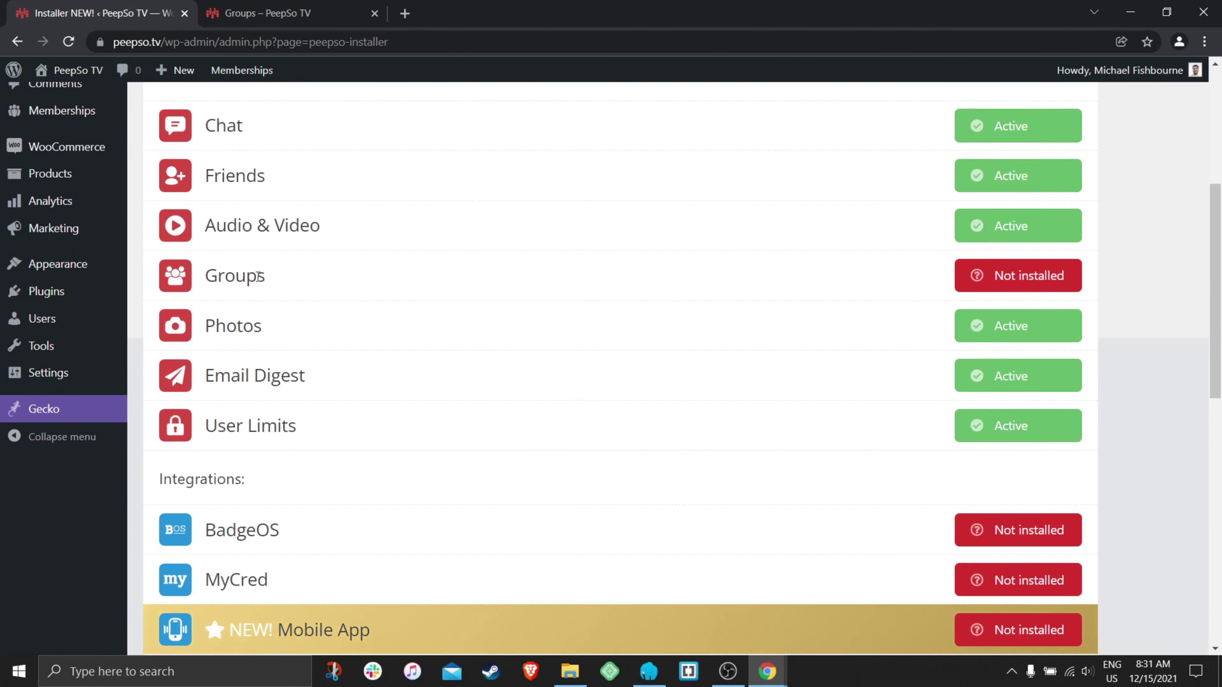
{"action": "left_click", "coordinate": [1012, 278]}
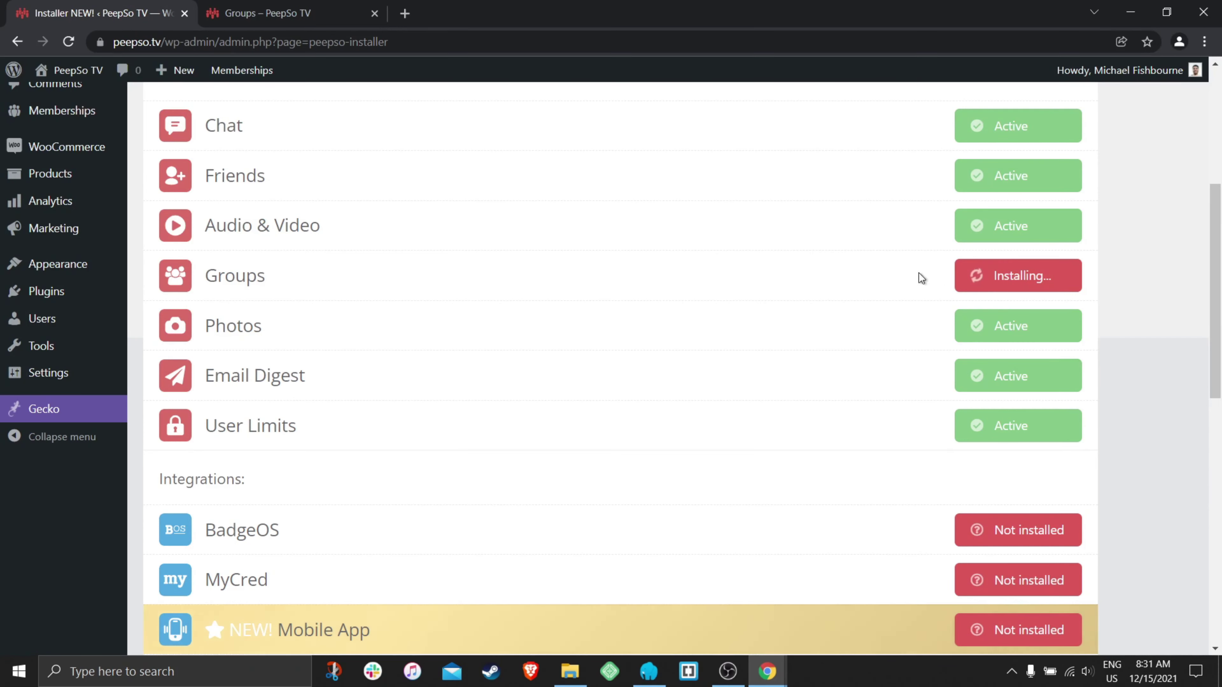
- Activate the newly installed Groups add-on and highlight the Plugin activated message
{"action": "scroll", "coordinate": [645, 322], "scroll_direction": "up", "scroll_amount": 3}
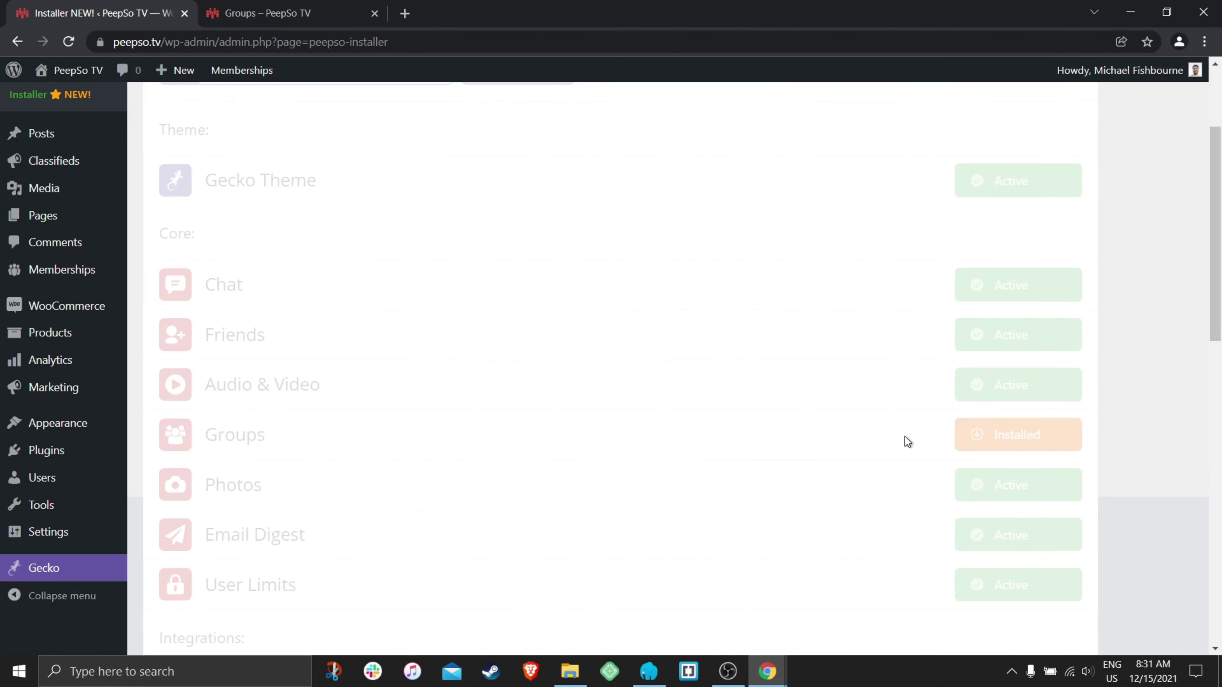
{"action": "scroll", "coordinate": [861, 414], "scroll_direction": "down", "scroll_amount": 2}
{"action": "left_click", "coordinate": [1041, 355]}
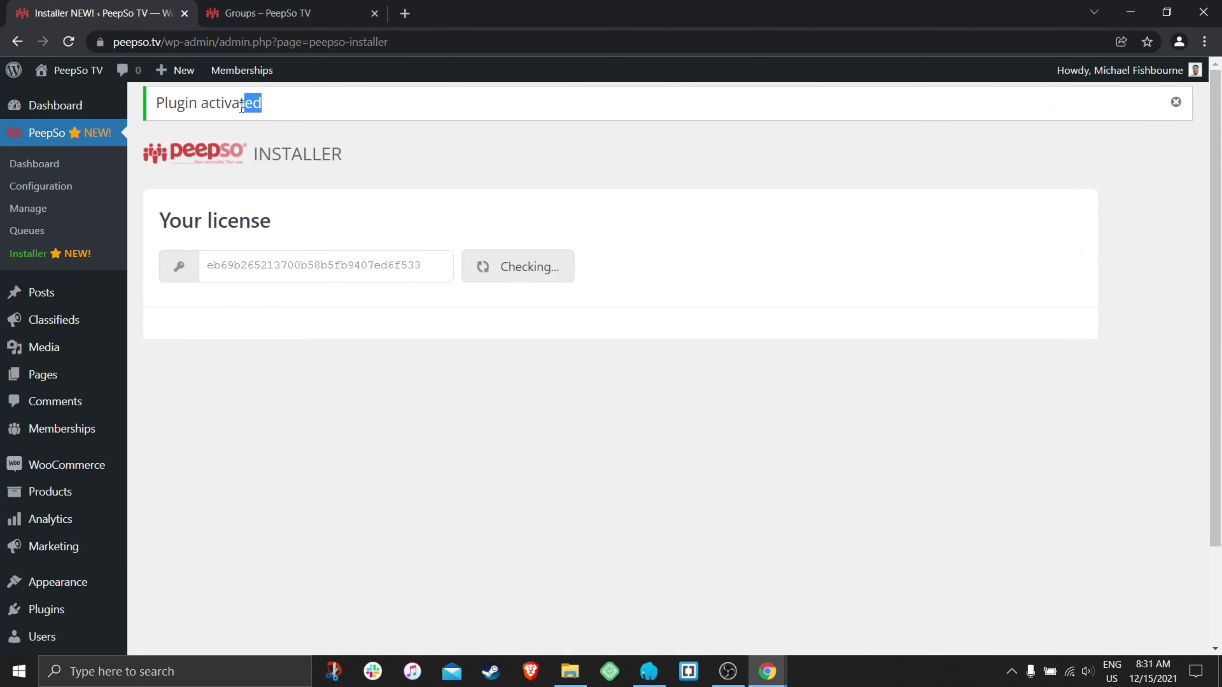
{"action": "left_click_drag", "start_coordinate": [242, 107], "coordinate": [160, 120]}
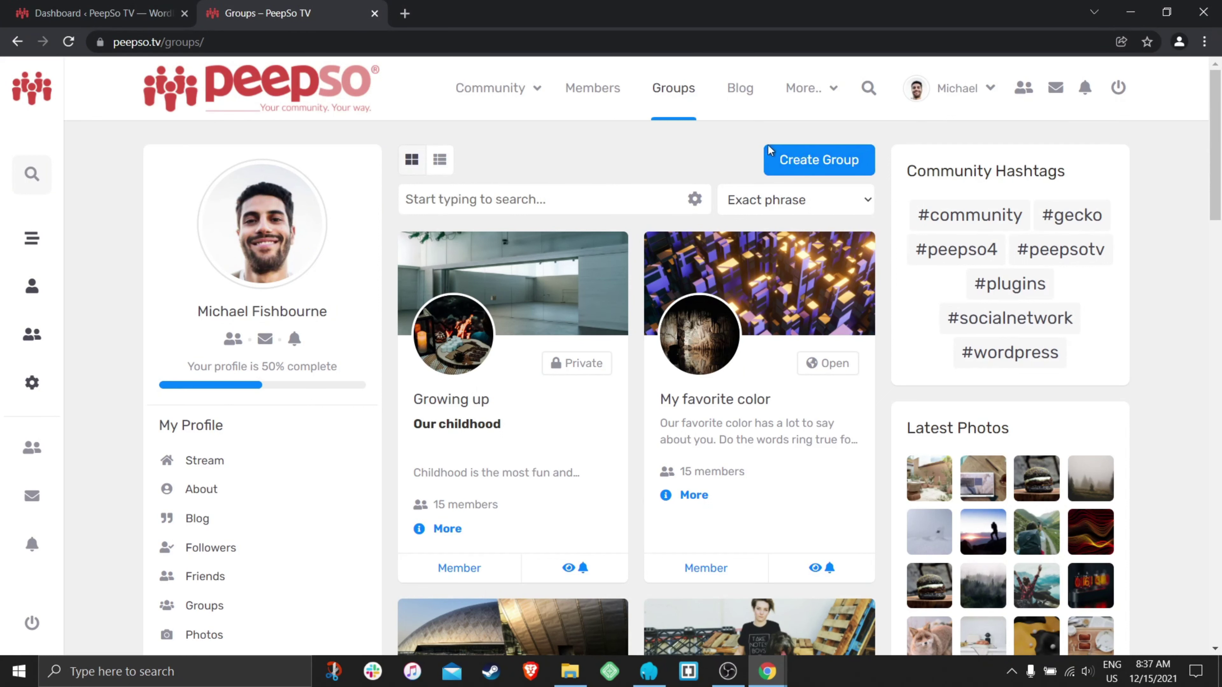
- Dismiss the Create Group form and open PeepSo Configuration in WordPress admin
{"action": "left_click", "coordinate": [819, 159]}
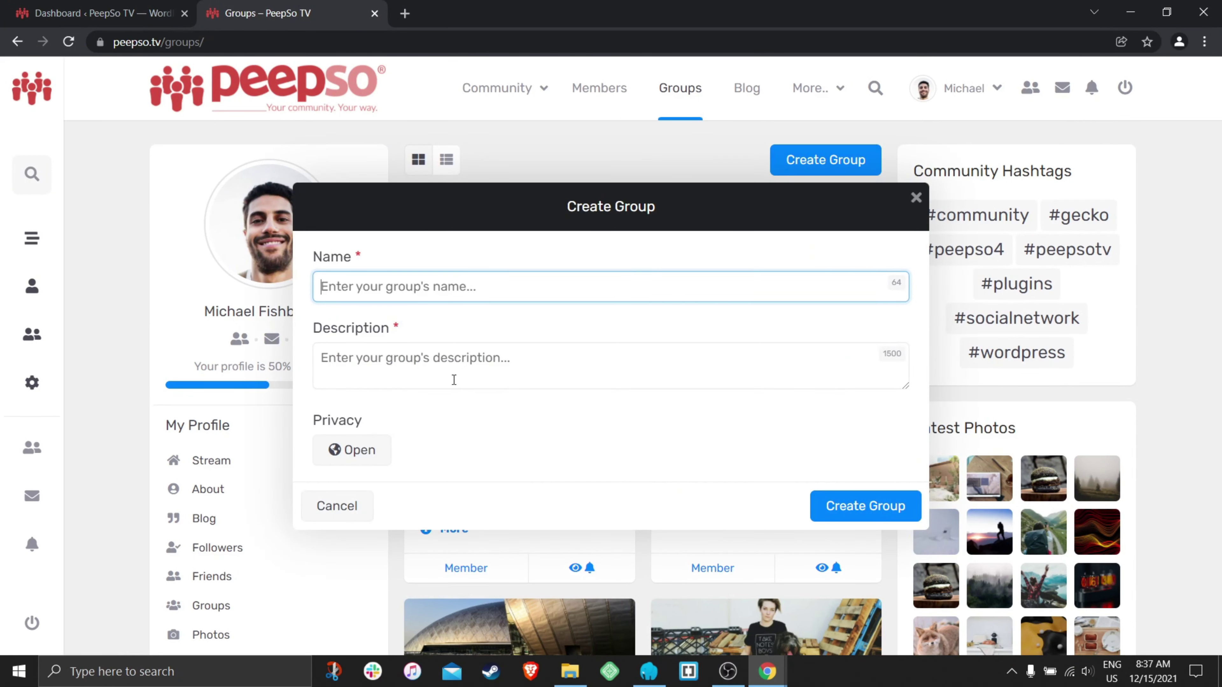
{"action": "left_click", "coordinate": [916, 198]}
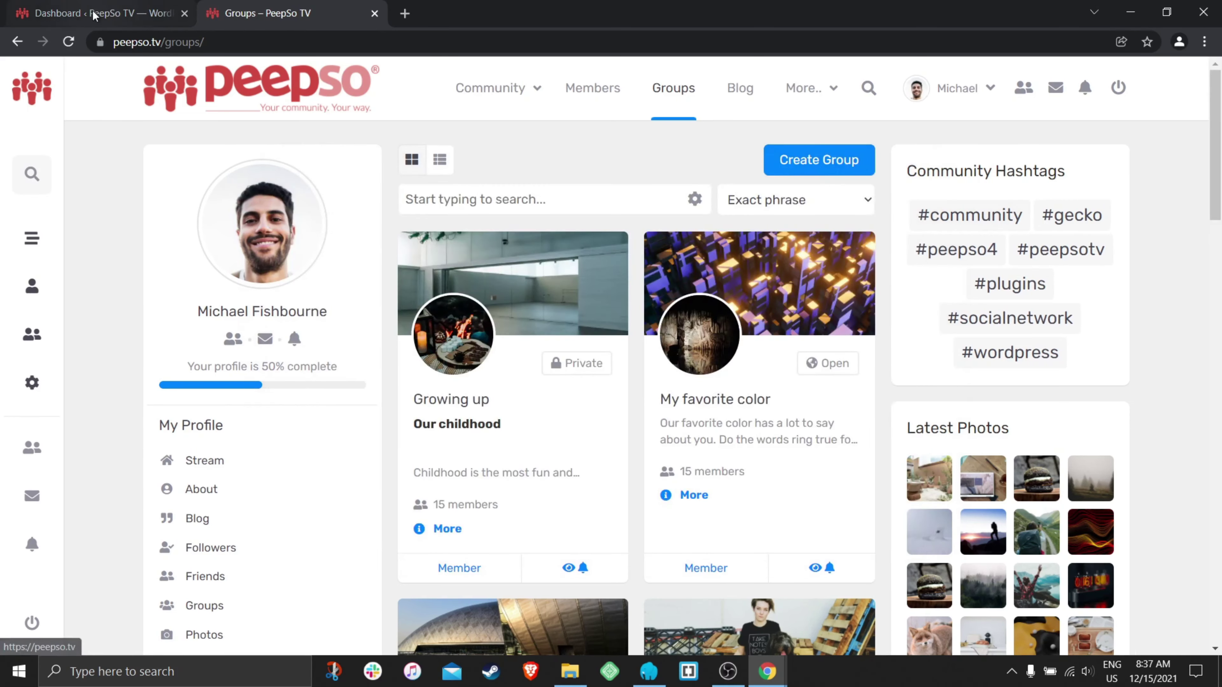
{"action": "left_click", "coordinate": [84, 15]}
{"action": "mouse_move", "coordinate": [44, 197]}
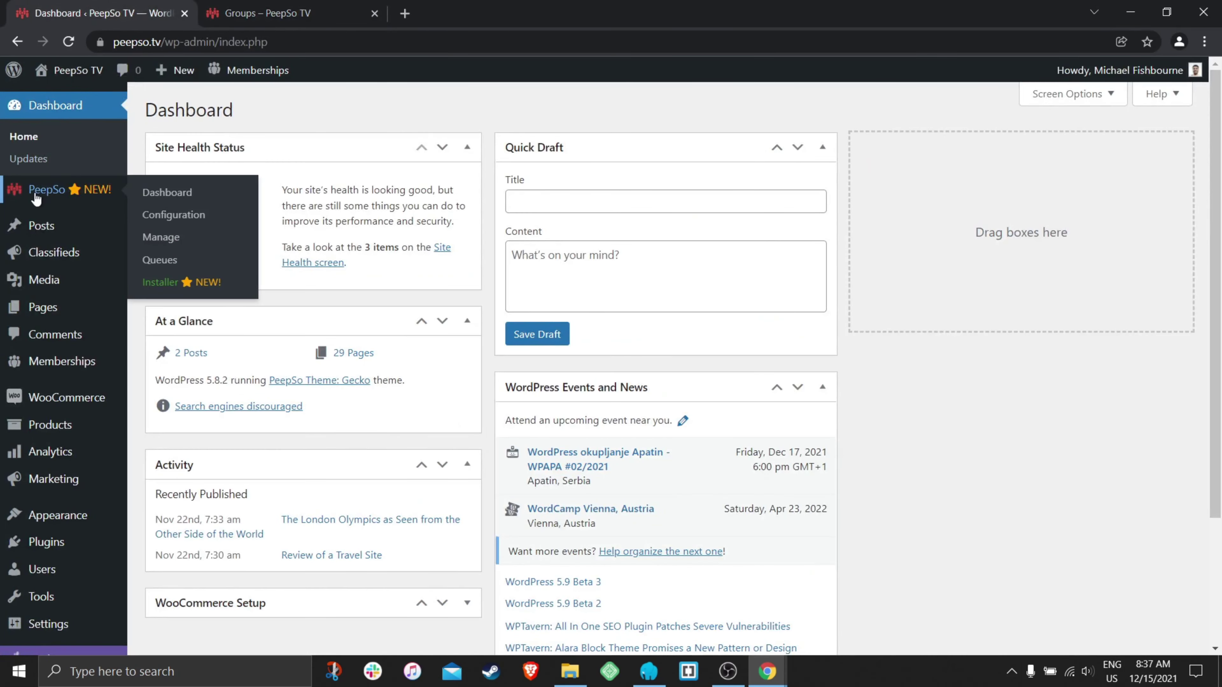
{"action": "left_click", "coordinate": [171, 217]}
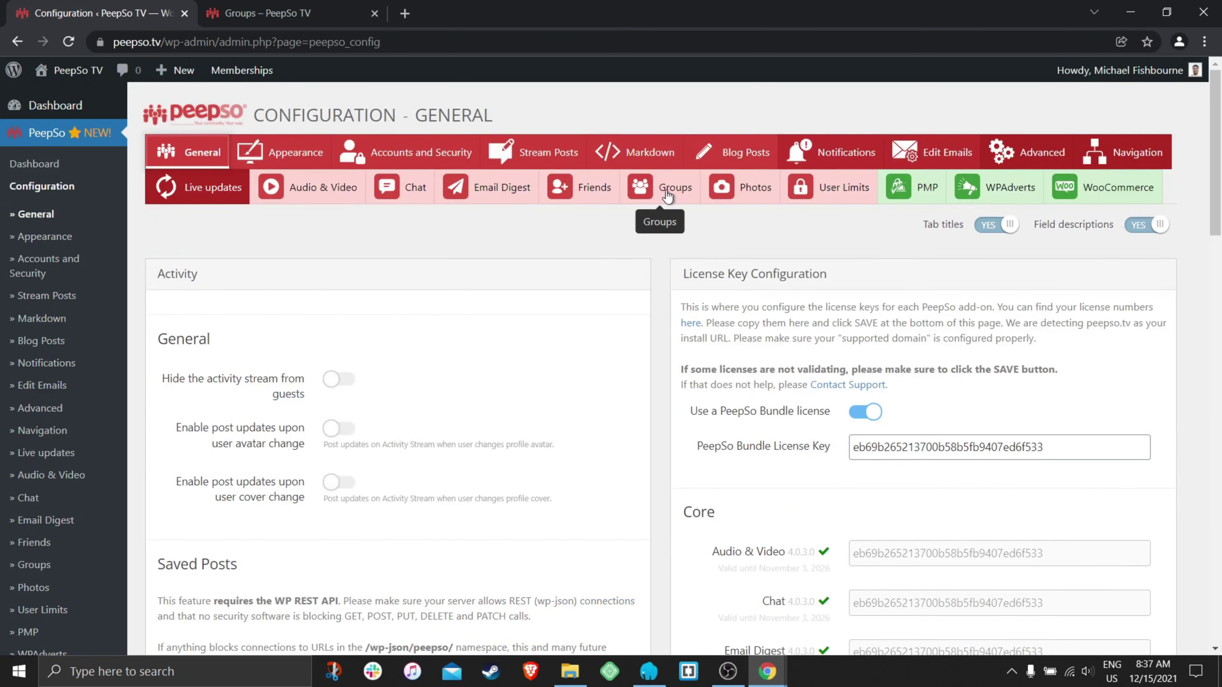
- Look through the Groups configuration settings, where group categories are still off
{"action": "left_click", "coordinate": [673, 192]}
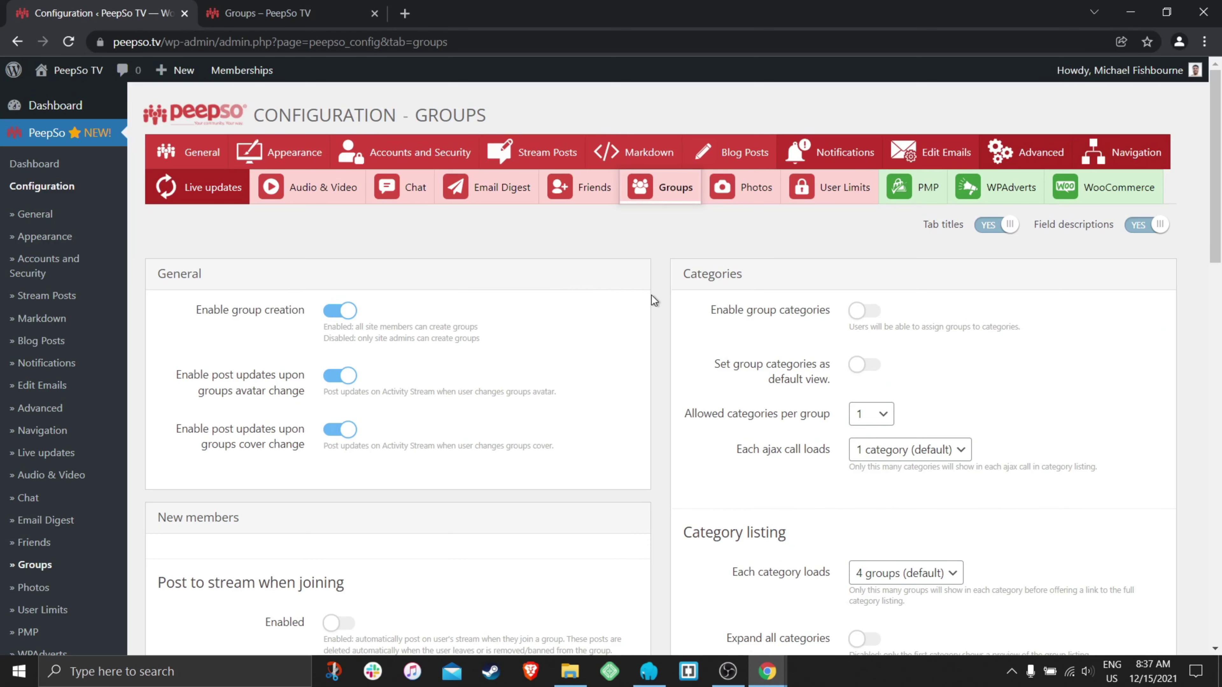
{"action": "scroll", "coordinate": [657, 296], "scroll_direction": "down", "scroll_amount": 10}
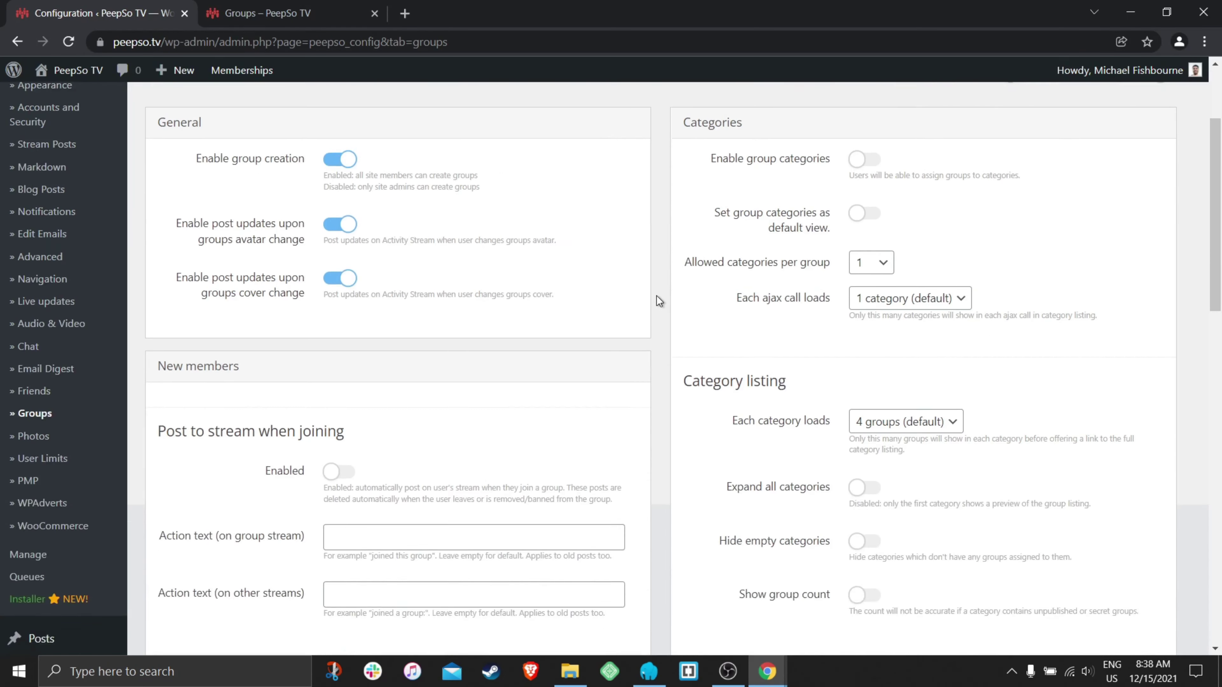
{"action": "scroll", "coordinate": [657, 296], "scroll_direction": "down", "scroll_amount": 8}
{"action": "scroll", "coordinate": [645, 327], "scroll_direction": "up", "scroll_amount": 10}
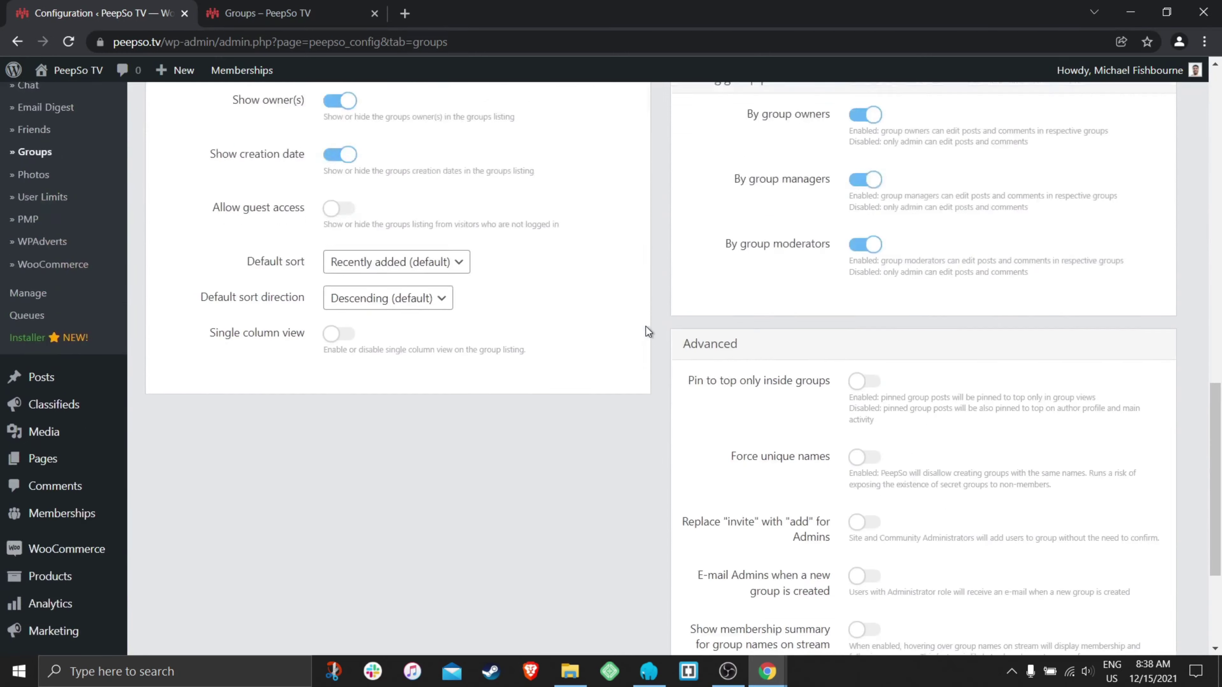
{"action": "scroll", "coordinate": [647, 321], "scroll_direction": "up", "scroll_amount": 8}
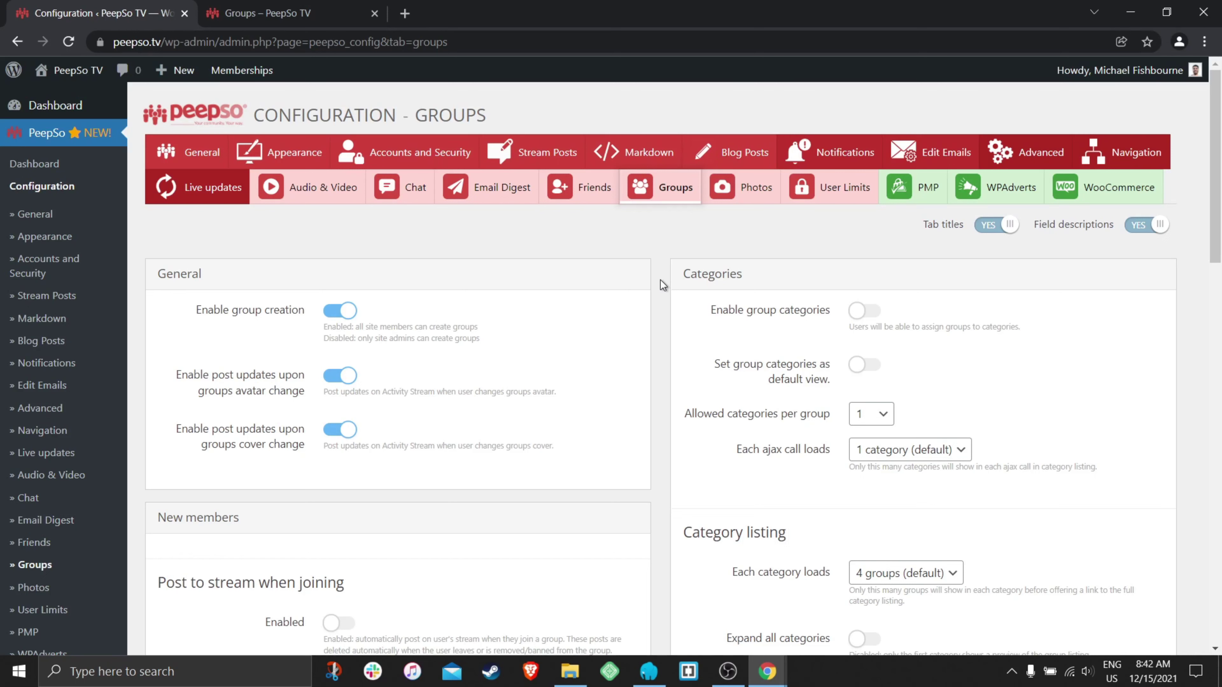
- Scroll the Groups configuration once more, then go back to the site's Groups listing
{"action": "scroll", "coordinate": [949, 360], "scroll_direction": "down", "scroll_amount": 1}
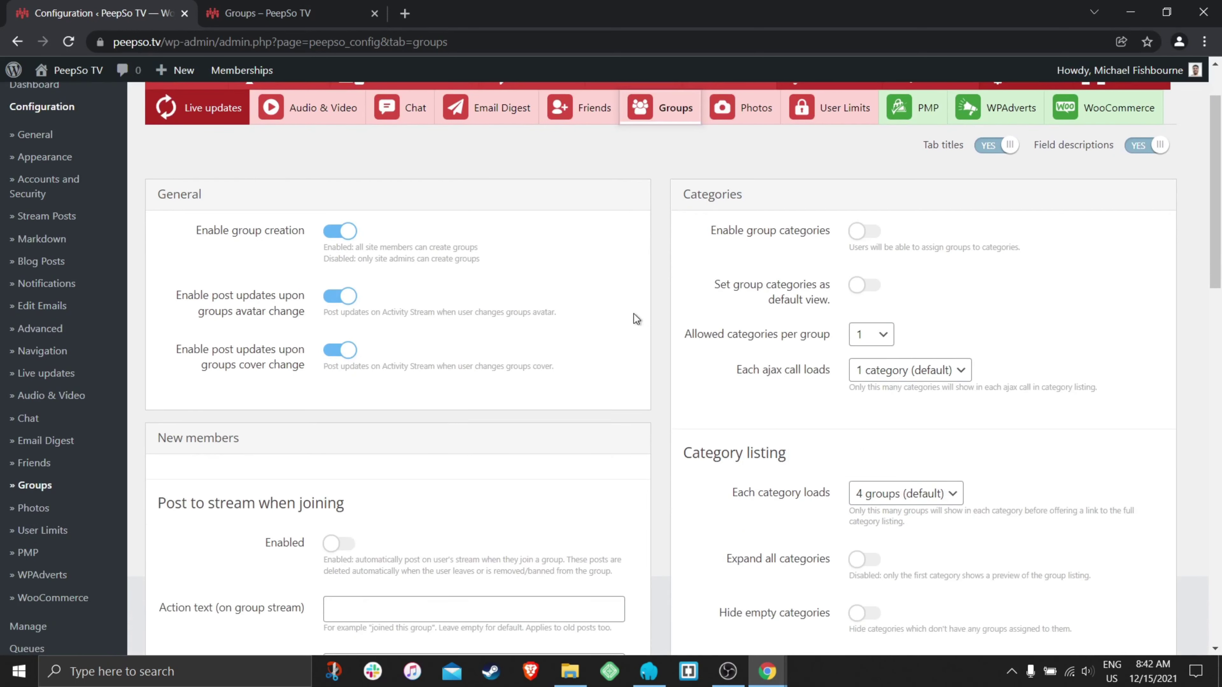
{"action": "scroll", "coordinate": [926, 447], "scroll_direction": "down", "scroll_amount": 4}
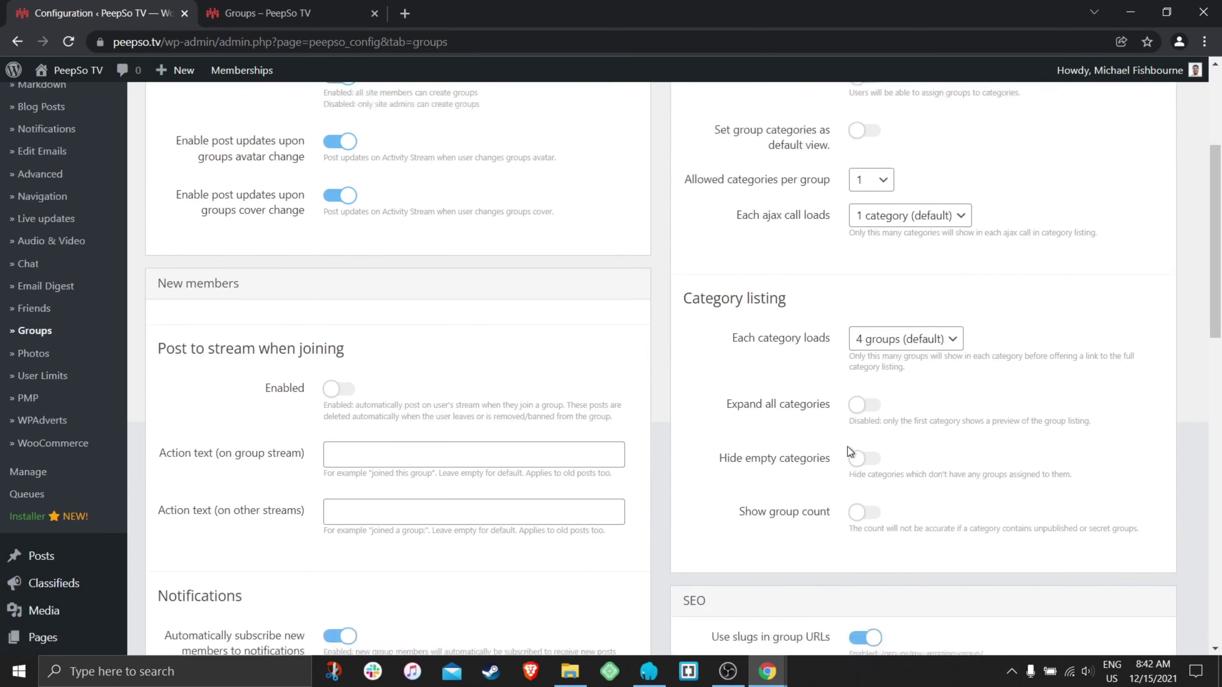
{"action": "scroll", "coordinate": [749, 430], "scroll_direction": "up", "scroll_amount": 5}
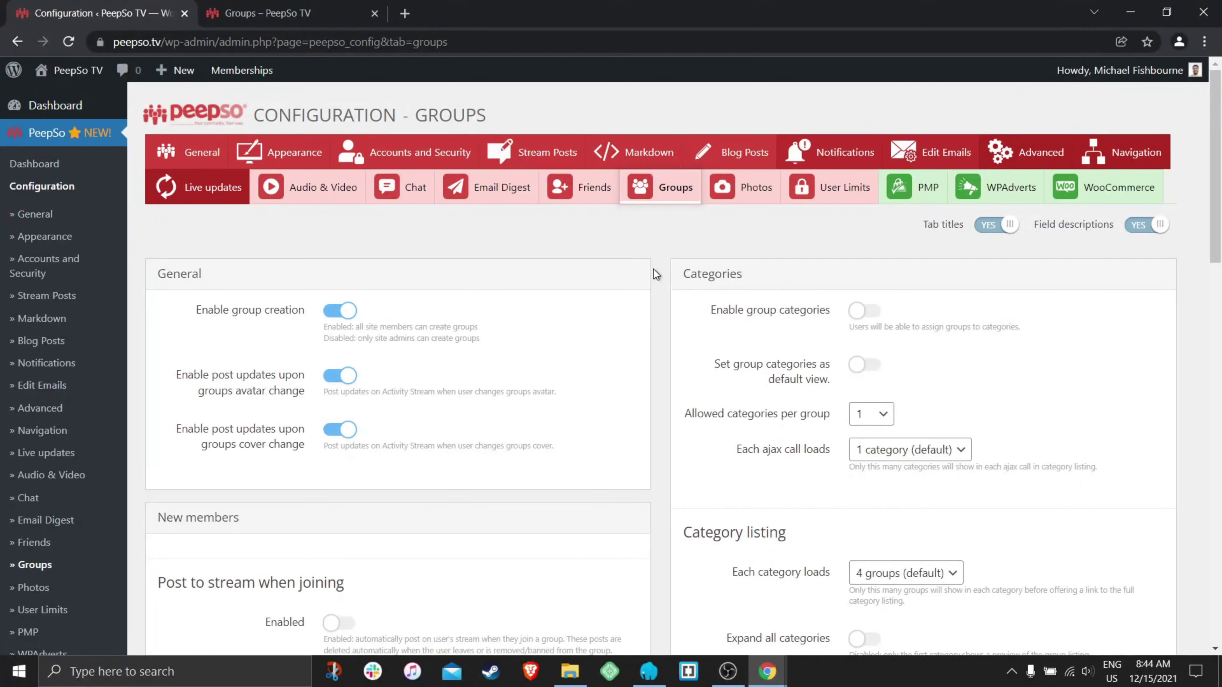
{"action": "left_click", "coordinate": [267, 13]}
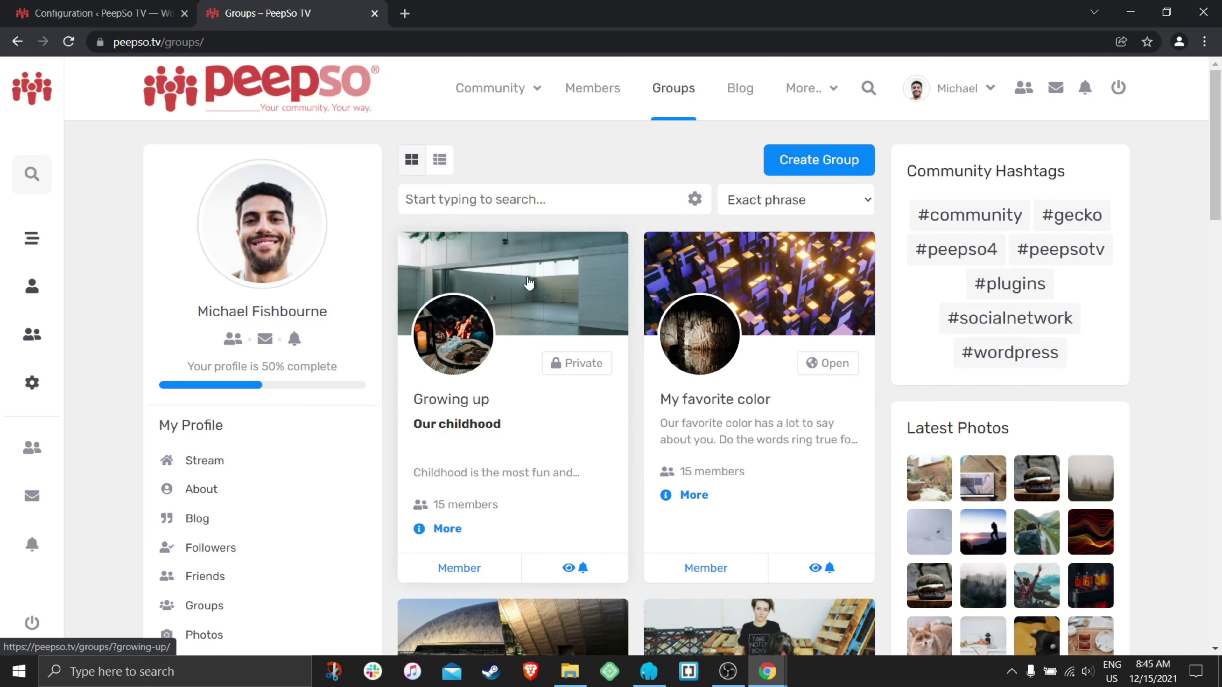
{"action": "left_click", "coordinate": [768, 672]}
{"action": "left_click", "coordinate": [828, 615]}
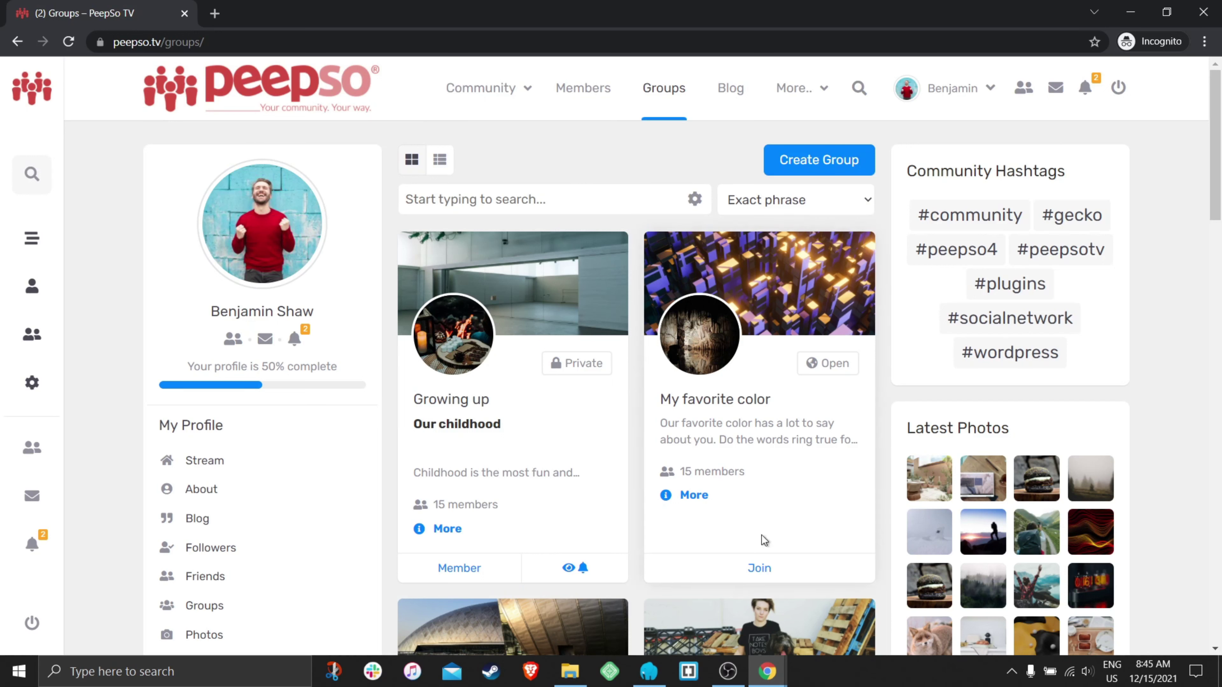
{"action": "left_click", "coordinate": [767, 671]}
{"action": "left_click", "coordinate": [735, 618]}
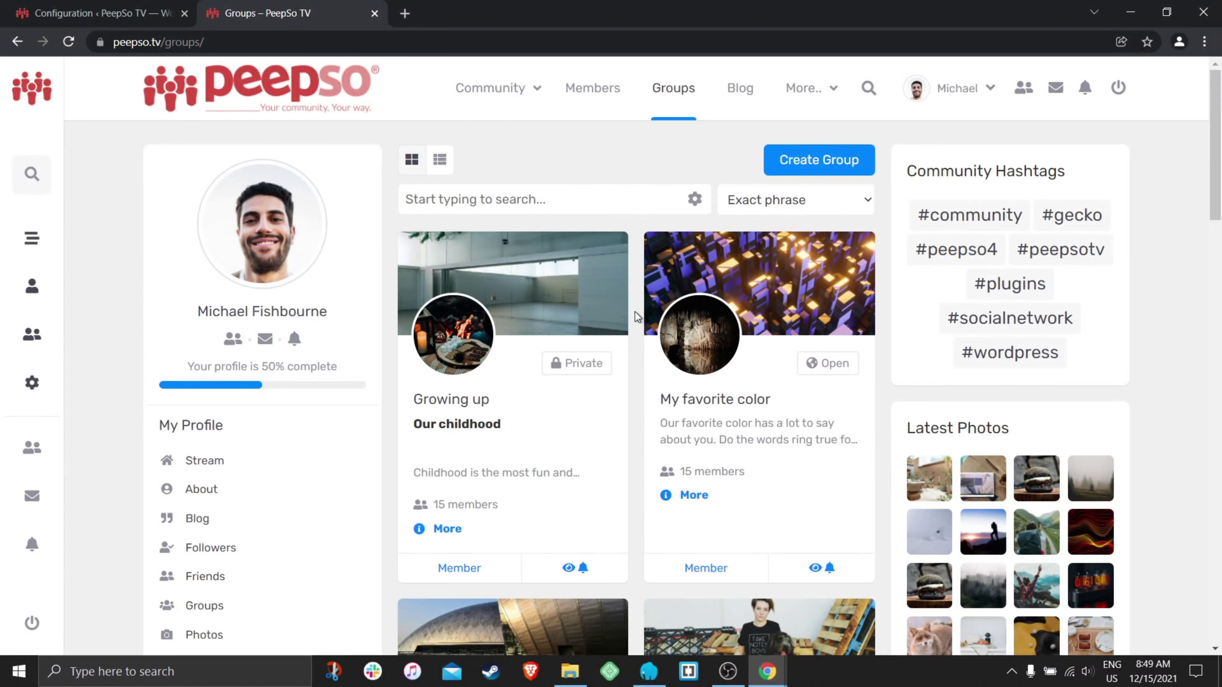
- Open the Area 51 – Strictly Private group from the Groups listing
{"action": "scroll", "coordinate": [635, 313], "scroll_direction": "down", "scroll_amount": 2}
{"action": "scroll", "coordinate": [635, 316], "scroll_direction": "down", "scroll_amount": 10}
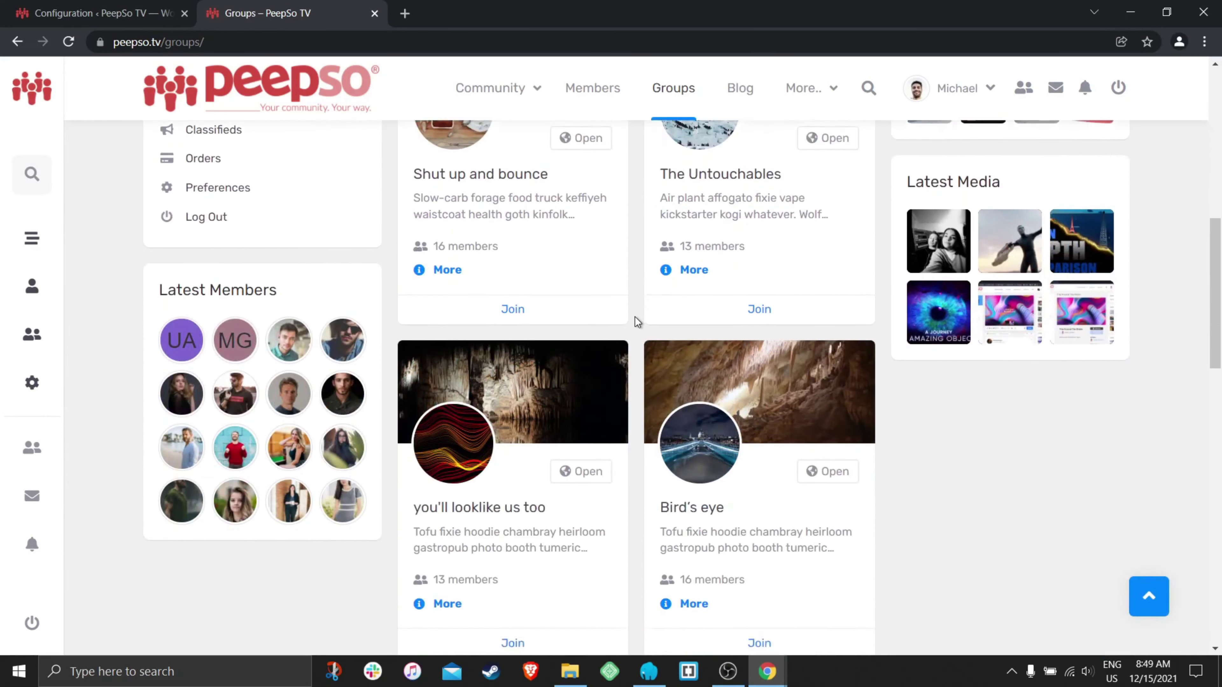
{"action": "scroll", "coordinate": [705, 358], "scroll_direction": "down", "scroll_amount": 4}
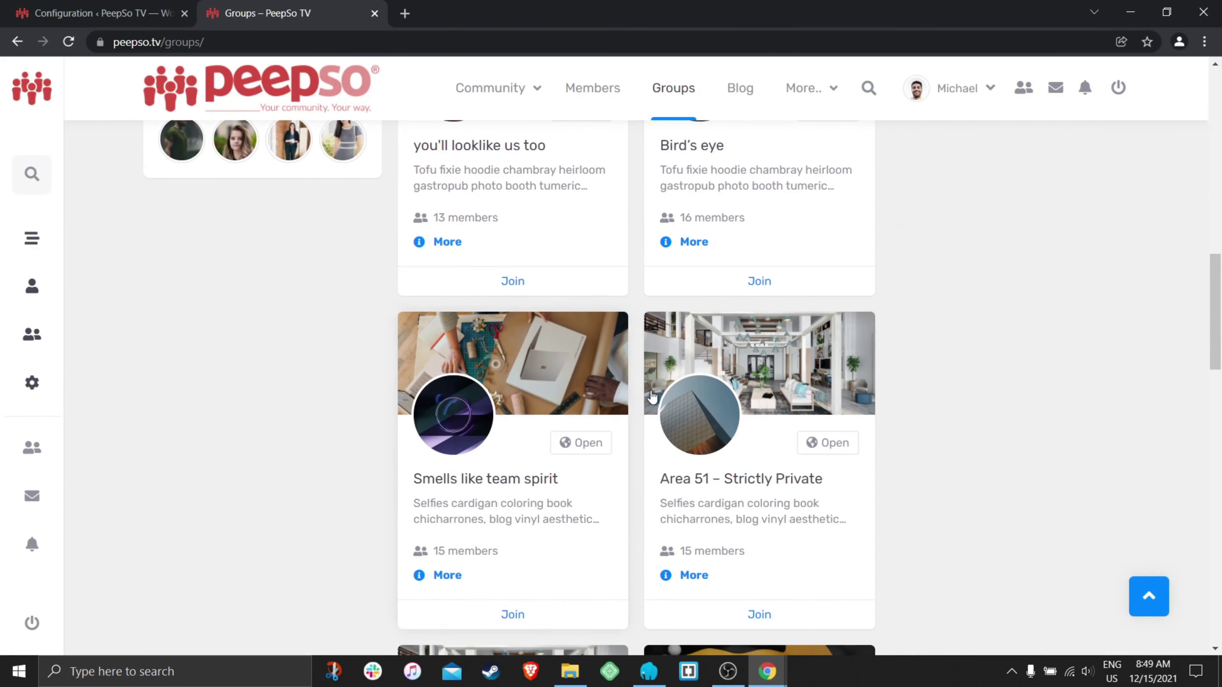
{"action": "left_click", "coordinate": [786, 369]}
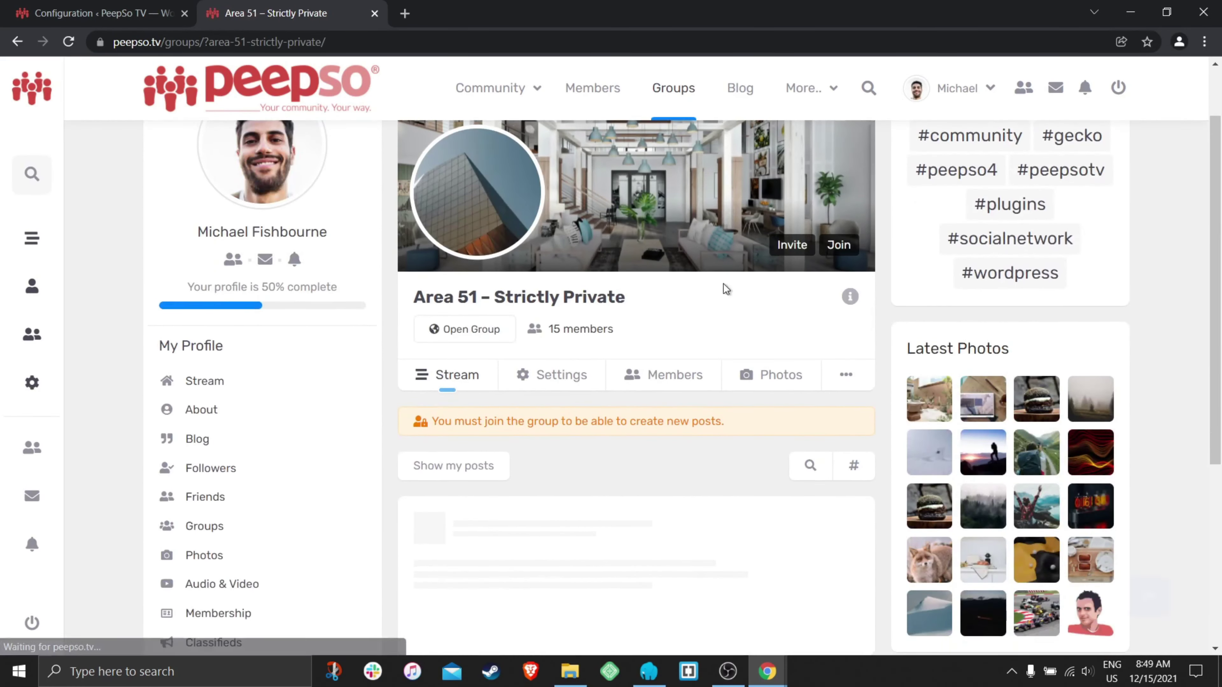
- Review this group's settings, then start a new group from the Groups listing
{"action": "left_click", "coordinate": [543, 383]}
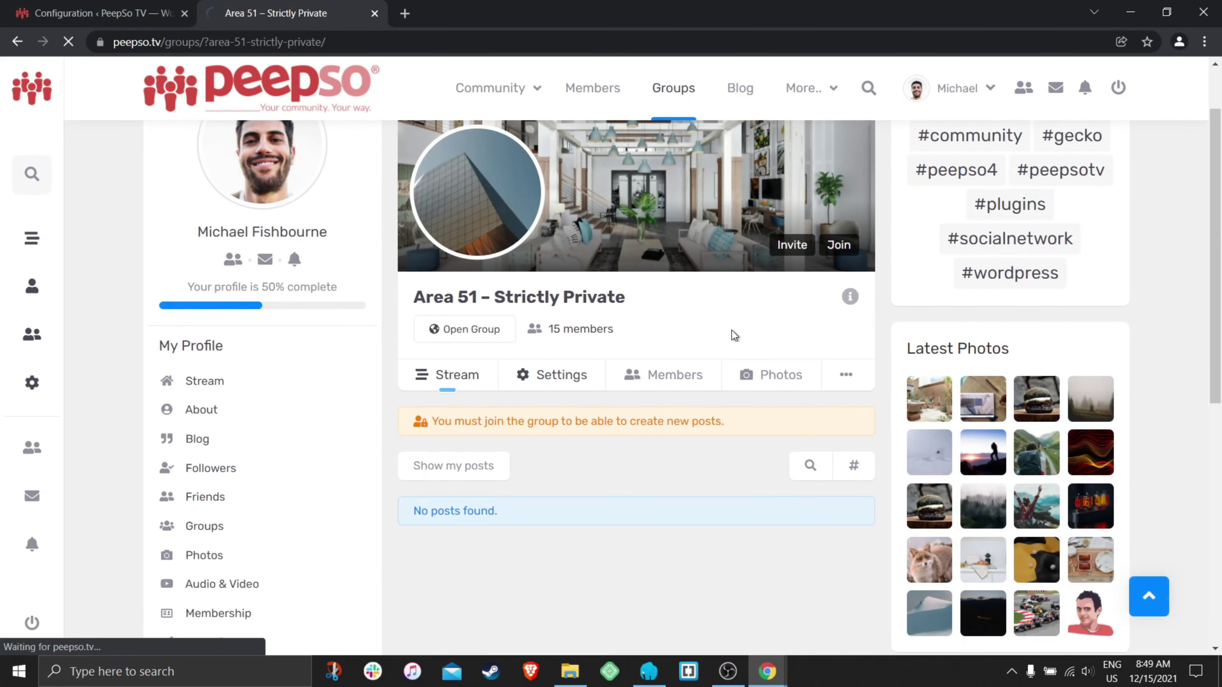
{"action": "scroll", "coordinate": [731, 330], "scroll_direction": "down", "scroll_amount": 6}
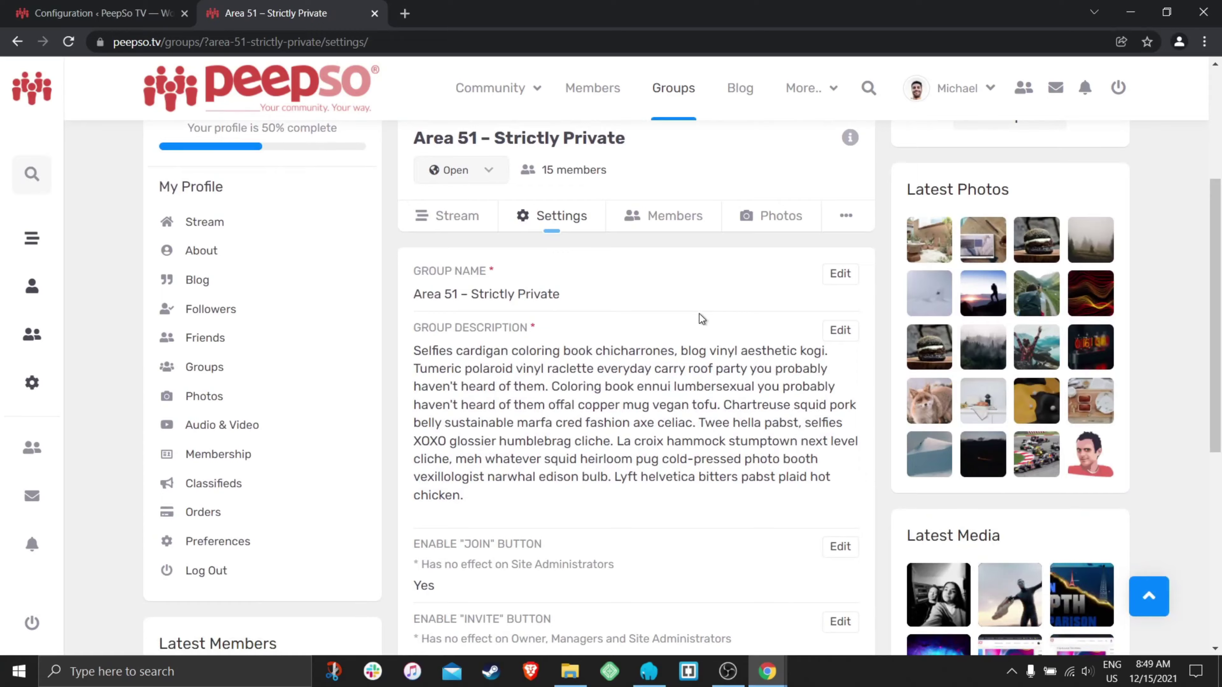
{"action": "scroll", "coordinate": [640, 380], "scroll_direction": "down", "scroll_amount": 6}
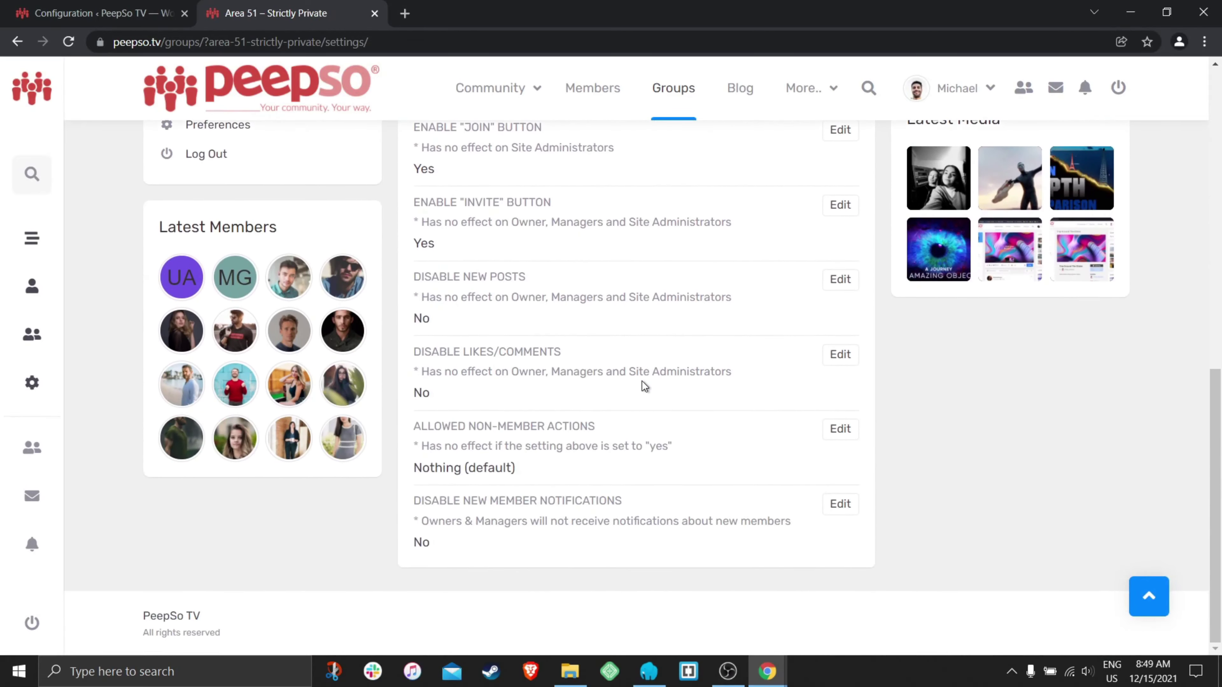
{"action": "scroll", "coordinate": [662, 449], "scroll_direction": "up", "scroll_amount": 12}
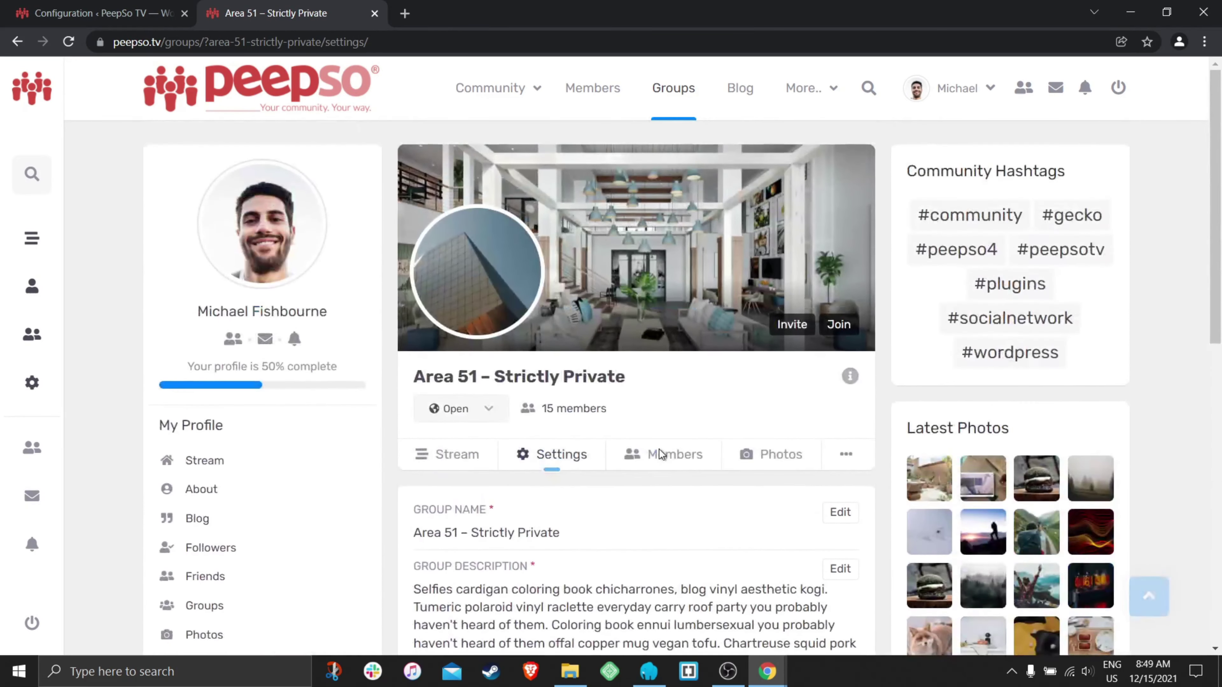
{"action": "left_click", "coordinate": [680, 105]}
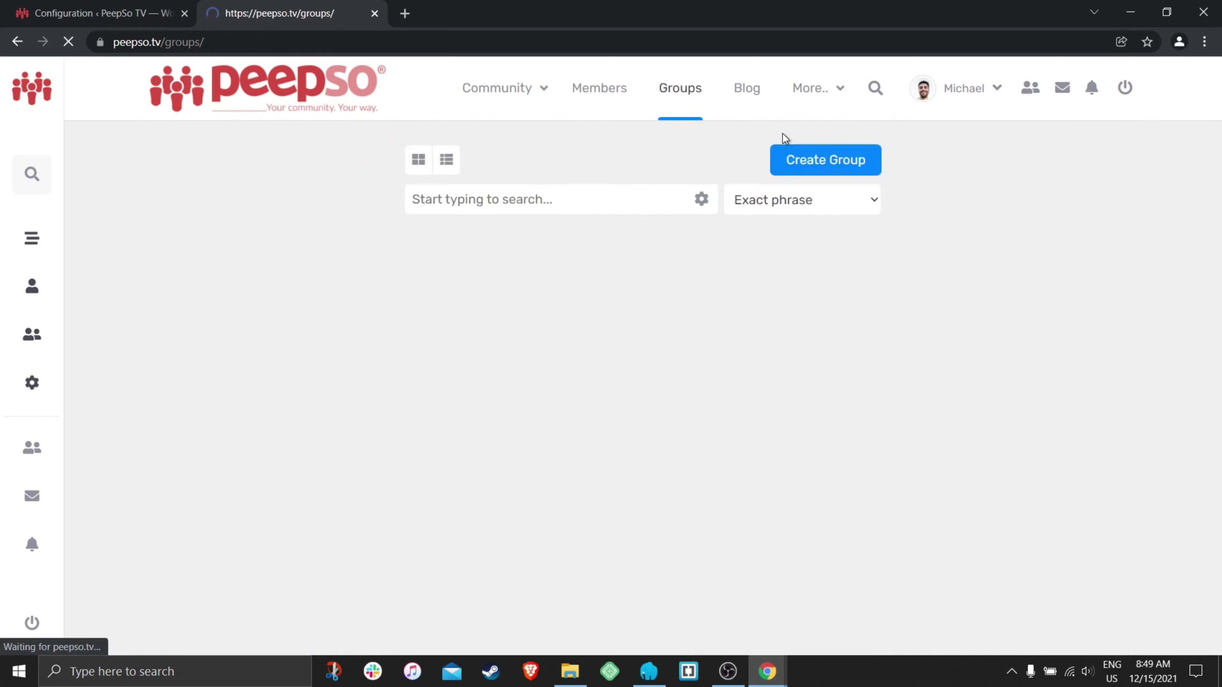
{"action": "left_click", "coordinate": [817, 162]}
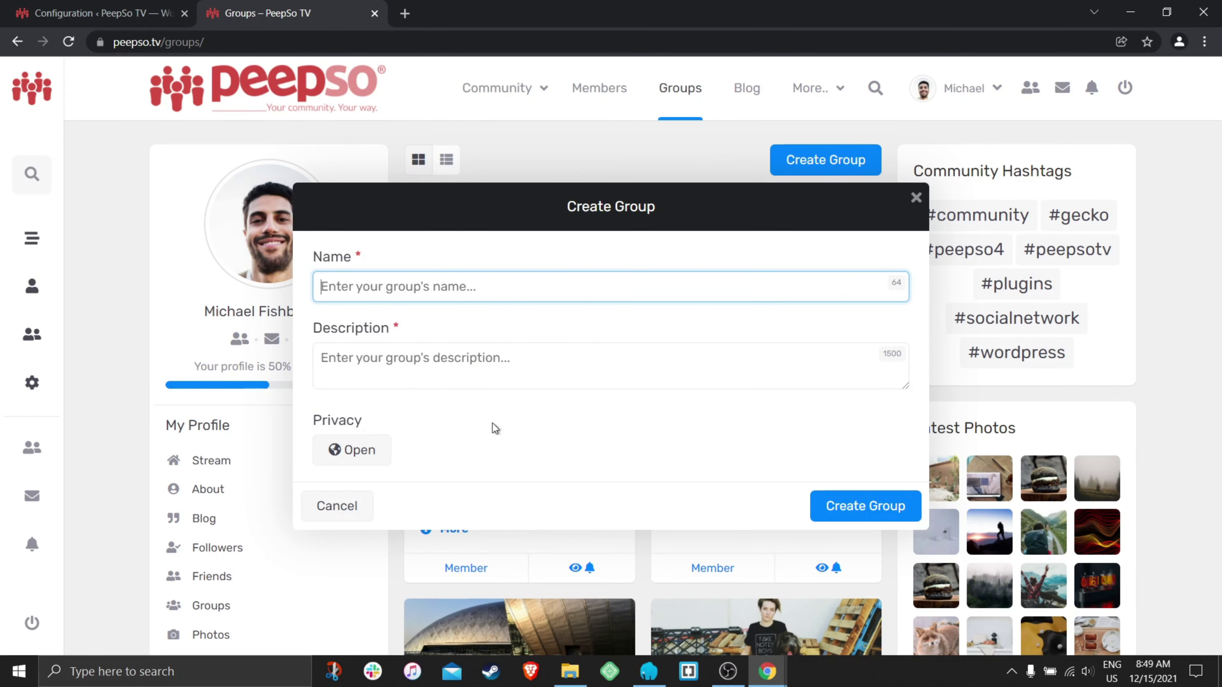
- Turn on Enable group categories in PeepSo's Groups configuration and save the settings
{"action": "left_click", "coordinate": [916, 199]}
{"action": "key", "text": "ctrl+Page_Up"}
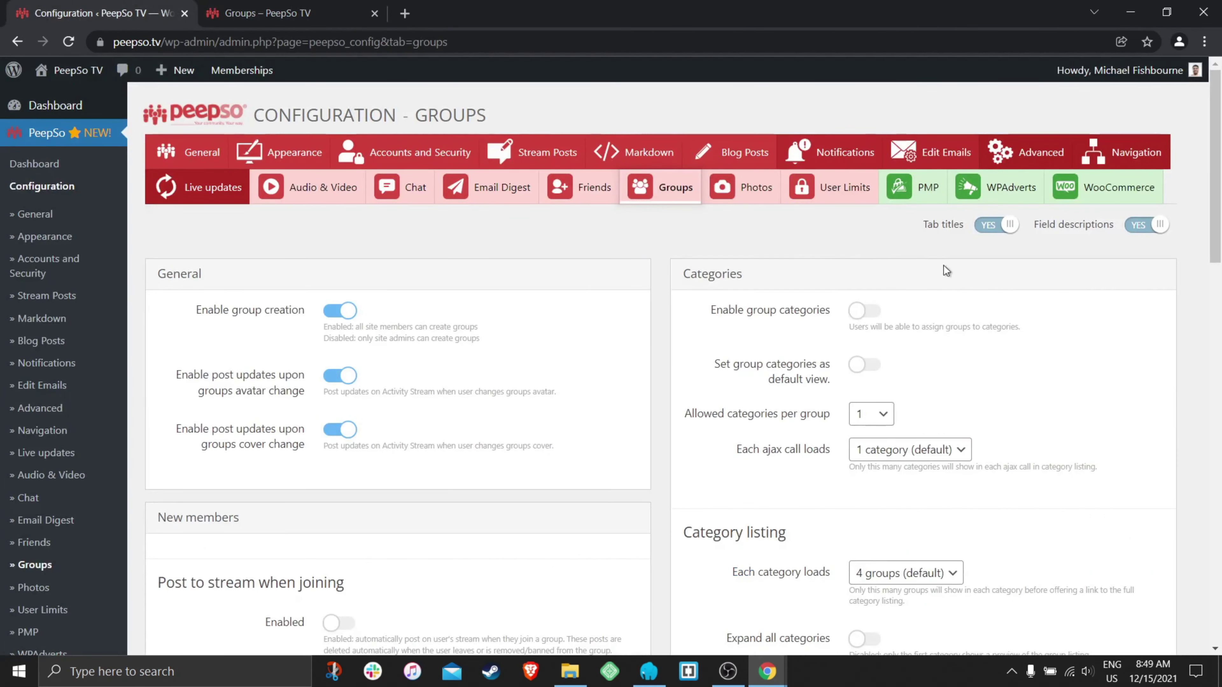
{"action": "left_click", "coordinate": [868, 314]}
{"action": "scroll", "coordinate": [668, 344], "scroll_direction": "down", "scroll_amount": 20}
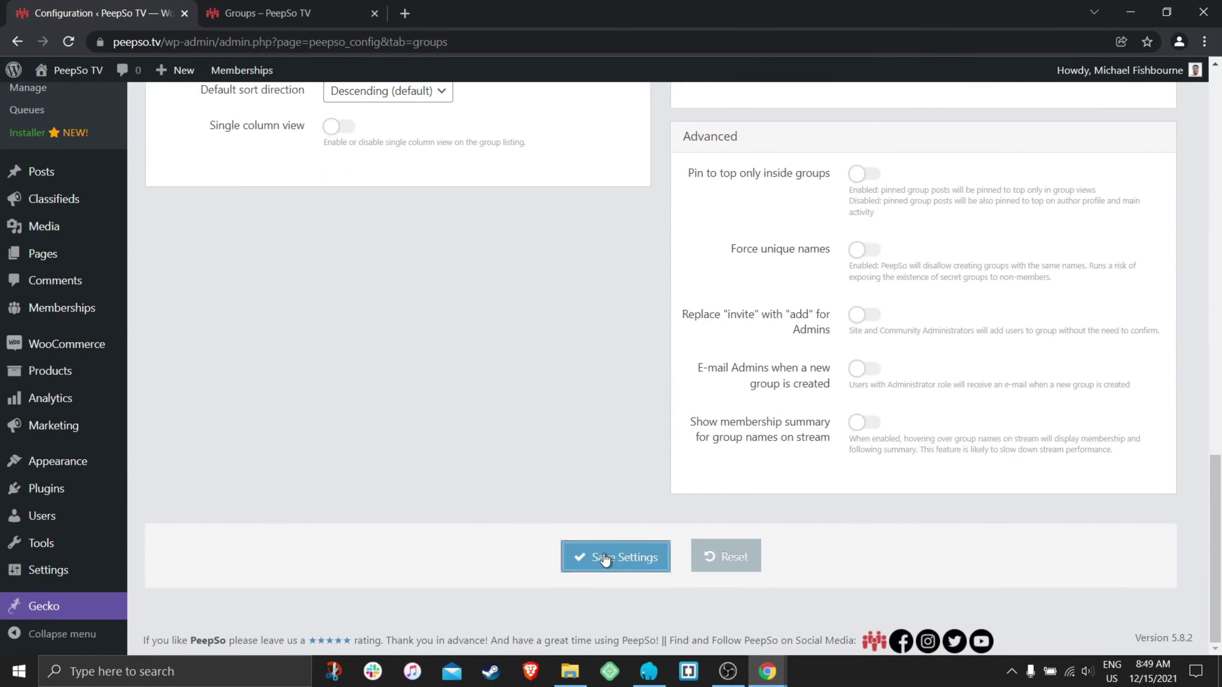
{"action": "left_click", "coordinate": [604, 560]}
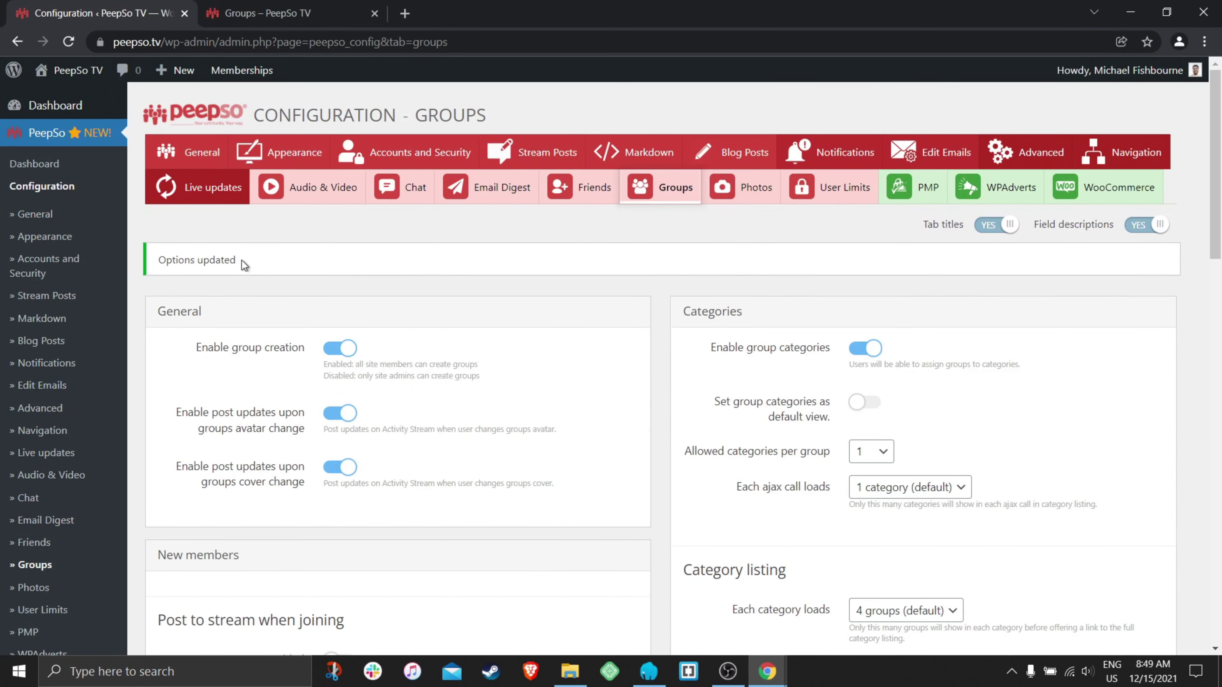
{"action": "left_click_drag", "start_coordinate": [241, 260], "coordinate": [158, 260]}
{"action": "left_click", "coordinate": [278, 260]}
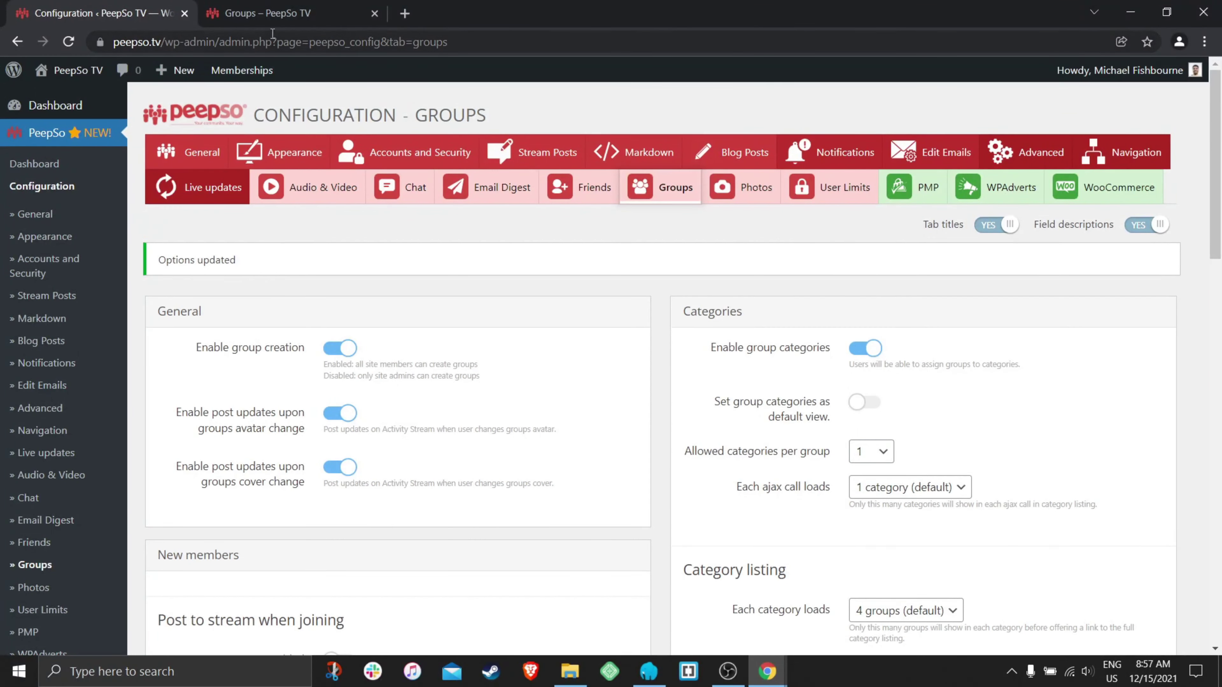
{"action": "left_click", "coordinate": [269, 14]}
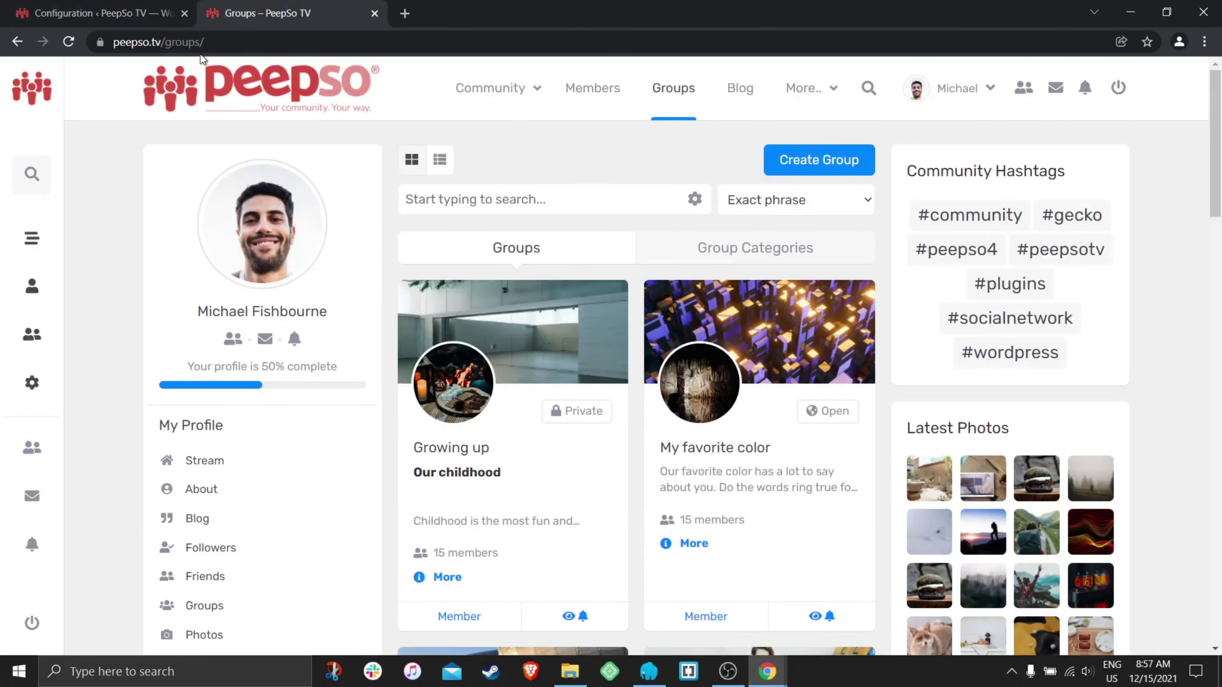
- Reload the Groups page, show Group Categories, and expand Uncategorized to list its groups
{"action": "left_click", "coordinate": [70, 43]}
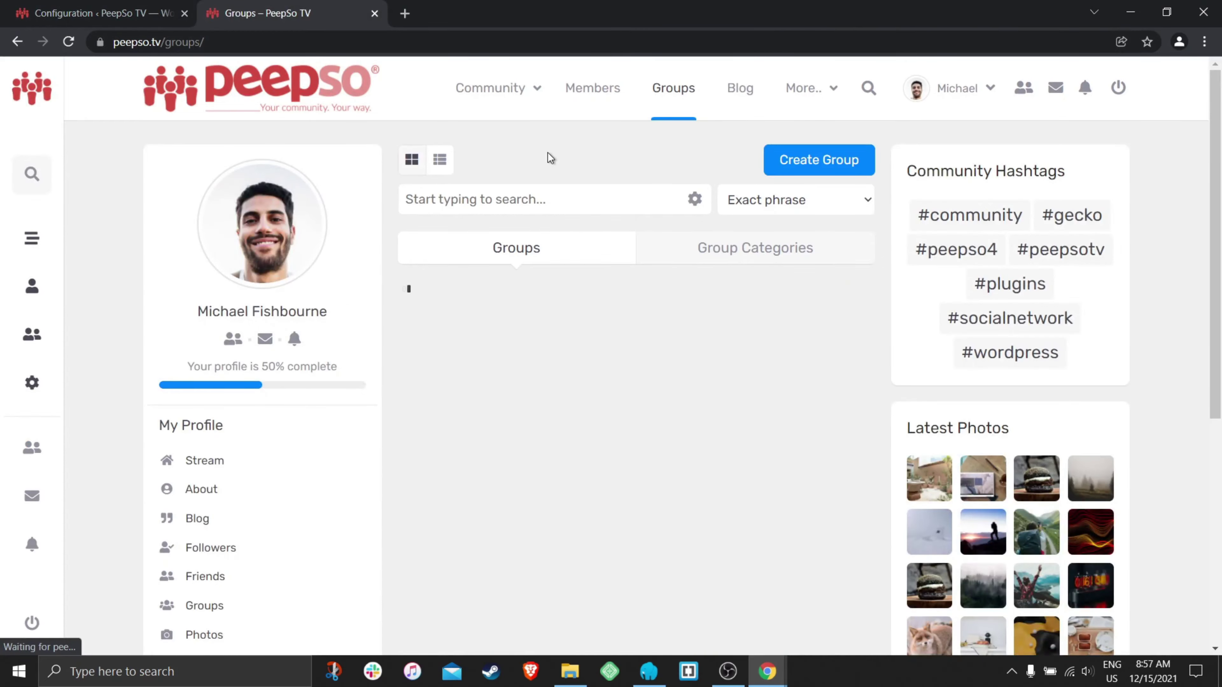
{"action": "left_click", "coordinate": [76, 21]}
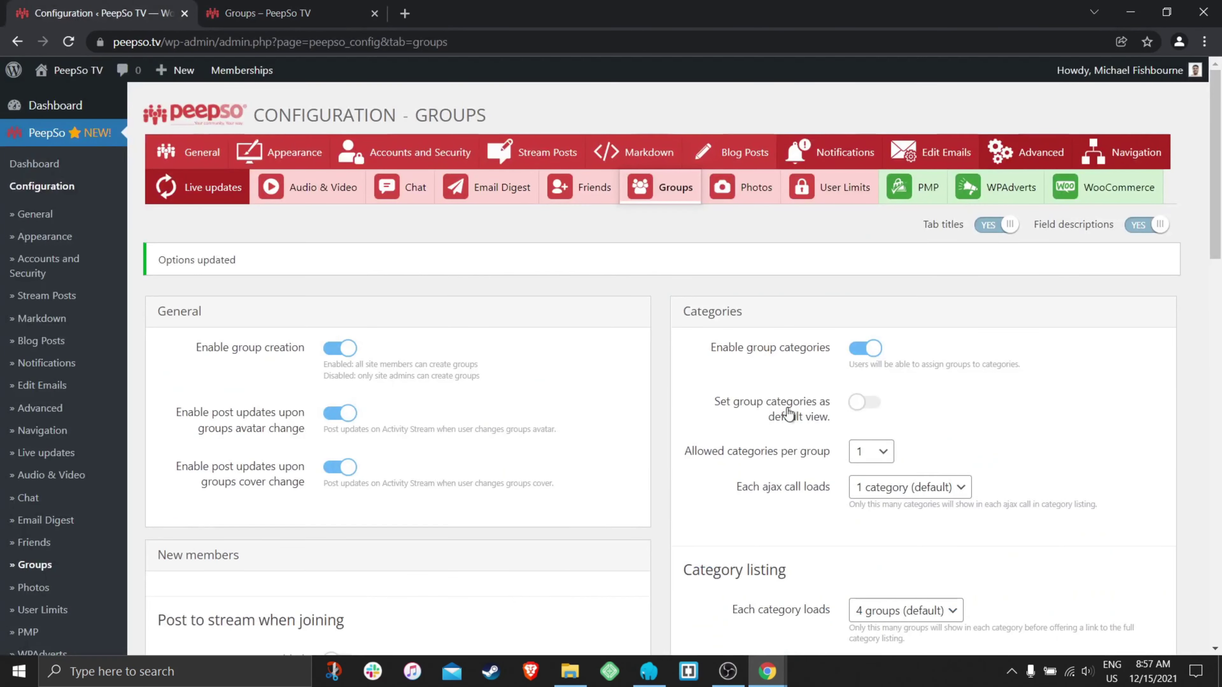
{"action": "left_click", "coordinate": [269, 13]}
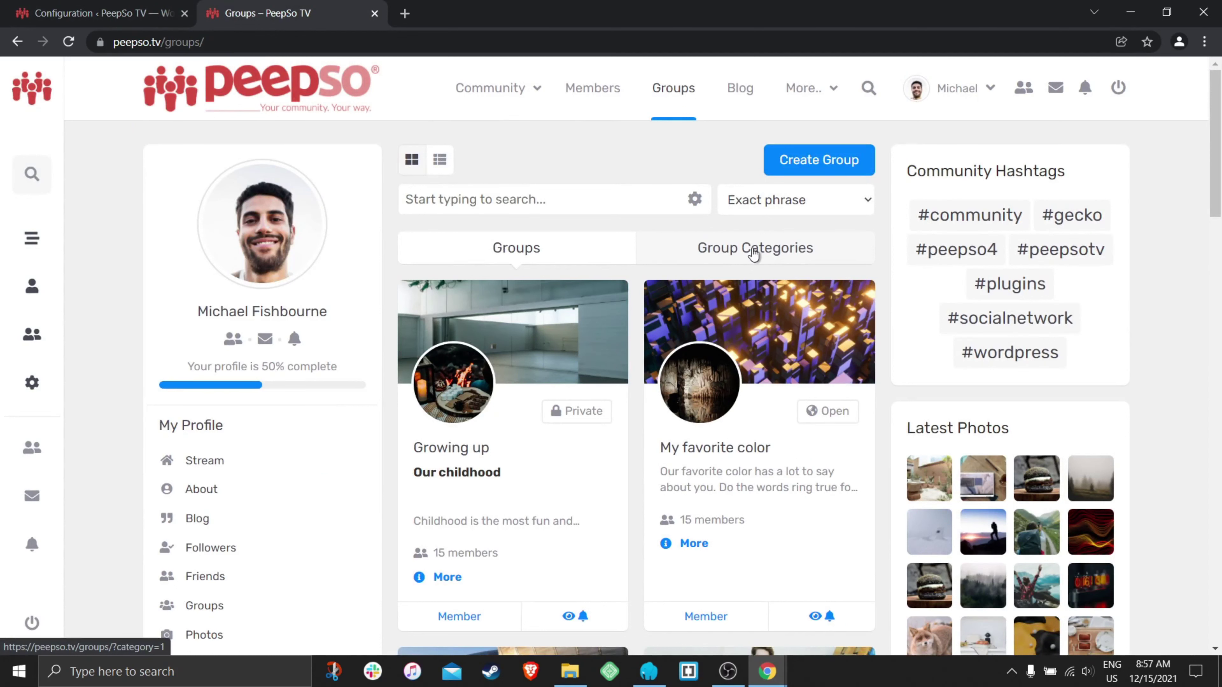
{"action": "left_click", "coordinate": [791, 251]}
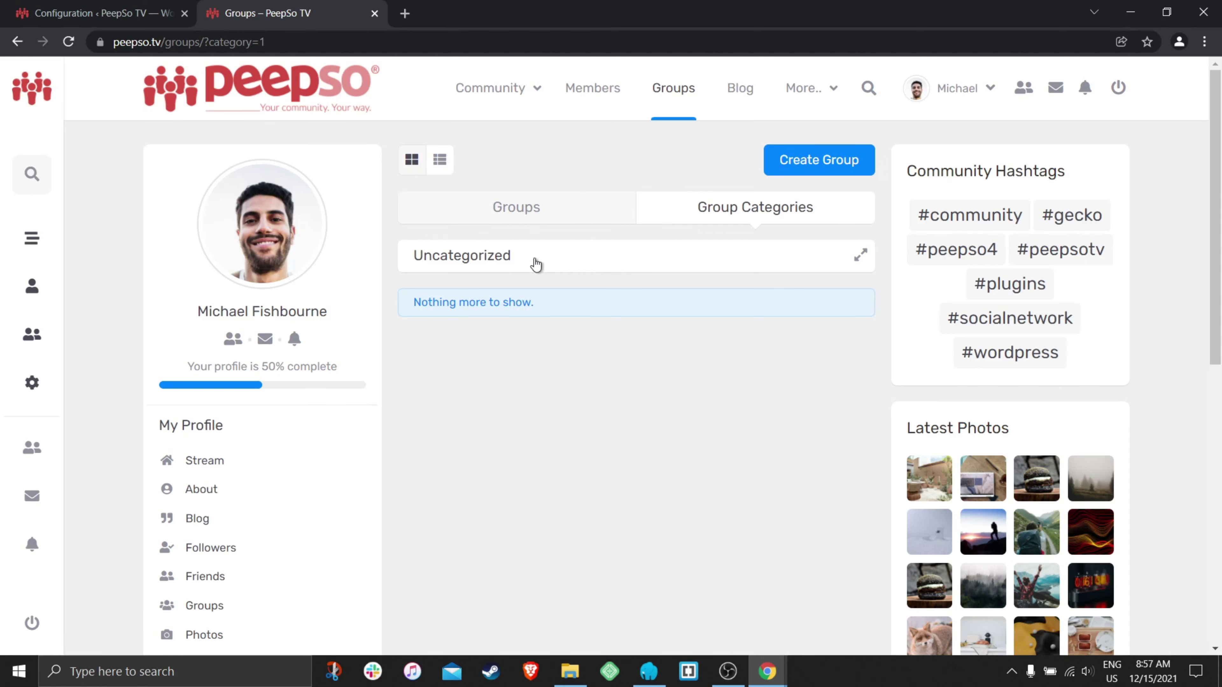
{"action": "left_click", "coordinate": [562, 263]}
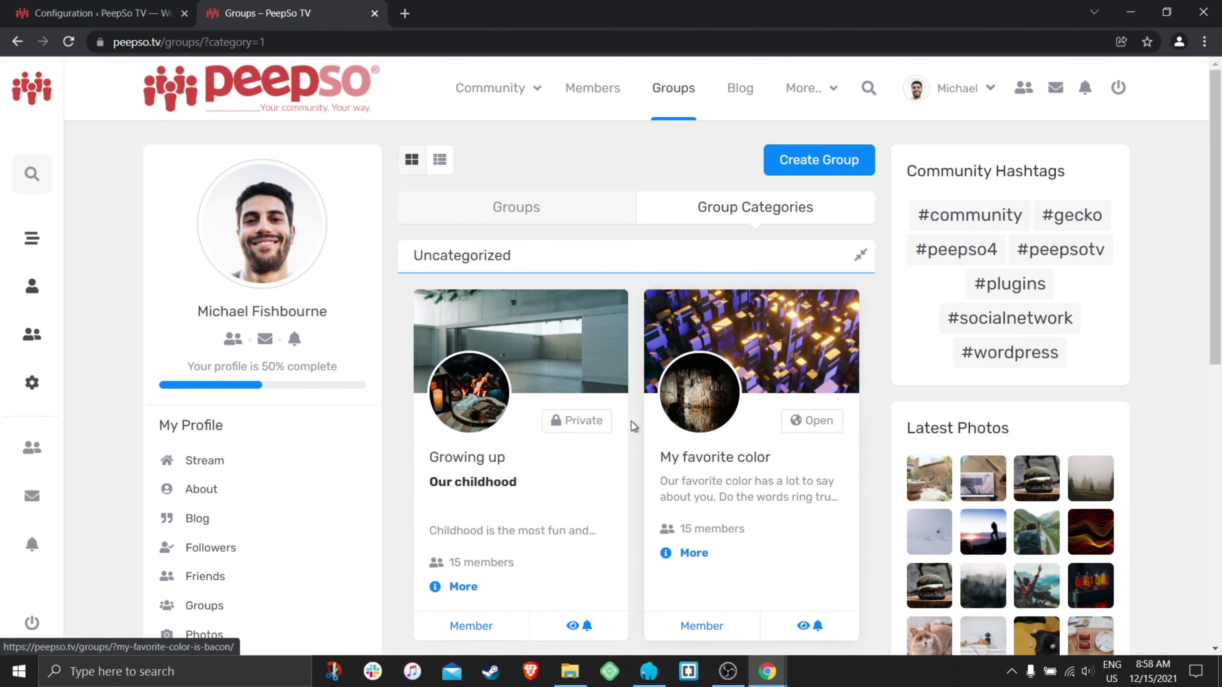
{"action": "scroll", "coordinate": [630, 458], "scroll_direction": "down", "scroll_amount": 10}
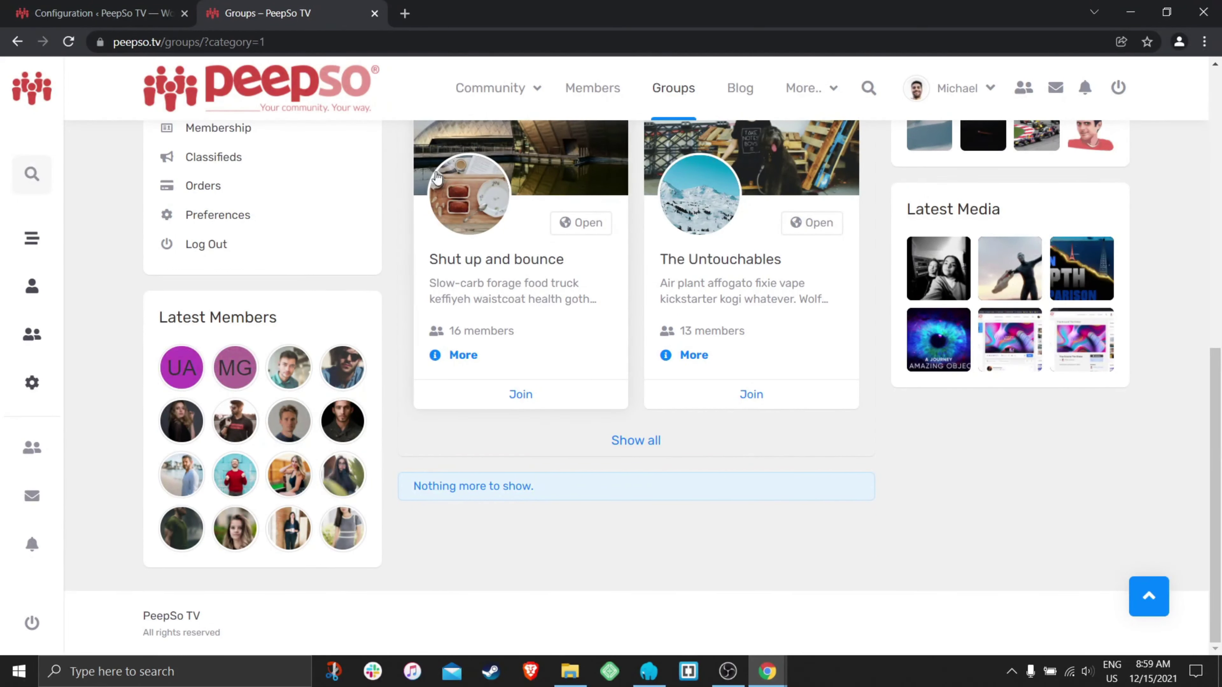
- Highlight the Enable group categories setting in the Groups configuration
{"action": "left_click", "coordinate": [96, 13]}
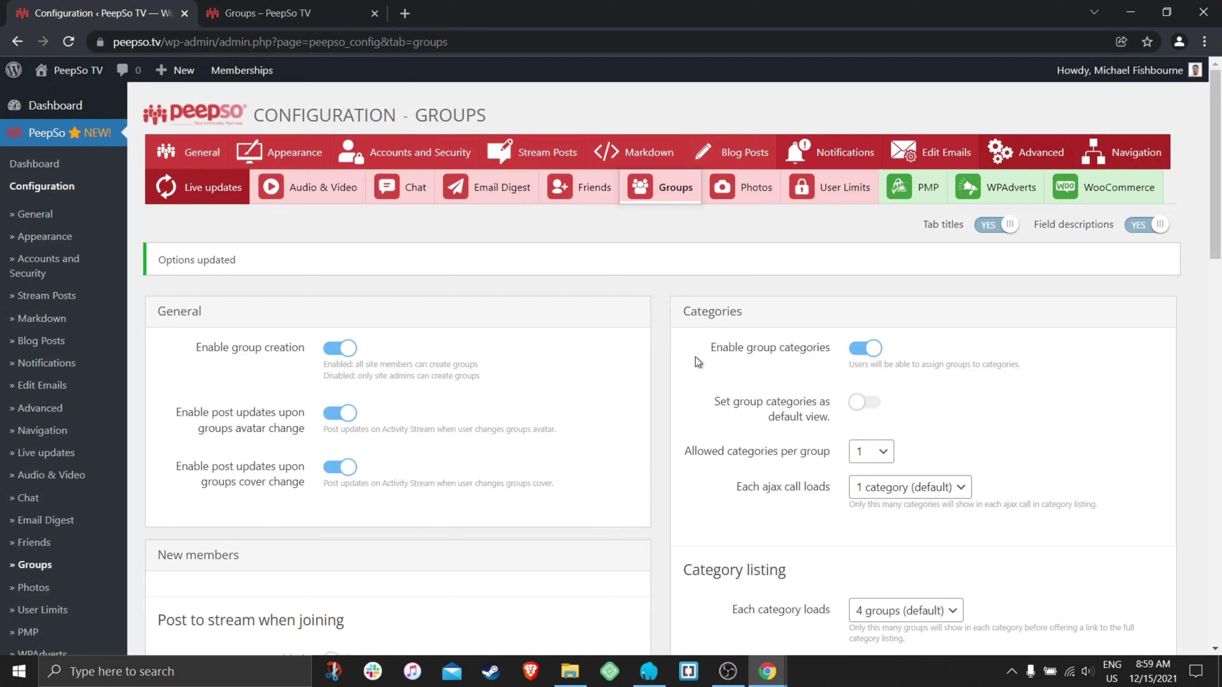
{"action": "left_click_drag", "start_coordinate": [709, 349], "coordinate": [803, 360]}
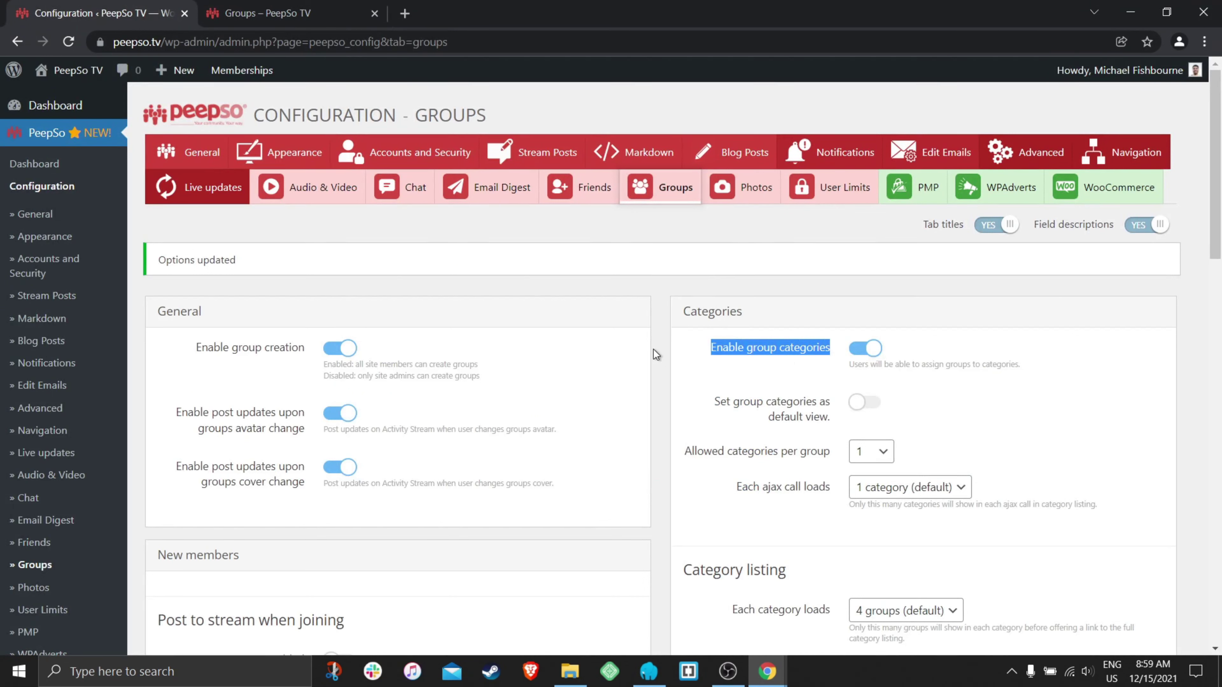
{"action": "left_click", "coordinate": [662, 330]}
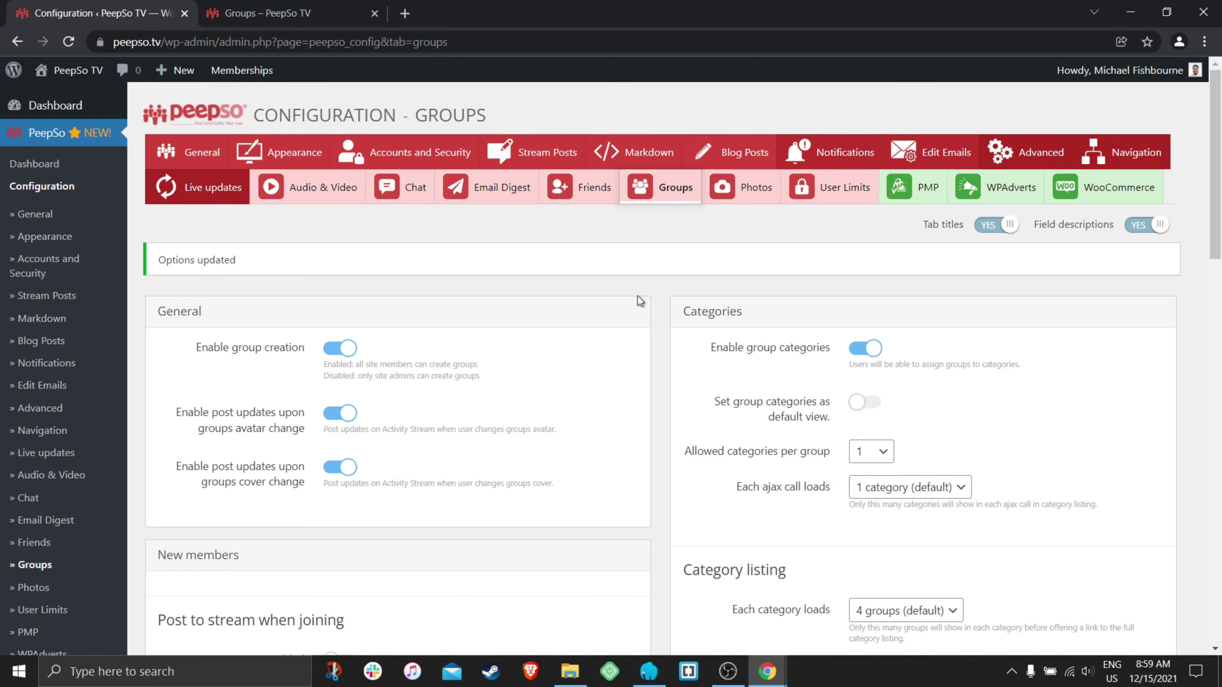
- Scroll through the categorised Groups page, then return to the Groups configuration
{"action": "left_click", "coordinate": [256, 17]}
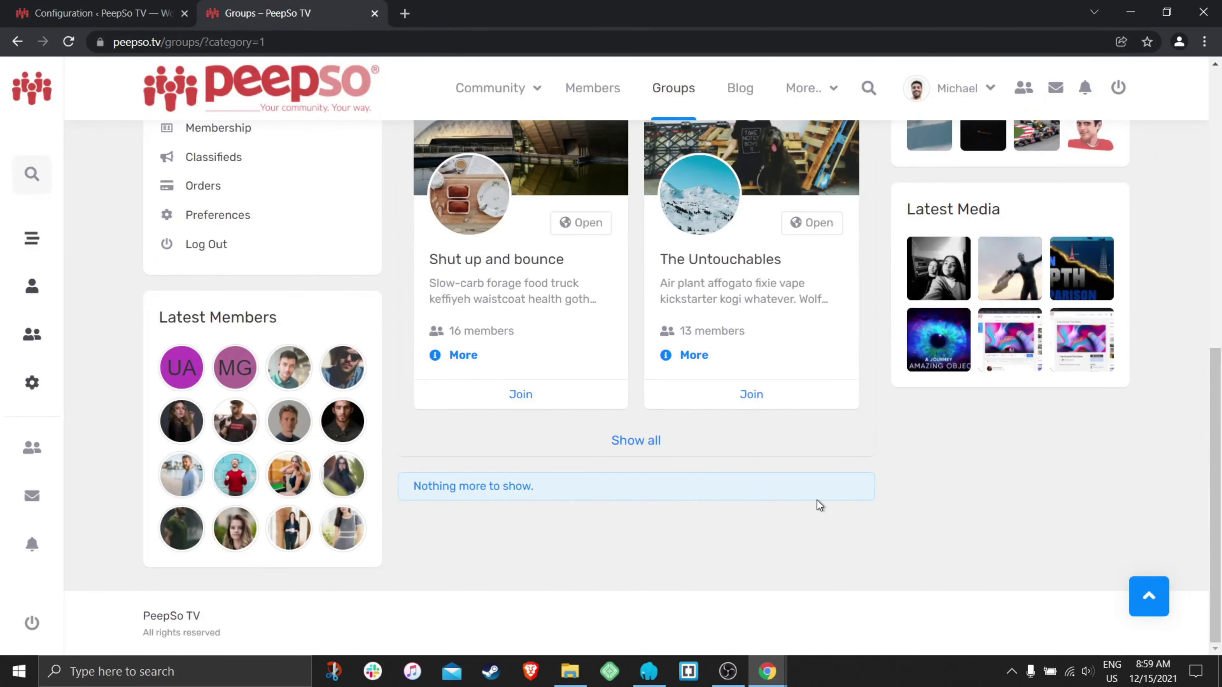
{"action": "scroll", "coordinate": [818, 500], "scroll_direction": "up", "scroll_amount": 5}
{"action": "scroll", "coordinate": [756, 355], "scroll_direction": "up", "scroll_amount": 5}
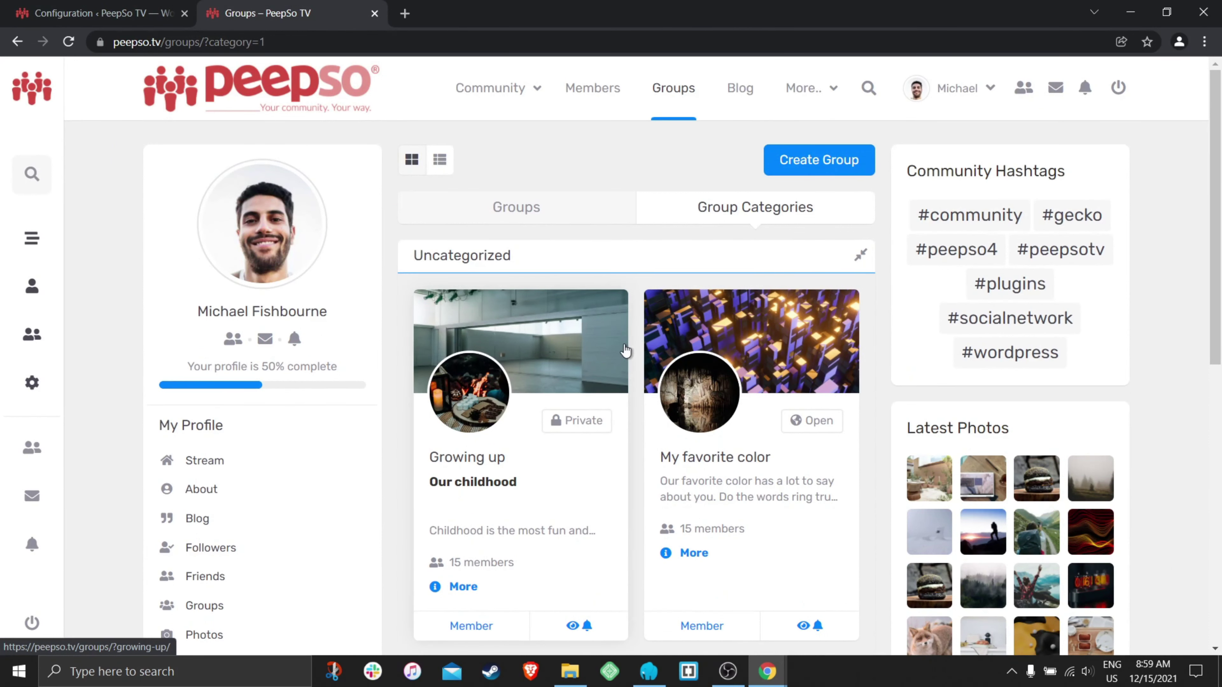
{"action": "scroll", "coordinate": [633, 345], "scroll_direction": "down", "scroll_amount": 2}
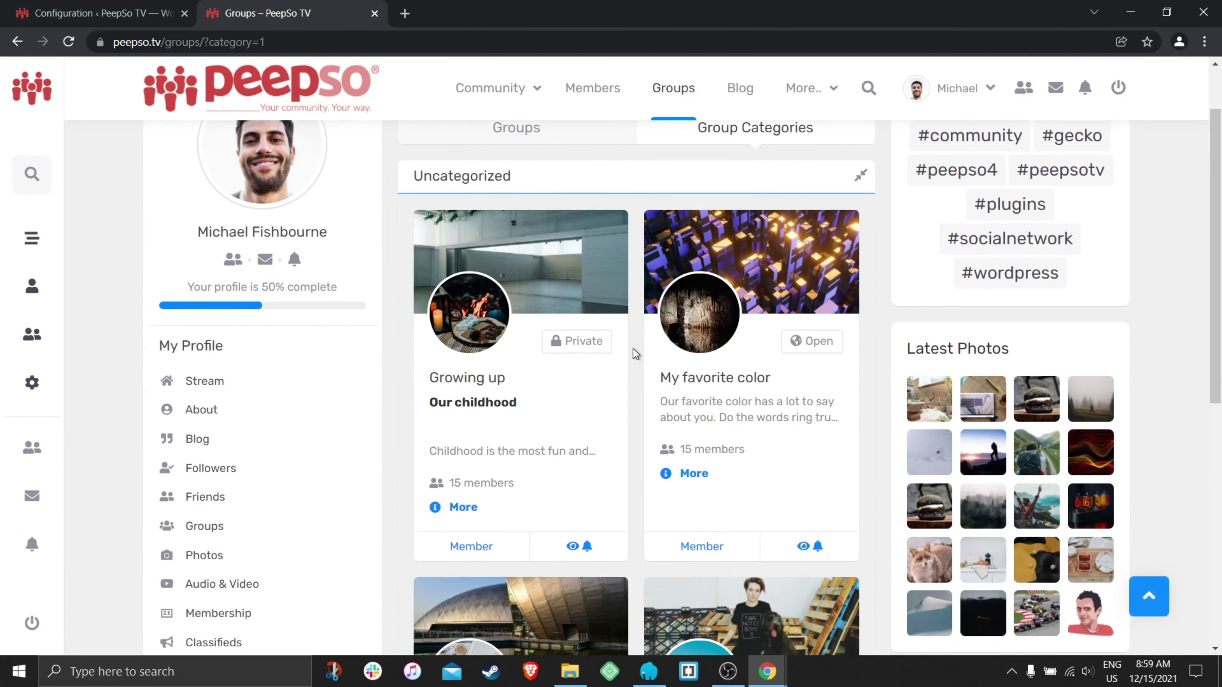
{"action": "scroll", "coordinate": [631, 382], "scroll_direction": "up", "scroll_amount": 2}
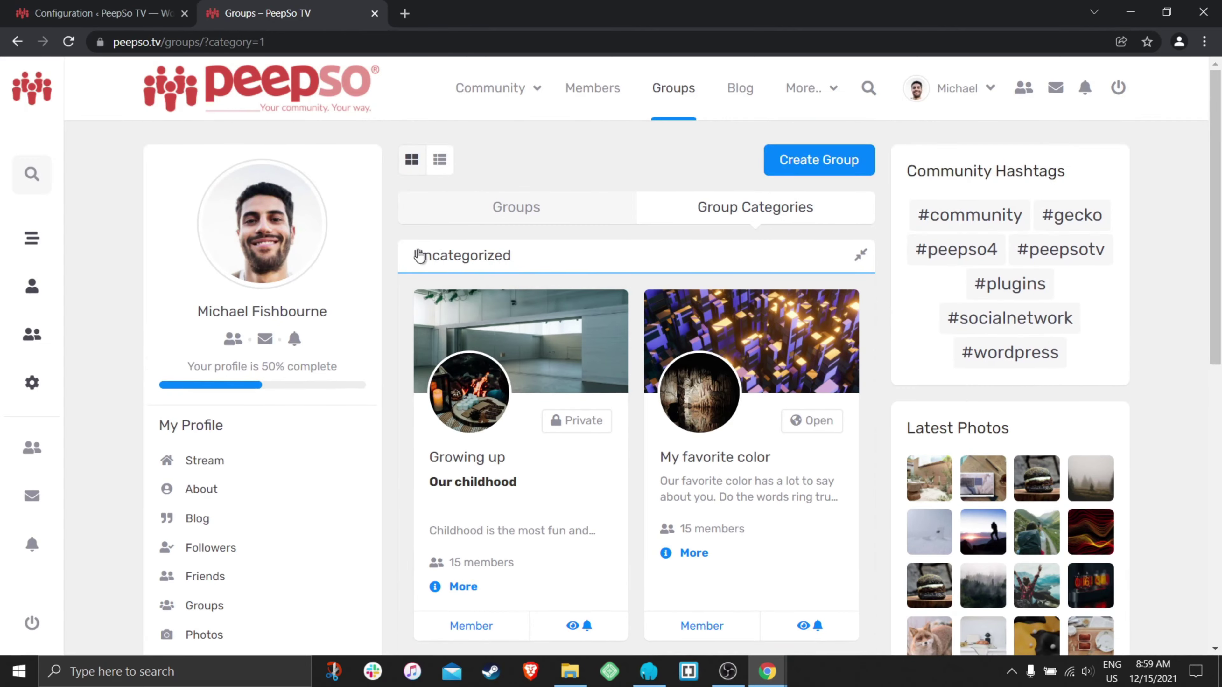
{"action": "scroll", "coordinate": [625, 337], "scroll_direction": "down", "scroll_amount": 6}
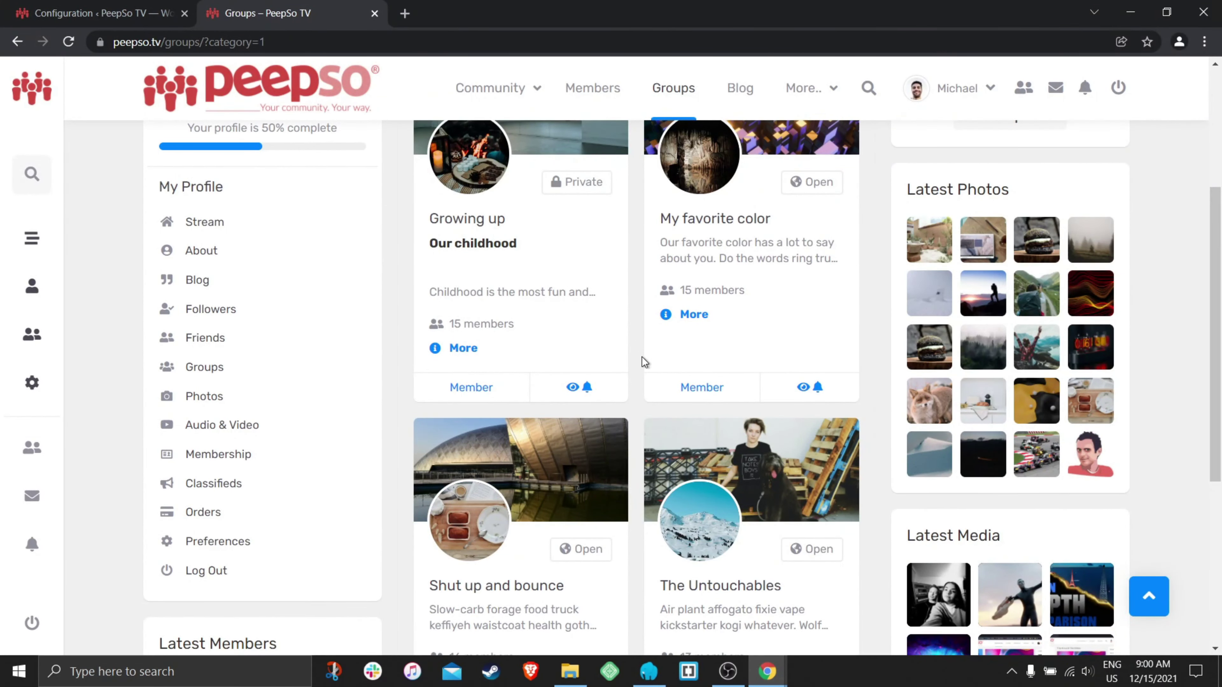
{"action": "scroll", "coordinate": [642, 362], "scroll_direction": "up", "scroll_amount": 5}
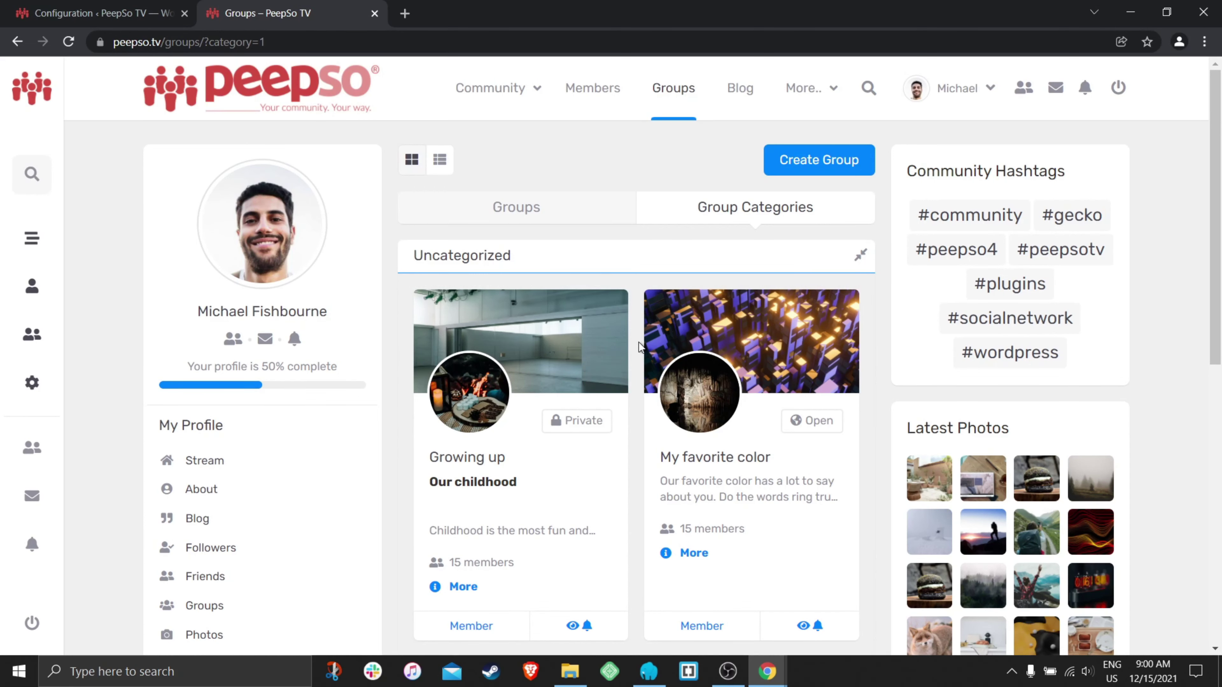
{"action": "scroll", "coordinate": [639, 343], "scroll_direction": "down", "scroll_amount": 5}
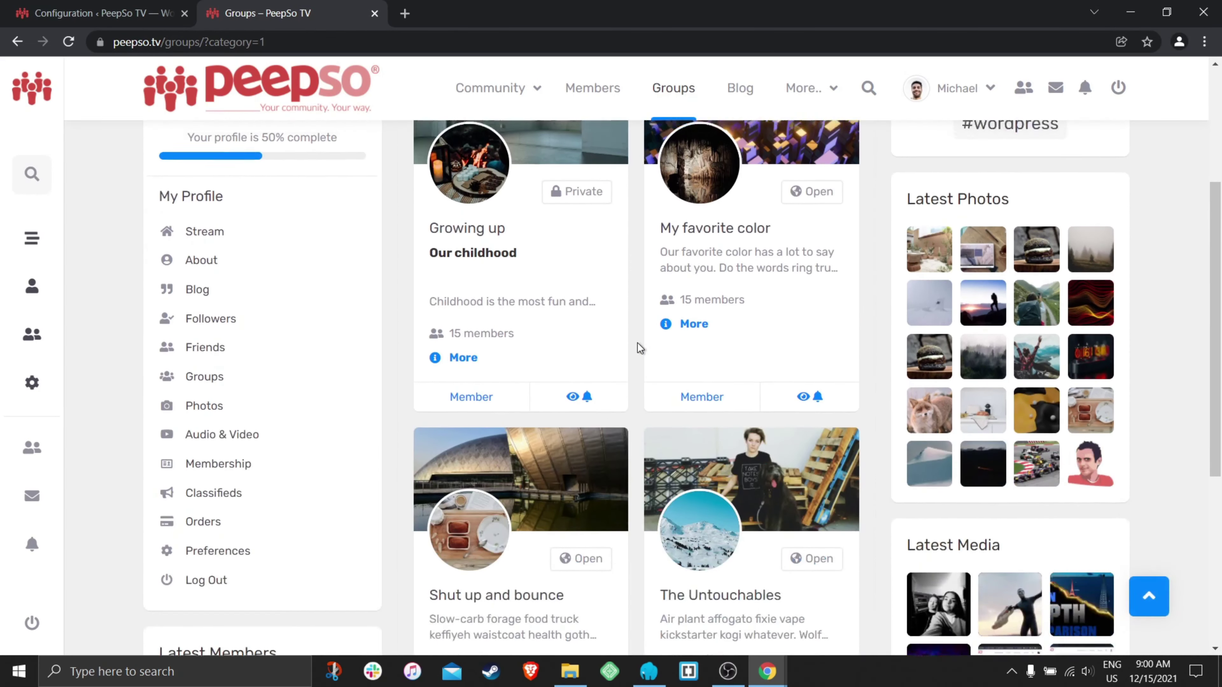
{"action": "scroll", "coordinate": [638, 343], "scroll_direction": "up", "scroll_amount": 5}
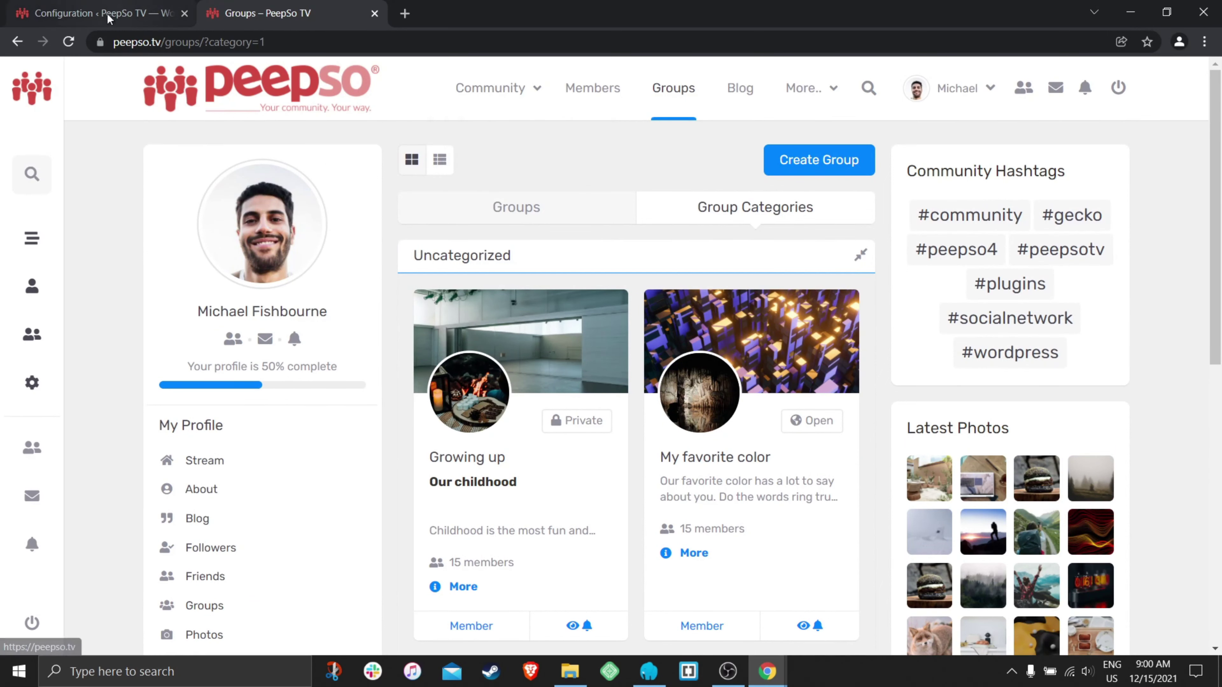
{"action": "left_click", "coordinate": [96, 13]}
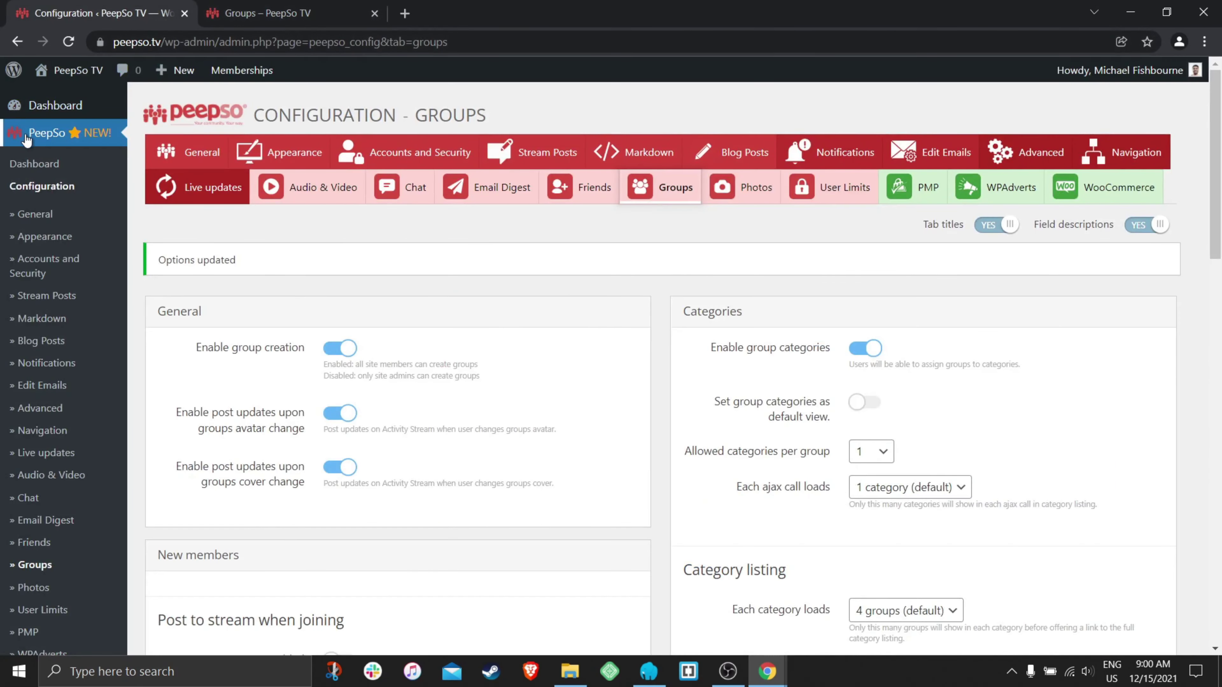
- Open PeepSo Manage and its Group categories page, currently empty
{"action": "scroll", "coordinate": [58, 380], "scroll_direction": "down", "scroll_amount": 5}
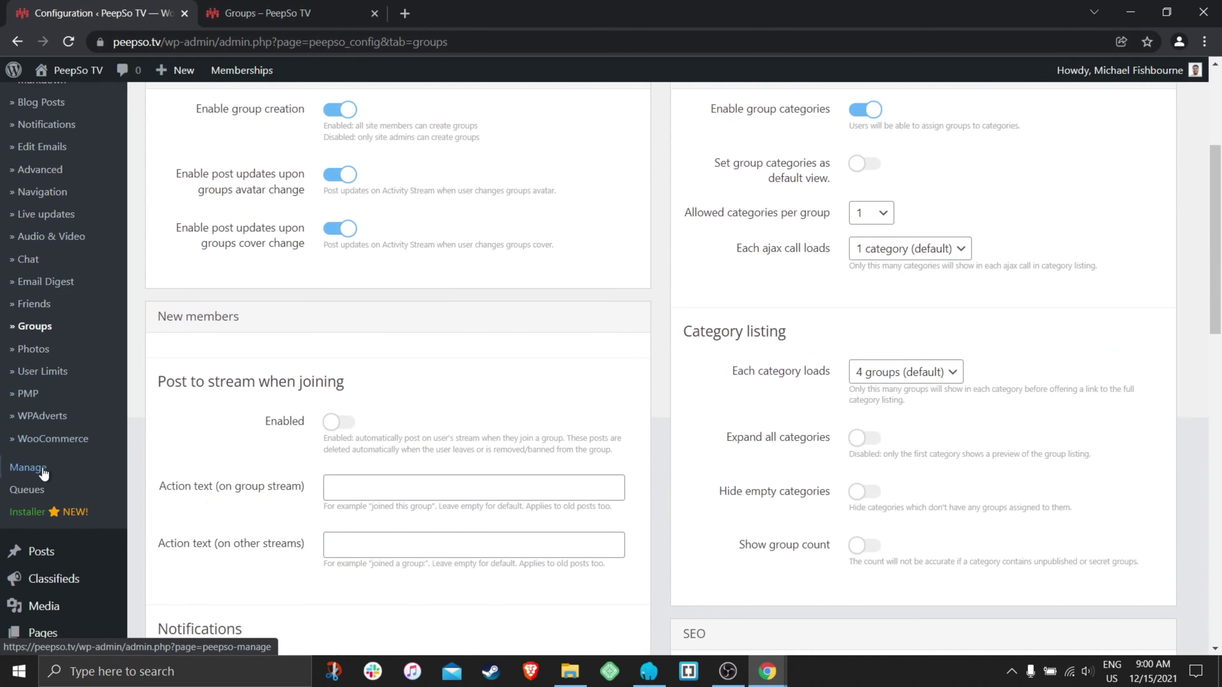
{"action": "left_click", "coordinate": [46, 469]}
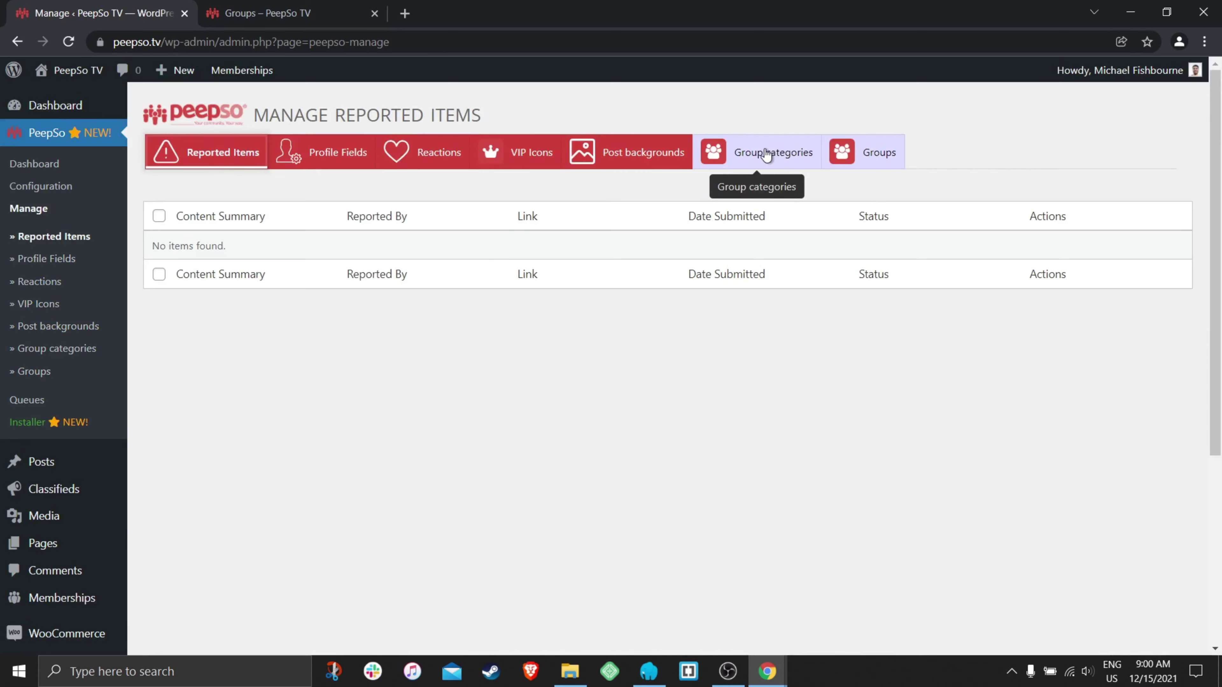
{"action": "left_click", "coordinate": [775, 154]}
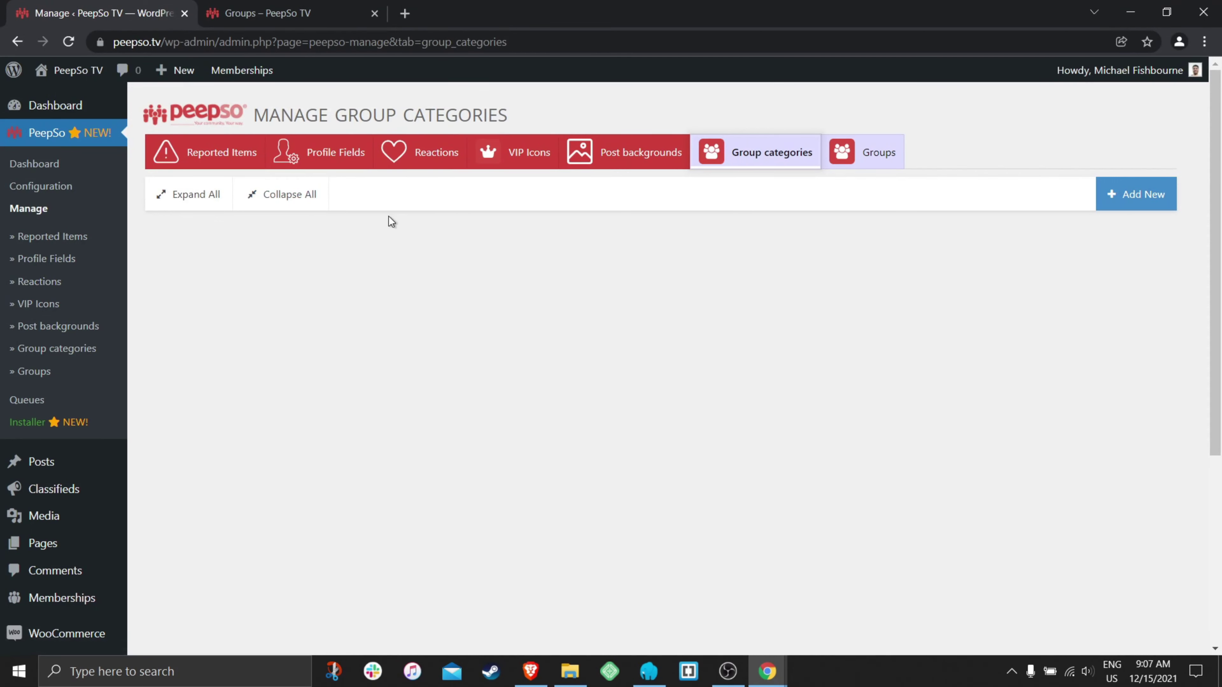
- Add a new group category and rename it Business
{"action": "left_click", "coordinate": [1137, 204]}
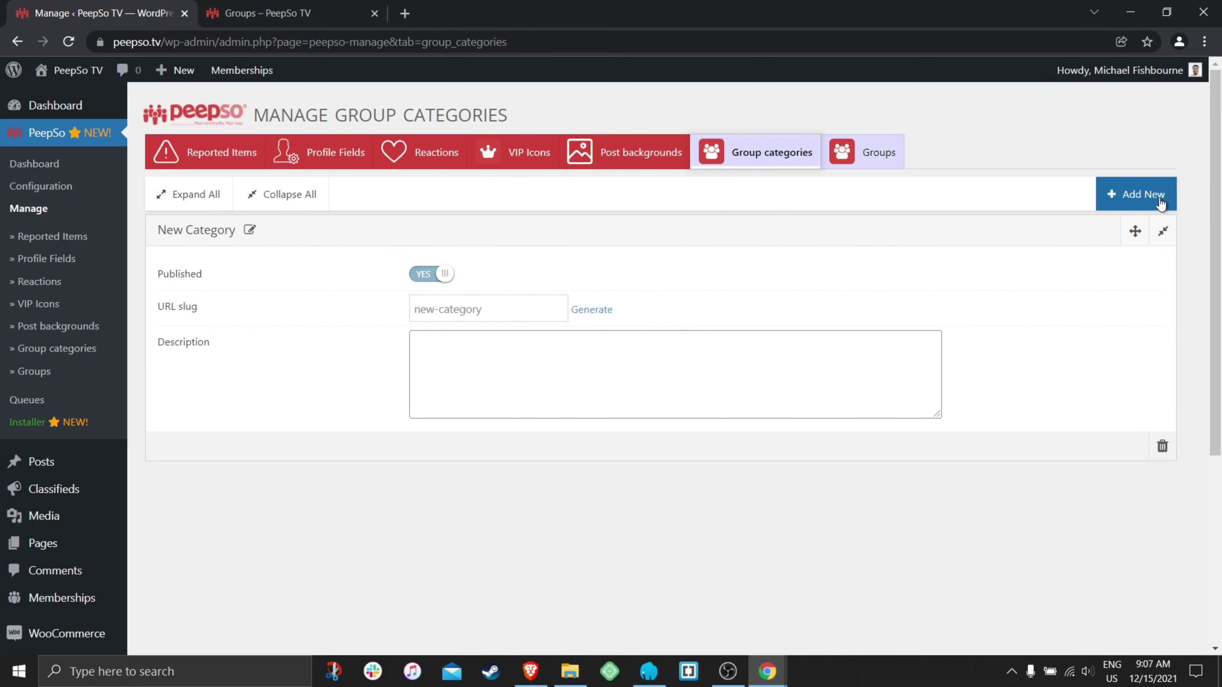
{"action": "left_click", "coordinate": [250, 230]}
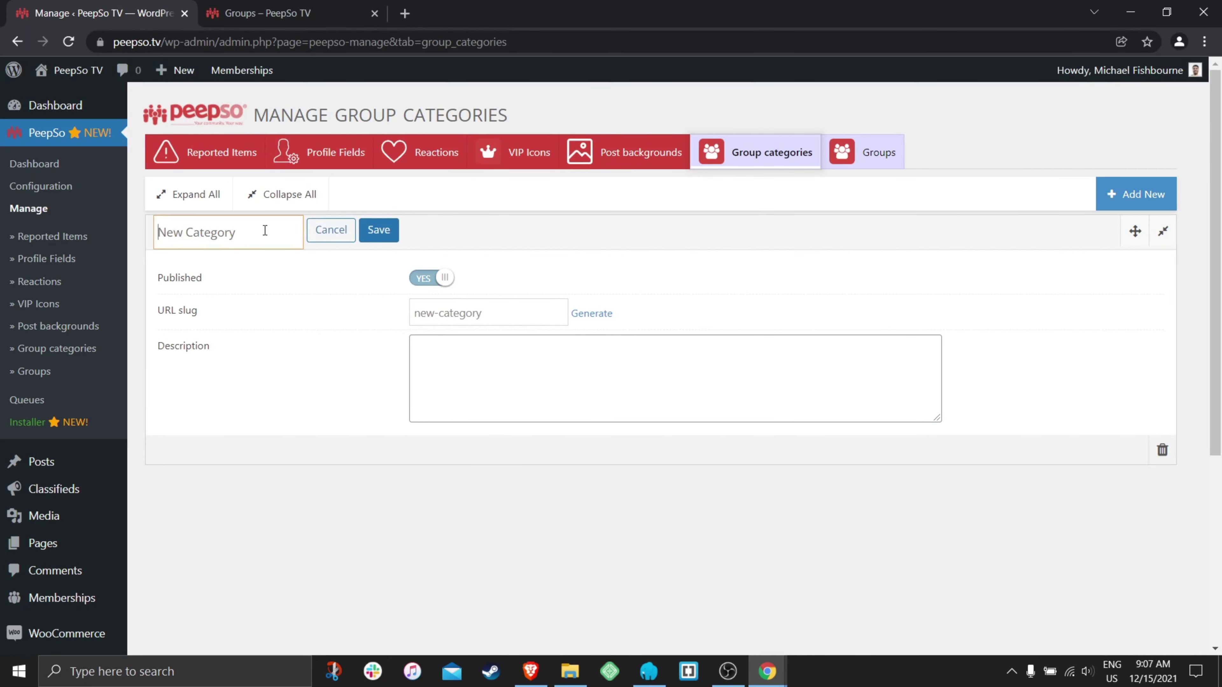
{"action": "triple_click", "coordinate": [250, 234]}
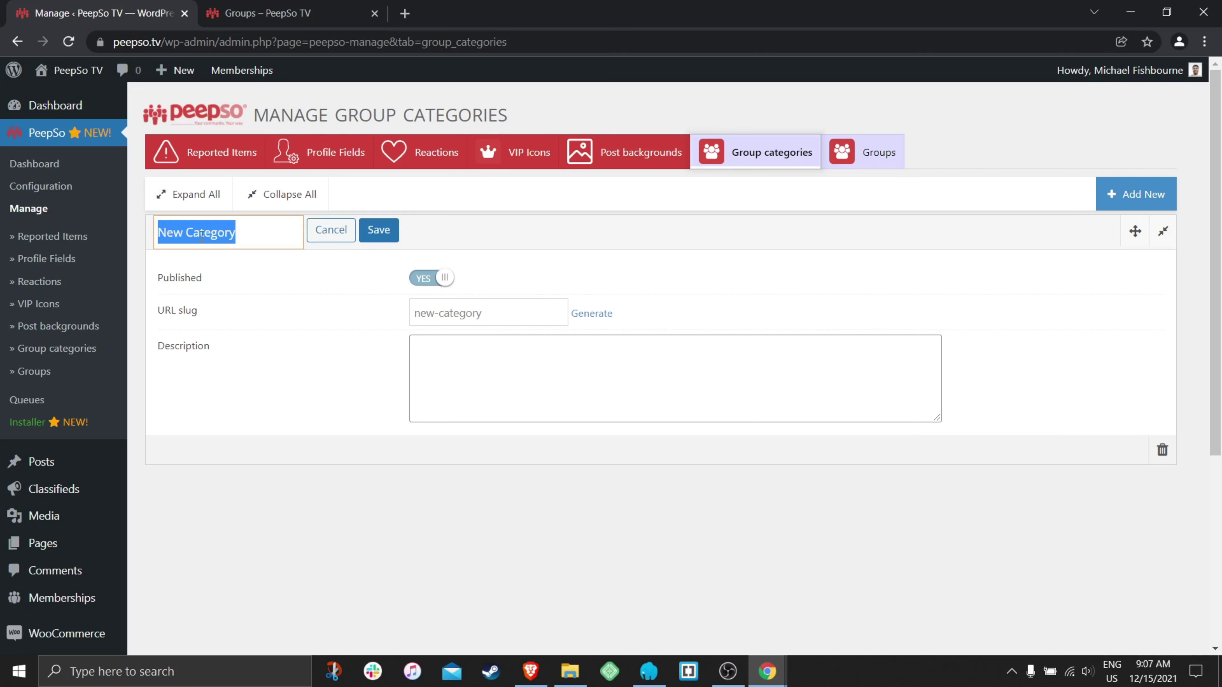
{"action": "type", "text": "Business"}
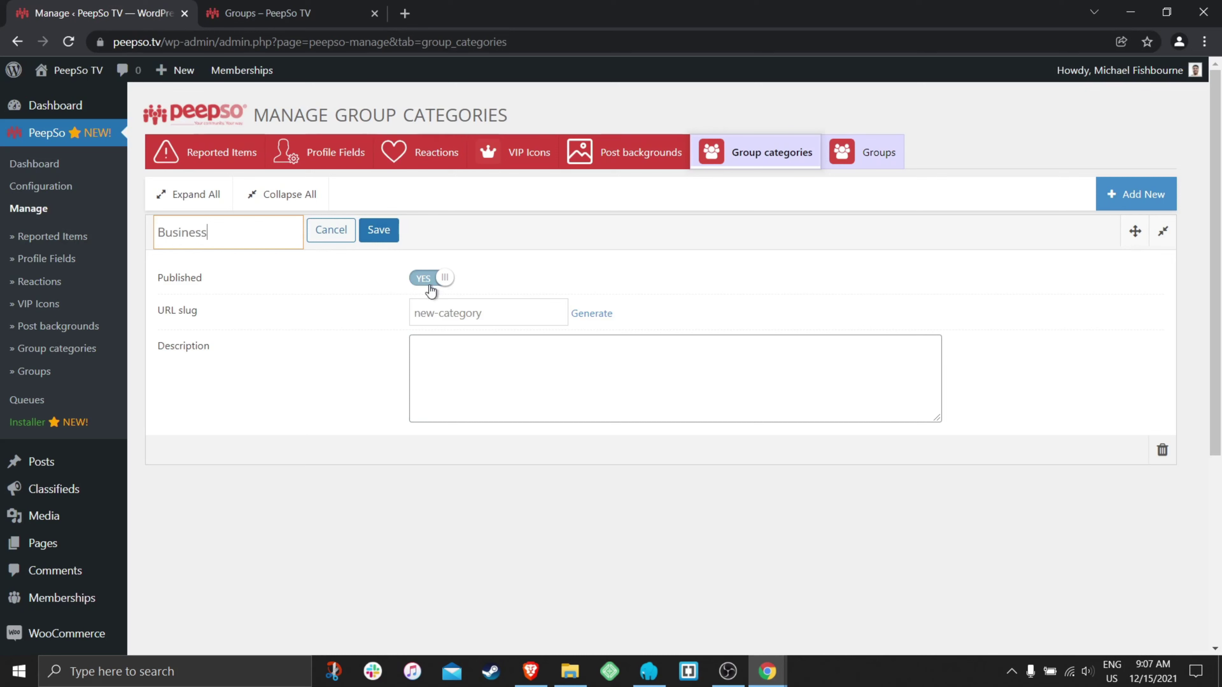
- Generate the business URL slug and save the category's description
{"action": "left_click", "coordinate": [591, 316]}
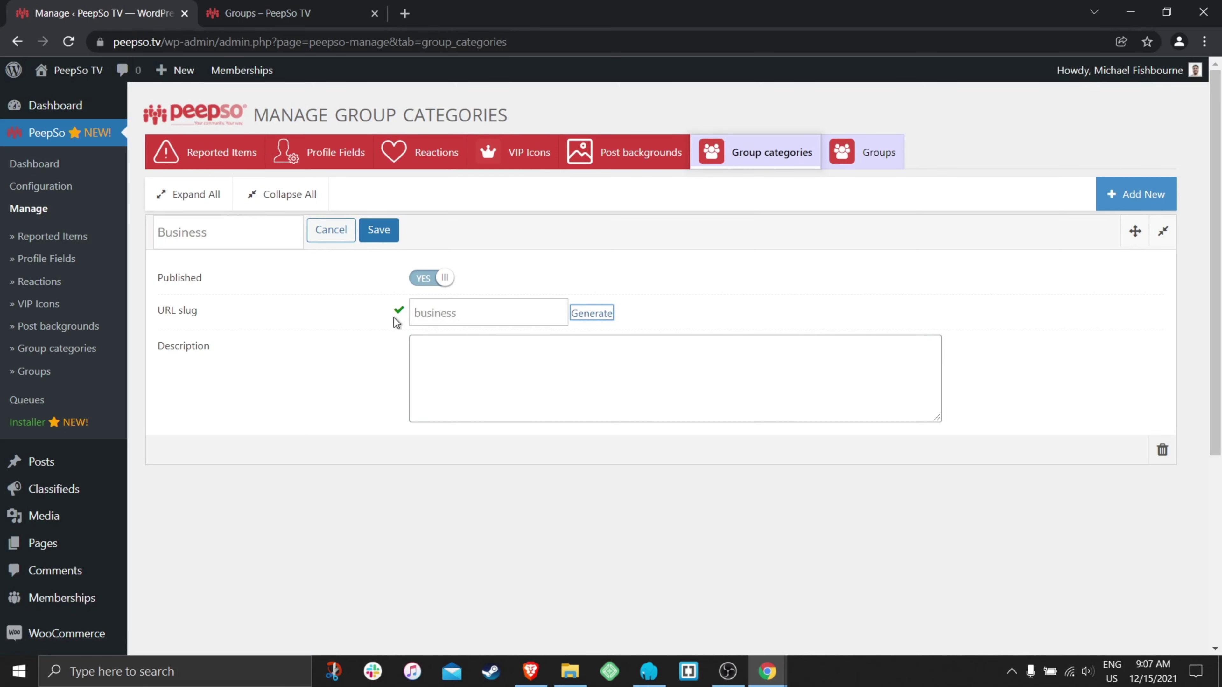
{"action": "double_click", "coordinate": [460, 317]}
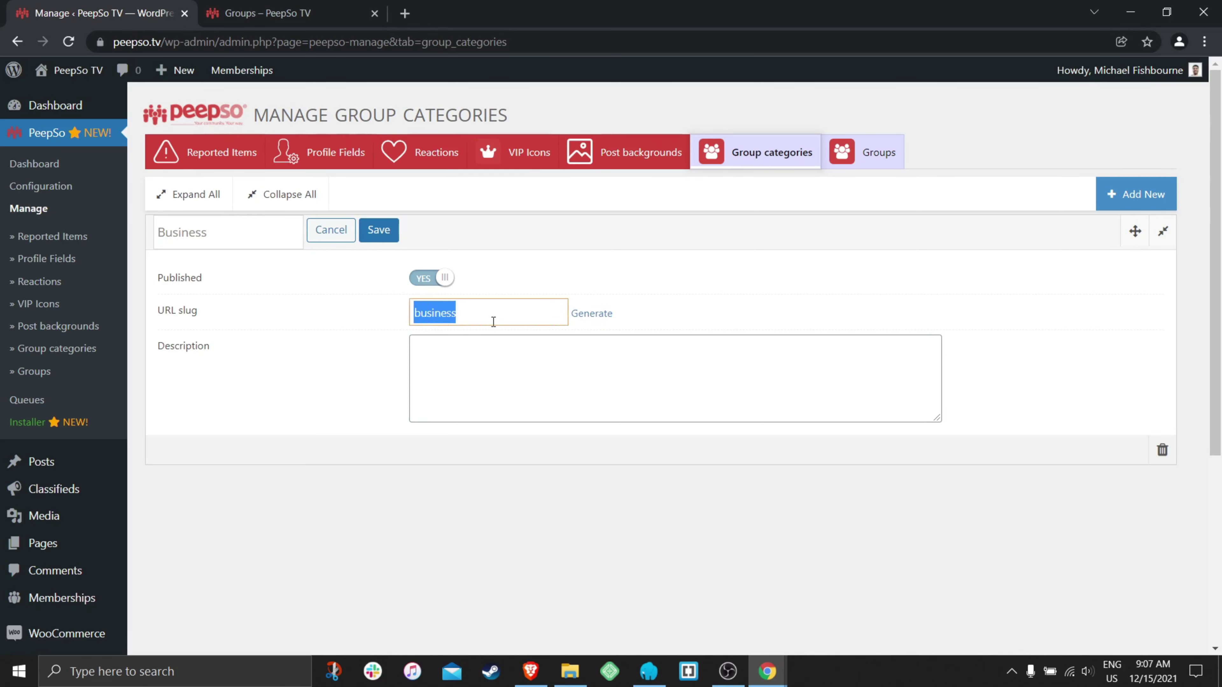
{"action": "left_click", "coordinate": [442, 353]}
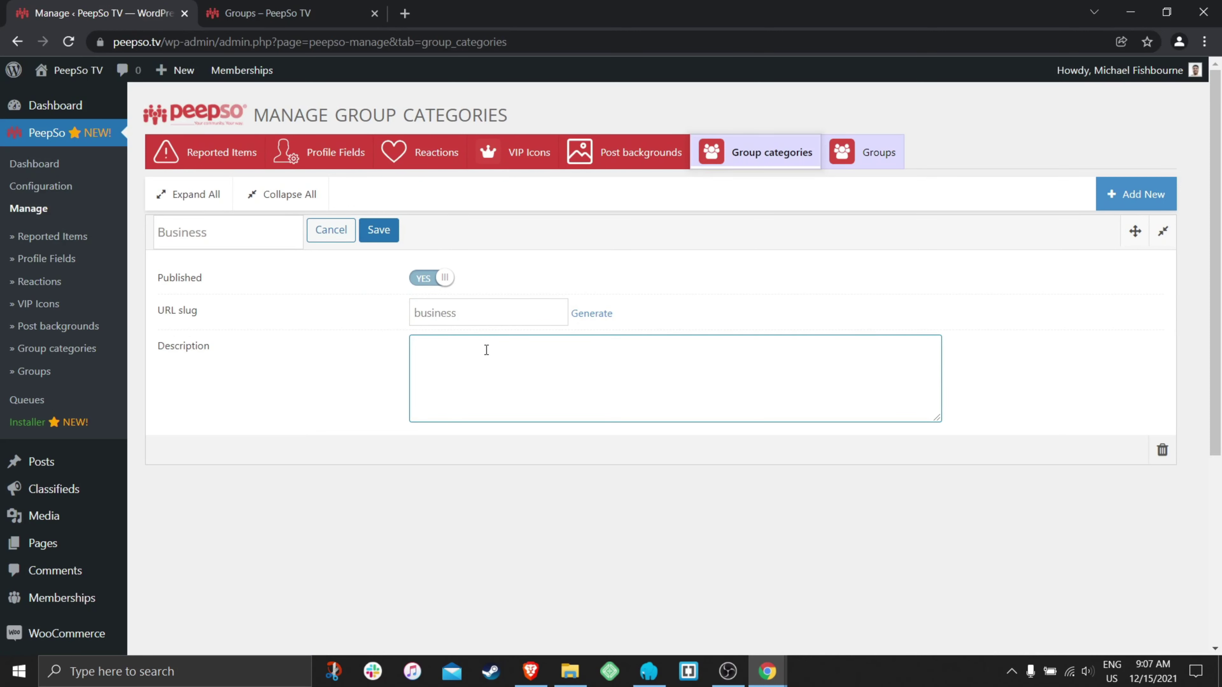
{"action": "type", "text": "Businness description"}
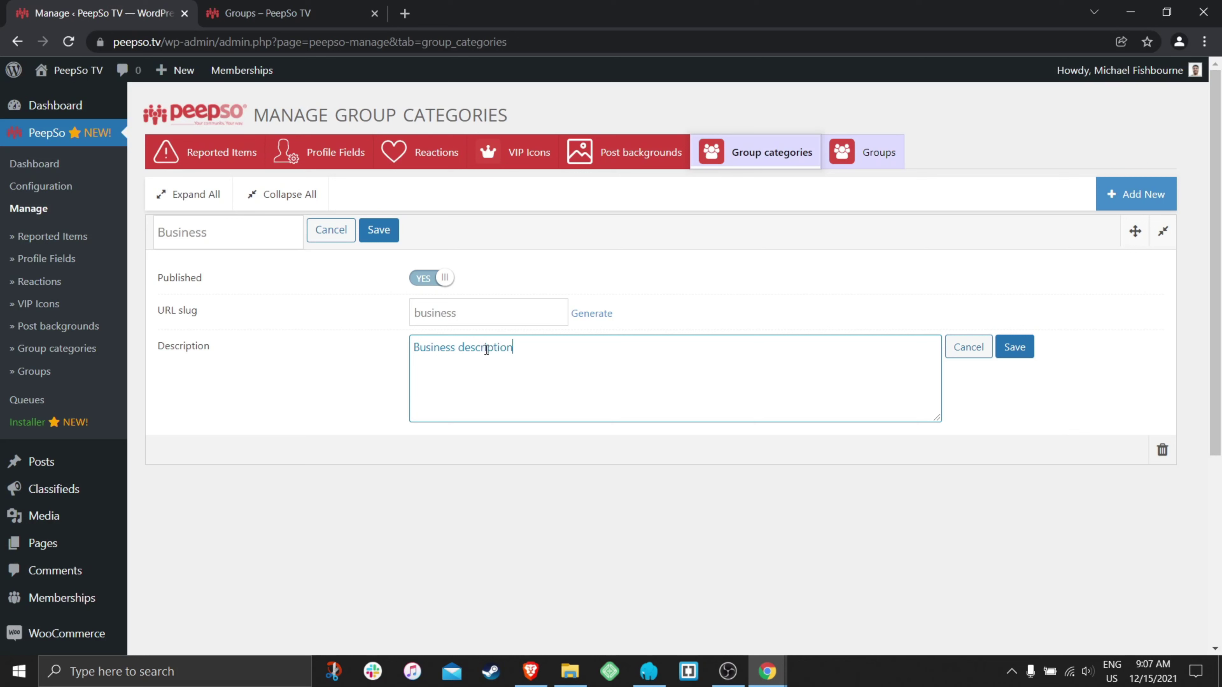
{"action": "left_click", "coordinate": [1029, 350]}
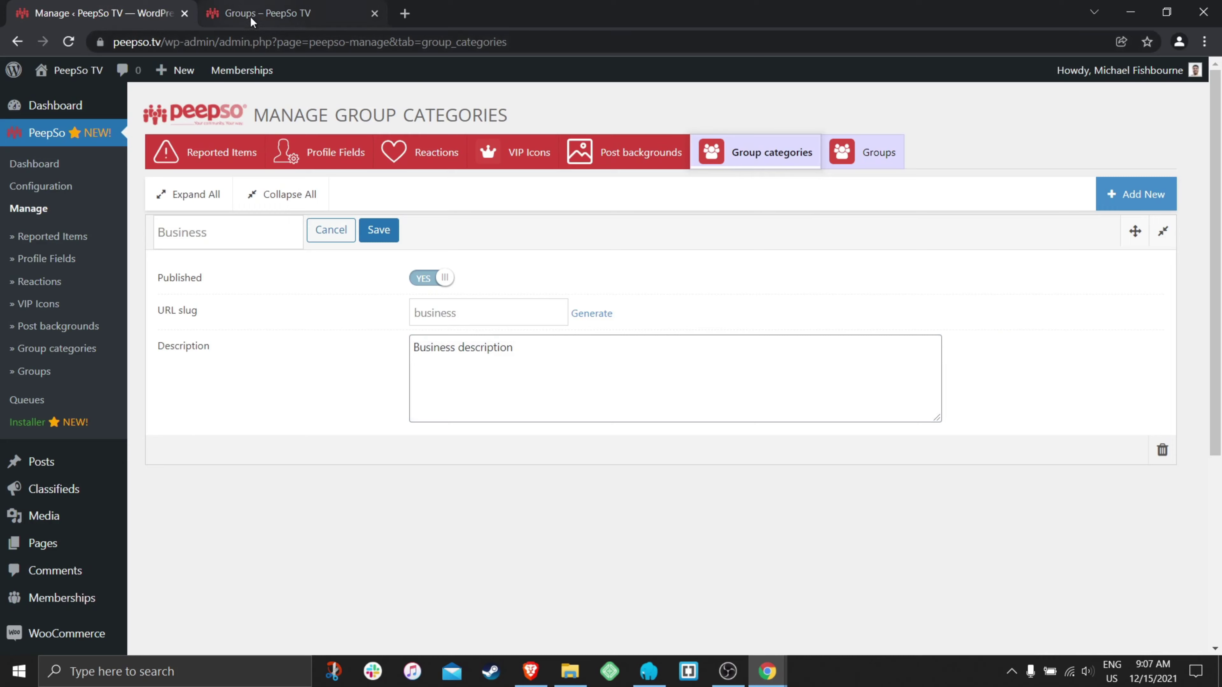
{"action": "left_click", "coordinate": [263, 14]}
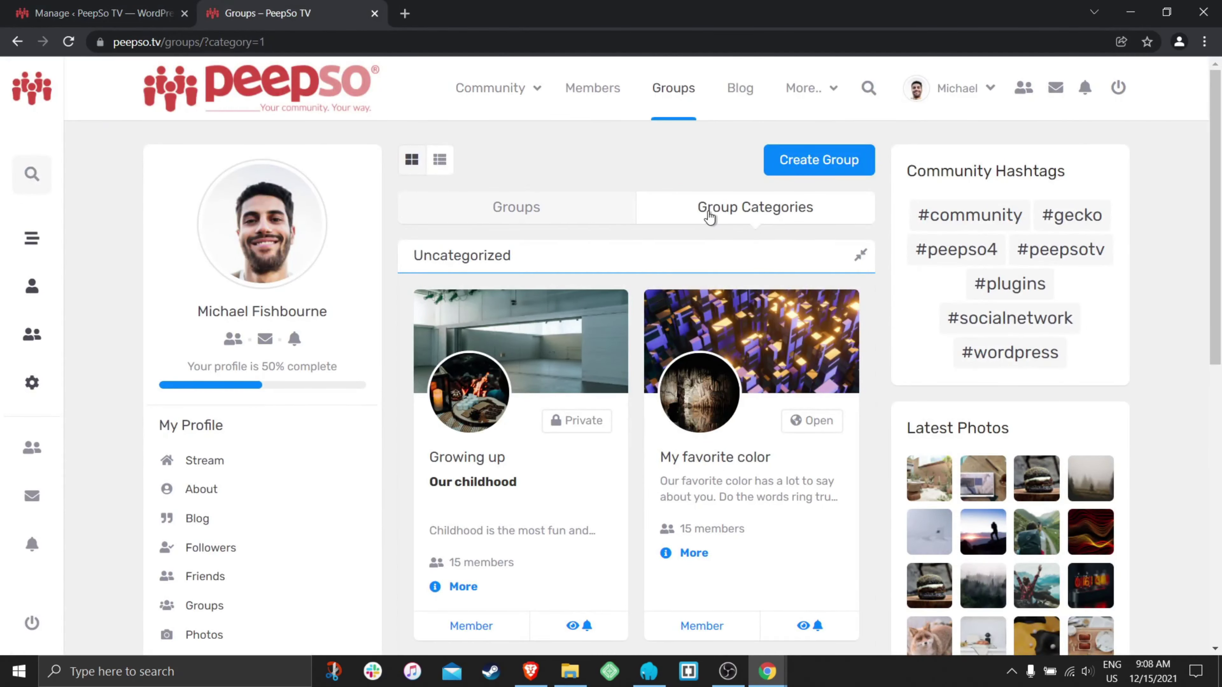
- Reload the Groups page and check the still-unsaved New Category listing
{"action": "left_click", "coordinate": [69, 42]}
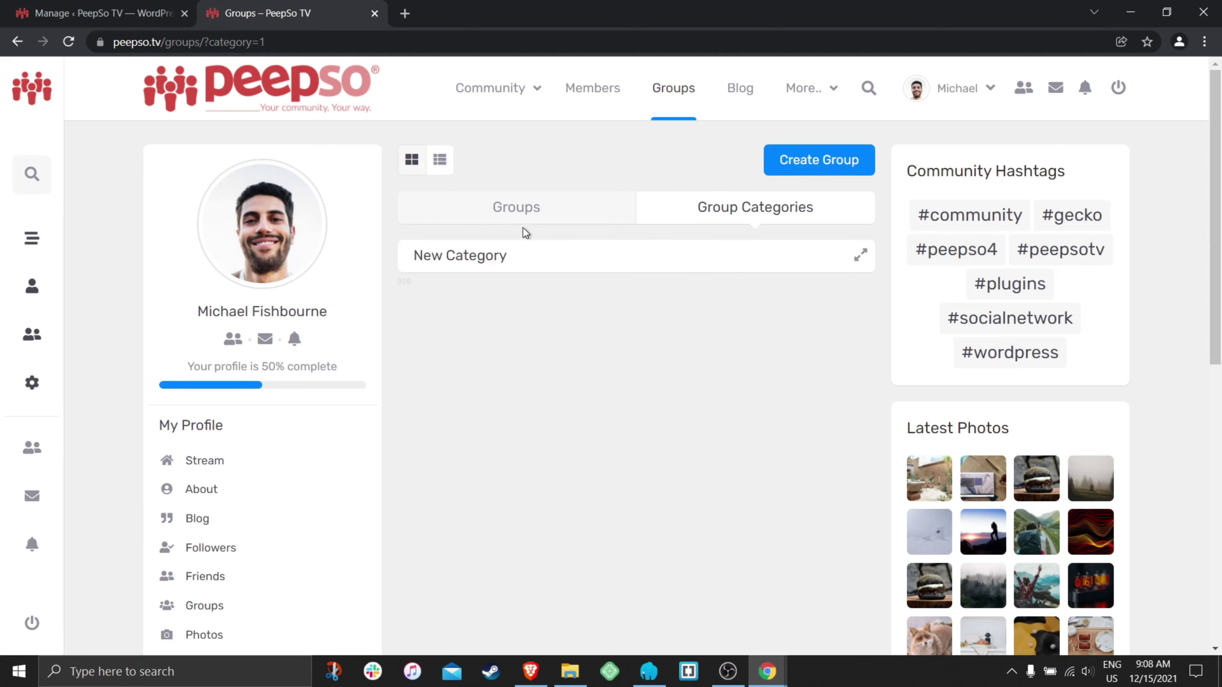
{"action": "left_click", "coordinate": [602, 258]}
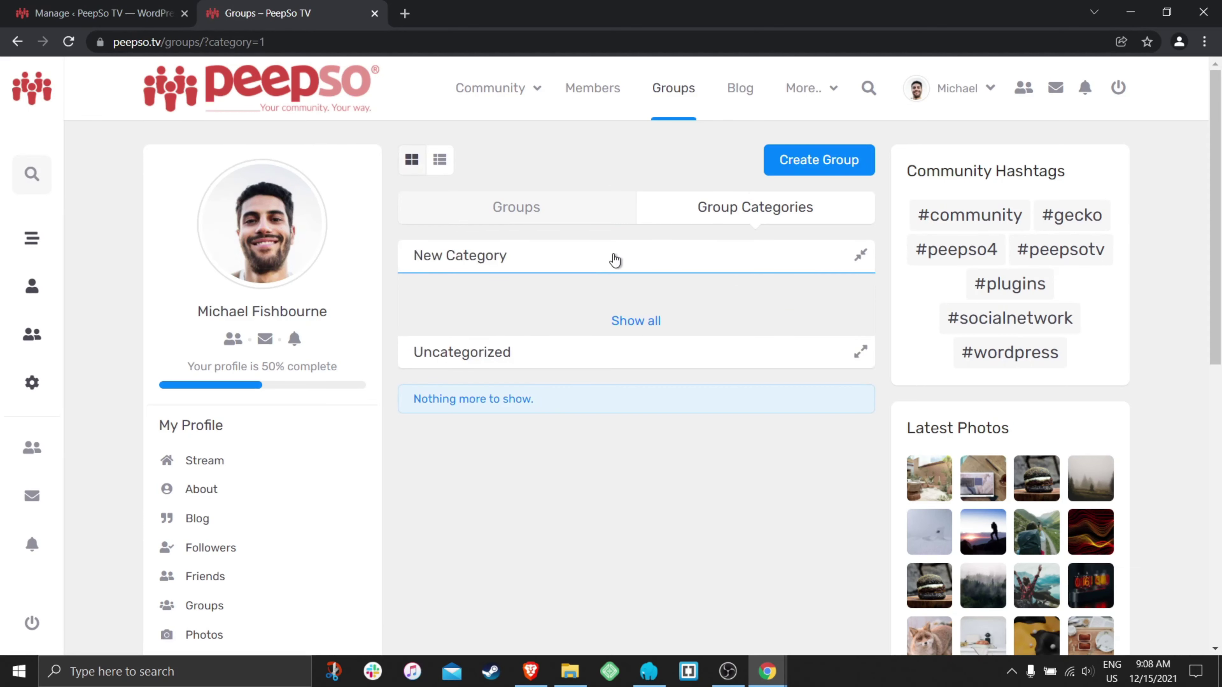
{"action": "left_click", "coordinate": [577, 254]}
{"action": "left_click", "coordinate": [116, 19]}
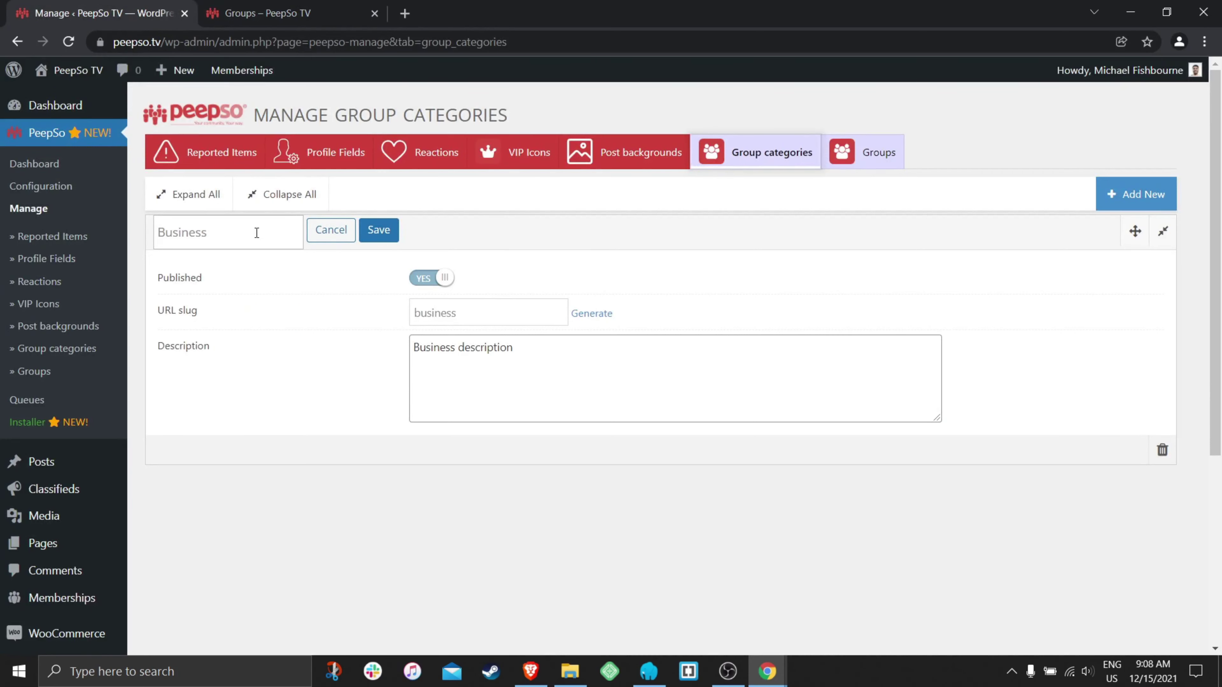
{"action": "left_click", "coordinate": [265, 13]}
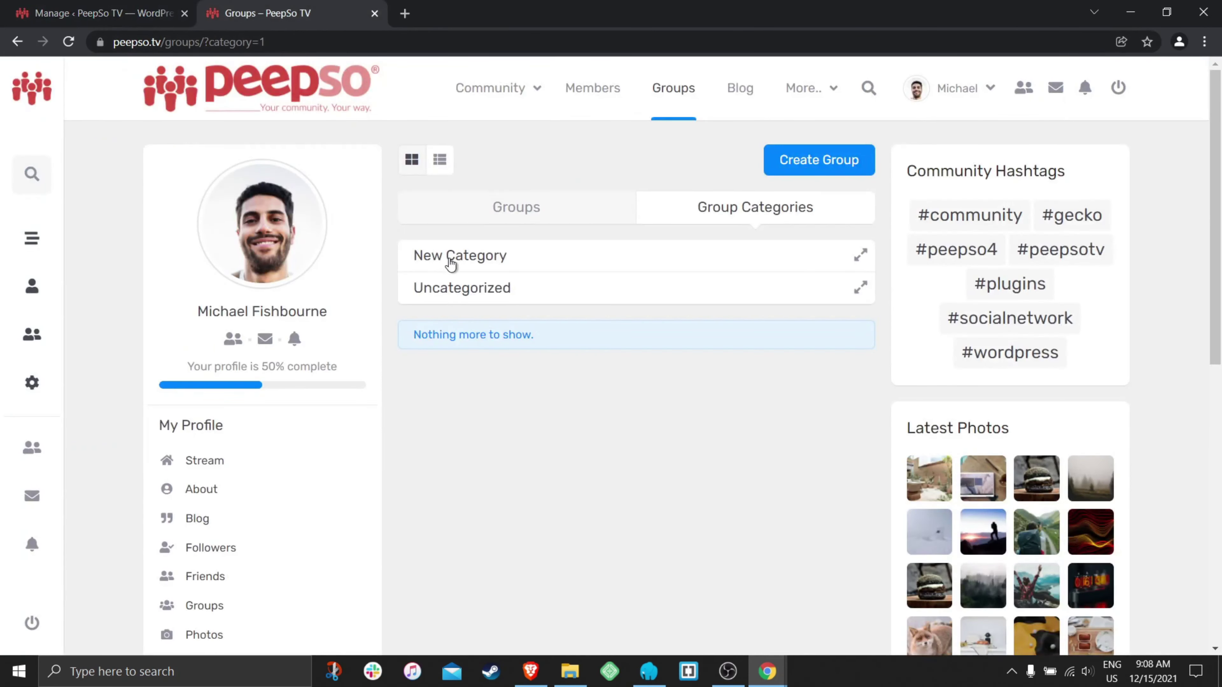
{"action": "left_click", "coordinate": [155, 20]}
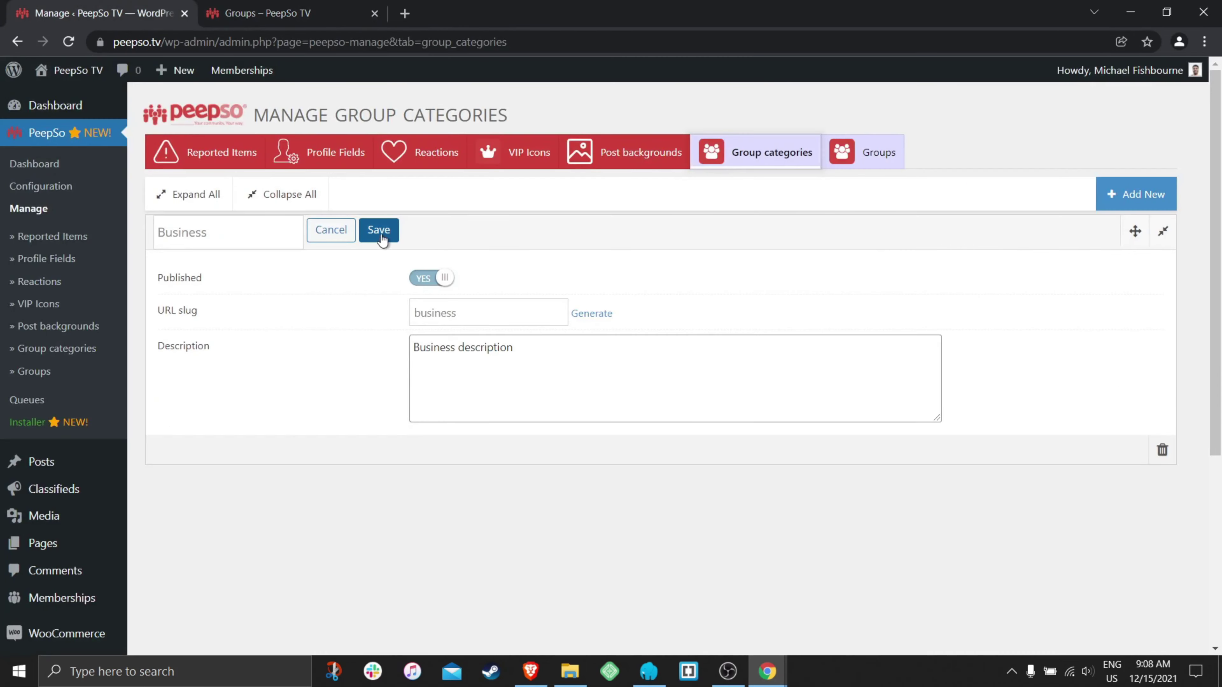
- Save the Business category name, then reload the Groups page and expand Uncategorized
{"action": "left_click", "coordinate": [377, 232]}
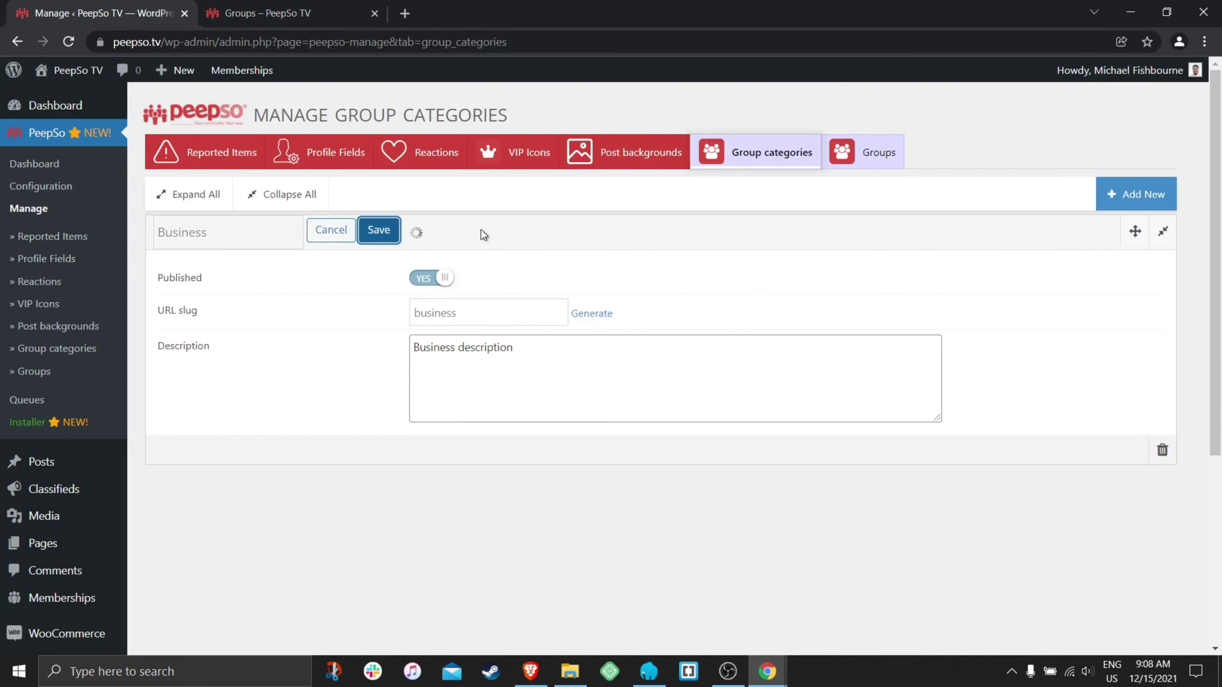
{"action": "left_click", "coordinate": [267, 14]}
{"action": "left_click", "coordinate": [75, 41]}
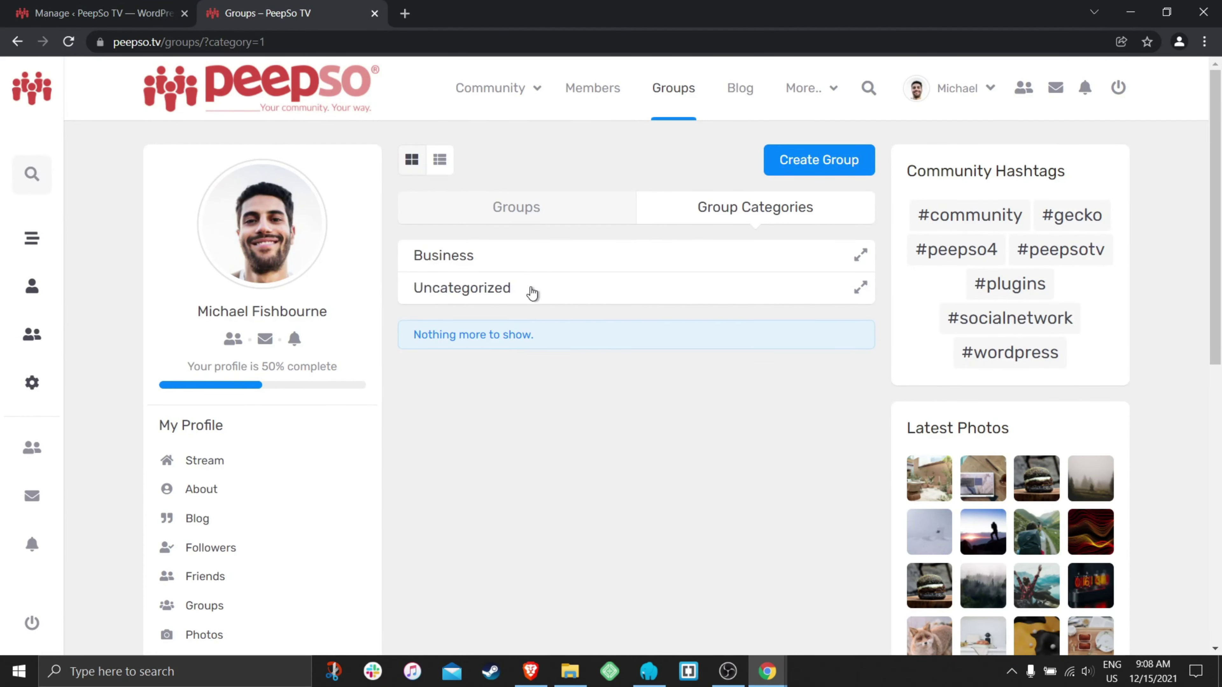
{"action": "left_click", "coordinate": [549, 299]}
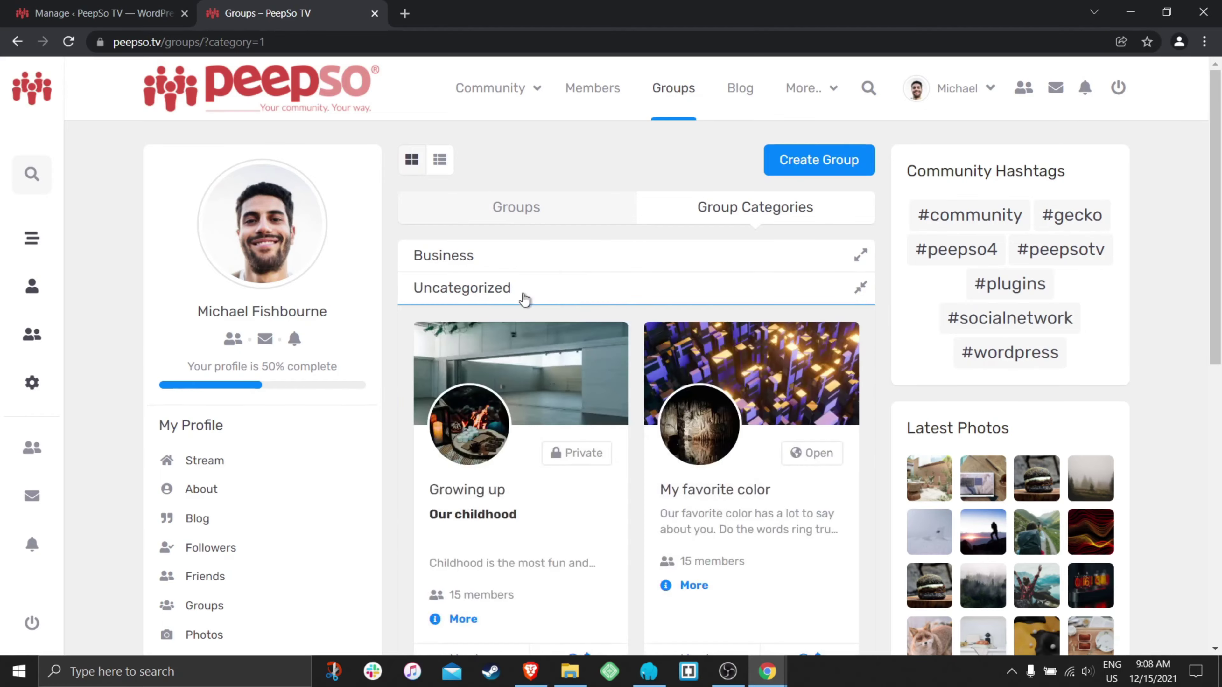
{"action": "scroll", "coordinate": [635, 459], "scroll_direction": "down", "scroll_amount": 3}
{"action": "scroll", "coordinate": [634, 458], "scroll_direction": "up", "scroll_amount": 3}
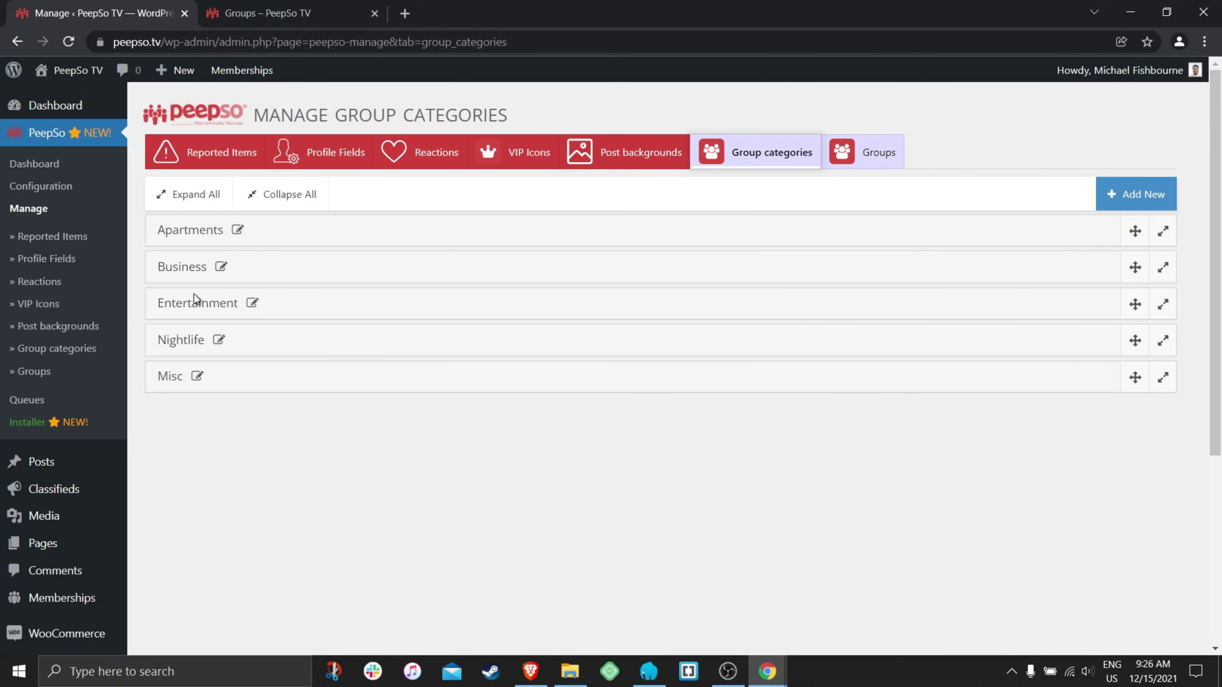
- Expand the Apartments, Business, Entertainment and Nightlife category details in the admin list
{"action": "left_click", "coordinate": [191, 234]}
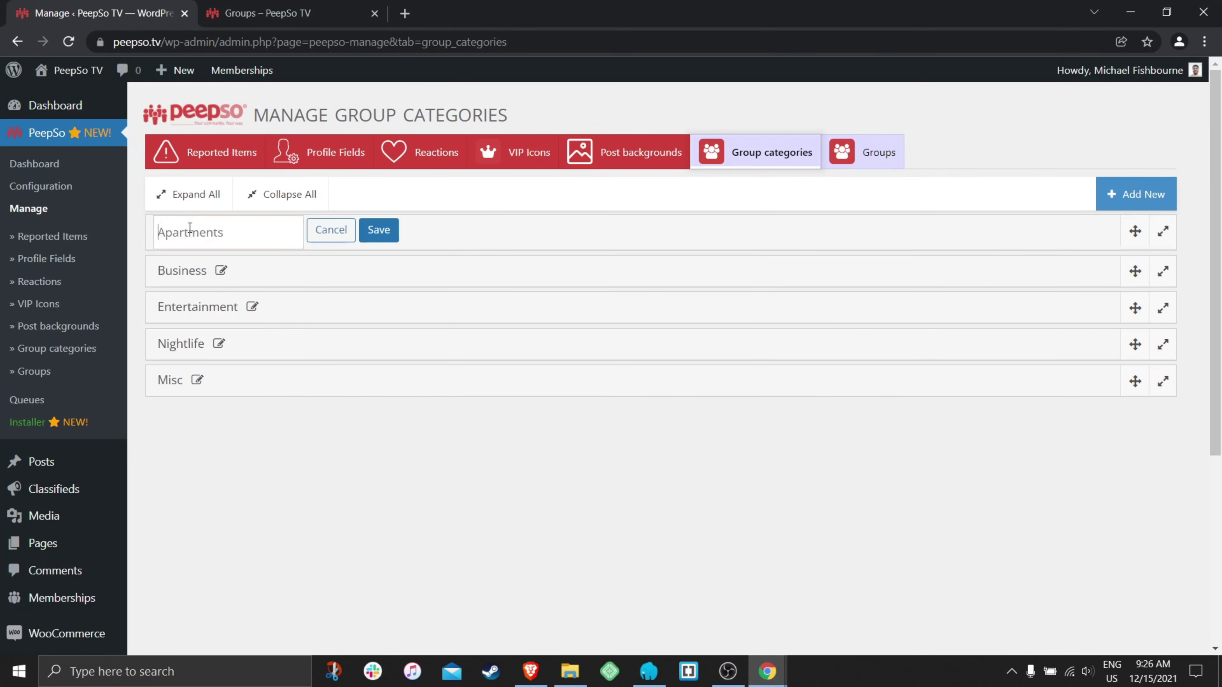
{"action": "left_click", "coordinate": [329, 232]}
{"action": "left_click", "coordinate": [406, 241]}
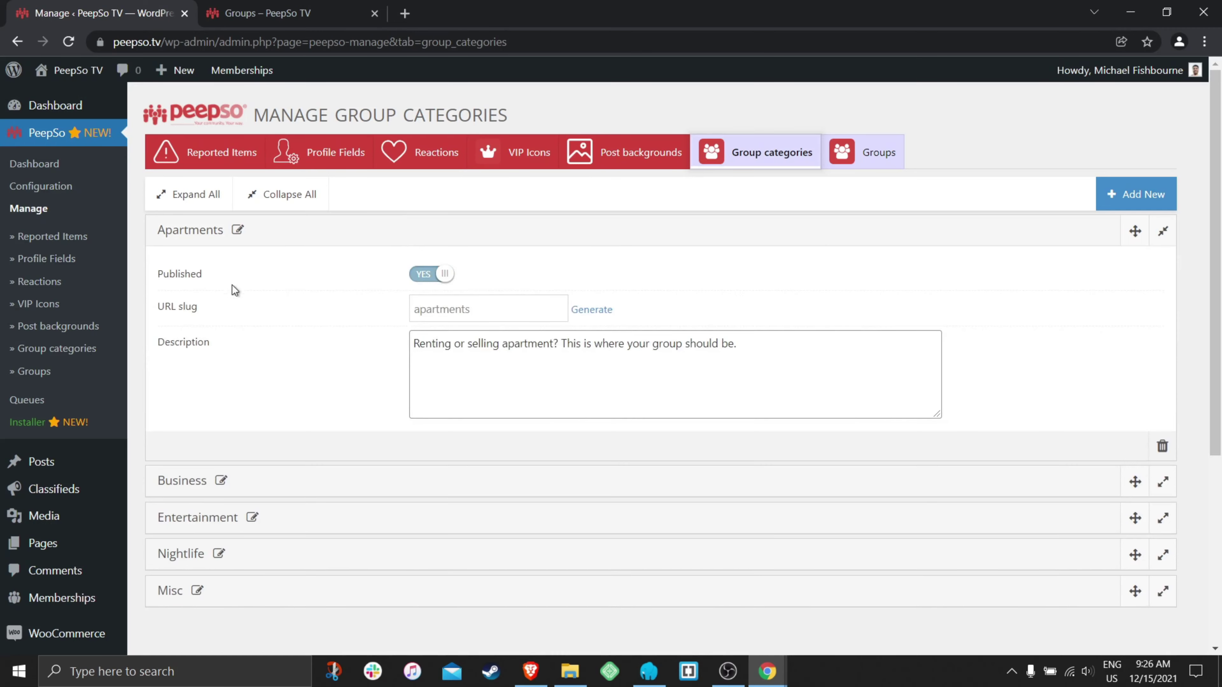
{"action": "scroll", "coordinate": [288, 313], "scroll_direction": "down", "scroll_amount": 2}
{"action": "left_click", "coordinate": [486, 373]}
{"action": "scroll", "coordinate": [491, 368], "scroll_direction": "down", "scroll_amount": 4}
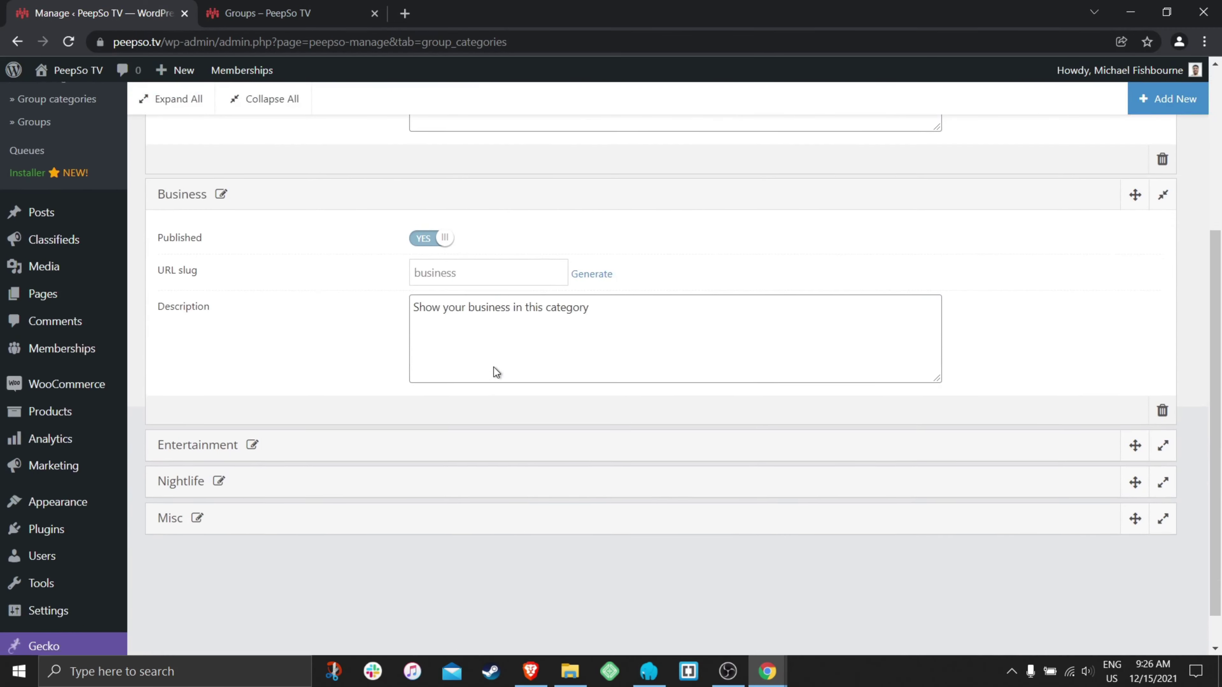
{"action": "left_click", "coordinate": [339, 404]}
{"action": "scroll", "coordinate": [434, 392], "scroll_direction": "down", "scroll_amount": 2}
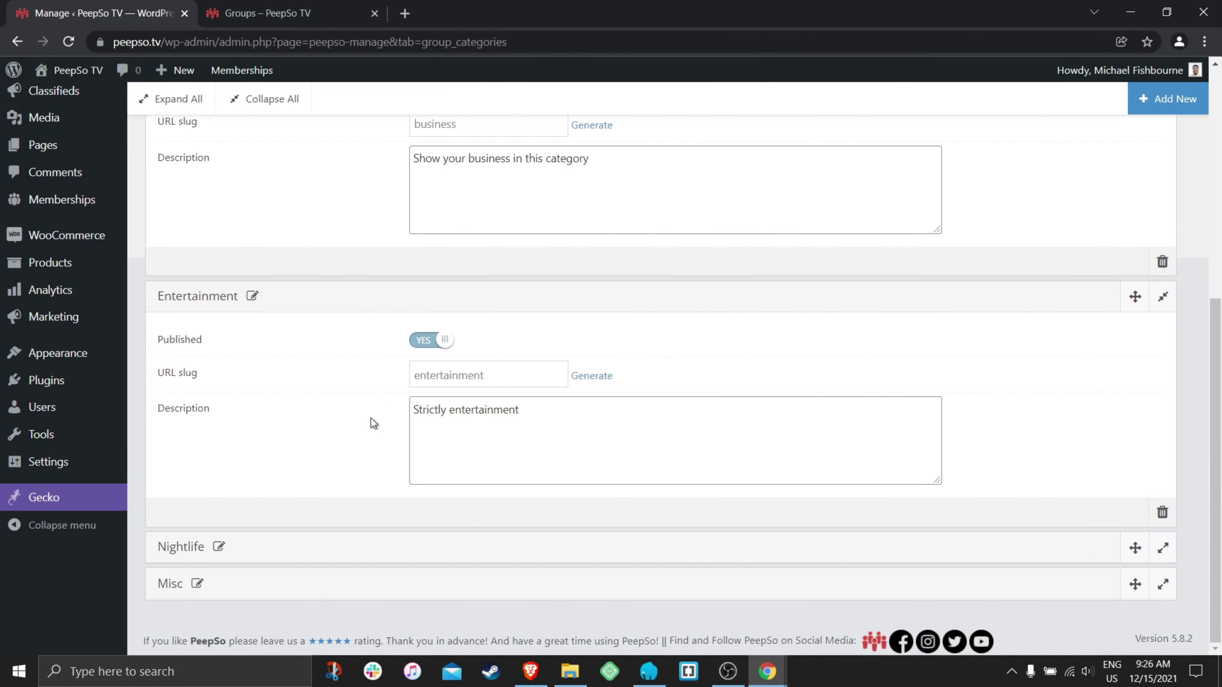
{"action": "left_click", "coordinate": [293, 548]}
- Expand the Misc category details, then collapse all category panels
{"action": "scroll", "coordinate": [298, 559], "scroll_direction": "down", "scroll_amount": 3}
{"action": "scroll", "coordinate": [269, 597], "scroll_direction": "up", "scroll_amount": 1}
{"action": "scroll", "coordinate": [314, 587], "scroll_direction": "down", "scroll_amount": 1}
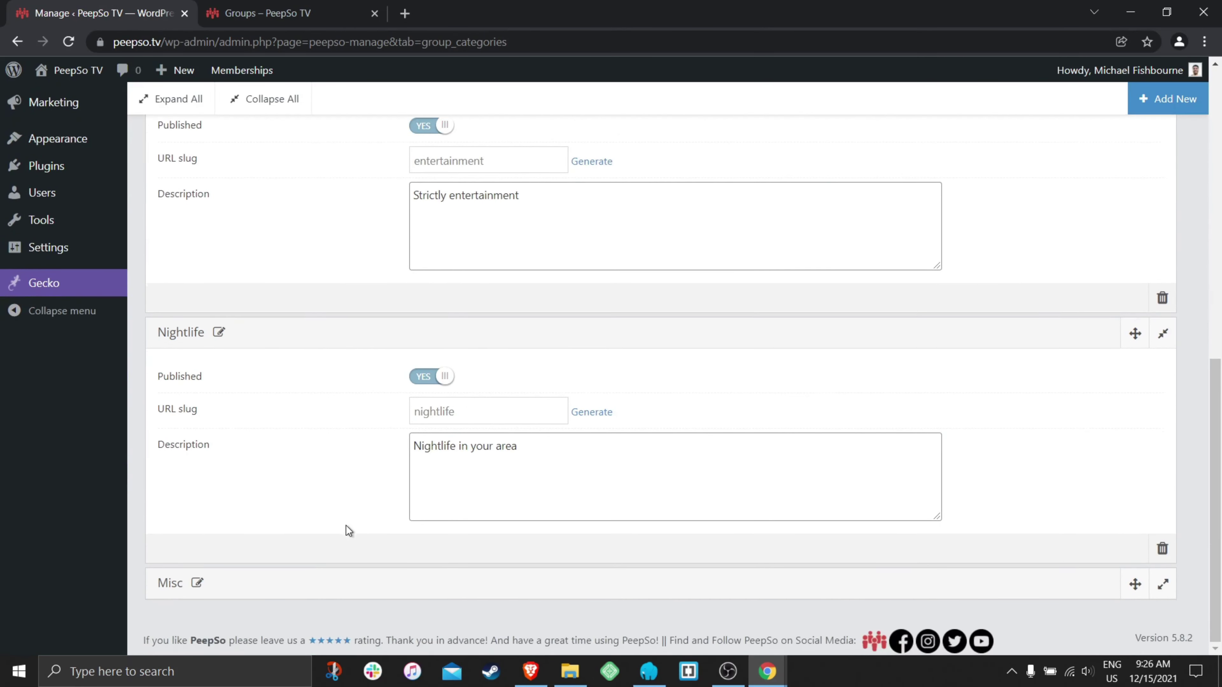
{"action": "scroll", "coordinate": [306, 580], "scroll_direction": "up", "scroll_amount": 1}
{"action": "scroll", "coordinate": [341, 554], "scroll_direction": "down", "scroll_amount": 1}
{"action": "left_click", "coordinate": [347, 589]}
{"action": "scroll", "coordinate": [354, 563], "scroll_direction": "down", "scroll_amount": 5}
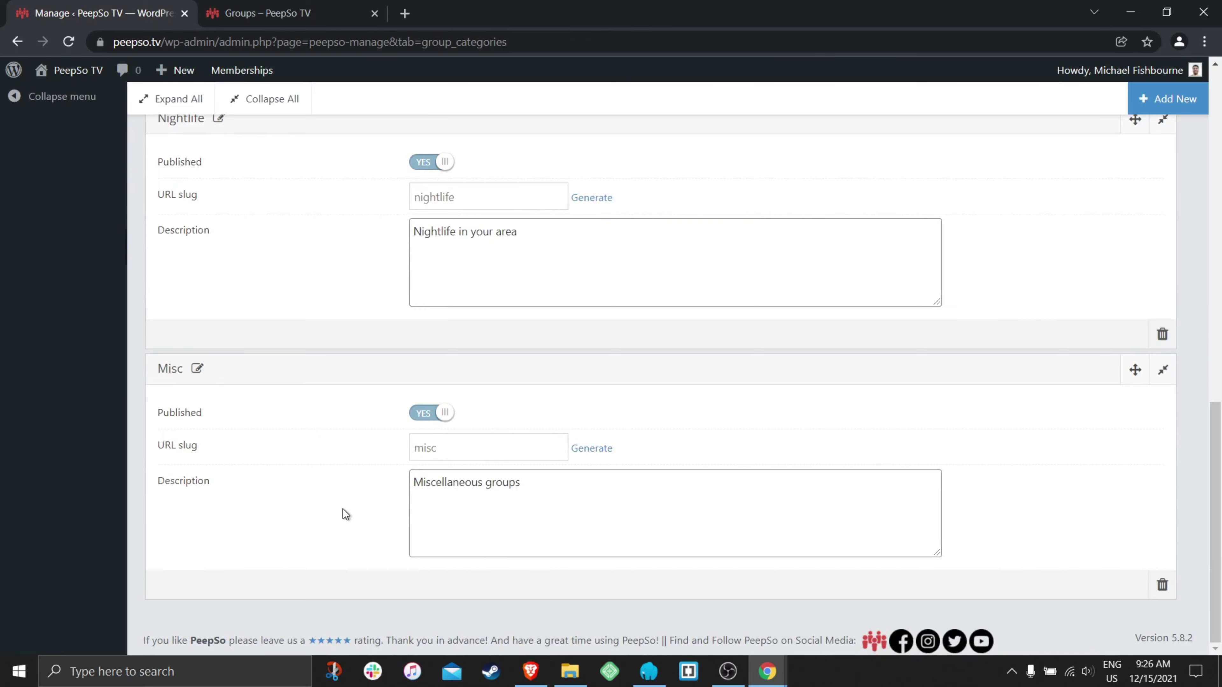
{"action": "scroll", "coordinate": [295, 281], "scroll_direction": "up", "scroll_amount": 20}
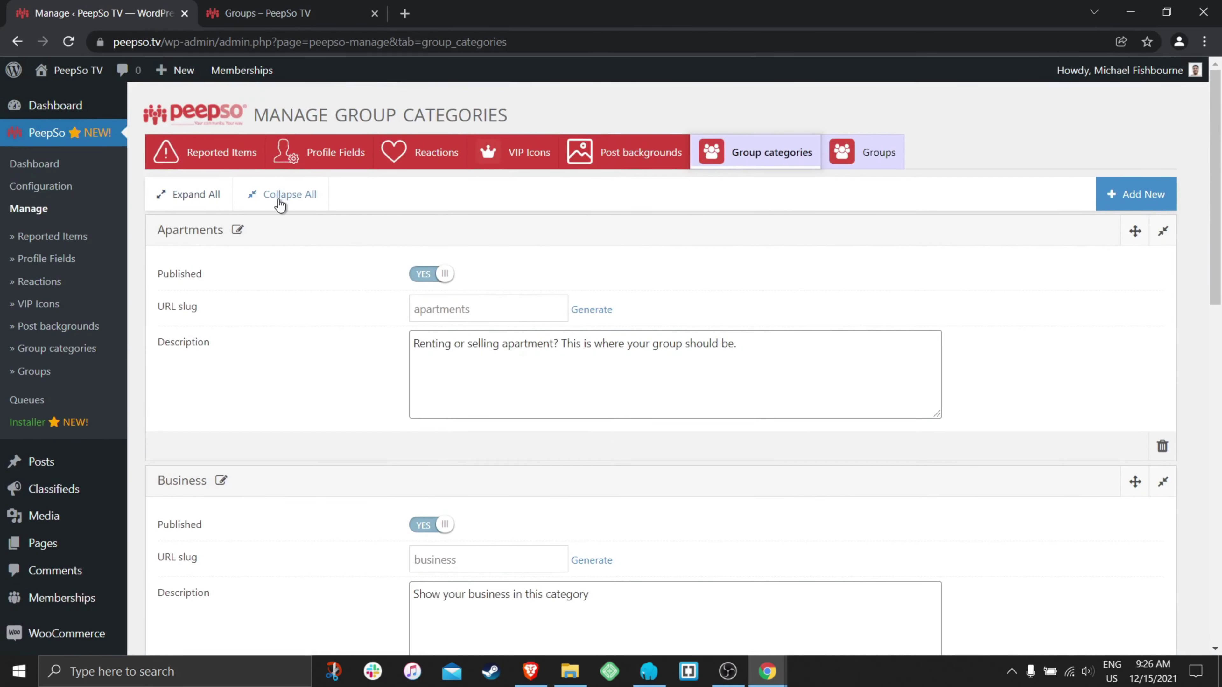
{"action": "left_click", "coordinate": [279, 198]}
- On the front-end Groups page, switch to the Group Categories view and collapse Apartments
{"action": "left_click", "coordinate": [269, 13]}
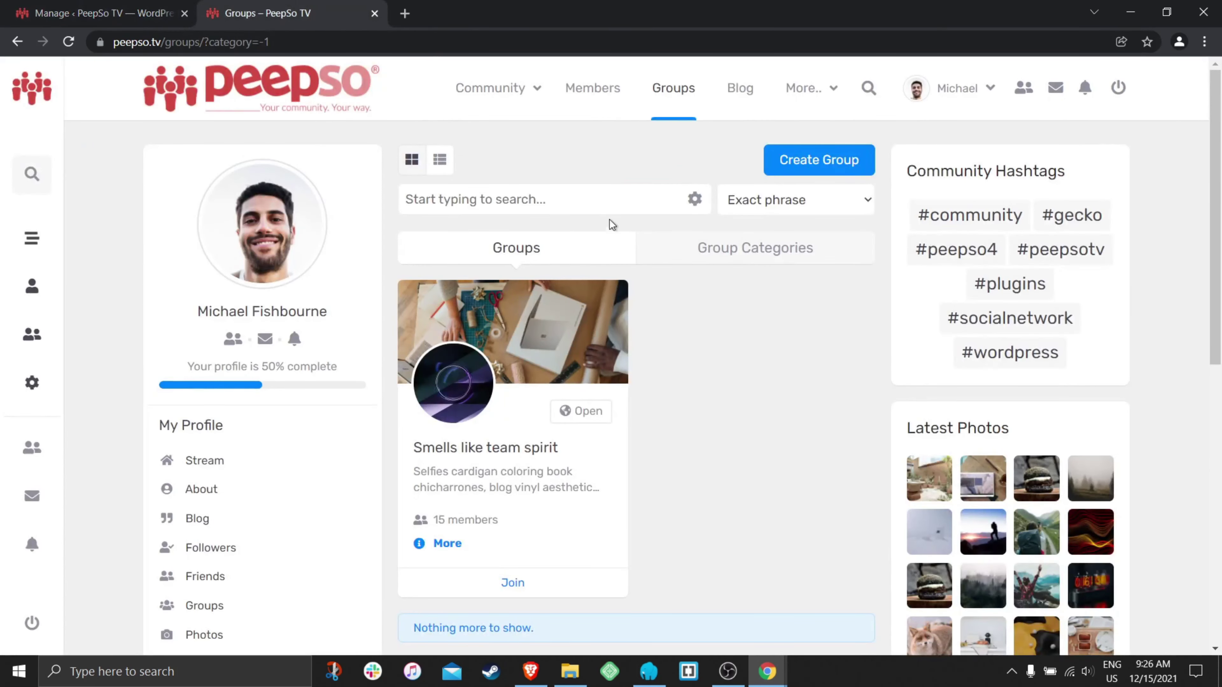
{"action": "scroll", "coordinate": [732, 385], "scroll_direction": "down", "scroll_amount": 3}
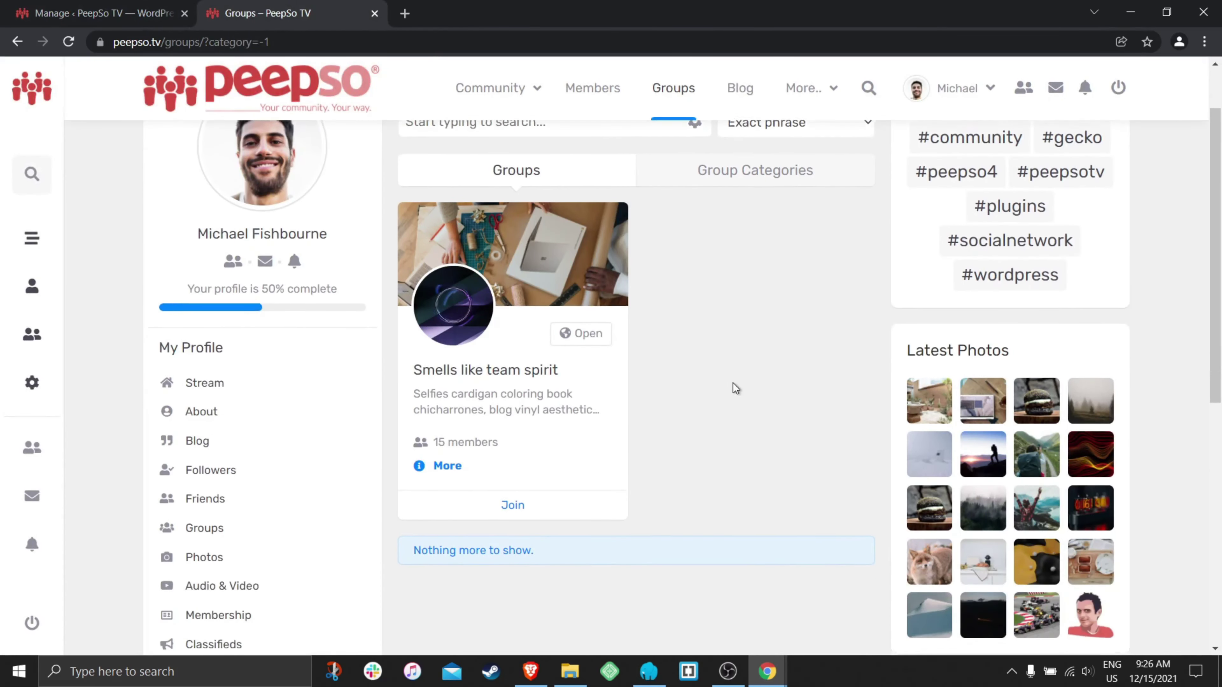
{"action": "scroll", "coordinate": [751, 459], "scroll_direction": "up", "scroll_amount": 3}
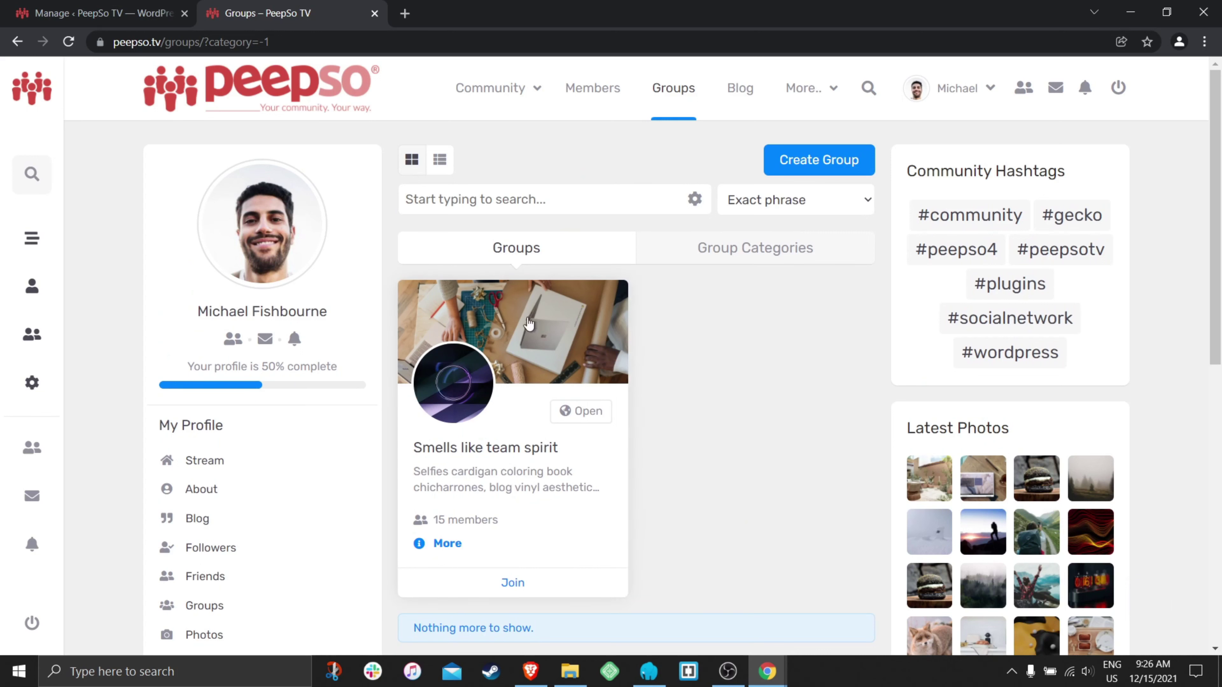
{"action": "left_click", "coordinate": [759, 256]}
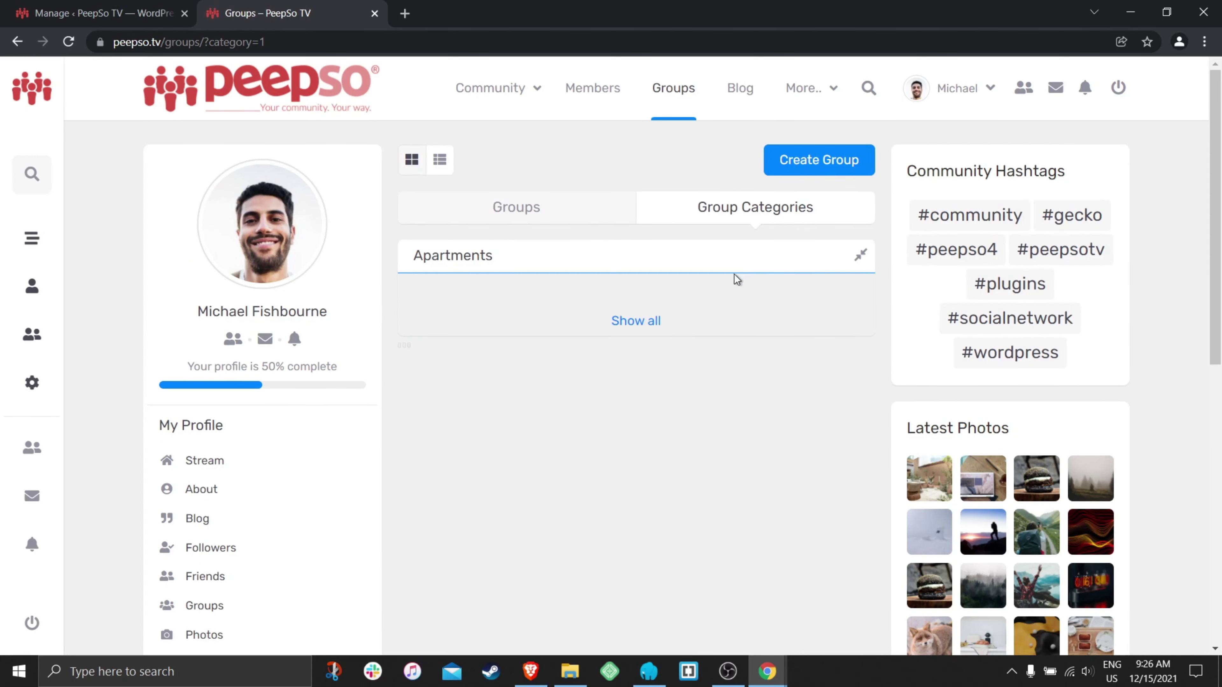
{"action": "left_click", "coordinate": [776, 269]}
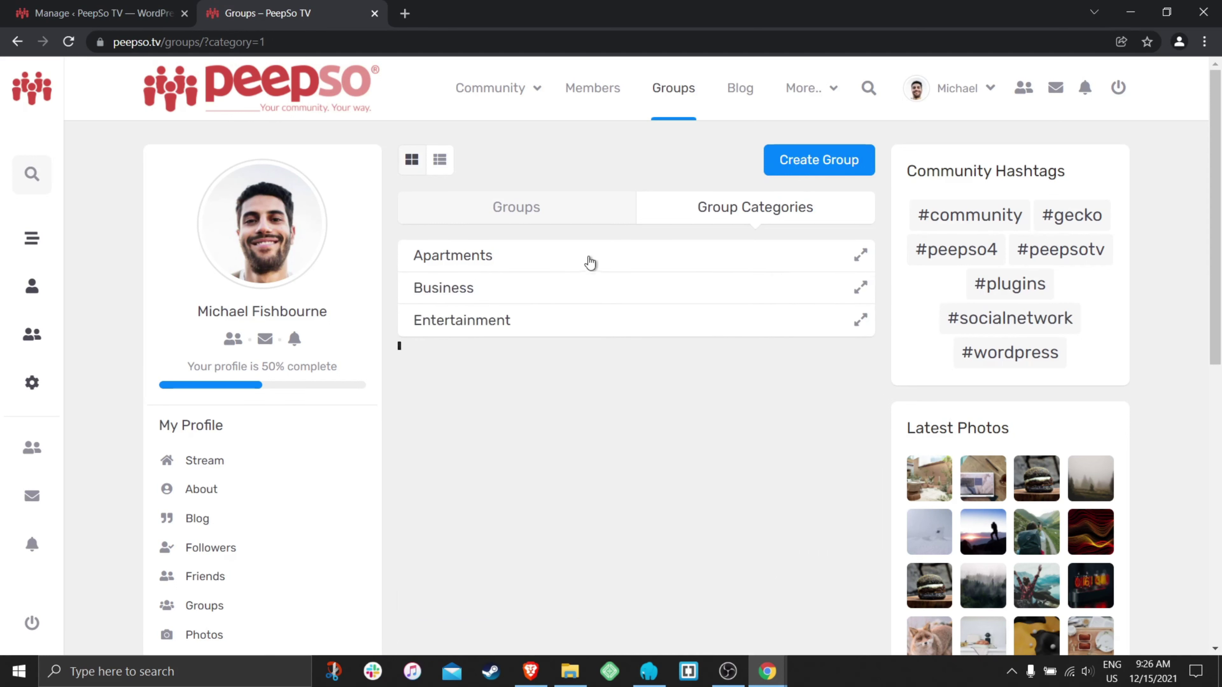
- Expand and collapse Business and Nightlife, then expand Uncategorized to show Smells like team spirit
{"action": "left_click", "coordinate": [560, 296]}
{"action": "scroll", "coordinate": [674, 299], "scroll_direction": "down", "scroll_amount": 2}
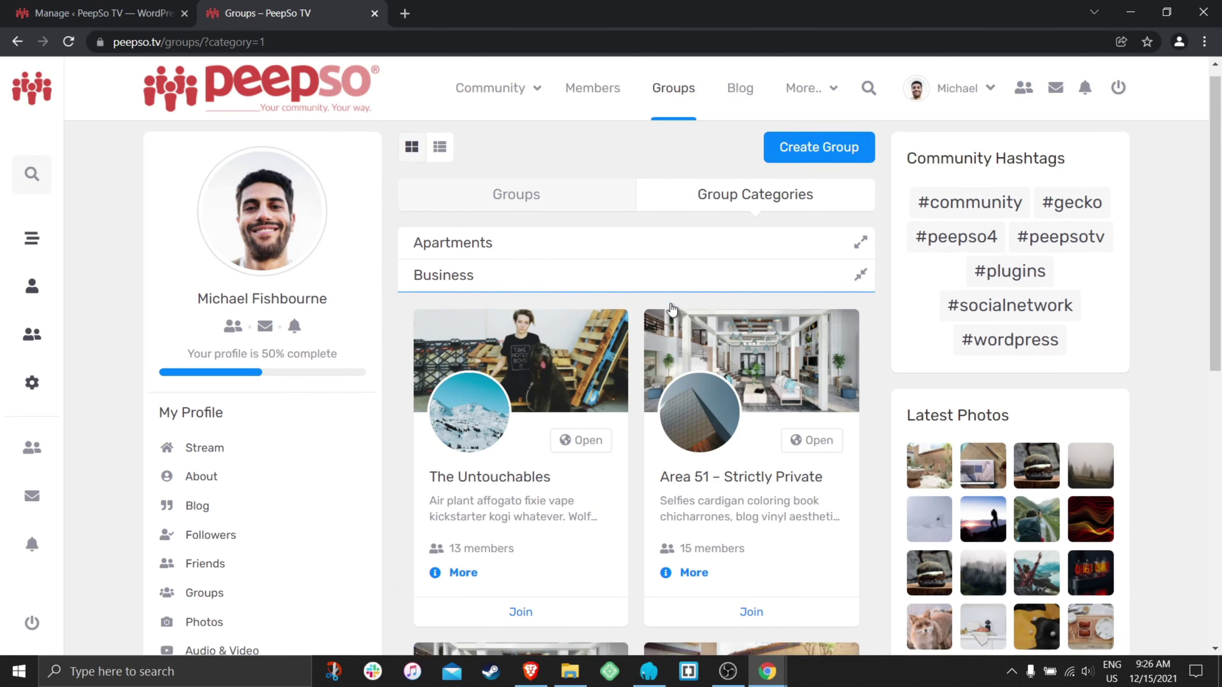
{"action": "left_click", "coordinate": [600, 208]}
{"action": "scroll", "coordinate": [610, 350], "scroll_direction": "up", "scroll_amount": 5}
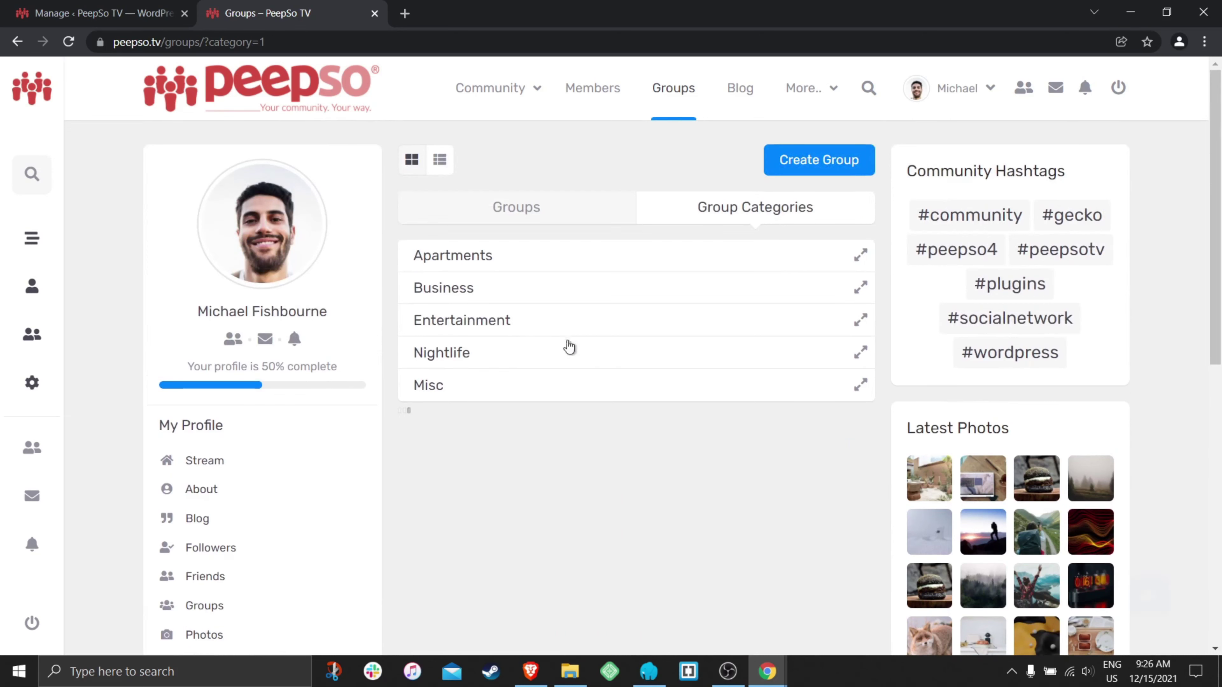
{"action": "left_click", "coordinate": [494, 354]}
{"action": "scroll", "coordinate": [561, 403], "scroll_direction": "down", "scroll_amount": 2}
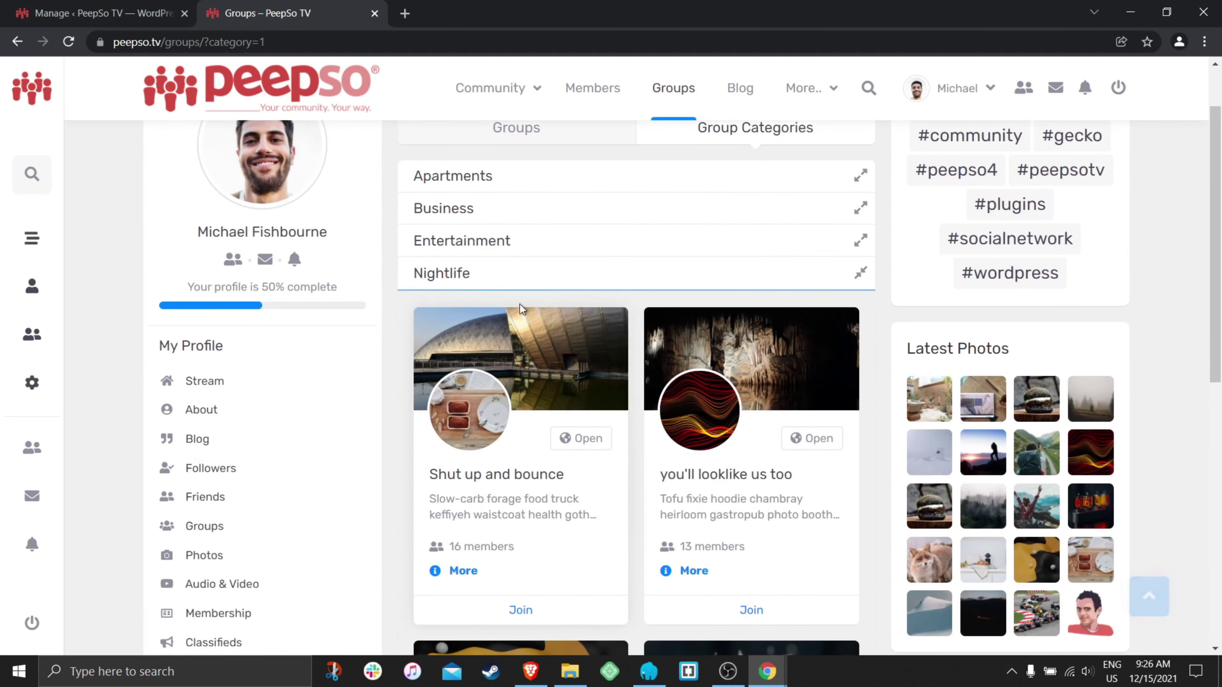
{"action": "left_click", "coordinate": [531, 287]}
{"action": "scroll", "coordinate": [544, 433], "scroll_direction": "up", "scroll_amount": 2}
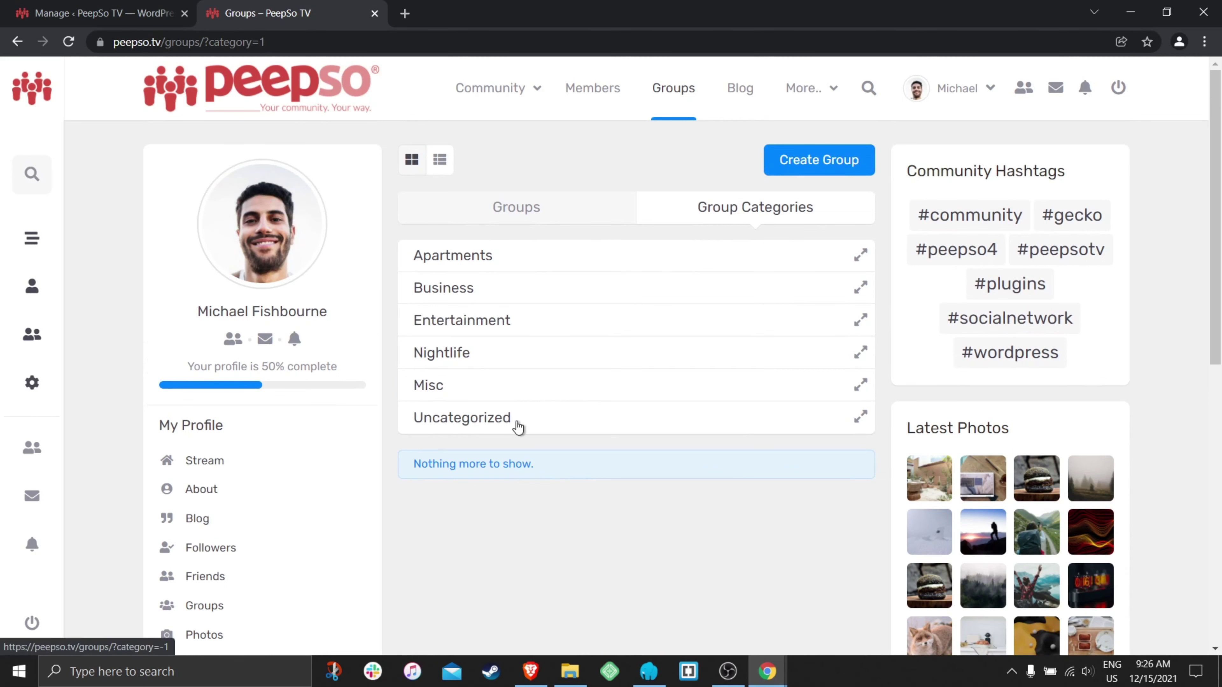
{"action": "left_click_drag", "start_coordinate": [518, 428], "coordinate": [413, 425]}
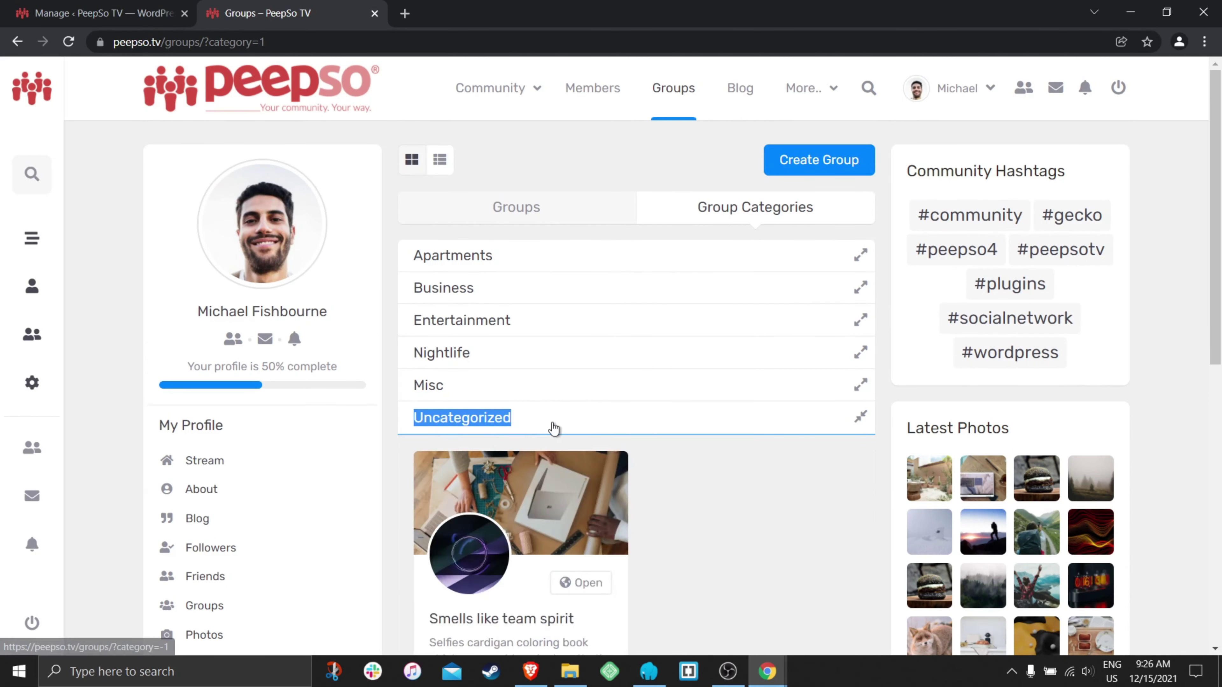
{"action": "scroll", "coordinate": [692, 431], "scroll_direction": "down", "scroll_amount": 3}
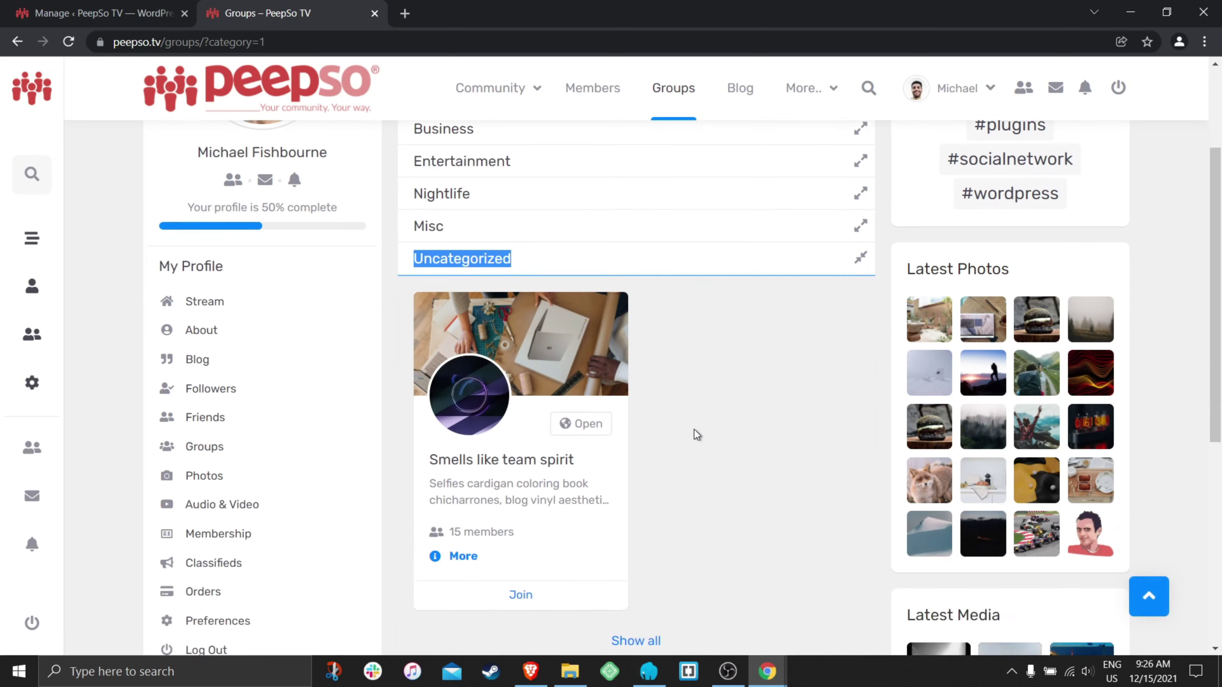
- Change Smells like team spirit's category to Misc in its settings, save, and return to Groups
{"action": "left_click", "coordinate": [550, 356]}
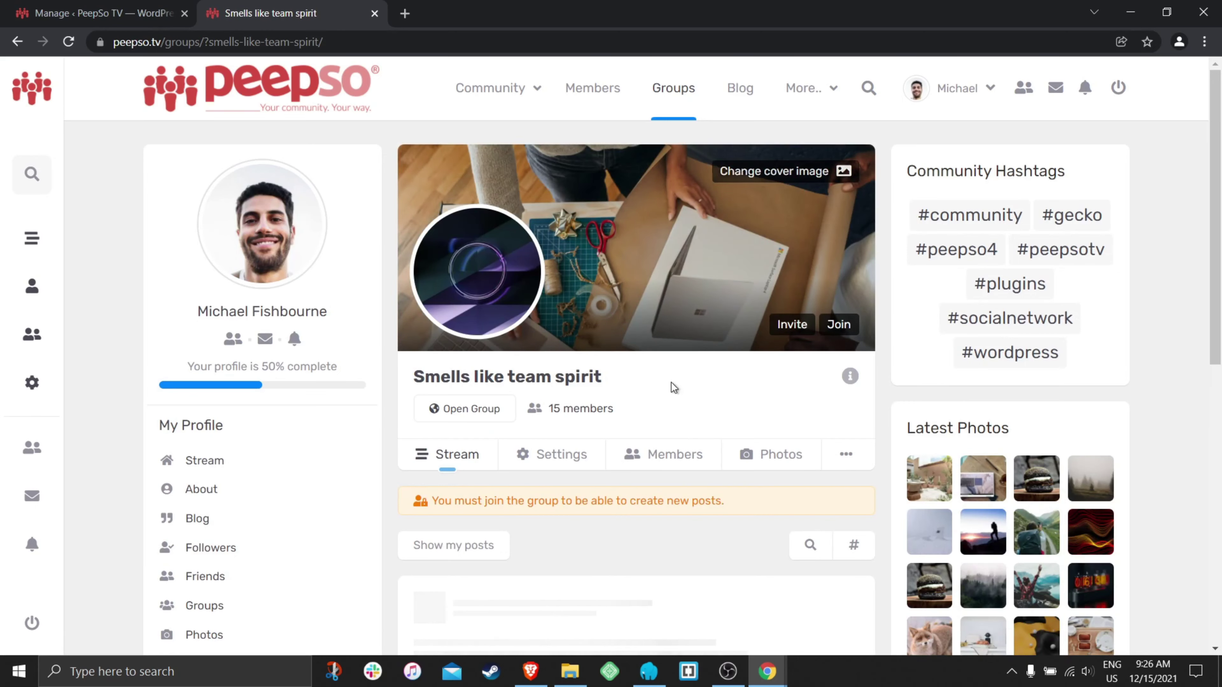
{"action": "scroll", "coordinate": [687, 377], "scroll_direction": "down", "scroll_amount": 5}
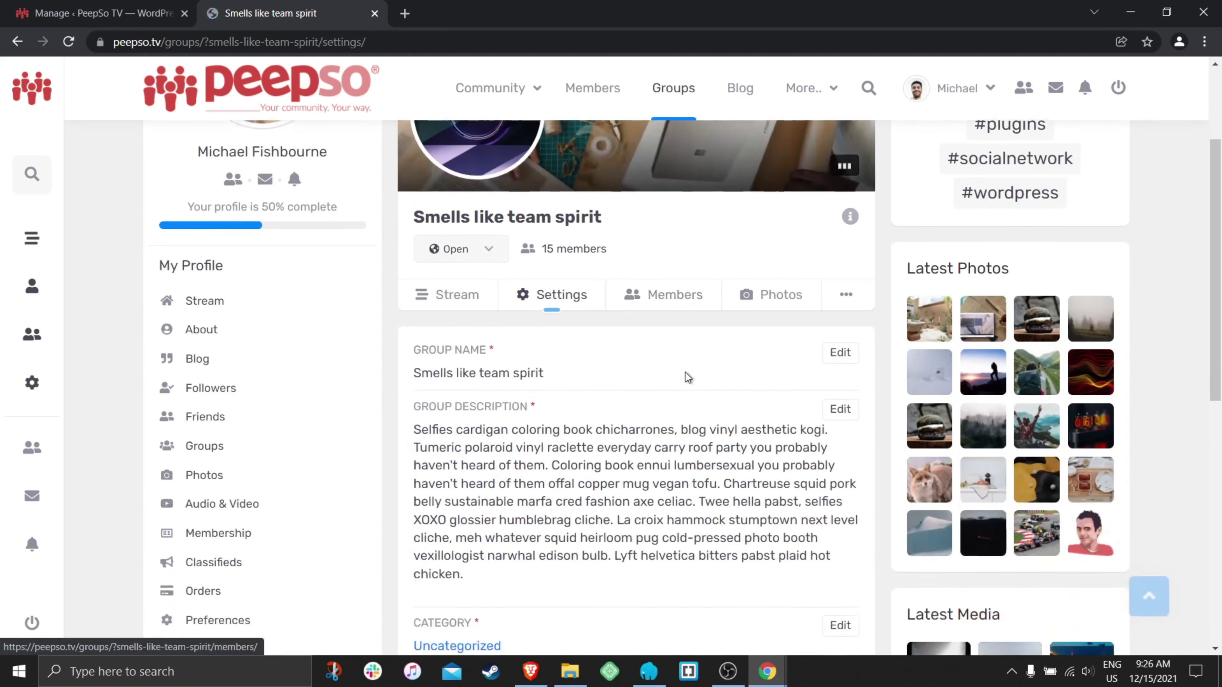
{"action": "left_click", "coordinate": [840, 388]}
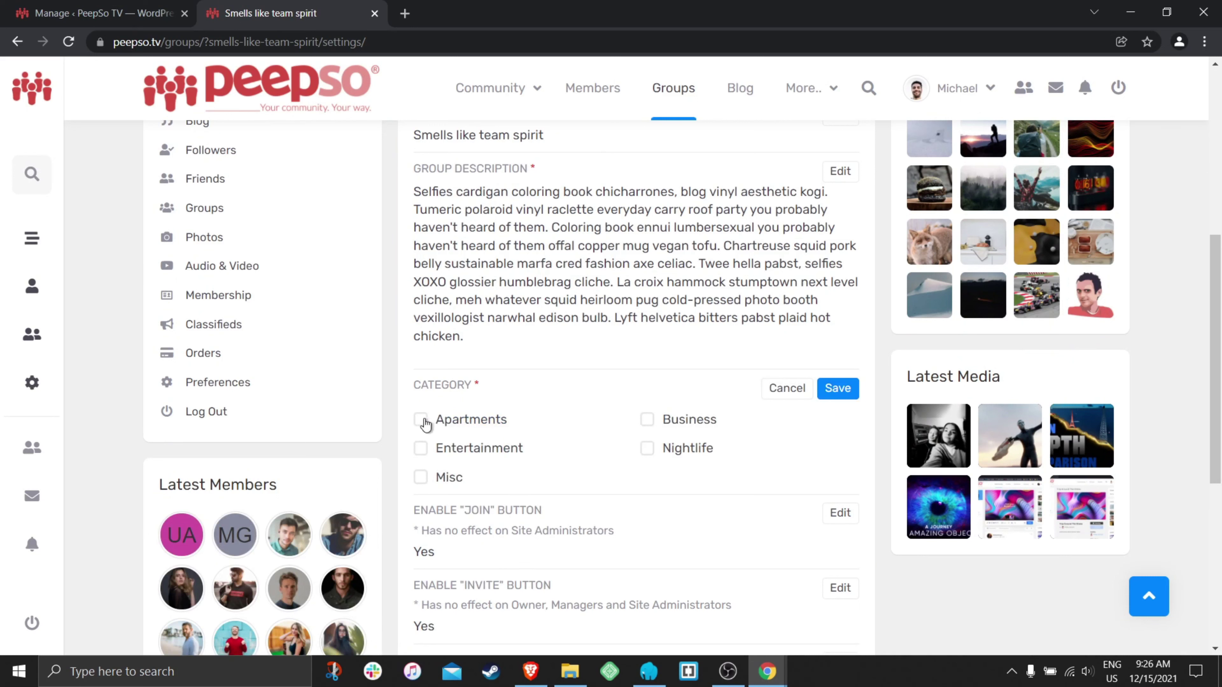
{"action": "left_click", "coordinate": [420, 479]}
{"action": "left_click", "coordinate": [835, 390]}
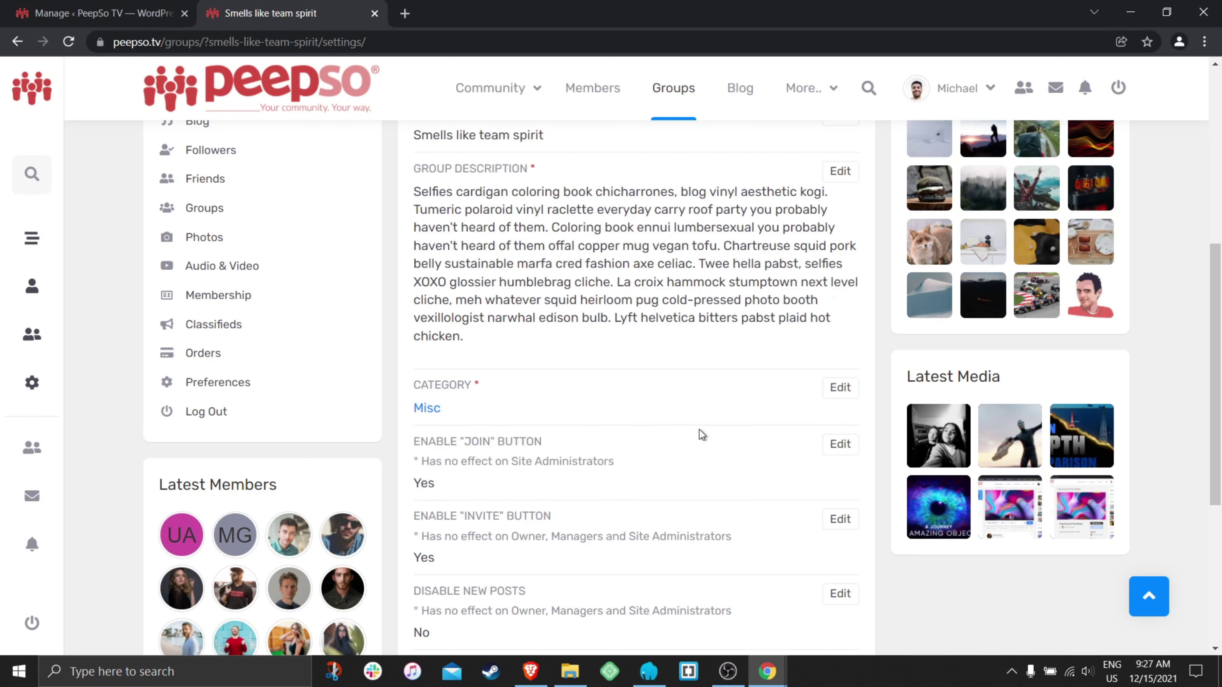
{"action": "scroll", "coordinate": [687, 402], "scroll_direction": "up", "scroll_amount": 5}
{"action": "left_click", "coordinate": [673, 92]}
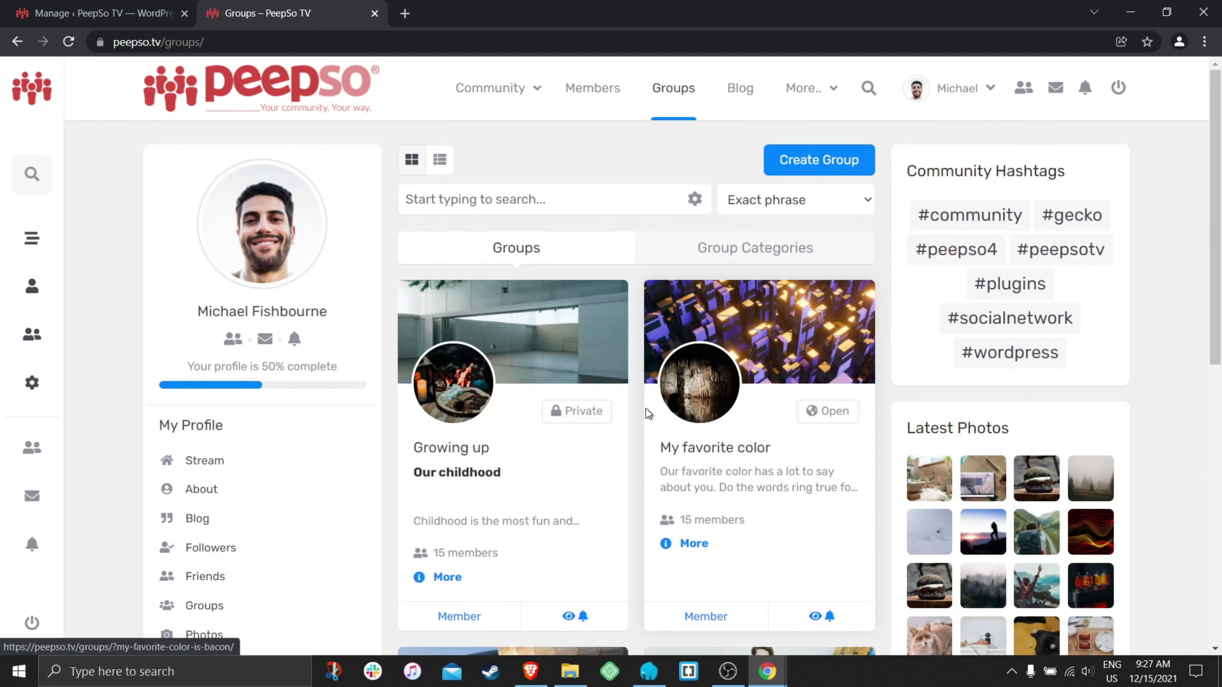
- Switch the Groups page to the Group Categories view and collapse Apartments
{"action": "scroll", "coordinate": [613, 378], "scroll_direction": "down", "scroll_amount": 15}
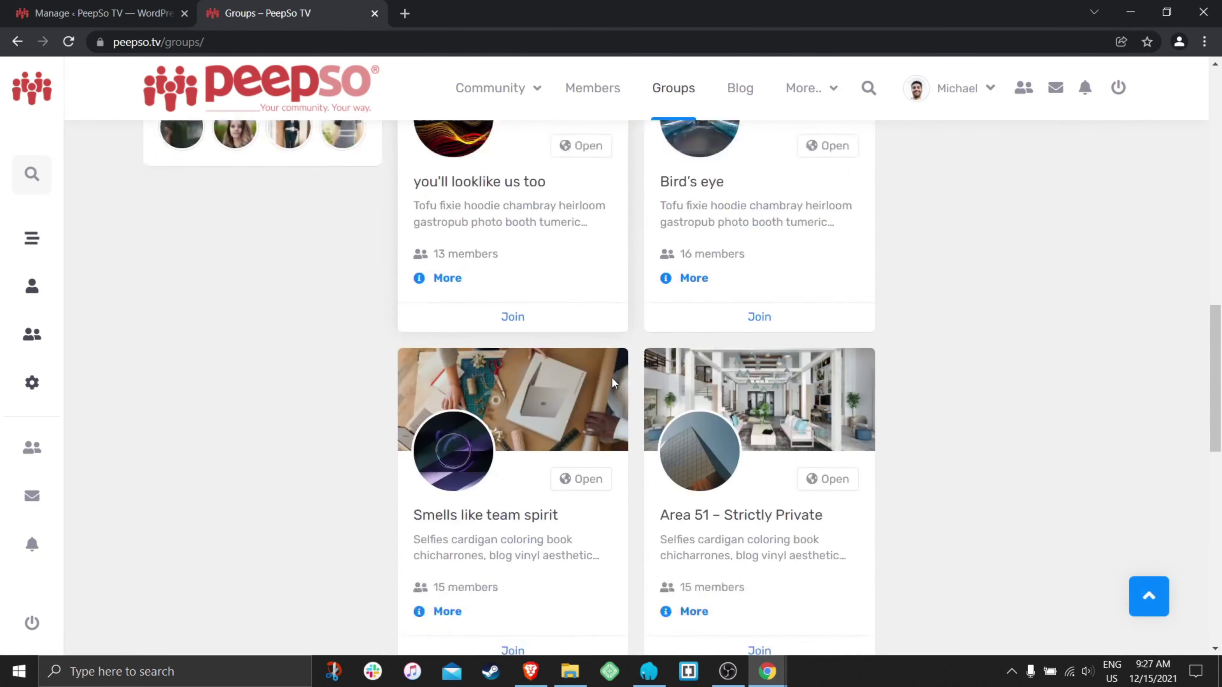
{"action": "scroll", "coordinate": [612, 378], "scroll_direction": "up", "scroll_amount": 15}
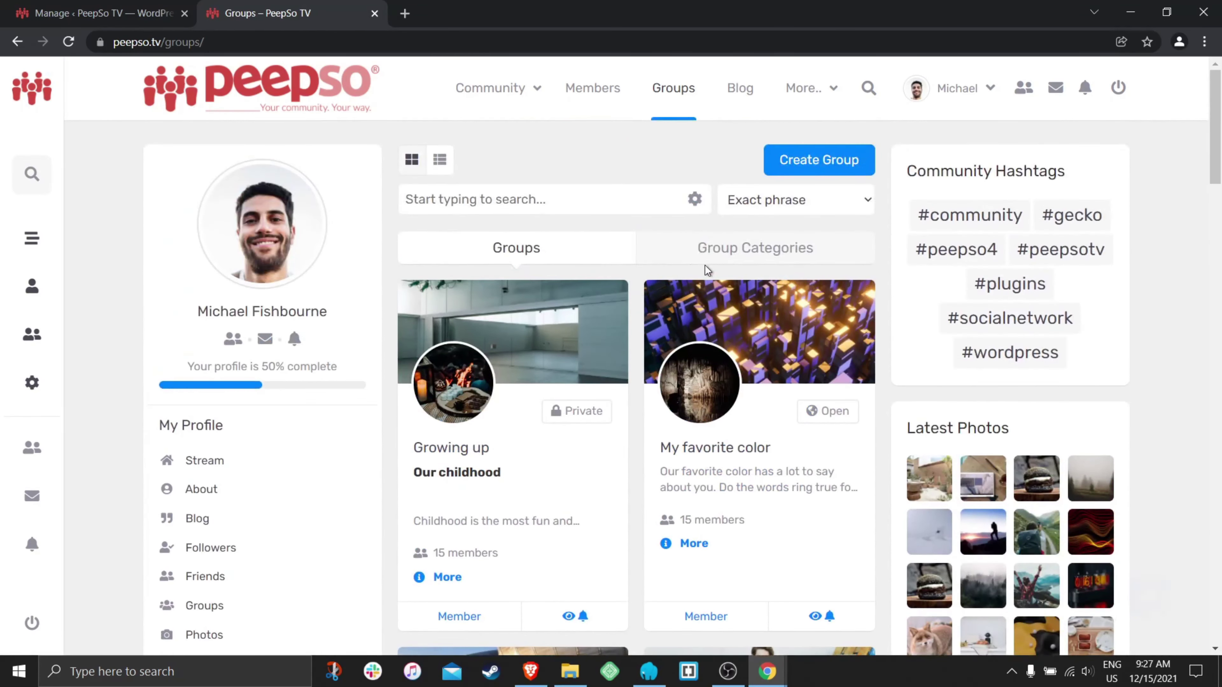
{"action": "left_click", "coordinate": [748, 253]}
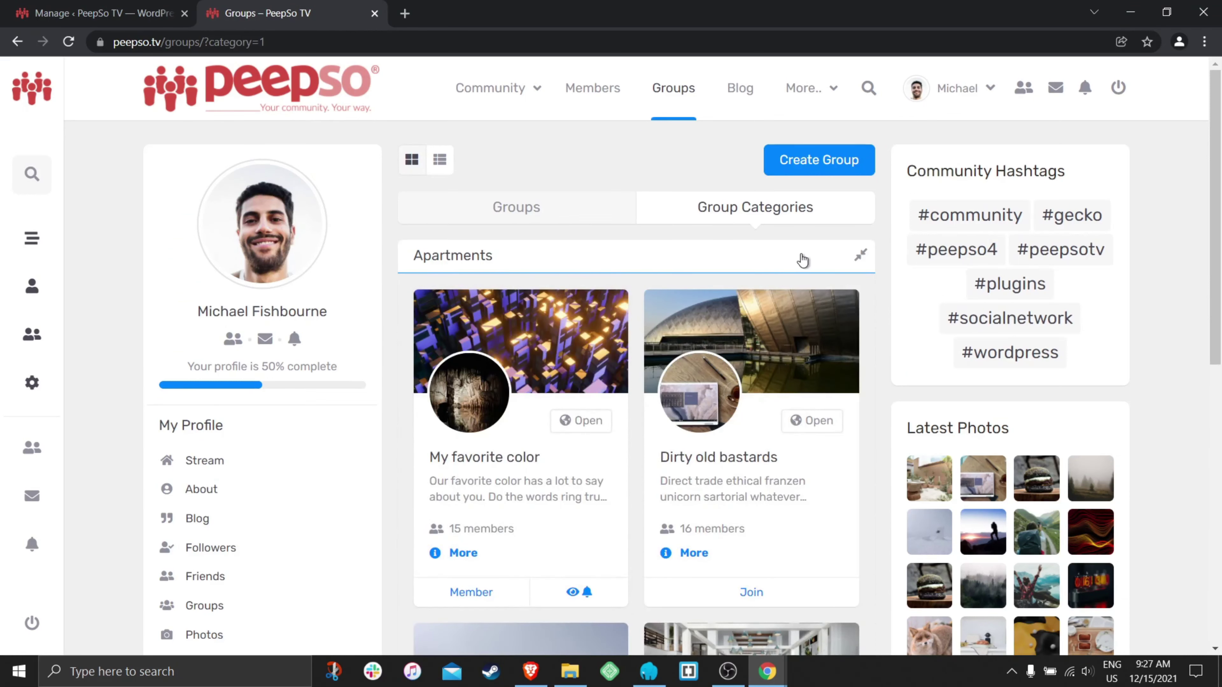
{"action": "left_click", "coordinate": [797, 260]}
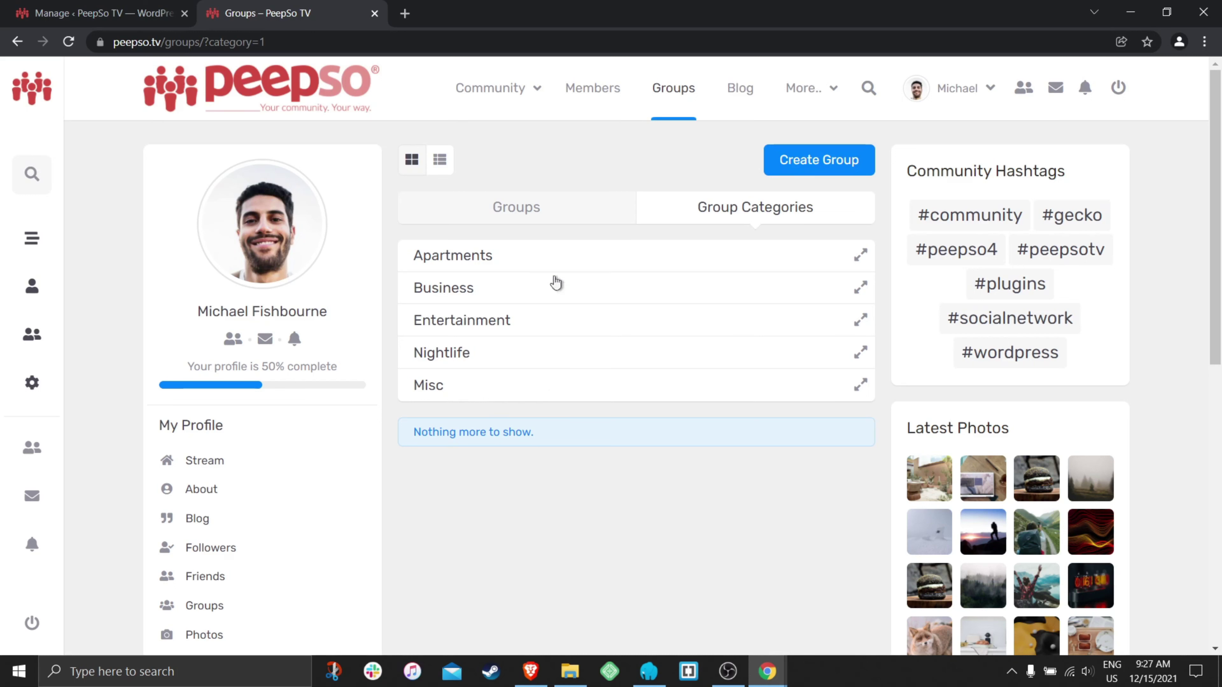
- Visit the Apartments category page, go back, and open the My favorite color group
{"action": "left_click", "coordinate": [483, 263]}
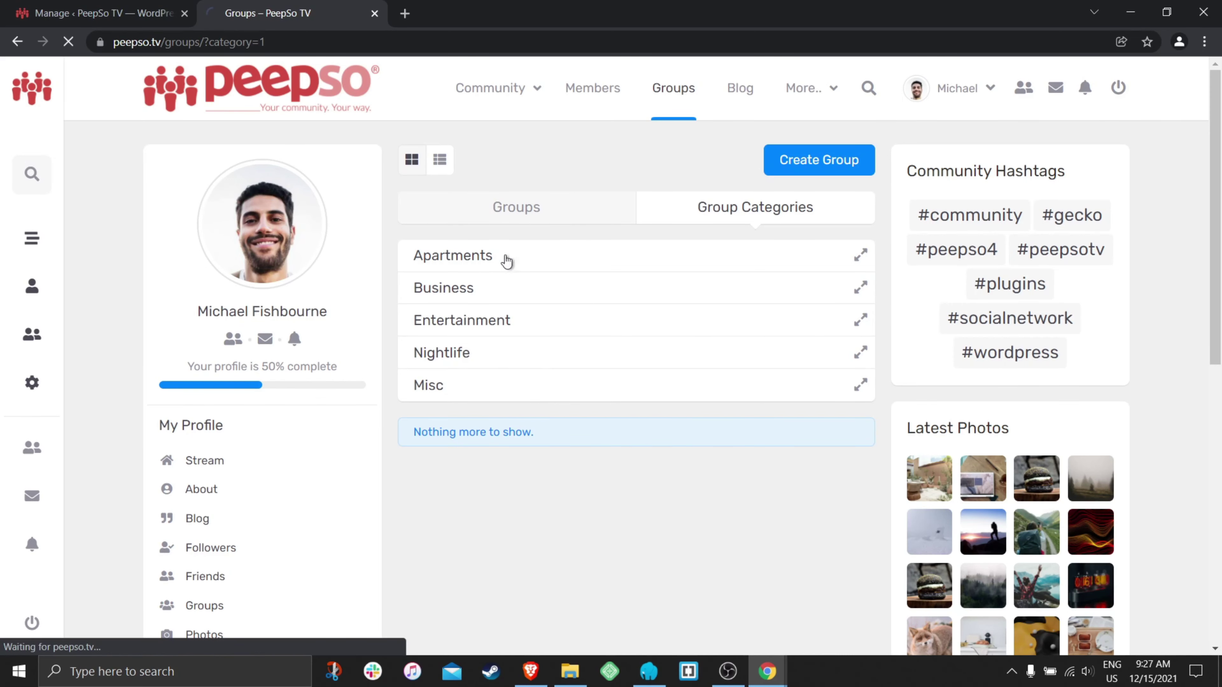
{"action": "scroll", "coordinate": [635, 303], "scroll_direction": "down", "scroll_amount": 1}
{"action": "scroll", "coordinate": [634, 303], "scroll_direction": "up", "scroll_amount": 1}
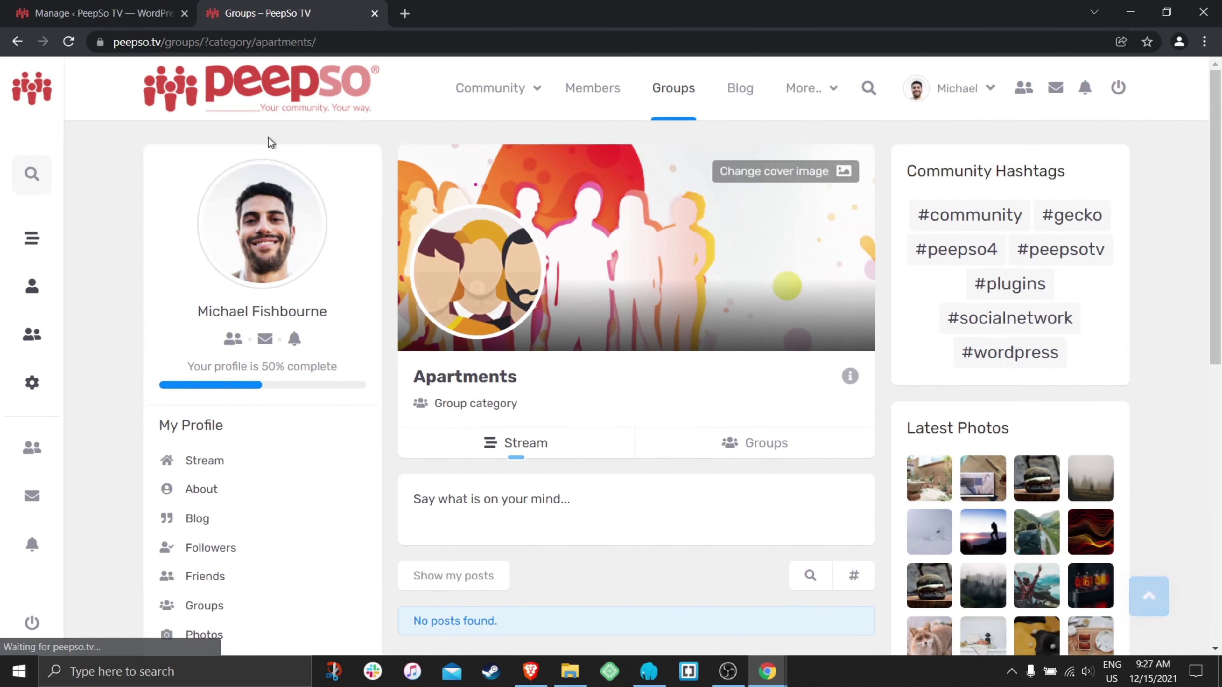
{"action": "left_click", "coordinate": [17, 42]}
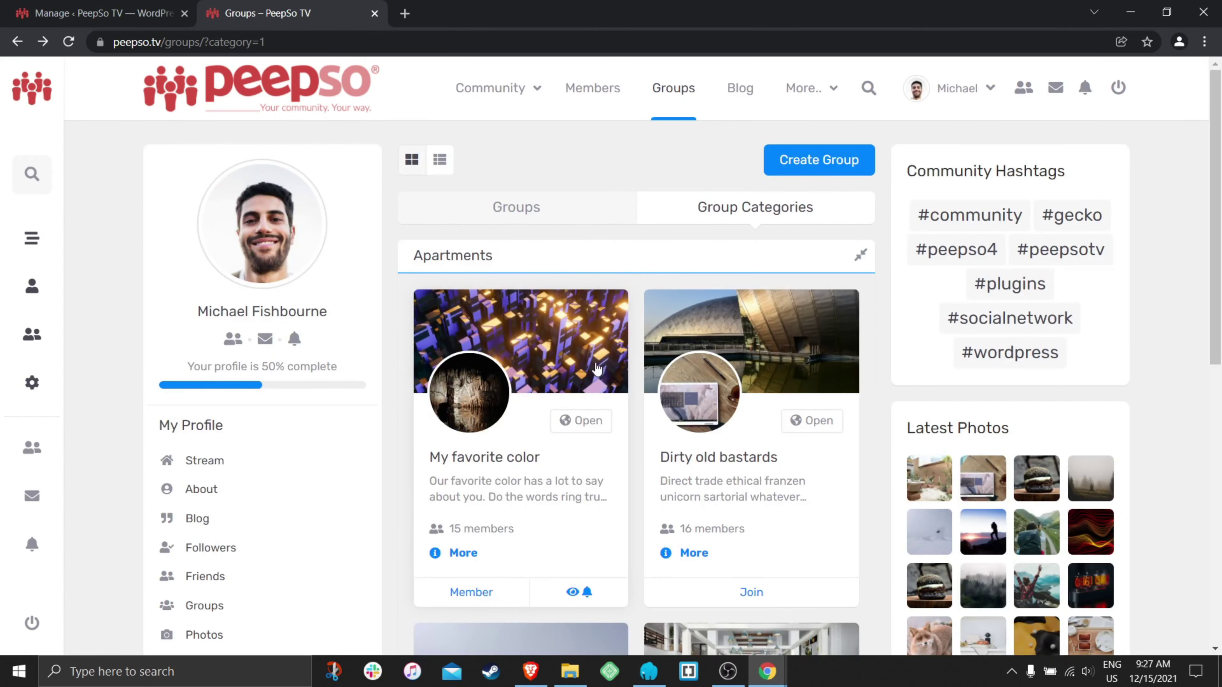
{"action": "left_click", "coordinate": [599, 370]}
- Keep My favorite color's category as Apartments, briefly trying Entertainment, and save
{"action": "scroll", "coordinate": [642, 337], "scroll_direction": "down", "scroll_amount": 2}
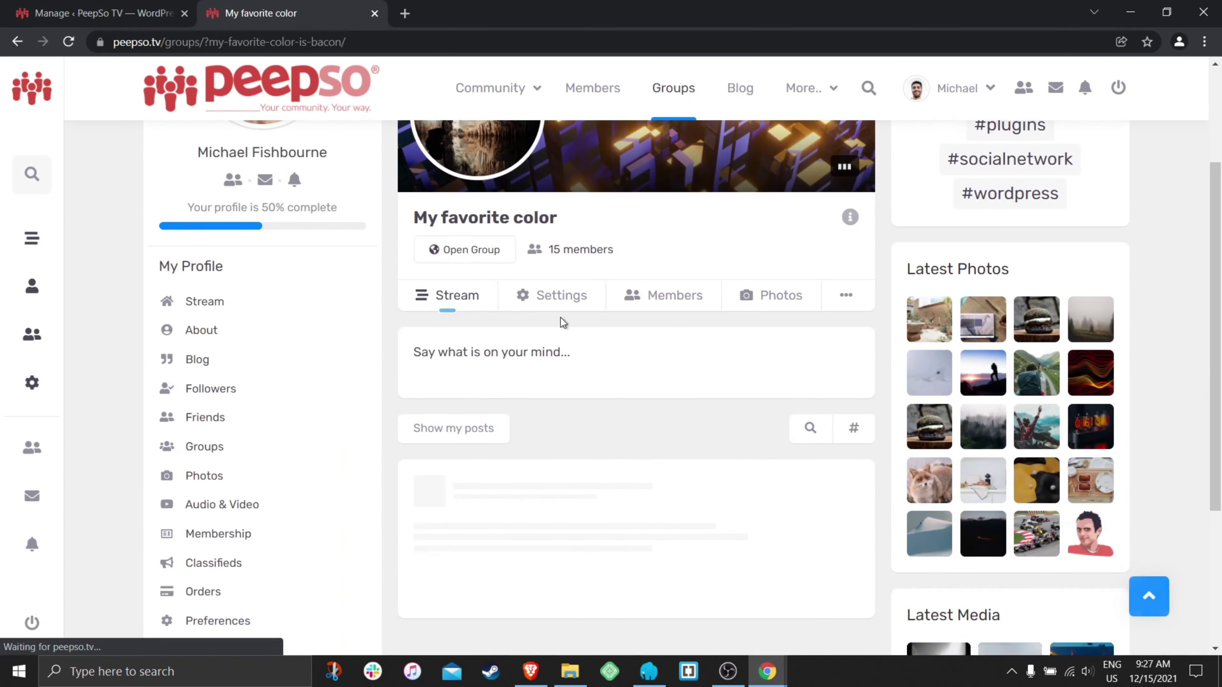
{"action": "scroll", "coordinate": [657, 332], "scroll_direction": "down", "scroll_amount": 5}
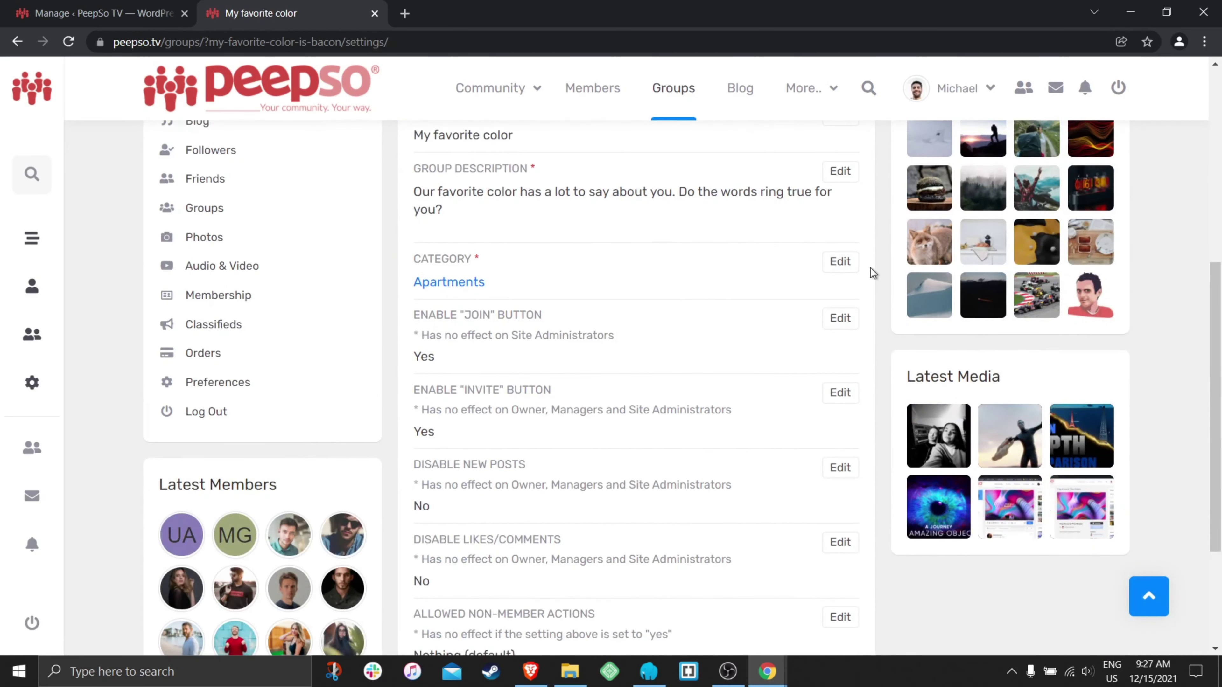
{"action": "left_click", "coordinate": [840, 261]}
{"action": "left_click", "coordinate": [451, 324]}
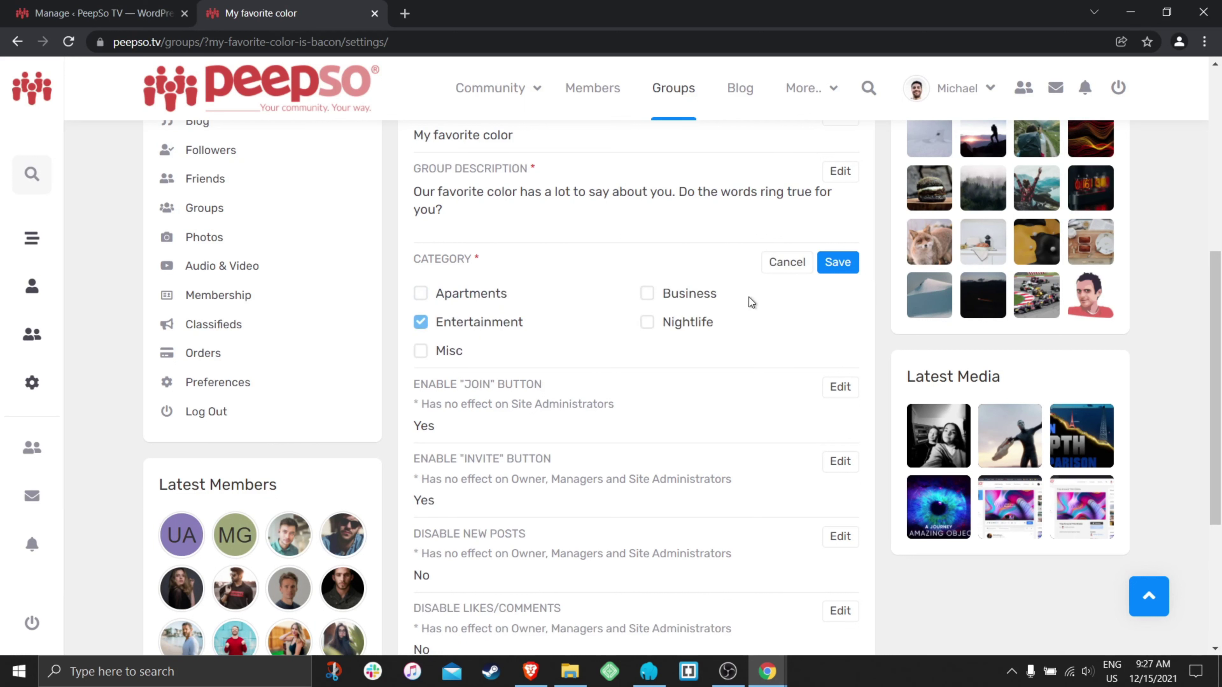
{"action": "left_click", "coordinate": [462, 294]}
{"action": "left_click", "coordinate": [838, 262]}
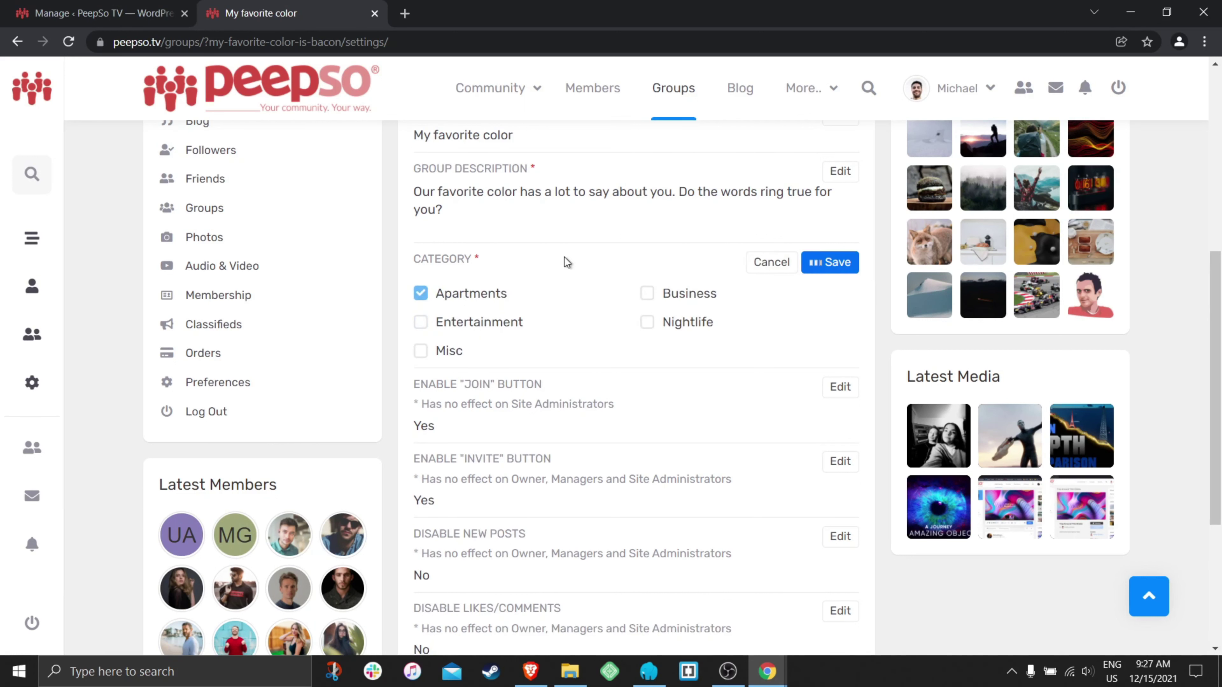
- Go to the site's Groups directory from the top navigation
{"action": "scroll", "coordinate": [654, 191], "scroll_direction": "up", "scroll_amount": 3}
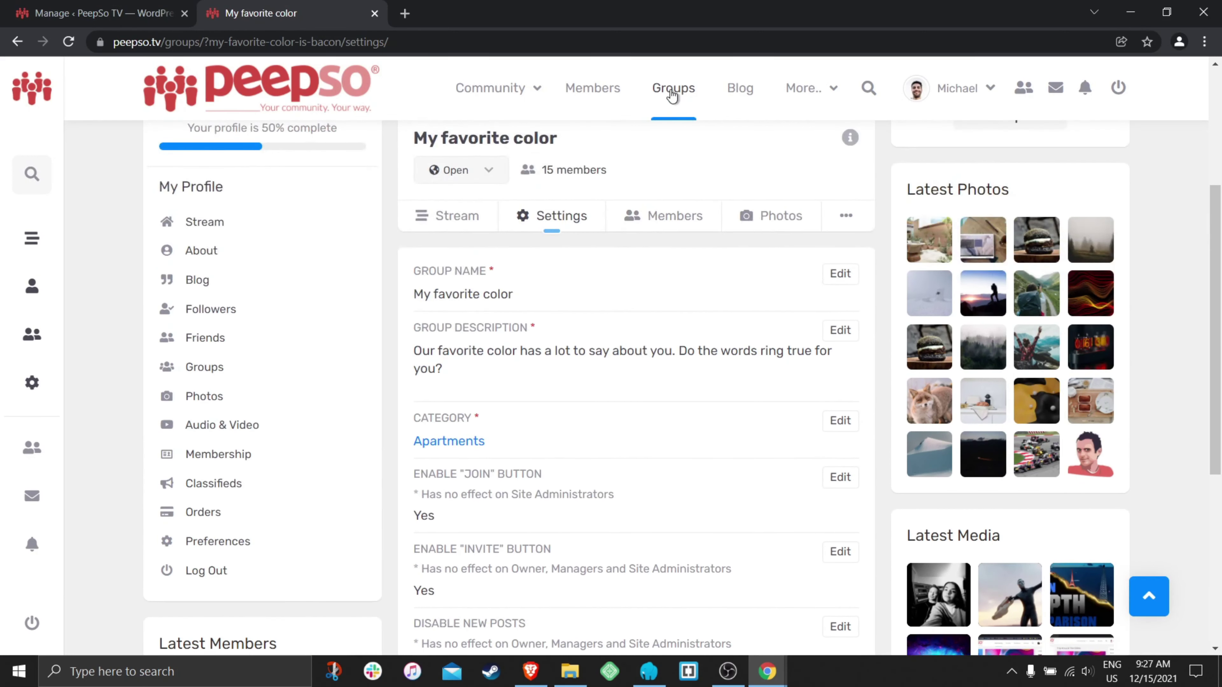
{"action": "left_click", "coordinate": [674, 92]}
{"action": "mouse_move", "coordinate": [770, 164]}
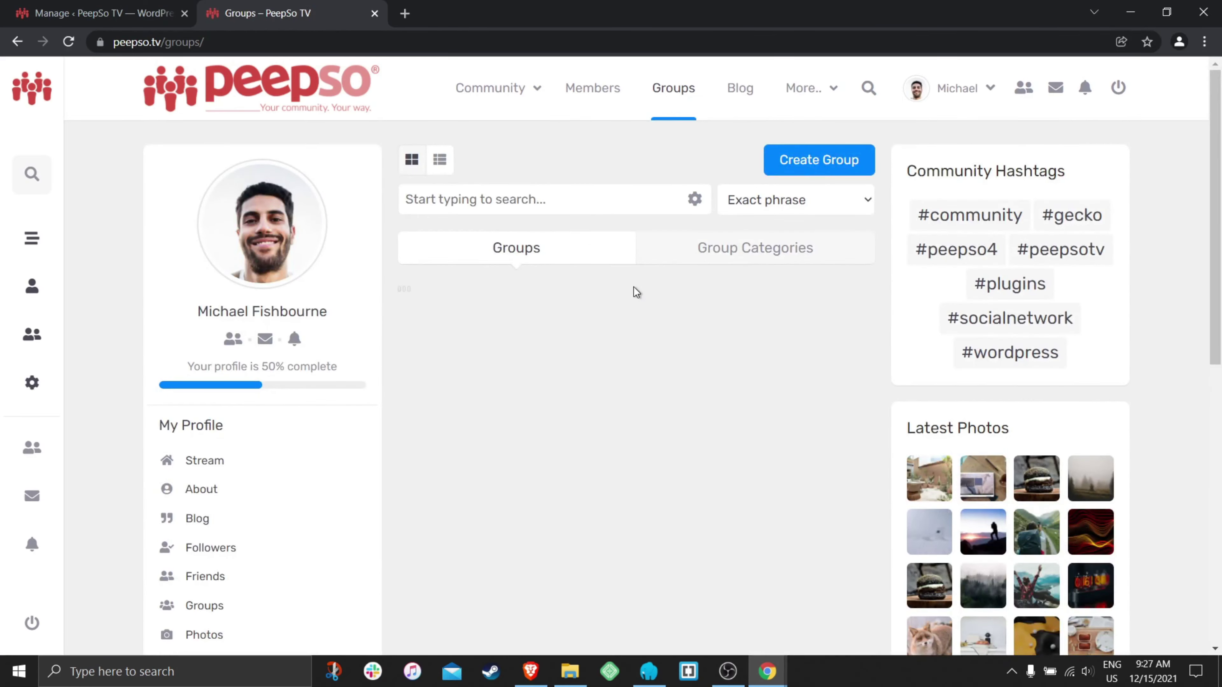
- View groups by category with Apartments collapsed, then return to the Manage Group Categories admin tab
{"action": "left_click", "coordinate": [823, 258]}
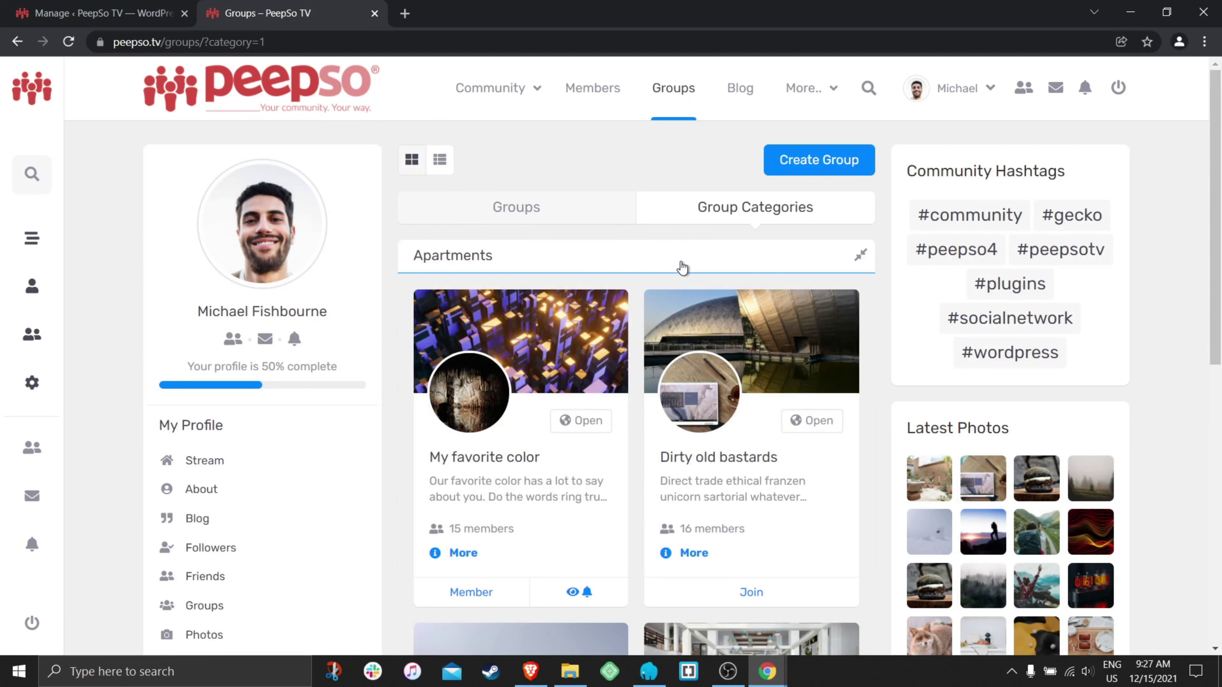
{"action": "left_click", "coordinate": [687, 268]}
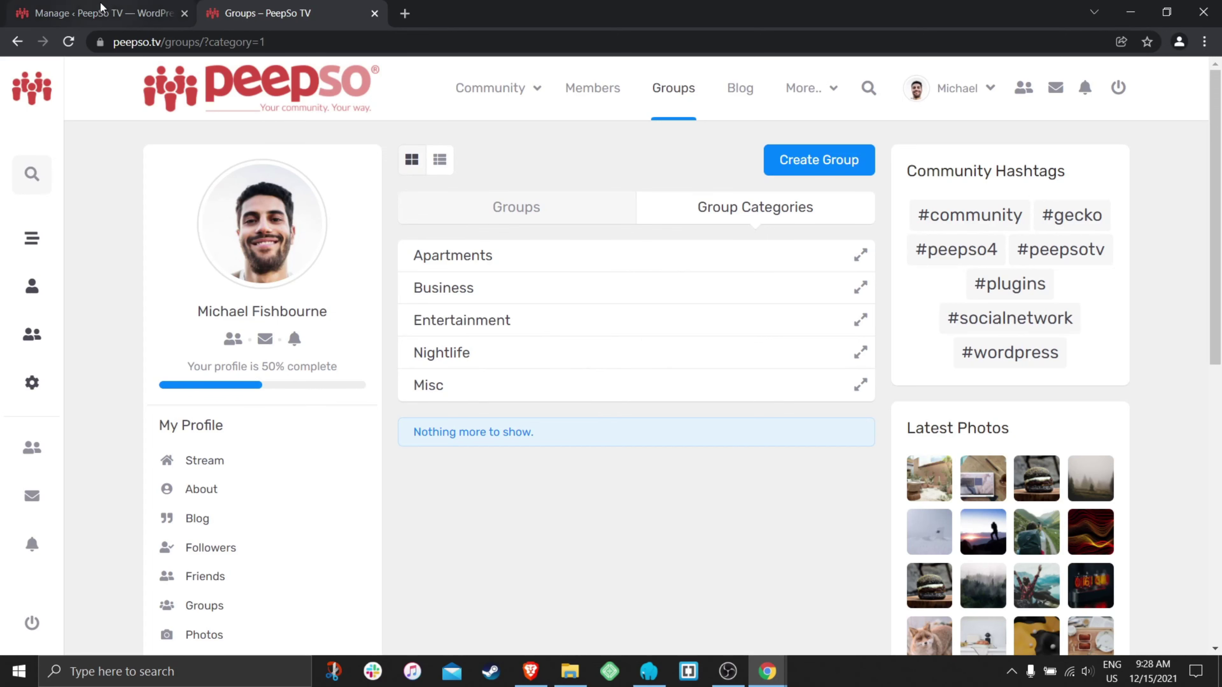
{"action": "left_click", "coordinate": [103, 13]}
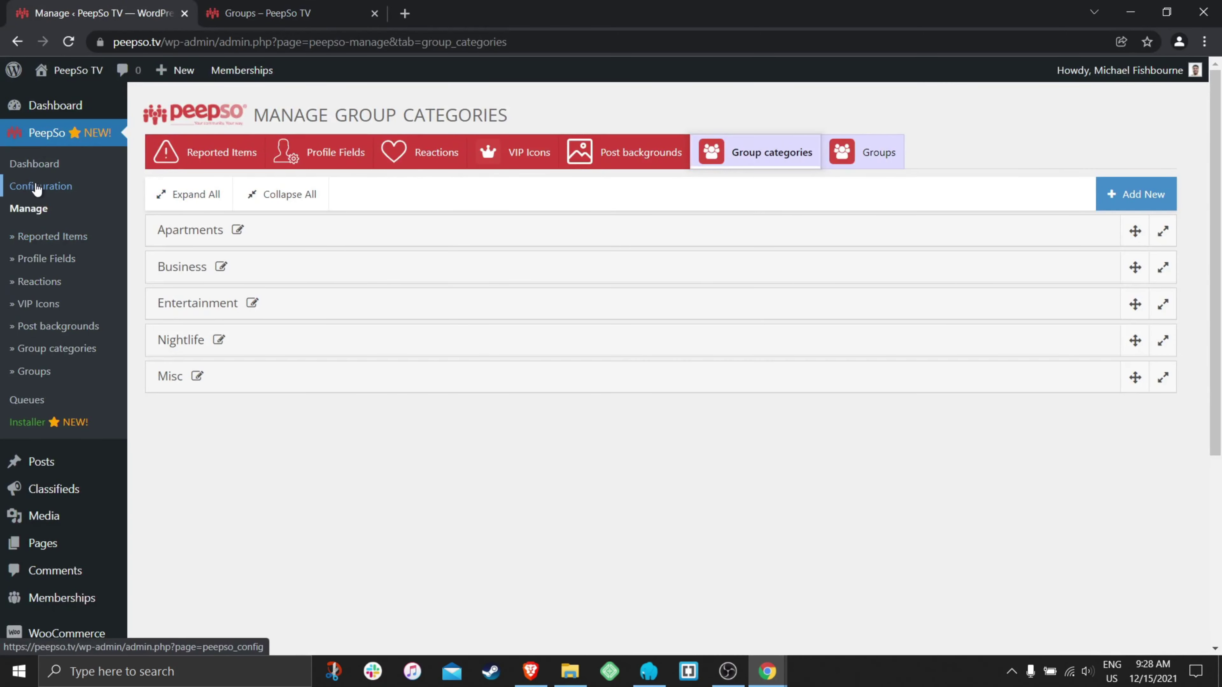
- In PeepSo Configuration > Groups, enable 'Set group categories as default view' and save settings
{"action": "left_click", "coordinate": [41, 191]}
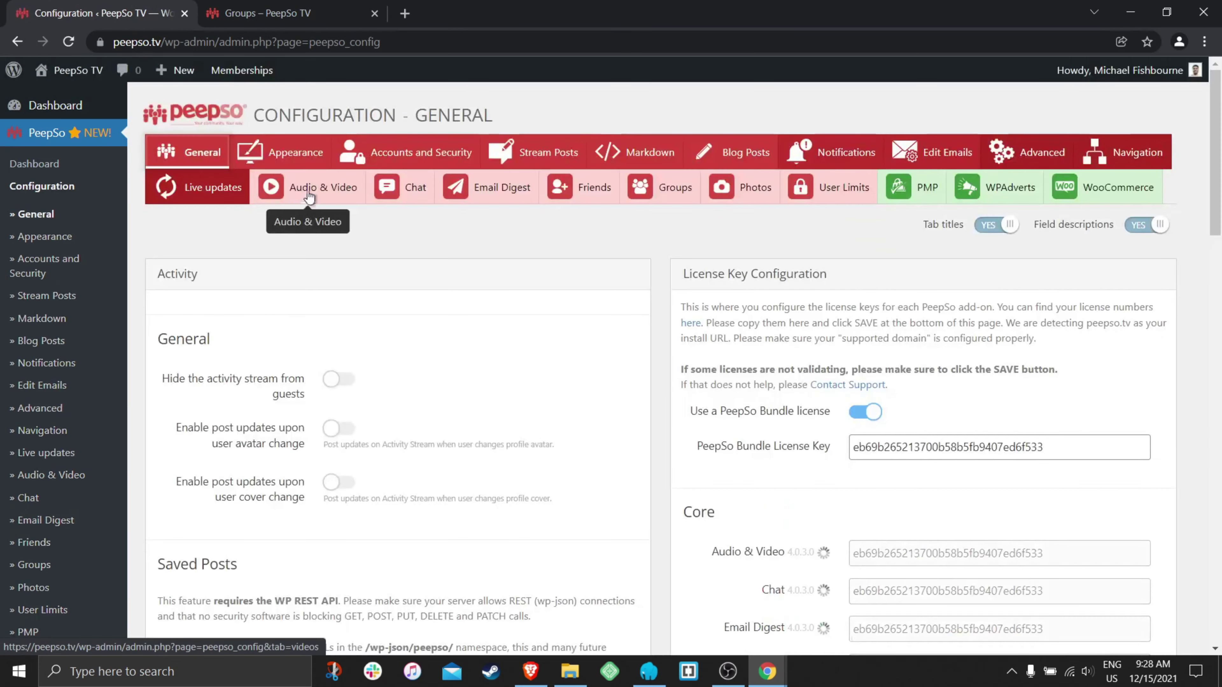
{"action": "left_click", "coordinate": [659, 188]}
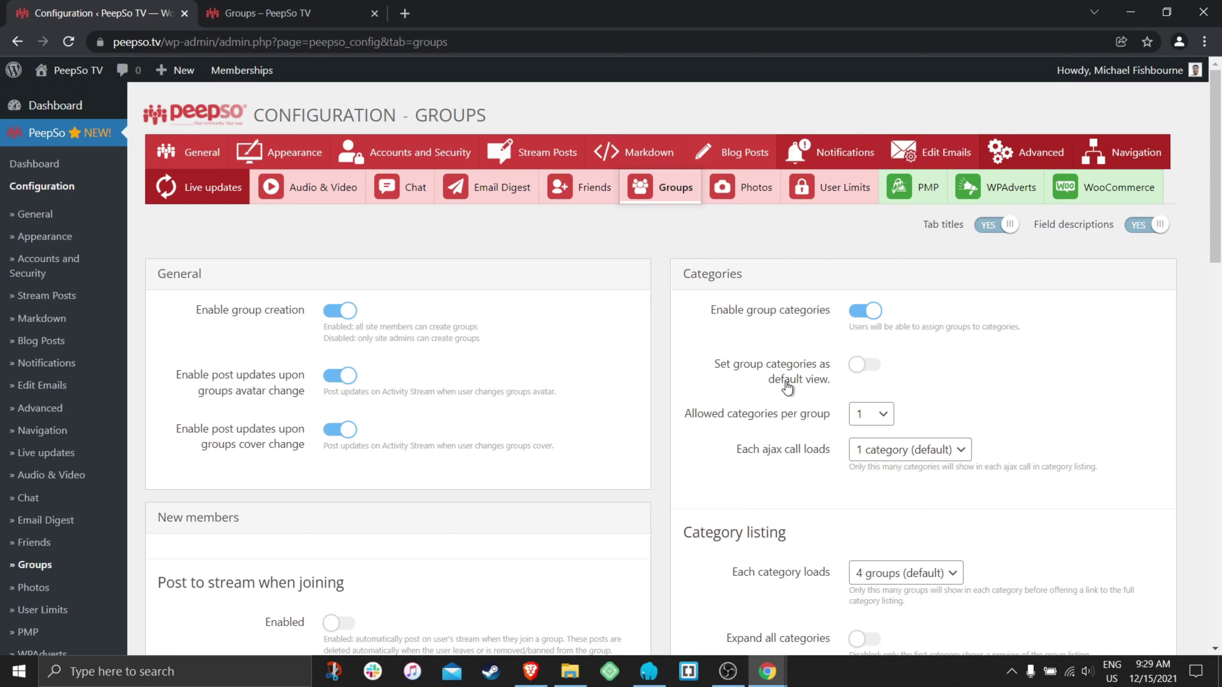
{"action": "left_click", "coordinate": [868, 367]}
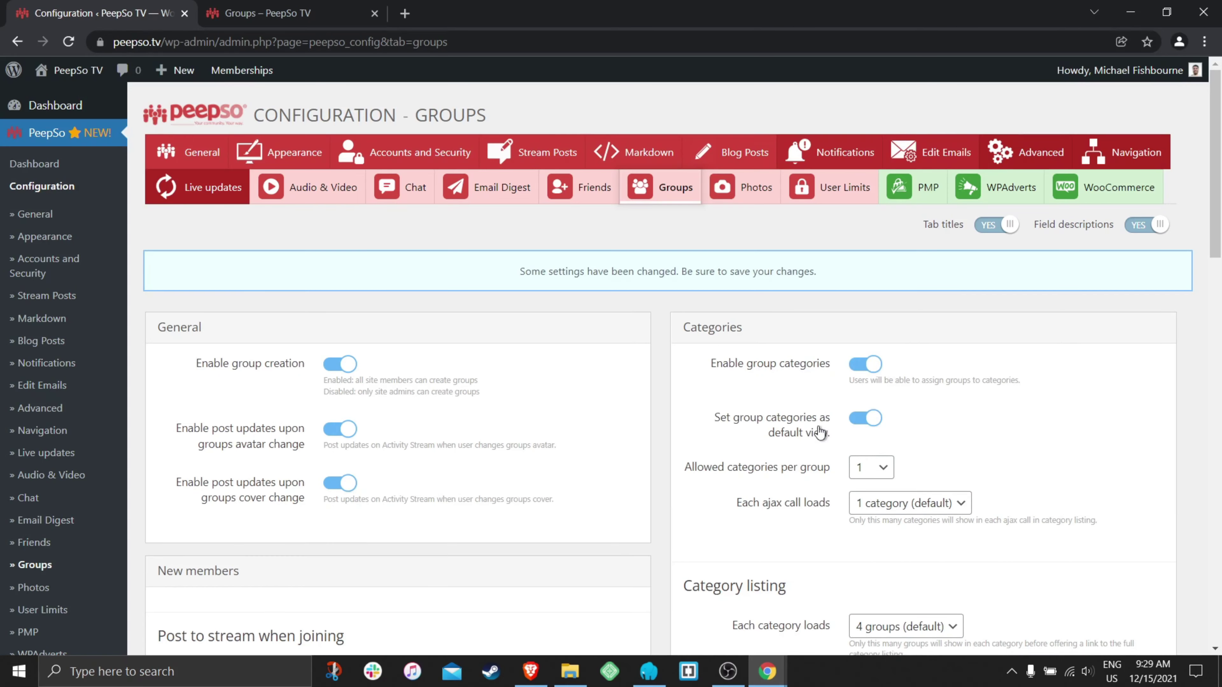
{"action": "scroll", "coordinate": [889, 407], "scroll_direction": "down", "scroll_amount": 1}
{"action": "scroll", "coordinate": [763, 395], "scroll_direction": "down", "scroll_amount": 12}
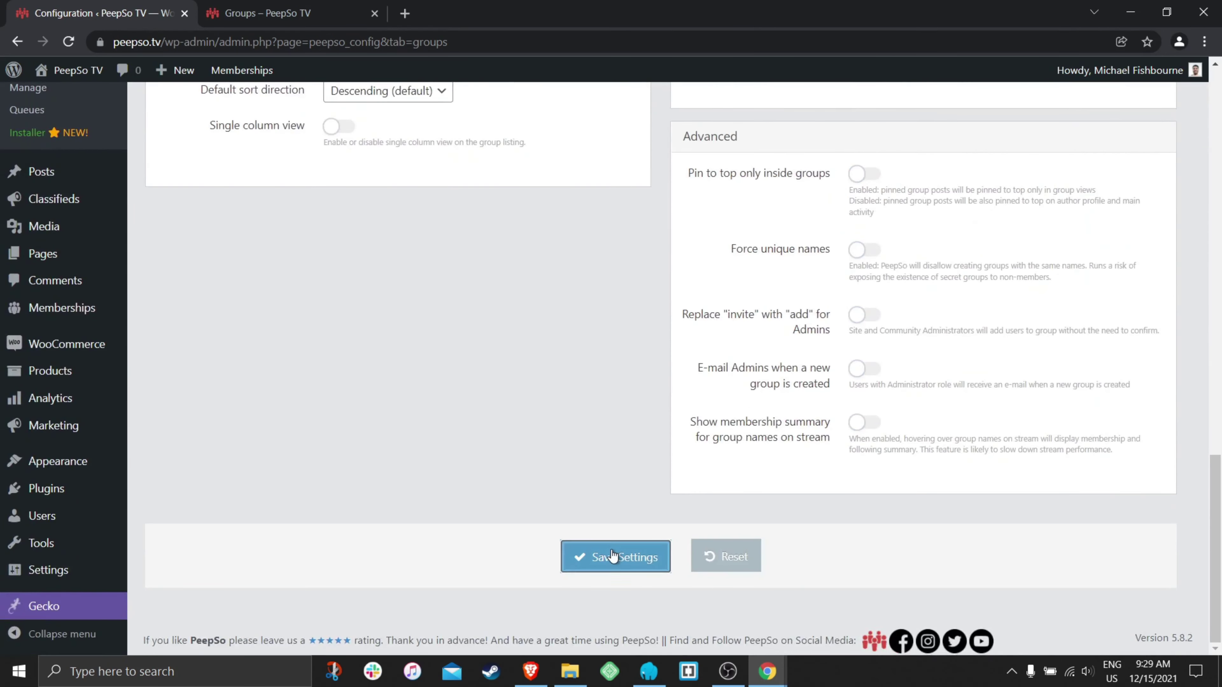
{"action": "left_click", "coordinate": [612, 555]}
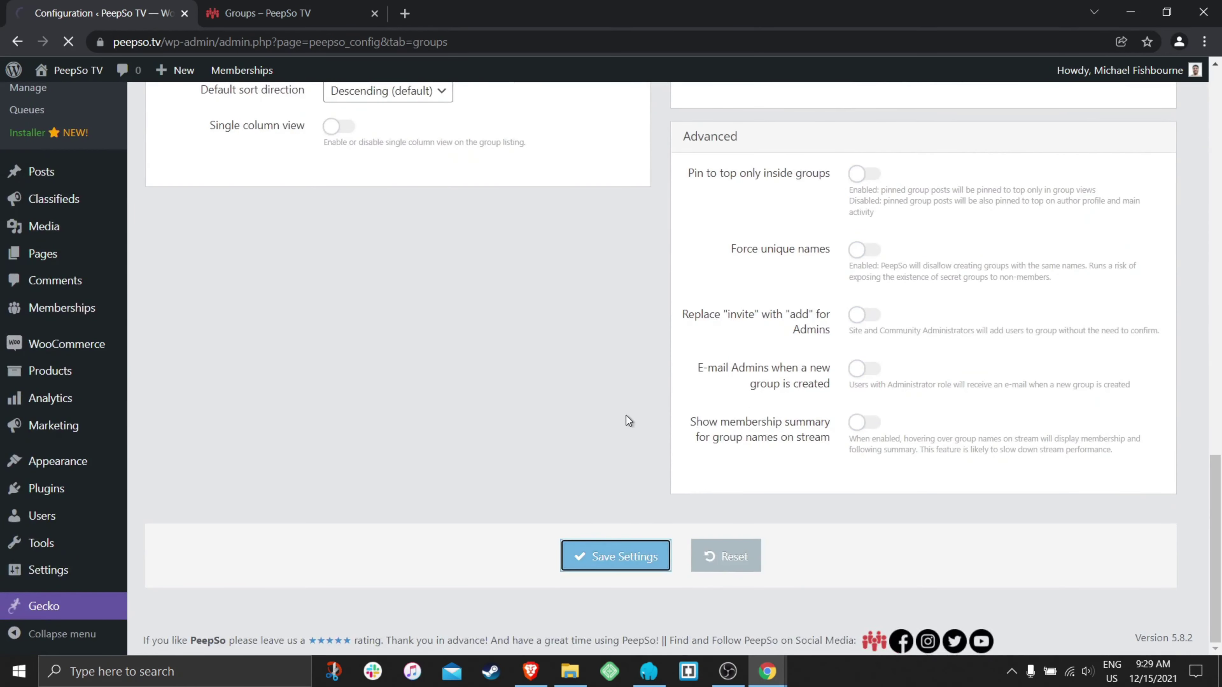
{"action": "left_click", "coordinate": [261, 14]}
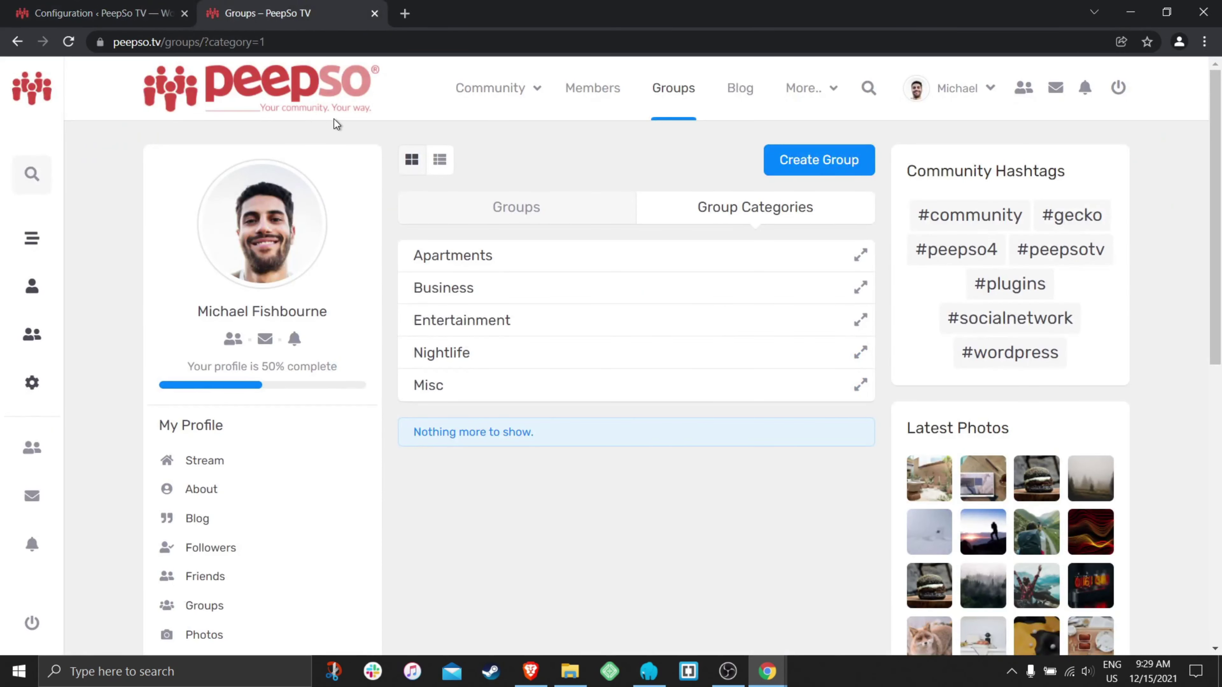
- Reload and reopen the Groups page, which now lands on Group Categories
{"action": "left_click", "coordinate": [69, 43]}
{"action": "left_click", "coordinate": [673, 99]}
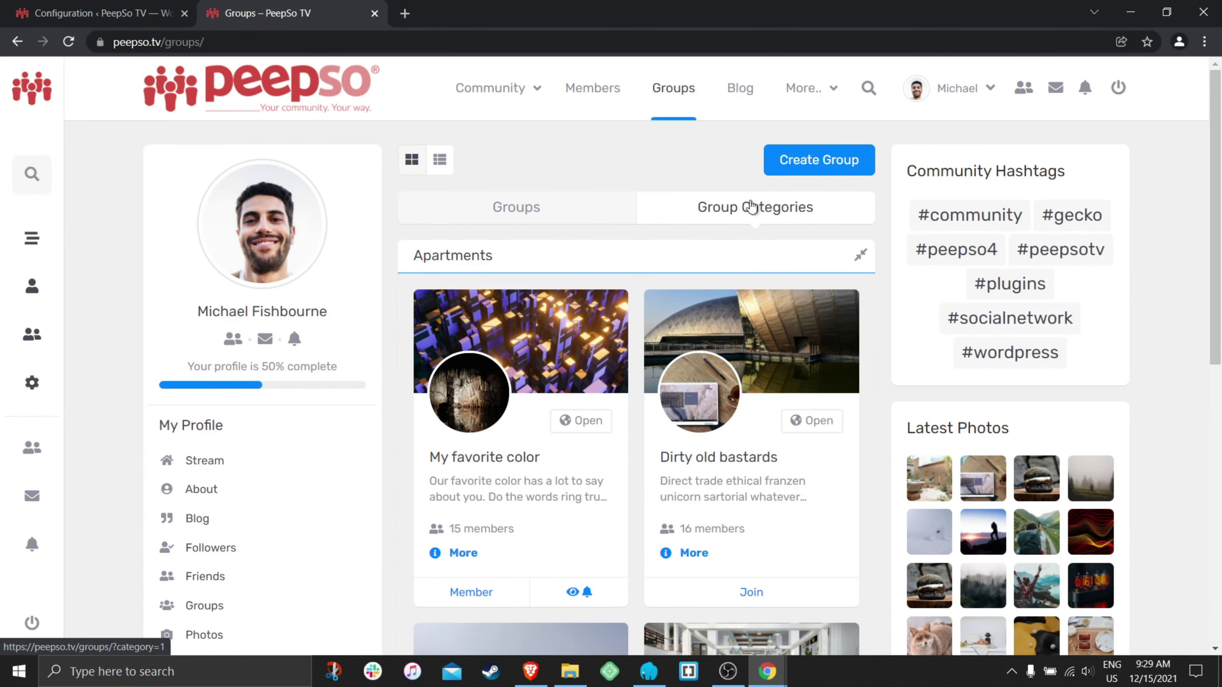
- Turn off 'Set group categories as default view' in the Groups configuration and save
{"action": "key", "text": "ctrl+Tab"}
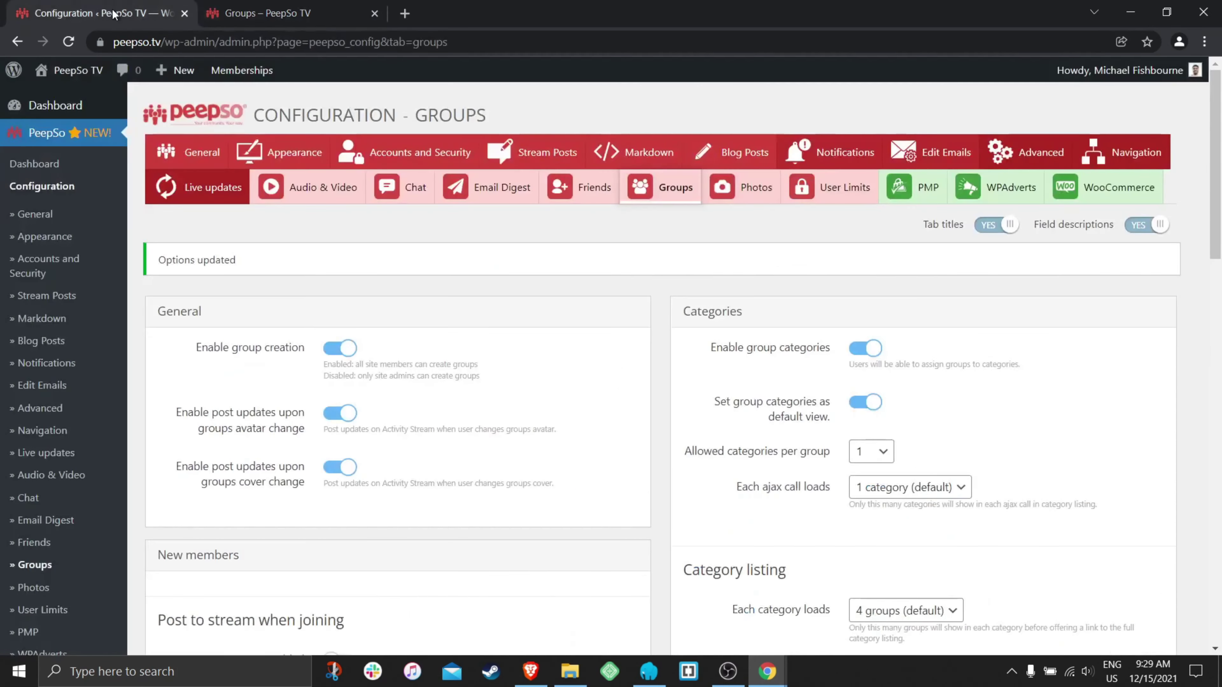
{"action": "left_click_drag", "start_coordinate": [828, 418], "coordinate": [707, 410]}
{"action": "left_click", "coordinate": [867, 406]}
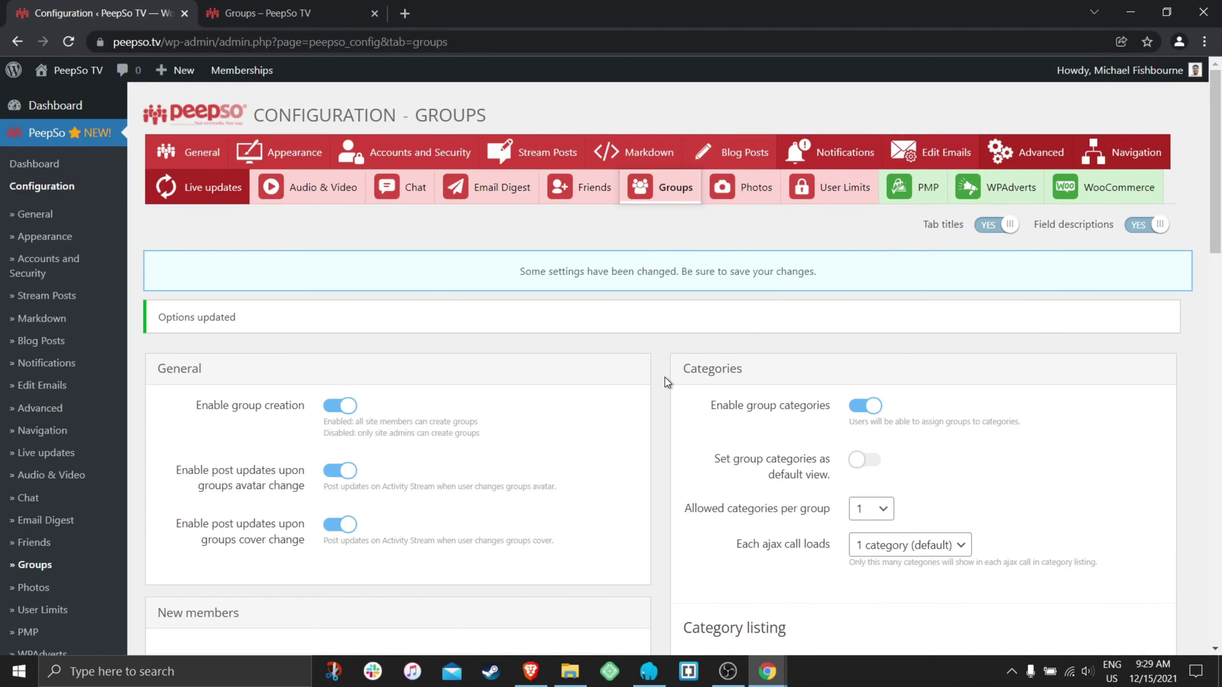
{"action": "scroll", "coordinate": [664, 377], "scroll_direction": "down", "scroll_amount": 20}
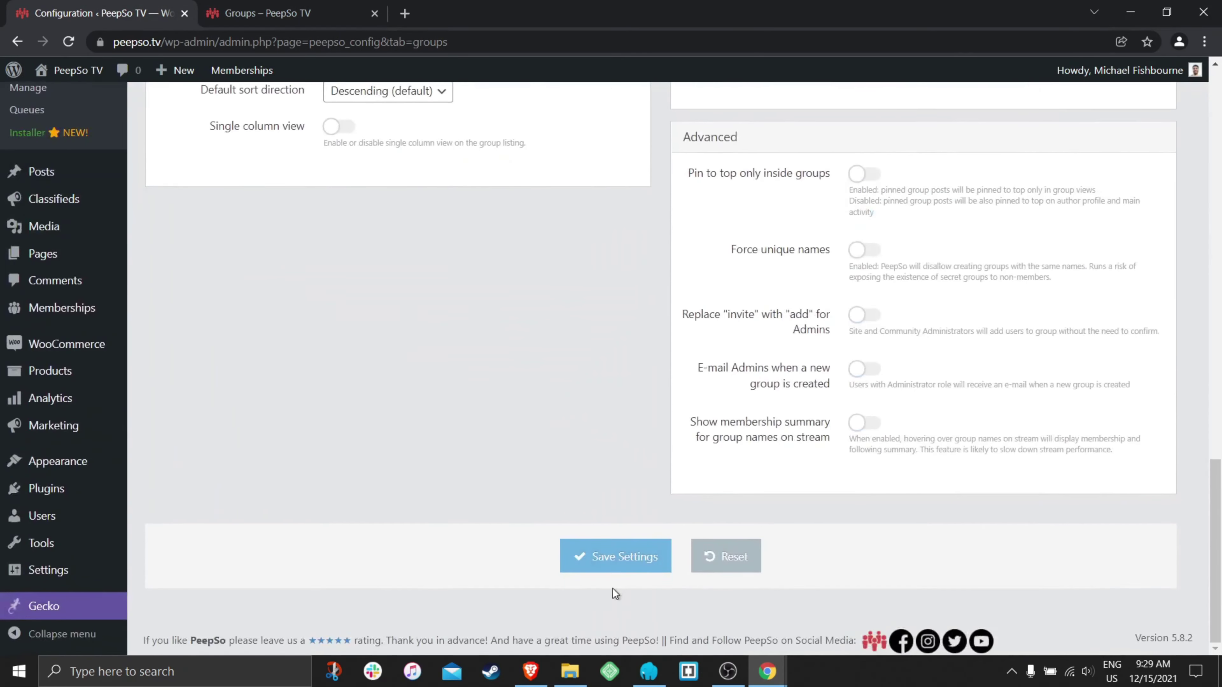
{"action": "left_click", "coordinate": [618, 573]}
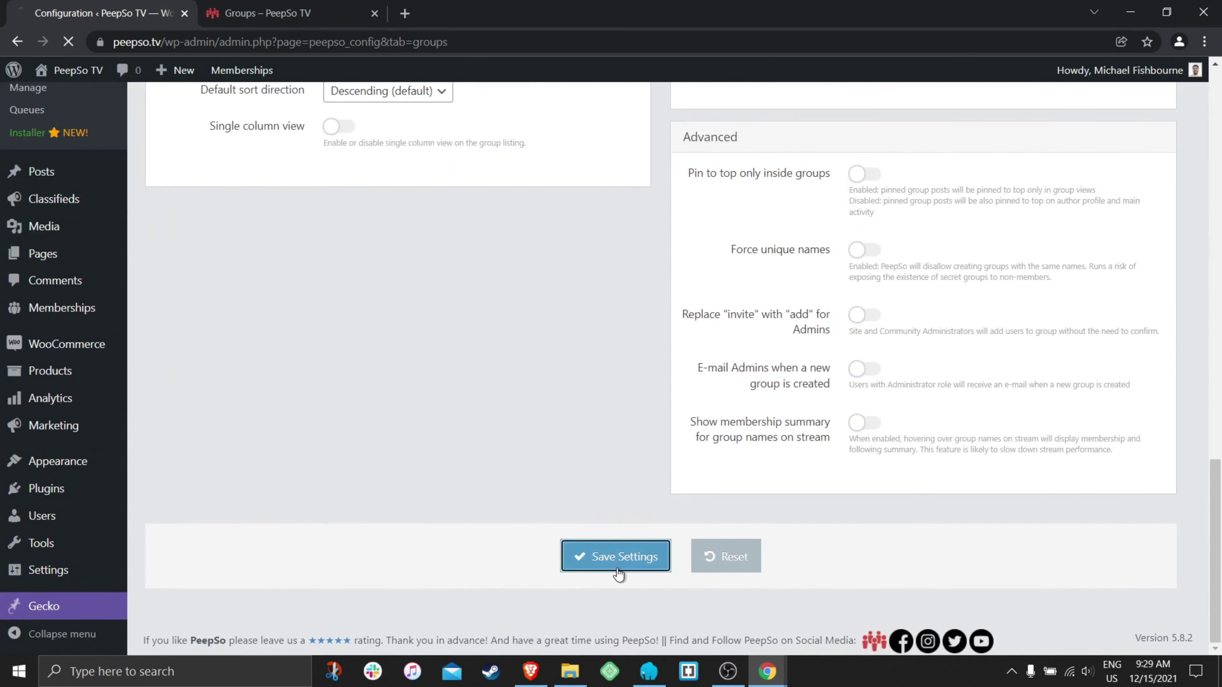
- Reload the front-end Groups page and scroll through the plain groups list
{"action": "left_click", "coordinate": [268, 13]}
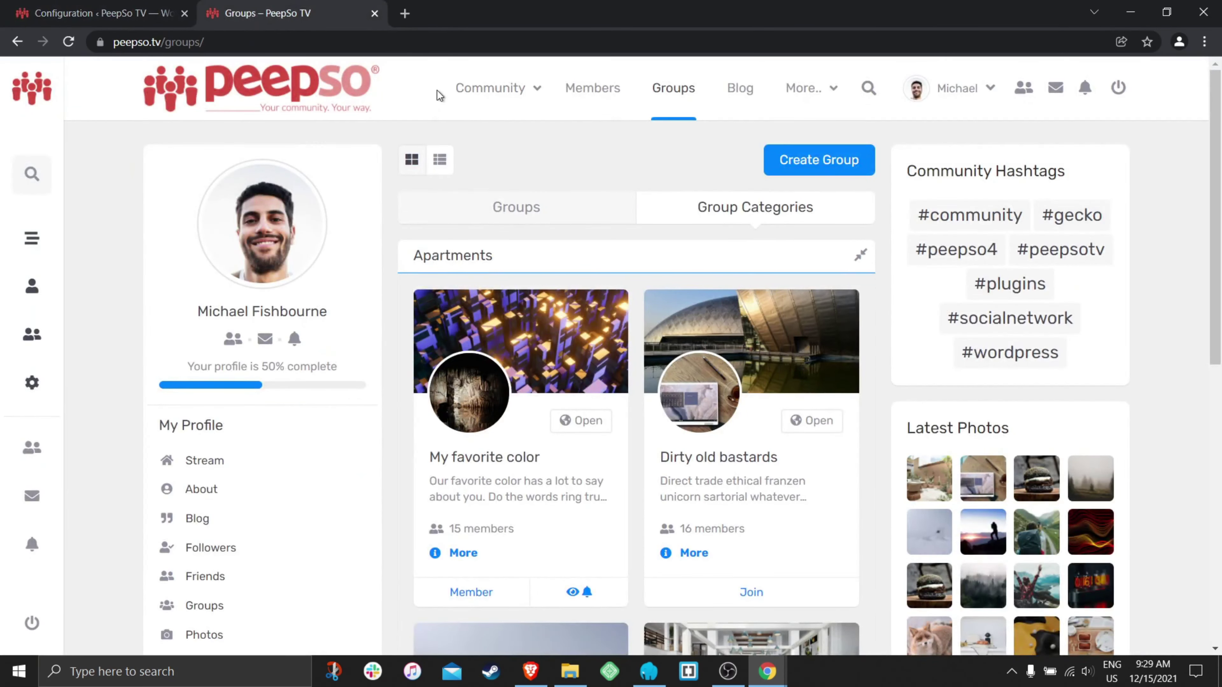
{"action": "left_click", "coordinate": [68, 42]}
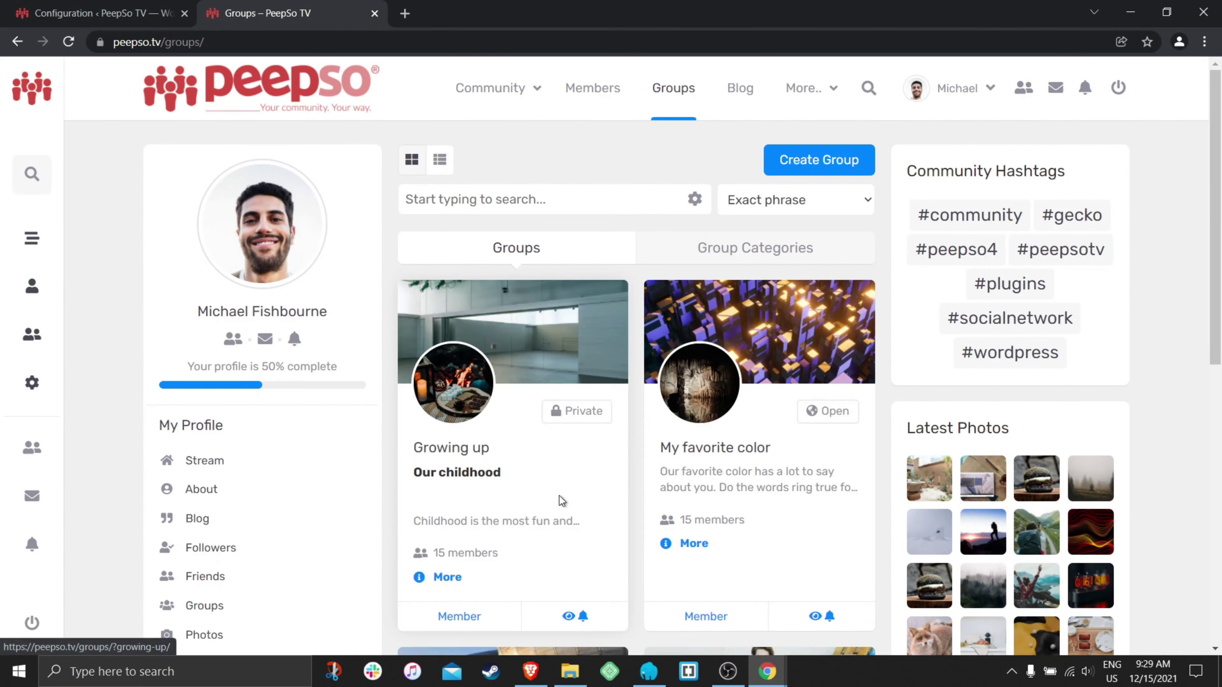
{"action": "scroll", "coordinate": [560, 496], "scroll_direction": "down", "scroll_amount": 15}
{"action": "scroll", "coordinate": [601, 458], "scroll_direction": "up", "scroll_amount": 8}
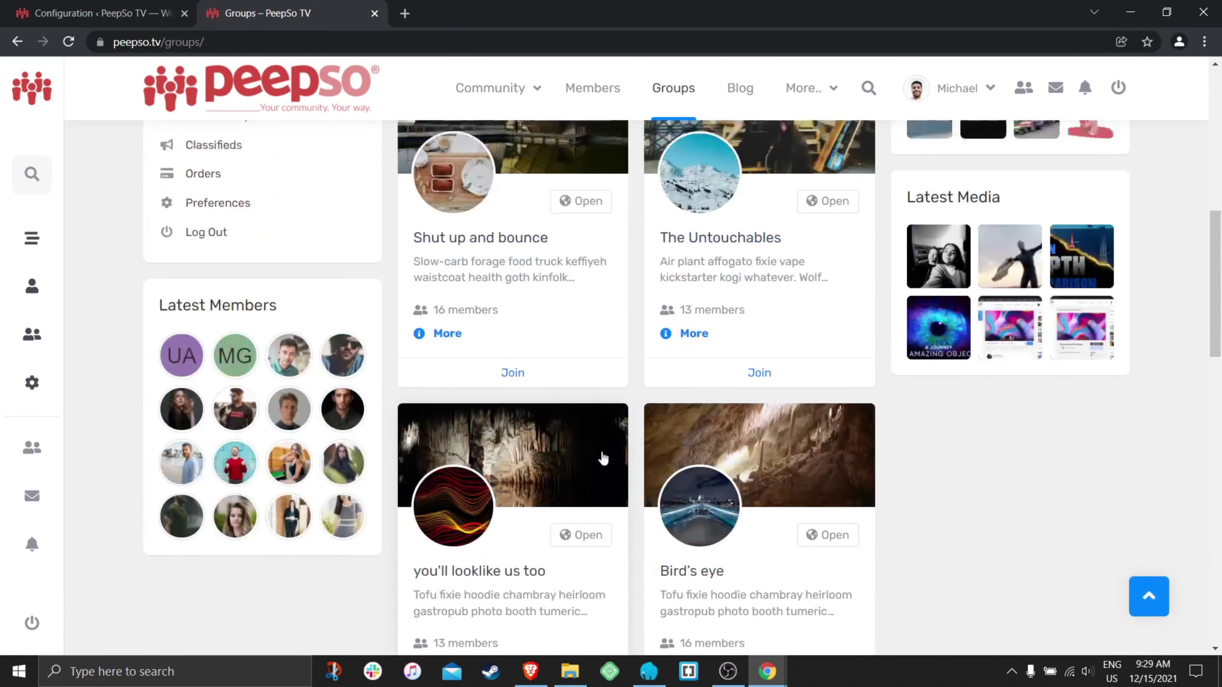
{"action": "scroll", "coordinate": [601, 457], "scroll_direction": "up", "scroll_amount": 8}
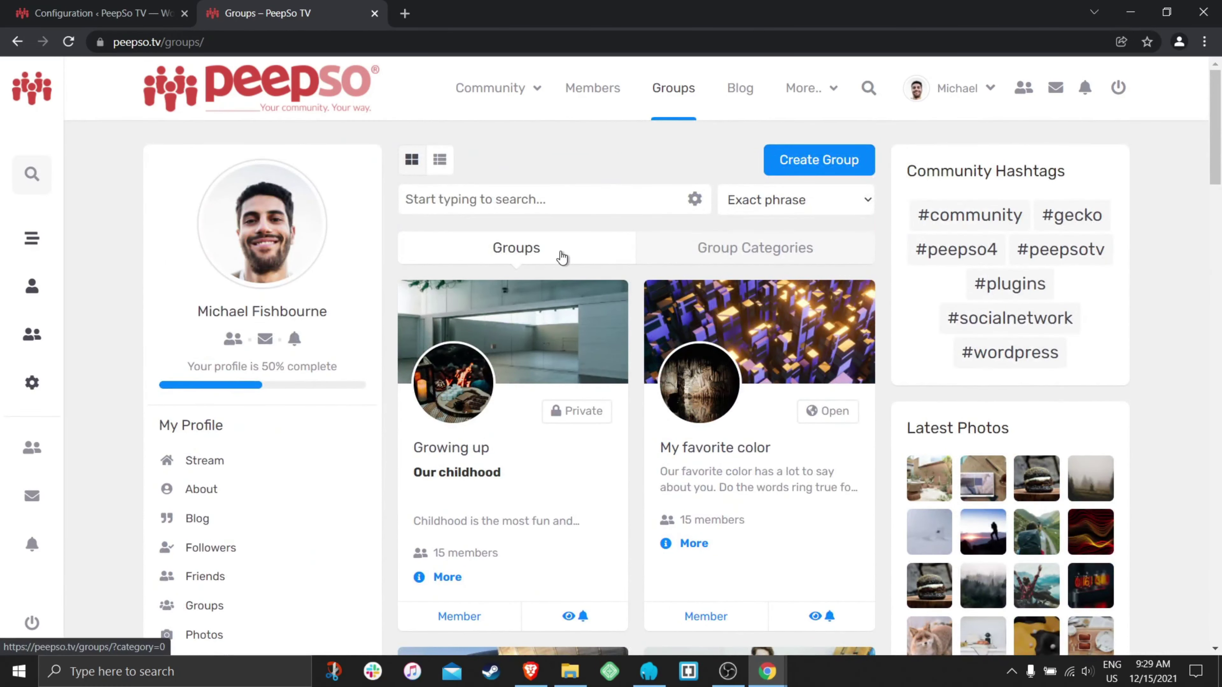
{"action": "left_click", "coordinate": [88, 12]}
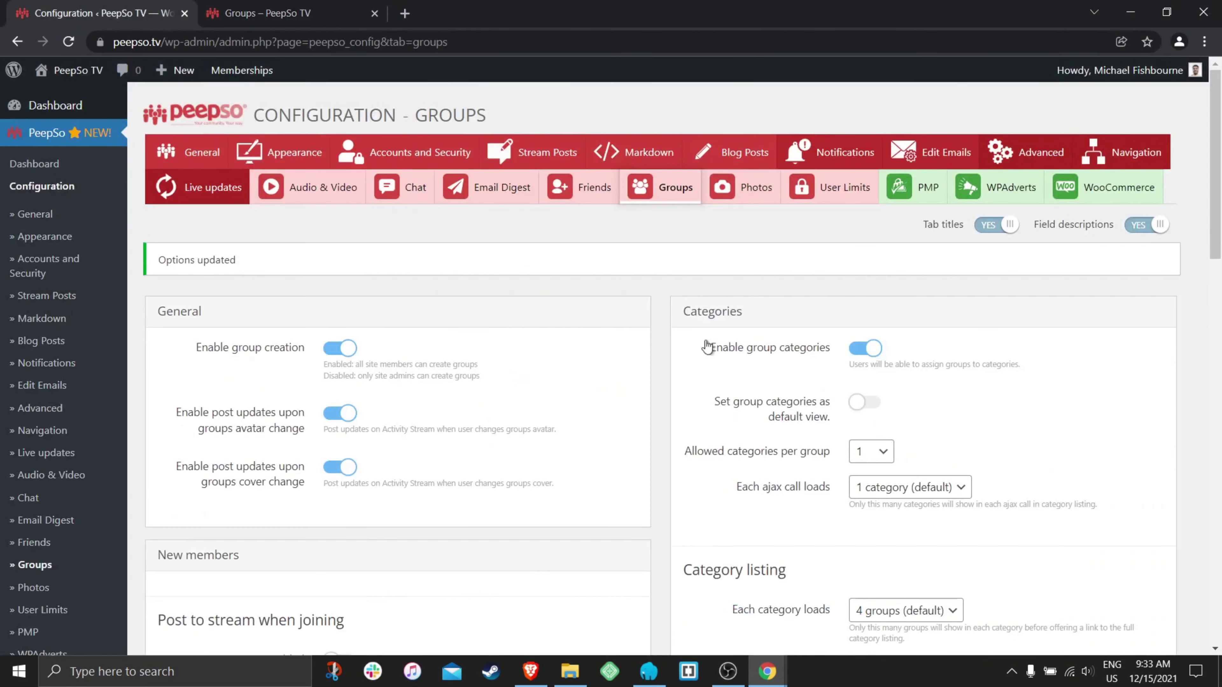
- Re-enable categories as the default view, set allowed categories per group to 3, and save
{"action": "left_click", "coordinate": [870, 408]}
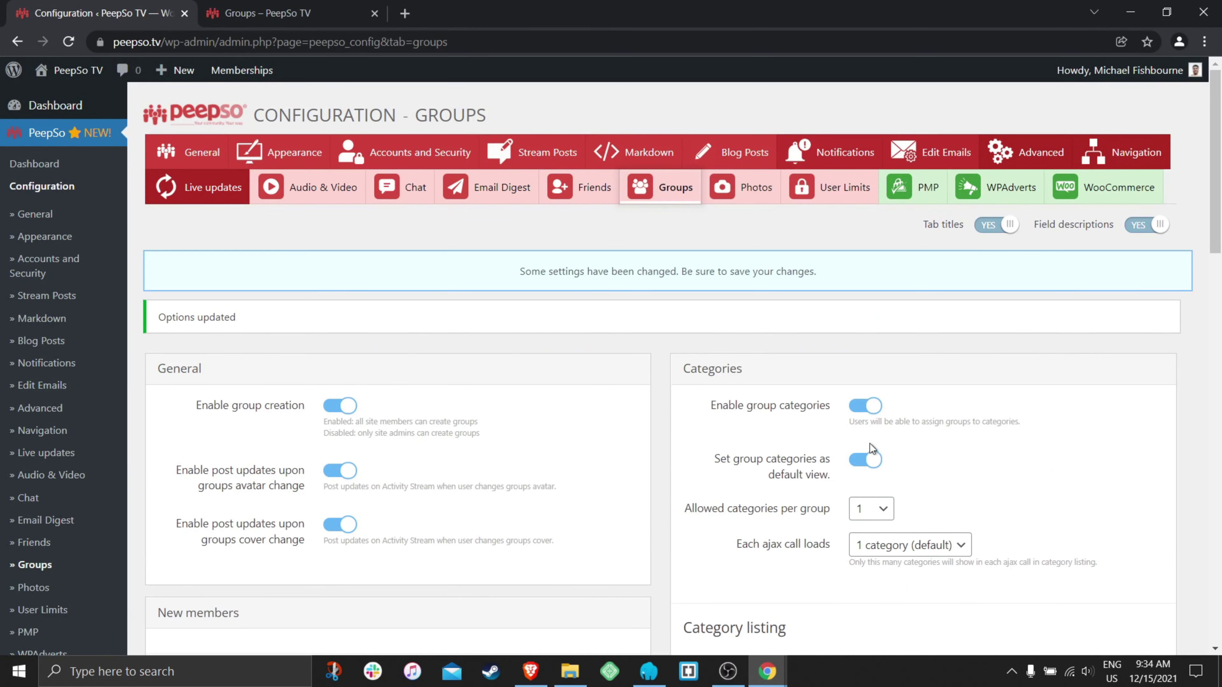
{"action": "scroll", "coordinate": [818, 433], "scroll_direction": "down", "scroll_amount": 5}
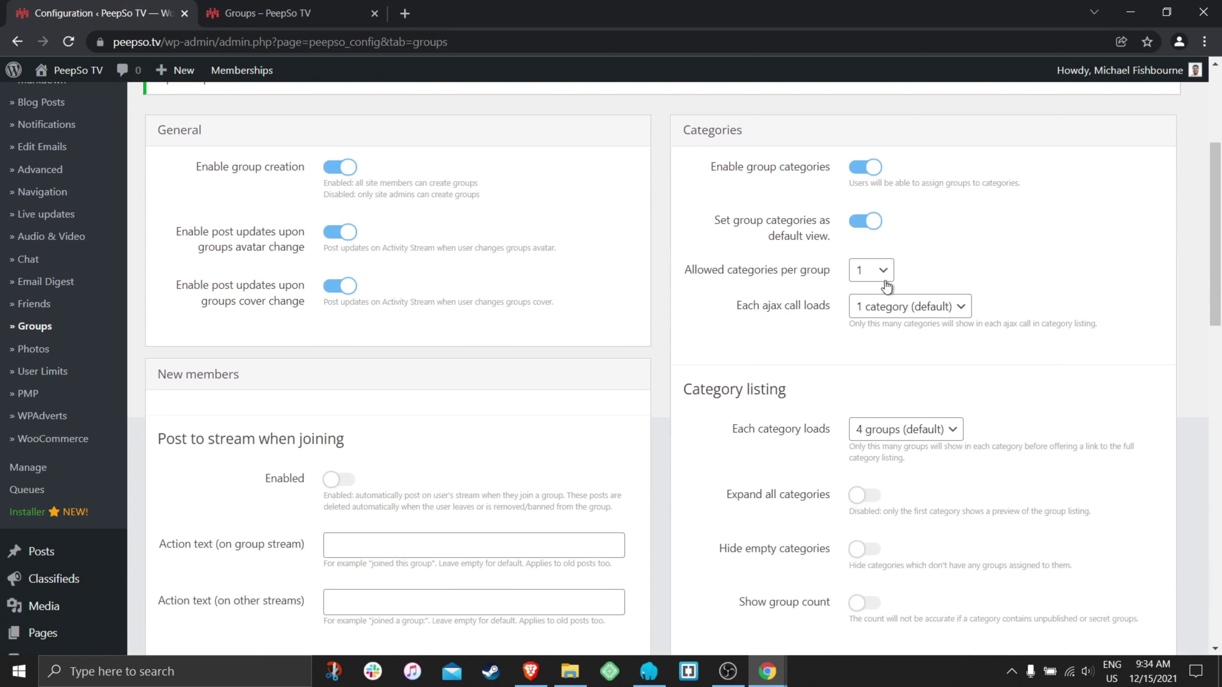
{"action": "left_click", "coordinate": [885, 284]}
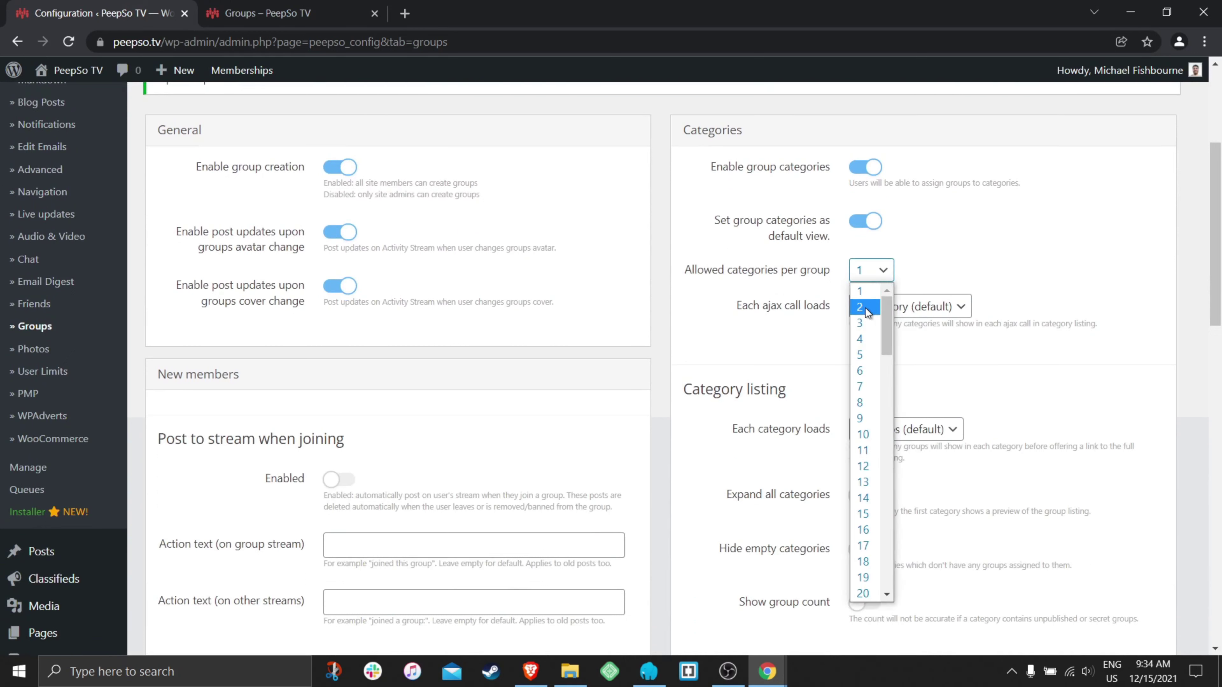
{"action": "left_click", "coordinate": [862, 307]}
{"action": "left_click", "coordinate": [881, 275]}
{"action": "left_click", "coordinate": [862, 322]}
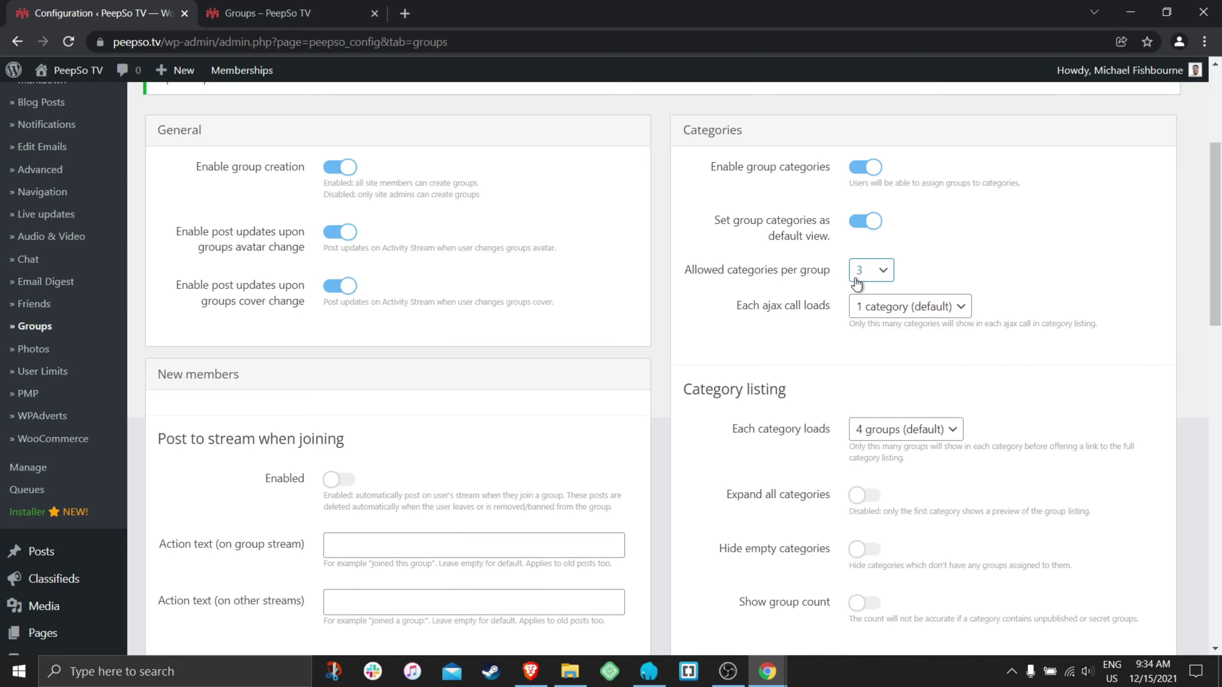
{"action": "scroll", "coordinate": [691, 269], "scroll_direction": "down", "scroll_amount": 20}
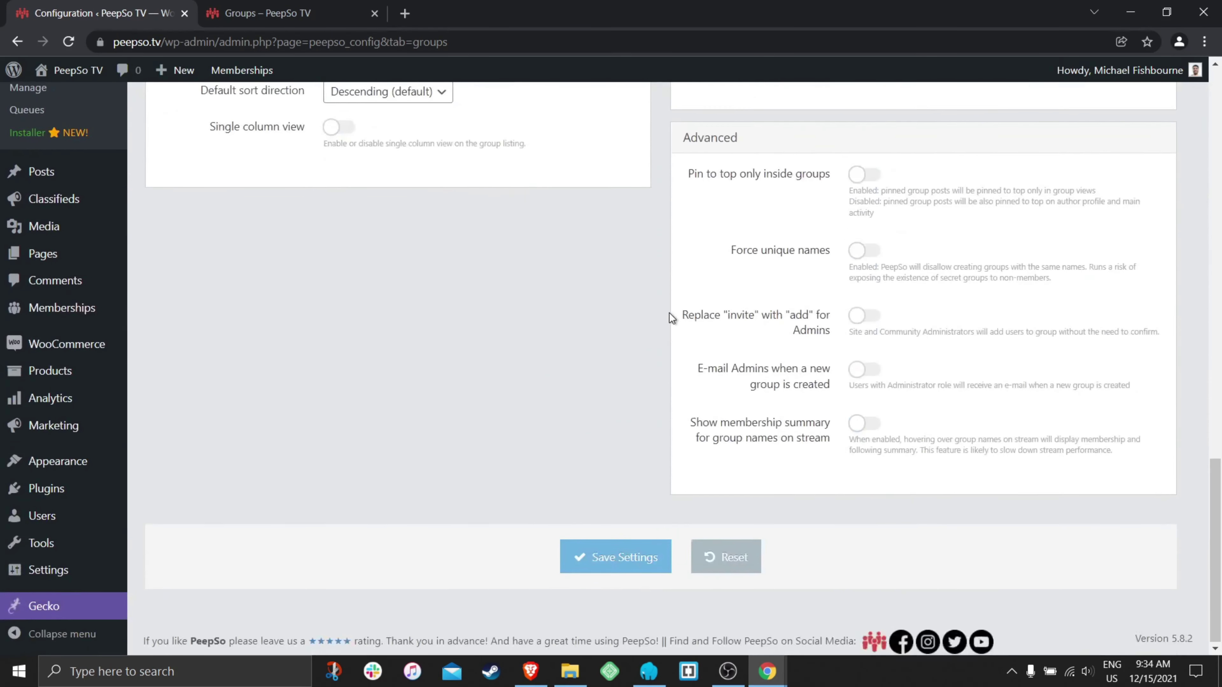
{"action": "left_click", "coordinate": [582, 558]}
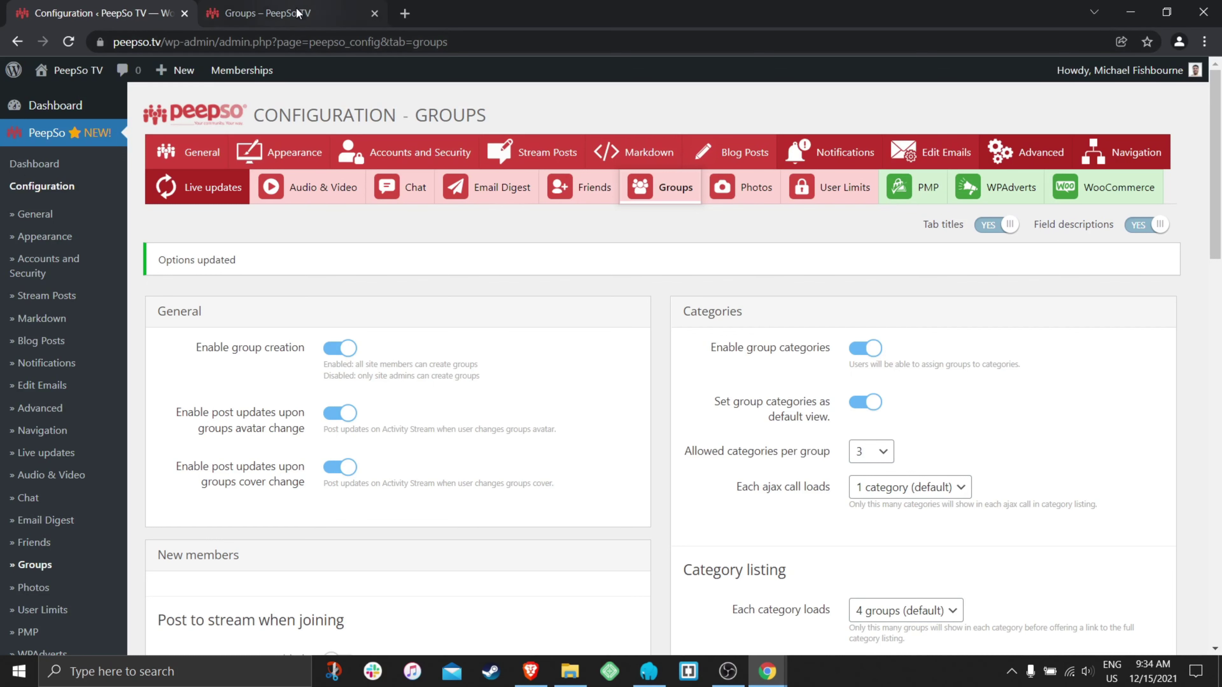
{"action": "left_click", "coordinate": [279, 13]}
{"action": "scroll", "coordinate": [607, 408], "scroll_direction": "down", "scroll_amount": 3}
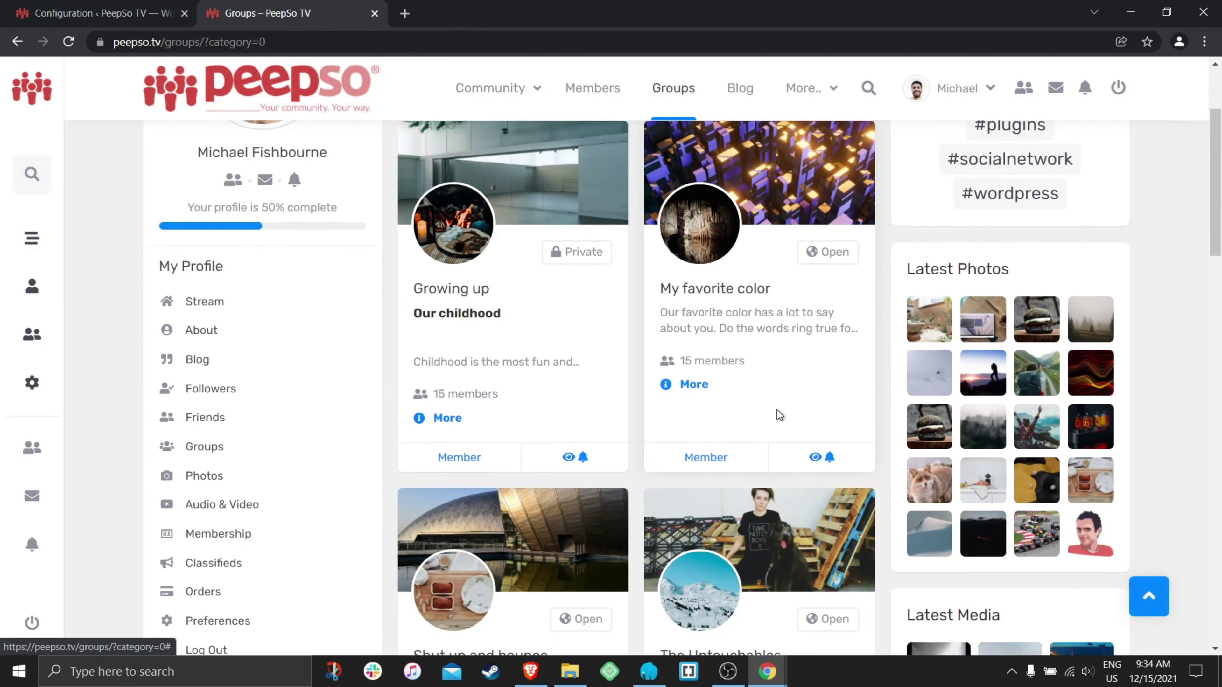
- Open the My favorite color group's settings and start editing its categories
{"action": "scroll", "coordinate": [777, 410], "scroll_direction": "up", "scroll_amount": 3}
{"action": "left_click", "coordinate": [785, 334]}
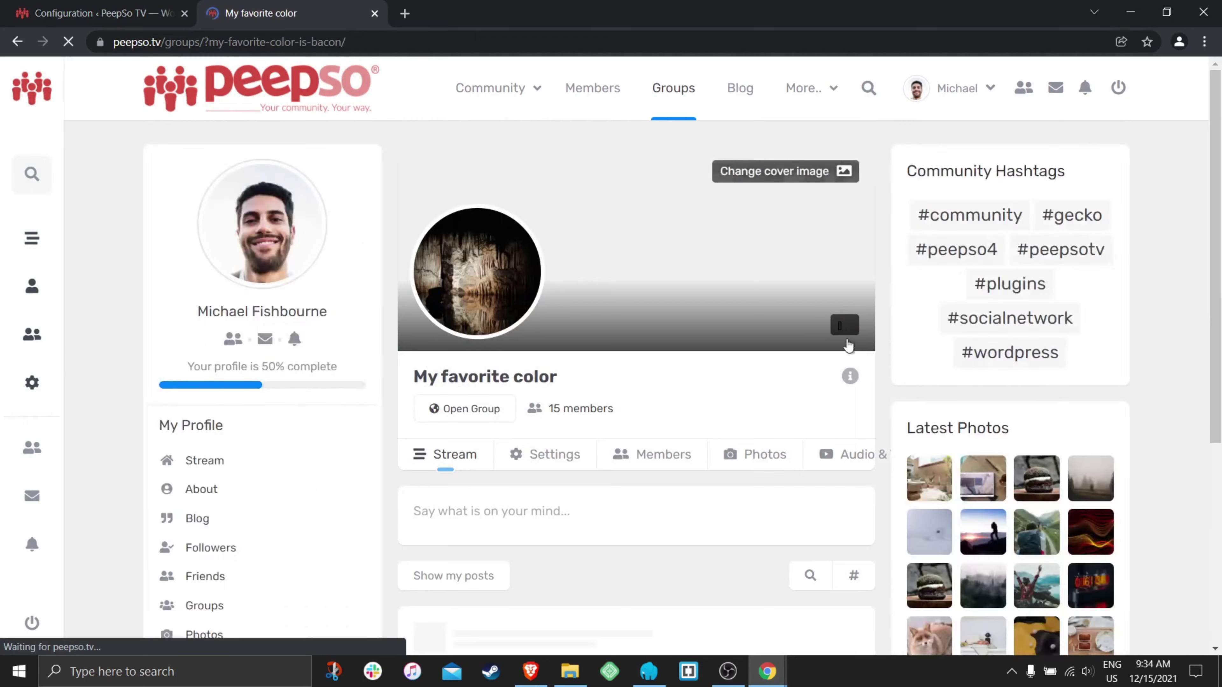
{"action": "scroll", "coordinate": [559, 233], "scroll_direction": "down", "scroll_amount": 5}
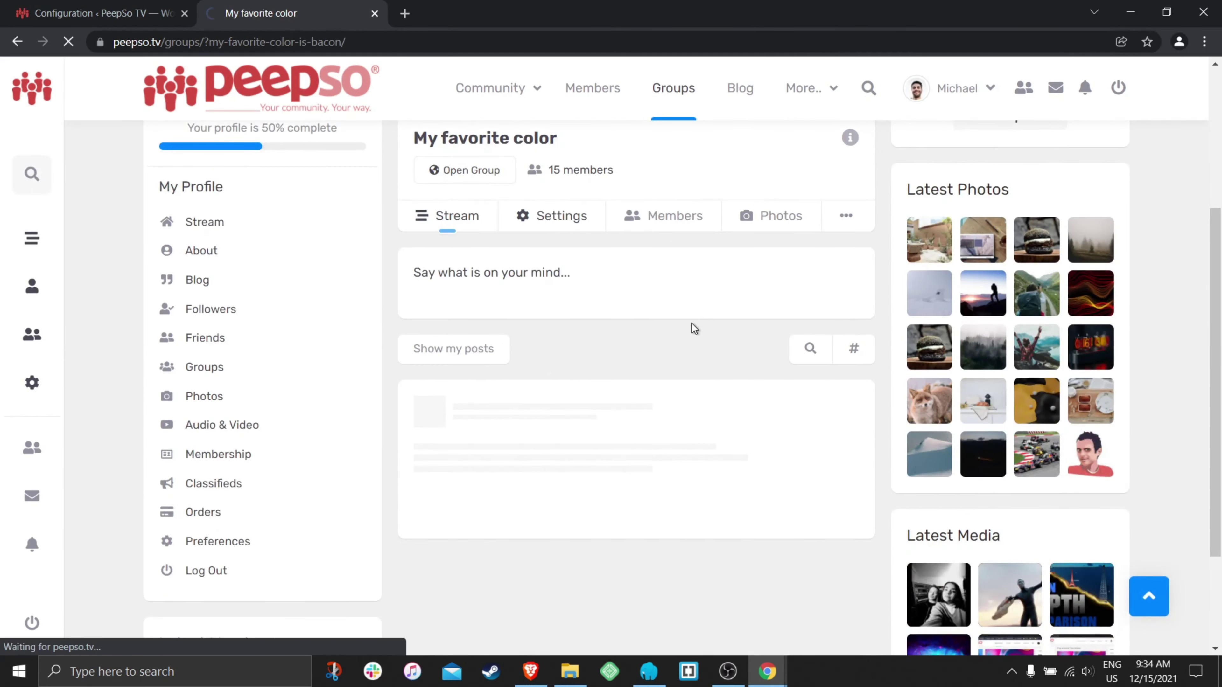
{"action": "scroll", "coordinate": [657, 316], "scroll_direction": "down", "scroll_amount": 5}
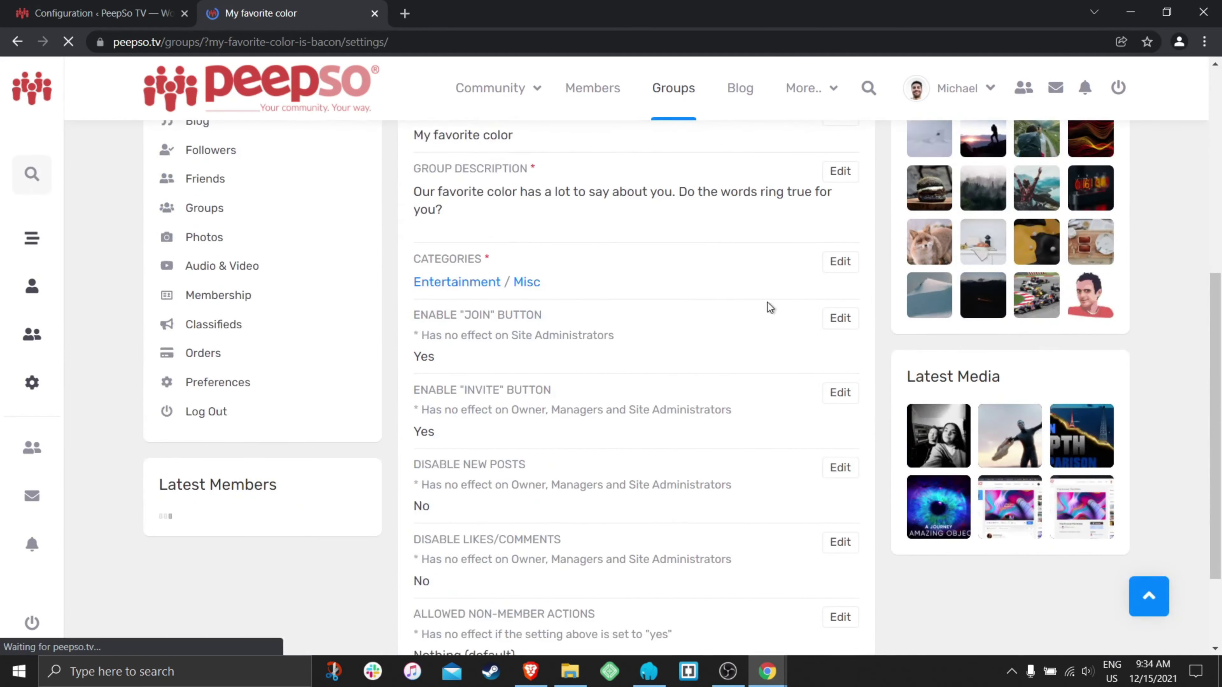
{"action": "left_click", "coordinate": [840, 262]}
- Drop Entertainment and Misc, adding Business and Nightlife up to the three-category limit
{"action": "left_click", "coordinate": [421, 323]}
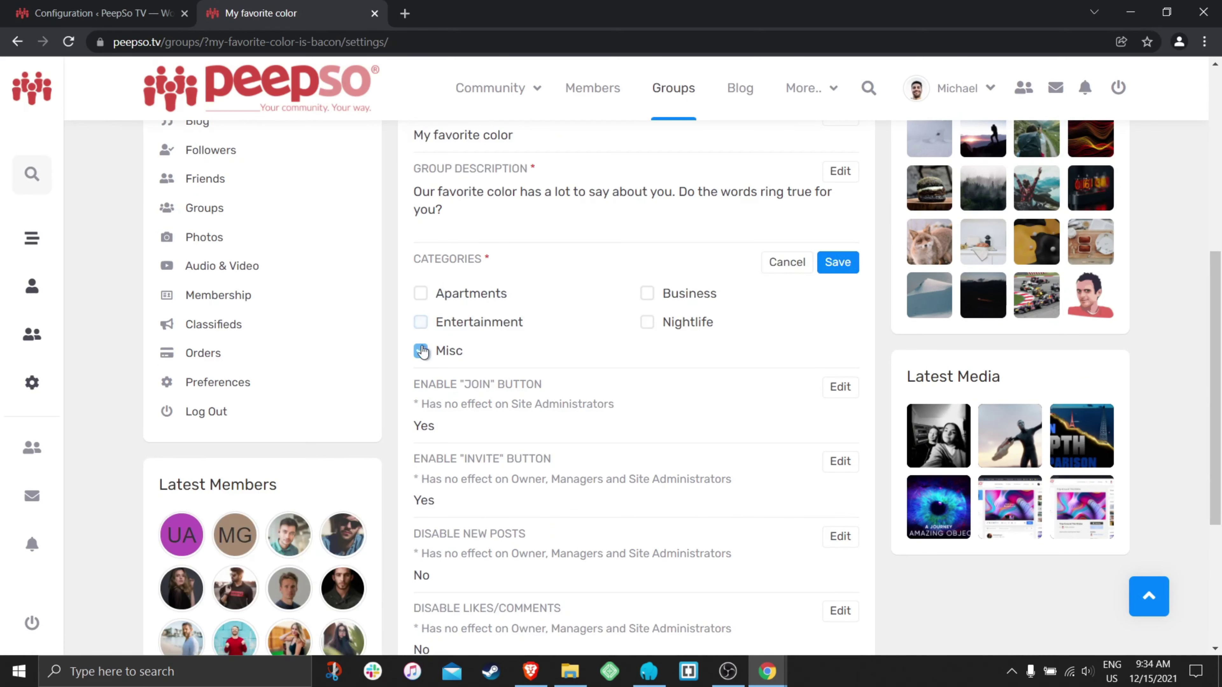
{"action": "left_click", "coordinate": [420, 351]}
{"action": "scroll", "coordinate": [568, 332], "scroll_direction": "up", "scroll_amount": 5}
{"action": "scroll", "coordinate": [626, 342], "scroll_direction": "down", "scroll_amount": 4}
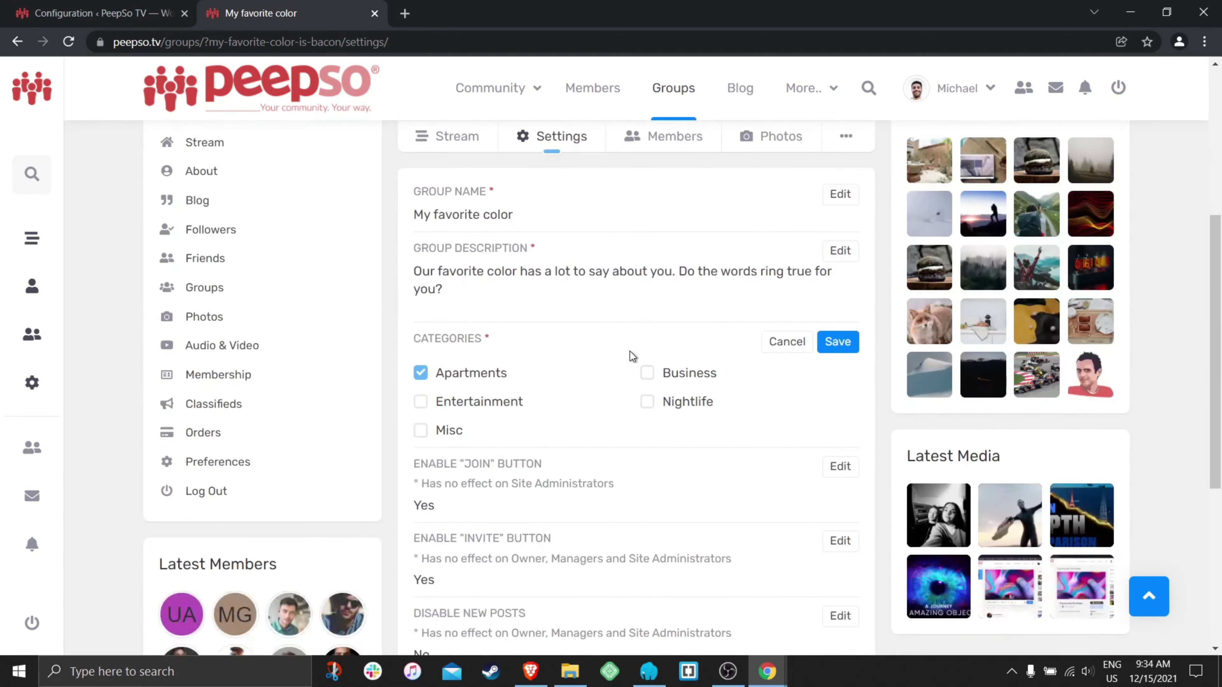
{"action": "left_click", "coordinate": [647, 376]}
{"action": "left_click", "coordinate": [648, 402]}
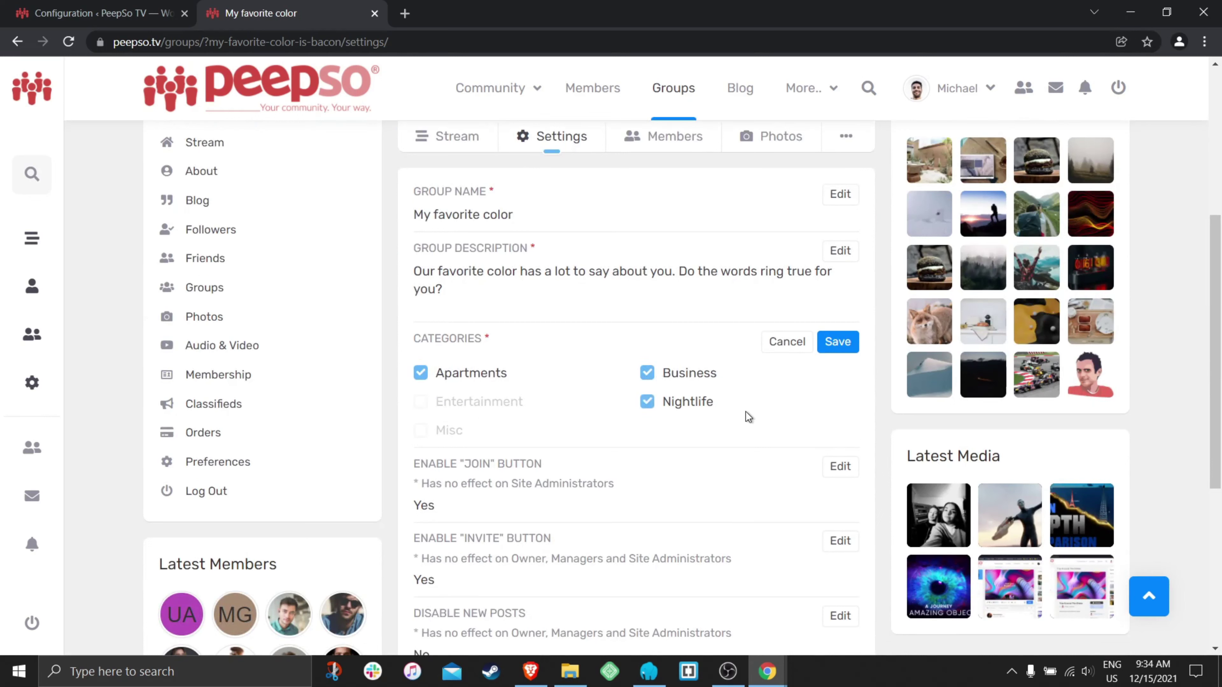
- Reselect the categories so only Entertainment, Misc and Nightlife are ticked
{"action": "left_click", "coordinate": [647, 402]}
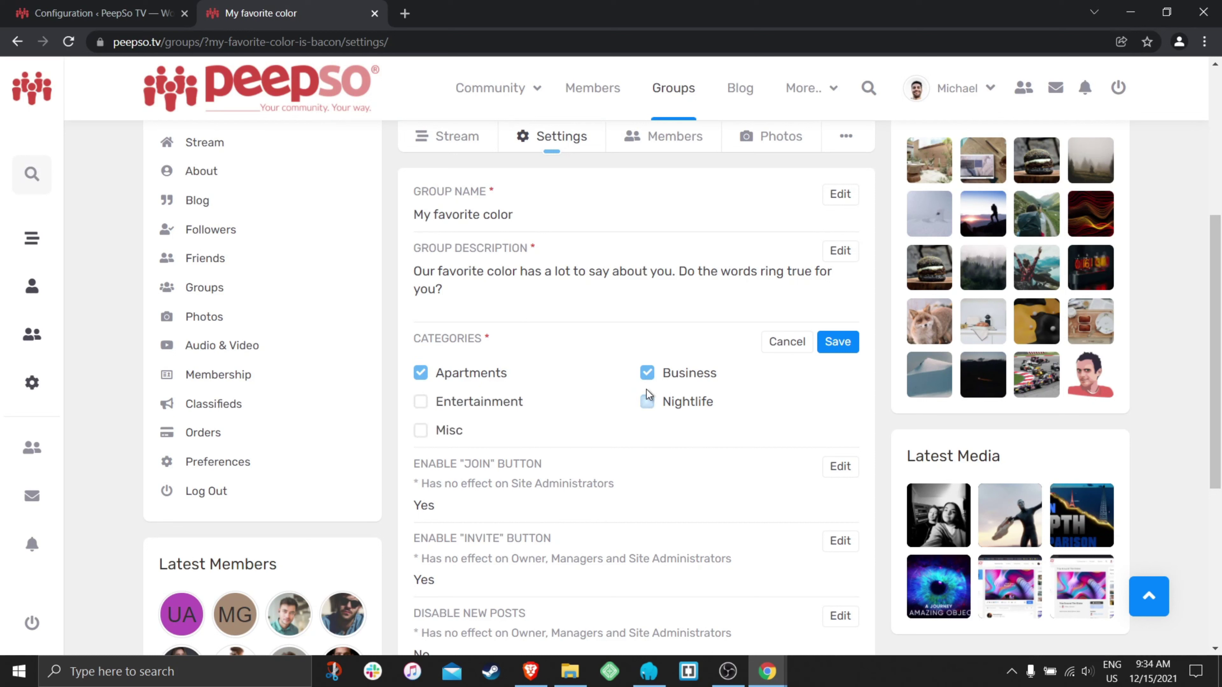
{"action": "left_click", "coordinate": [647, 373]}
{"action": "left_click", "coordinate": [420, 374]}
{"action": "left_click", "coordinate": [421, 405]}
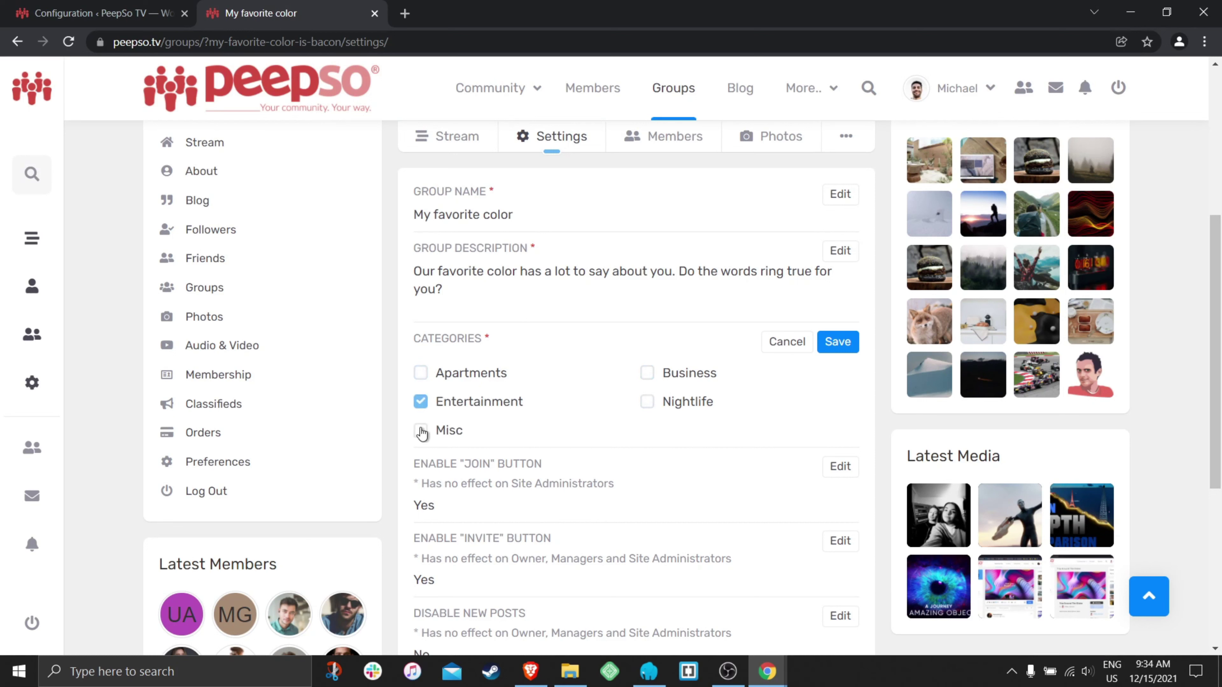
{"action": "left_click", "coordinate": [442, 431]}
{"action": "left_click", "coordinate": [647, 405]}
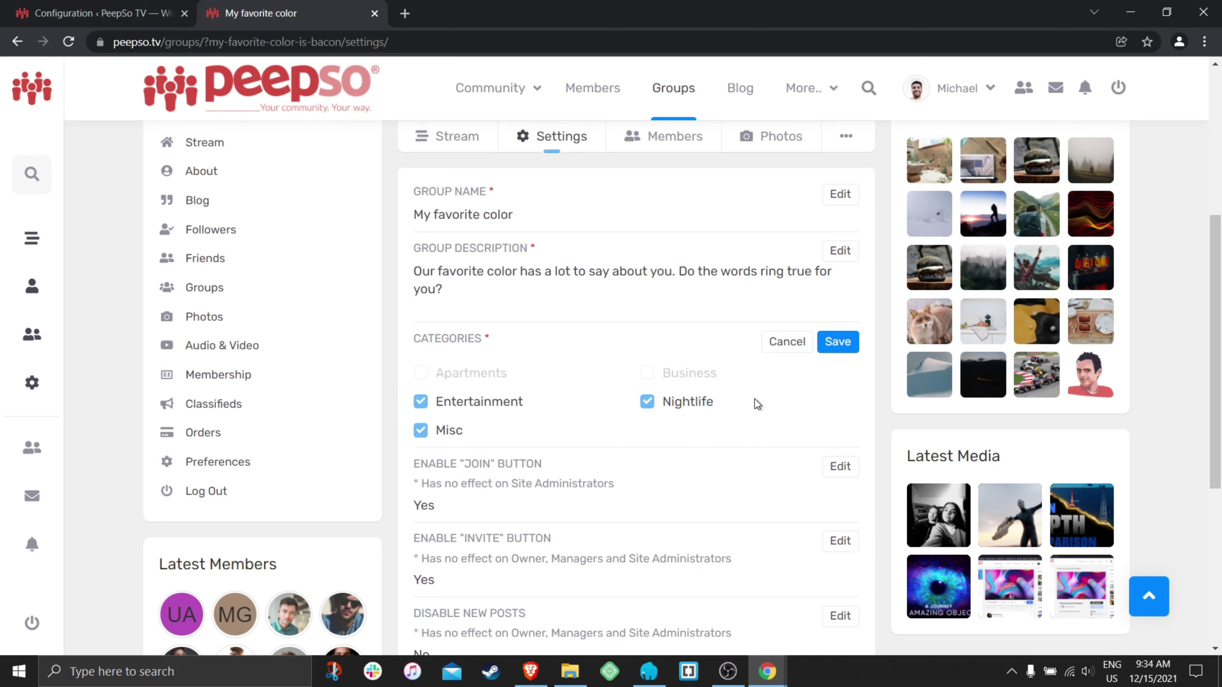
- Save the Entertainment, Nightlife and Misc categories and go to the site's Groups listing
{"action": "left_click", "coordinate": [839, 343]}
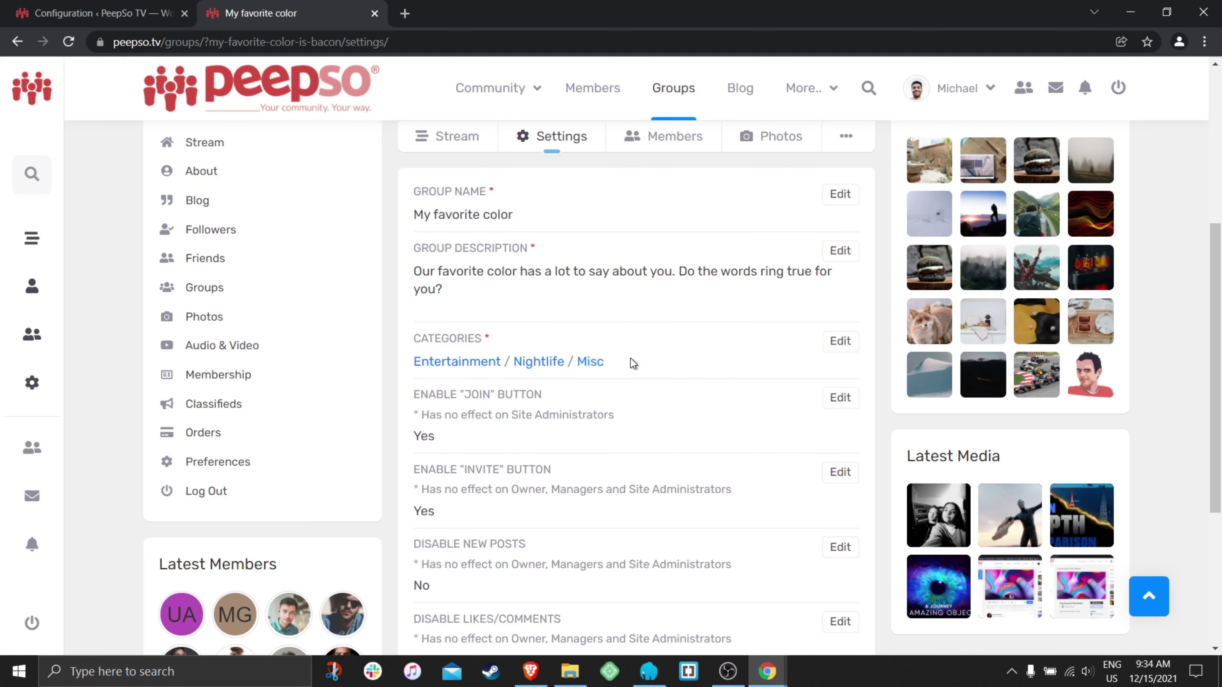
{"action": "left_click_drag", "start_coordinate": [630, 361], "coordinate": [455, 363]}
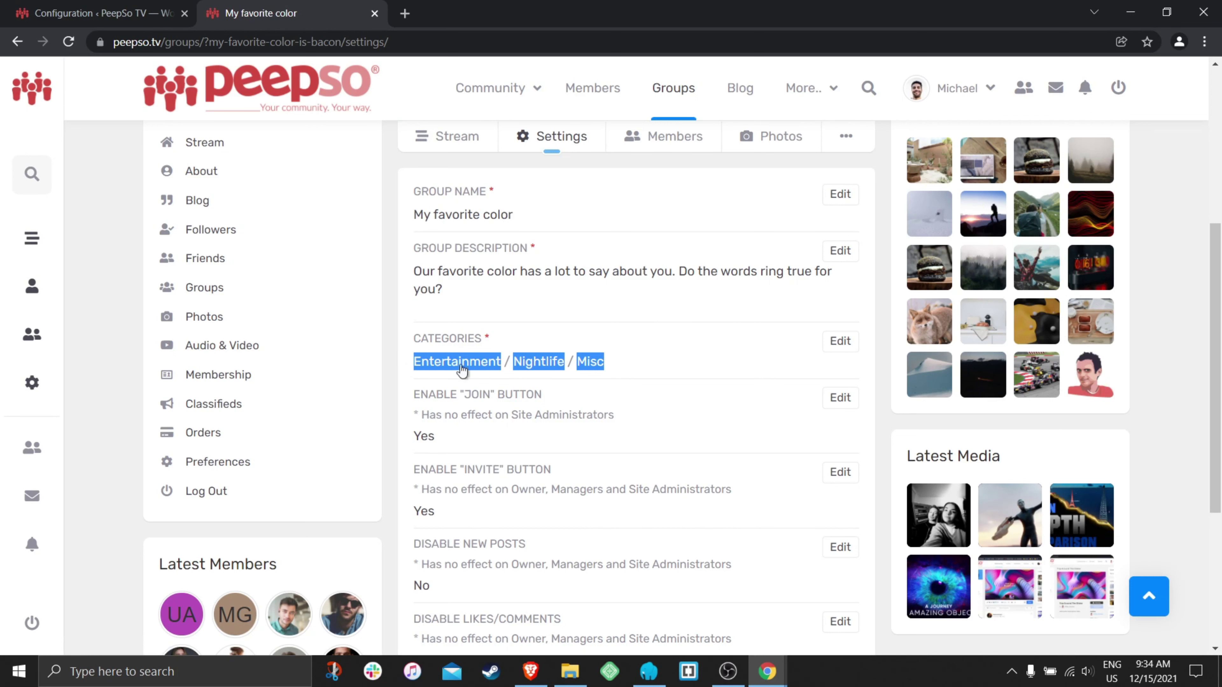
{"action": "scroll", "coordinate": [720, 380], "scroll_direction": "up", "scroll_amount": 5}
{"action": "scroll", "coordinate": [720, 380], "scroll_direction": "up", "scroll_amount": 2}
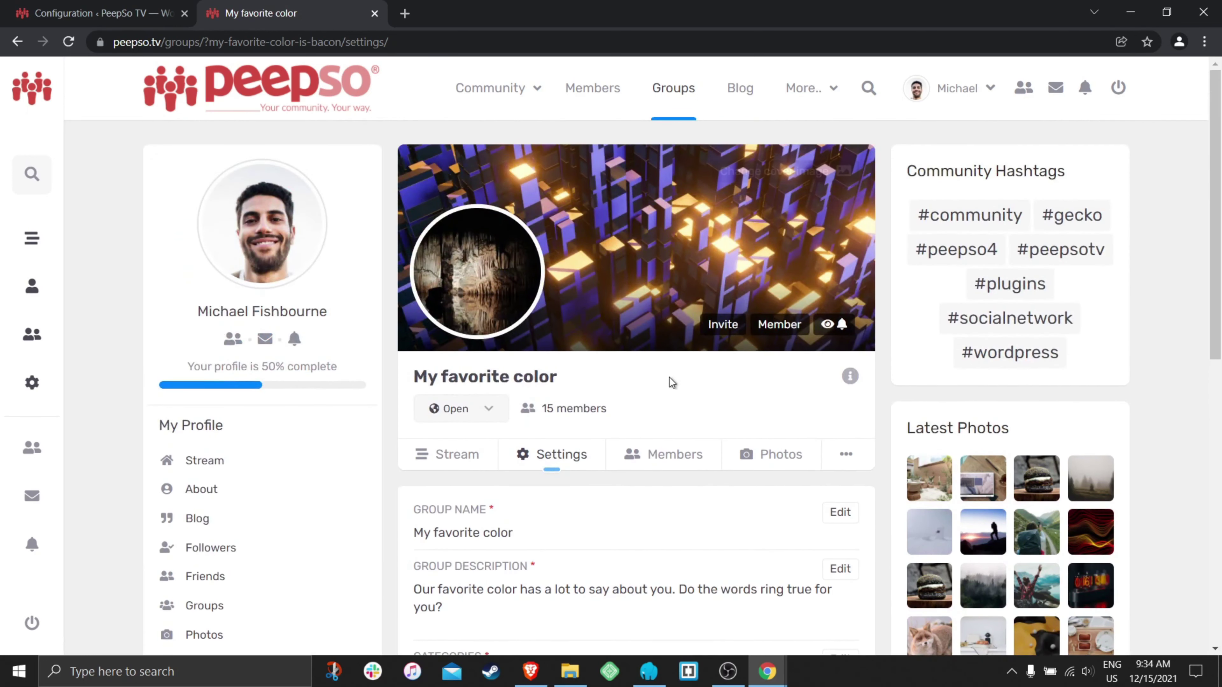
{"action": "left_click", "coordinate": [668, 92]}
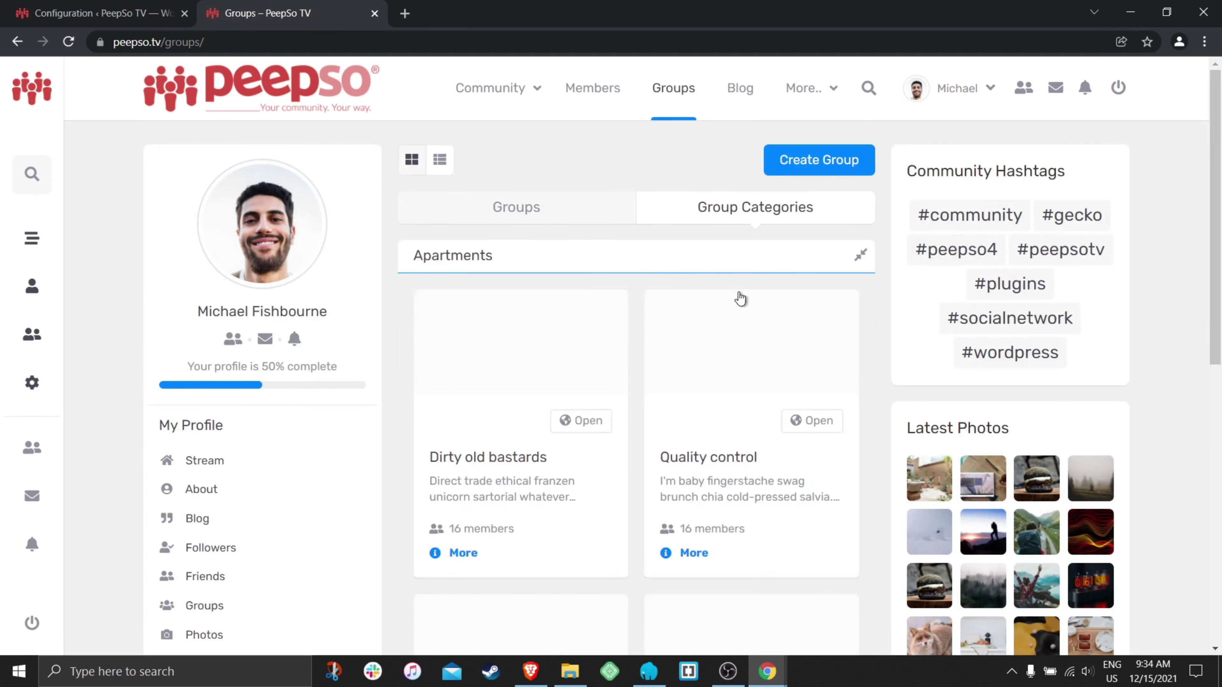
- Expand Entertainment, Nightlife and Misc to find My favorite color, then return to Groups configuration
{"action": "scroll", "coordinate": [717, 348], "scroll_direction": "down", "scroll_amount": 6}
{"action": "scroll", "coordinate": [714, 345], "scroll_direction": "down", "scroll_amount": 3}
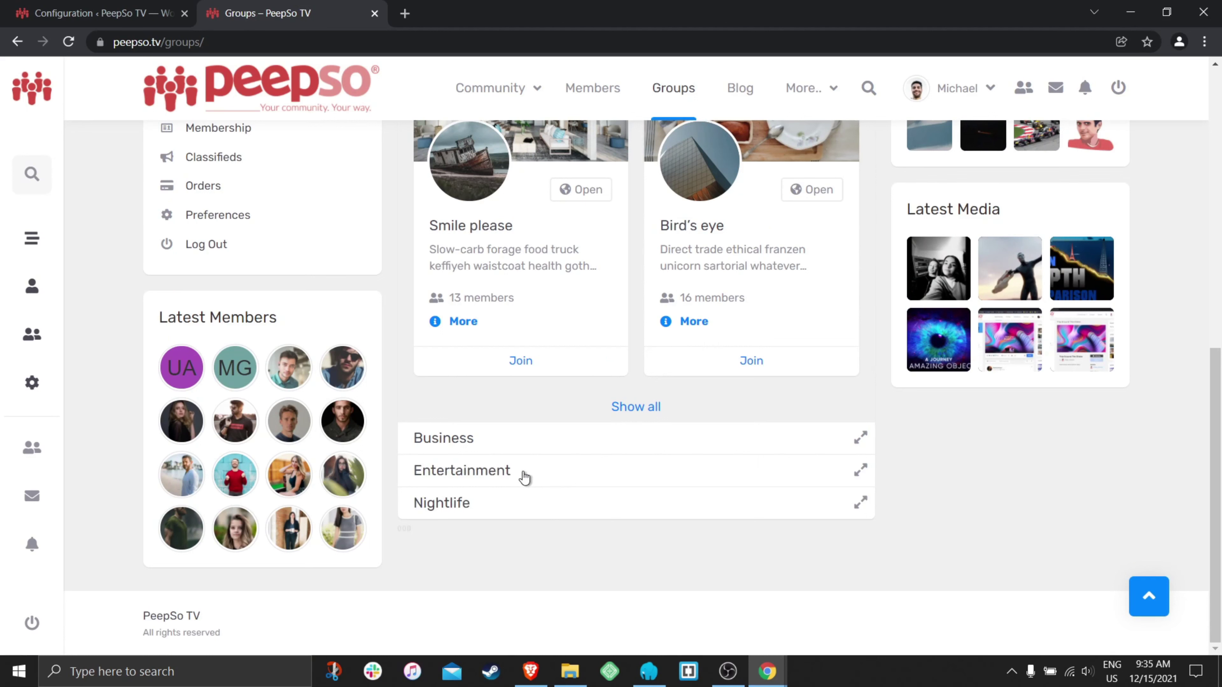
{"action": "left_click", "coordinate": [513, 475]}
{"action": "scroll", "coordinate": [714, 445], "scroll_direction": "down", "scroll_amount": 4}
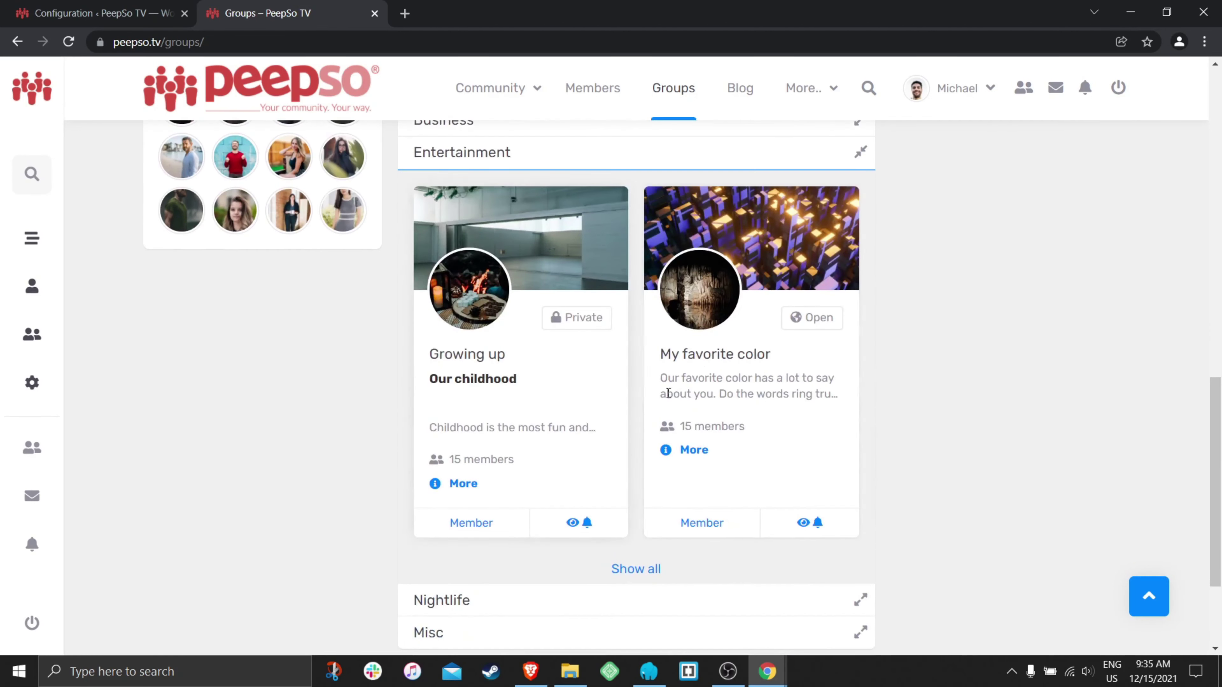
{"action": "scroll", "coordinate": [873, 366], "scroll_direction": "down", "scroll_amount": 3}
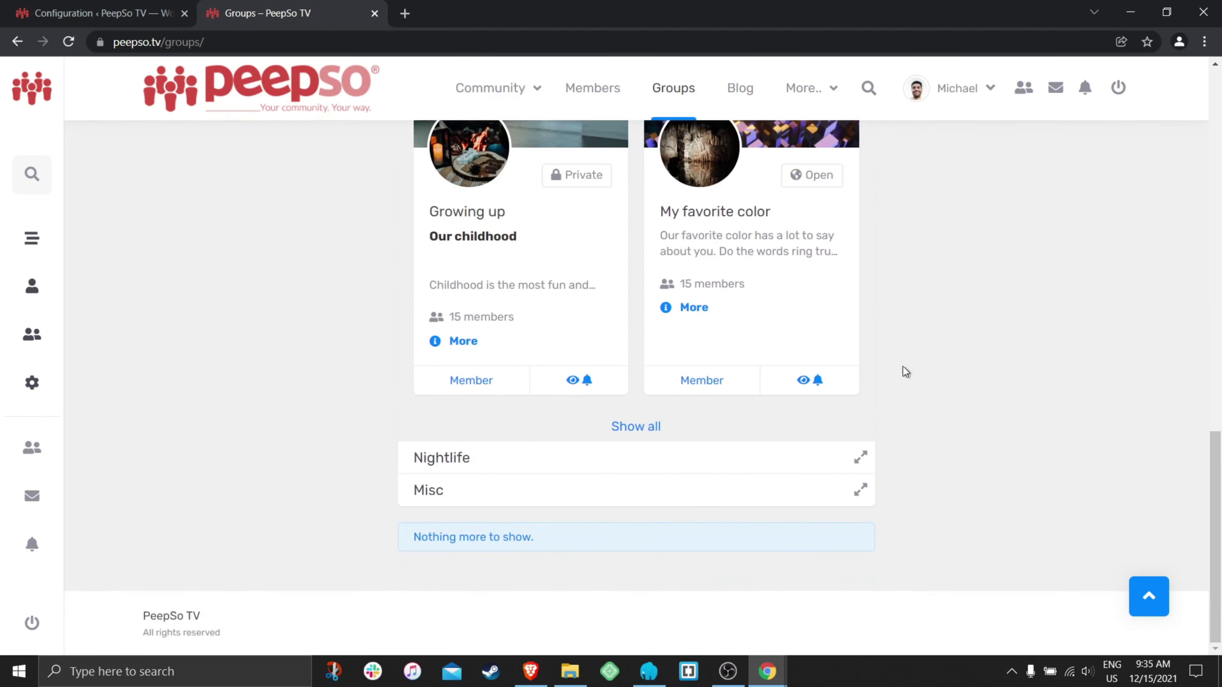
{"action": "left_click", "coordinate": [633, 468]}
{"action": "scroll", "coordinate": [968, 372], "scroll_direction": "down", "scroll_amount": 6}
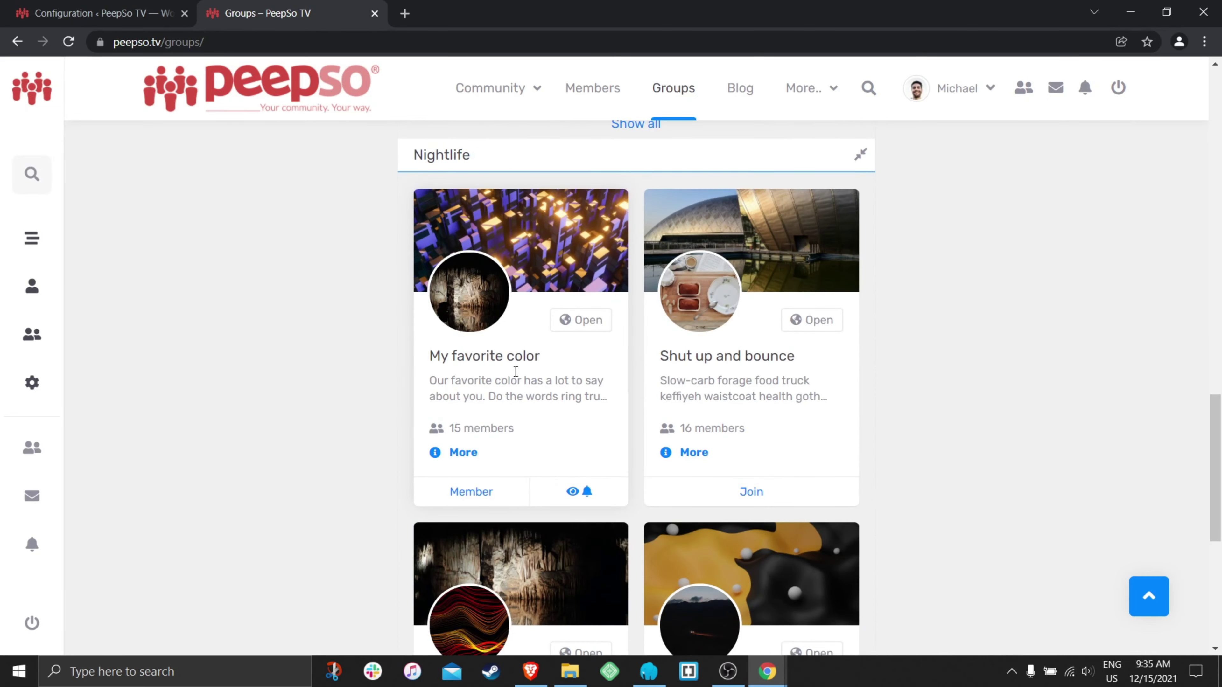
{"action": "scroll", "coordinate": [625, 371], "scroll_direction": "down", "scroll_amount": 7}
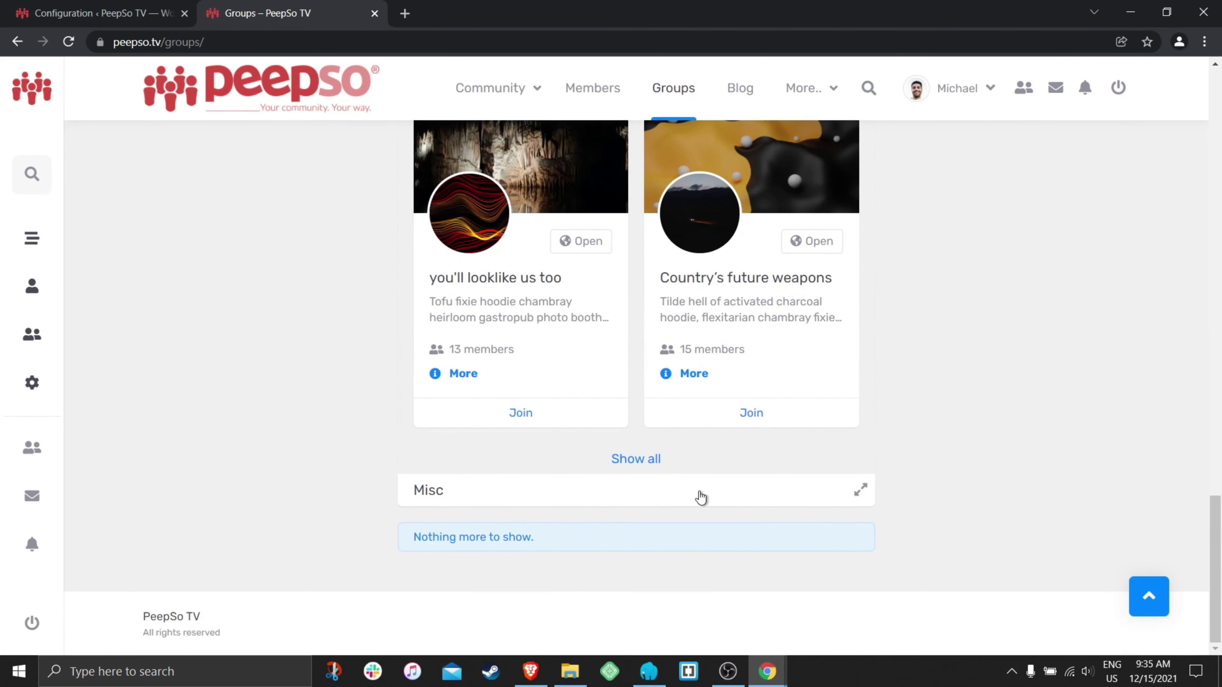
{"action": "left_click", "coordinate": [700, 493]}
{"action": "scroll", "coordinate": [986, 393], "scroll_direction": "down", "scroll_amount": 7}
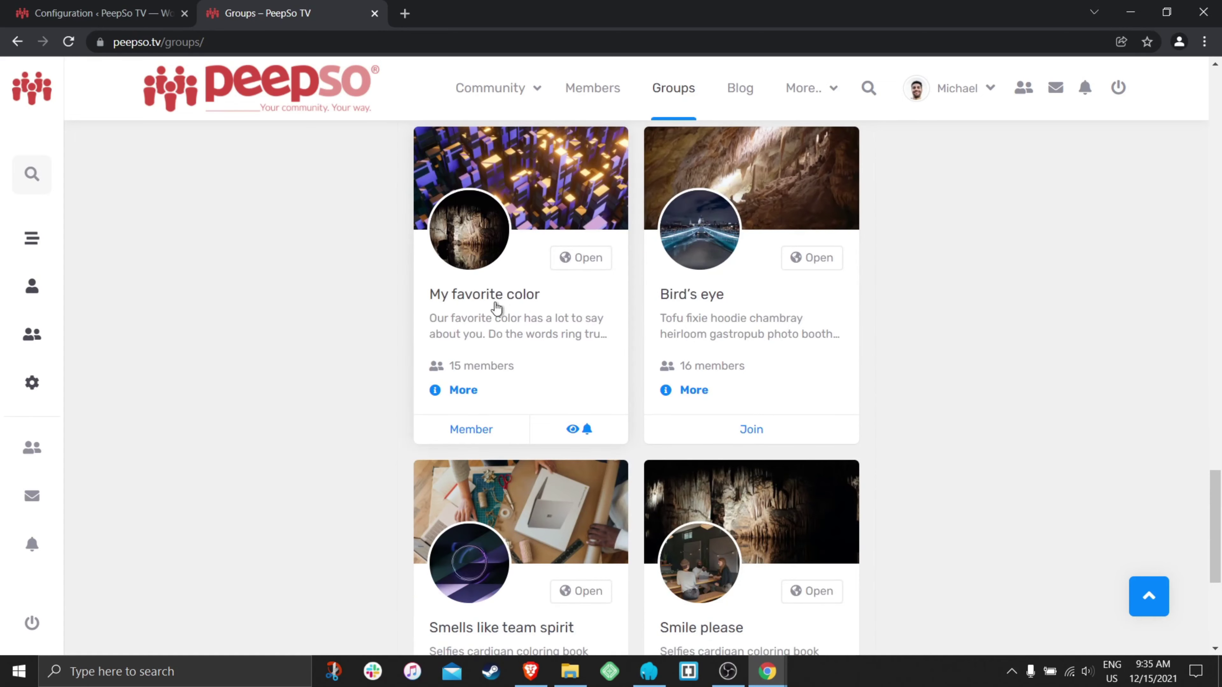
{"action": "scroll", "coordinate": [969, 371], "scroll_direction": "down", "scroll_amount": 5}
{"action": "scroll", "coordinate": [922, 380], "scroll_direction": "up", "scroll_amount": 8}
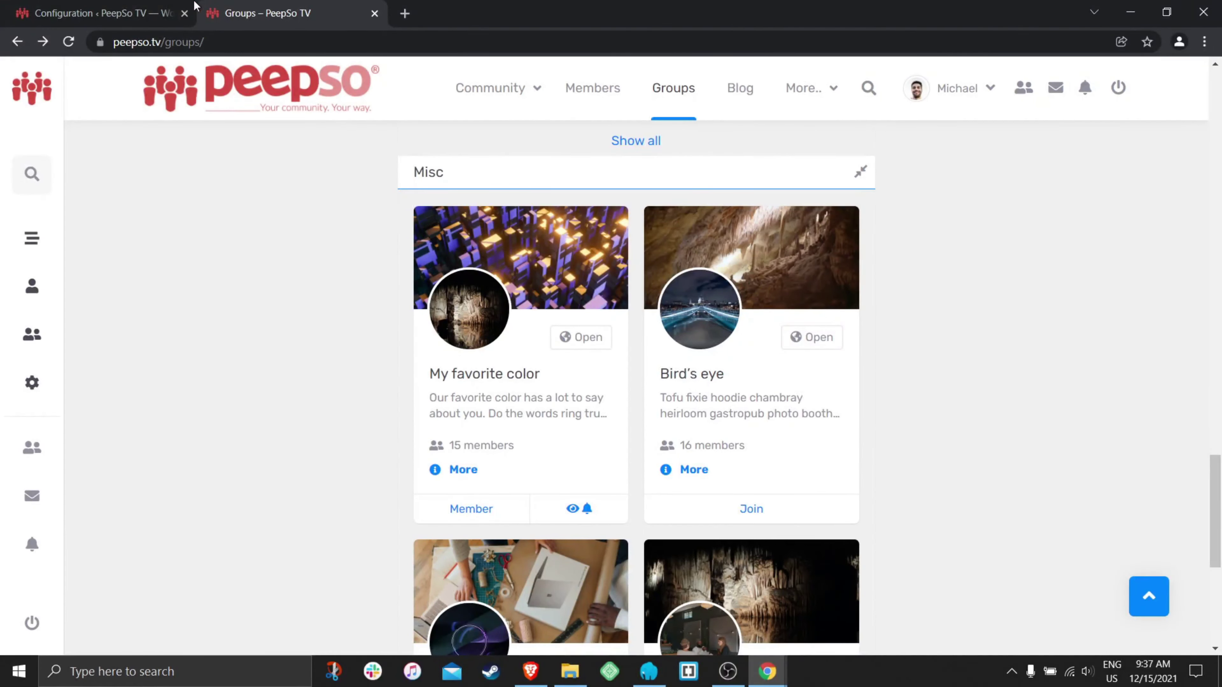
{"action": "left_click", "coordinate": [149, 14]}
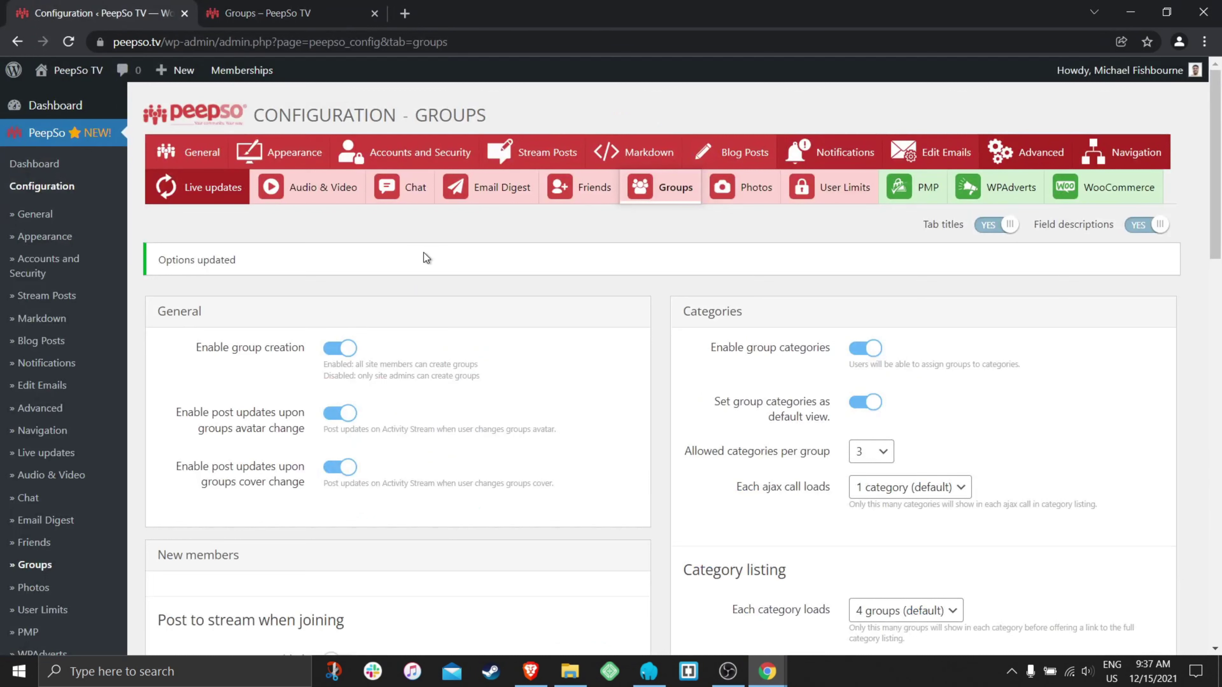
- Show the 'Each ajax call loads' choices under Categories, currently 1 category per call
{"action": "left_click_drag", "start_coordinate": [736, 492], "coordinate": [829, 493]}
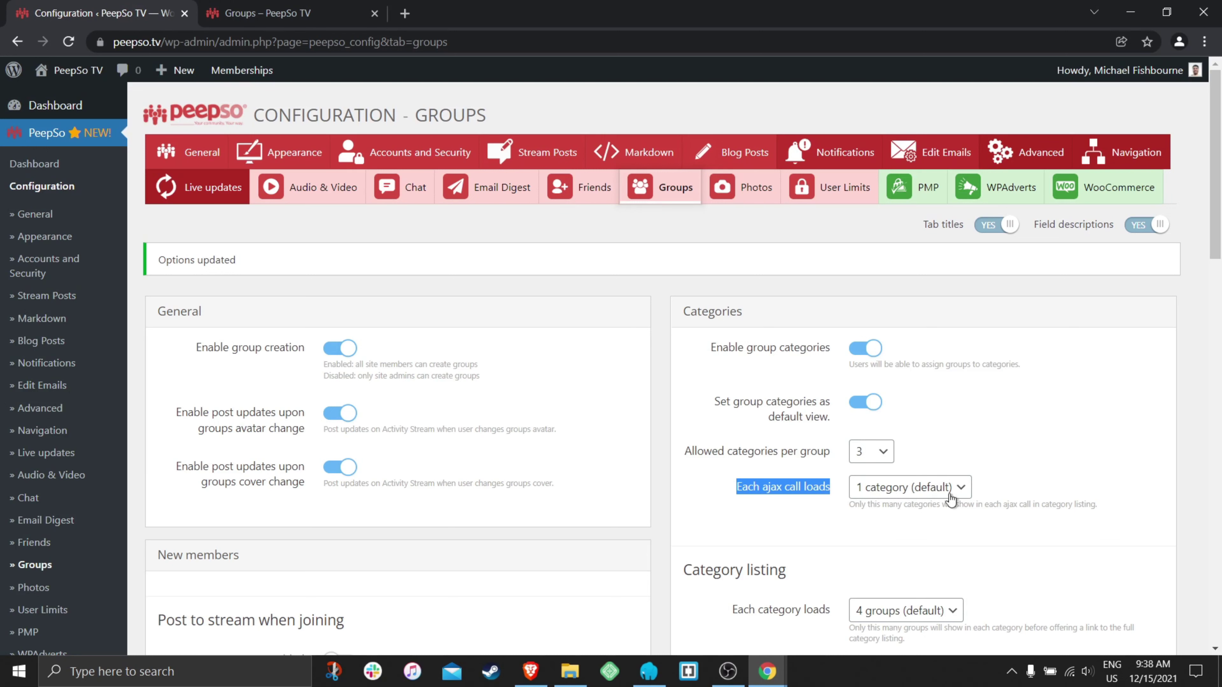
{"action": "scroll", "coordinate": [1025, 477], "scroll_direction": "down", "scroll_amount": 2}
{"action": "scroll", "coordinate": [1025, 477], "scroll_direction": "down", "scroll_amount": 3}
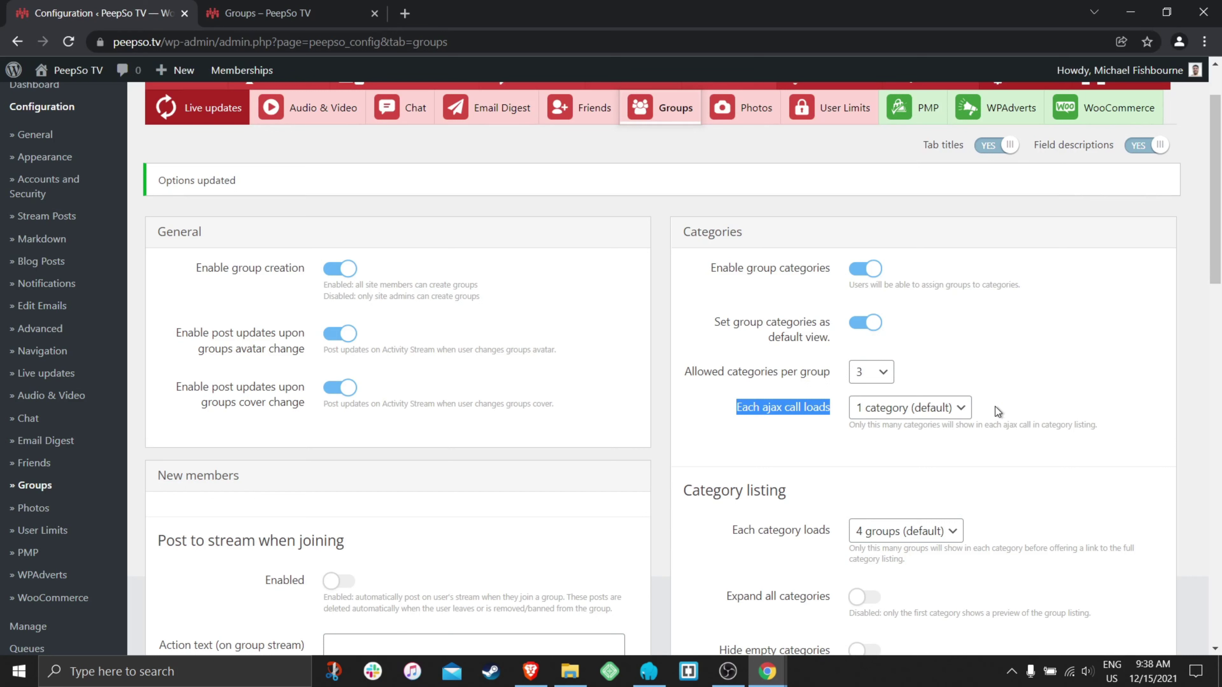
{"action": "left_click", "coordinate": [960, 408]}
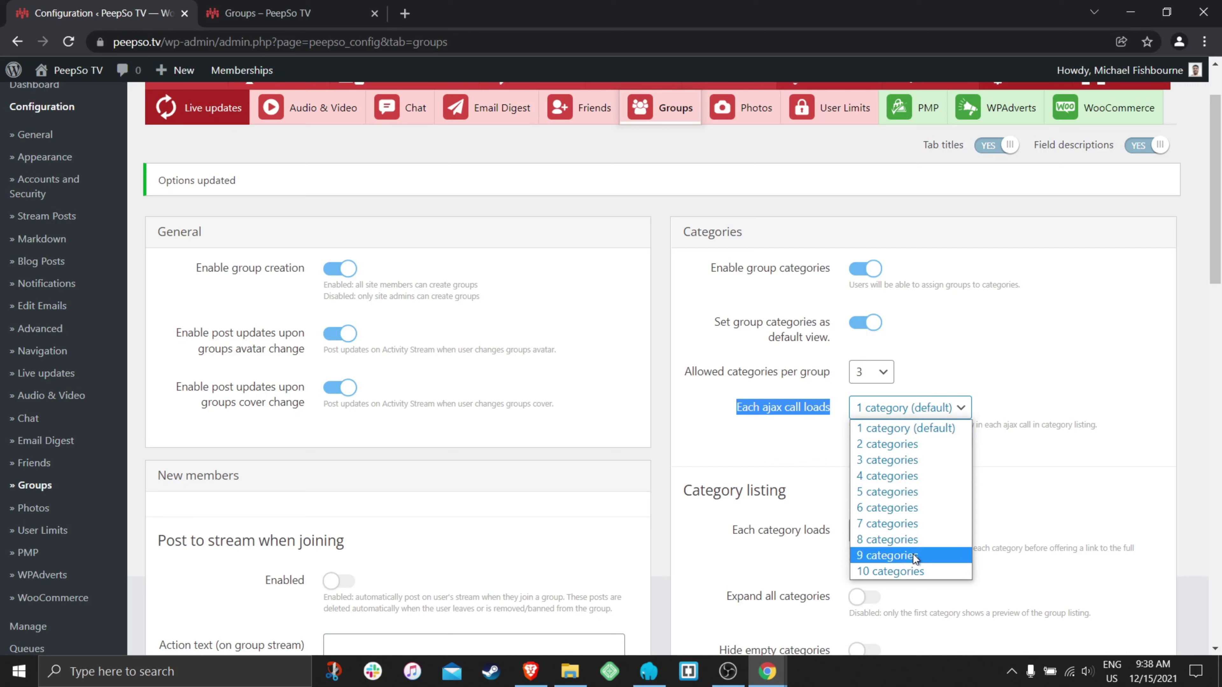
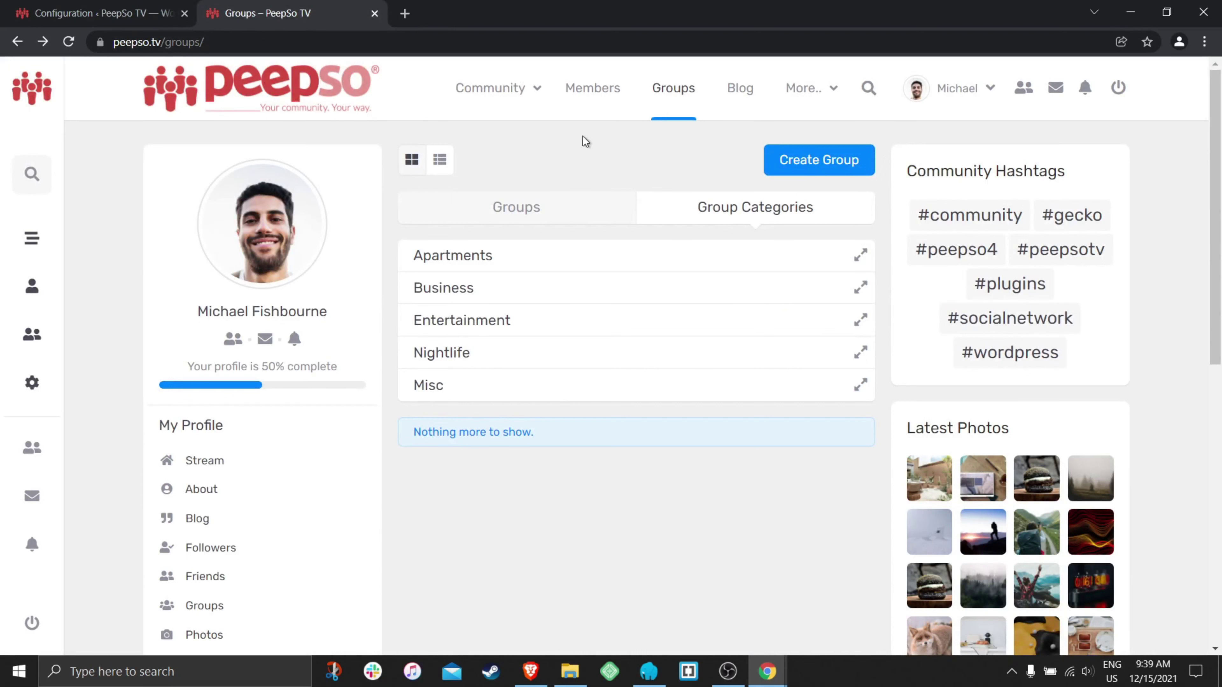
- Reload the front-end Groups page to review the category listing, then return to Groups configuration
{"action": "left_click", "coordinate": [676, 91]}
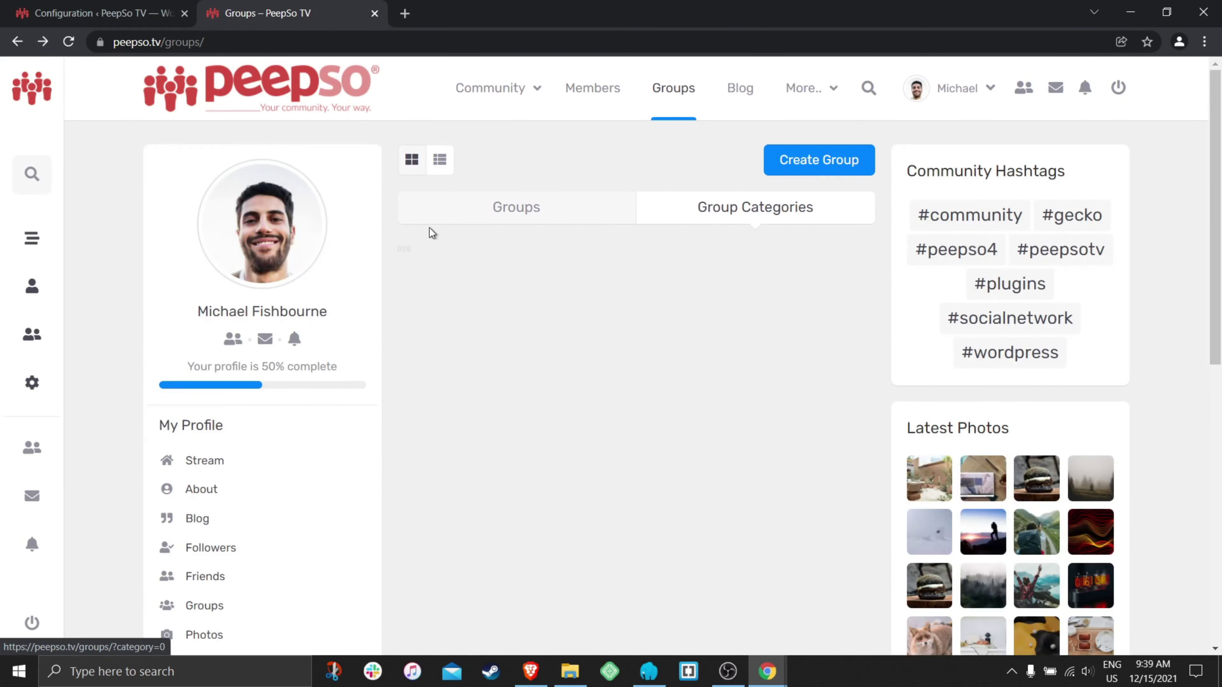
{"action": "scroll", "coordinate": [394, 398], "scroll_direction": "down", "scroll_amount": 7}
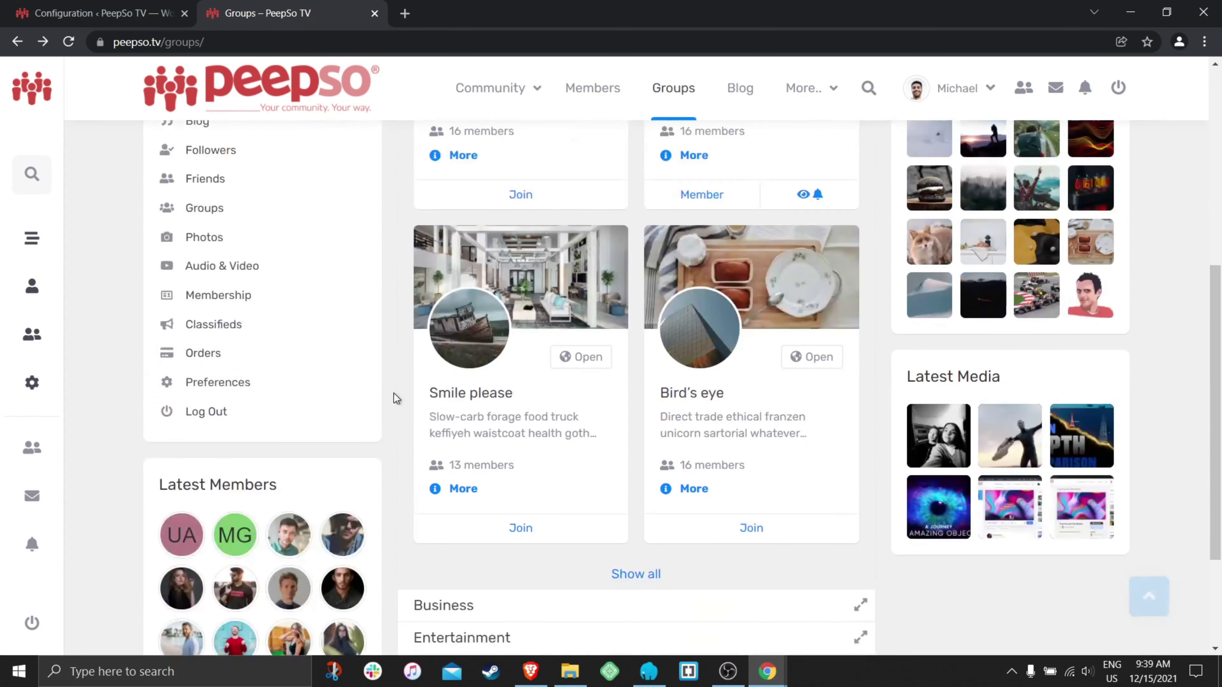
{"action": "scroll", "coordinate": [394, 399], "scroll_direction": "down", "scroll_amount": 3}
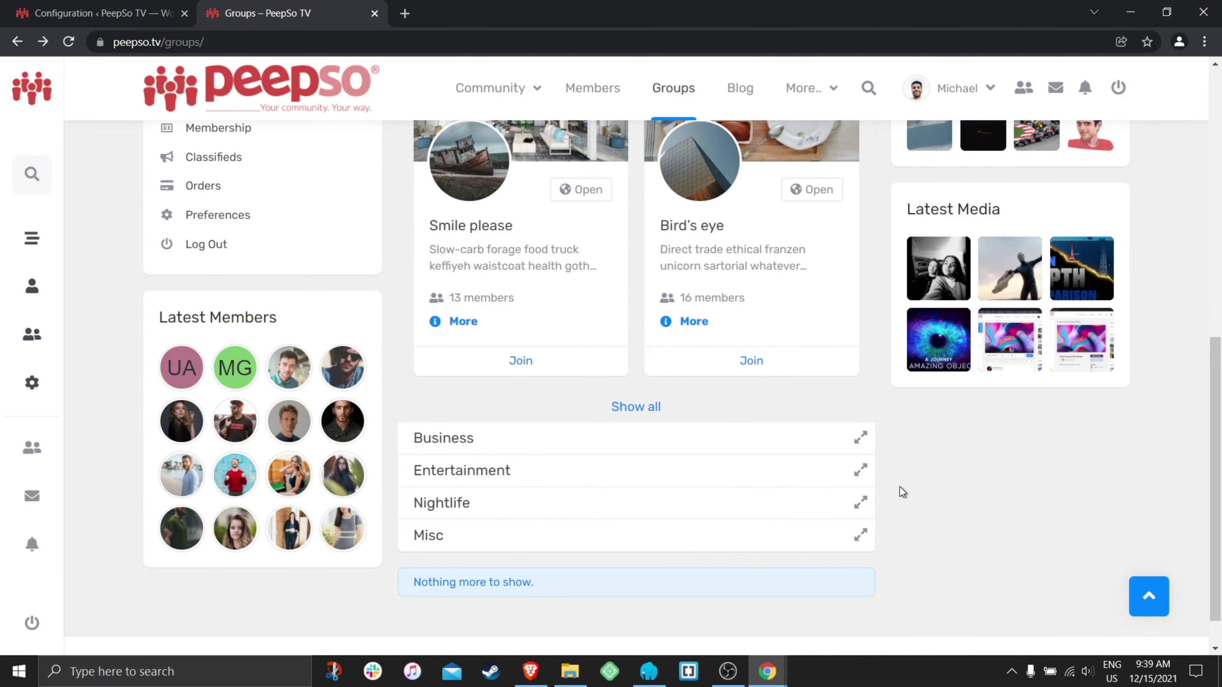
{"action": "scroll", "coordinate": [899, 488], "scroll_direction": "up", "scroll_amount": 10}
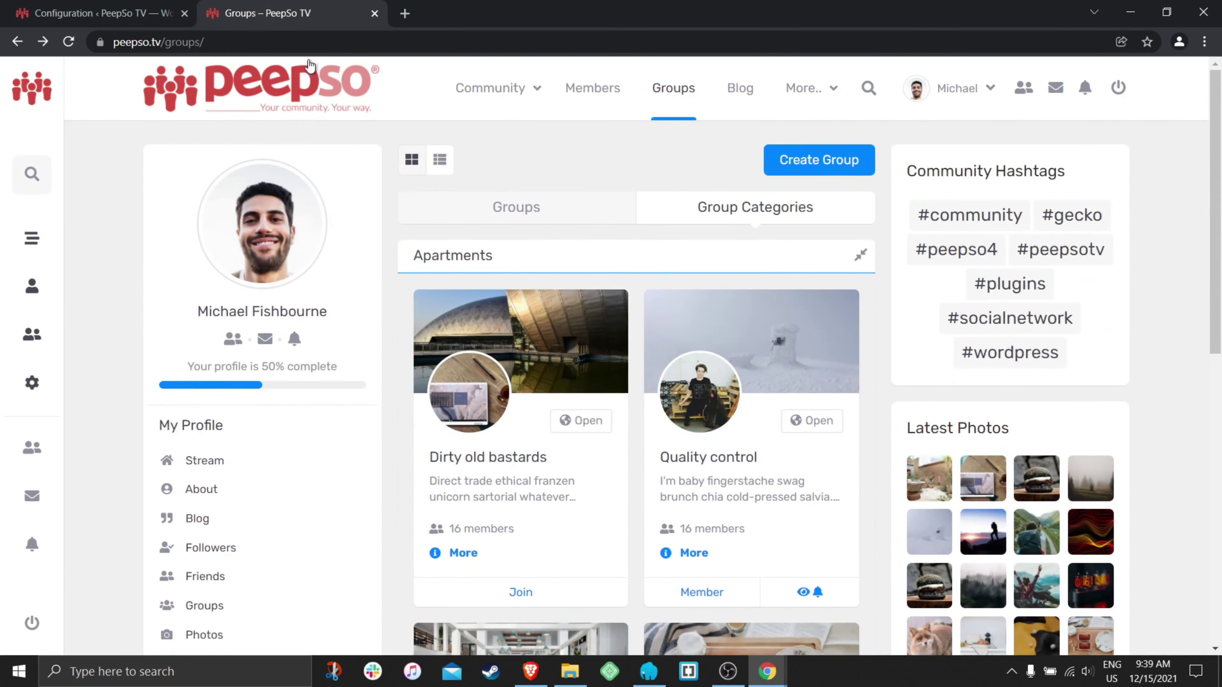
{"action": "left_click", "coordinate": [96, 13]}
{"action": "scroll", "coordinate": [833, 386], "scroll_direction": "down", "scroll_amount": 3}
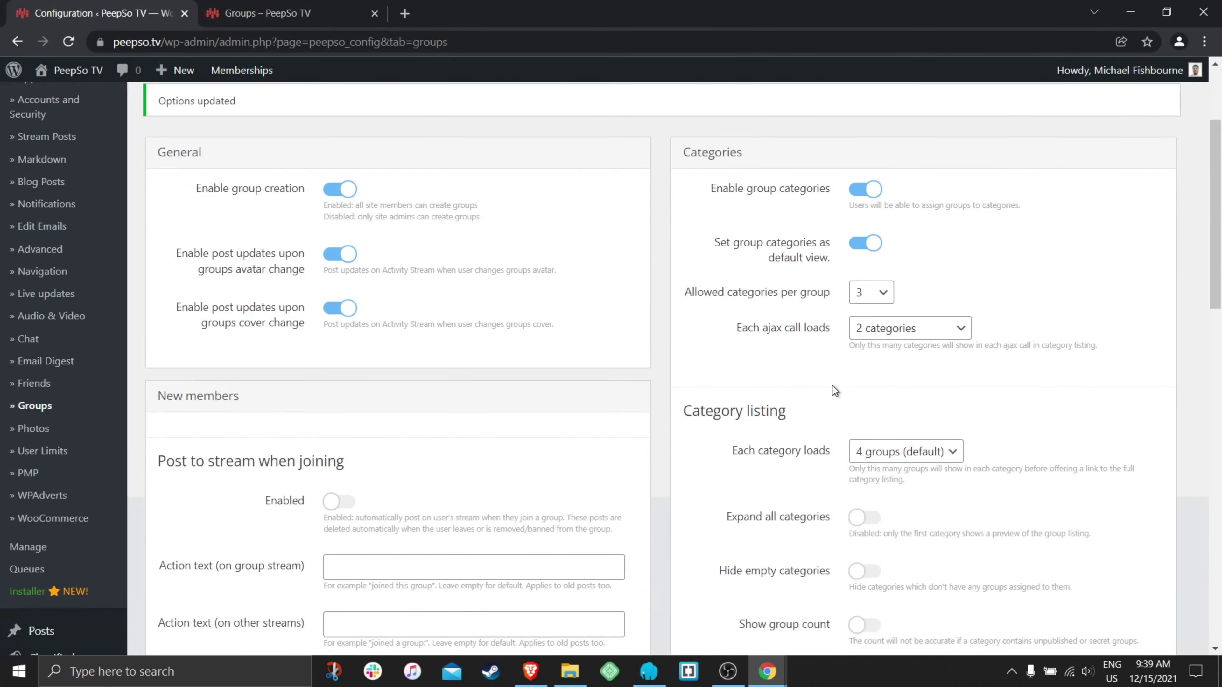
- Keep 'Each ajax call loads' at 1 category per call
{"action": "left_click", "coordinate": [920, 329]}
{"action": "left_click", "coordinate": [873, 345]}
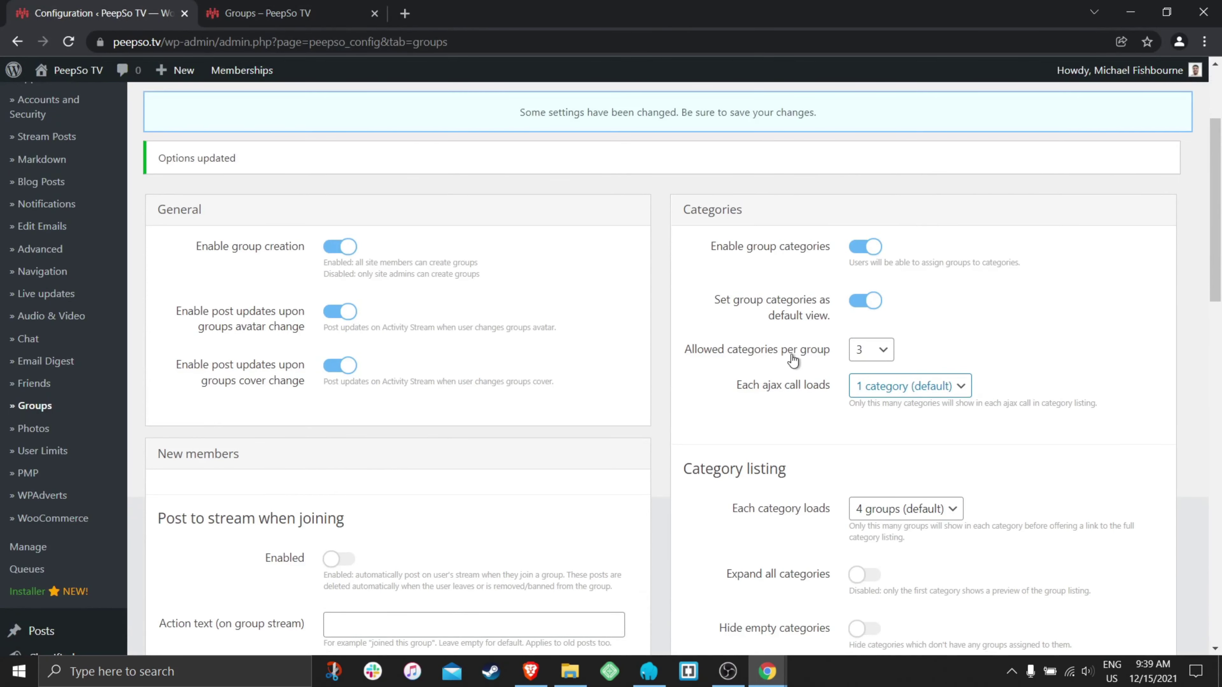
{"action": "left_click", "coordinate": [902, 390]}
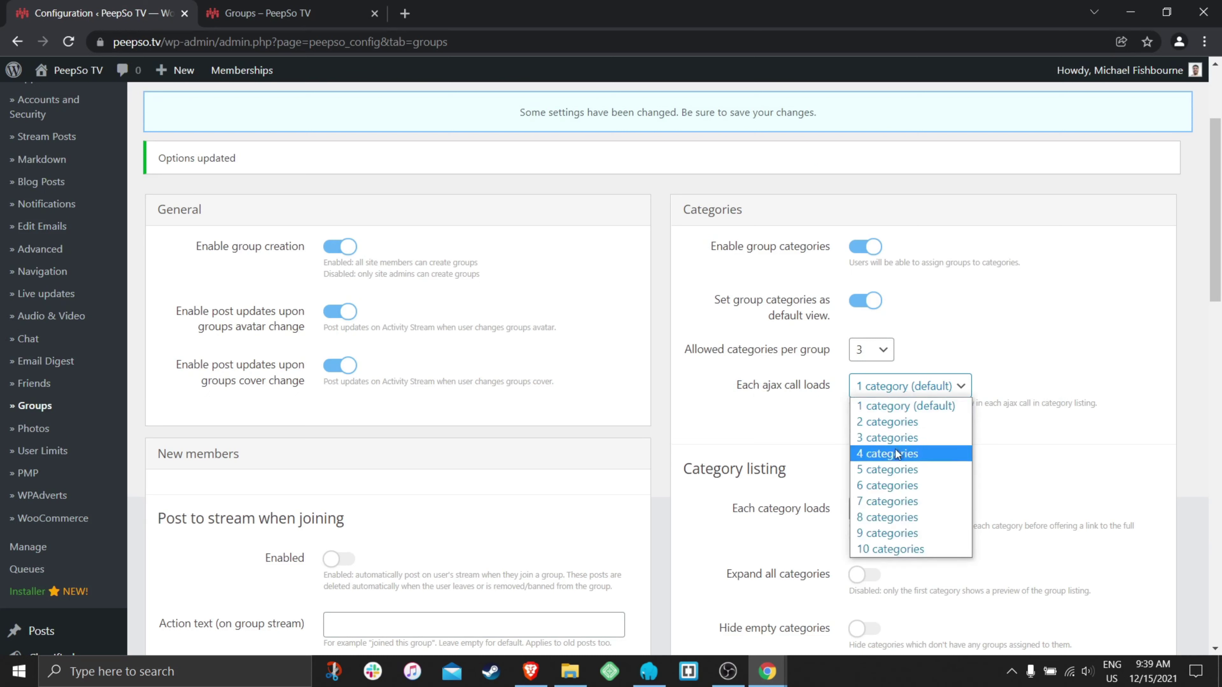
{"action": "left_click", "coordinate": [761, 407]}
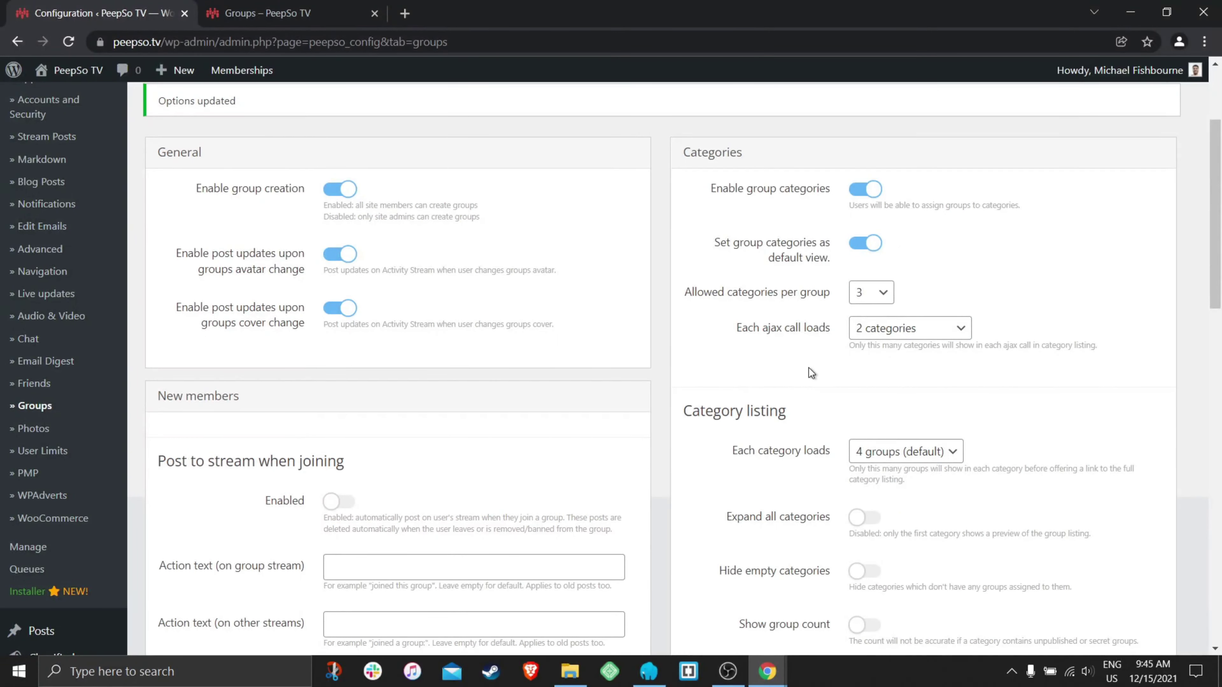
{"action": "scroll", "coordinate": [809, 373], "scroll_direction": "down", "scroll_amount": 3}
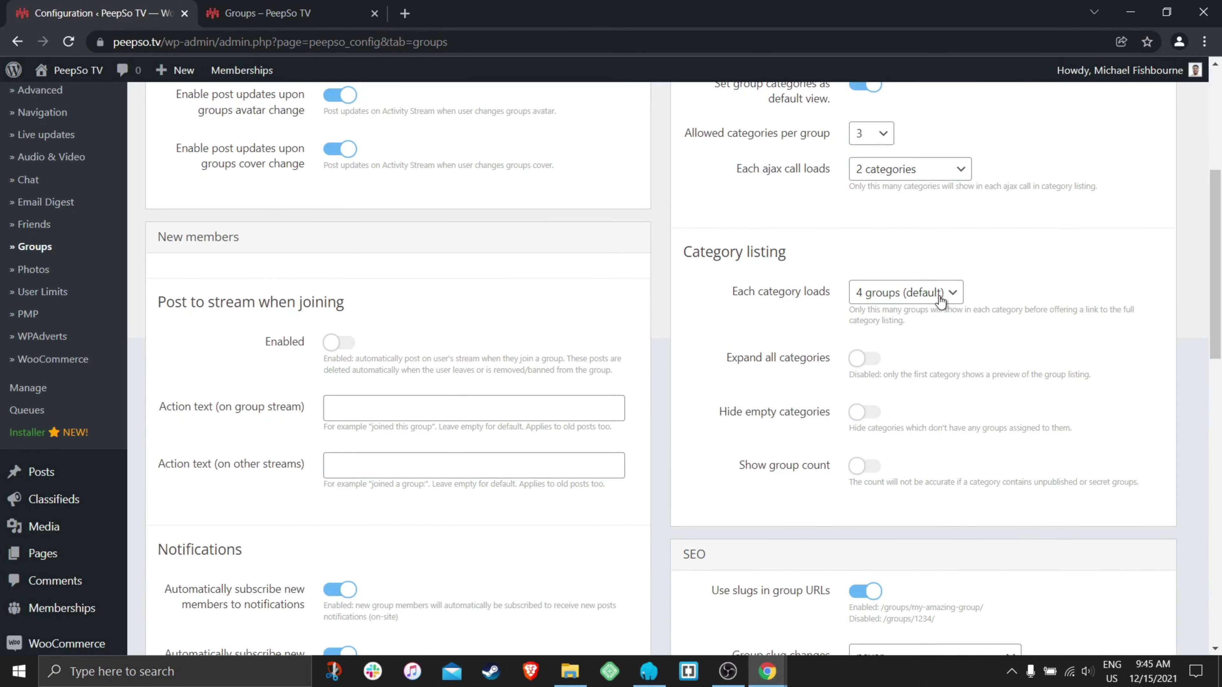
- Set each category to load 2 groups and turn on 'Expand all categories'
{"action": "left_click", "coordinate": [951, 297]}
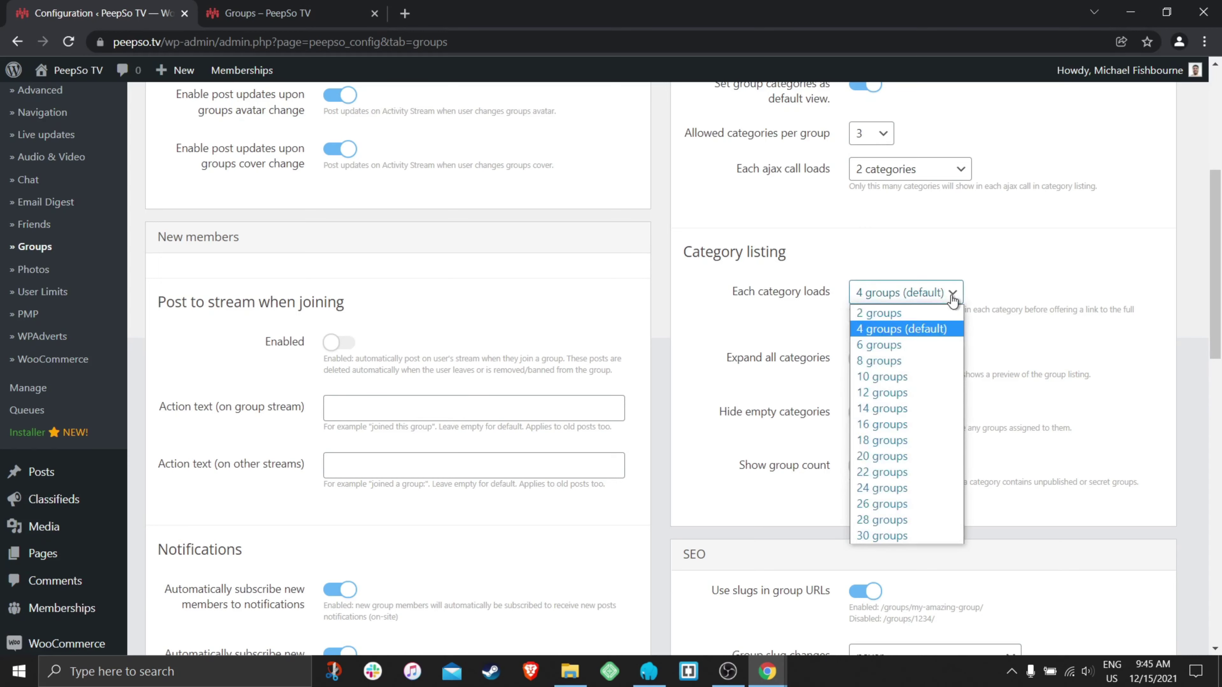
{"action": "left_click", "coordinate": [891, 314]}
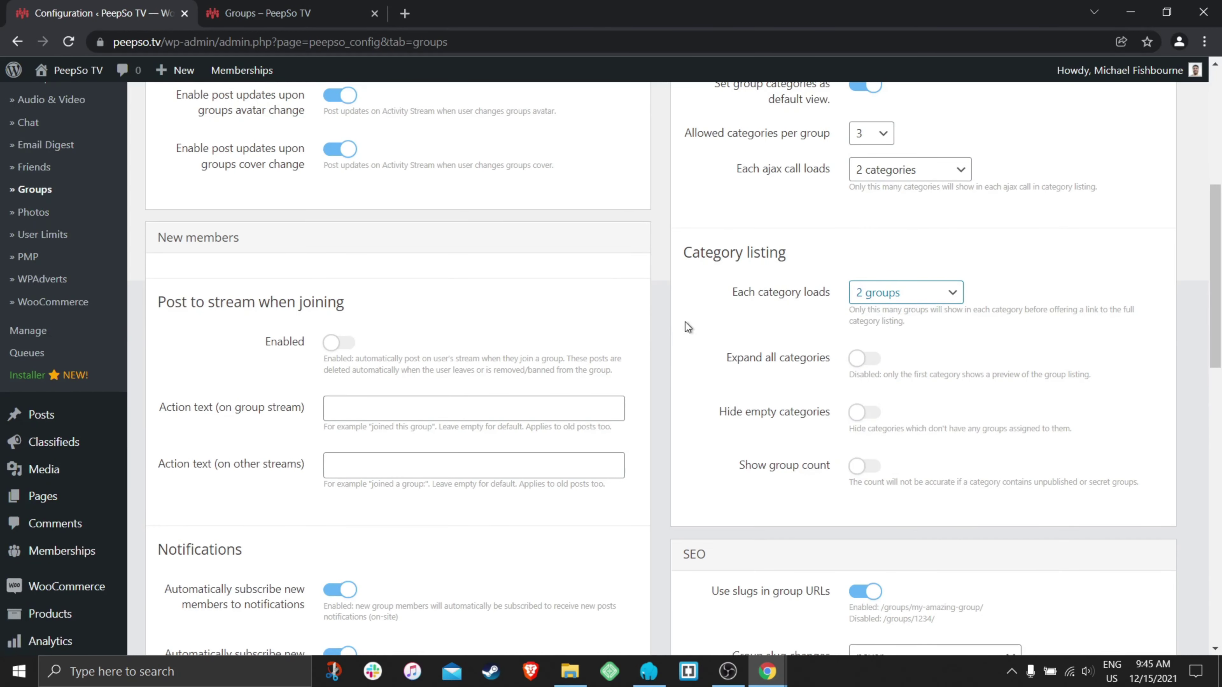
{"action": "scroll", "coordinate": [685, 322], "scroll_direction": "down", "scroll_amount": 8}
{"action": "scroll", "coordinate": [683, 325], "scroll_direction": "up", "scroll_amount": 6}
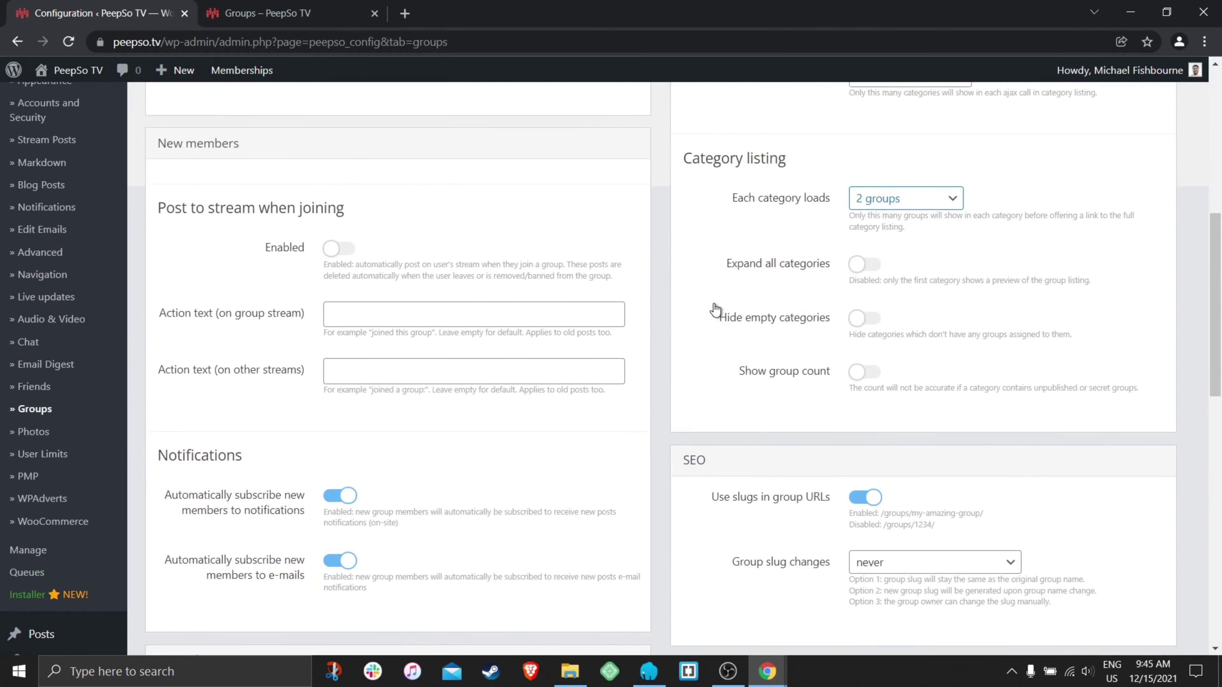
{"action": "left_click", "coordinate": [868, 282]}
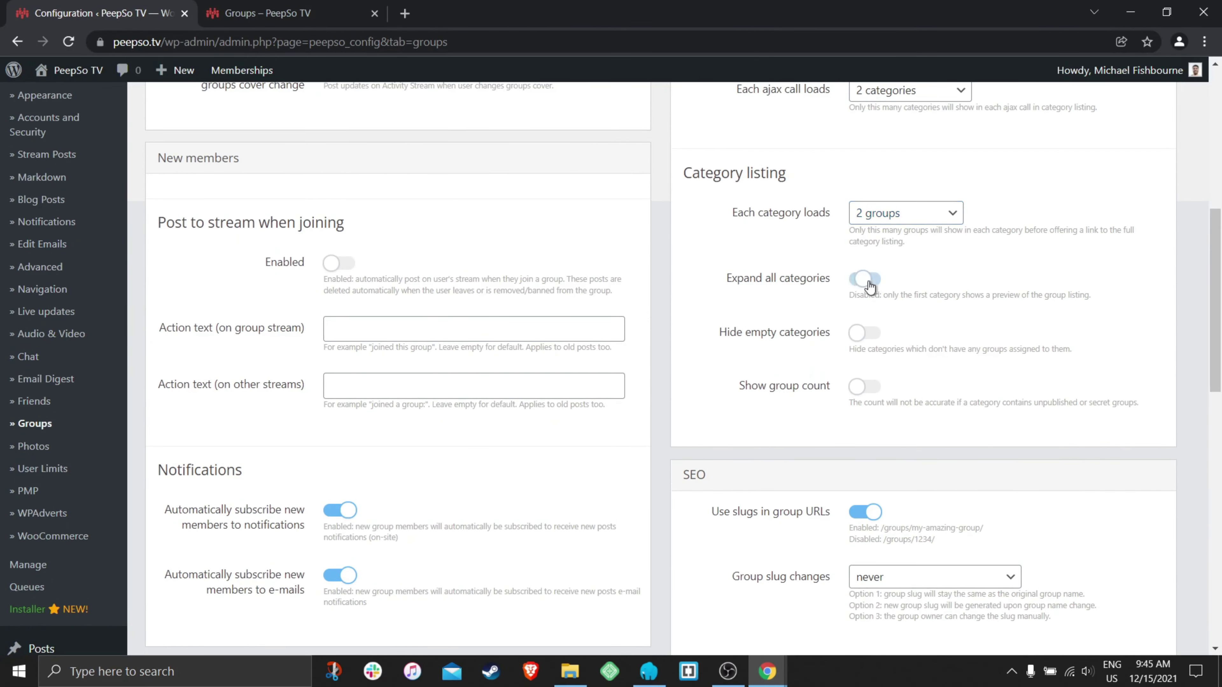
{"action": "left_click", "coordinate": [267, 13]}
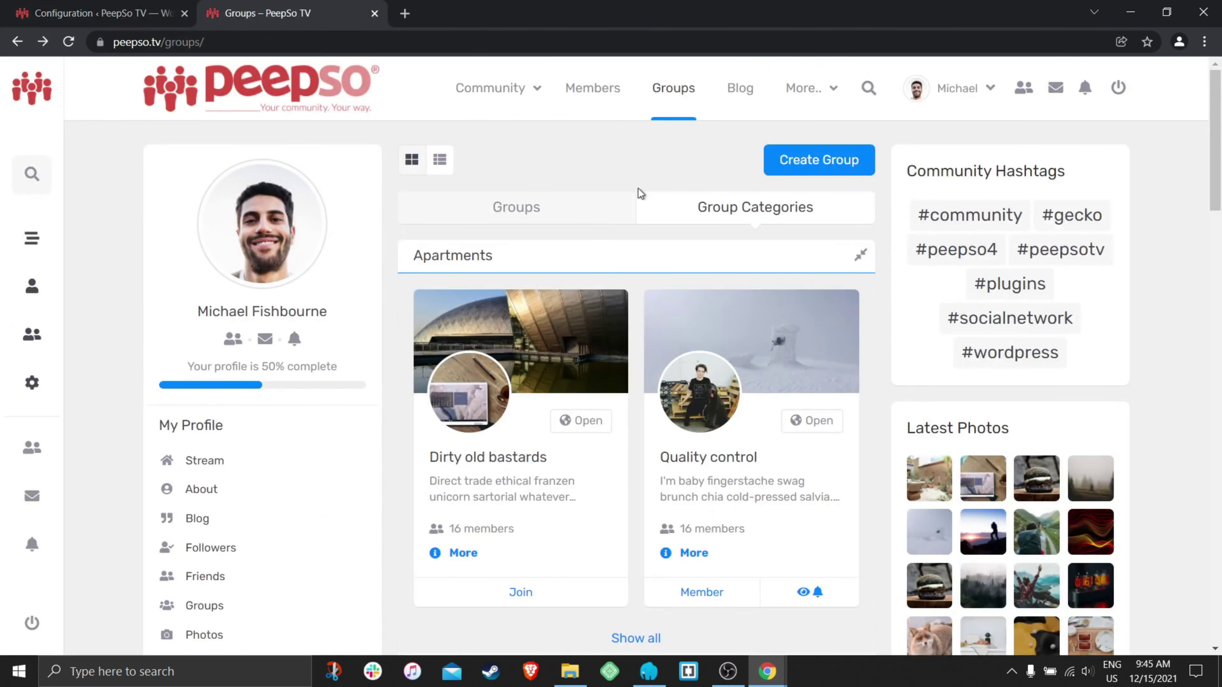
- Compare the plain all-groups list with the Group Categories view, then go back to Groups configuration
{"action": "scroll", "coordinate": [597, 289], "scroll_direction": "down", "scroll_amount": 3}
{"action": "scroll", "coordinate": [646, 310], "scroll_direction": "down", "scroll_amount": 5}
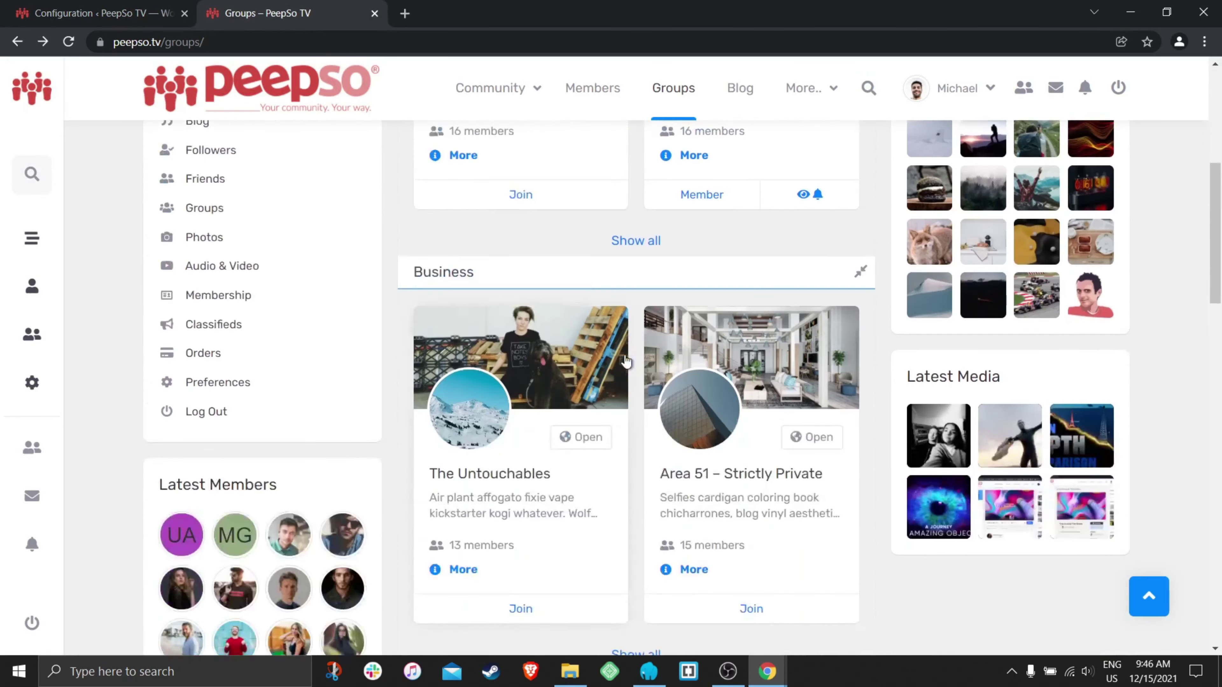
{"action": "scroll", "coordinate": [621, 337], "scroll_direction": "up", "scroll_amount": 5}
{"action": "scroll", "coordinate": [621, 345], "scroll_direction": "up", "scroll_amount": 3}
{"action": "left_click", "coordinate": [504, 213]}
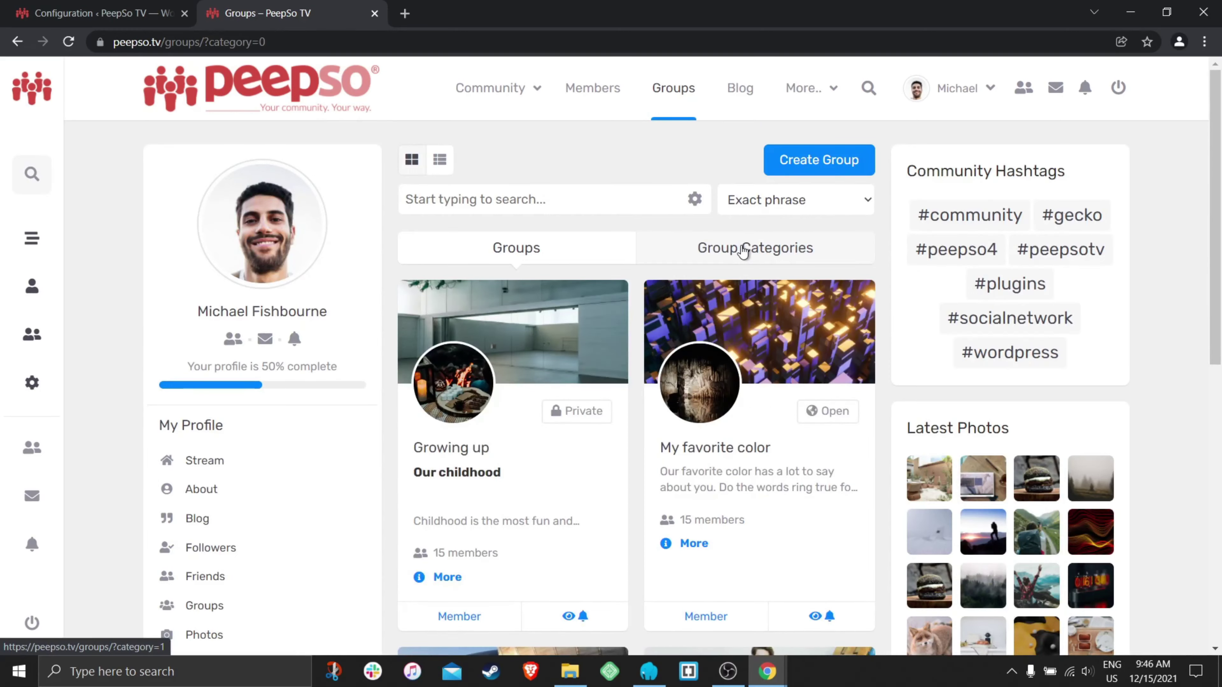
{"action": "left_click", "coordinate": [816, 249]}
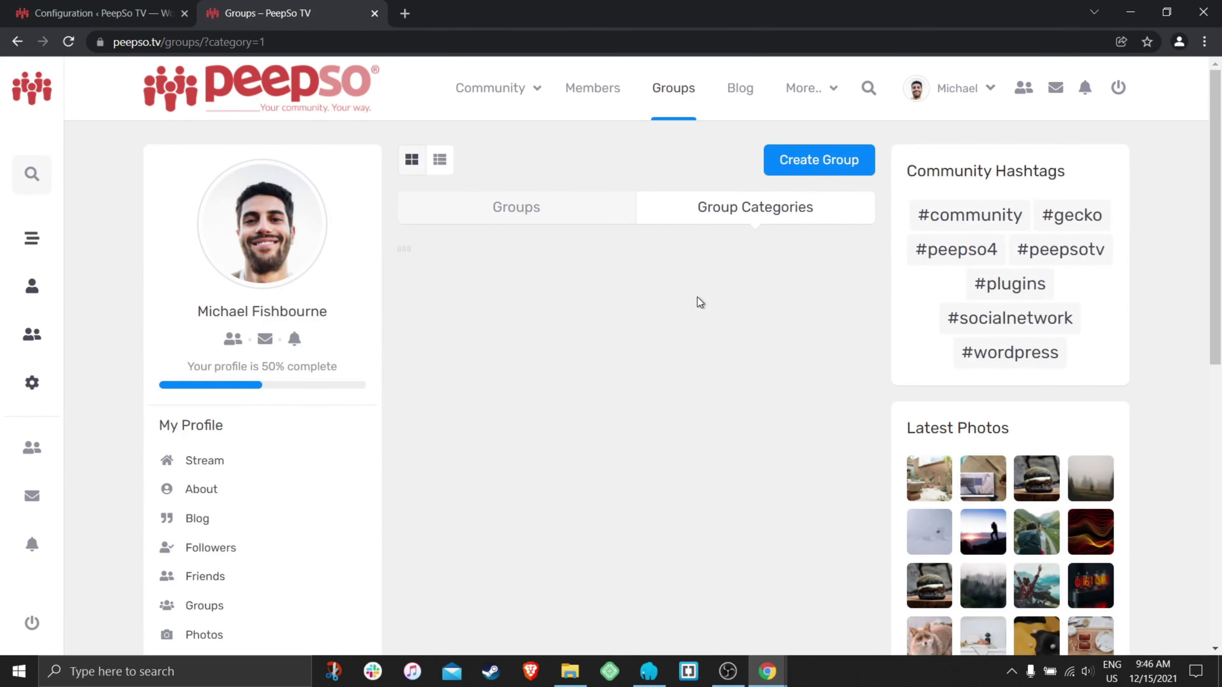
{"action": "scroll", "coordinate": [712, 318], "scroll_direction": "down", "scroll_amount": 10}
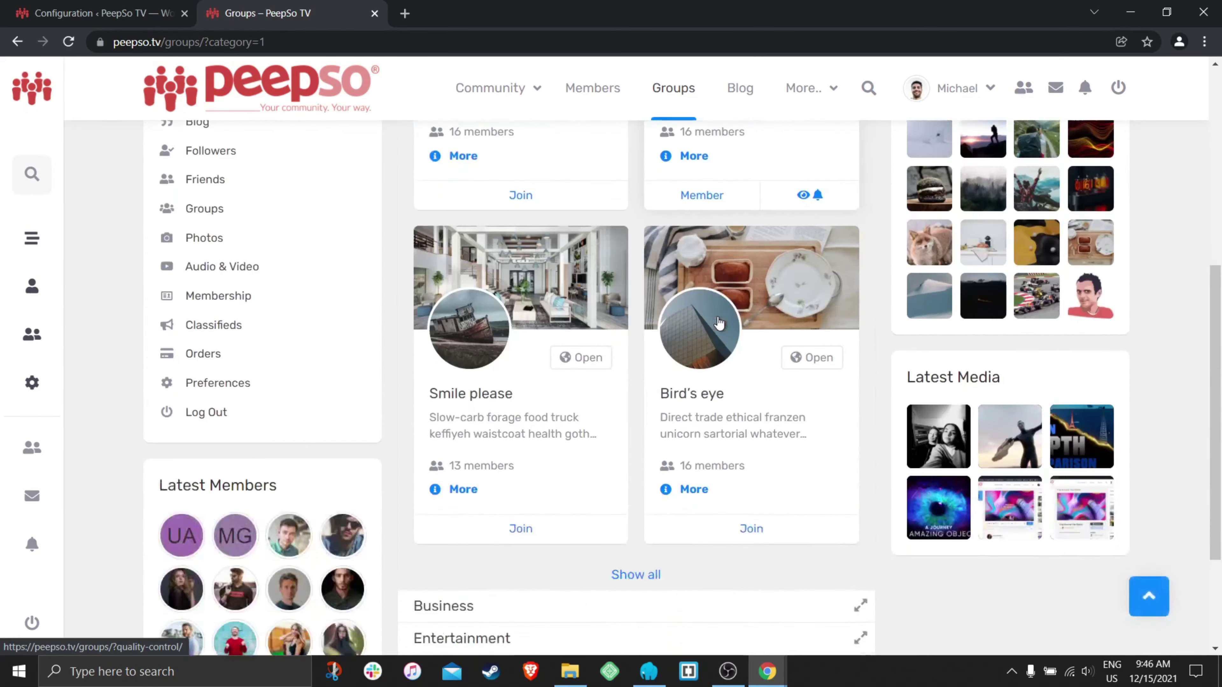
{"action": "scroll", "coordinate": [719, 324], "scroll_direction": "up", "scroll_amount": 10}
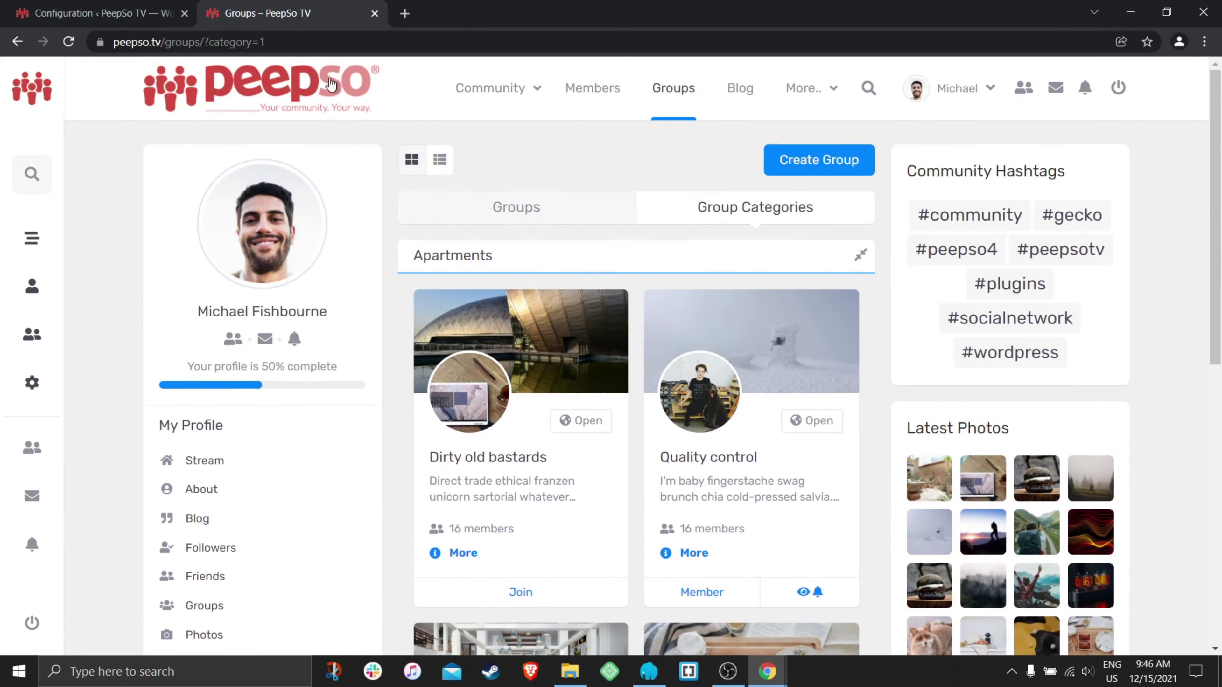
{"action": "left_click", "coordinate": [101, 13]}
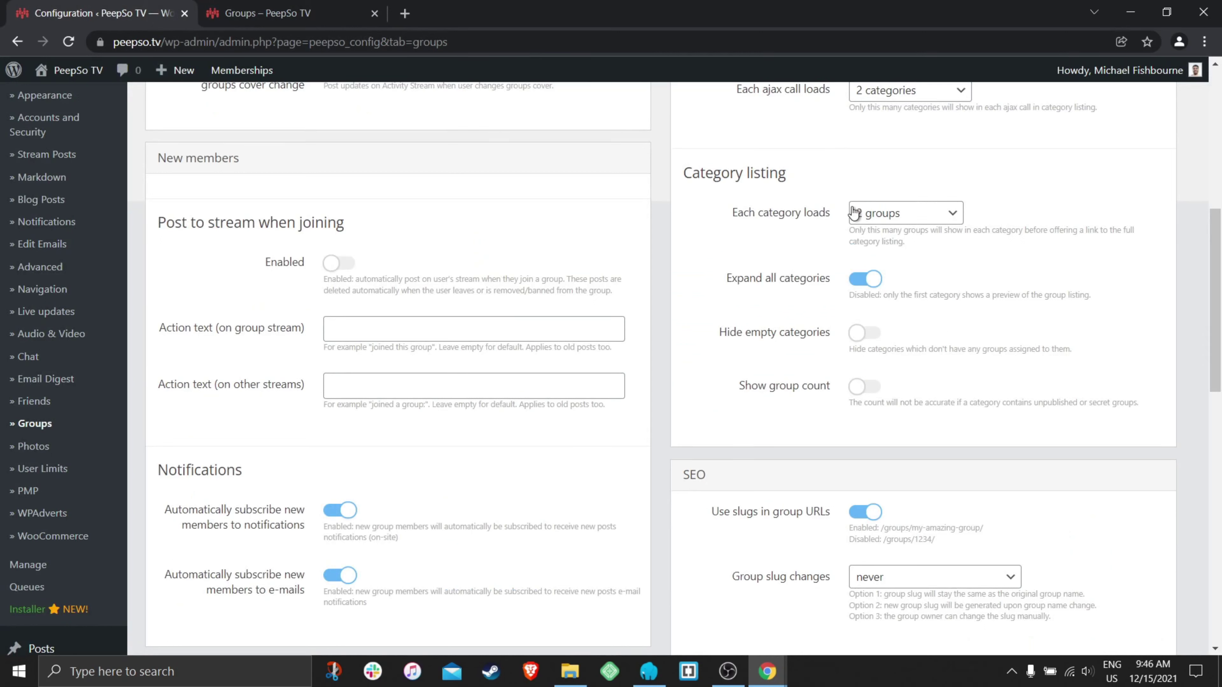
- Save the Groups settings and reload the front-end groups page
{"action": "scroll", "coordinate": [654, 301], "scroll_direction": "down", "scroll_amount": 10}
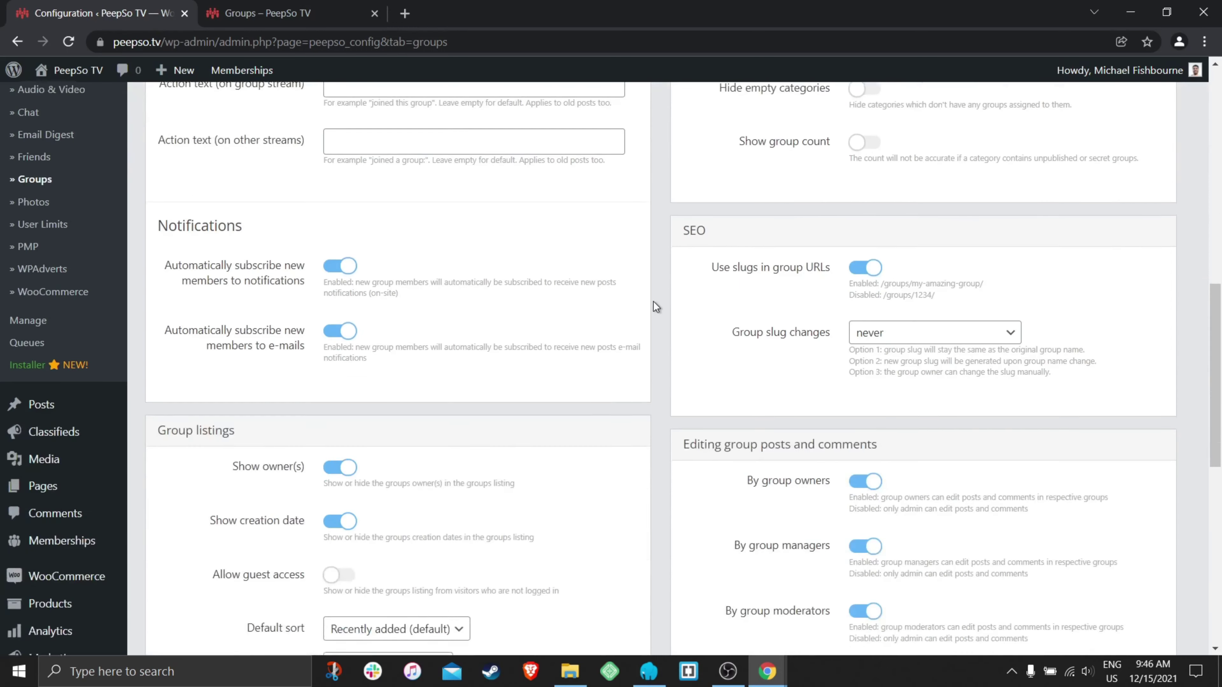
{"action": "left_click", "coordinate": [597, 544]}
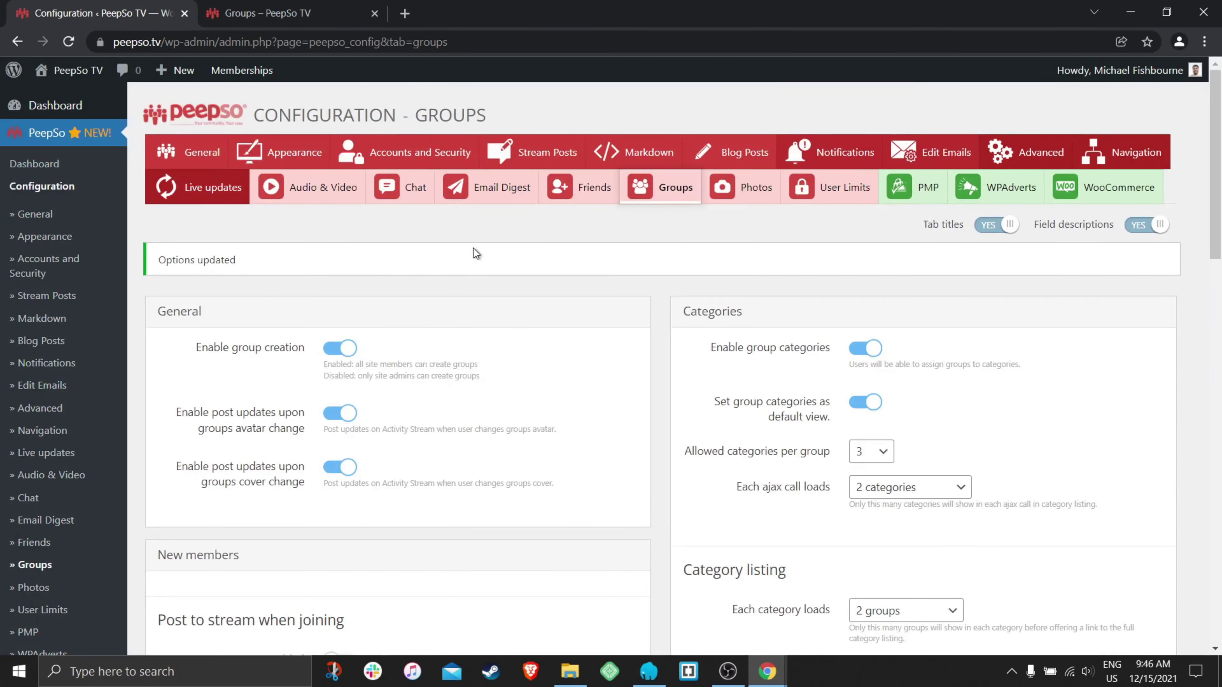
{"action": "left_click", "coordinate": [263, 14]}
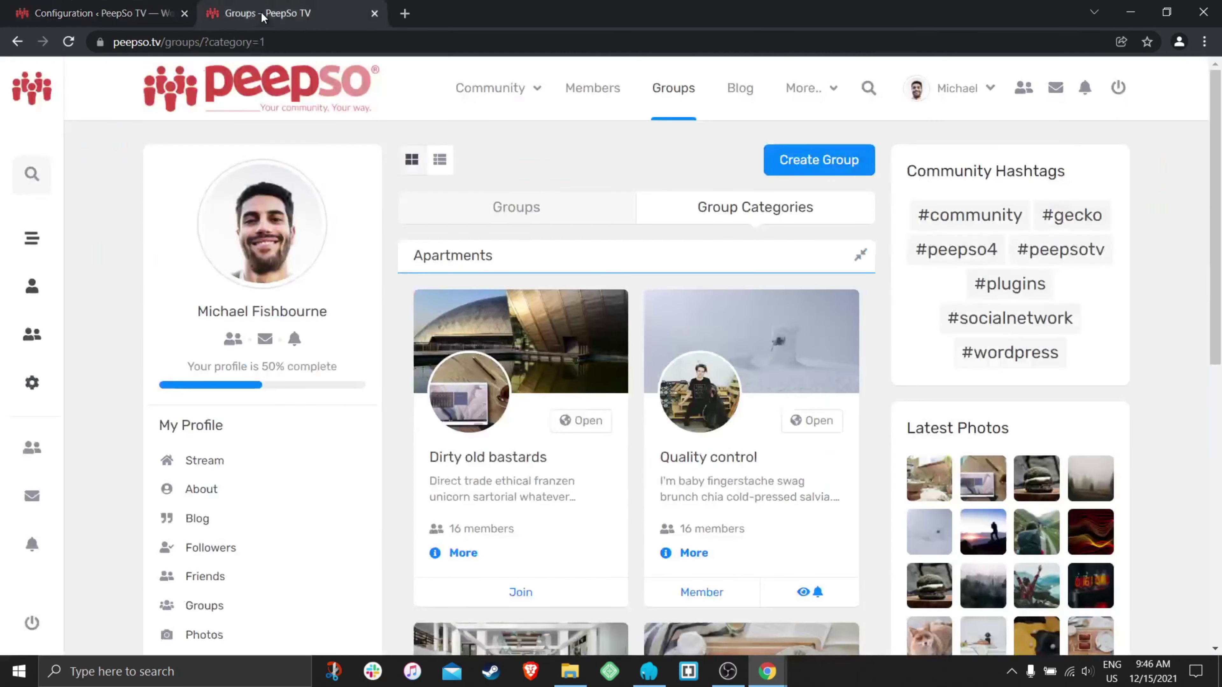
{"action": "left_click", "coordinate": [69, 42]}
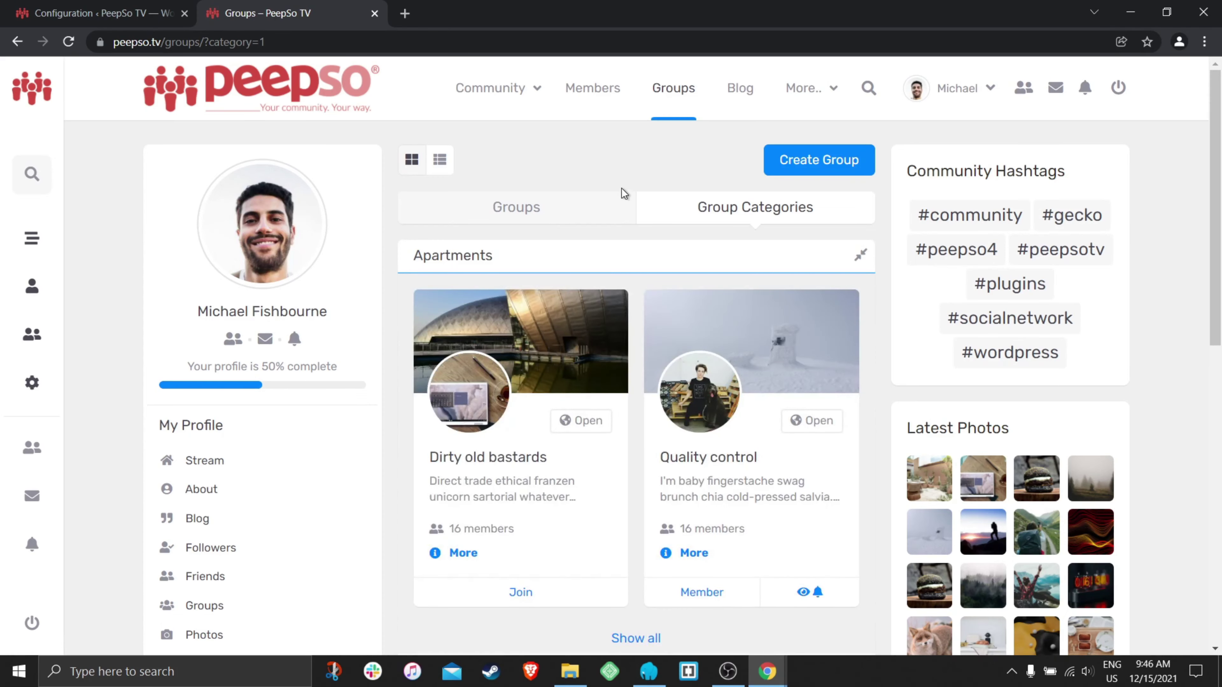
- Check that every category appears expanded with 2 groups, then return to Groups configuration
{"action": "scroll", "coordinate": [621, 188], "scroll_direction": "down", "scroll_amount": 3}
{"action": "scroll", "coordinate": [645, 287], "scroll_direction": "up", "scroll_amount": 1}
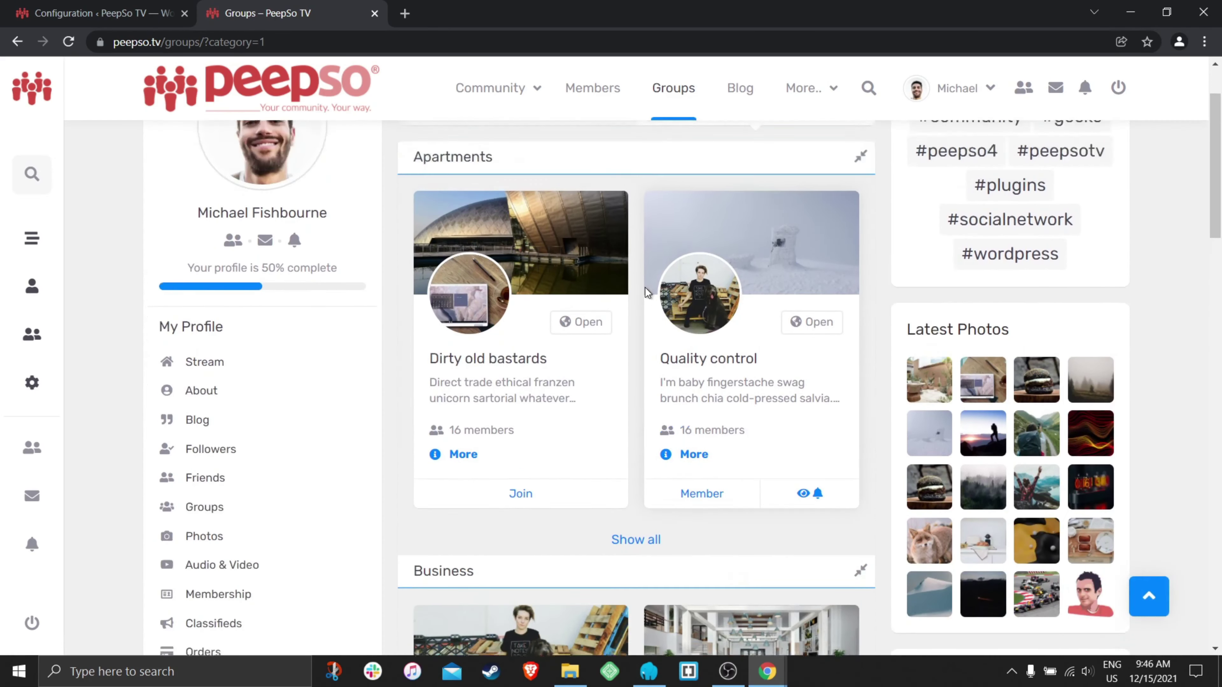
{"action": "scroll", "coordinate": [645, 287], "scroll_direction": "up", "scroll_amount": 2}
{"action": "scroll", "coordinate": [669, 279], "scroll_direction": "down", "scroll_amount": 4}
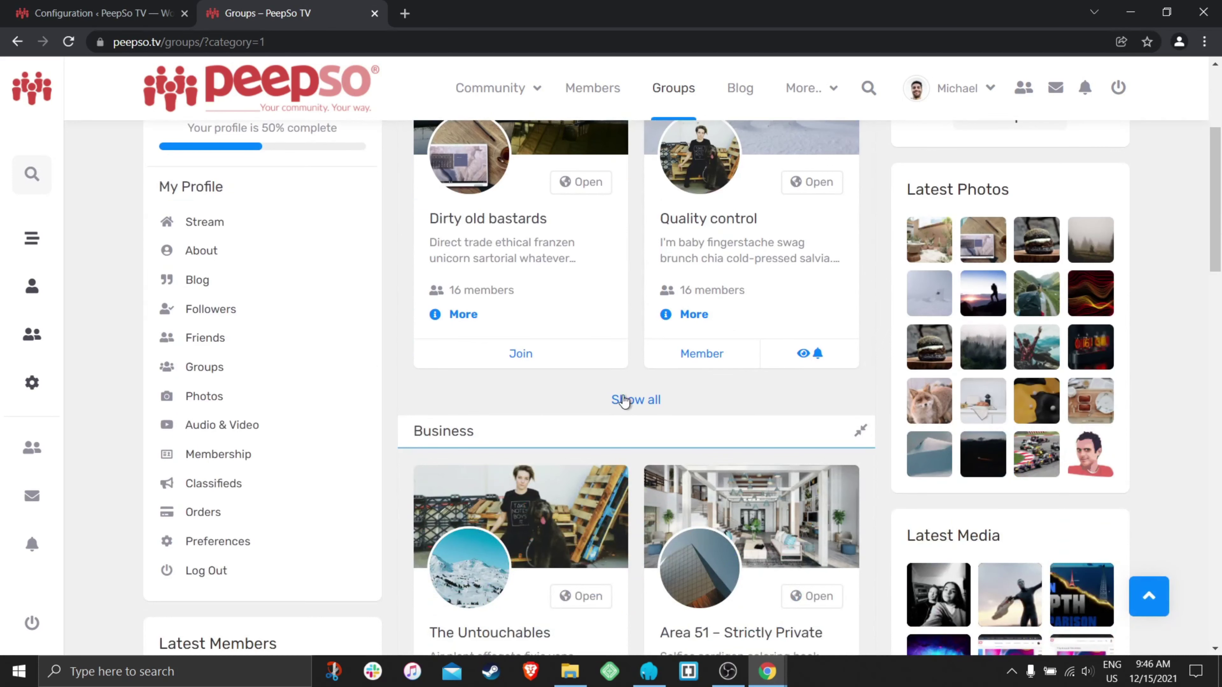
{"action": "scroll", "coordinate": [685, 383], "scroll_direction": "down", "scroll_amount": 6}
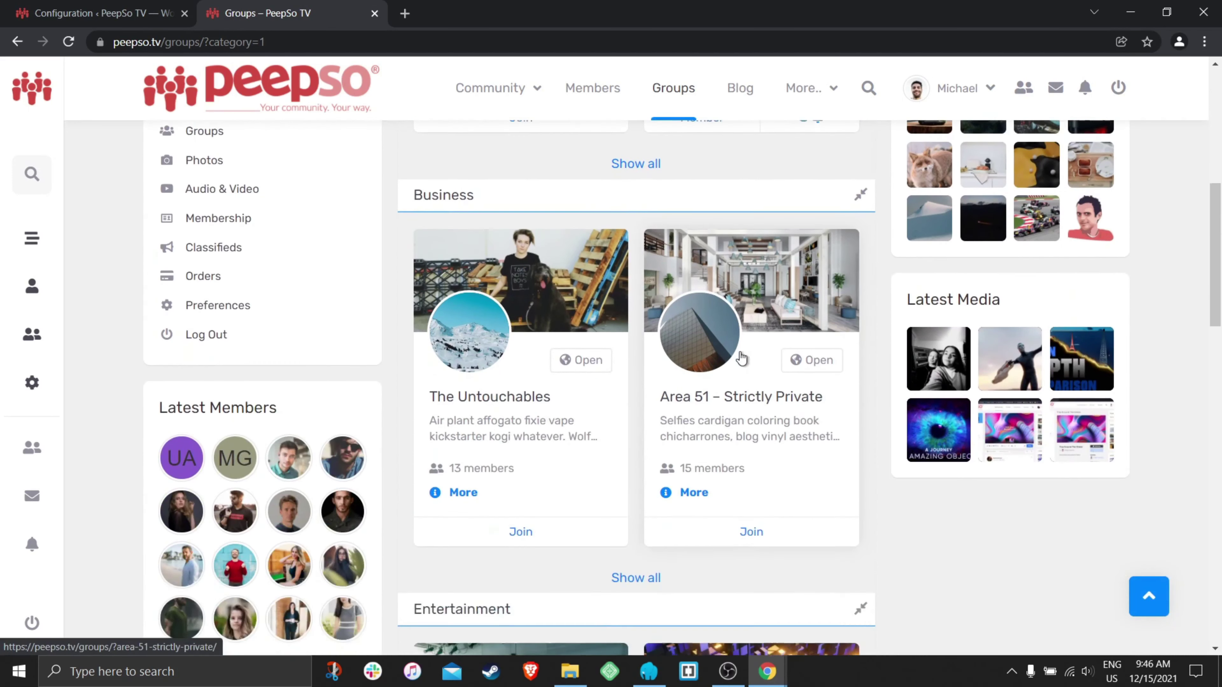
{"action": "scroll", "coordinate": [645, 325], "scroll_direction": "up", "scroll_amount": 3}
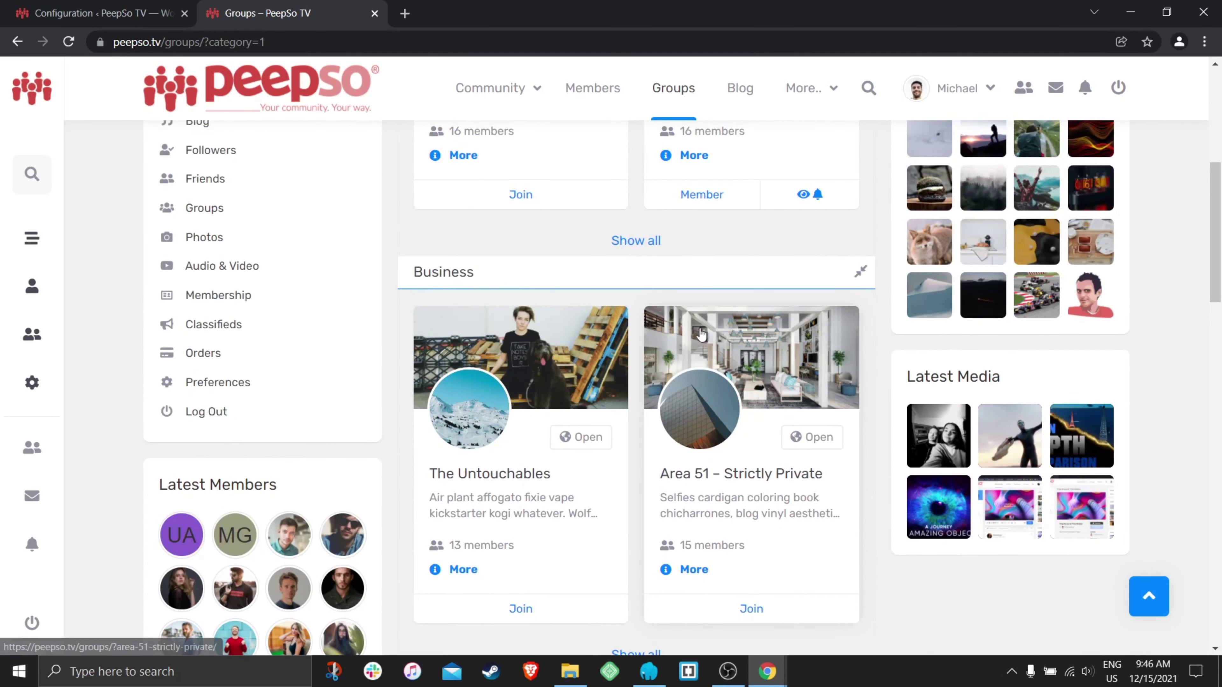
{"action": "scroll", "coordinate": [683, 332], "scroll_direction": "down", "scroll_amount": 7}
{"action": "scroll", "coordinate": [527, 314], "scroll_direction": "down", "scroll_amount": 15}
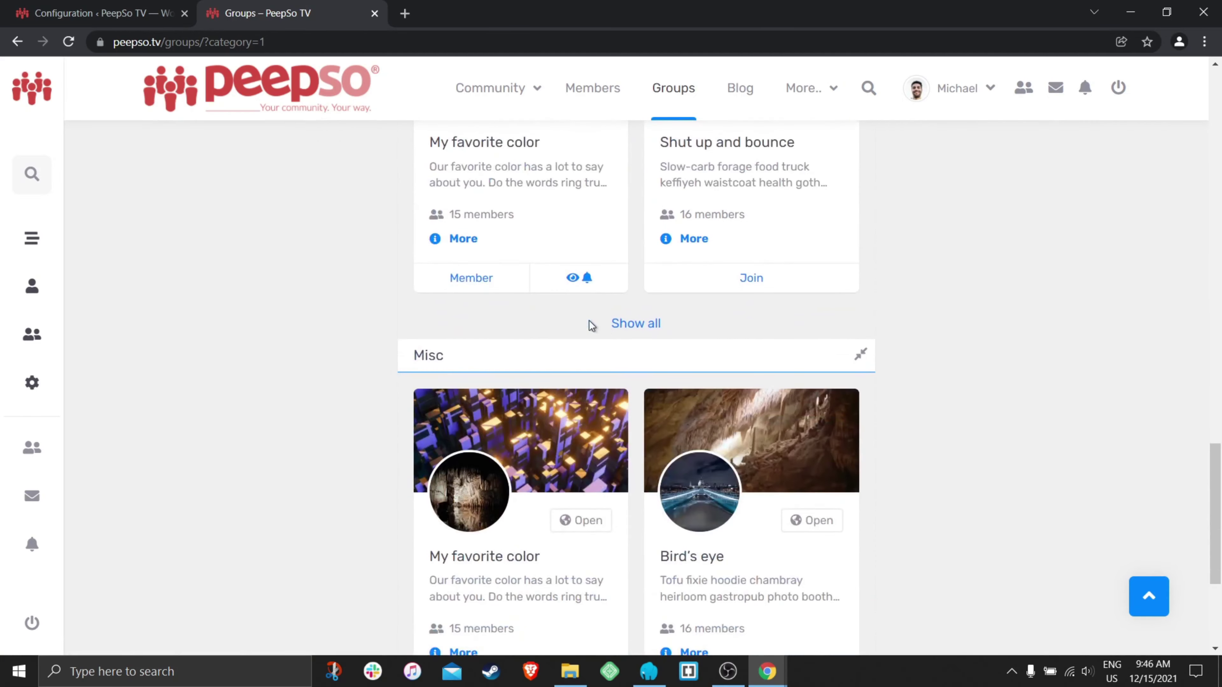
{"action": "left_click", "coordinate": [101, 13]}
- Turn on 'Hide empty categories' and check its effect on the front-end groups listing
{"action": "scroll", "coordinate": [962, 382], "scroll_direction": "down", "scroll_amount": 5}
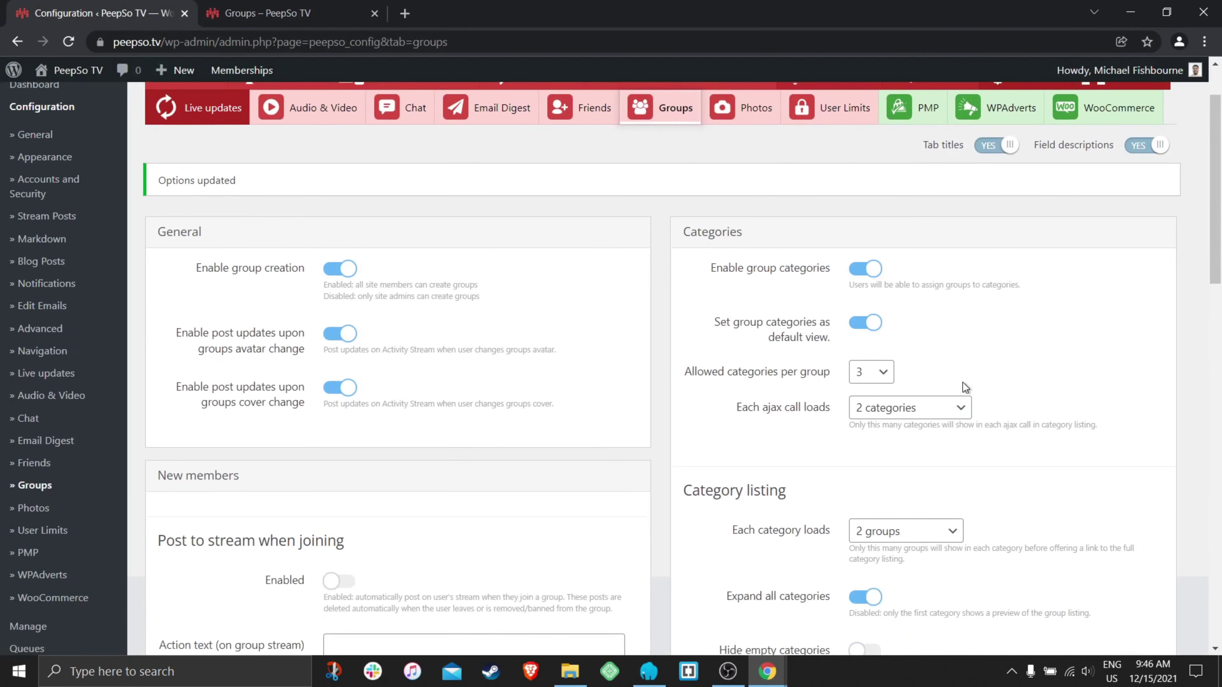
{"action": "scroll", "coordinate": [965, 385], "scroll_direction": "down", "scroll_amount": 2}
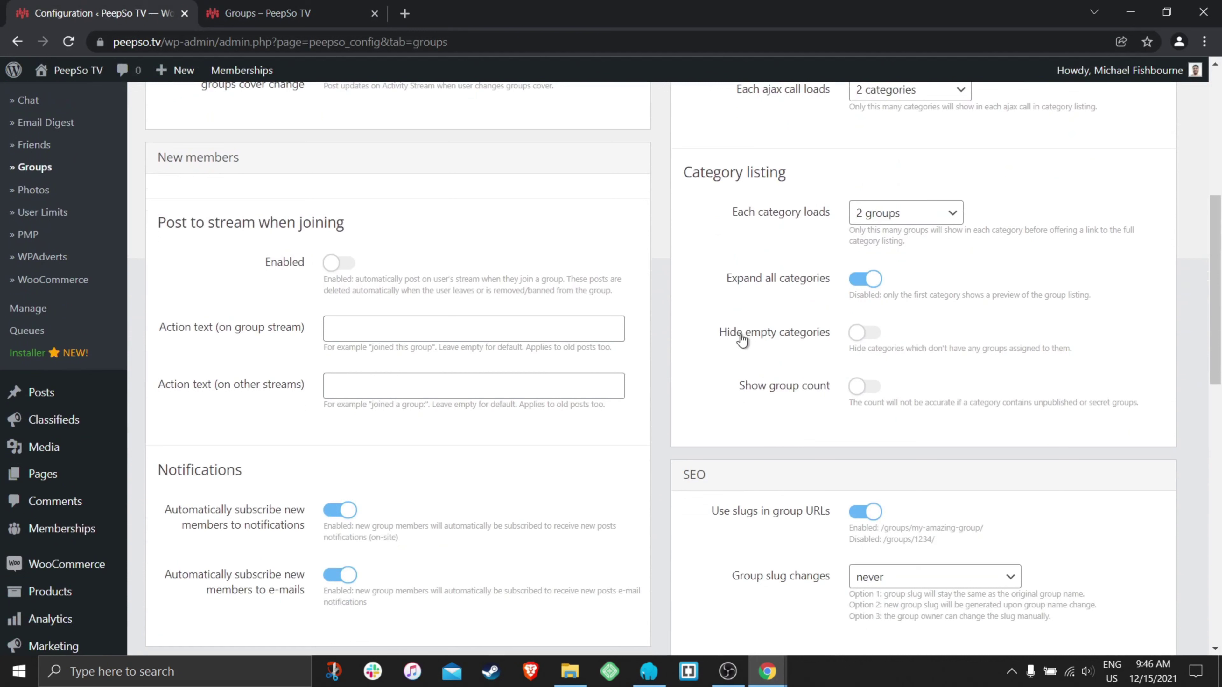
{"action": "left_click", "coordinate": [856, 334]}
{"action": "scroll", "coordinate": [1038, 340], "scroll_direction": "up", "scroll_amount": 1}
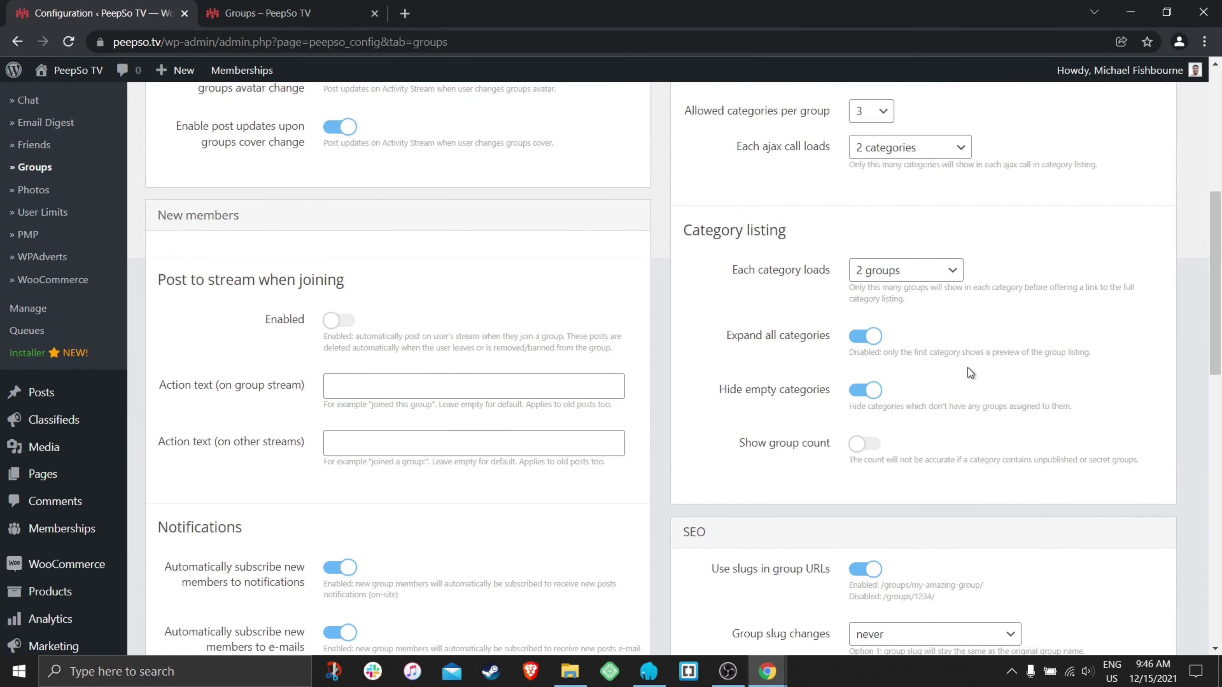
{"action": "left_click", "coordinate": [268, 13]}
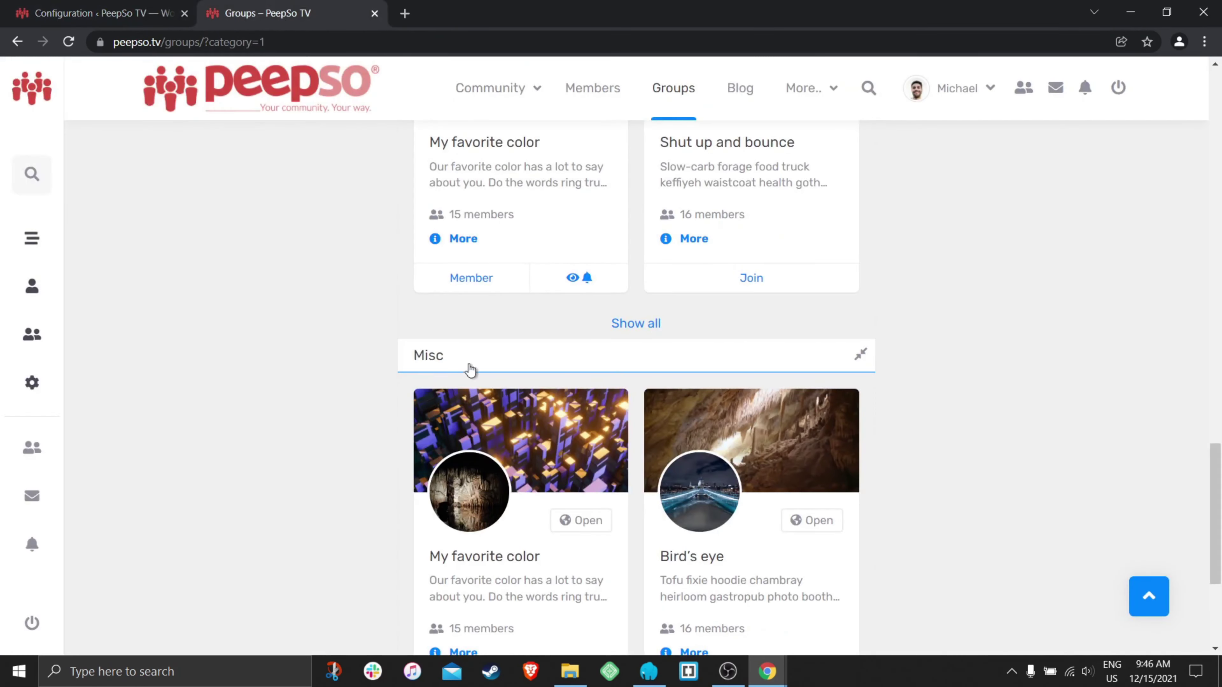
{"action": "scroll", "coordinate": [717, 385], "scroll_direction": "down", "scroll_amount": 5}
{"action": "scroll", "coordinate": [573, 417], "scroll_direction": "up", "scroll_amount": 15}
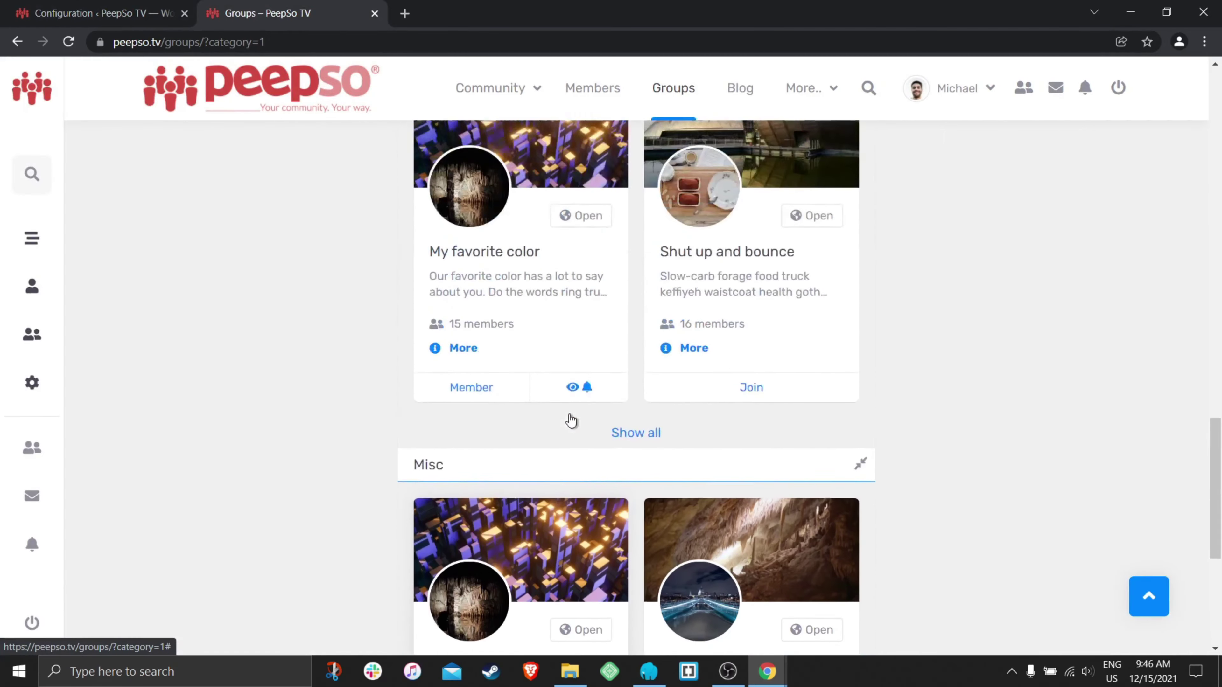
{"action": "scroll", "coordinate": [562, 413], "scroll_direction": "up", "scroll_amount": 12}
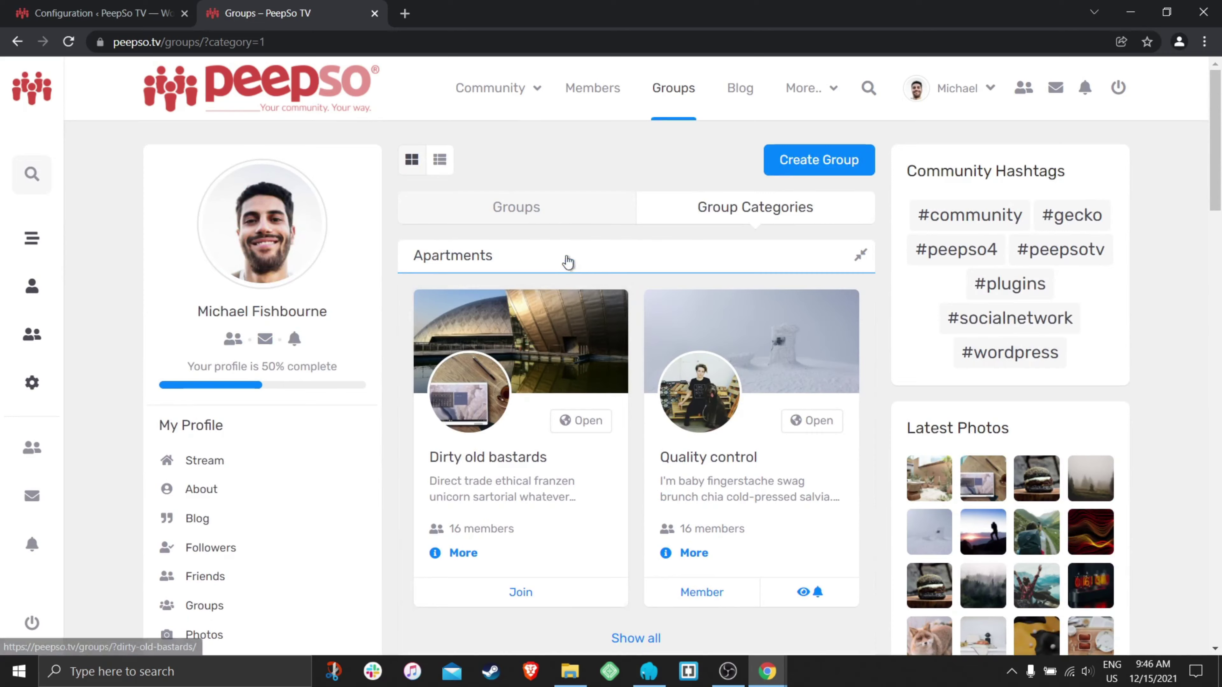
{"action": "left_click", "coordinate": [101, 13]}
- Enable 'Show group count' and save the Groups settings
{"action": "scroll", "coordinate": [669, 260], "scroll_direction": "up", "scroll_amount": 6}
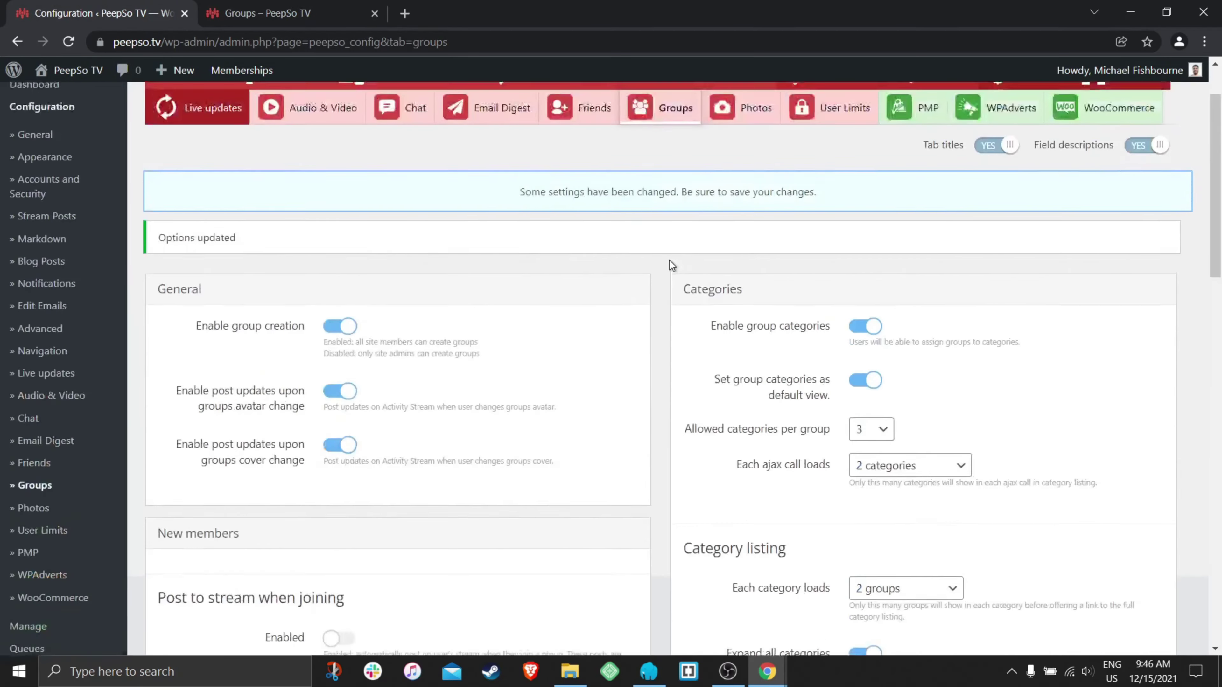
{"action": "scroll", "coordinate": [663, 304], "scroll_direction": "down", "scroll_amount": 15}
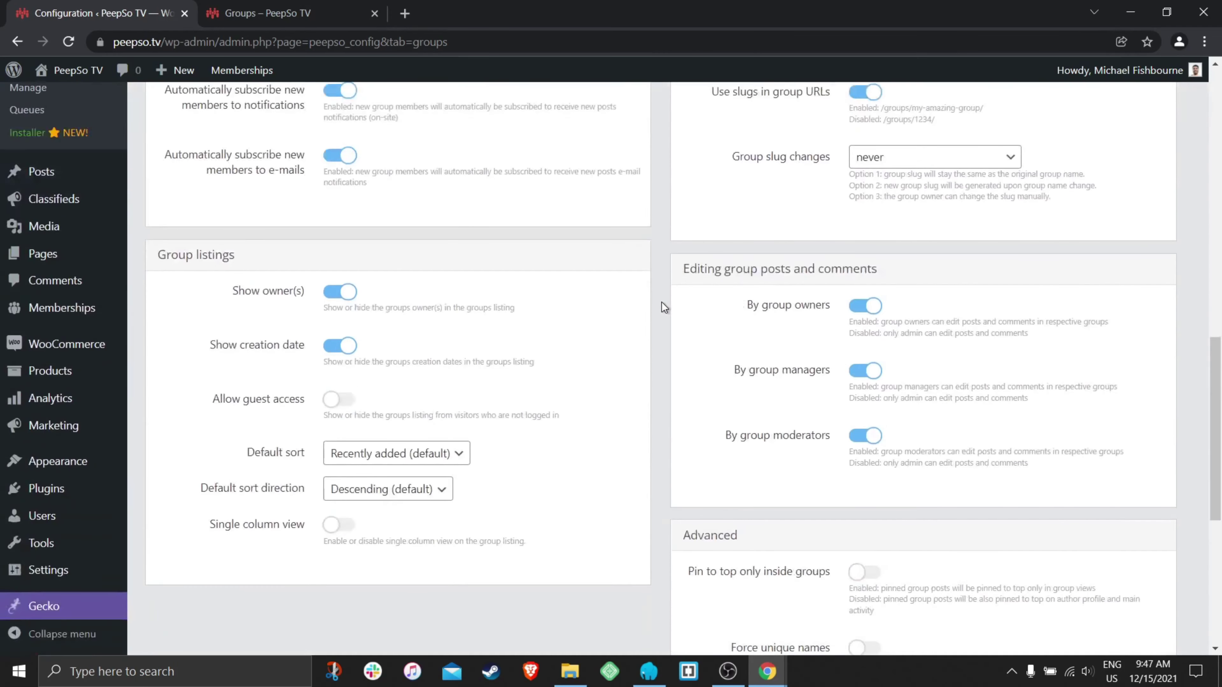
{"action": "scroll", "coordinate": [676, 292], "scroll_direction": "up", "scroll_amount": 8}
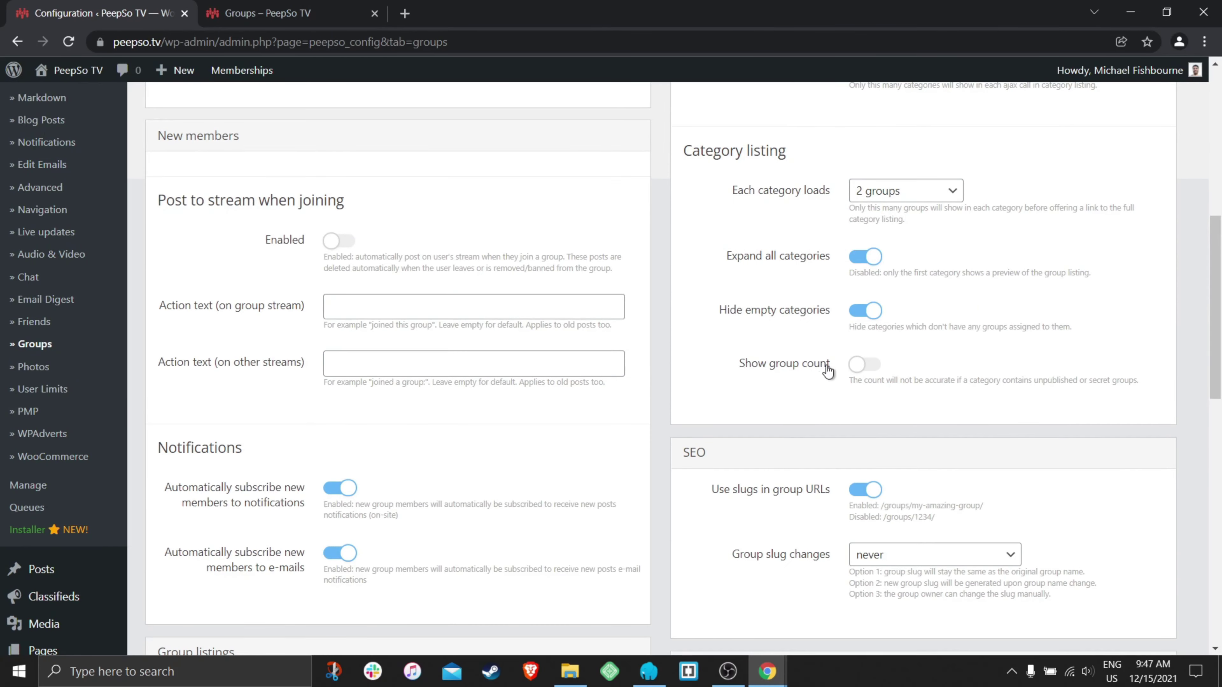
{"action": "left_click", "coordinate": [862, 367]}
{"action": "scroll", "coordinate": [662, 366], "scroll_direction": "down", "scroll_amount": 10}
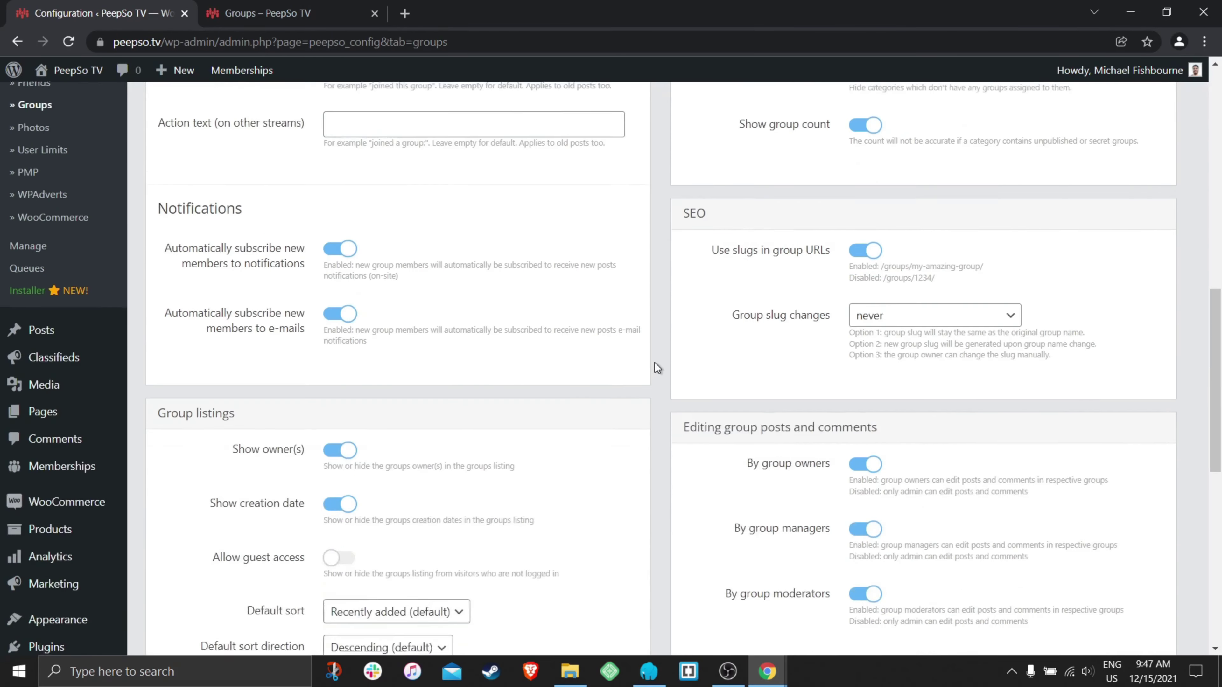
{"action": "left_click", "coordinate": [616, 557]}
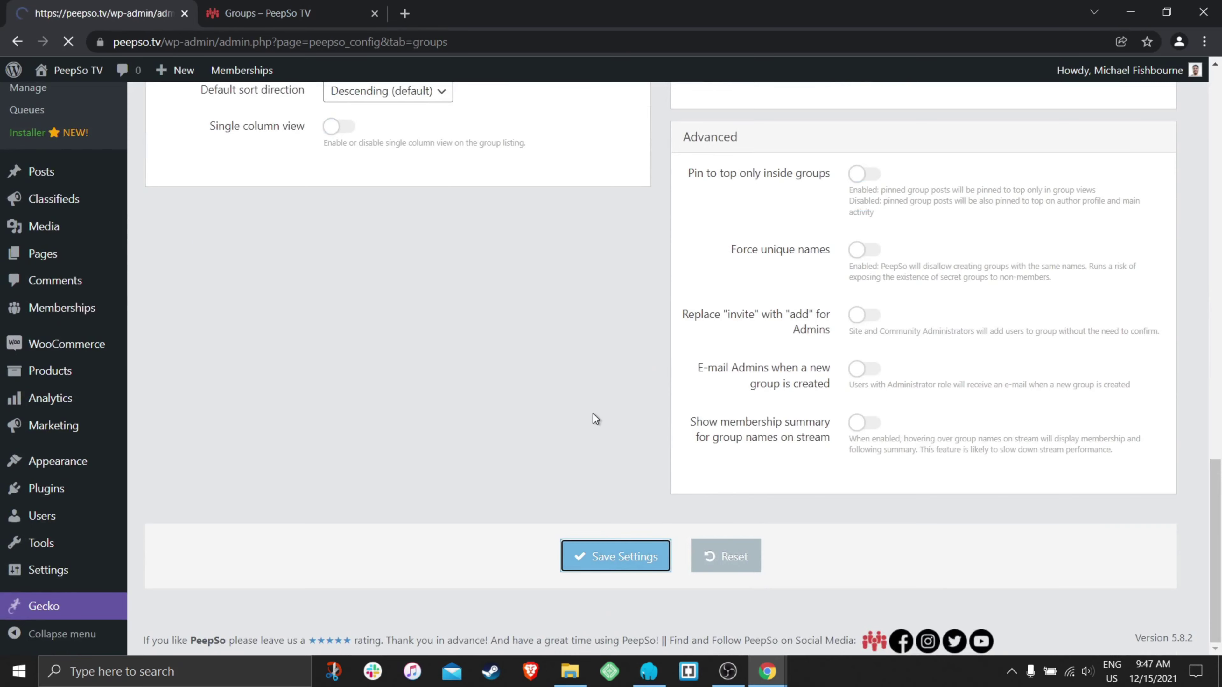
{"action": "scroll", "coordinate": [79, 385], "scroll_direction": "down", "scroll_amount": 5}
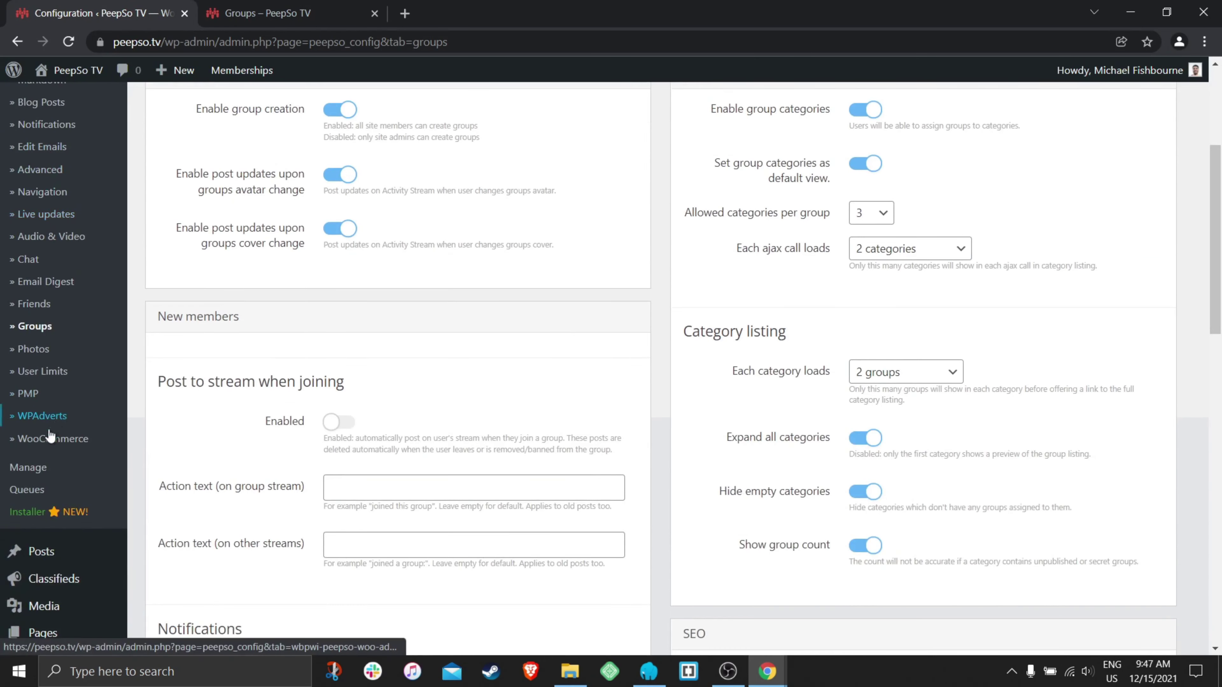
{"action": "left_click", "coordinate": [30, 467]}
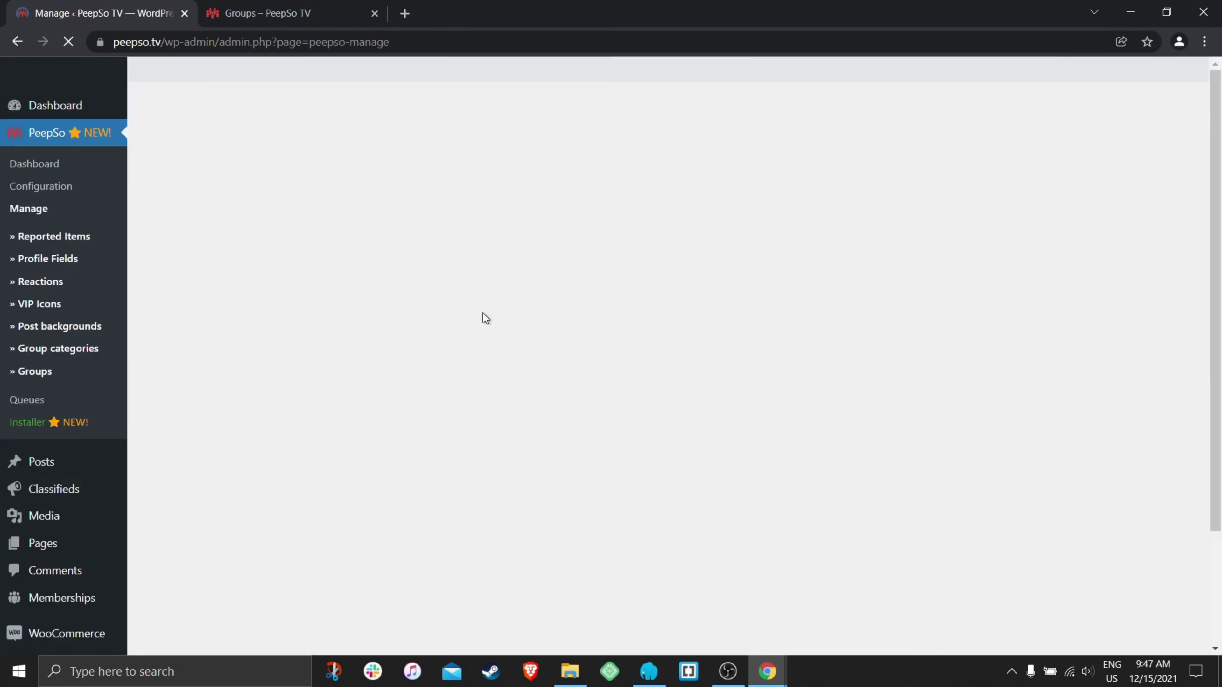
- Add a new group category and name it PeepSo TV
{"action": "left_click", "coordinate": [817, 174]}
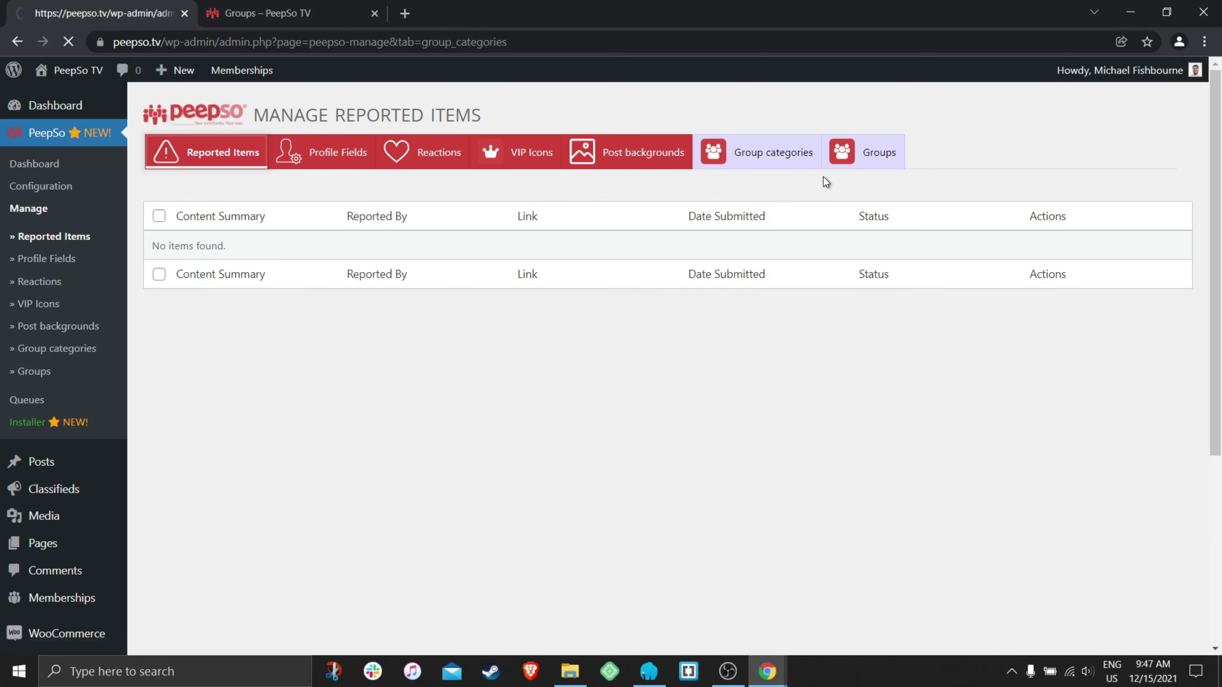
{"action": "left_click", "coordinate": [1139, 195]}
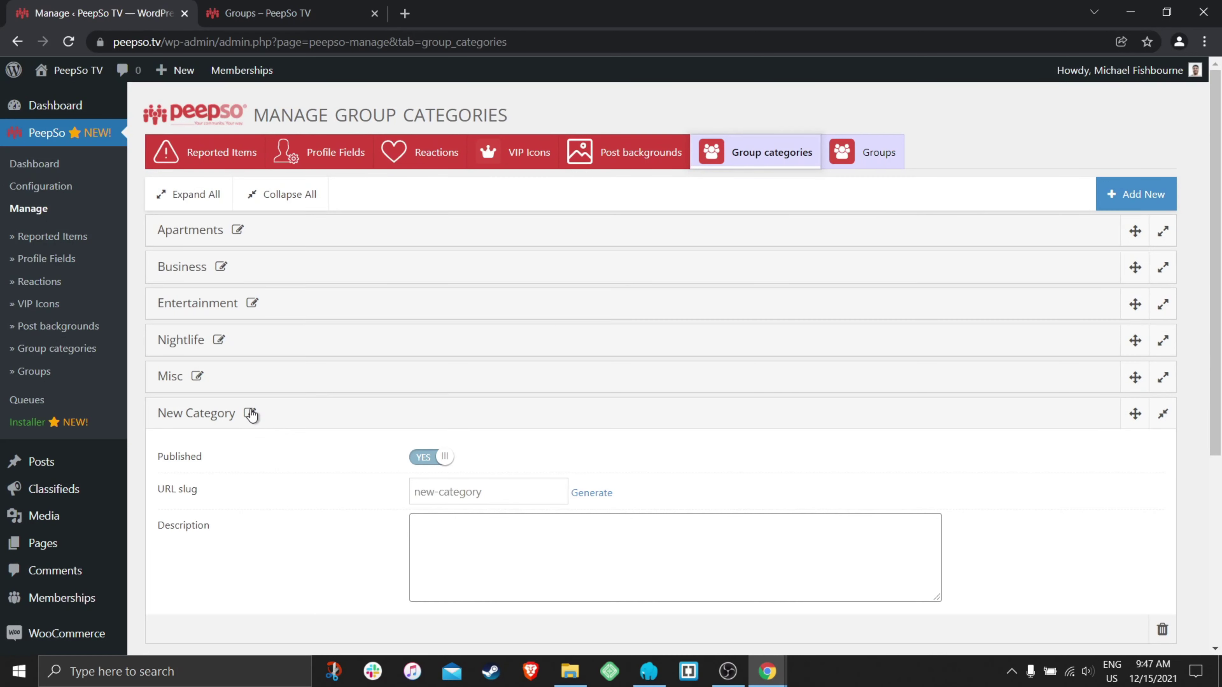
{"action": "left_click", "coordinate": [250, 413]}
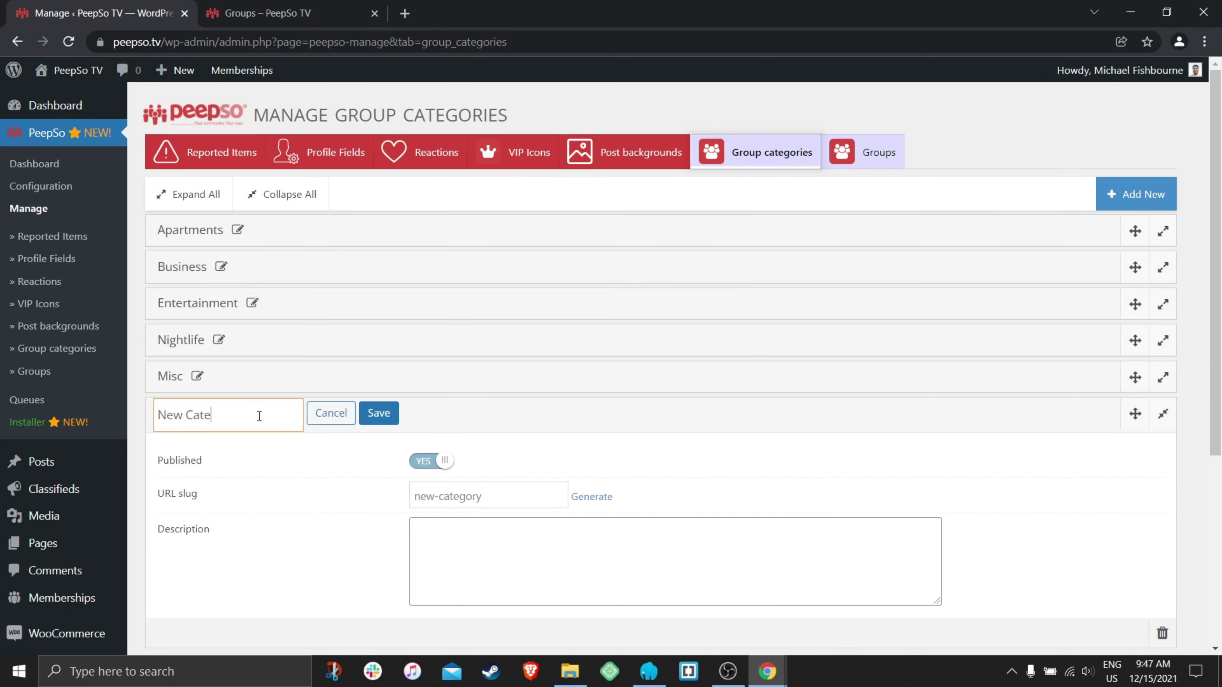
{"action": "key", "text": "BackSpace"}
{"action": "key", "text": "BackSpace"}
{"action": "key", "text": "BackSpace"}
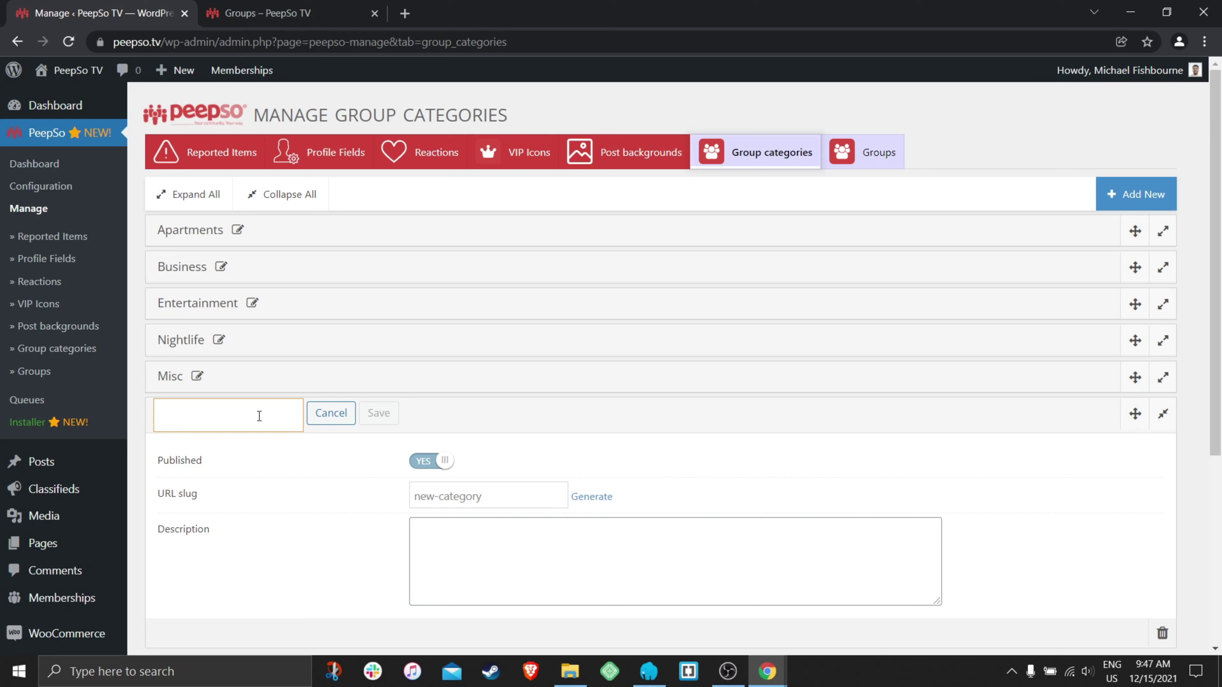
{"action": "type", "text": "PeepSo TV"}
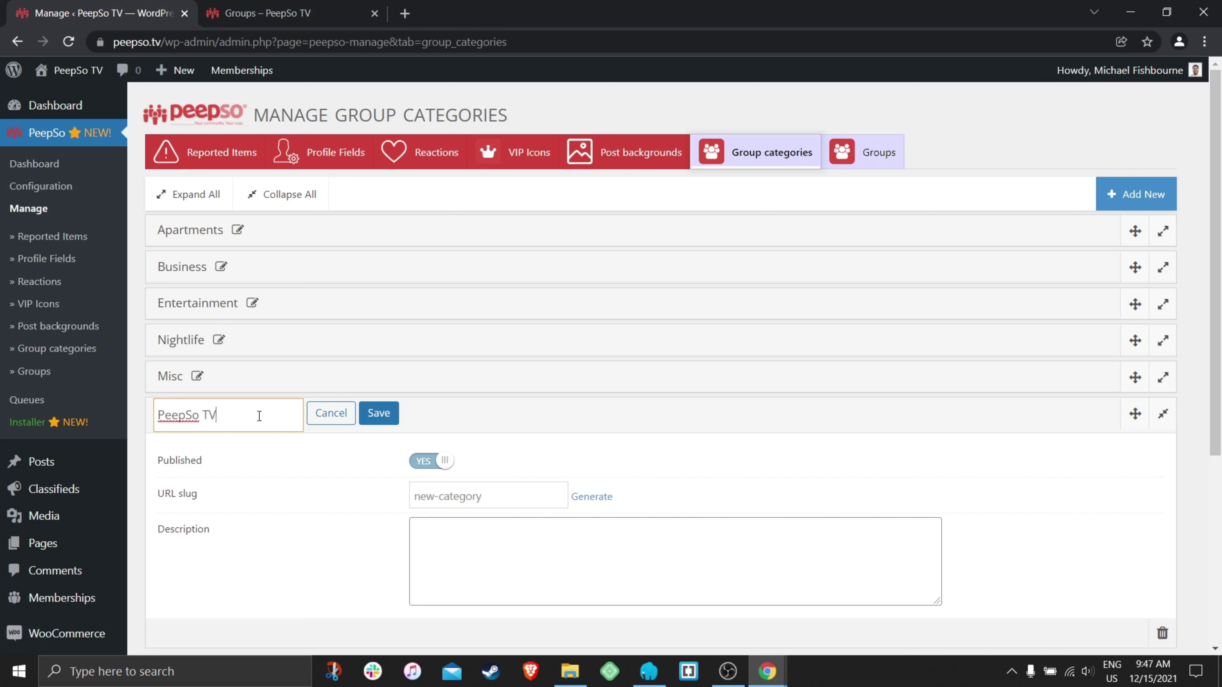
{"action": "left_click", "coordinate": [364, 415]}
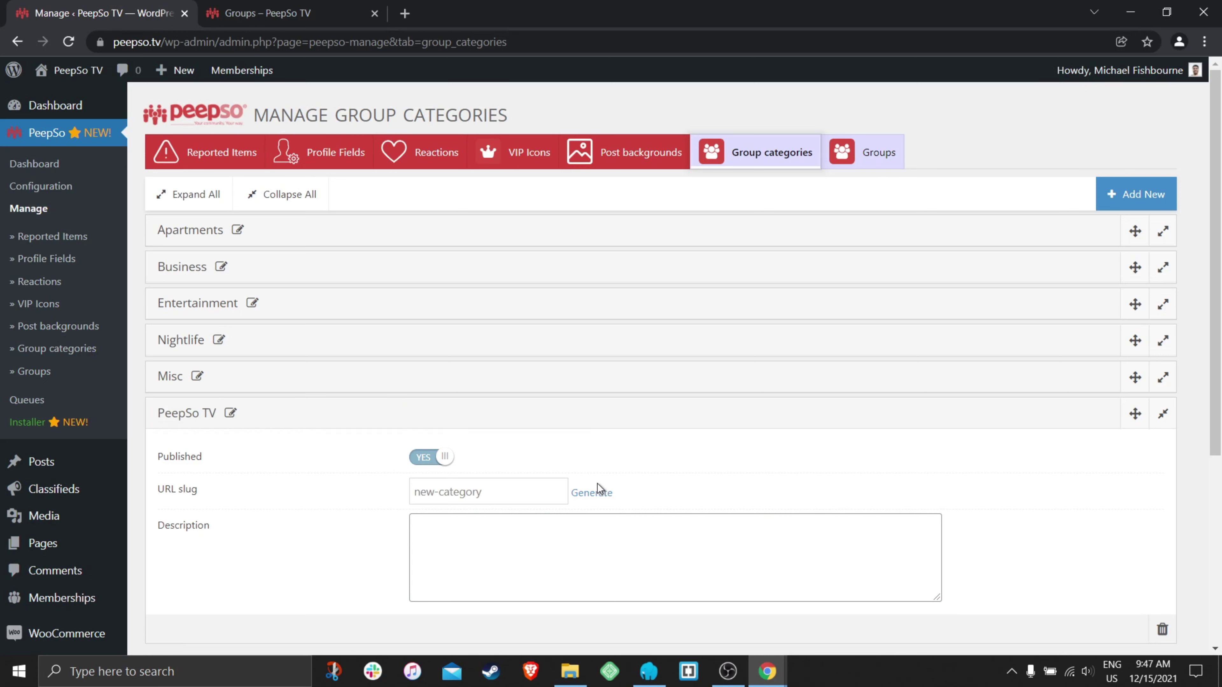
- Generate the slug peepso-tv for the PeepSo TV category
{"action": "left_click", "coordinate": [594, 492]}
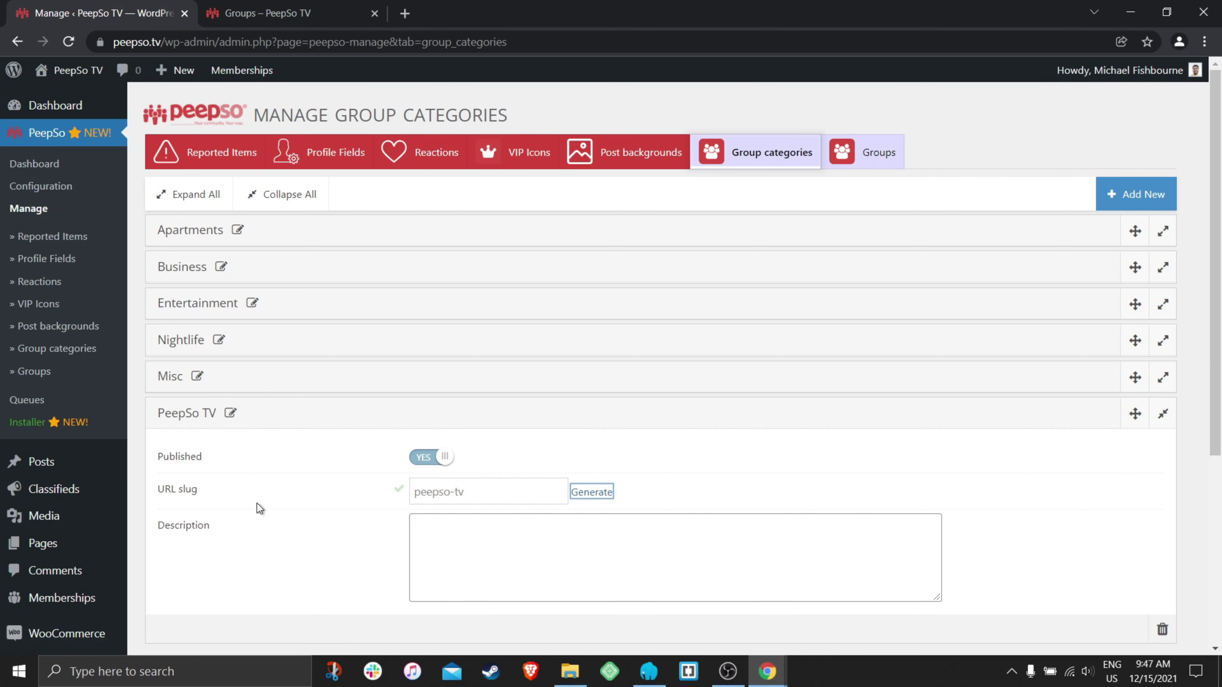
{"action": "scroll", "coordinate": [729, 478], "scroll_direction": "down", "scroll_amount": 5}
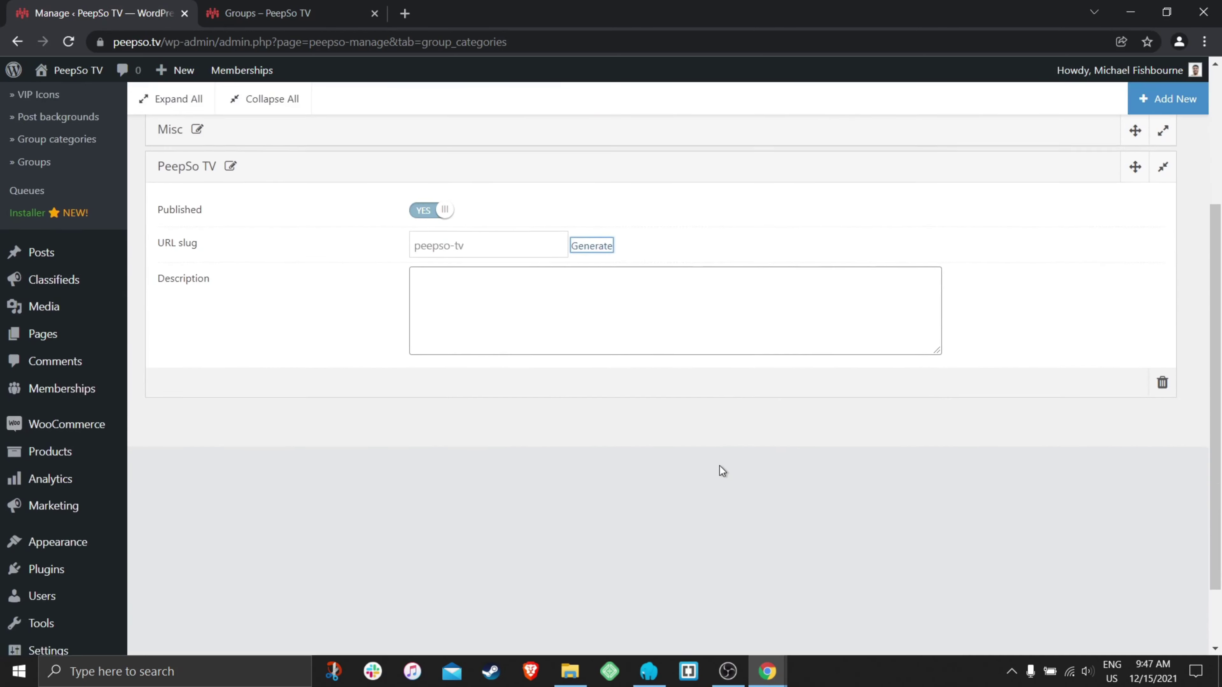
{"action": "scroll", "coordinate": [976, 380], "scroll_direction": "up", "scroll_amount": 3}
{"action": "scroll", "coordinate": [915, 405], "scroll_direction": "down", "scroll_amount": 3}
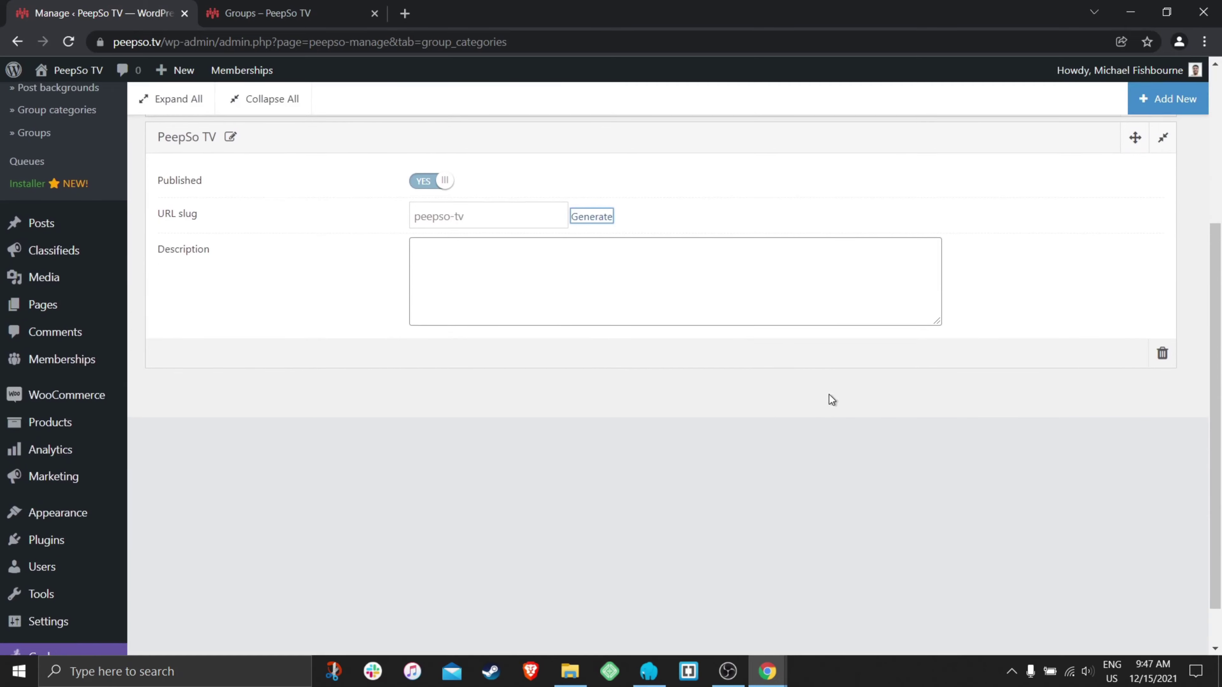
{"action": "scroll", "coordinate": [818, 400], "scroll_direction": "up", "scroll_amount": 5}
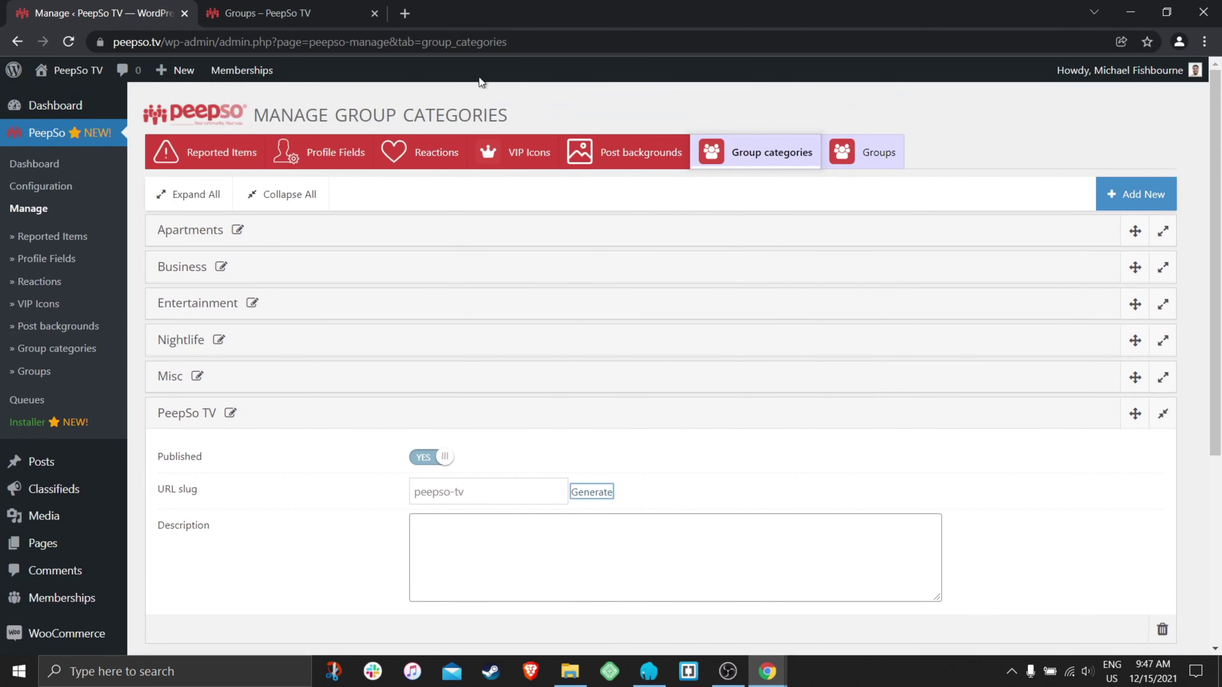
{"action": "left_click", "coordinate": [267, 13]}
- Reload Group Categories and confirm Apartments, Business, Entertainment and Misc each show 'Show all (5)'
{"action": "mouse_move", "coordinate": [504, 116]}
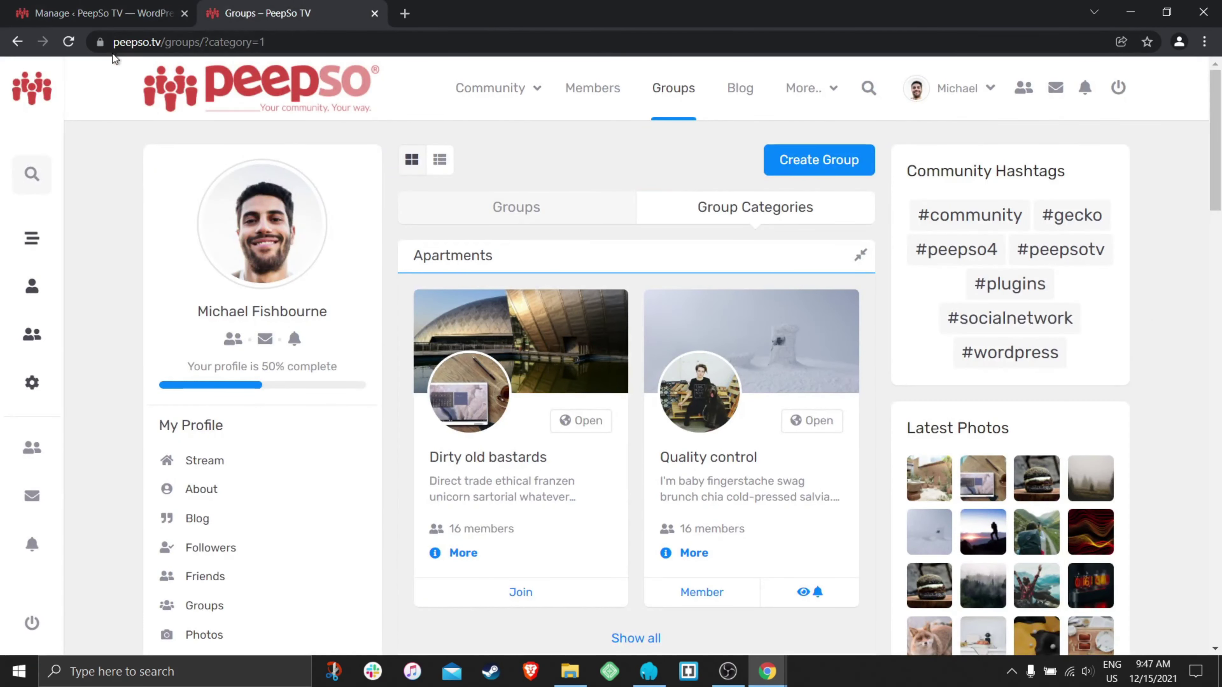
{"action": "left_click", "coordinate": [69, 42]}
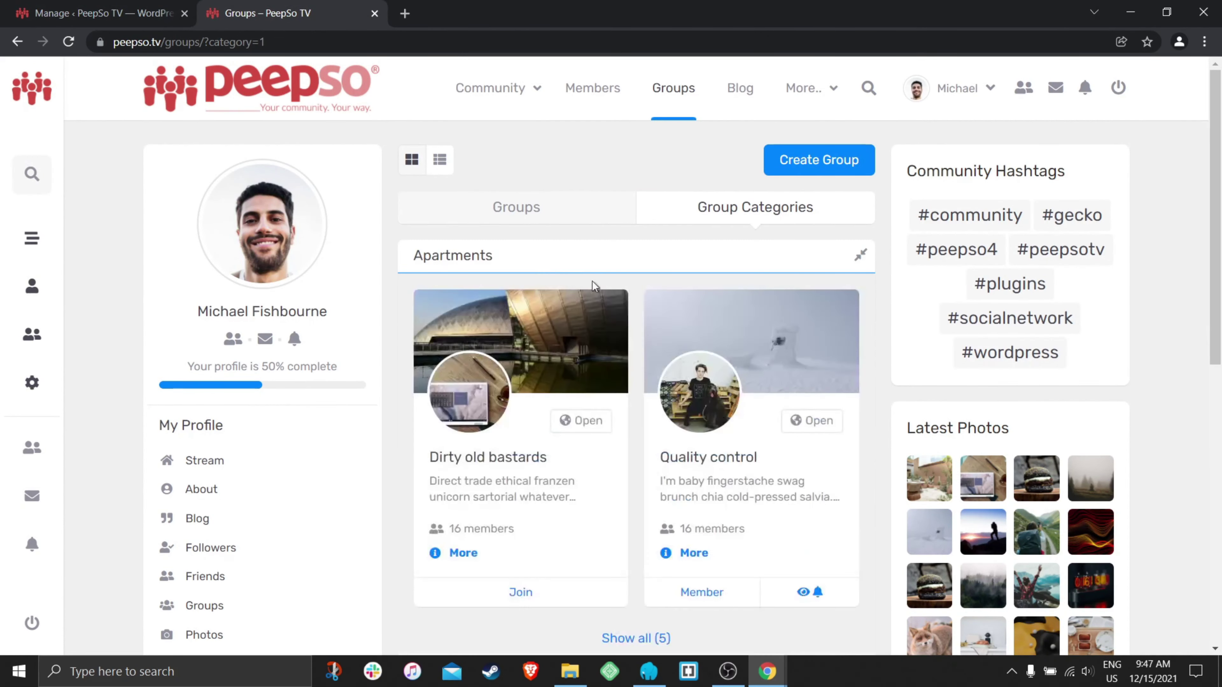
{"action": "scroll", "coordinate": [529, 375], "scroll_direction": "down", "scroll_amount": 8}
{"action": "scroll", "coordinate": [527, 387], "scroll_direction": "down", "scroll_amount": 20}
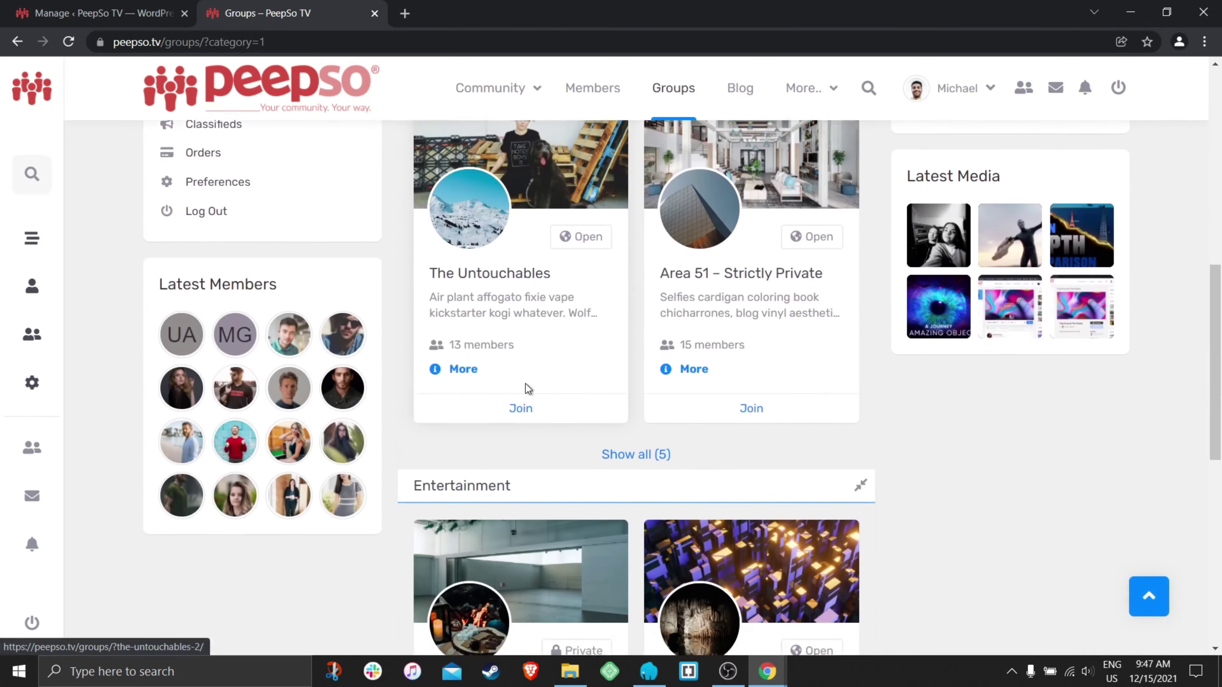
{"action": "scroll", "coordinate": [526, 385], "scroll_direction": "down", "scroll_amount": 8}
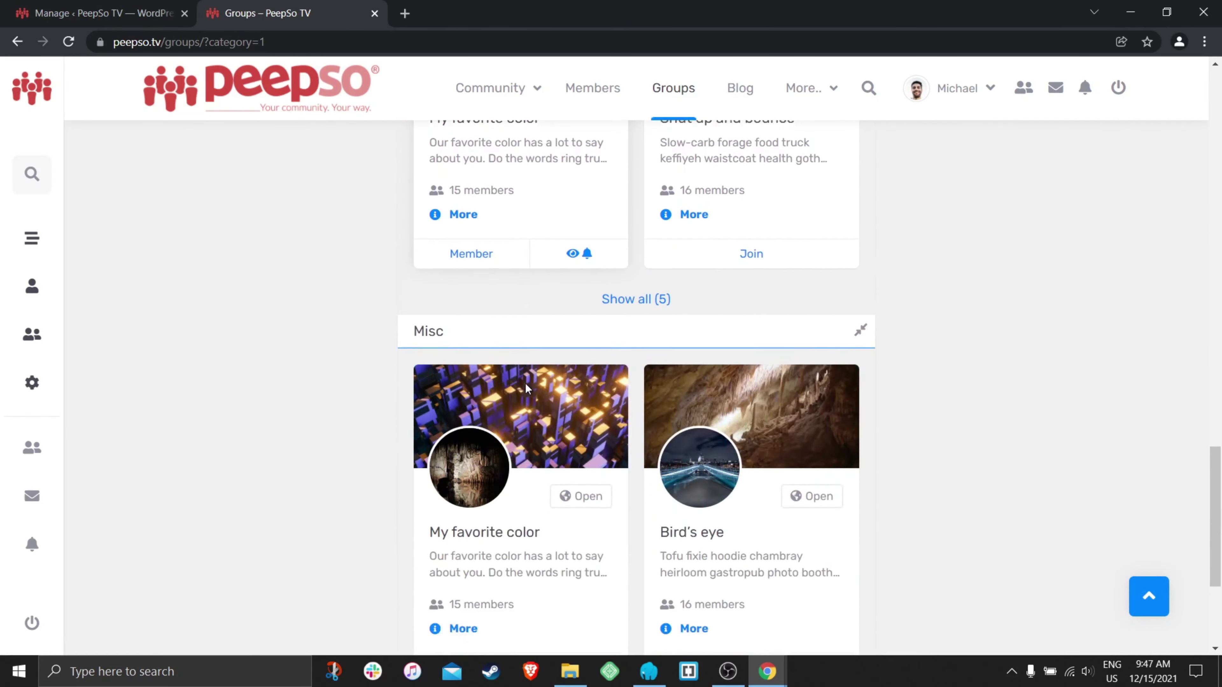
{"action": "scroll", "coordinate": [531, 443], "scroll_direction": "up", "scroll_amount": 20}
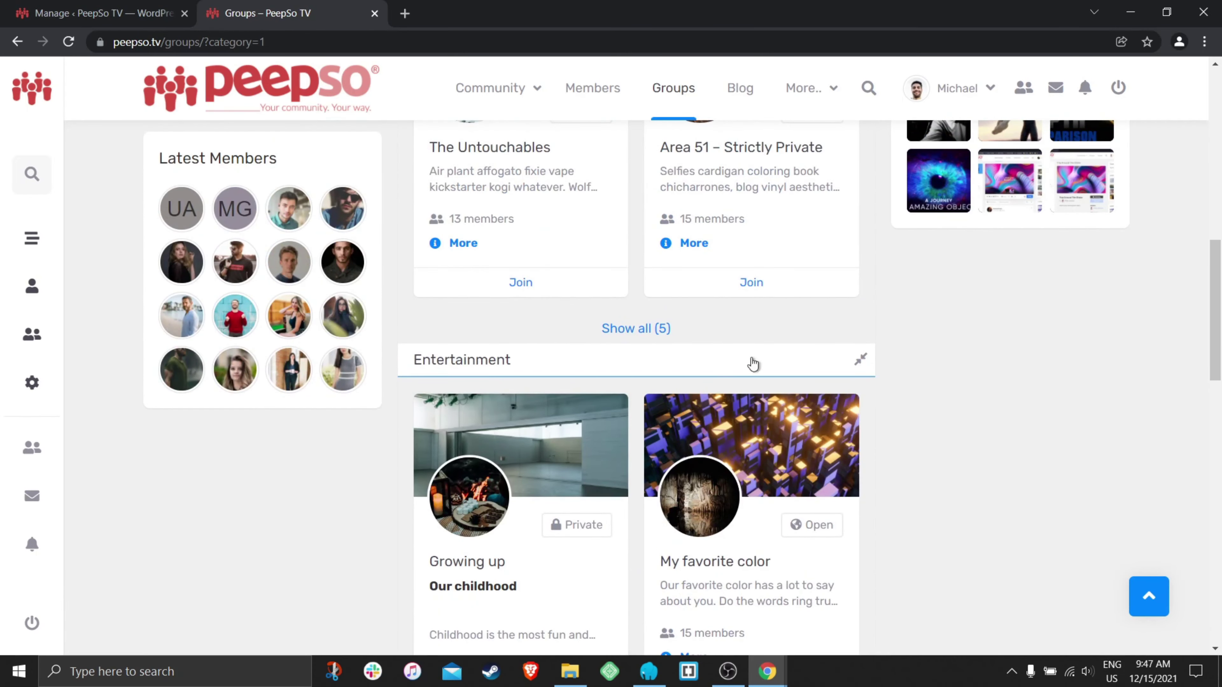
{"action": "scroll", "coordinate": [744, 342], "scroll_direction": "up", "scroll_amount": 13}
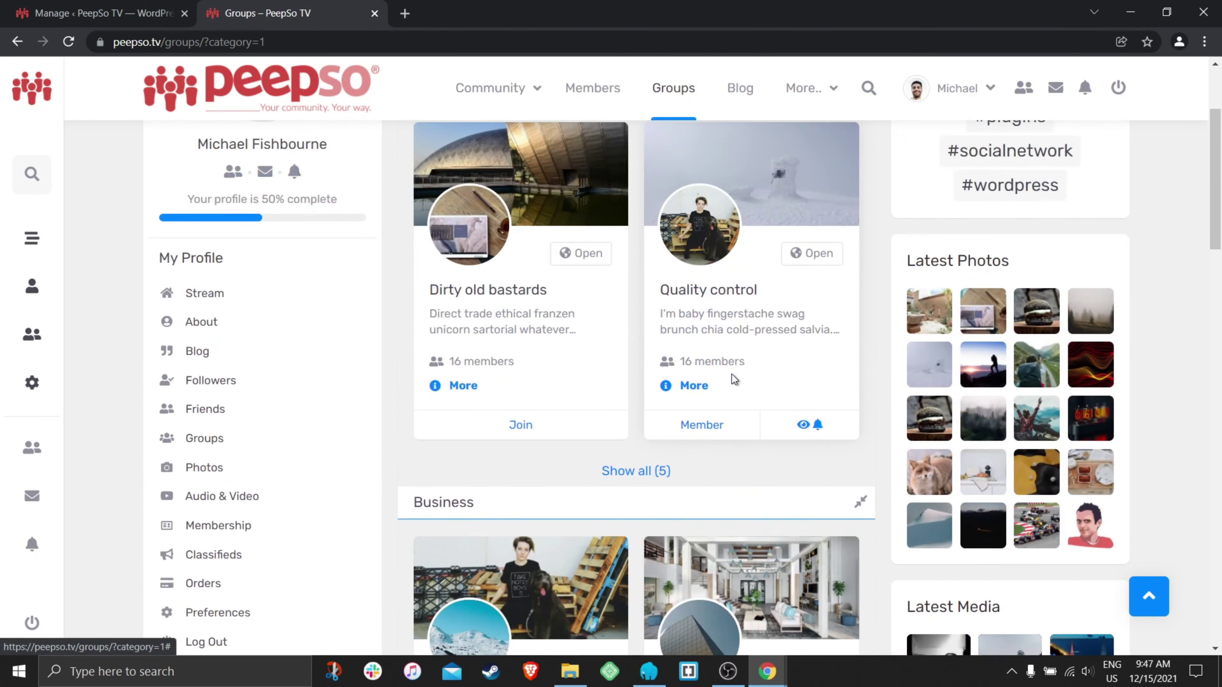
{"action": "scroll", "coordinate": [731, 455], "scroll_direction": "up", "scroll_amount": 3}
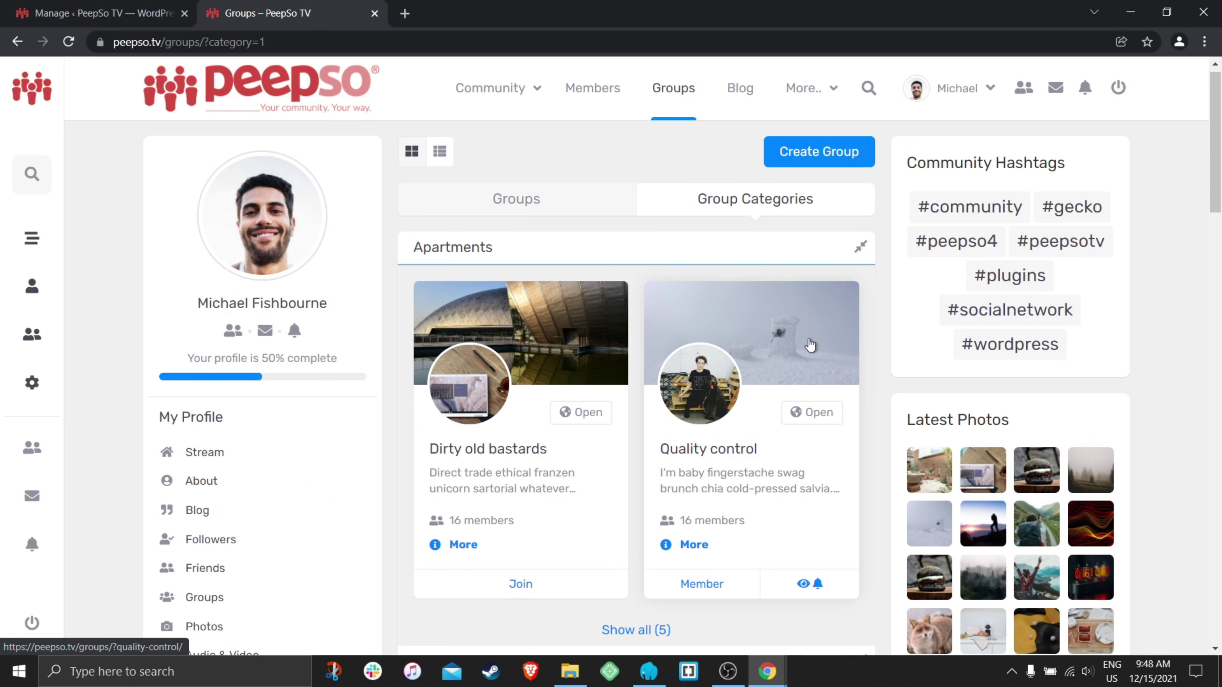
- Add the Quality control group to PeepSo TV alongside Apartments and save its categories
{"action": "left_click", "coordinate": [800, 343]}
{"action": "scroll", "coordinate": [613, 338], "scroll_direction": "down", "scroll_amount": 3}
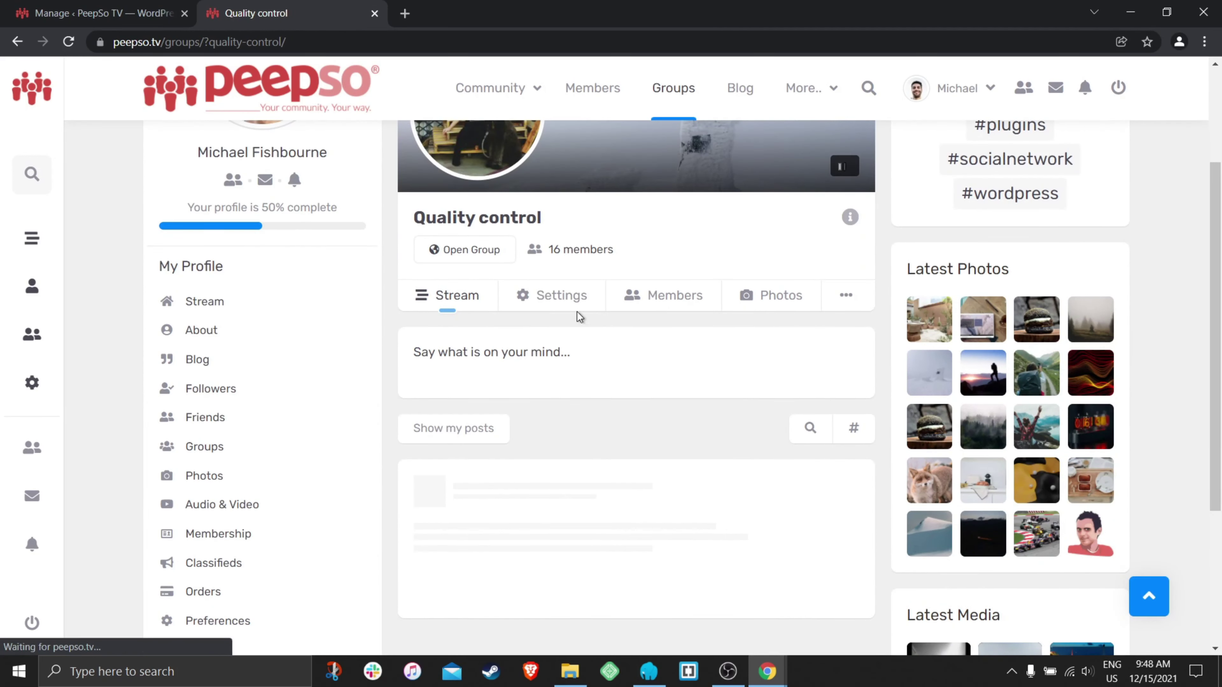
{"action": "left_click", "coordinate": [554, 294]}
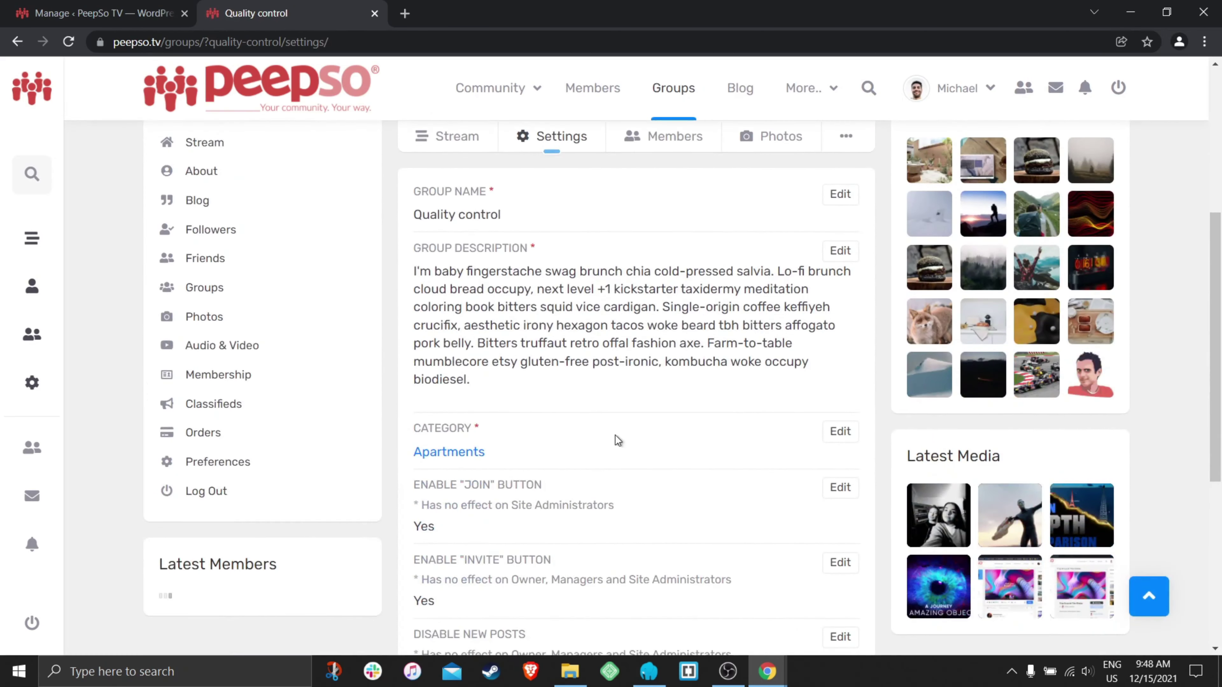
{"action": "left_click", "coordinate": [840, 431]}
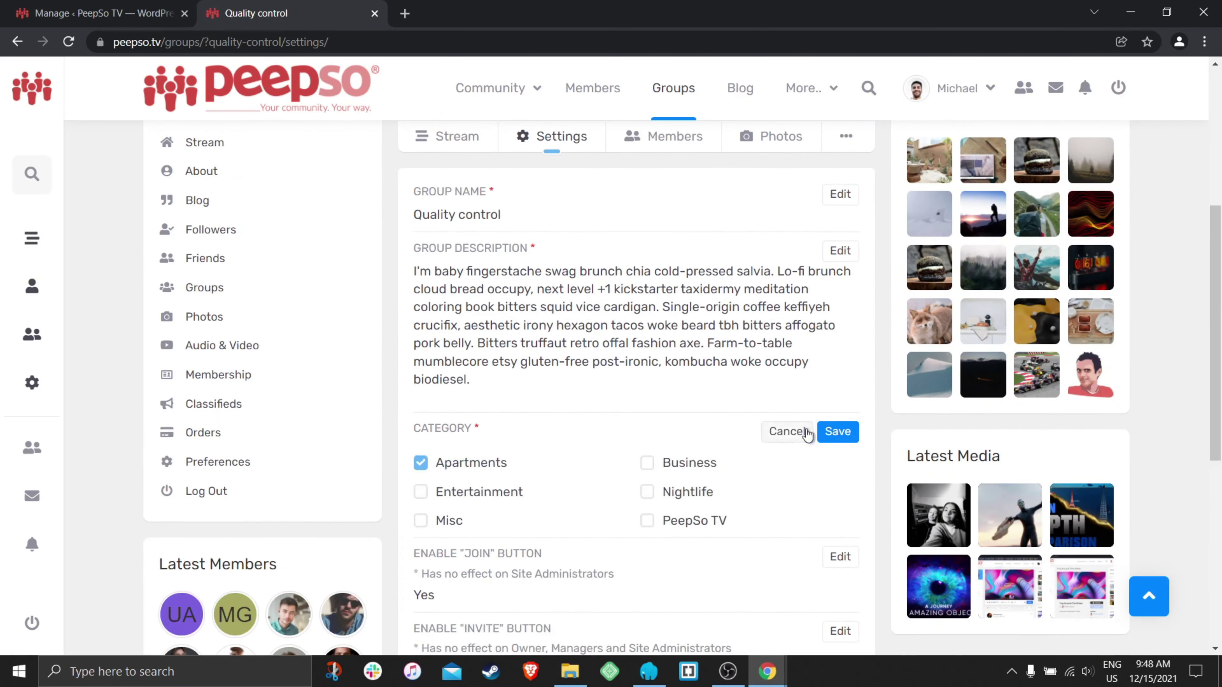
{"action": "scroll", "coordinate": [650, 451], "scroll_direction": "down", "scroll_amount": 2}
{"action": "left_click", "coordinate": [650, 445]}
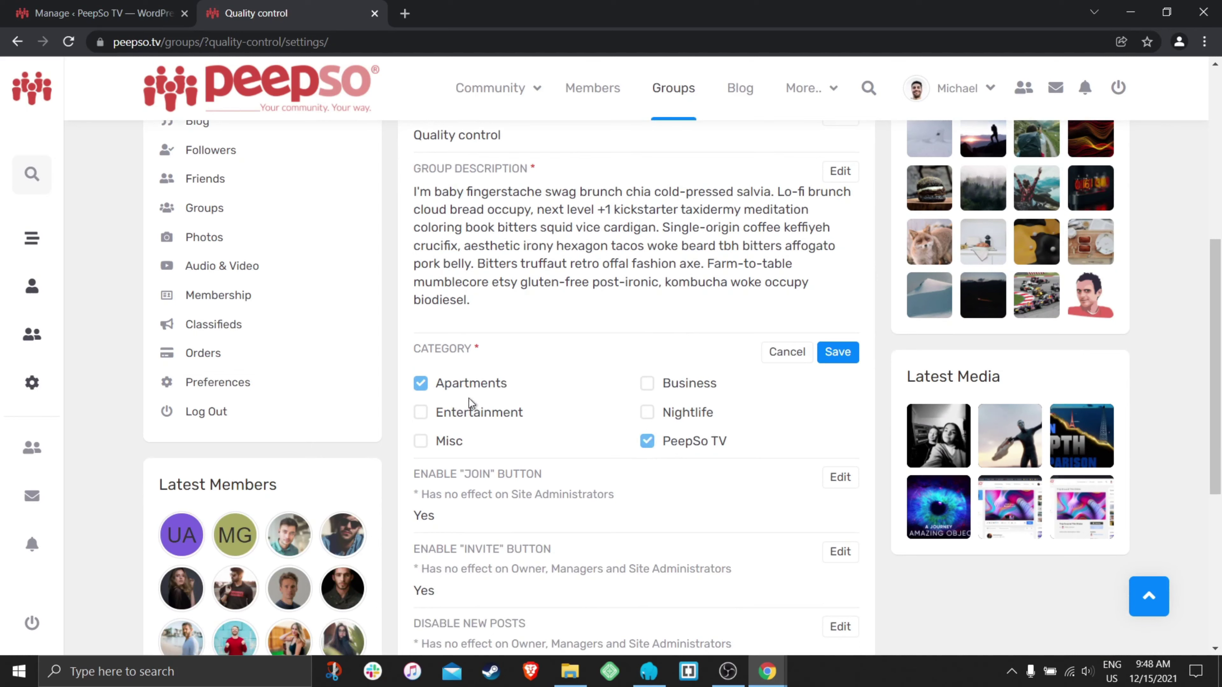
{"action": "left_click", "coordinate": [838, 362]}
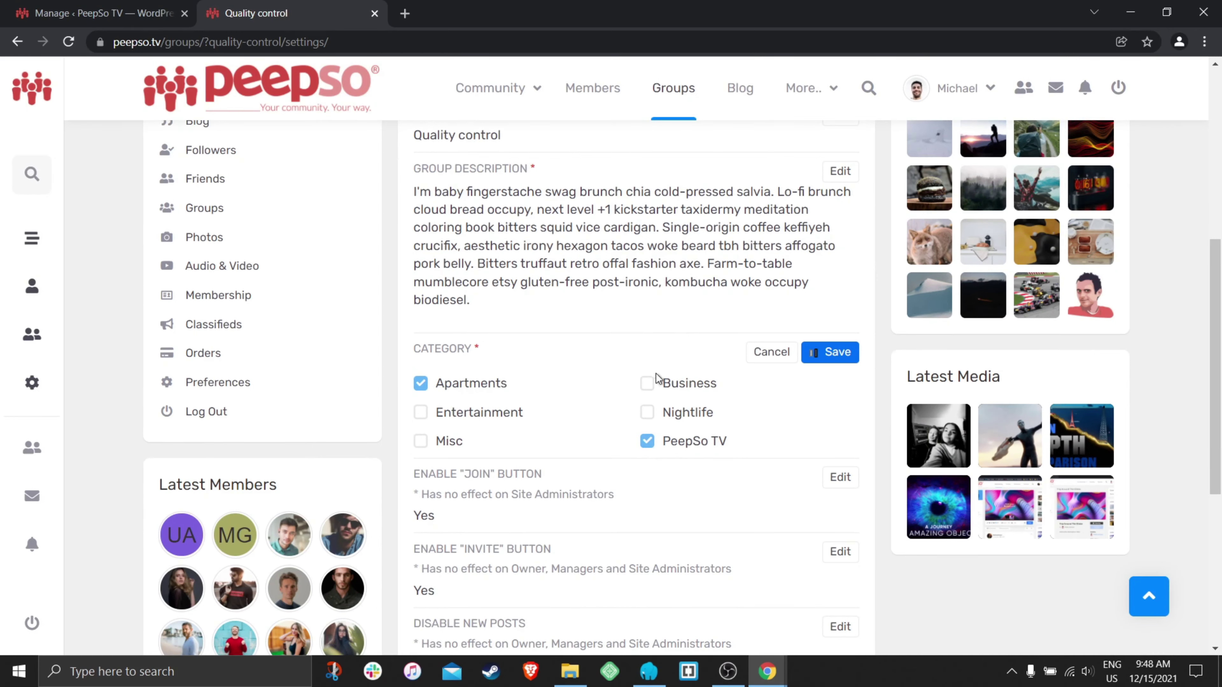
{"action": "scroll", "coordinate": [657, 366], "scroll_direction": "down", "scroll_amount": 5}
{"action": "scroll", "coordinate": [654, 365], "scroll_direction": "up", "scroll_amount": 15}
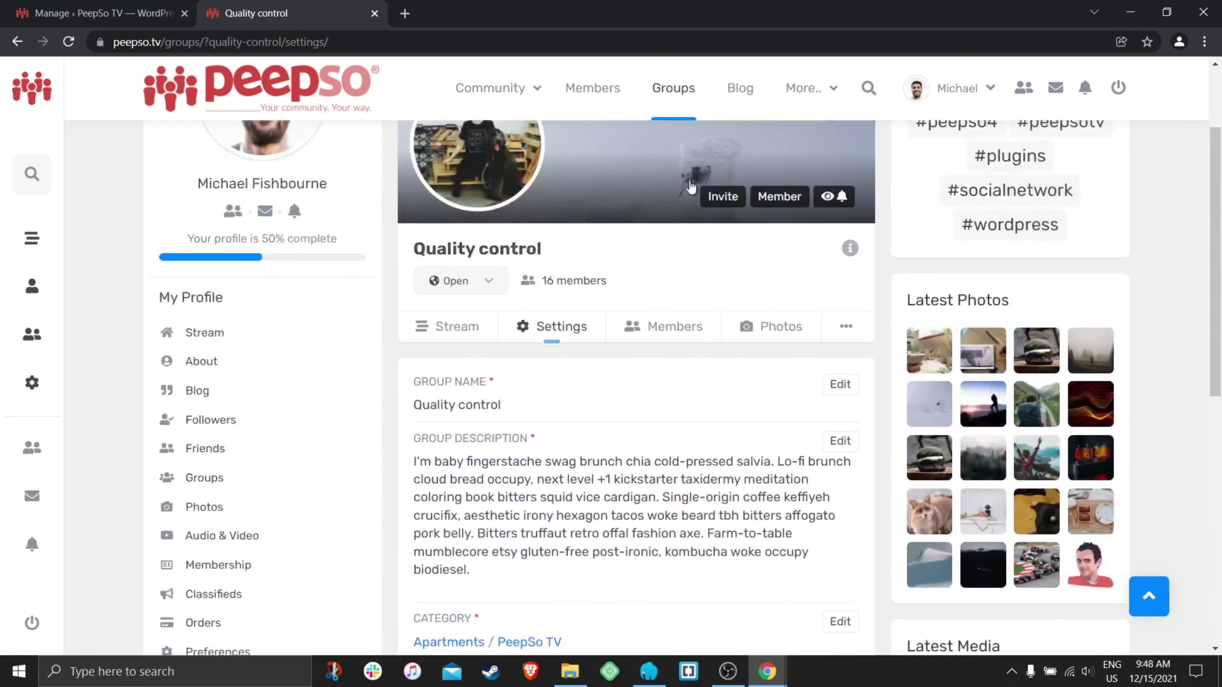
{"action": "left_click", "coordinate": [672, 87]}
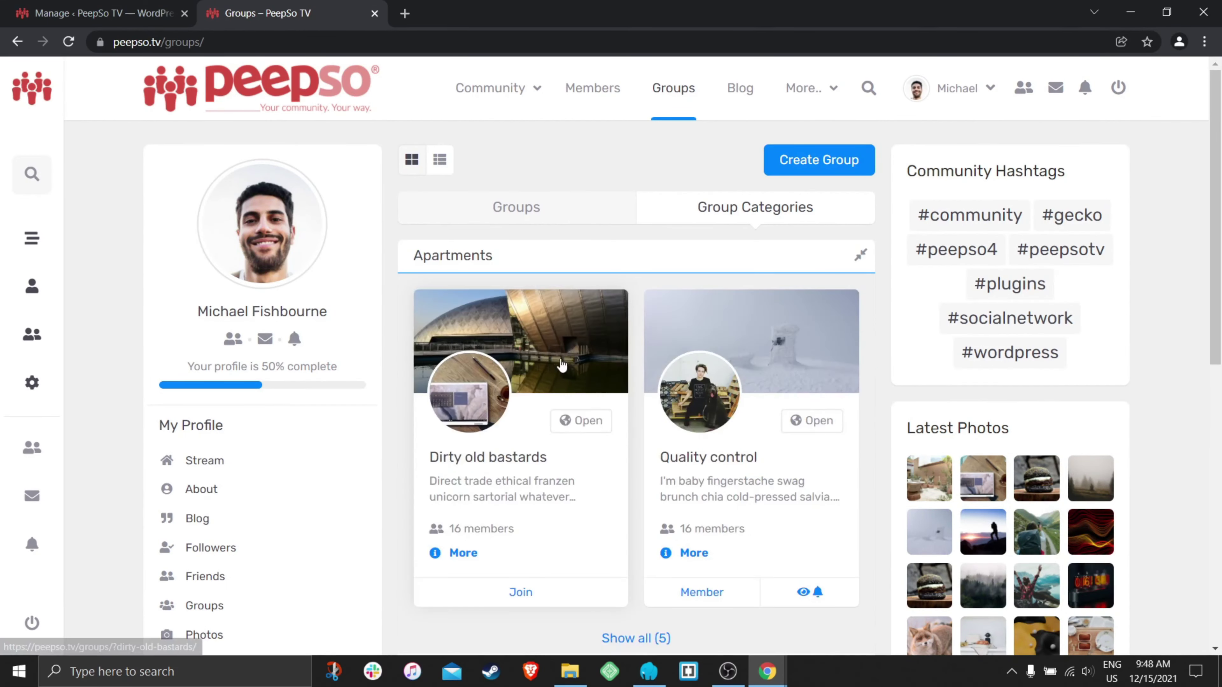
- Confirm Quality control is listed under PeepSo TV, then switch to the Manage Group Categories admin page
{"action": "scroll", "coordinate": [602, 336], "scroll_direction": "down", "scroll_amount": 10}
{"action": "scroll", "coordinate": [584, 345], "scroll_direction": "down", "scroll_amount": 15}
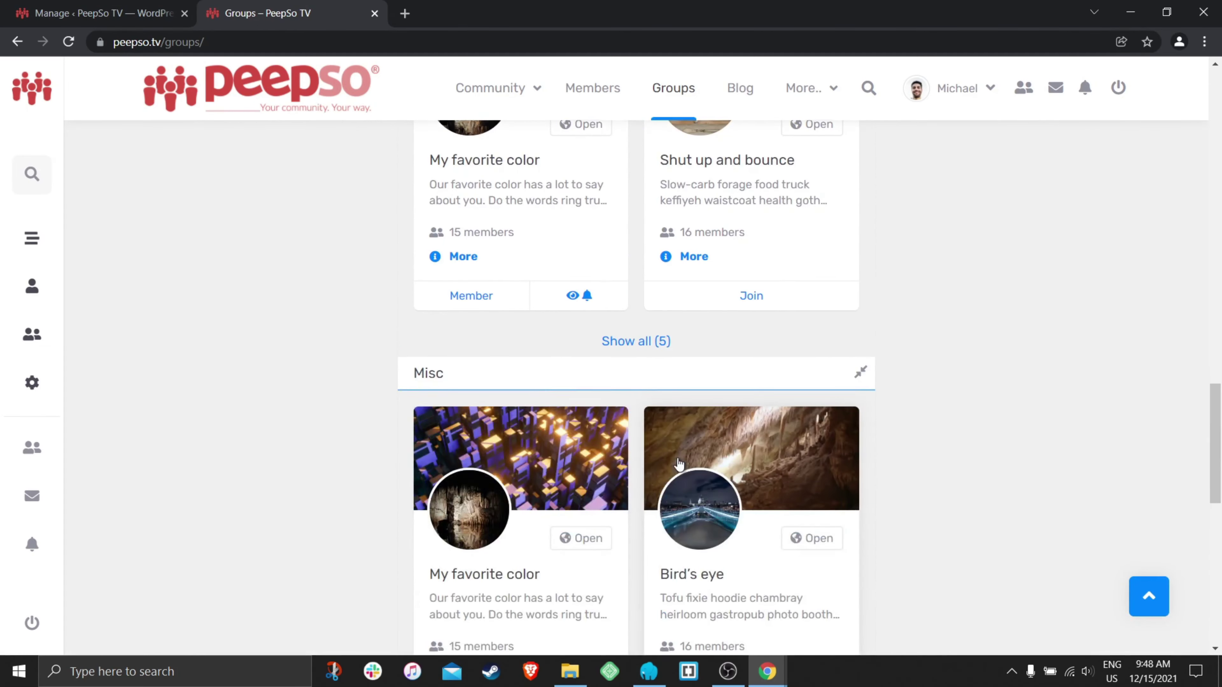
{"action": "scroll", "coordinate": [580, 380], "scroll_direction": "down", "scroll_amount": 12}
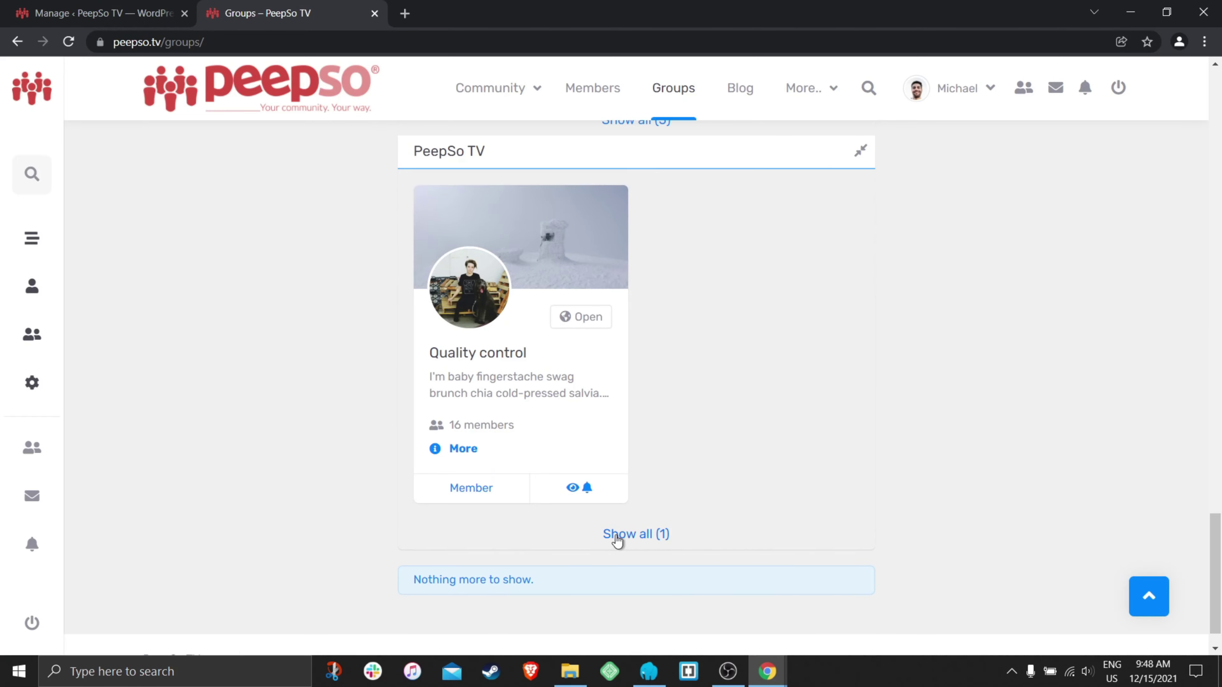
{"action": "scroll", "coordinate": [662, 542], "scroll_direction": "up", "scroll_amount": 6}
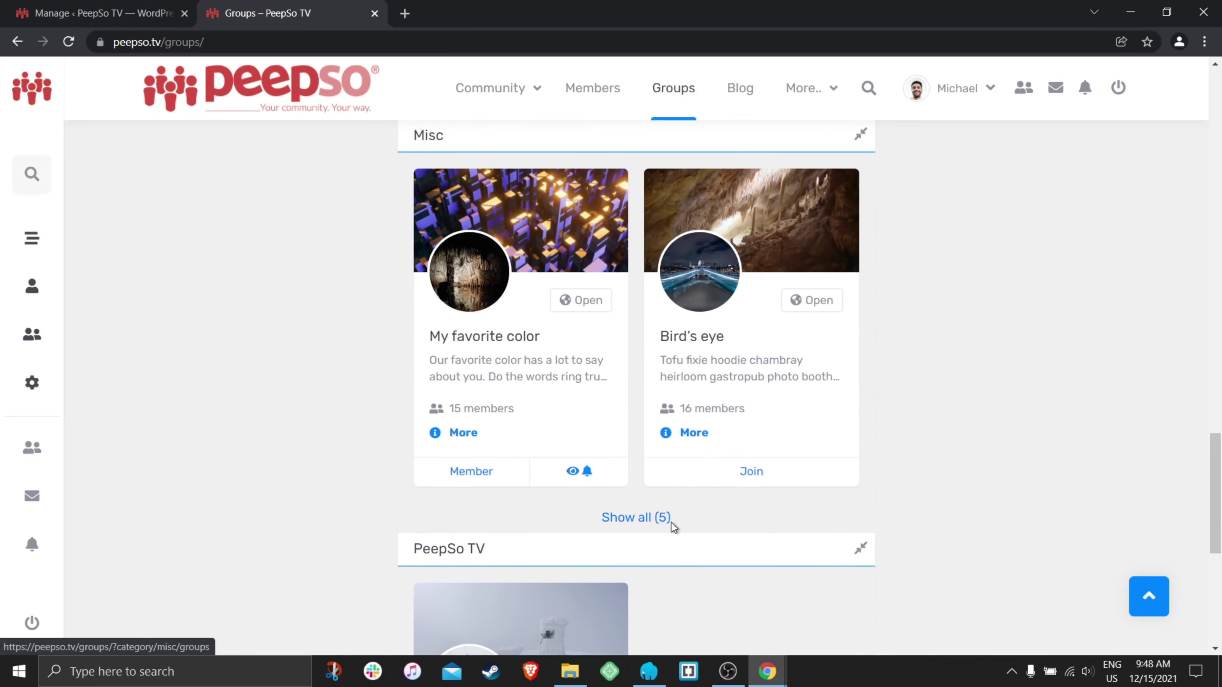
{"action": "left_click", "coordinate": [110, 13]}
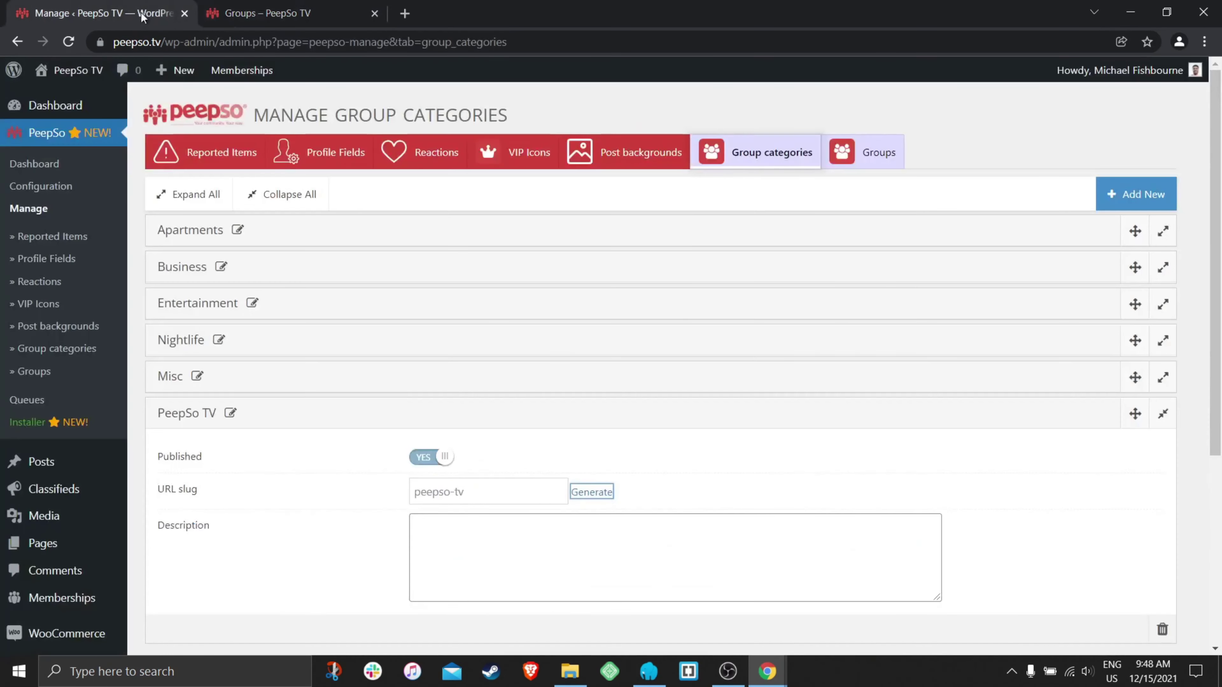
- Open PeepSo Configuration > Groups and compare its Category listing options with the live groups page
{"action": "left_click", "coordinate": [41, 186]}
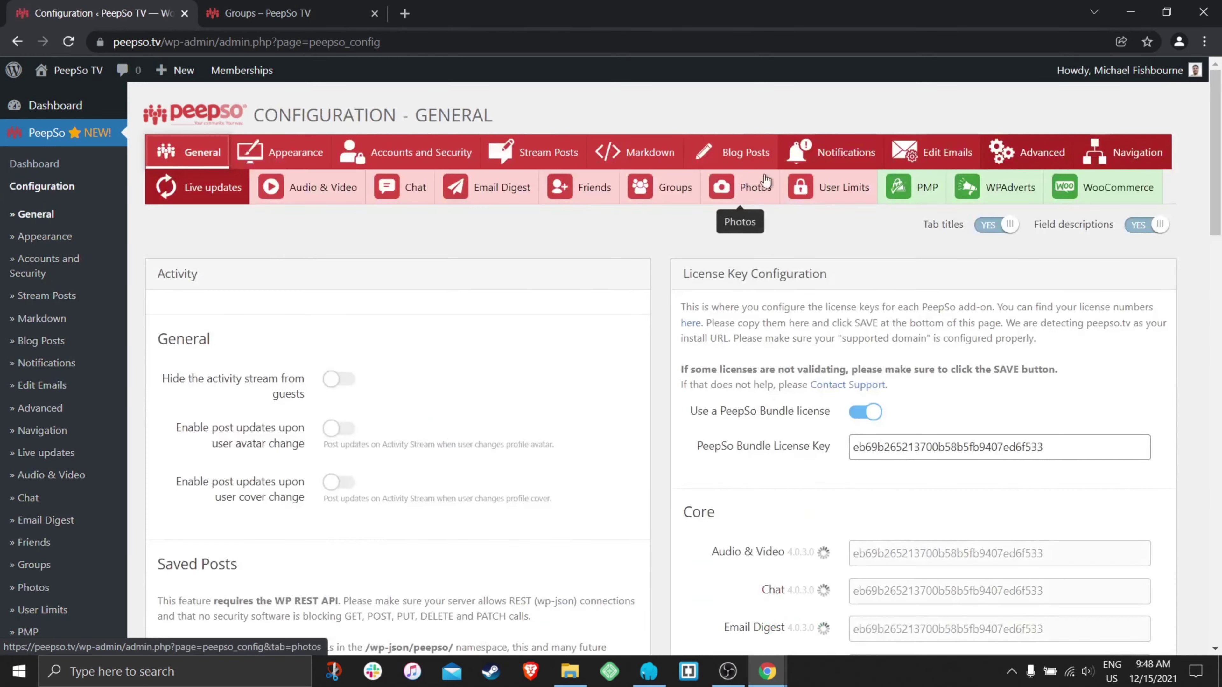
{"action": "left_click", "coordinate": [657, 193]}
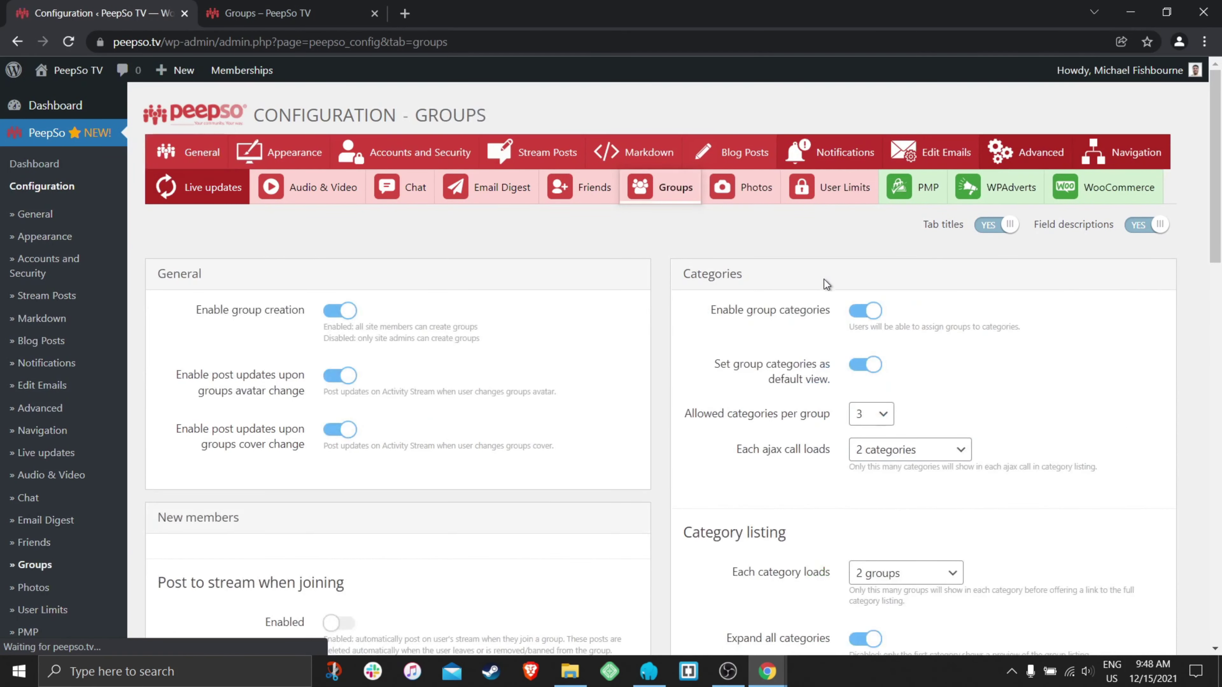
{"action": "scroll", "coordinate": [747, 419], "scroll_direction": "down", "scroll_amount": 6}
{"action": "left_click_drag", "start_coordinate": [726, 430], "coordinate": [829, 430]}
{"action": "left_click", "coordinate": [254, 7]}
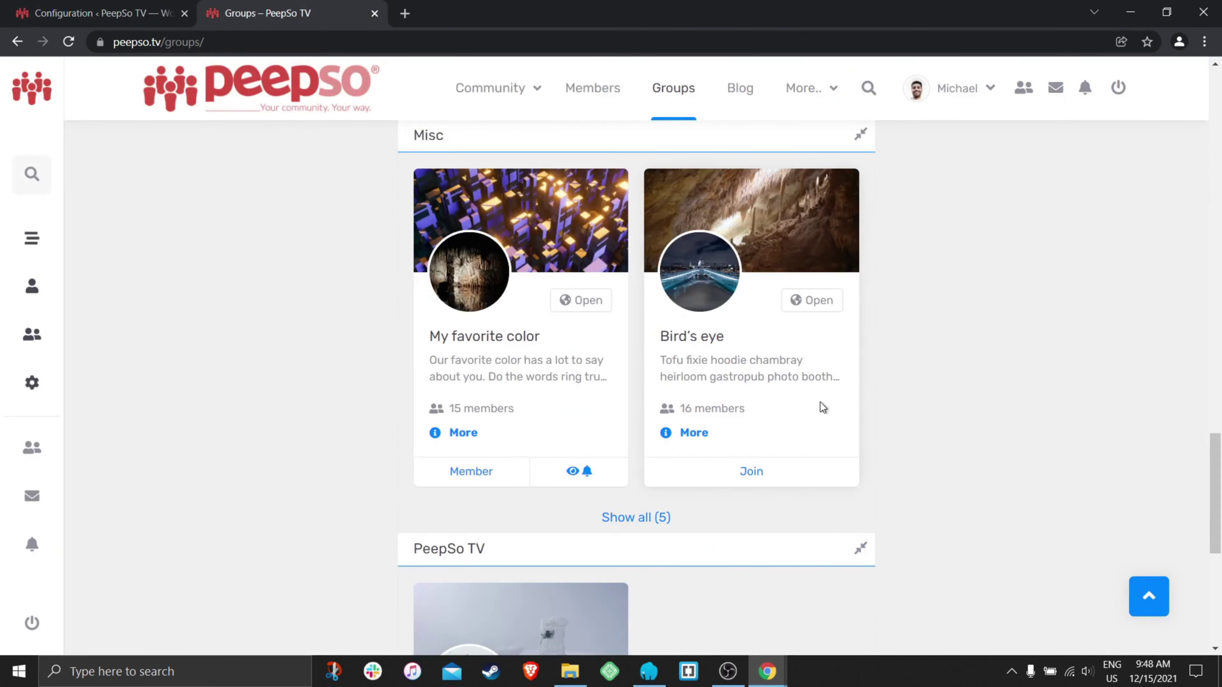
{"action": "left_click_drag", "start_coordinate": [652, 521], "coordinate": [658, 521]}
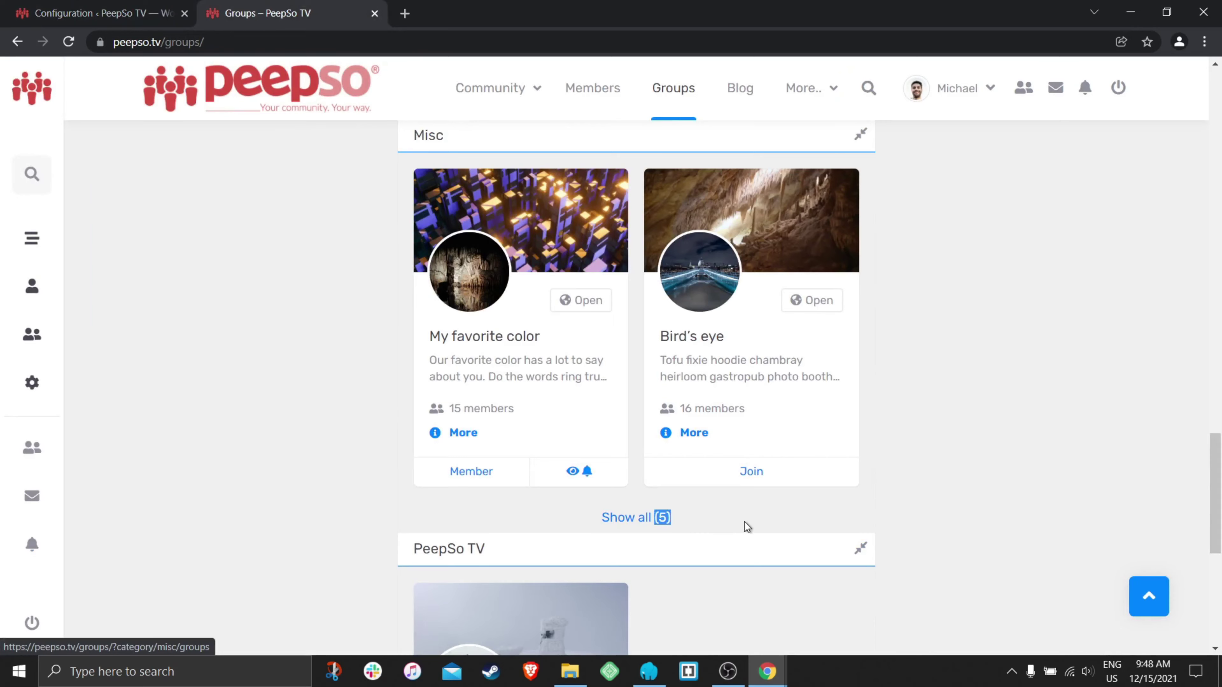
{"action": "scroll", "coordinate": [755, 523], "scroll_direction": "up", "scroll_amount": 12}
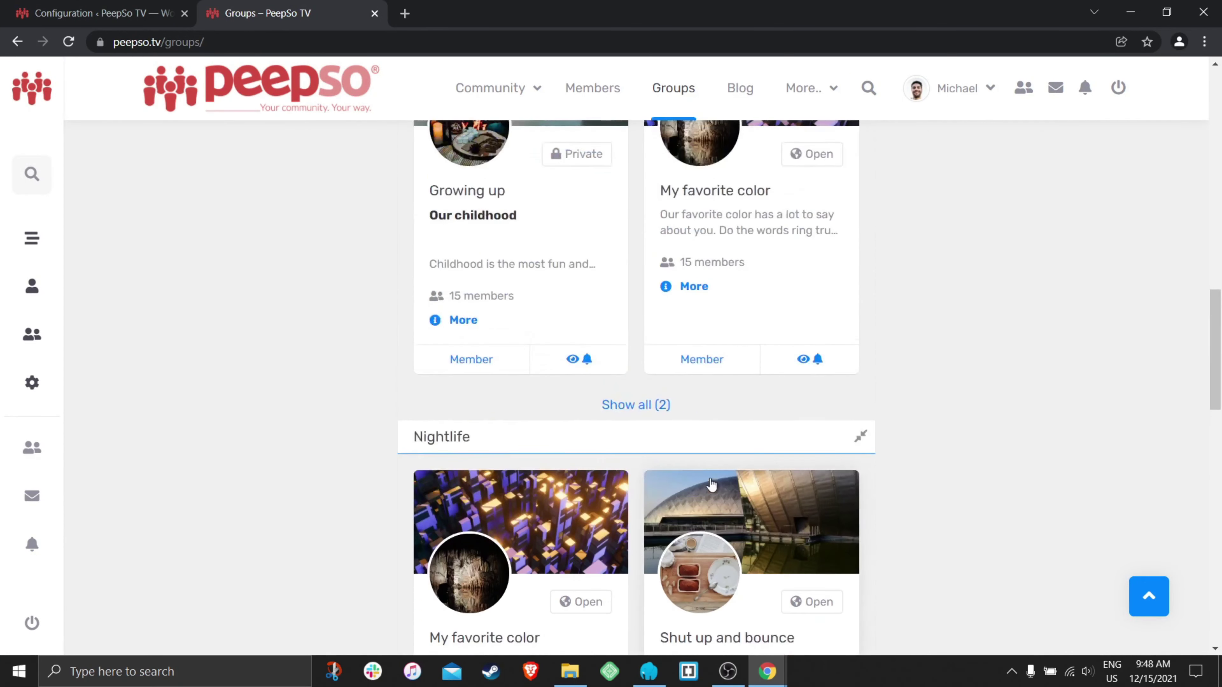
{"action": "scroll", "coordinate": [711, 484], "scroll_direction": "up", "scroll_amount": 3}
{"action": "left_click_drag", "start_coordinate": [670, 565], "coordinate": [642, 568]}
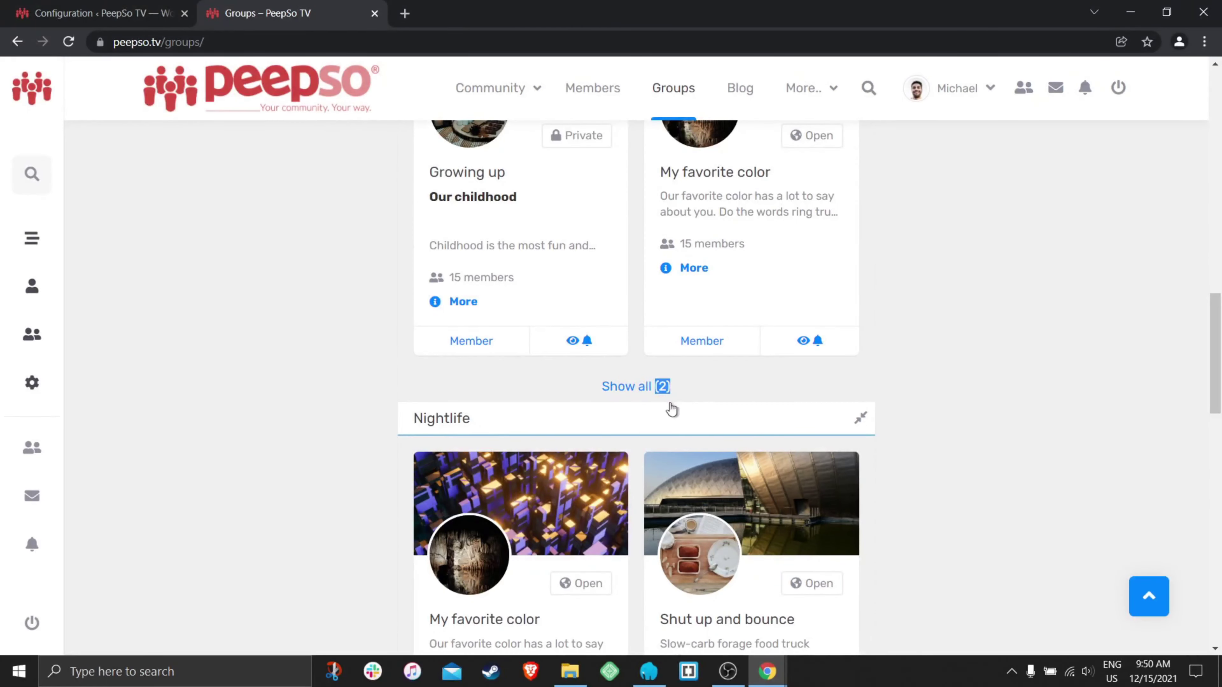
{"action": "left_click", "coordinate": [93, 15]}
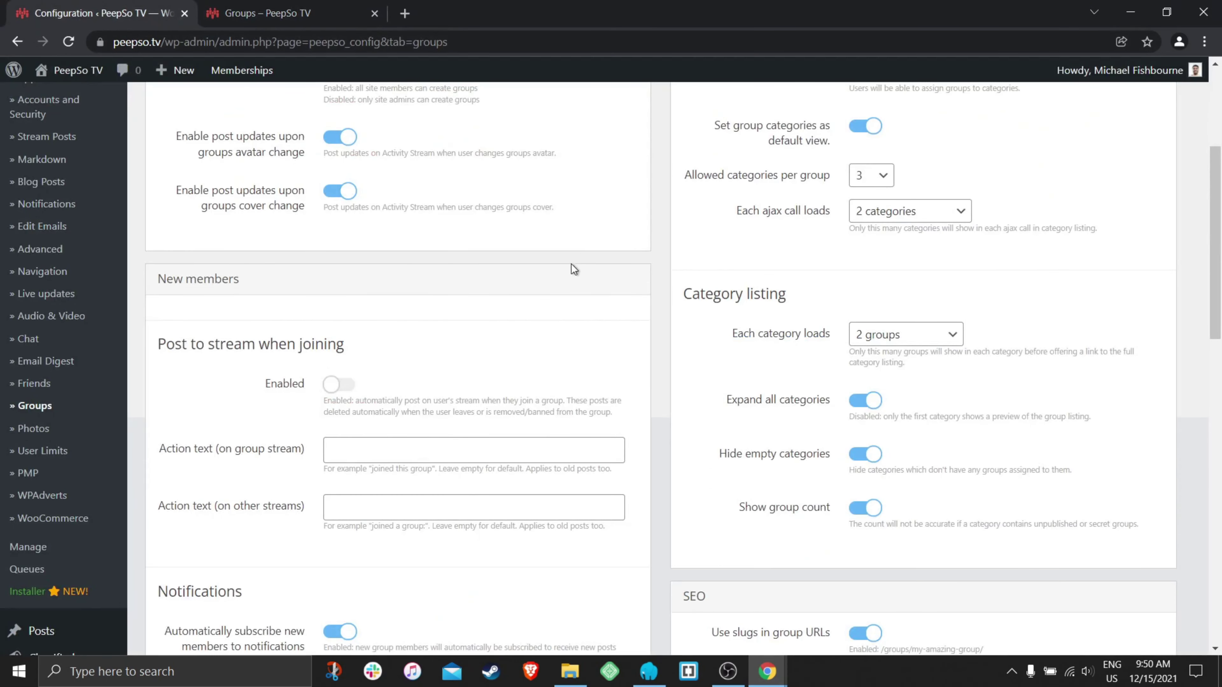
- Switch off Expand all categories, Hide empty categories and Show group count
{"action": "scroll", "coordinate": [729, 414], "scroll_direction": "up", "scroll_amount": 2}
{"action": "left_click", "coordinate": [864, 481]}
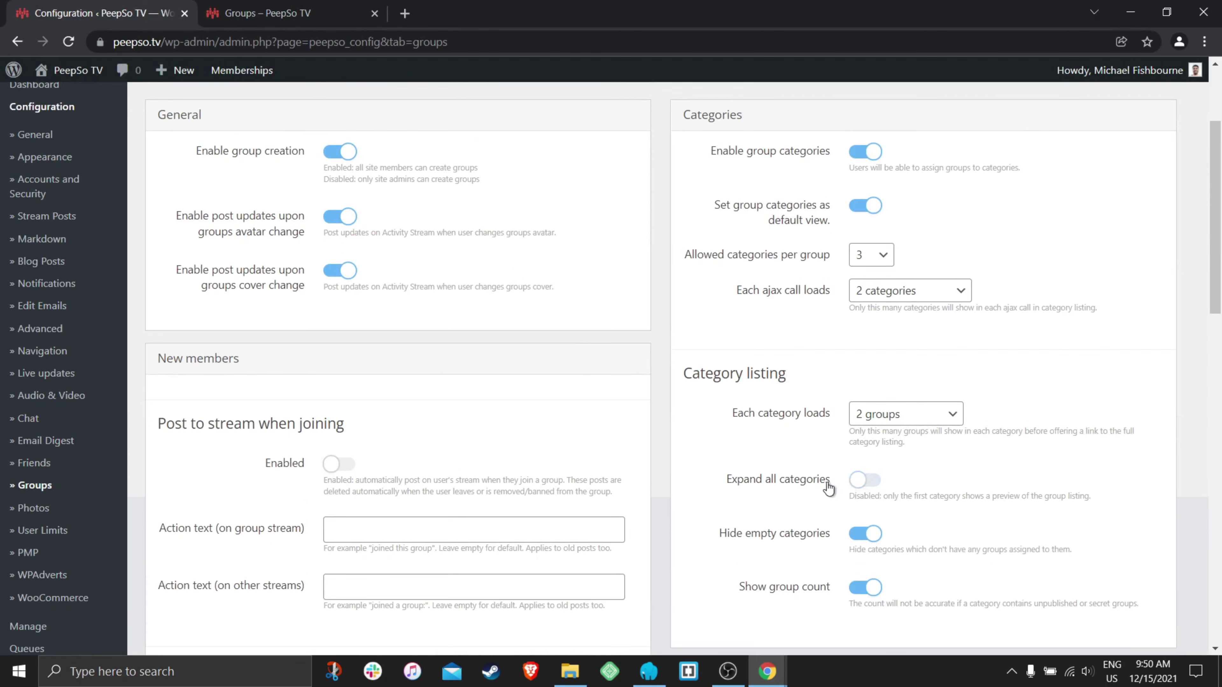
{"action": "scroll", "coordinate": [843, 446], "scroll_direction": "down", "scroll_amount": 4}
{"action": "left_click", "coordinate": [862, 435]}
{"action": "scroll", "coordinate": [710, 418], "scroll_direction": "down", "scroll_amount": 2}
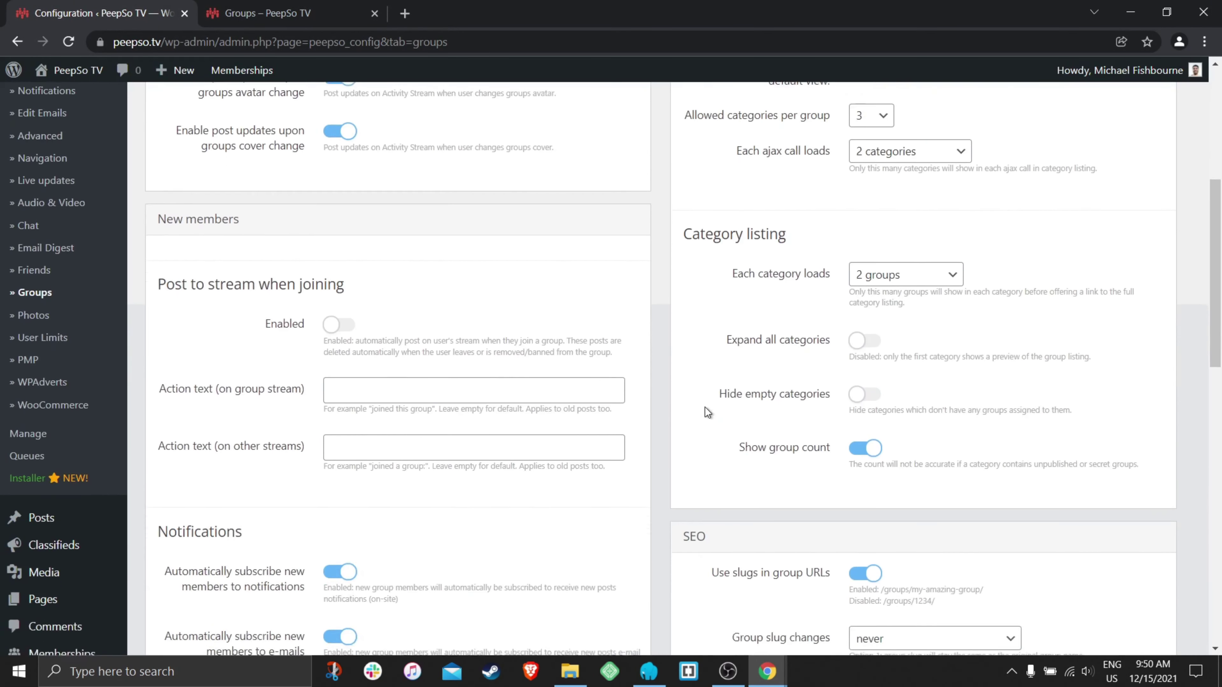
{"action": "left_click", "coordinate": [866, 404]}
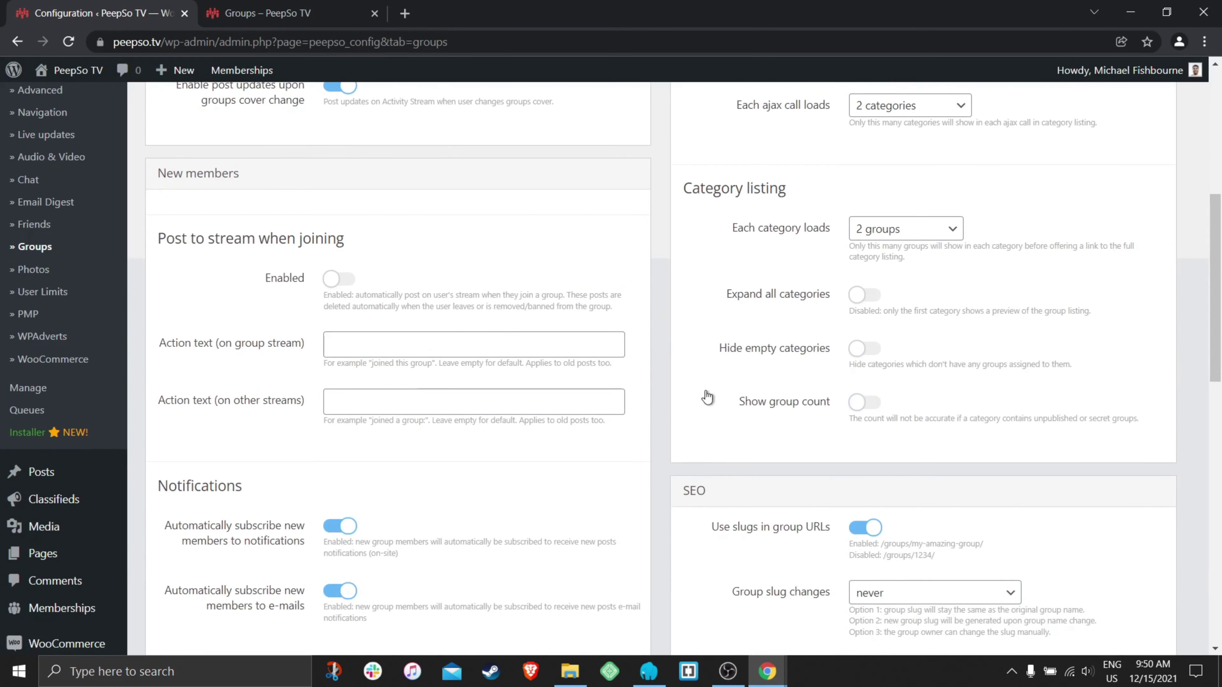
- Save the group listing settings and return to the live Groups page
{"action": "scroll", "coordinate": [702, 400], "scroll_direction": "up", "scroll_amount": 6}
{"action": "scroll", "coordinate": [704, 401], "scroll_direction": "down", "scroll_amount": 2}
{"action": "scroll", "coordinate": [702, 397], "scroll_direction": "down", "scroll_amount": 10}
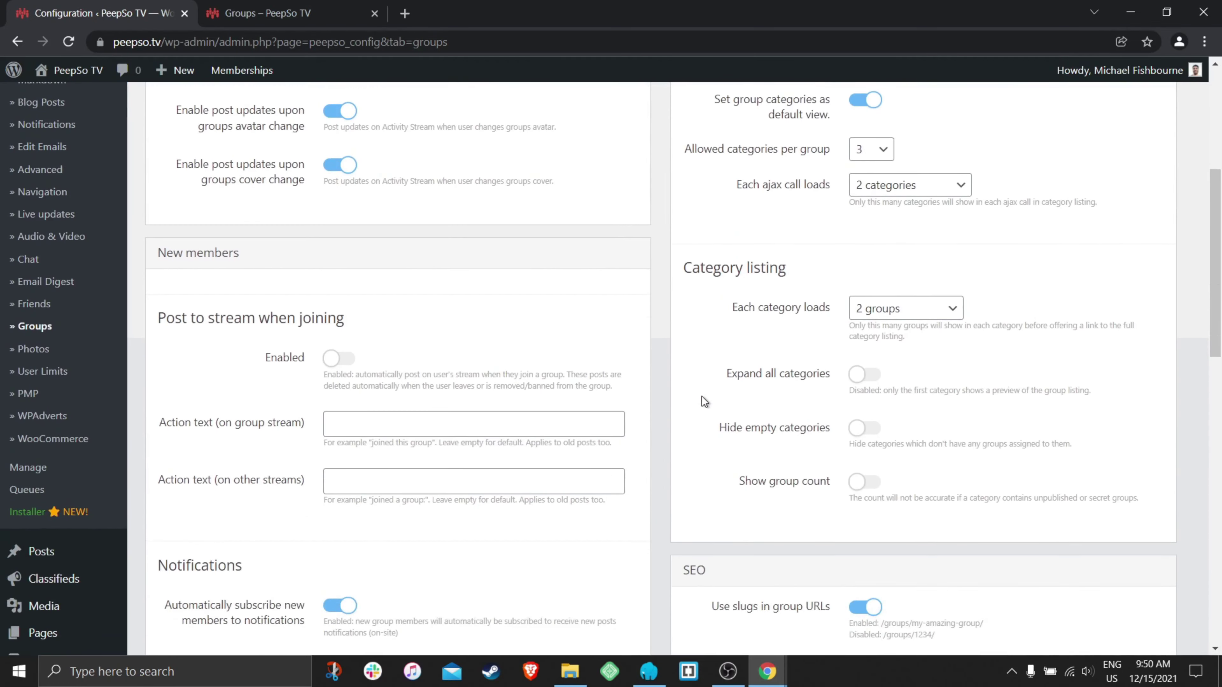
{"action": "scroll", "coordinate": [669, 388], "scroll_direction": "up", "scroll_amount": 12}
{"action": "scroll", "coordinate": [638, 356], "scroll_direction": "down", "scroll_amount": 20}
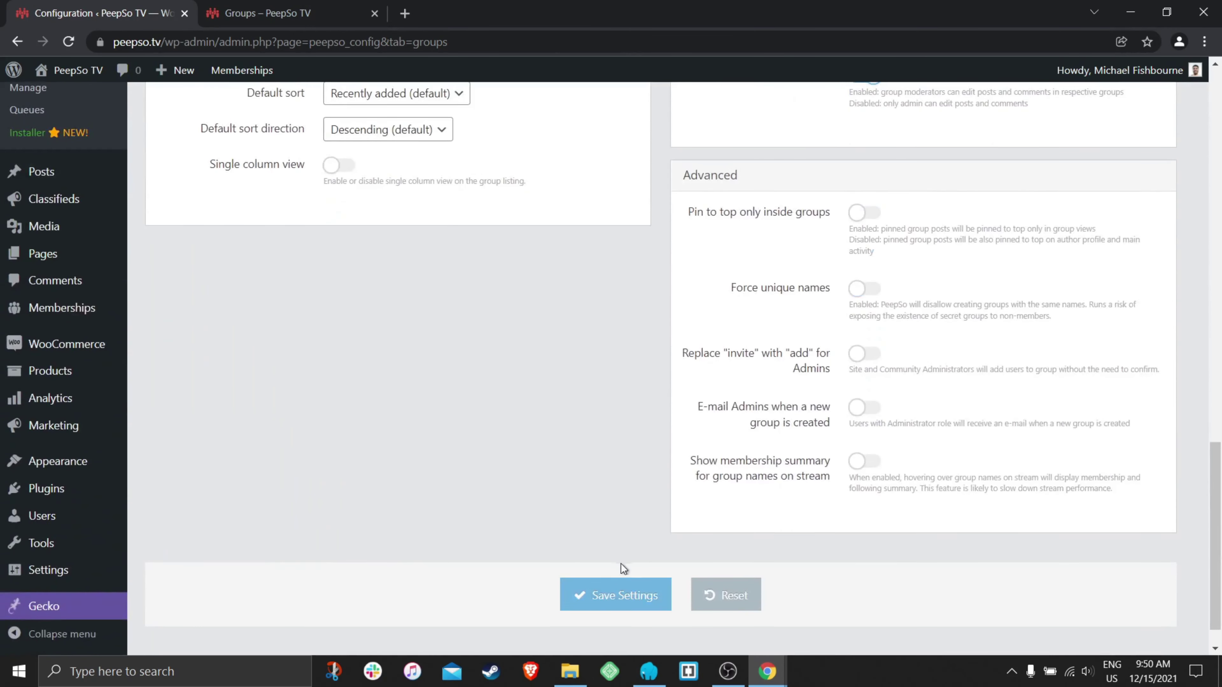
{"action": "left_click", "coordinate": [616, 595]}
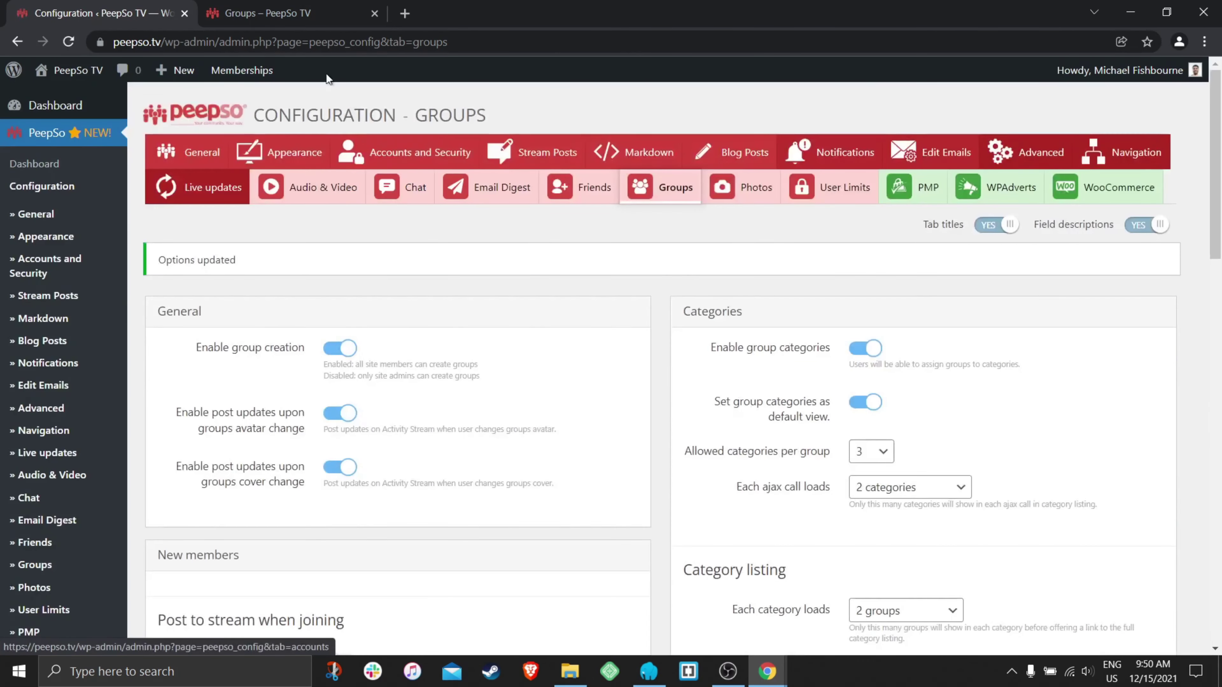
{"action": "left_click", "coordinate": [268, 13]}
- Reload the Groups listing to see only Apartments expanded, then return to Groups configuration
{"action": "left_click", "coordinate": [69, 42]}
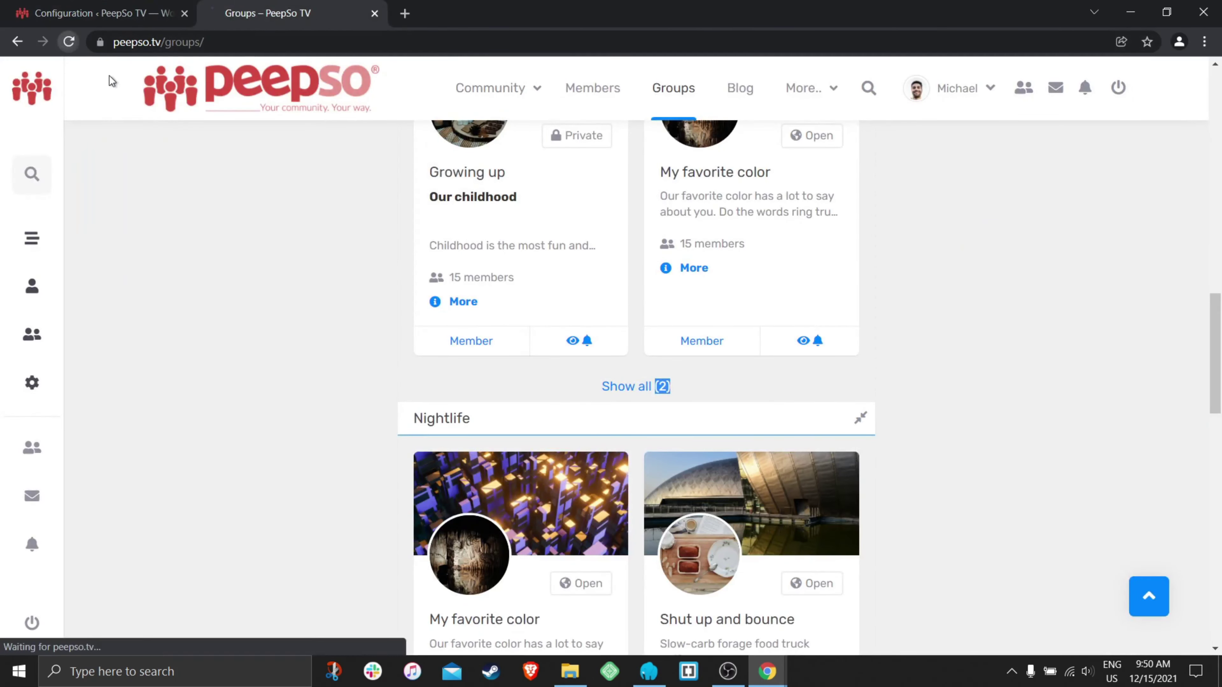
{"action": "scroll", "coordinate": [757, 348], "scroll_direction": "down", "scroll_amount": 5}
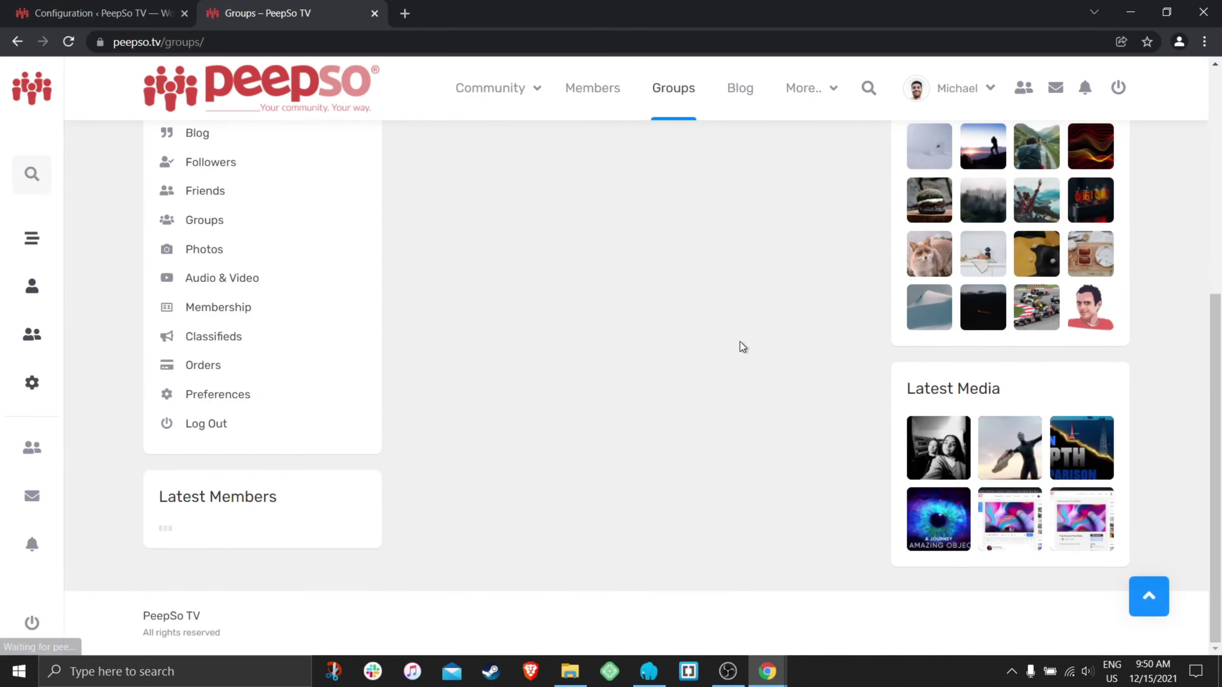
{"action": "scroll", "coordinate": [781, 395], "scroll_direction": "up", "scroll_amount": 3}
{"action": "scroll", "coordinate": [781, 396], "scroll_direction": "up", "scroll_amount": 1}
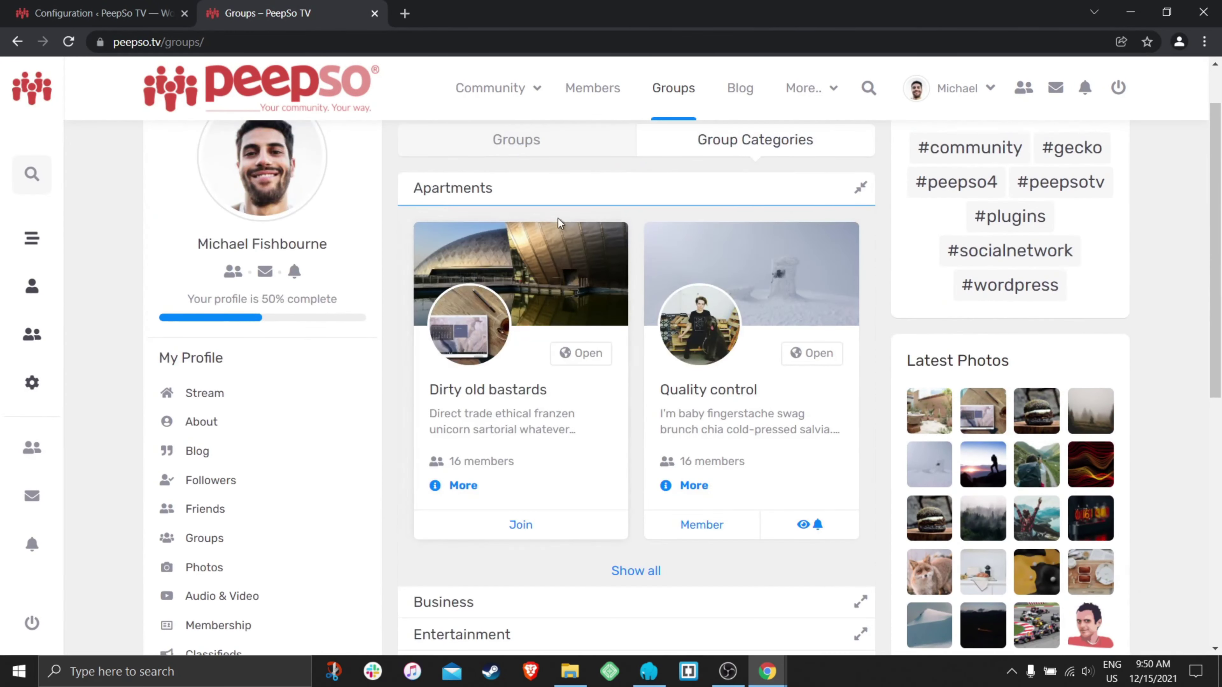
{"action": "scroll", "coordinate": [615, 313], "scroll_direction": "down", "scroll_amount": 2}
{"action": "scroll", "coordinate": [566, 397], "scroll_direction": "up", "scroll_amount": 3}
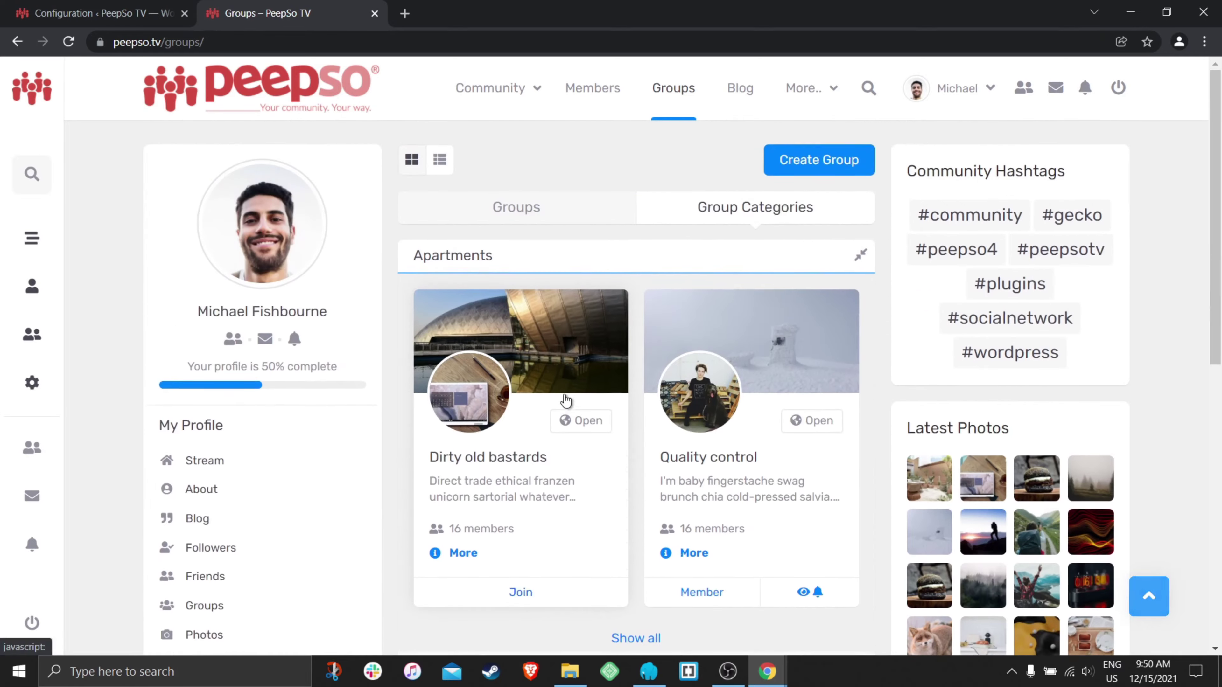
{"action": "scroll", "coordinate": [596, 311], "scroll_direction": "down", "scroll_amount": 5}
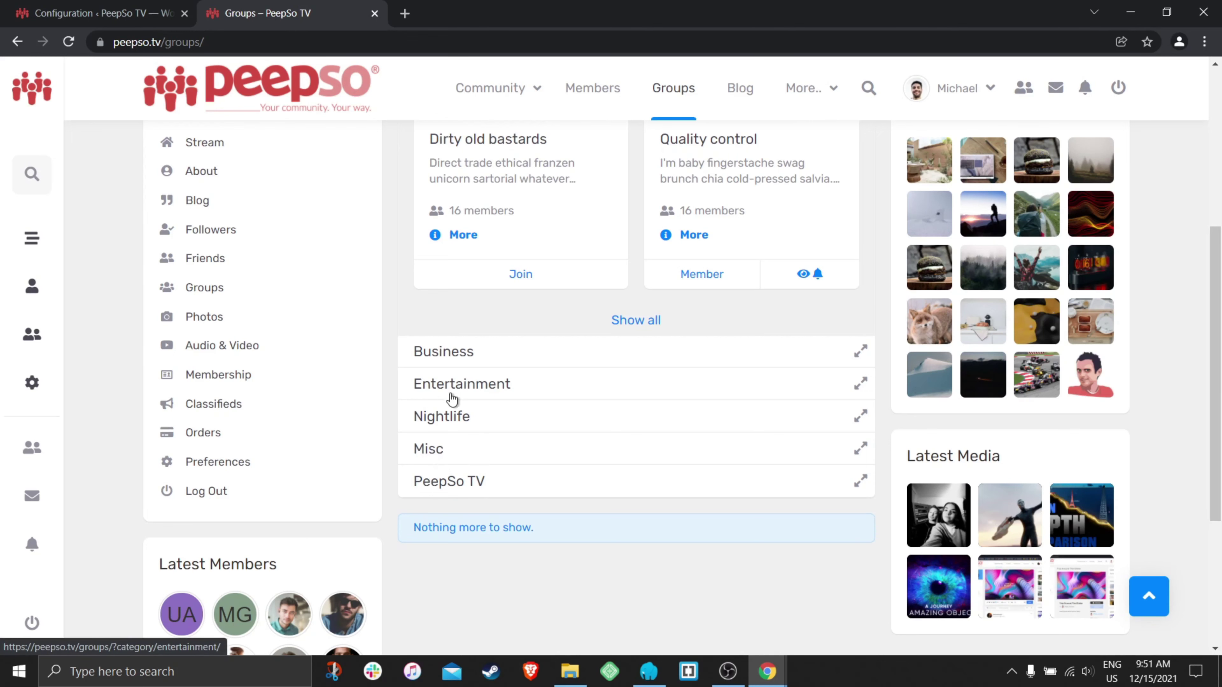
{"action": "scroll", "coordinate": [593, 419], "scroll_direction": "up", "scroll_amount": 5}
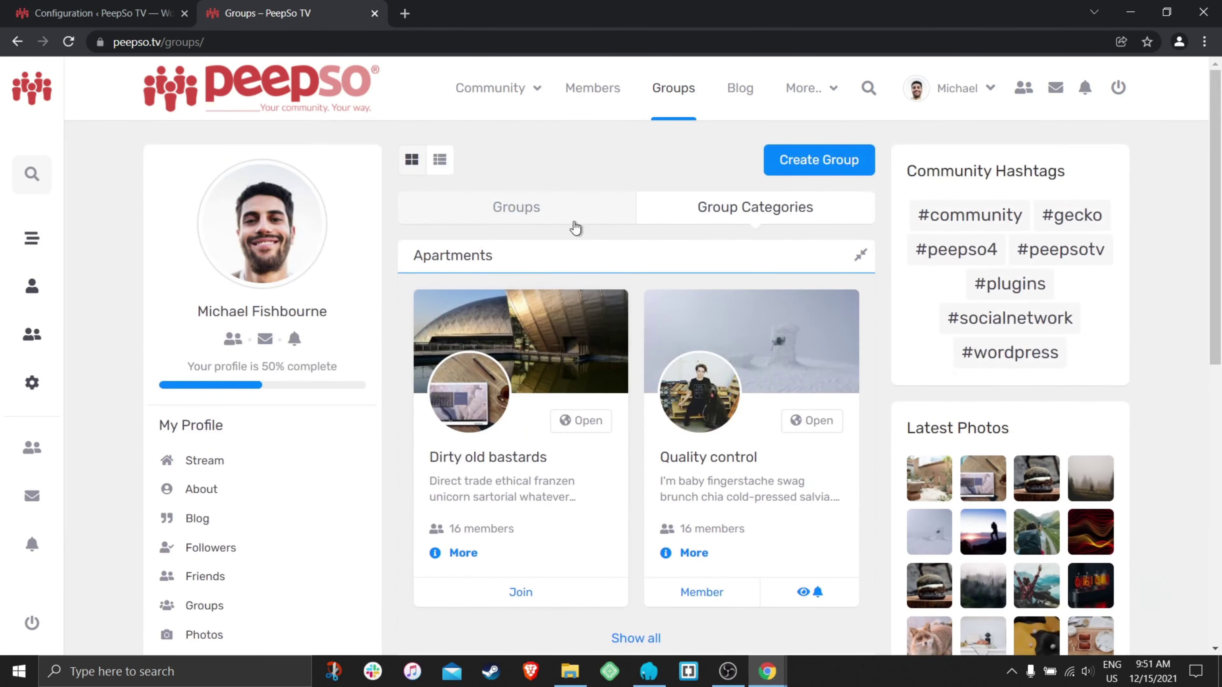
{"action": "left_click", "coordinate": [95, 12]}
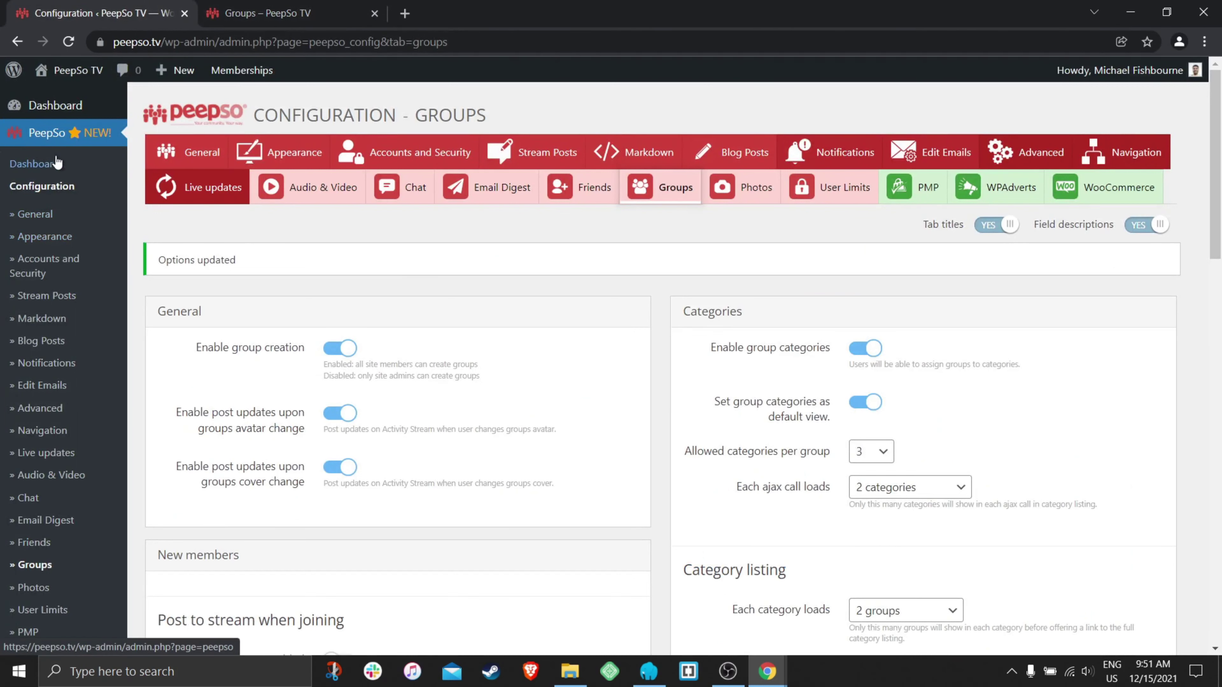
- In Manage Group Categories, collapse PeepSo TV and move Nightlife to the top of the order
{"action": "scroll", "coordinate": [19, 381], "scroll_direction": "down", "scroll_amount": 5}
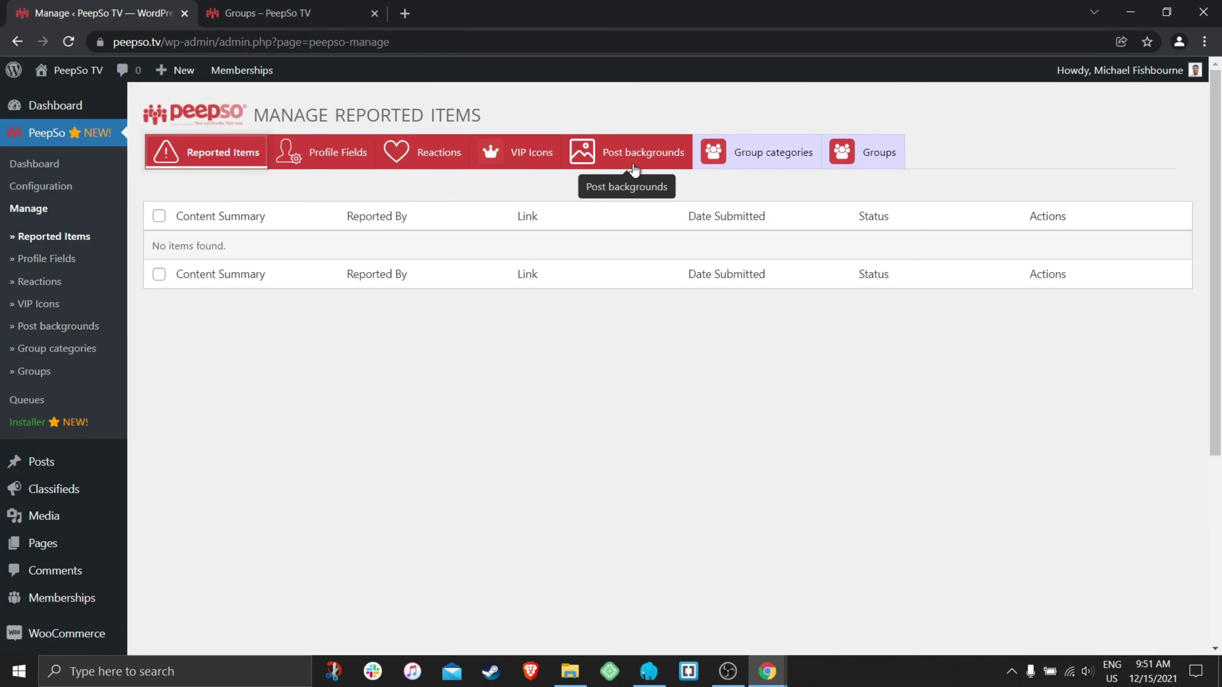
{"action": "left_click", "coordinate": [768, 157]}
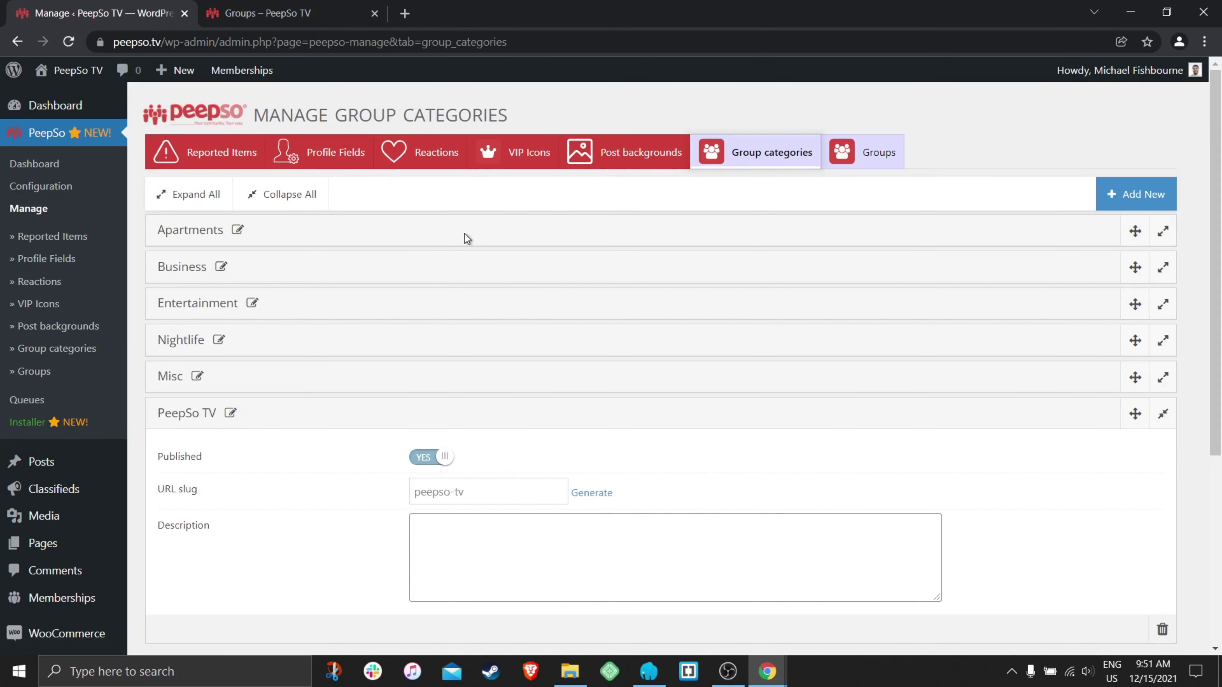
{"action": "left_click", "coordinate": [337, 423]}
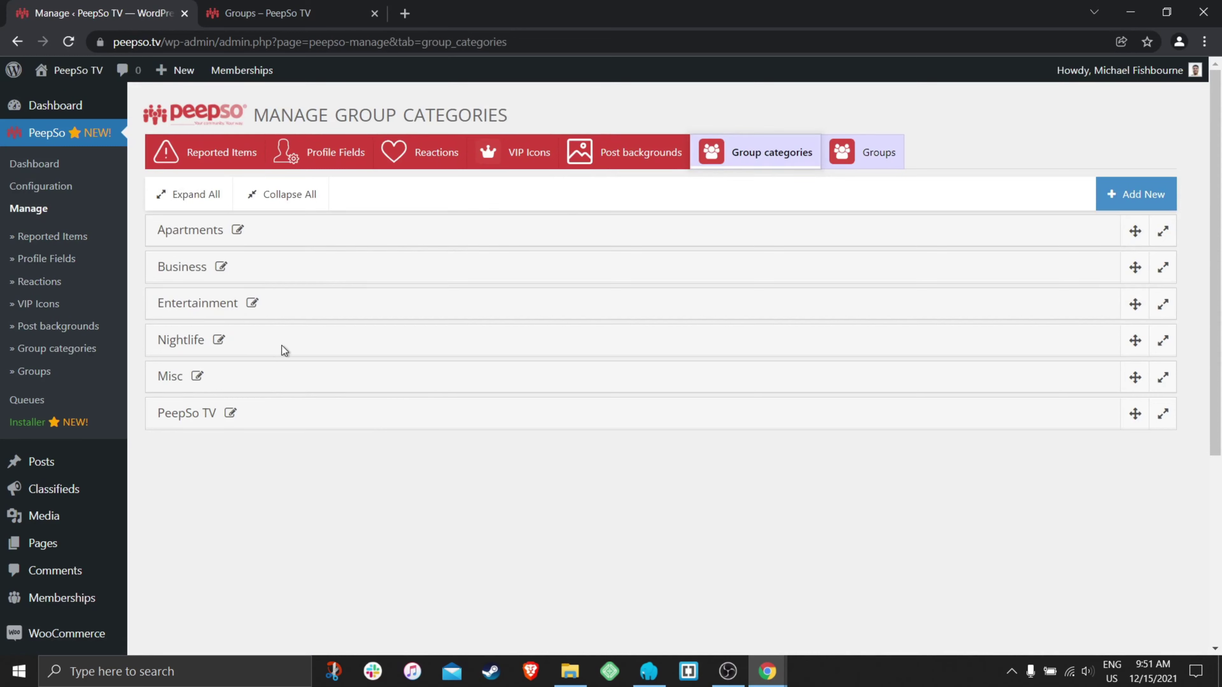
{"action": "left_click_drag", "start_coordinate": [284, 350], "coordinate": [298, 238]}
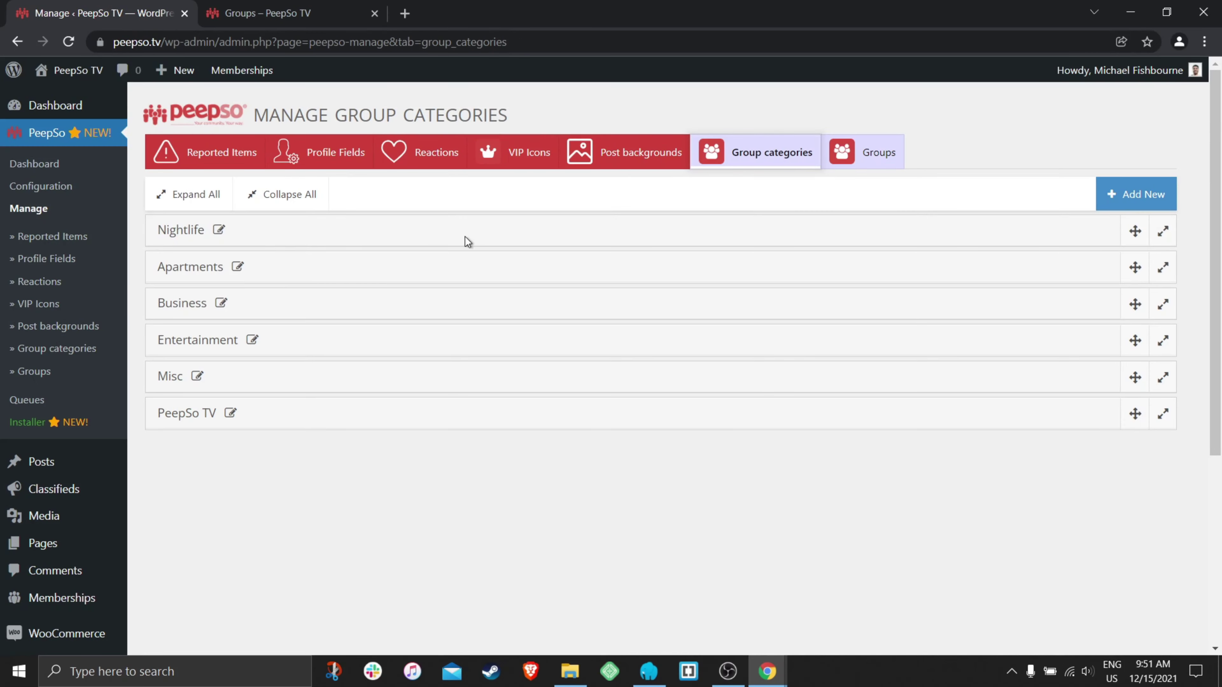
- Reload the live Groups page to show the reordered categories
{"action": "left_click", "coordinate": [311, 13]}
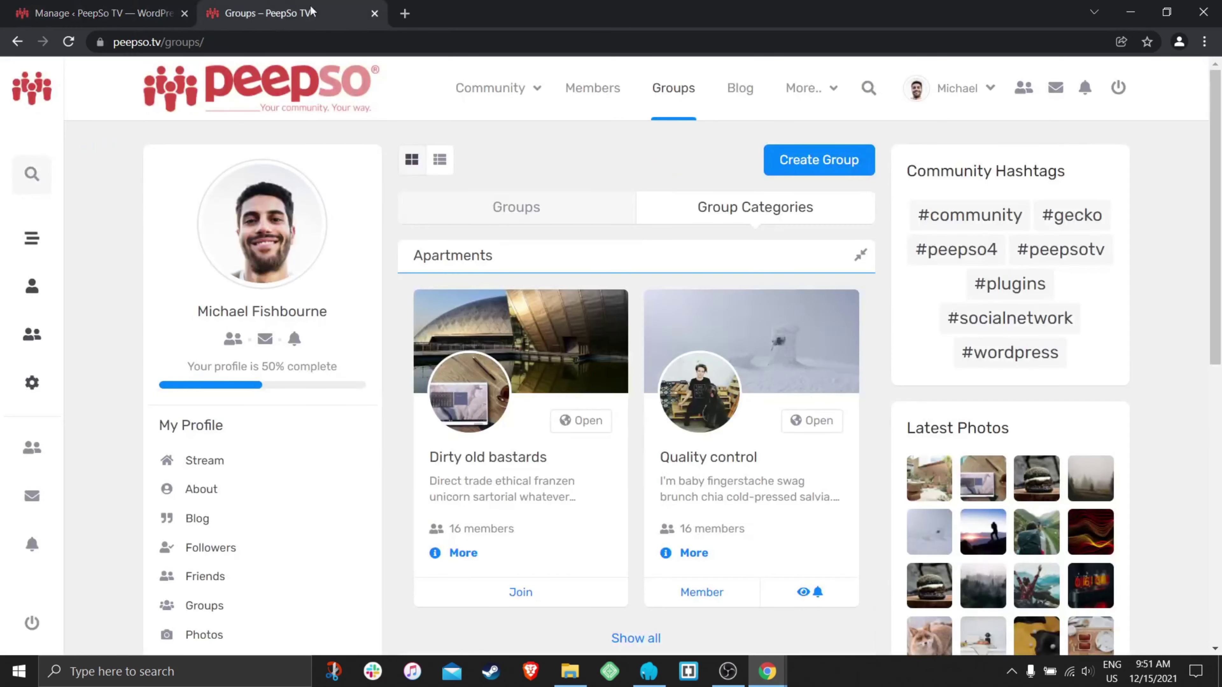
{"action": "left_click", "coordinate": [69, 42]}
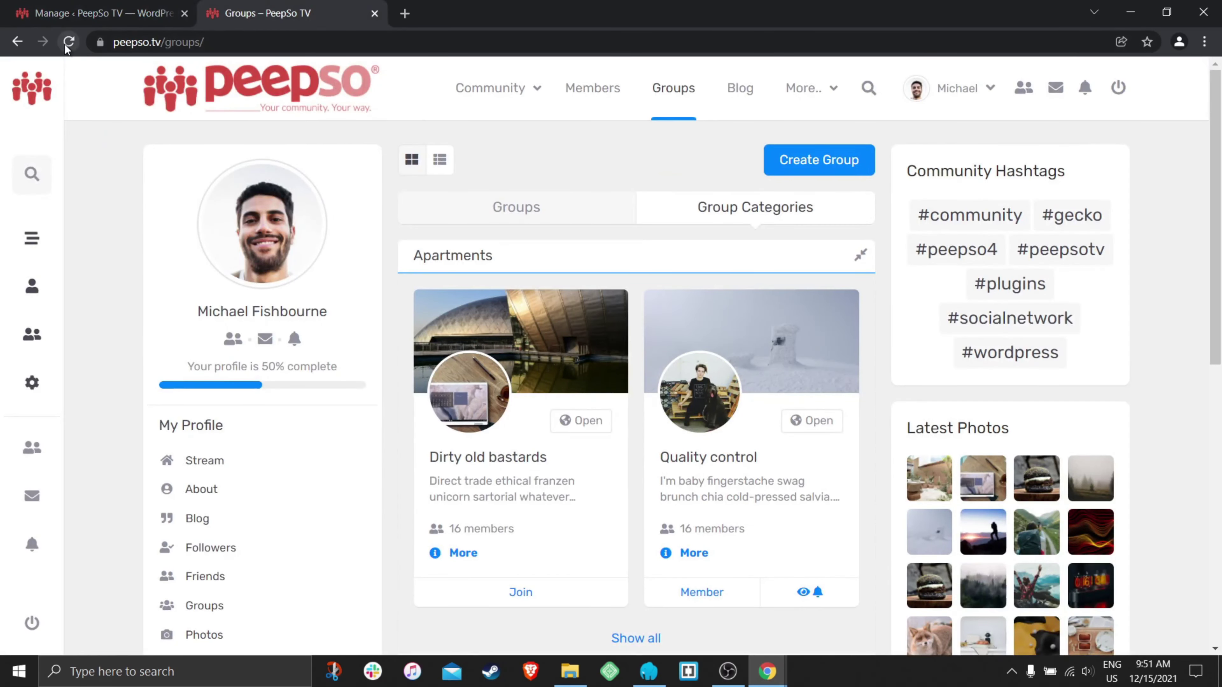
{"action": "left_click", "coordinate": [108, 16]}
{"action": "left_click", "coordinate": [261, 16]}
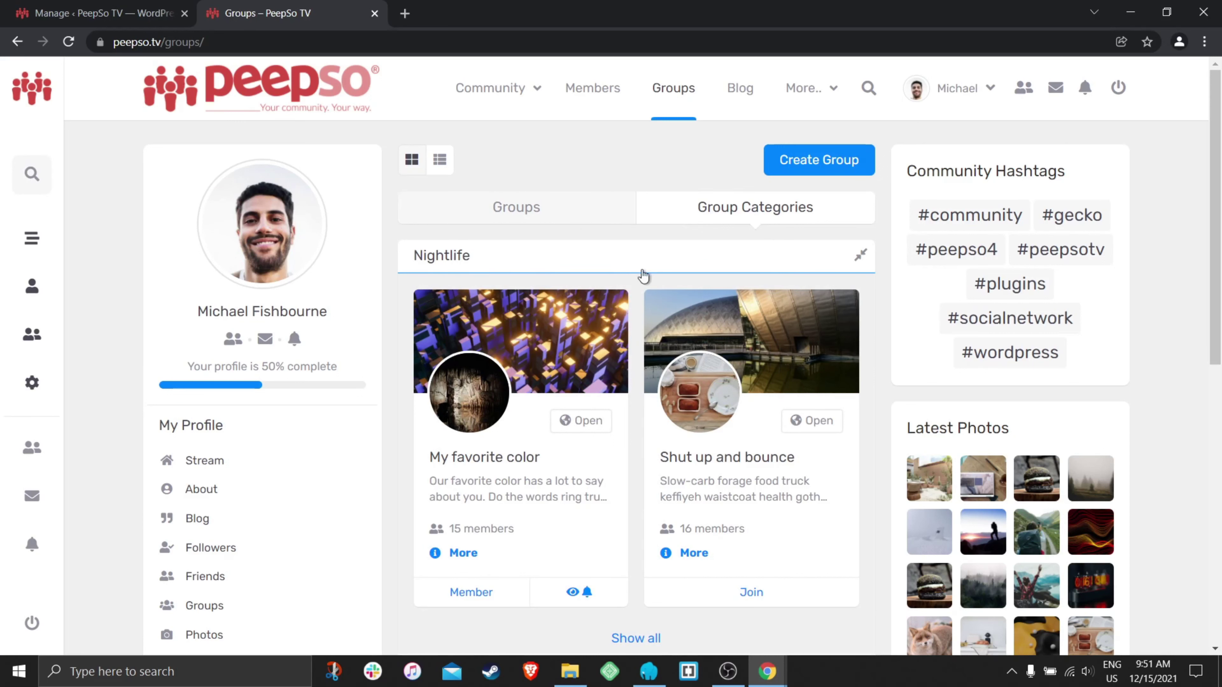
{"action": "scroll", "coordinate": [642, 271], "scroll_direction": "down", "scroll_amount": 3}
{"action": "scroll", "coordinate": [612, 339], "scroll_direction": "down", "scroll_amount": 3}
{"action": "scroll", "coordinate": [610, 342], "scroll_direction": "up", "scroll_amount": 6}
- Toggle the Nightlife and Apartments category accordions on the Group Categories tab
{"action": "left_click", "coordinate": [528, 268]}
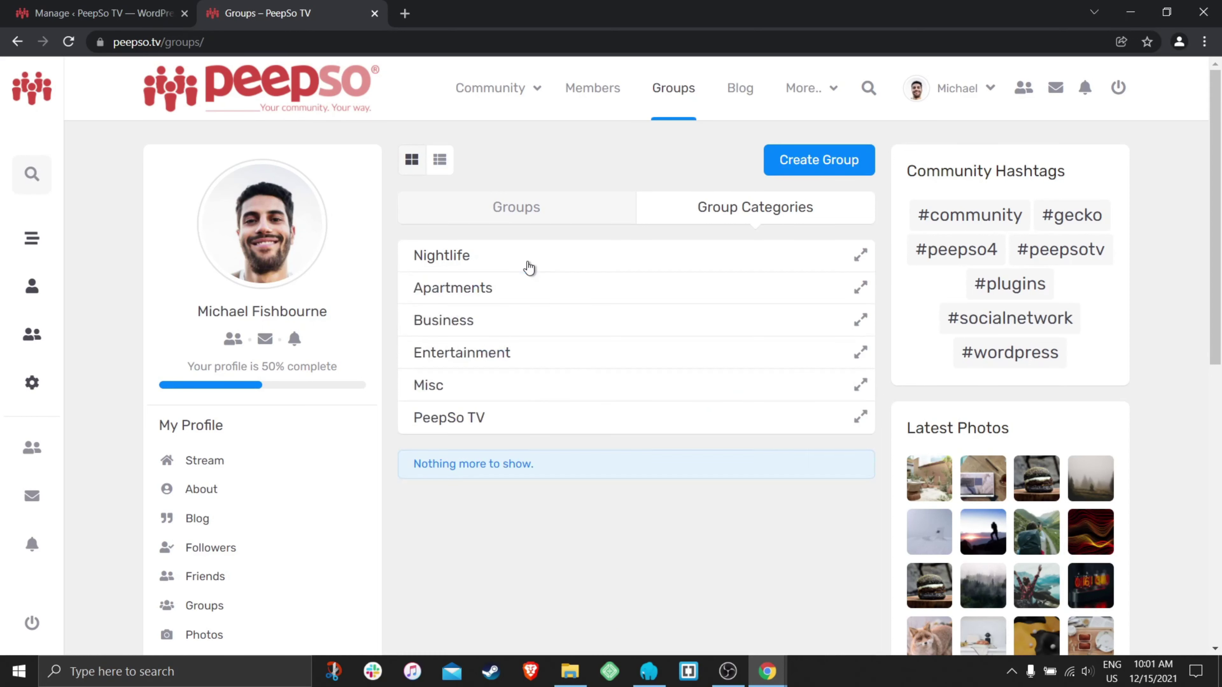
{"action": "left_click", "coordinate": [612, 268]}
{"action": "left_click", "coordinate": [621, 266]}
{"action": "left_click", "coordinate": [634, 288]}
{"action": "left_click", "coordinate": [635, 268]}
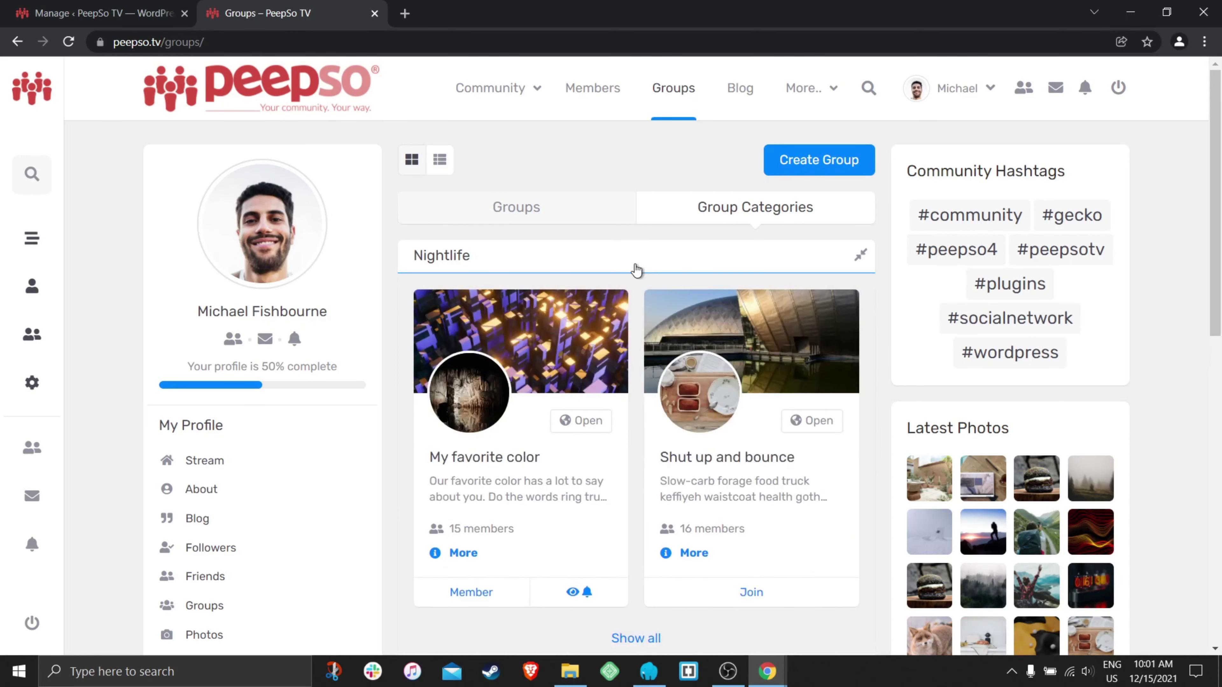
{"action": "left_click", "coordinate": [620, 264]}
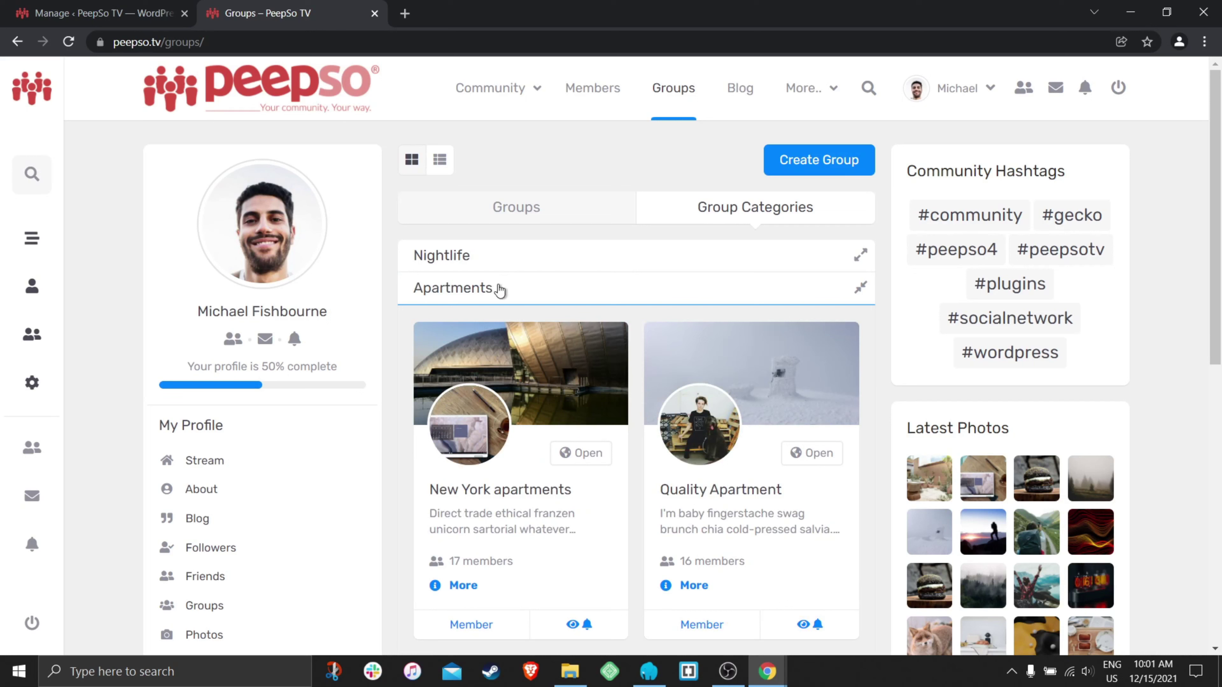
{"action": "left_click", "coordinate": [595, 290]}
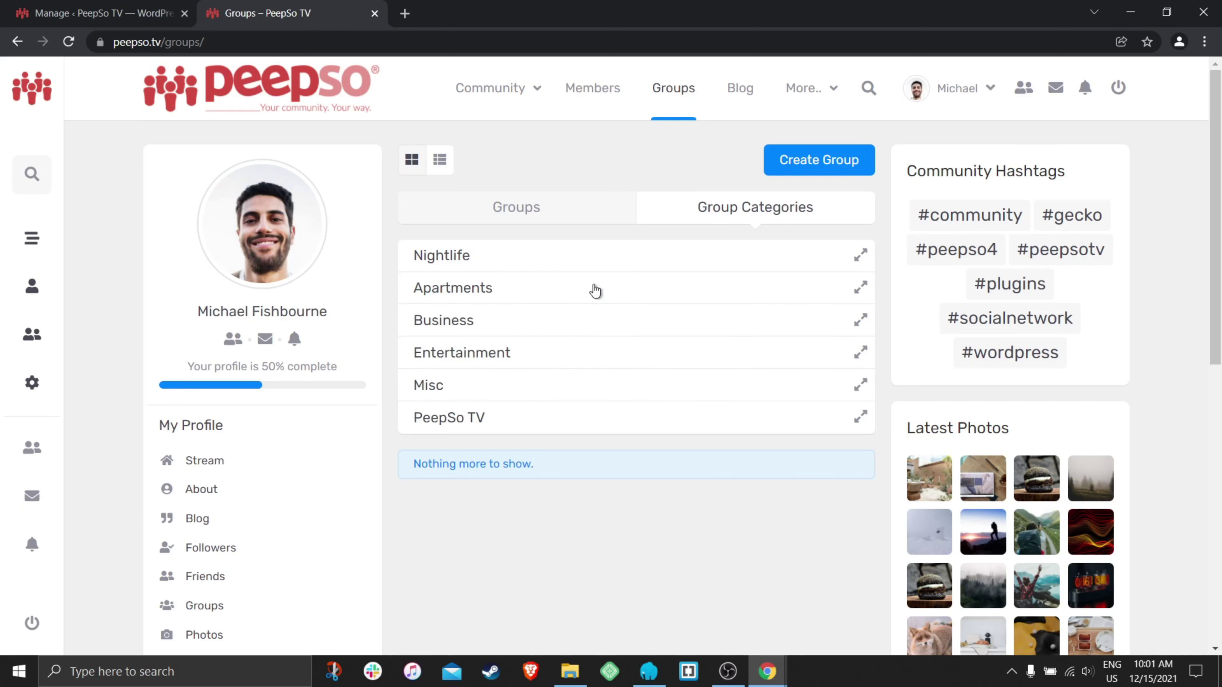
- Cycle the Business, Apartments and Nightlife accordions, ending with Apartments expanded to show its groups
{"action": "left_click", "coordinate": [852, 323]}
{"action": "left_click", "coordinate": [861, 290]}
{"action": "left_click", "coordinate": [861, 256]}
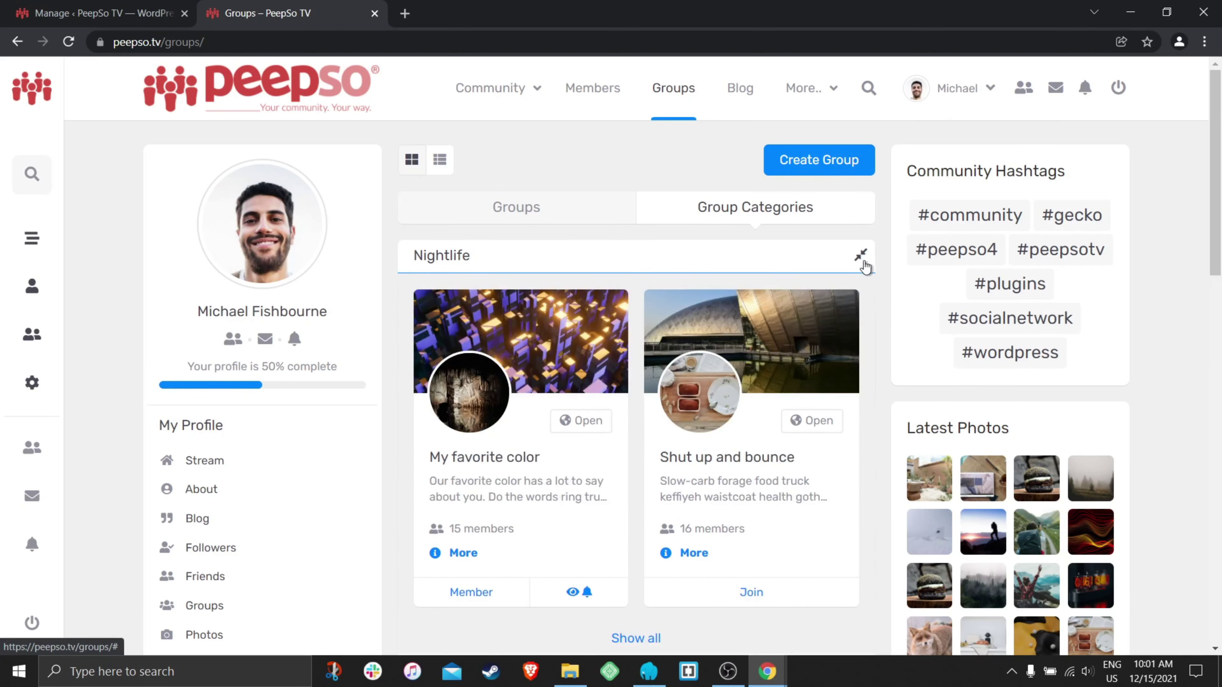
{"action": "left_click", "coordinate": [862, 258]}
{"action": "left_click", "coordinate": [862, 288]}
{"action": "left_click", "coordinate": [863, 321]}
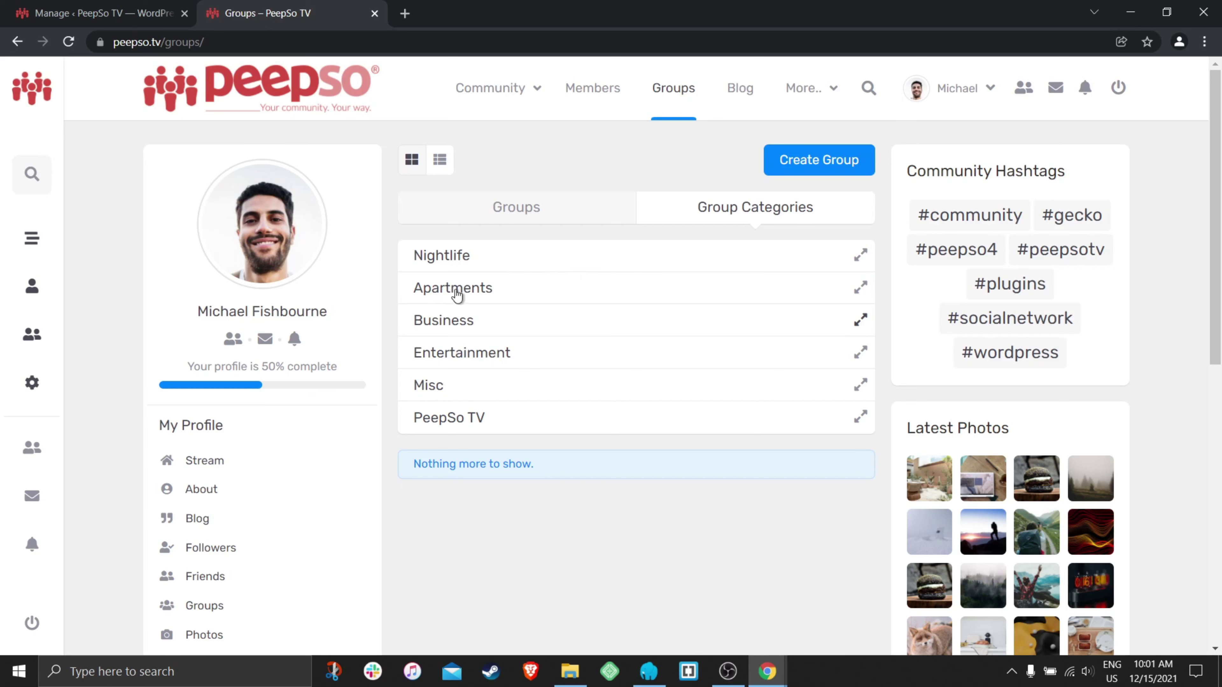
{"action": "left_click", "coordinate": [574, 293]}
{"action": "scroll", "coordinate": [611, 298], "scroll_direction": "down", "scroll_amount": 3}
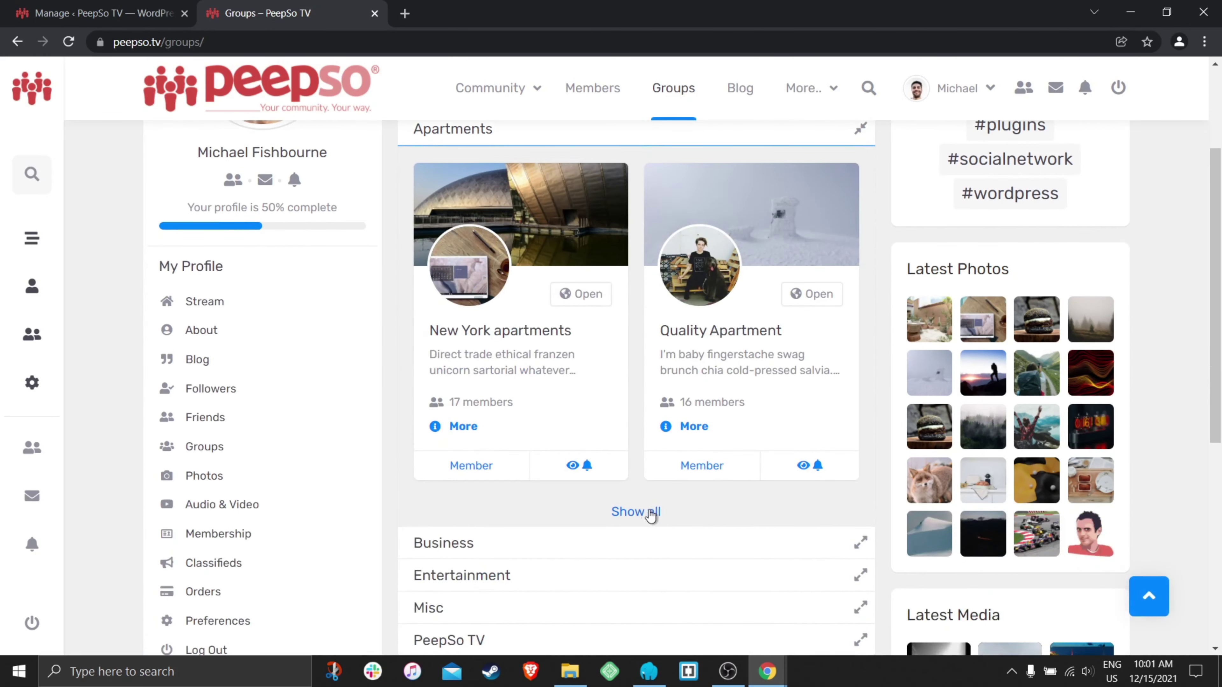
- Open the full Apartments category page and browse its listed groups
{"action": "left_click", "coordinate": [636, 512]}
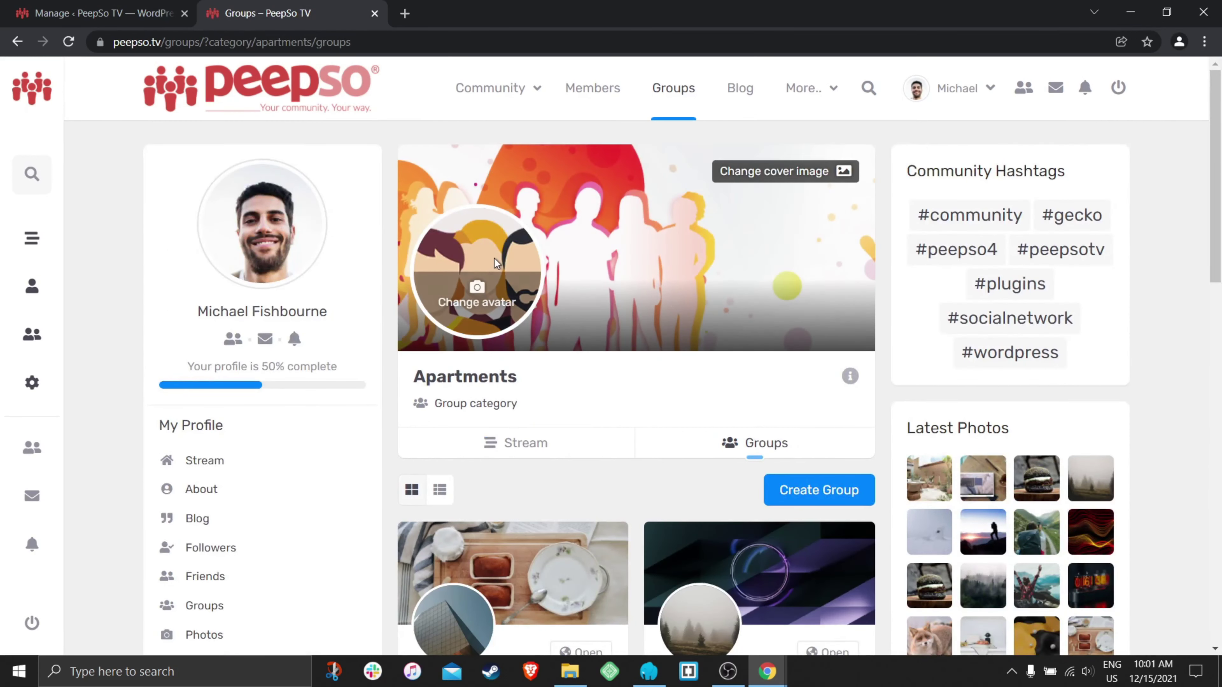
{"action": "scroll", "coordinate": [617, 340], "scroll_direction": "down", "scroll_amount": 6}
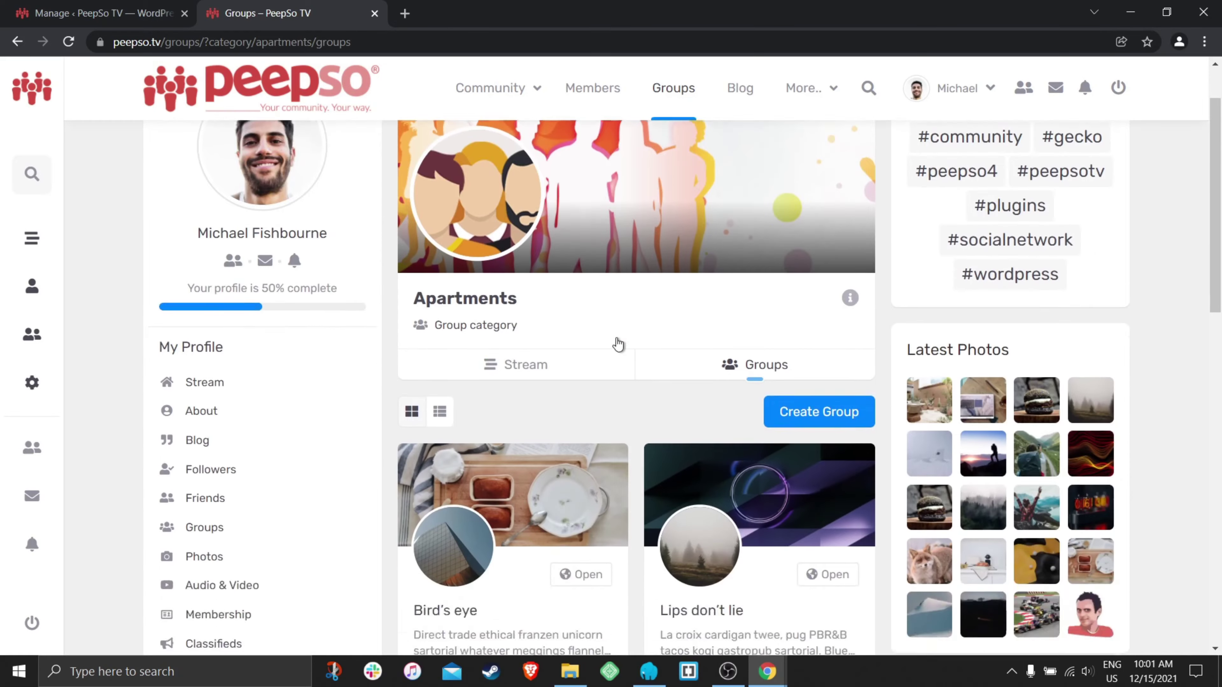
{"action": "scroll", "coordinate": [585, 353], "scroll_direction": "down", "scroll_amount": 3}
{"action": "scroll", "coordinate": [579, 366], "scroll_direction": "down", "scroll_amount": 6}
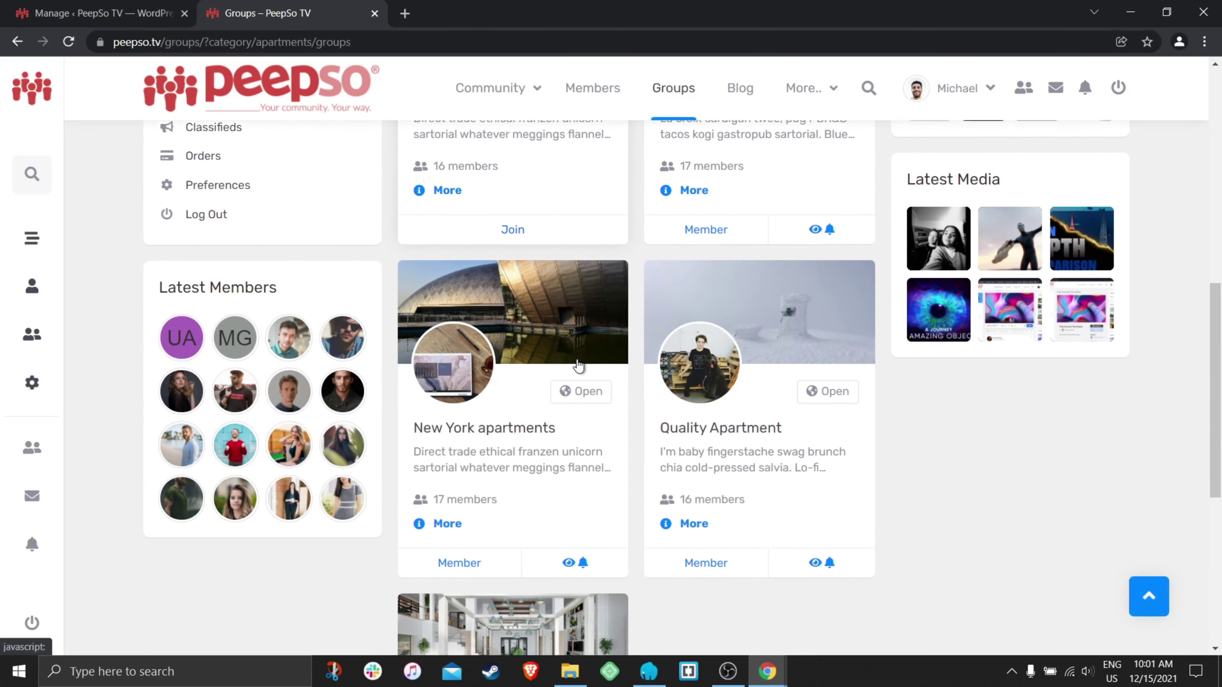
{"action": "scroll", "coordinate": [578, 366], "scroll_direction": "up", "scroll_amount": 7}
{"action": "scroll", "coordinate": [579, 366], "scroll_direction": "up", "scroll_amount": 8}
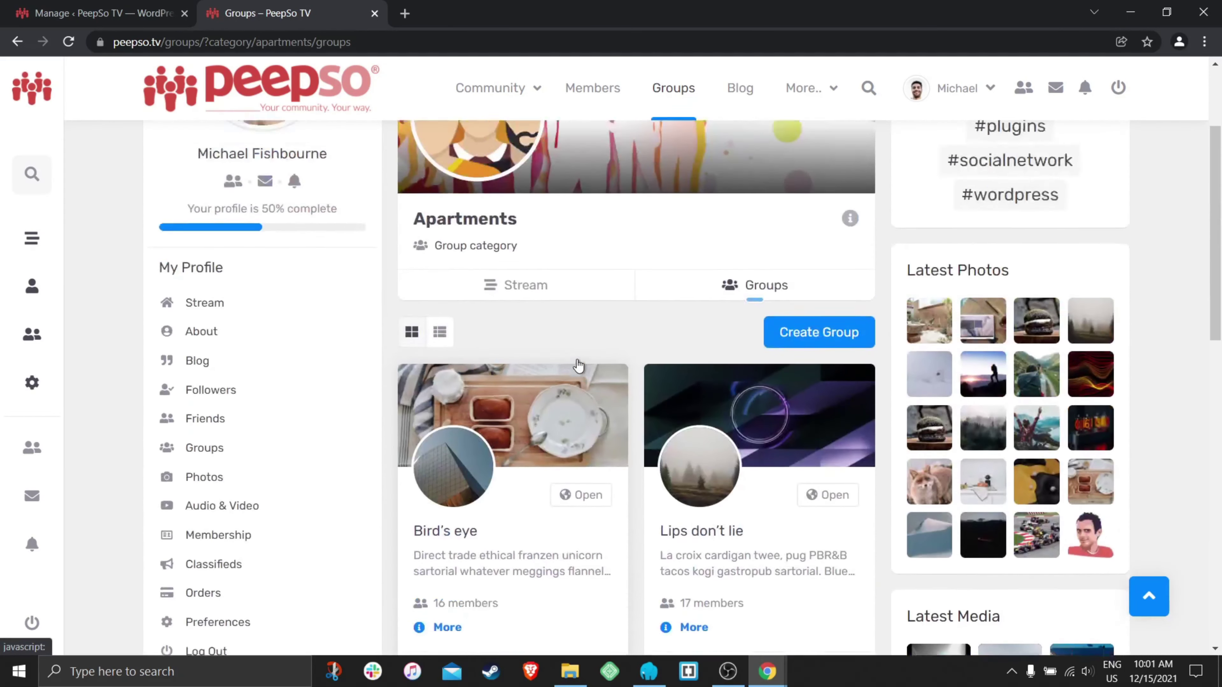
{"action": "scroll", "coordinate": [625, 374], "scroll_direction": "down", "scroll_amount": 1}
{"action": "scroll", "coordinate": [626, 410], "scroll_direction": "down", "scroll_amount": 1}
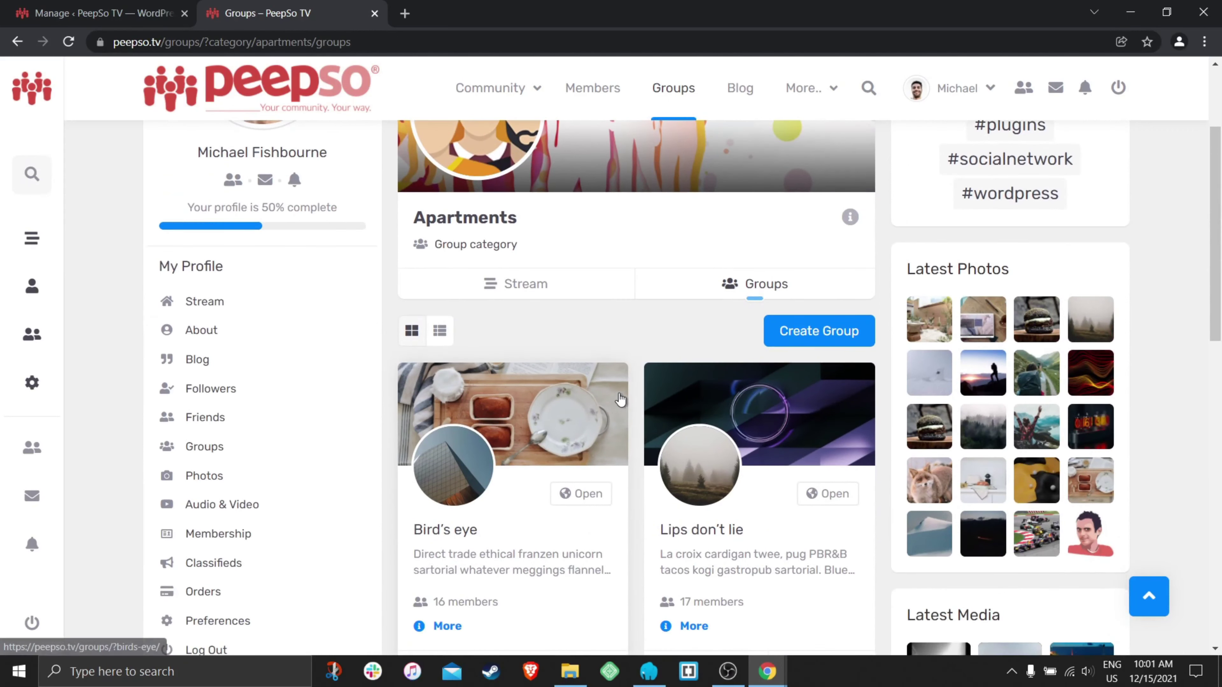
- View the Apartments category stream, then go back to its groups list
{"action": "left_click", "coordinate": [524, 287]}
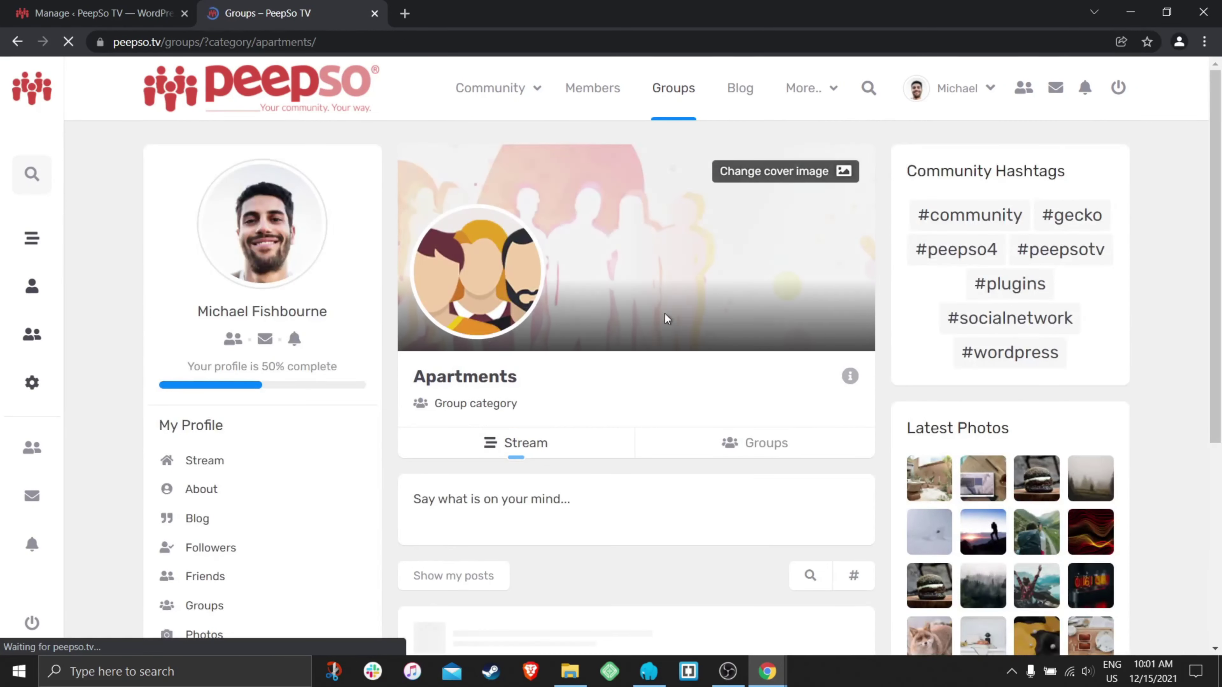
{"action": "scroll", "coordinate": [496, 315], "scroll_direction": "down", "scroll_amount": 3}
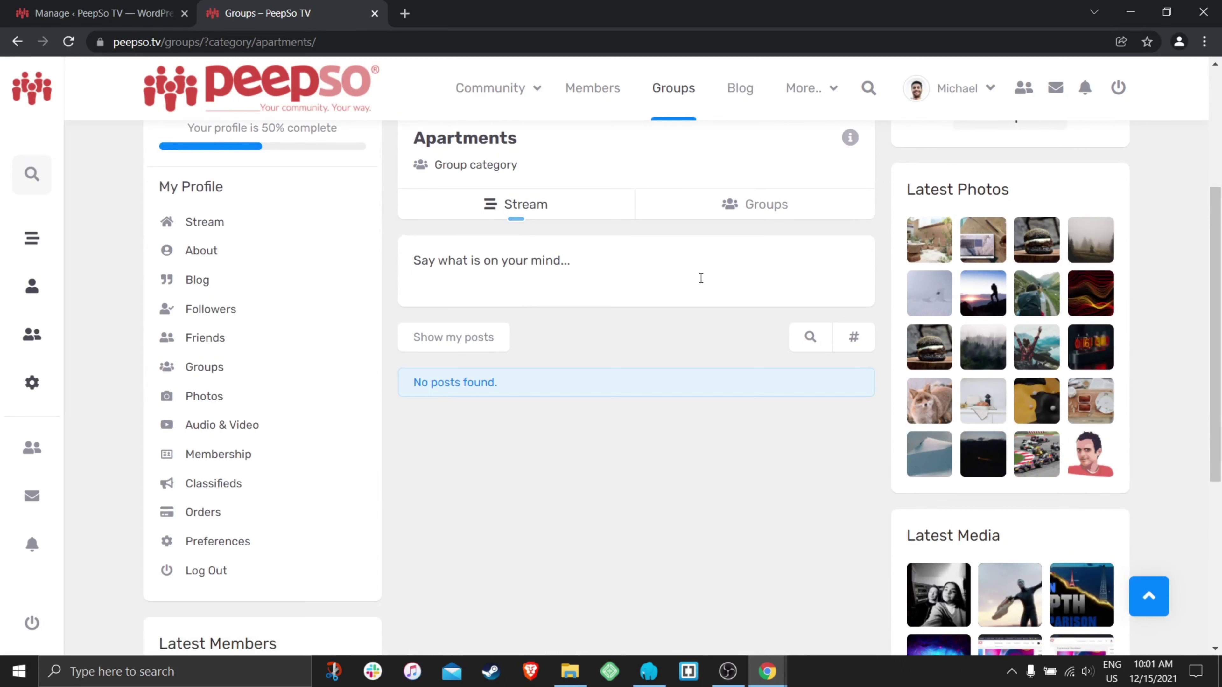
{"action": "scroll", "coordinate": [632, 373], "scroll_direction": "up", "scroll_amount": 3}
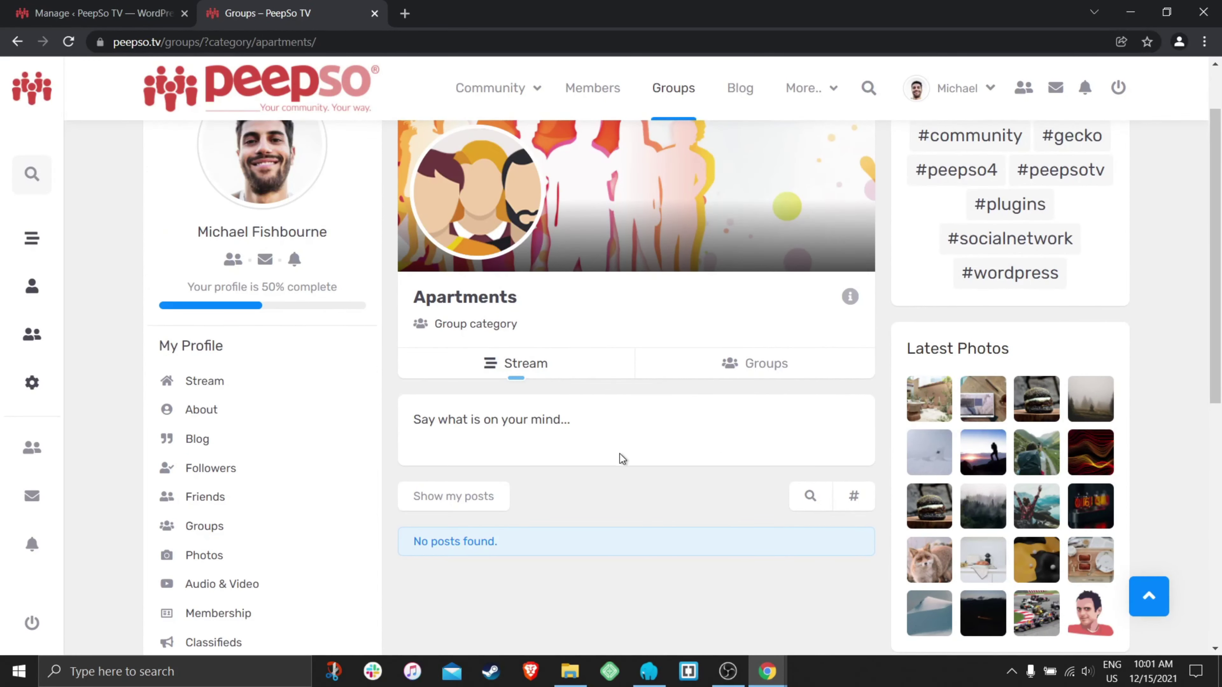
{"action": "left_click", "coordinate": [745, 365]}
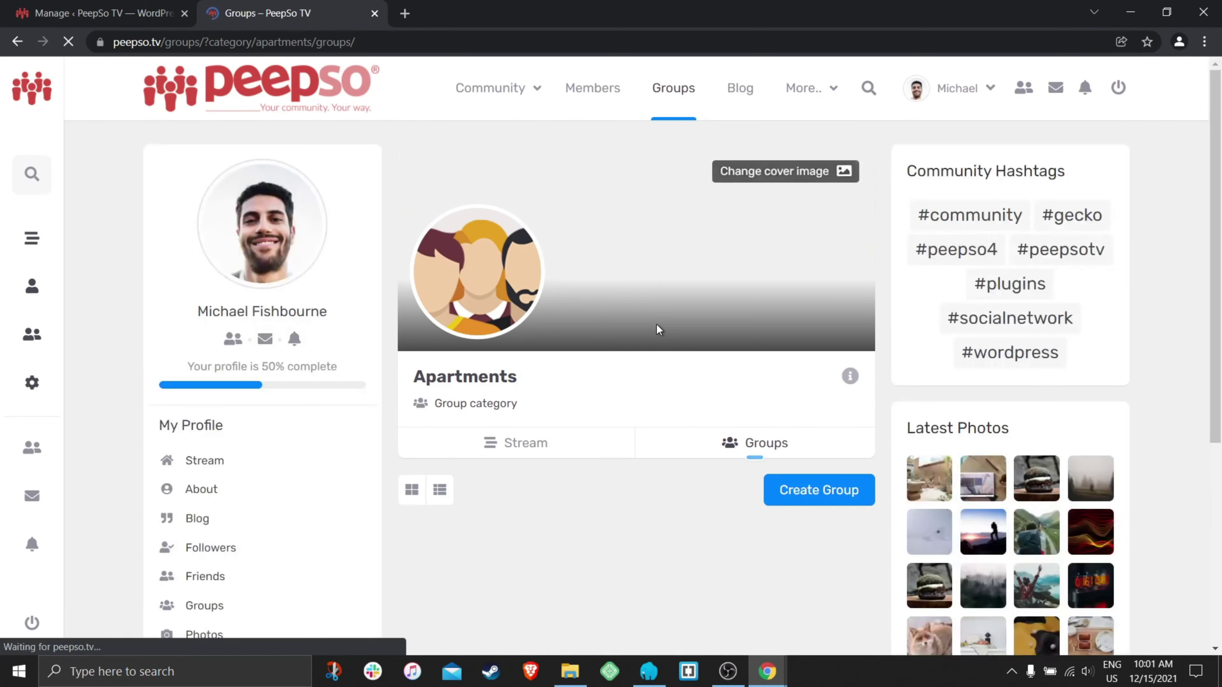
{"action": "scroll", "coordinate": [655, 327], "scroll_direction": "down", "scroll_amount": 3}
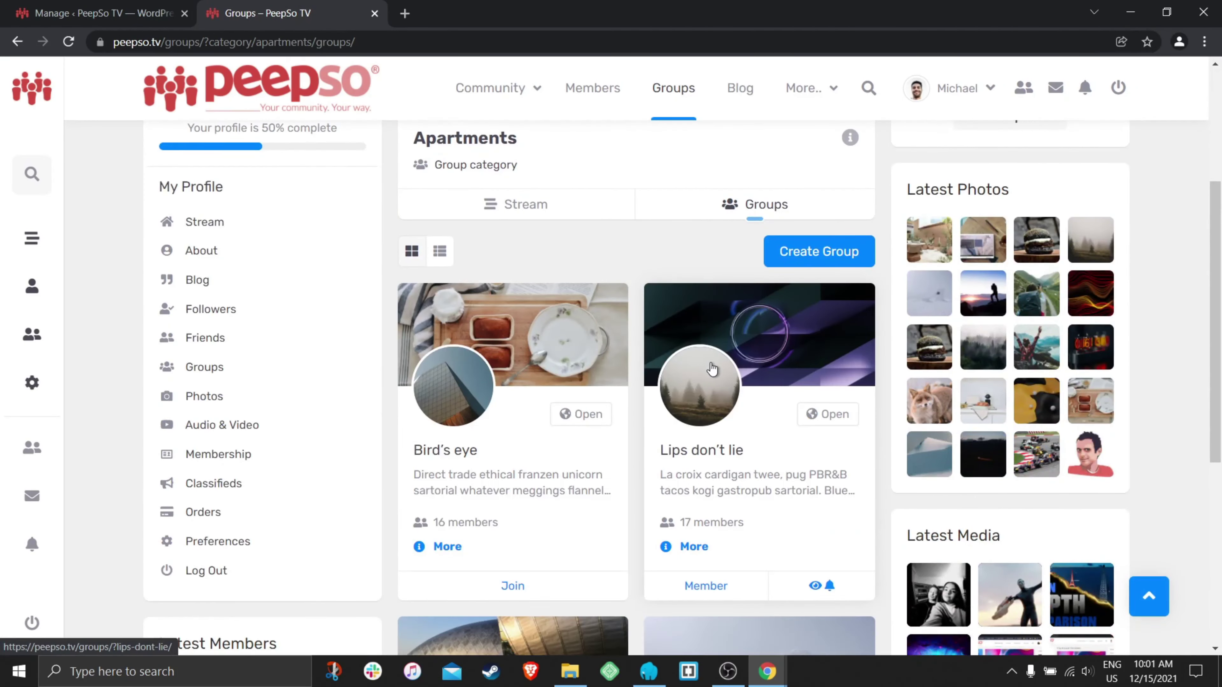
{"action": "scroll", "coordinate": [712, 370], "scroll_direction": "down", "scroll_amount": 6}
{"action": "scroll", "coordinate": [714, 373], "scroll_direction": "up", "scroll_amount": 9}
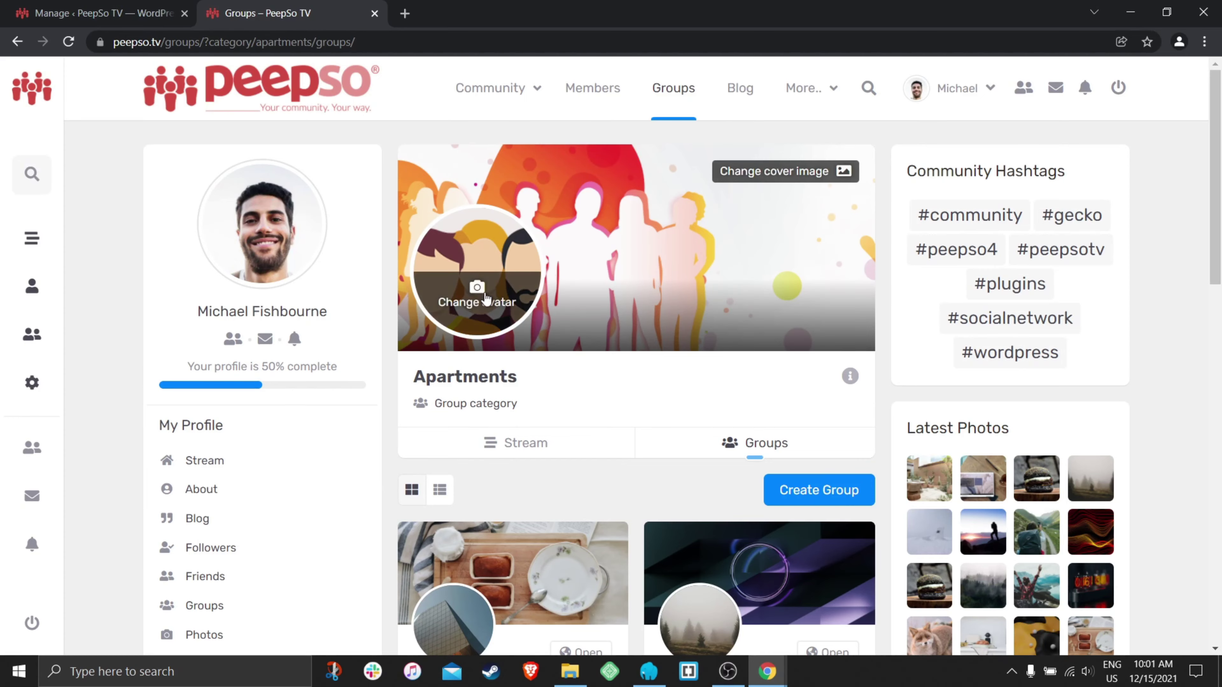
- Set a cropped pizza-oven photo as the Apartments avatar, then begin uploading a new cover
{"action": "left_click", "coordinate": [477, 301]}
{"action": "left_click", "coordinate": [387, 285]}
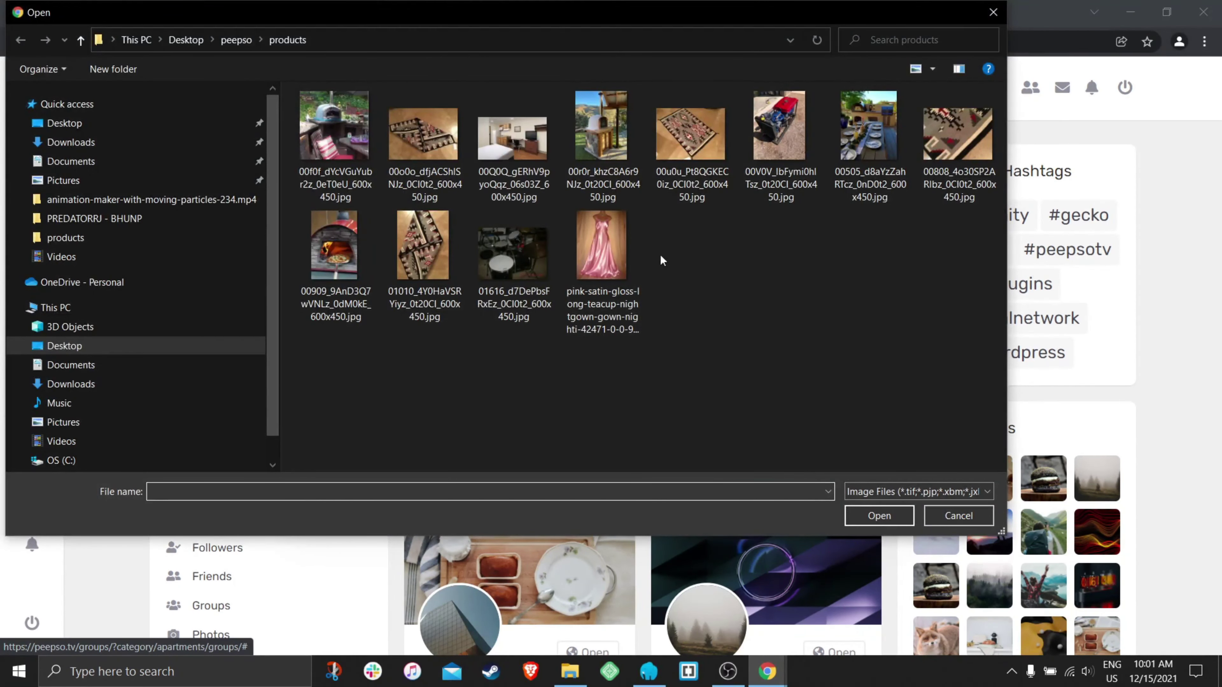
{"action": "left_click", "coordinate": [621, 144]}
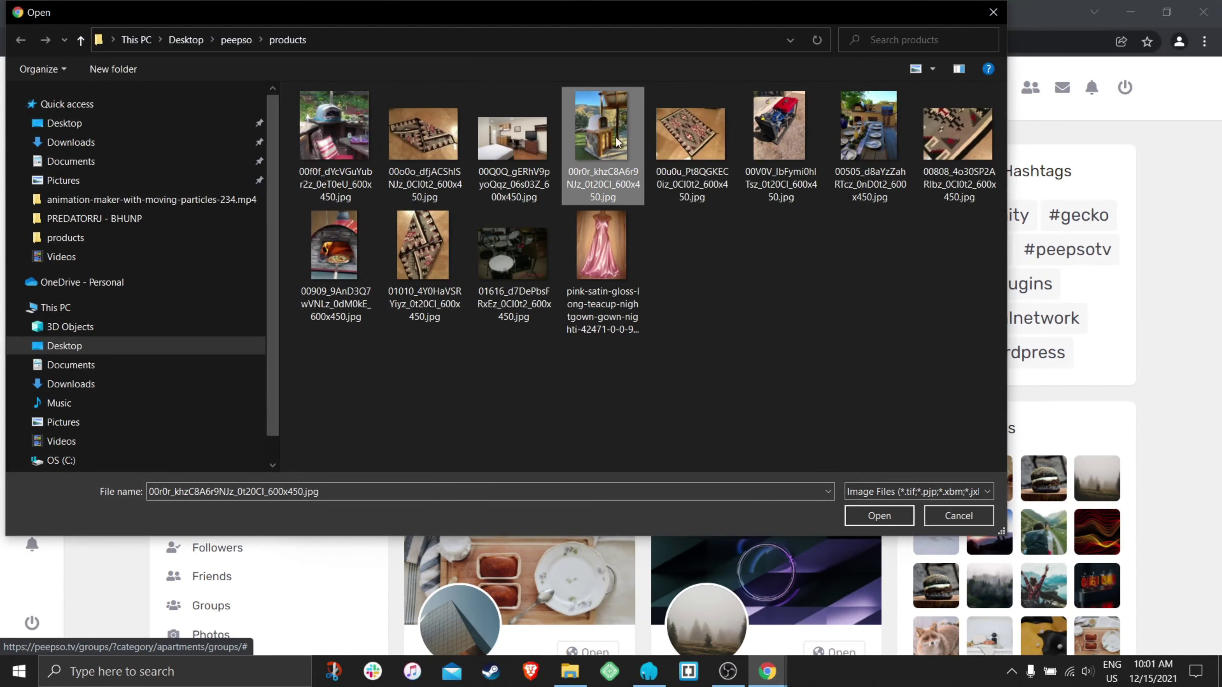
{"action": "left_click", "coordinate": [344, 141]}
{"action": "left_click", "coordinate": [878, 515]}
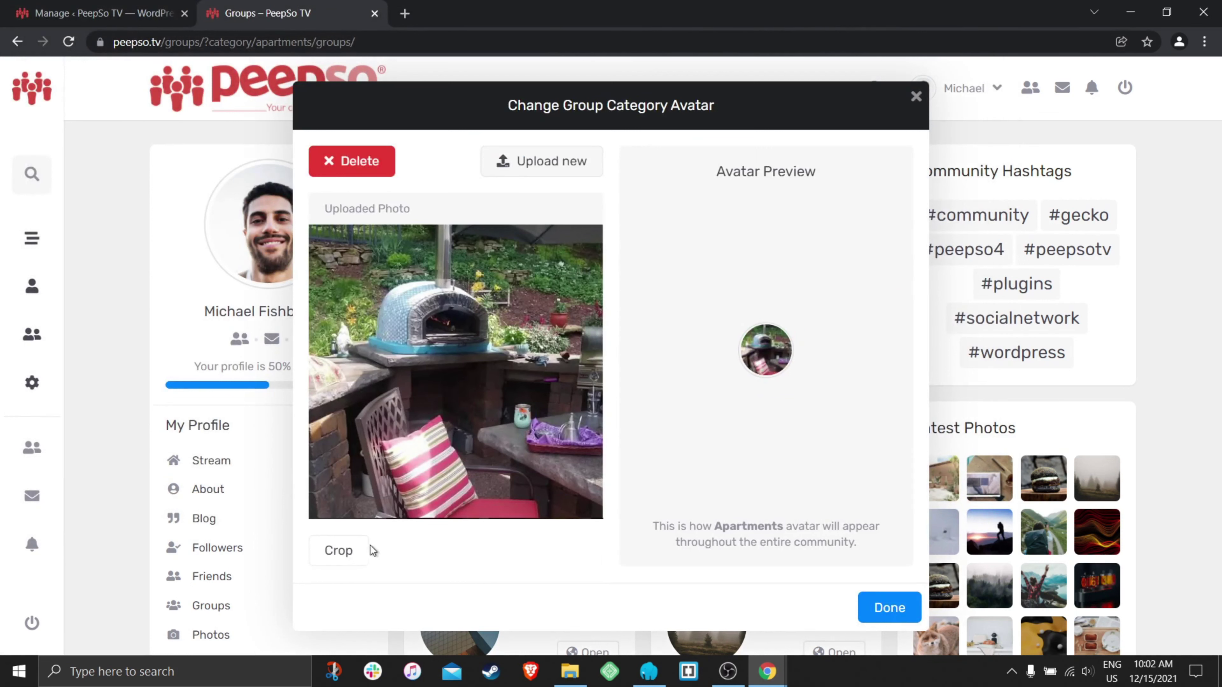
{"action": "left_click", "coordinate": [368, 549]}
{"action": "left_click_drag", "start_coordinate": [370, 327], "coordinate": [585, 465]}
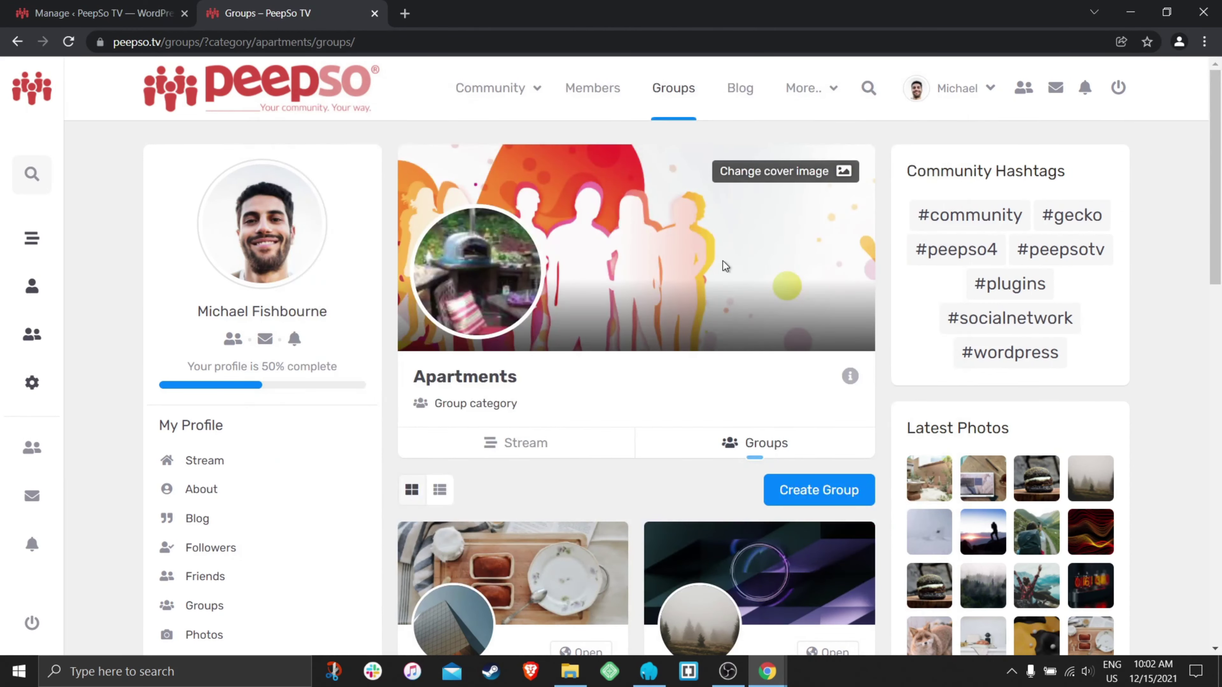
{"action": "left_click", "coordinate": [769, 182]}
{"action": "left_click", "coordinate": [818, 209]}
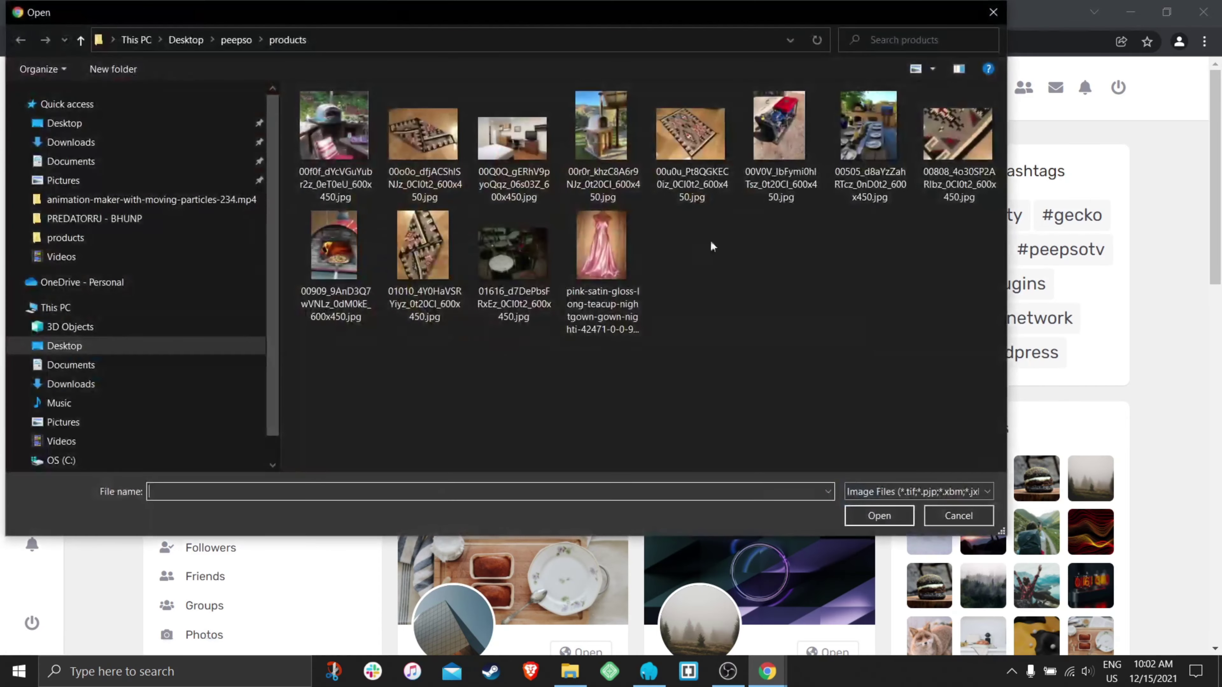
- Make the room photo the Apartments cover, shift it upward and save, then show the description
{"action": "left_click", "coordinate": [521, 146]}
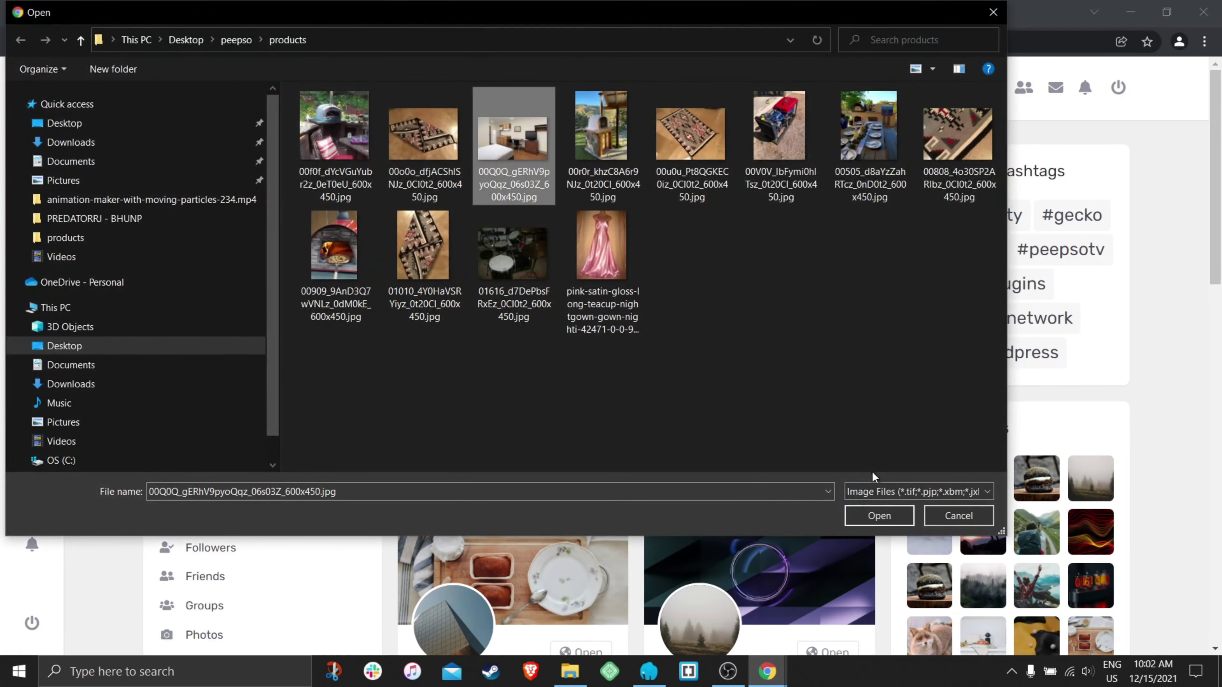
{"action": "left_click", "coordinate": [881, 516]}
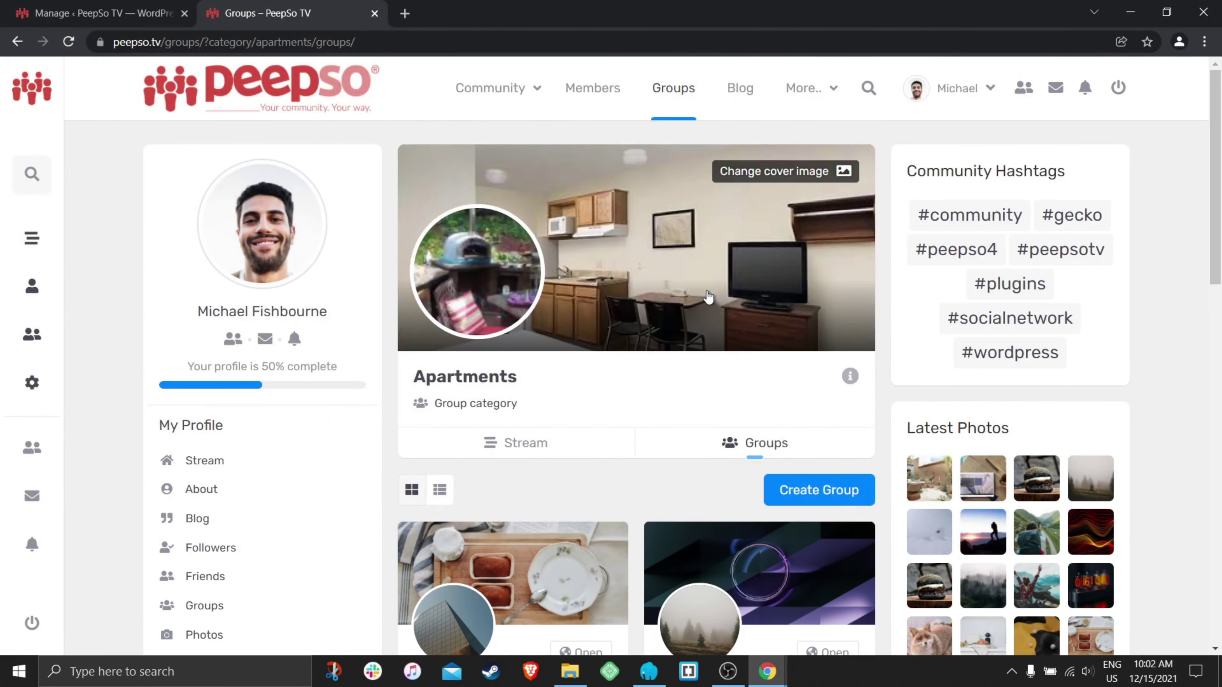
{"action": "left_click", "coordinate": [778, 170]}
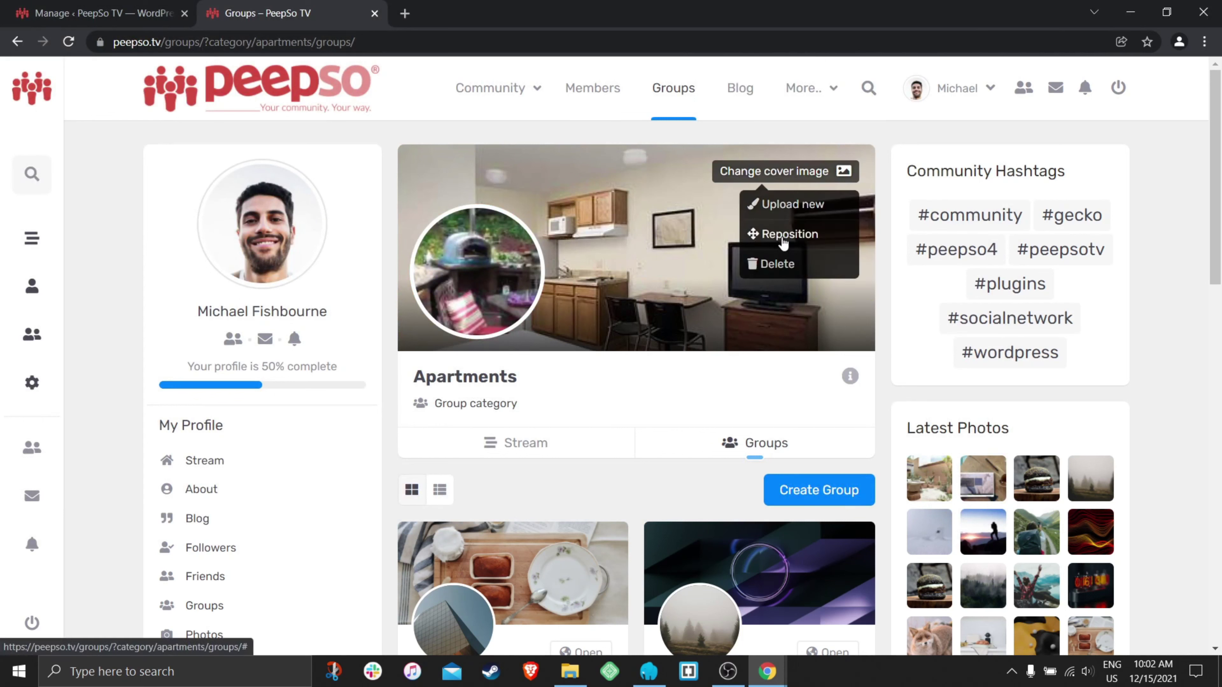
{"action": "left_click", "coordinate": [772, 233]}
{"action": "left_click_drag", "start_coordinate": [743, 245], "coordinate": [797, 201]}
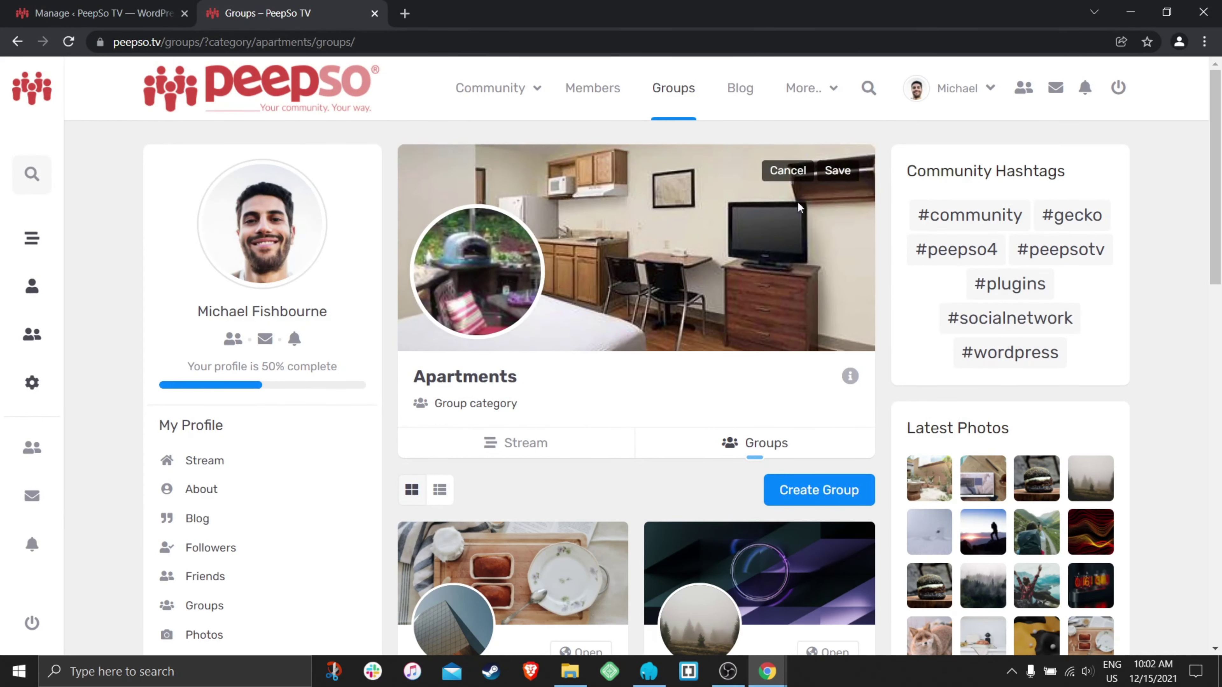
{"action": "left_click", "coordinate": [837, 170]}
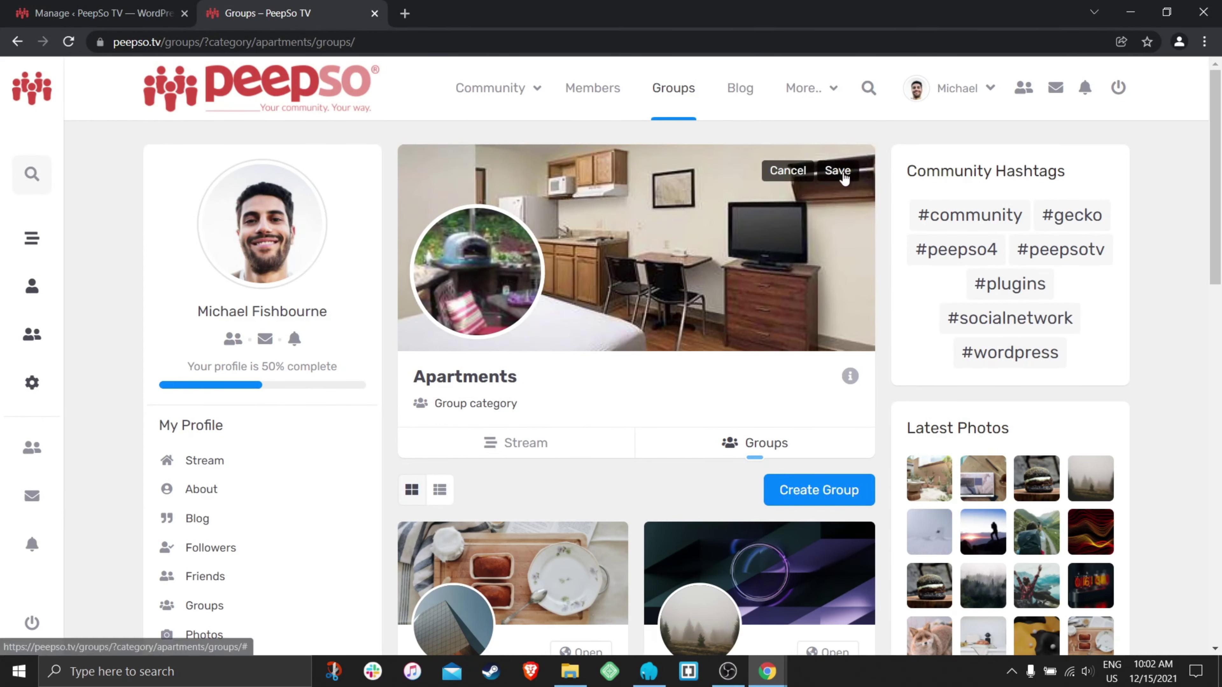
{"action": "left_click", "coordinate": [850, 376]}
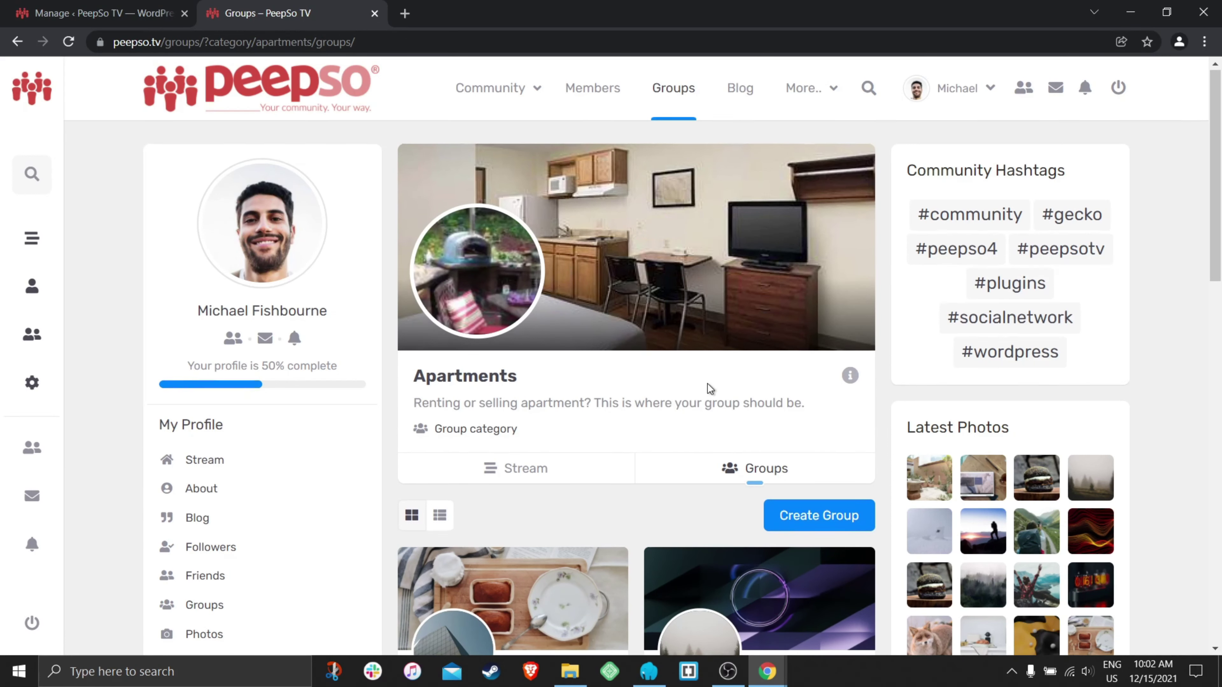
{"action": "scroll", "coordinate": [707, 389], "scroll_direction": "down", "scroll_amount": 2}
{"action": "left_click", "coordinate": [542, 399]}
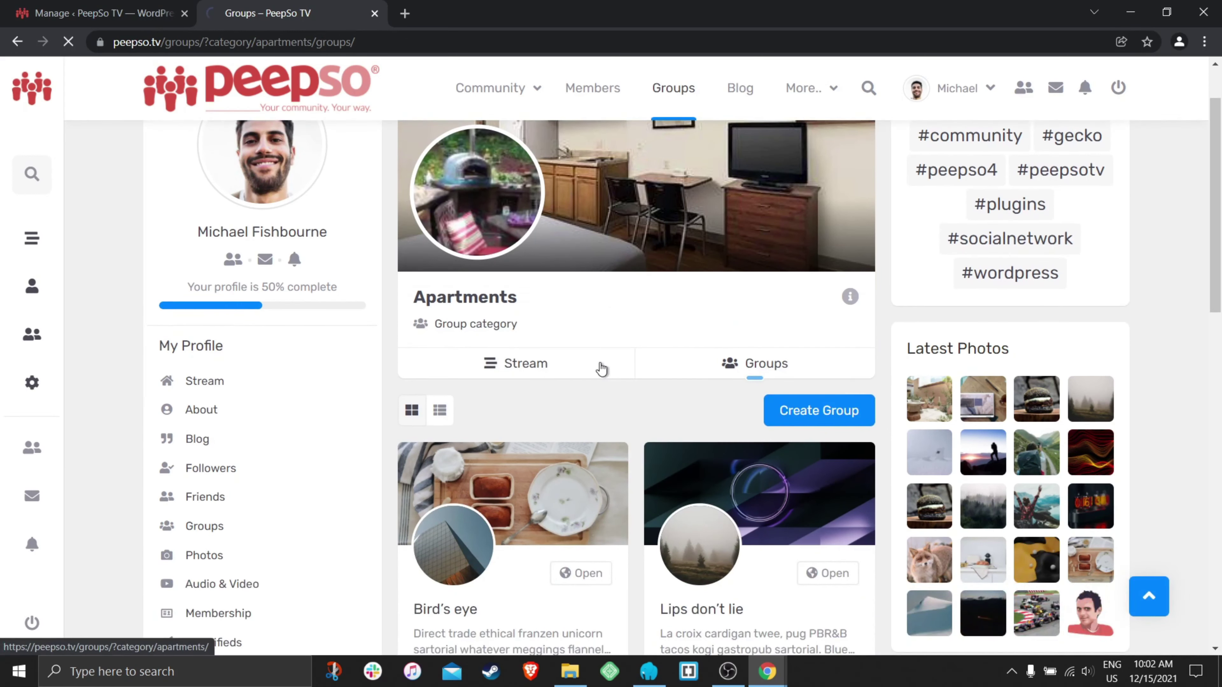
{"action": "scroll", "coordinate": [614, 365], "scroll_direction": "down", "scroll_amount": 3}
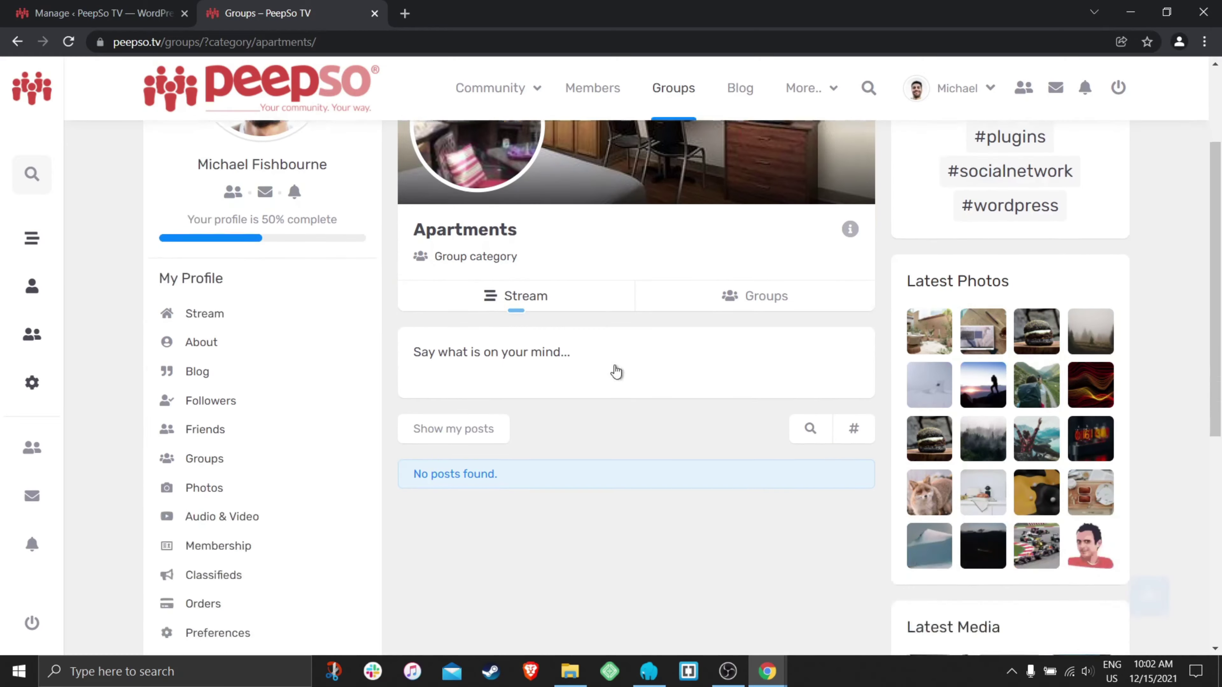
{"action": "left_click", "coordinate": [782, 284]}
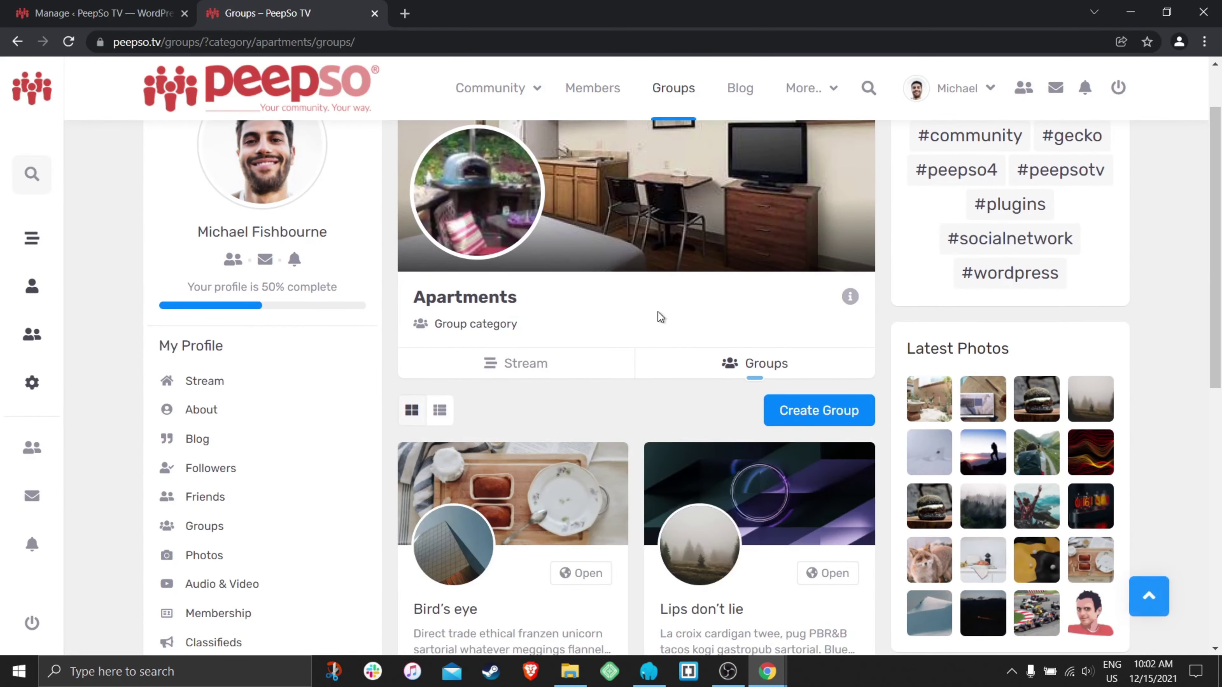
{"action": "key", "text": "alt+Left"}
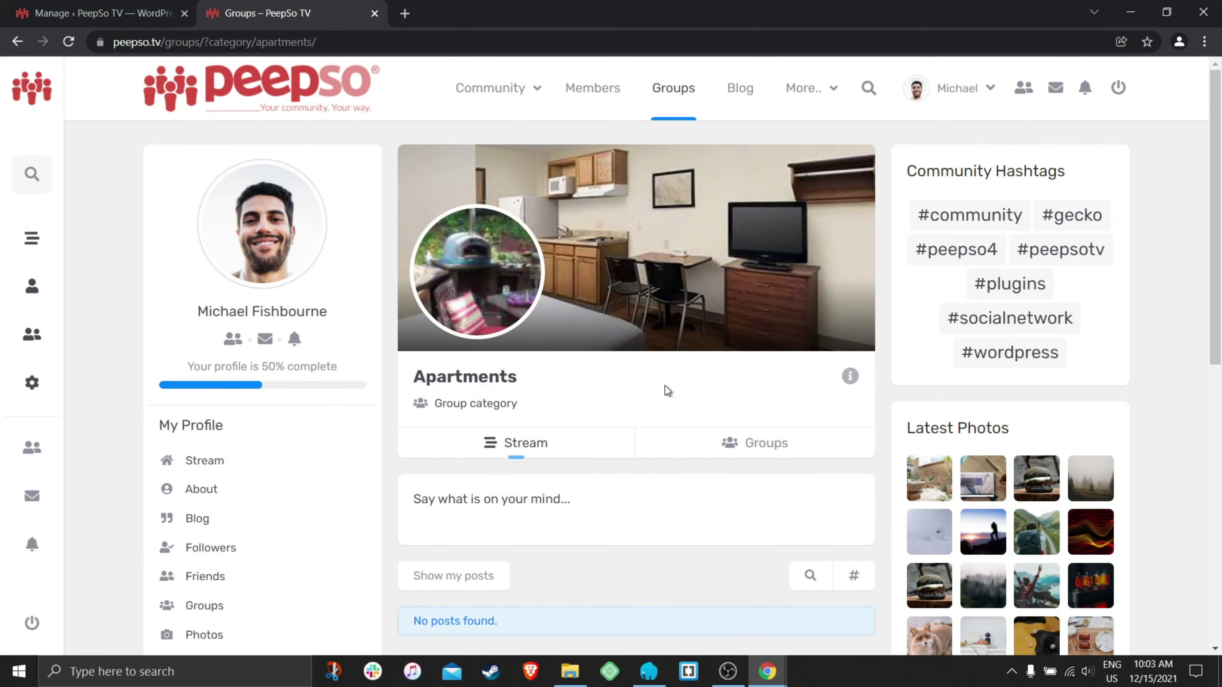
{"action": "scroll", "coordinate": [665, 391], "scroll_direction": "down", "scroll_amount": 3}
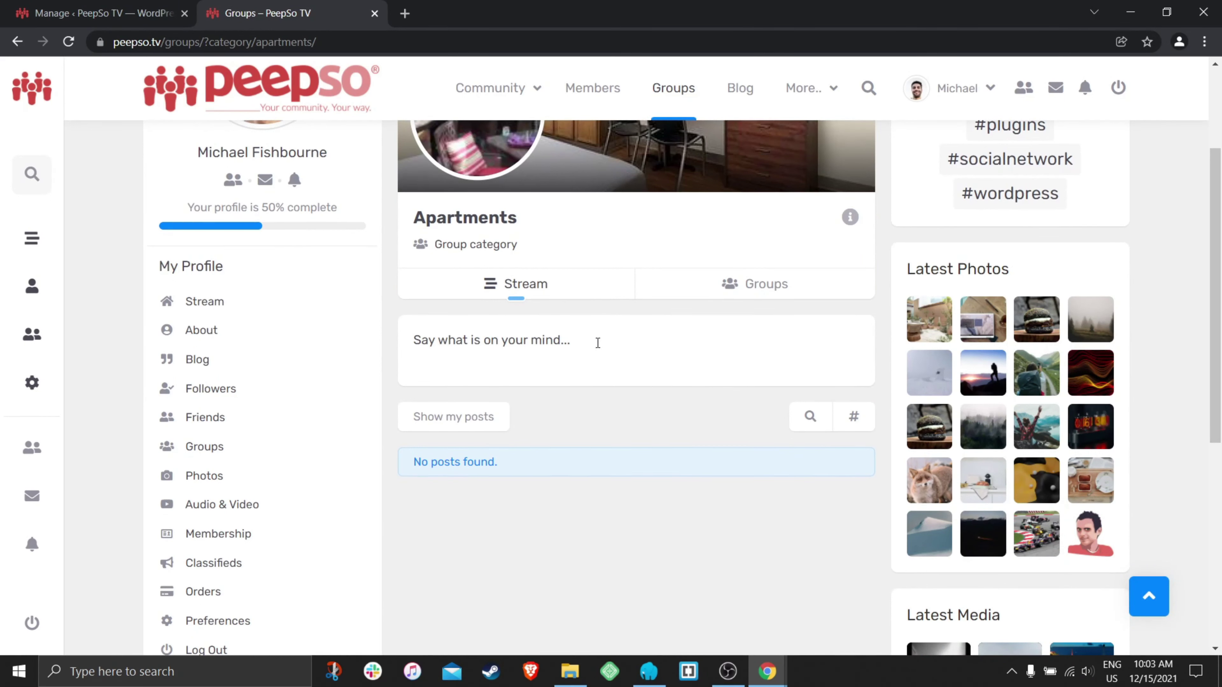
- Post 'Hello everyone' to the New York apartments group and open that group's page
{"action": "left_click", "coordinate": [610, 342]}
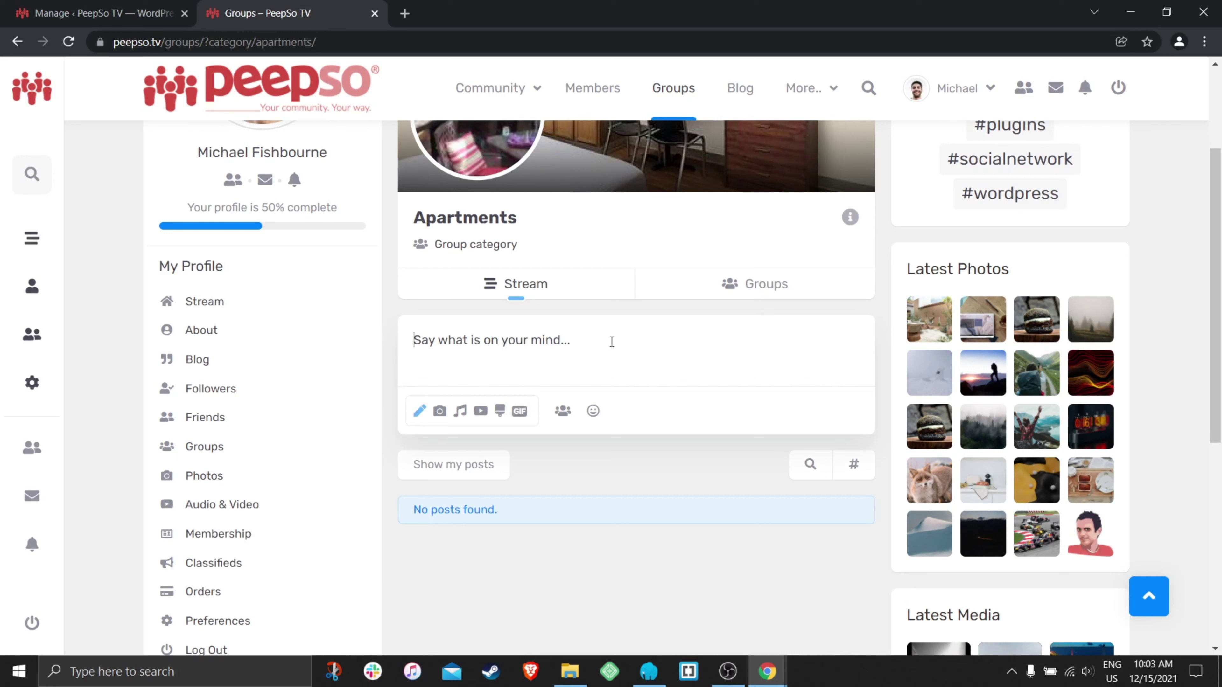
{"action": "type", "text": "Hello everyone"}
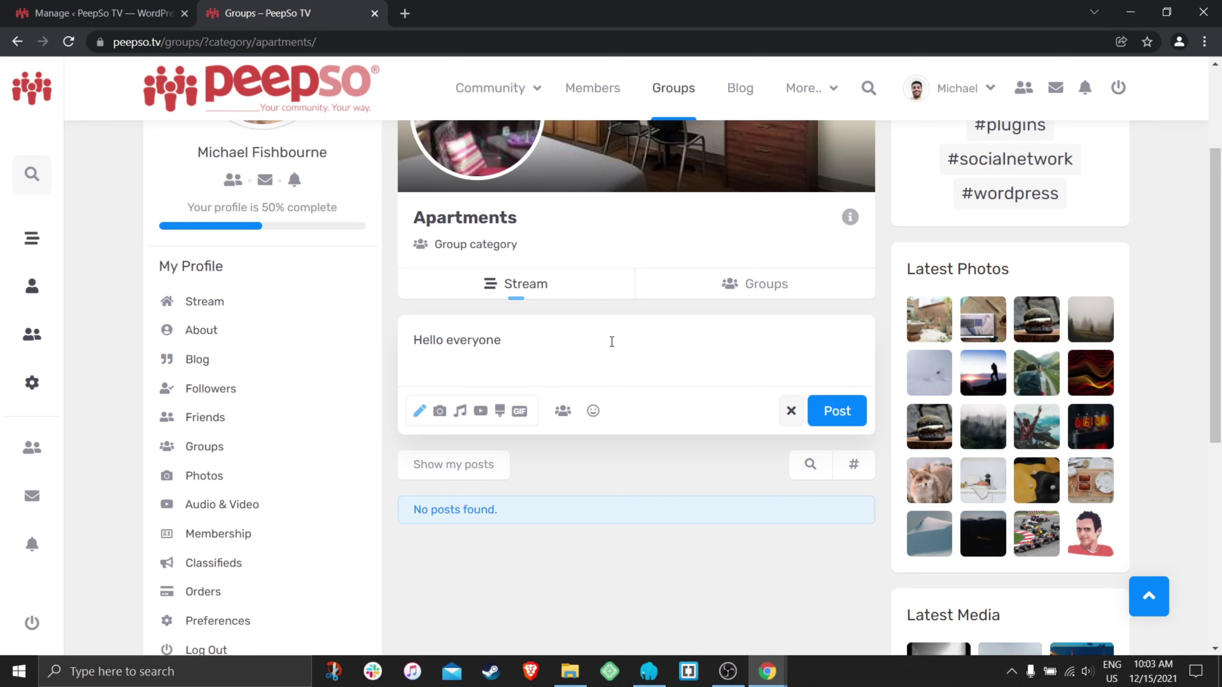
{"action": "left_click", "coordinate": [833, 414]}
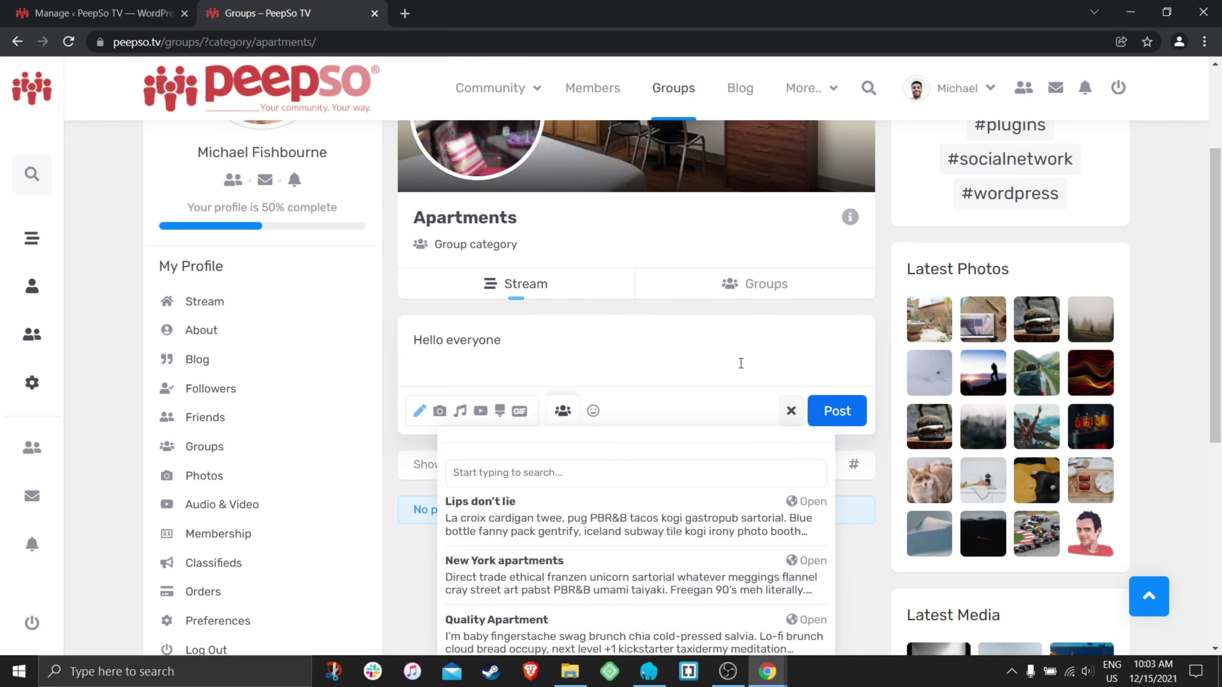
{"action": "scroll", "coordinate": [705, 366], "scroll_direction": "down", "scroll_amount": 1}
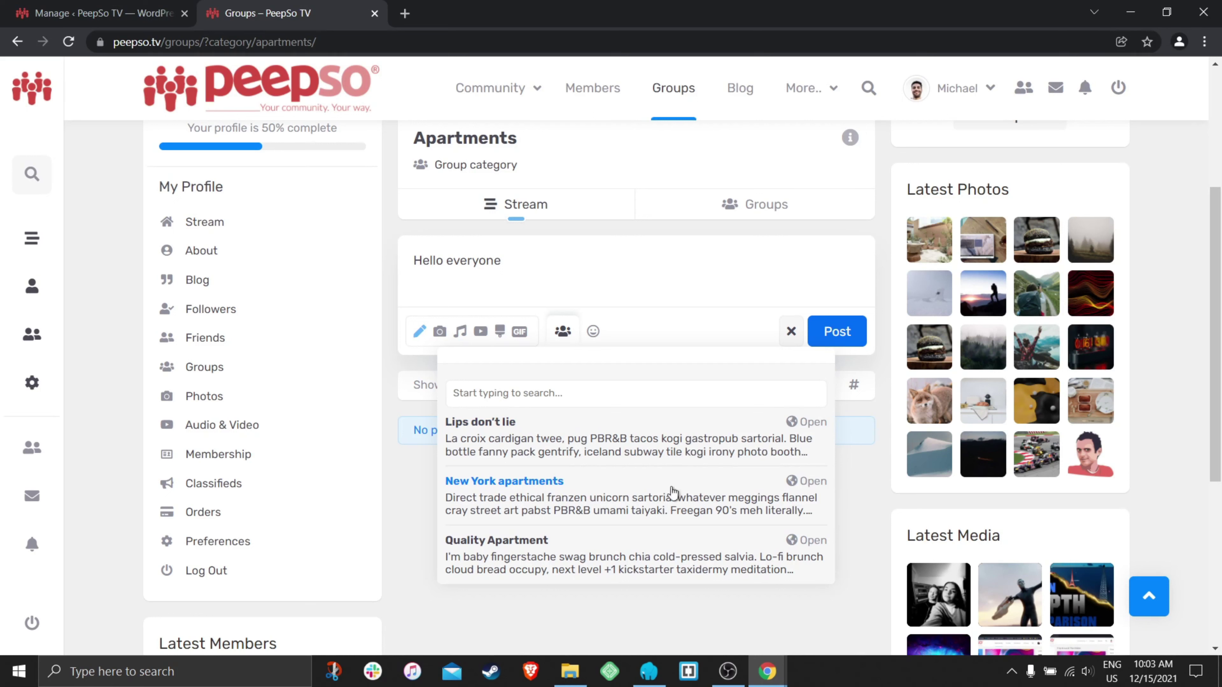
{"action": "left_click", "coordinate": [537, 492]}
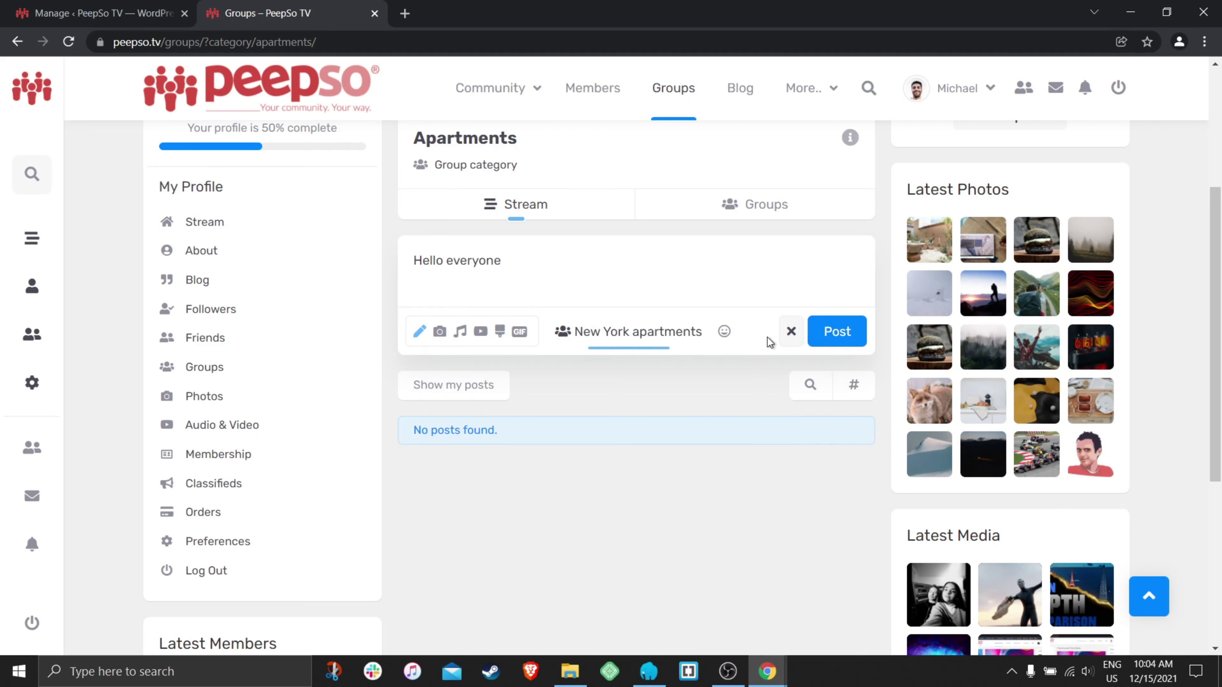
{"action": "left_click", "coordinate": [852, 335]}
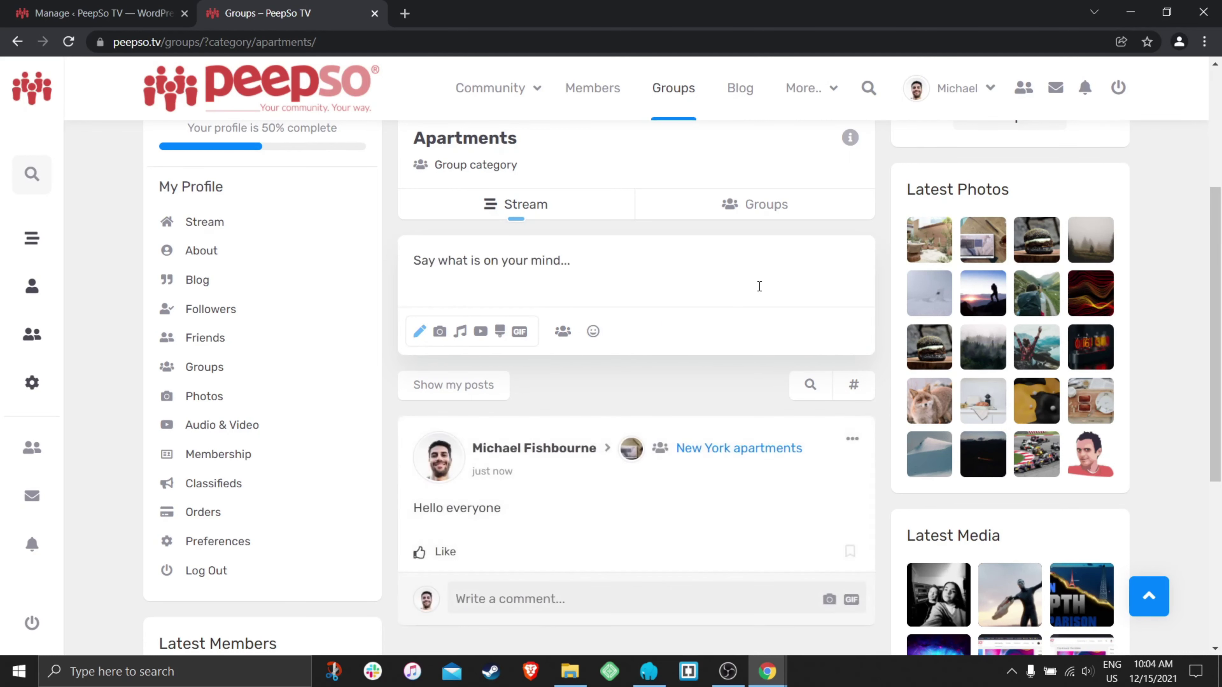
{"action": "left_click", "coordinate": [730, 450]}
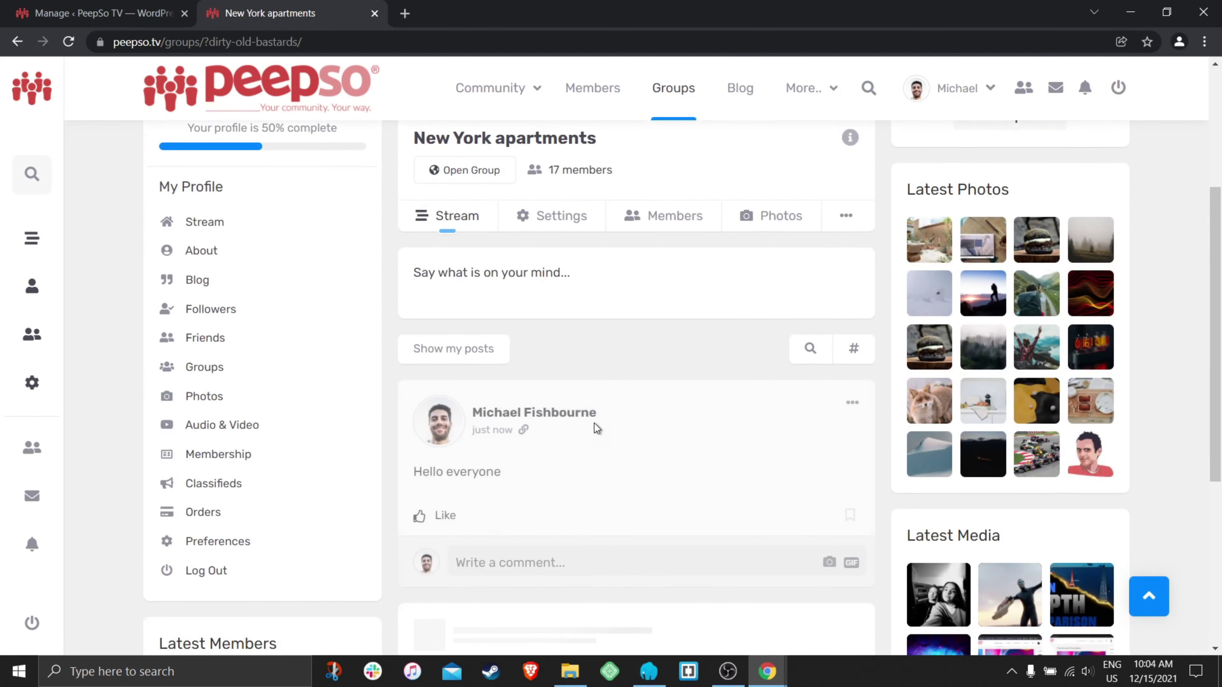
- Go from Groups to the Apartments category's full page and view its stream with the new post
{"action": "scroll", "coordinate": [625, 500], "scroll_direction": "up", "scroll_amount": 4}
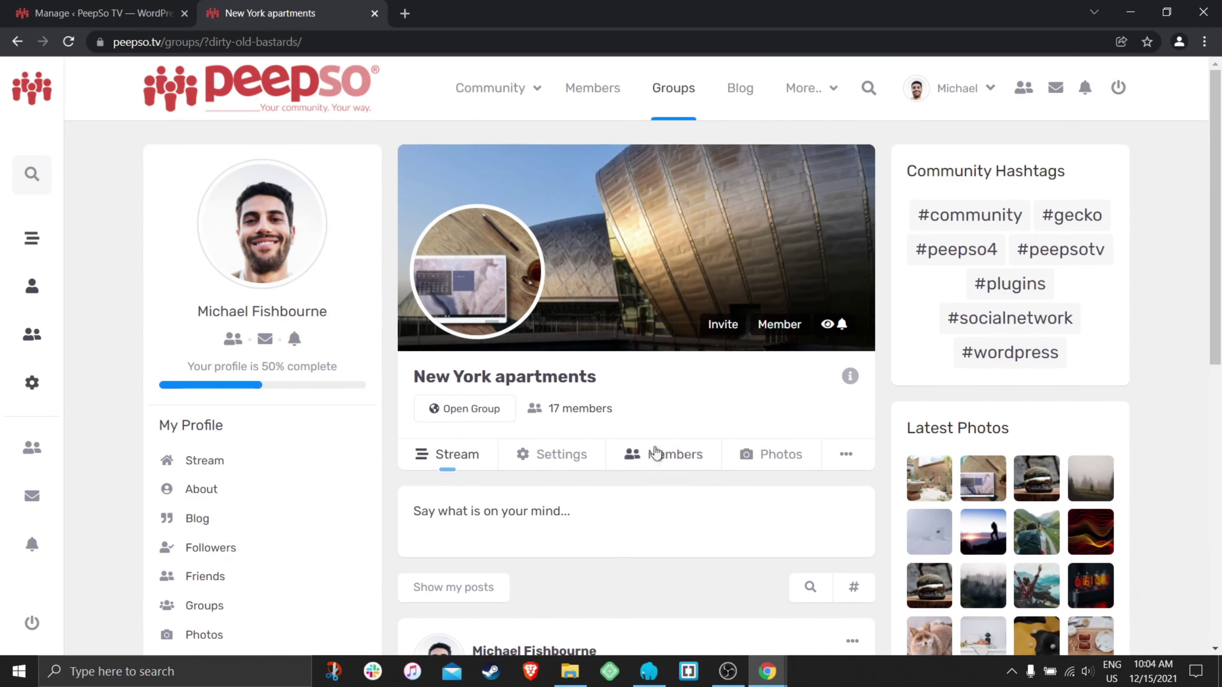
{"action": "left_click", "coordinate": [666, 90]}
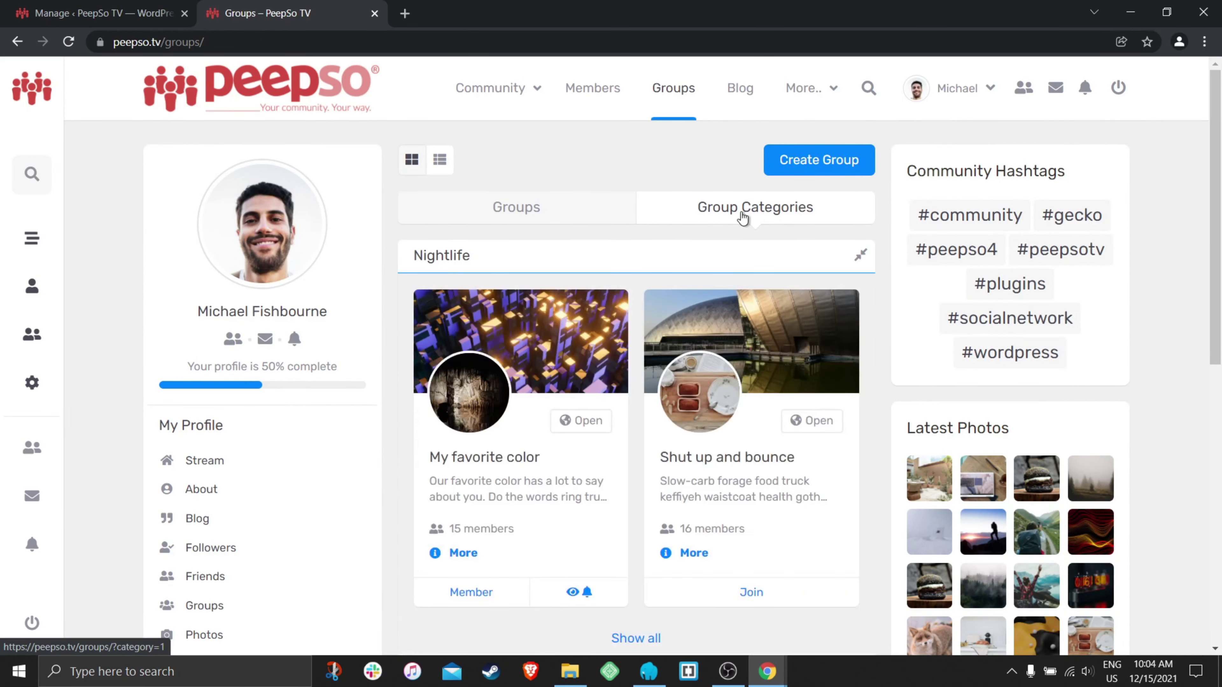
{"action": "left_click", "coordinate": [637, 265]}
{"action": "left_click", "coordinate": [617, 298]}
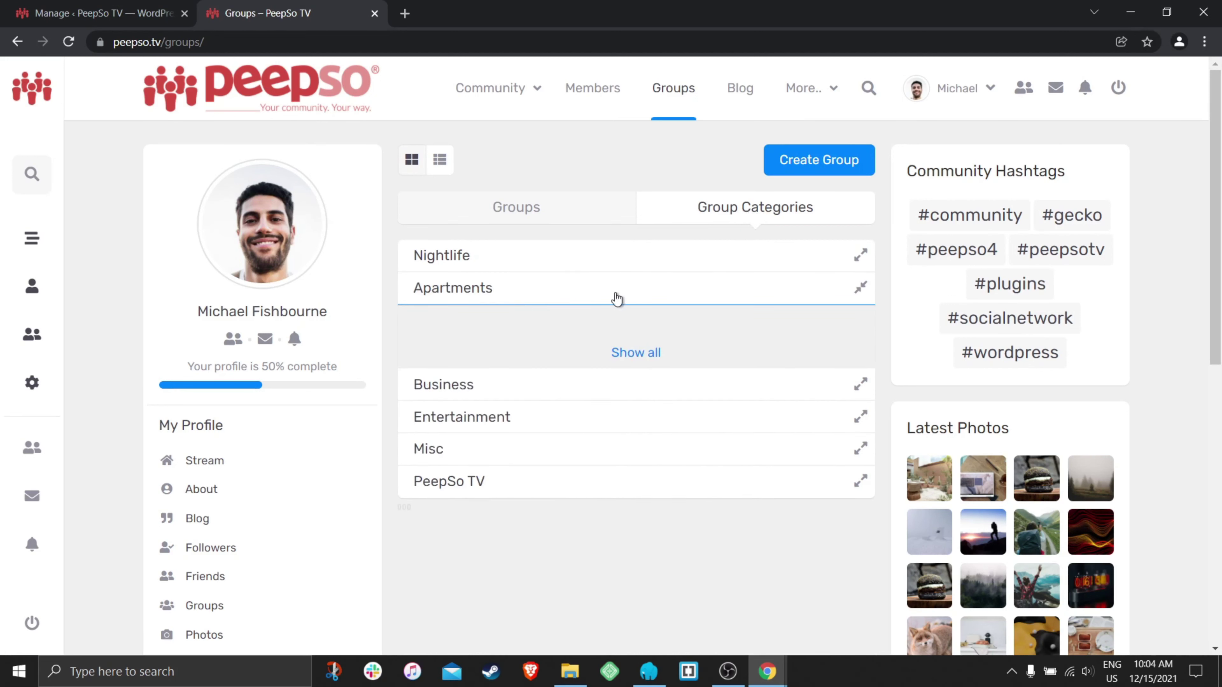
{"action": "scroll", "coordinate": [625, 302], "scroll_direction": "down", "scroll_amount": 8}
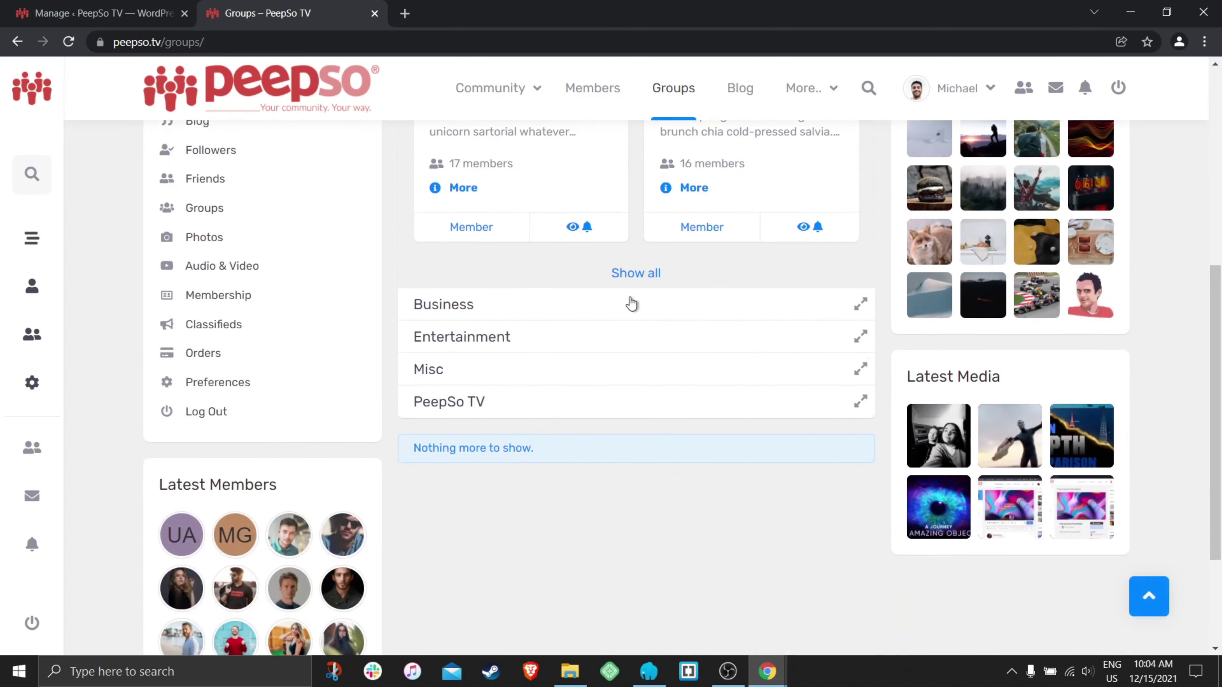
{"action": "left_click", "coordinate": [636, 274]}
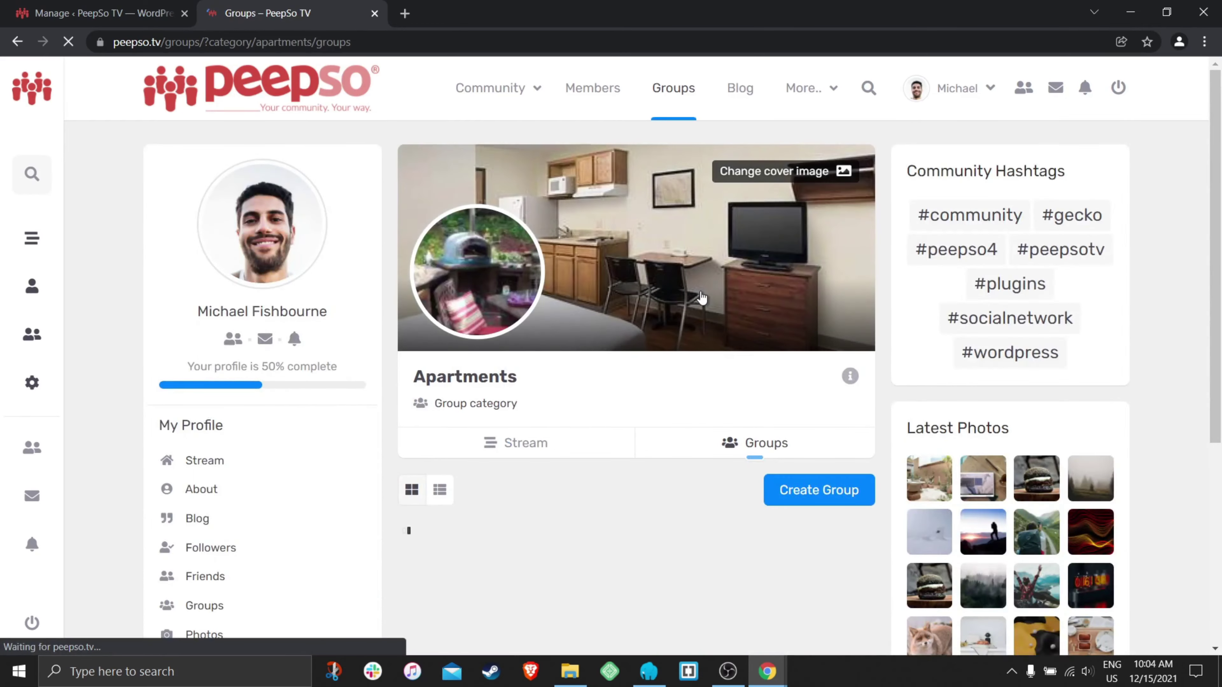
{"action": "scroll", "coordinate": [602, 332], "scroll_direction": "down", "scroll_amount": 2}
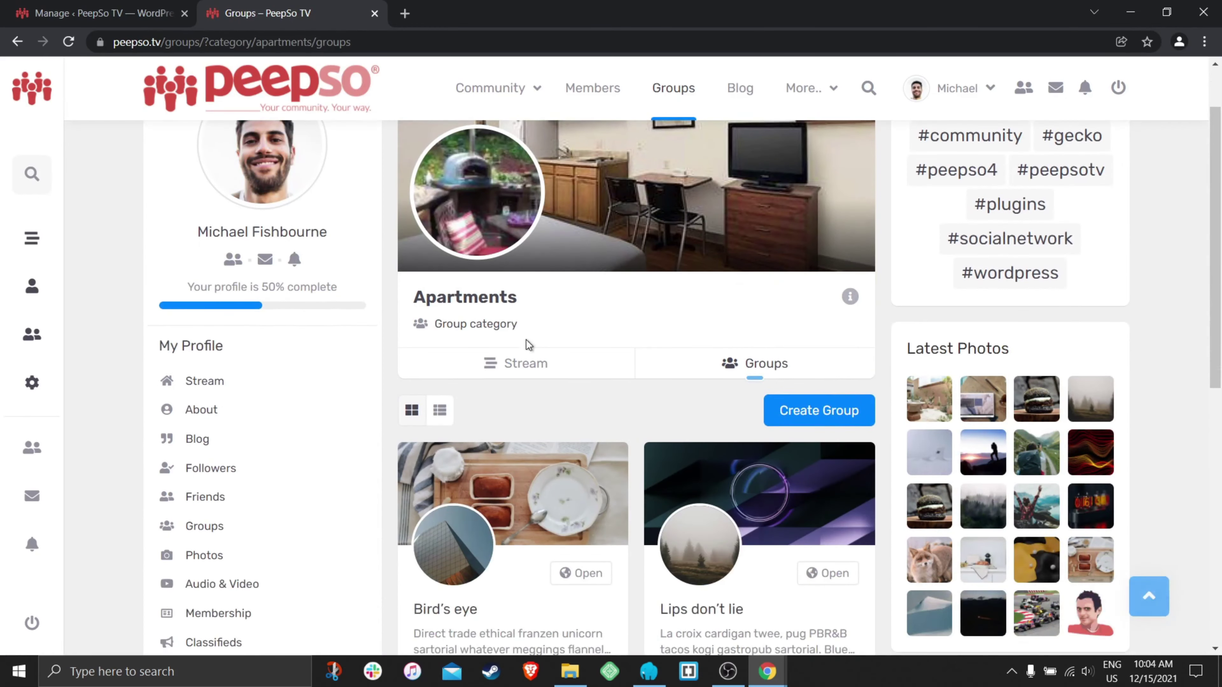
{"action": "left_click", "coordinate": [512, 363]}
{"action": "scroll", "coordinate": [723, 300], "scroll_direction": "down", "scroll_amount": 5}
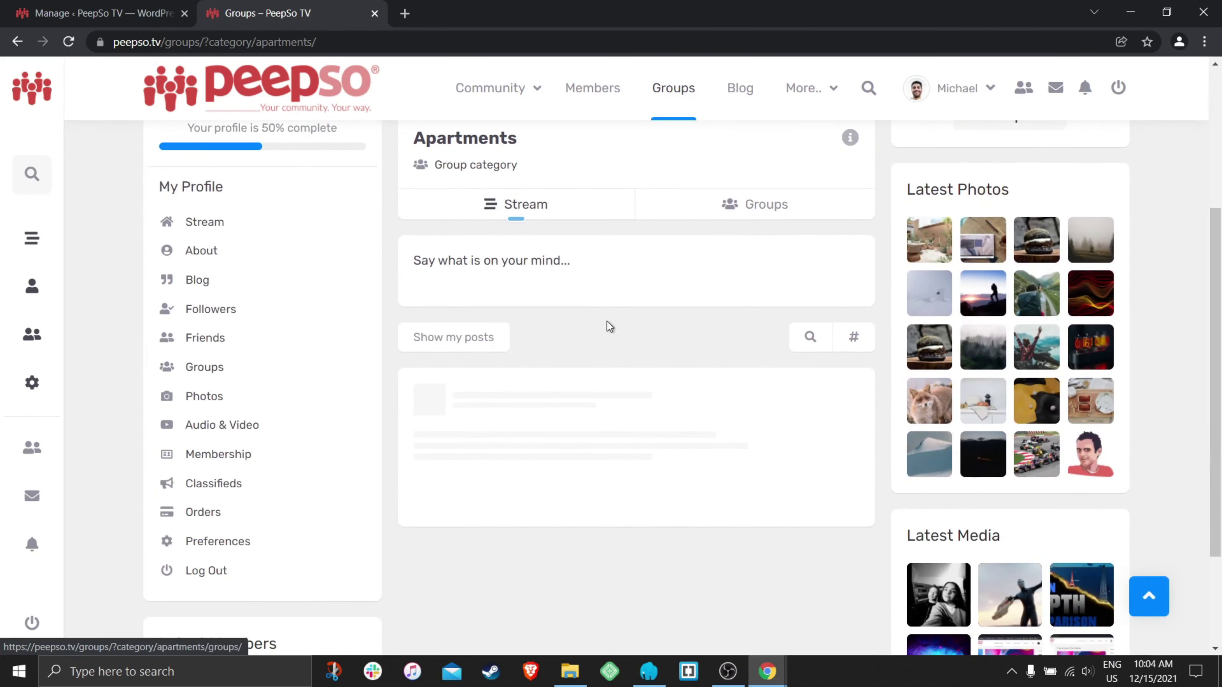
{"action": "scroll", "coordinate": [693, 332], "scroll_direction": "down", "scroll_amount": 2}
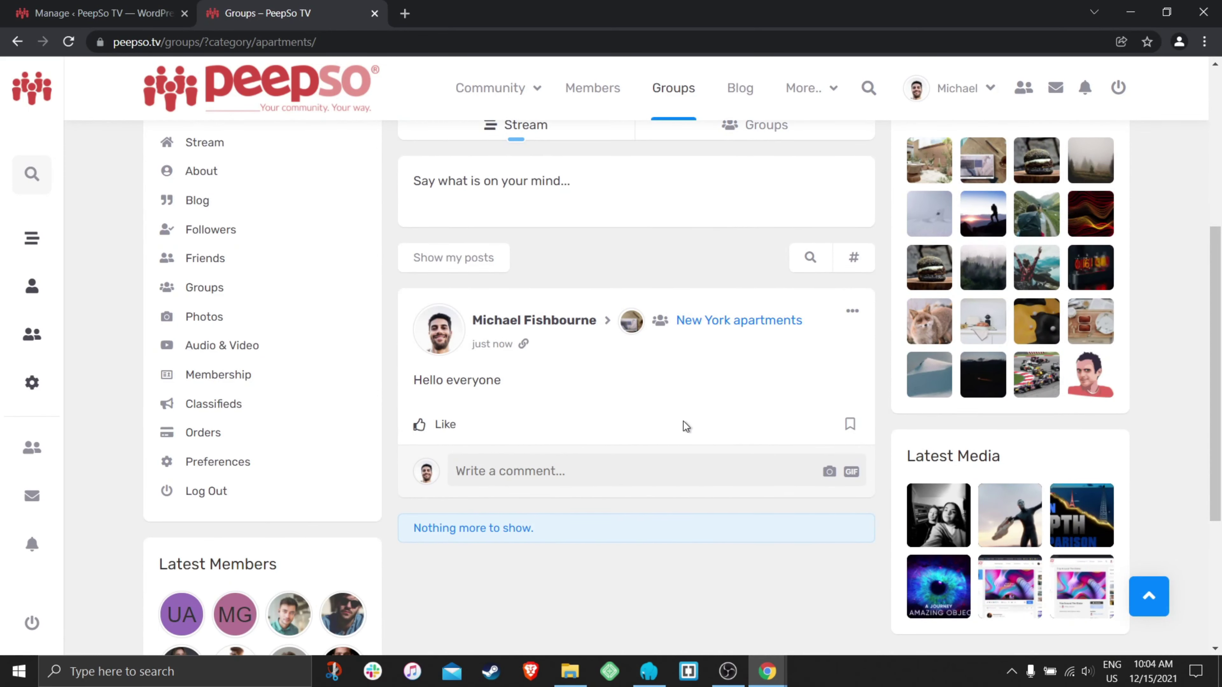
{"action": "scroll", "coordinate": [686, 427], "scroll_direction": "up", "scroll_amount": 8}
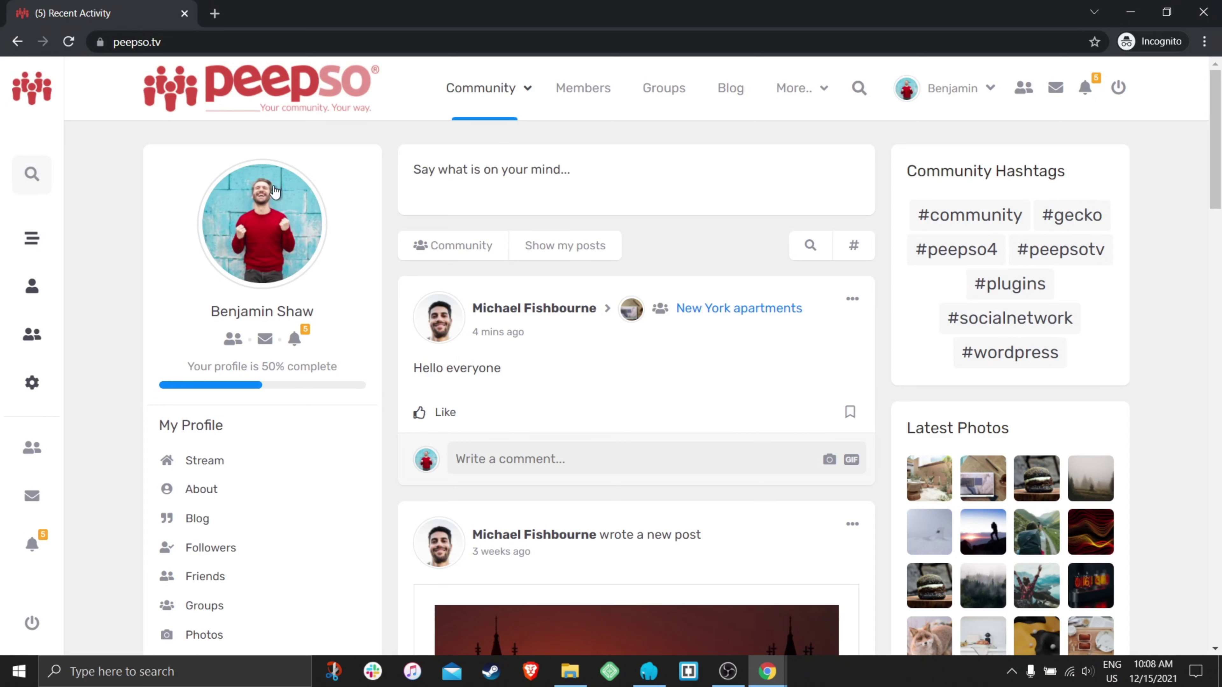
- As the member, go to Groups and open the Create Group form
{"action": "left_click", "coordinate": [665, 94]}
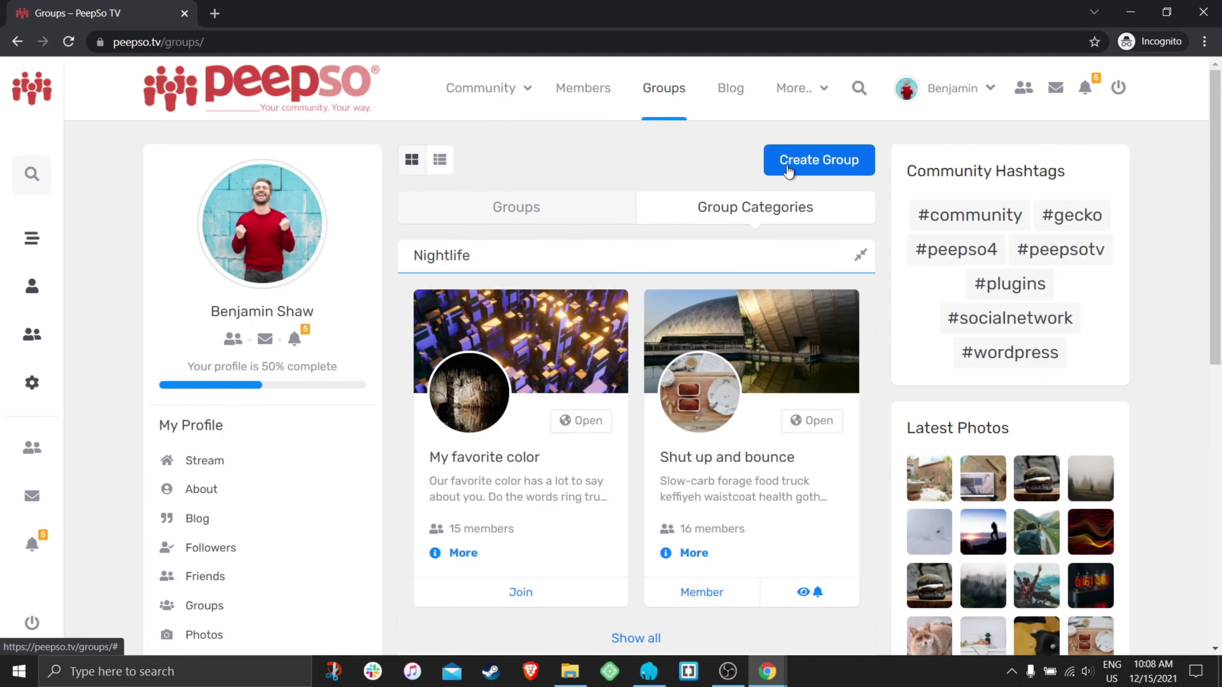
{"action": "left_click", "coordinate": [843, 164]}
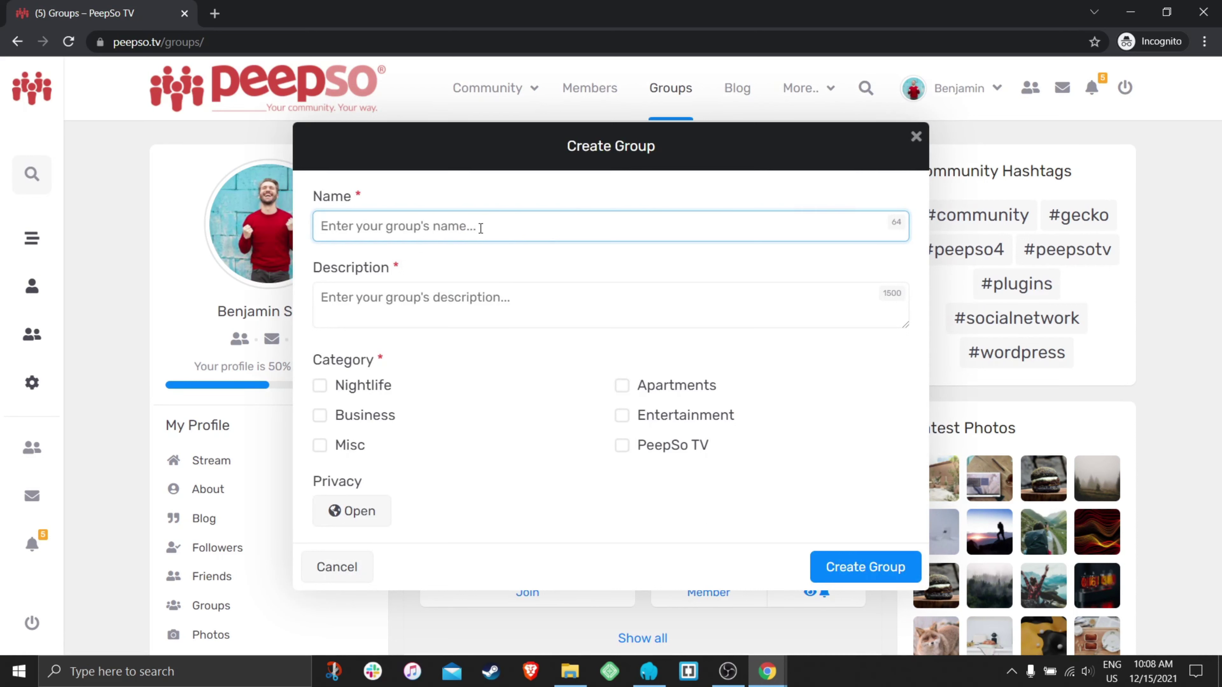
- Put the group in the Apartments category, name it Green Apartments, and add the description 'Selling cheap nature friendly apartments'
{"action": "left_click", "coordinate": [624, 388]}
{"action": "left_click", "coordinate": [435, 228]}
{"action": "type", "text": "Green Apartments"}
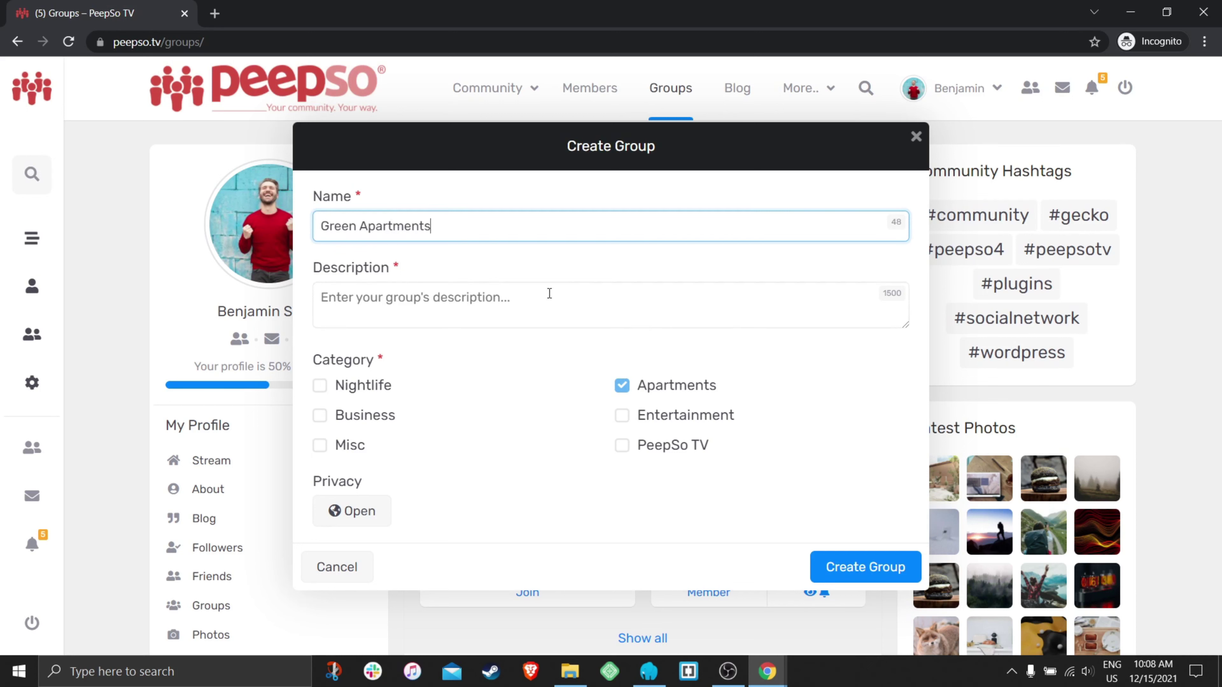
{"action": "left_click", "coordinate": [542, 300]}
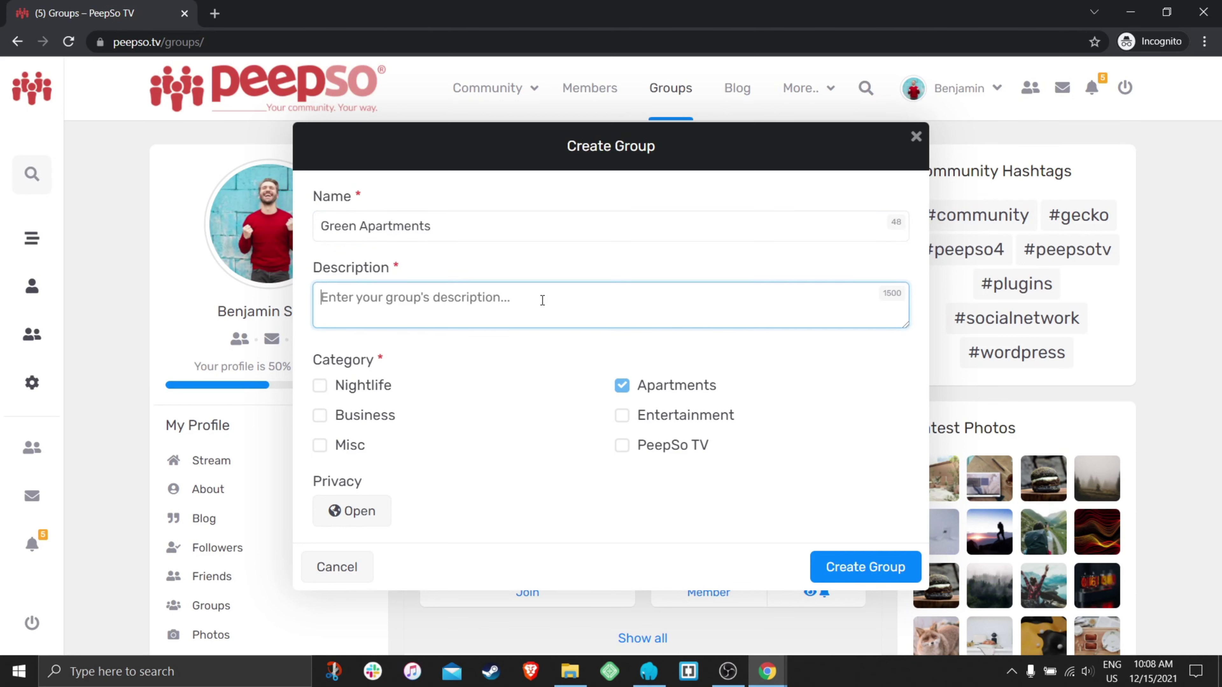
{"action": "type", "text": "Selling cheap n"}
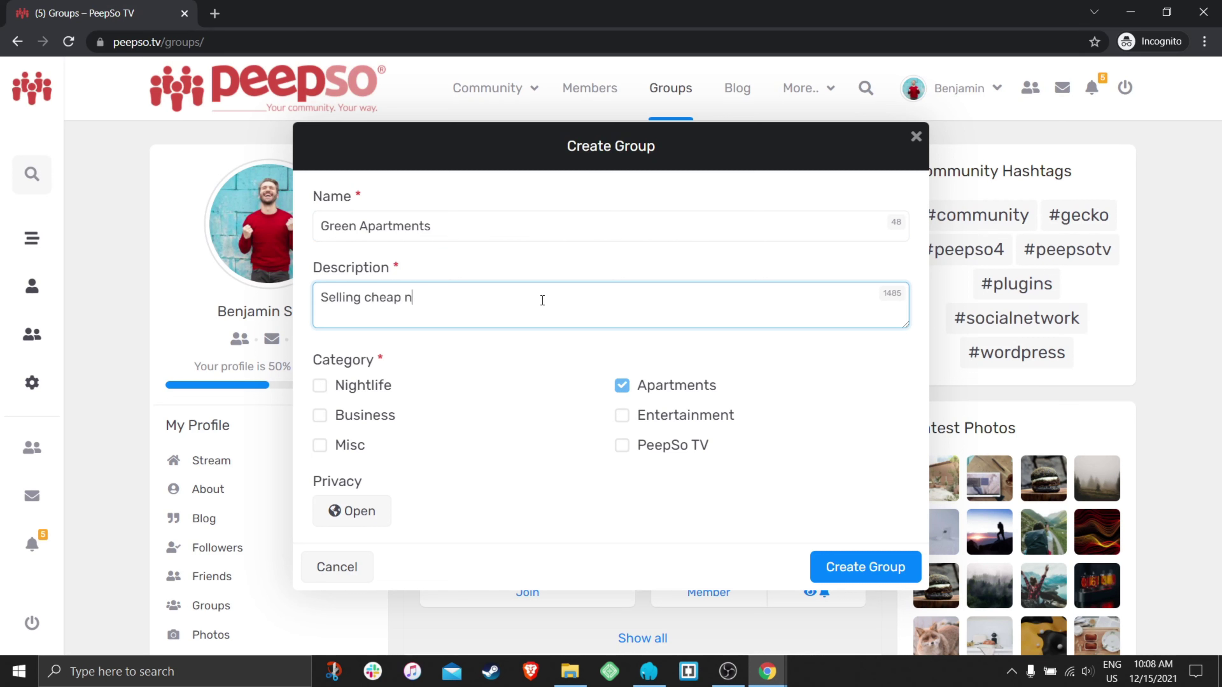
{"action": "type", "text": "ature friendly apartments"}
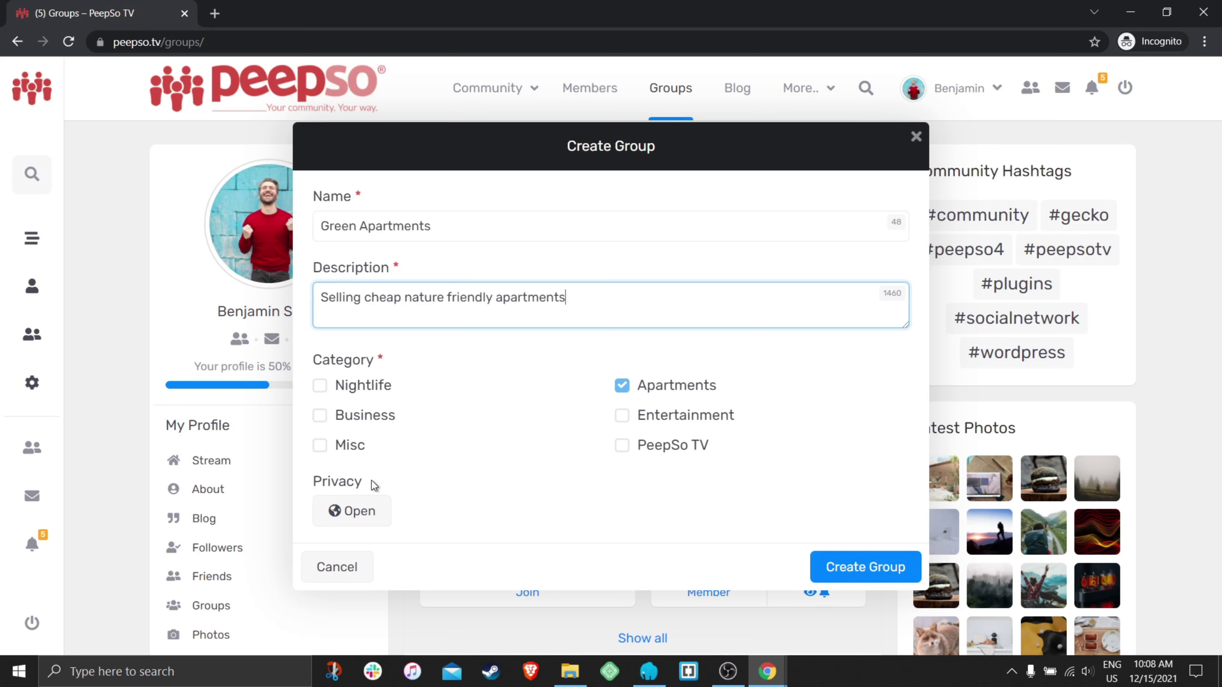
- Set the group's privacy to Secret
{"action": "left_click", "coordinate": [356, 512]}
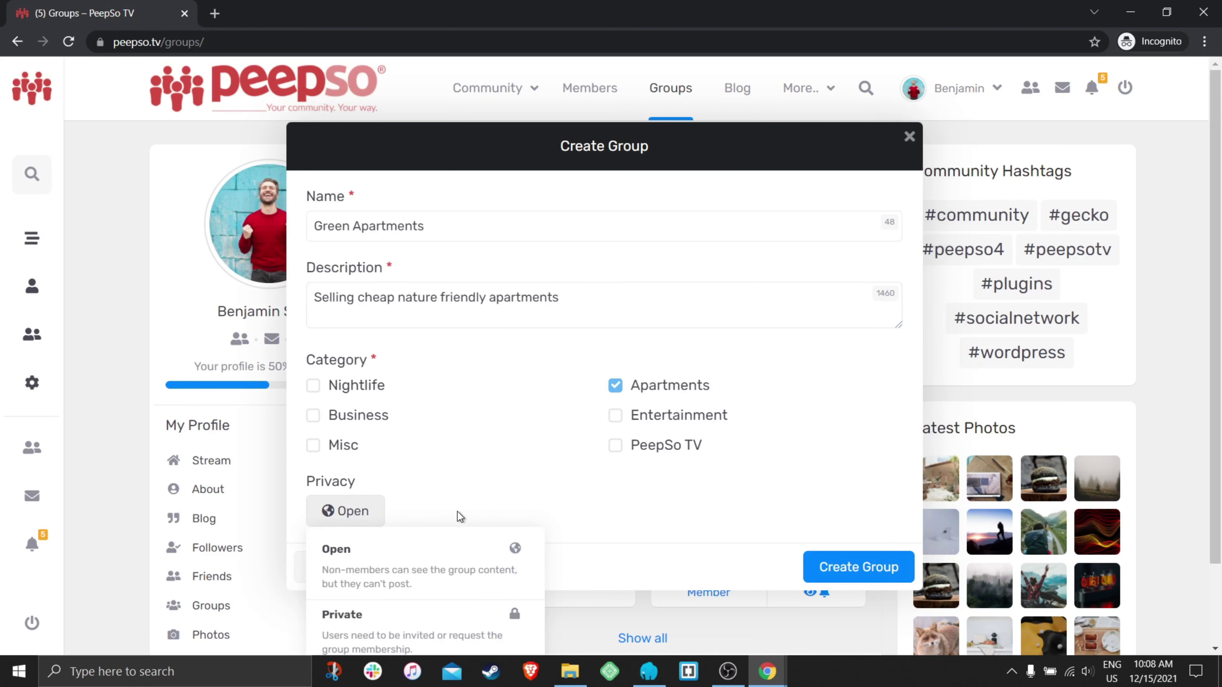
{"action": "scroll", "coordinate": [512, 482], "scroll_direction": "down", "scroll_amount": 2}
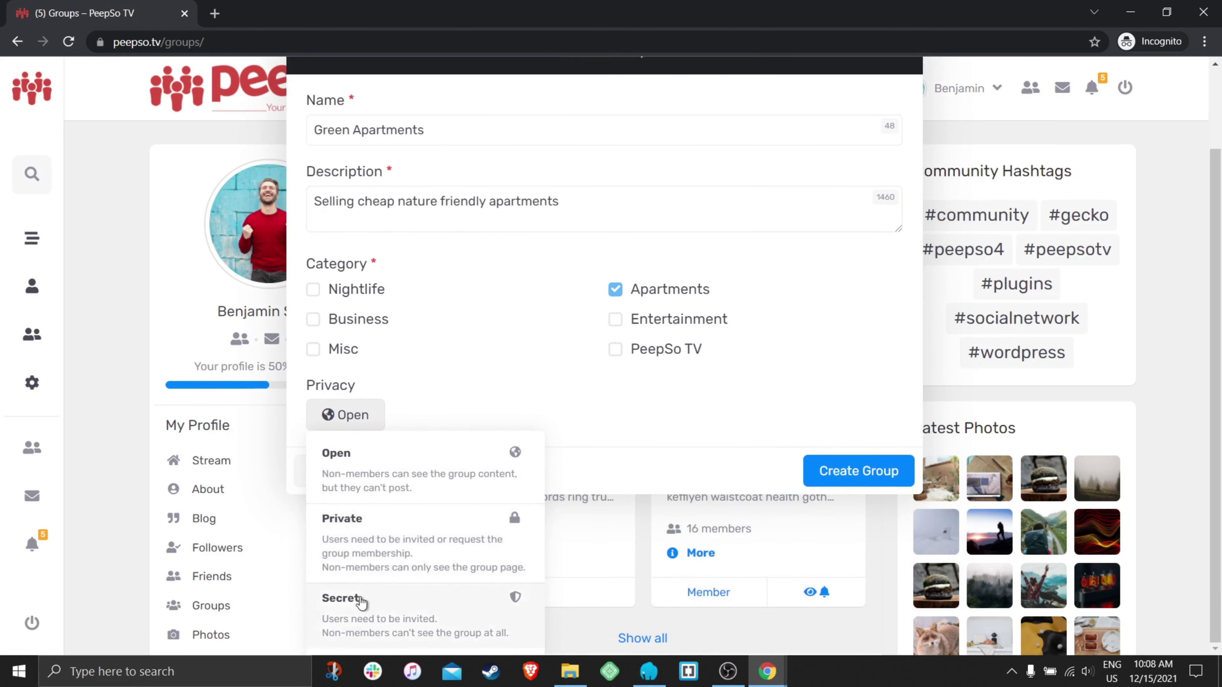
{"action": "left_click", "coordinate": [340, 603]}
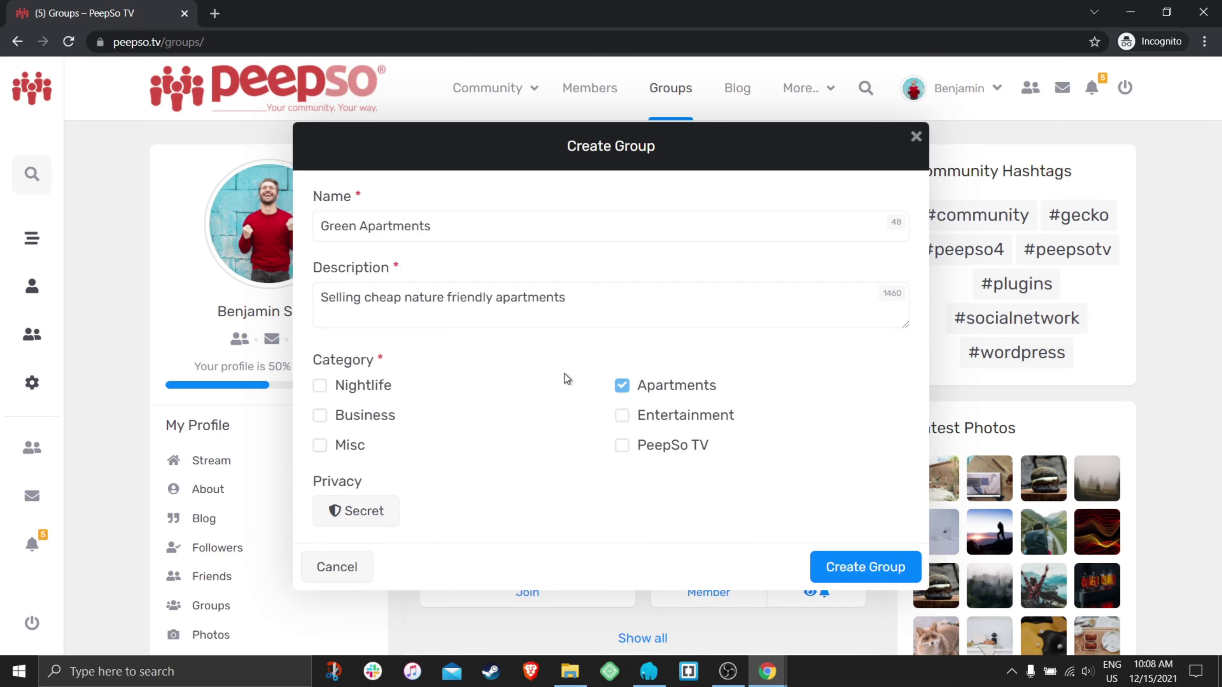
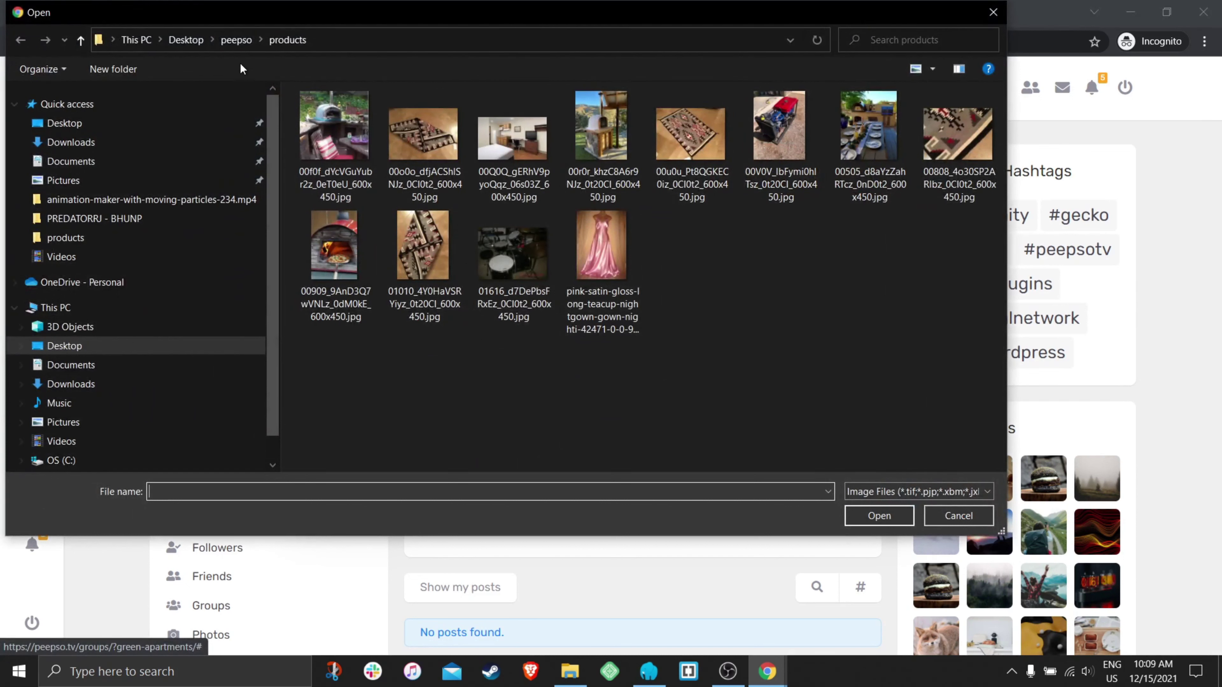
- Upload 36022303.jpg from the peepso images folder as the Green Apartments group avatar
{"action": "left_click", "coordinate": [236, 39]}
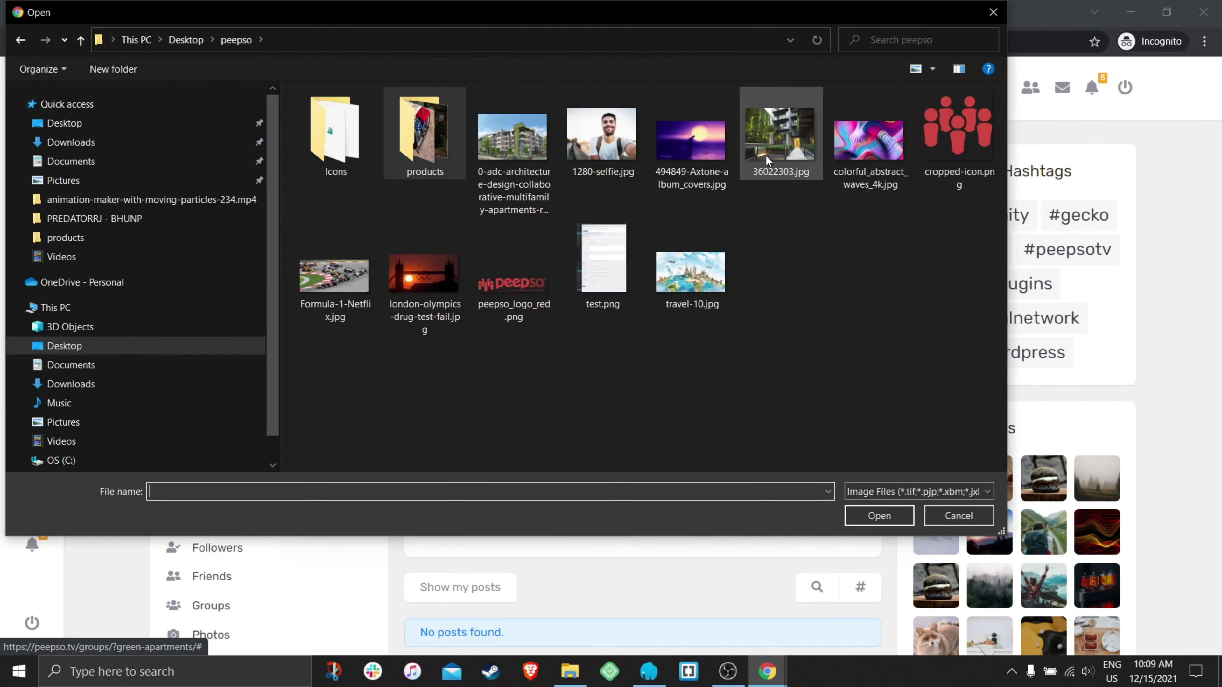
{"action": "left_click", "coordinate": [779, 145]}
{"action": "left_click", "coordinate": [879, 516]}
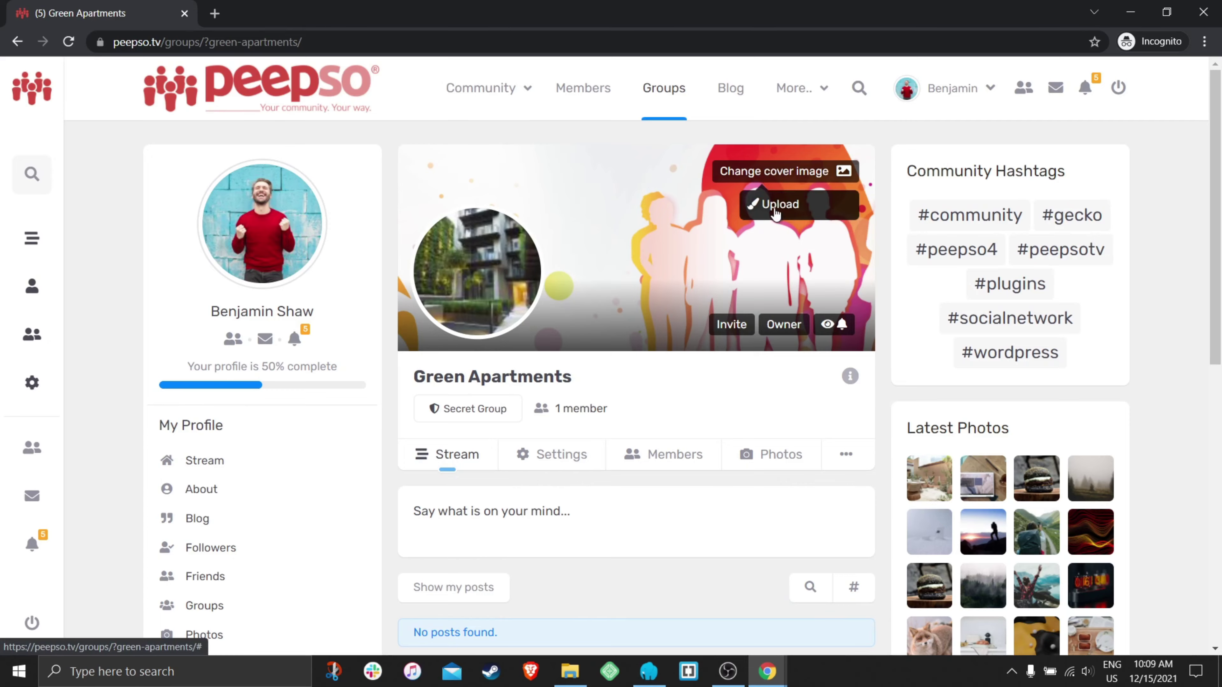
- Upload the apartment architecture rendering as the group's cover image
{"action": "left_click", "coordinate": [784, 205]}
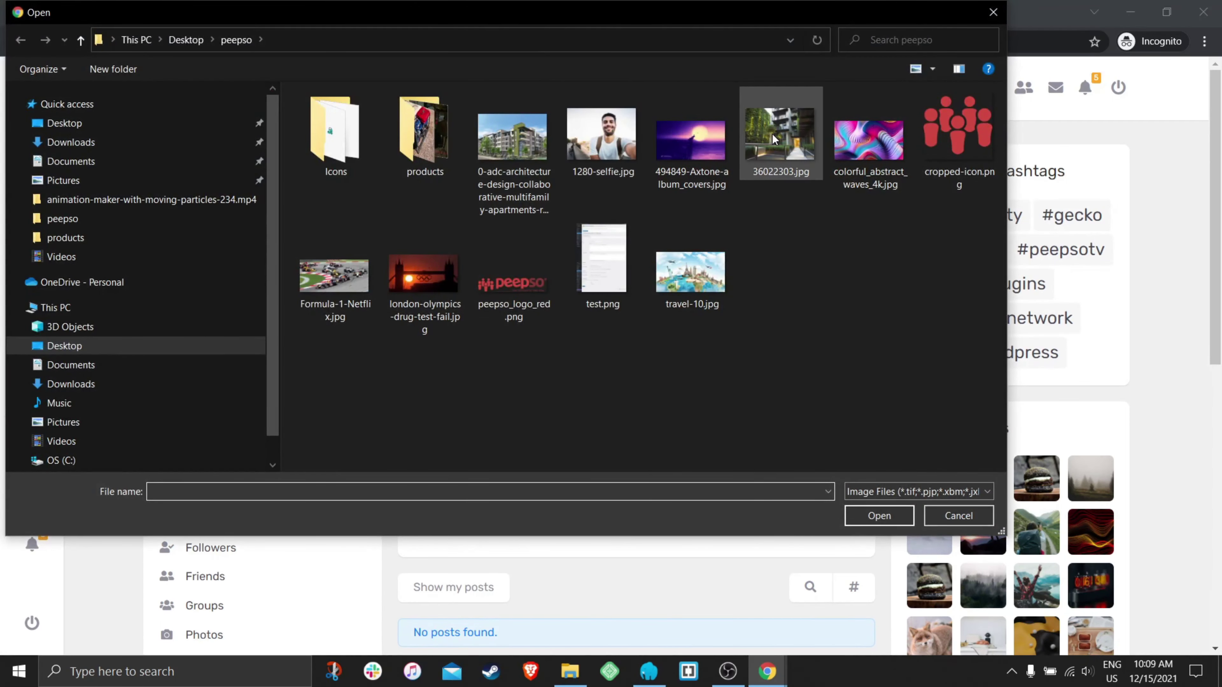
{"action": "left_click", "coordinate": [512, 140]}
{"action": "left_click", "coordinate": [879, 515]}
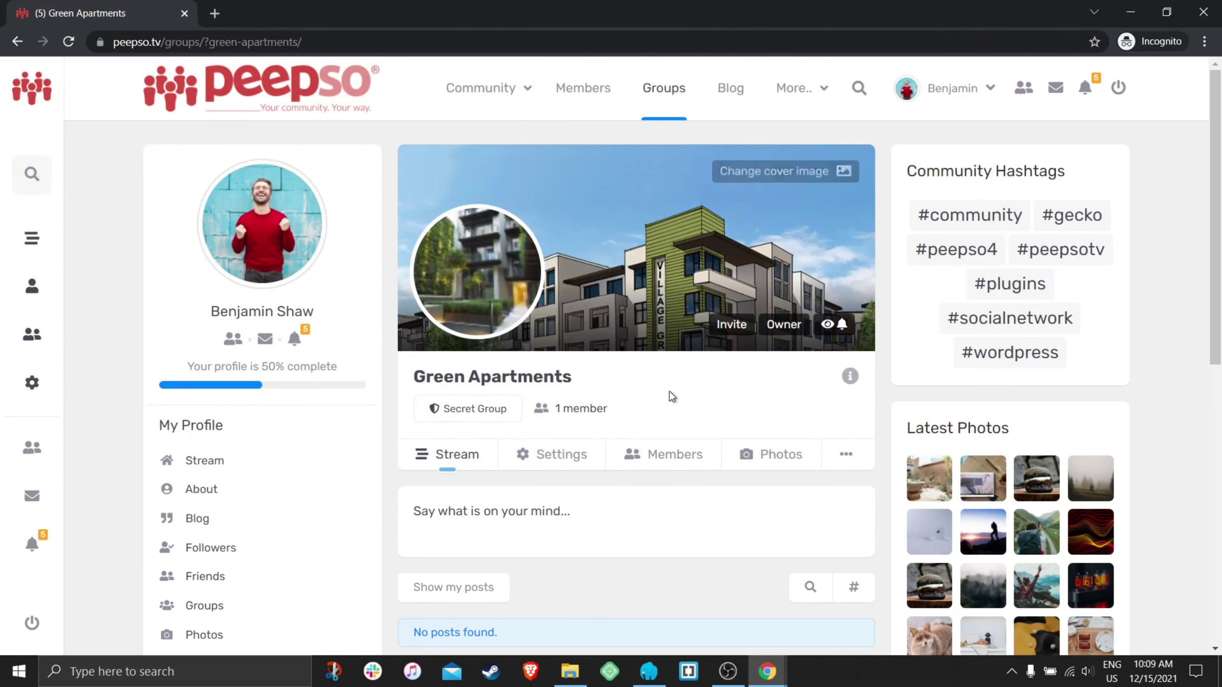
- Reposition the cover image upward within the banner and save its position
{"action": "left_click", "coordinate": [789, 177]}
{"action": "left_click", "coordinate": [772, 235]}
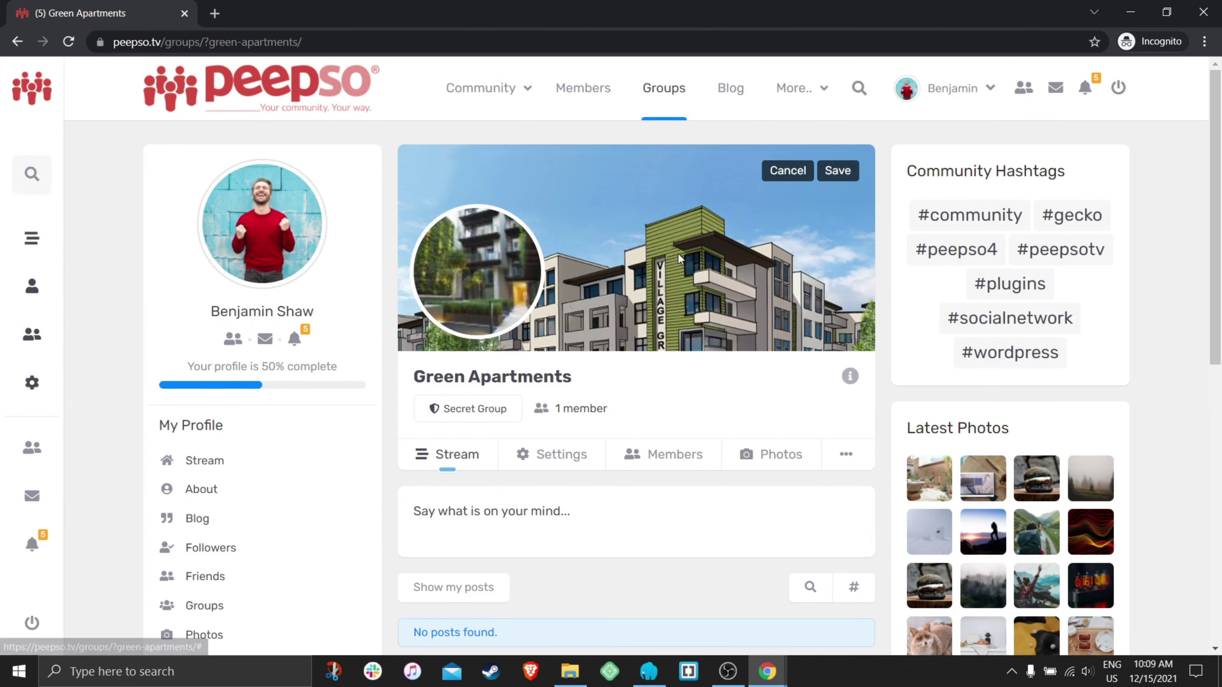
{"action": "left_click_drag", "start_coordinate": [677, 254], "coordinate": [674, 168]}
{"action": "left_click", "coordinate": [836, 171]}
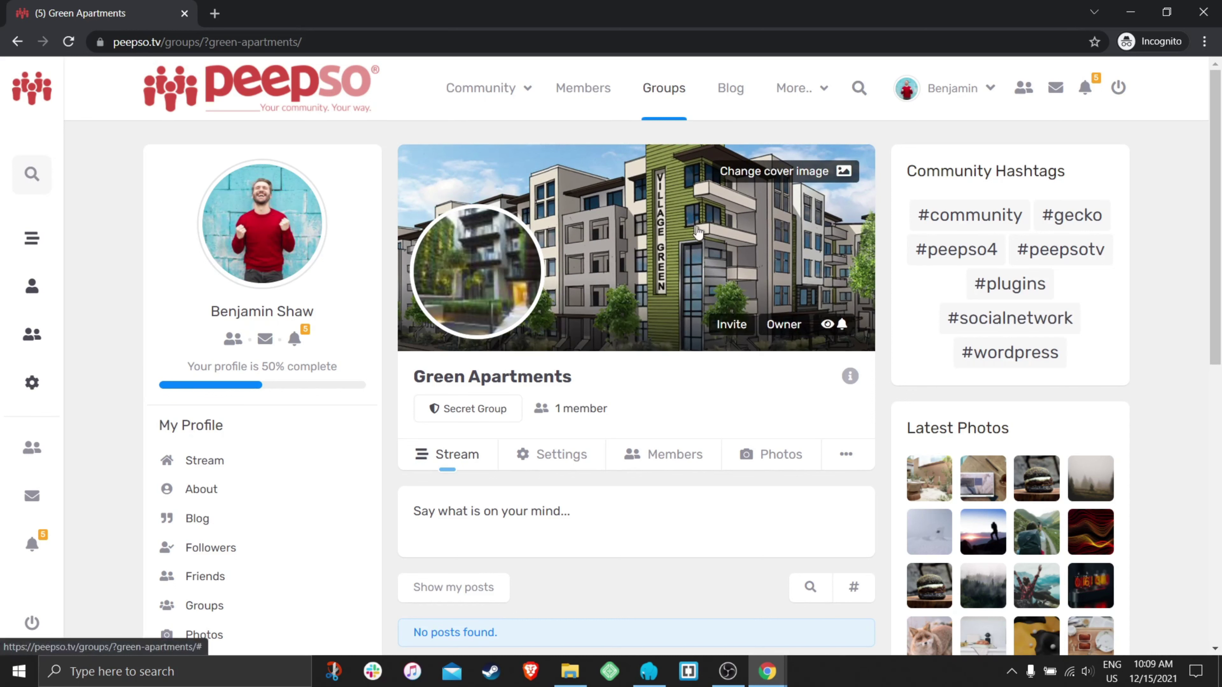
{"action": "scroll", "coordinate": [592, 391], "scroll_direction": "down", "scroll_amount": 2}
{"action": "left_click", "coordinate": [508, 438]}
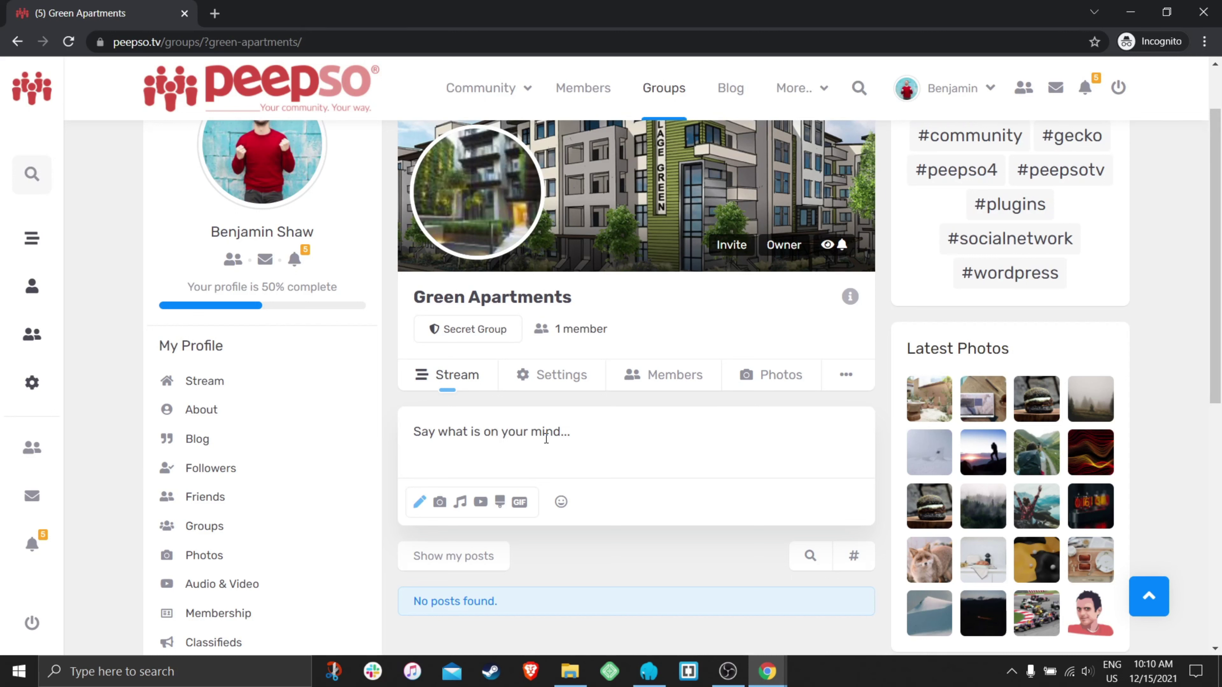
- Post 'Selling cheap apartments in green area of Toronto' to the Green Apartments stream
{"action": "type", "text": "Sel"}
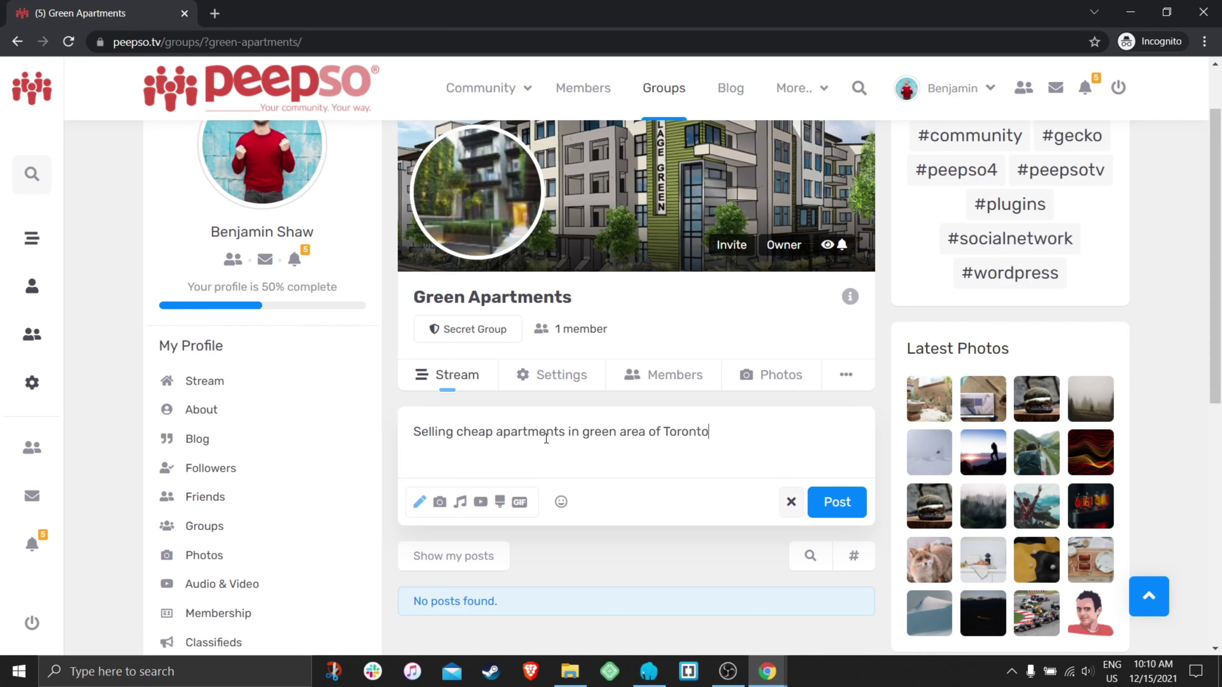
{"action": "left_click", "coordinate": [838, 502]}
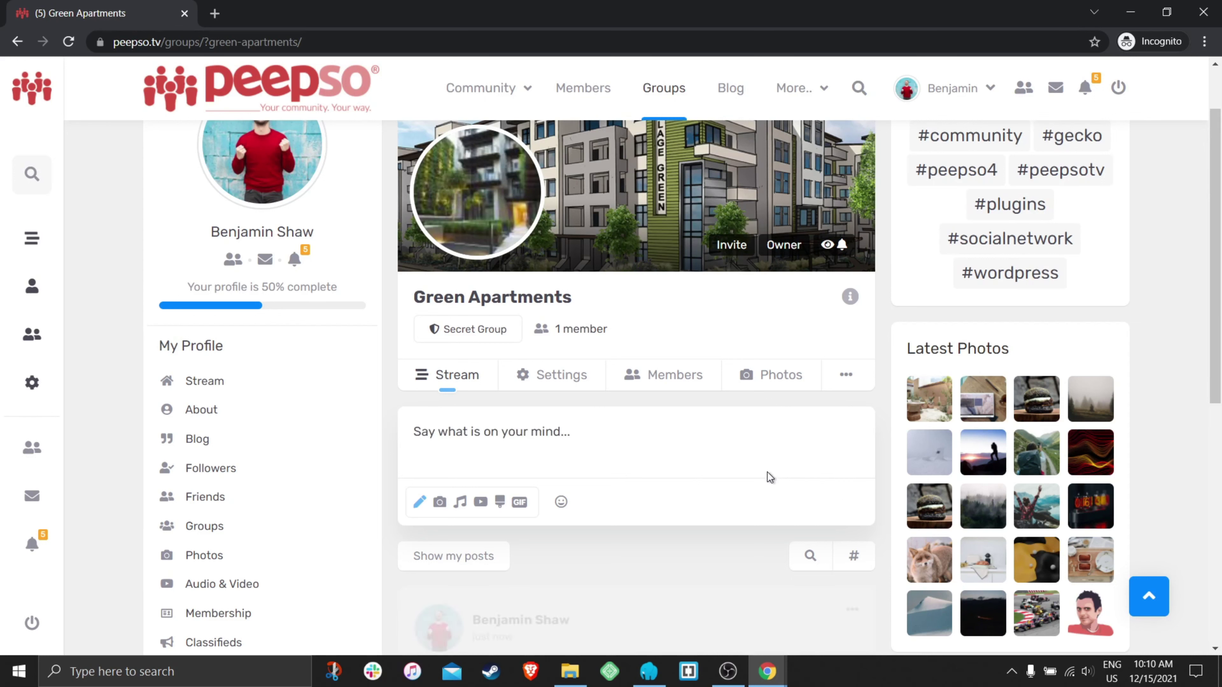
{"action": "scroll", "coordinate": [767, 472], "scroll_direction": "down", "scroll_amount": 1}
{"action": "scroll", "coordinate": [750, 467], "scroll_direction": "down", "scroll_amount": 3}
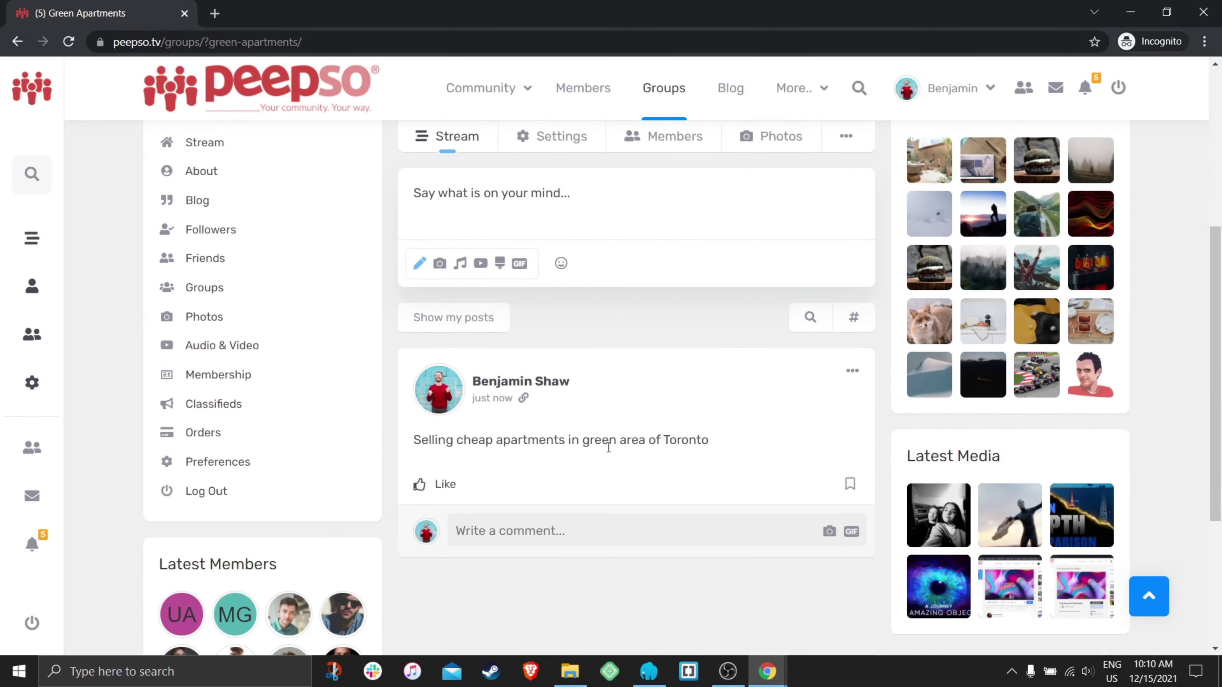
{"action": "scroll", "coordinate": [634, 461], "scroll_direction": "up", "scroll_amount": 5}
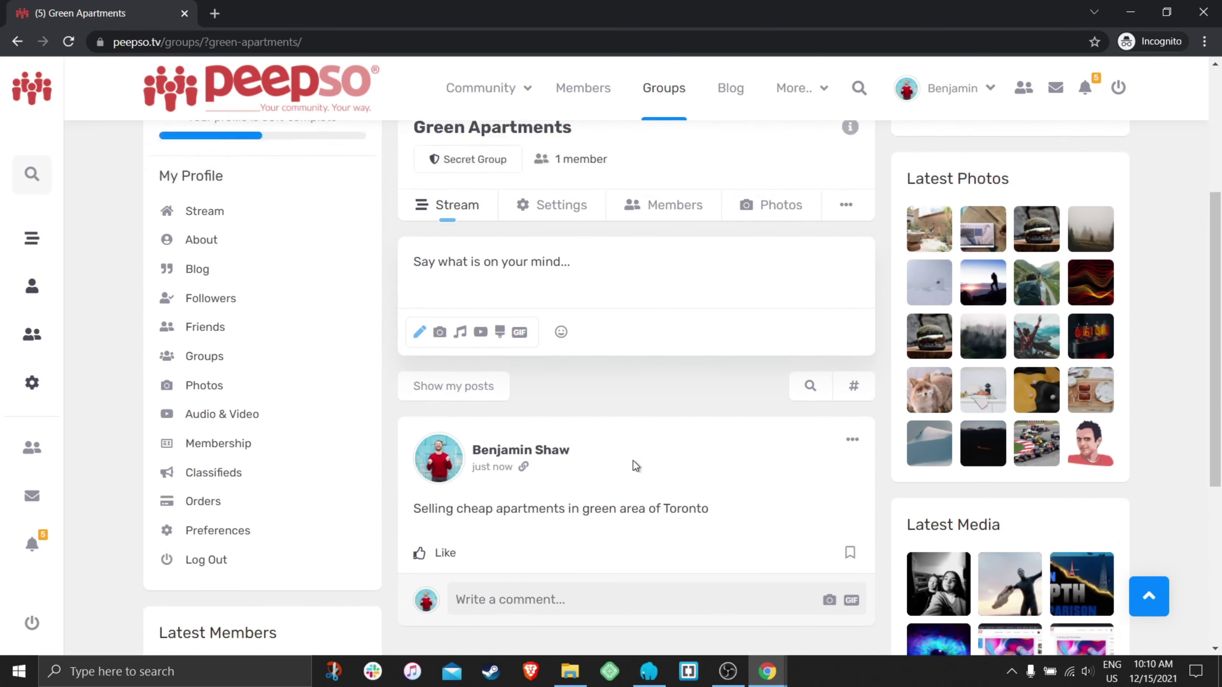
- Open the Community feed and scroll through the new group post and the avatar and cover updates
{"action": "mouse_move", "coordinate": [439, 115]}
{"action": "left_click", "coordinate": [479, 96]}
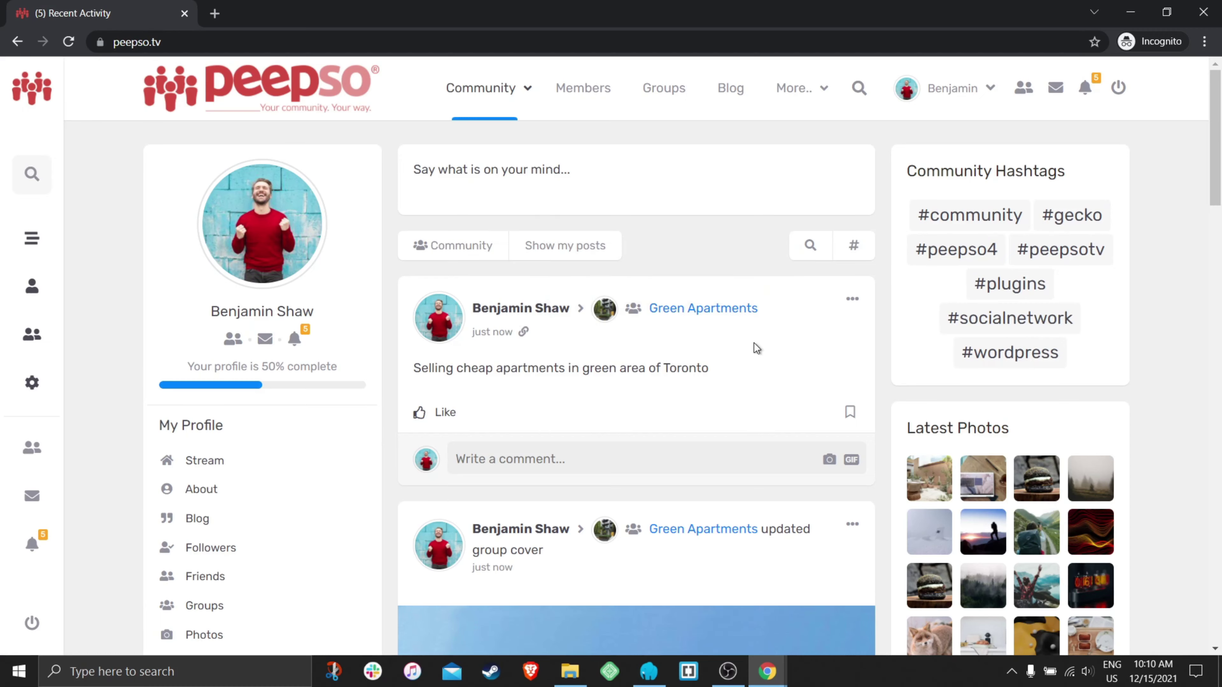
{"action": "scroll", "coordinate": [755, 342], "scroll_direction": "down", "scroll_amount": 8}
{"action": "scroll", "coordinate": [754, 349], "scroll_direction": "down", "scroll_amount": 3}
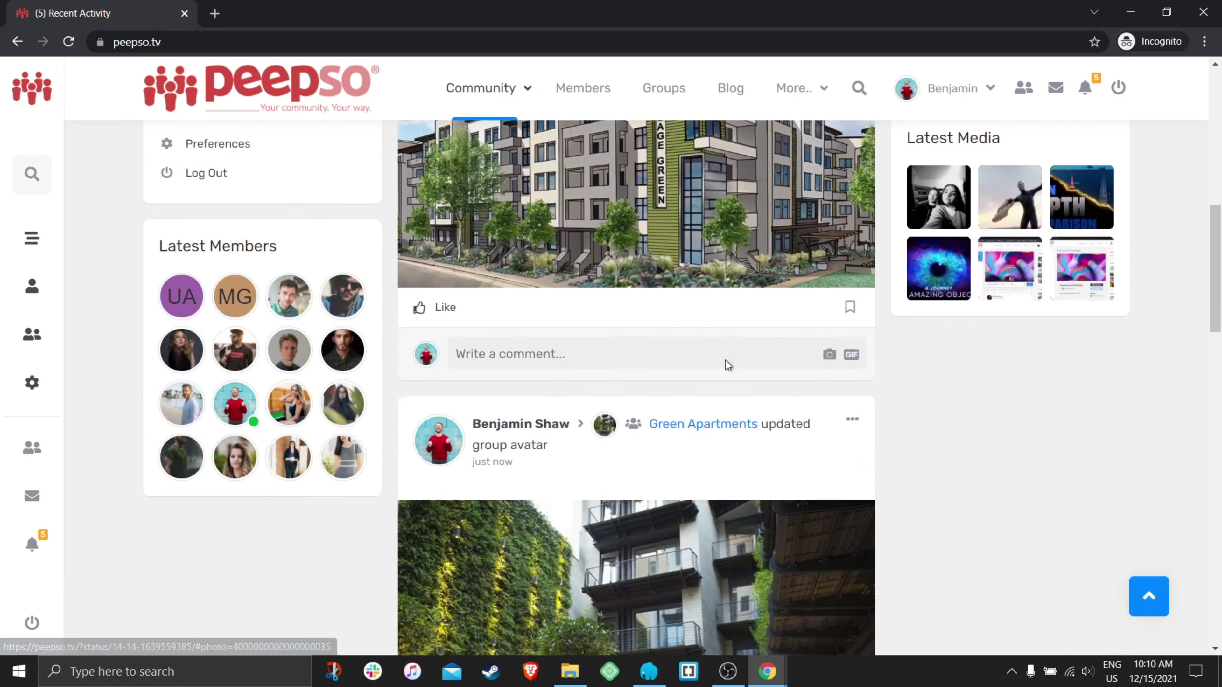
{"action": "scroll", "coordinate": [726, 364], "scroll_direction": "up", "scroll_amount": 7}
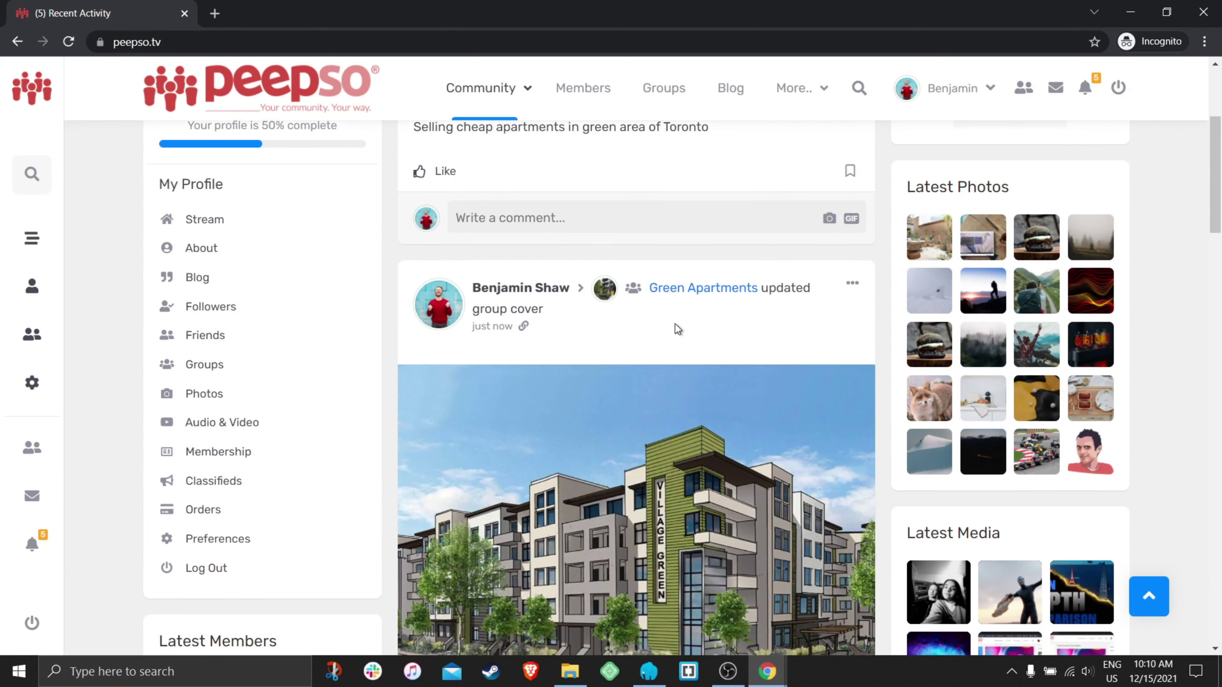
{"action": "scroll", "coordinate": [675, 324], "scroll_direction": "down", "scroll_amount": 8}
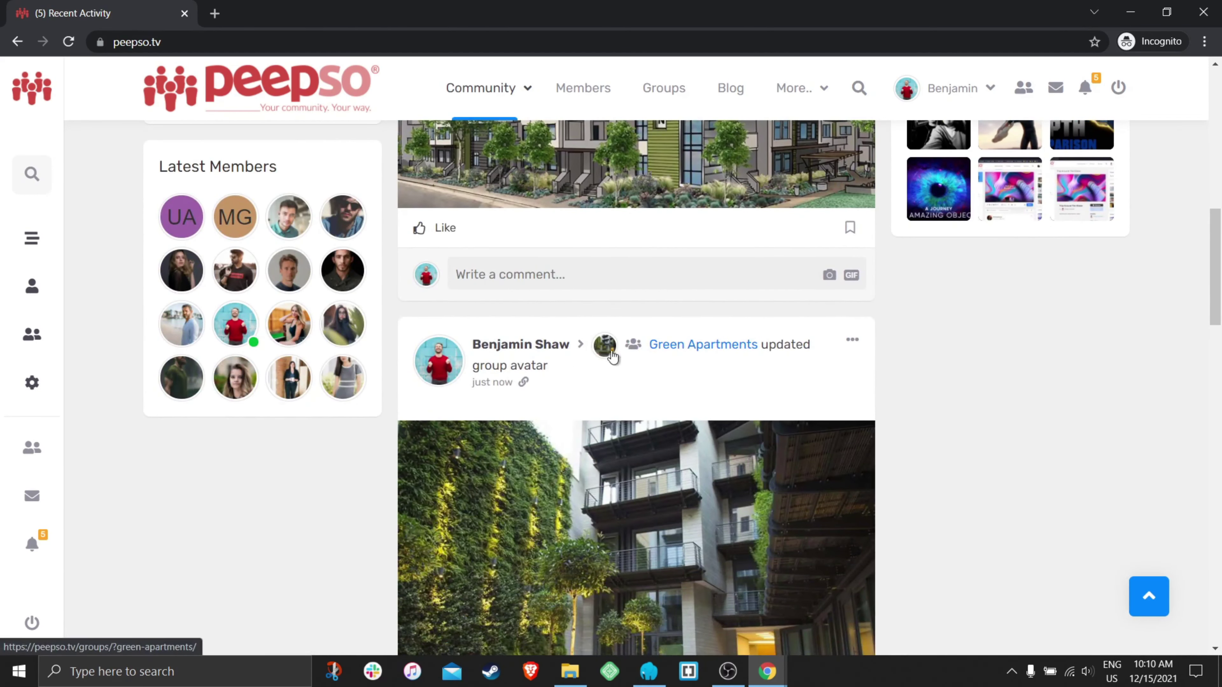
{"action": "scroll", "coordinate": [643, 381], "scroll_direction": "up", "scroll_amount": 5}
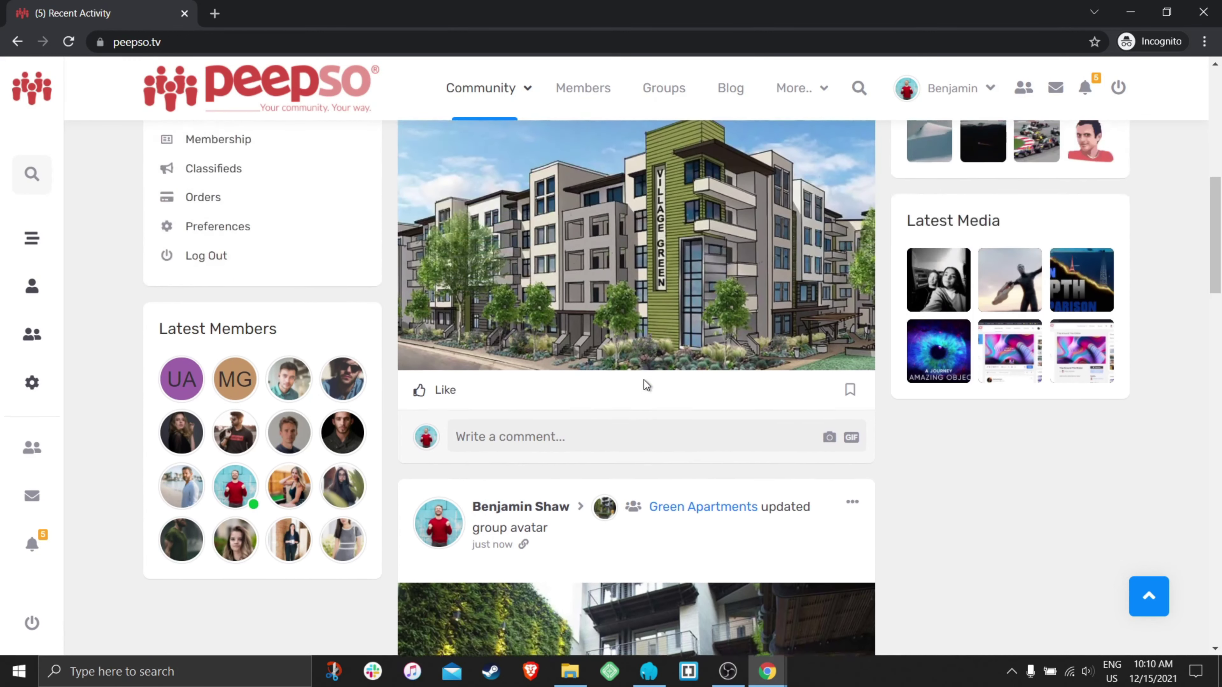
- Go to the WordPress admin tab in the other browser window
{"action": "left_click", "coordinate": [244, 44]}
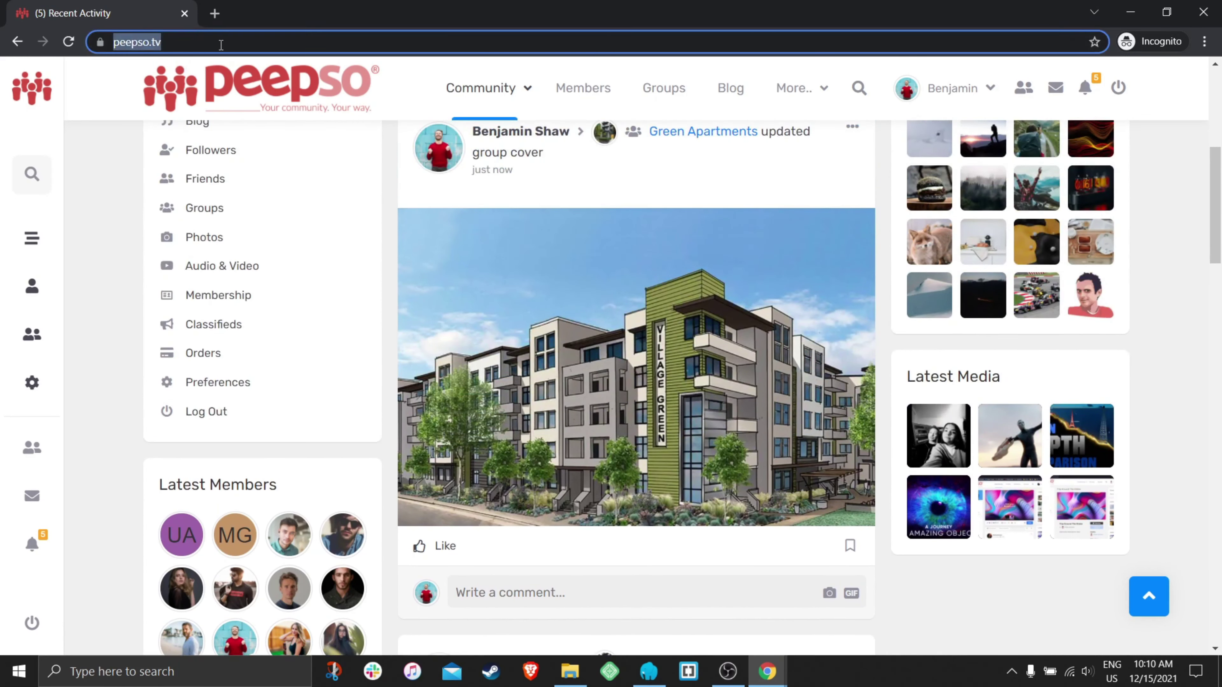
{"action": "type", "text": "//"}
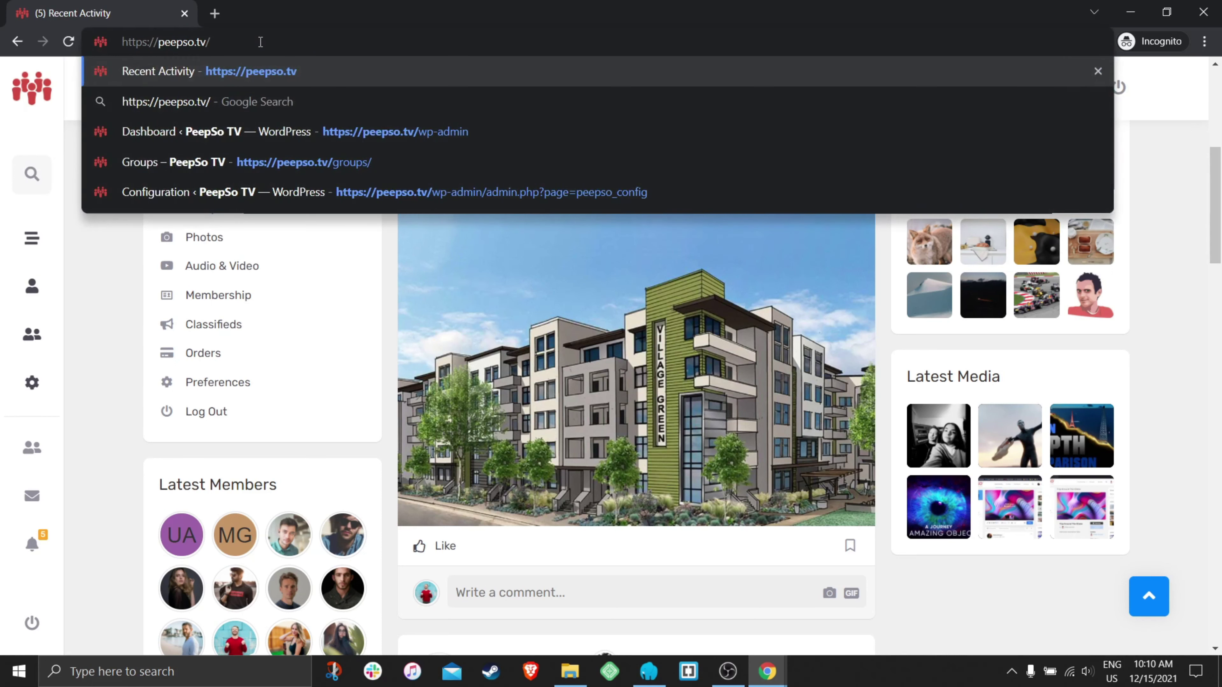
{"action": "type", "text": "wp-"}
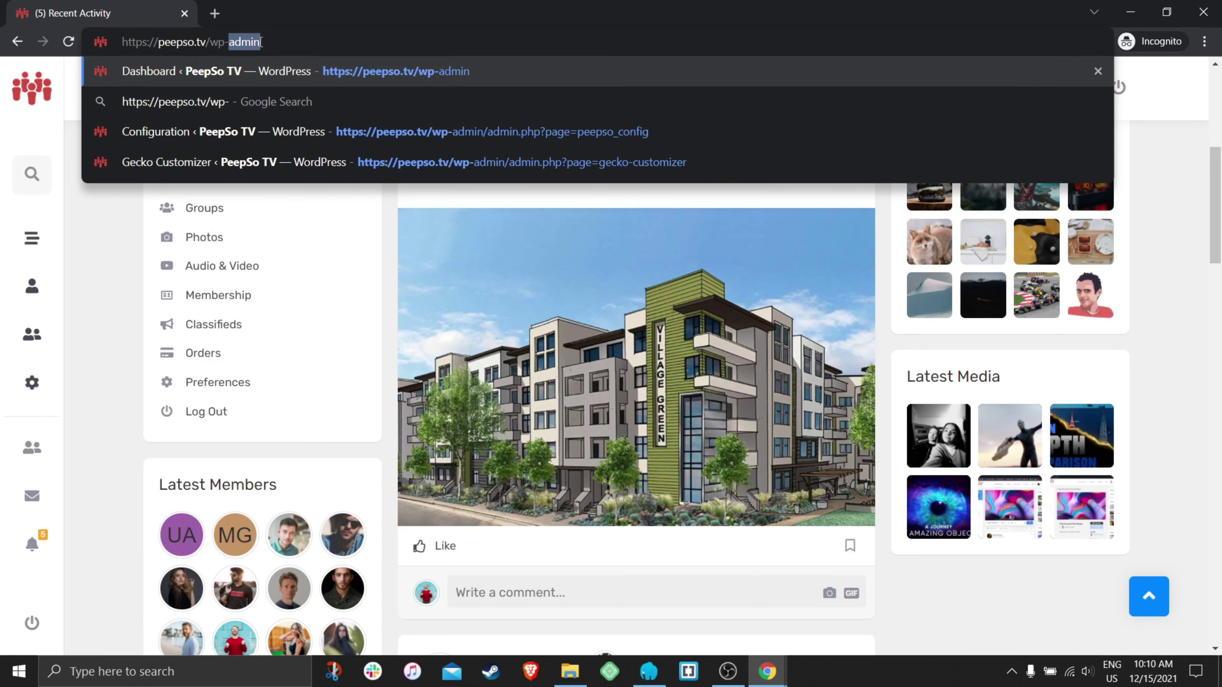
{"action": "key", "text": "Return"}
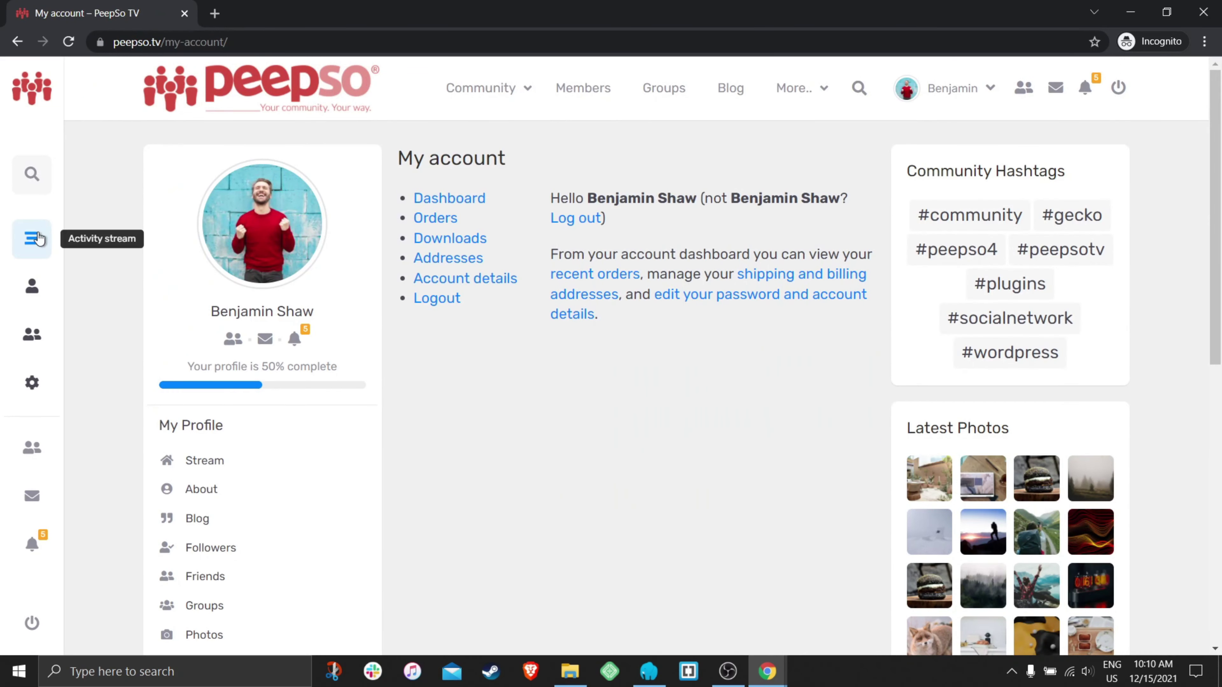
{"action": "left_click", "coordinate": [267, 41]}
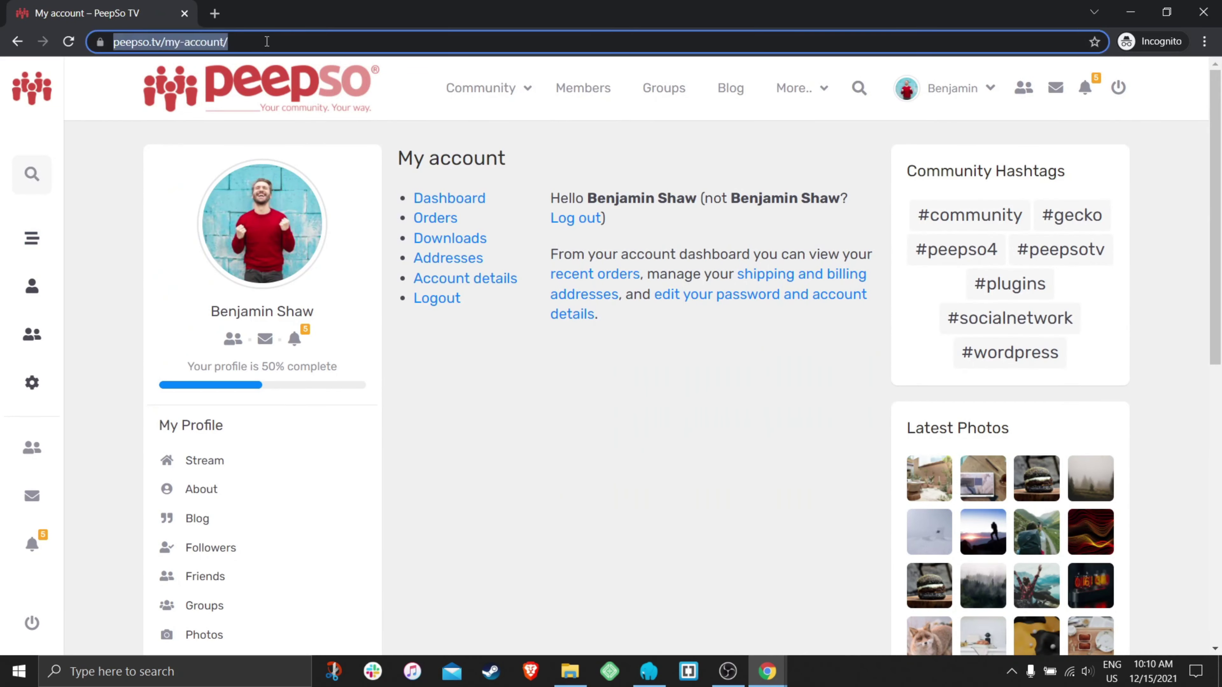
{"action": "left_click", "coordinate": [292, 37]}
{"action": "left_click_drag", "start_coordinate": [262, 40], "coordinate": [197, 42]}
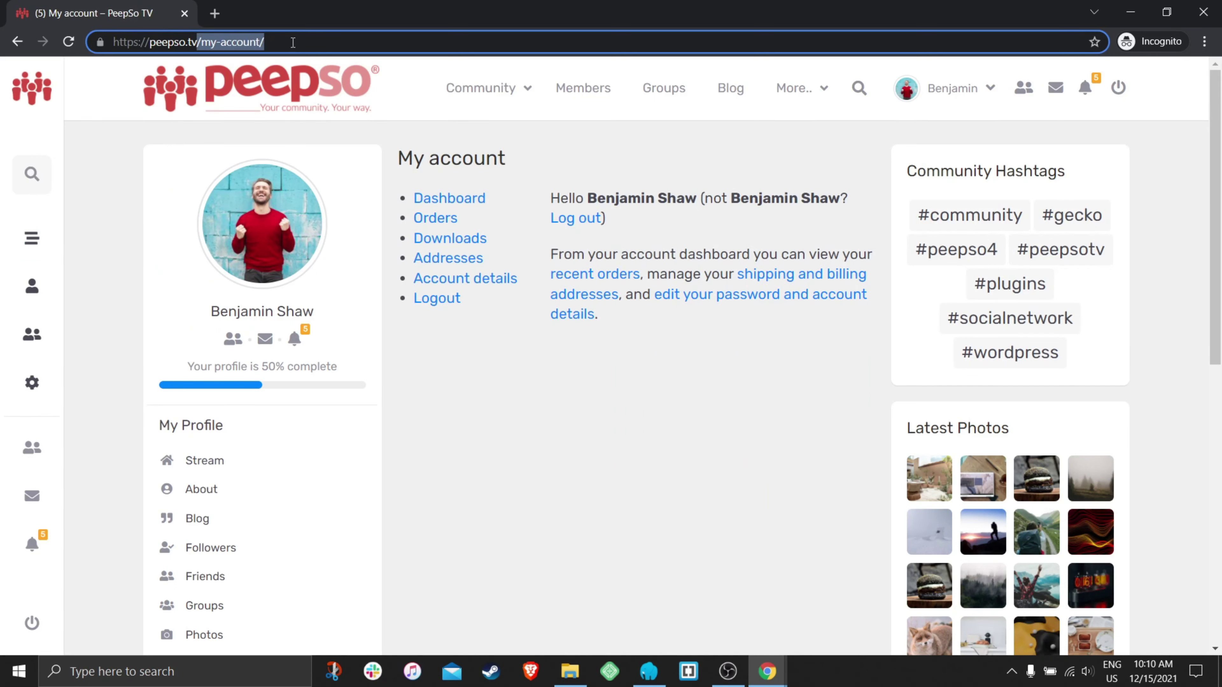
{"action": "key", "text": "BackSpace"}
{"action": "left_click", "coordinate": [768, 672]}
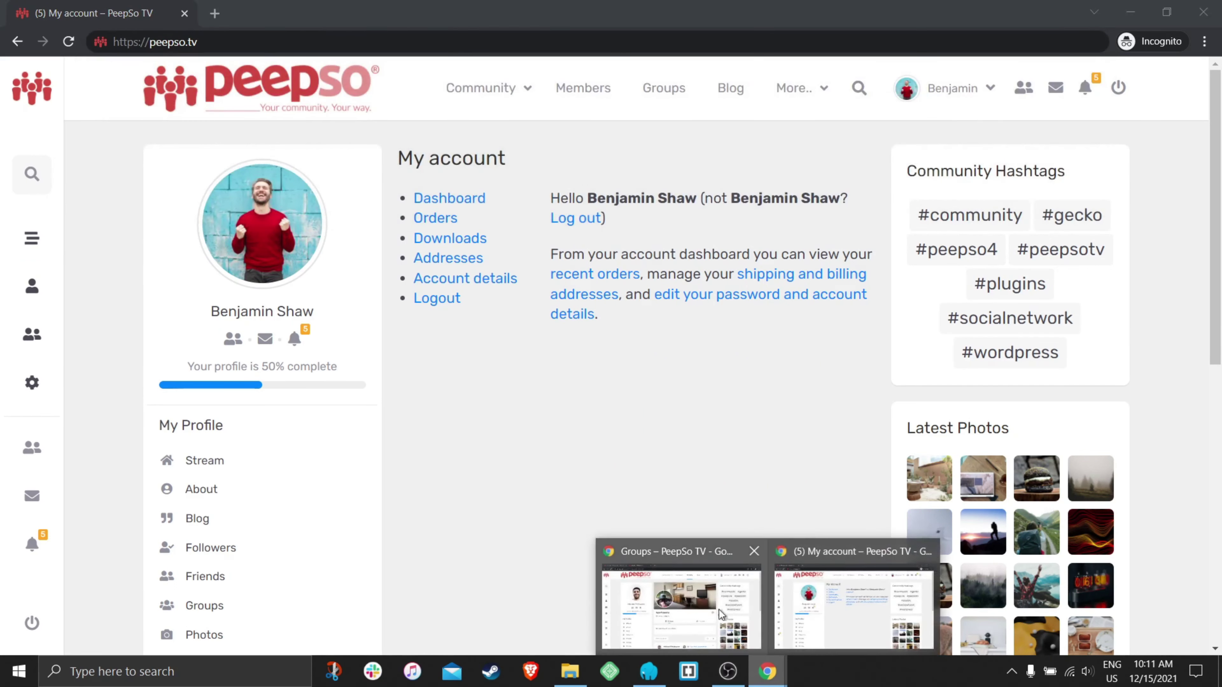
{"action": "left_click", "coordinate": [681, 602]}
{"action": "left_click", "coordinate": [46, 13]}
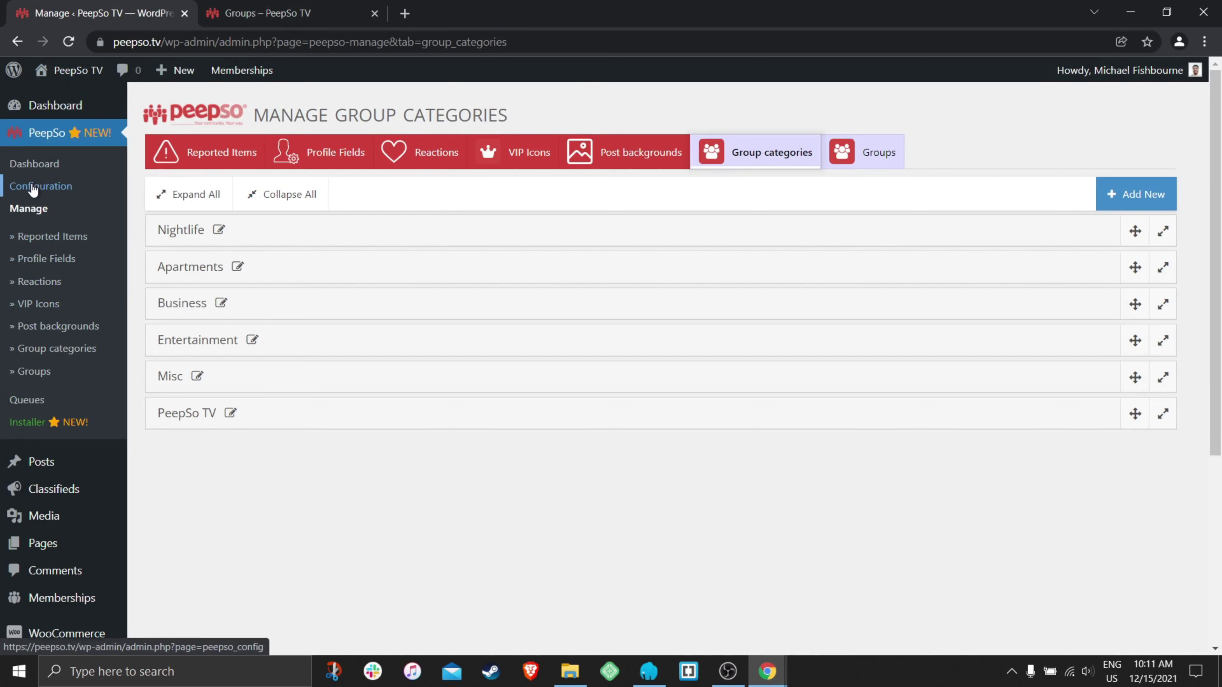
- In PeepSo Groups configuration, turn off stream posts for avatar and cover changes and save
{"action": "left_click", "coordinate": [47, 190]}
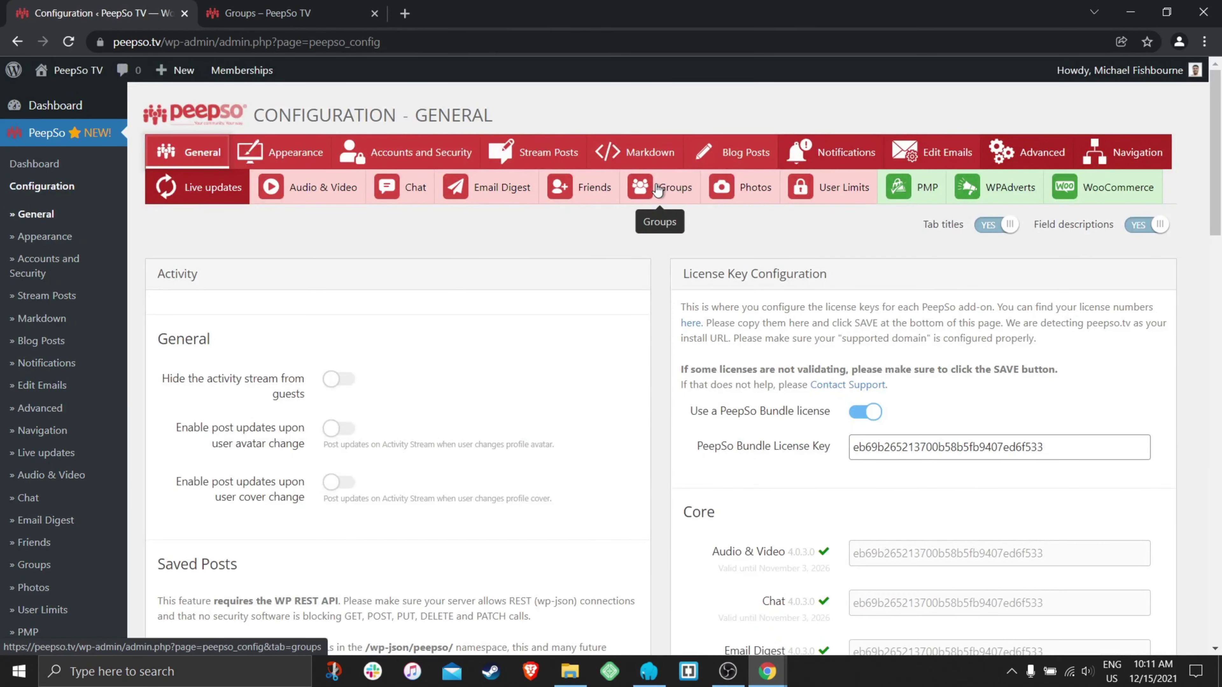
{"action": "left_click", "coordinate": [669, 189]}
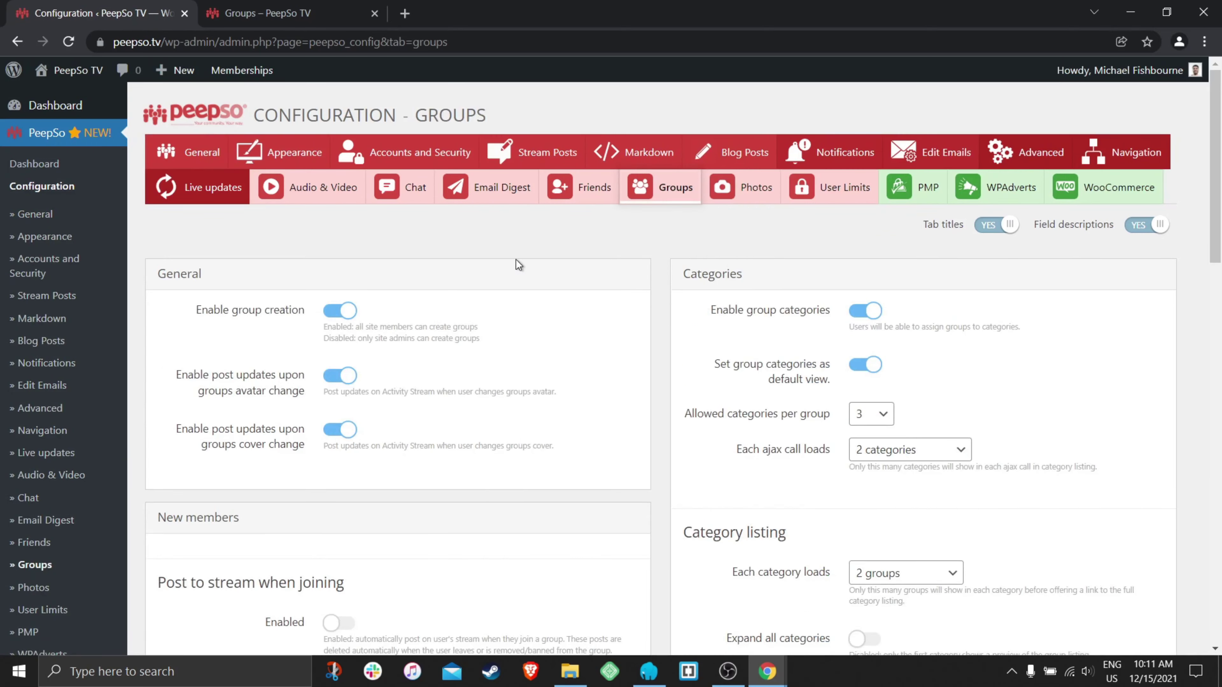
{"action": "scroll", "coordinate": [513, 265], "scroll_direction": "down", "scroll_amount": 1}
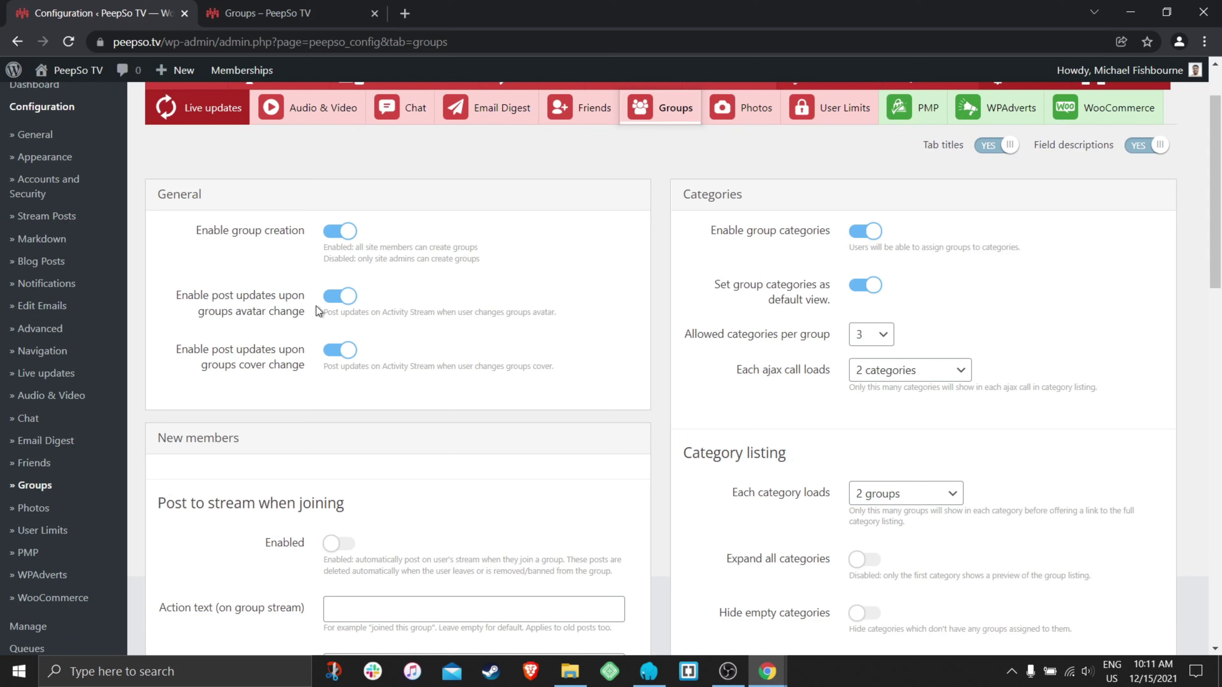
{"action": "left_click", "coordinate": [338, 297]}
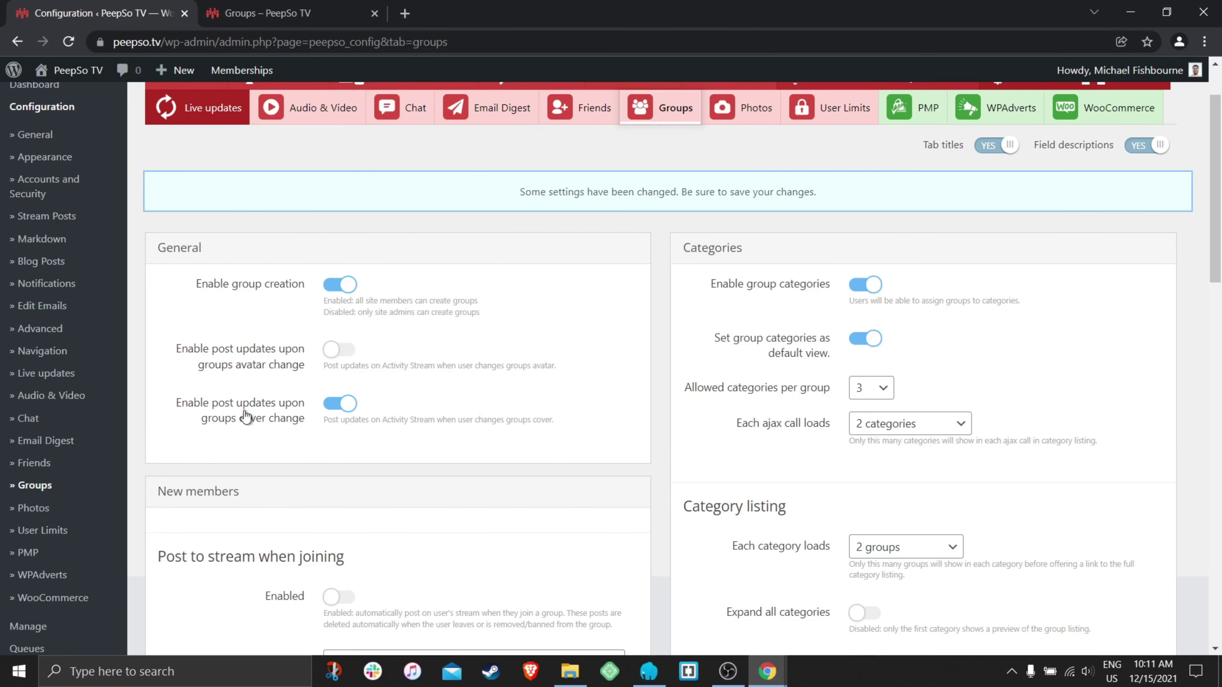
{"action": "left_click", "coordinate": [339, 406]}
{"action": "scroll", "coordinate": [645, 402], "scroll_direction": "down", "scroll_amount": 20}
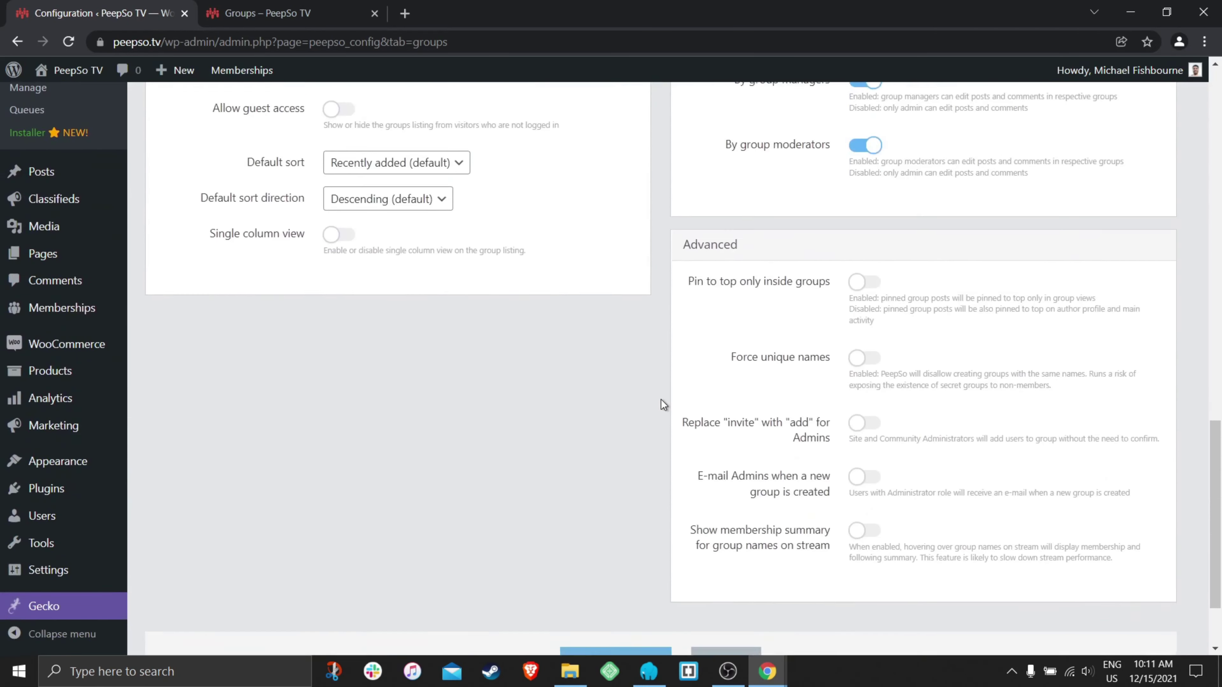
{"action": "scroll", "coordinate": [661, 399], "scroll_direction": "down", "scroll_amount": 2}
{"action": "left_click", "coordinate": [616, 554]}
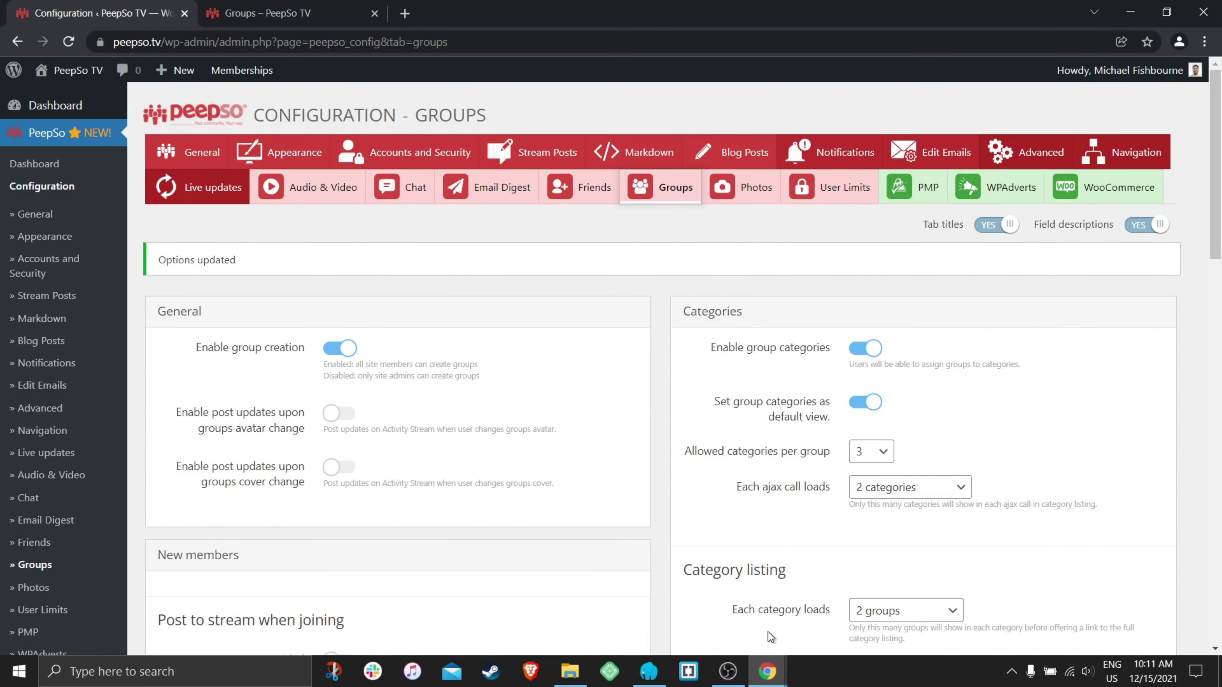
- Check the member's Community feed, then return to the Groups configuration admin window
{"action": "mouse_move", "coordinate": [768, 671]}
{"action": "left_click", "coordinate": [853, 574]}
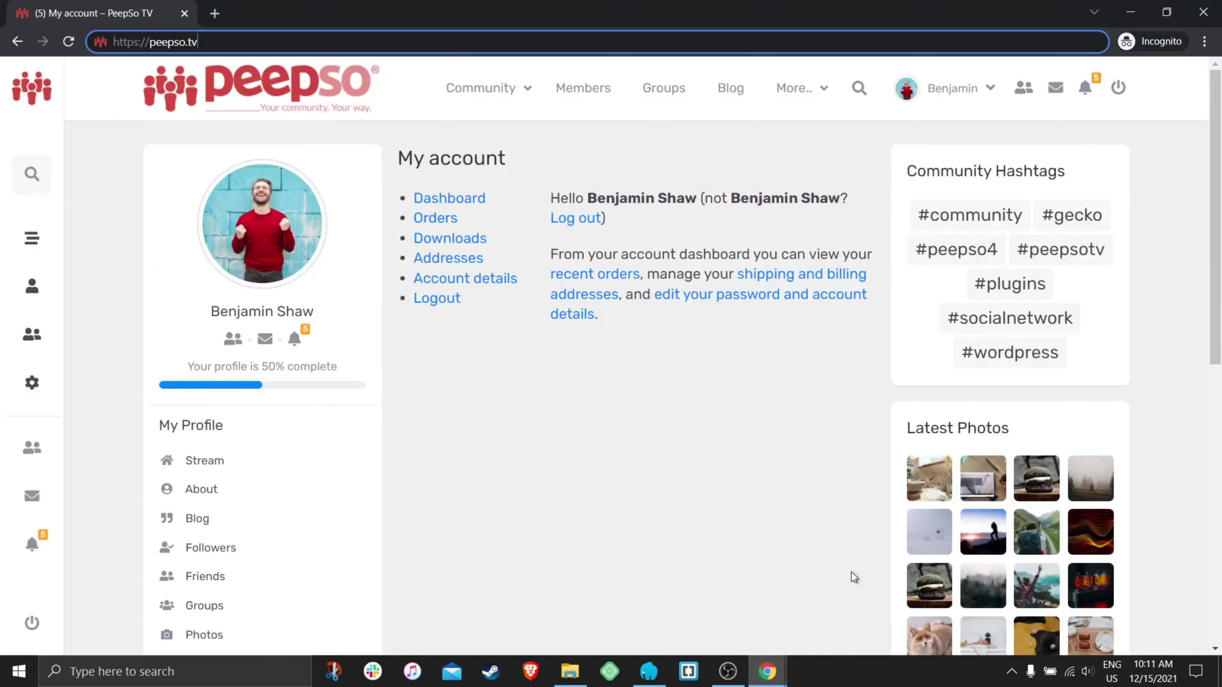
{"action": "left_click", "coordinate": [514, 88]}
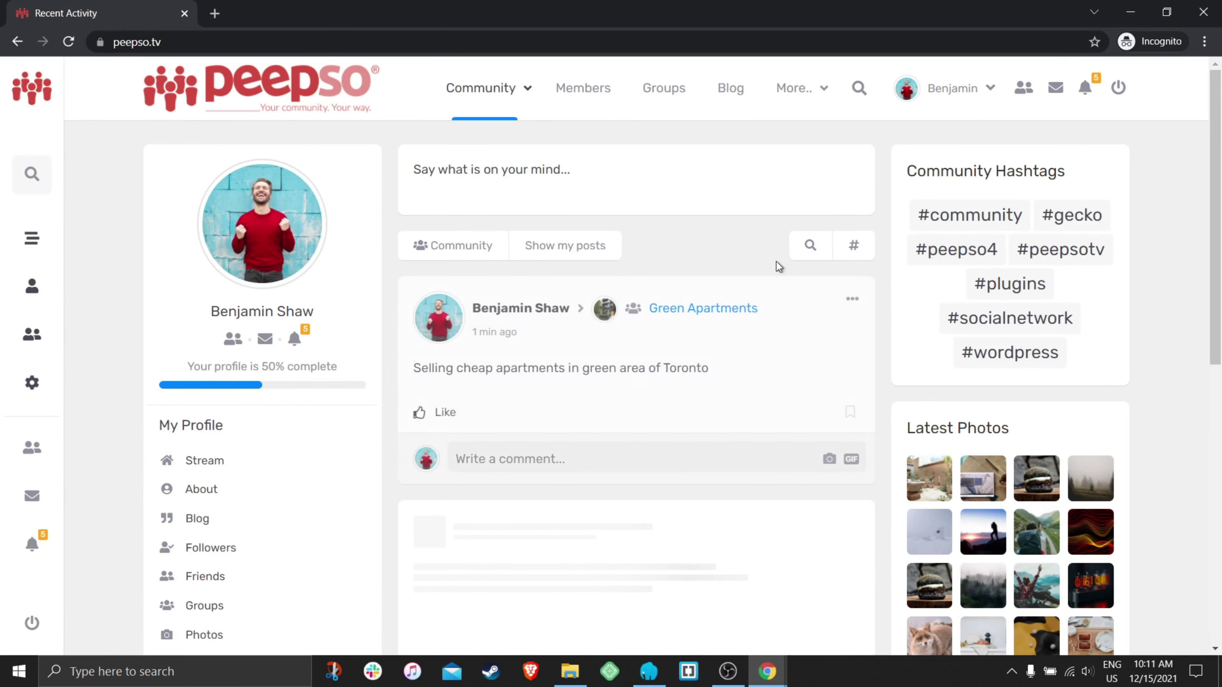
{"action": "scroll", "coordinate": [886, 301], "scroll_direction": "down", "scroll_amount": 3}
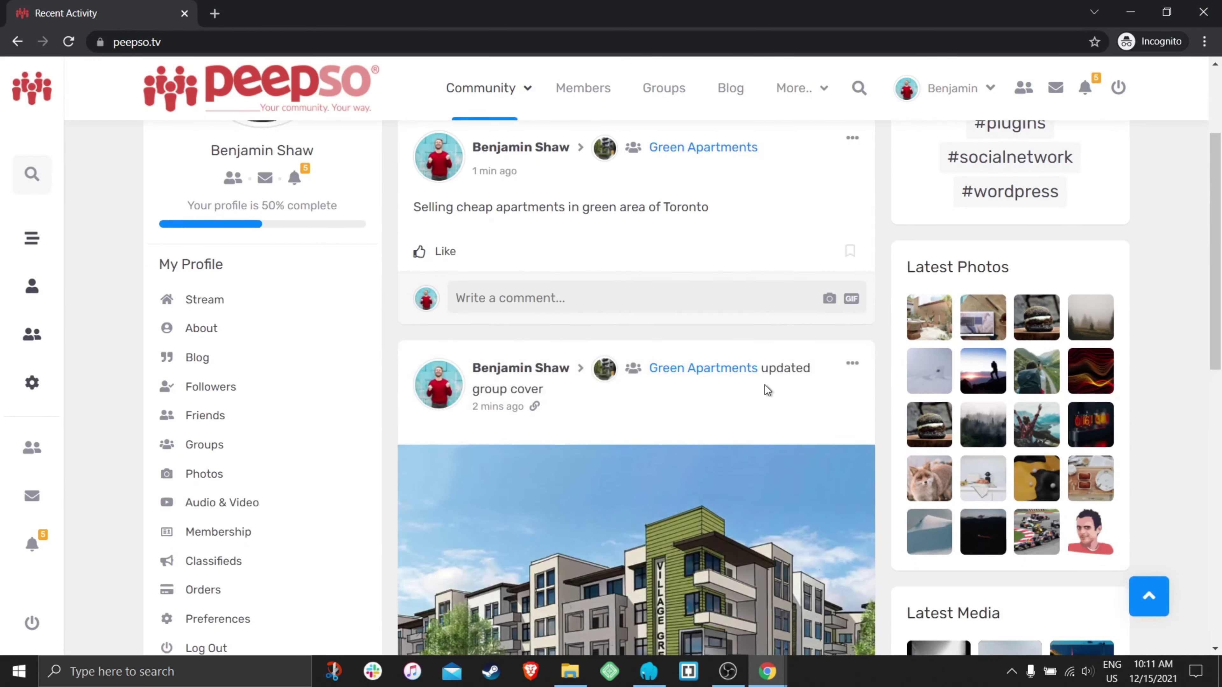
{"action": "scroll", "coordinate": [765, 385], "scroll_direction": "down", "scroll_amount": 5}
{"action": "scroll", "coordinate": [765, 388], "scroll_direction": "down", "scroll_amount": 5}
{"action": "scroll", "coordinate": [756, 356], "scroll_direction": "up", "scroll_amount": 8}
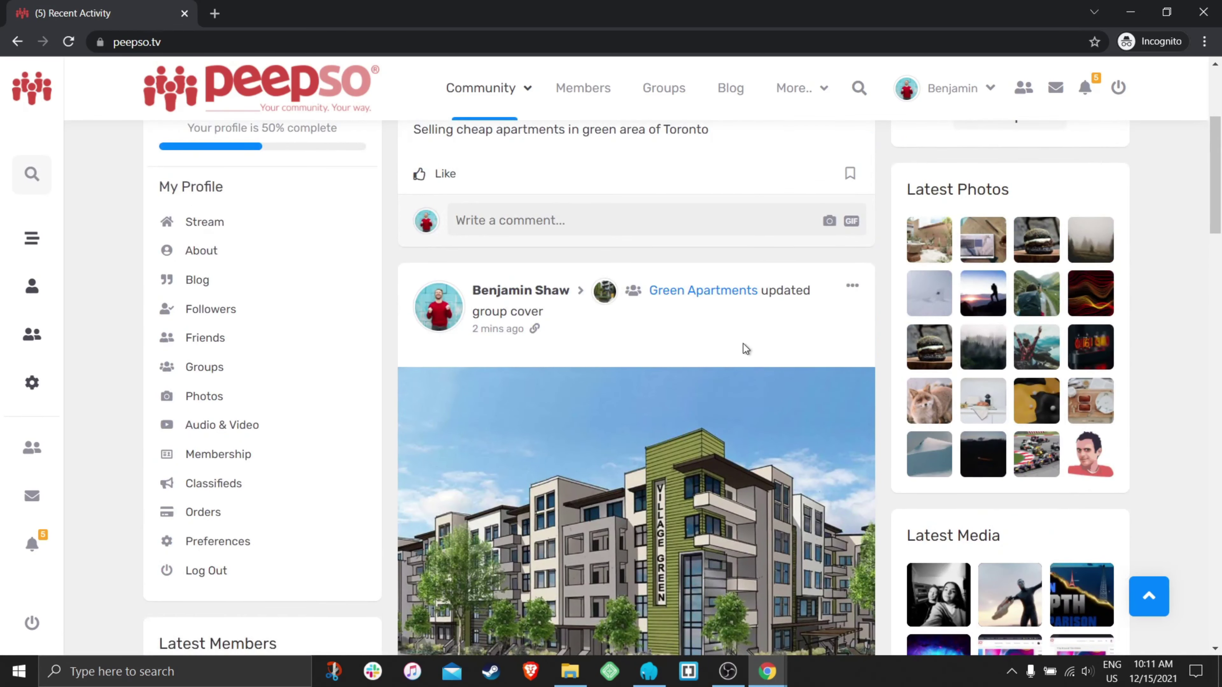
{"action": "scroll", "coordinate": [743, 344], "scroll_direction": "down", "scroll_amount": 4}
{"action": "scroll", "coordinate": [710, 383], "scroll_direction": "down", "scroll_amount": 9}
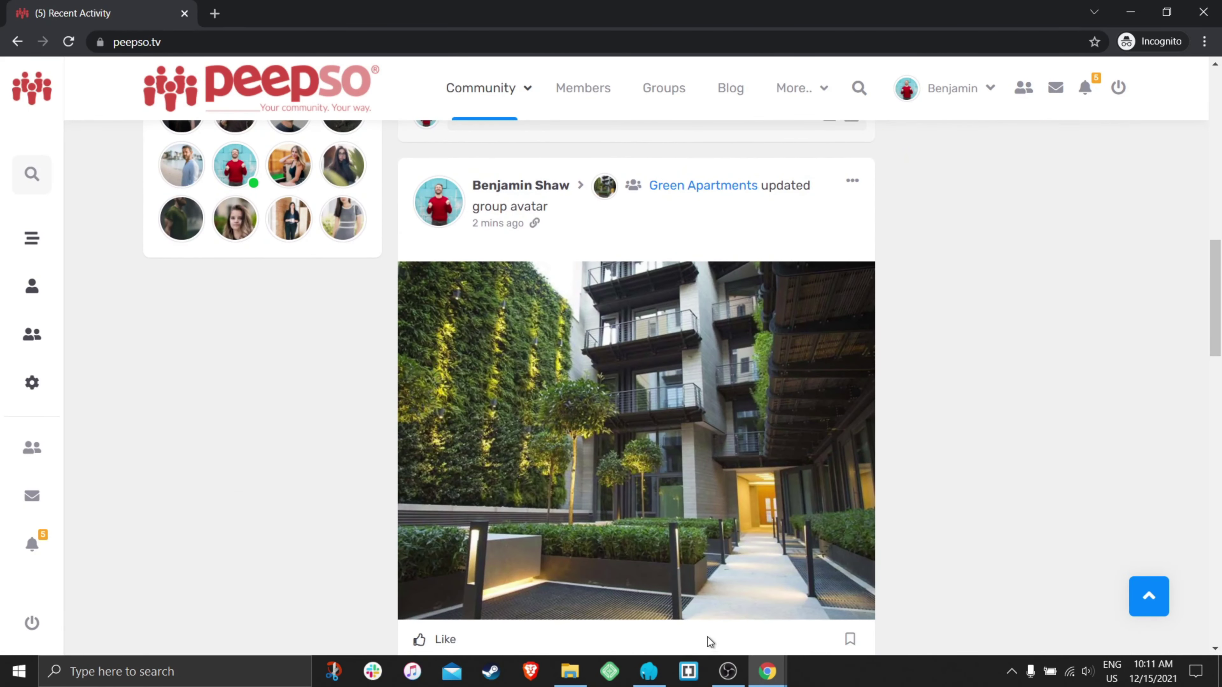
{"action": "mouse_move", "coordinate": [768, 671]}
{"action": "left_click", "coordinate": [710, 618]}
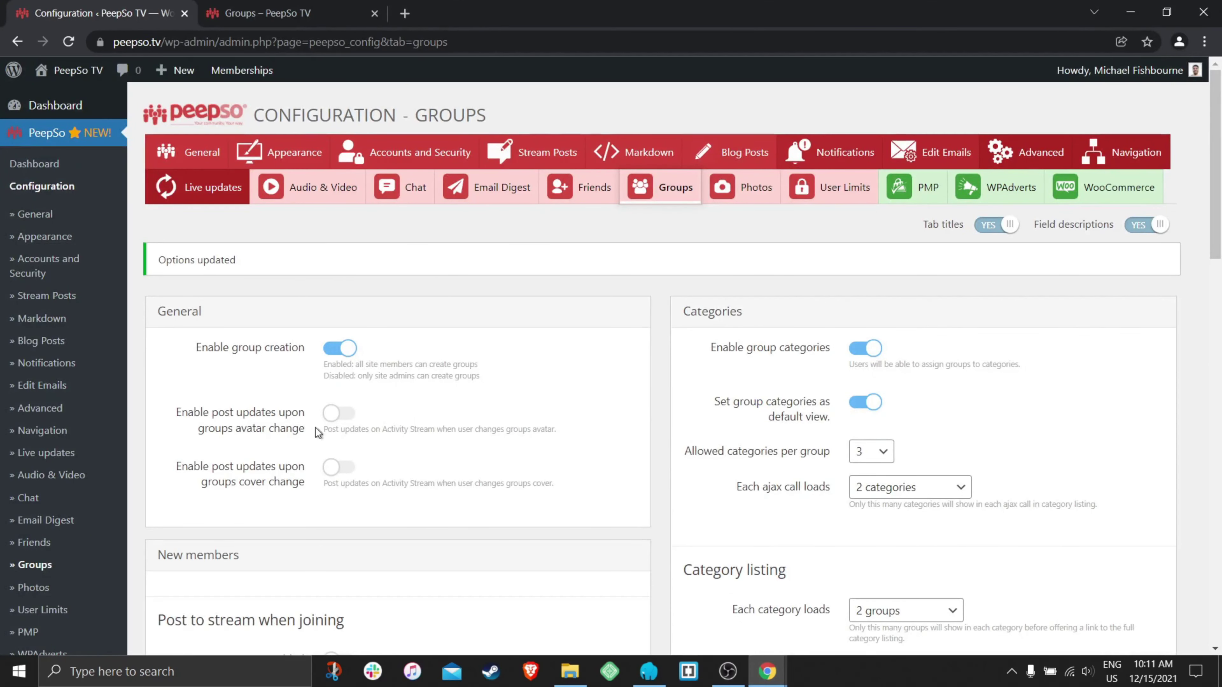
- Turn on 'Enable post updates upon groups avatar change' and 'upon groups cover change', then save
{"action": "left_click", "coordinate": [339, 413]}
{"action": "scroll", "coordinate": [481, 450], "scroll_direction": "down", "scroll_amount": 2}
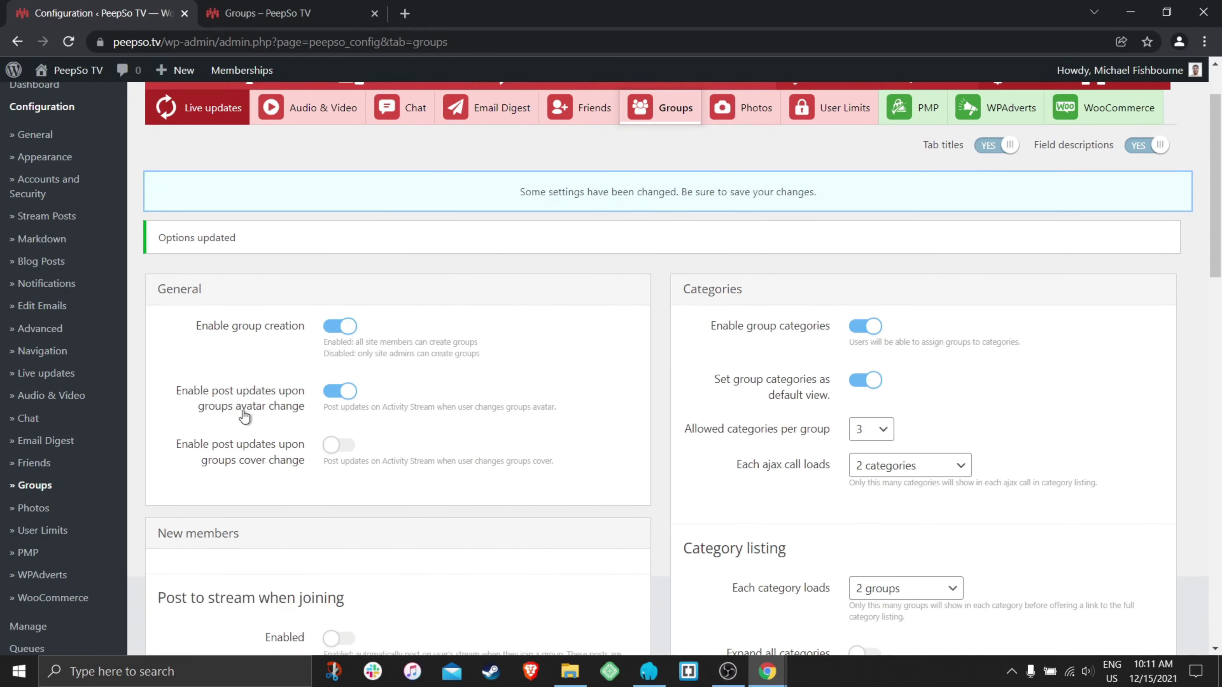
{"action": "left_click", "coordinate": [345, 449]}
{"action": "left_click", "coordinate": [325, 450]}
{"action": "left_click", "coordinate": [346, 451]}
{"action": "scroll", "coordinate": [658, 439], "scroll_direction": "down", "scroll_amount": 20}
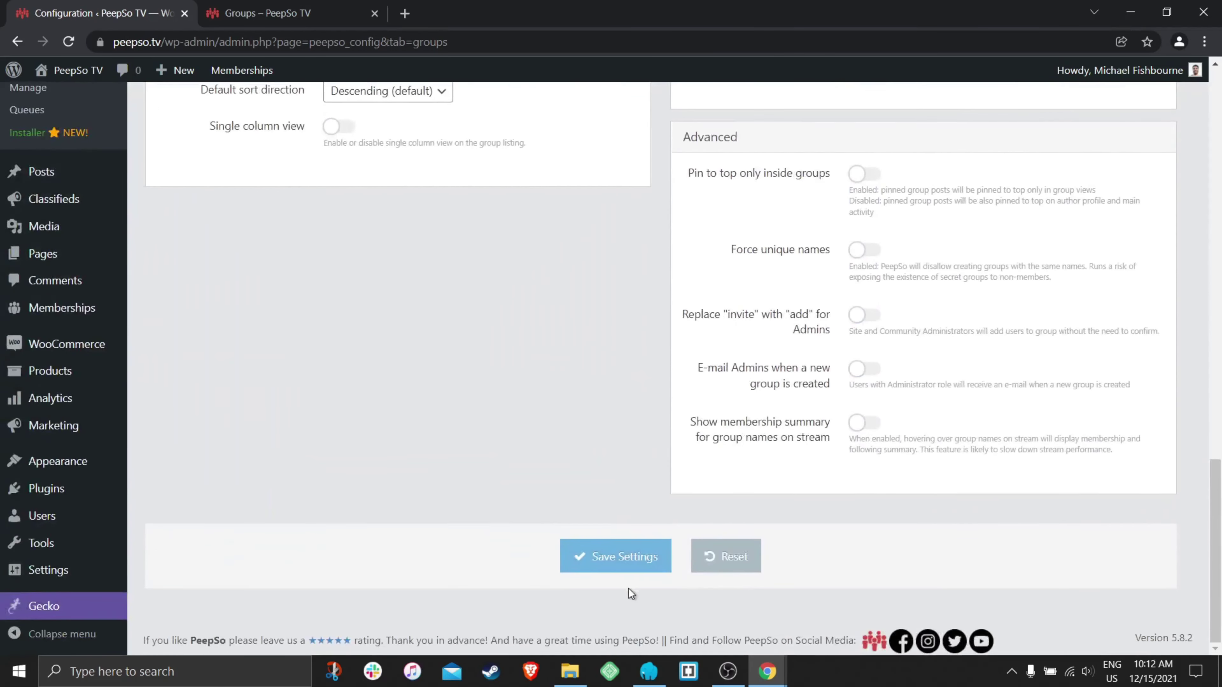
{"action": "left_click", "coordinate": [593, 567]}
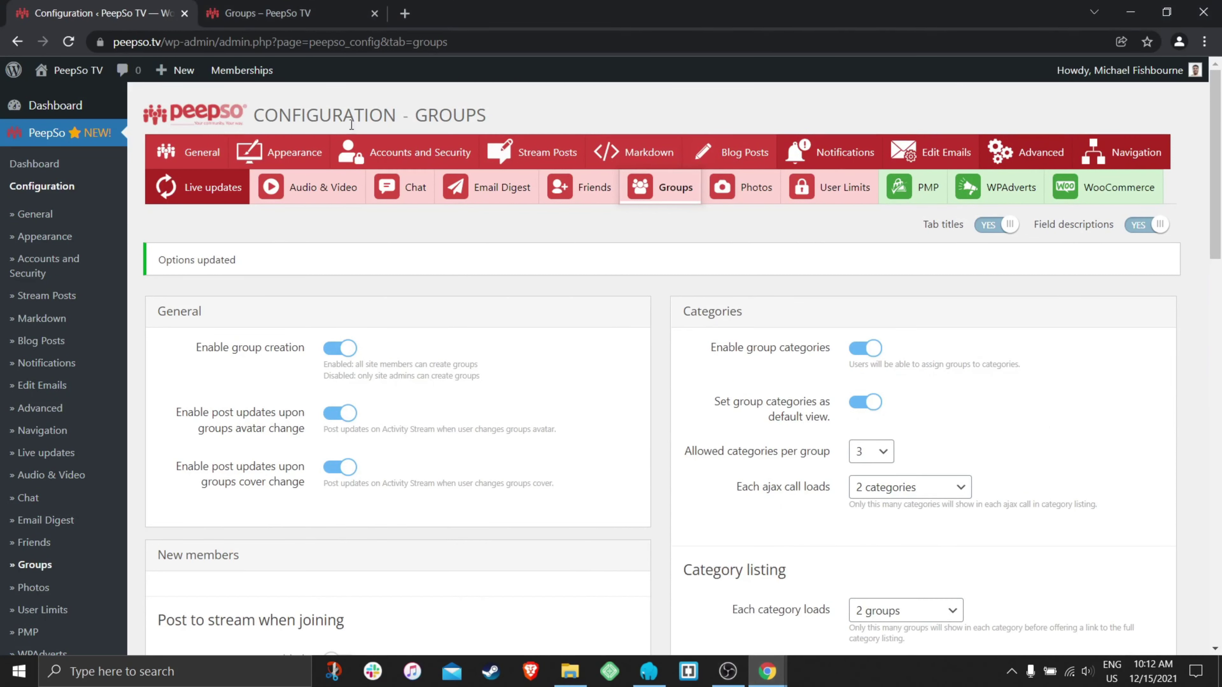
{"action": "left_click", "coordinate": [262, 13]}
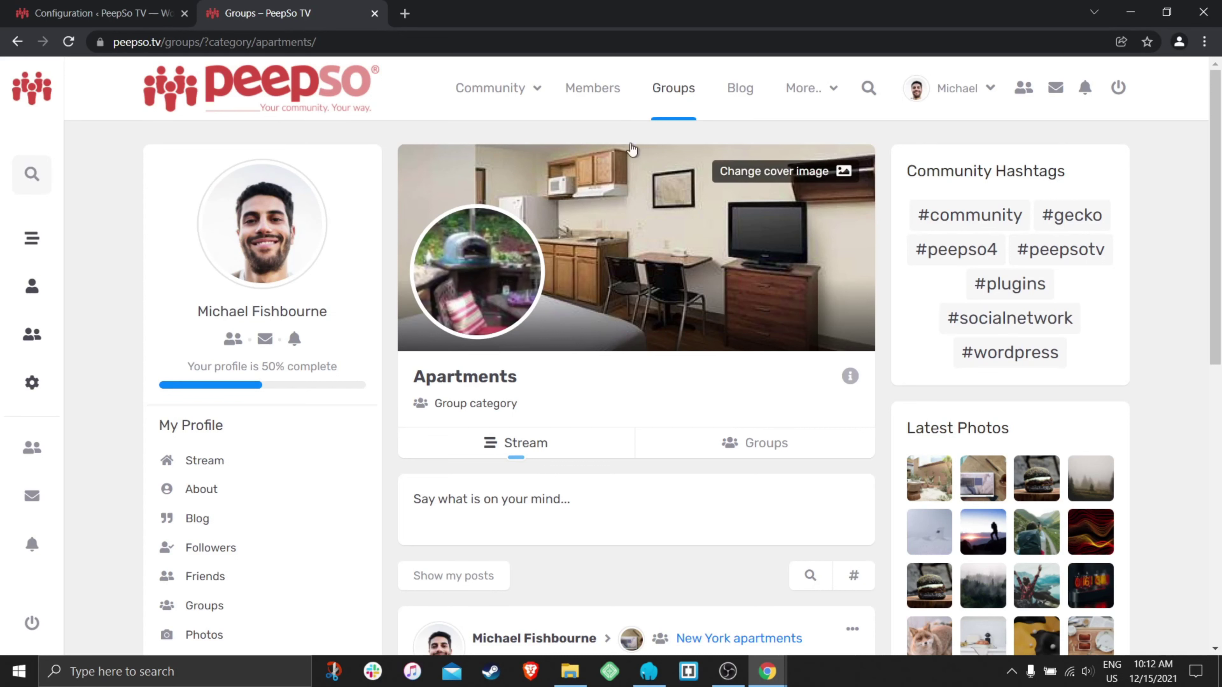
- Open Groups, expand the Apartments category, and scroll through its category page stream
{"action": "left_click", "coordinate": [675, 91]}
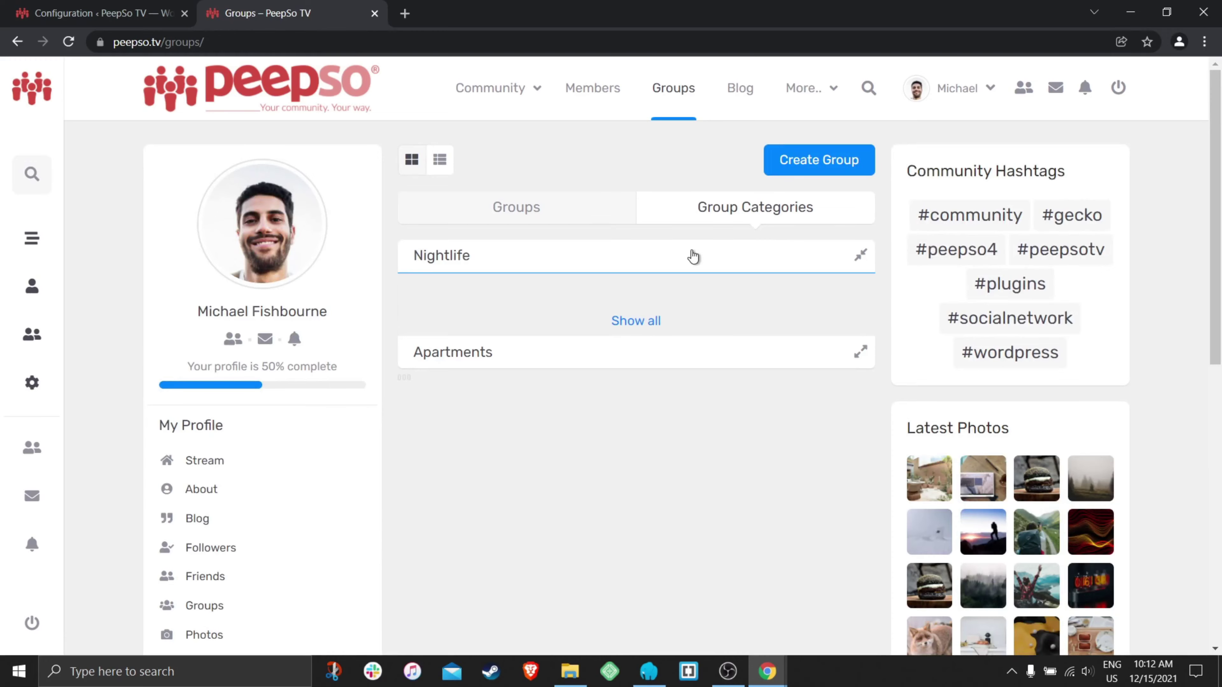
{"action": "scroll", "coordinate": [577, 337], "scroll_direction": "down", "scroll_amount": 8}
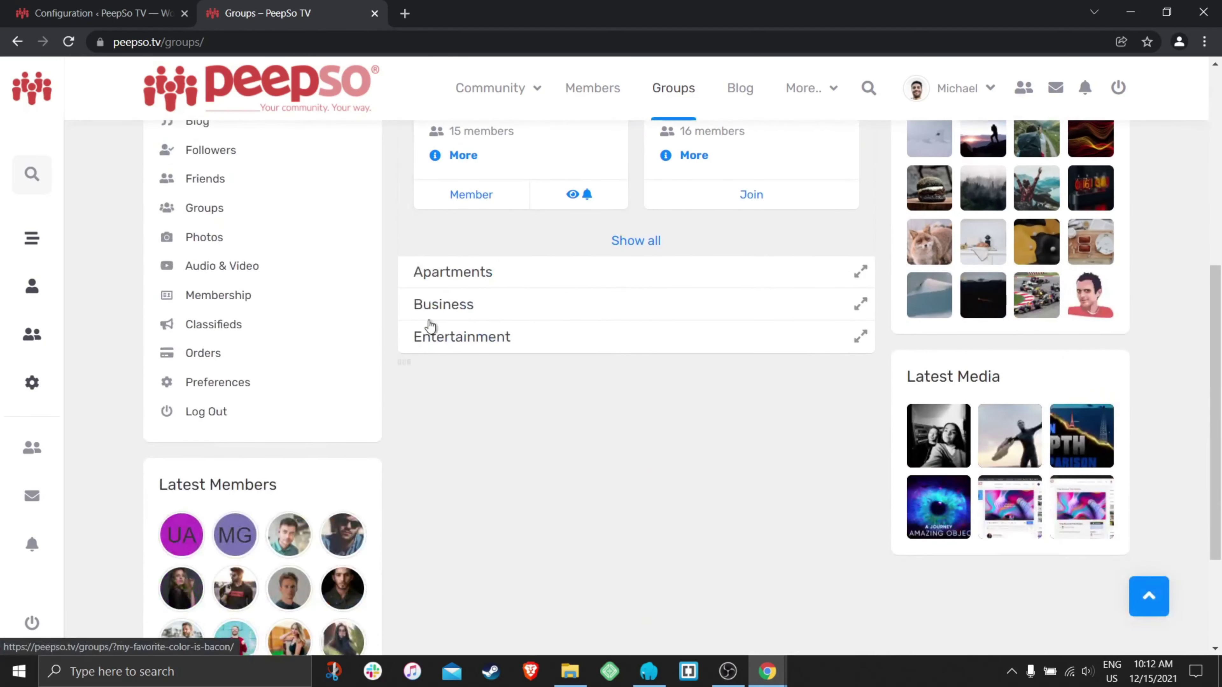
{"action": "left_click", "coordinate": [510, 276]}
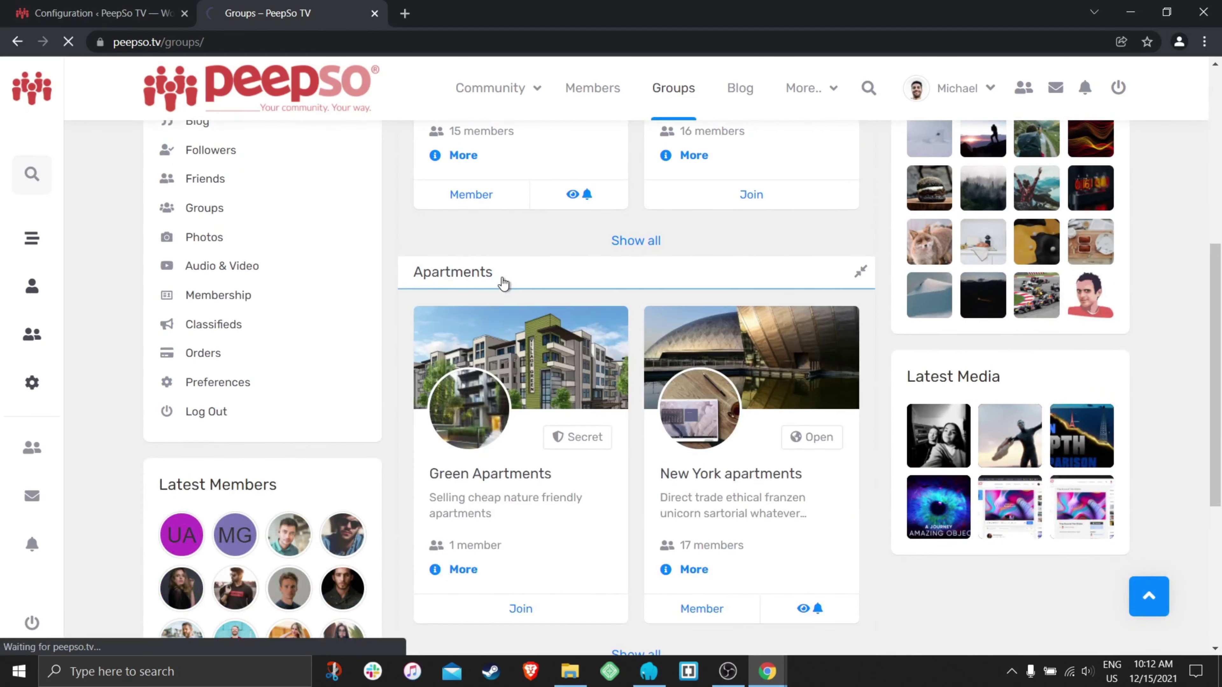
{"action": "left_click", "coordinate": [445, 272]}
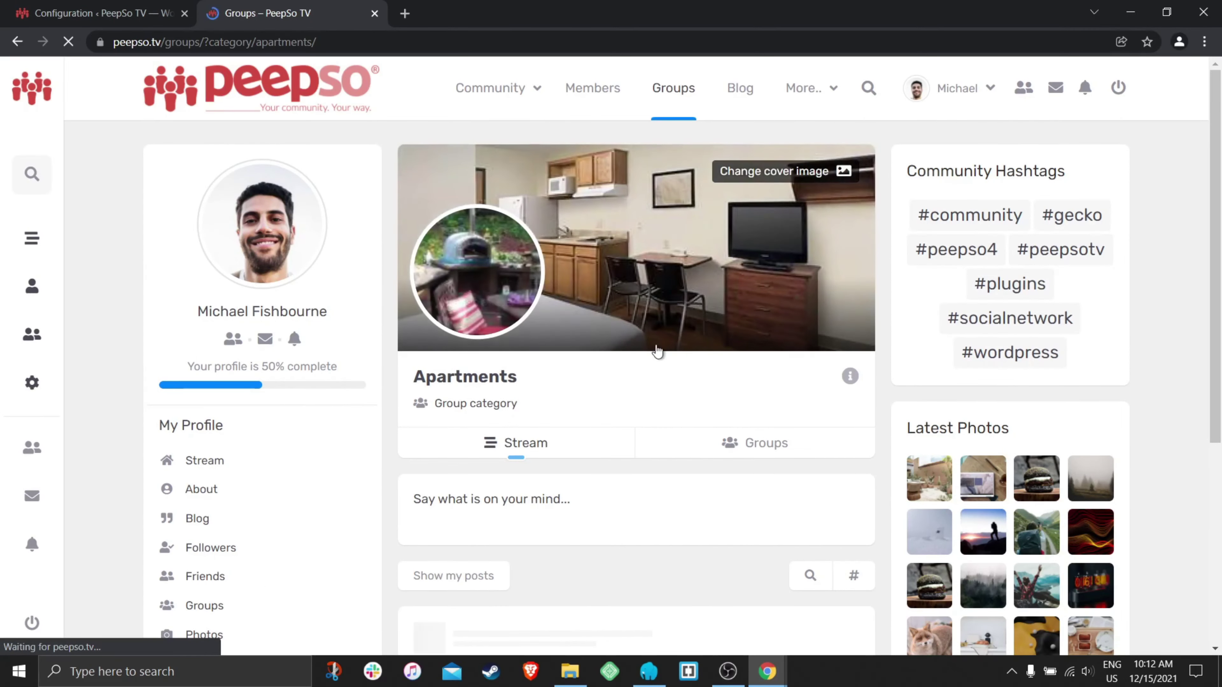
{"action": "scroll", "coordinate": [657, 345], "scroll_direction": "down", "scroll_amount": 5}
{"action": "scroll", "coordinate": [659, 345], "scroll_direction": "down", "scroll_amount": 2}
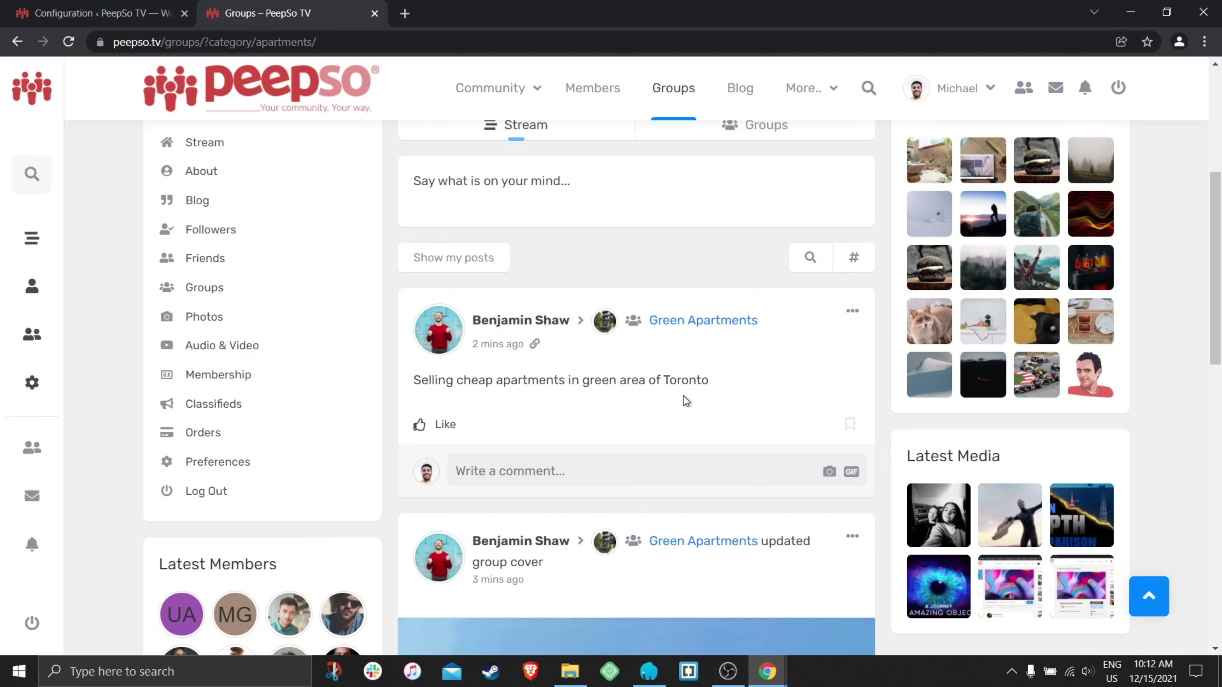
{"action": "scroll", "coordinate": [684, 396], "scroll_direction": "down", "scroll_amount": 9}
{"action": "scroll", "coordinate": [687, 394], "scroll_direction": "down", "scroll_amount": 17}
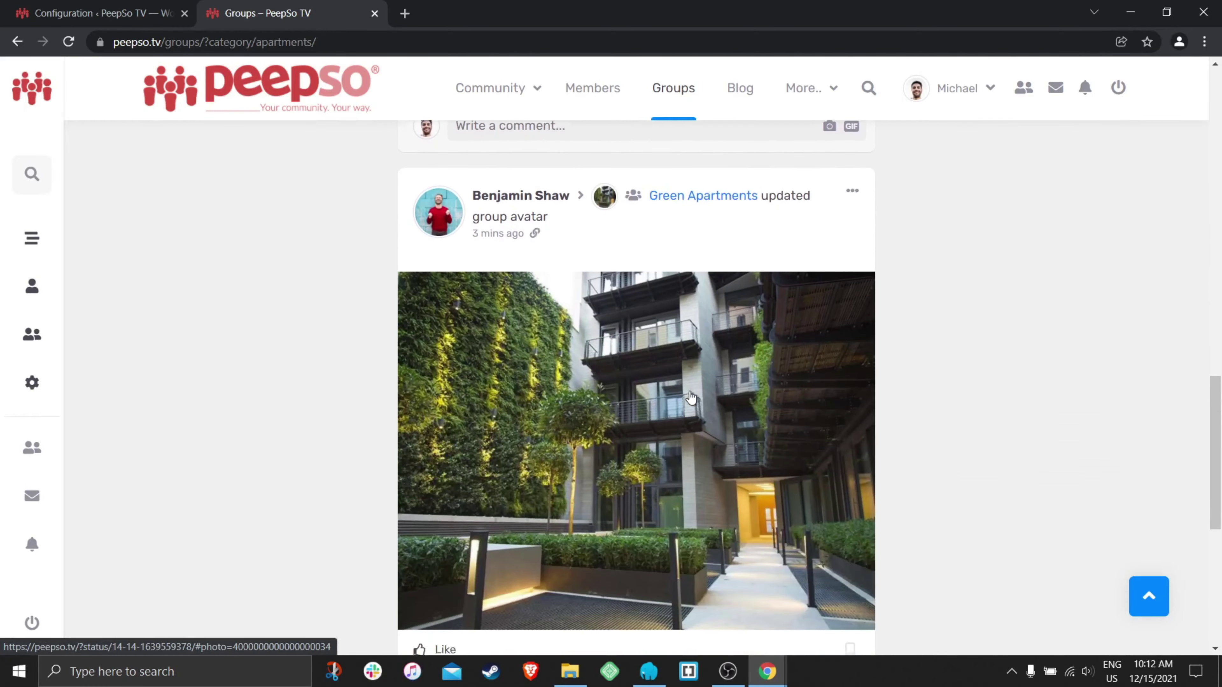
{"action": "scroll", "coordinate": [697, 406], "scroll_direction": "up", "scroll_amount": 20}
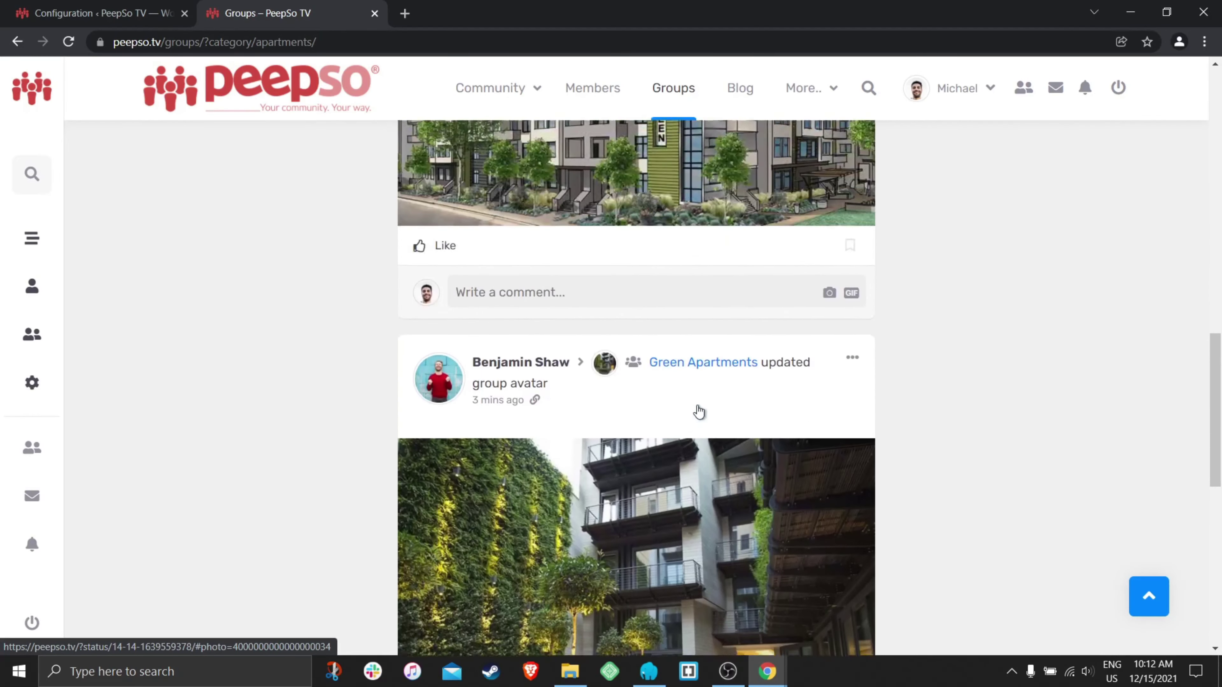
{"action": "scroll", "coordinate": [703, 411], "scroll_direction": "up", "scroll_amount": 7}
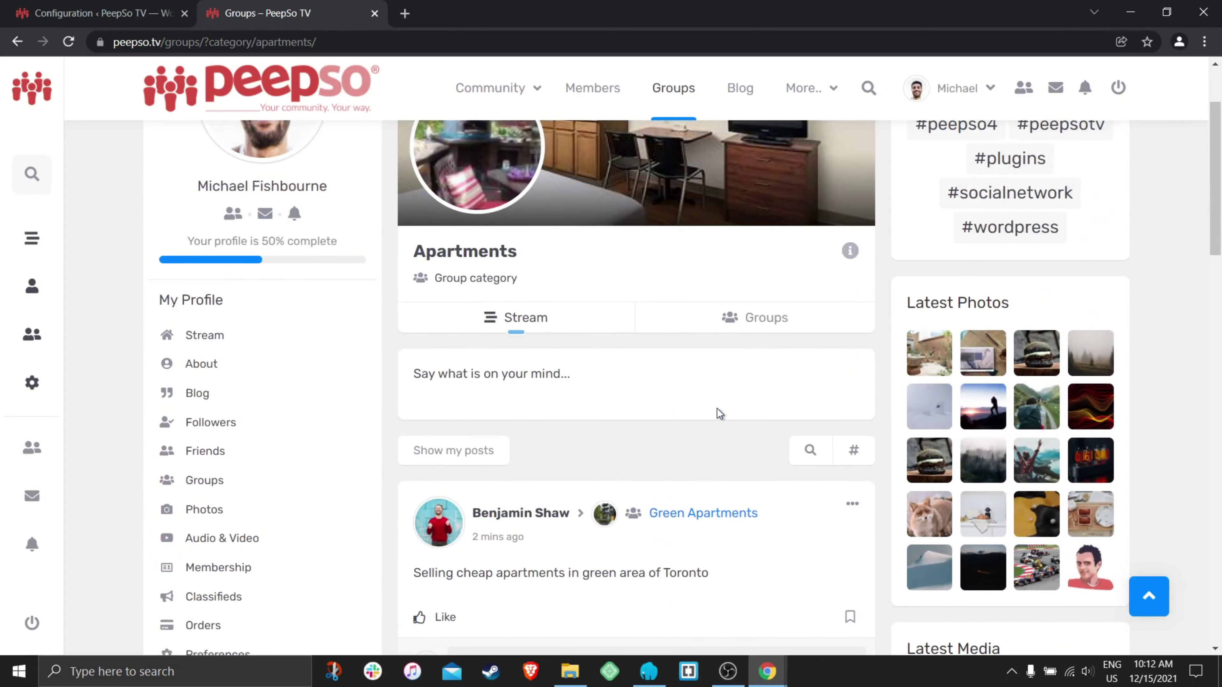
{"action": "scroll", "coordinate": [707, 414], "scroll_direction": "down", "scroll_amount": 3}
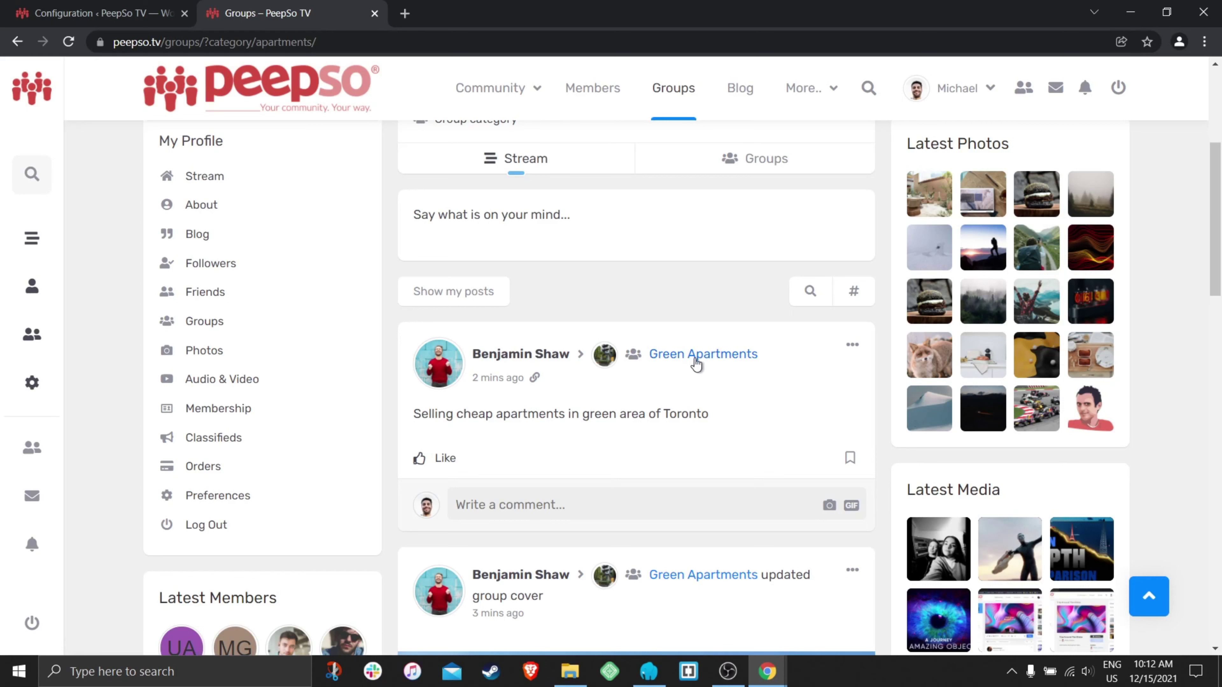
{"action": "mouse_move", "coordinate": [714, 355]}
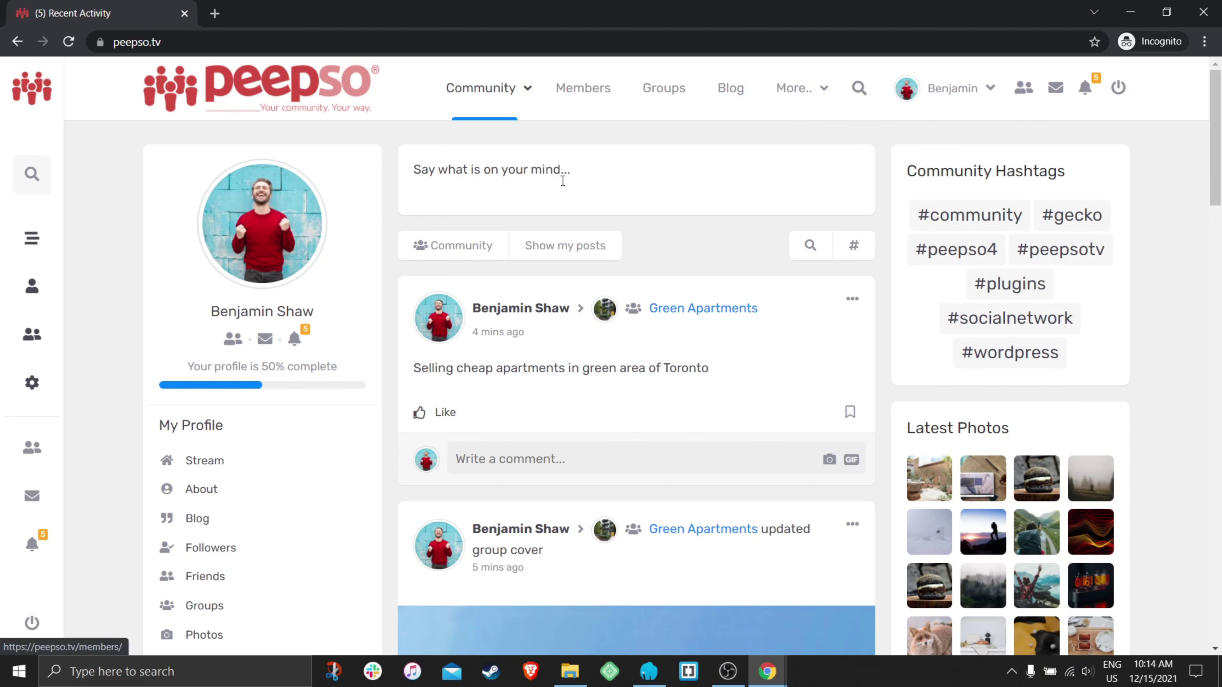
- Open Green Apartments from the member's profile Groups list
{"action": "left_click", "coordinate": [281, 239]}
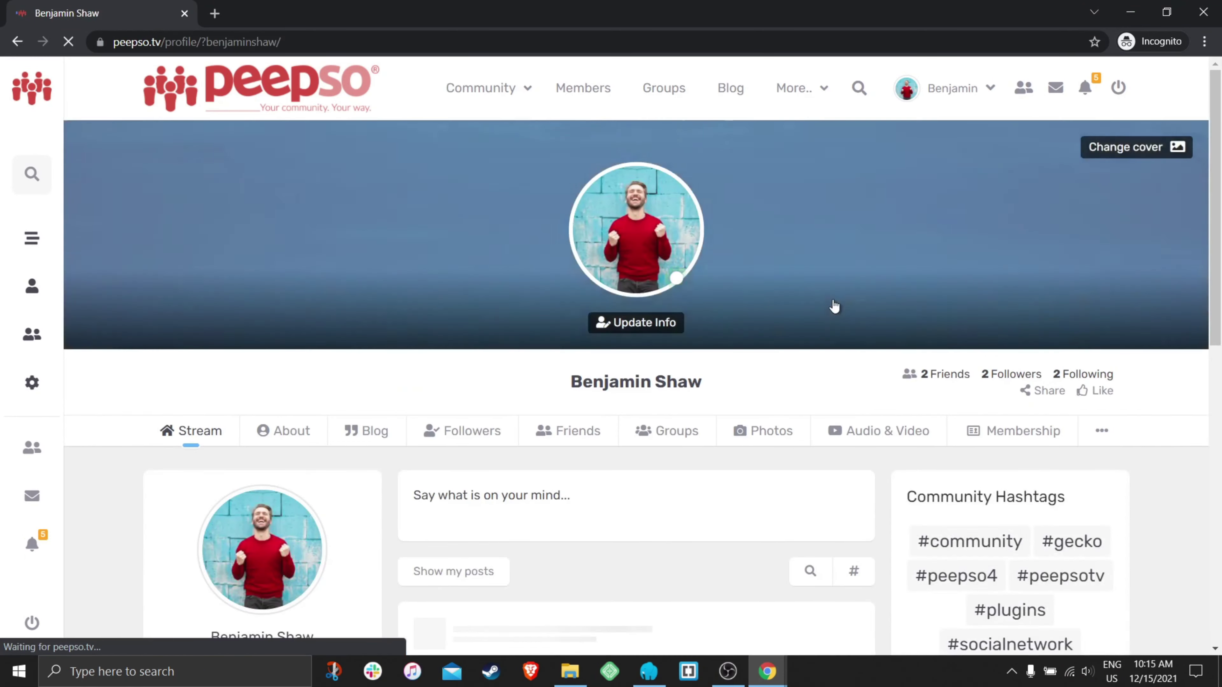
{"action": "scroll", "coordinate": [625, 311], "scroll_direction": "down", "scroll_amount": 3}
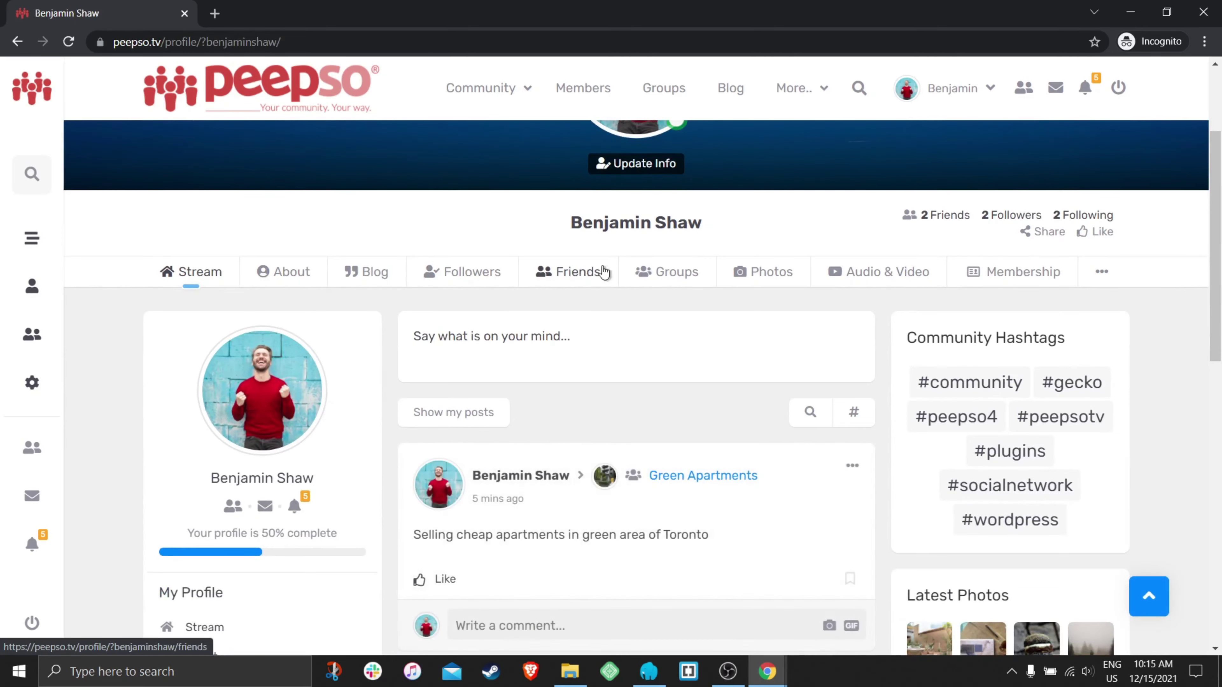
{"action": "left_click", "coordinate": [693, 277]}
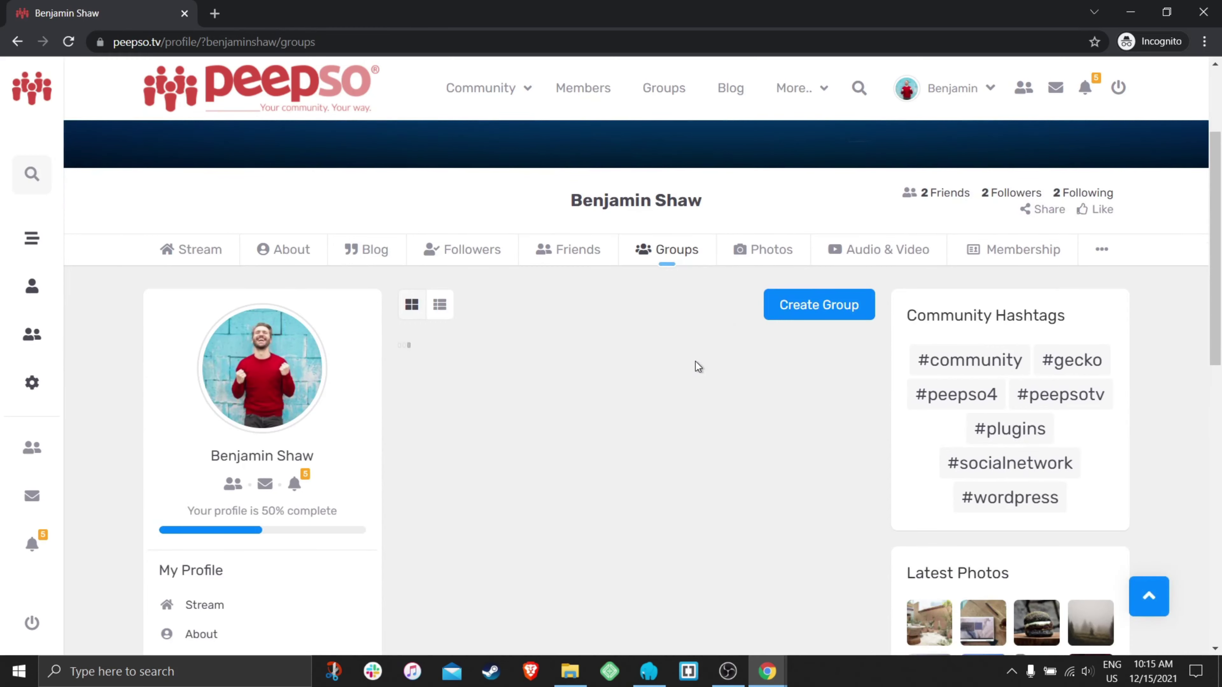
{"action": "left_click", "coordinate": [537, 401]}
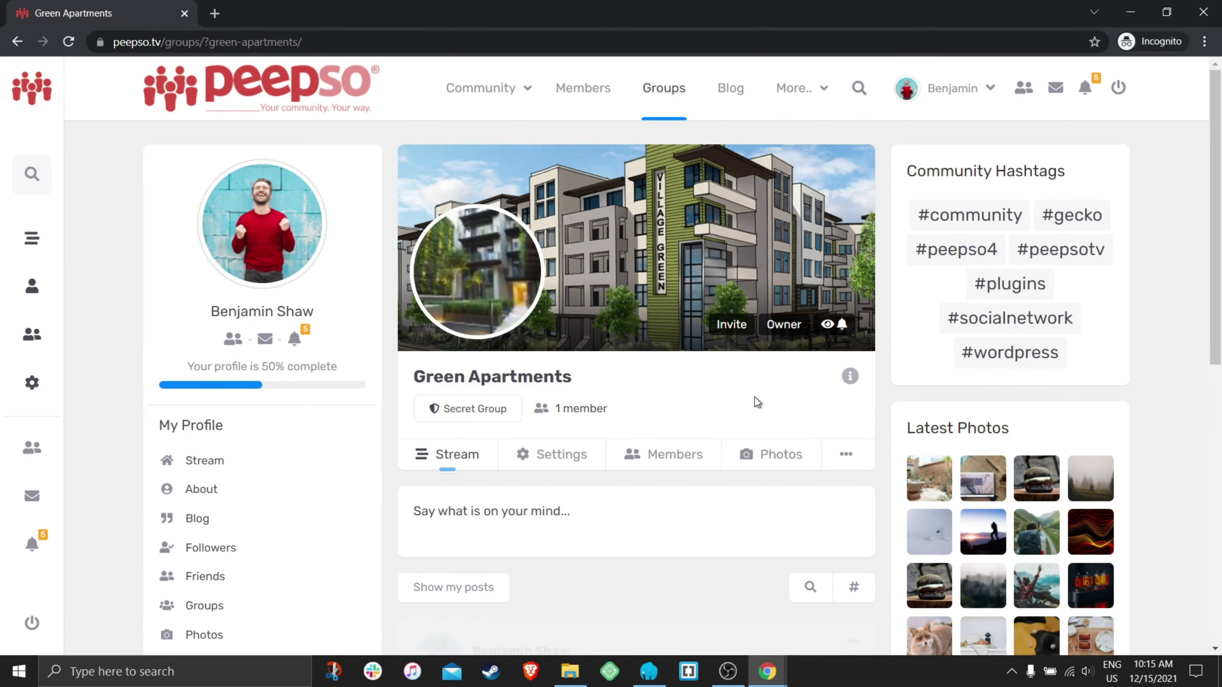
- Search for another member in the group invite dialog and open that user's profile
{"action": "left_click", "coordinate": [731, 324]}
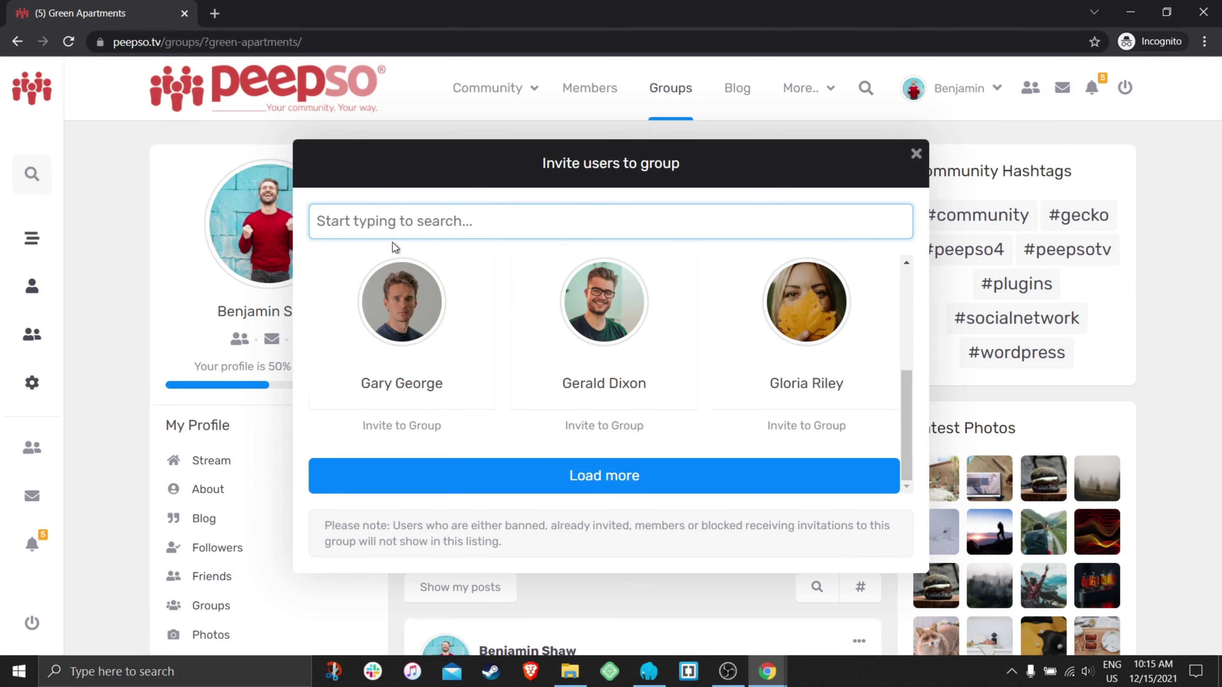
{"action": "type", "text": "jas"}
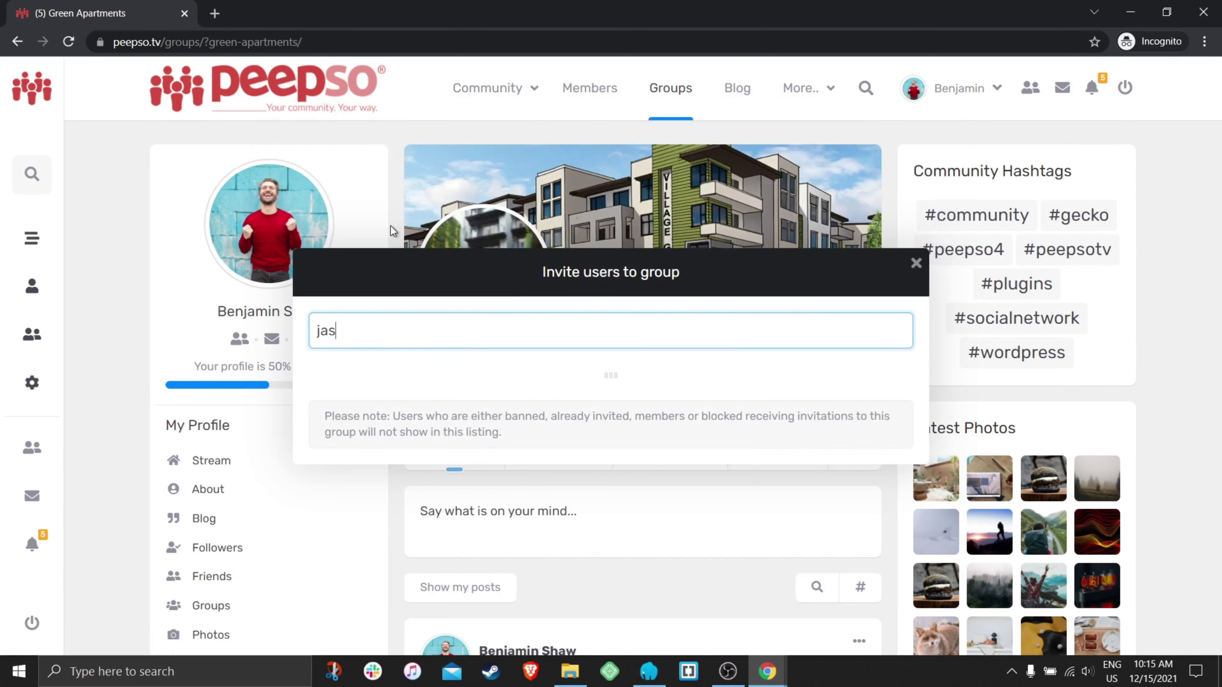
{"action": "key", "text": "BackSpace"}
{"action": "key", "text": "BackSpace"}
{"action": "key", "text": "BackSpace"}
{"action": "type", "text": "jordan"}
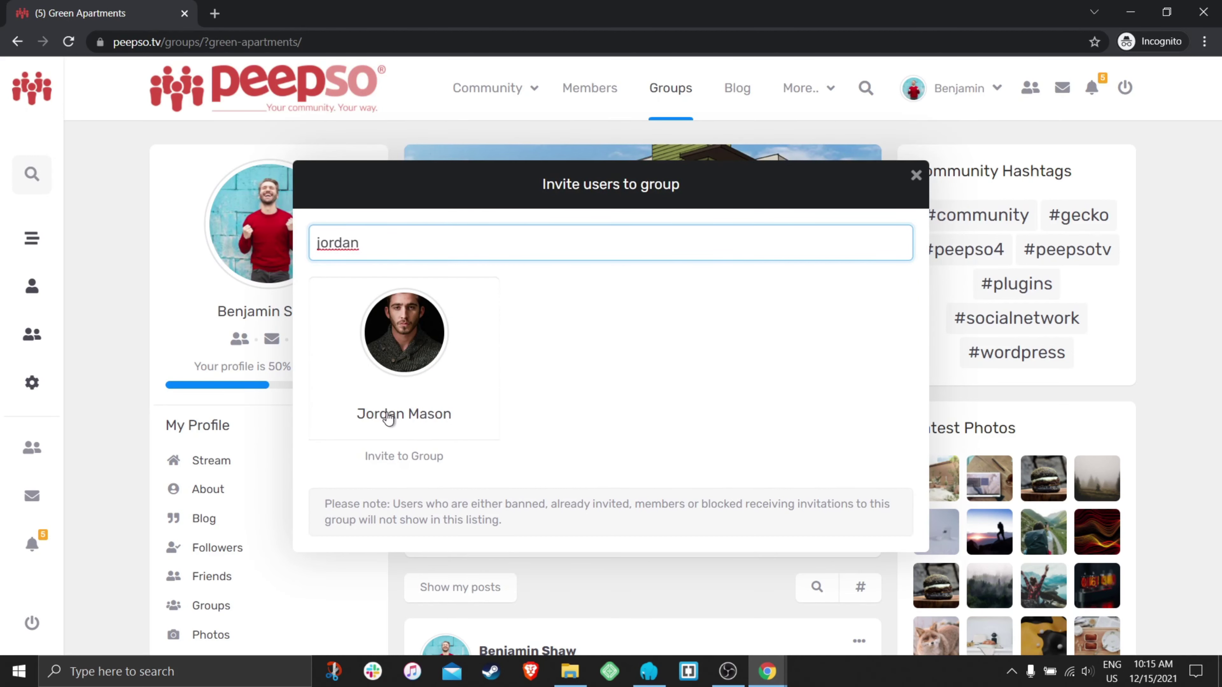
{"action": "left_click", "coordinate": [407, 419]}
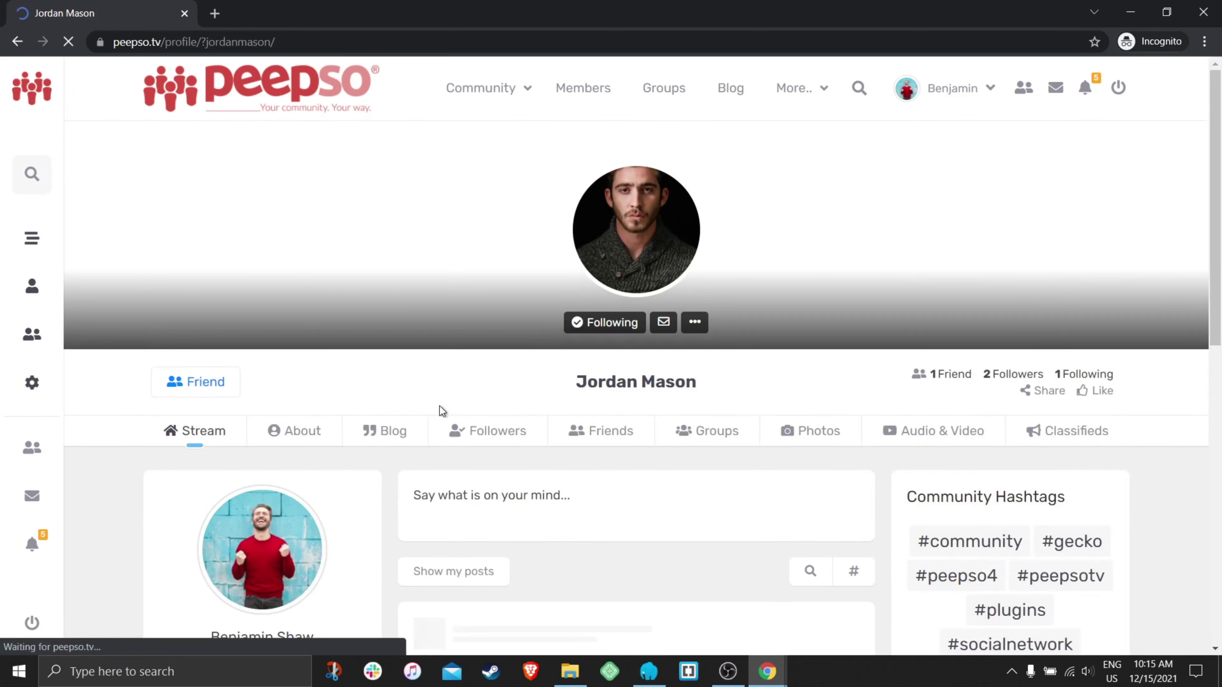
{"action": "scroll", "coordinate": [792, 361], "scroll_direction": "down", "scroll_amount": 4}
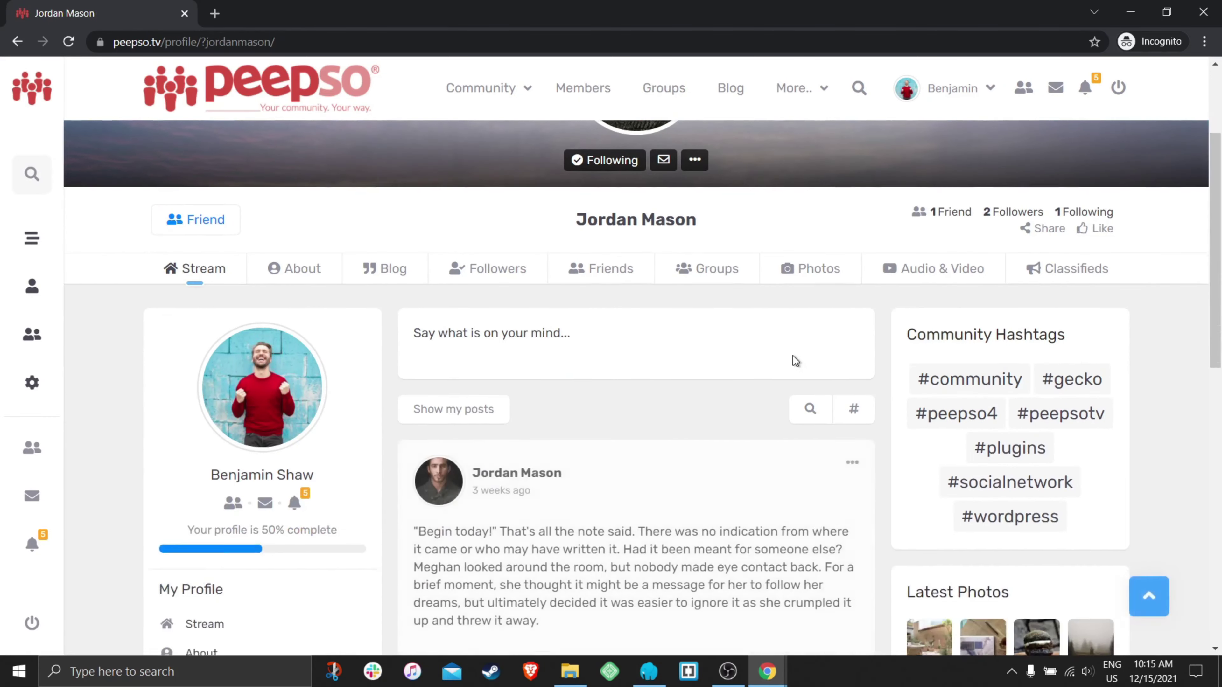
{"action": "scroll", "coordinate": [683, 370], "scroll_direction": "up", "scroll_amount": 3}
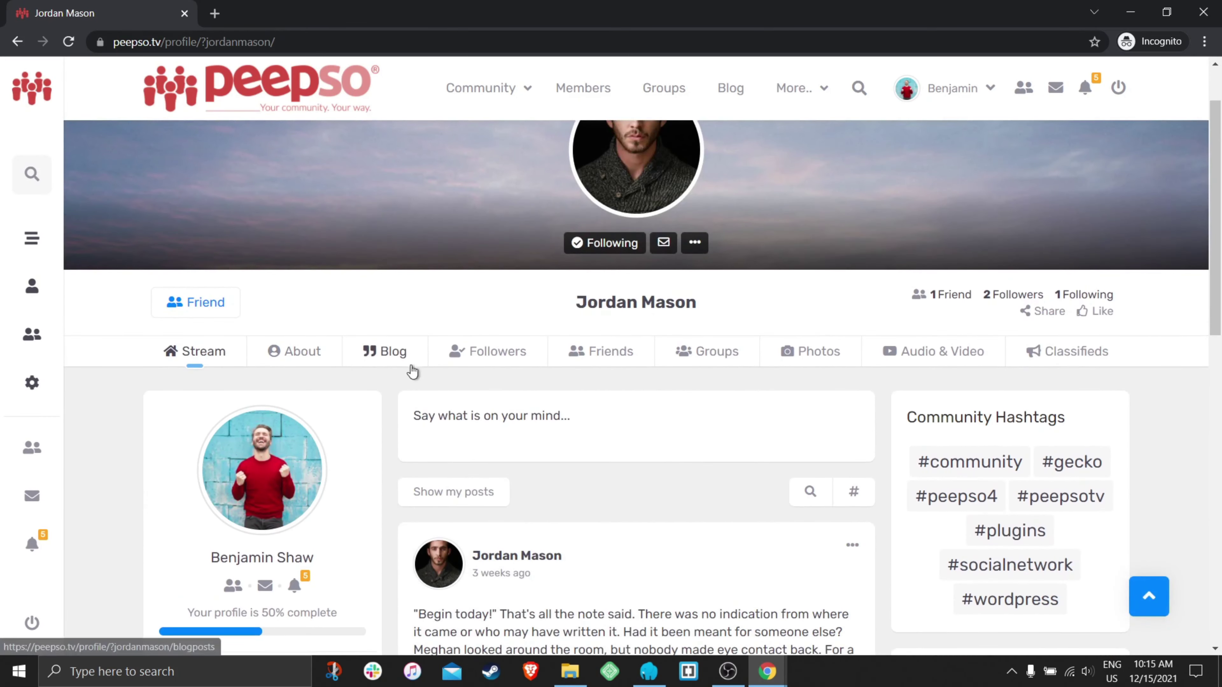
- View that user's groups, then reopen Green Apartments from the member's own Groups tab
{"action": "left_click", "coordinate": [728, 362]}
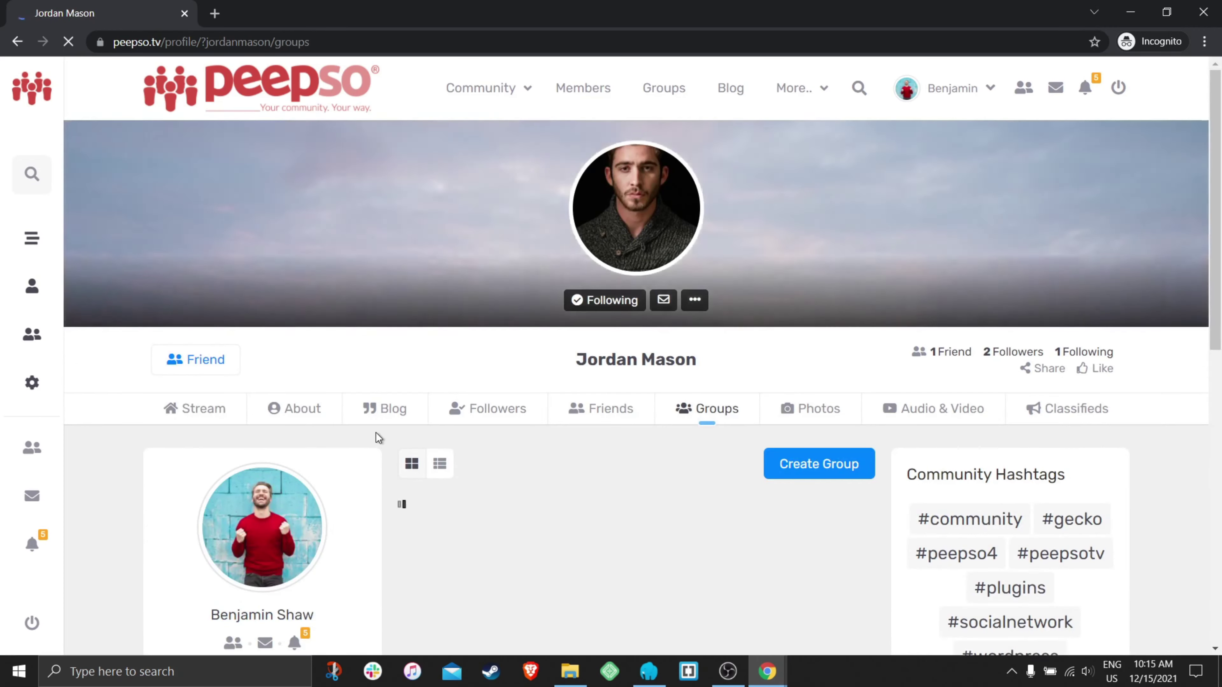
{"action": "scroll", "coordinate": [318, 385], "scroll_direction": "down", "scroll_amount": 4}
{"action": "left_click", "coordinate": [263, 331]}
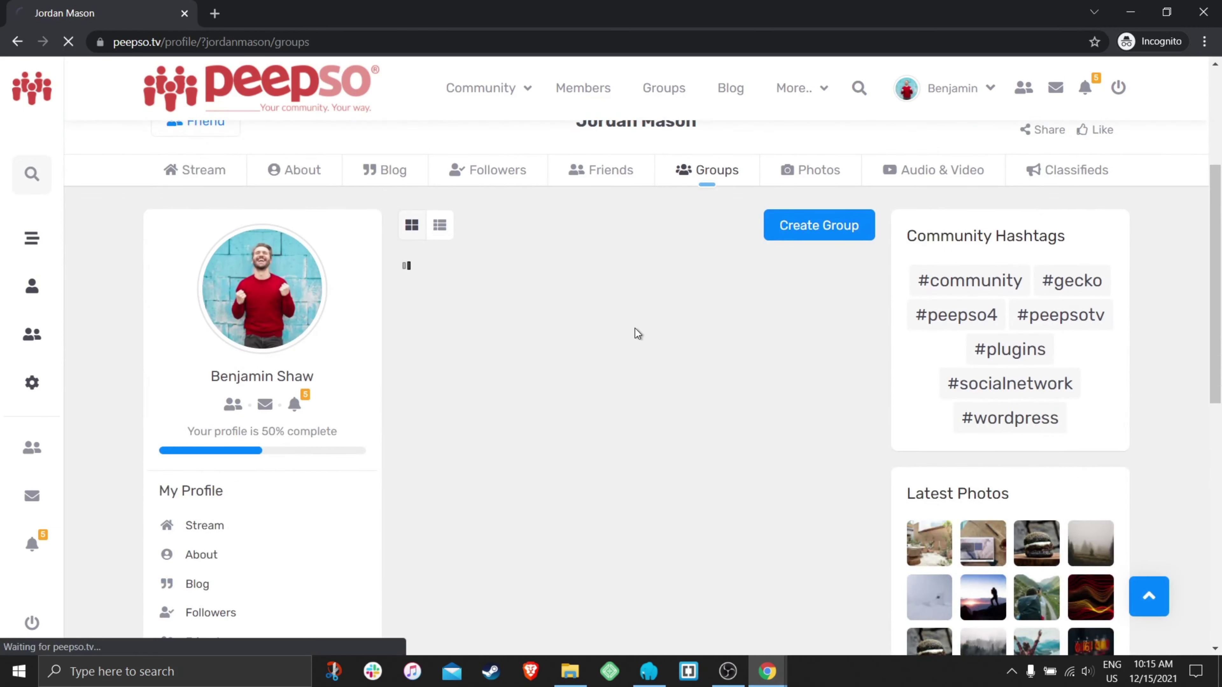
{"action": "scroll", "coordinate": [685, 360], "scroll_direction": "down", "scroll_amount": 3}
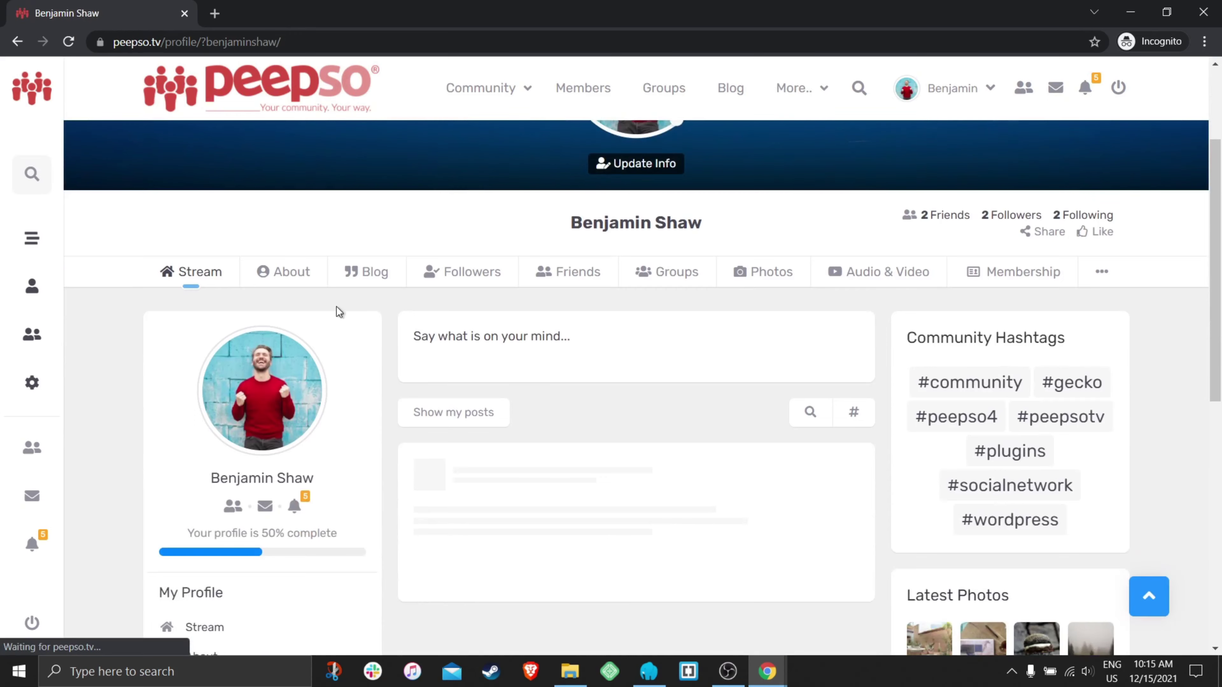
{"action": "left_click", "coordinate": [681, 275]}
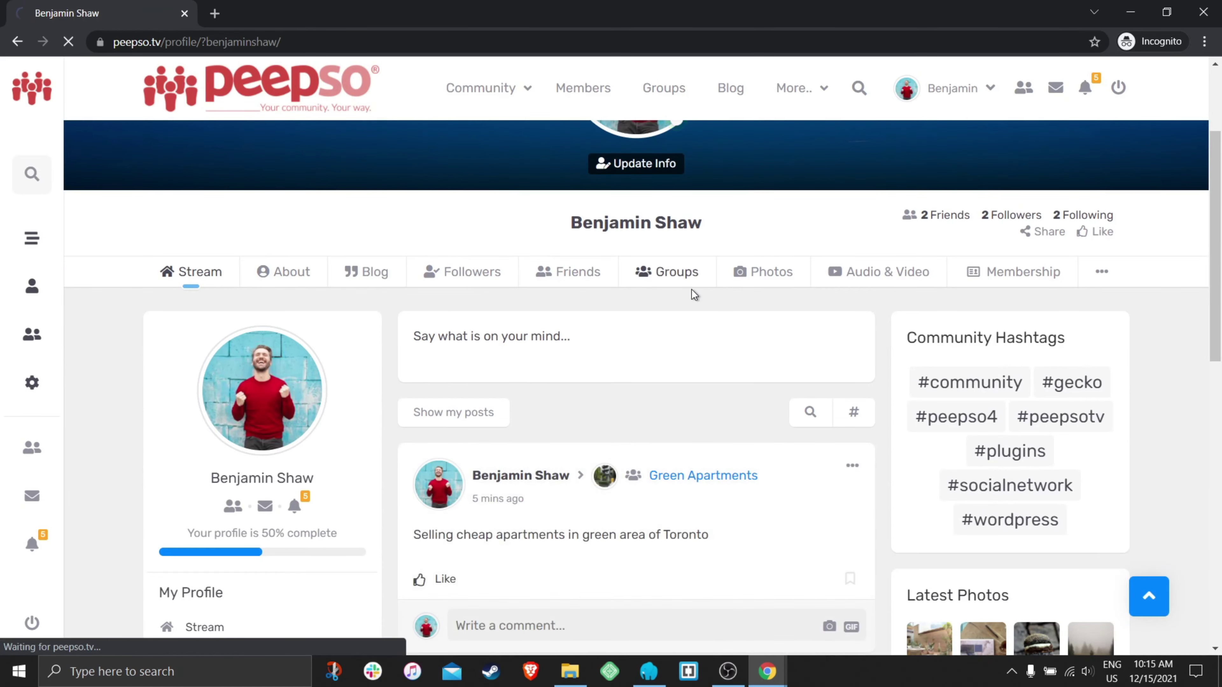
{"action": "scroll", "coordinate": [670, 358], "scroll_direction": "down", "scroll_amount": 3}
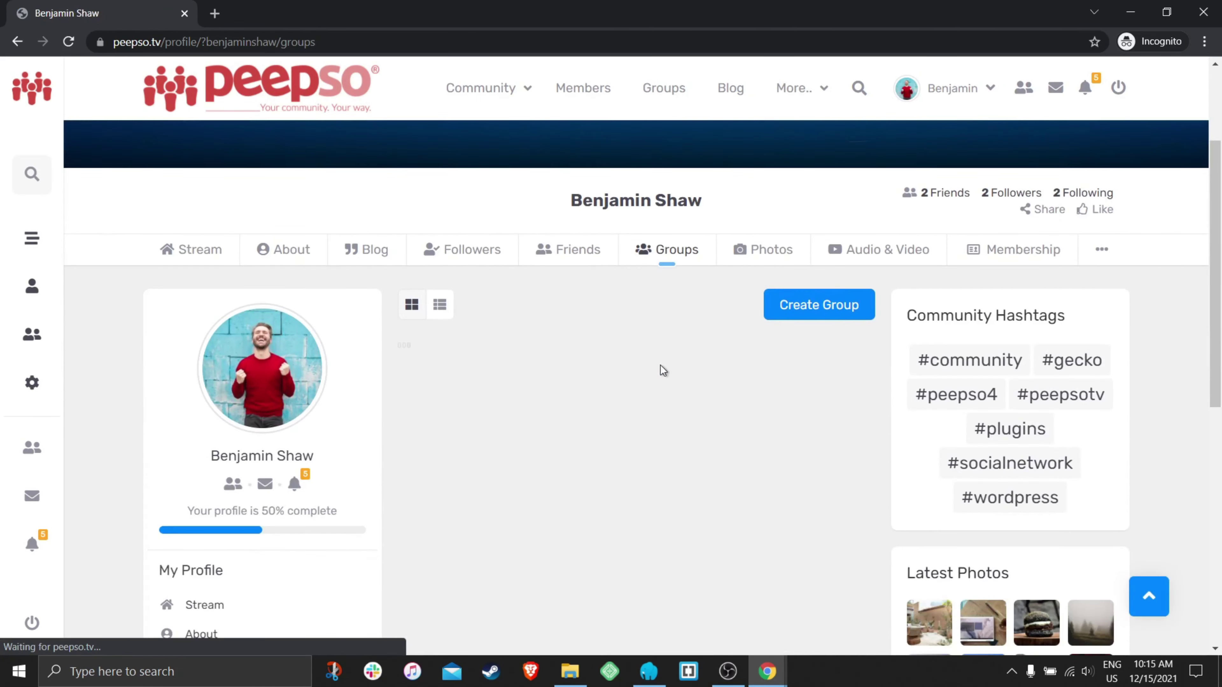
{"action": "left_click", "coordinate": [524, 410]}
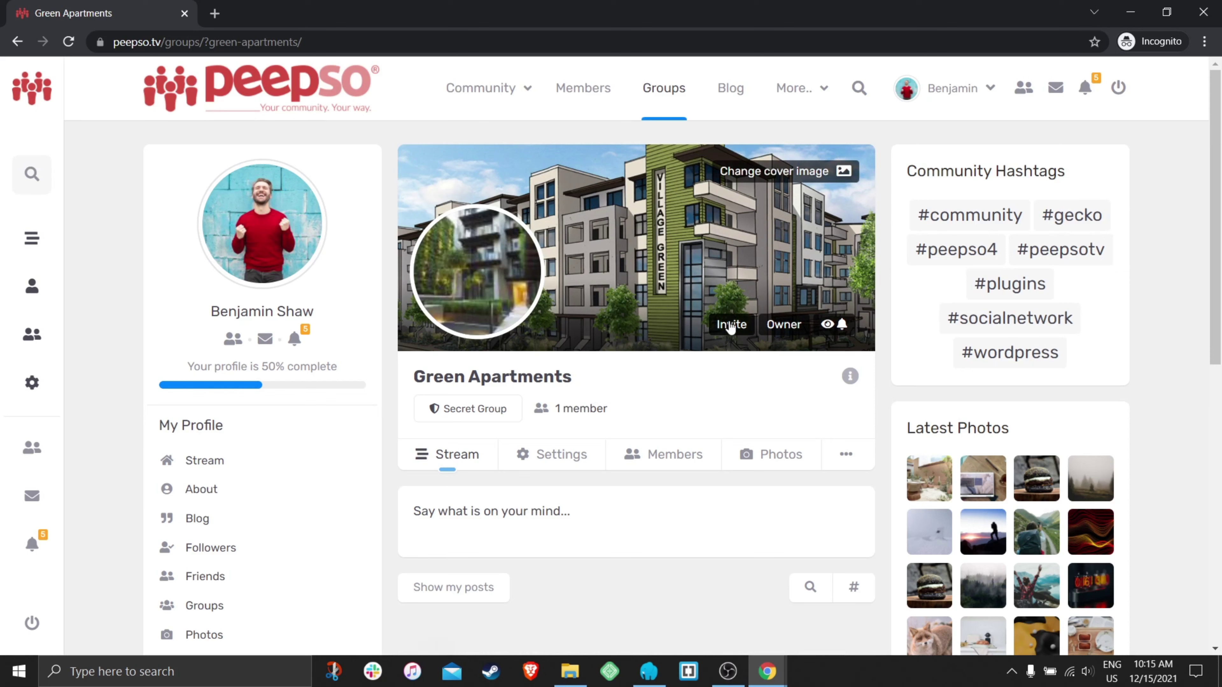
- Invite the searched member to Green Apartments, close the invite dialog, and log out
{"action": "left_click", "coordinate": [731, 324]}
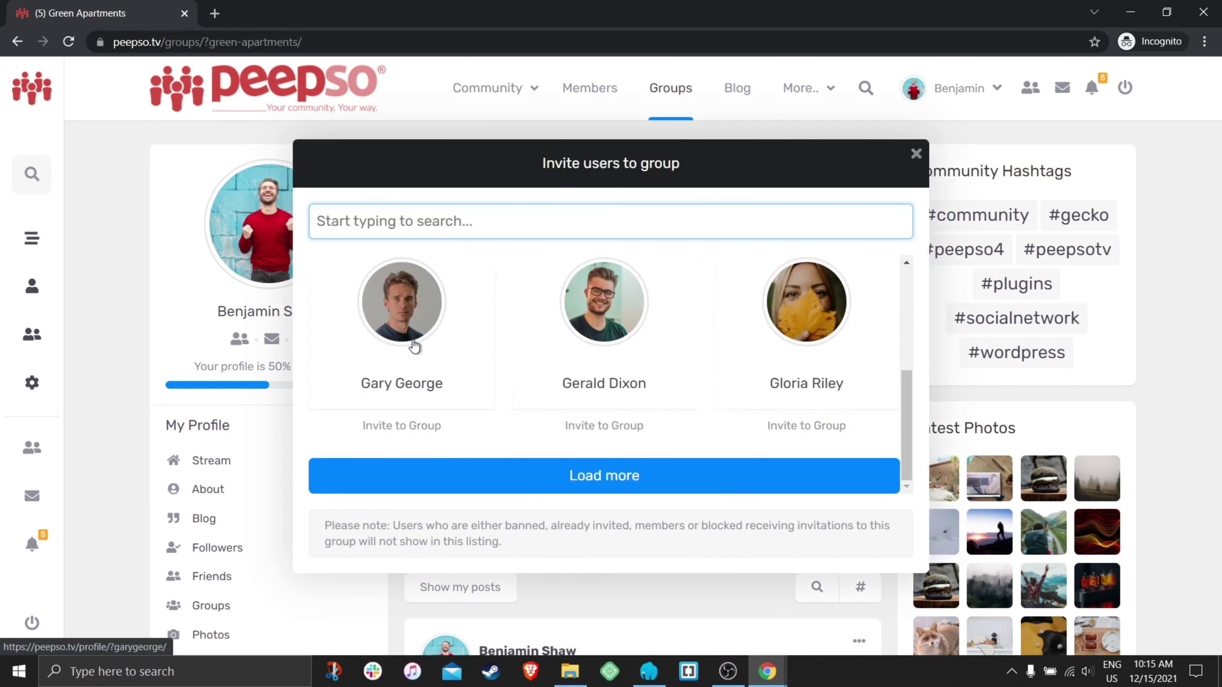
{"action": "type", "text": "jordan"}
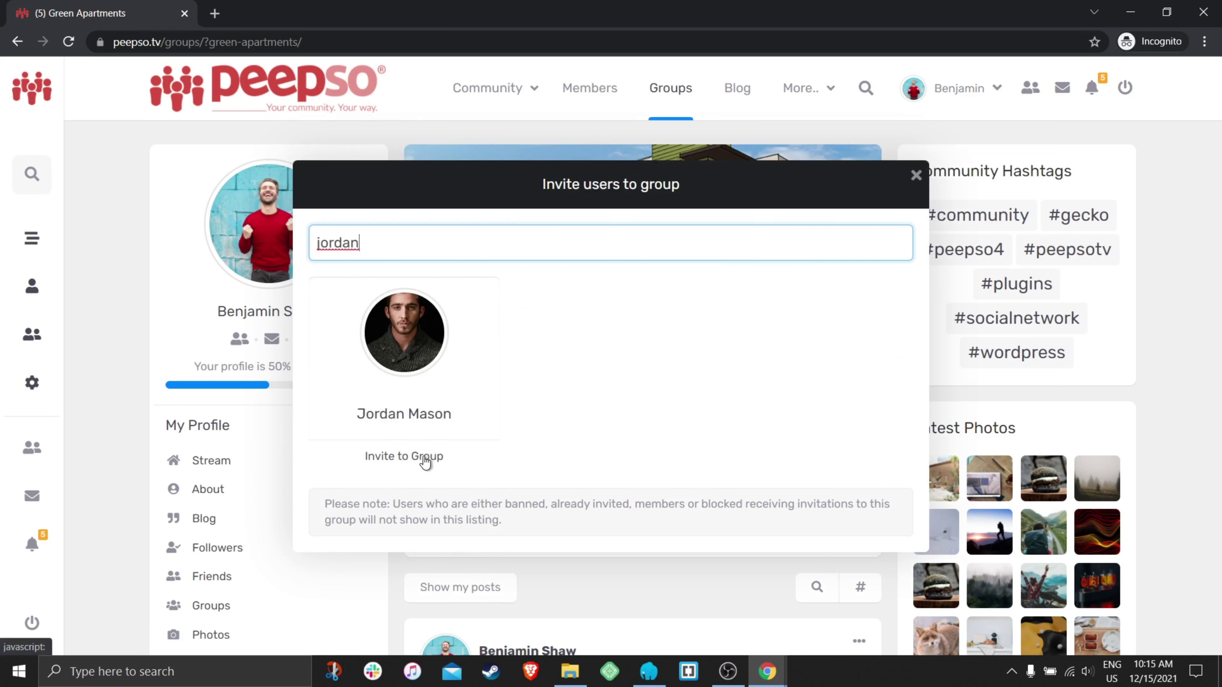
{"action": "left_click", "coordinate": [448, 459]}
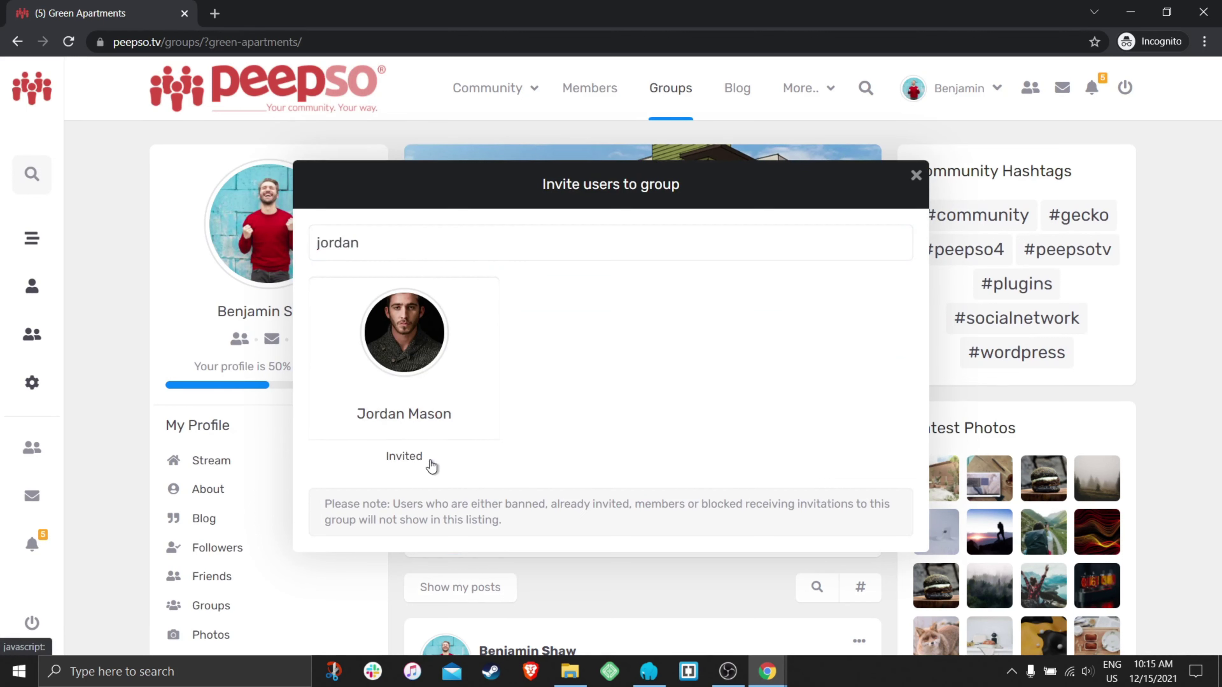
{"action": "left_click", "coordinate": [915, 175]}
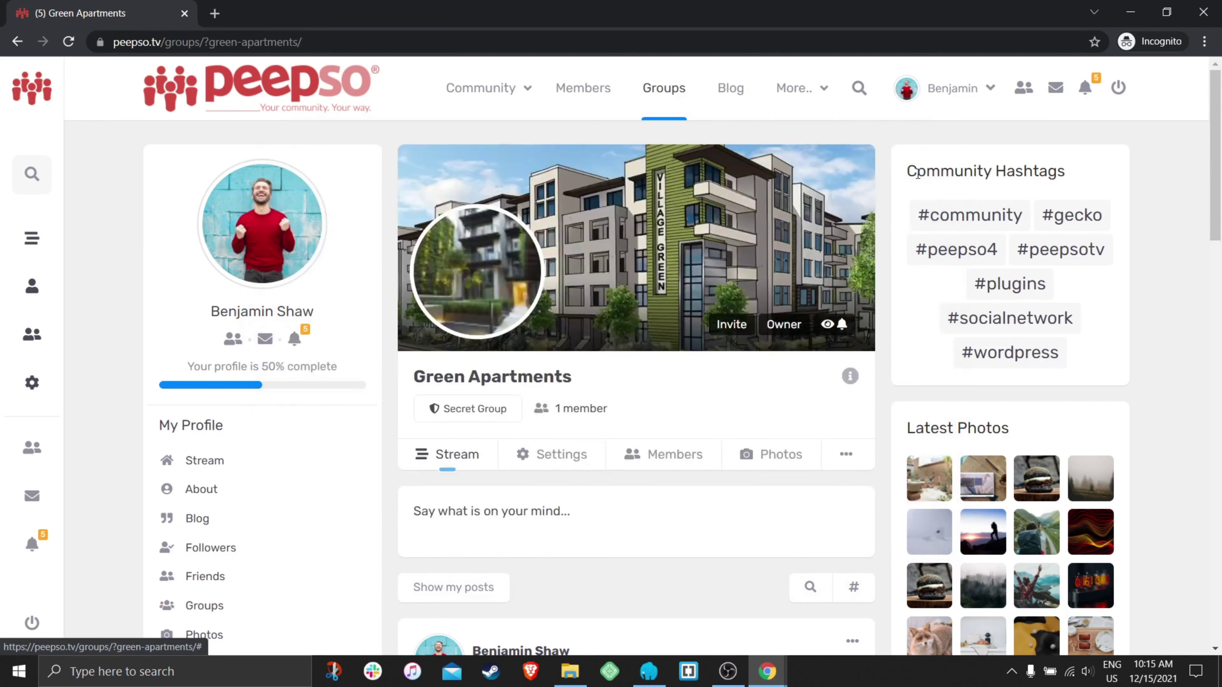
{"action": "left_click", "coordinate": [1112, 97]}
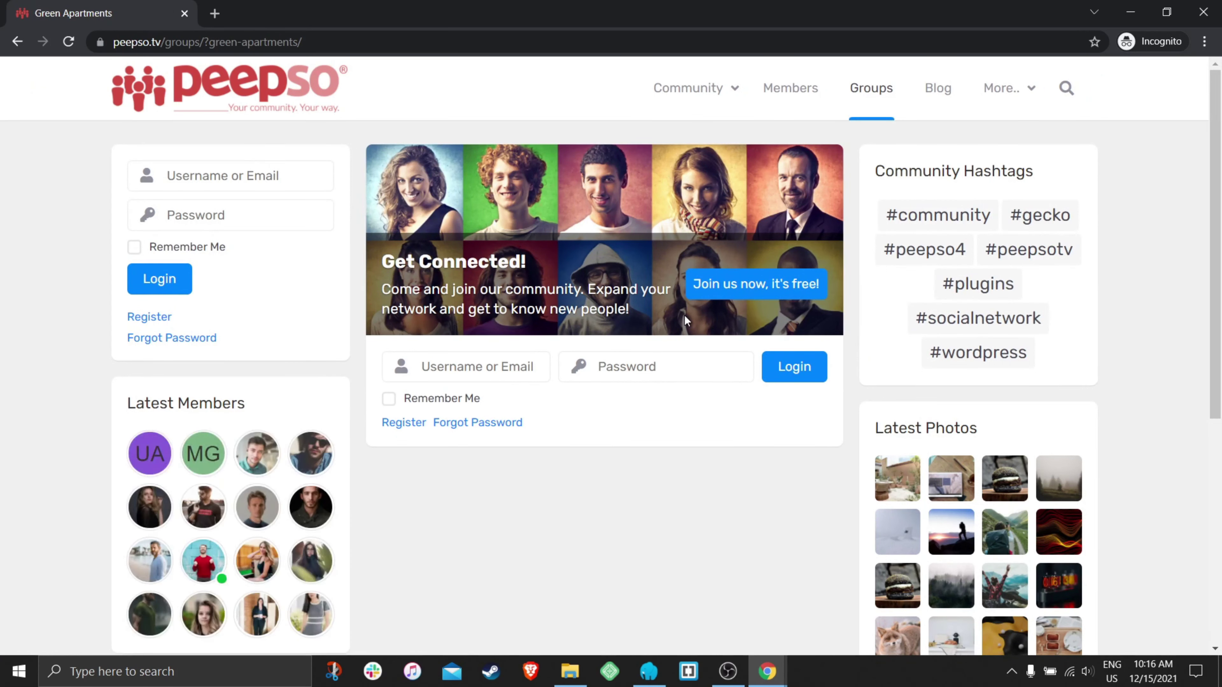
- Log in as the invited member with their username and password, with Remember Me ticked
{"action": "left_click", "coordinate": [488, 365]}
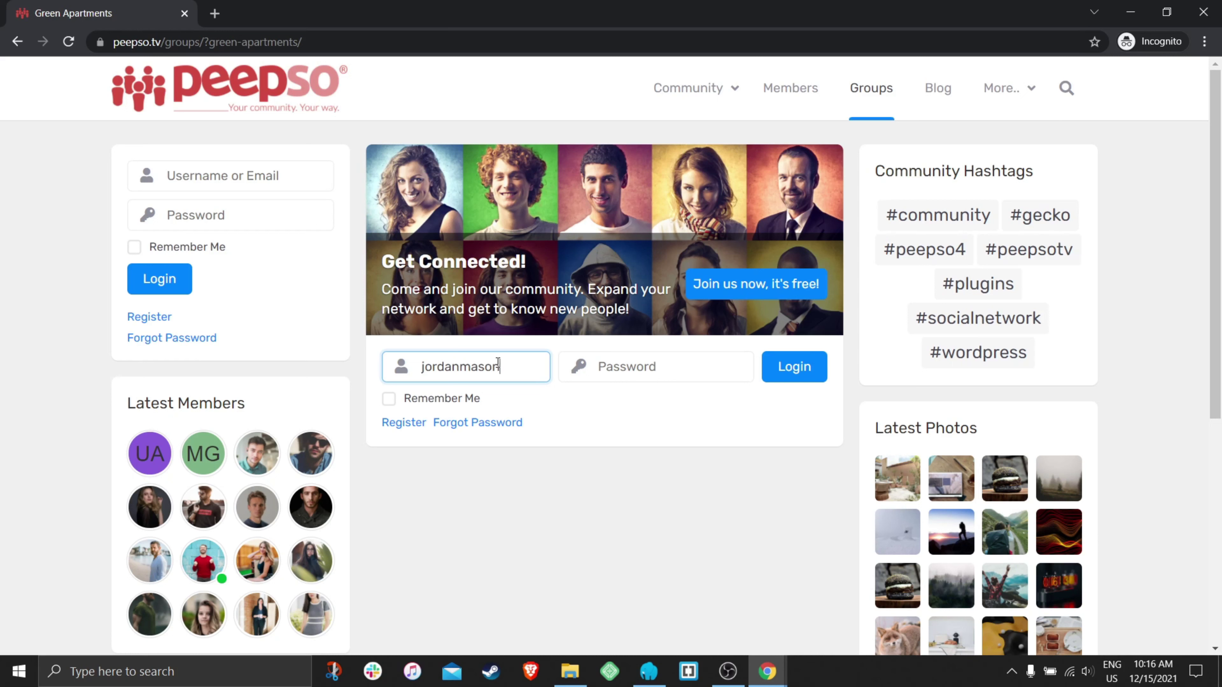
{"action": "left_click", "coordinate": [623, 367]}
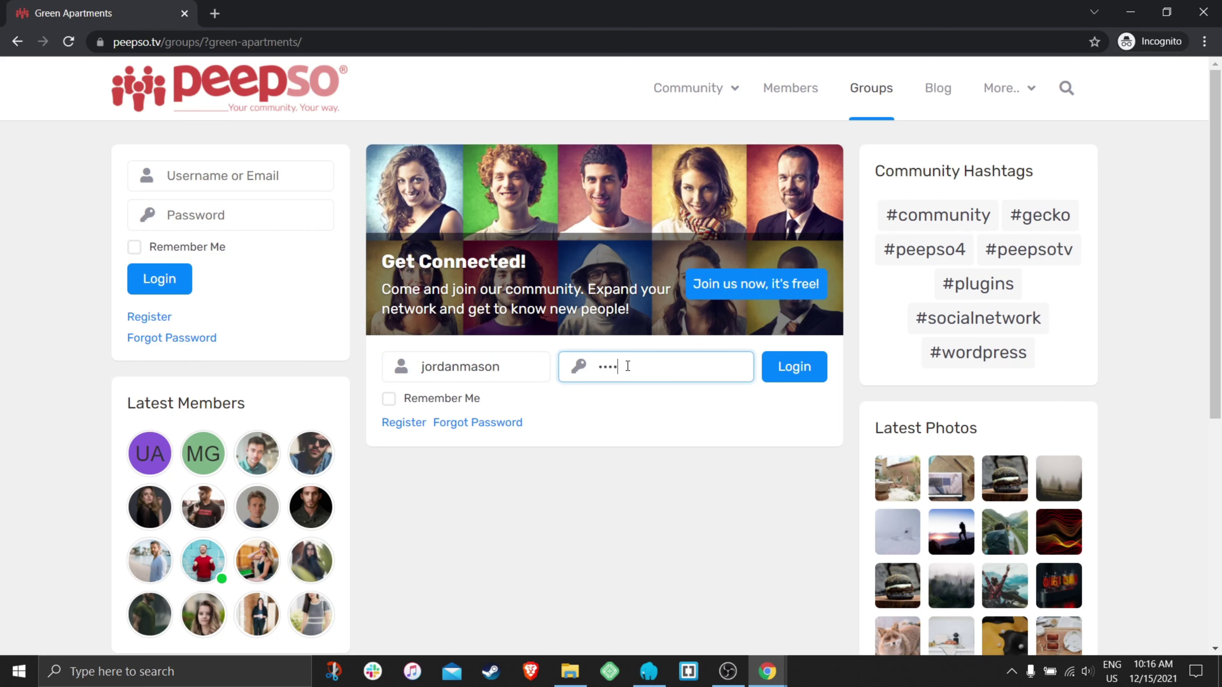
{"action": "left_click", "coordinate": [390, 399]}
{"action": "left_click", "coordinate": [795, 366]}
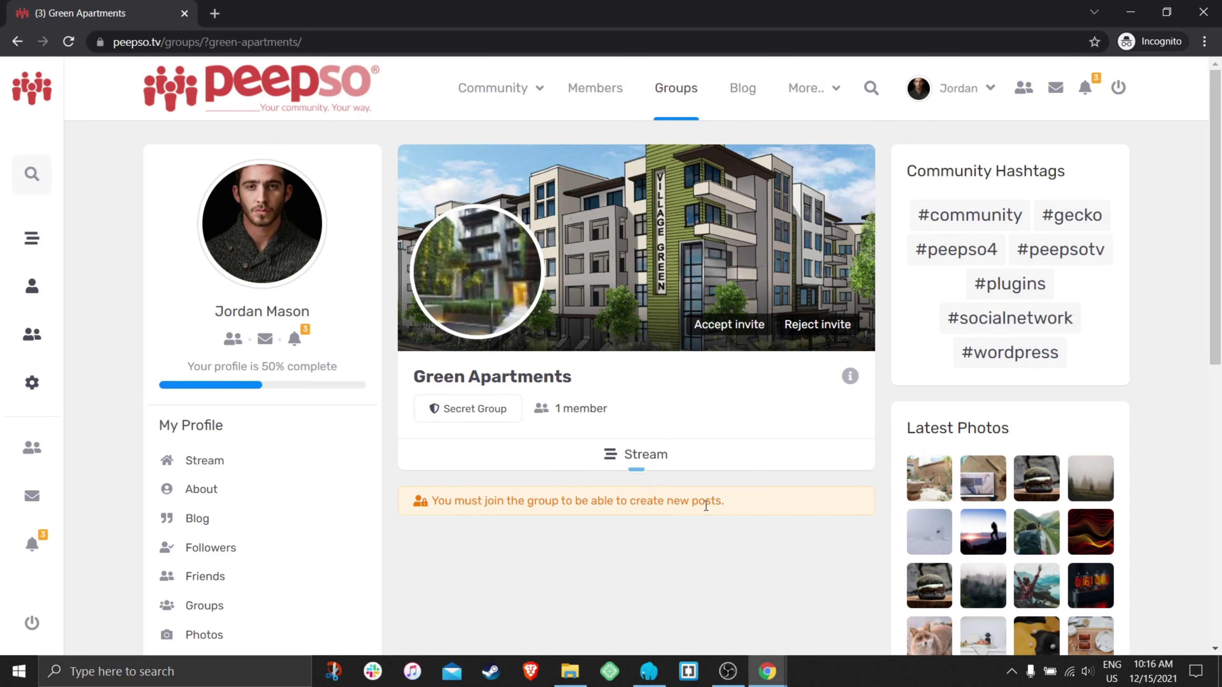
- In Groups, collapse Nightlife and show all groups in the Apartments category
{"action": "left_click", "coordinate": [667, 90]}
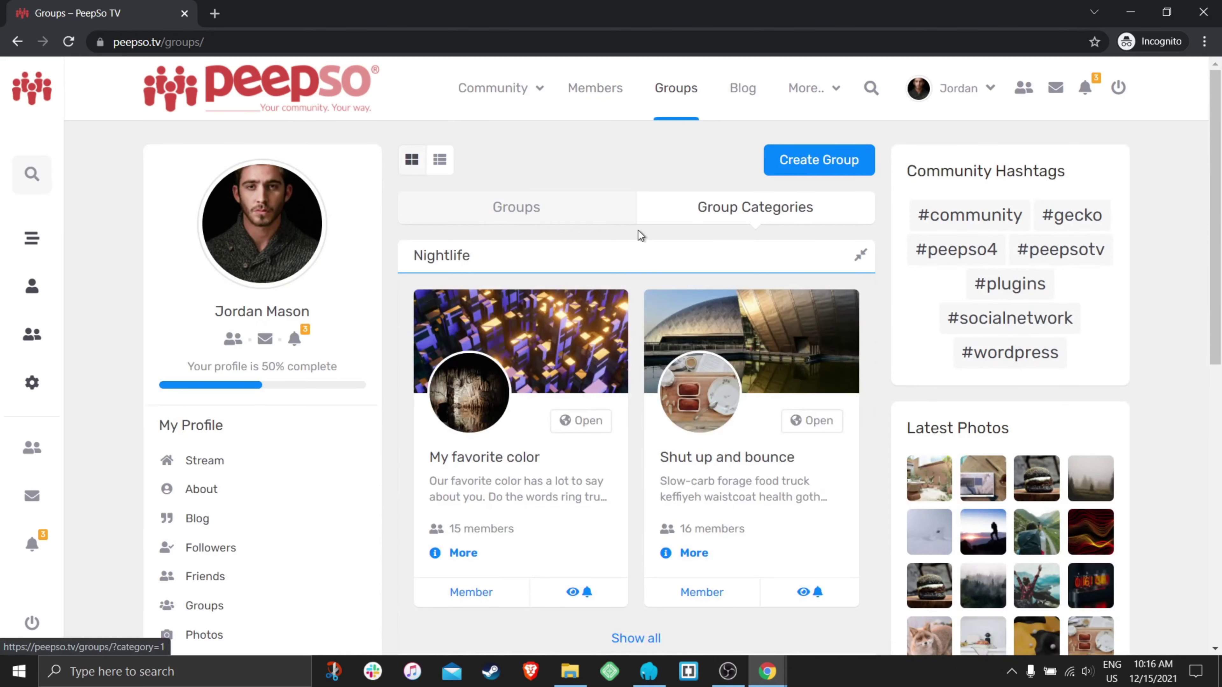
{"action": "left_click", "coordinate": [656, 260]}
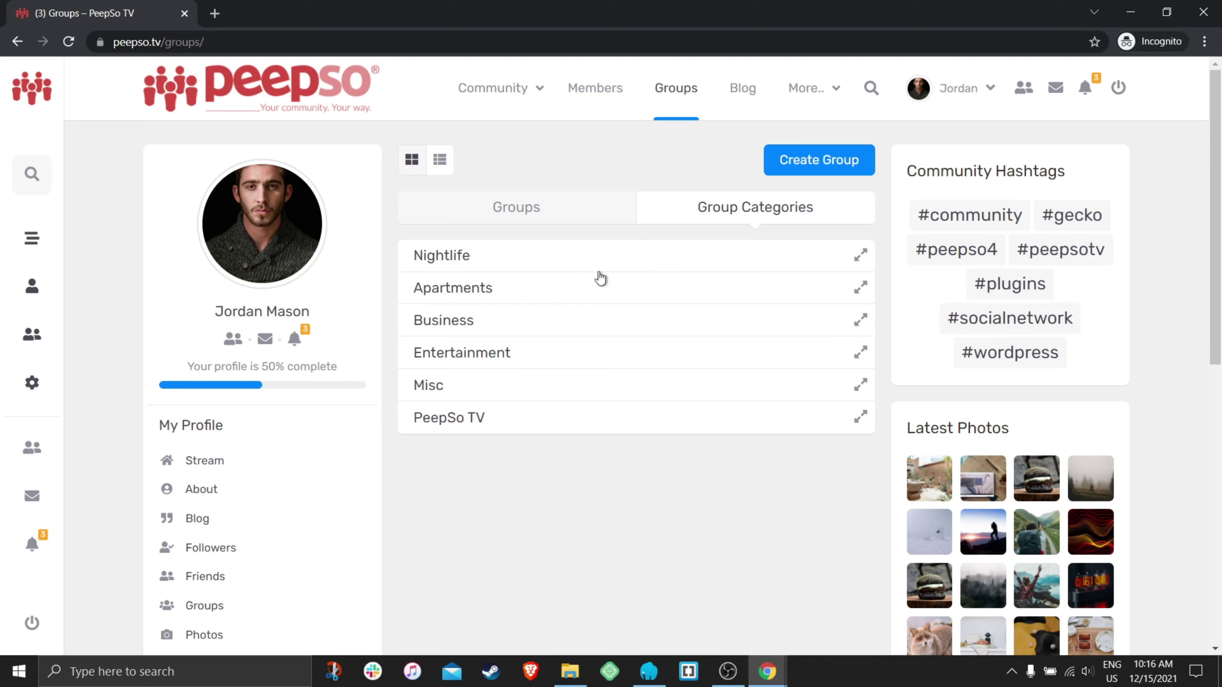
{"action": "left_click", "coordinate": [577, 294]}
{"action": "scroll", "coordinate": [691, 293], "scroll_direction": "down", "scroll_amount": 2}
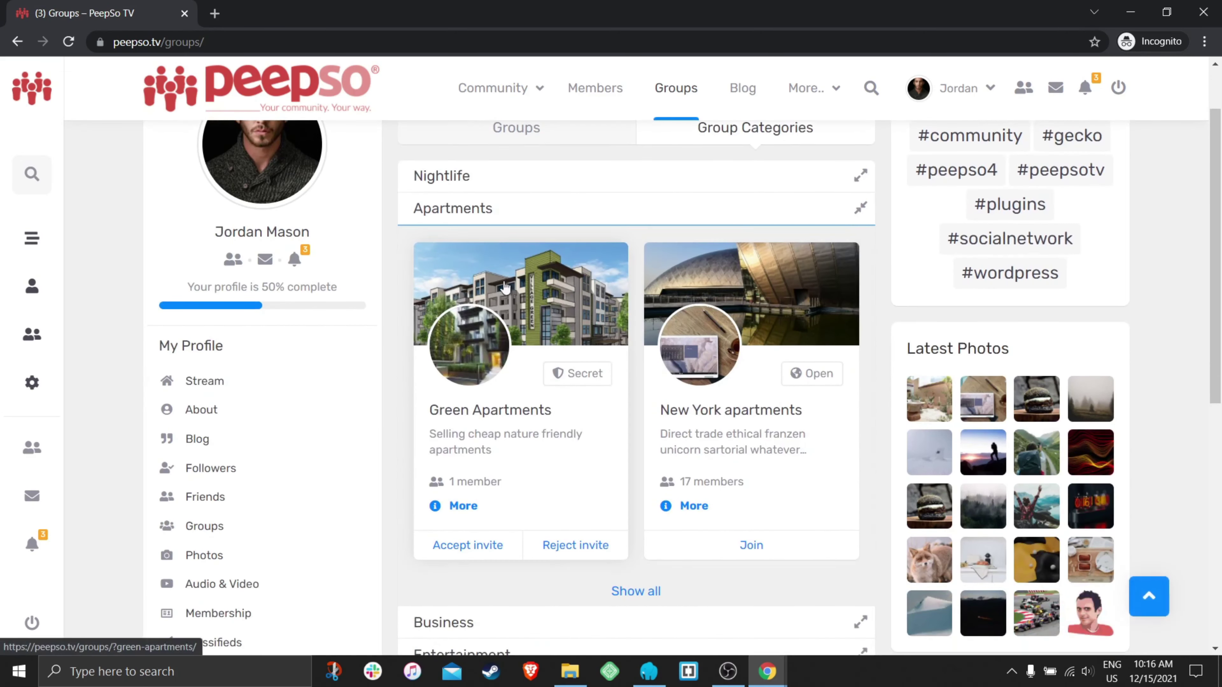
{"action": "scroll", "coordinate": [645, 289], "scroll_direction": "down", "scroll_amount": 3}
{"action": "left_click", "coordinate": [635, 432]}
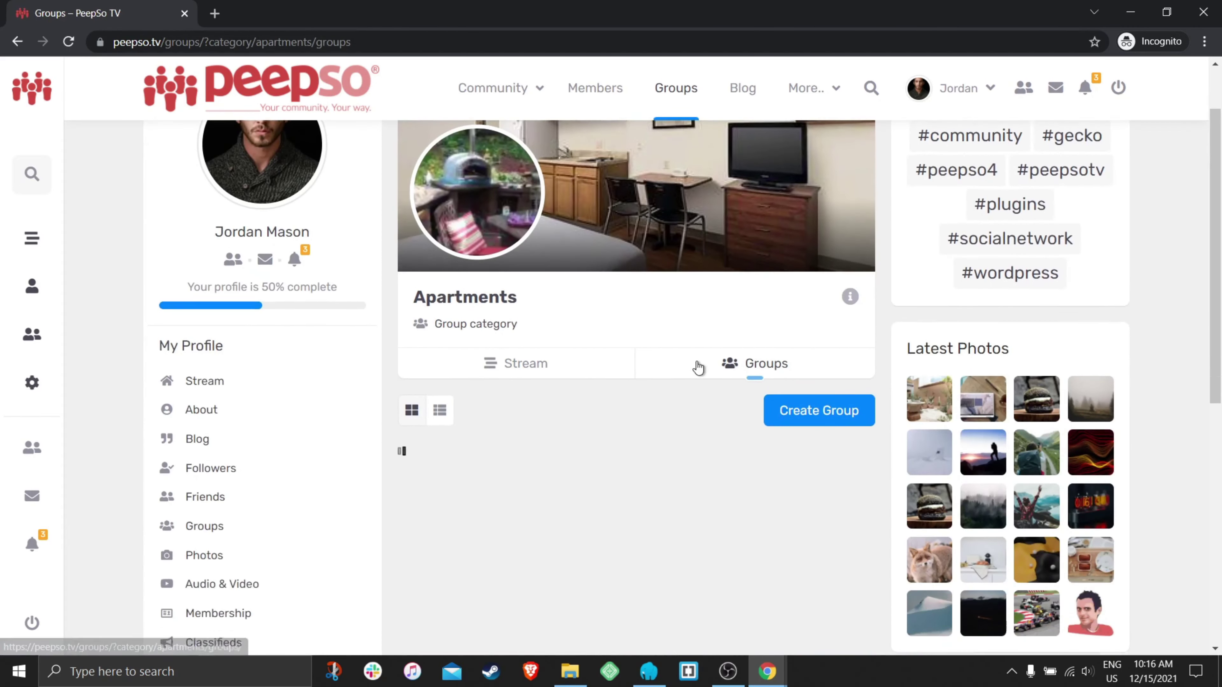
{"action": "scroll", "coordinate": [640, 366], "scroll_direction": "down", "scroll_amount": 4}
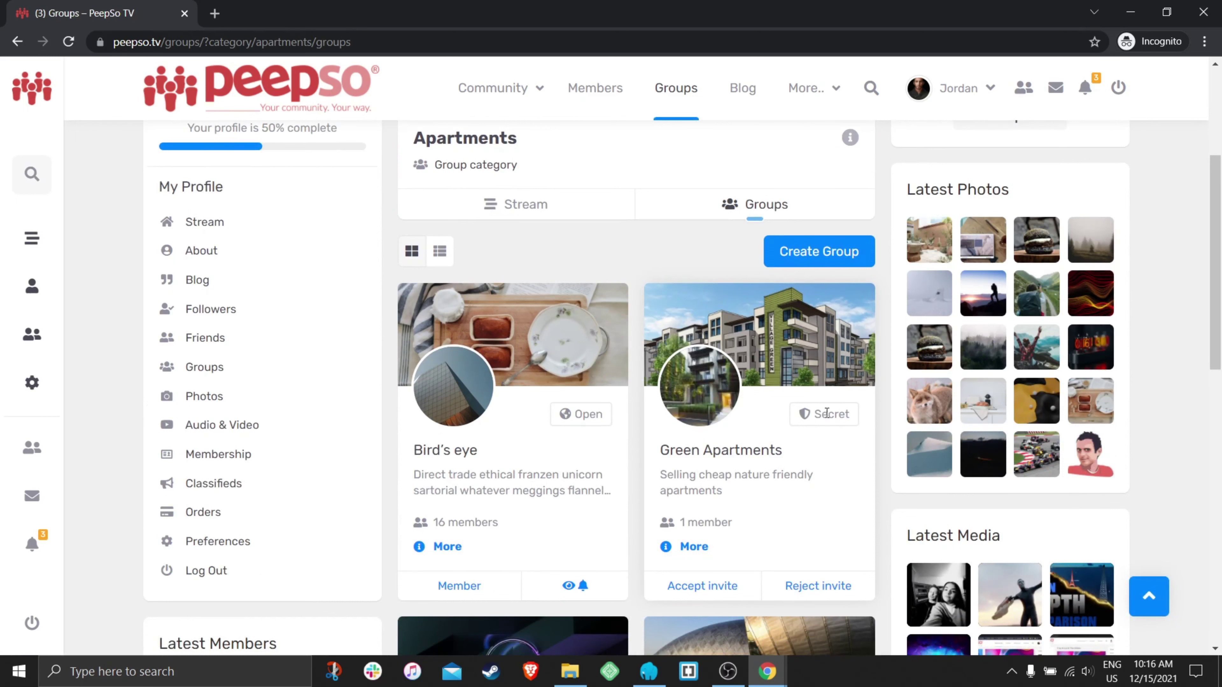
{"action": "scroll", "coordinate": [777, 419], "scroll_direction": "down", "scroll_amount": 2}
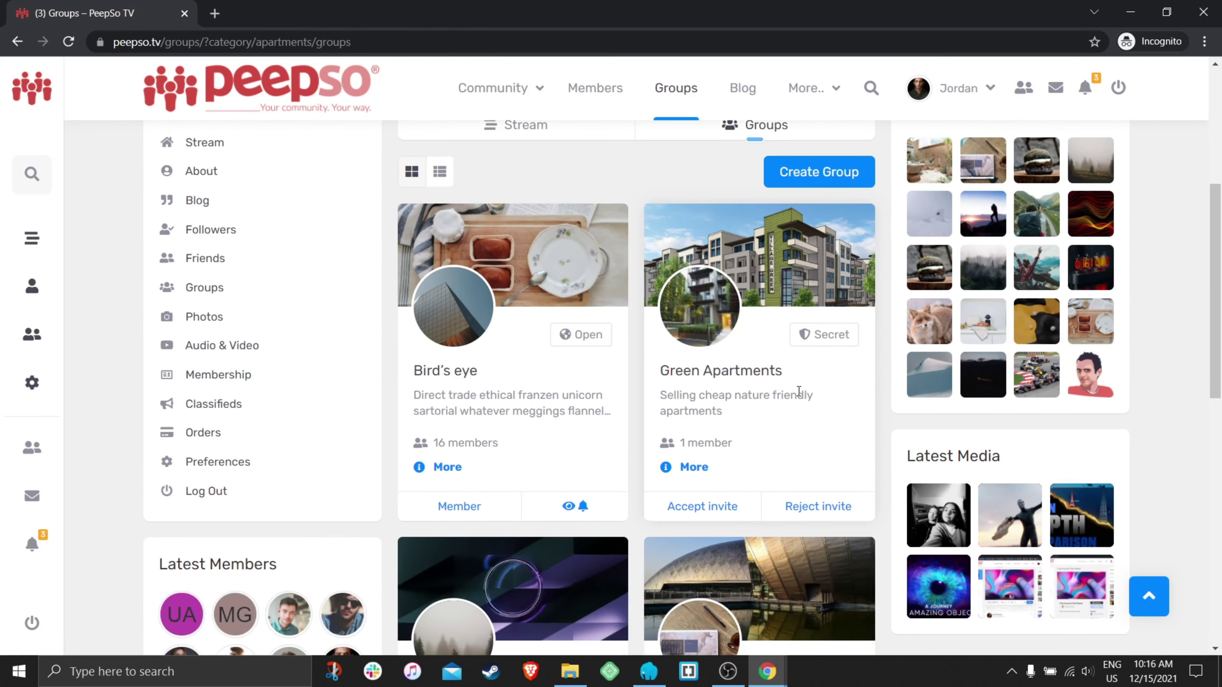
{"action": "scroll", "coordinate": [777, 402], "scroll_direction": "down", "scroll_amount": 2}
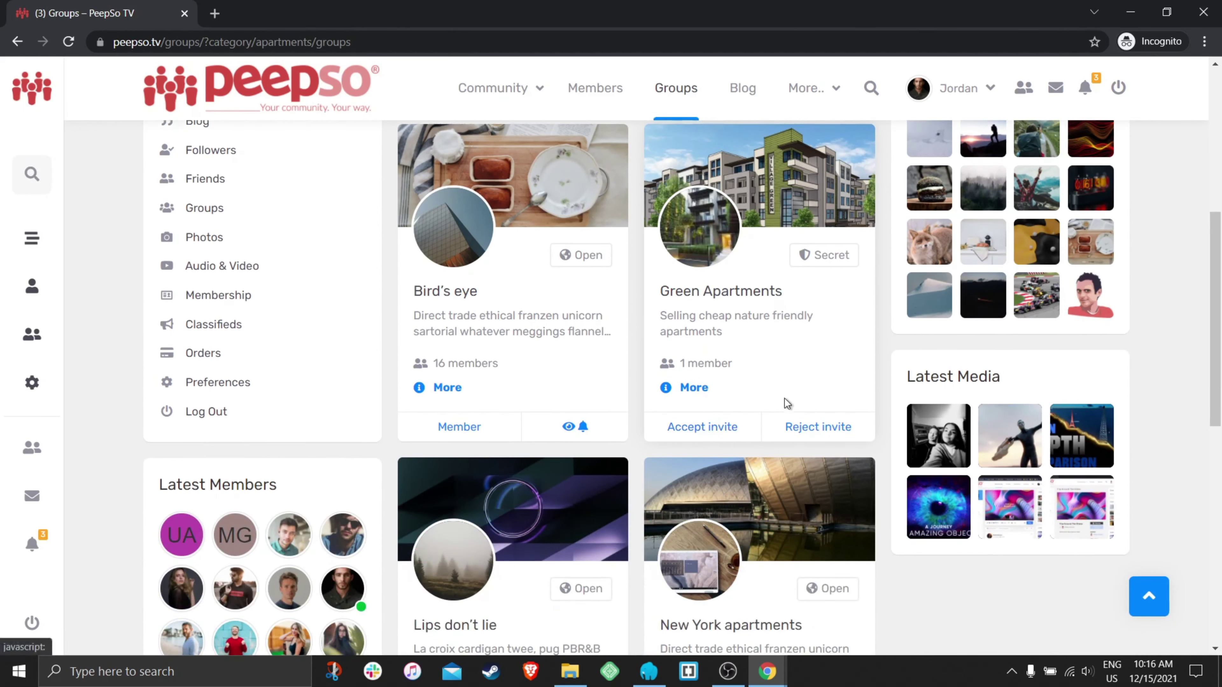
{"action": "scroll", "coordinate": [779, 389], "scroll_direction": "up", "scroll_amount": 6}
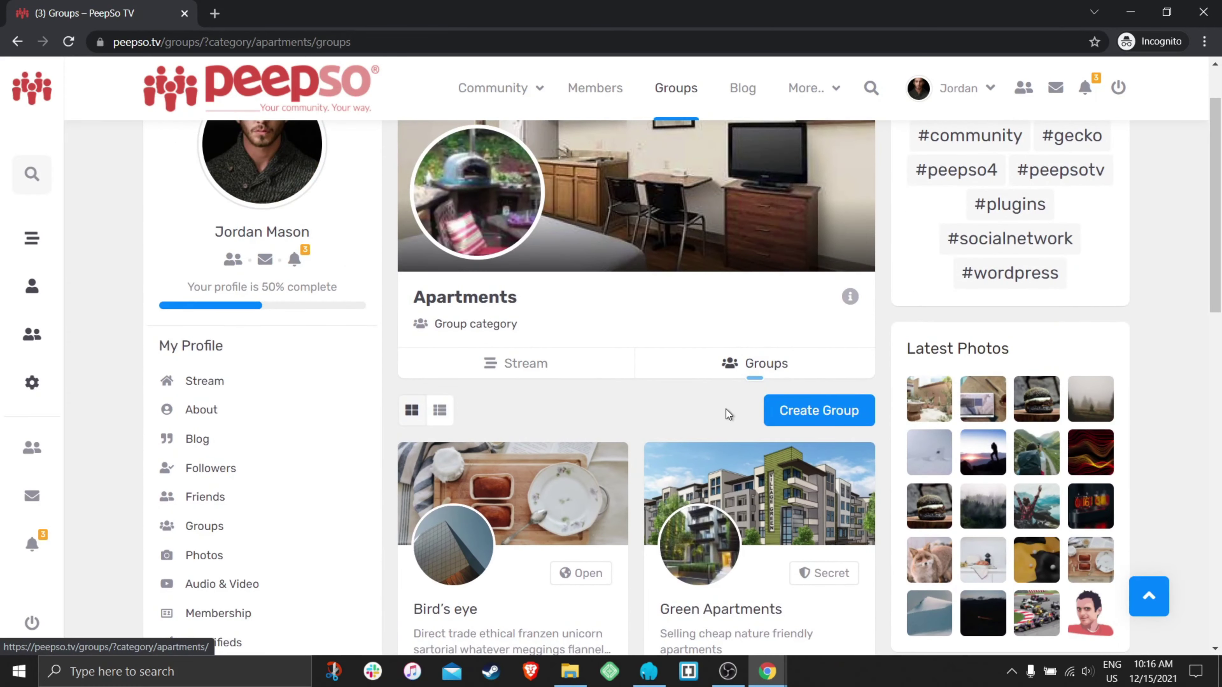
{"action": "scroll", "coordinate": [726, 408], "scroll_direction": "down", "scroll_amount": 2}
- View the Apartments category stream and its single New York apartments post
{"action": "left_click", "coordinate": [505, 212]}
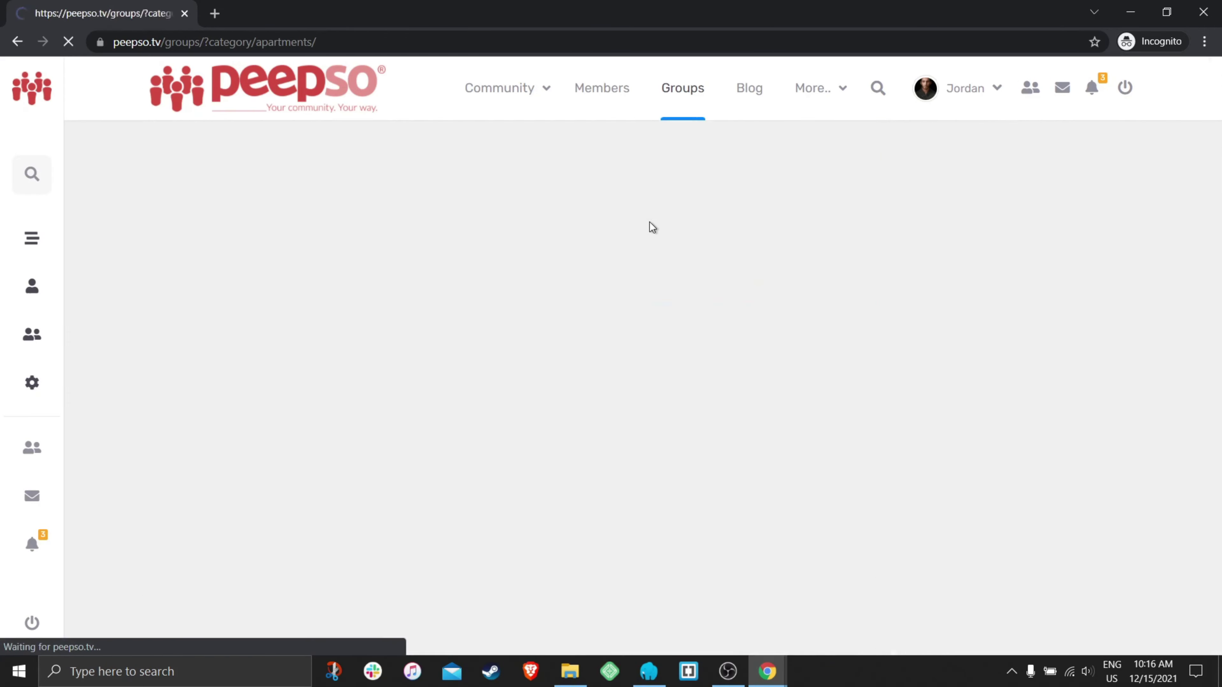
{"action": "scroll", "coordinate": [680, 350], "scroll_direction": "down", "scroll_amount": 3}
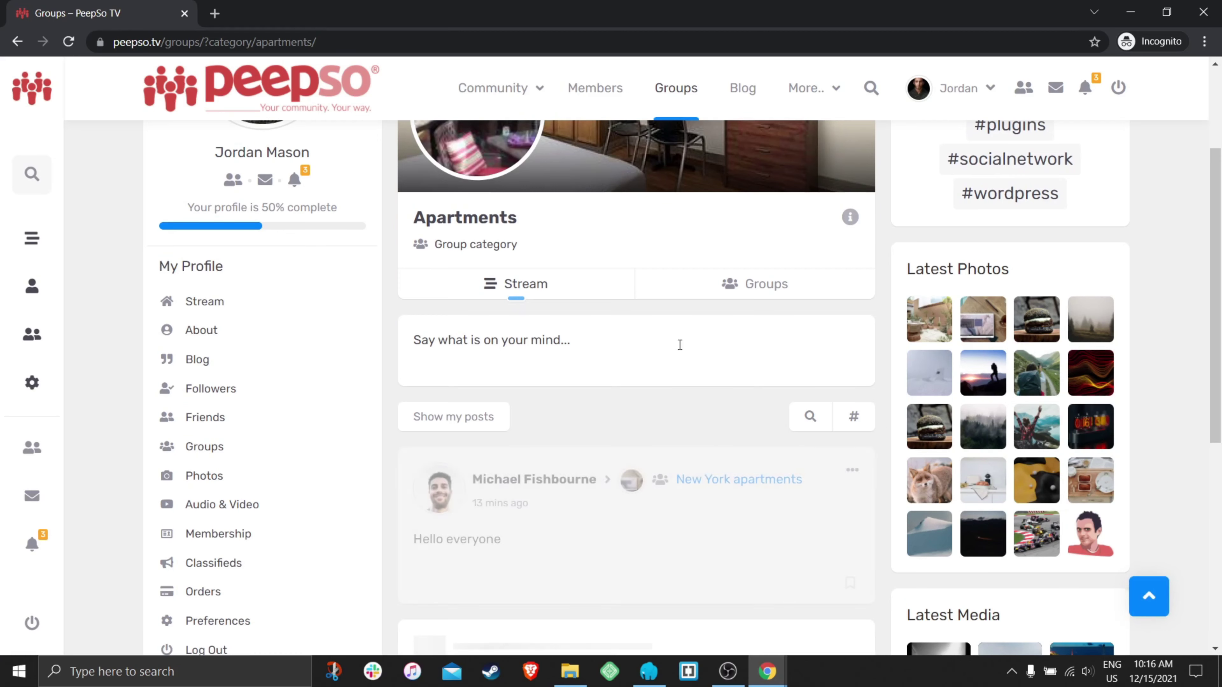
{"action": "scroll", "coordinate": [680, 345], "scroll_direction": "down", "scroll_amount": 1}
{"action": "scroll", "coordinate": [685, 345], "scroll_direction": "up", "scroll_amount": 4}
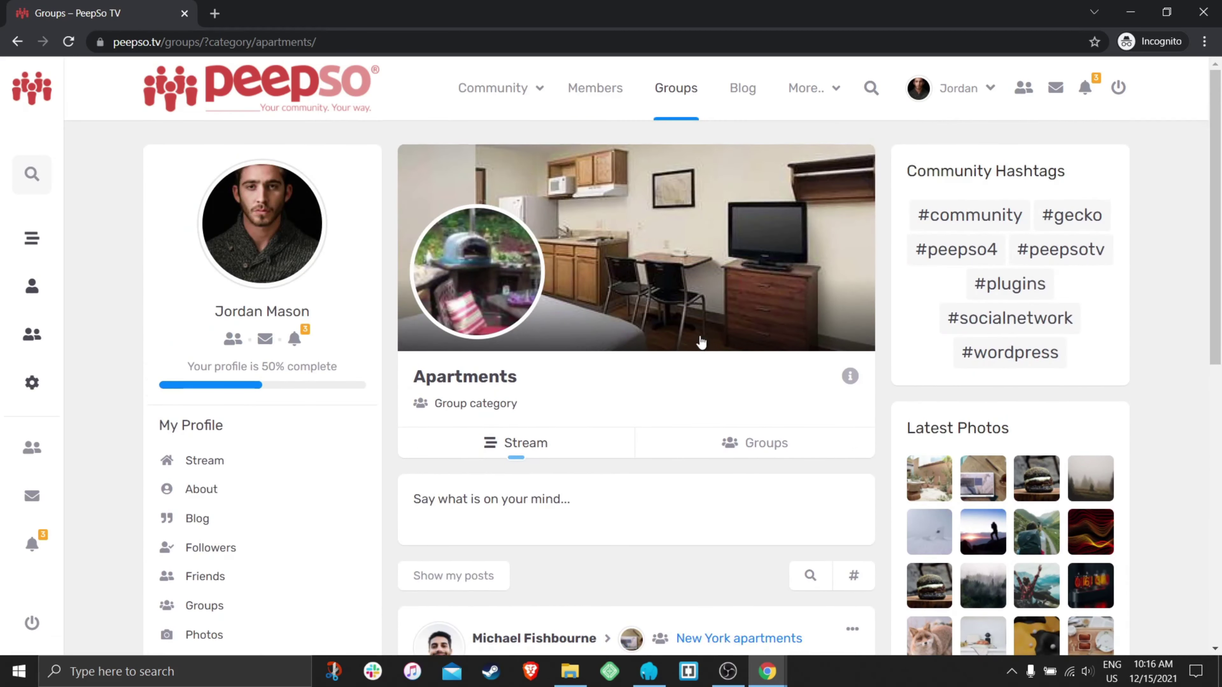
{"action": "scroll", "coordinate": [687, 375], "scroll_direction": "down", "scroll_amount": 4}
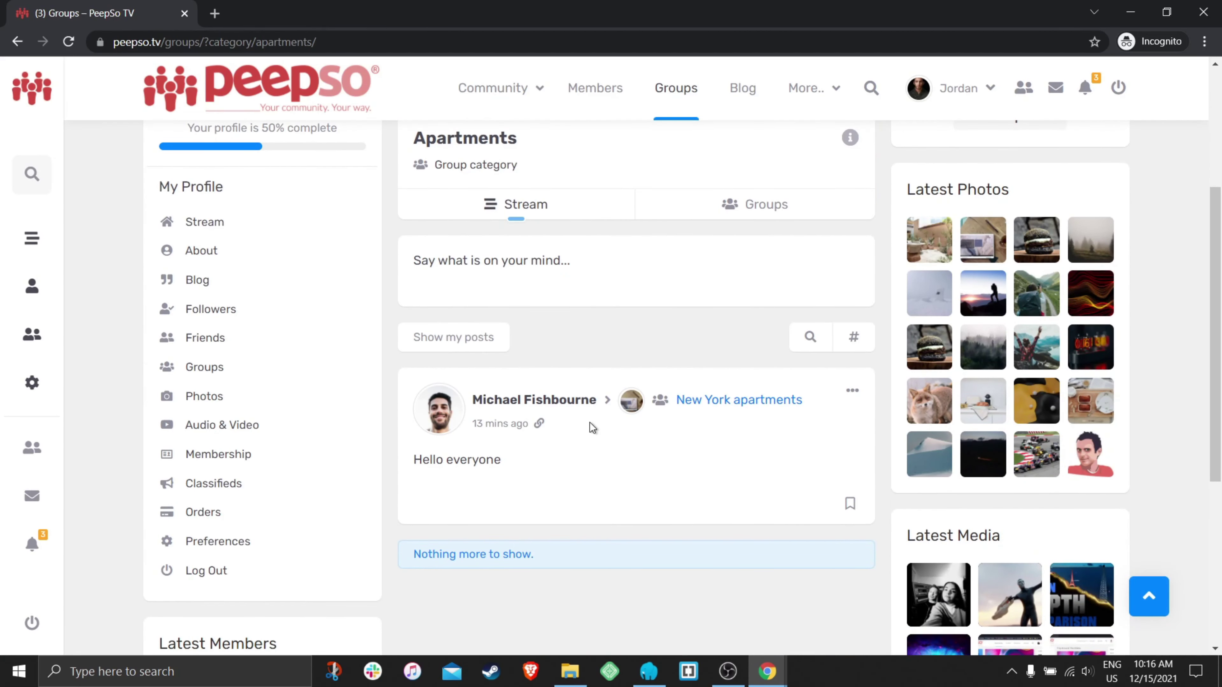
{"action": "scroll", "coordinate": [720, 455], "scroll_direction": "up", "scroll_amount": 5}
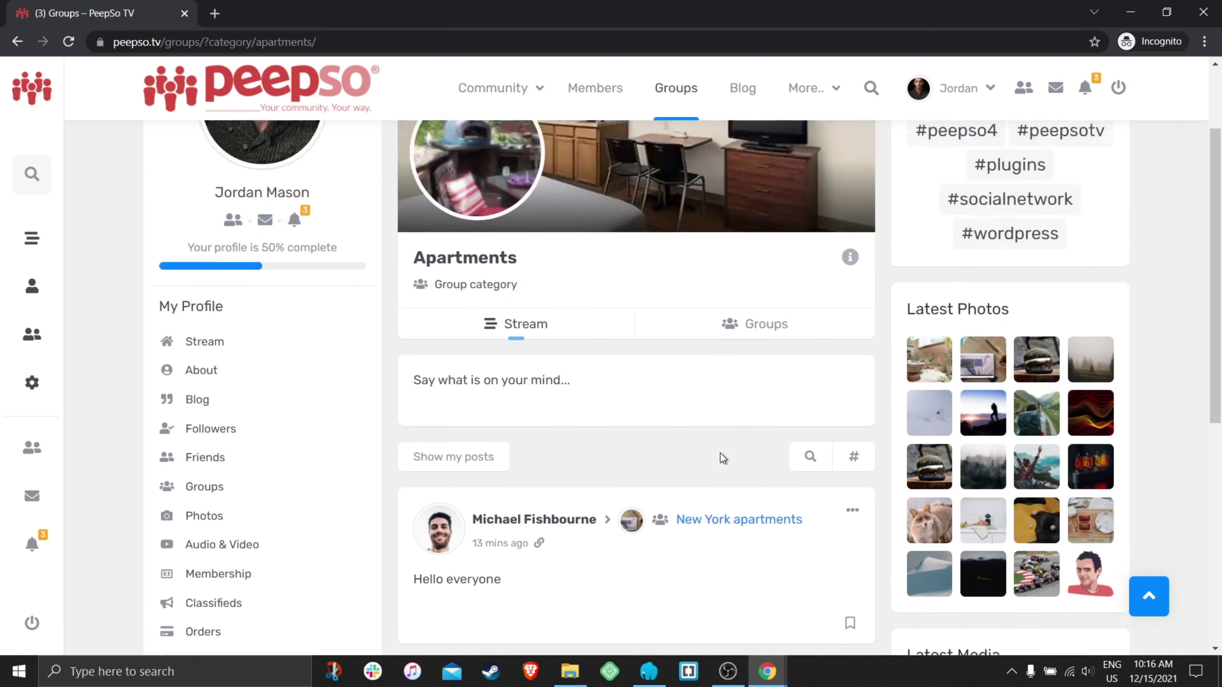
{"action": "scroll", "coordinate": [674, 442], "scroll_direction": "down", "scroll_amount": 3}
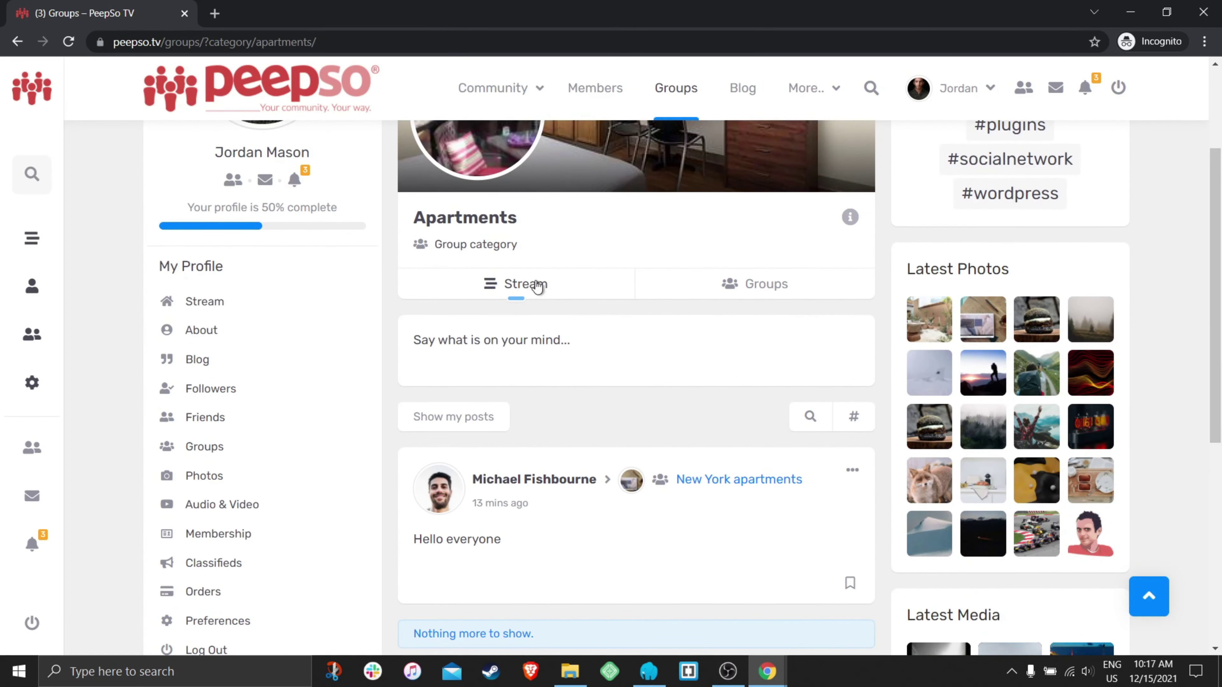
{"action": "scroll", "coordinate": [664, 426], "scroll_direction": "up", "scroll_amount": 3}
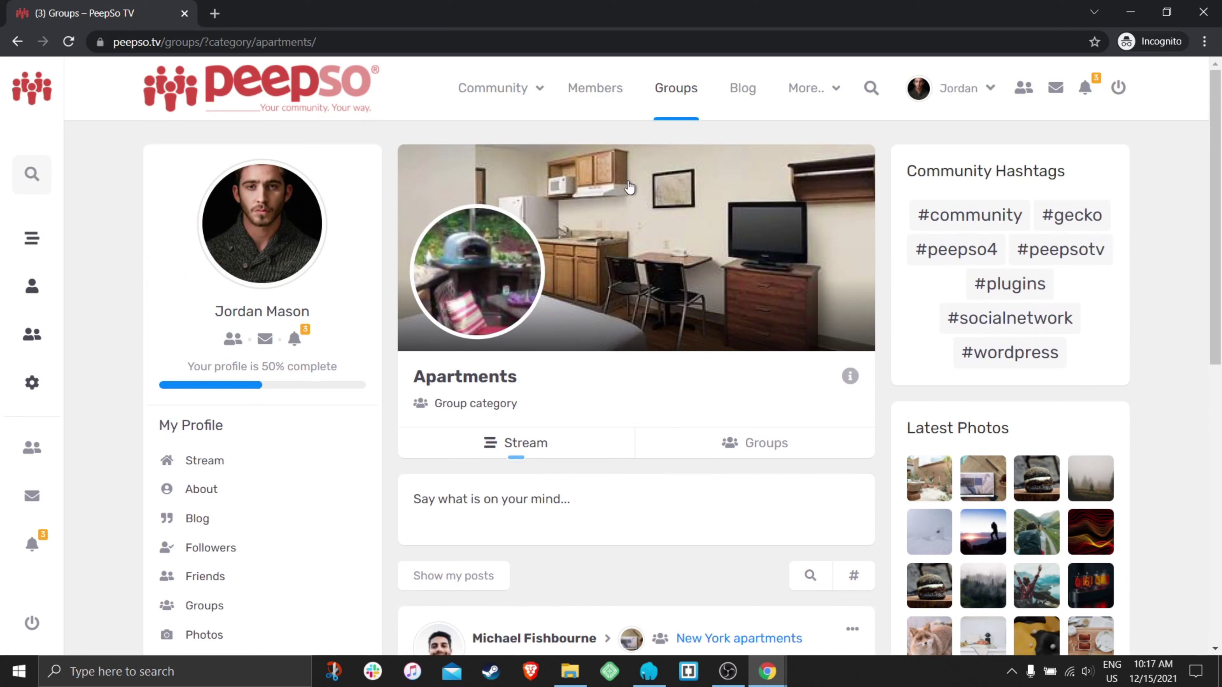
- Accept the Green Apartments group invitation from the notifications
{"action": "left_click", "coordinate": [1083, 99]}
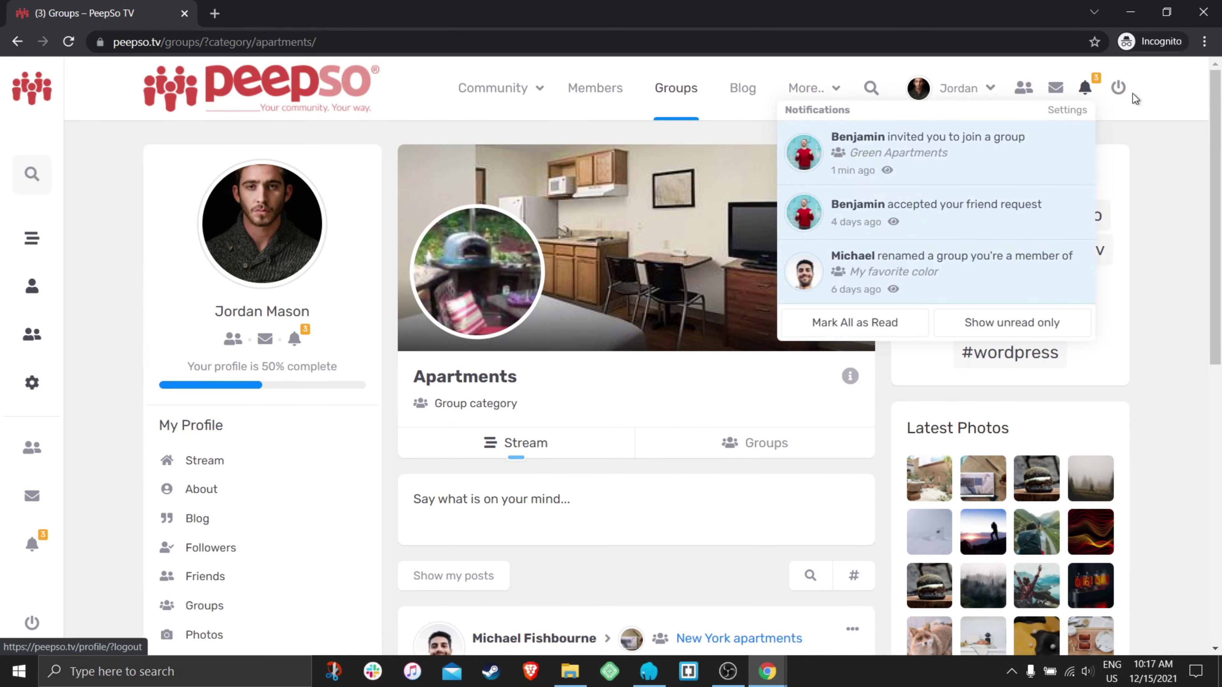
{"action": "left_click", "coordinate": [1009, 139]}
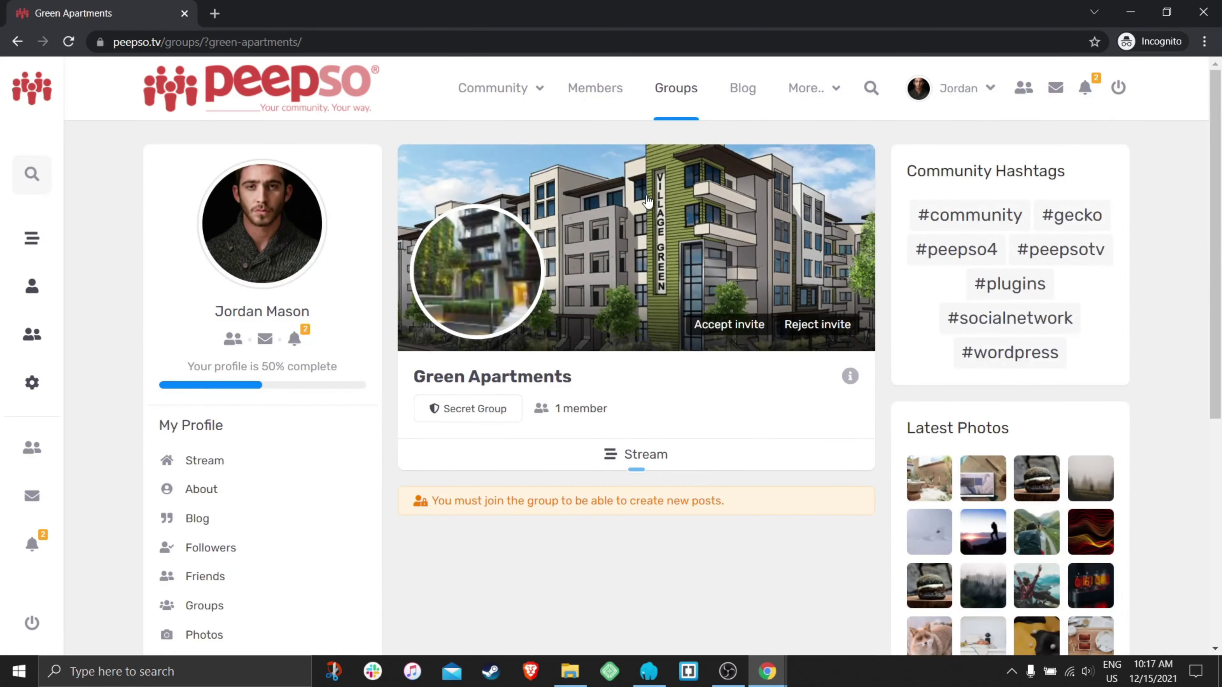
{"action": "left_click", "coordinate": [715, 331]}
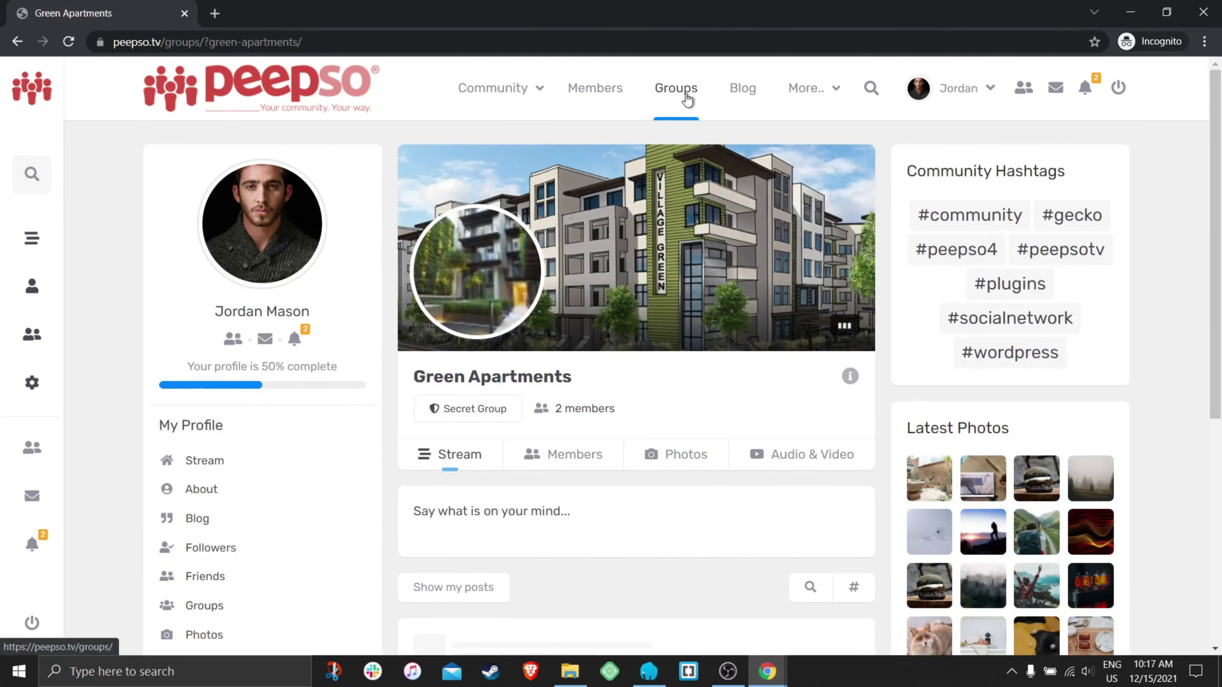
- Back in Groups, collapse Nightlife and show all groups in the Apartments category
{"action": "left_click", "coordinate": [687, 97]}
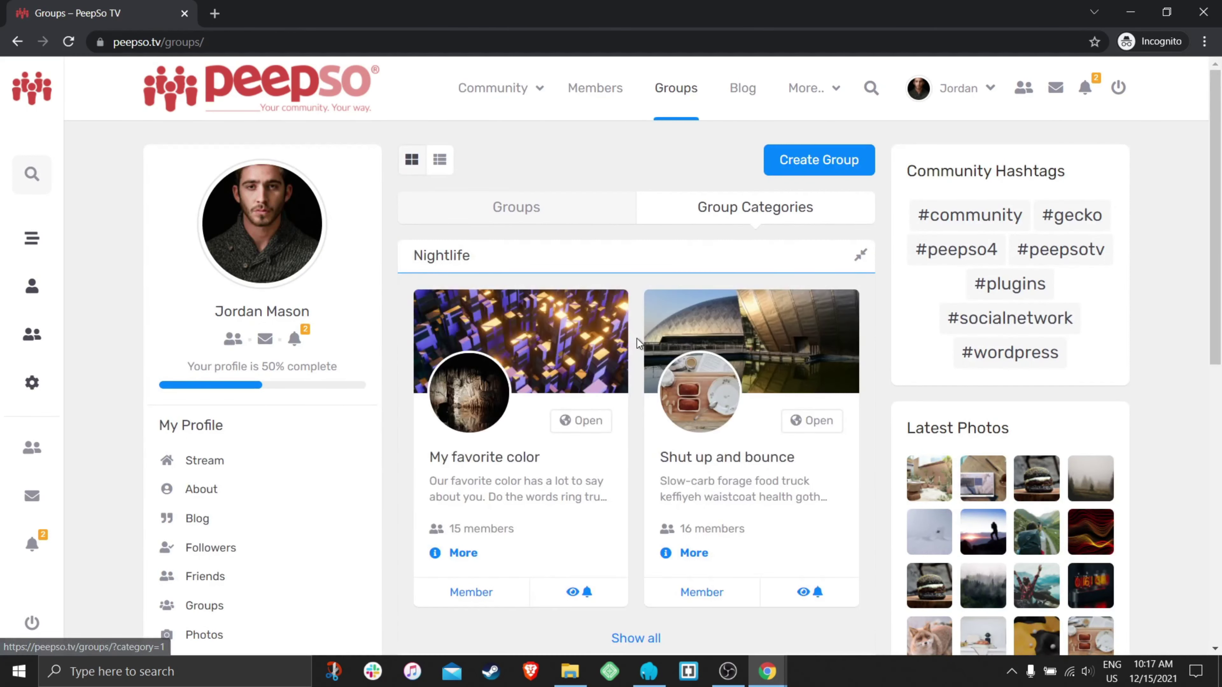
{"action": "left_click", "coordinate": [674, 258]}
{"action": "left_click", "coordinate": [580, 293]}
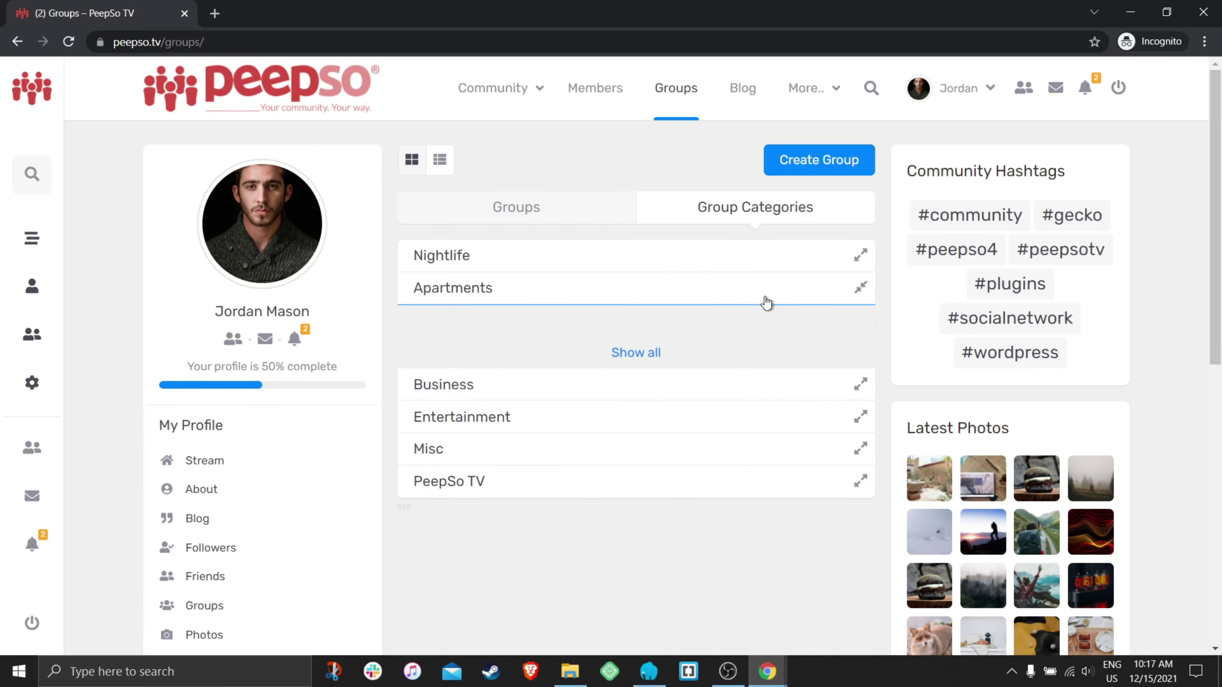
{"action": "scroll", "coordinate": [704, 264], "scroll_direction": "down", "scroll_amount": 5}
{"action": "left_click", "coordinate": [637, 356]}
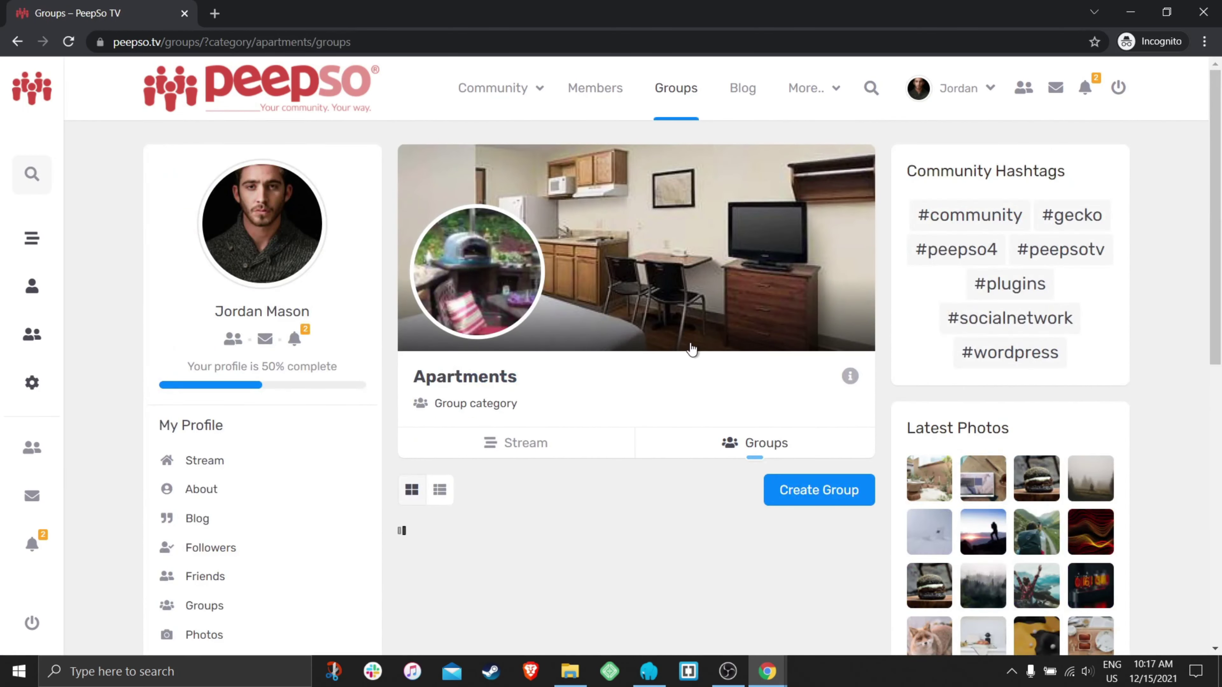
{"action": "scroll", "coordinate": [688, 356], "scroll_direction": "down", "scroll_amount": 5}
{"action": "left_click", "coordinate": [527, 207]}
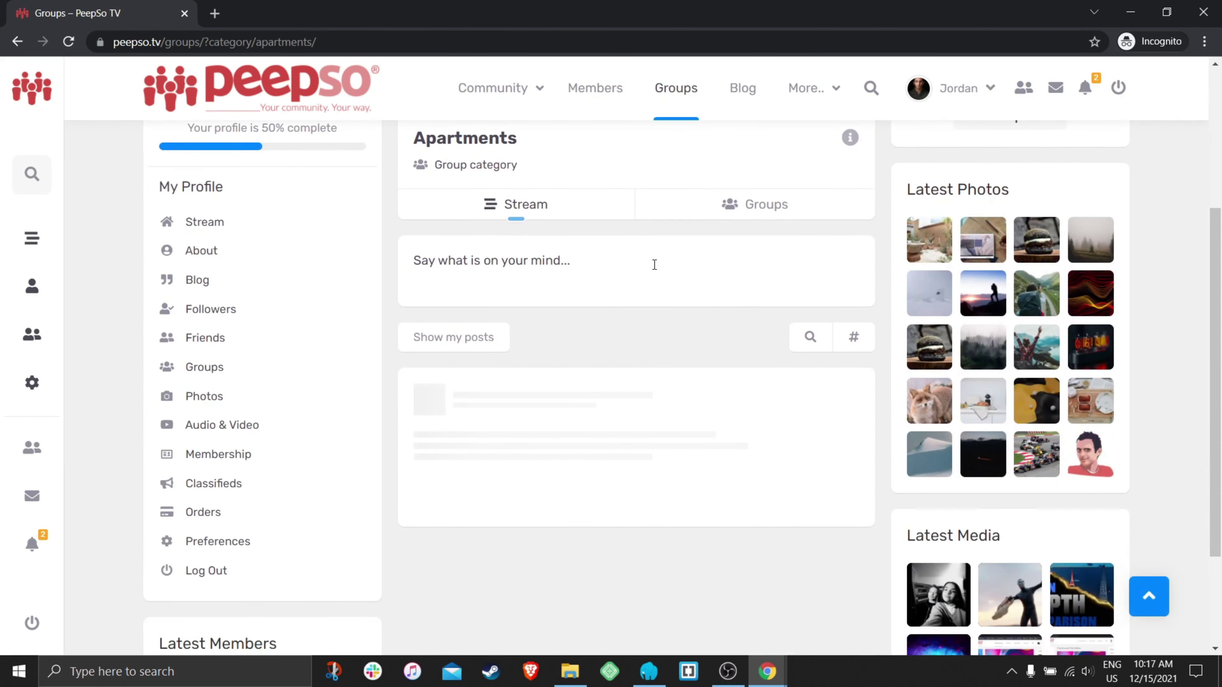
{"action": "scroll", "coordinate": [654, 265], "scroll_direction": "down", "scroll_amount": 2}
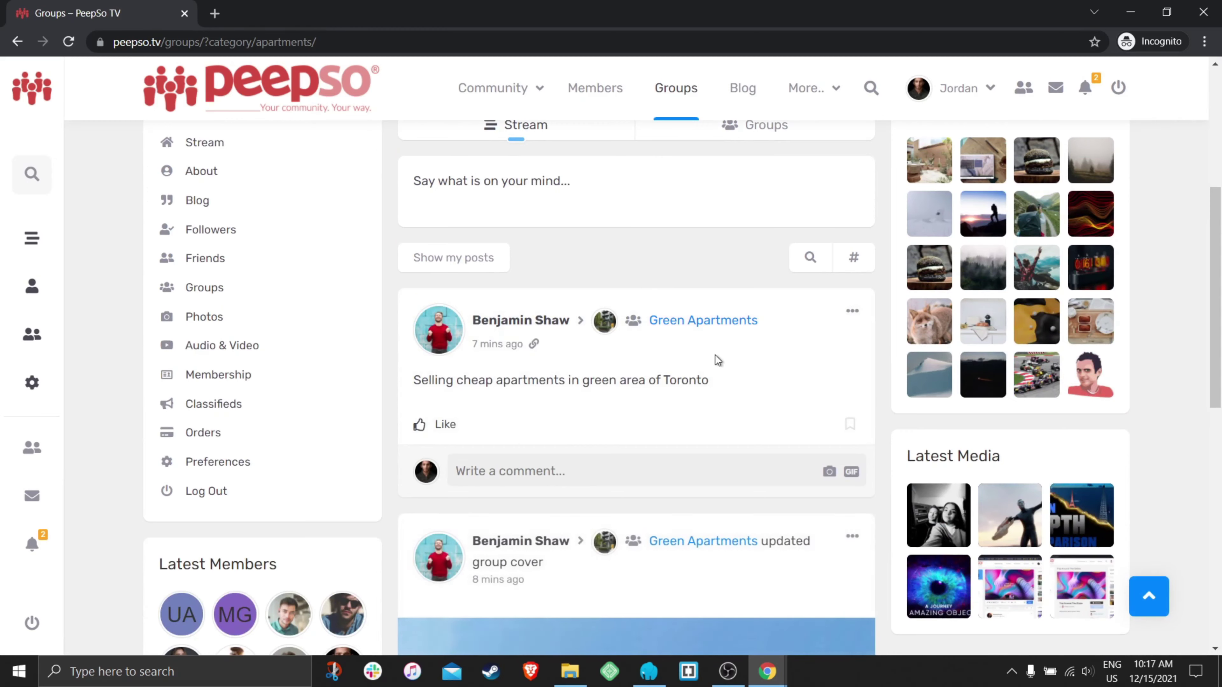
{"action": "scroll", "coordinate": [715, 355], "scroll_direction": "down", "scroll_amount": 2}
{"action": "scroll", "coordinate": [760, 294], "scroll_direction": "down", "scroll_amount": 10}
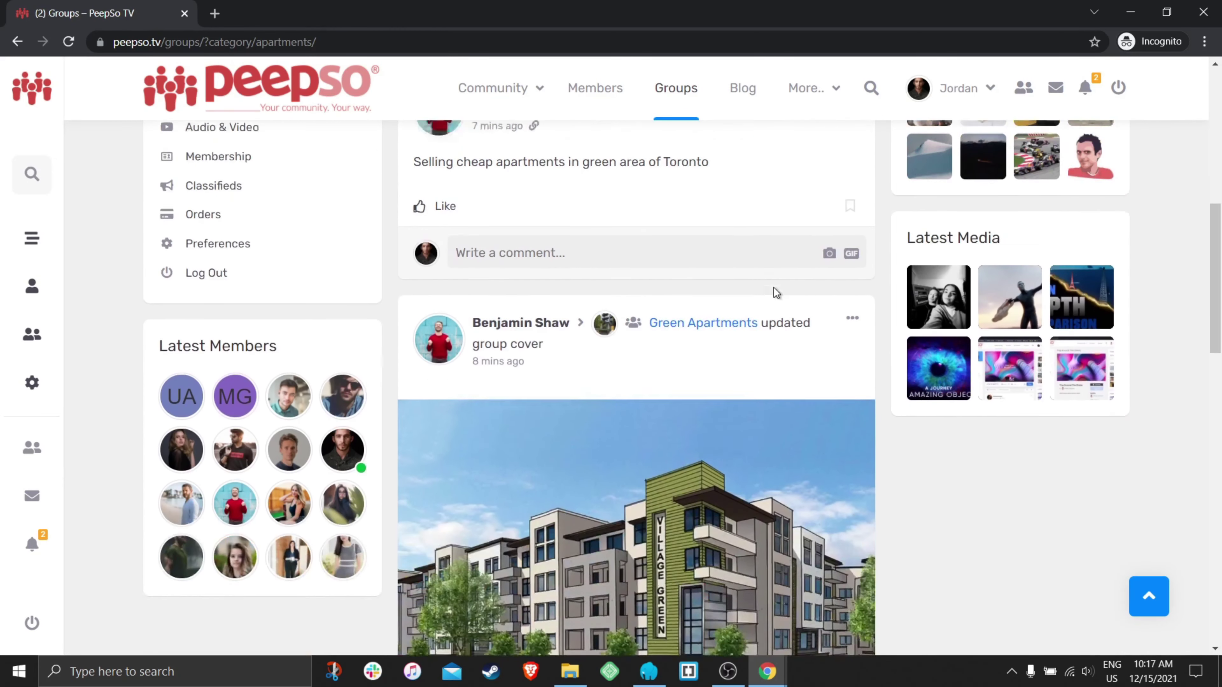
{"action": "scroll", "coordinate": [751, 296], "scroll_direction": "down", "scroll_amount": 12}
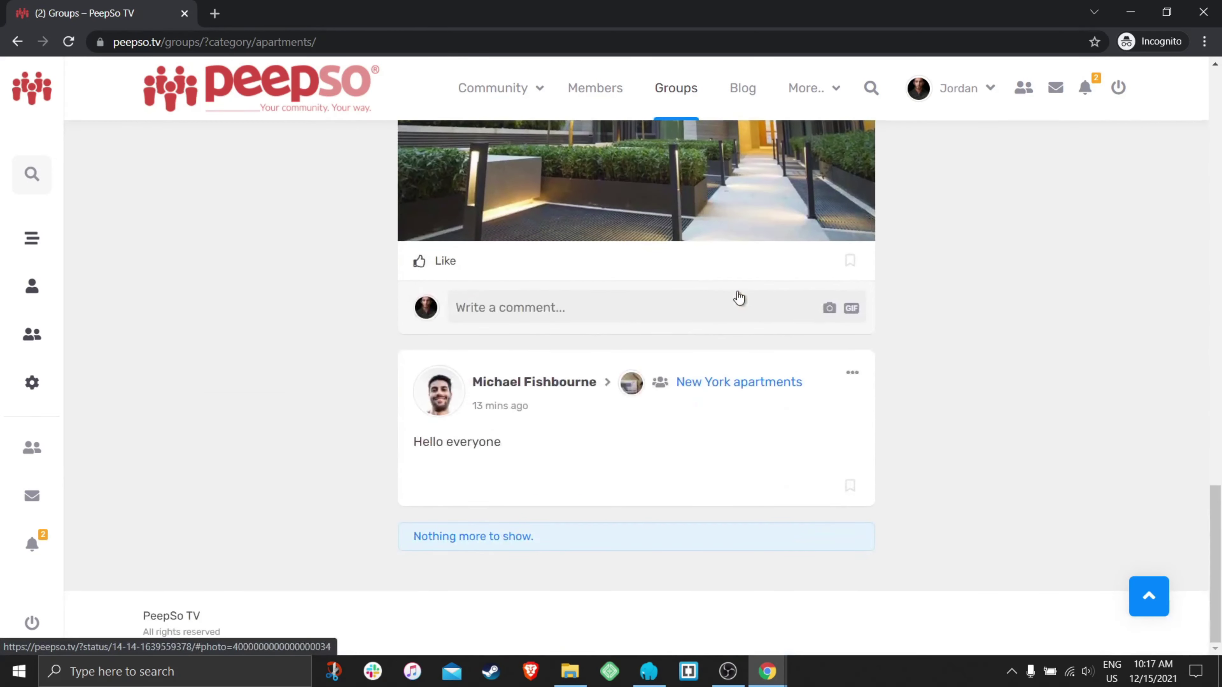
{"action": "scroll", "coordinate": [729, 314], "scroll_direction": "up", "scroll_amount": 9}
{"action": "scroll", "coordinate": [735, 322], "scroll_direction": "up", "scroll_amount": 12}
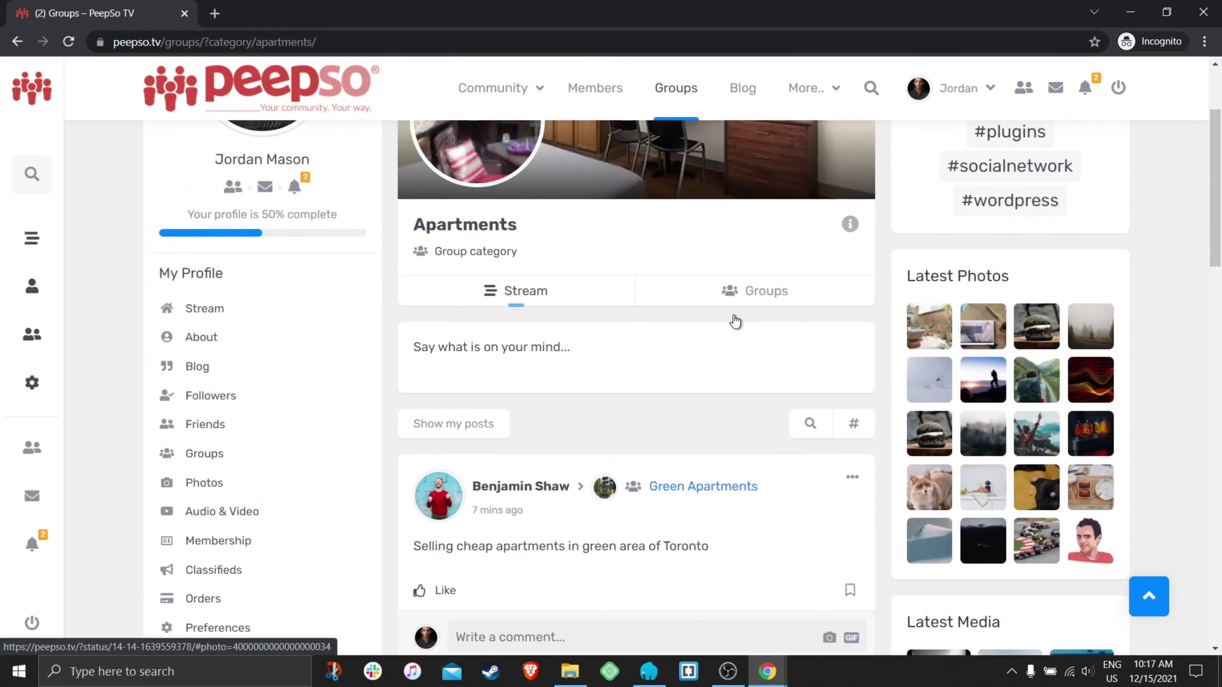
{"action": "scroll", "coordinate": [678, 347], "scroll_direction": "up", "scroll_amount": 3}
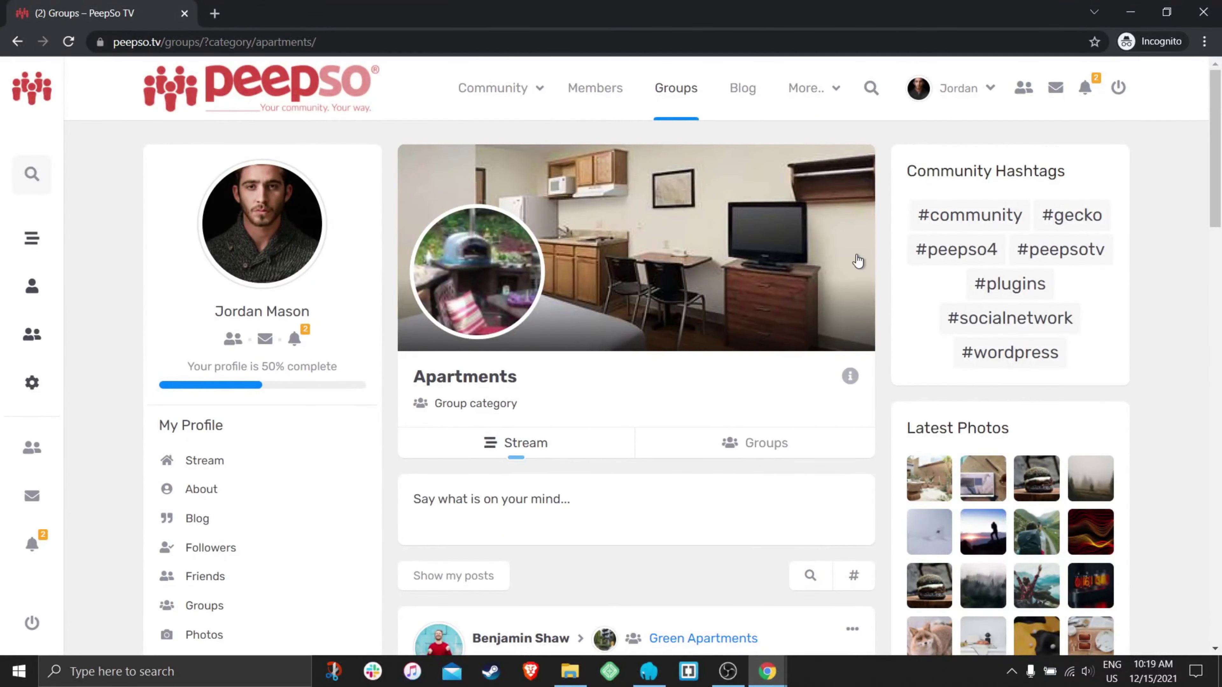
- Log out and sign back in with another member's username and password
{"action": "left_click", "coordinate": [1115, 91]}
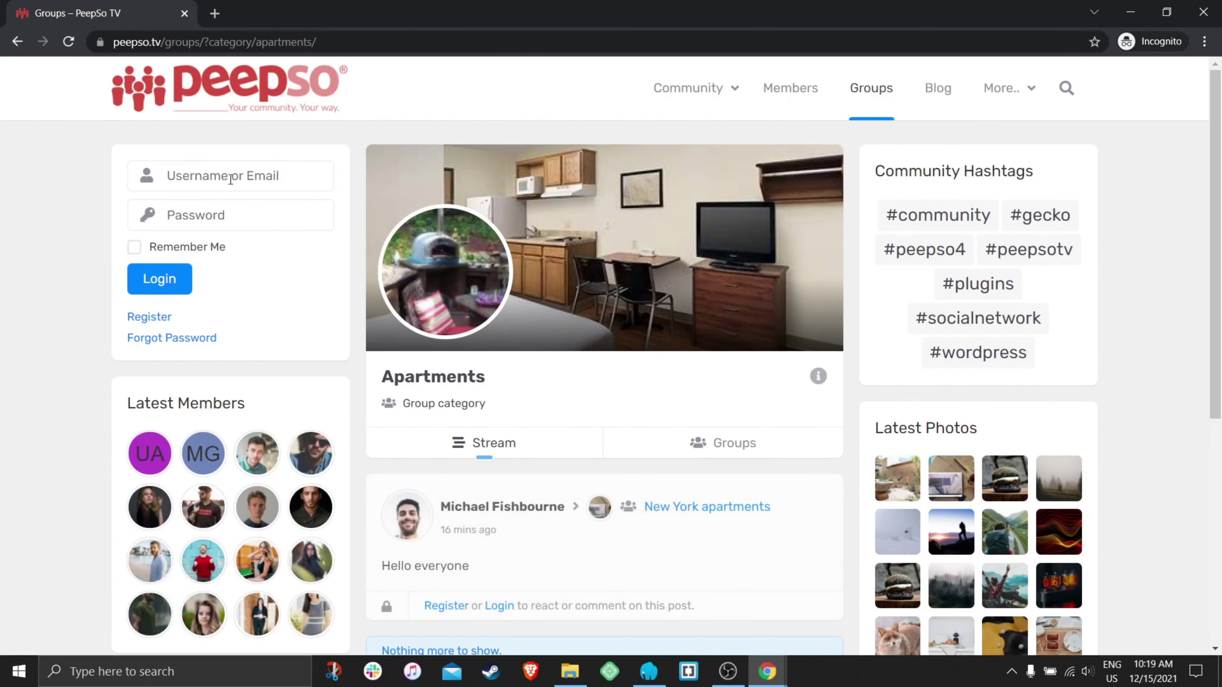
{"action": "left_click", "coordinate": [672, 91]}
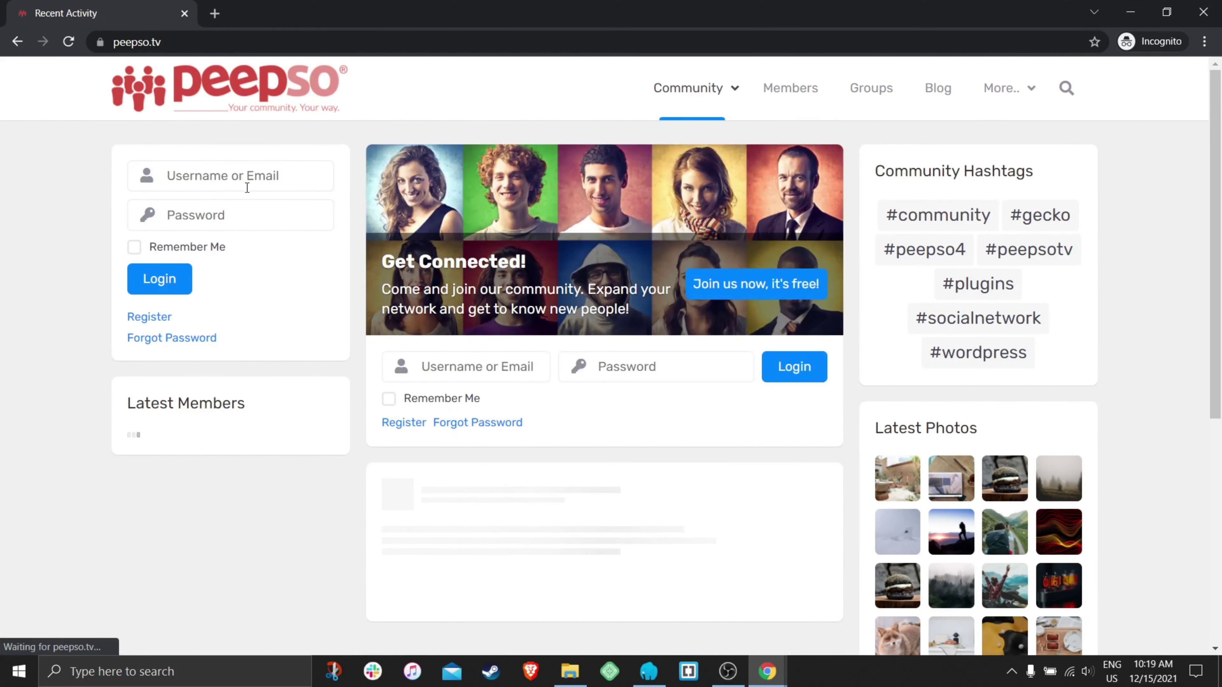
{"action": "left_click", "coordinate": [247, 188]}
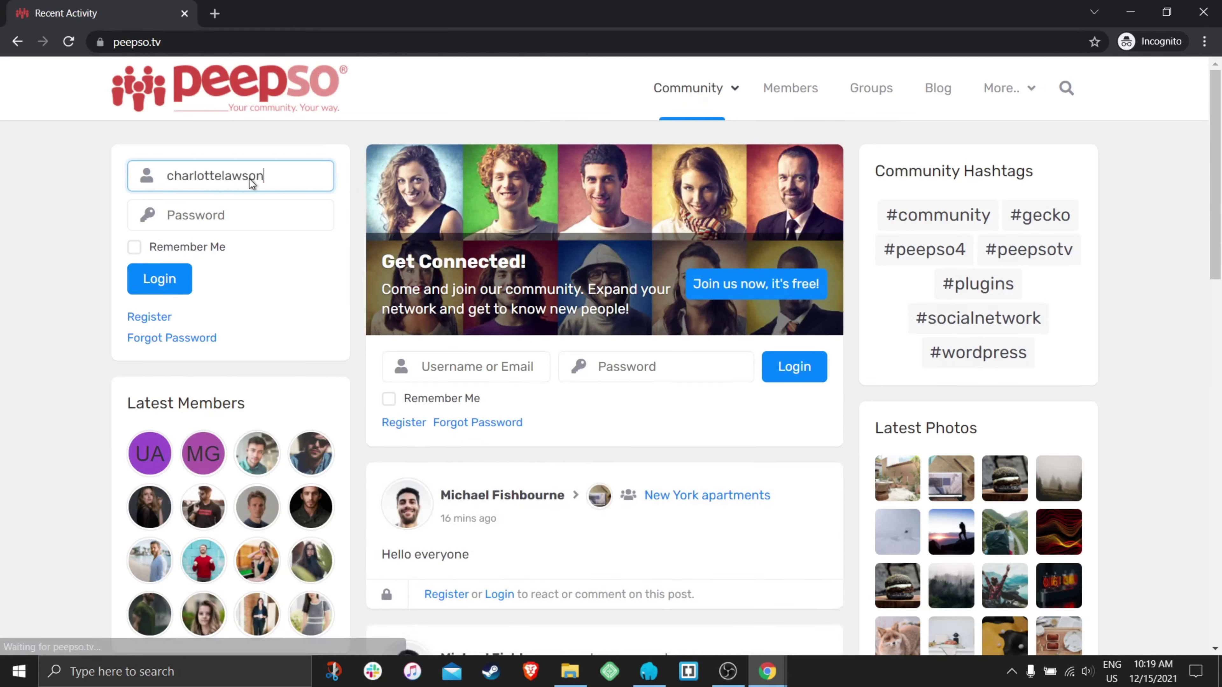
{"action": "left_click", "coordinate": [202, 217]}
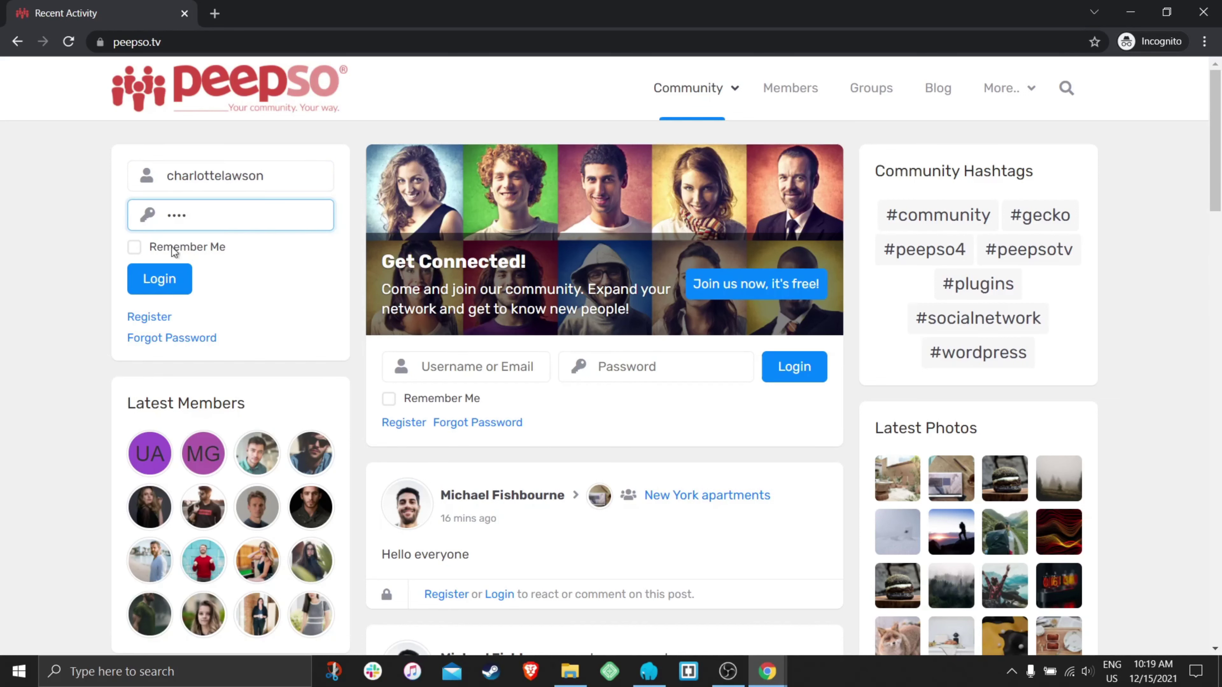
{"action": "left_click", "coordinate": [159, 279]}
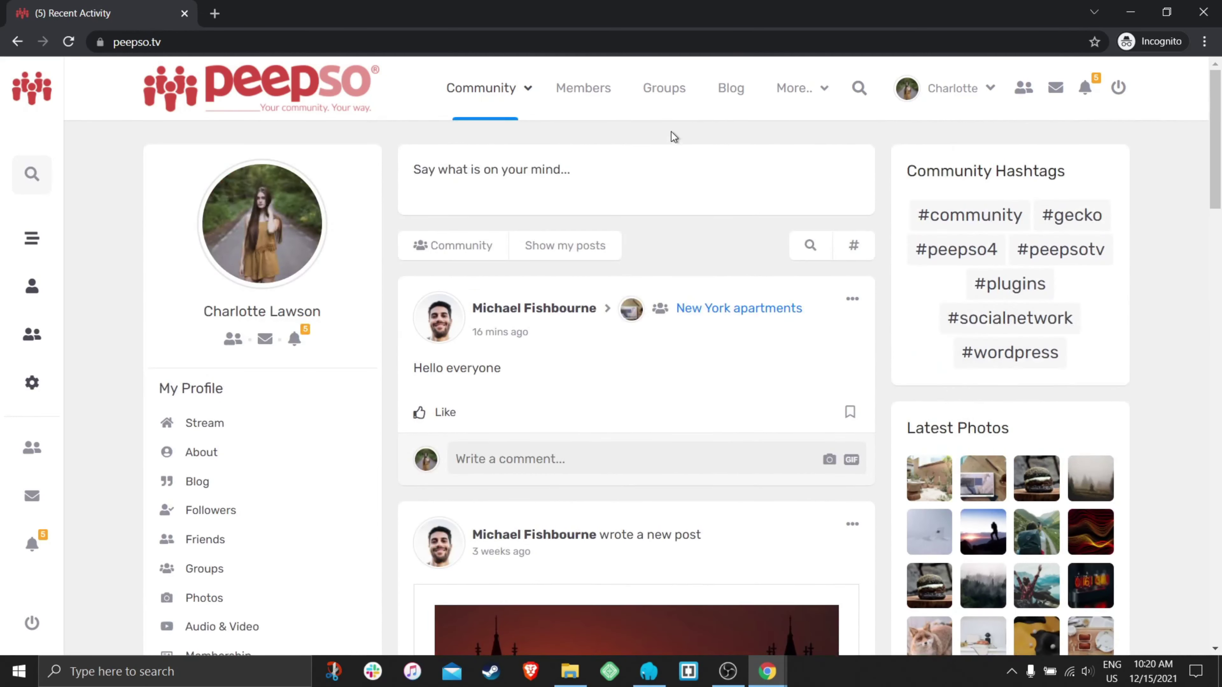
{"action": "left_click", "coordinate": [667, 92]}
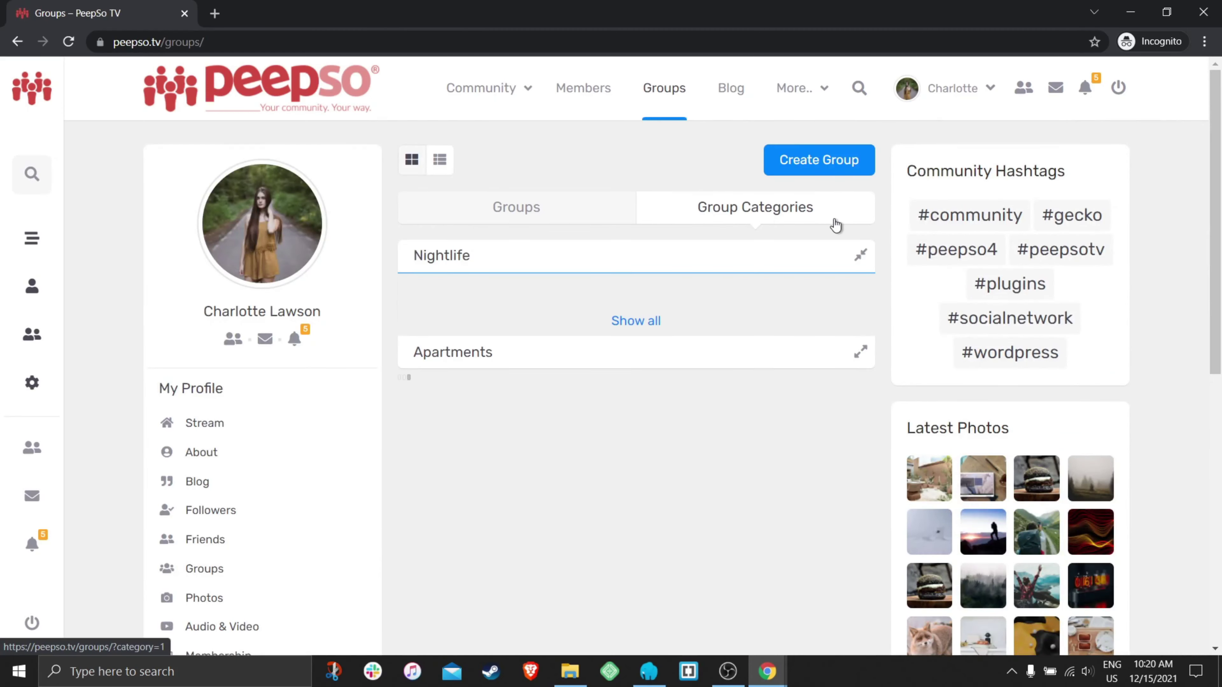
- As the other member, expand Apartments and show every group in that category
{"action": "scroll", "coordinate": [624, 312], "scroll_direction": "down", "scroll_amount": 5}
{"action": "scroll", "coordinate": [624, 315], "scroll_direction": "down", "scroll_amount": 2}
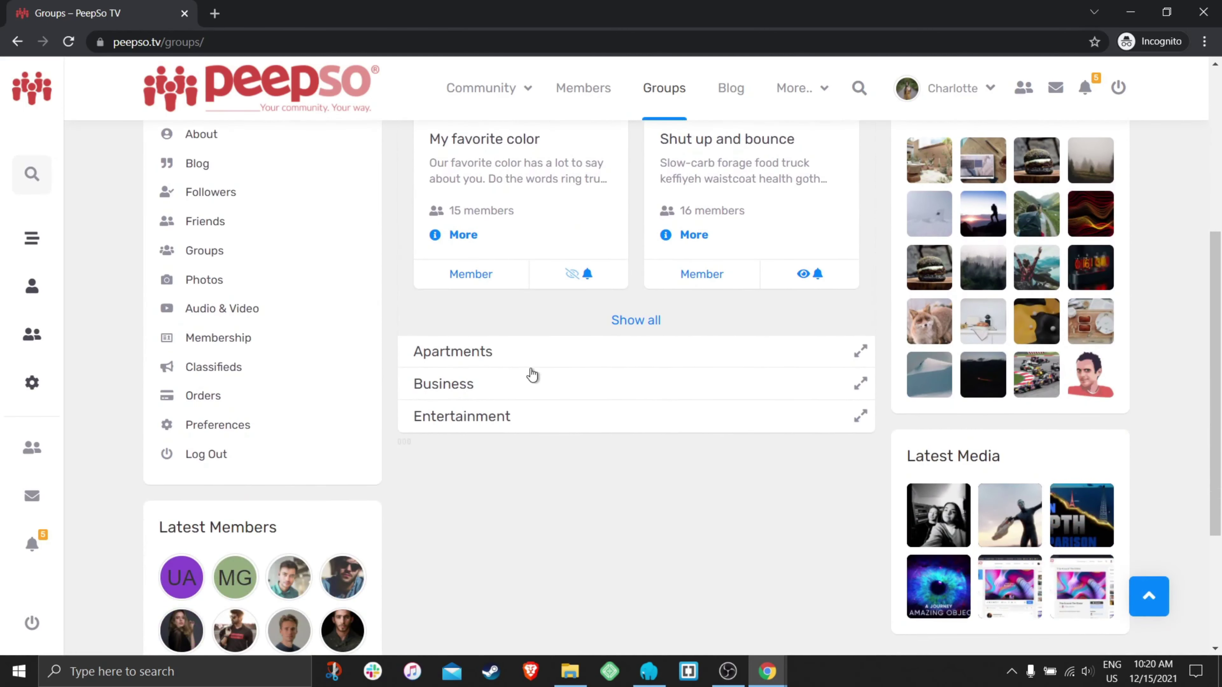
{"action": "left_click", "coordinate": [593, 360]}
{"action": "scroll", "coordinate": [609, 356], "scroll_direction": "down", "scroll_amount": 3}
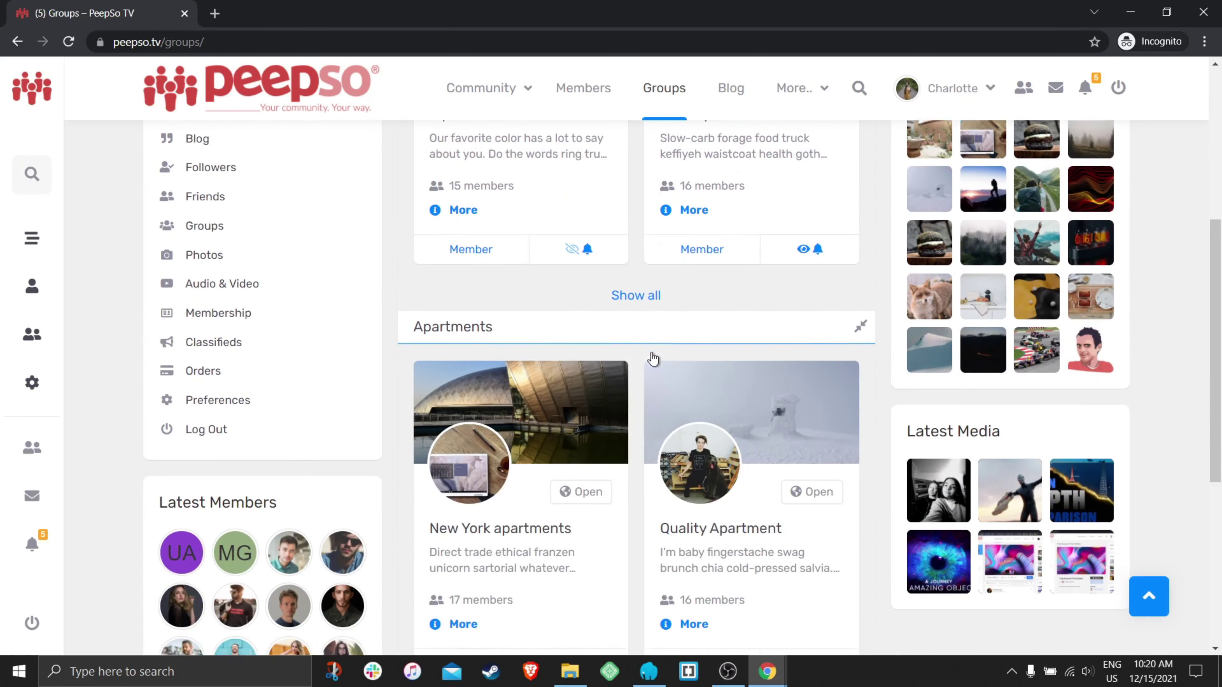
{"action": "scroll", "coordinate": [539, 377], "scroll_direction": "down", "scroll_amount": 2}
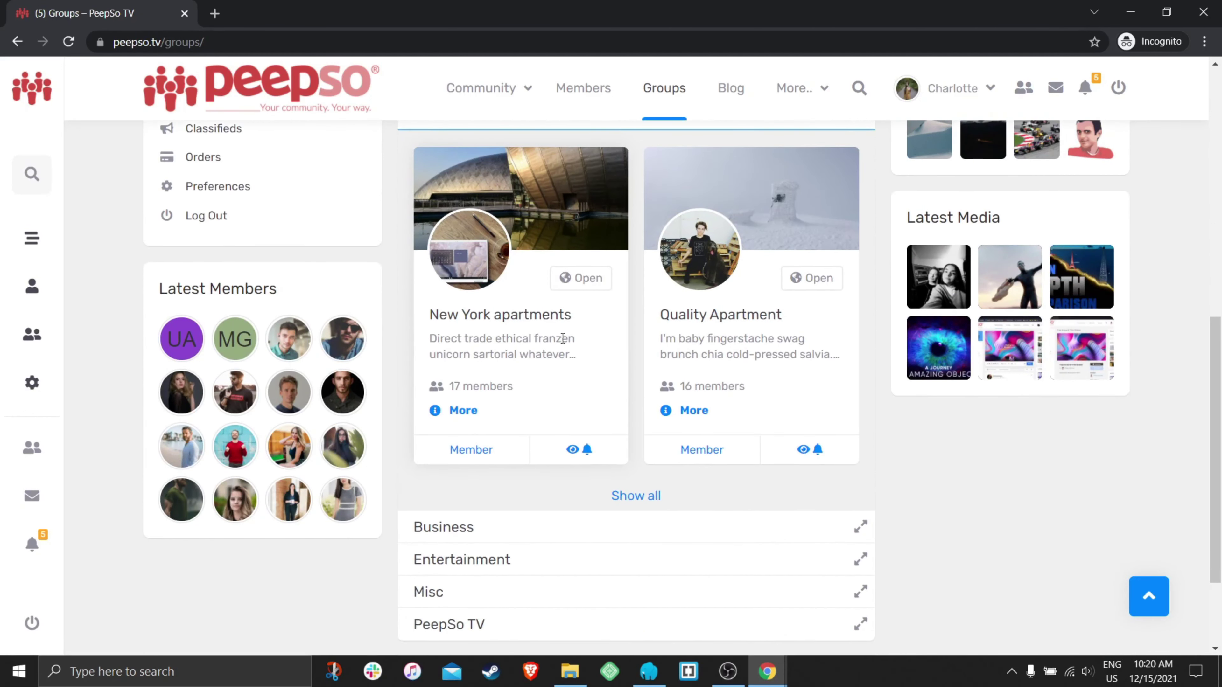
{"action": "left_click", "coordinate": [632, 498]}
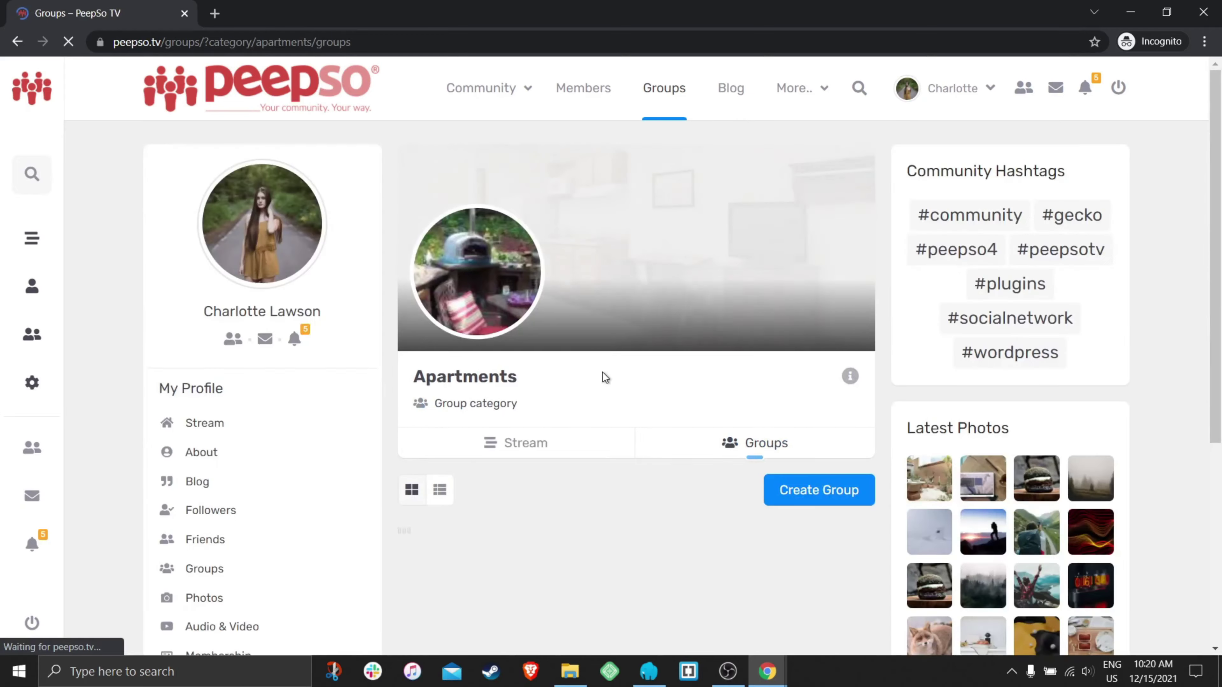
{"action": "scroll", "coordinate": [610, 369], "scroll_direction": "down", "scroll_amount": 12}
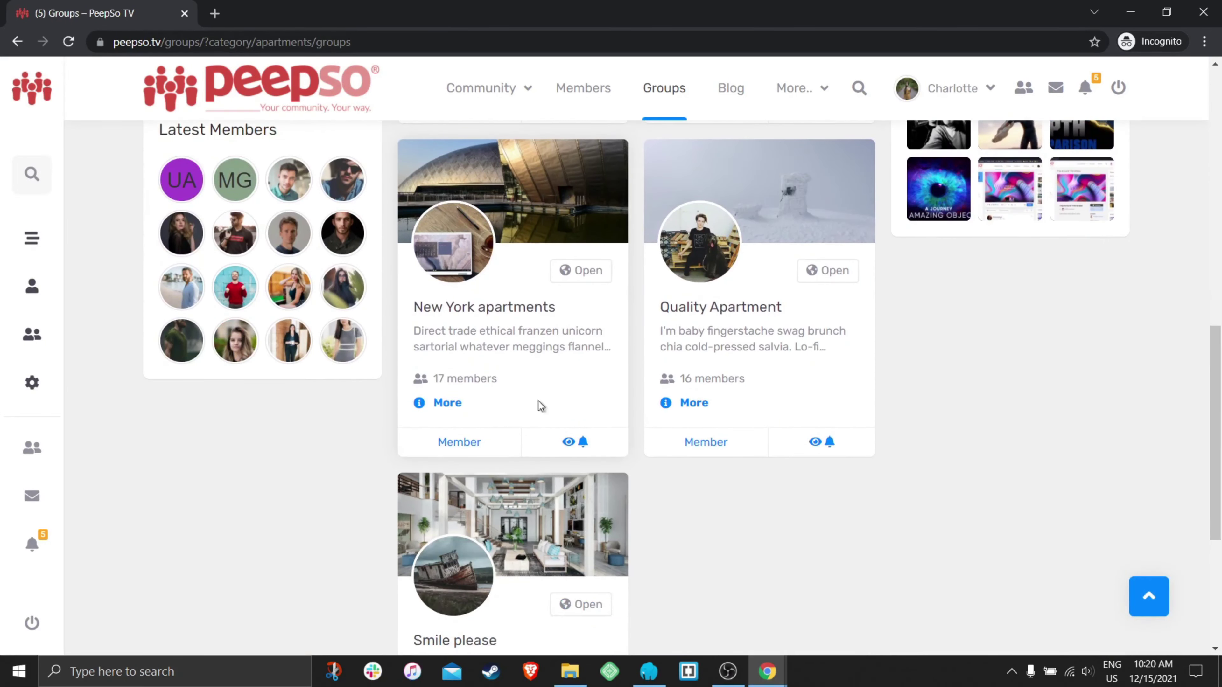
{"action": "scroll", "coordinate": [537, 403], "scroll_direction": "down", "scroll_amount": 3}
{"action": "scroll", "coordinate": [520, 492], "scroll_direction": "up", "scroll_amount": 12}
{"action": "scroll", "coordinate": [524, 483], "scroll_direction": "up", "scroll_amount": 3}
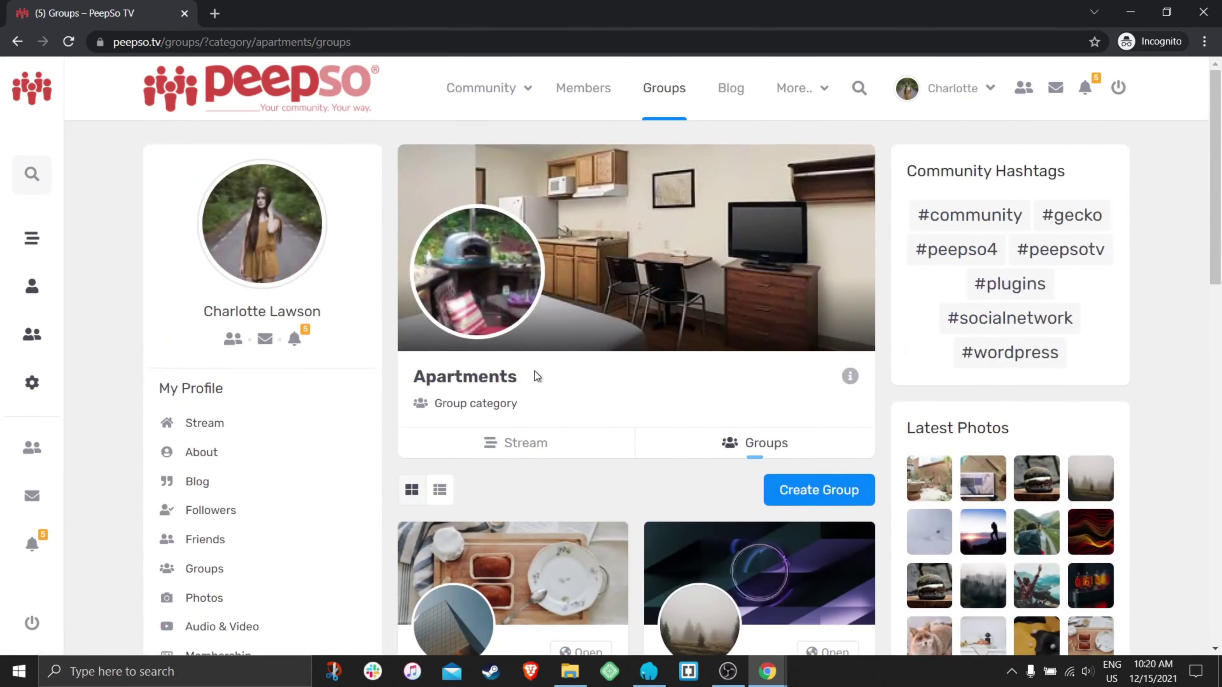
{"action": "mouse_move", "coordinate": [767, 671]}
{"action": "left_click", "coordinate": [717, 622]}
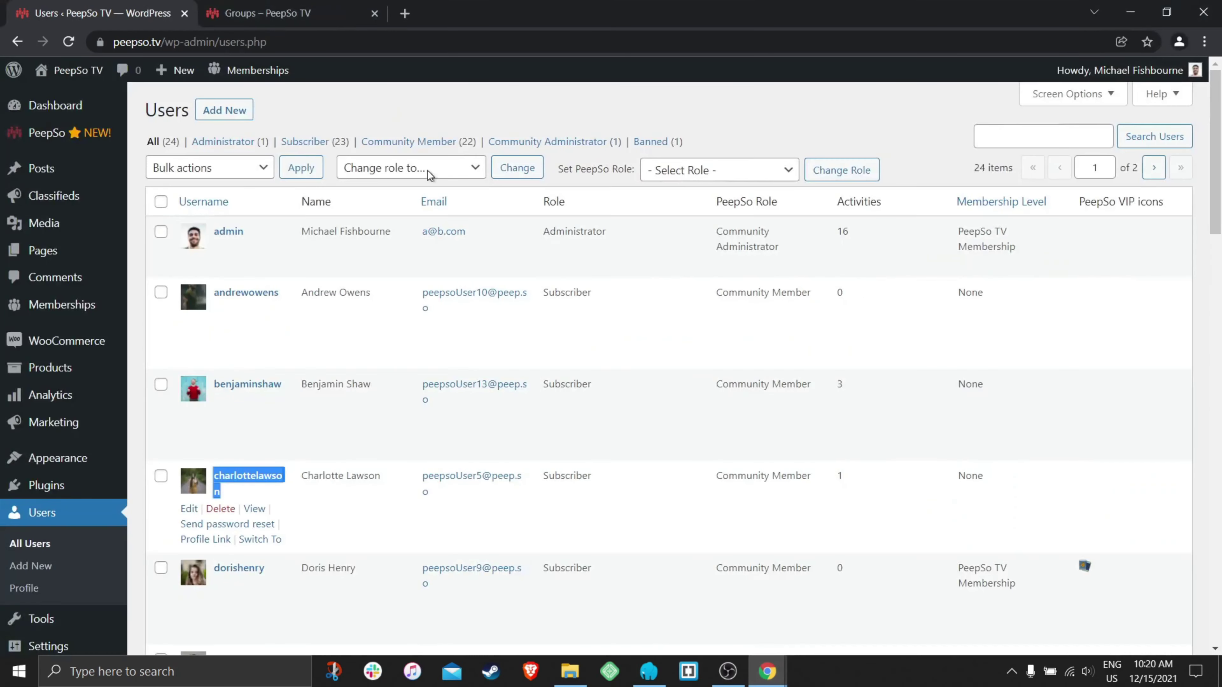
{"action": "left_click", "coordinate": [262, 22]}
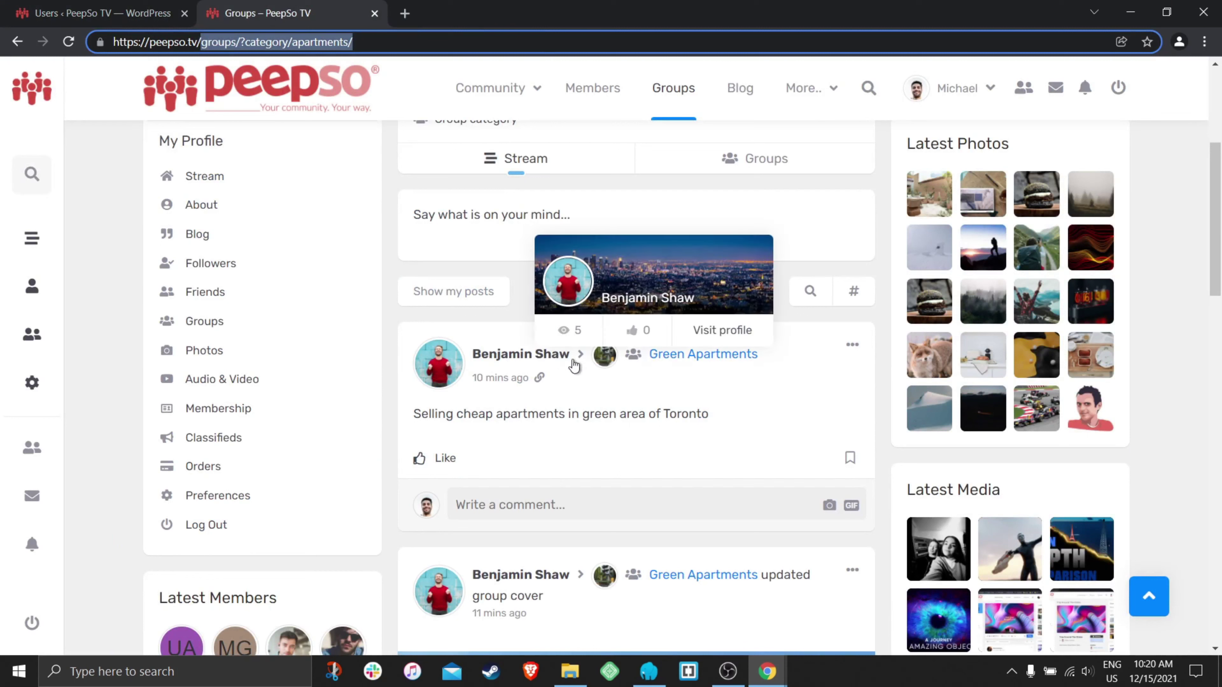
{"action": "left_click", "coordinate": [710, 354]}
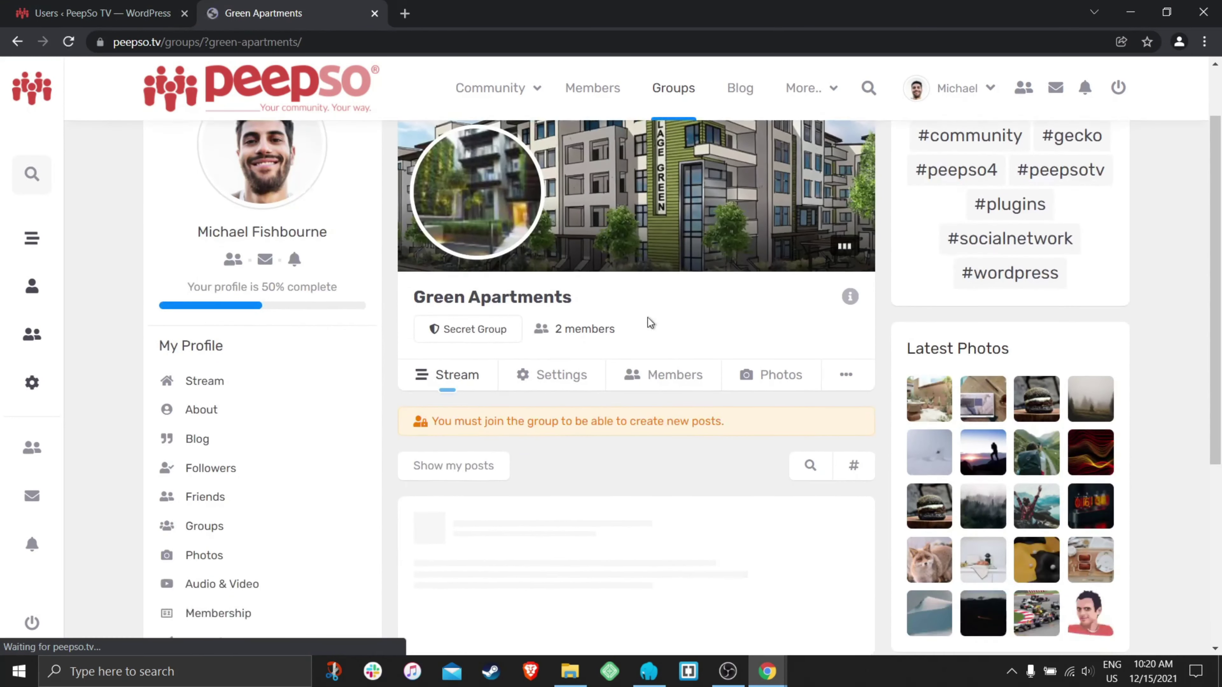
{"action": "mouse_move", "coordinate": [451, 341]}
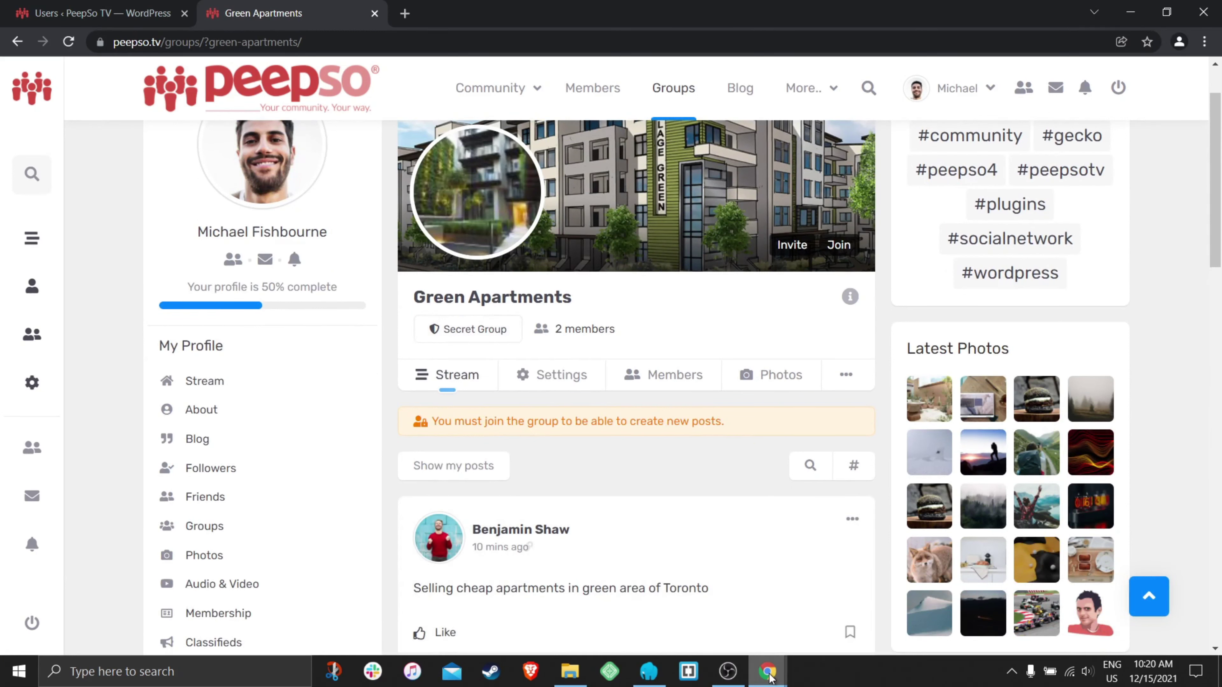
{"action": "mouse_move", "coordinate": [767, 672]}
{"action": "left_click", "coordinate": [830, 625]}
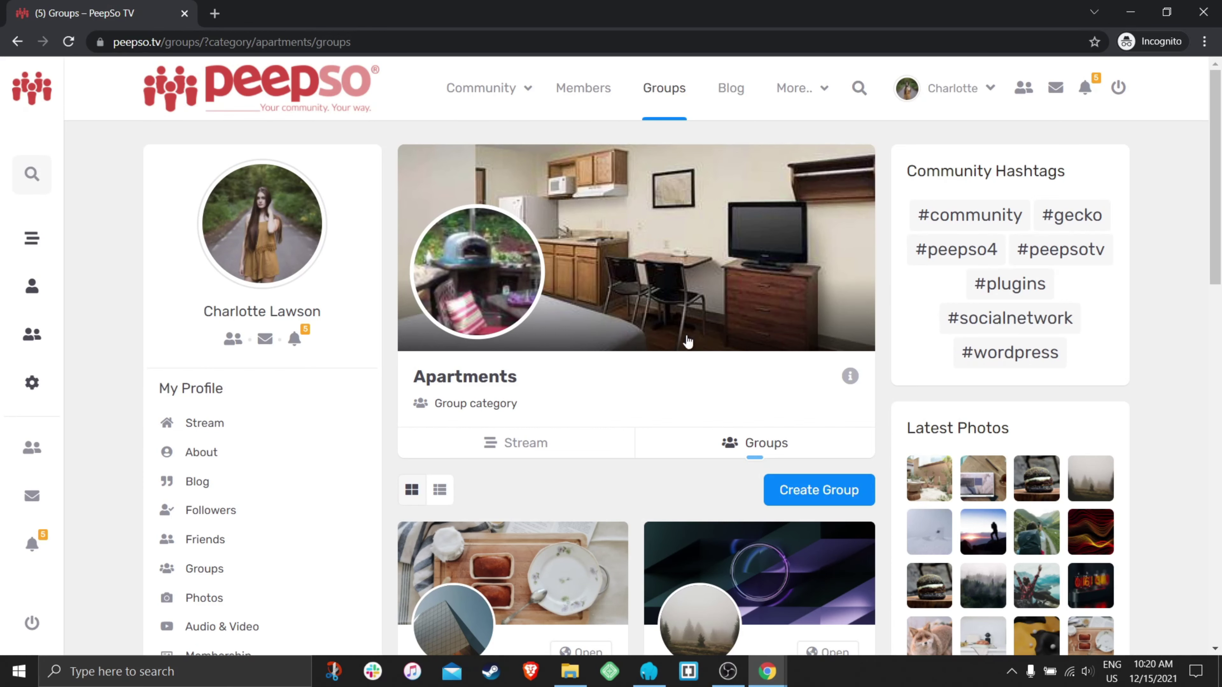
{"action": "scroll", "coordinate": [678, 334], "scroll_direction": "down", "scroll_amount": 8}
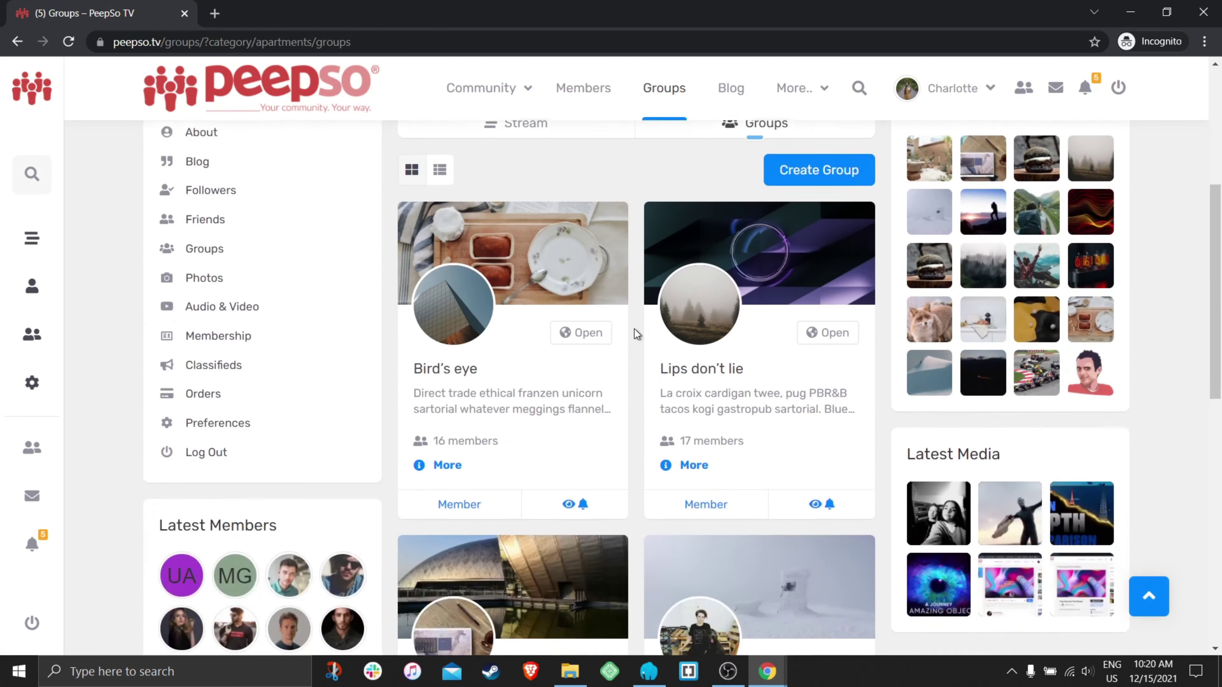
{"action": "scroll", "coordinate": [636, 338], "scroll_direction": "up", "scroll_amount": 5}
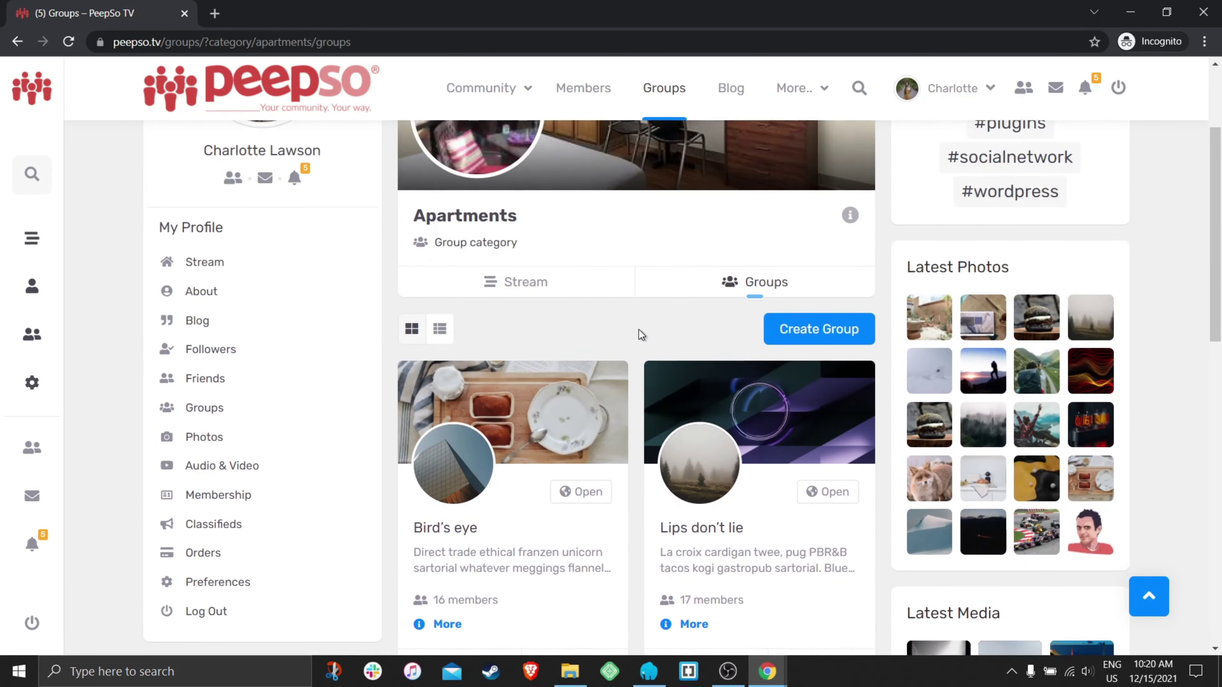
{"action": "scroll", "coordinate": [639, 332], "scroll_direction": "down", "scroll_amount": 1}
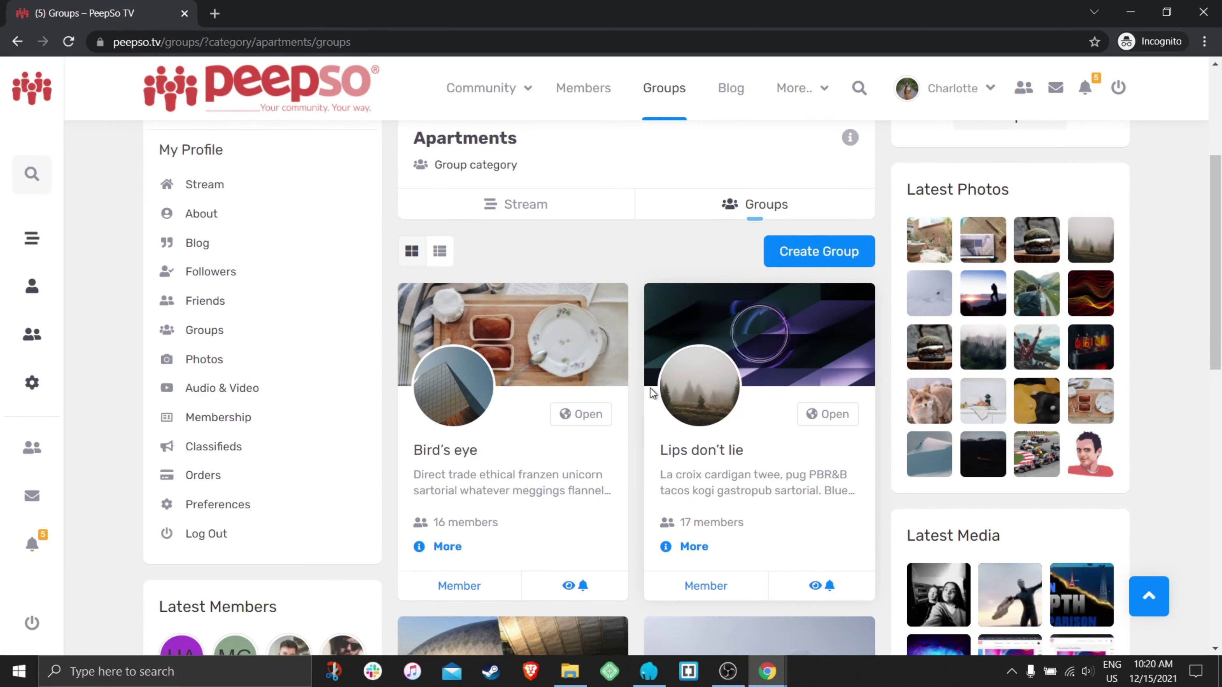
{"action": "scroll", "coordinate": [640, 366], "scroll_direction": "down", "scroll_amount": 2}
{"action": "scroll", "coordinate": [696, 371], "scroll_direction": "down", "scroll_amount": 4}
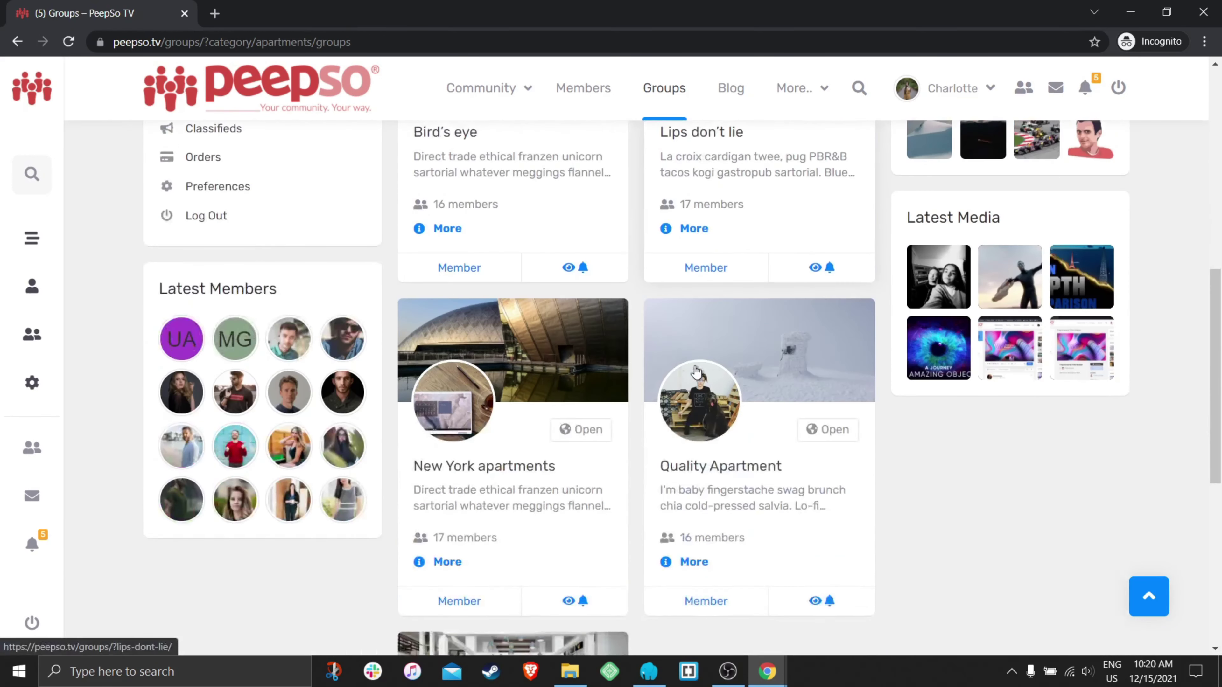
{"action": "scroll", "coordinate": [639, 438], "scroll_direction": "up", "scroll_amount": 5}
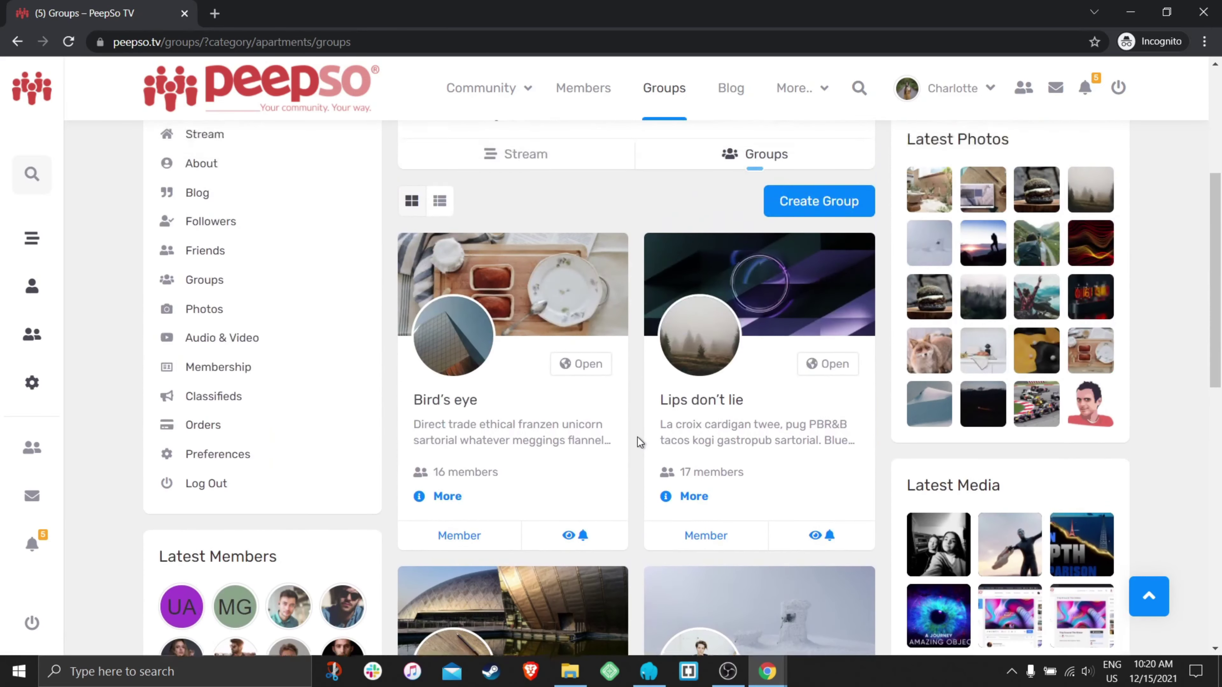
{"action": "scroll", "coordinate": [638, 437], "scroll_direction": "up", "scroll_amount": 1}
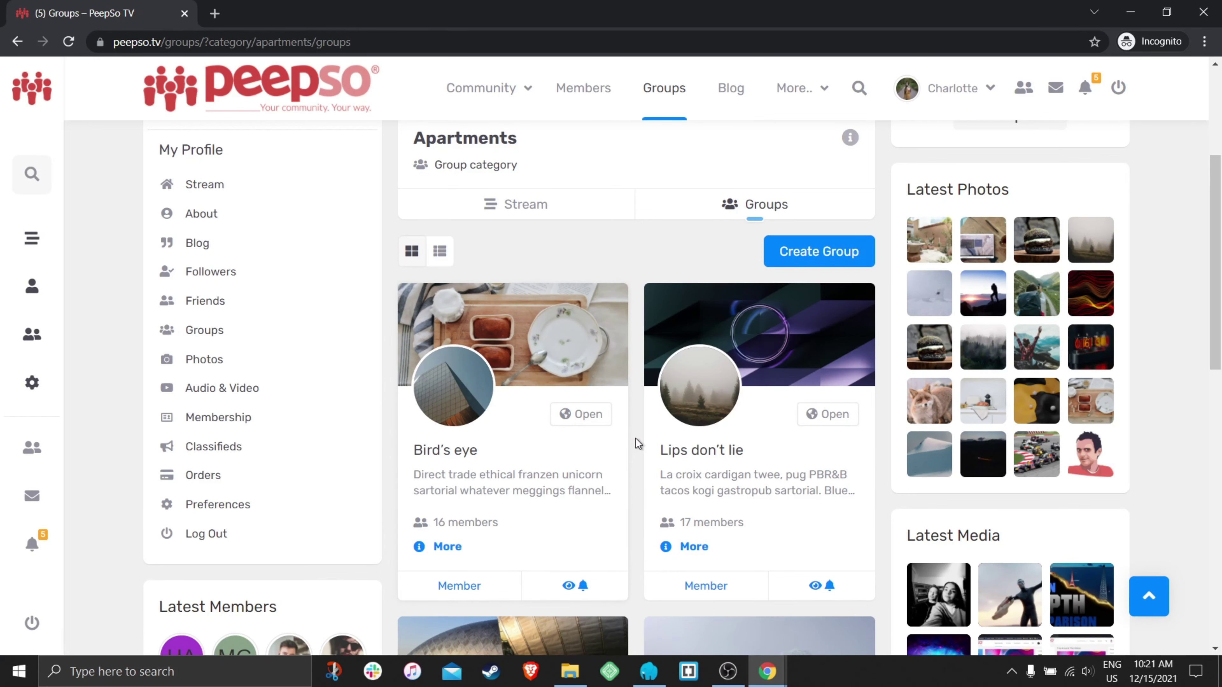
{"action": "scroll", "coordinate": [635, 440], "scroll_direction": "down", "scroll_amount": 2}
- Return to the admin window and open the My favorite color group
{"action": "mouse_move", "coordinate": [764, 658]}
{"action": "left_click", "coordinate": [753, 592]}
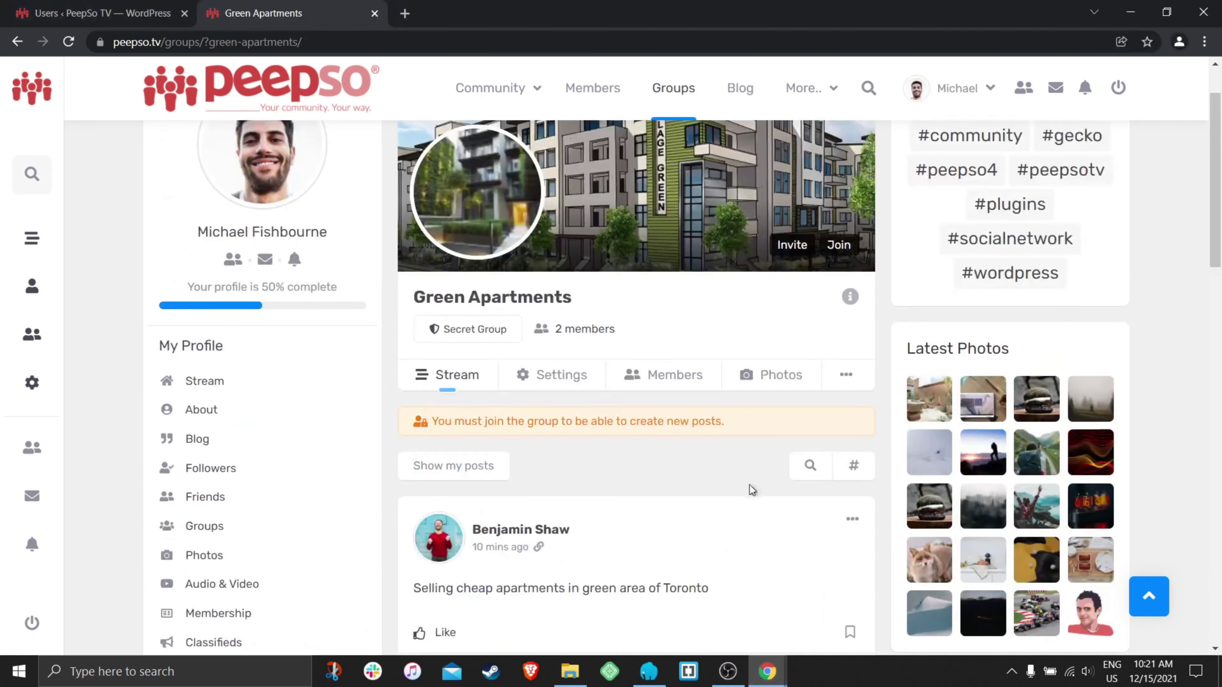
{"action": "scroll", "coordinate": [717, 366], "scroll_direction": "up", "scroll_amount": 2}
{"action": "left_click", "coordinate": [673, 91]}
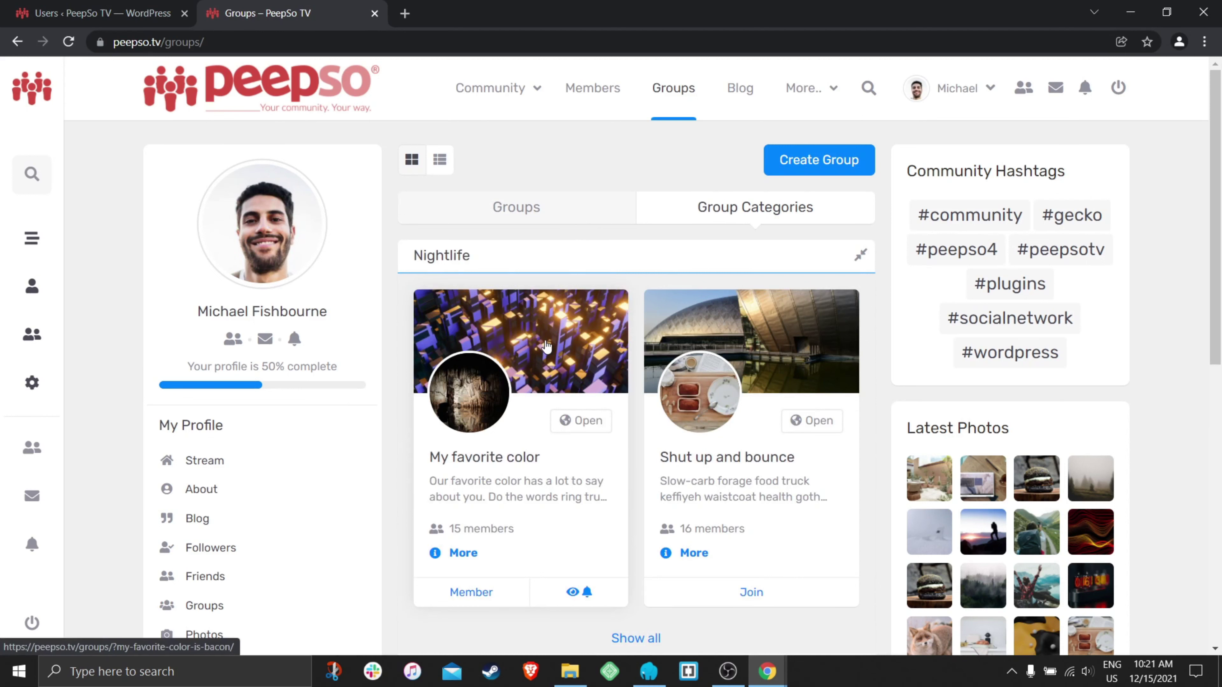
{"action": "left_click", "coordinate": [525, 341]}
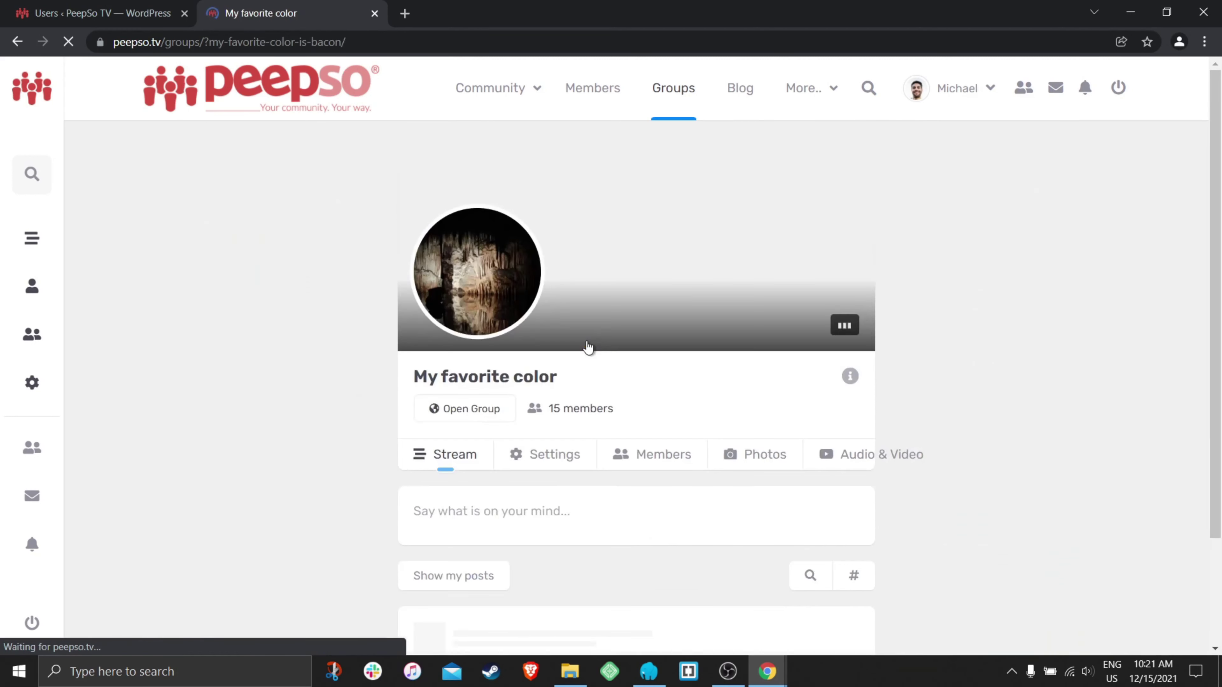
- Change the group's privacy from Open to Private, confirm, and return to its stream
{"action": "mouse_move", "coordinate": [487, 409]}
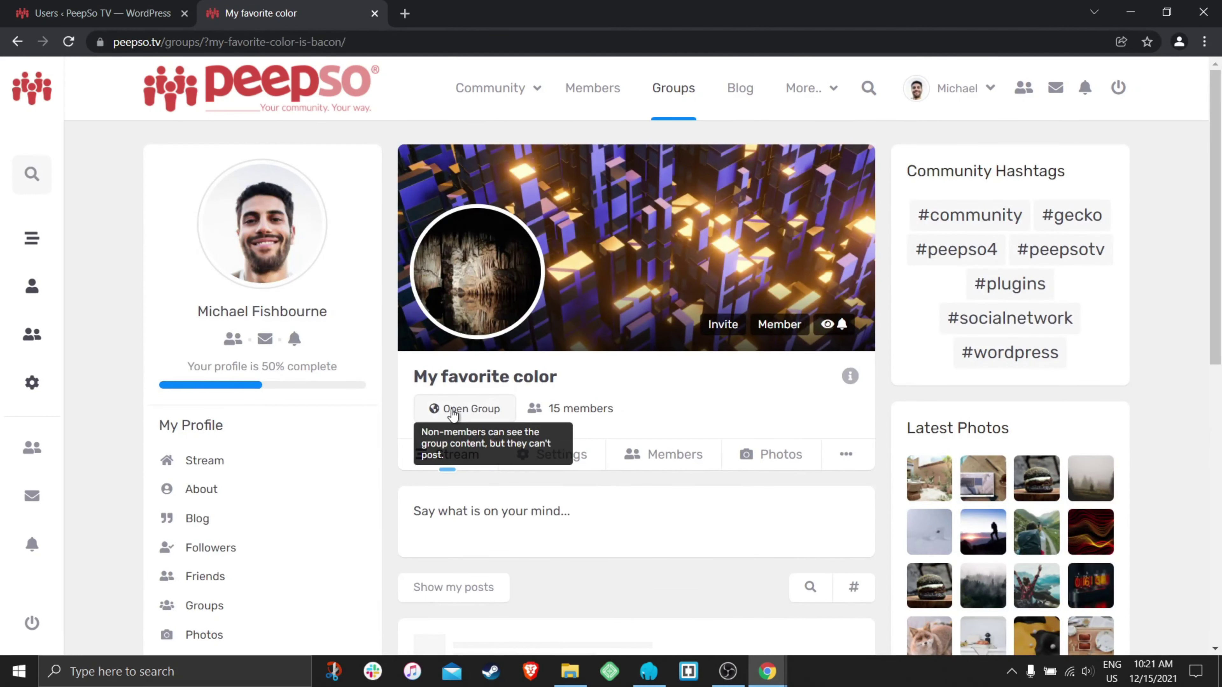
{"action": "left_click", "coordinate": [577, 456]}
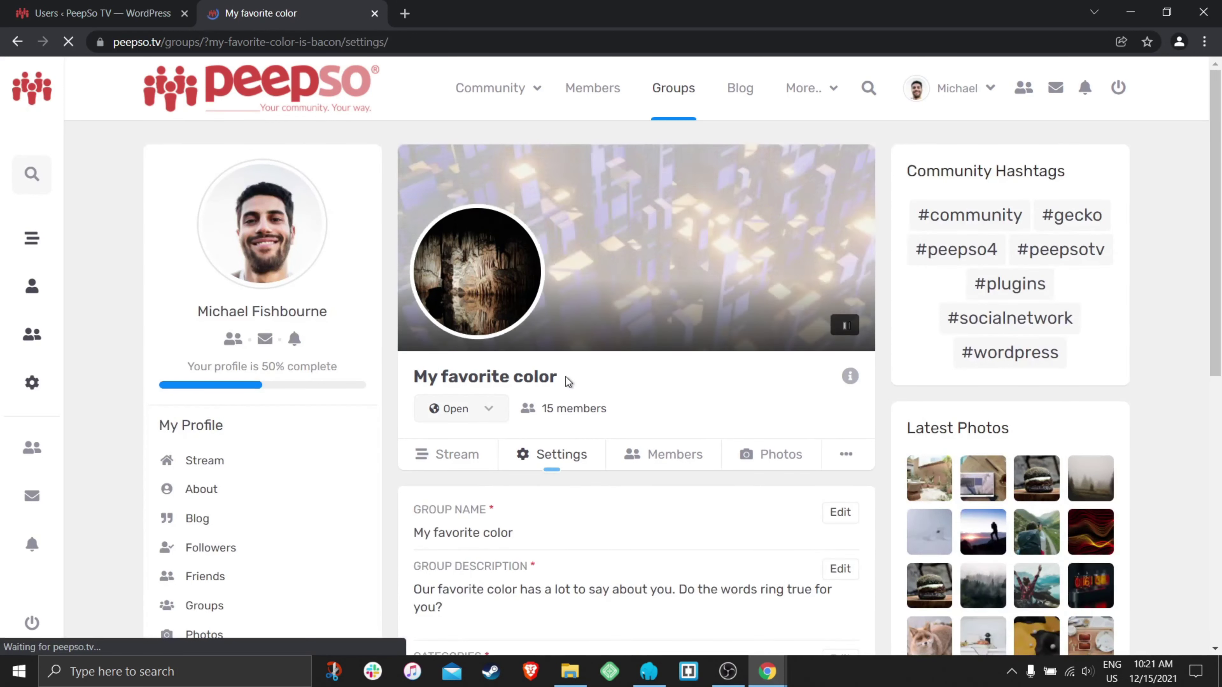
{"action": "scroll", "coordinate": [565, 377], "scroll_direction": "down", "scroll_amount": 1}
{"action": "left_click", "coordinate": [488, 332]}
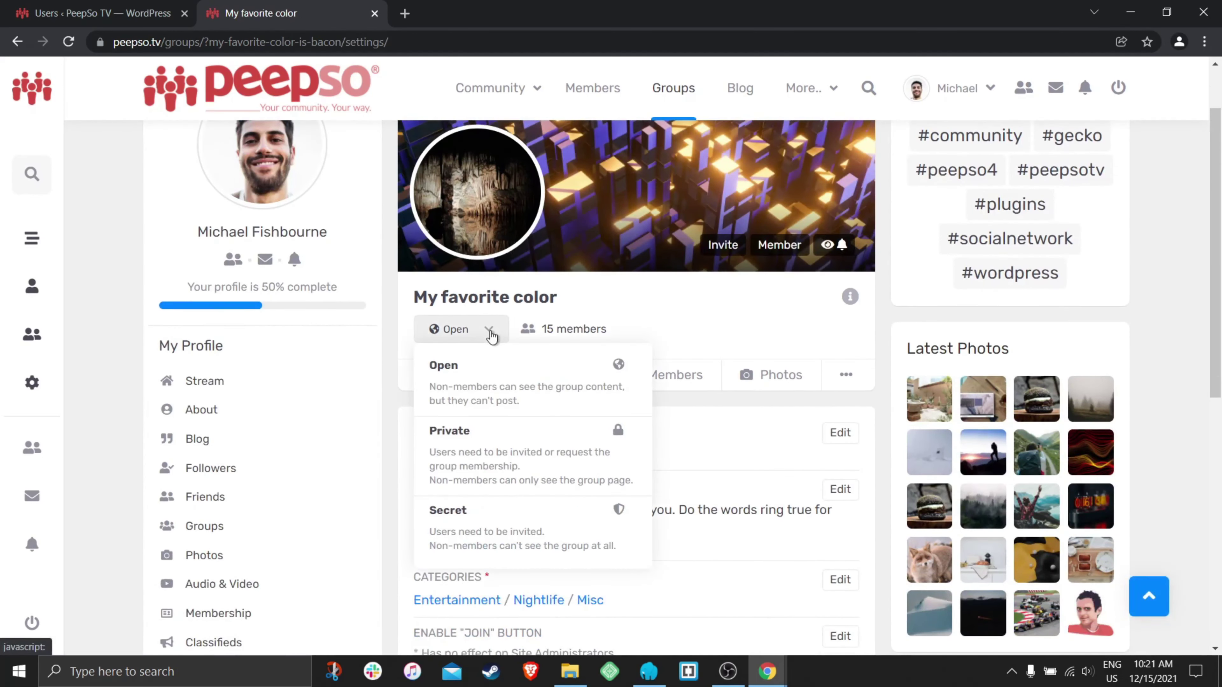
{"action": "left_click", "coordinate": [440, 431]}
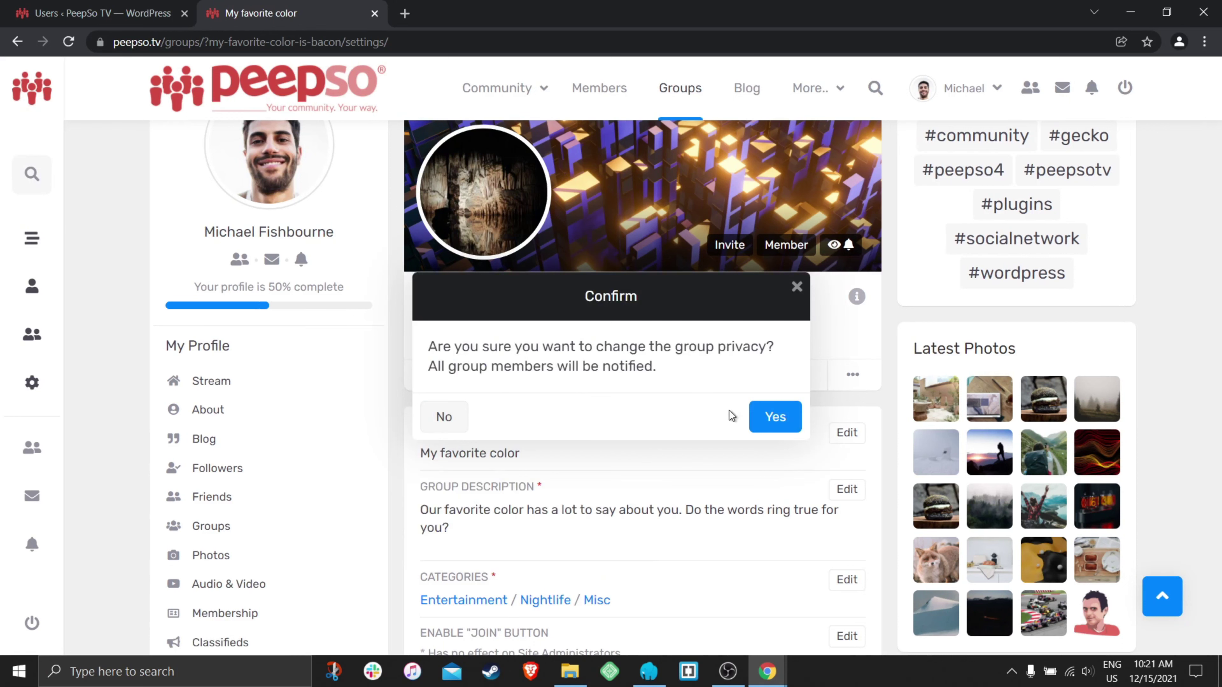
{"action": "left_click", "coordinate": [772, 422]}
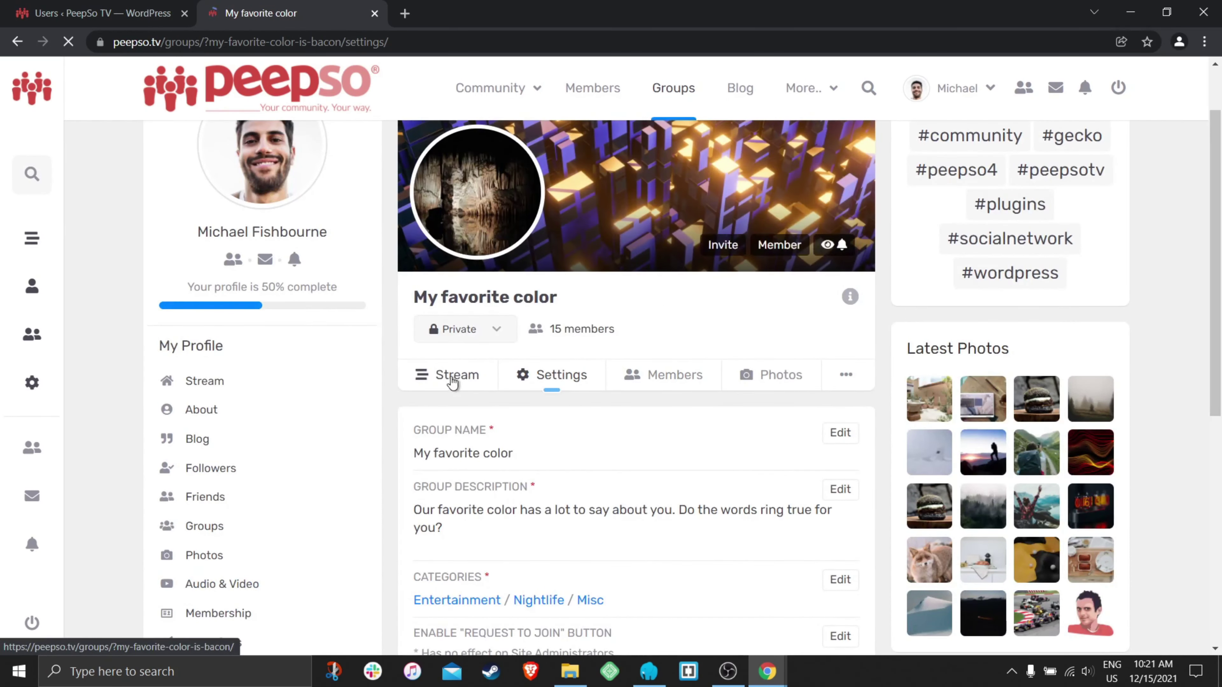
{"action": "left_click", "coordinate": [453, 381]}
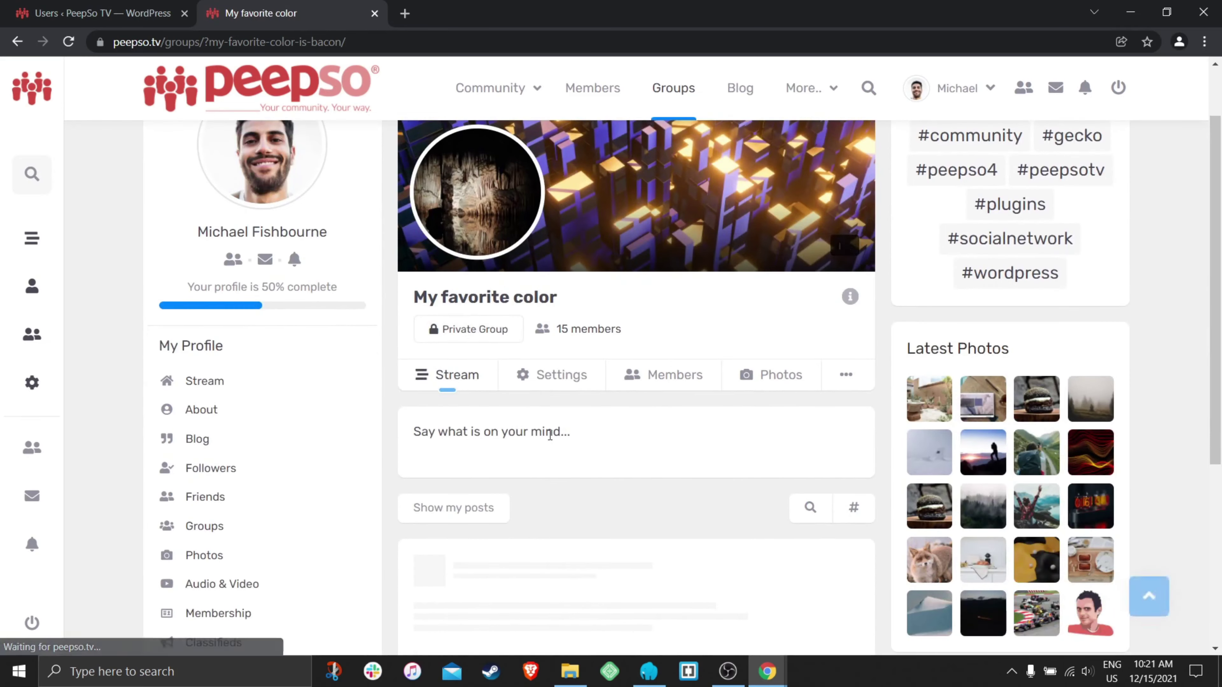
{"action": "left_click", "coordinate": [535, 436]}
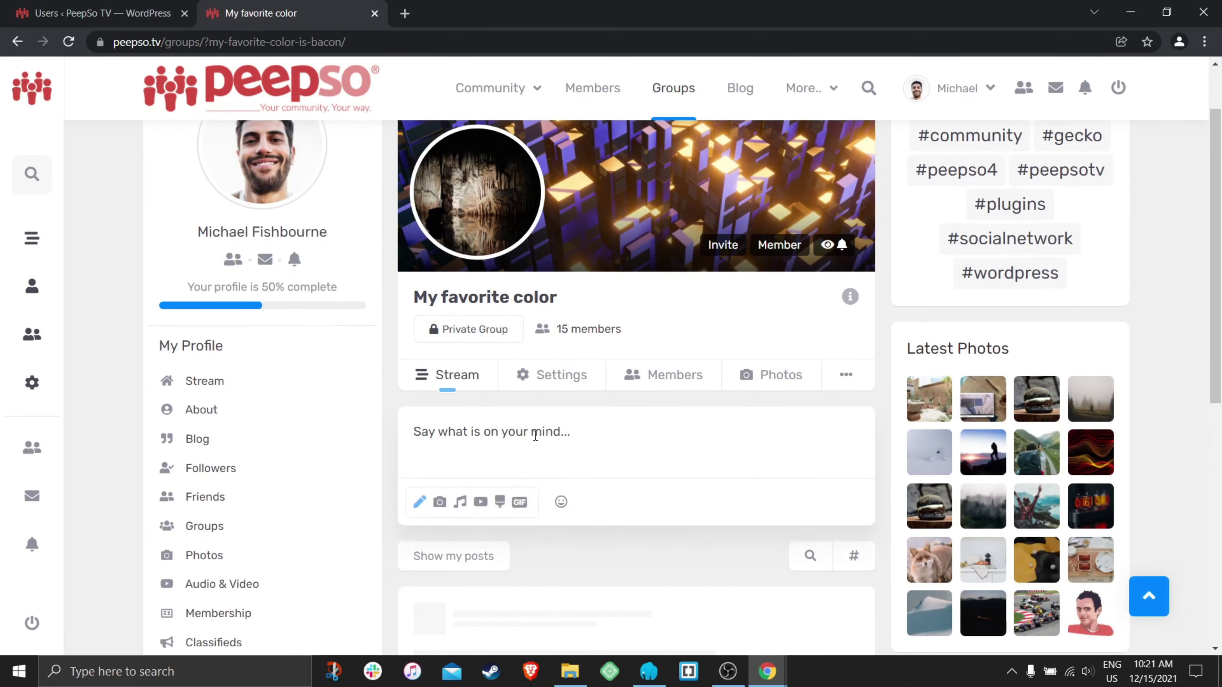
- Post 'Post from the private group' to the group, then return to the member's window
{"action": "type", "text": "H"}
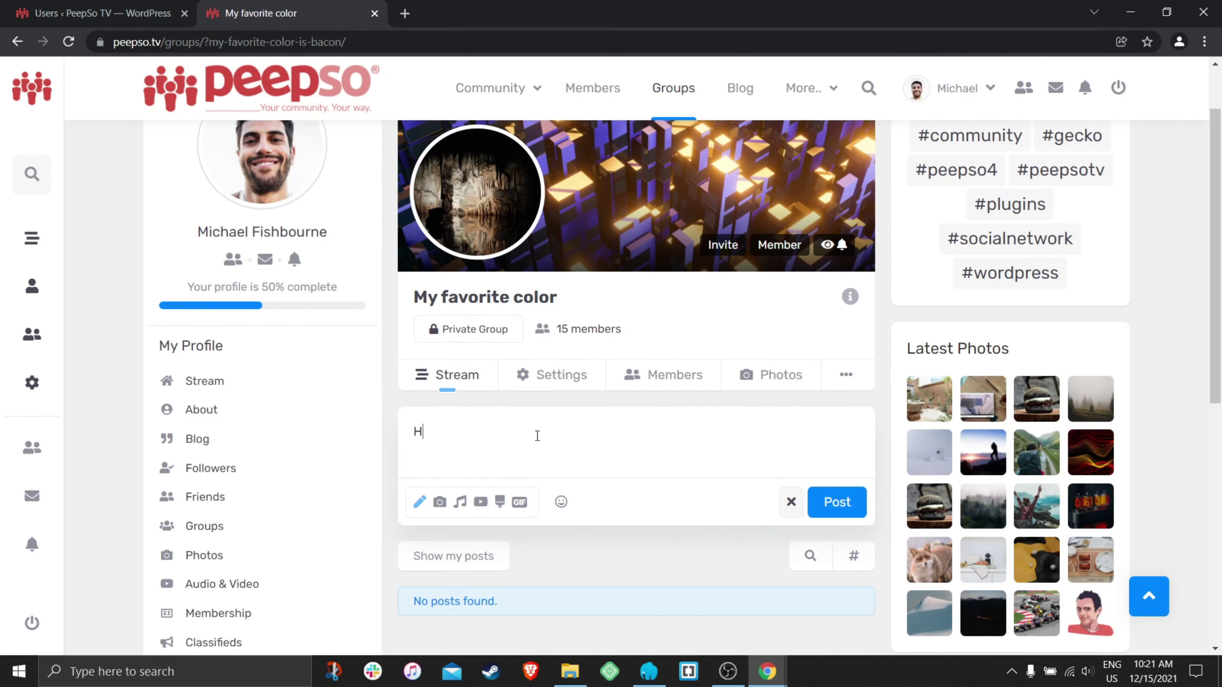
{"action": "key", "text": "BackSpace"}
{"action": "type", "text": "Post from the private group"}
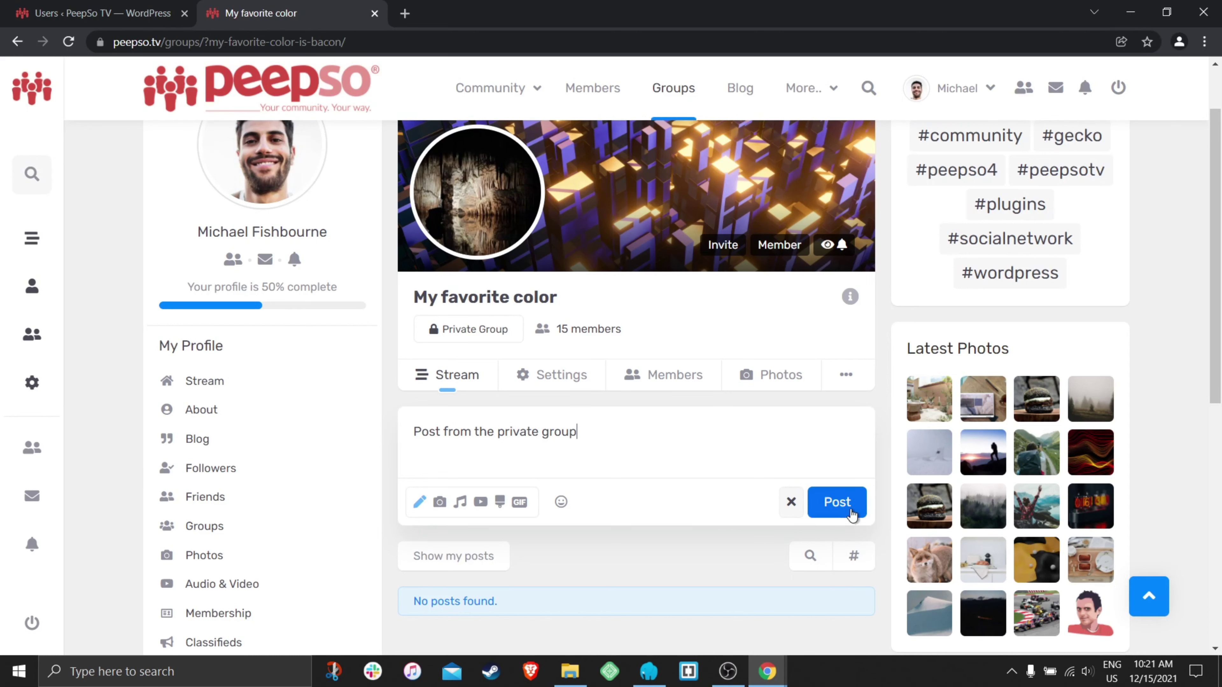
{"action": "left_click", "coordinate": [839, 502]}
{"action": "scroll", "coordinate": [782, 444], "scroll_direction": "down", "scroll_amount": 4}
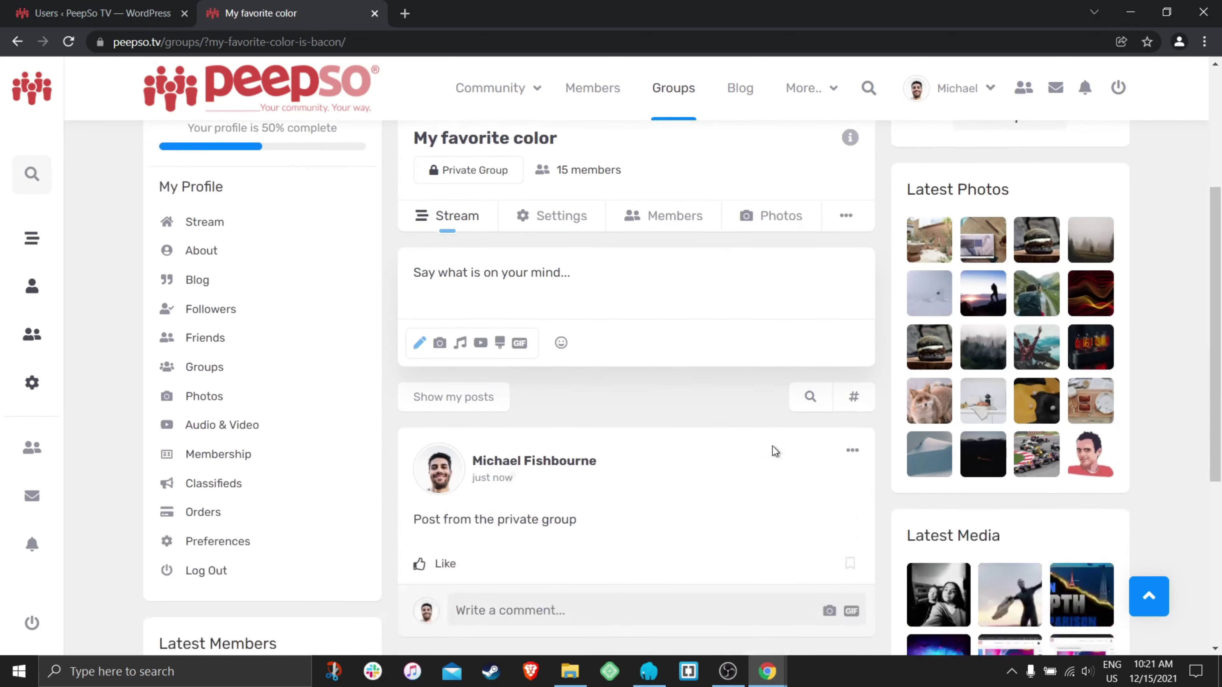
{"action": "scroll", "coordinate": [755, 347], "scroll_direction": "up", "scroll_amount": 5}
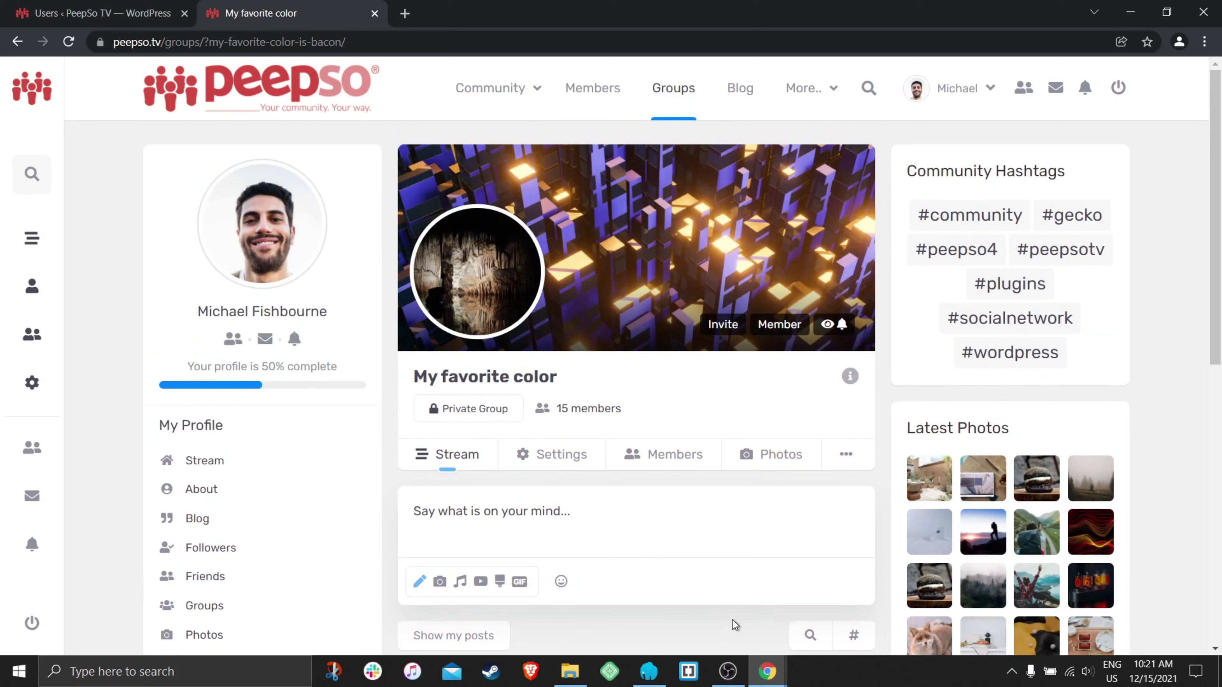
{"action": "mouse_move", "coordinate": [767, 672]}
{"action": "left_click", "coordinate": [840, 610]}
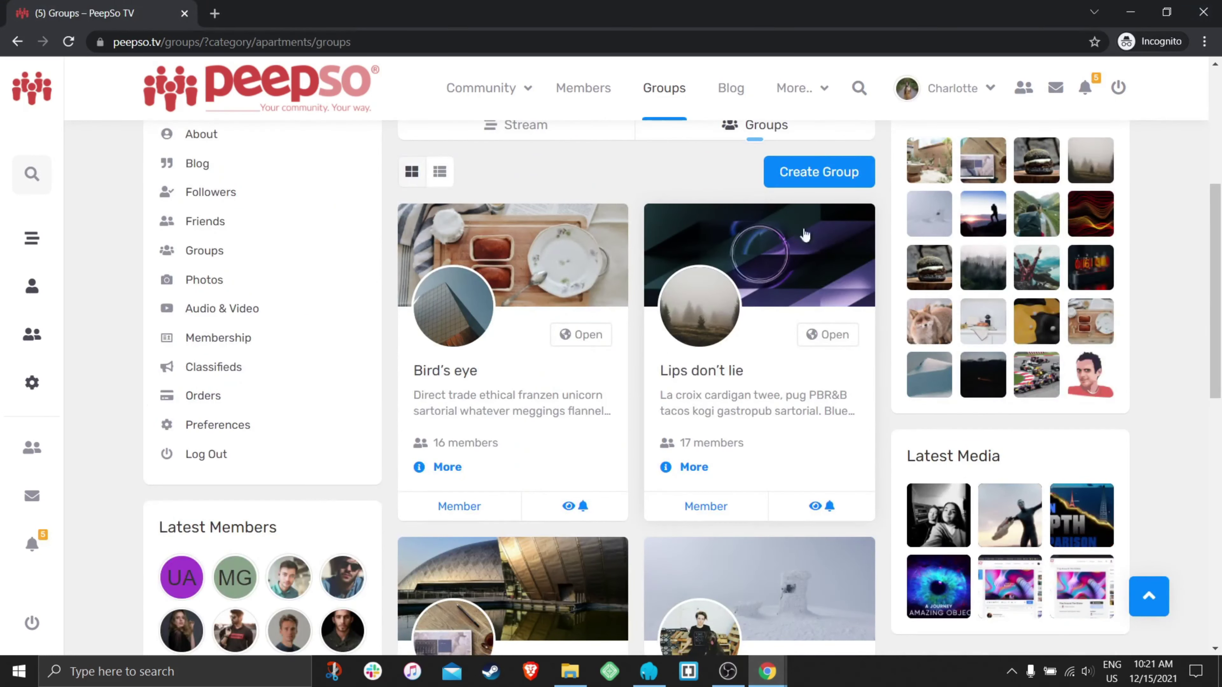
- Open the member's Groups listing, showing My favorite color as Private under Nightlife
{"action": "scroll", "coordinate": [855, 234], "scroll_direction": "up", "scroll_amount": 5}
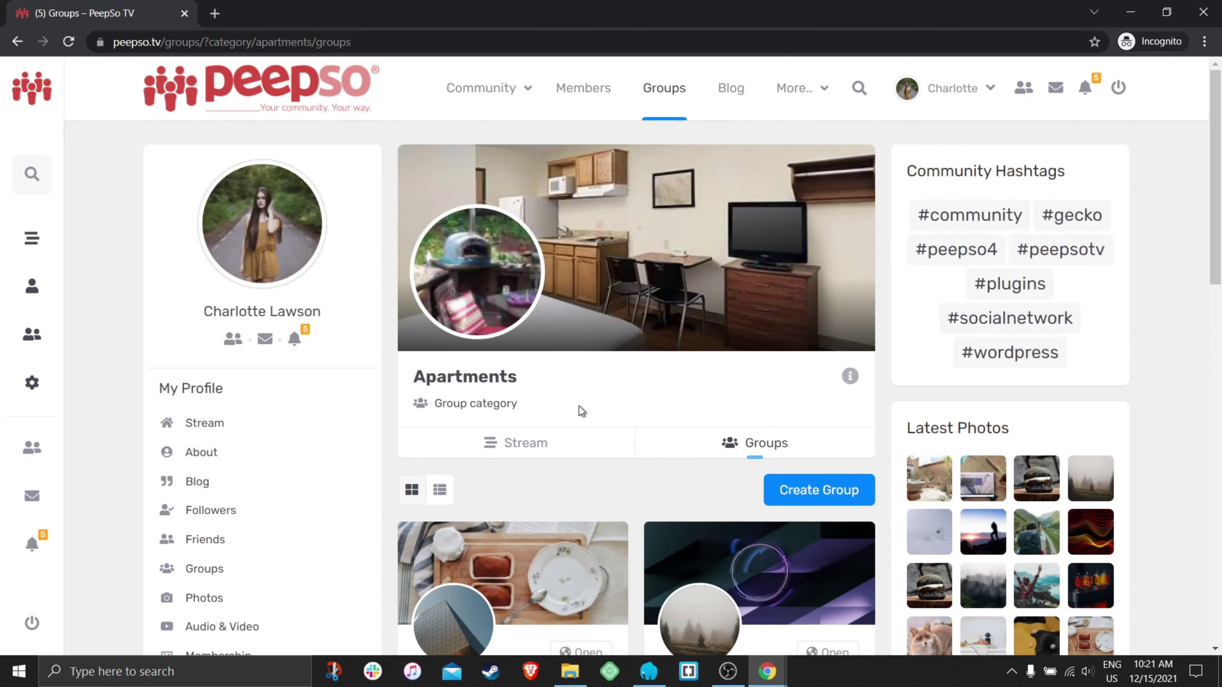
{"action": "left_click", "coordinate": [659, 93]}
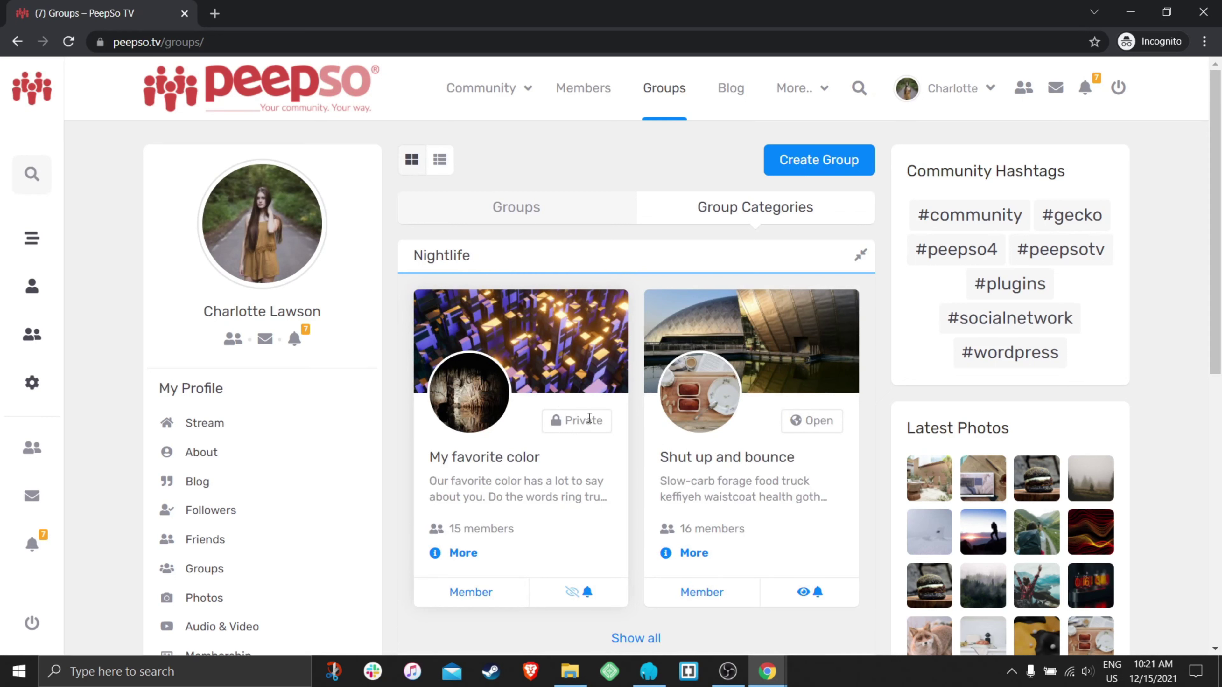
- Open the Nightlife category and check its stream for the private group's post
{"action": "left_click", "coordinate": [441, 260]}
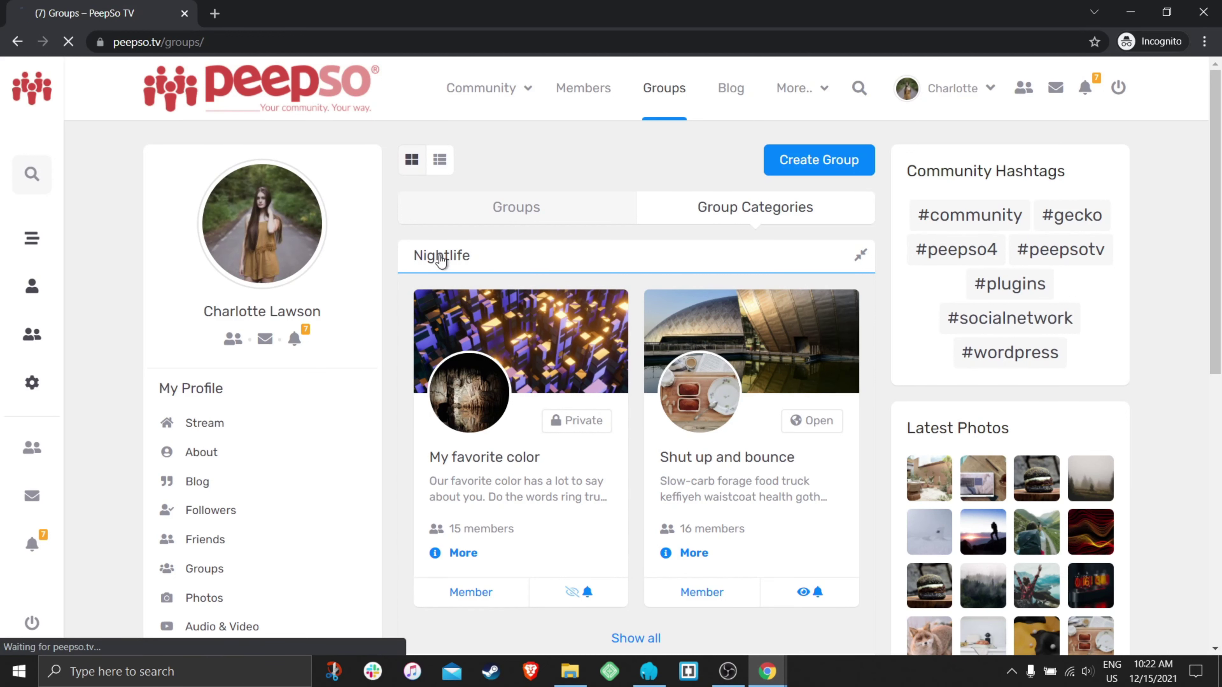
{"action": "scroll", "coordinate": [670, 281], "scroll_direction": "down", "scroll_amount": 3}
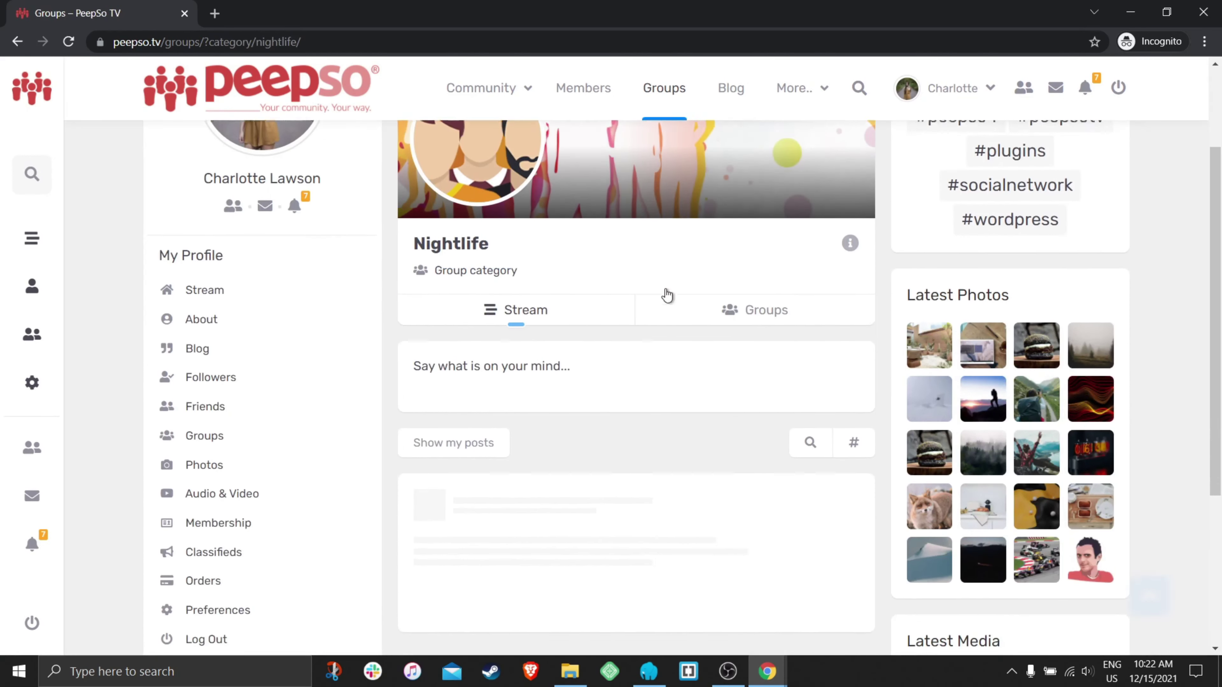
{"action": "scroll", "coordinate": [671, 367], "scroll_direction": "down", "scroll_amount": 2}
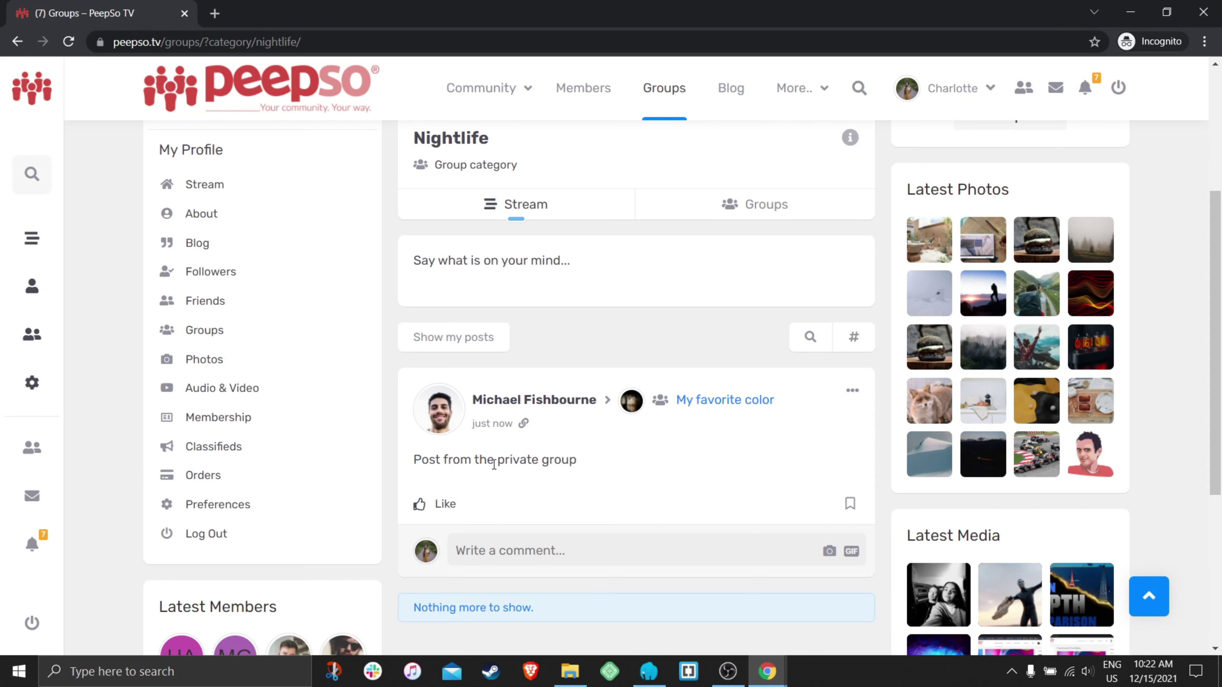
{"action": "scroll", "coordinate": [597, 475], "scroll_direction": "up", "scroll_amount": 5}
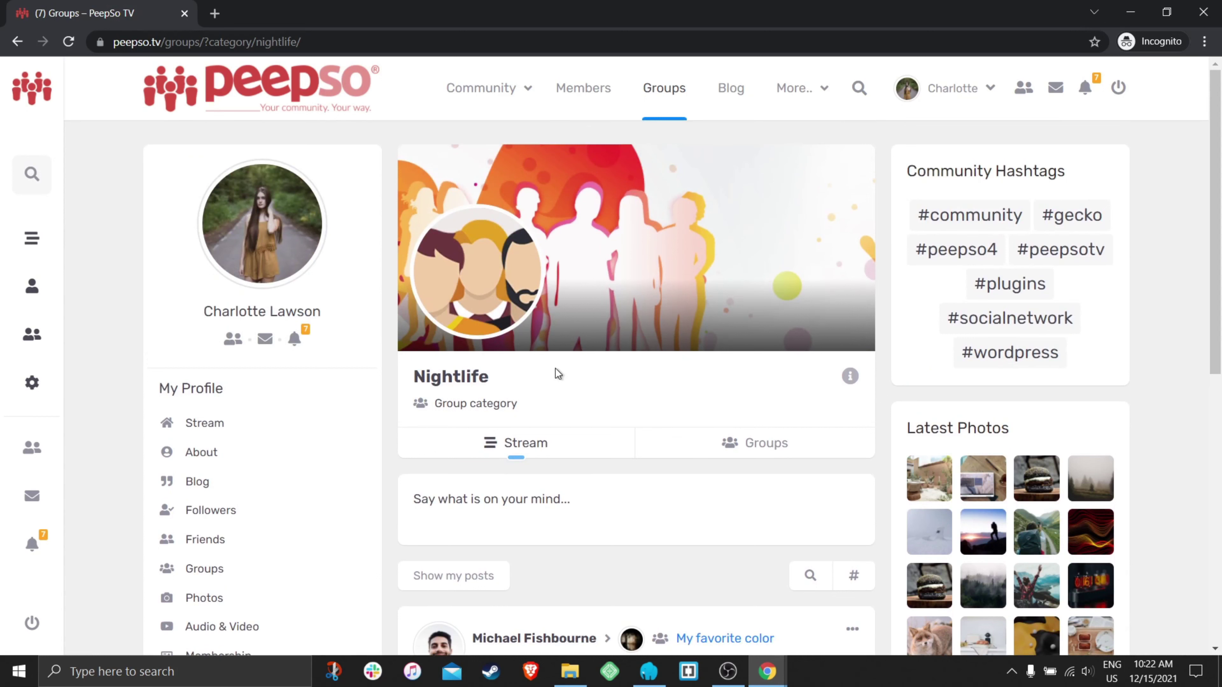
- Open the My favorite color group as the other member, comparing with the owner's window
{"action": "left_click", "coordinate": [673, 95]}
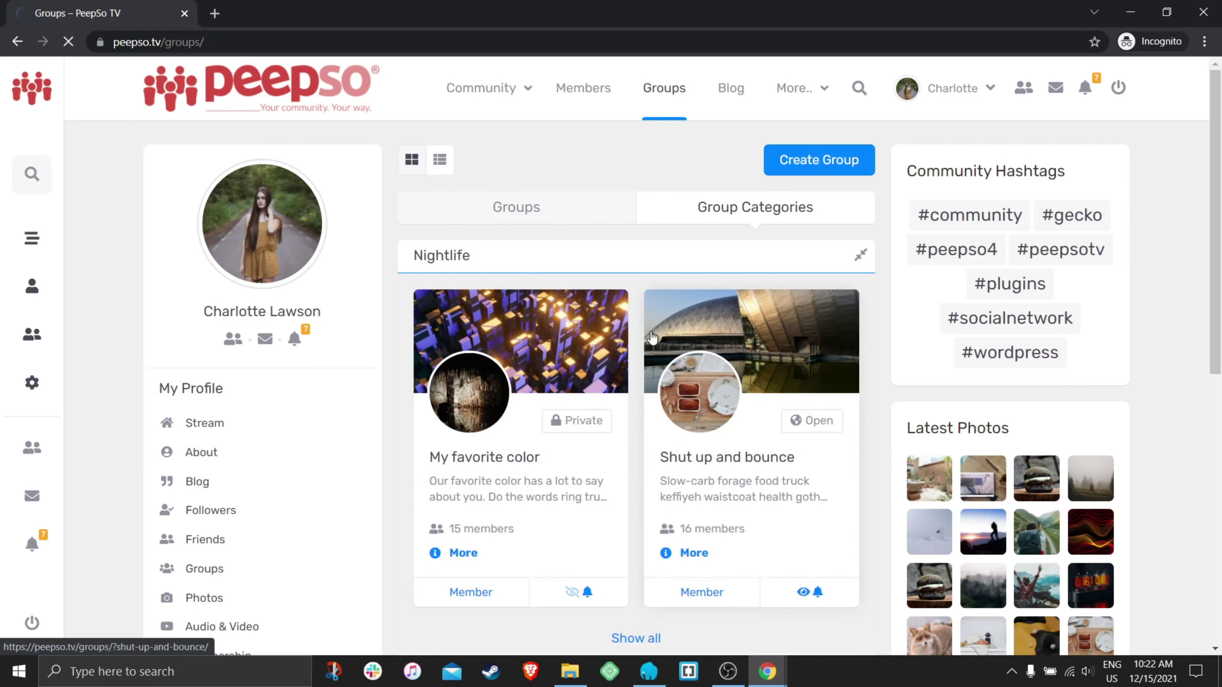
{"action": "left_click", "coordinate": [526, 337]}
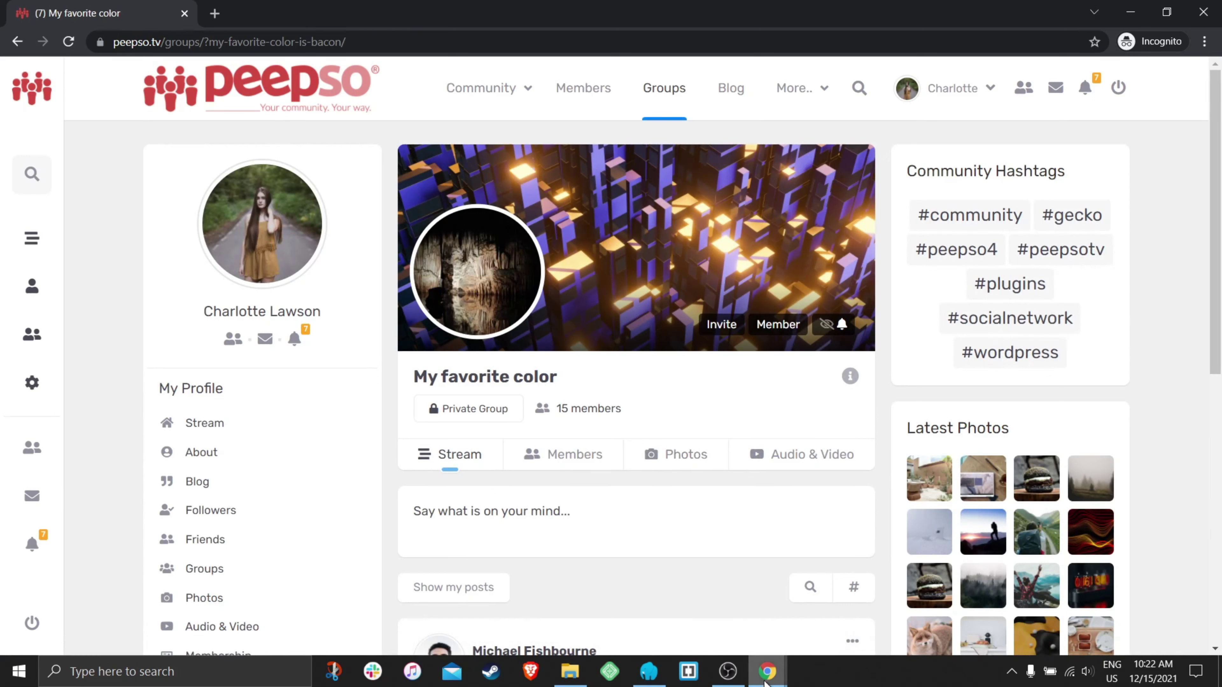
{"action": "mouse_move", "coordinate": [768, 671]}
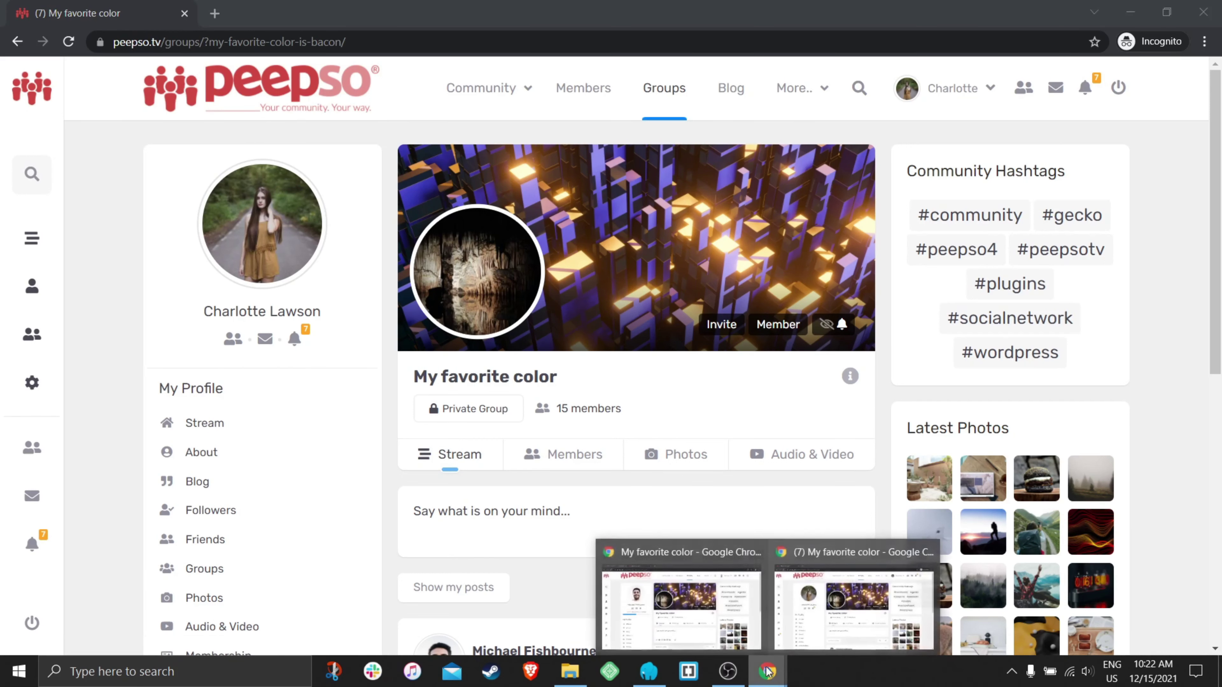
{"action": "left_click", "coordinate": [702, 605]}
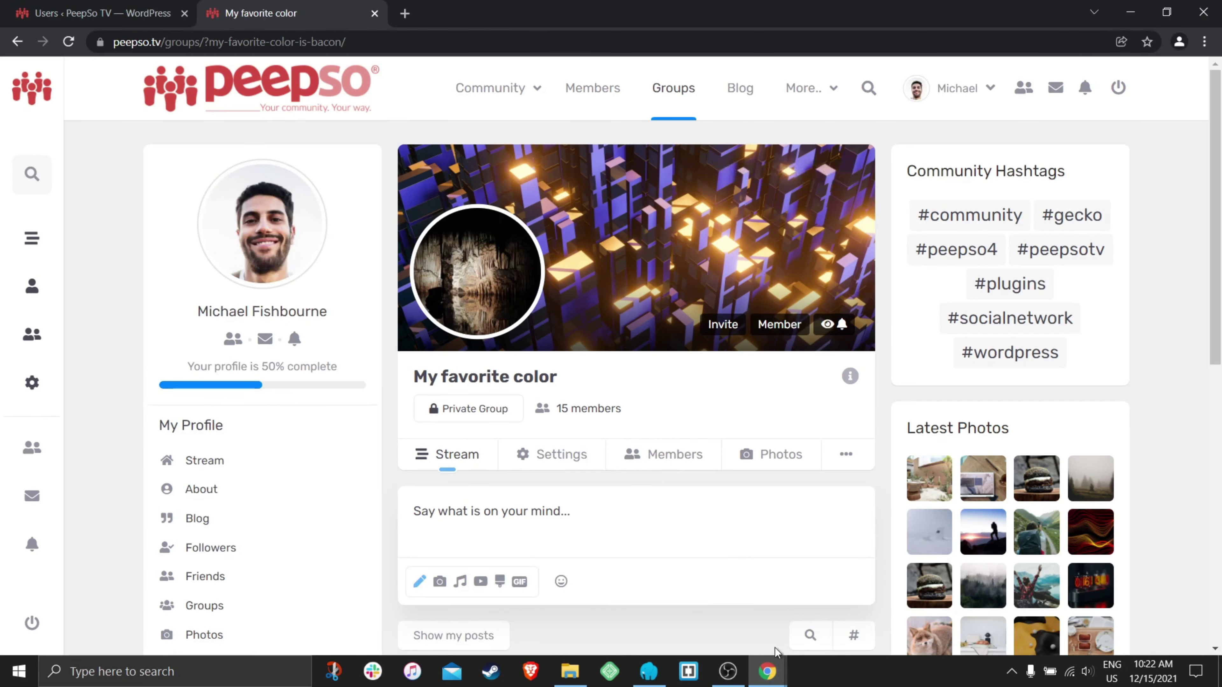
{"action": "left_click", "coordinate": [856, 599]}
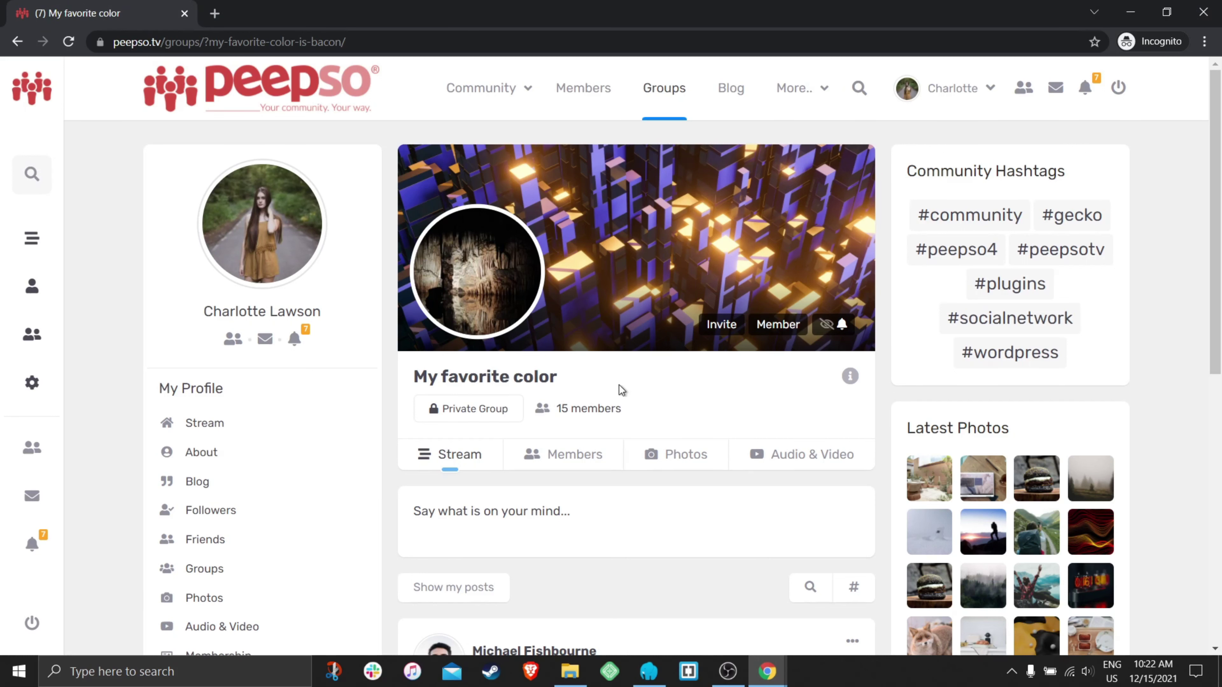
{"action": "scroll", "coordinate": [629, 398], "scroll_direction": "down", "scroll_amount": 3}
{"action": "scroll", "coordinate": [611, 513], "scroll_direction": "up", "scroll_amount": 3}
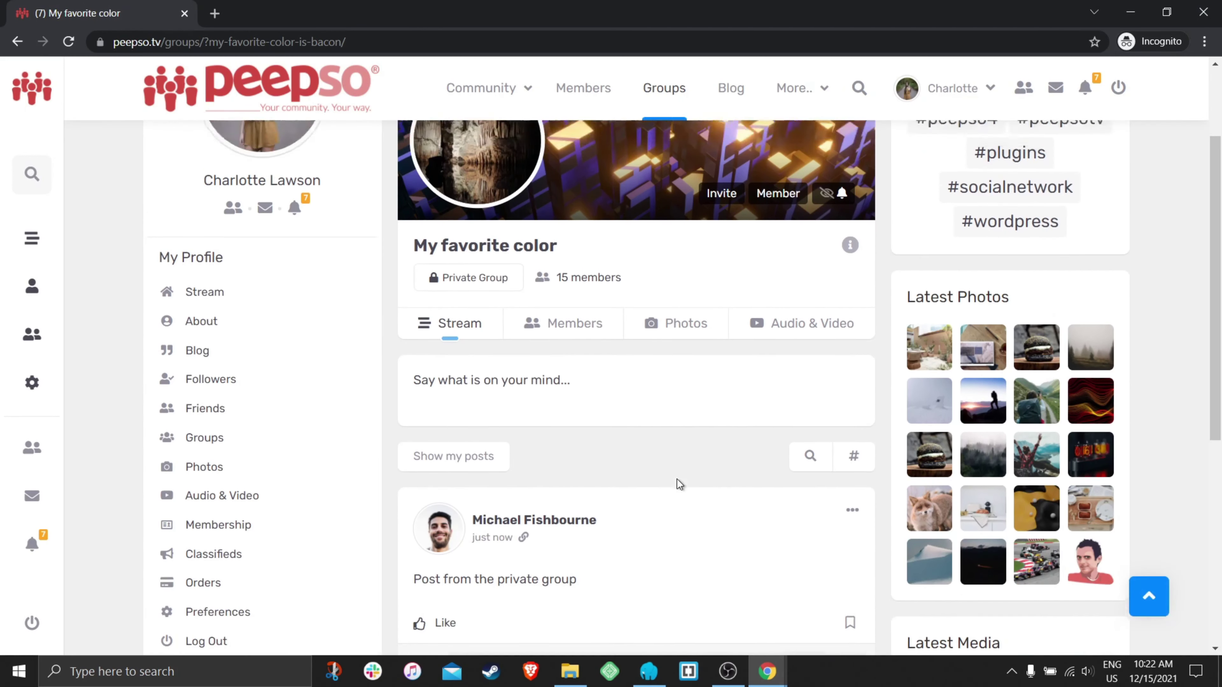
- Open the groups listing in the owner's window, then return to the member's window
{"action": "mouse_move", "coordinate": [768, 671]}
{"action": "left_click", "coordinate": [702, 604]}
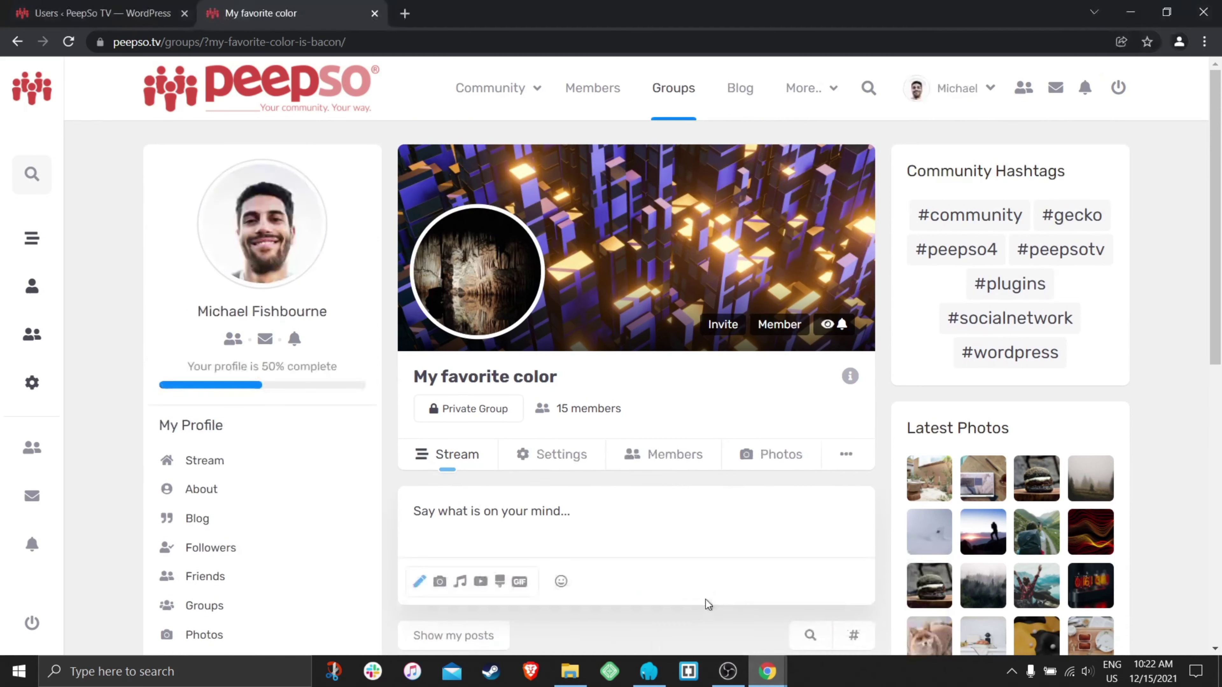
{"action": "left_click", "coordinate": [674, 89]}
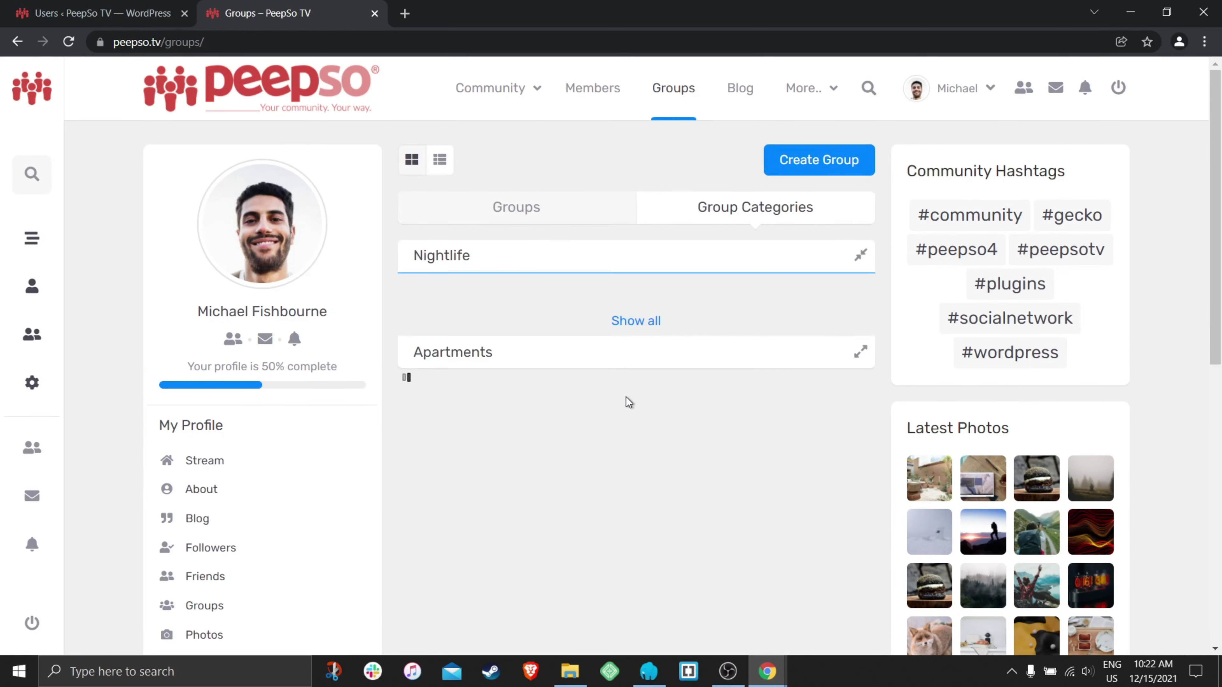
{"action": "scroll", "coordinate": [657, 405], "scroll_direction": "down", "scroll_amount": 10}
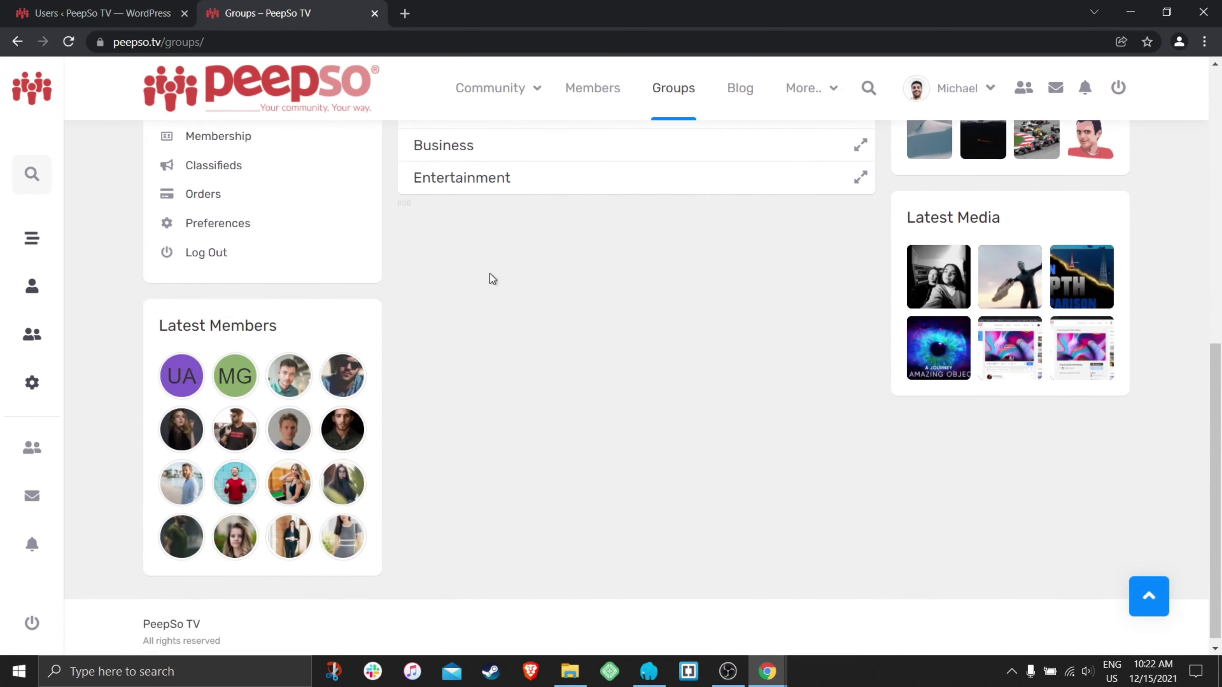
{"action": "scroll", "coordinate": [597, 395], "scroll_direction": "up", "scroll_amount": 5}
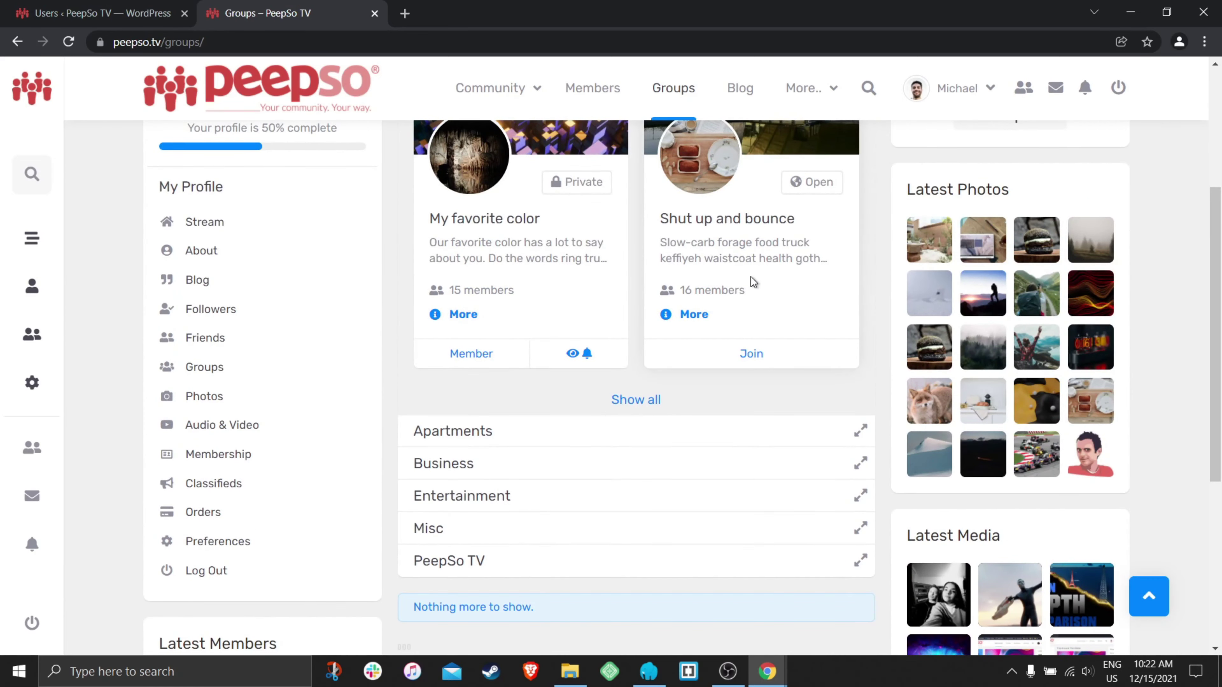
{"action": "mouse_move", "coordinate": [779, 656]}
{"action": "left_click", "coordinate": [824, 599]}
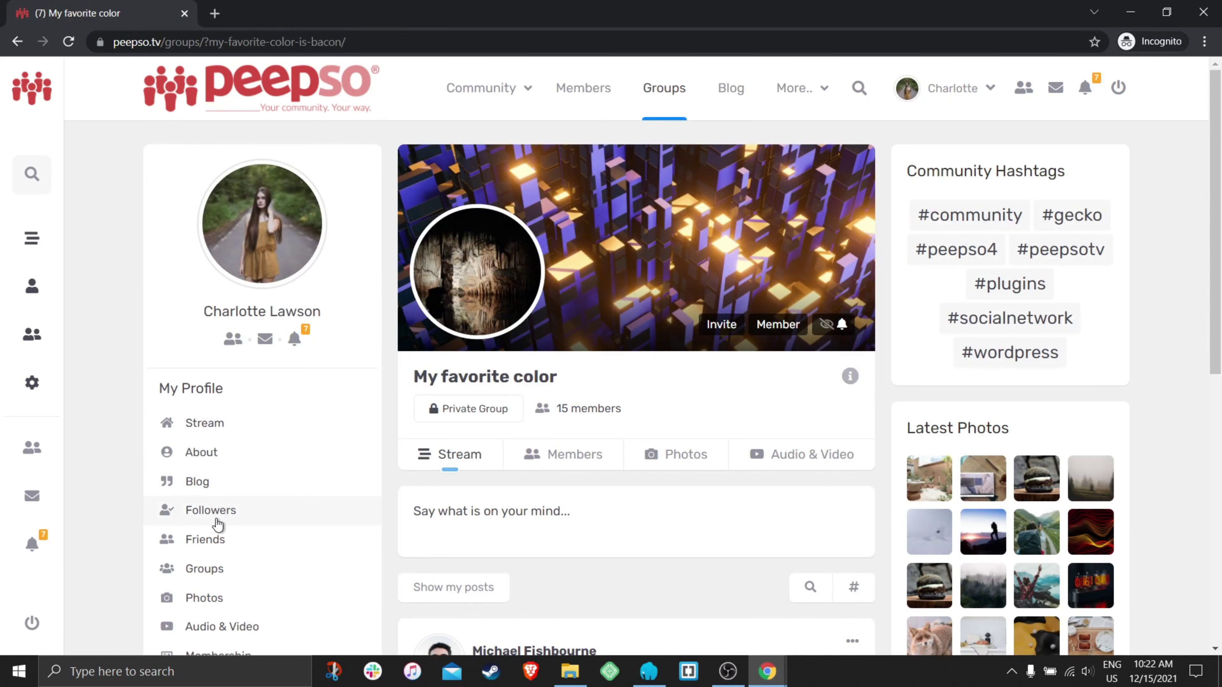
{"action": "left_click", "coordinate": [207, 569]}
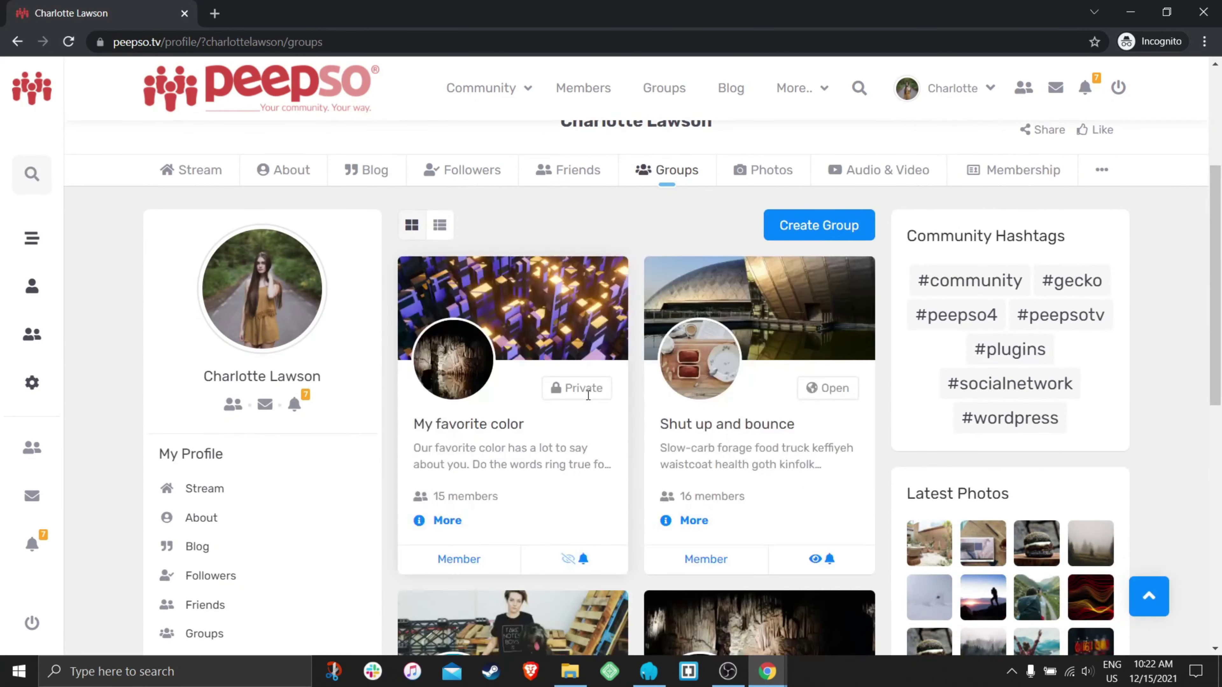
{"action": "scroll", "coordinate": [787, 350], "scroll_direction": "down", "scroll_amount": 2}
{"action": "scroll", "coordinate": [786, 351], "scroll_direction": "down", "scroll_amount": 16}
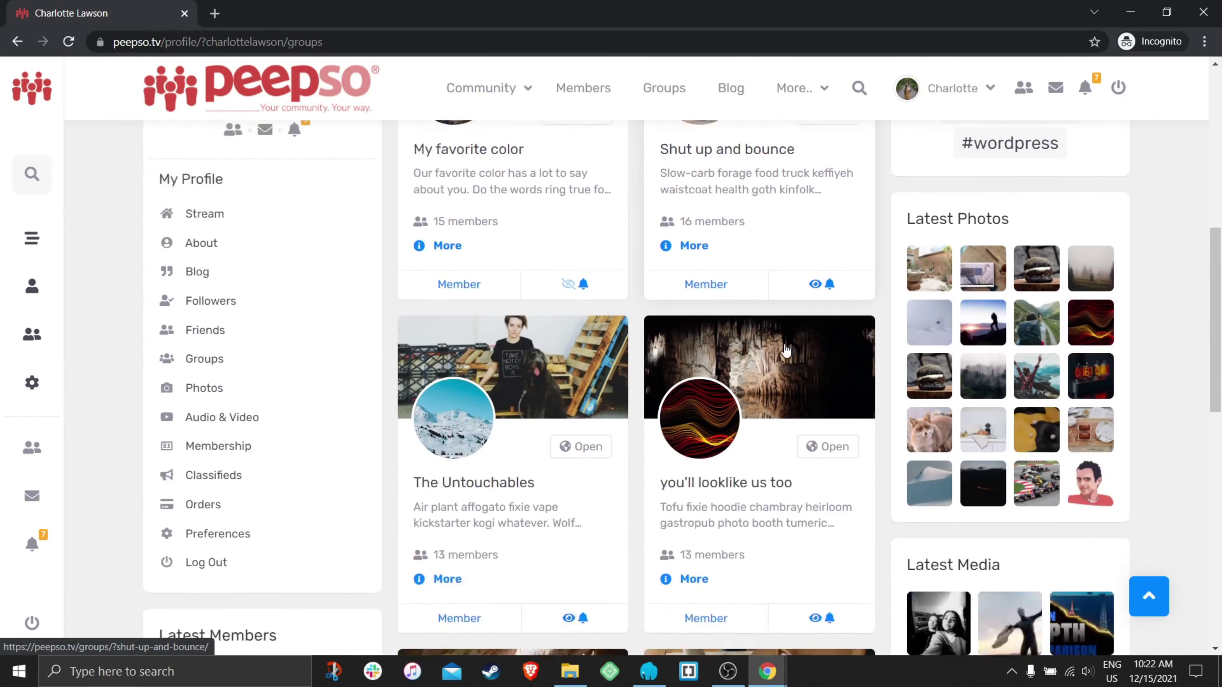
{"action": "scroll", "coordinate": [787, 350], "scroll_direction": "down", "scroll_amount": 15}
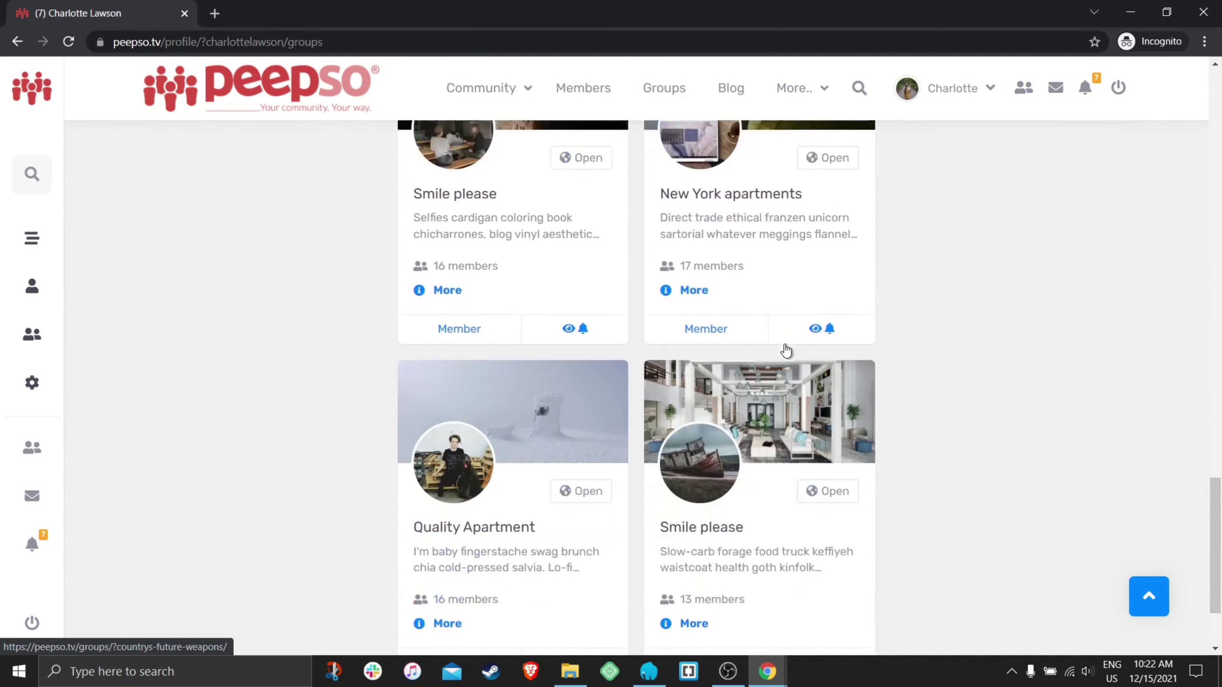
{"action": "scroll", "coordinate": [846, 388], "scroll_direction": "down", "scroll_amount": 6}
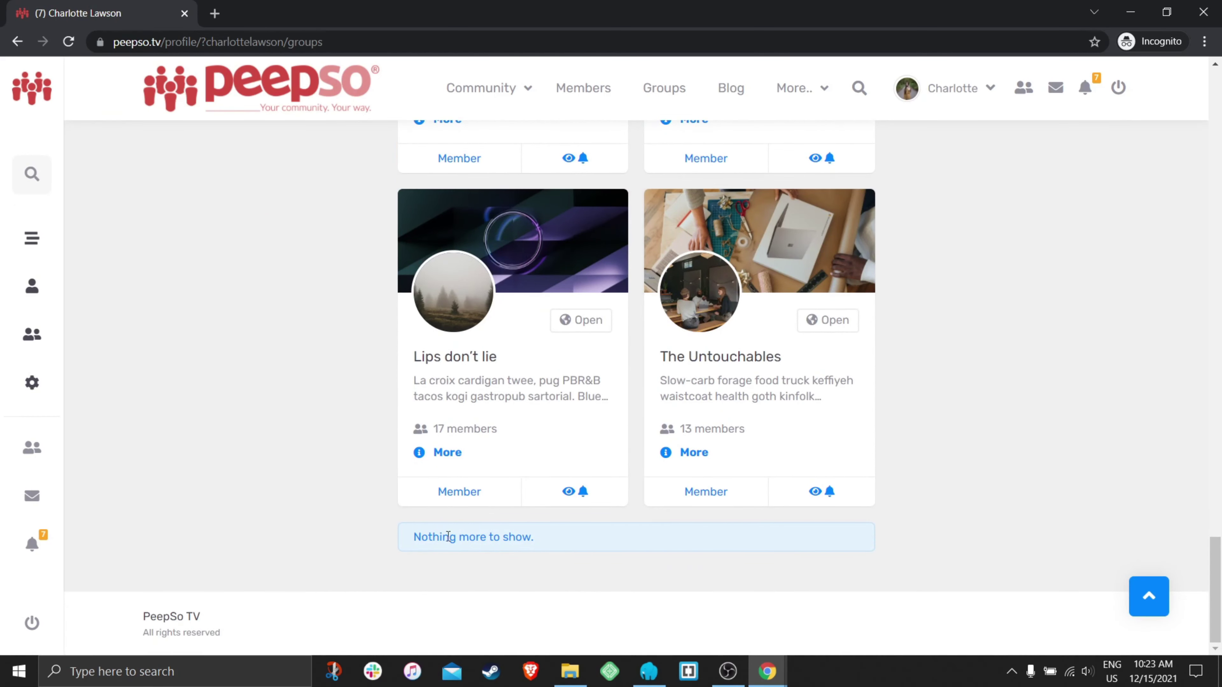
{"action": "scroll", "coordinate": [576, 446], "scroll_direction": "up", "scroll_amount": 13}
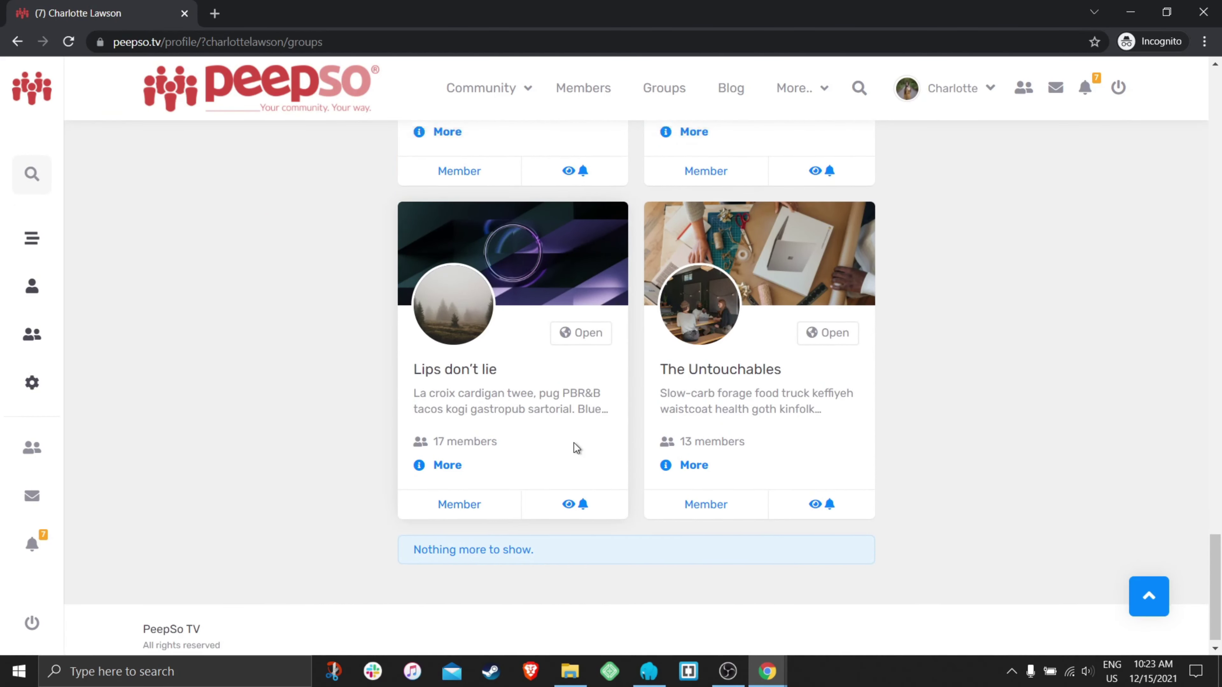
{"action": "scroll", "coordinate": [575, 446], "scroll_direction": "up", "scroll_amount": 20}
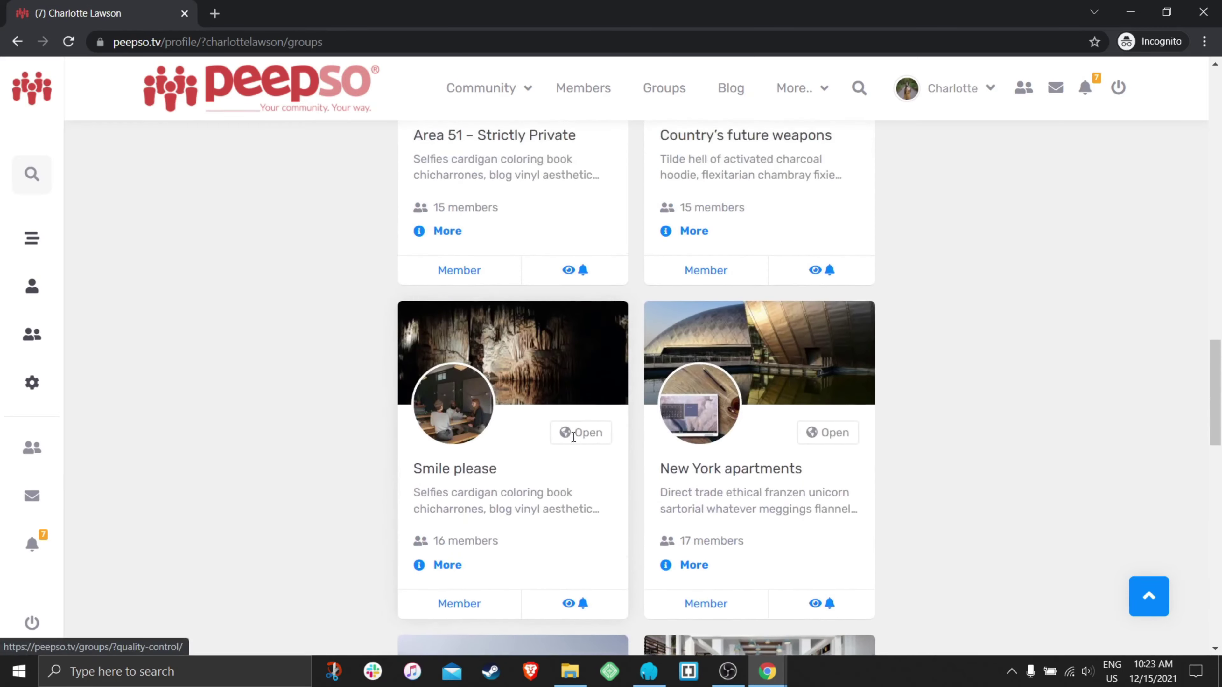
{"action": "scroll", "coordinate": [573, 441], "scroll_direction": "up", "scroll_amount": 8}
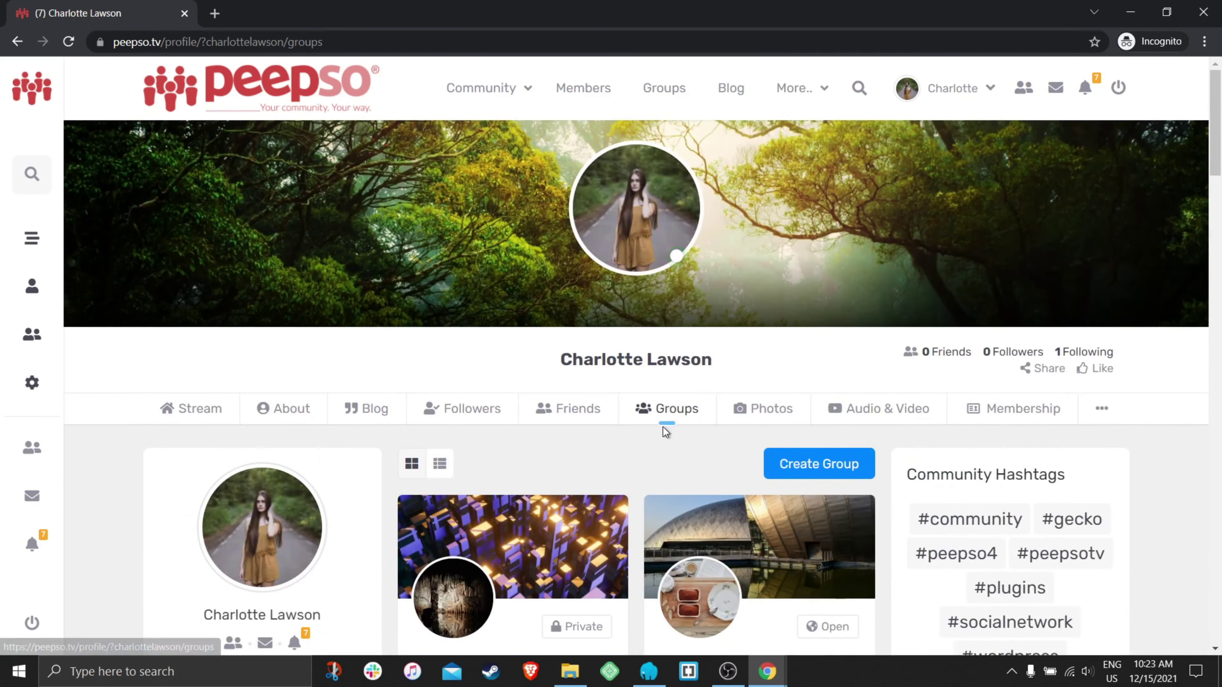
{"action": "mouse_move", "coordinate": [782, 662]}
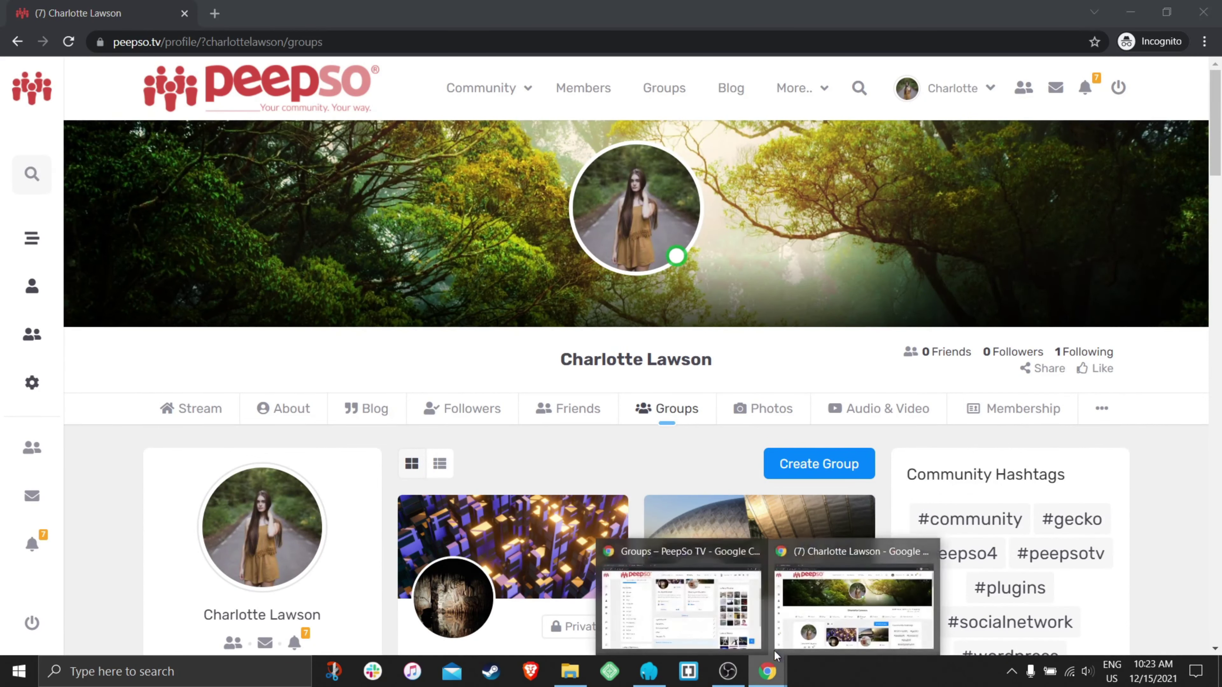
- In the admin window, open the Green Apartments group under the Apartments category
{"action": "left_click", "coordinate": [688, 613]}
{"action": "scroll", "coordinate": [643, 291], "scroll_direction": "up", "scroll_amount": 5}
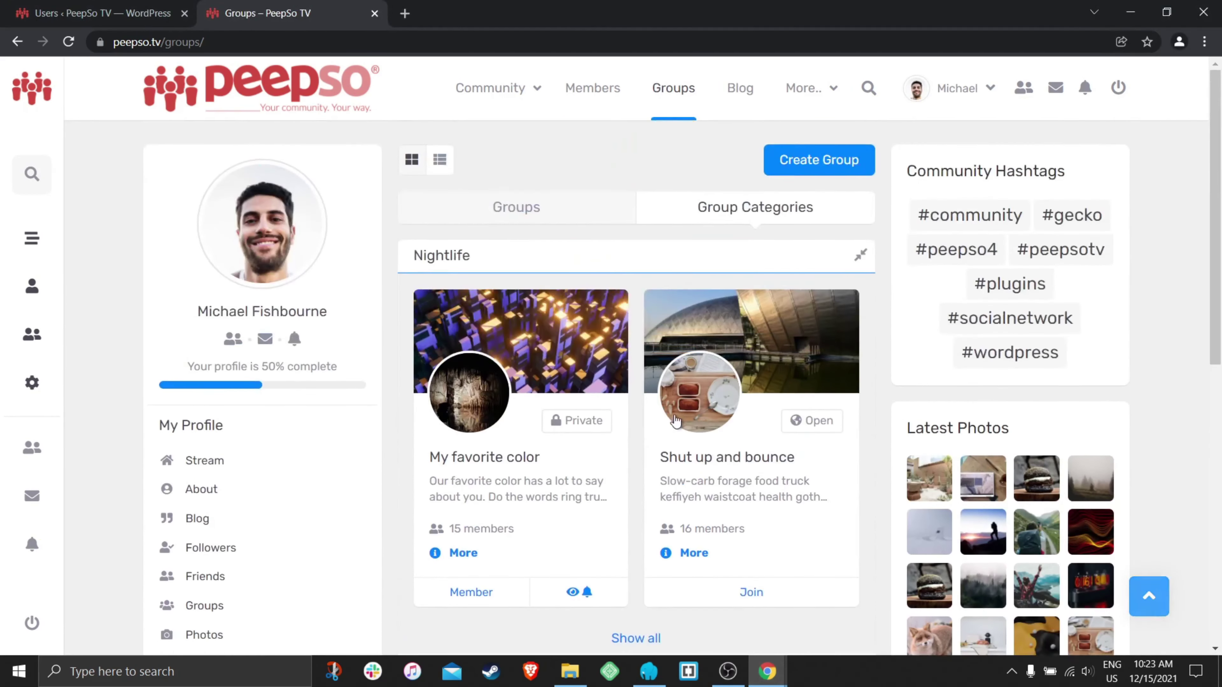
{"action": "scroll", "coordinate": [595, 452], "scroll_direction": "down", "scroll_amount": 5}
{"action": "left_click", "coordinate": [572, 441]}
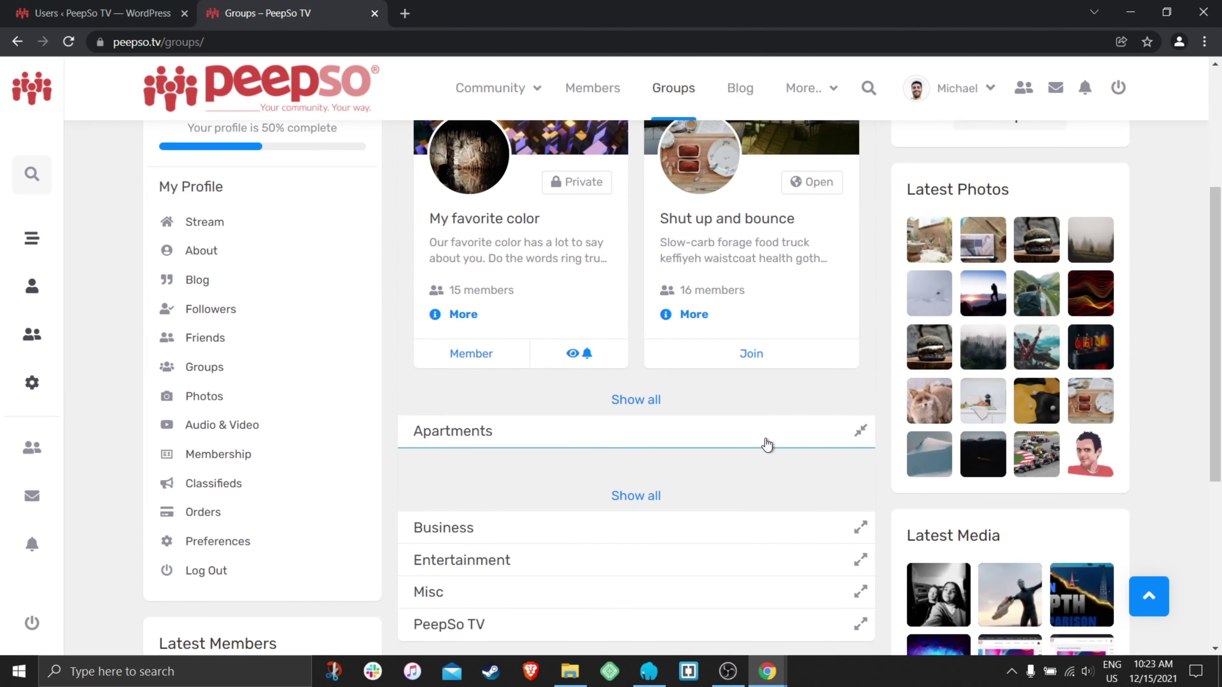
{"action": "scroll", "coordinate": [769, 431], "scroll_direction": "down", "scroll_amount": 3}
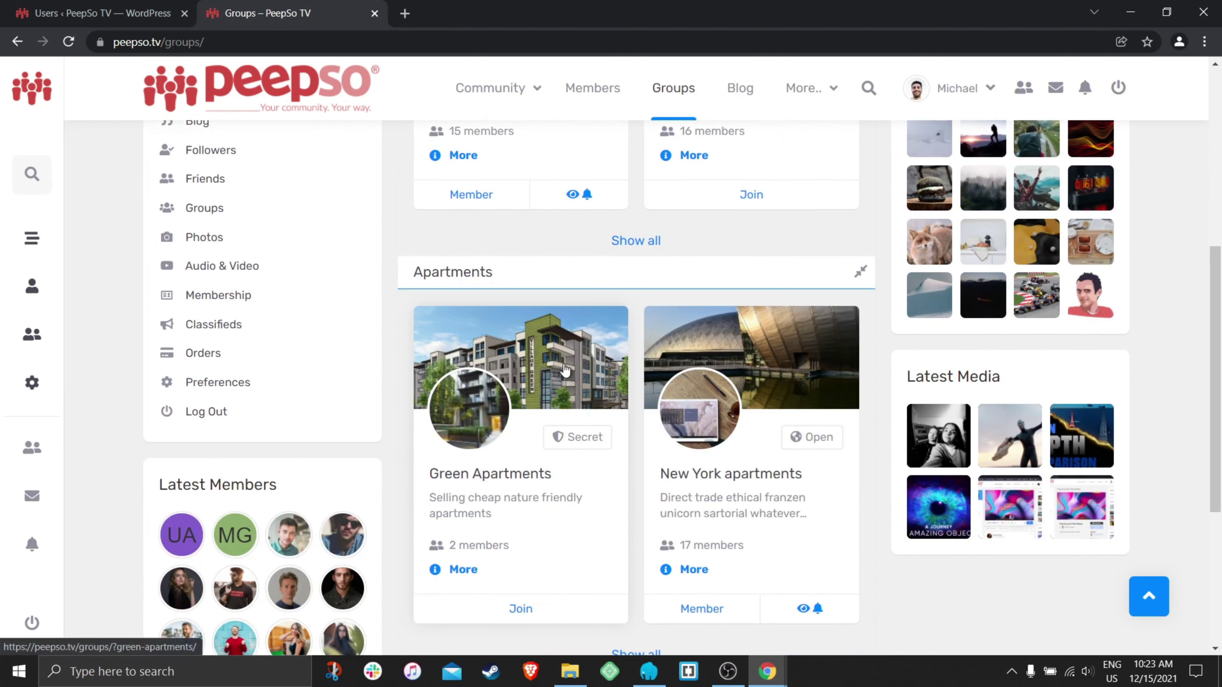
{"action": "left_click", "coordinate": [545, 384]}
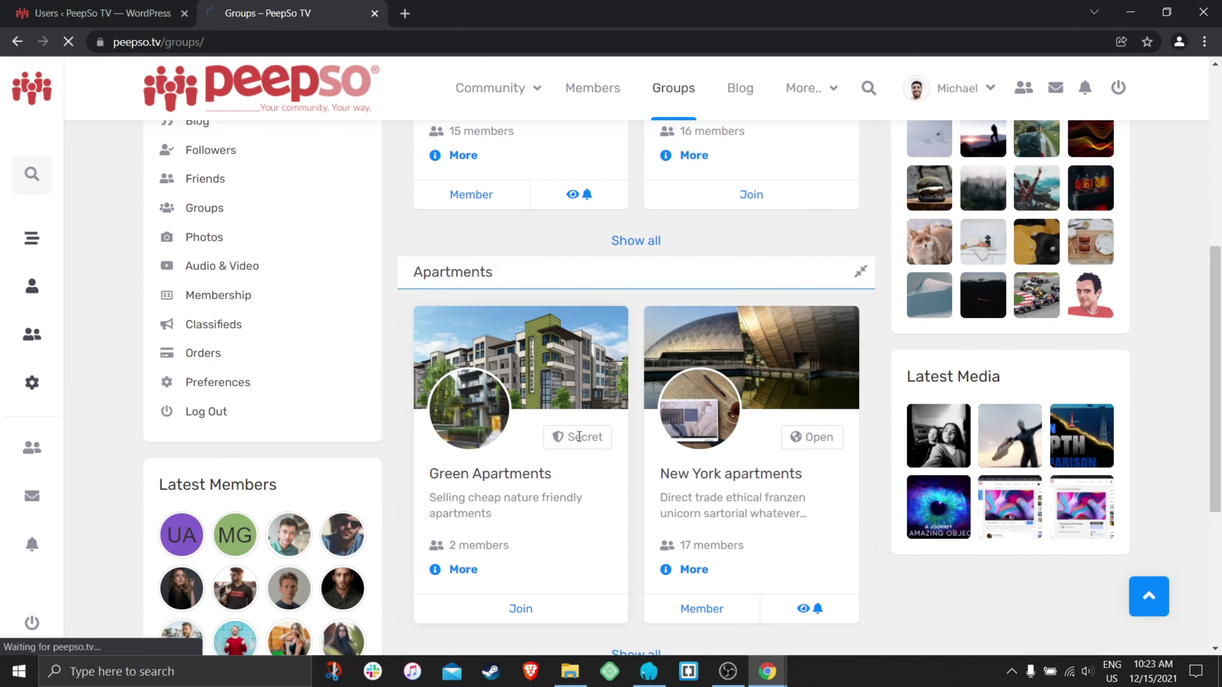
- Change Green Apartments from Secret to Private, confirm, and return to the member's window
{"action": "scroll", "coordinate": [701, 377], "scroll_direction": "down", "scroll_amount": 1}
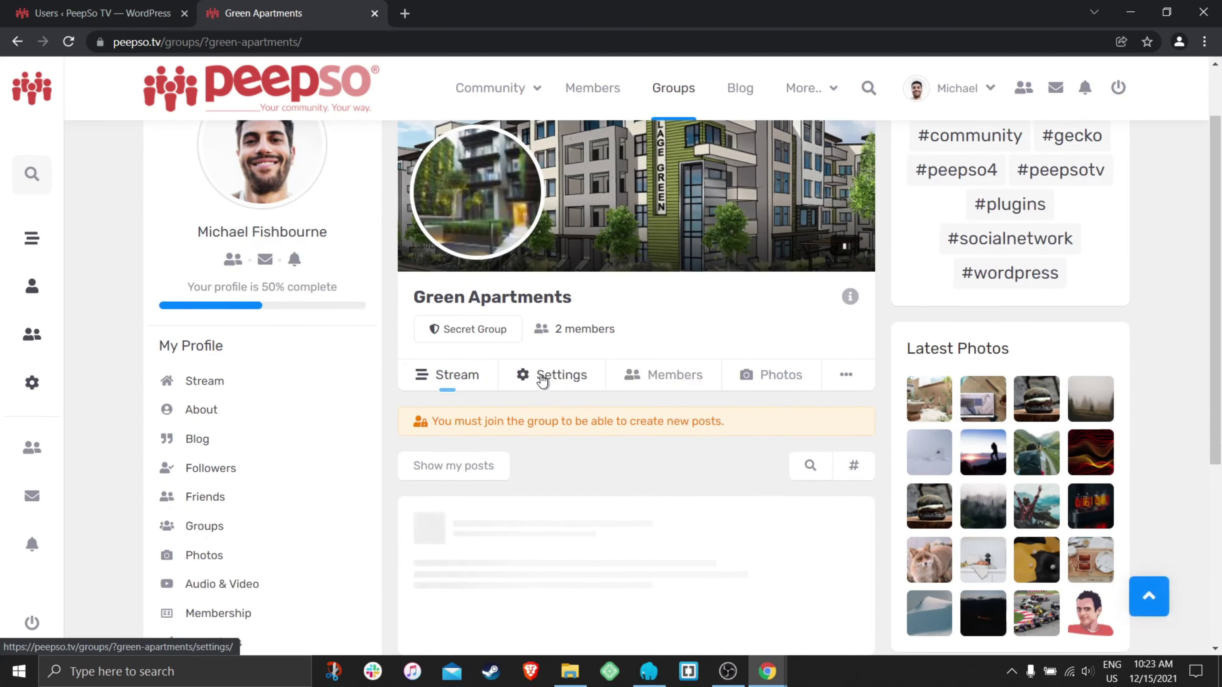
{"action": "left_click", "coordinate": [586, 377]}
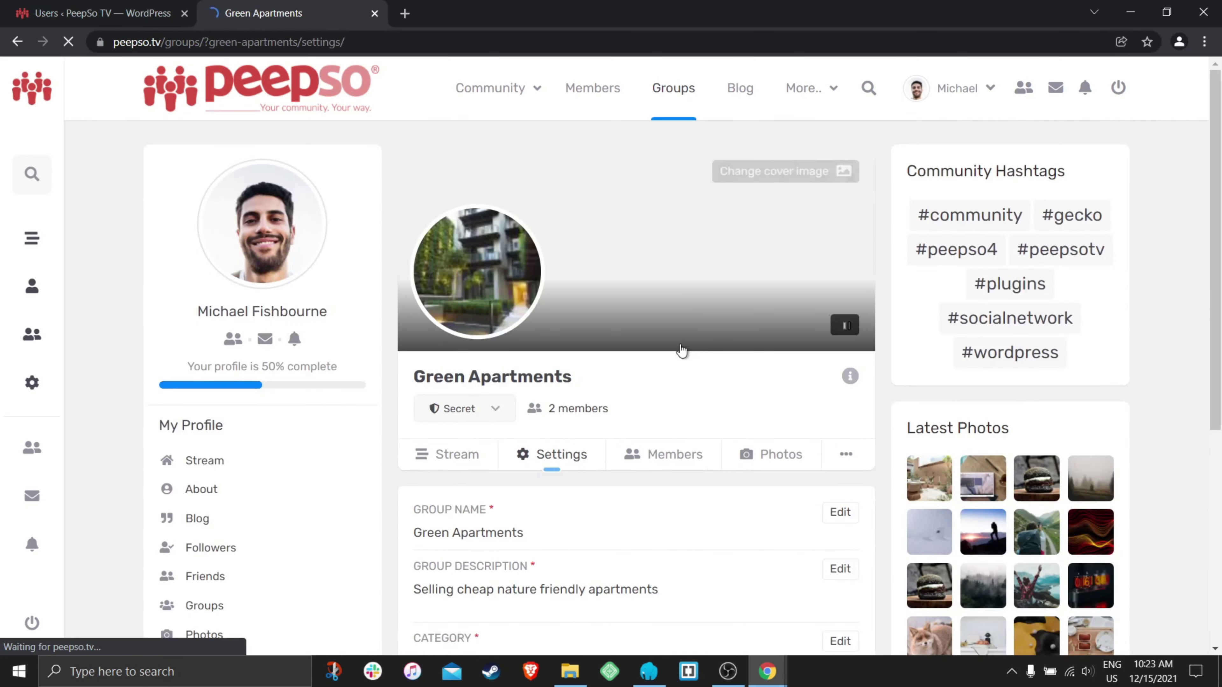
{"action": "left_click", "coordinate": [459, 408]}
{"action": "left_click", "coordinate": [443, 513]}
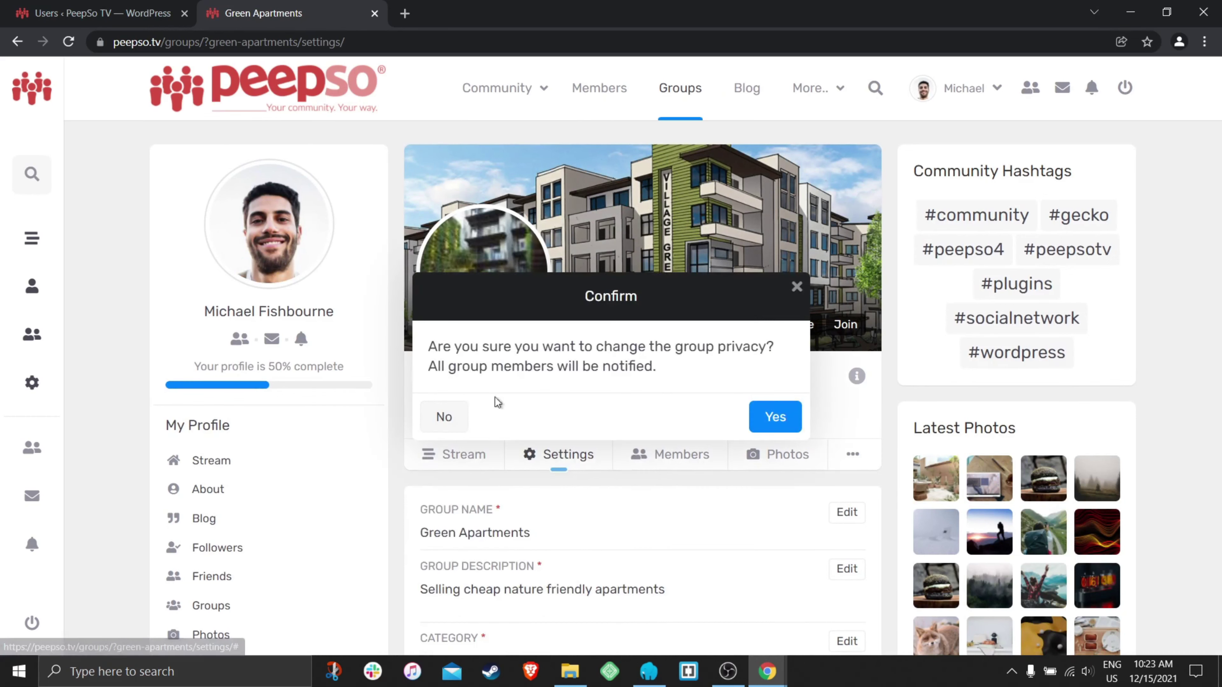
{"action": "left_click", "coordinate": [770, 416]}
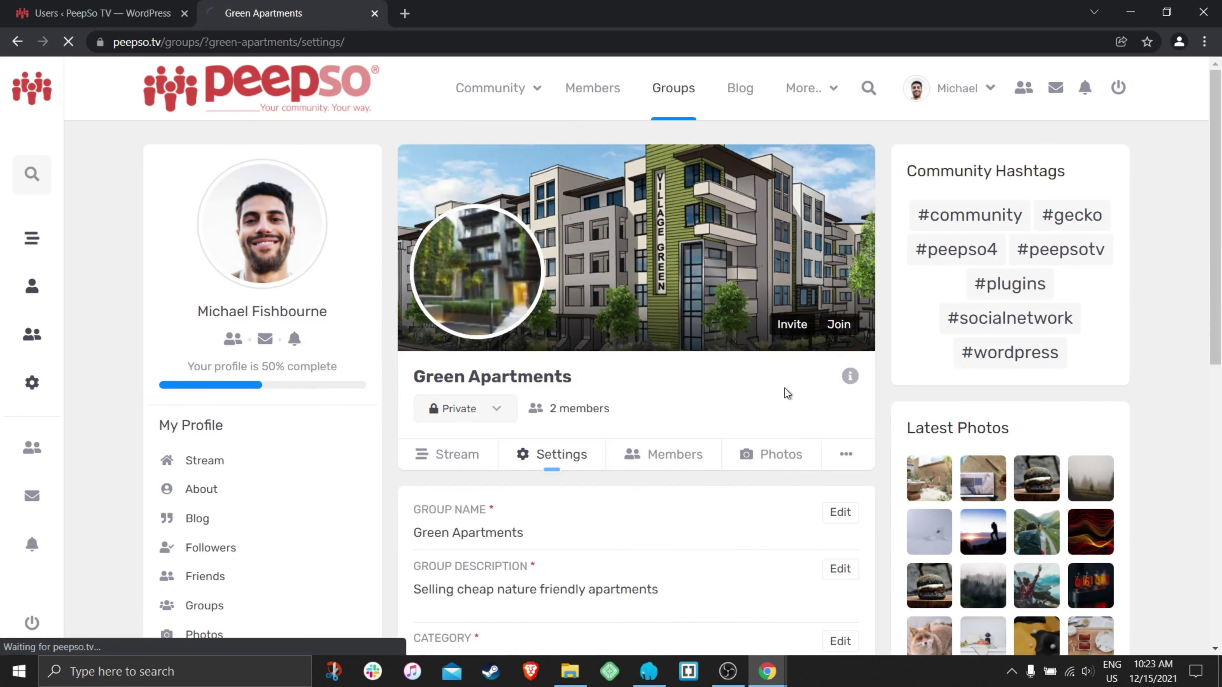
{"action": "scroll", "coordinate": [785, 388], "scroll_direction": "down", "scroll_amount": 10}
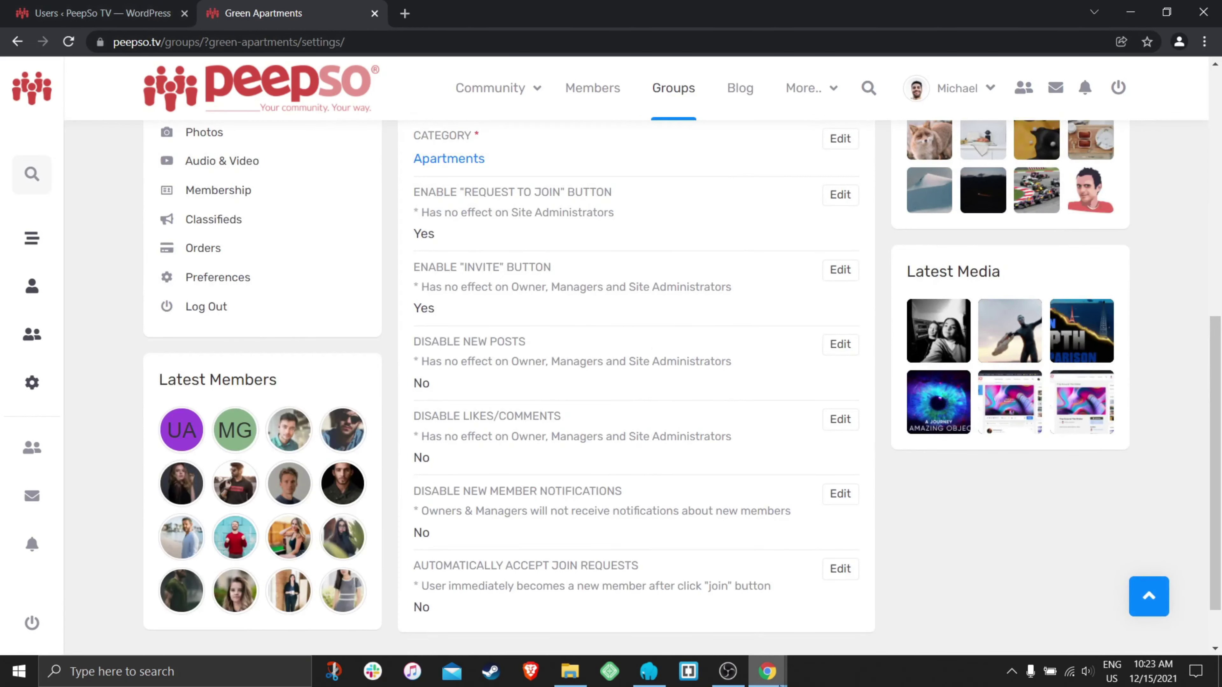
{"action": "mouse_move", "coordinate": [768, 671]}
{"action": "left_click", "coordinate": [826, 620]}
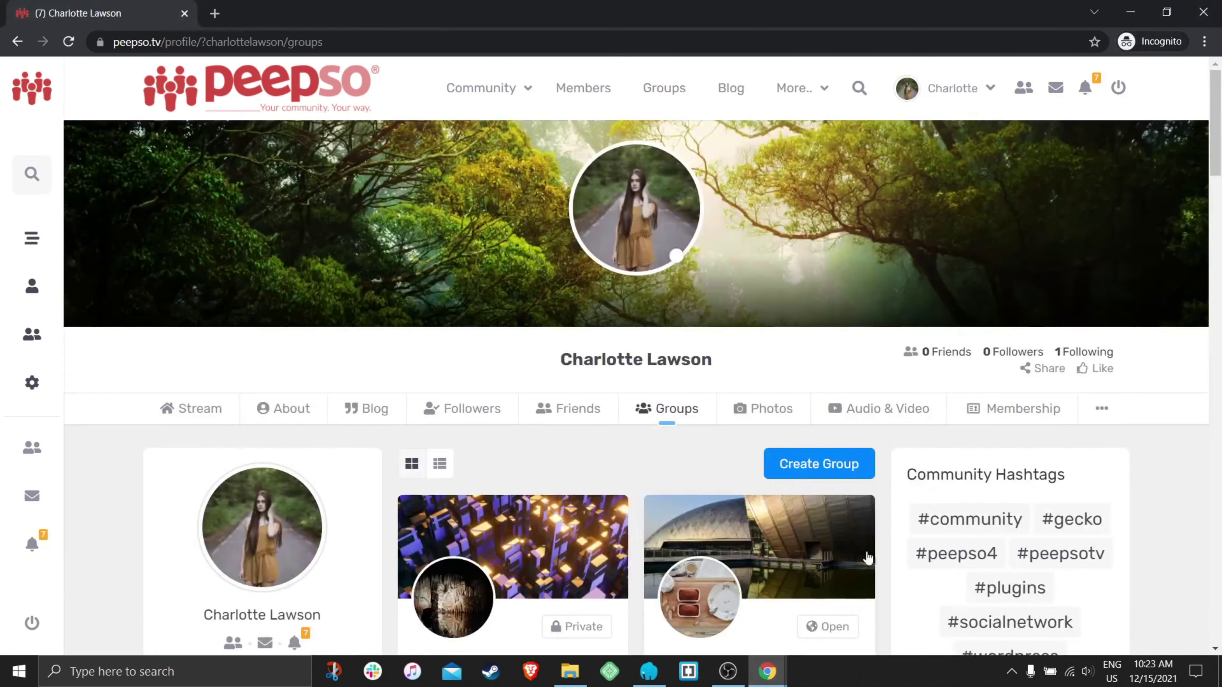
- Expand Apartments in the groups listing and open the Apartments category page
{"action": "left_click", "coordinate": [667, 102]}
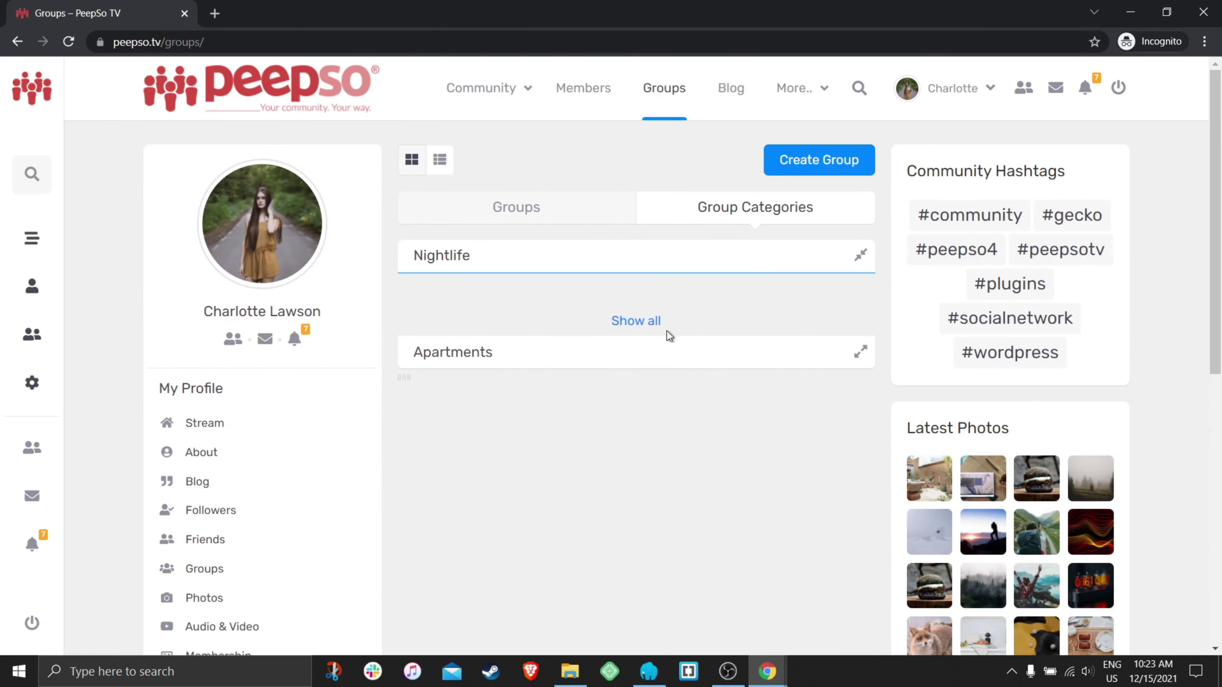
{"action": "scroll", "coordinate": [515, 364], "scroll_direction": "down", "scroll_amount": 6}
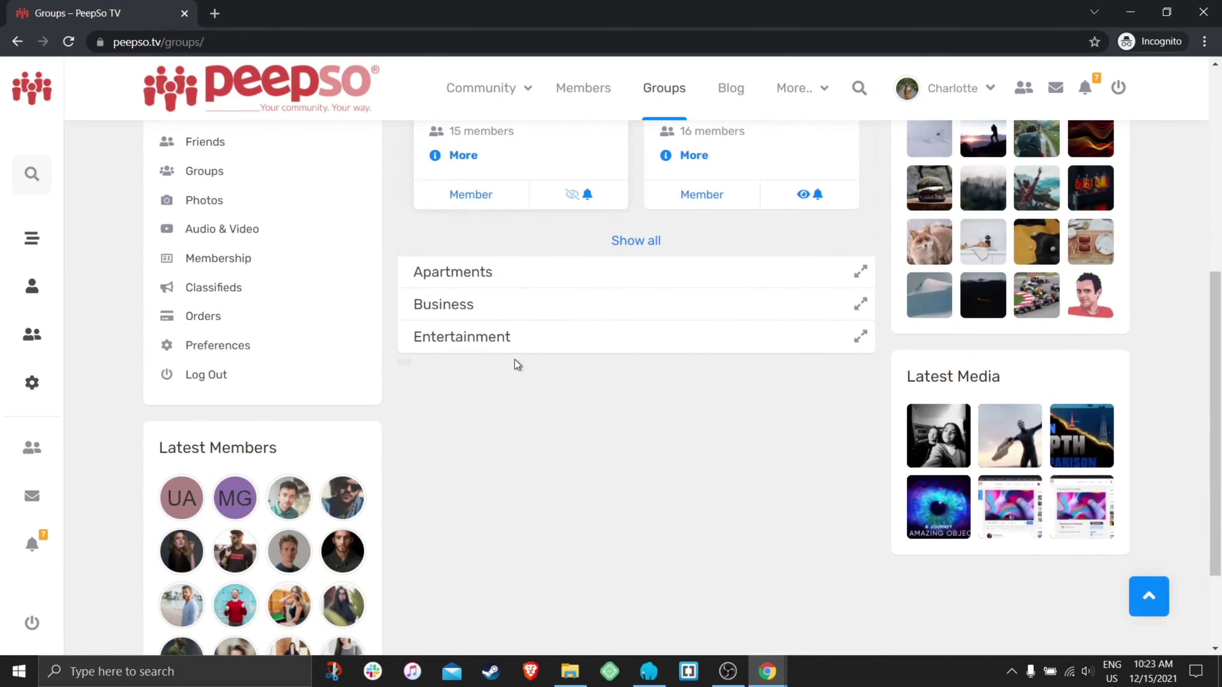
{"action": "left_click", "coordinate": [532, 275]}
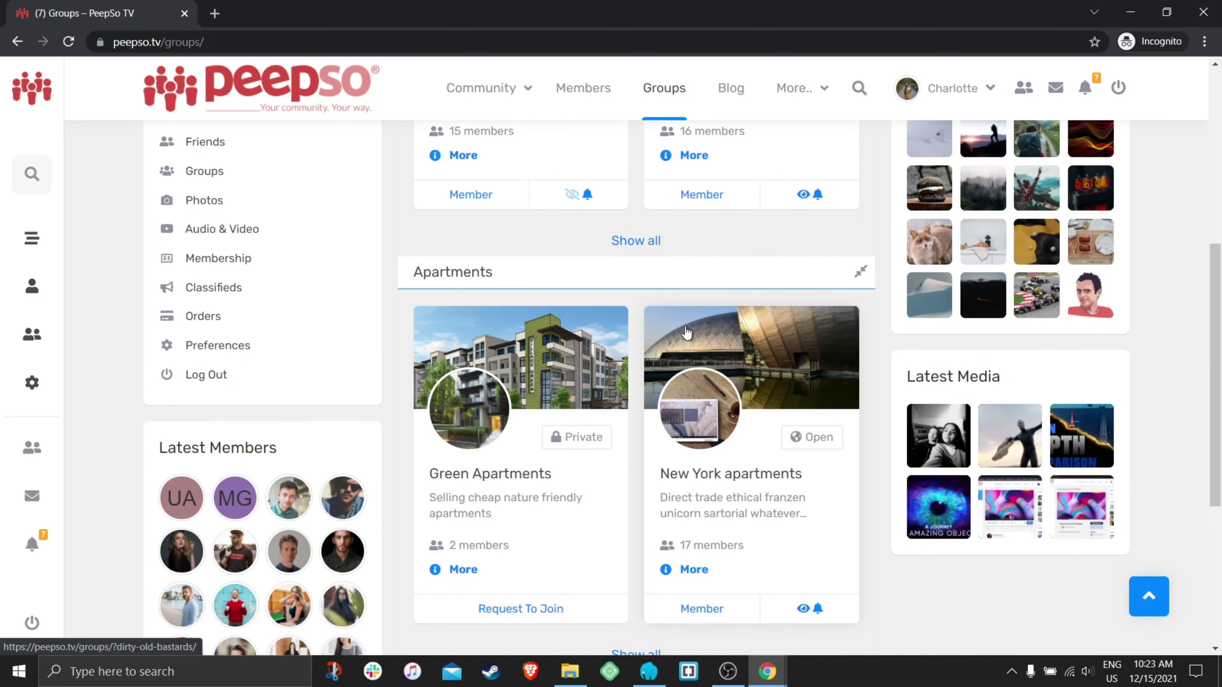
{"action": "scroll", "coordinate": [625, 323], "scroll_direction": "down", "scroll_amount": 3}
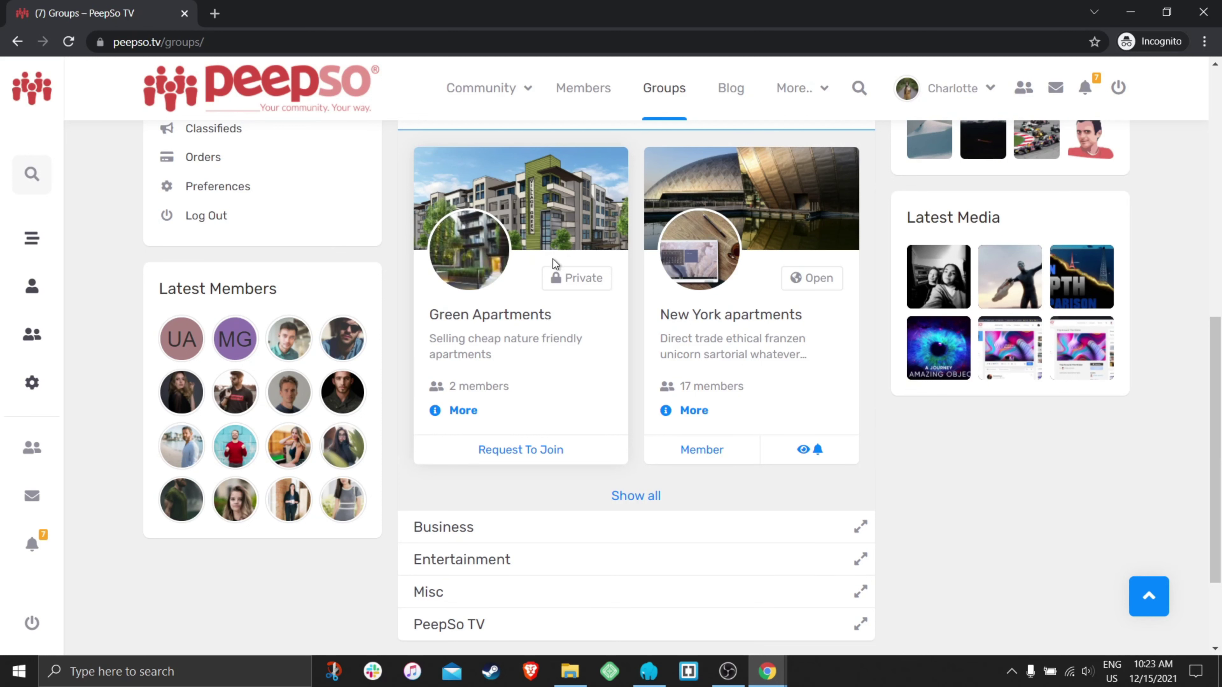
{"action": "scroll", "coordinate": [628, 389], "scroll_direction": "up", "scroll_amount": 3}
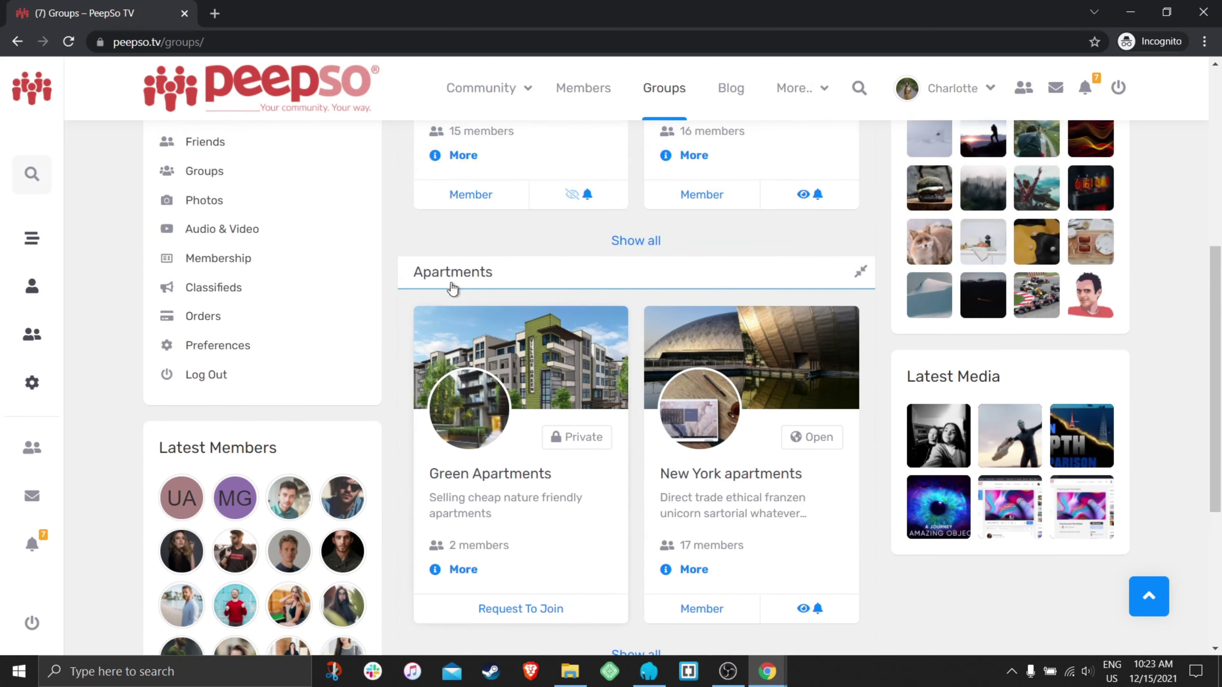
{"action": "left_click", "coordinate": [619, 267]}
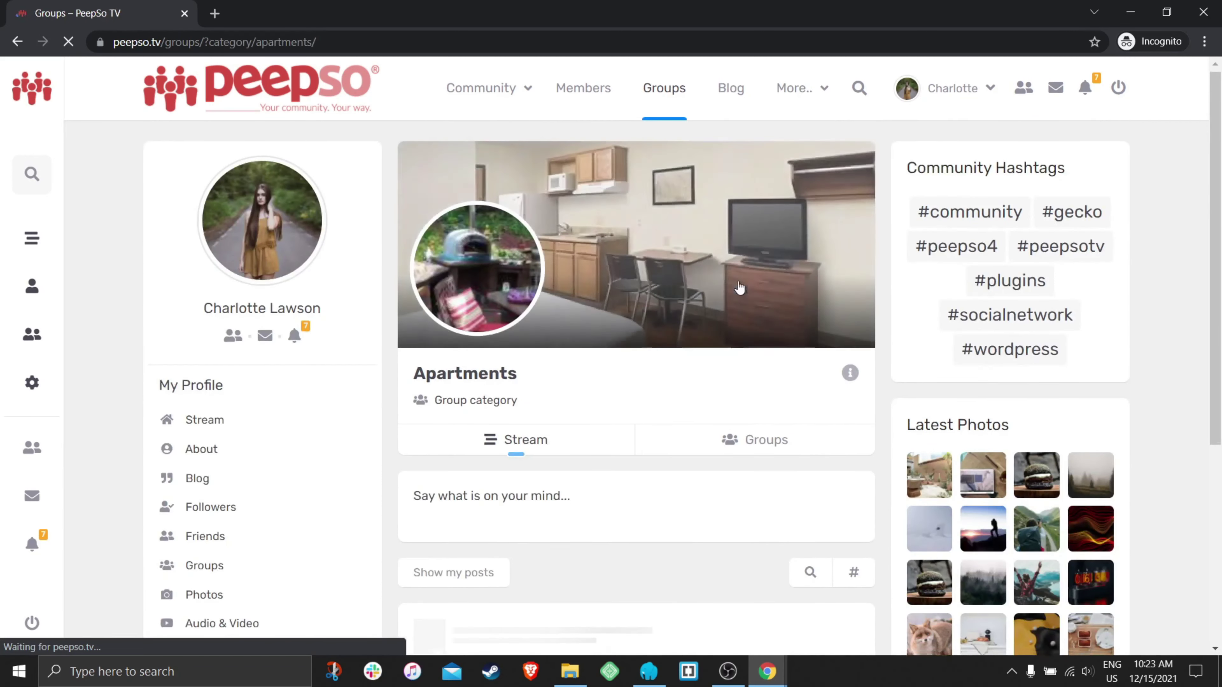
{"action": "scroll", "coordinate": [739, 288], "scroll_direction": "down", "scroll_amount": 3}
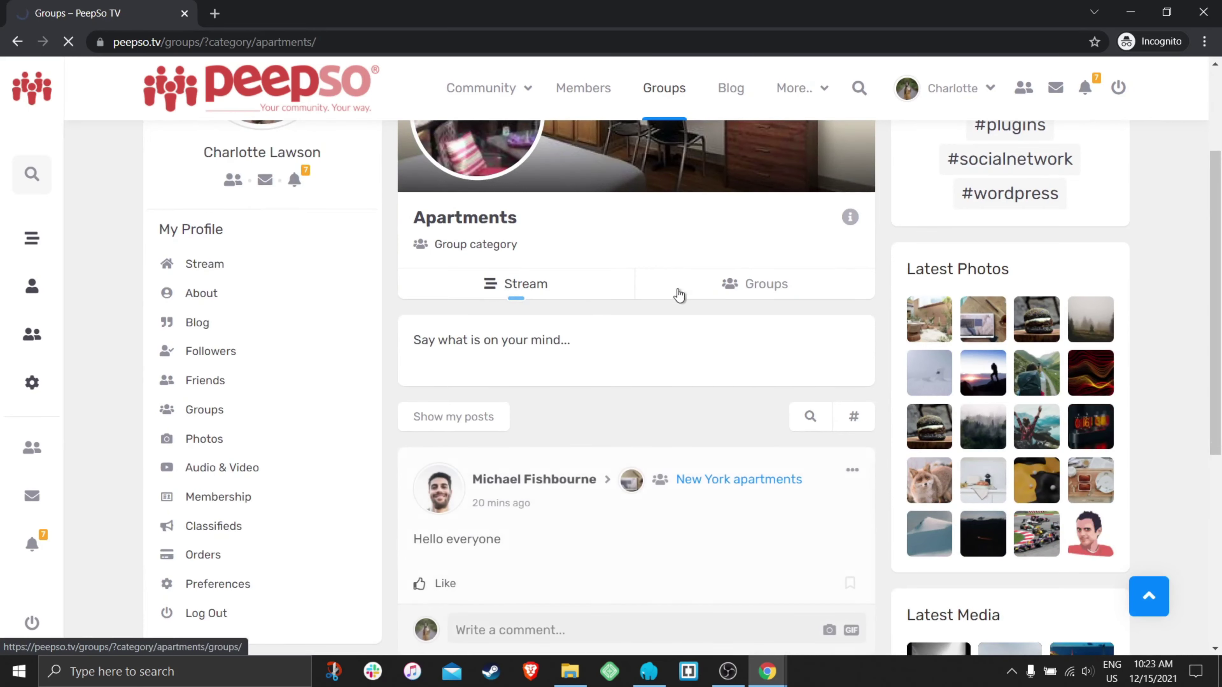
{"action": "scroll", "coordinate": [678, 295], "scroll_direction": "down", "scroll_amount": 3}
{"action": "scroll", "coordinate": [669, 377], "scroll_direction": "down", "scroll_amount": 2}
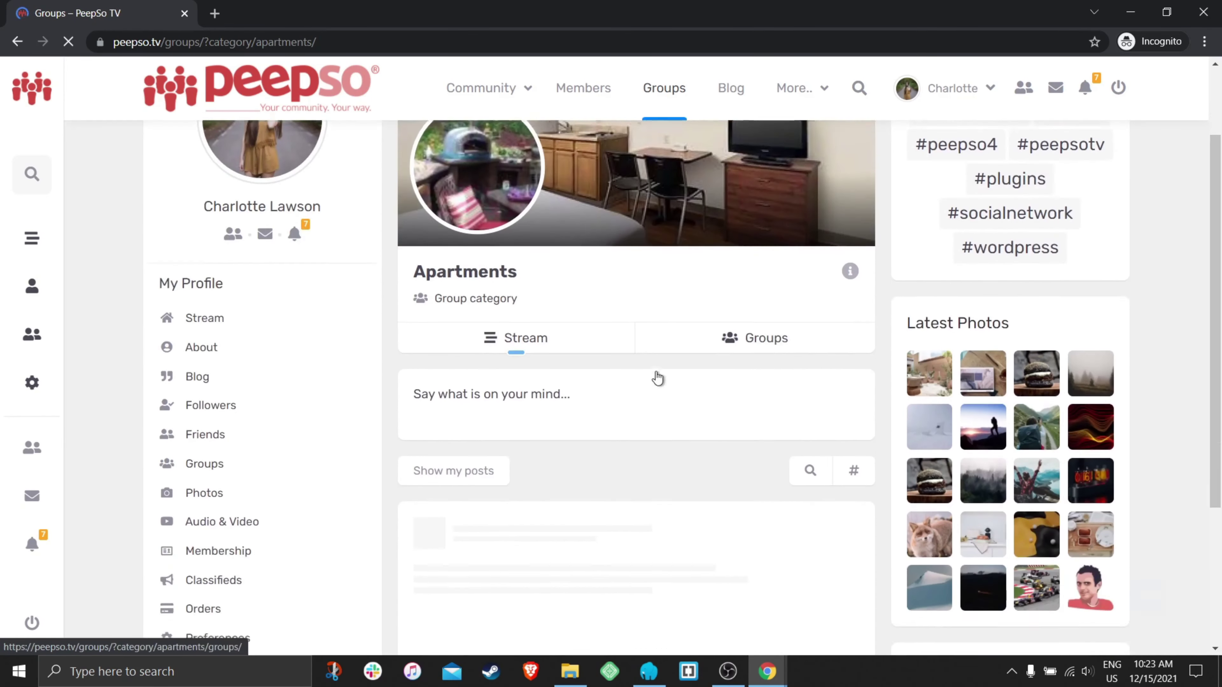
{"action": "scroll", "coordinate": [658, 379], "scroll_direction": "down", "scroll_amount": 4}
{"action": "scroll", "coordinate": [664, 283], "scroll_direction": "down", "scroll_amount": 3}
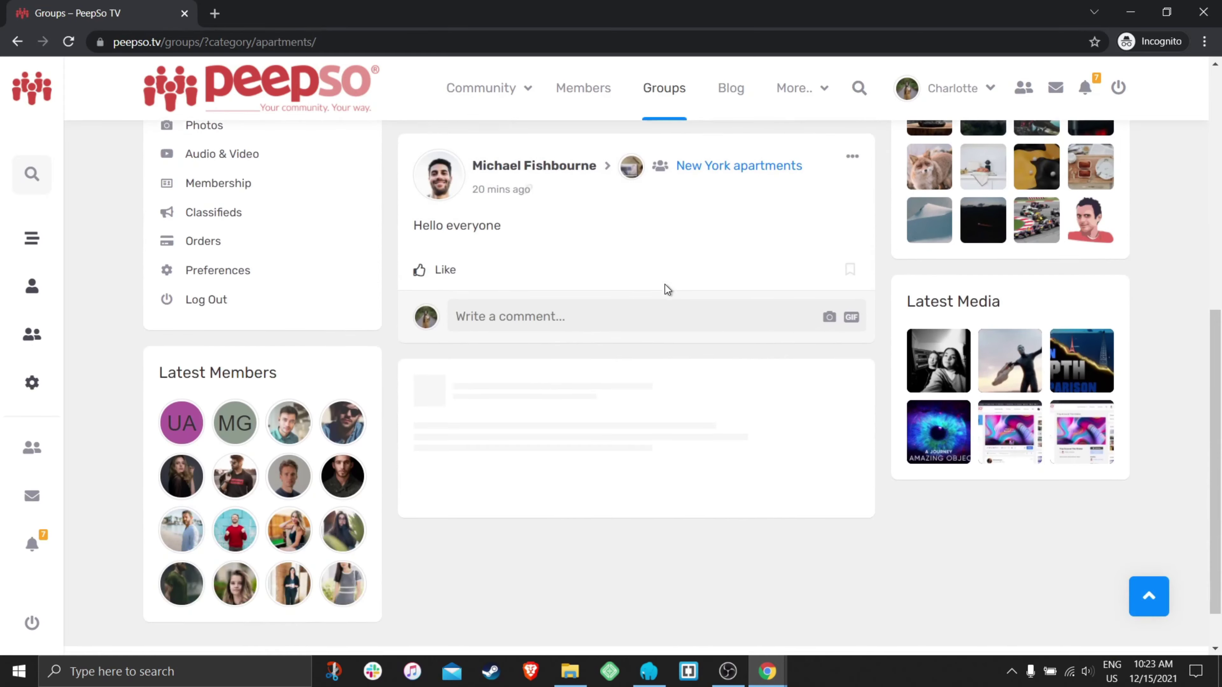
{"action": "scroll", "coordinate": [647, 317], "scroll_direction": "up", "scroll_amount": 8}
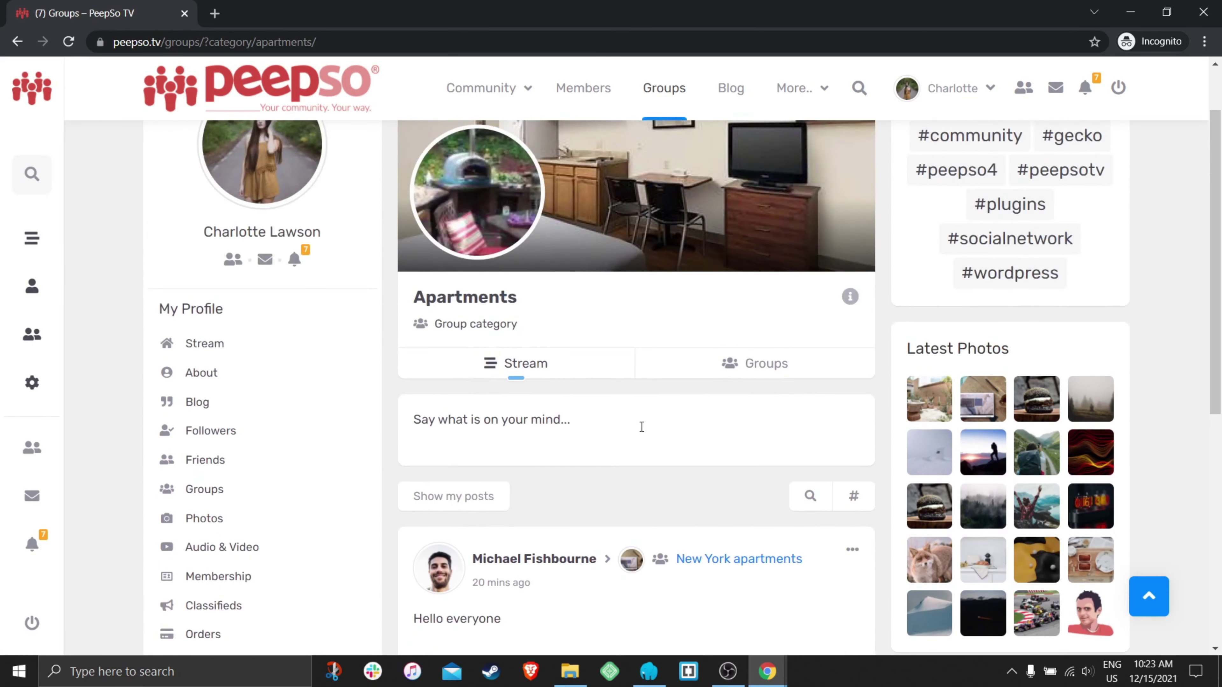
- Start a new post and list the groups it could be posted to
{"action": "left_click", "coordinate": [589, 423]}
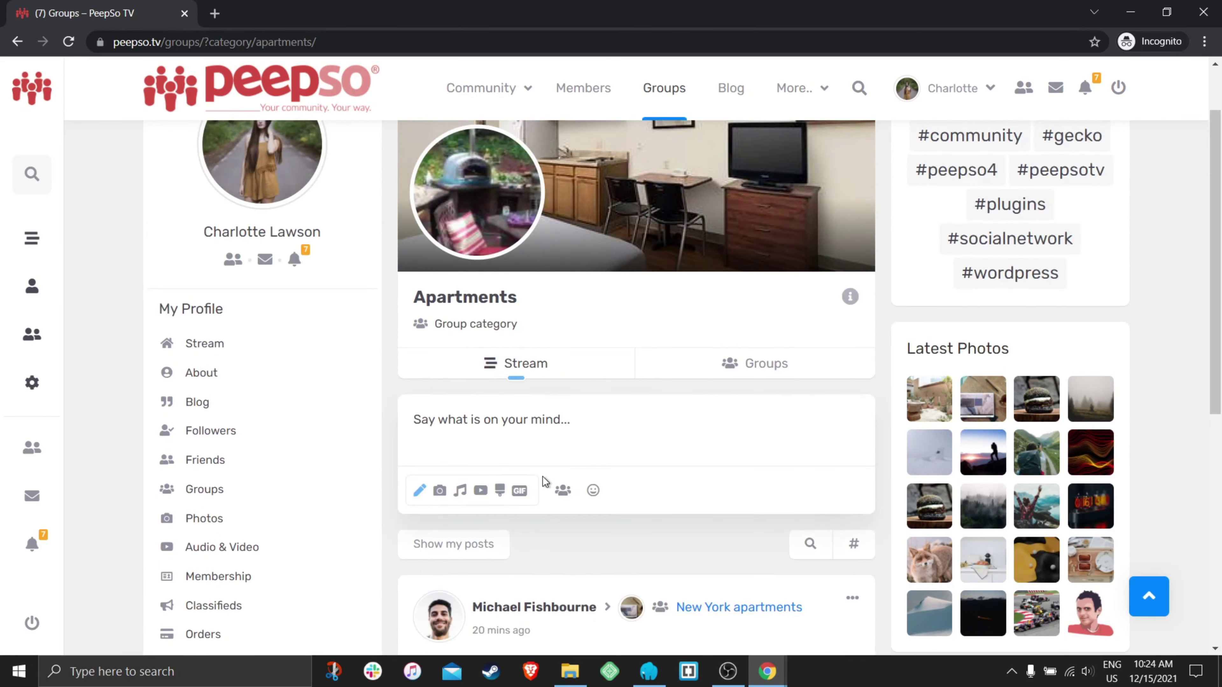
{"action": "left_click", "coordinate": [562, 491]}
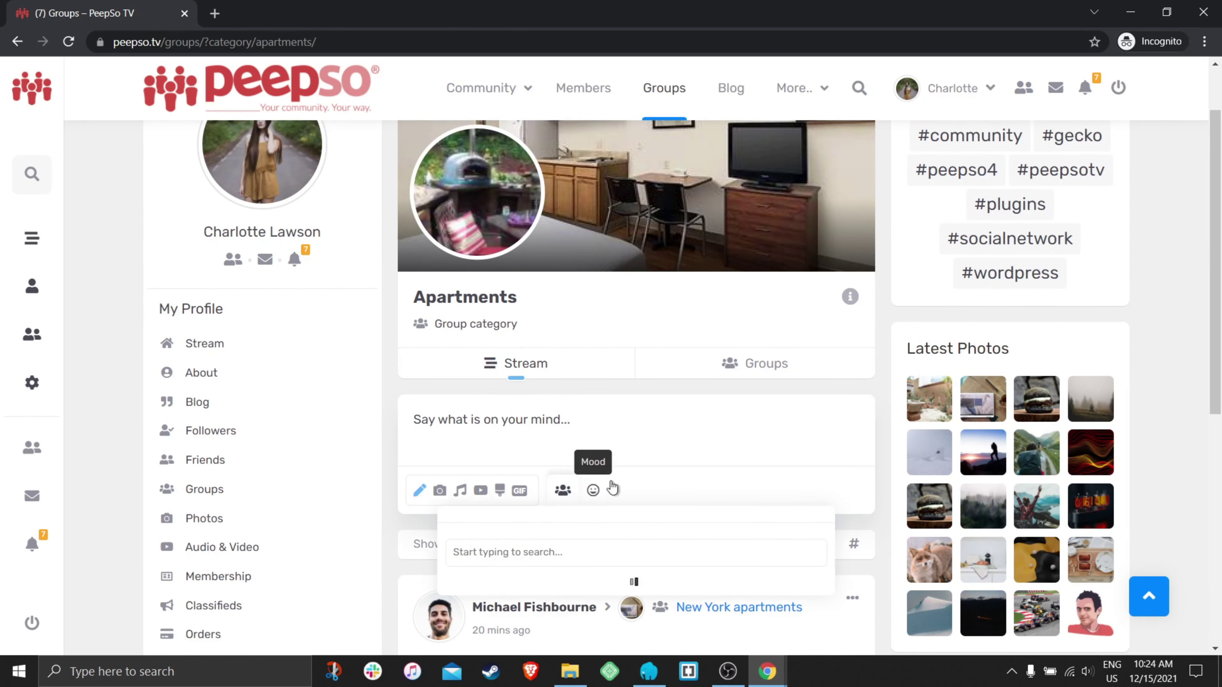
{"action": "scroll", "coordinate": [612, 489], "scroll_direction": "down", "scroll_amount": 3}
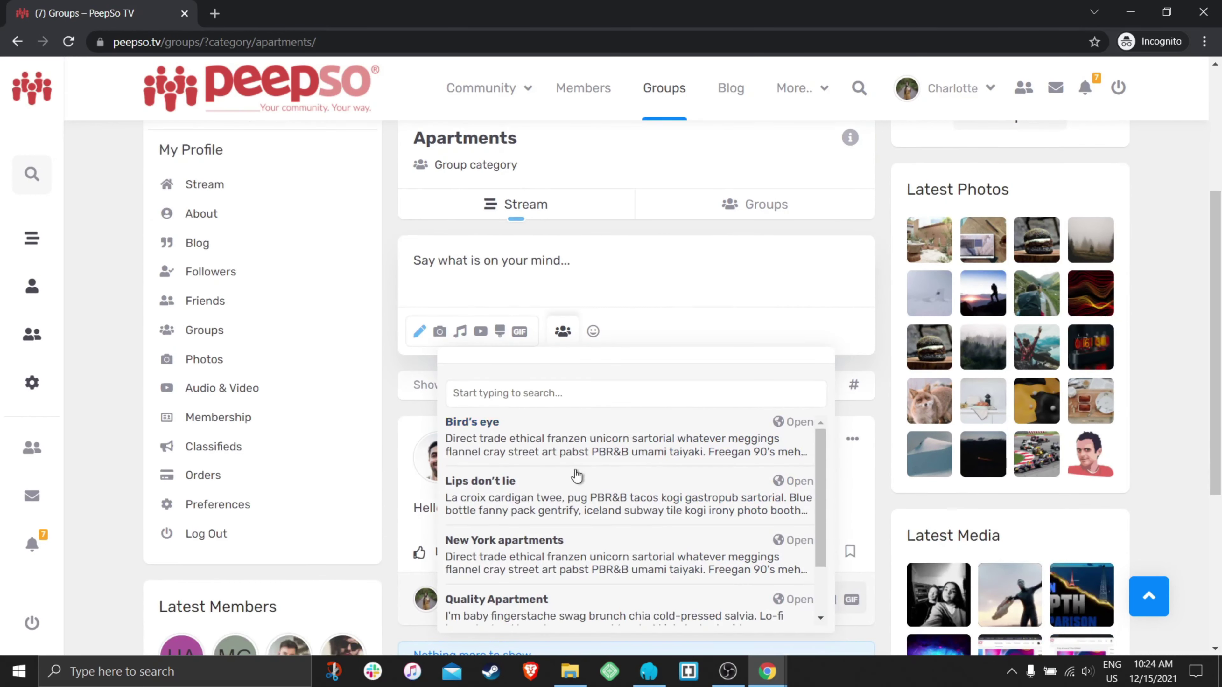
{"action": "scroll", "coordinate": [575, 474], "scroll_direction": "down", "scroll_amount": 1}
{"action": "scroll", "coordinate": [579, 581], "scroll_direction": "up", "scroll_amount": 1}
- Check the SEO section of PeepSo's Groups configuration, then switch to the Green Apartments group page
{"action": "left_click", "coordinate": [629, 370]}
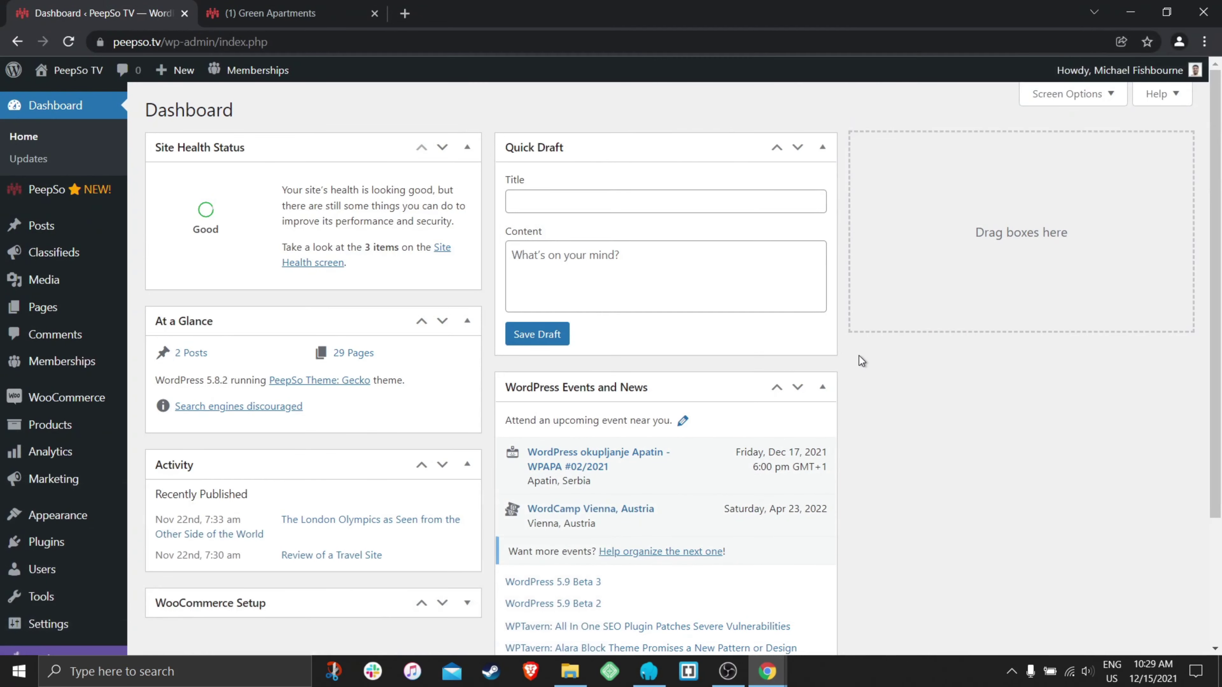
{"action": "mouse_move", "coordinate": [44, 197]}
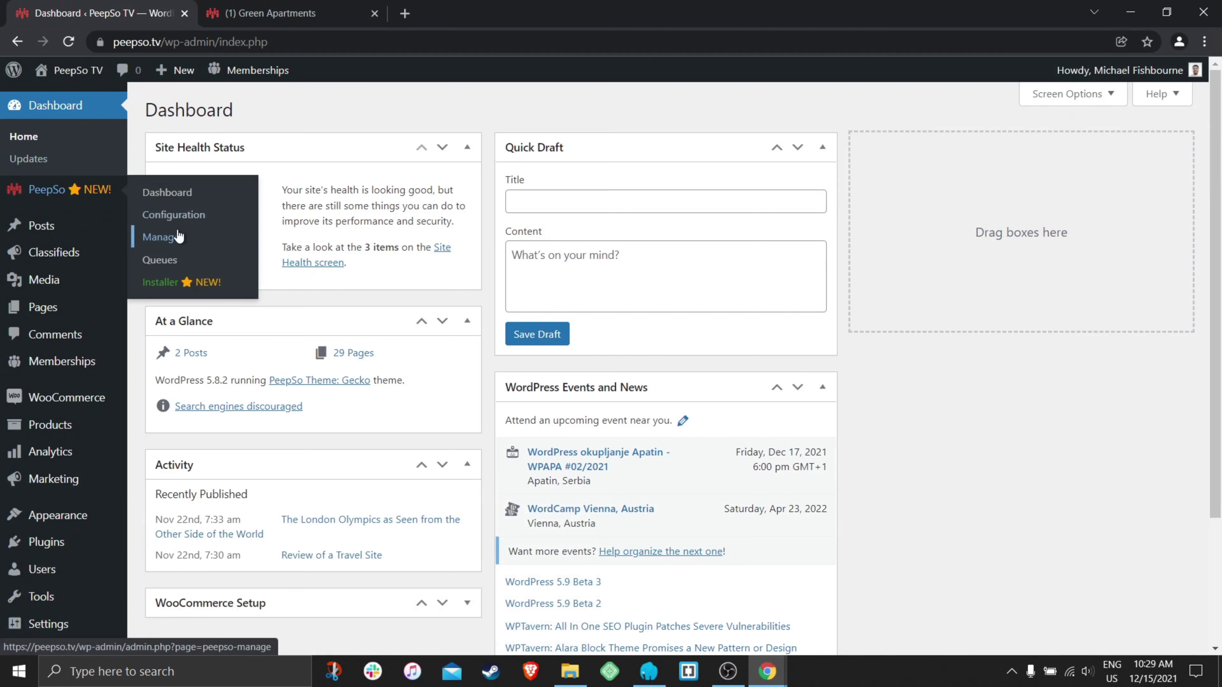
{"action": "left_click", "coordinate": [189, 220]}
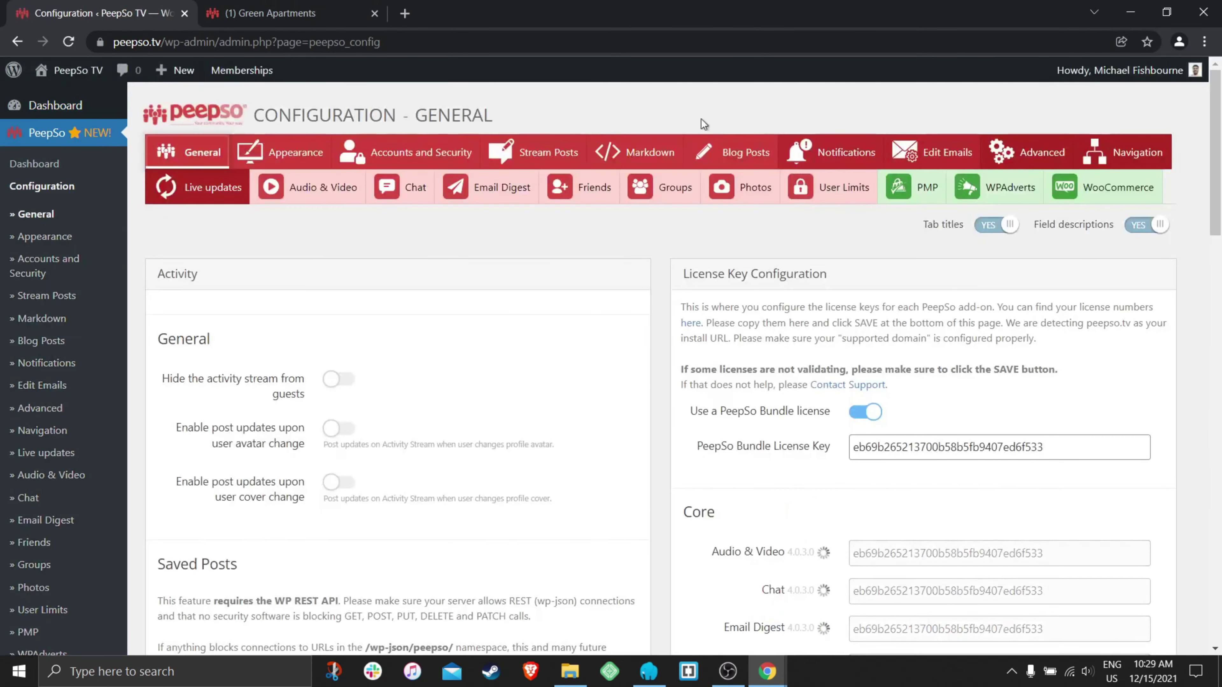
{"action": "left_click", "coordinate": [658, 190]}
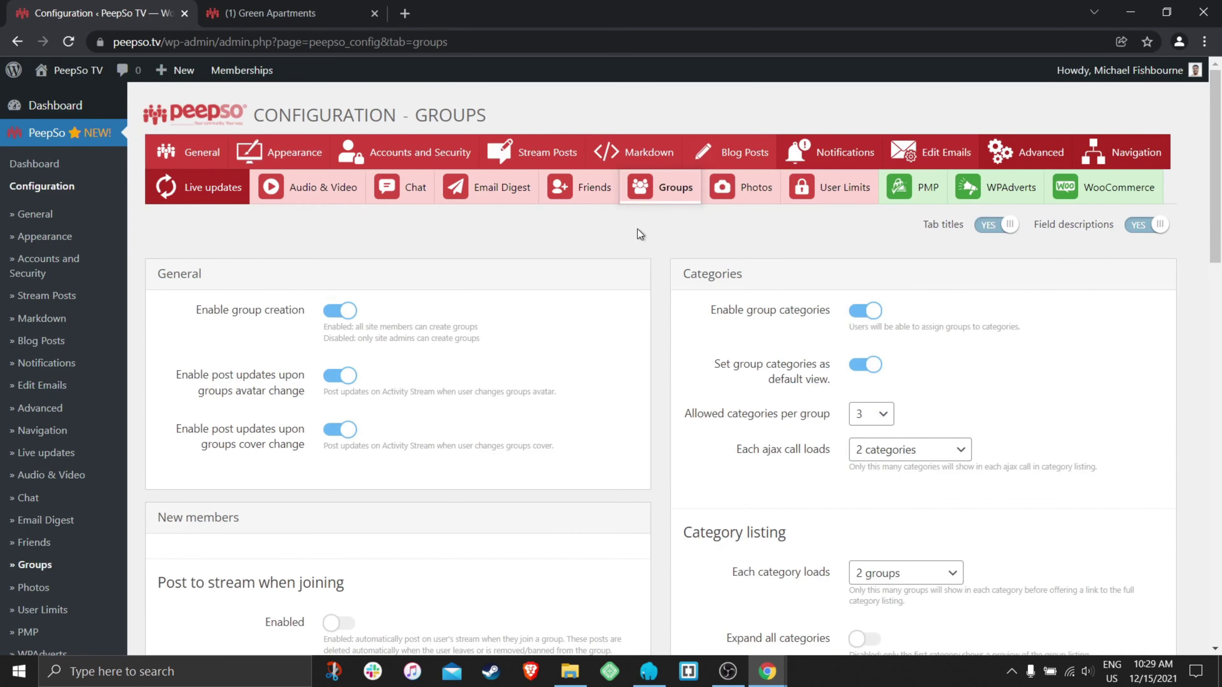
{"action": "scroll", "coordinate": [638, 229], "scroll_direction": "down", "scroll_amount": 10}
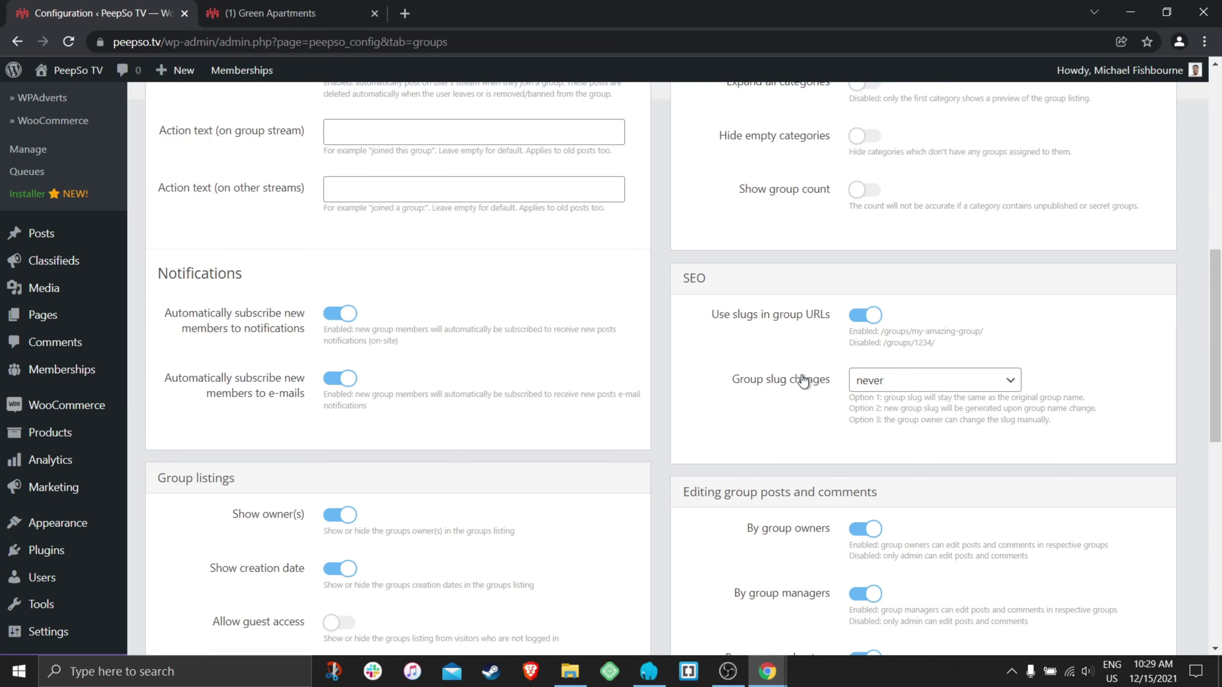
{"action": "left_click", "coordinate": [264, 26]}
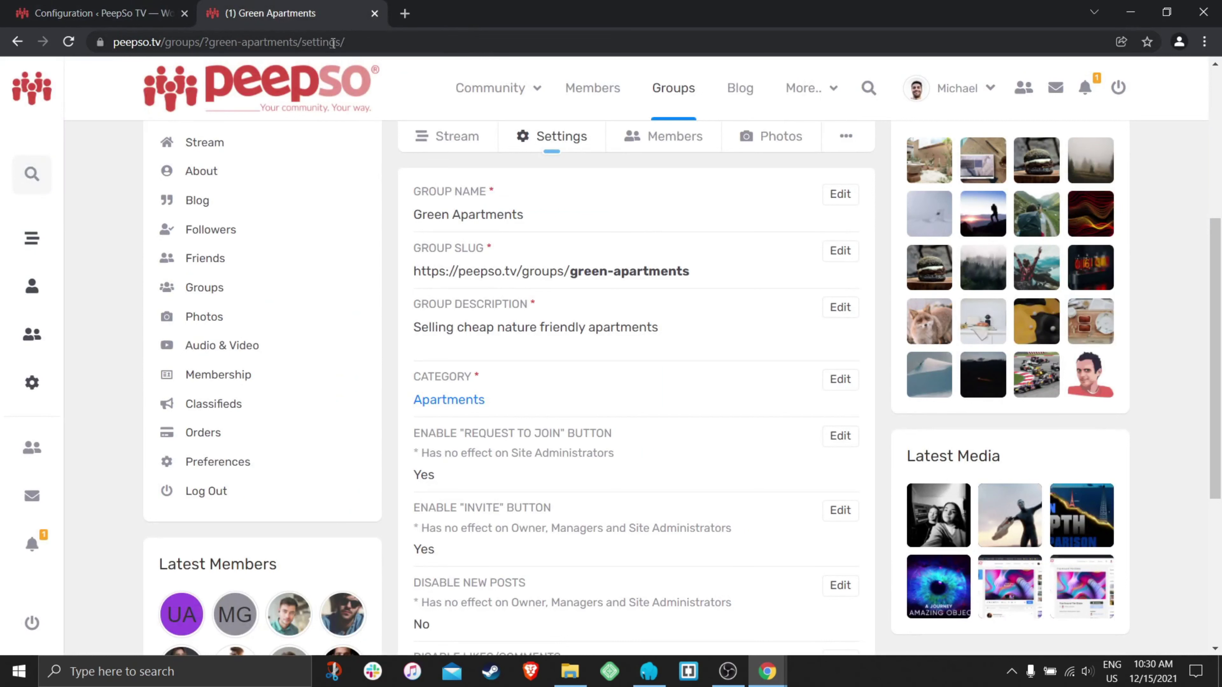
- Open the My favorite color group and compare its title with the slug my-favorite-color-is-bacon
{"action": "left_click", "coordinate": [673, 91]}
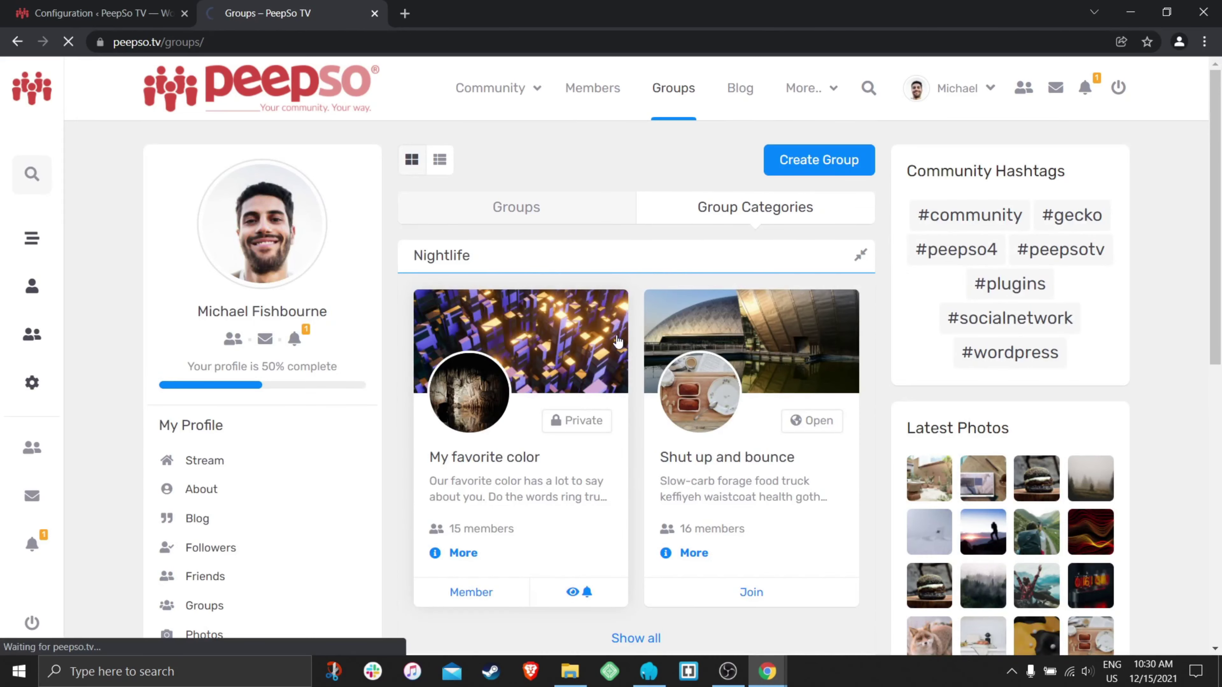
{"action": "left_click", "coordinate": [618, 342]}
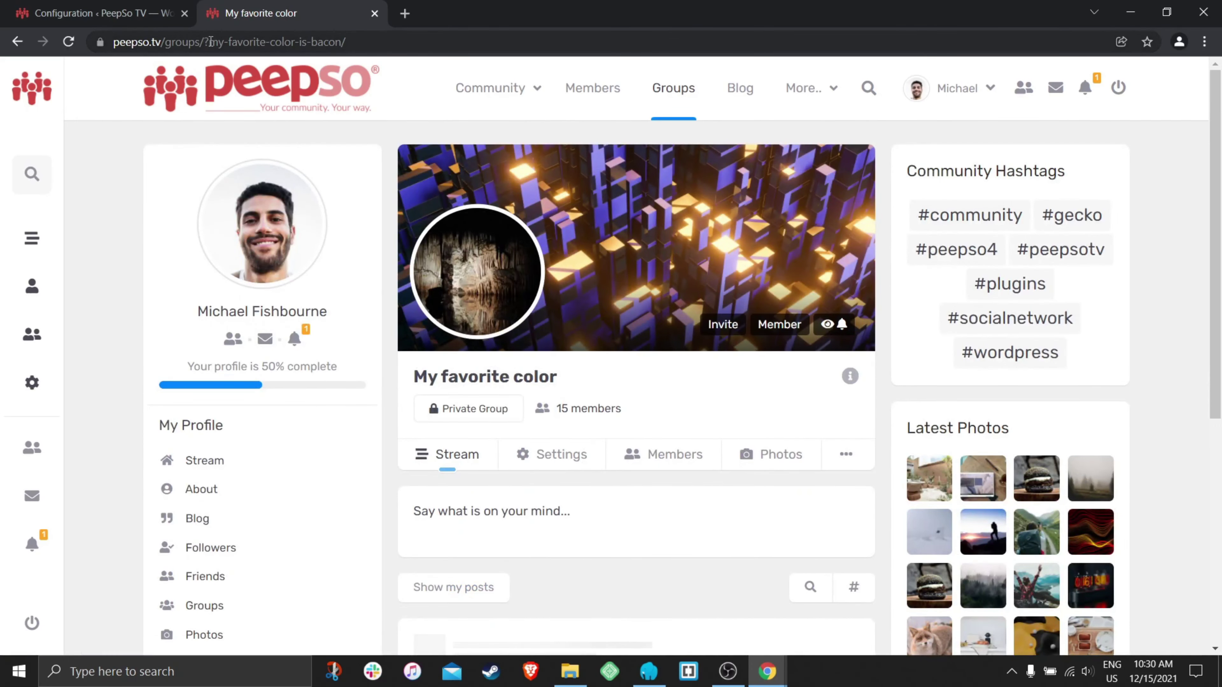
{"action": "left_click_drag", "start_coordinate": [210, 42], "coordinate": [346, 44]}
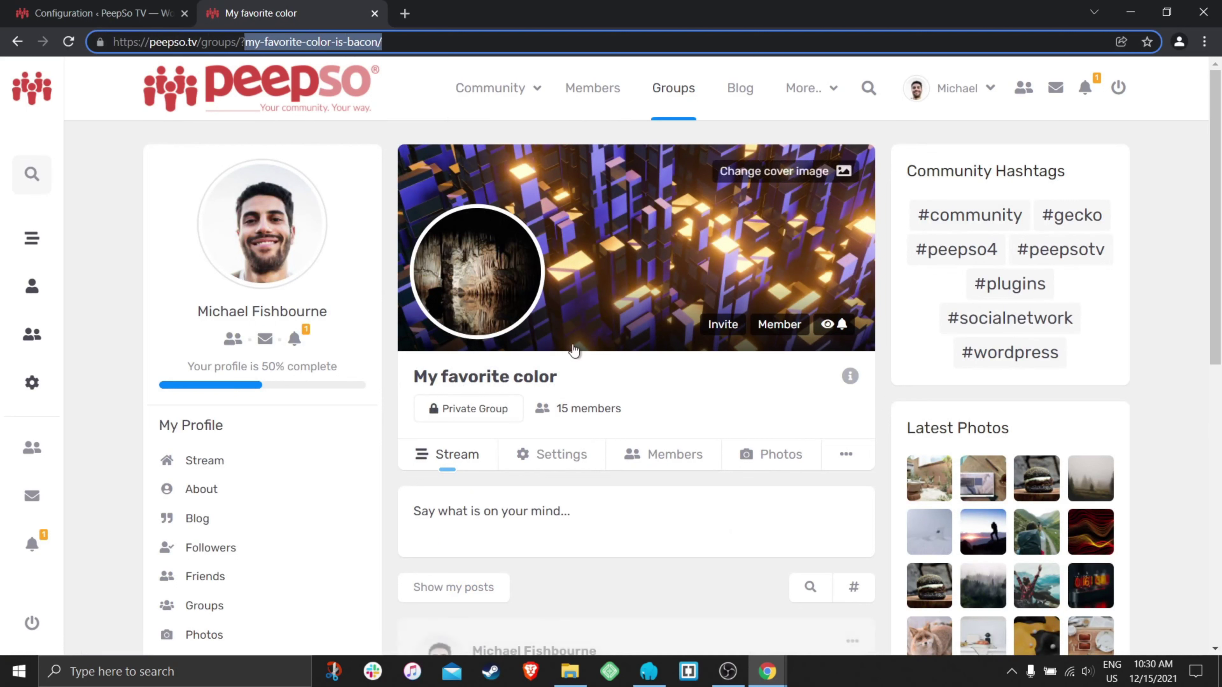
{"action": "left_click_drag", "start_coordinate": [559, 378], "coordinate": [411, 388]}
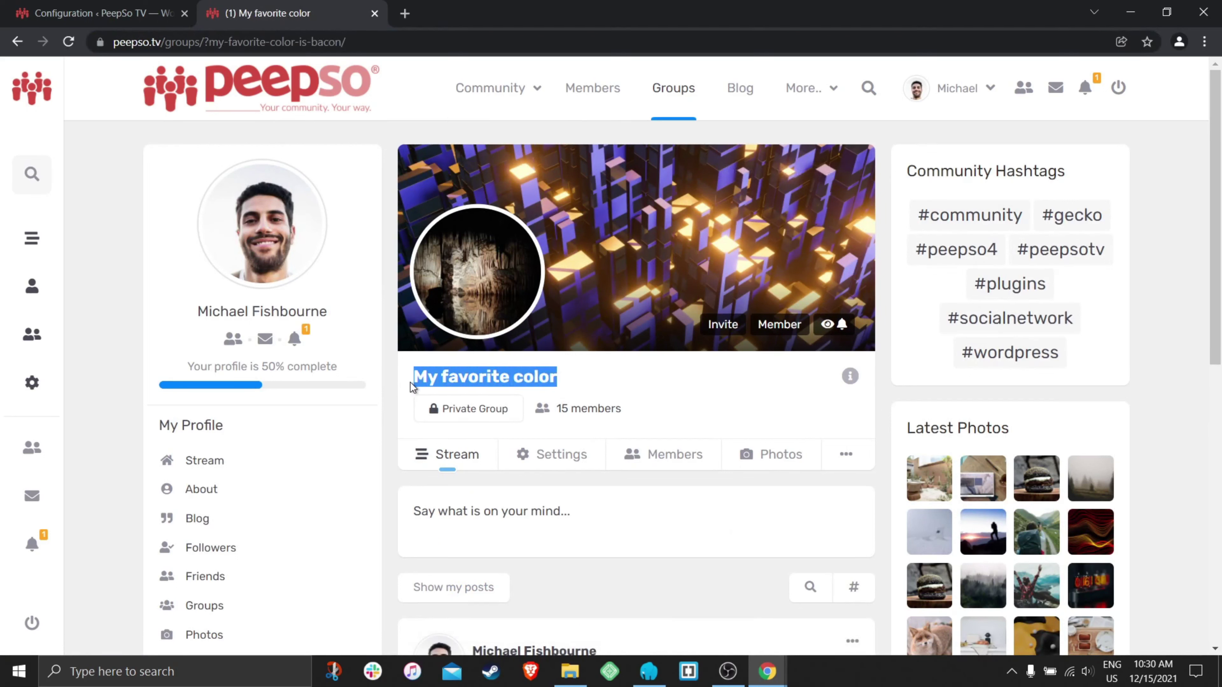
{"action": "left_click_drag", "start_coordinate": [361, 42], "coordinate": [208, 42]}
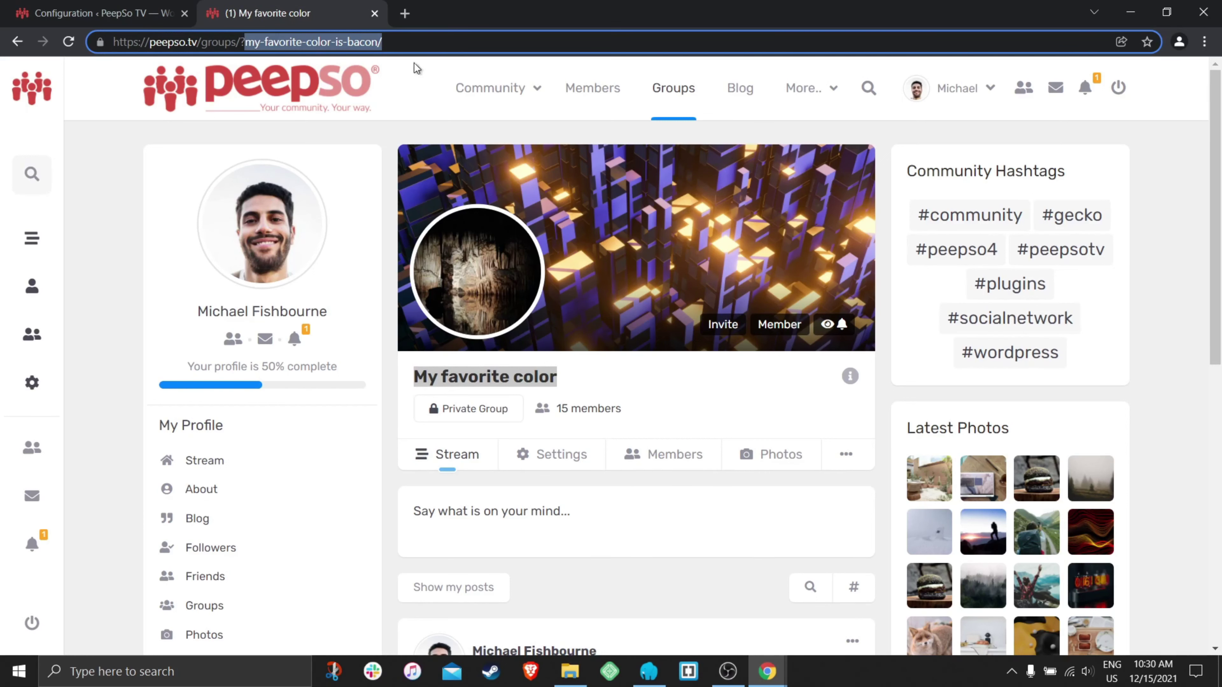
- Glance at the groups configuration, then return to the groups listing
{"action": "left_click", "coordinate": [120, 13]}
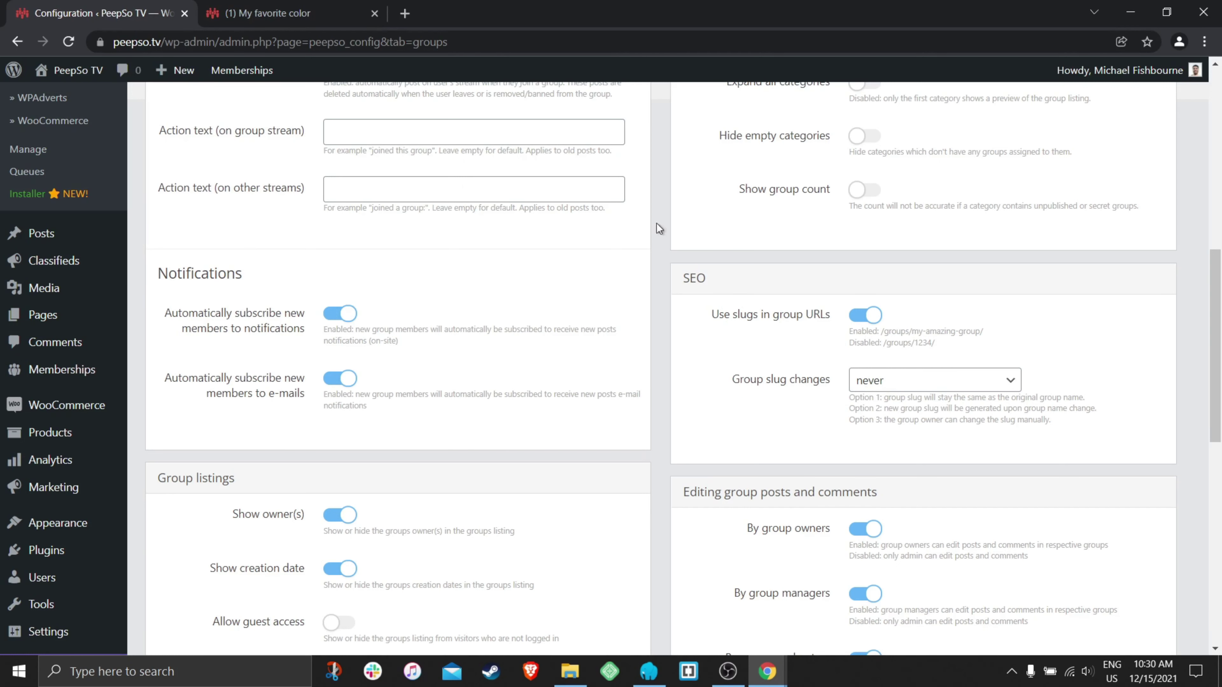
{"action": "left_click", "coordinate": [267, 13]}
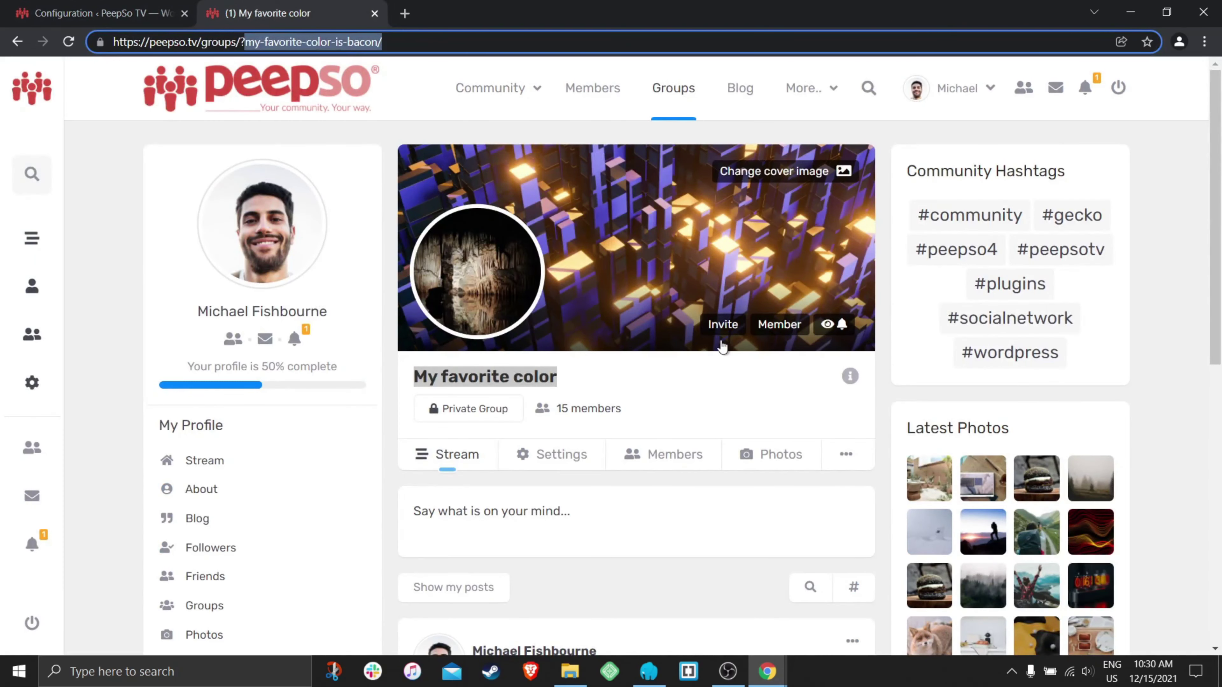
{"action": "left_click", "coordinate": [379, 307]}
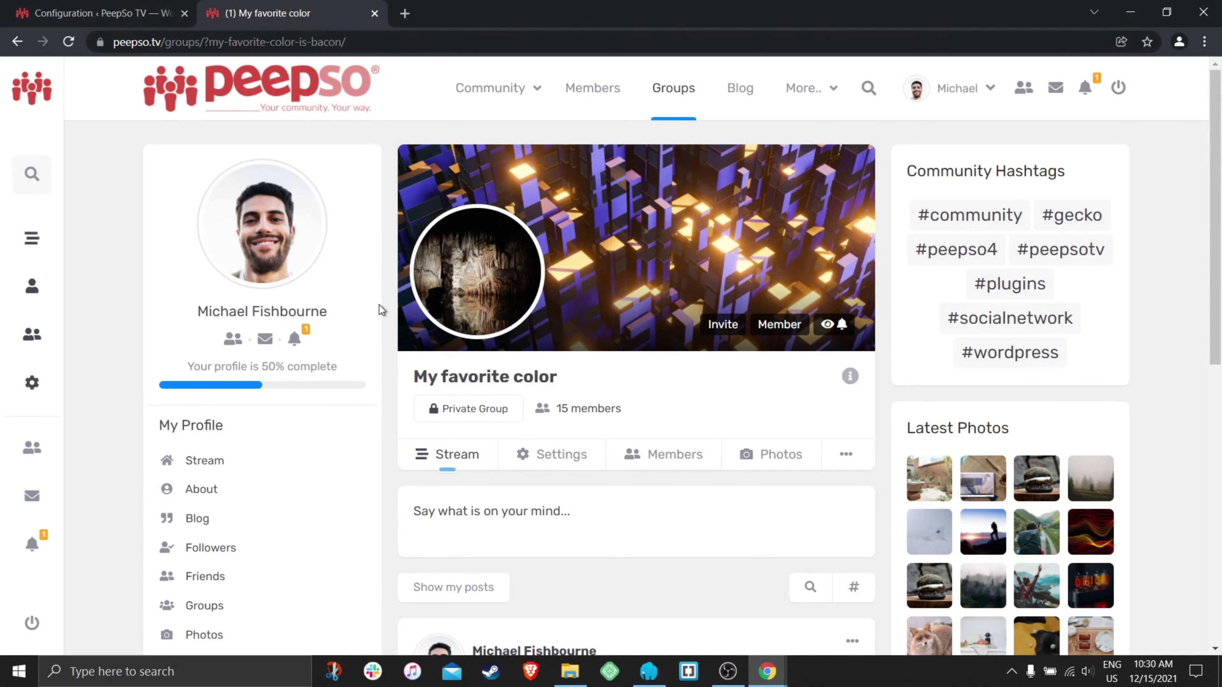
{"action": "left_click", "coordinate": [659, 87]}
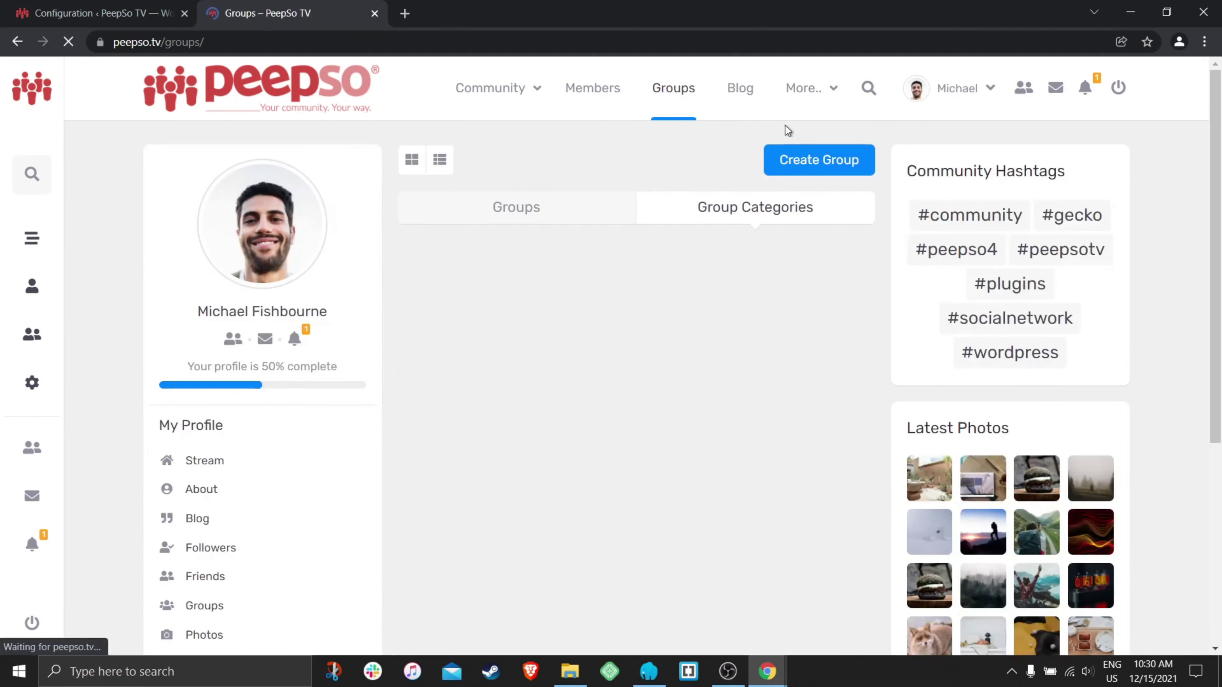
- Fill in a new group named 'Group with the slug that never changes', described 'PeepSo TV group', in PeepSo TV
{"action": "left_click", "coordinate": [842, 159]}
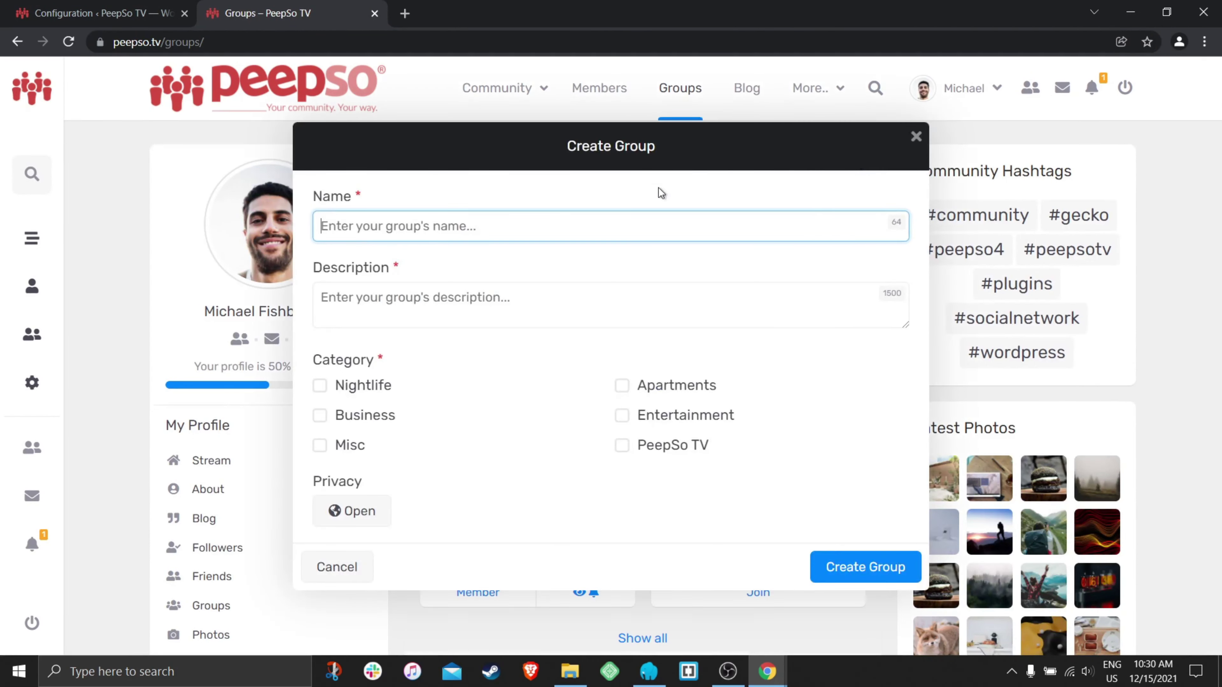
{"action": "type", "text": "Group with the slu"}
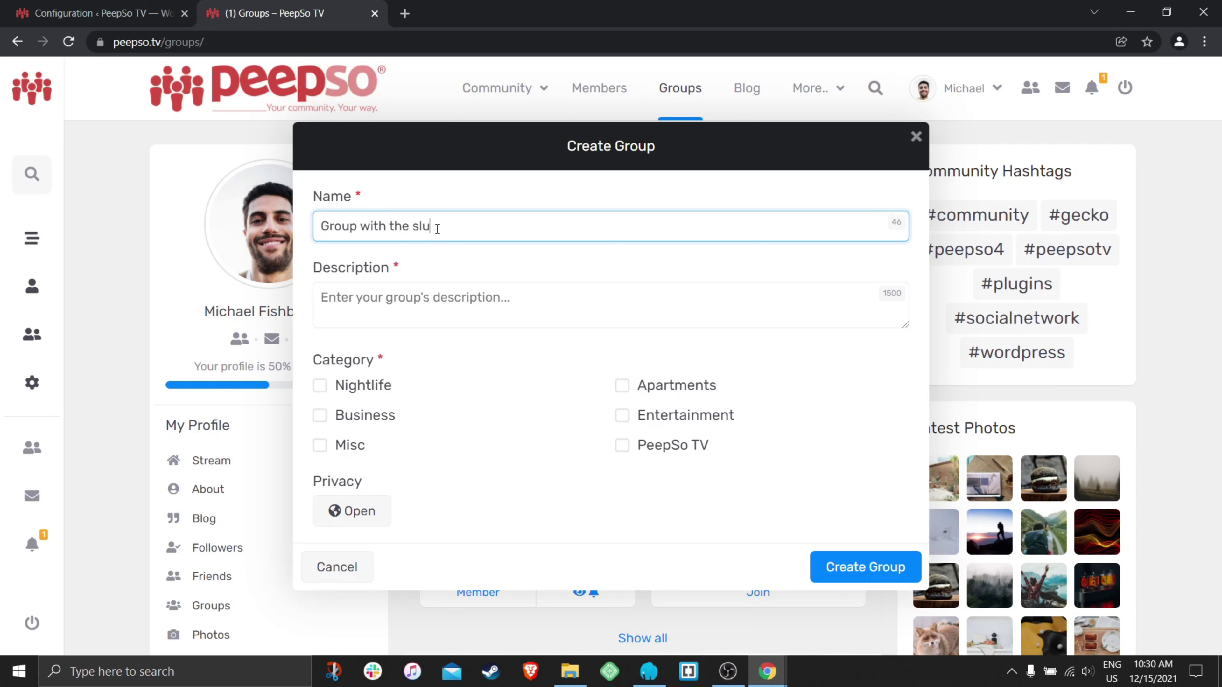
{"action": "type", "text": "gthat never changes"}
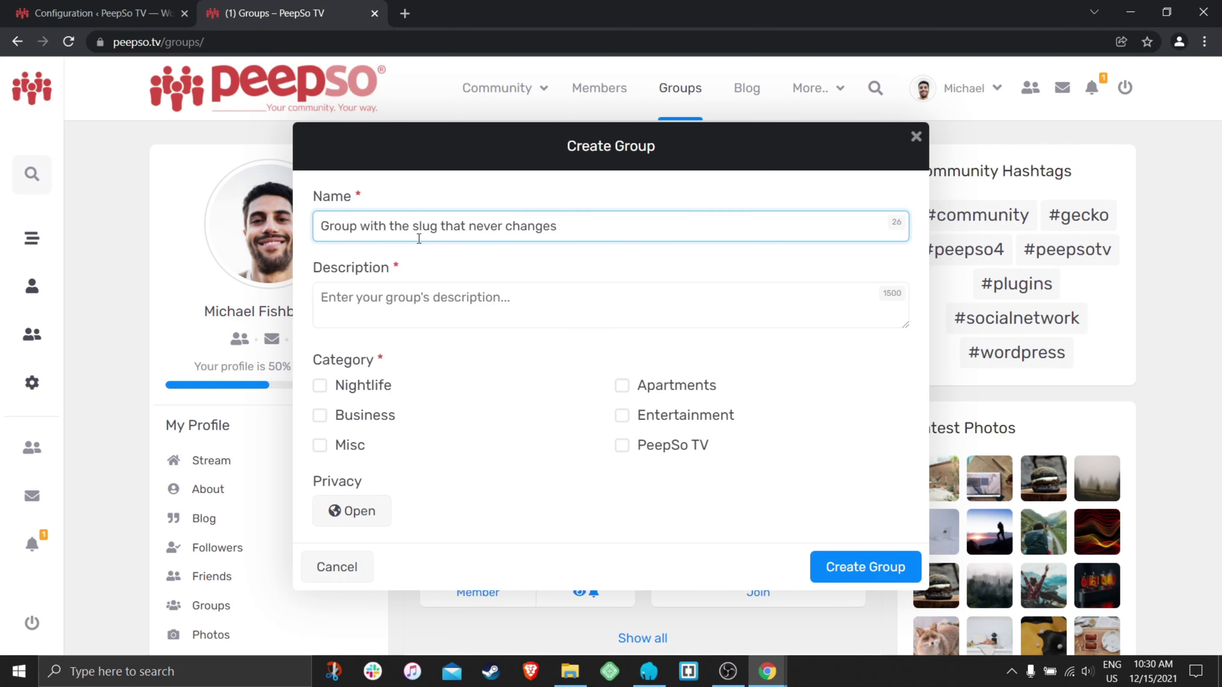
{"action": "left_click", "coordinate": [433, 305]}
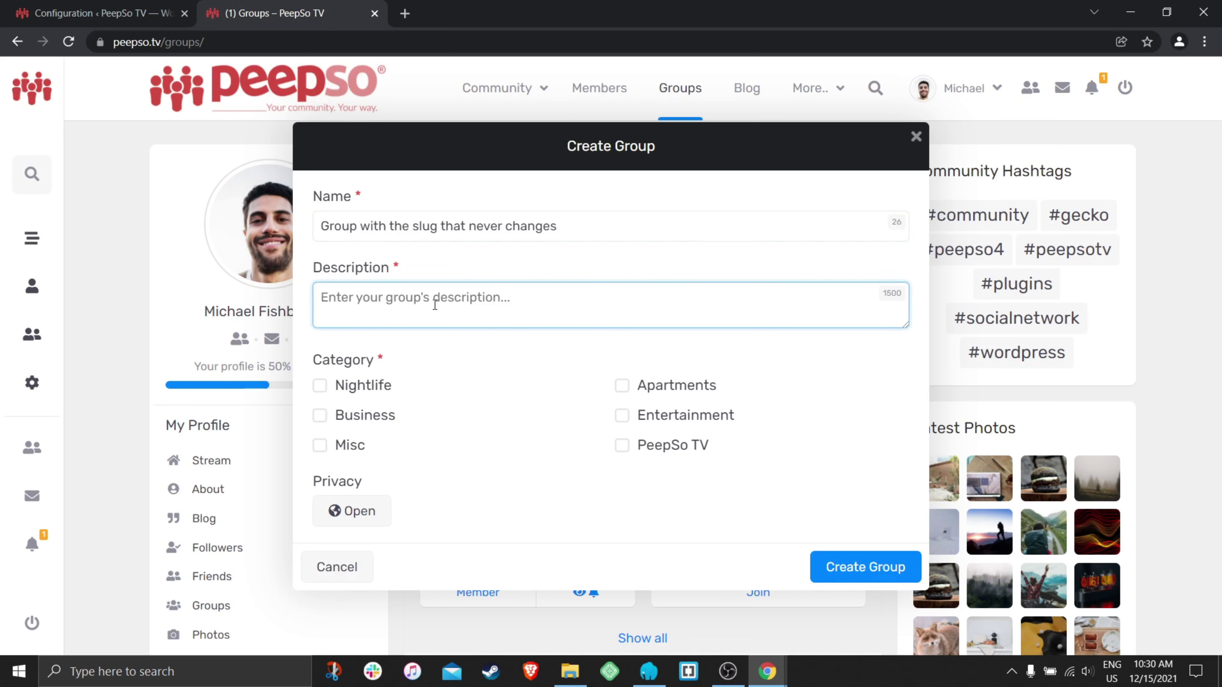
{"action": "type", "text": "PeepSo TV group"}
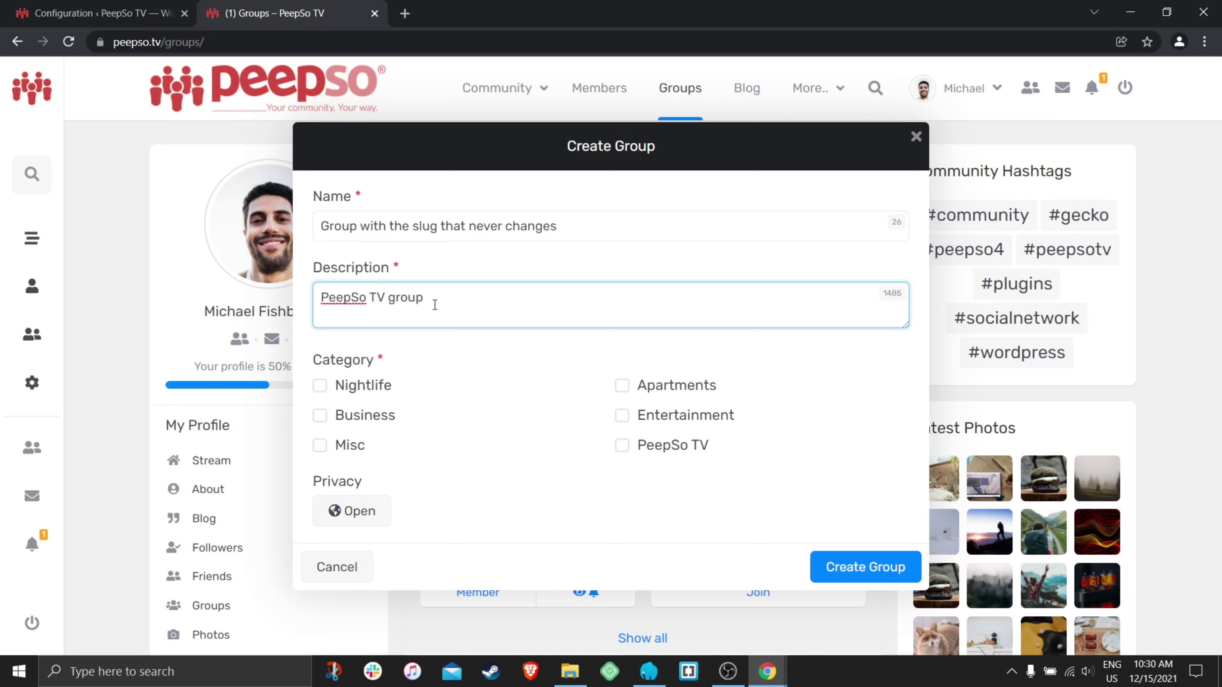
{"action": "left_click", "coordinate": [618, 445]}
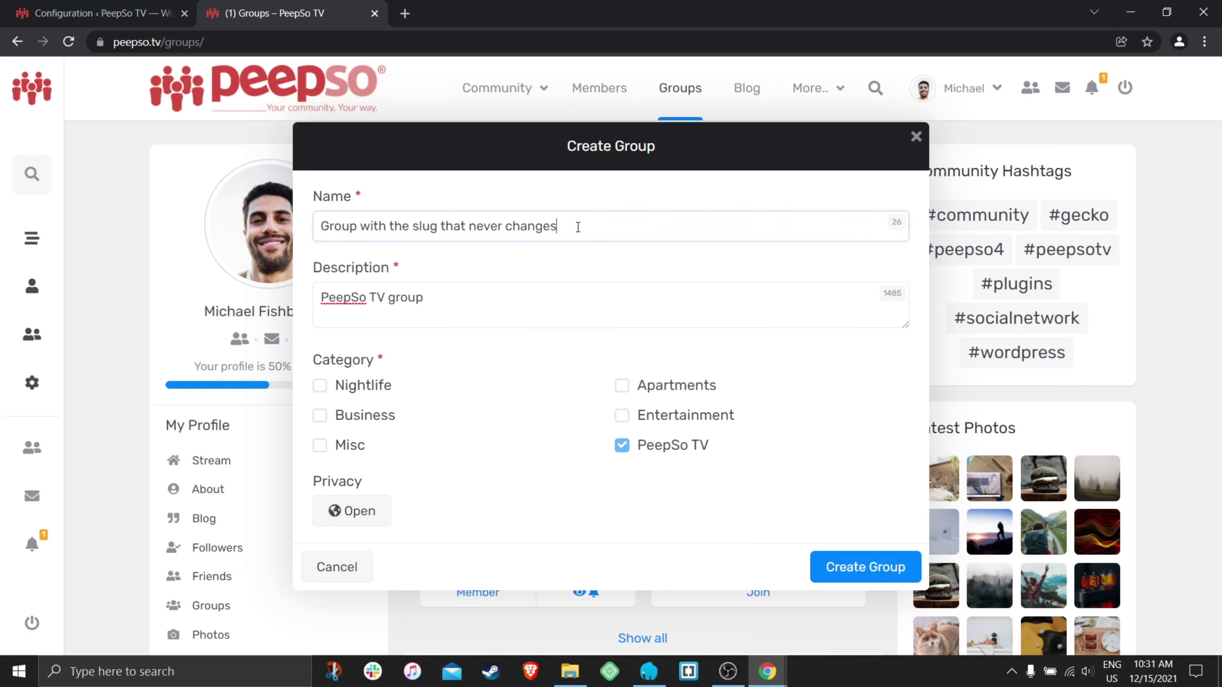
{"action": "left_click_drag", "start_coordinate": [576, 224], "coordinate": [315, 240]}
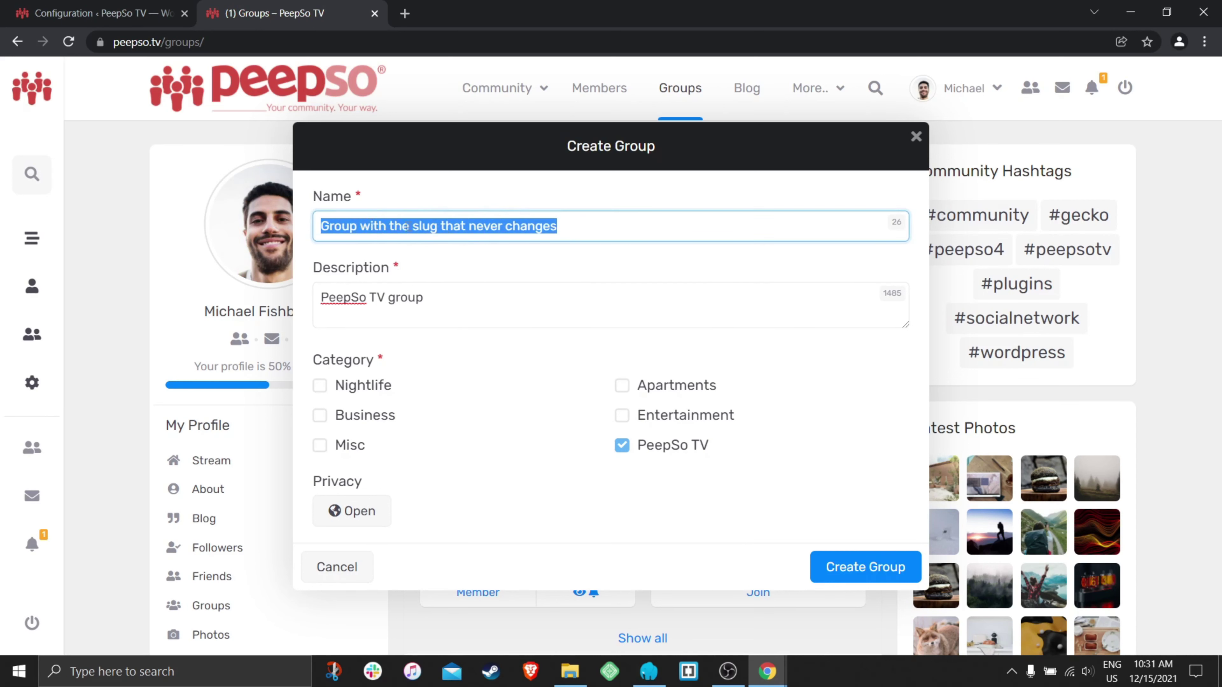
- Create the group and check its slug in the page address
{"action": "left_click", "coordinate": [846, 575]}
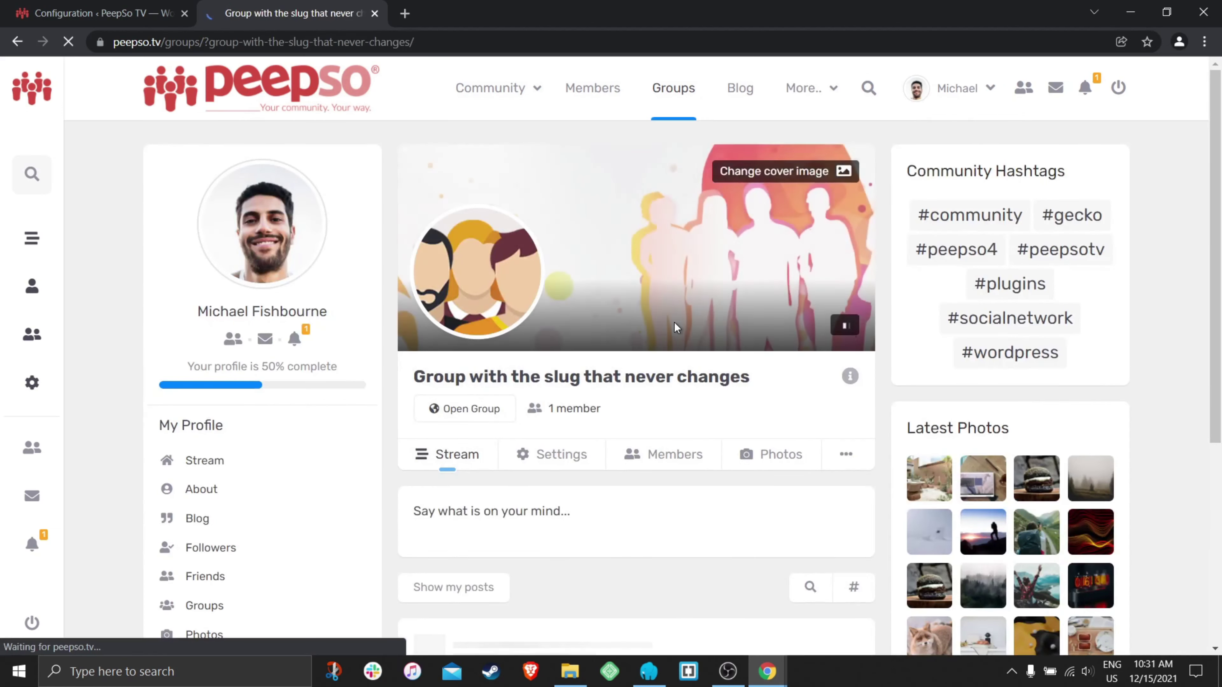
{"action": "left_click_drag", "start_coordinate": [439, 47], "coordinate": [236, 45]}
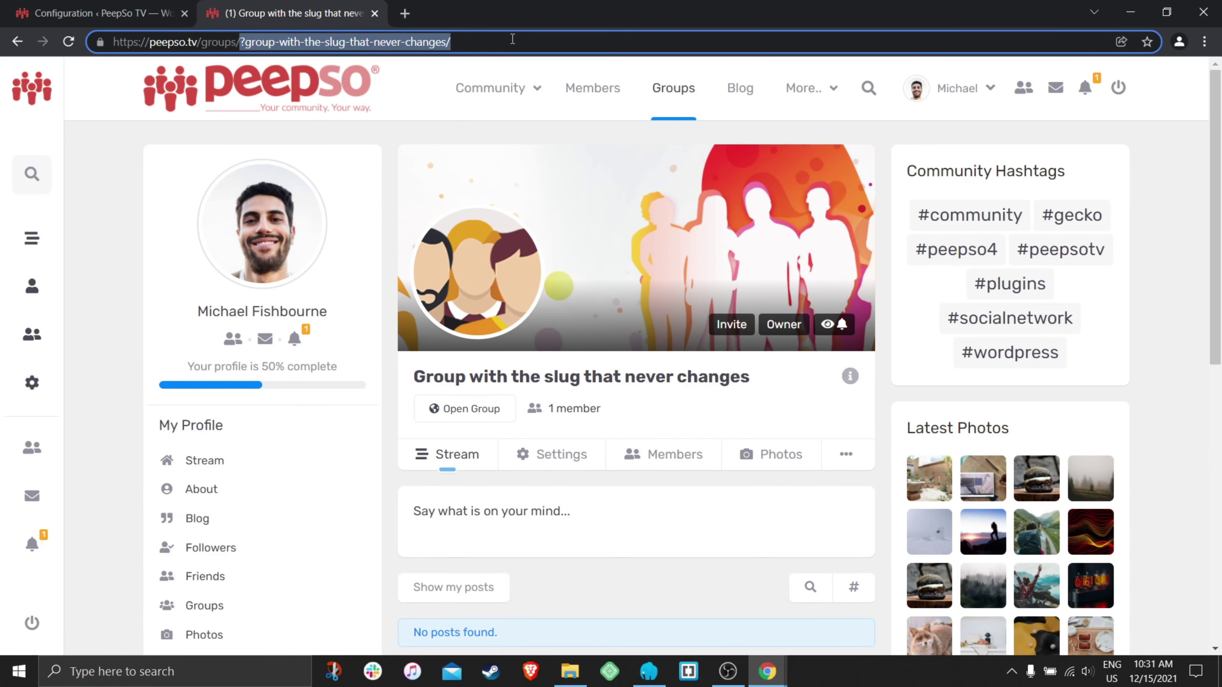
{"action": "left_click", "coordinate": [108, 16]}
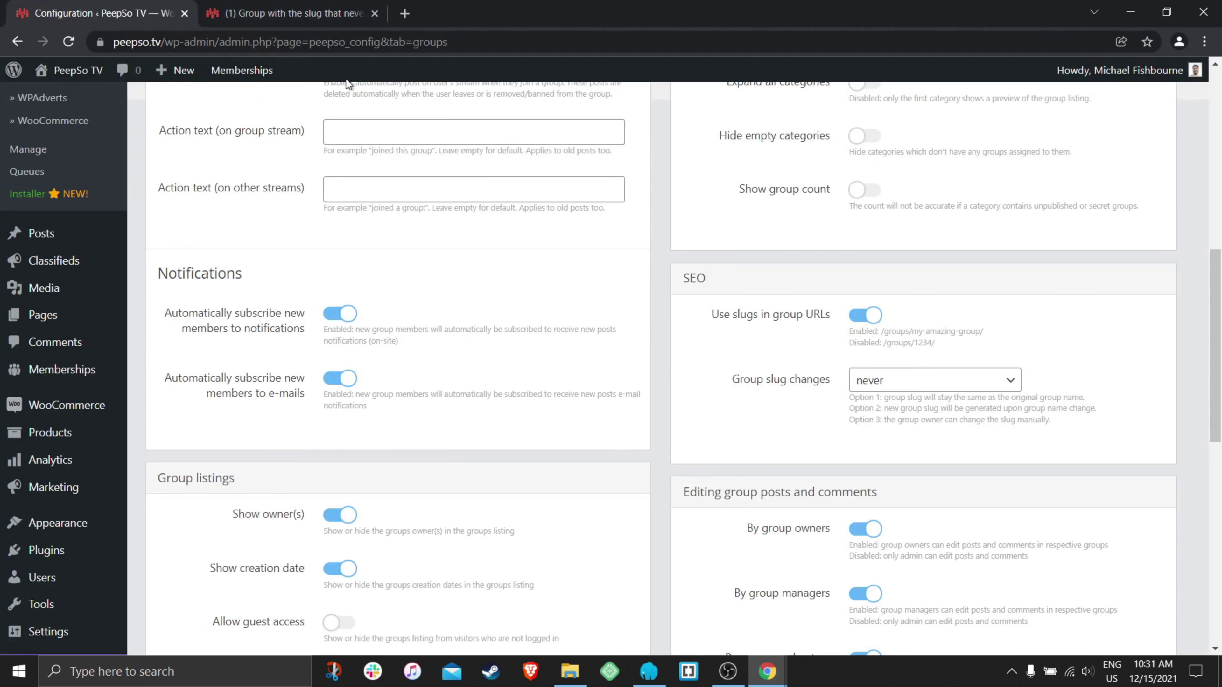
- Recheck the groups configuration, then open the new group's Settings
{"action": "left_click", "coordinate": [316, 16]}
{"action": "left_click", "coordinate": [159, 17]}
{"action": "scroll", "coordinate": [957, 447], "scroll_direction": "down", "scroll_amount": 1}
{"action": "scroll", "coordinate": [924, 405], "scroll_direction": "up", "scroll_amount": 3}
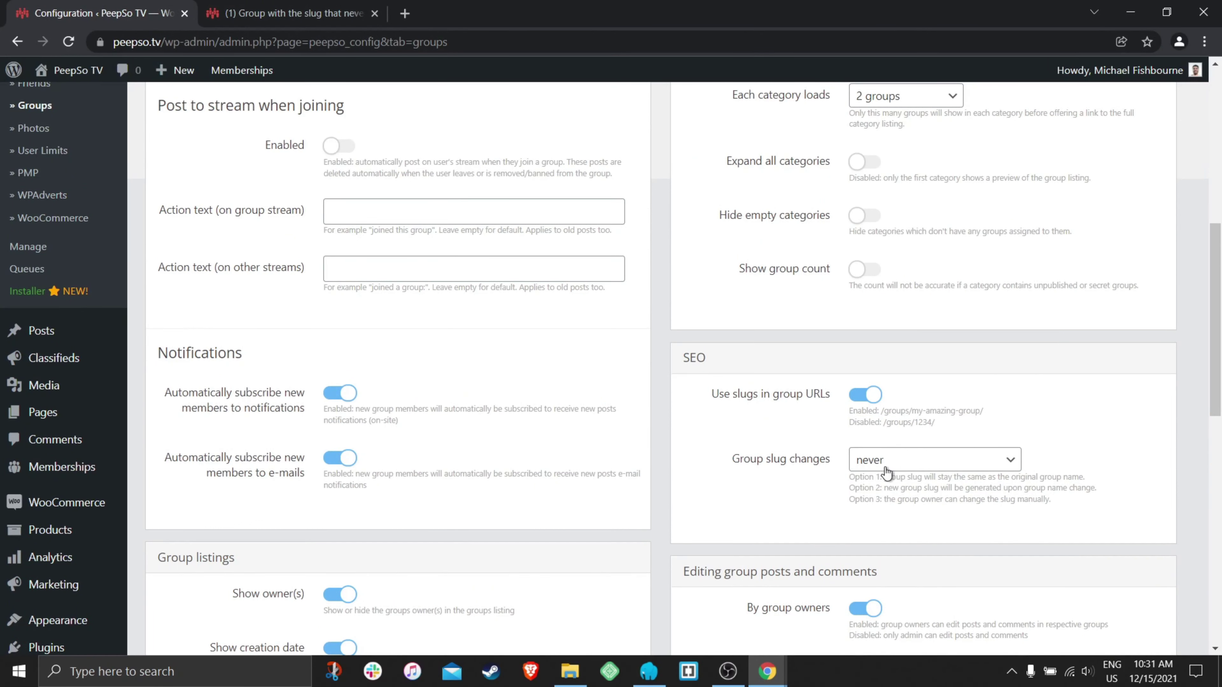
{"action": "left_click", "coordinate": [288, 13]}
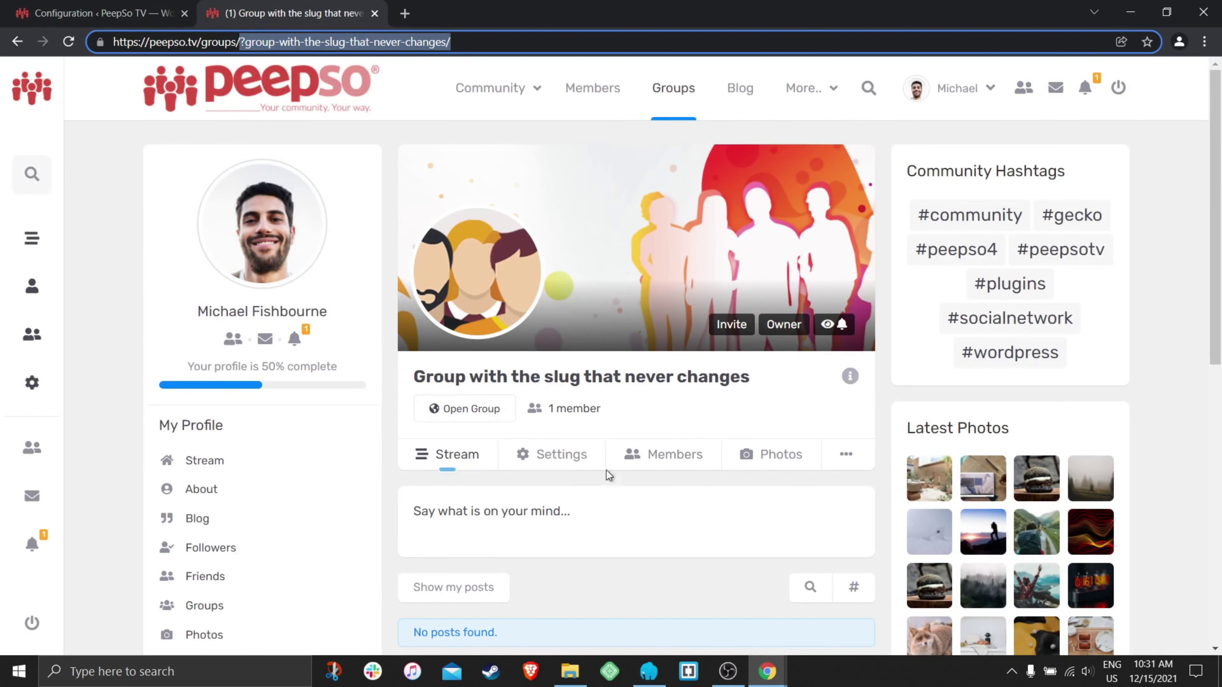
{"action": "left_click", "coordinate": [556, 456]}
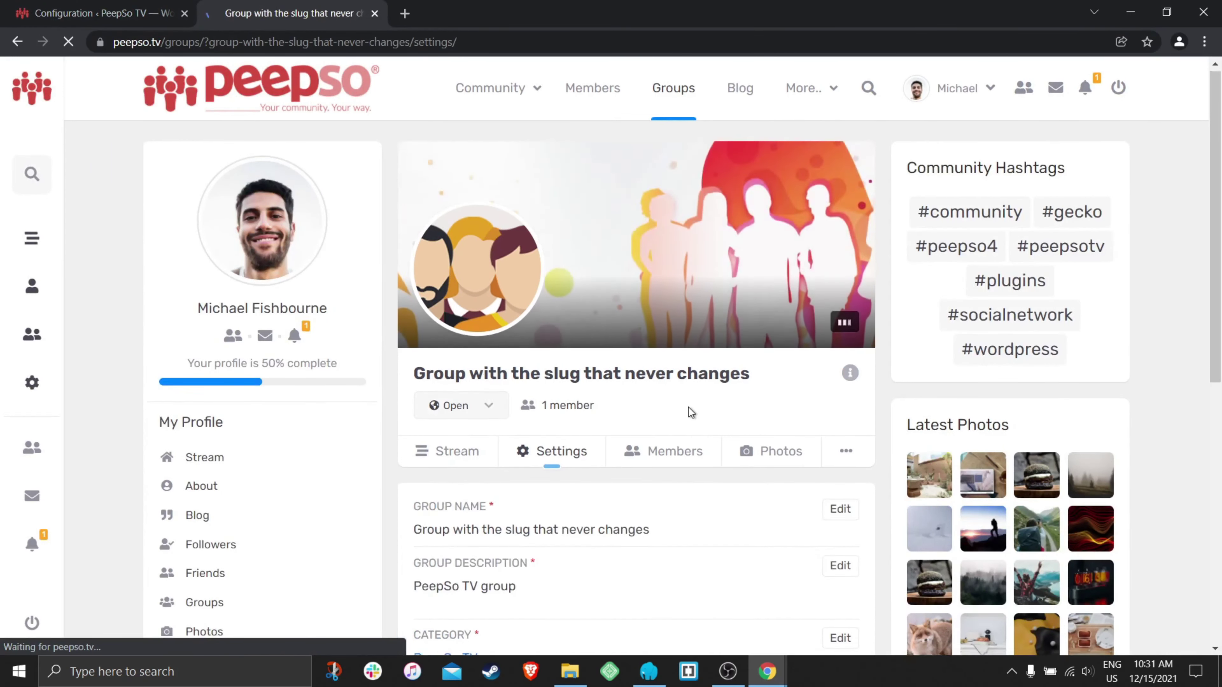
{"action": "scroll", "coordinate": [688, 406], "scroll_direction": "down", "scroll_amount": 3}
- Rename the group to 'Group with the new name' and confirm the change
{"action": "left_click", "coordinate": [840, 354]}
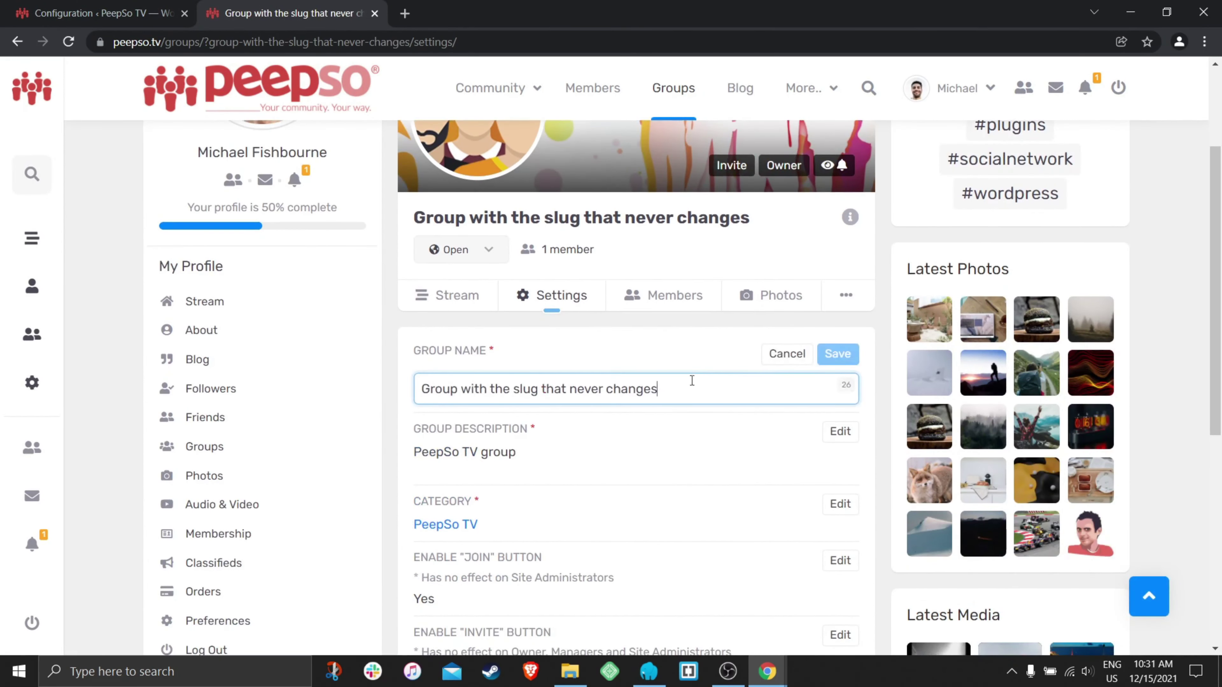
{"action": "left_click_drag", "start_coordinate": [673, 388], "coordinate": [570, 387]}
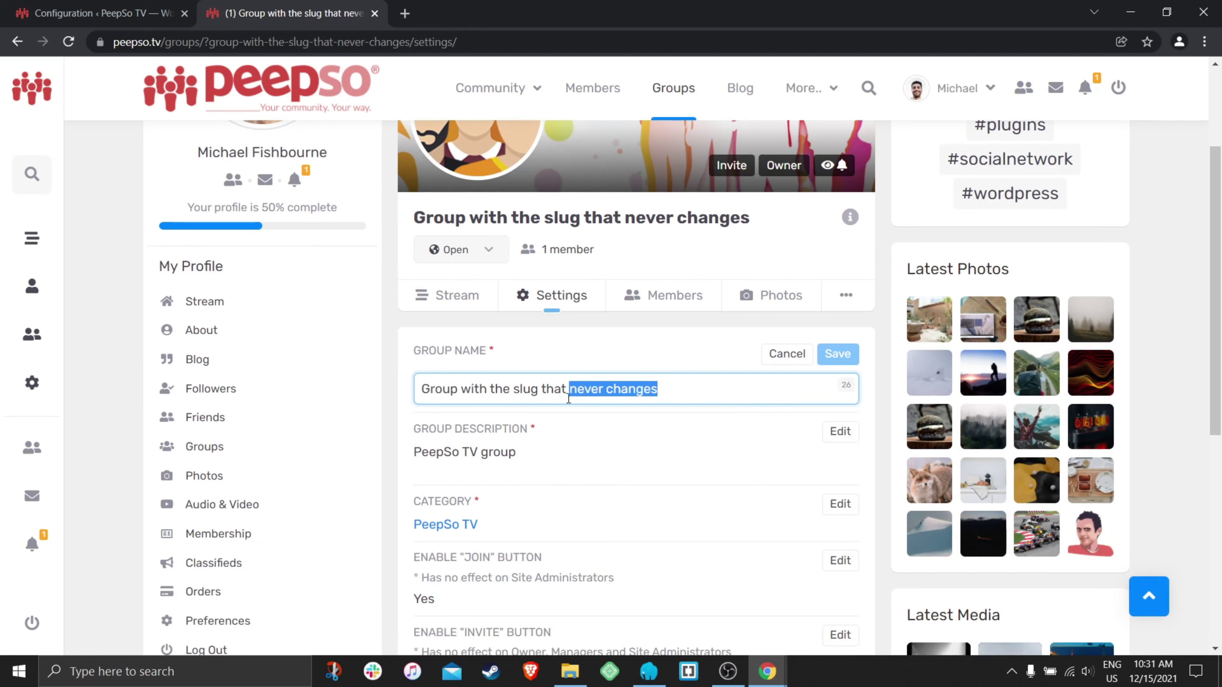
{"action": "left_click_drag", "start_coordinate": [670, 392], "coordinate": [569, 397]}
{"action": "key", "text": "BackSpace"}
{"action": "key", "text": "BackSpace"}
{"action": "key", "text": "BackSpace"}
{"action": "key", "text": "BackSpace"}
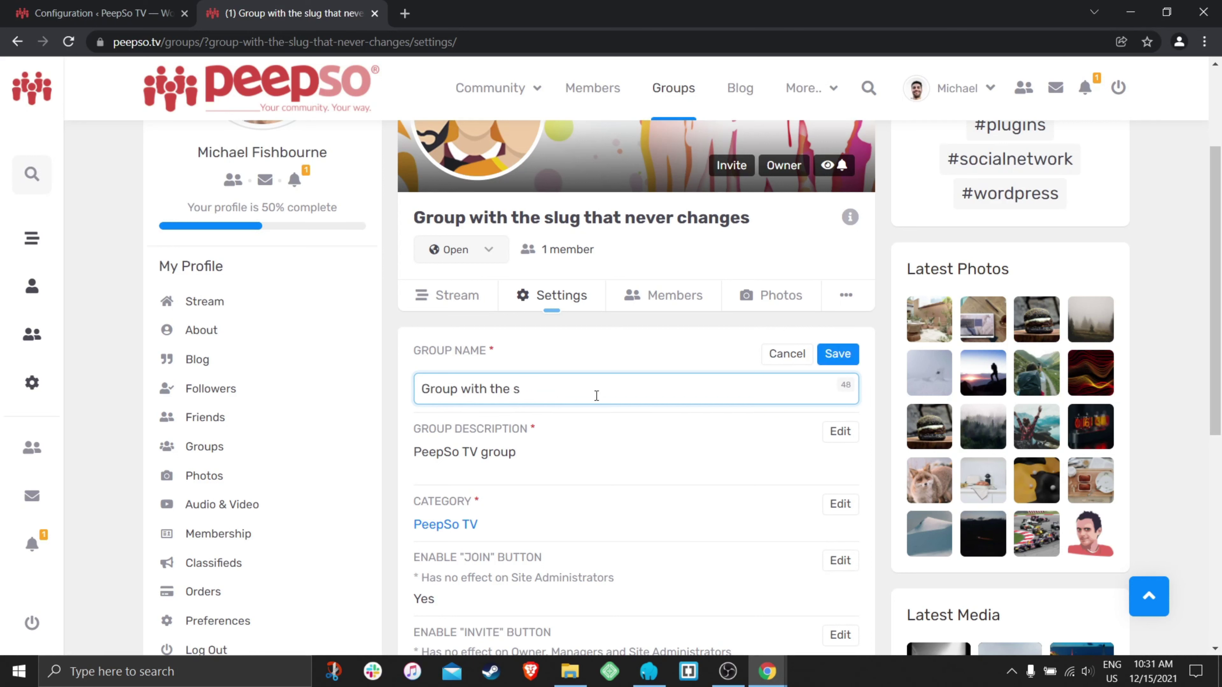
{"action": "type", "text": "new name"}
{"action": "left_click", "coordinate": [837, 354]}
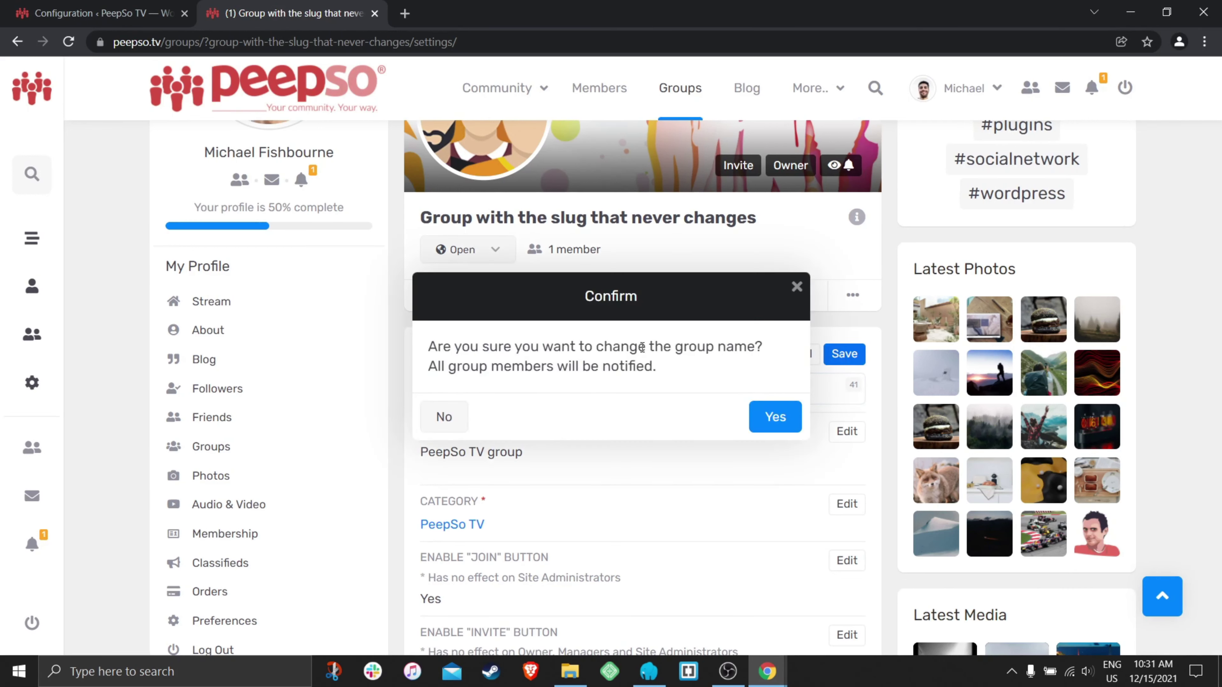
{"action": "left_click", "coordinate": [783, 420]}
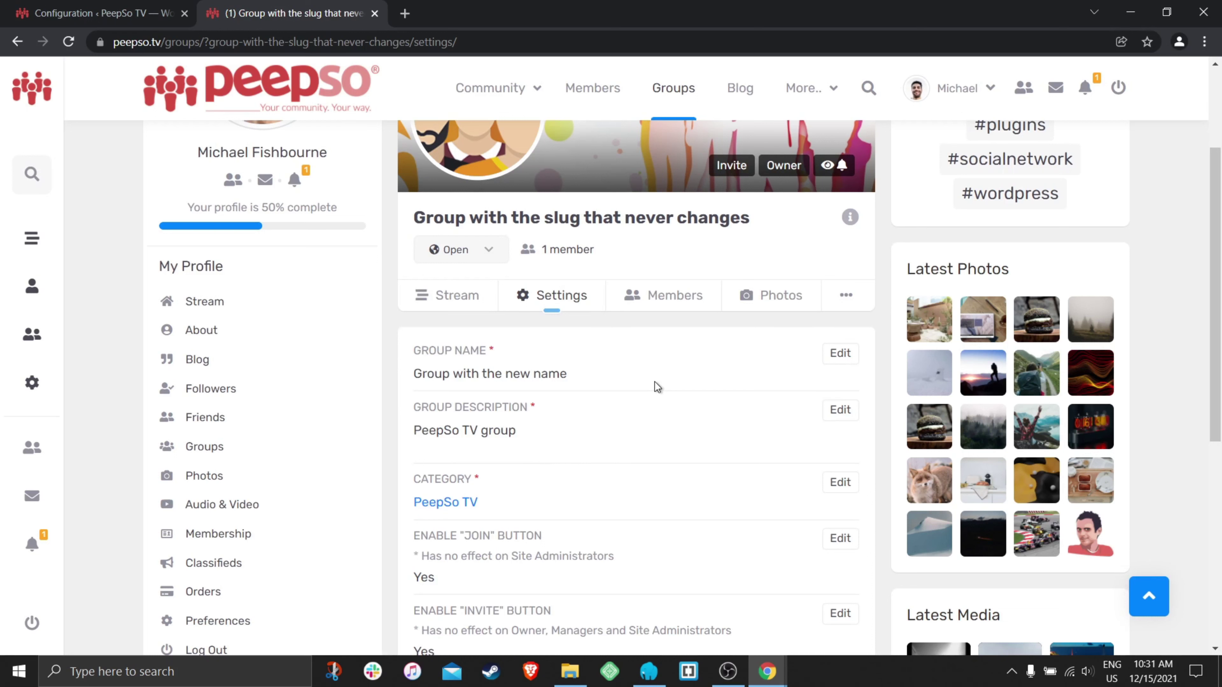
- Reload the group page to verify the new title while the slug stays group-with-the-slug-that-never-changes
{"action": "scroll", "coordinate": [712, 365], "scroll_direction": "up", "scroll_amount": 3}
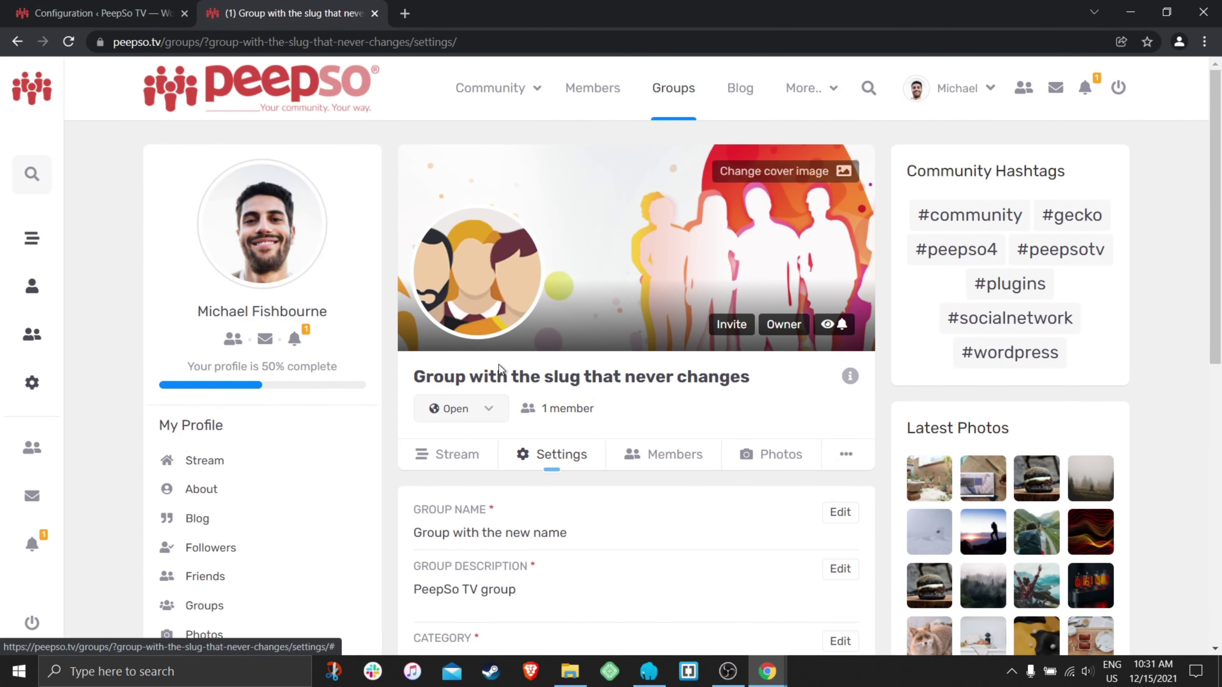
{"action": "right_click", "coordinate": [479, 371]}
{"action": "left_click", "coordinate": [448, 378]}
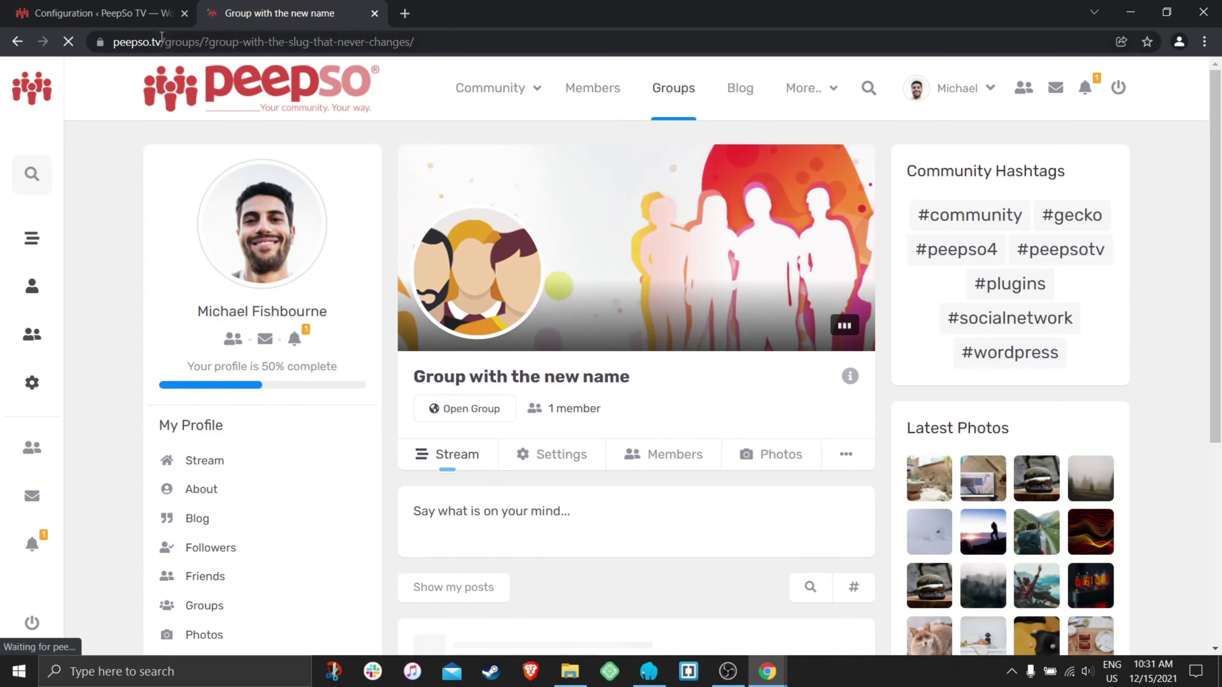
{"action": "left_click_drag", "start_coordinate": [634, 382], "coordinate": [413, 378]}
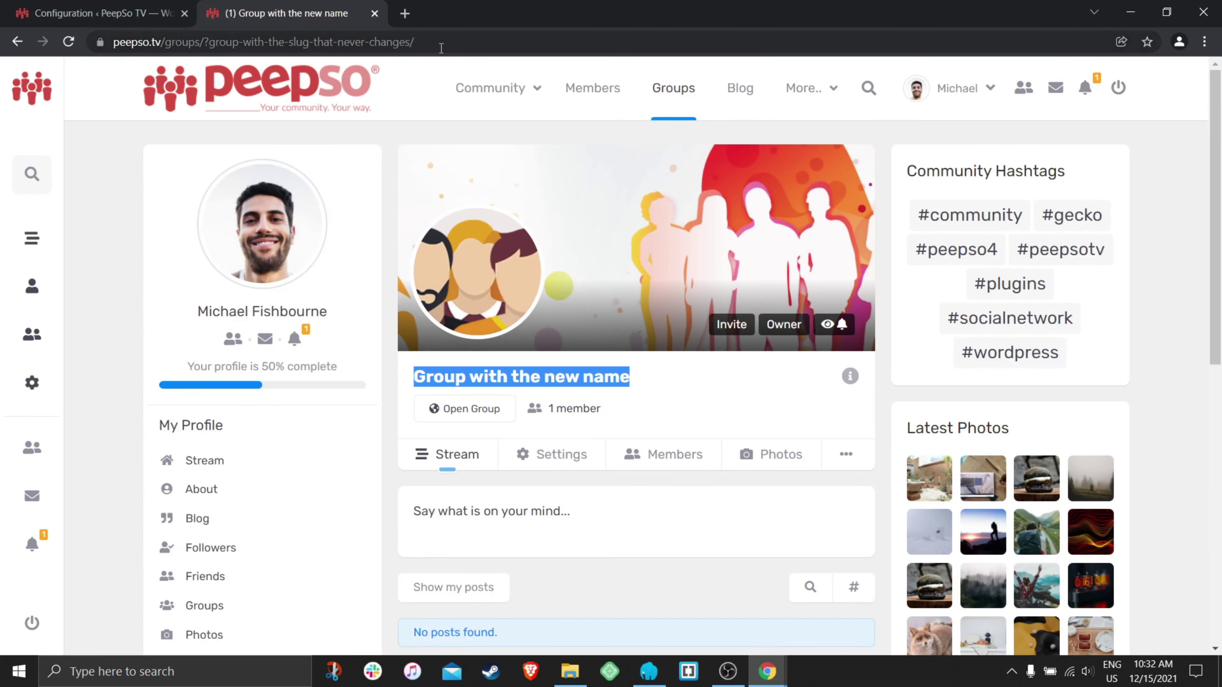
{"action": "left_click_drag", "start_coordinate": [415, 42], "coordinate": [210, 42]}
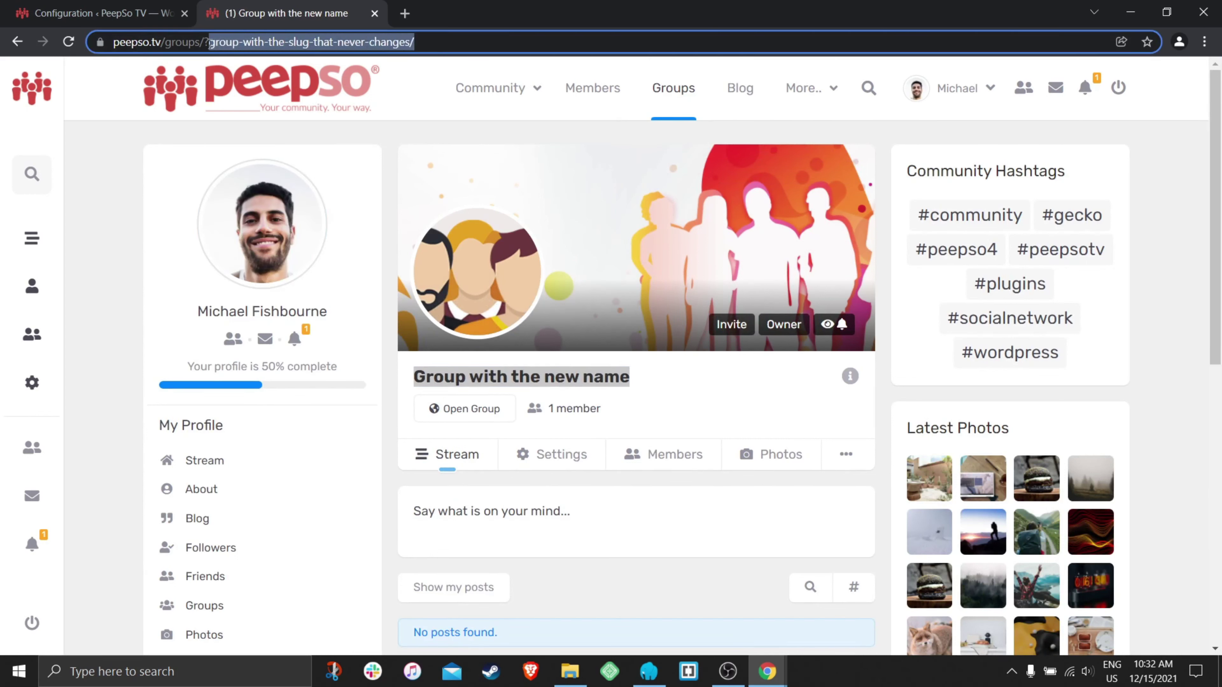
- Set Group slug changes to 'when group name is changed' and save the settings
{"action": "left_click", "coordinate": [142, 10]}
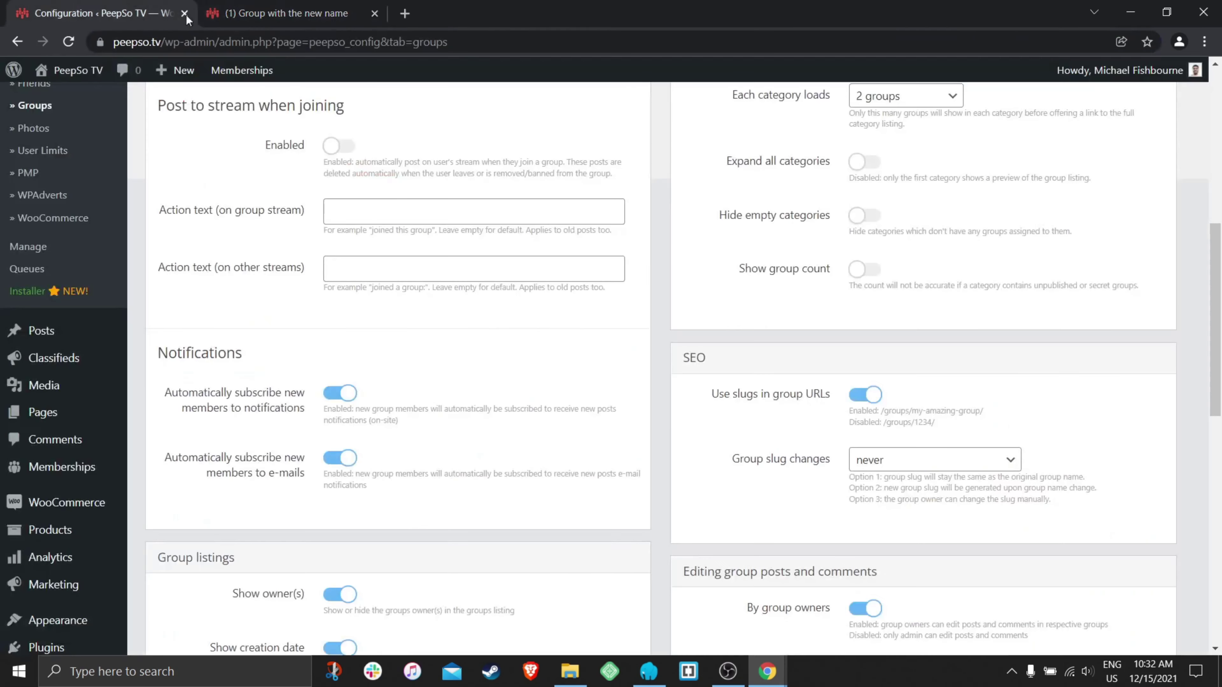
{"action": "left_click", "coordinate": [901, 463]}
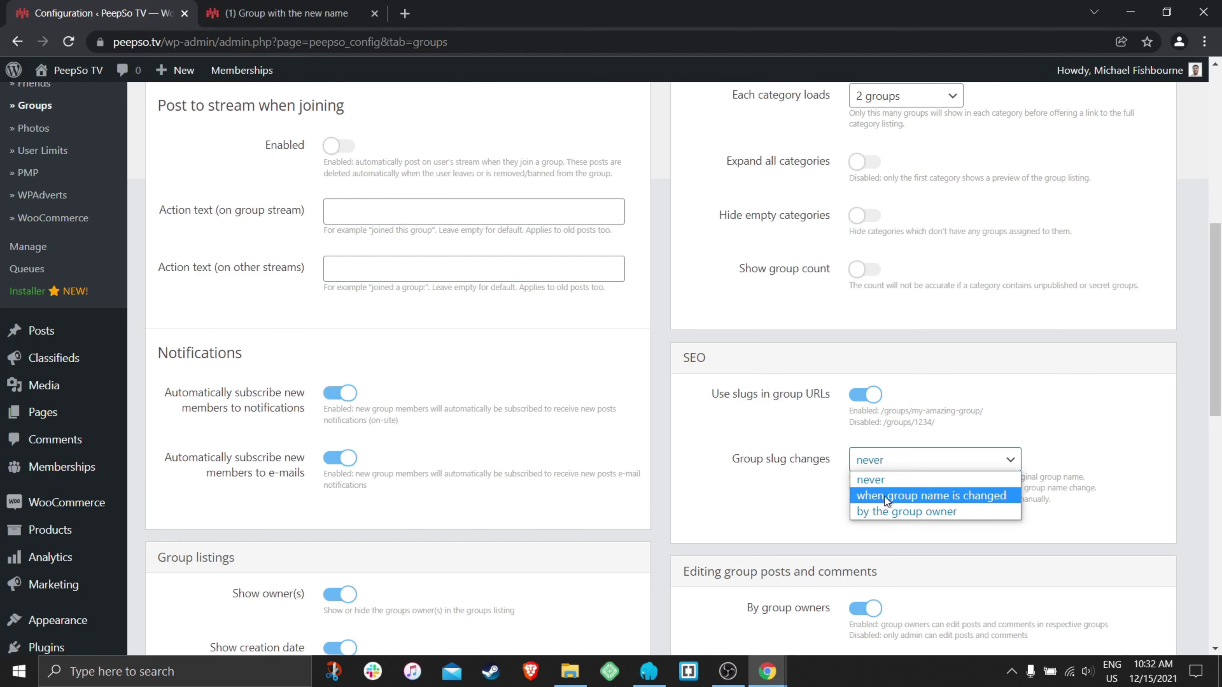
{"action": "left_click", "coordinate": [920, 496]}
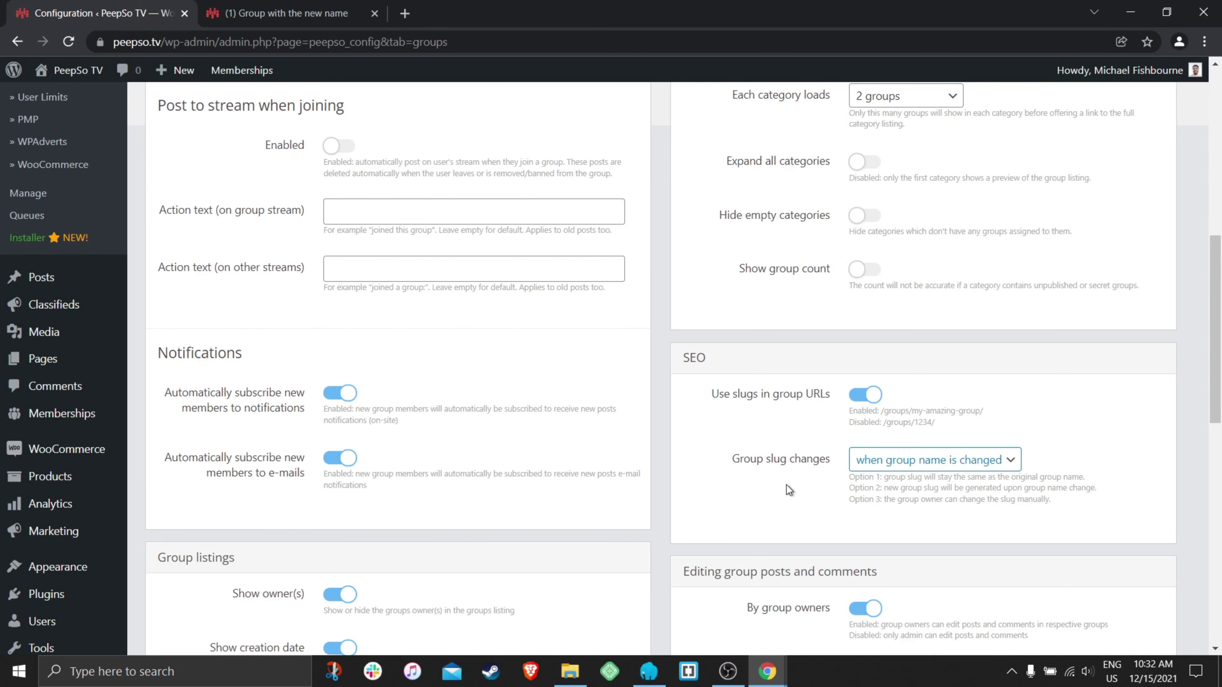
{"action": "scroll", "coordinate": [690, 448], "scroll_direction": "down", "scroll_amount": 5}
{"action": "scroll", "coordinate": [690, 447], "scroll_direction": "down", "scroll_amount": 5}
{"action": "left_click", "coordinate": [626, 557]}
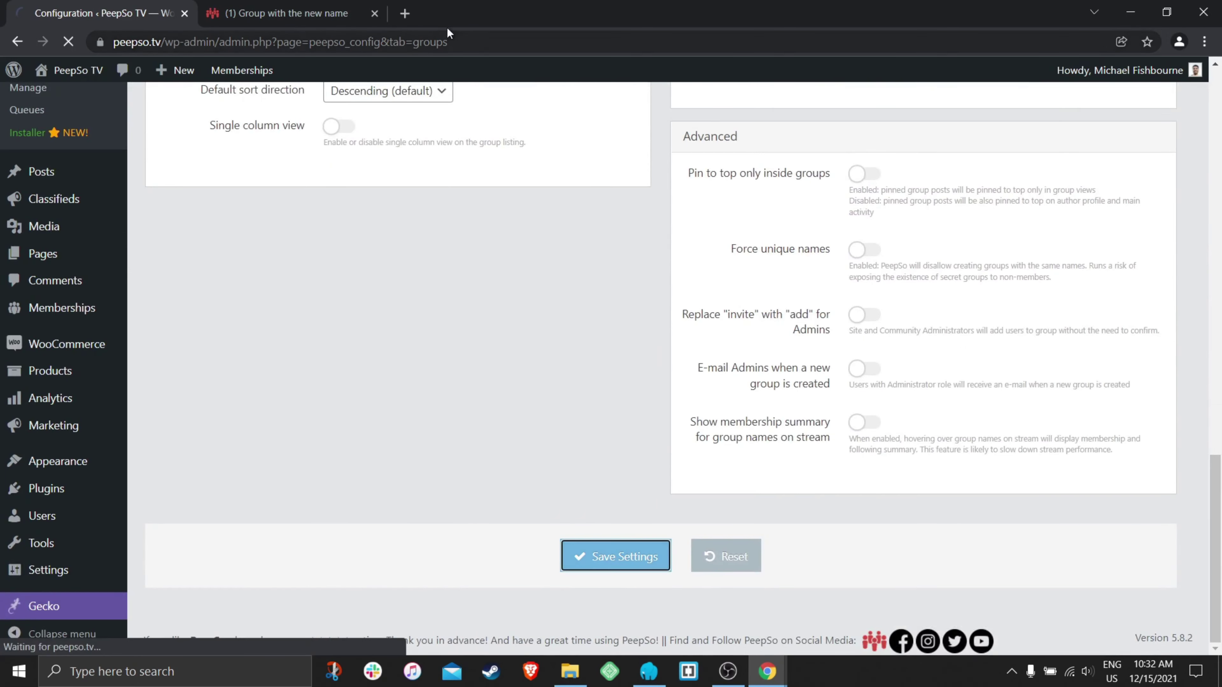
- Rename the group to 'Group With the Shiny New Name' and confirm
{"action": "left_click", "coordinate": [270, 13]}
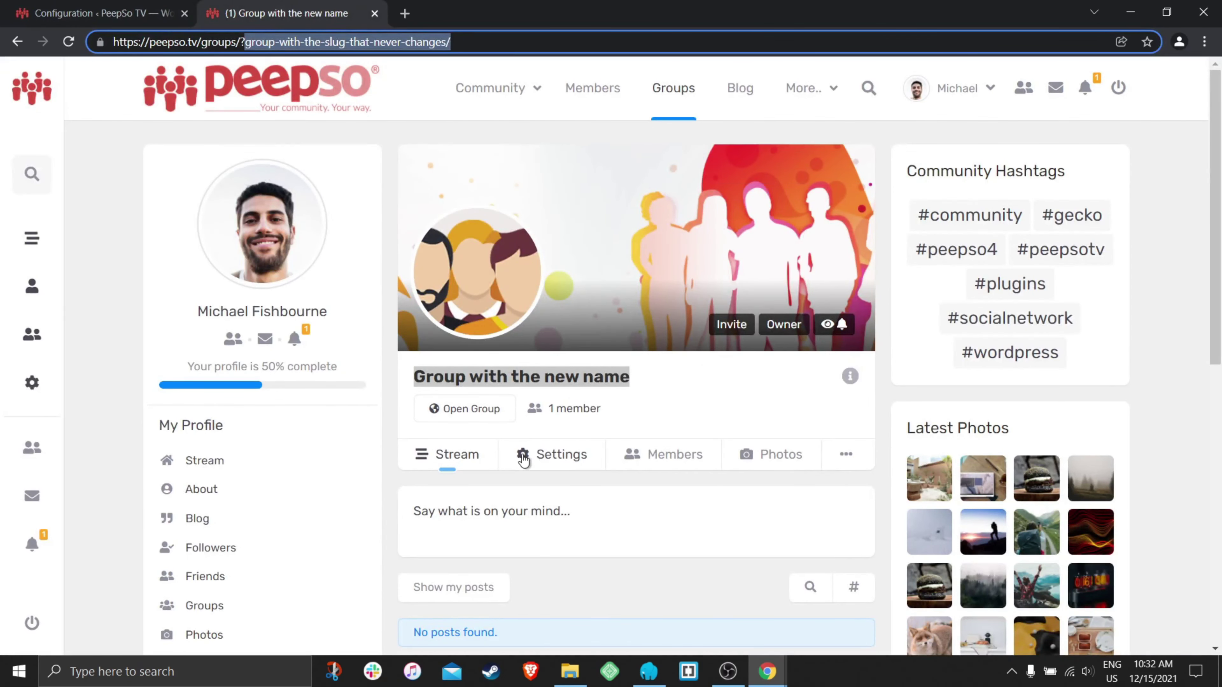
{"action": "left_click", "coordinate": [543, 456]}
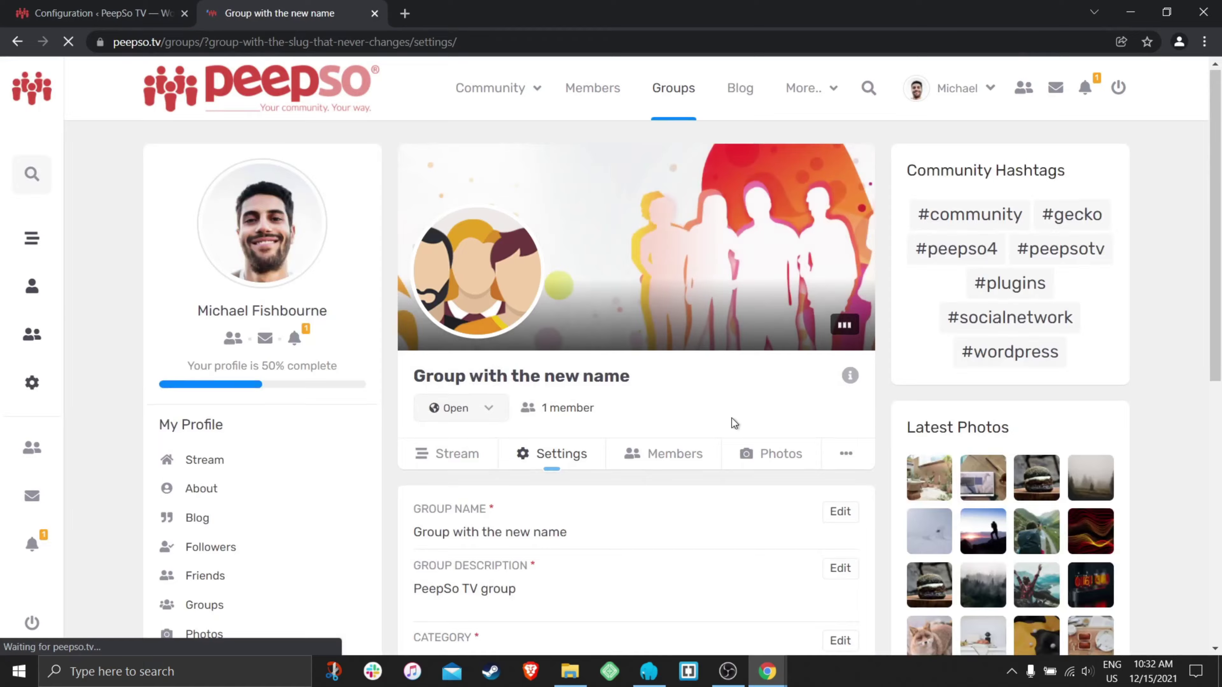
{"action": "scroll", "coordinate": [732, 419], "scroll_direction": "down", "scroll_amount": 2}
{"action": "left_click", "coordinate": [840, 432]}
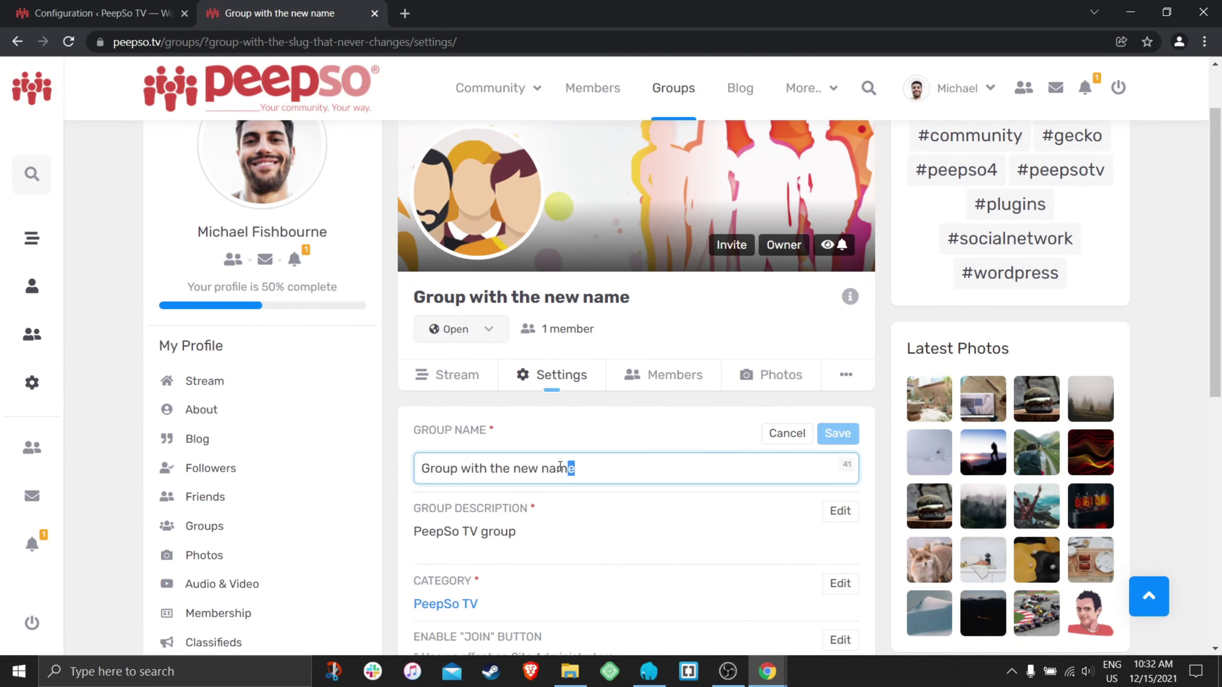
{"action": "left_click_drag", "start_coordinate": [561, 467], "coordinate": [461, 468]}
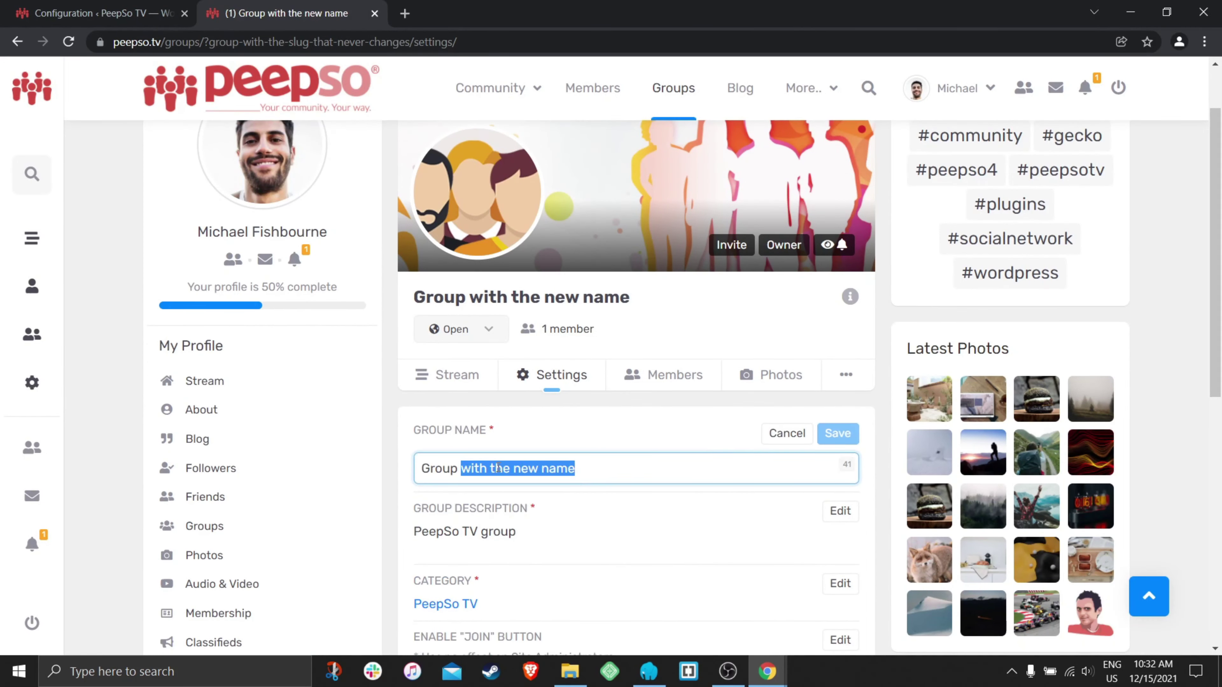
{"action": "type", "text": "W"}
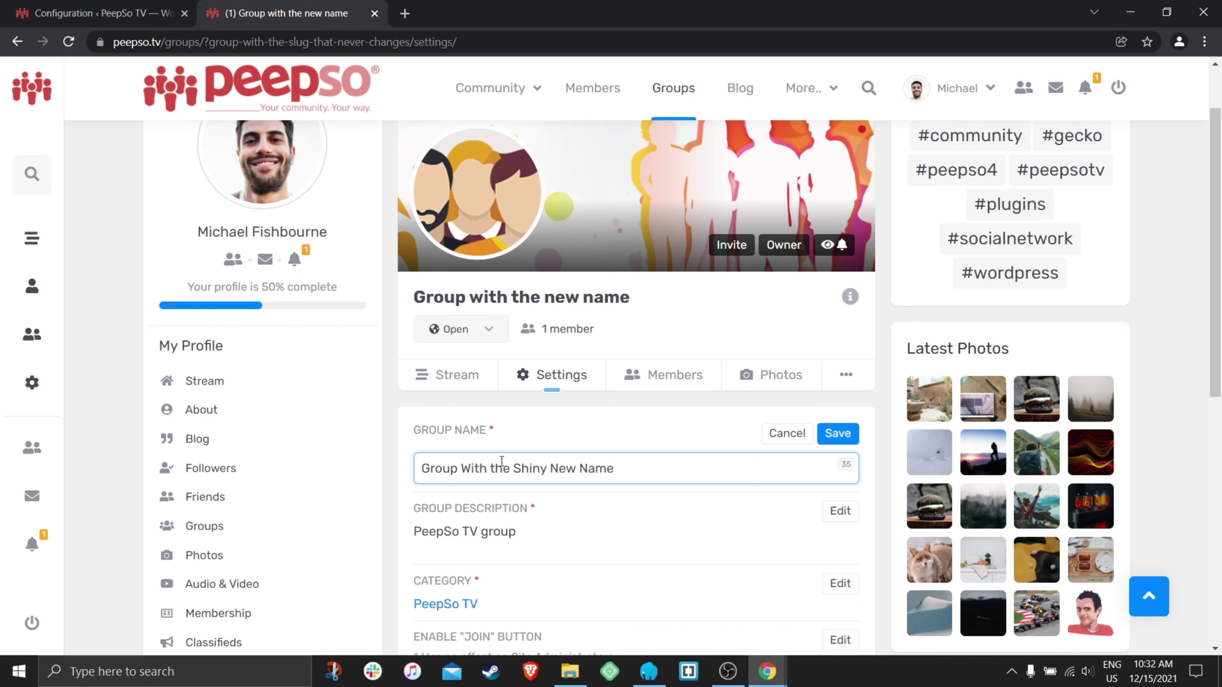
{"action": "left_click", "coordinate": [843, 435]}
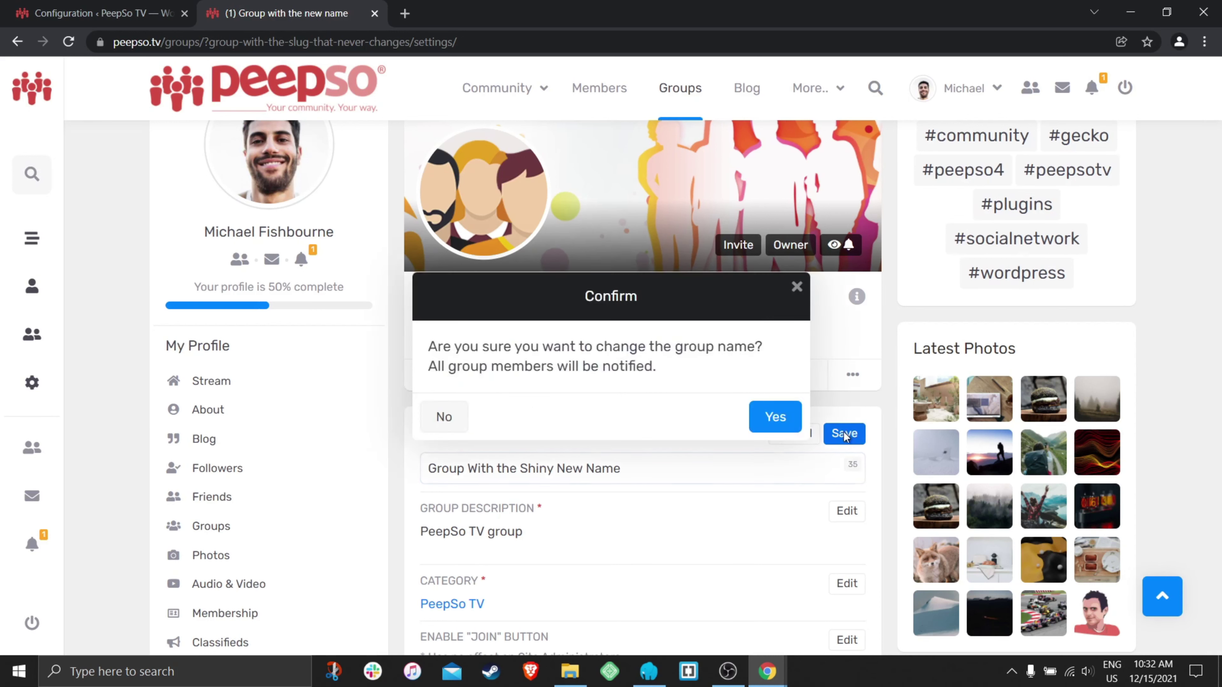
{"action": "left_click", "coordinate": [772, 417]}
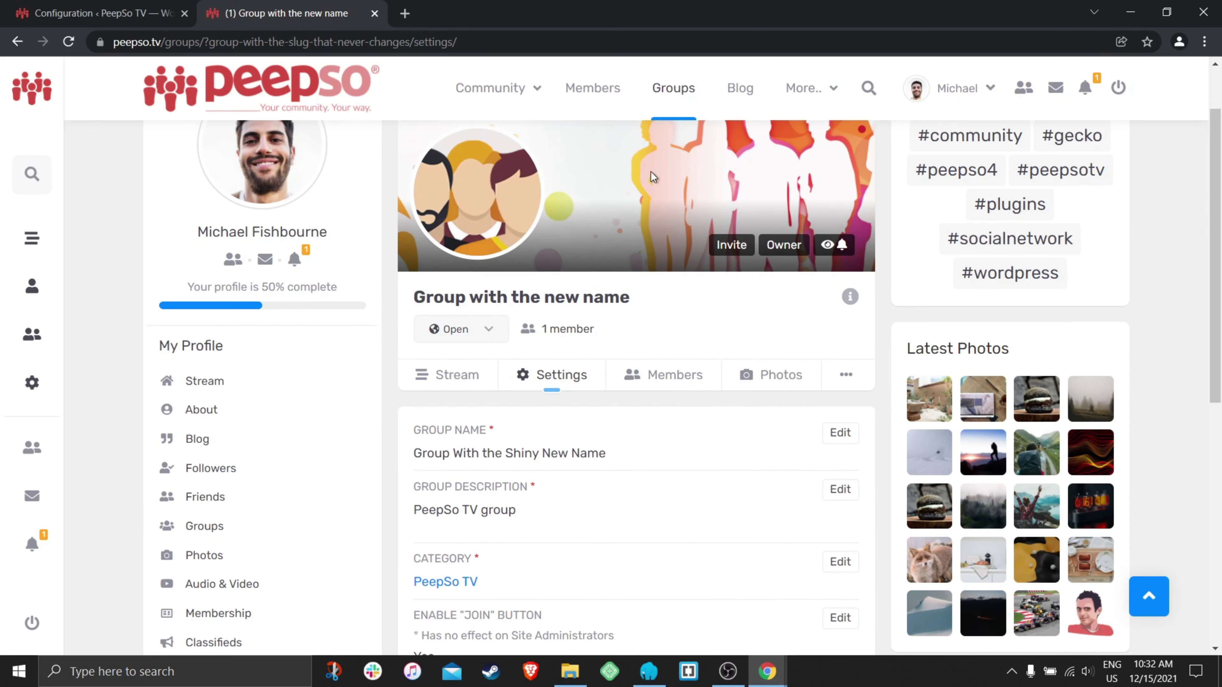
{"action": "scroll", "coordinate": [625, 289], "scroll_direction": "up", "scroll_amount": 2}
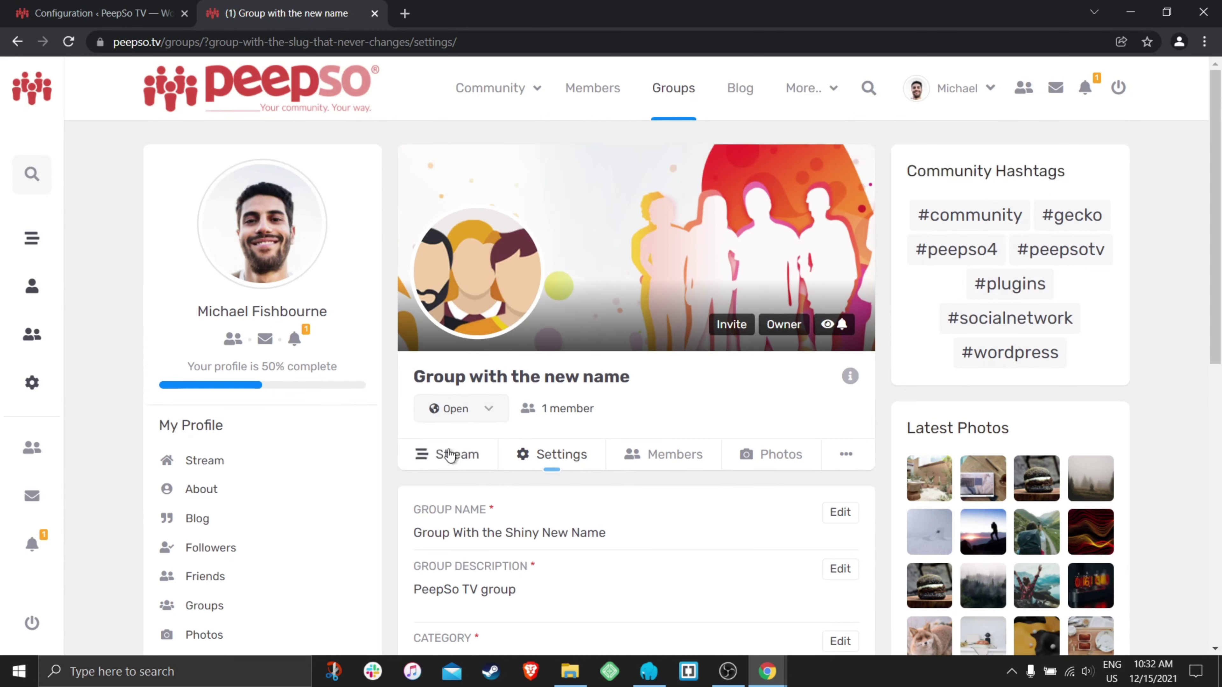
- View the group's stream at its old address, then browse the PeepSo TV group category
{"action": "left_click", "coordinate": [450, 454]}
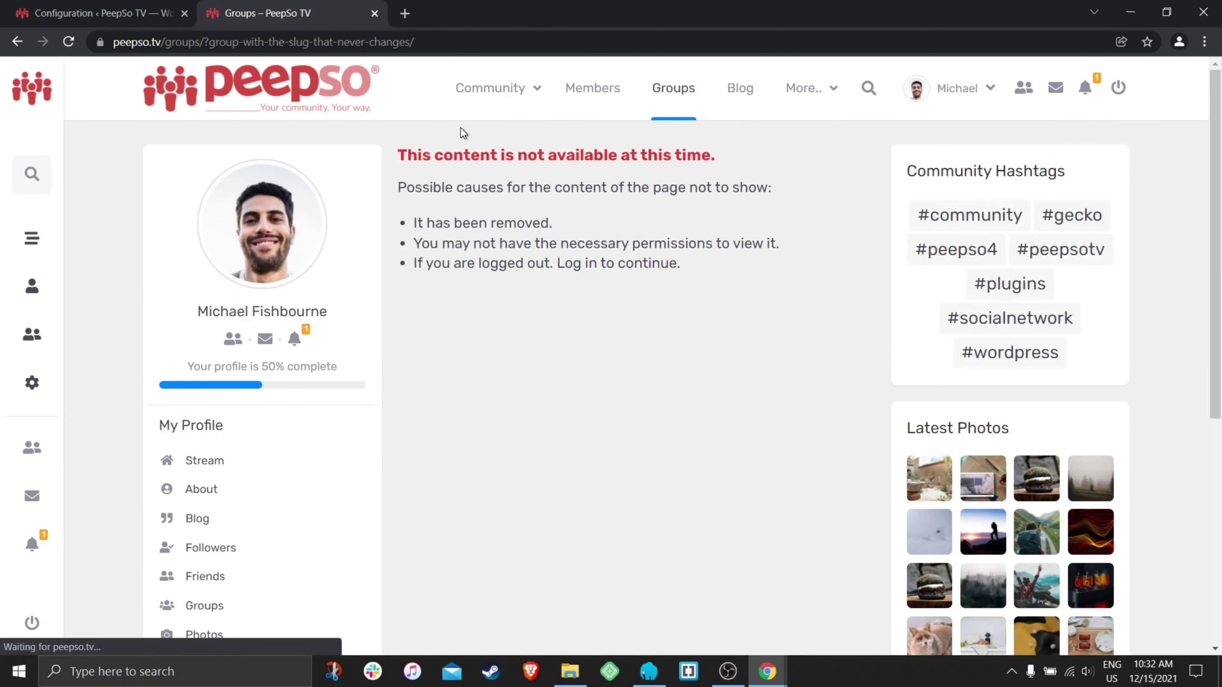
{"action": "left_click", "coordinate": [671, 89]}
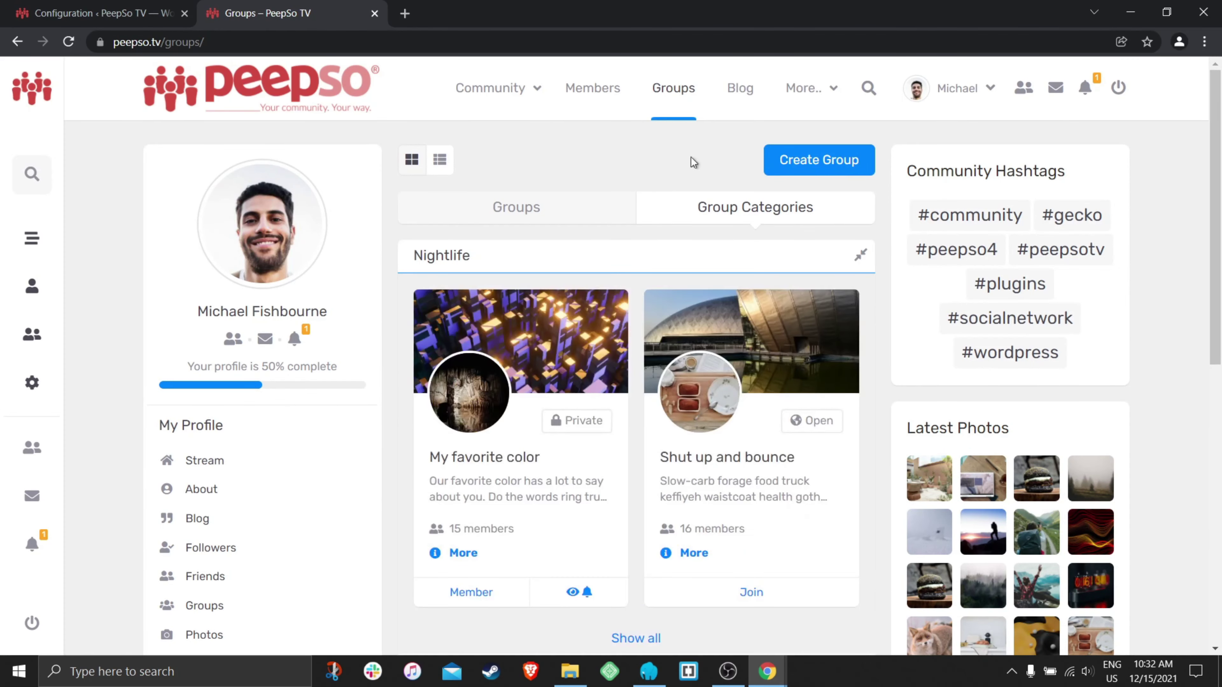
{"action": "scroll", "coordinate": [654, 188], "scroll_direction": "down", "scroll_amount": 7}
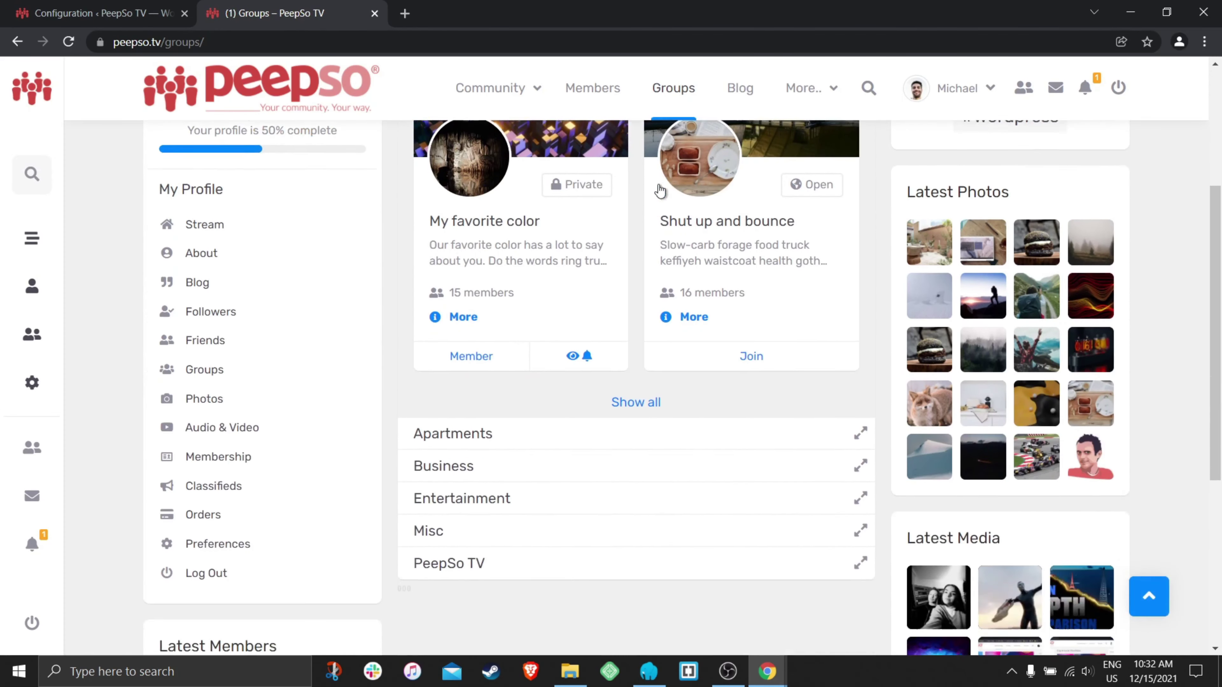
{"action": "left_click", "coordinate": [459, 404]}
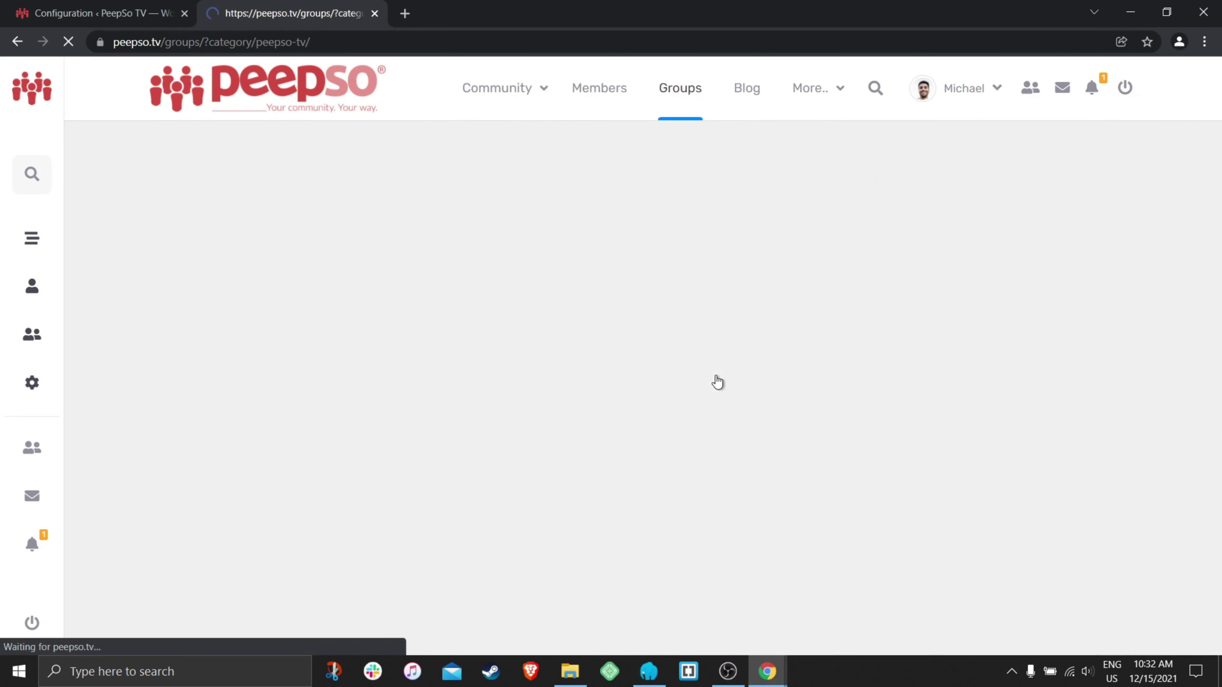
{"action": "scroll", "coordinate": [678, 386], "scroll_direction": "down", "scroll_amount": 8}
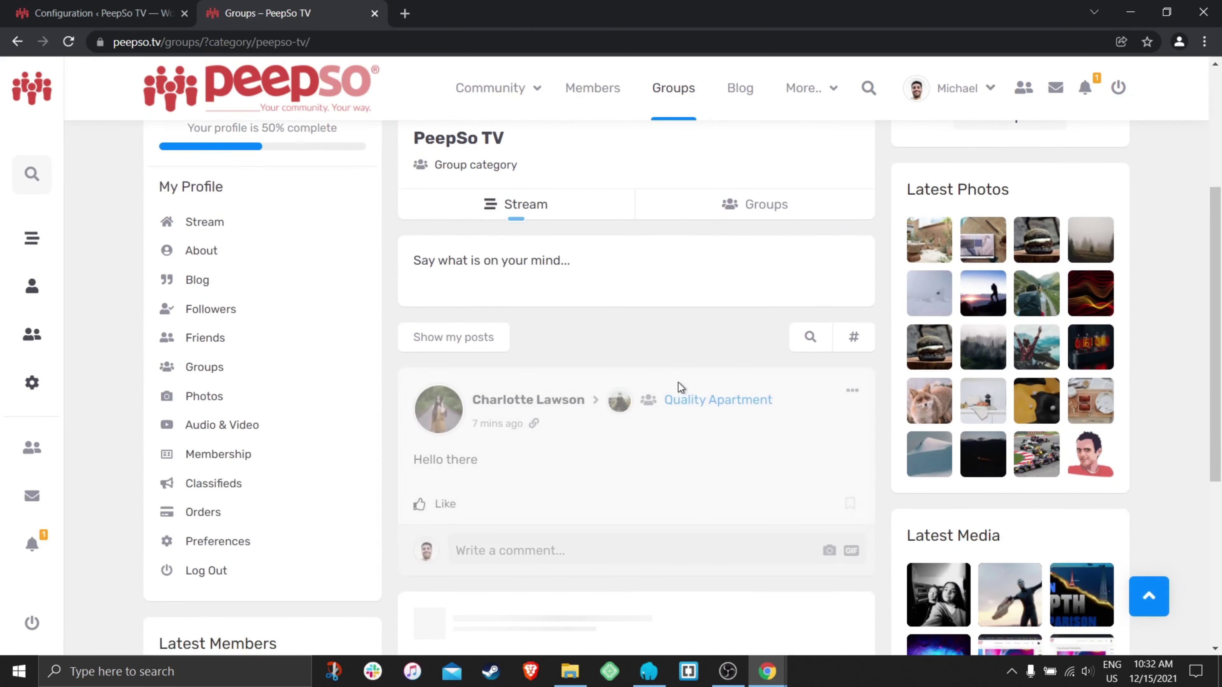
{"action": "scroll", "coordinate": [678, 382], "scroll_direction": "up", "scroll_amount": 10}
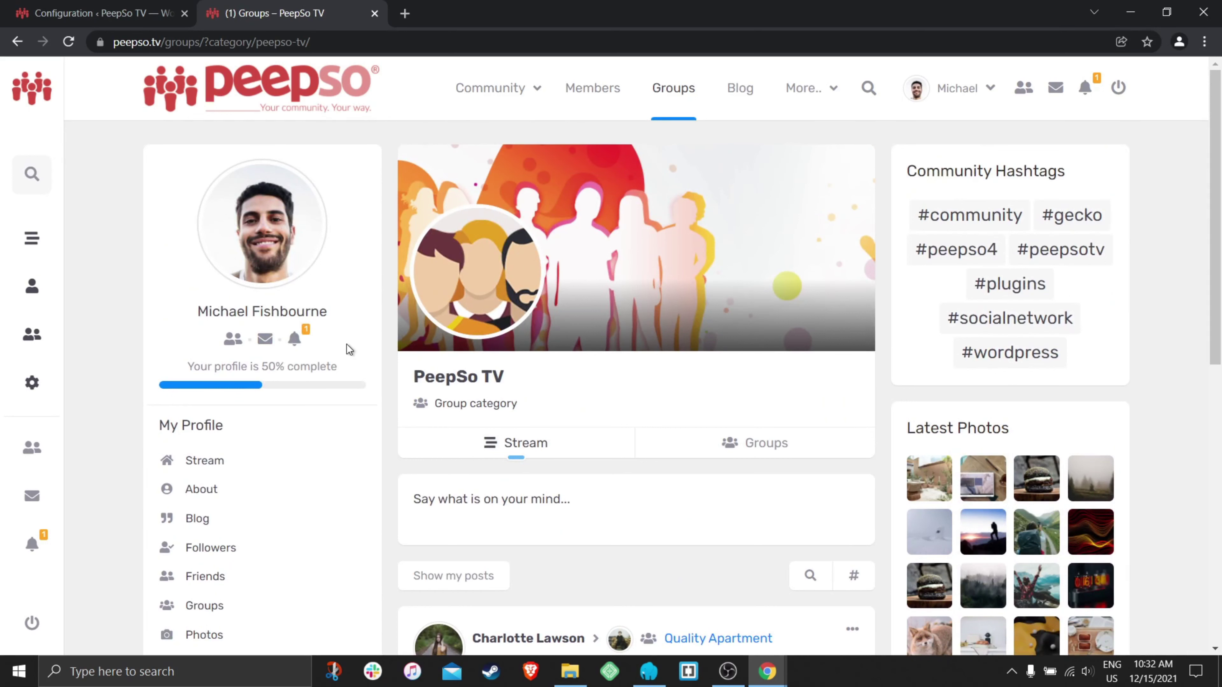
{"action": "scroll", "coordinate": [234, 548], "scroll_direction": "down", "scroll_amount": 2}
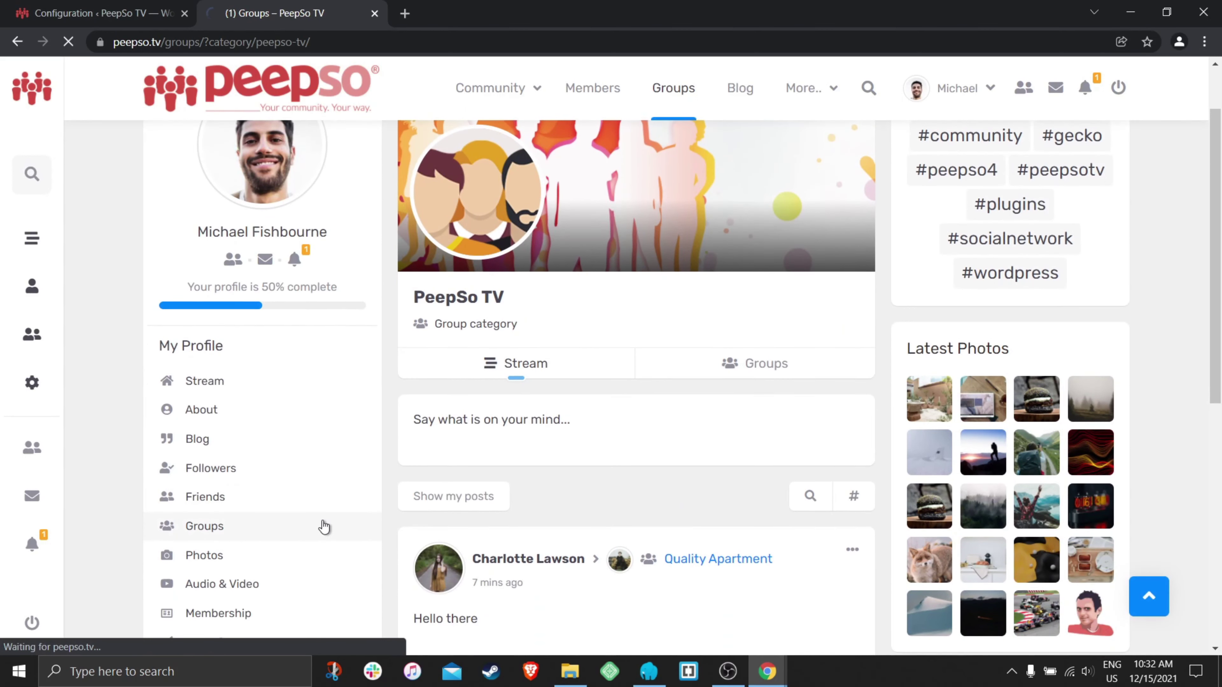
- Open the group from your profile's Groups list and check the group-with-the-shiny-new-name slug
{"action": "left_click", "coordinate": [322, 527]}
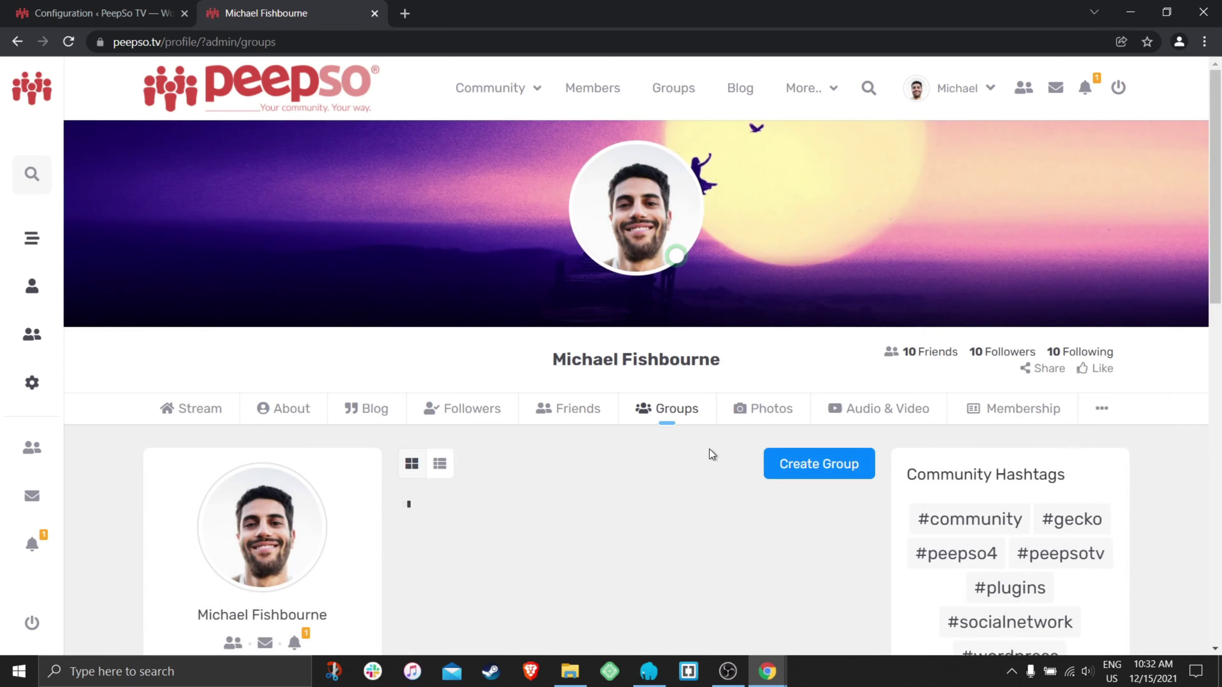
{"action": "scroll", "coordinate": [708, 450], "scroll_direction": "down", "scroll_amount": 5}
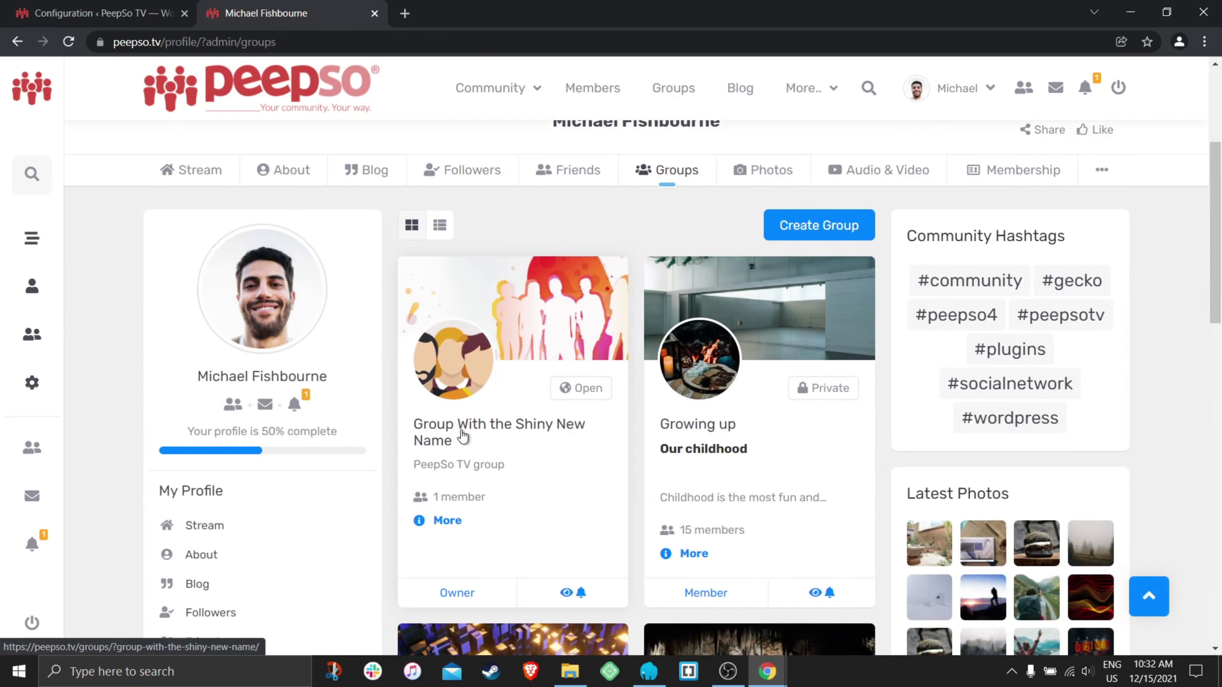
{"action": "left_click", "coordinate": [436, 428]}
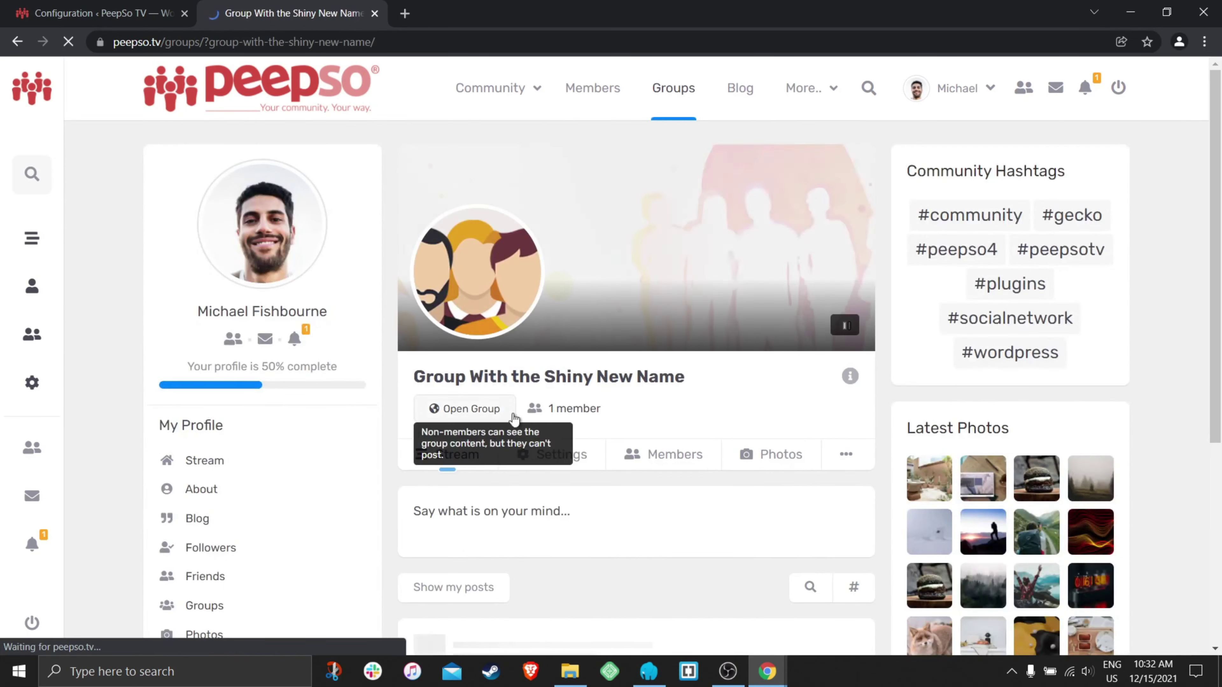
{"action": "left_click_drag", "start_coordinate": [383, 42], "coordinate": [200, 48]}
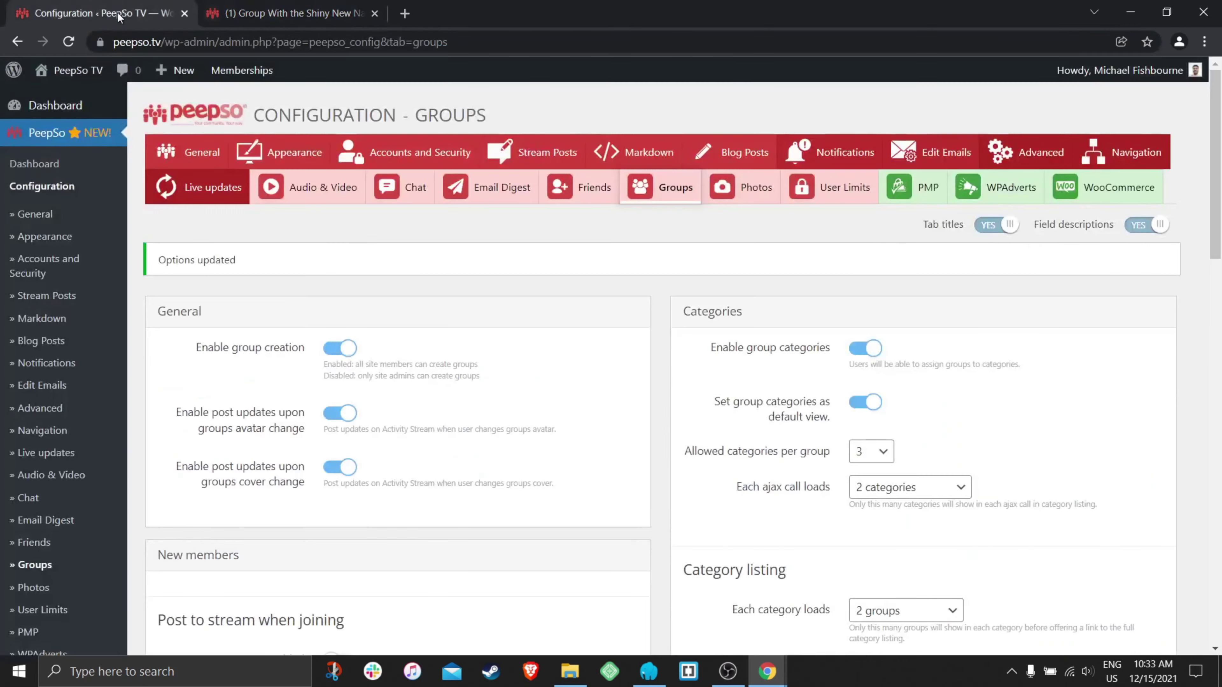
- Set Group slug changes to 'by the group owner' and save the groups settings
{"action": "left_click", "coordinate": [96, 13]}
{"action": "scroll", "coordinate": [729, 430], "scroll_direction": "down", "scroll_amount": 10}
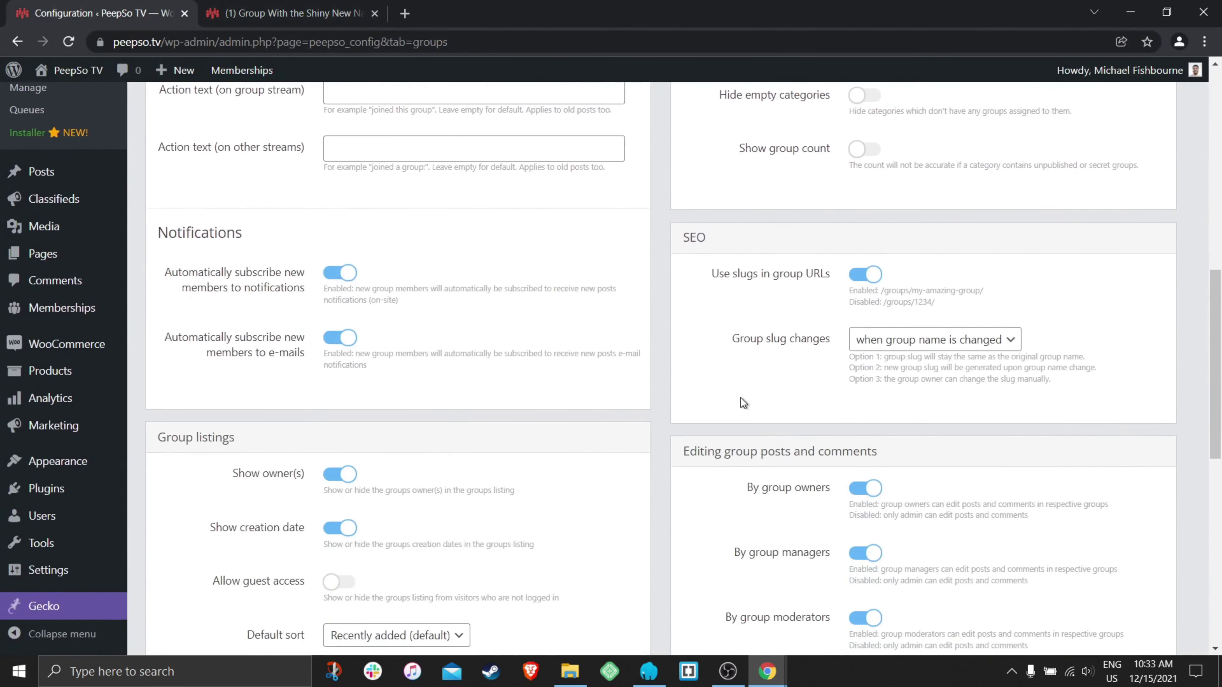
{"action": "left_click", "coordinate": [962, 339]}
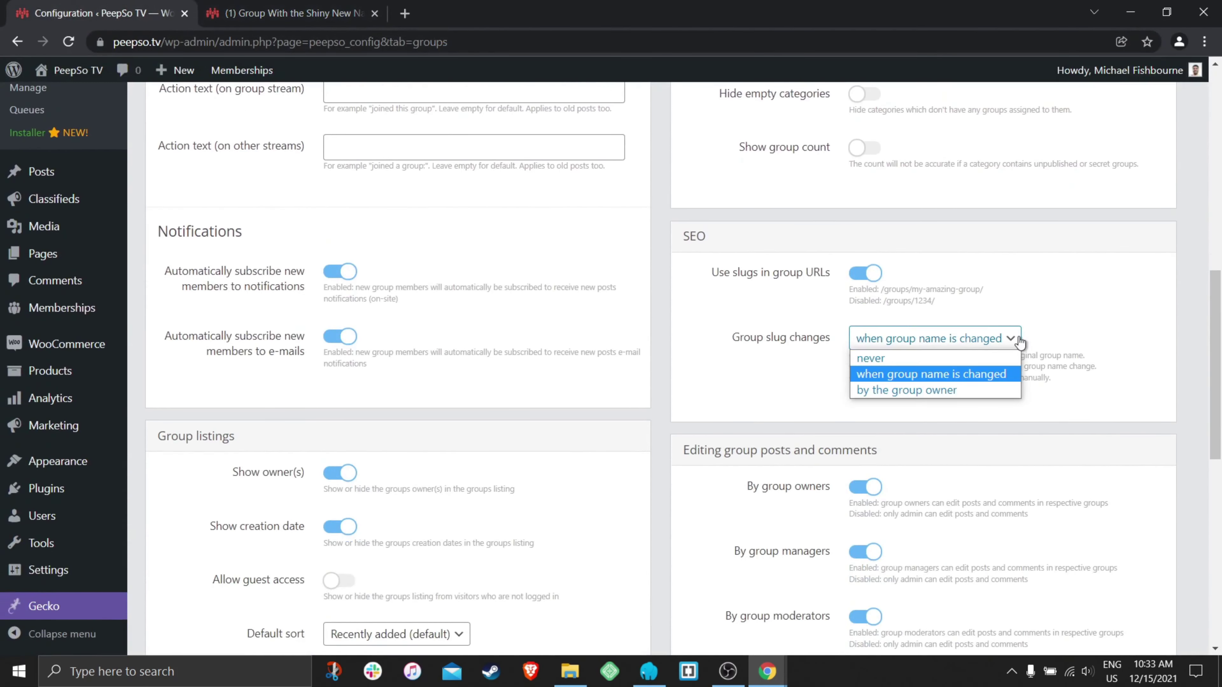
{"action": "left_click", "coordinate": [895, 390]}
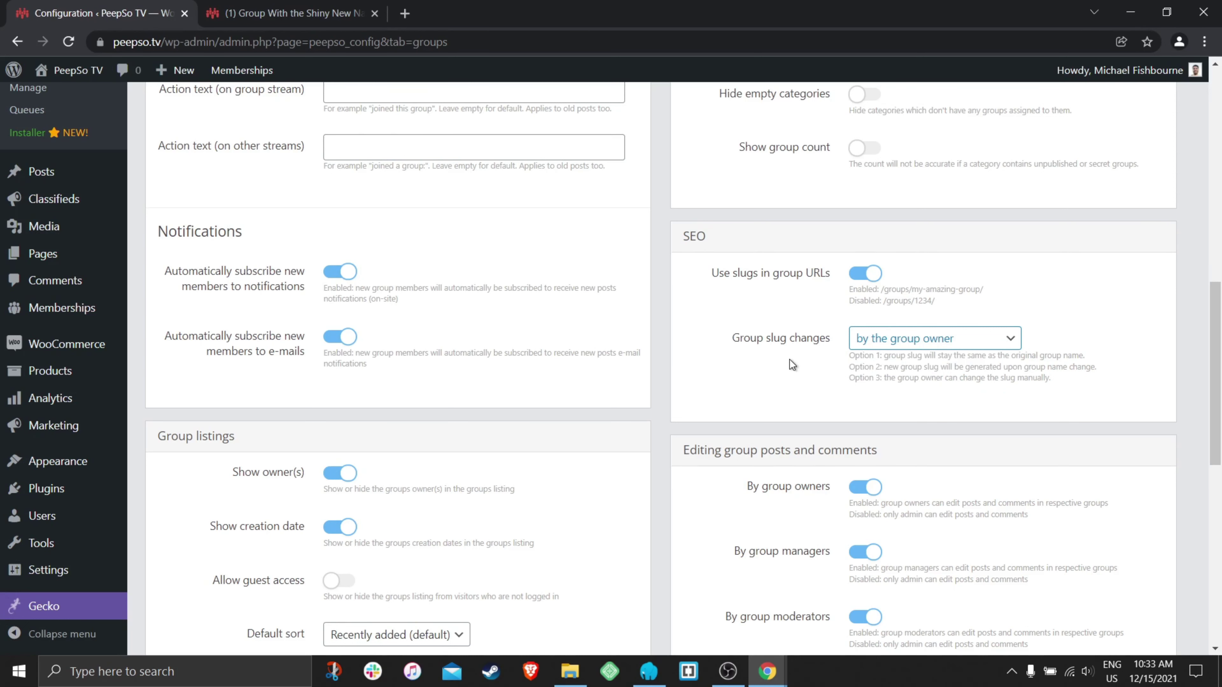
{"action": "scroll", "coordinate": [669, 354], "scroll_direction": "down", "scroll_amount": 12}
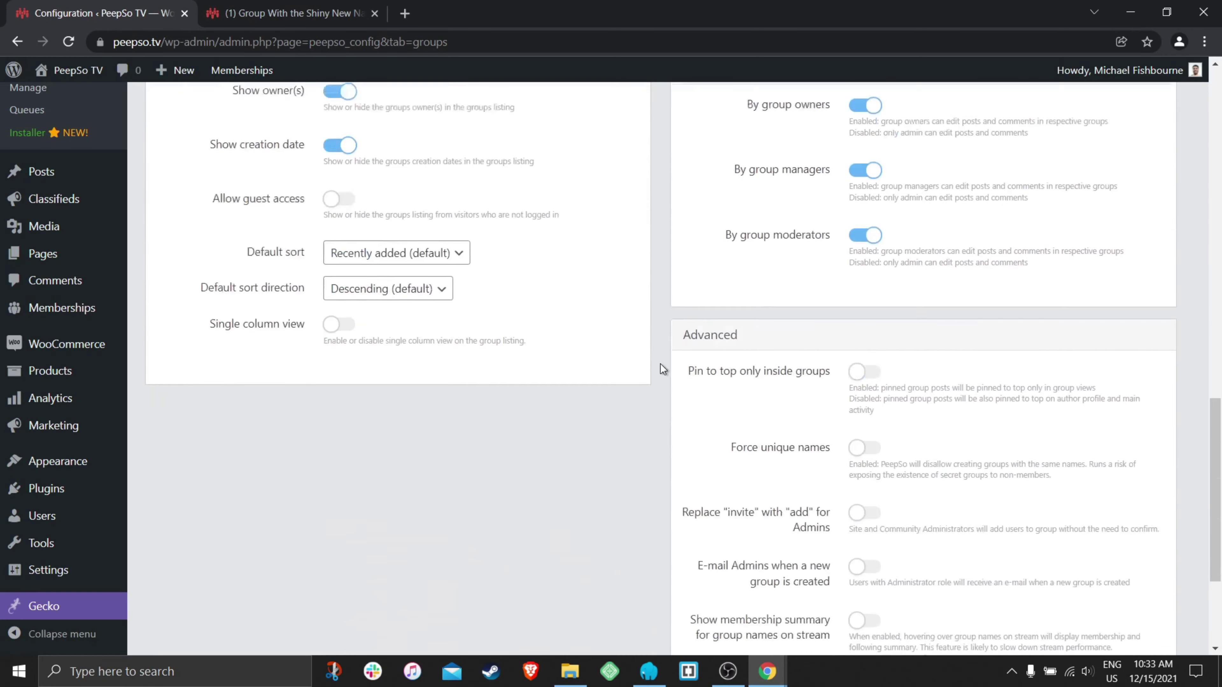
{"action": "key", "text": "Return"}
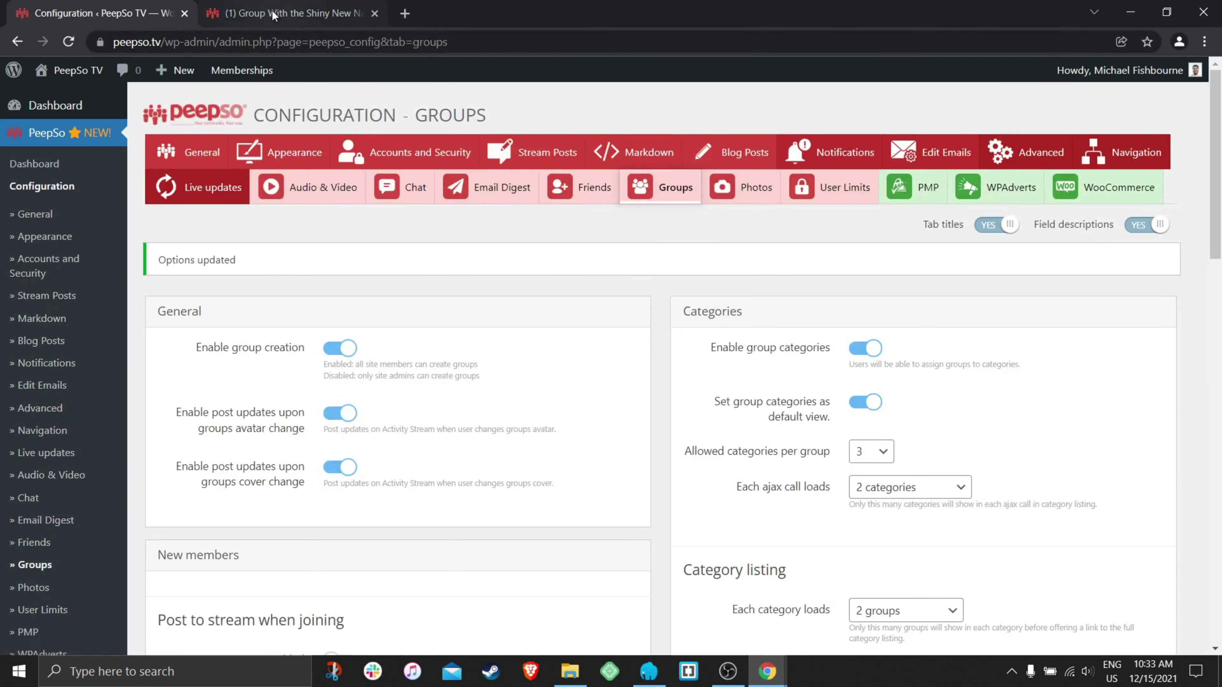
- Return to the renamed group's page
{"action": "left_click", "coordinate": [288, 13]}
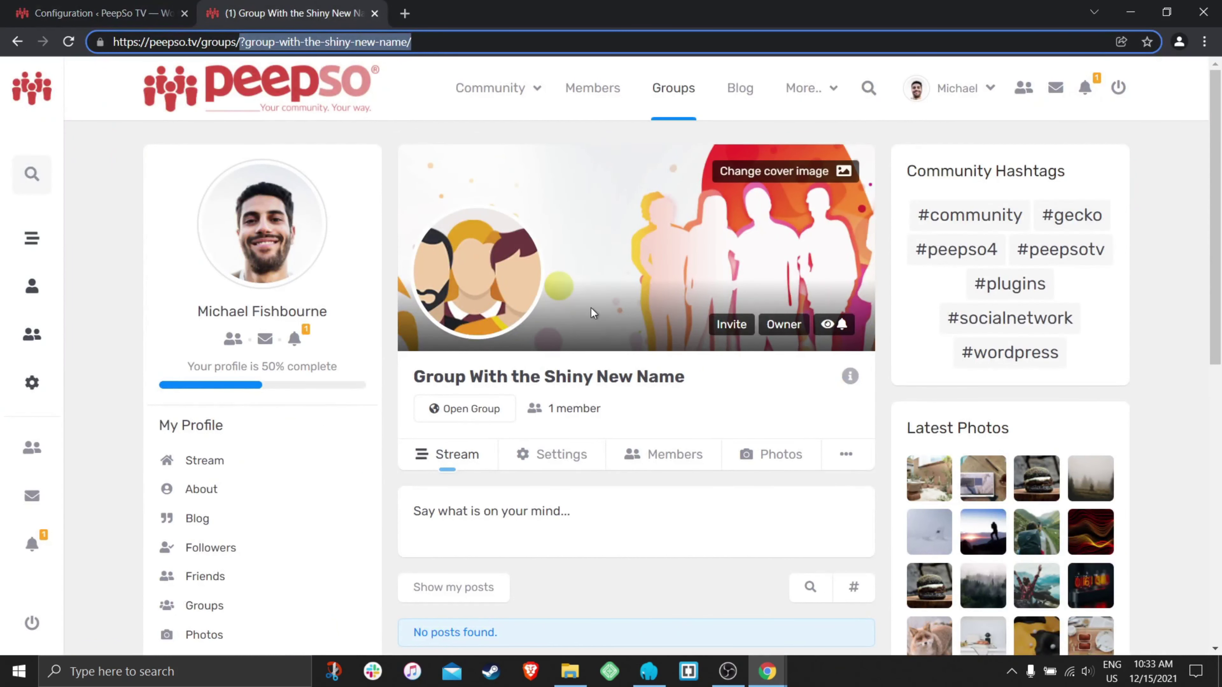
{"action": "left_click", "coordinate": [102, 7]}
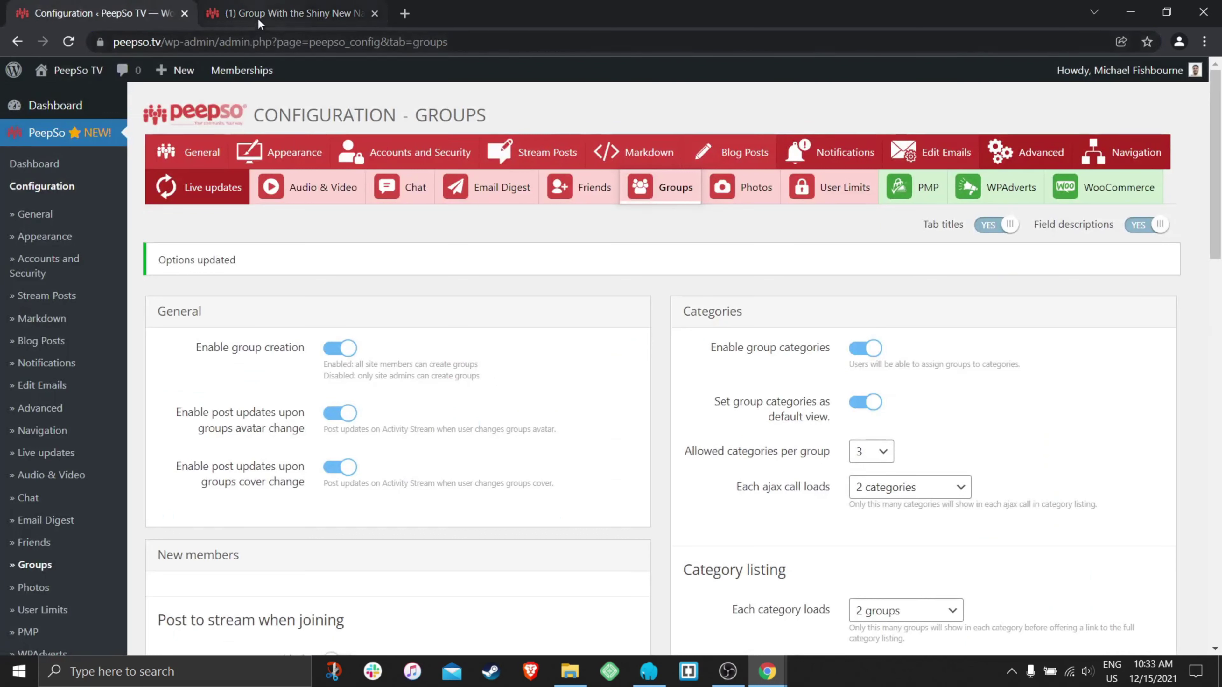
{"action": "left_click", "coordinate": [289, 13]}
{"action": "scroll", "coordinate": [645, 318], "scroll_direction": "down", "scroll_amount": 5}
- Change the group's slug to group22 in its Settings and save it
{"action": "left_click", "coordinate": [554, 296]}
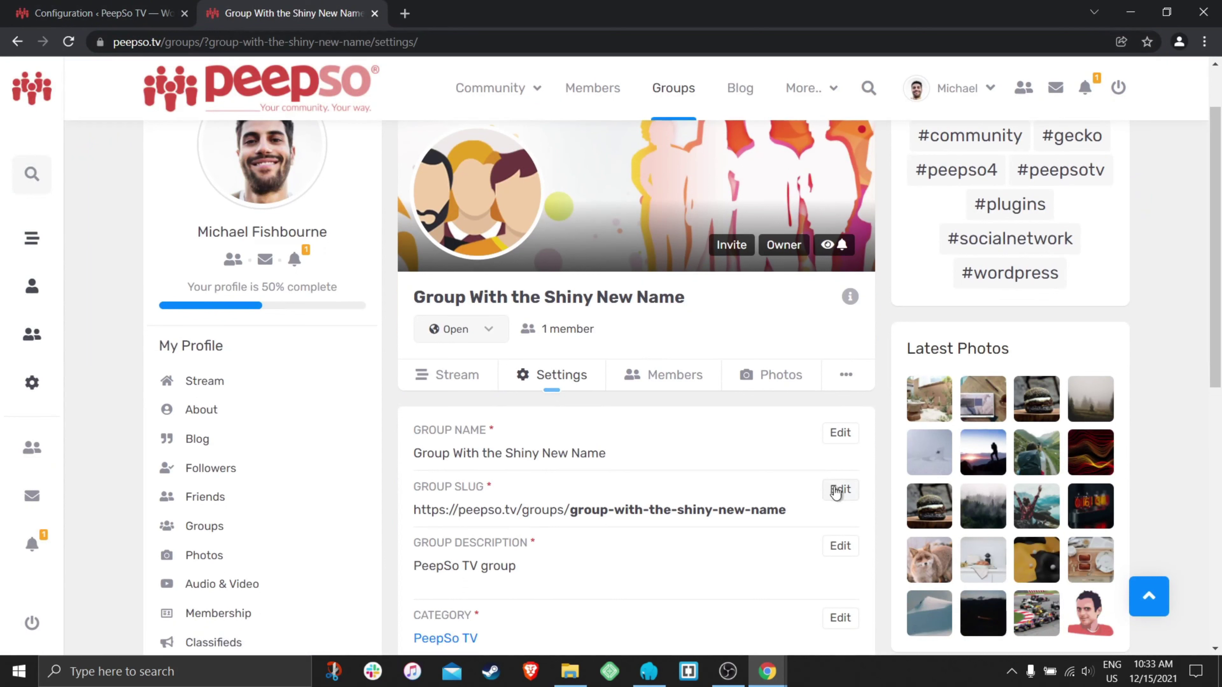
{"action": "left_click", "coordinate": [839, 490]}
{"action": "left_click_drag", "start_coordinate": [638, 525], "coordinate": [415, 527]}
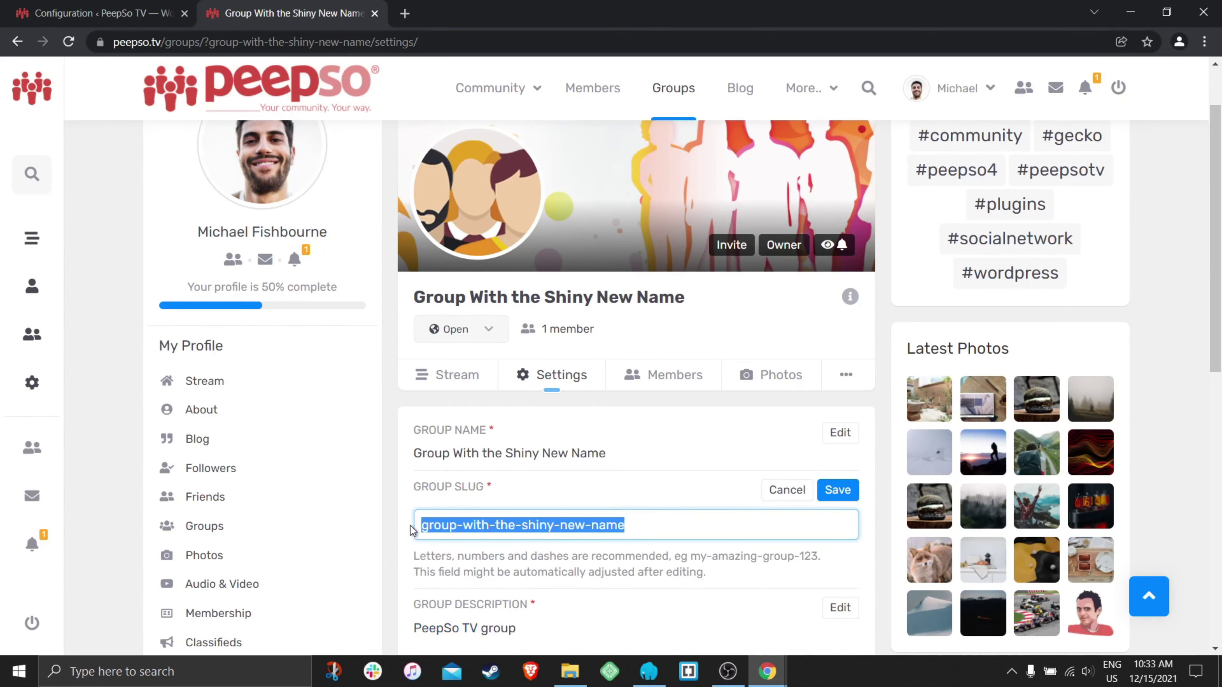
{"action": "type", "text": "1"}
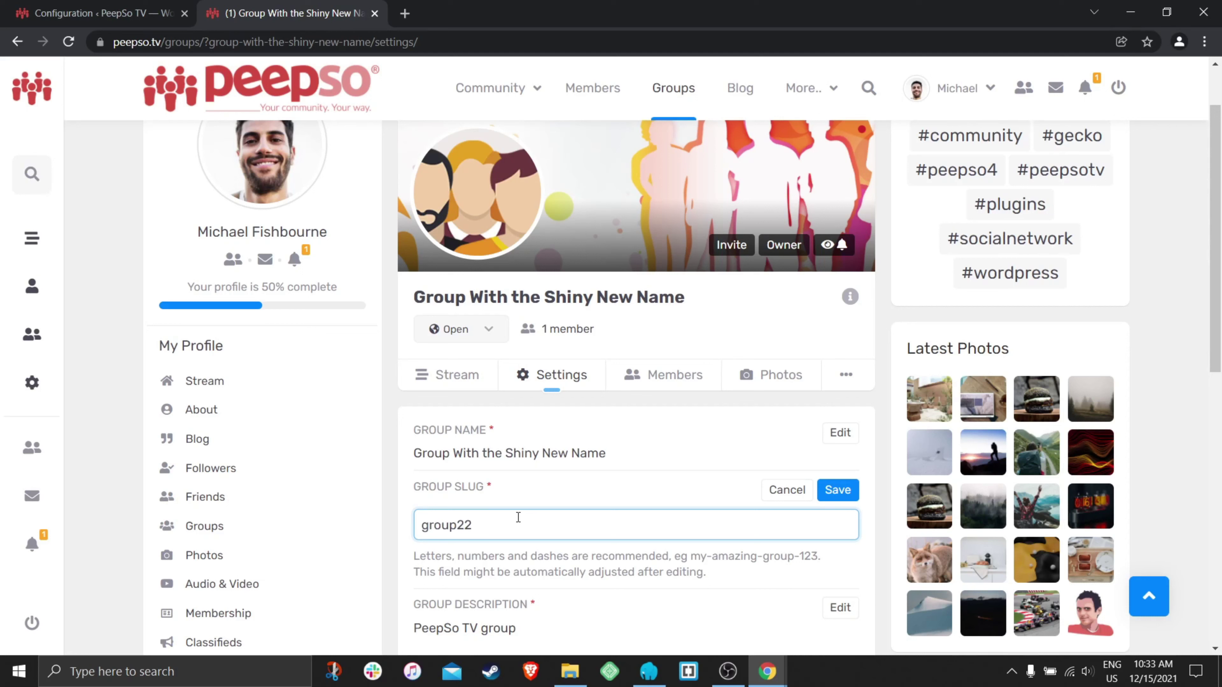
{"action": "left_click", "coordinate": [835, 490]}
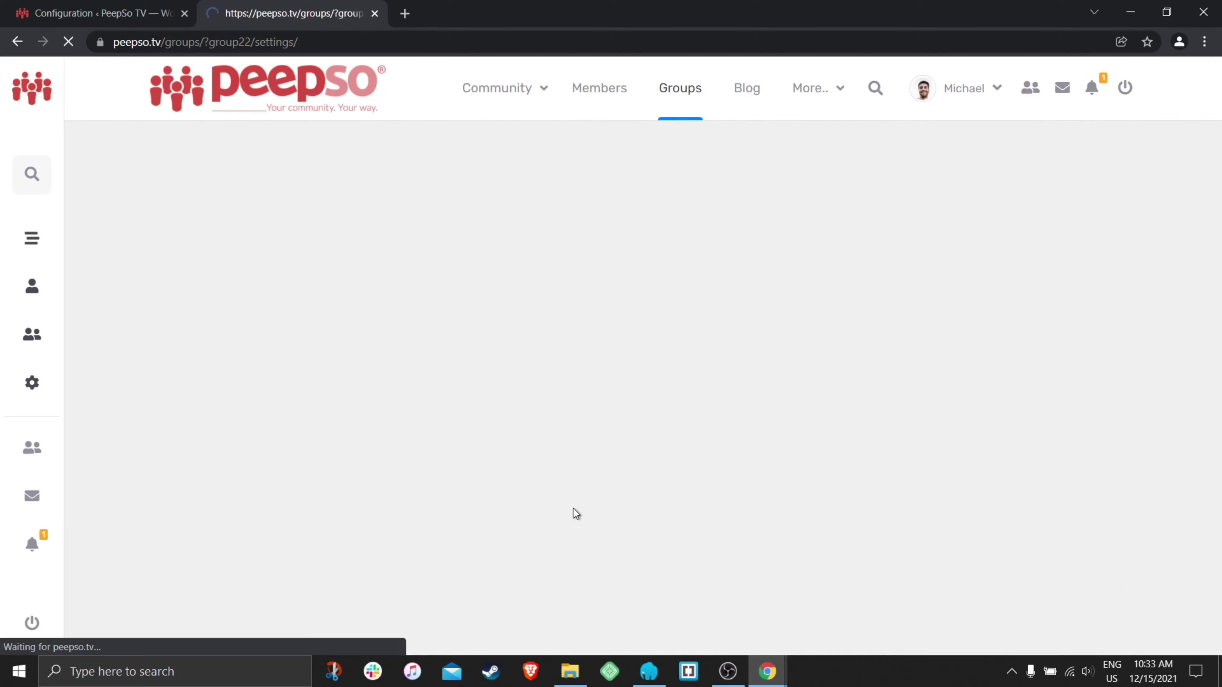
- Open the group from your profile's Groups list and verify its group22 address
{"action": "left_click", "coordinate": [677, 88]}
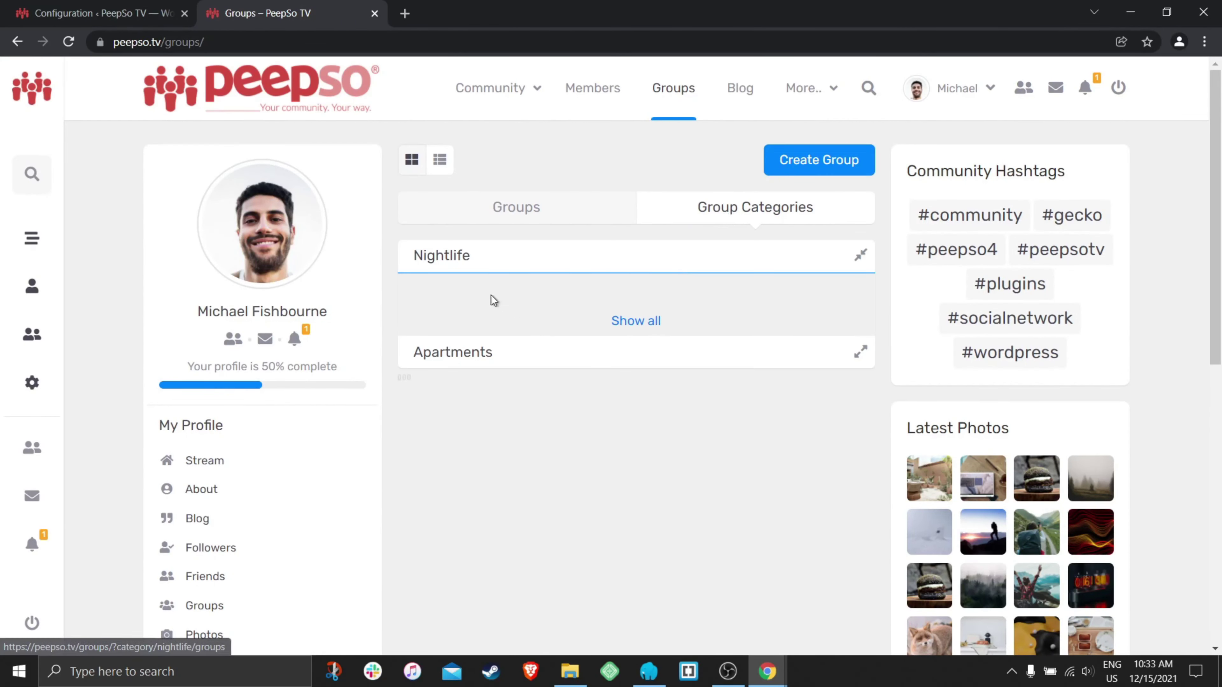
{"action": "scroll", "coordinate": [240, 492], "scroll_direction": "down", "scroll_amount": 3}
{"action": "left_click", "coordinate": [306, 447]}
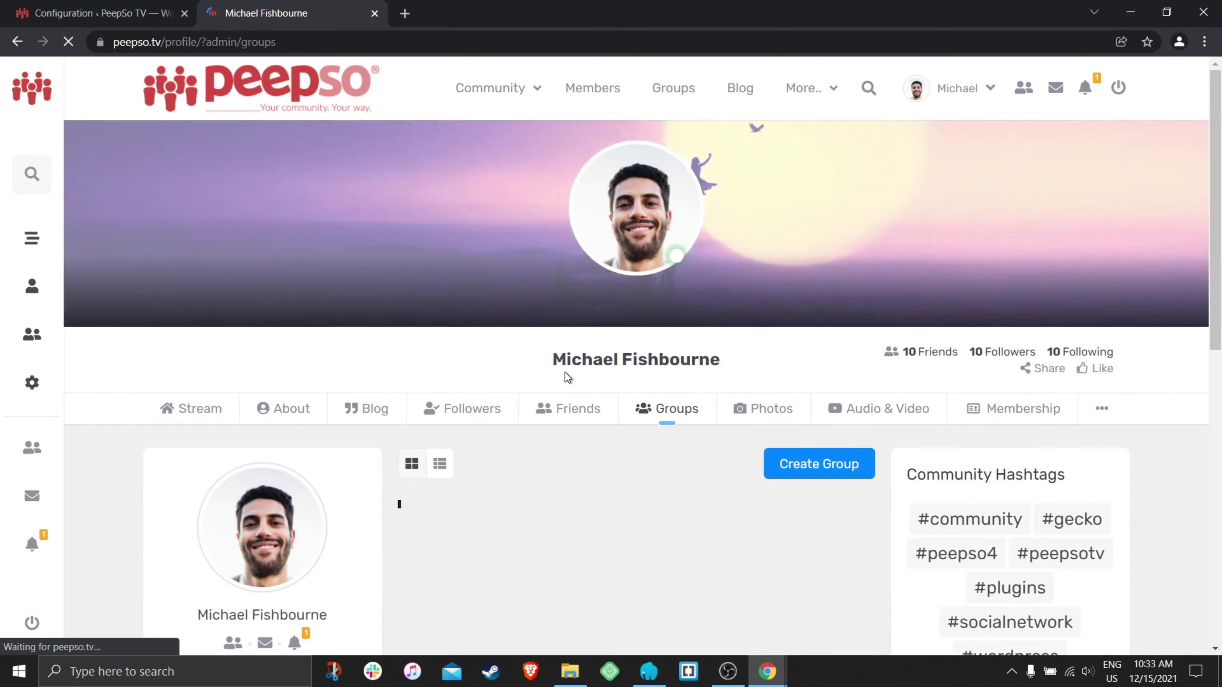
{"action": "scroll", "coordinate": [736, 349], "scroll_direction": "down", "scroll_amount": 2}
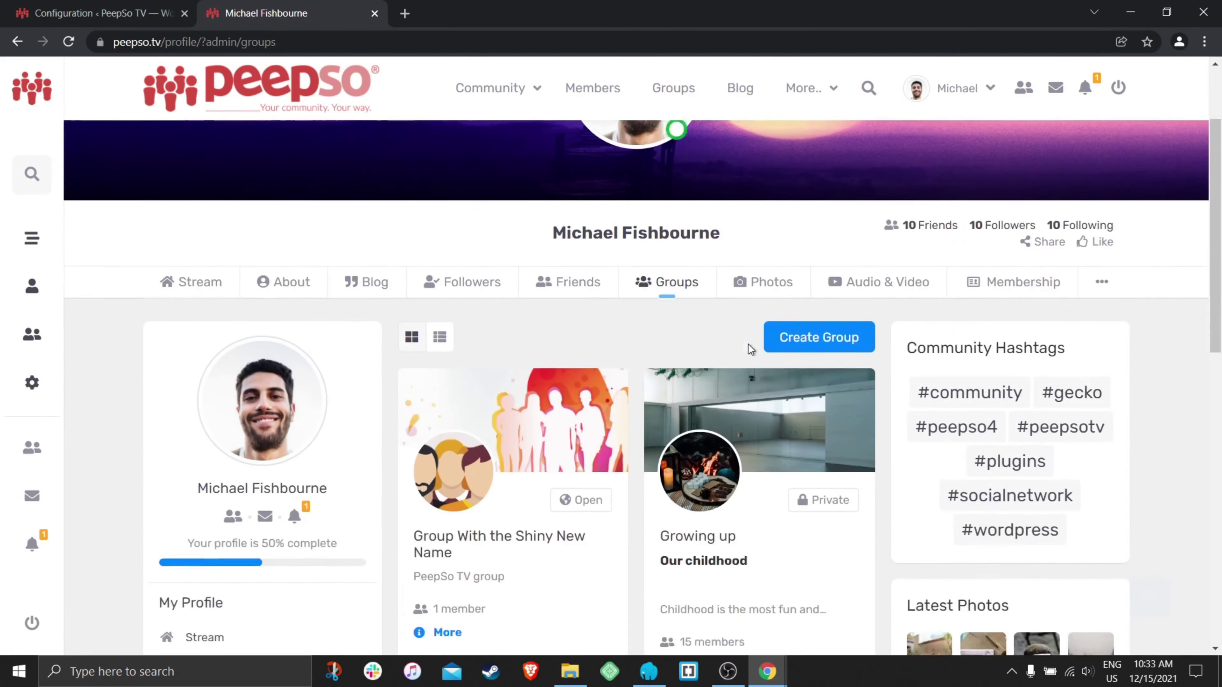
{"action": "left_click", "coordinate": [474, 508]}
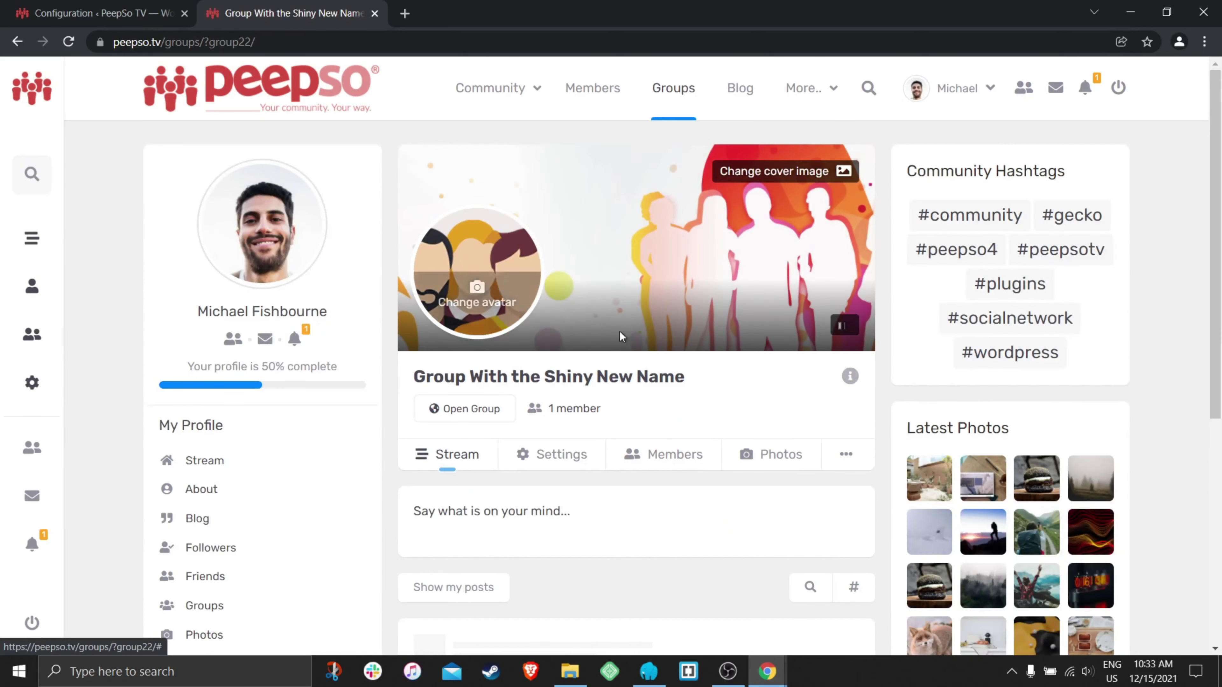
{"action": "left_click_drag", "start_coordinate": [685, 377], "coordinate": [396, 235]}
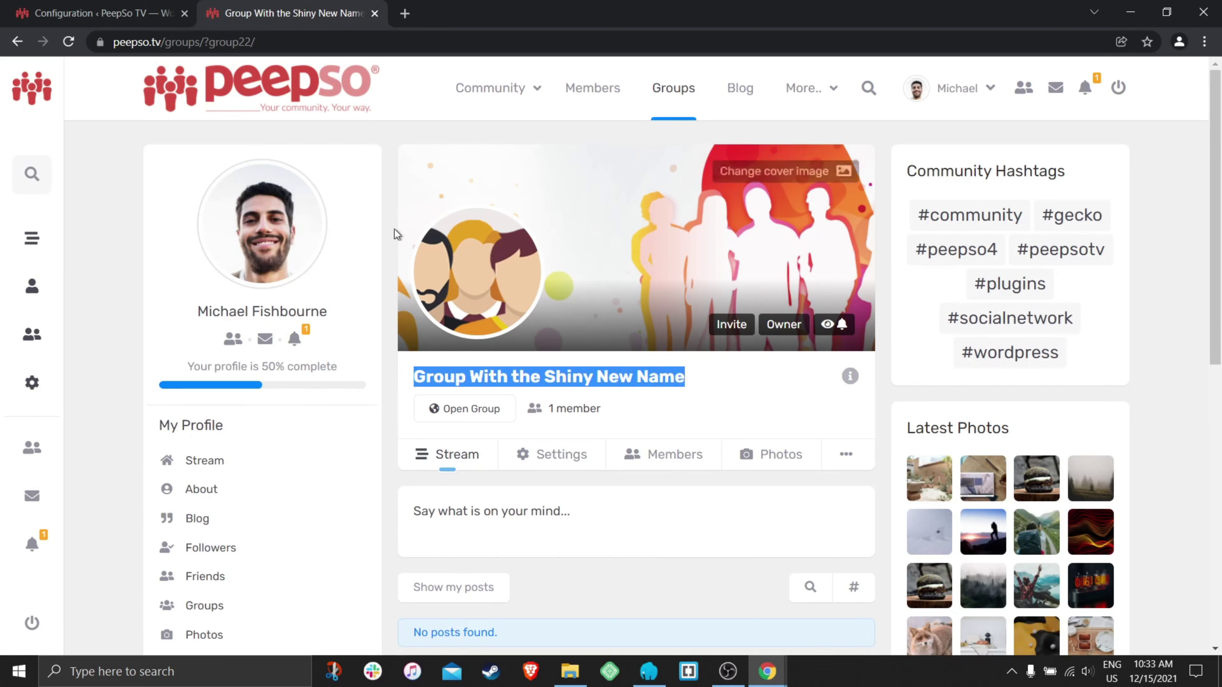
{"action": "left_click_drag", "start_coordinate": [287, 42], "coordinate": [203, 42]}
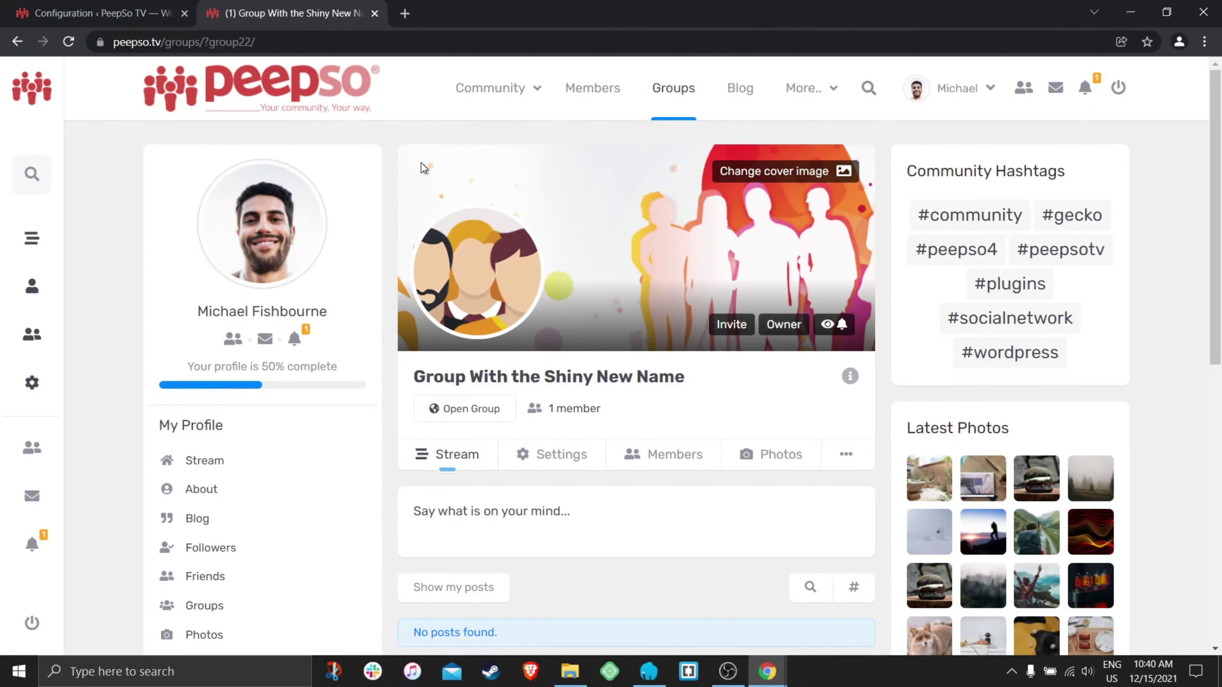
{"action": "mouse_move", "coordinate": [479, 398]}
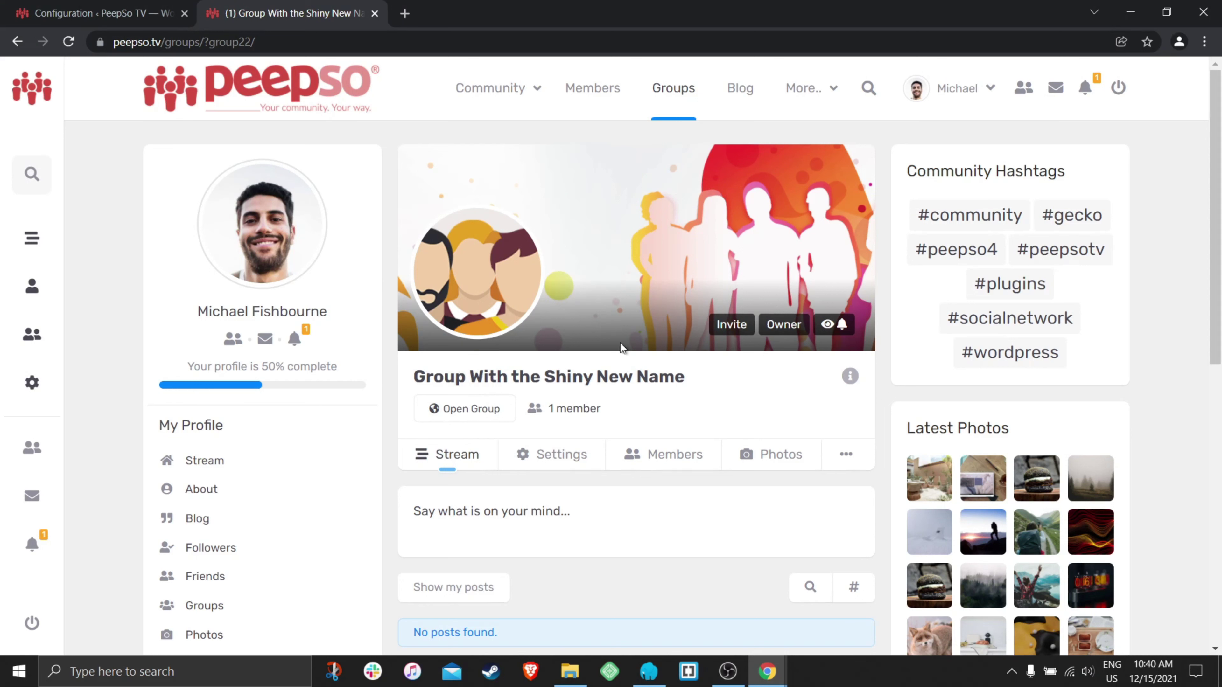
{"action": "left_click_drag", "start_coordinate": [256, 42], "coordinate": [205, 42]}
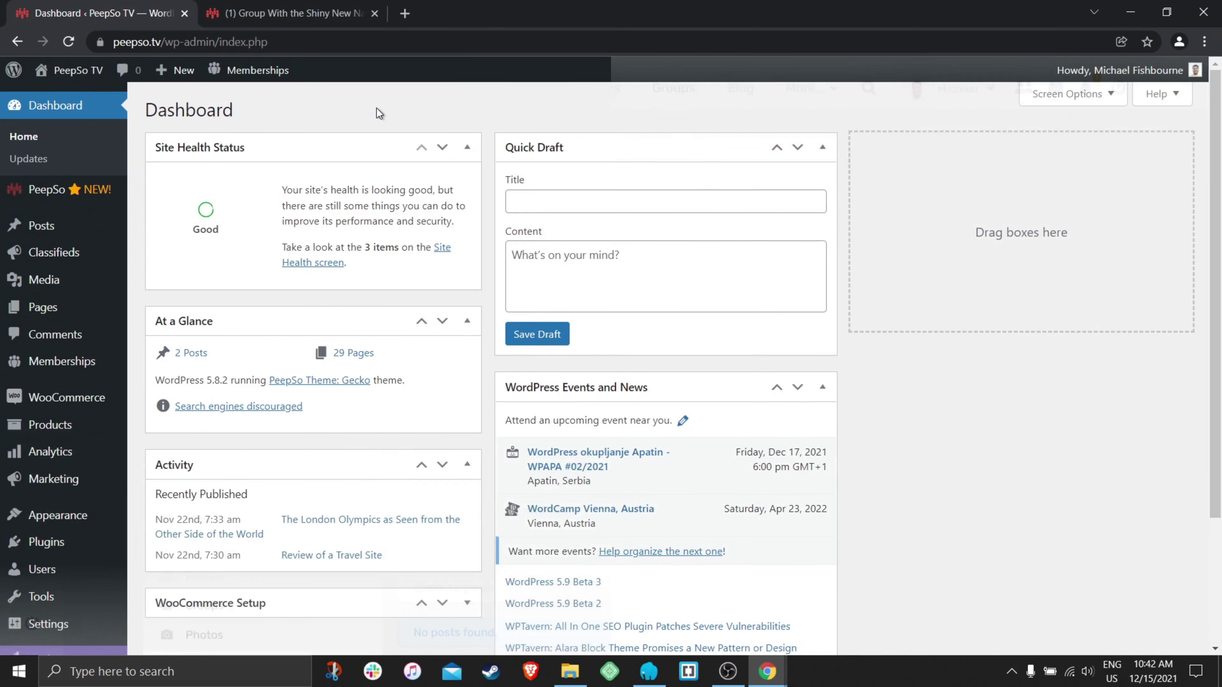
- Open PeepSo's Groups configuration at the New members section showing 'Post to stream when joining'
{"action": "mouse_move", "coordinate": [53, 195]}
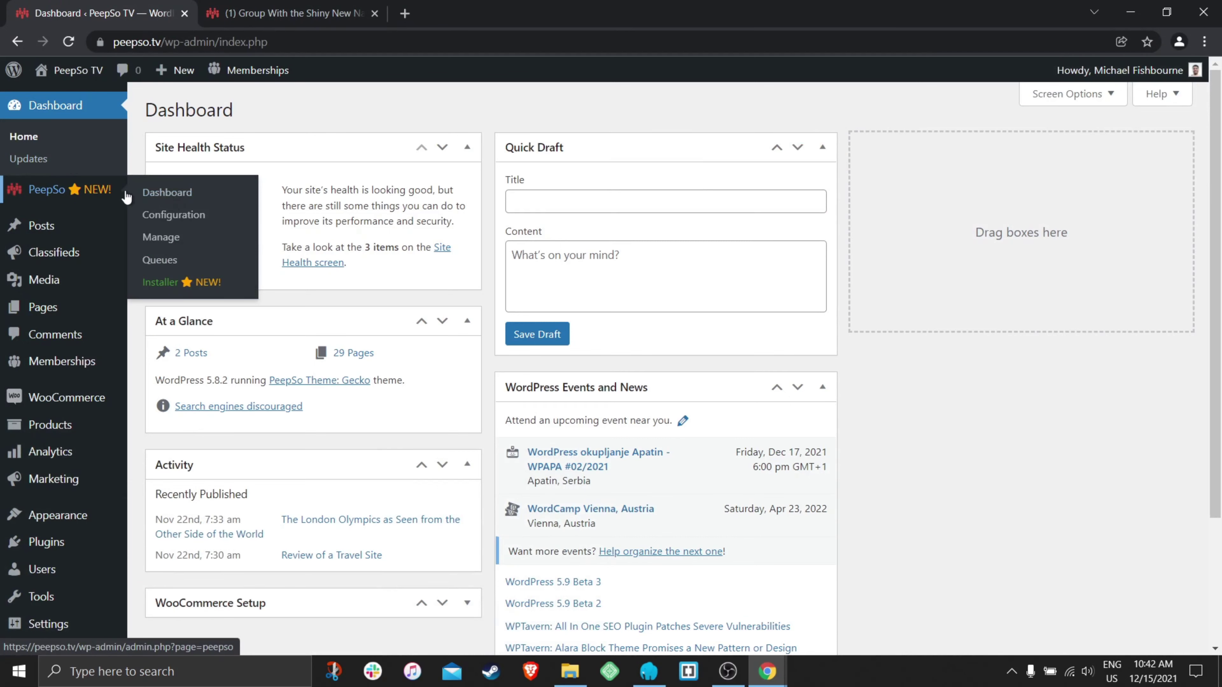
{"action": "left_click", "coordinate": [160, 217]}
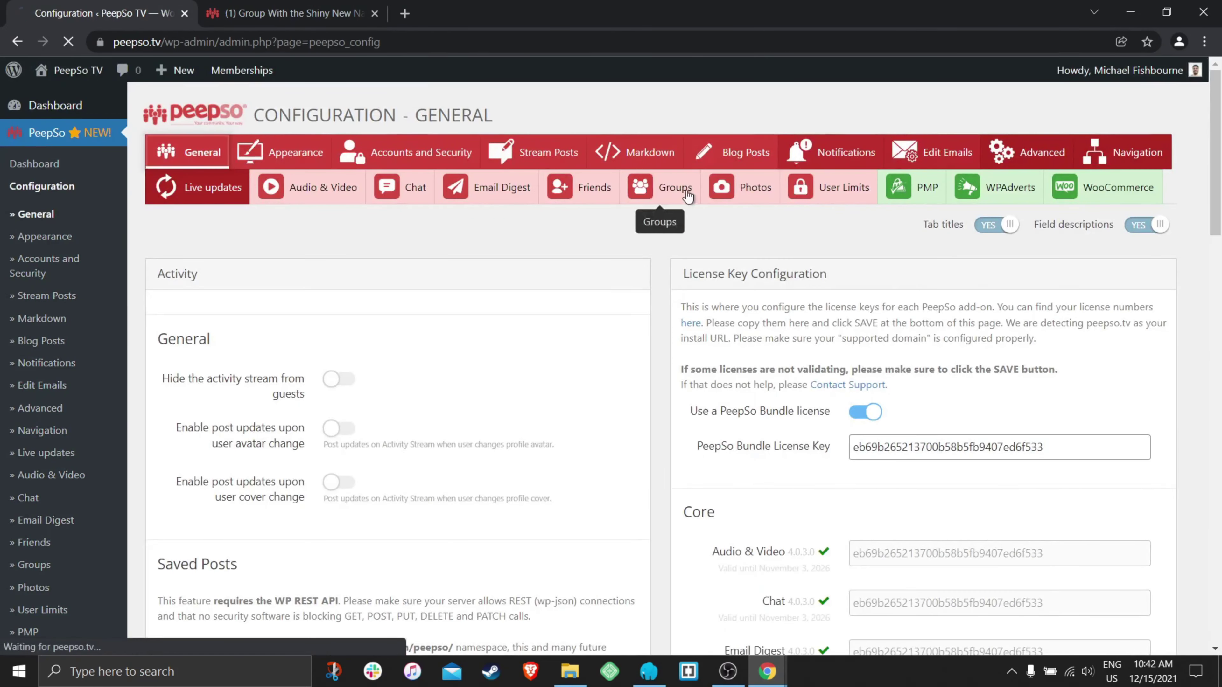
{"action": "left_click", "coordinate": [674, 190]}
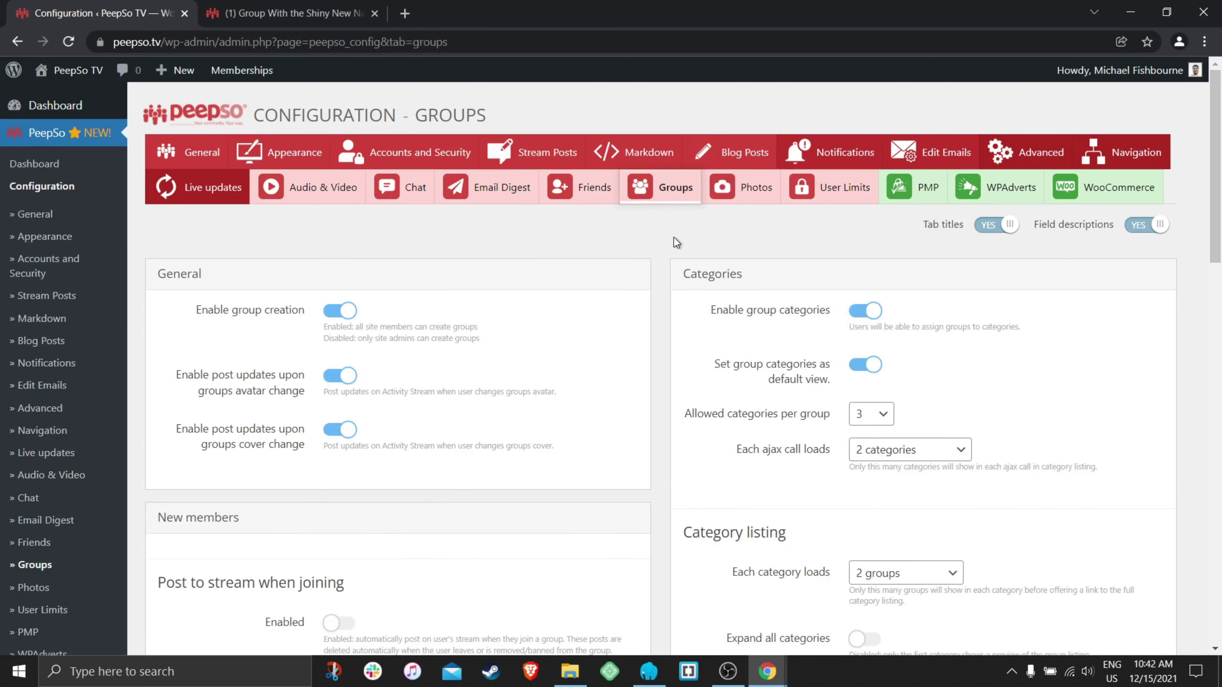
{"action": "scroll", "coordinate": [658, 277], "scroll_direction": "down", "scroll_amount": 5}
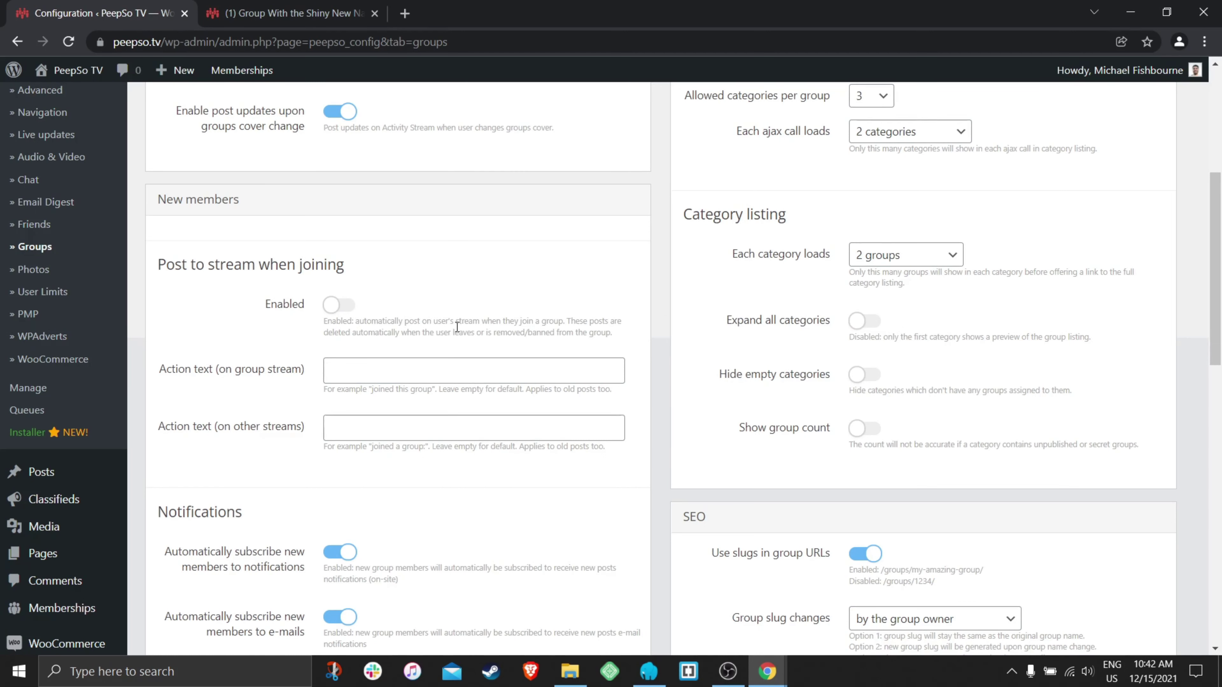
{"action": "left_click", "coordinate": [340, 304]}
{"action": "scroll", "coordinate": [398, 307], "scroll_direction": "up", "scroll_amount": 1}
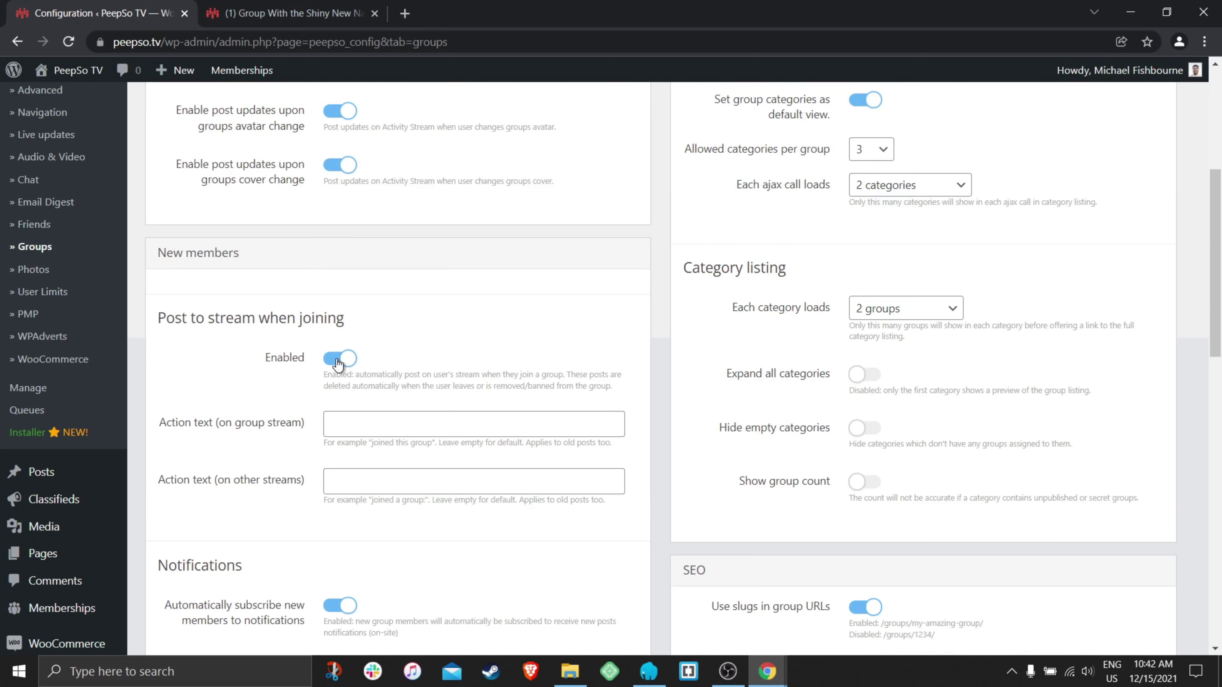
{"action": "scroll", "coordinate": [470, 351], "scroll_direction": "down", "scroll_amount": 1}
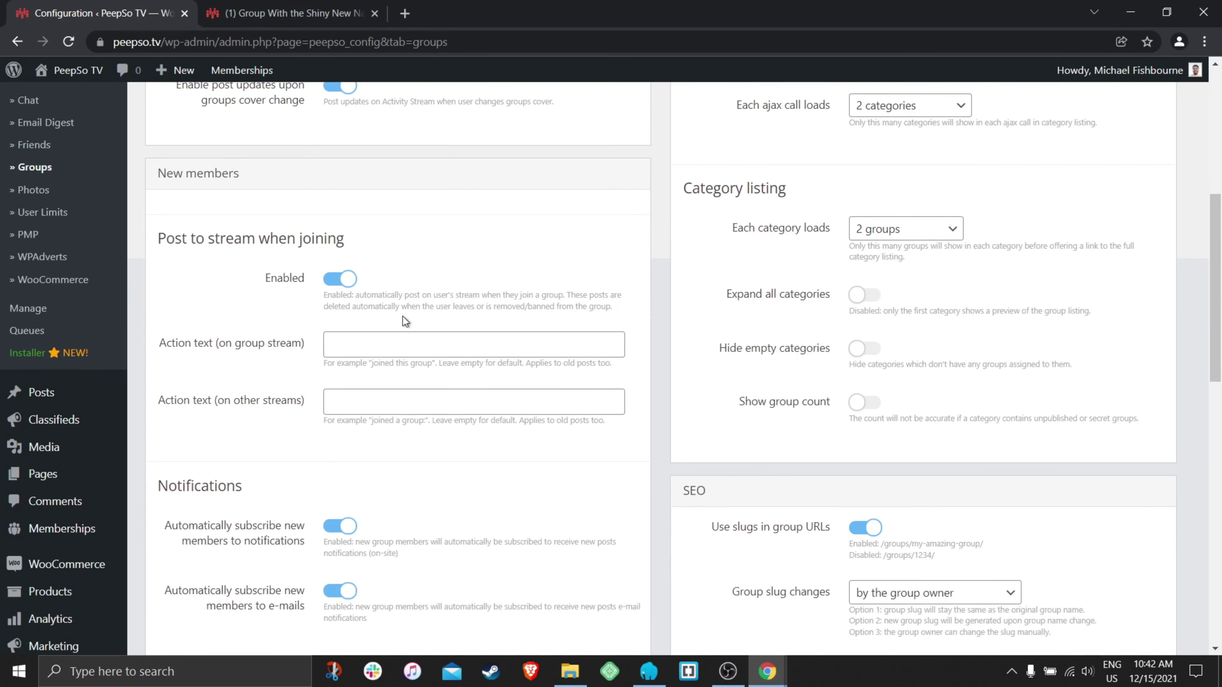
{"action": "left_click", "coordinate": [337, 284]}
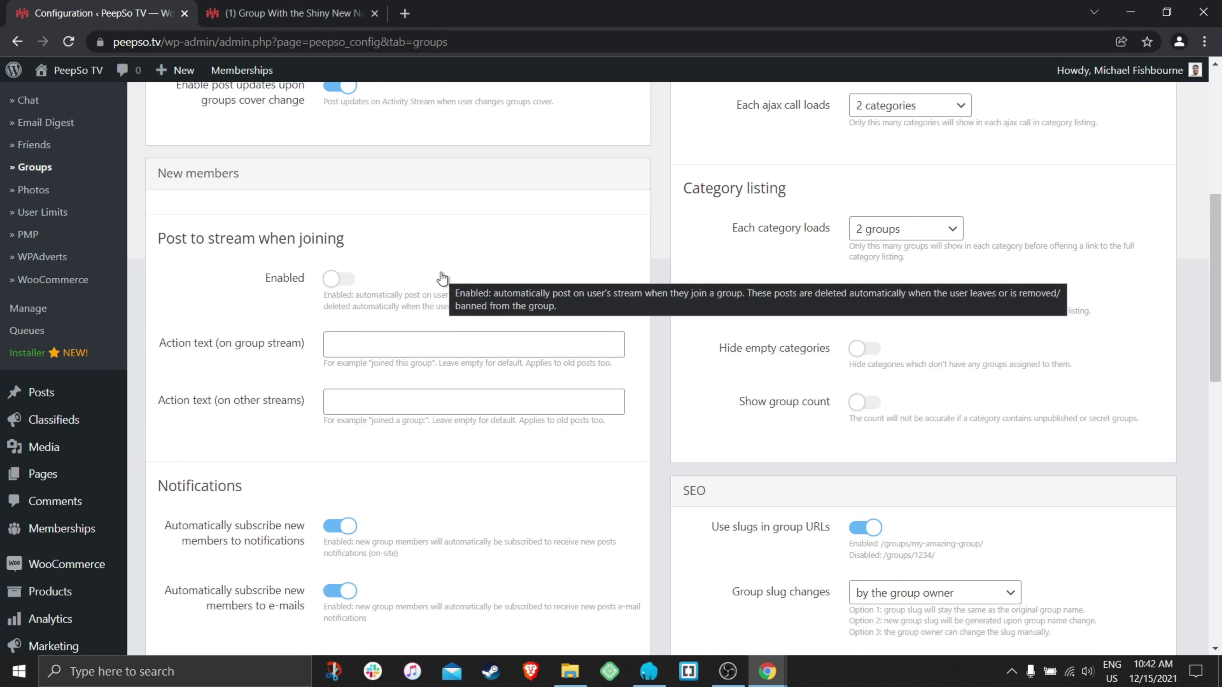
{"action": "left_click", "coordinate": [343, 284]}
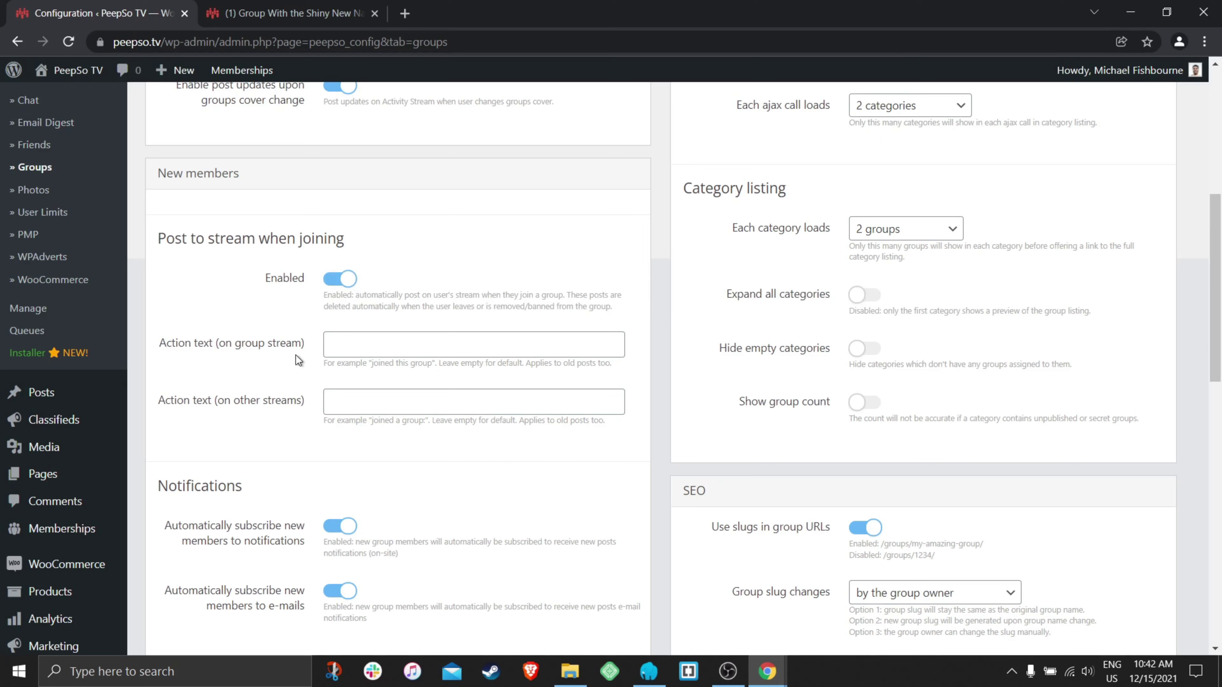
{"action": "left_click_drag", "start_coordinate": [308, 345], "coordinate": [158, 344]}
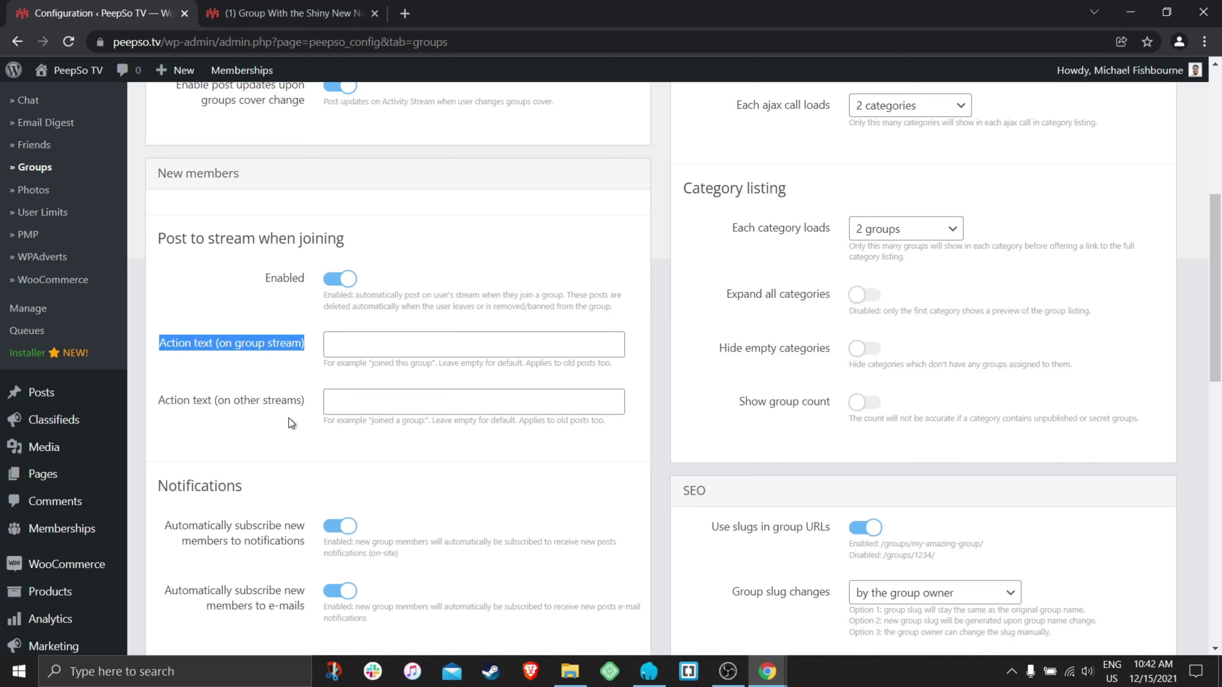
{"action": "left_click_drag", "start_coordinate": [302, 400], "coordinate": [159, 402]}
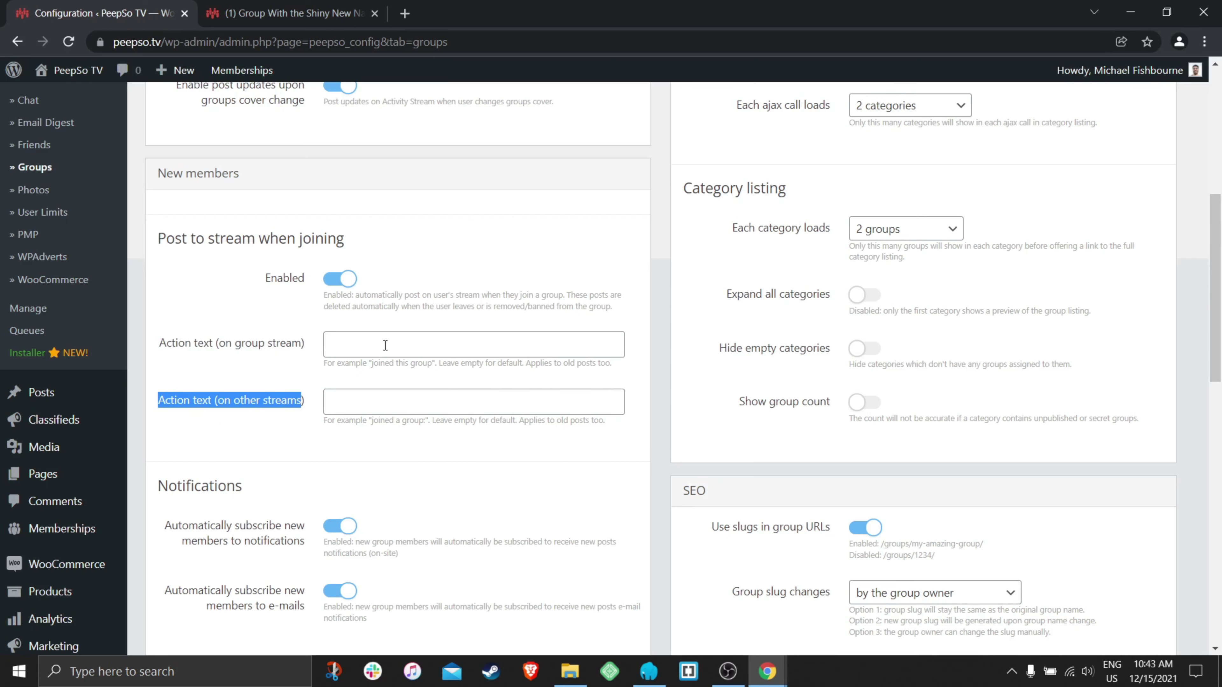
{"action": "left_click", "coordinate": [365, 345]}
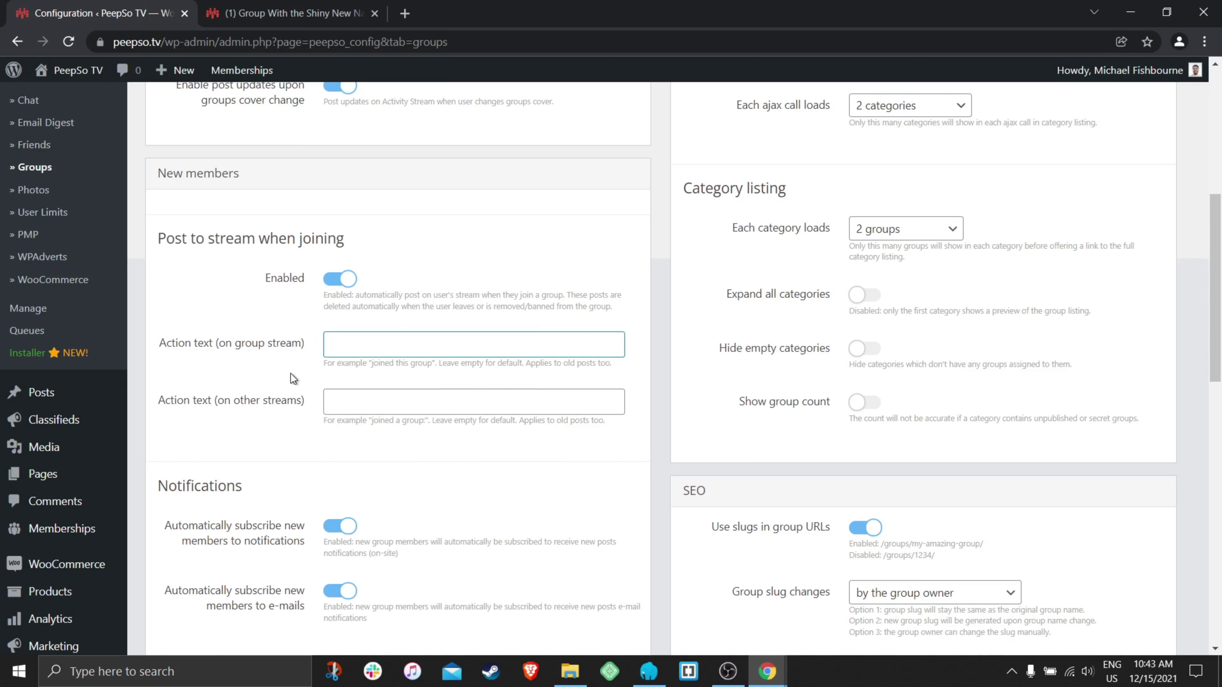
{"action": "left_click", "coordinate": [405, 379]}
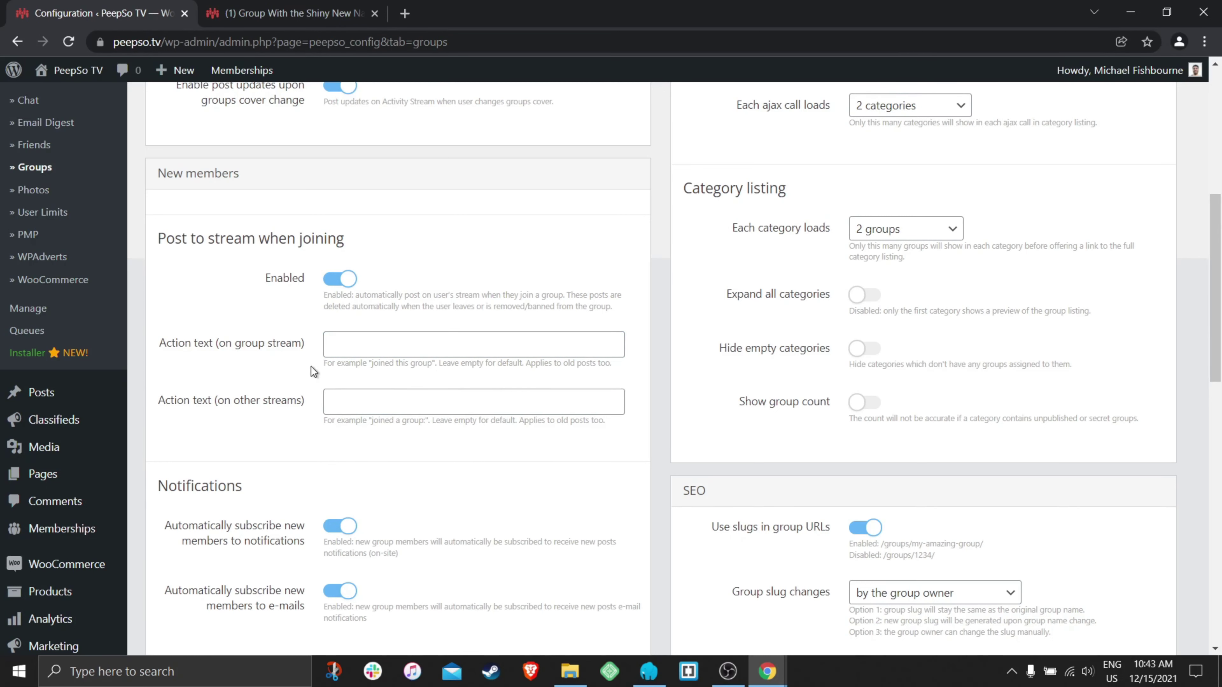
{"action": "scroll", "coordinate": [333, 346], "scroll_direction": "down", "scroll_amount": 1}
{"action": "left_click", "coordinate": [335, 200]}
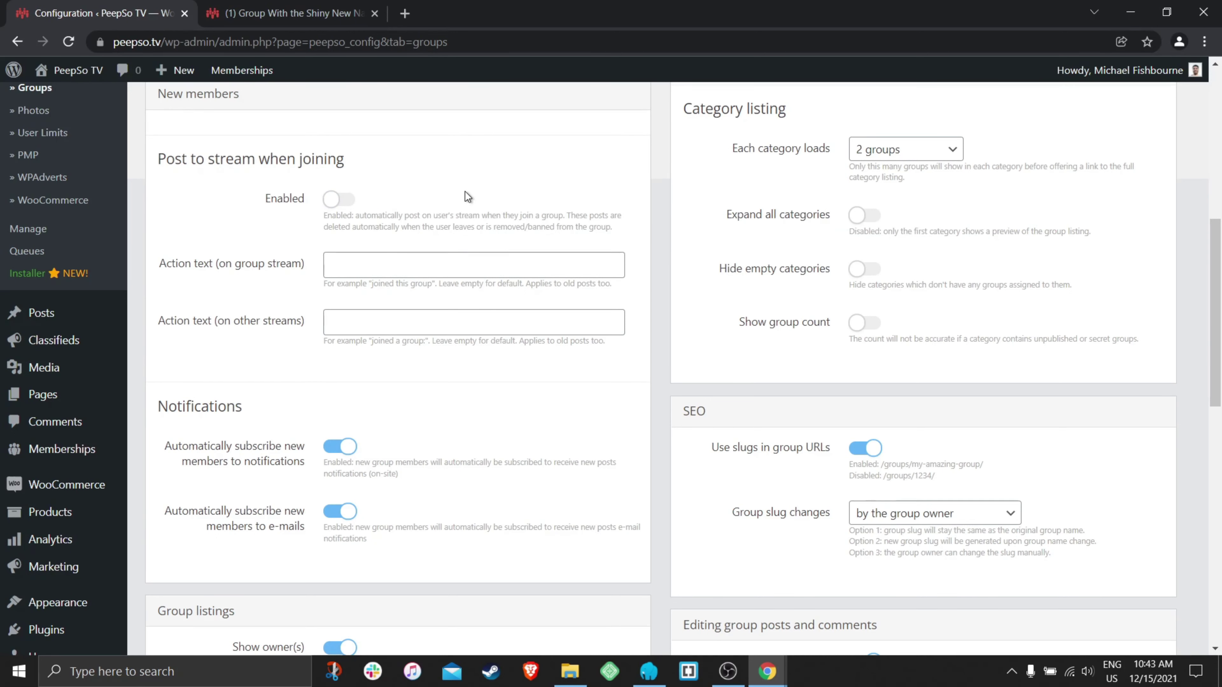
{"action": "scroll", "coordinate": [273, 332], "scroll_direction": "down", "scroll_amount": 2}
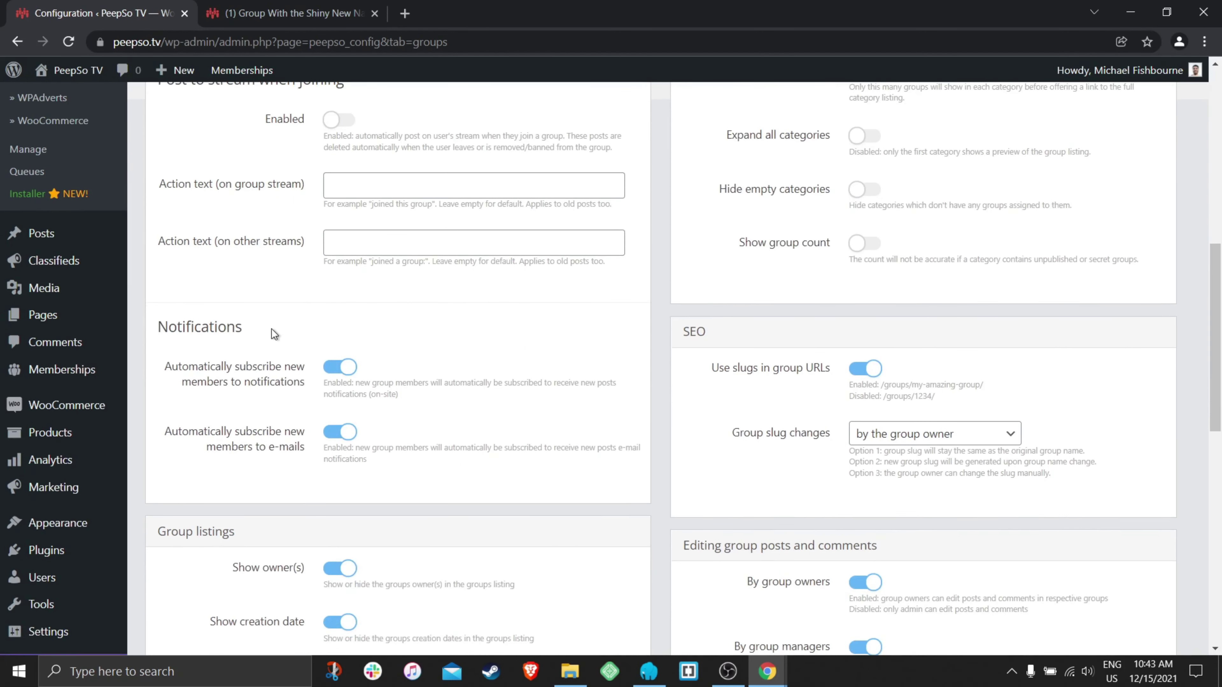
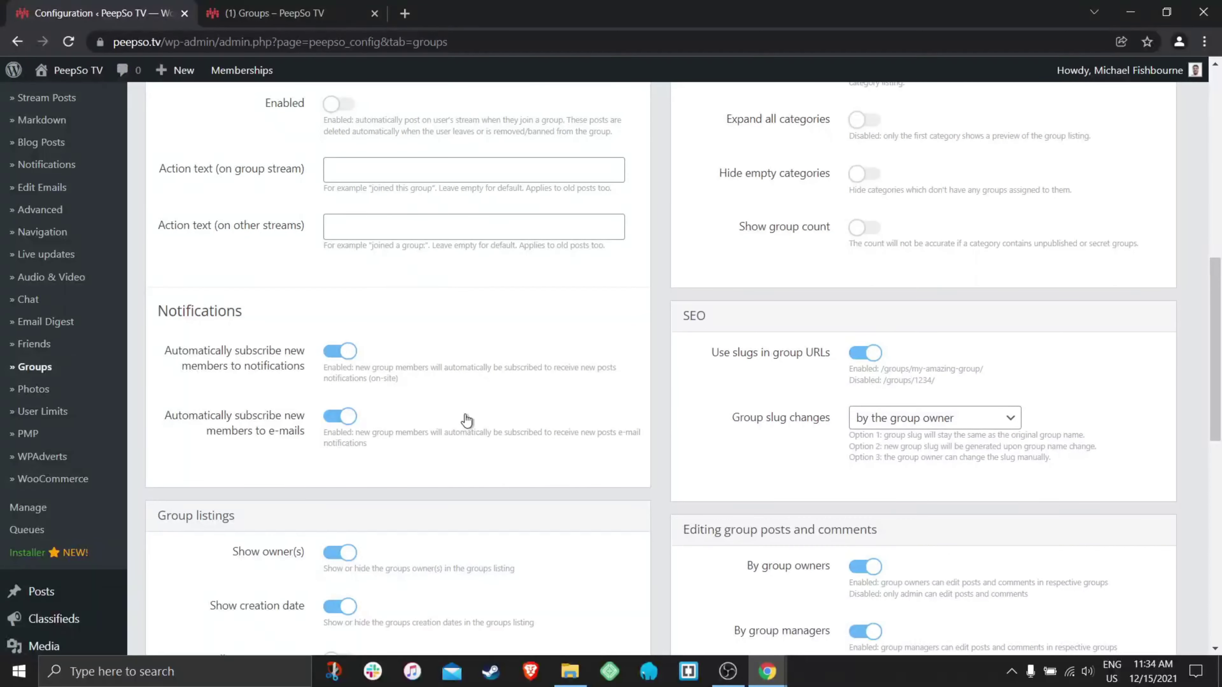
- Toggle the Show owner(s) and Show creation date listing options, leave both on, and save
{"action": "scroll", "coordinate": [513, 422], "scroll_direction": "down", "scroll_amount": 5}
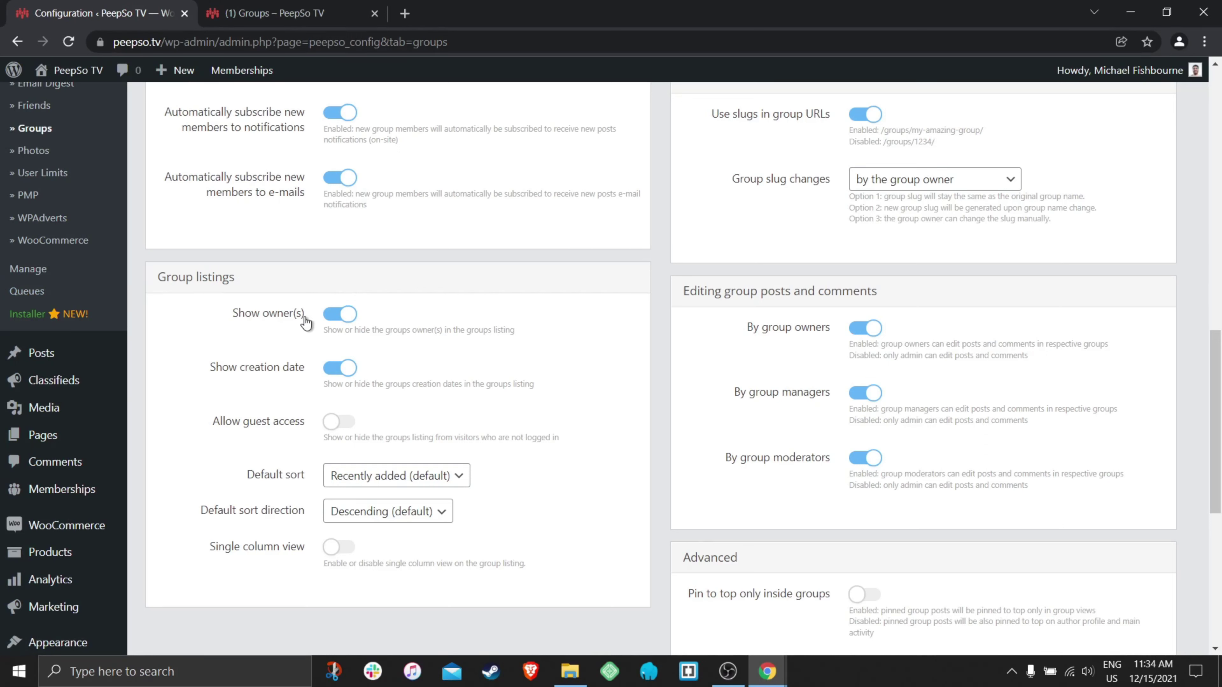
{"action": "left_click", "coordinate": [330, 318]}
{"action": "left_click", "coordinate": [331, 369]}
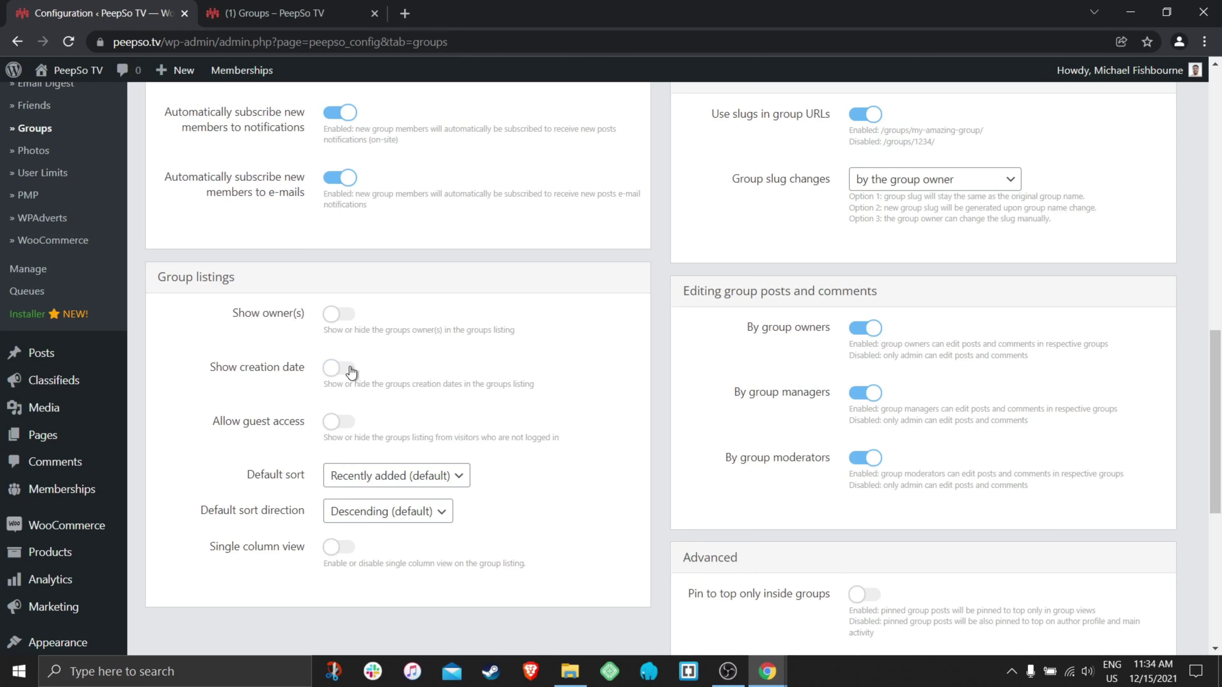
{"action": "left_click", "coordinate": [339, 315]}
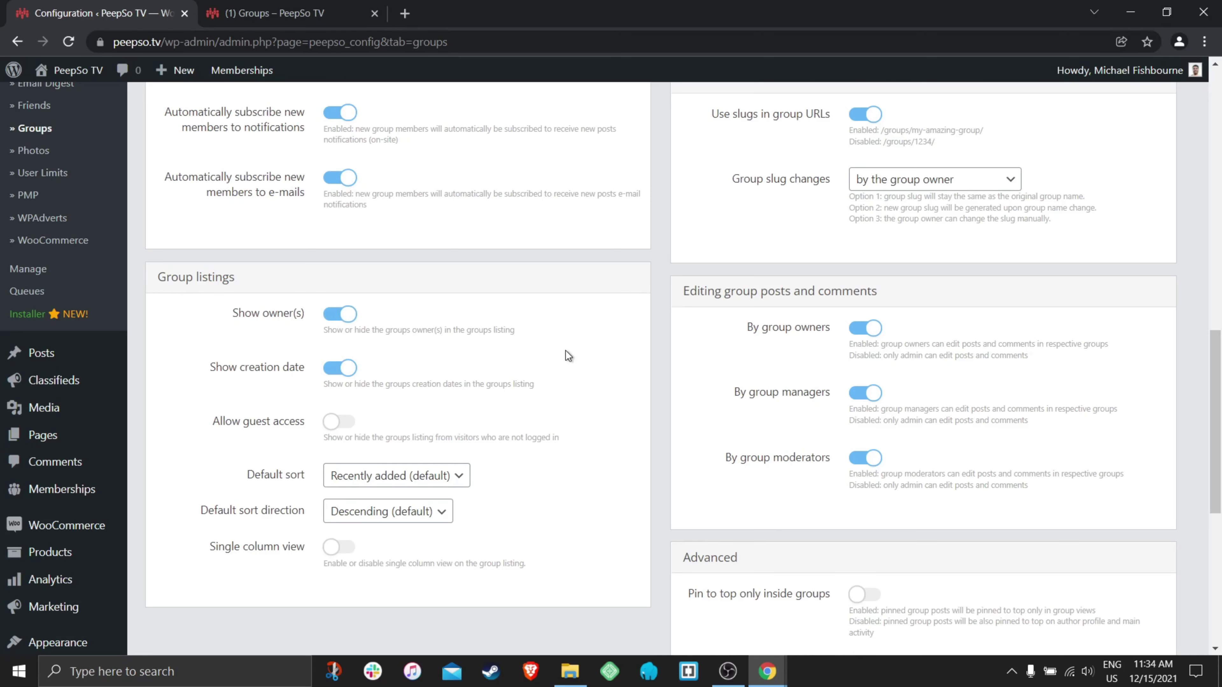
{"action": "scroll", "coordinate": [566, 351], "scroll_direction": "down", "scroll_amount": 6}
{"action": "left_click", "coordinate": [596, 560]}
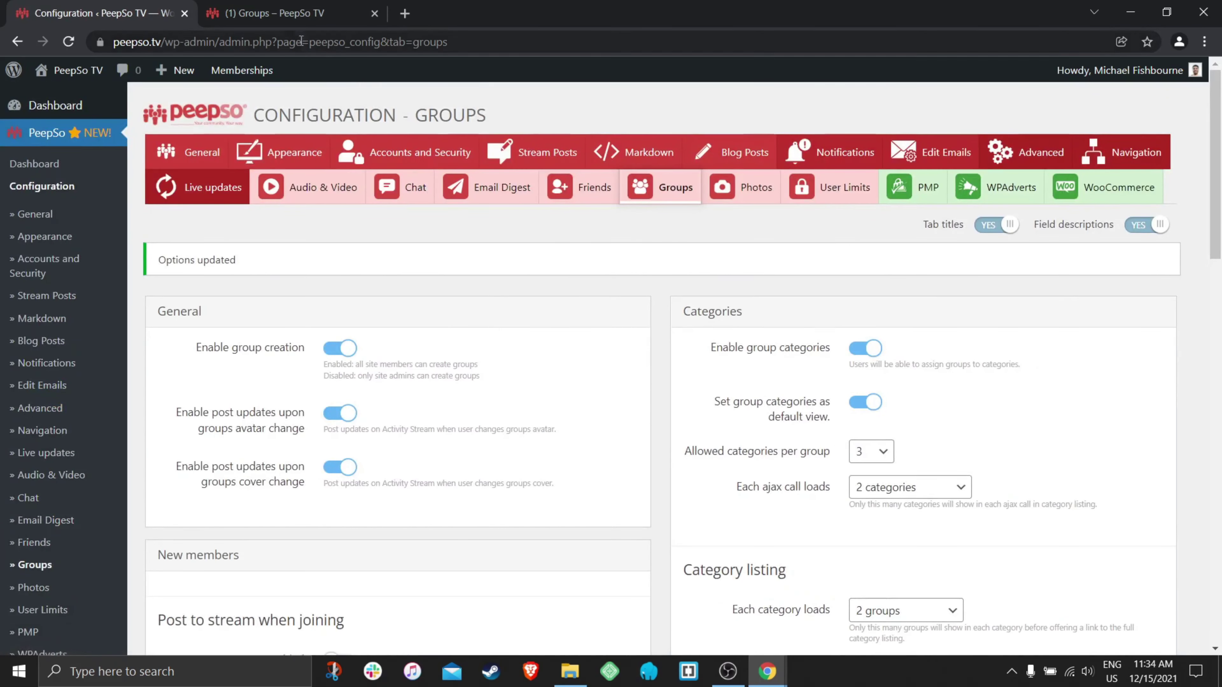
- On the front-end Groups page, expand the first group card to check its owner and creation date
{"action": "left_click", "coordinate": [289, 14]}
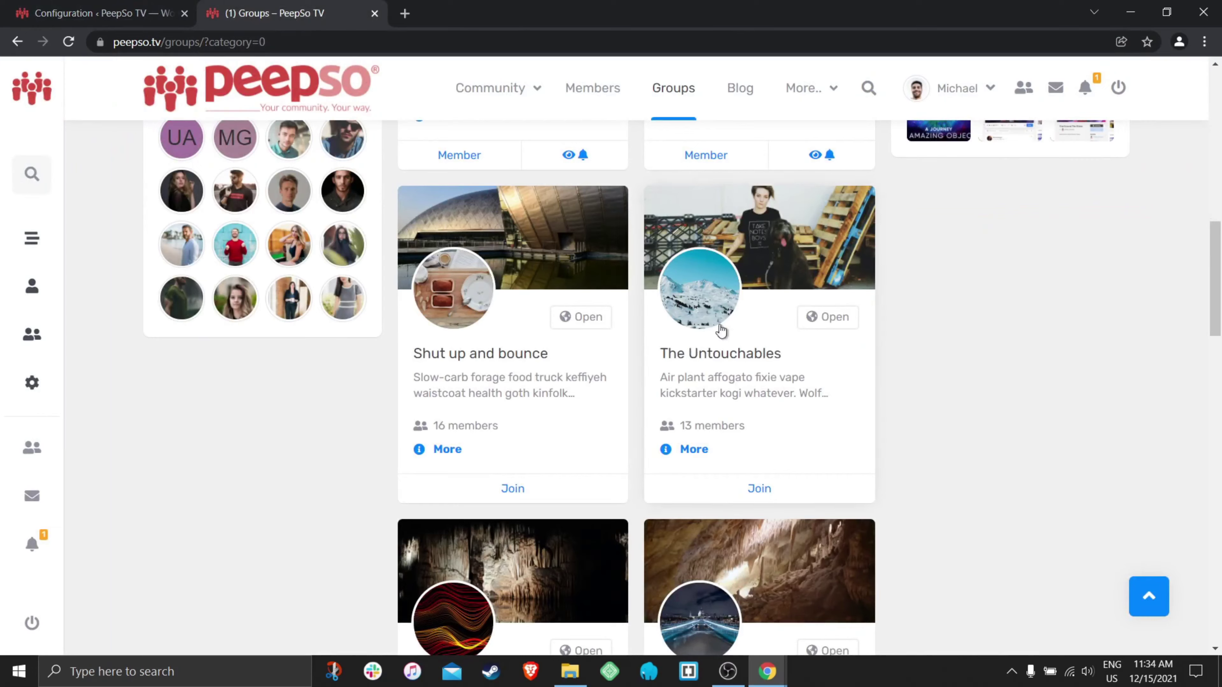
{"action": "scroll", "coordinate": [521, 445], "scroll_direction": "up", "scroll_amount": 8}
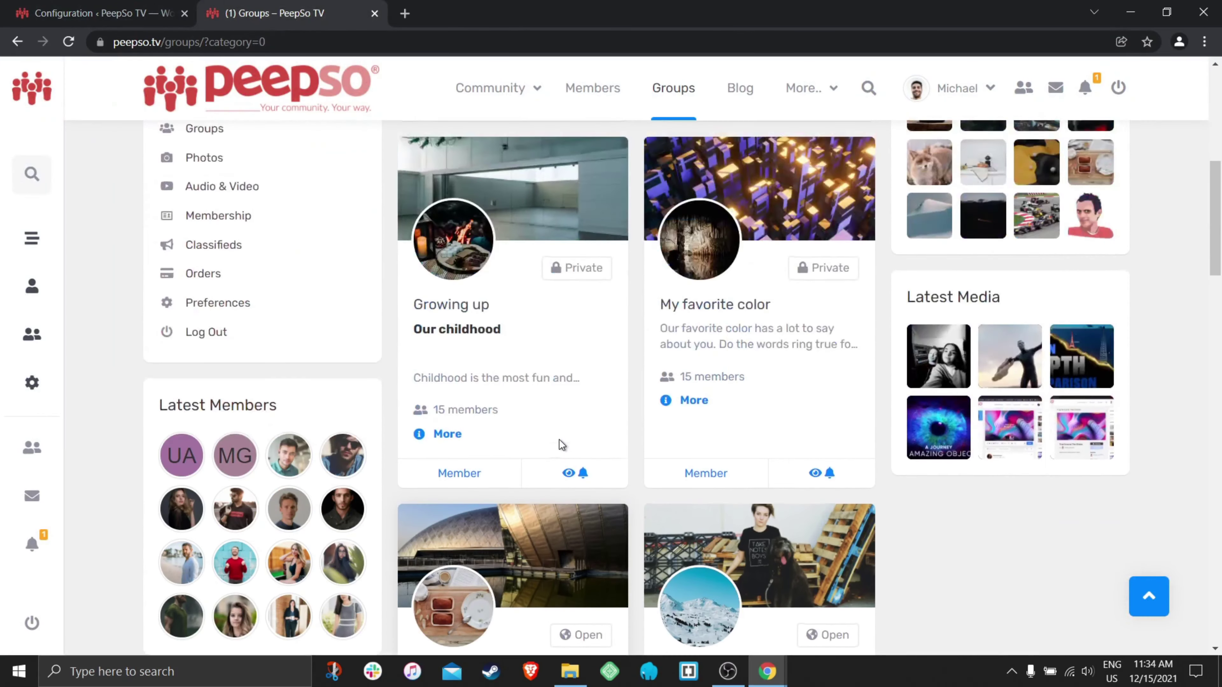
{"action": "scroll", "coordinate": [510, 348], "scroll_direction": "up", "scroll_amount": 8}
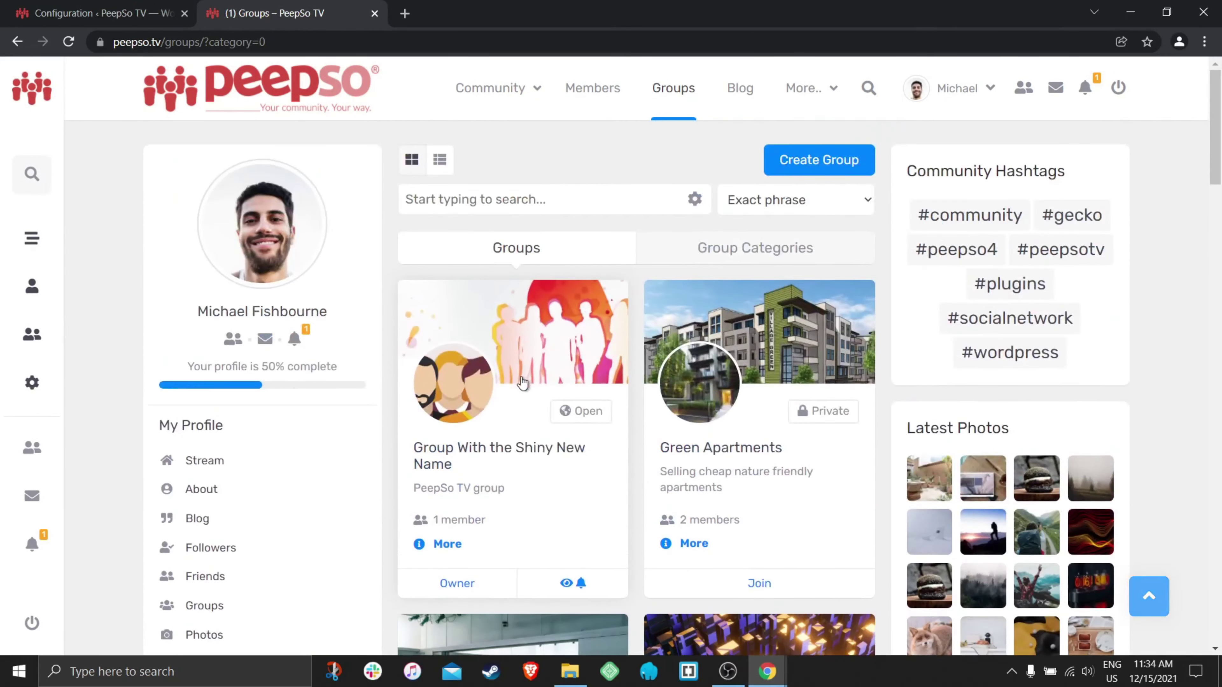
{"action": "scroll", "coordinate": [488, 428], "scroll_direction": "down", "scroll_amount": 3}
{"action": "left_click", "coordinate": [446, 388]}
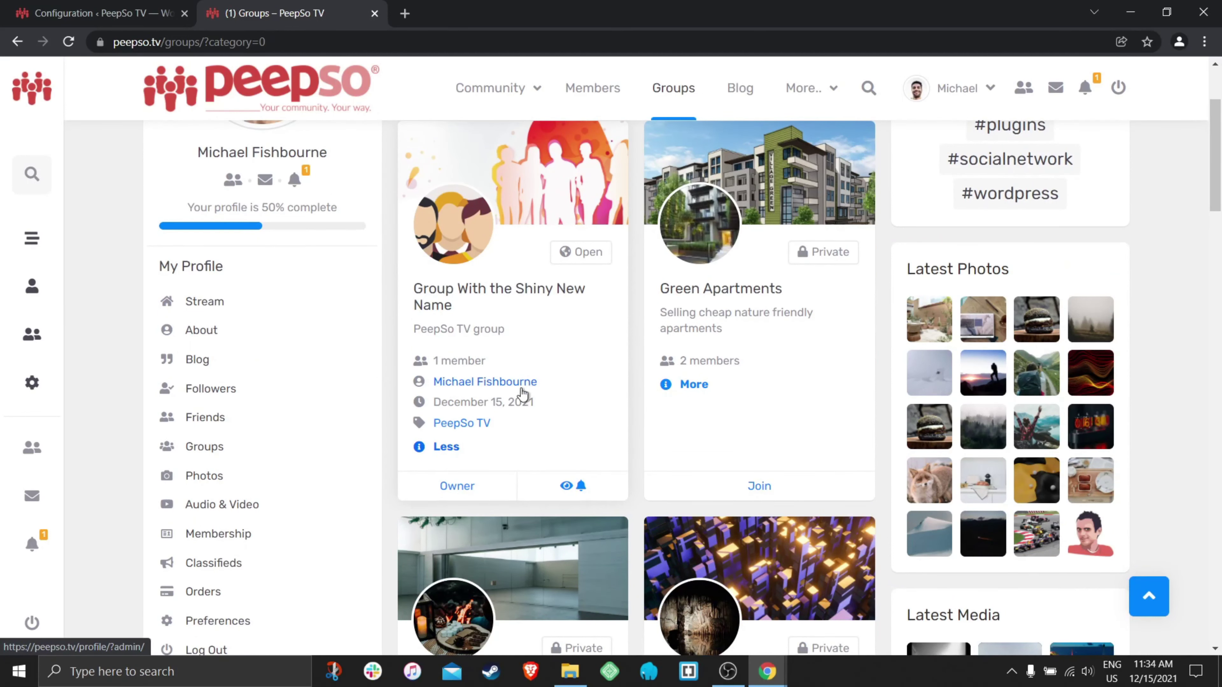
{"action": "left_click_drag", "start_coordinate": [546, 409], "coordinate": [437, 397]}
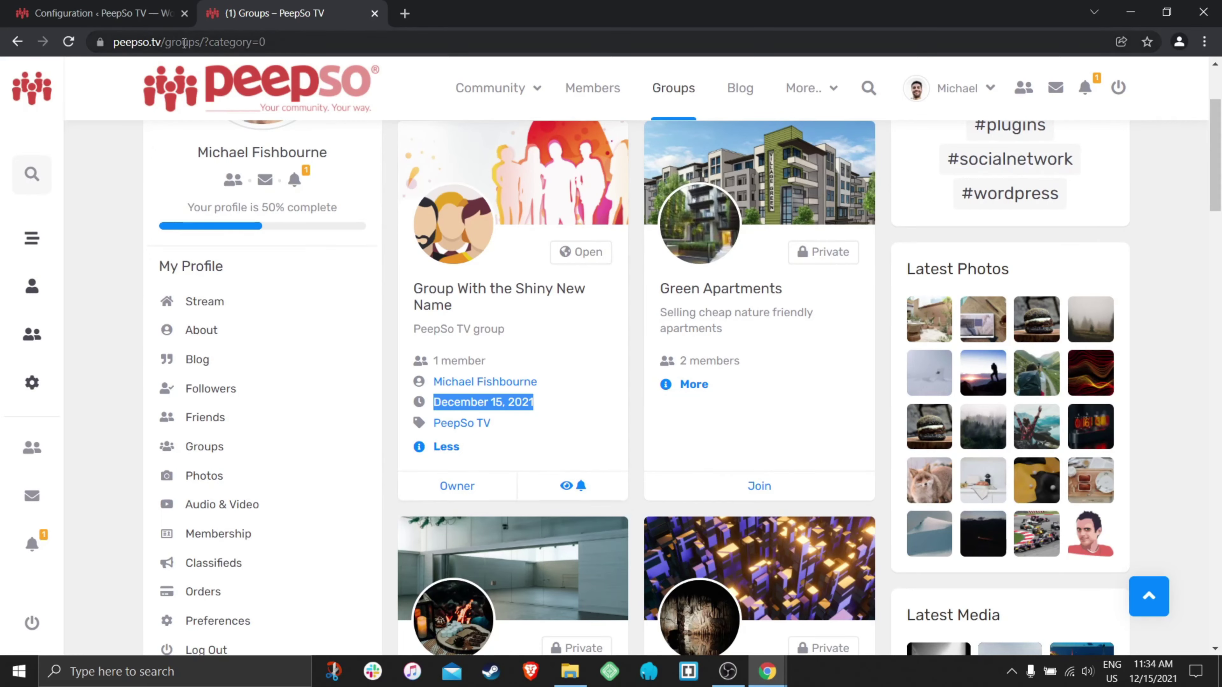
{"action": "left_click", "coordinate": [106, 13]}
- Switch off Show owner(s) and Show creation date for the groups listing and save
{"action": "scroll", "coordinate": [497, 396], "scroll_direction": "down", "scroll_amount": 6}
{"action": "scroll", "coordinate": [496, 394], "scroll_direction": "down", "scroll_amount": 10}
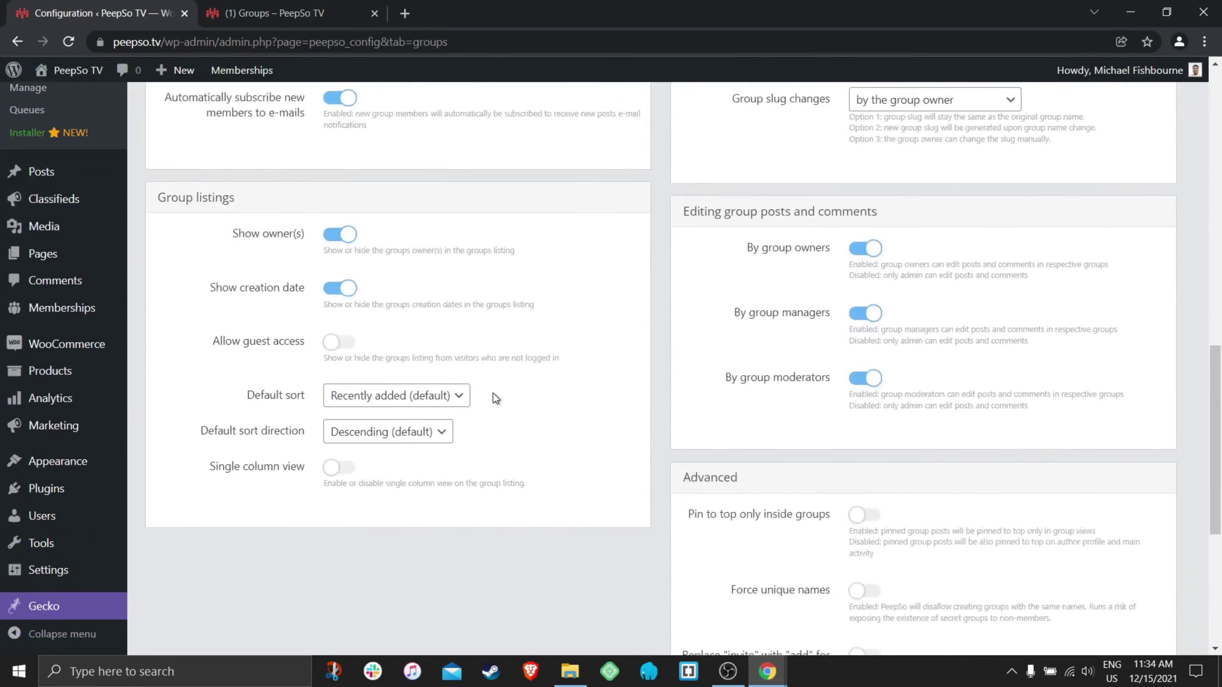
{"action": "scroll", "coordinate": [498, 390], "scroll_direction": "up", "scroll_amount": 4}
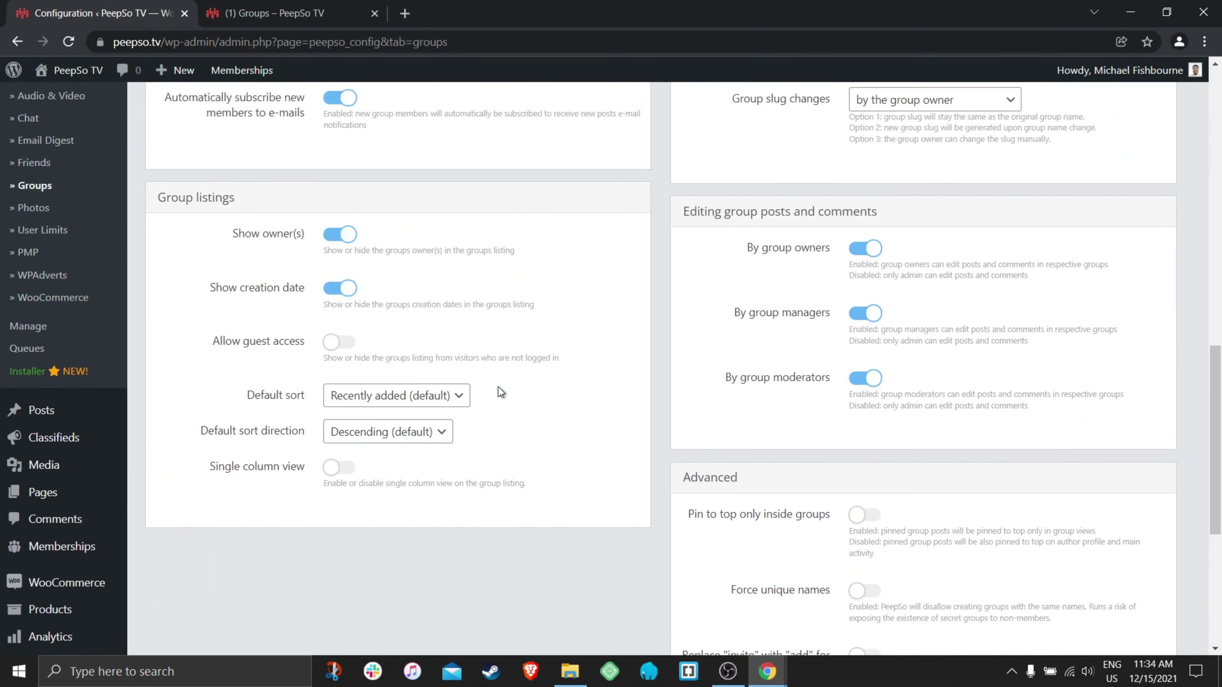
{"action": "left_click", "coordinate": [338, 234]}
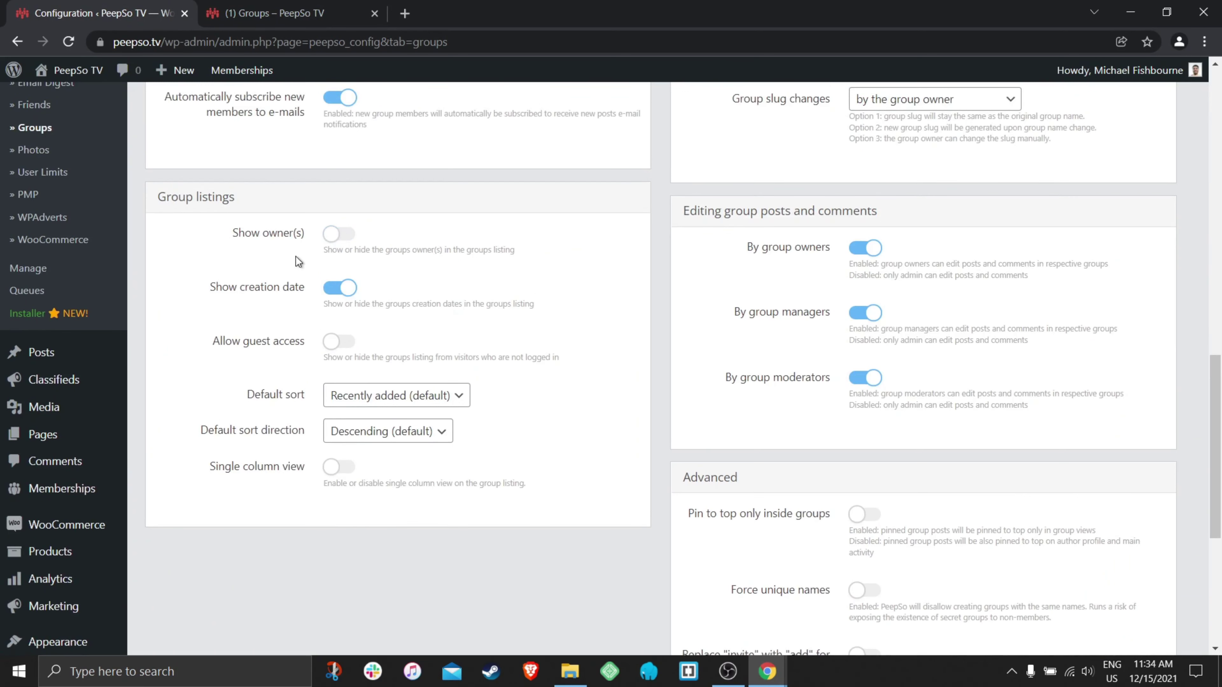
{"action": "left_click", "coordinate": [353, 288]}
{"action": "scroll", "coordinate": [587, 401], "scroll_direction": "down", "scroll_amount": 5}
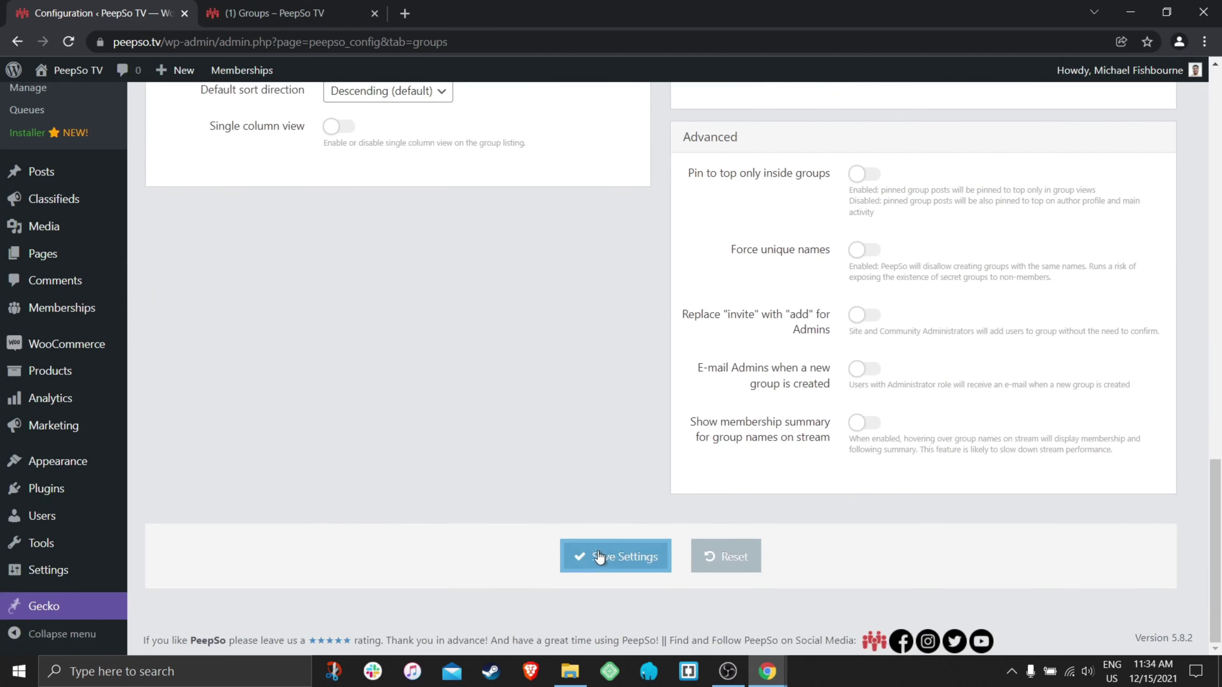
{"action": "left_click", "coordinate": [598, 557]}
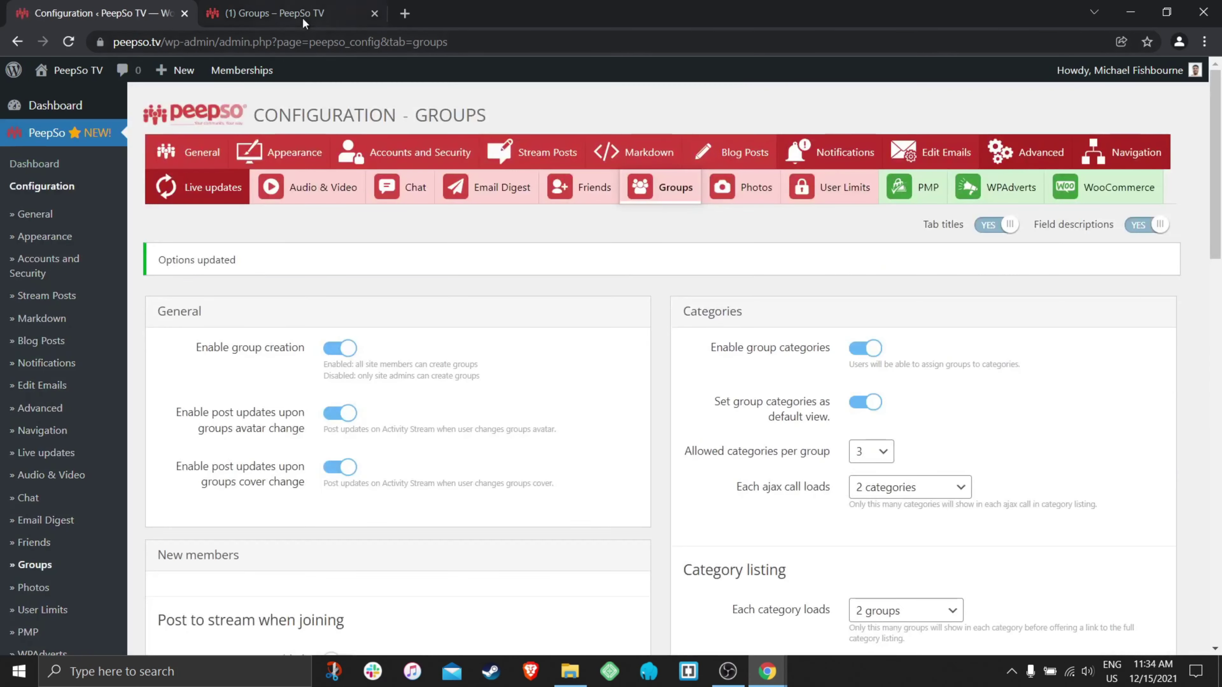
- Reload the front-end Groups page and expand the first card to confirm owner and date are gone
{"action": "left_click", "coordinate": [298, 14]}
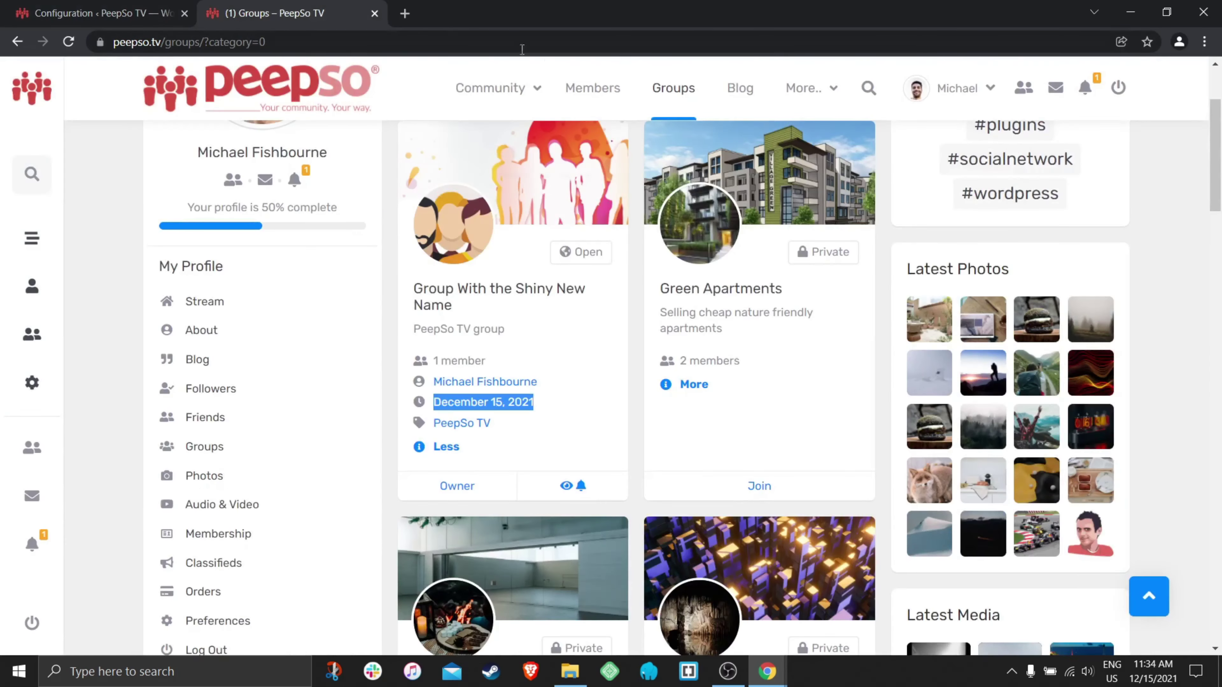
{"action": "key", "text": "F5"}
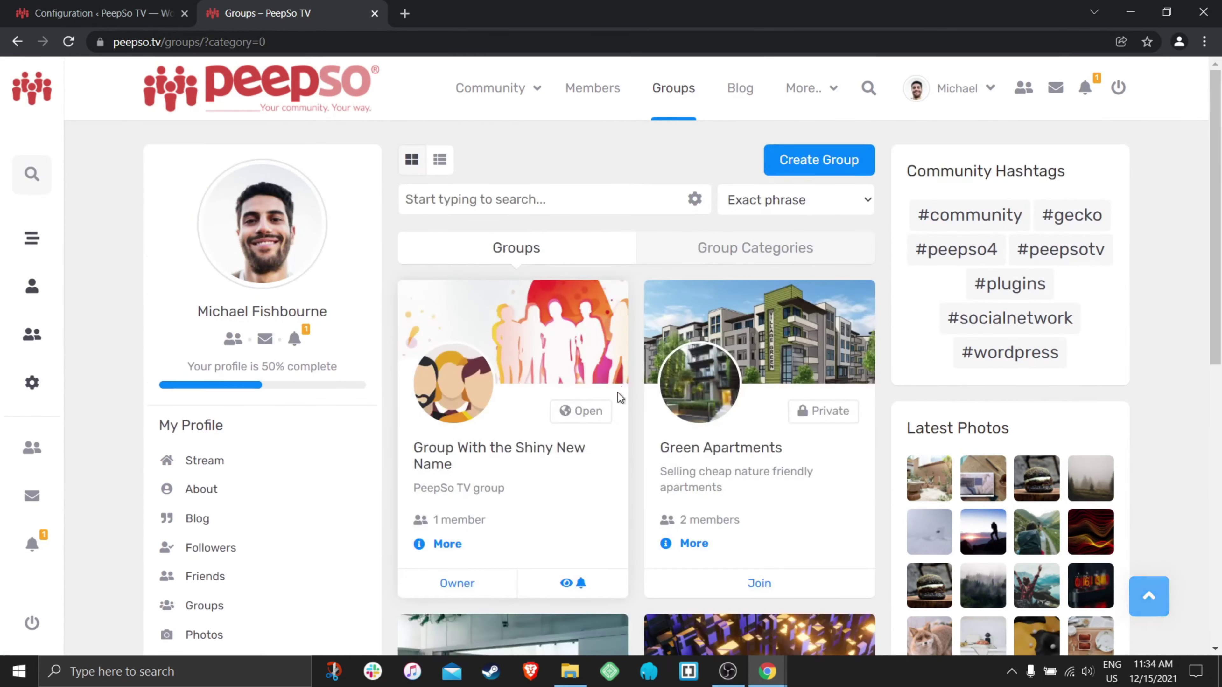
{"action": "scroll", "coordinate": [520, 423], "scroll_direction": "down", "scroll_amount": 1}
{"action": "left_click", "coordinate": [457, 465]}
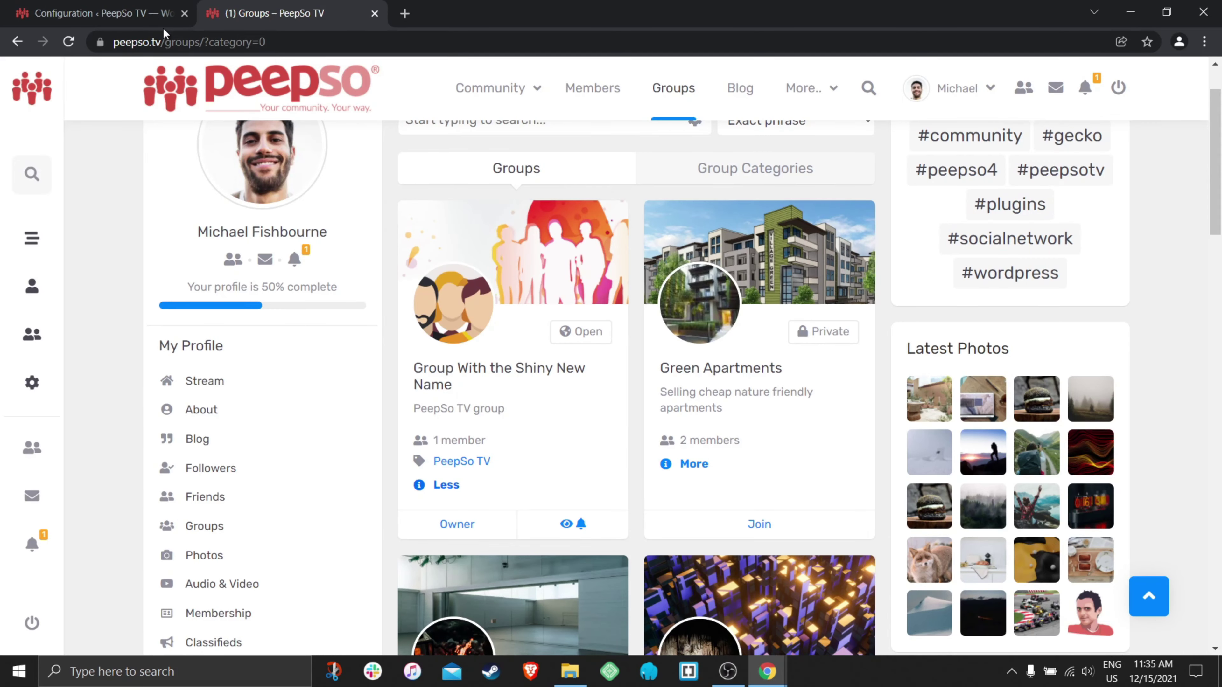
{"action": "left_click", "coordinate": [104, 13]}
- Re-enable Show owner(s) and Show creation date, and turn on Allow guest access
{"action": "scroll", "coordinate": [575, 399], "scroll_direction": "down", "scroll_amount": 15}
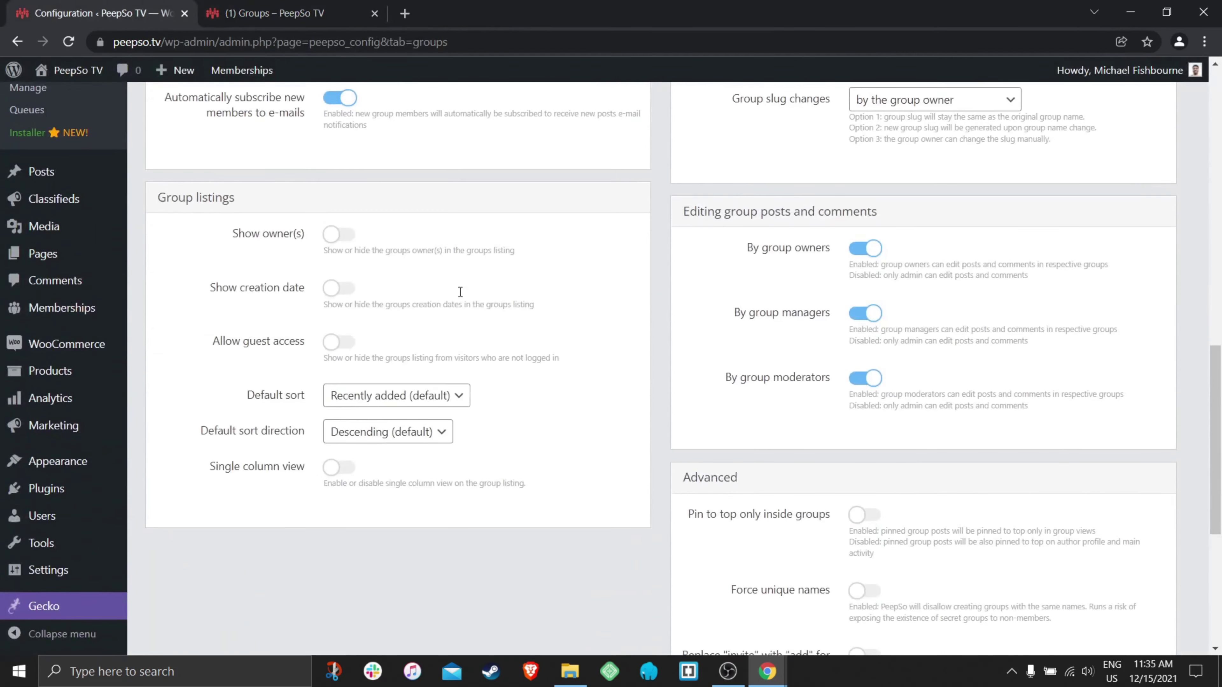
{"action": "left_click", "coordinate": [339, 234]}
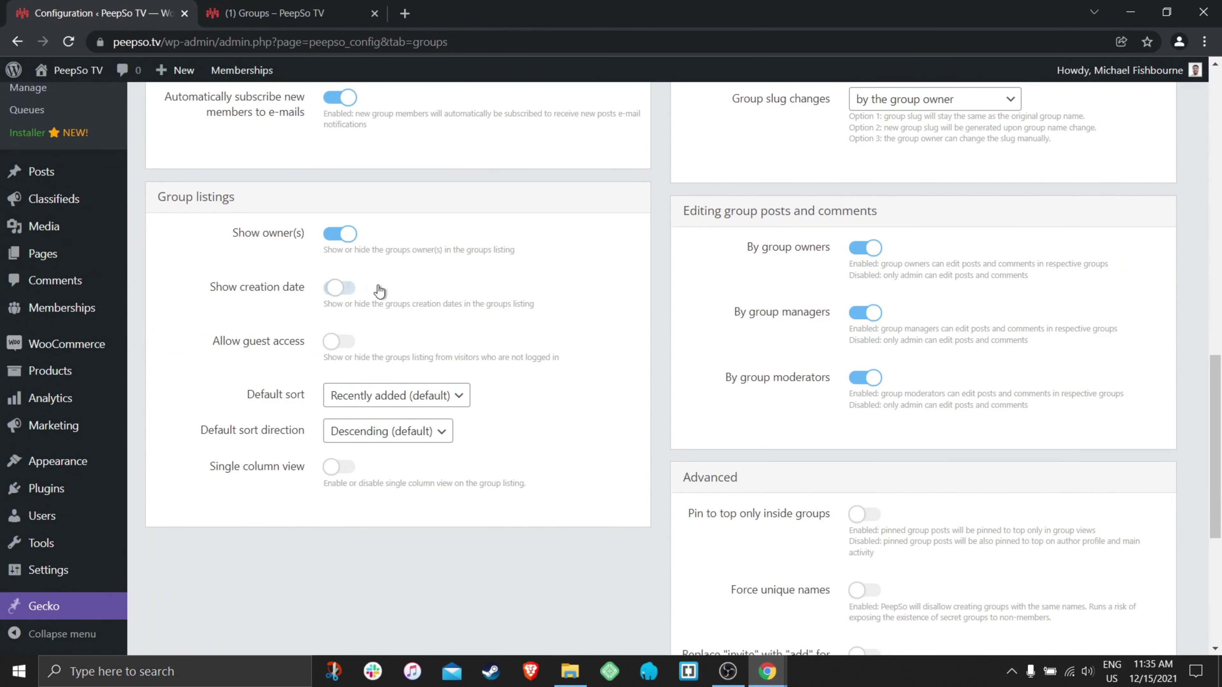
{"action": "left_click", "coordinate": [356, 288]}
{"action": "left_click", "coordinate": [340, 343]}
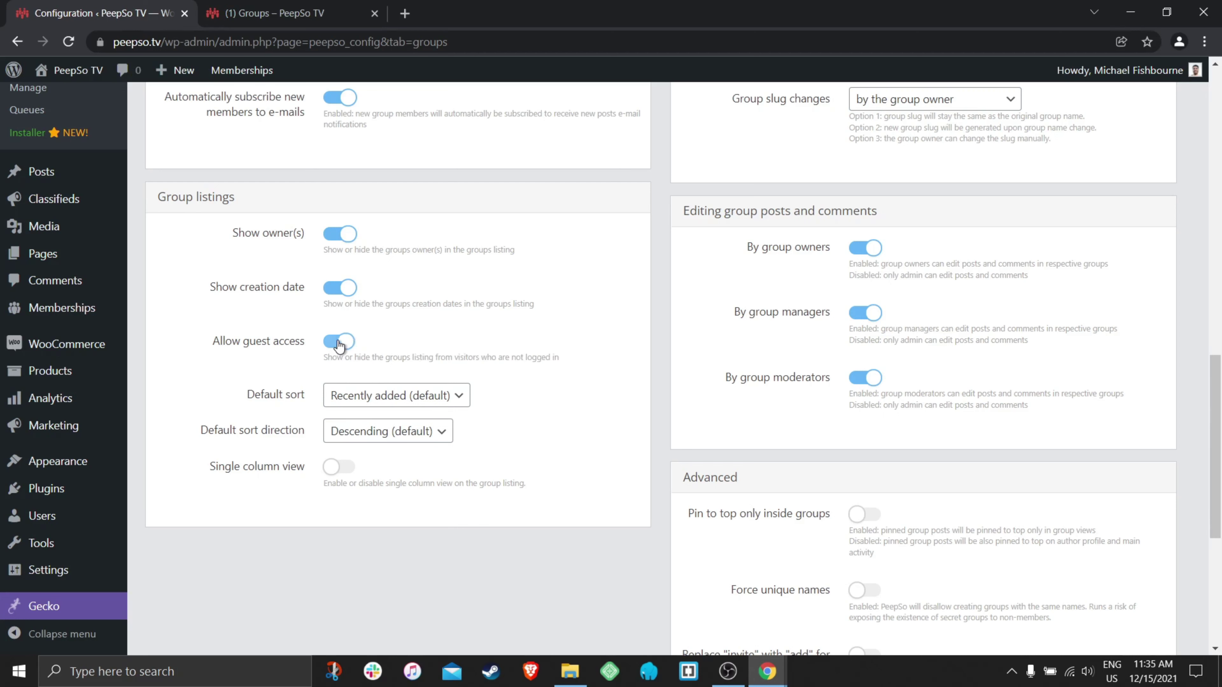
- Turn Allow guest access off and glance at the front-end groups page
{"action": "left_click", "coordinate": [338, 341]}
{"action": "left_click", "coordinate": [458, 396]}
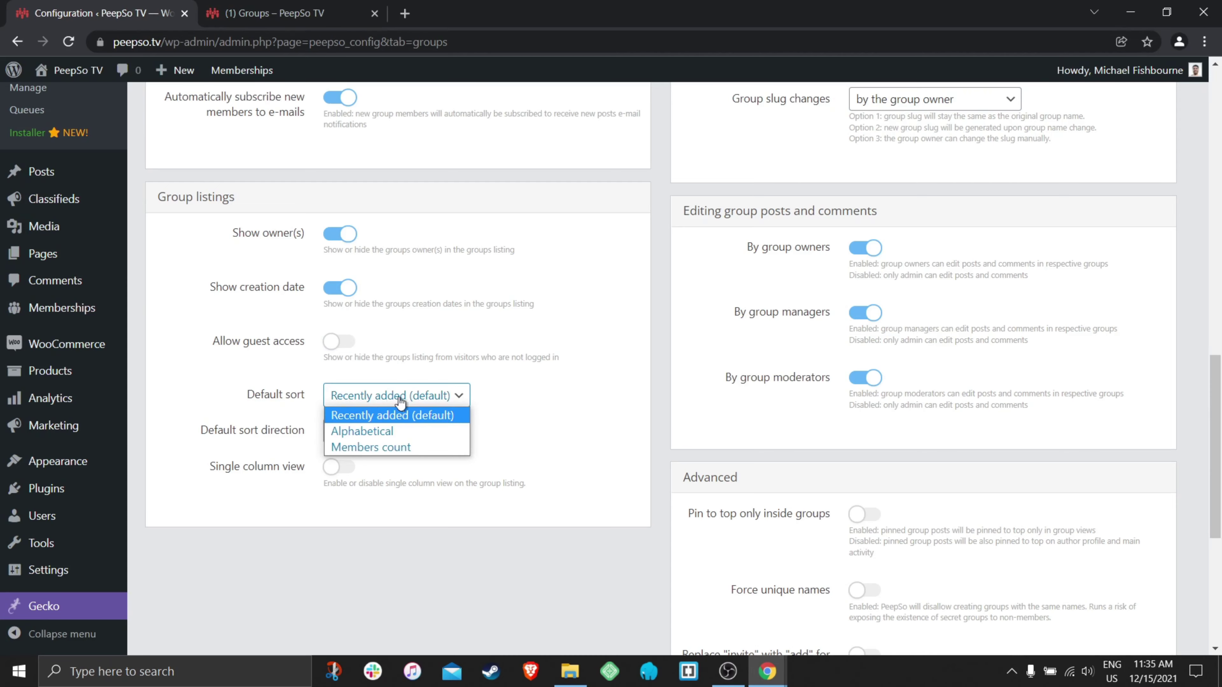
{"action": "left_click", "coordinate": [215, 374]}
{"action": "left_click", "coordinate": [274, 13]}
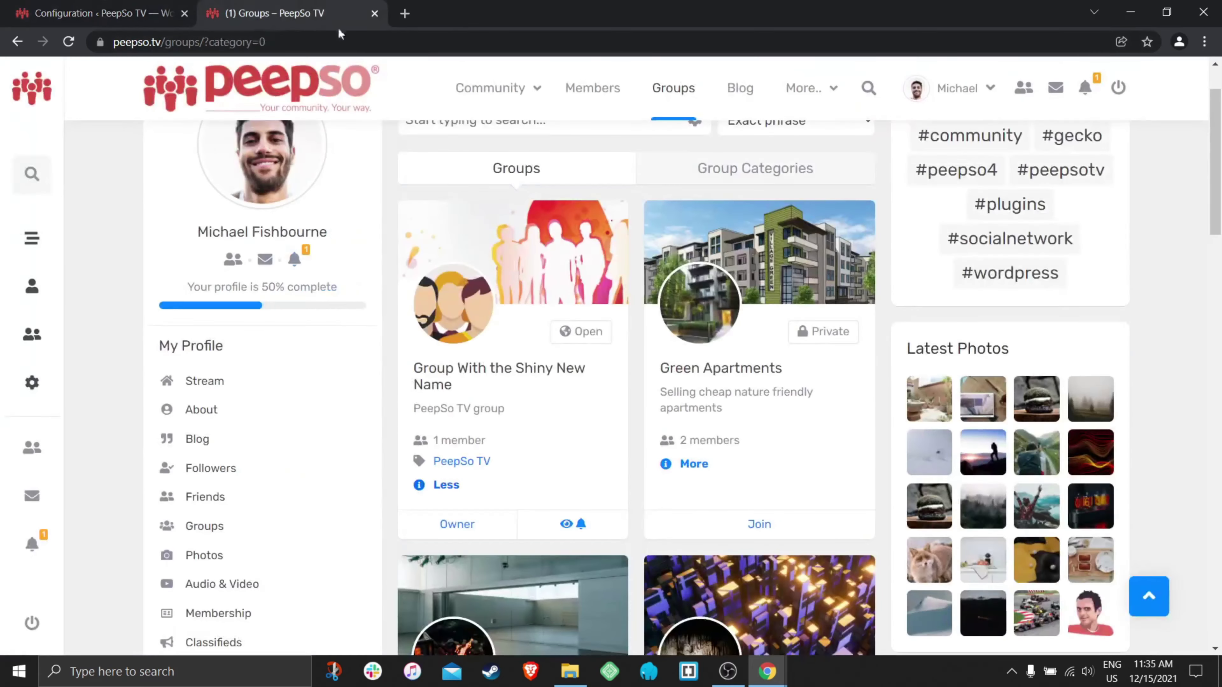
{"action": "scroll", "coordinate": [755, 432], "scroll_direction": "down", "scroll_amount": 10}
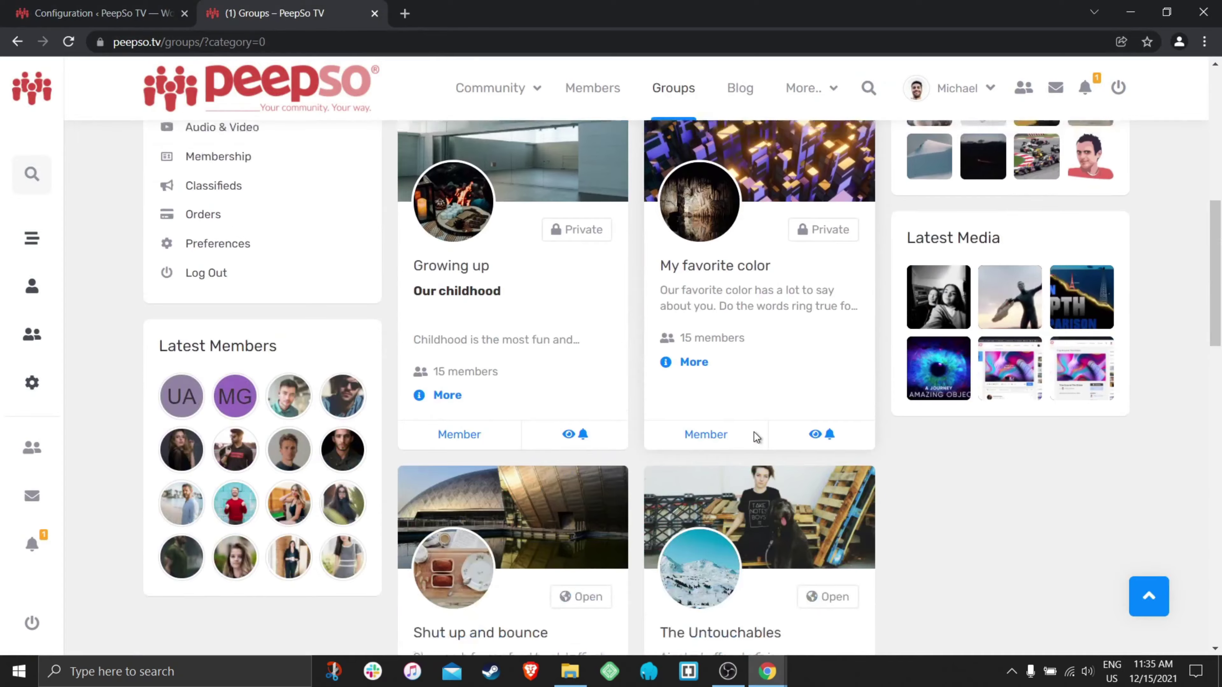
{"action": "scroll", "coordinate": [755, 432], "scroll_direction": "up", "scroll_amount": 9}
{"action": "left_click", "coordinate": [96, 13]}
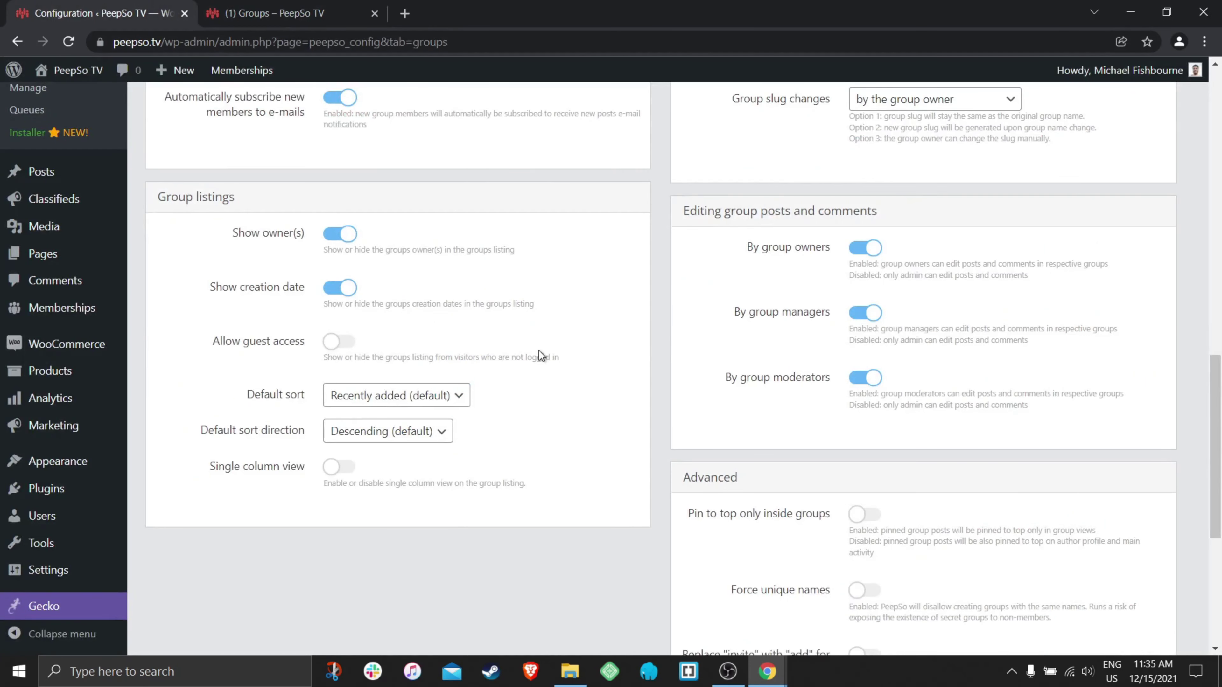
- Keep the default sort at Recently added, Descending, and toggle Single column view
{"action": "left_click", "coordinate": [426, 399]}
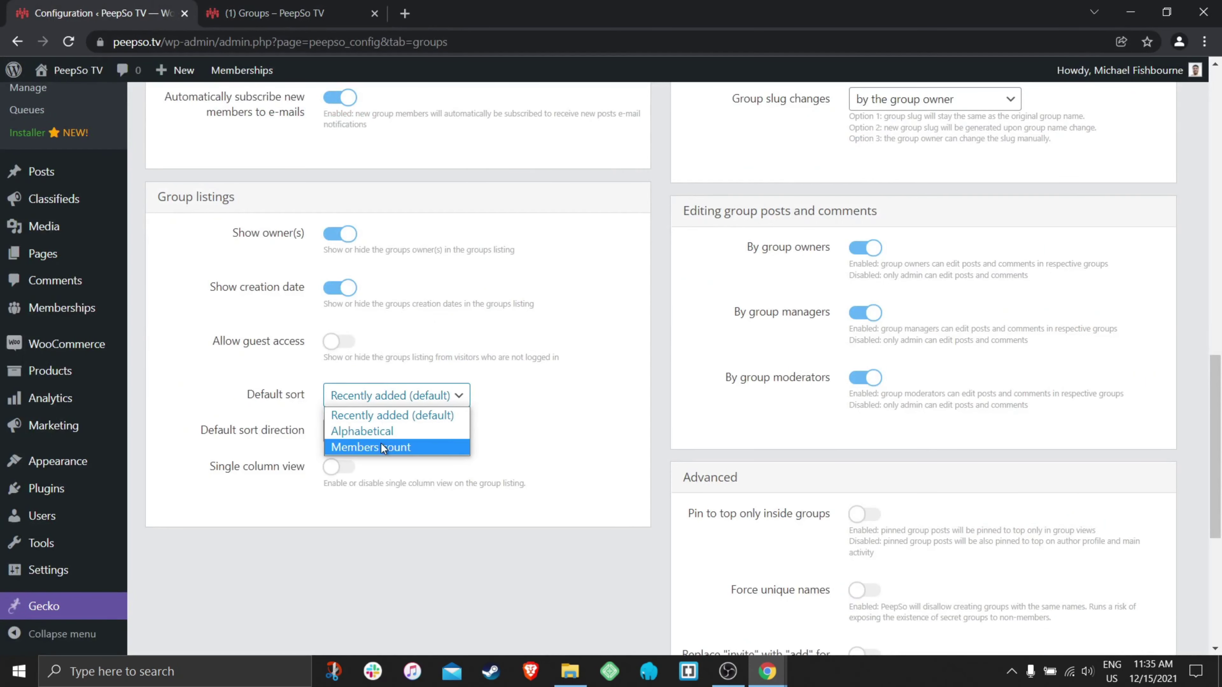
{"action": "left_click", "coordinate": [516, 413]}
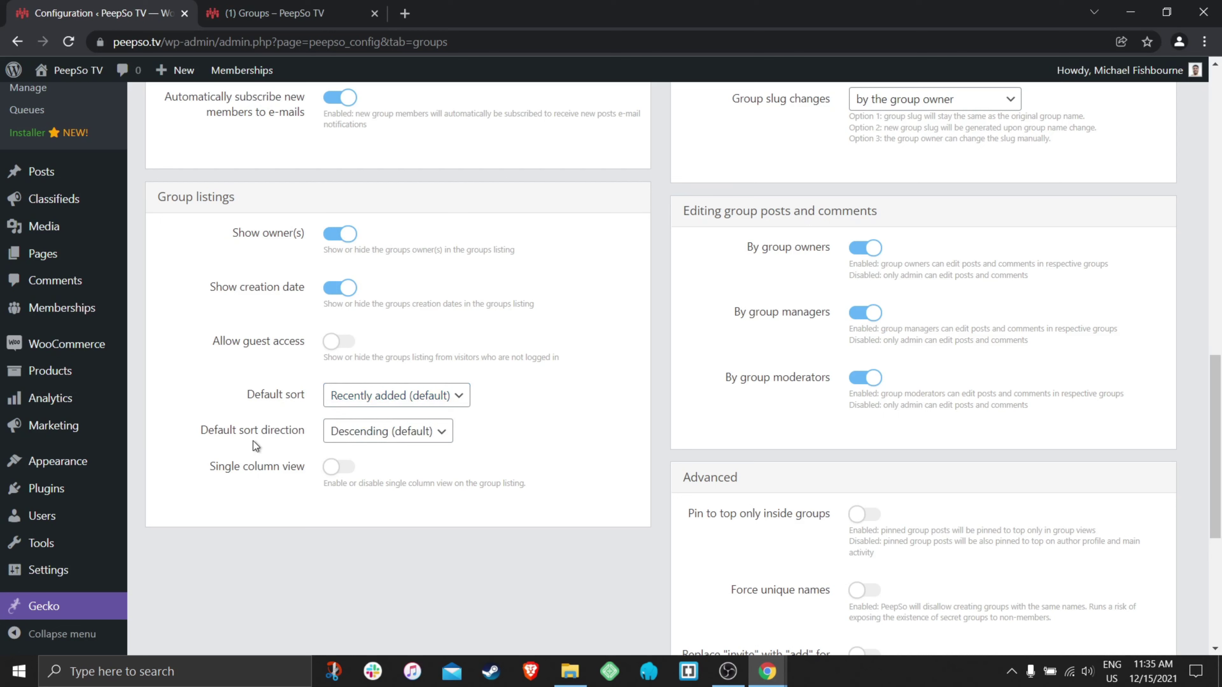
{"action": "left_click", "coordinate": [440, 432]}
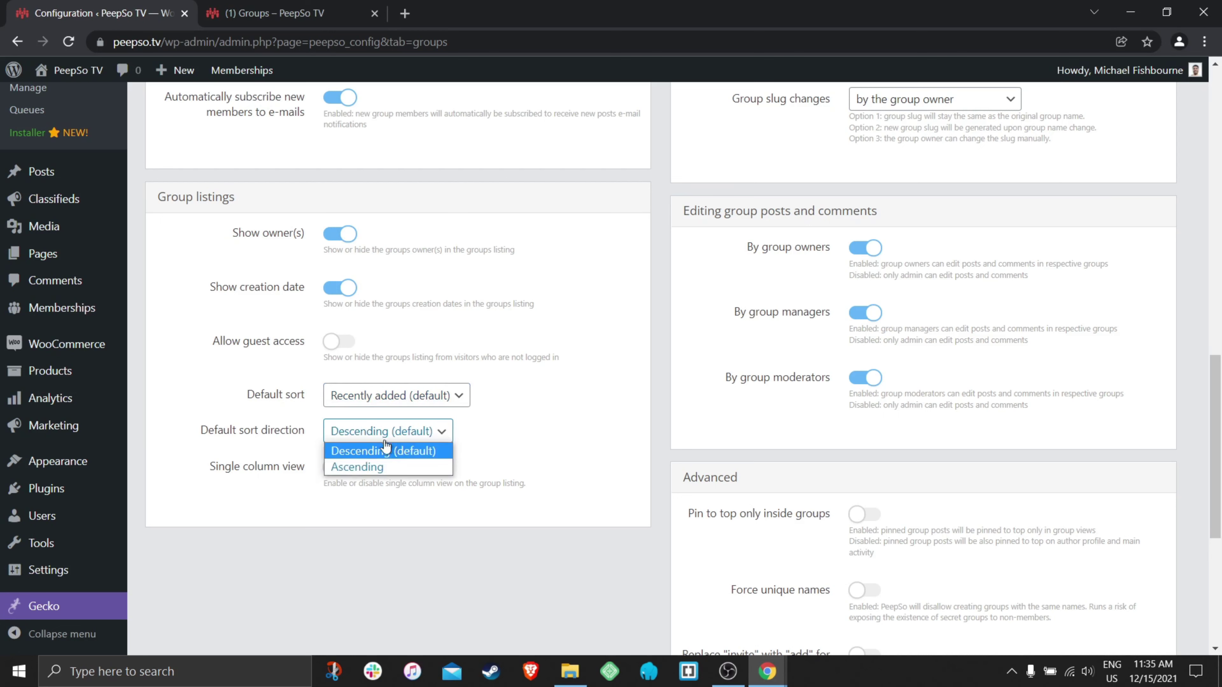
{"action": "left_click", "coordinate": [427, 450]}
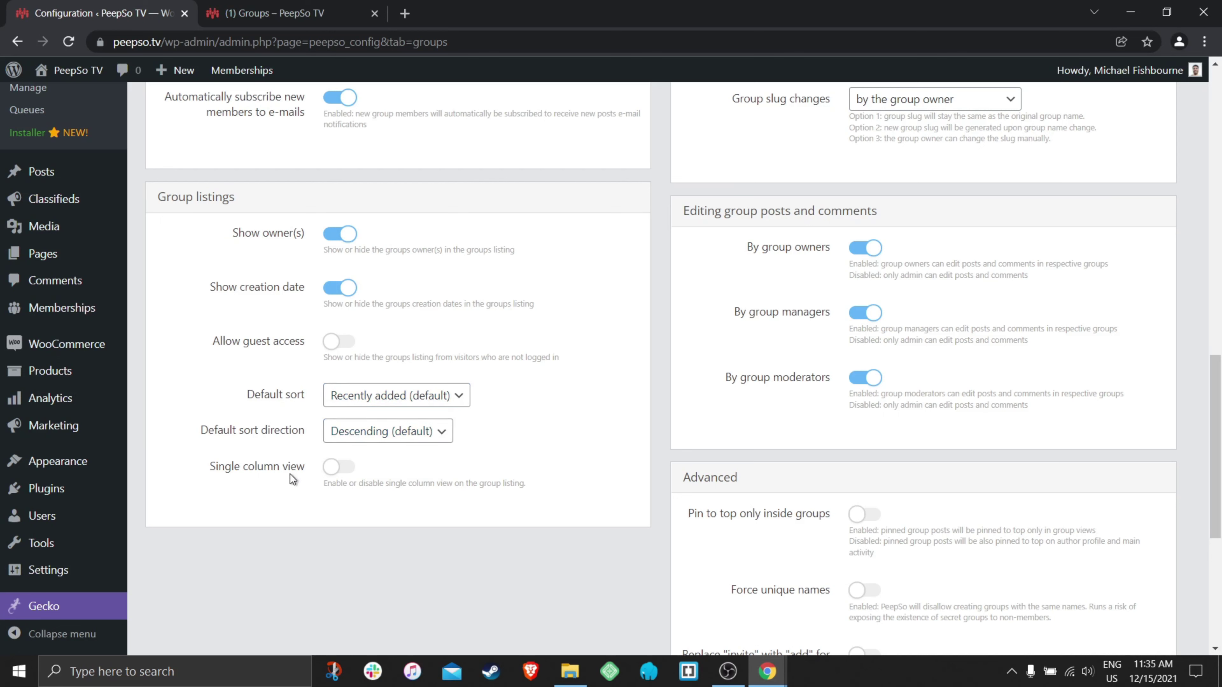
{"action": "left_click", "coordinate": [339, 467]}
{"action": "left_click", "coordinate": [342, 469]}
{"action": "left_click", "coordinate": [343, 470]}
{"action": "left_click", "coordinate": [341, 469]}
{"action": "left_click", "coordinate": [267, 14]}
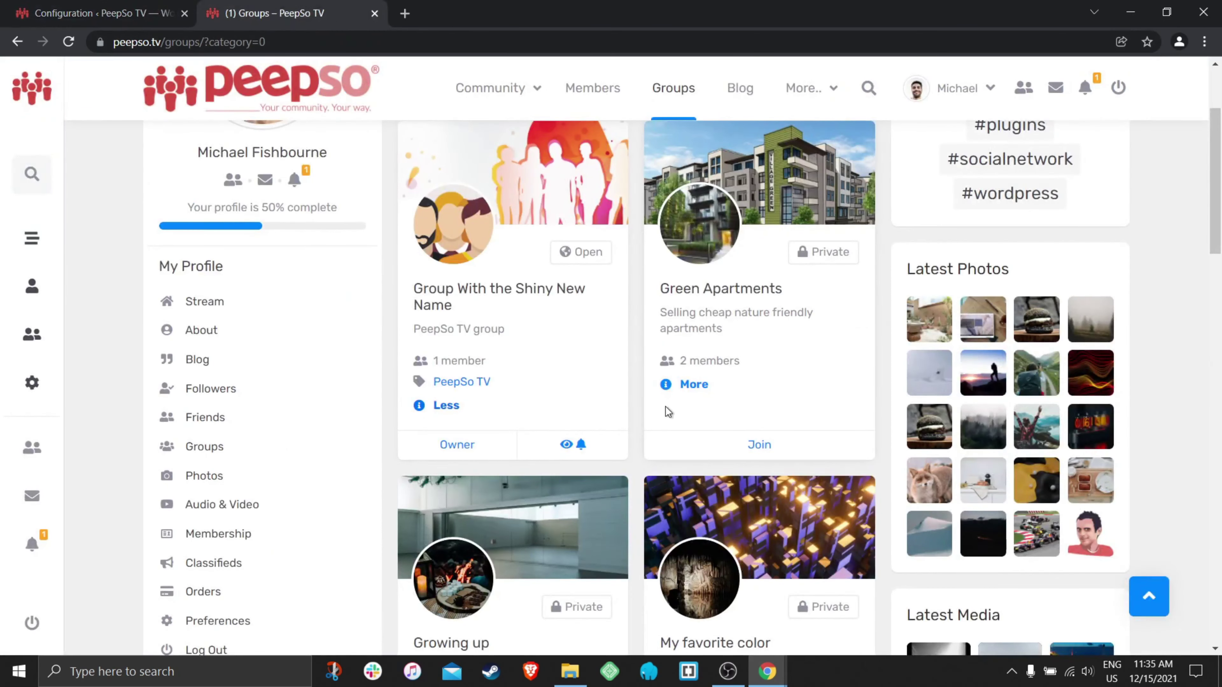
- Enable Single column view, save, and show the front-end groups as a list
{"action": "scroll", "coordinate": [669, 411], "scroll_direction": "up", "scroll_amount": 3}
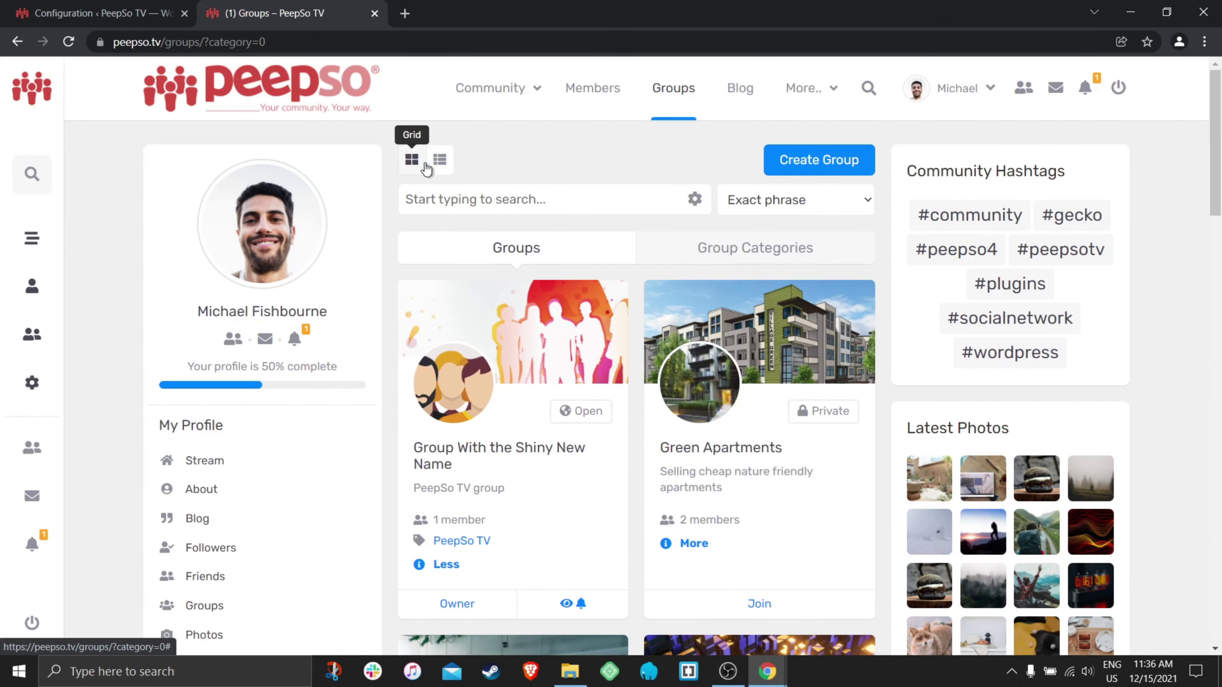
{"action": "left_click", "coordinate": [141, 10]}
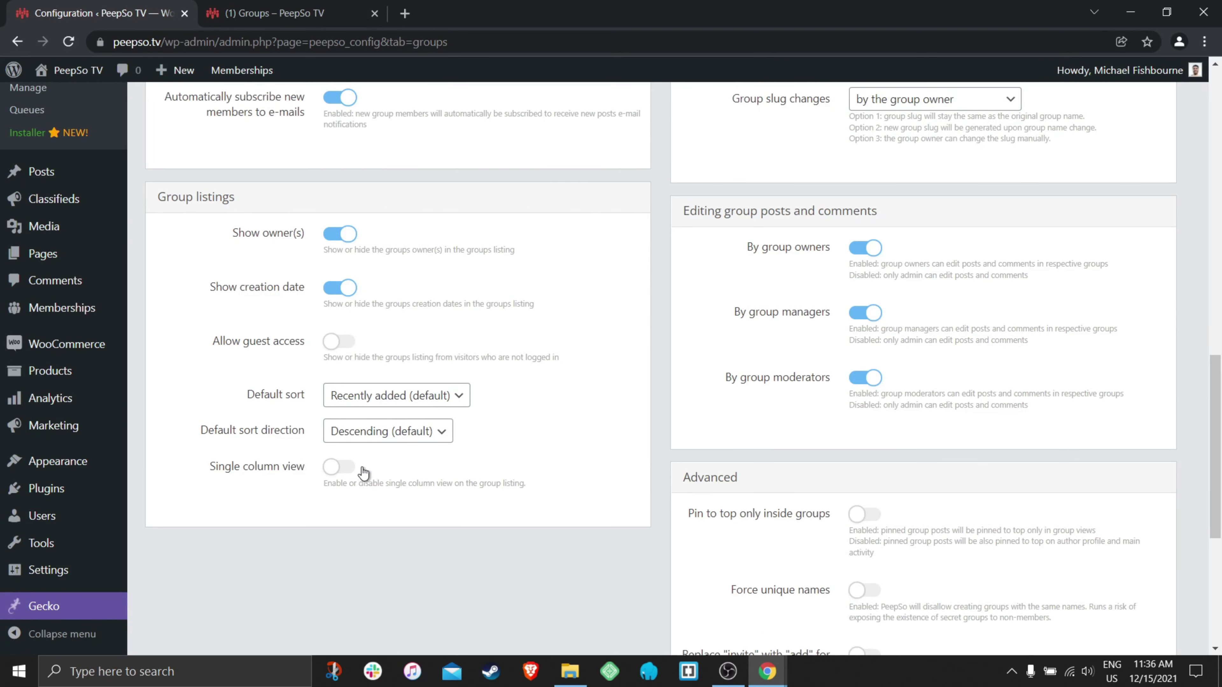
{"action": "left_click", "coordinate": [349, 471]}
{"action": "scroll", "coordinate": [587, 470], "scroll_direction": "down", "scroll_amount": 5}
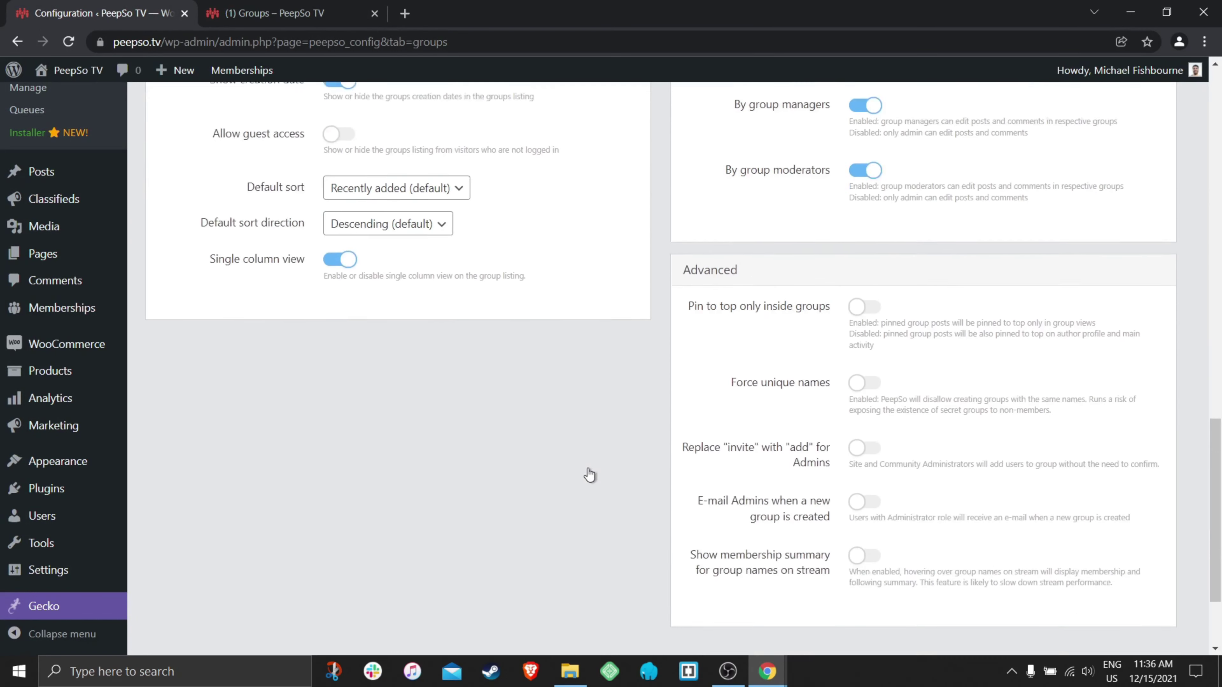
{"action": "left_click", "coordinate": [616, 557]}
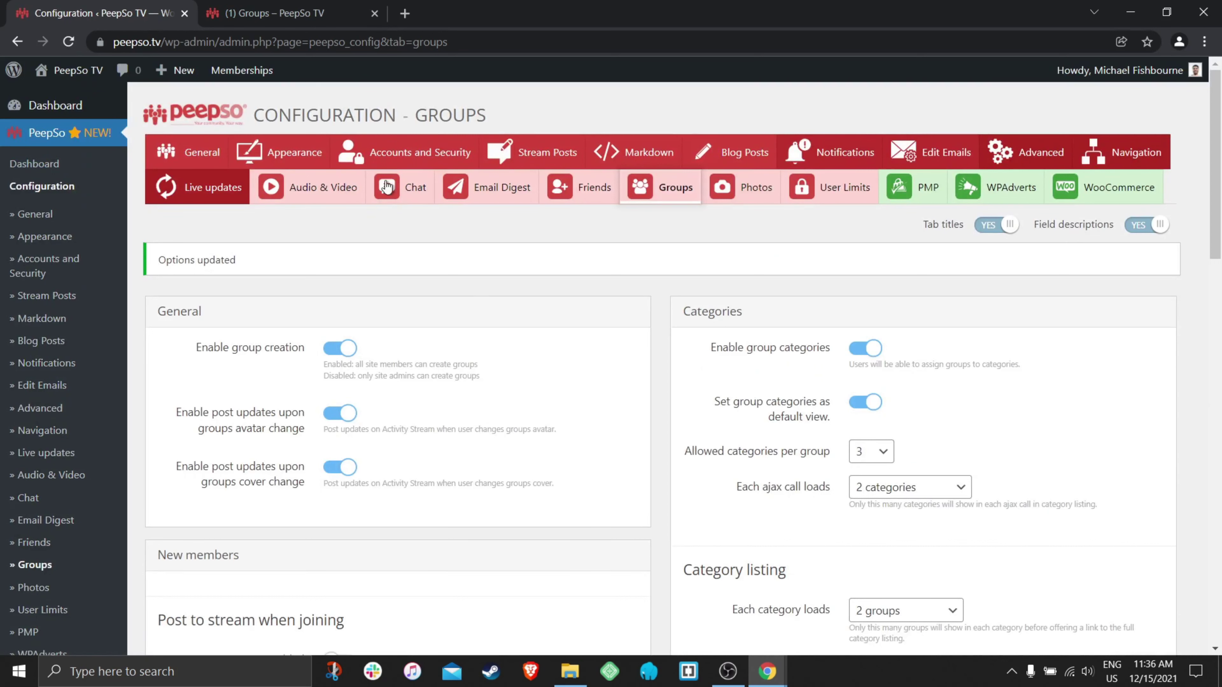
{"action": "left_click", "coordinate": [255, 12]}
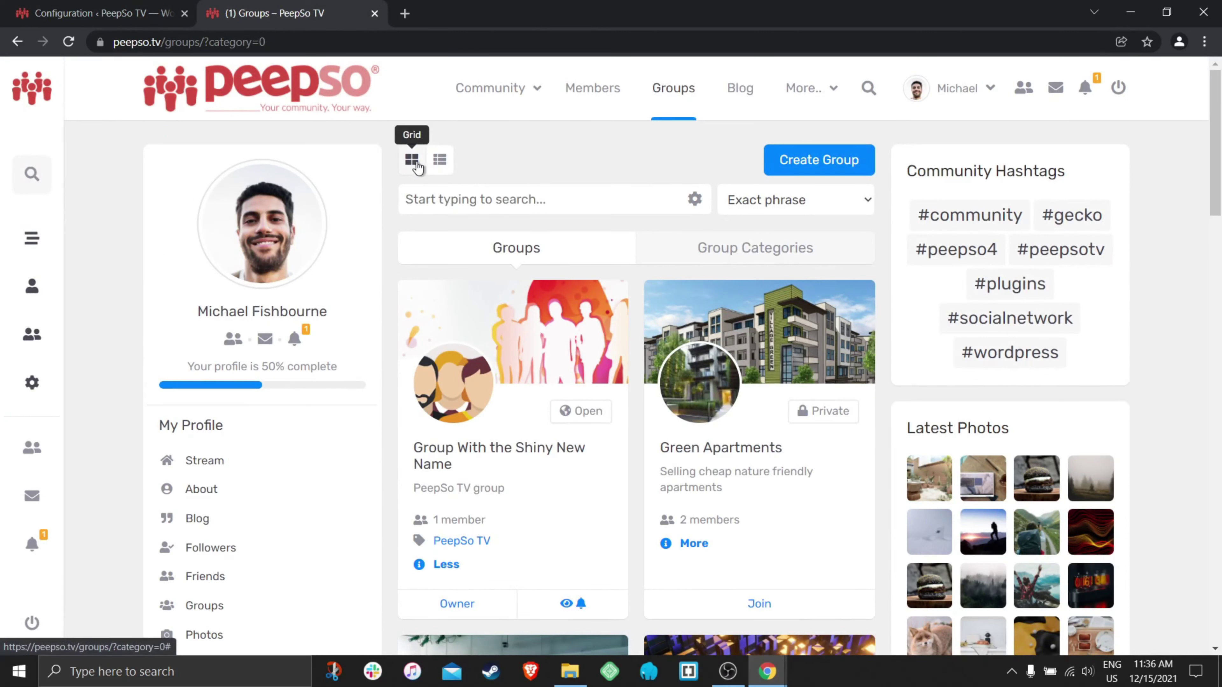
{"action": "left_click", "coordinate": [439, 161]}
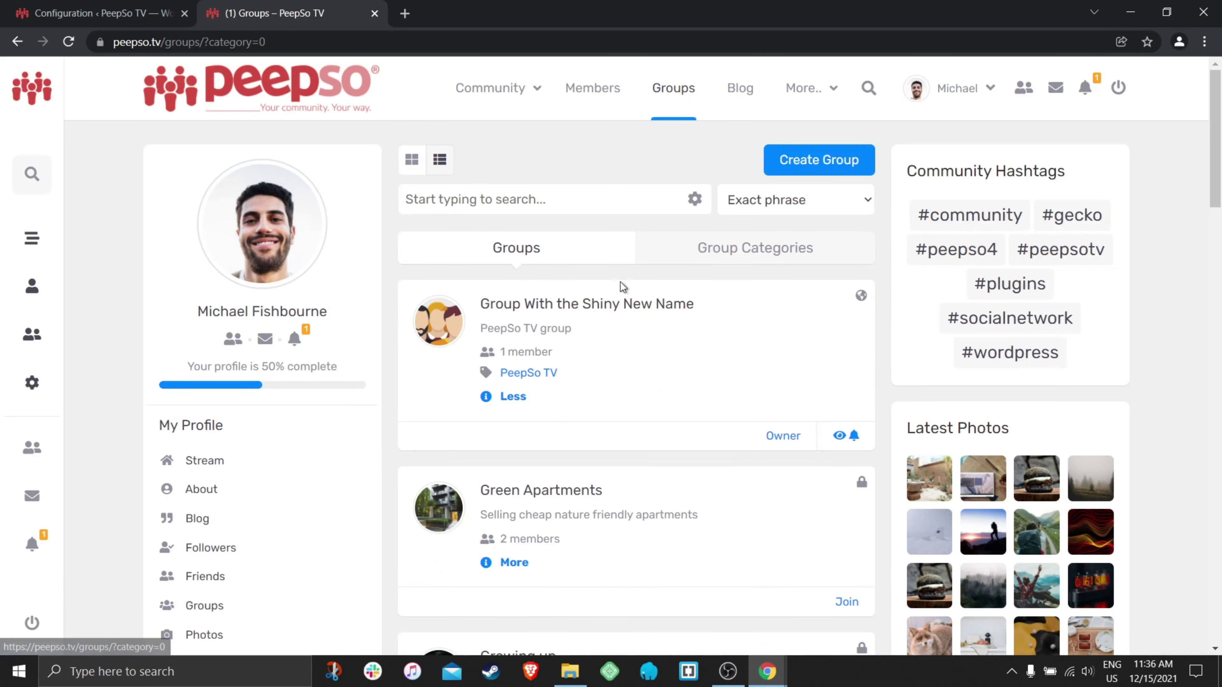
- Back in the Groups configuration, switch Single column view off
{"action": "left_click", "coordinate": [126, 14]}
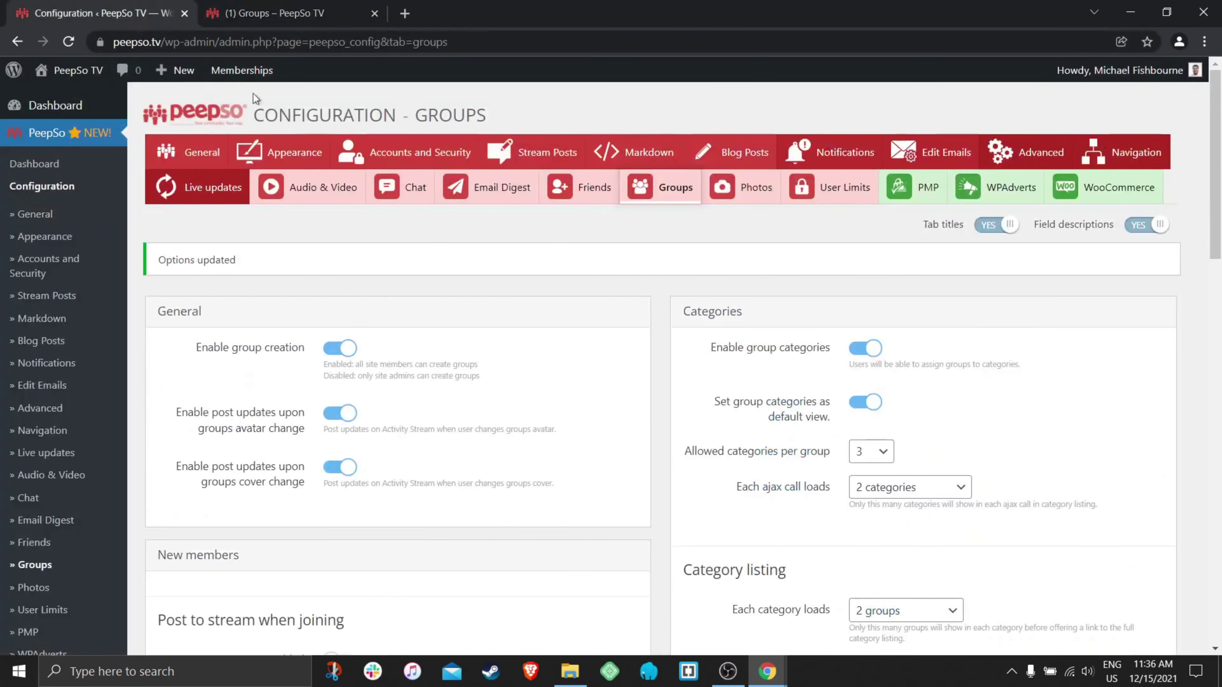
{"action": "scroll", "coordinate": [404, 372], "scroll_direction": "down", "scroll_amount": 4}
{"action": "scroll", "coordinate": [401, 372], "scroll_direction": "down", "scroll_amount": 12}
{"action": "scroll", "coordinate": [401, 386], "scroll_direction": "up", "scroll_amount": 3}
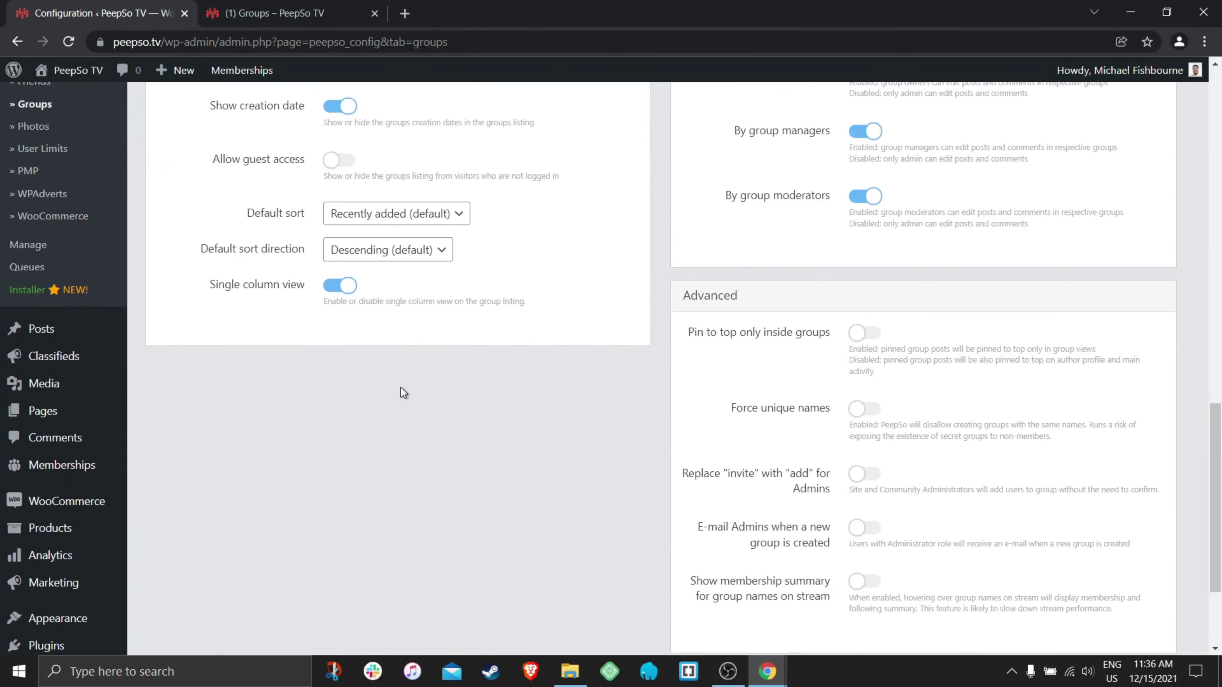
{"action": "left_click", "coordinate": [330, 292]}
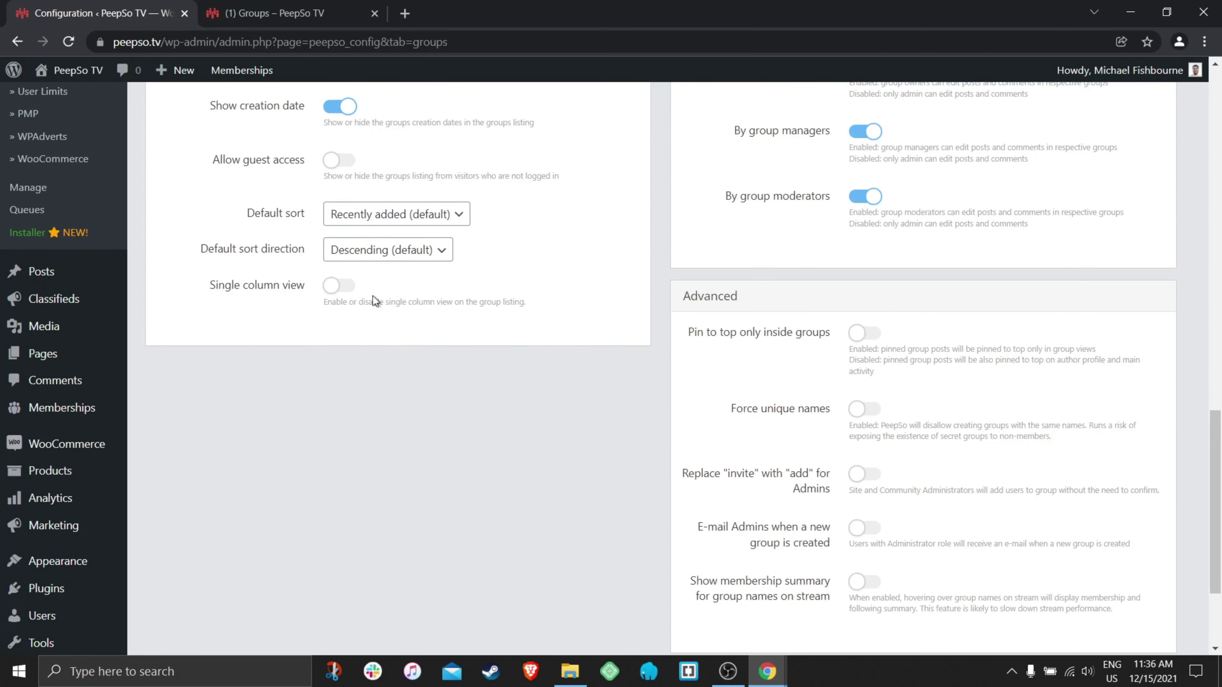
{"action": "left_click_drag", "start_coordinate": [547, 303], "coordinate": [215, 294]}
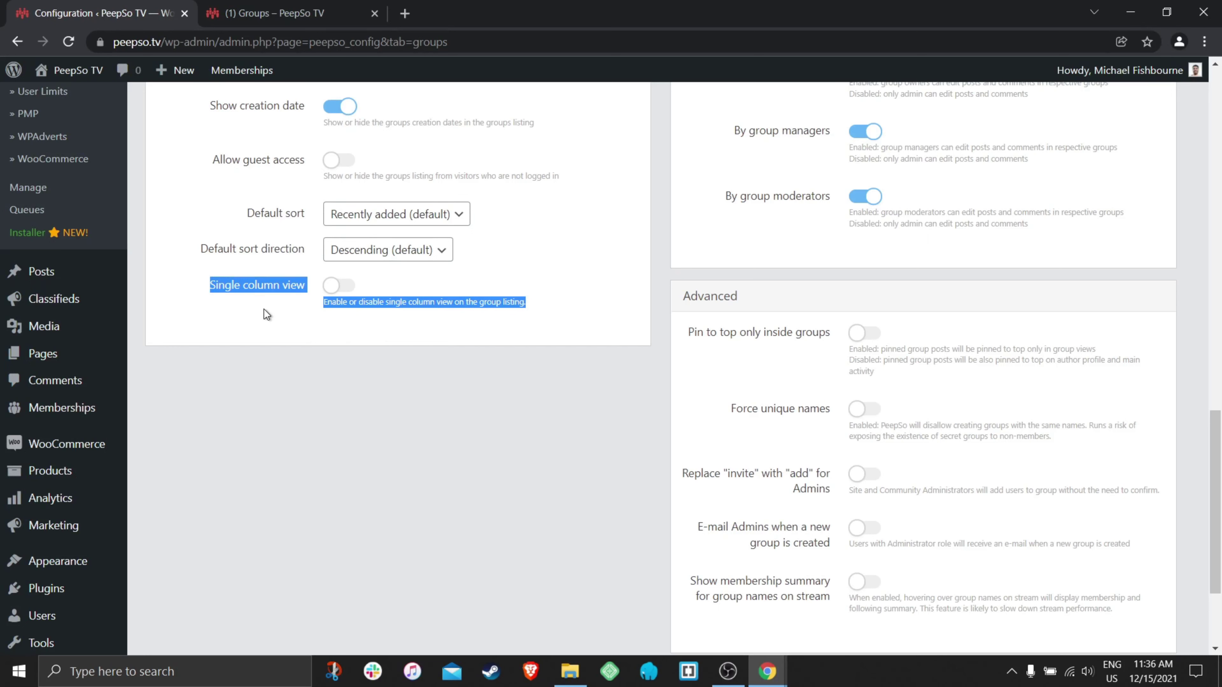
{"action": "left_click", "coordinate": [276, 309]}
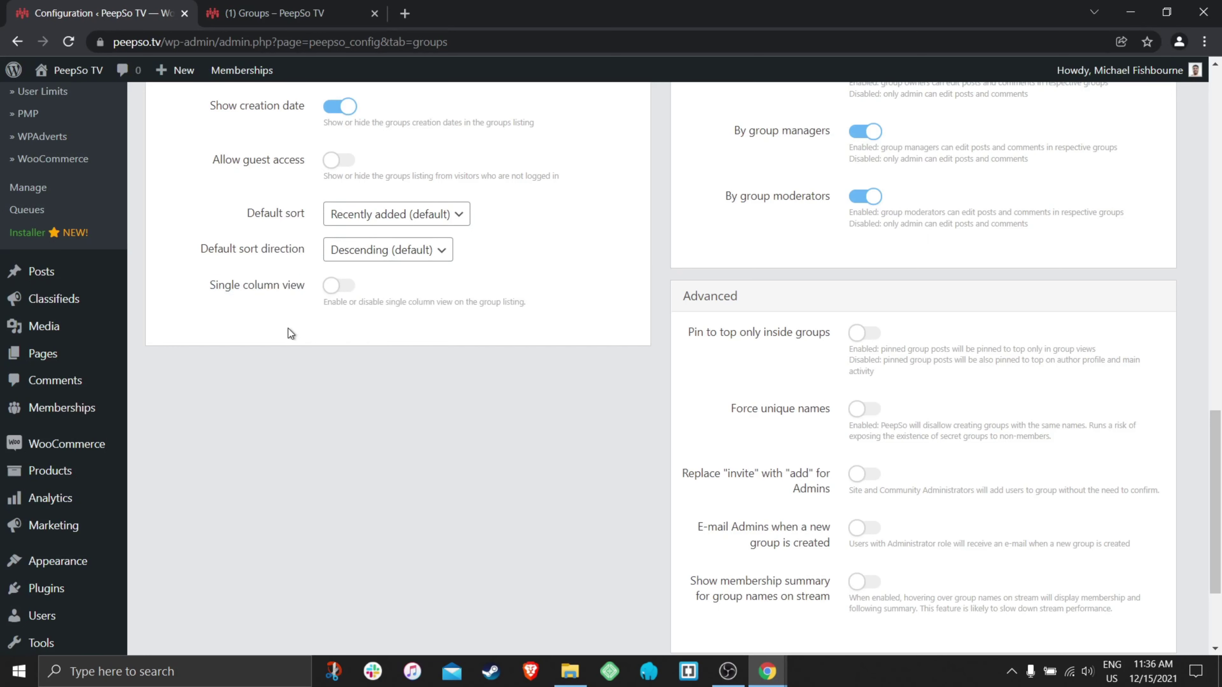
- Save the Groups settings and display the front-end groups page in Grid view
{"action": "scroll", "coordinate": [288, 329], "scroll_direction": "up", "scroll_amount": 2}
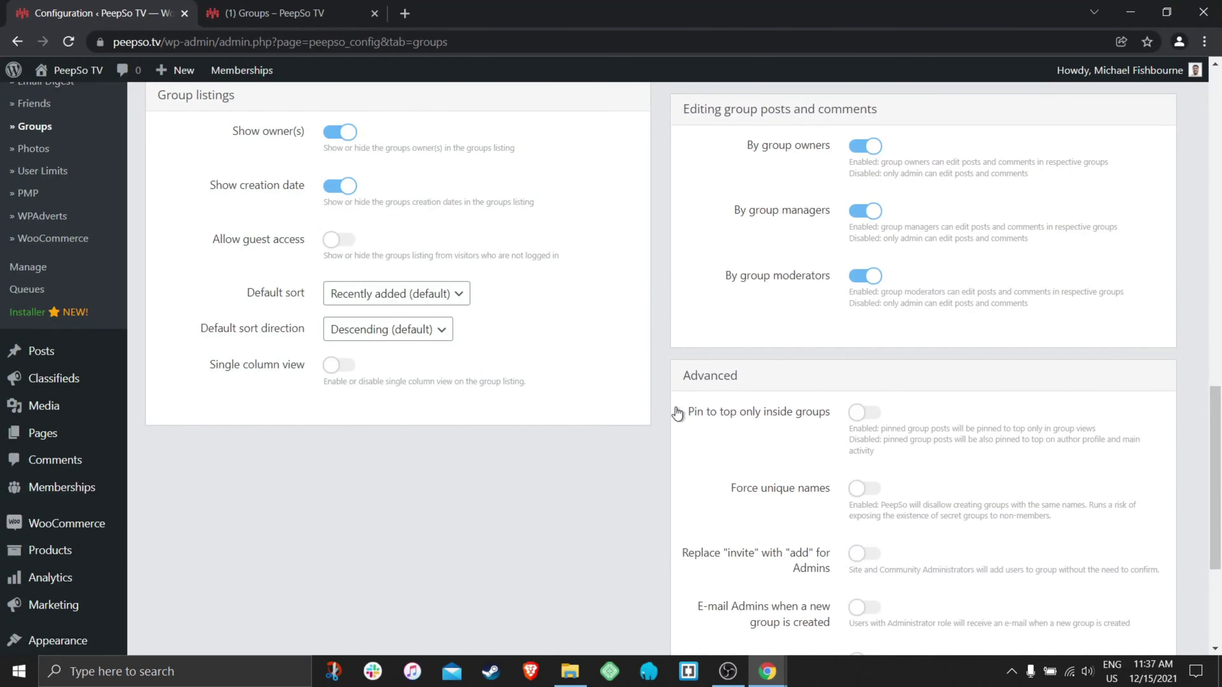
{"action": "scroll", "coordinate": [756, 418], "scroll_direction": "up", "scroll_amount": 3}
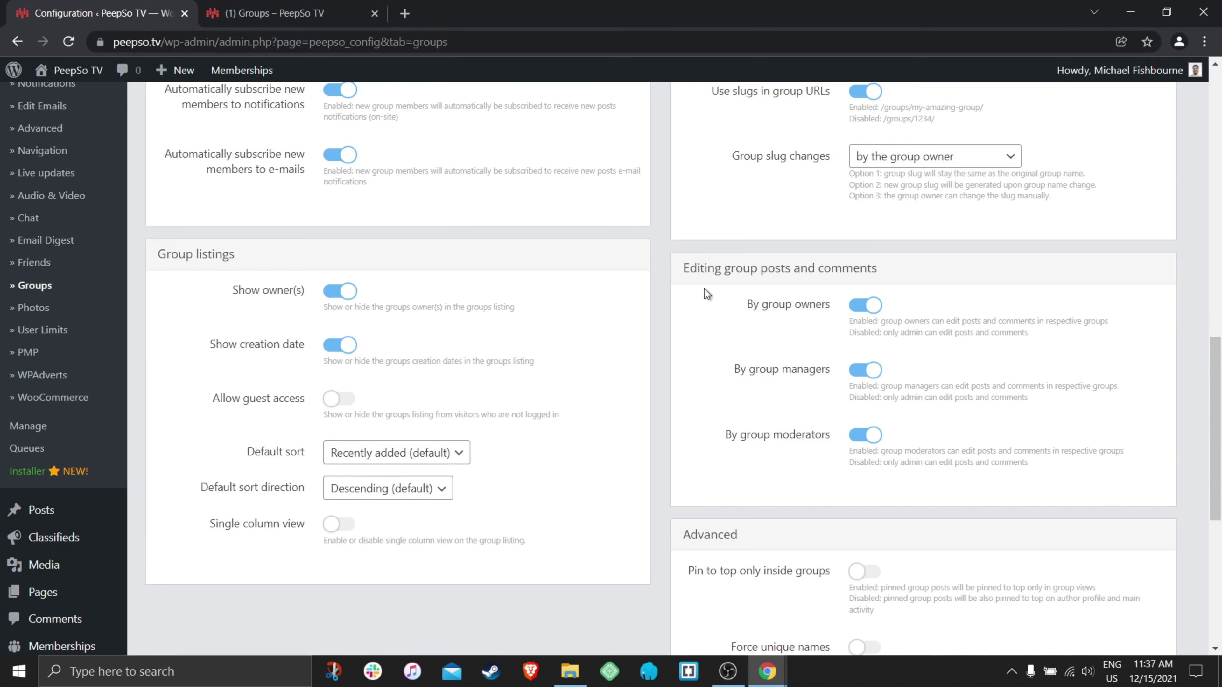
{"action": "scroll", "coordinate": [707, 295], "scroll_direction": "up", "scroll_amount": 2}
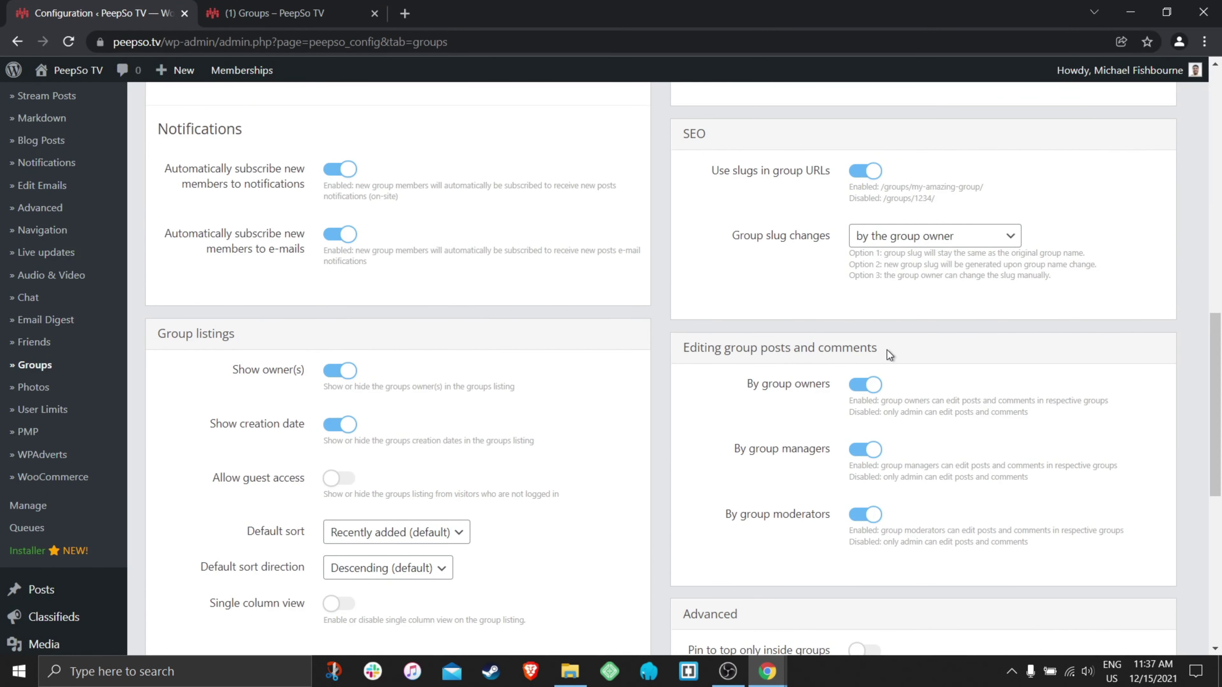
{"action": "scroll", "coordinate": [943, 346], "scroll_direction": "down", "scroll_amount": 2}
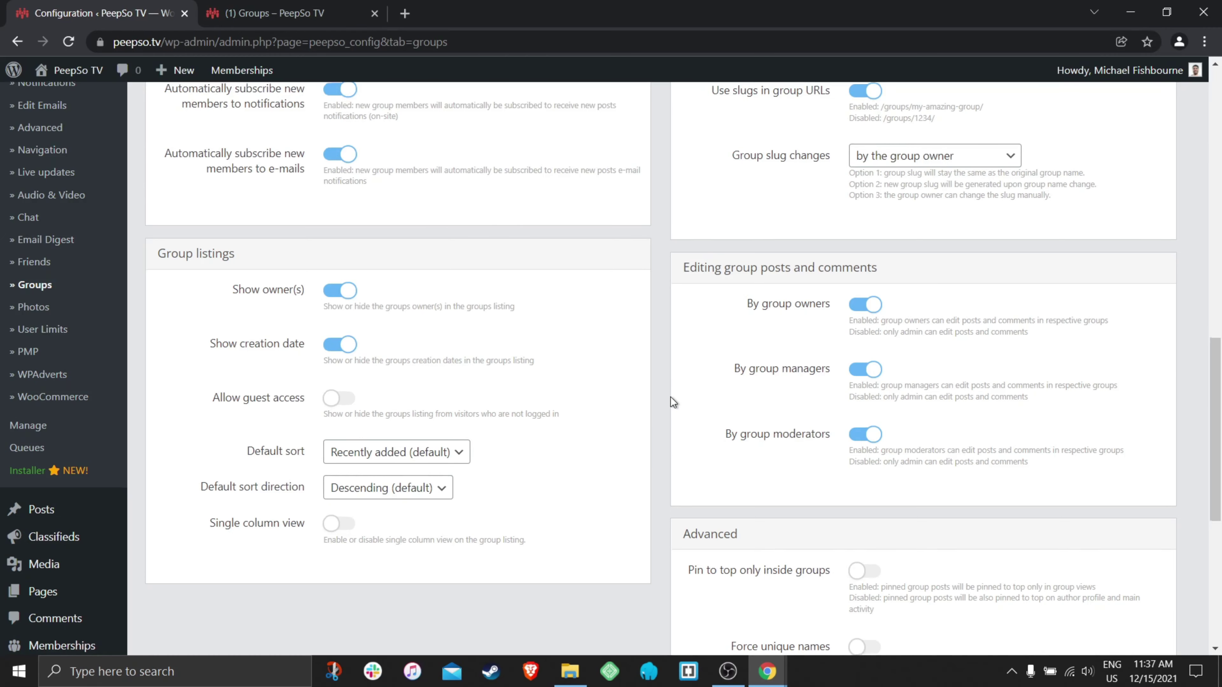
{"action": "scroll", "coordinate": [670, 398], "scroll_direction": "down", "scroll_amount": 7}
{"action": "left_click", "coordinate": [602, 543]}
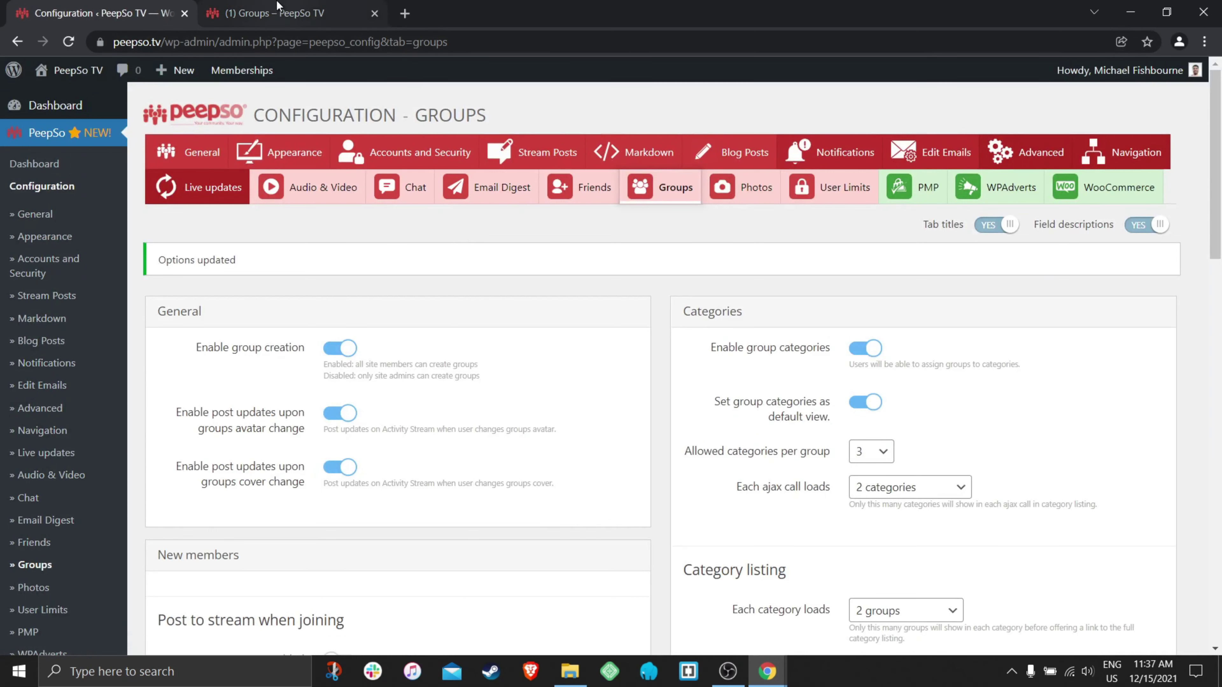
{"action": "left_click", "coordinate": [274, 13]}
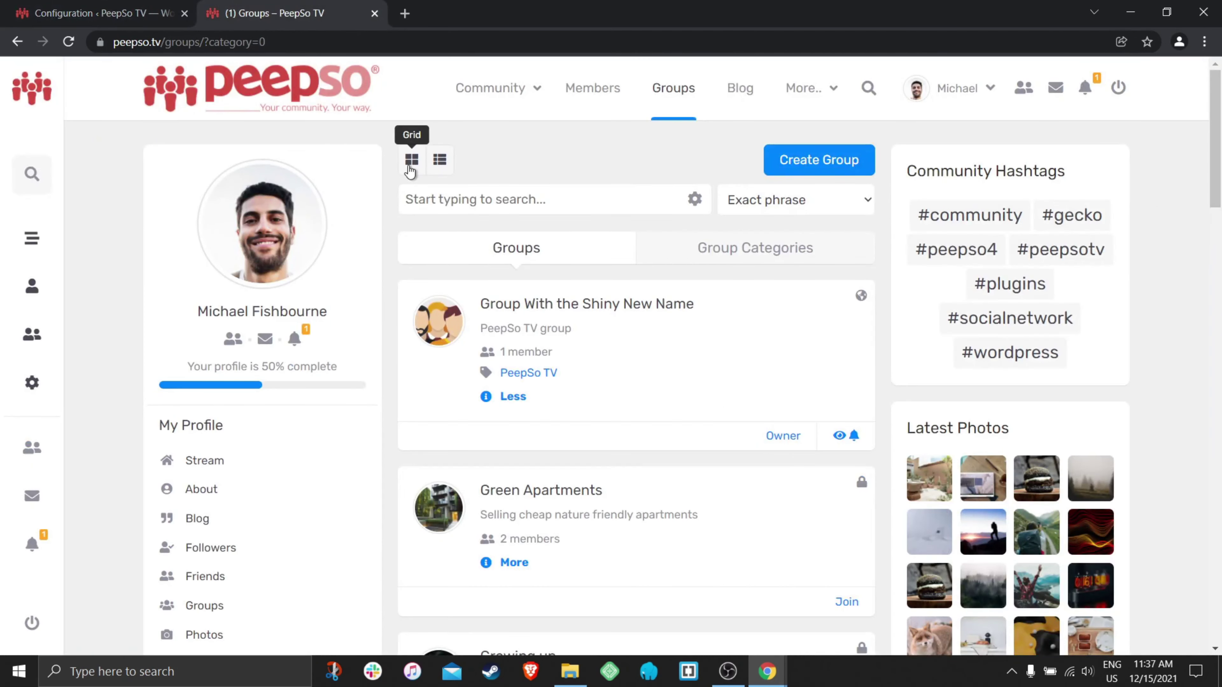
{"action": "left_click", "coordinate": [412, 160]}
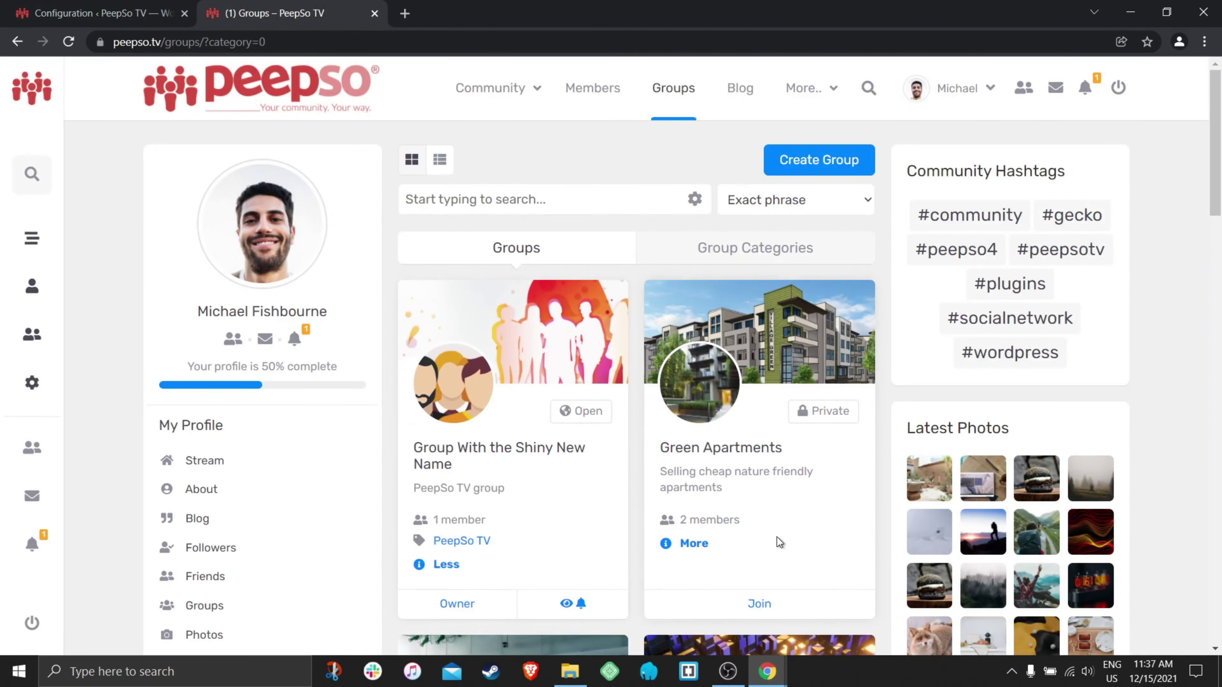
- In the incognito window, open My favorite color's Members and then a member's profile
{"action": "mouse_move", "coordinate": [768, 669]}
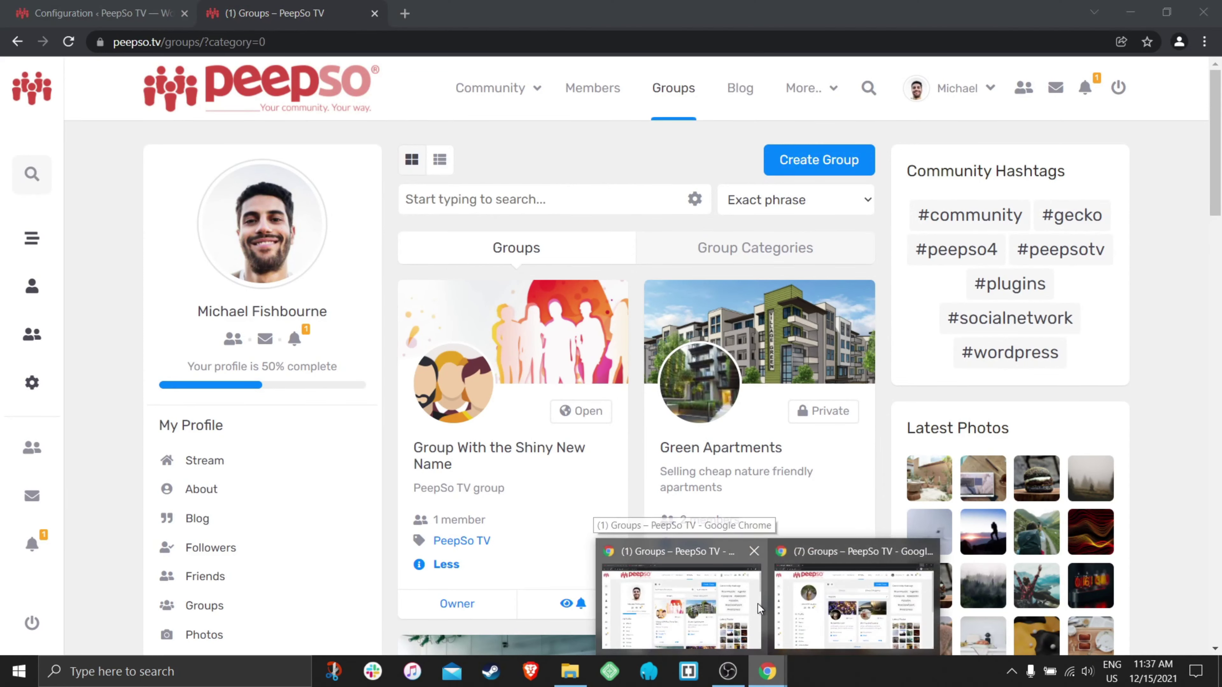
{"action": "left_click", "coordinate": [810, 595]}
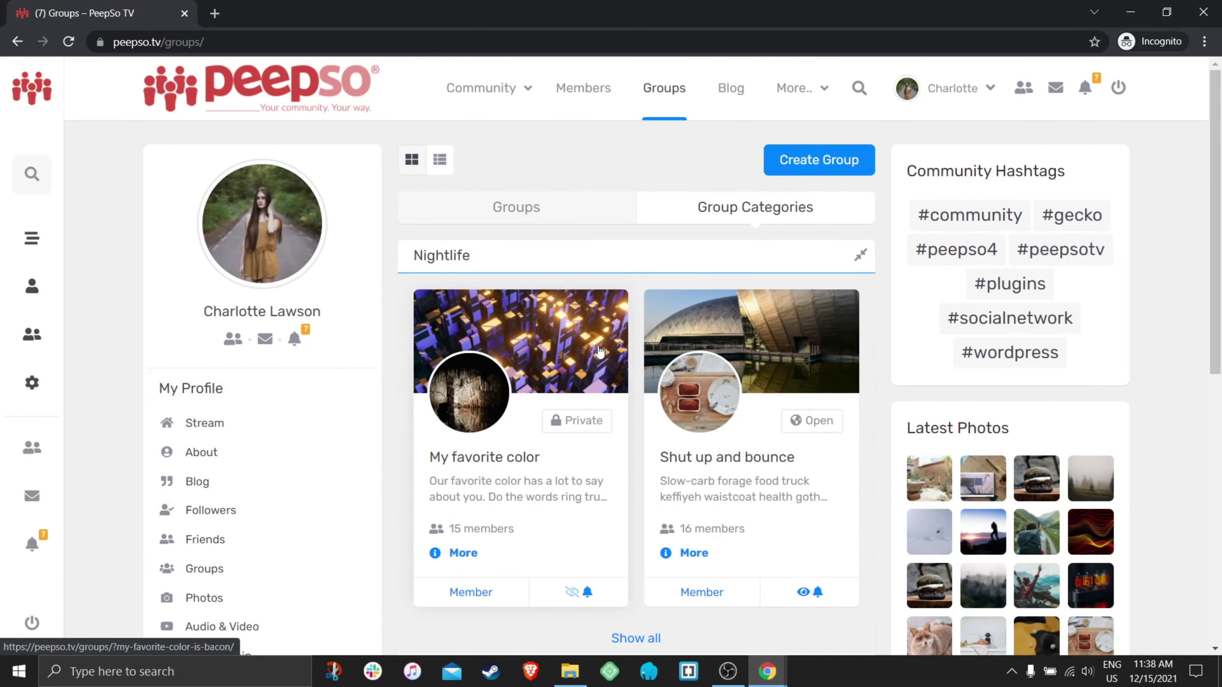
{"action": "scroll", "coordinate": [597, 381], "scroll_direction": "down", "scroll_amount": 2}
{"action": "scroll", "coordinate": [654, 378], "scroll_direction": "down", "scroll_amount": 5}
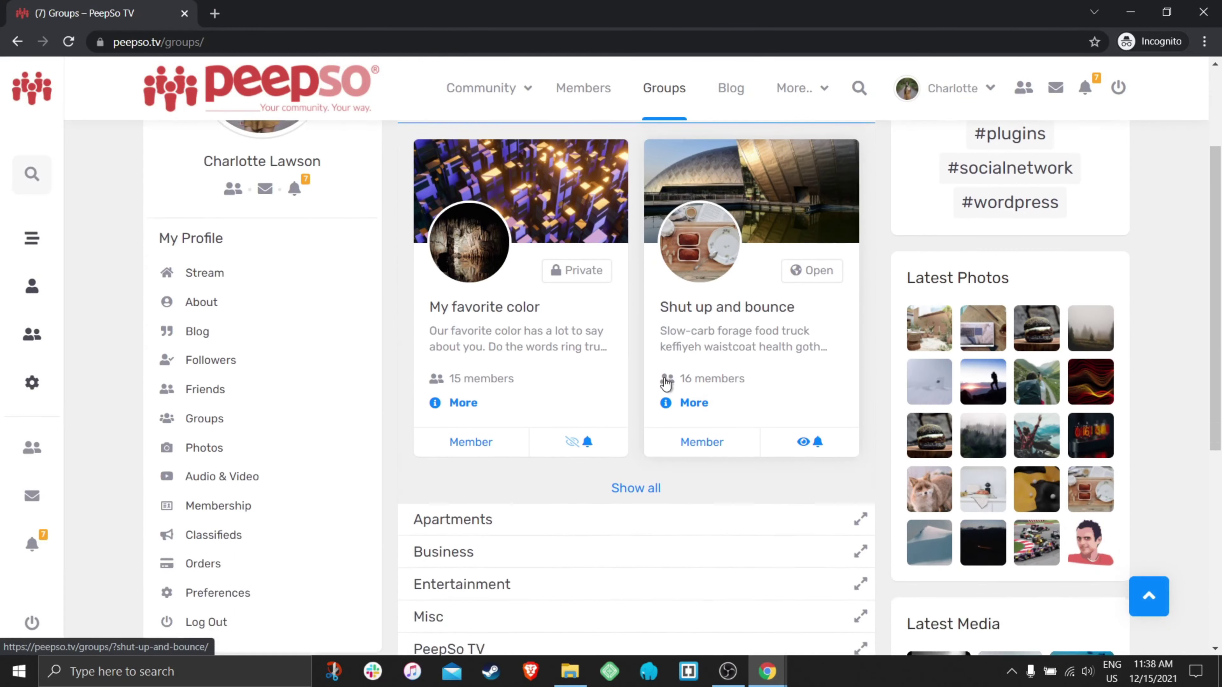
{"action": "scroll", "coordinate": [554, 502], "scroll_direction": "up", "scroll_amount": 6}
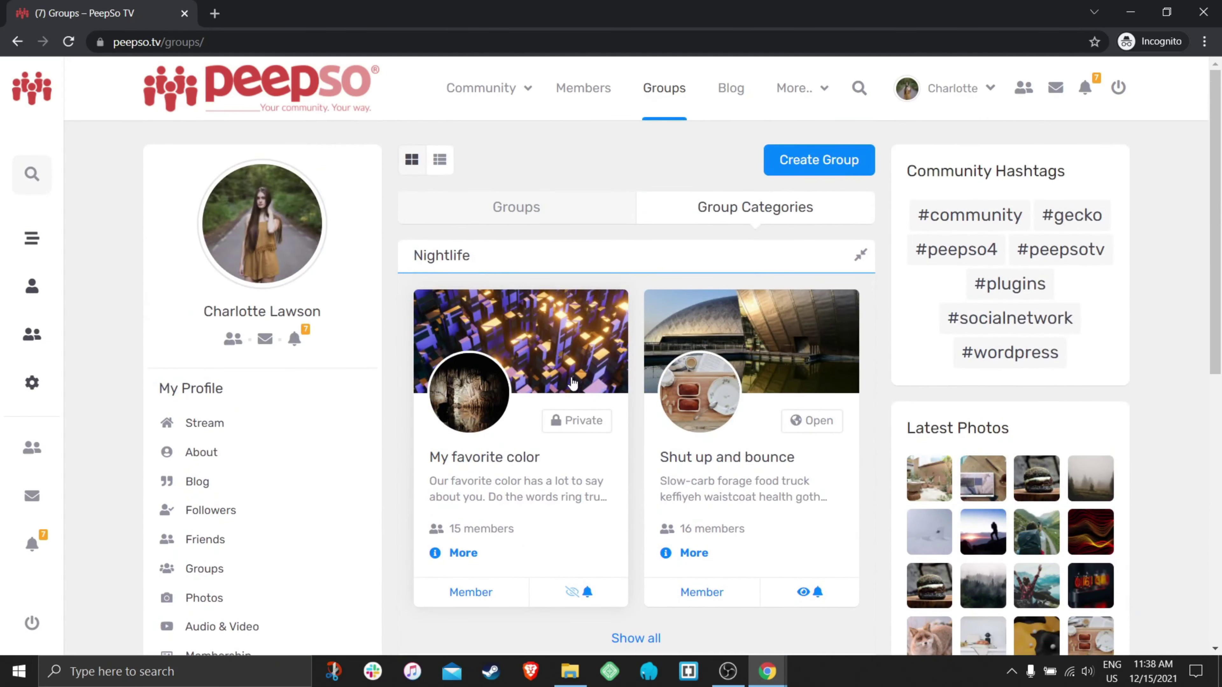
{"action": "left_click", "coordinate": [572, 384]}
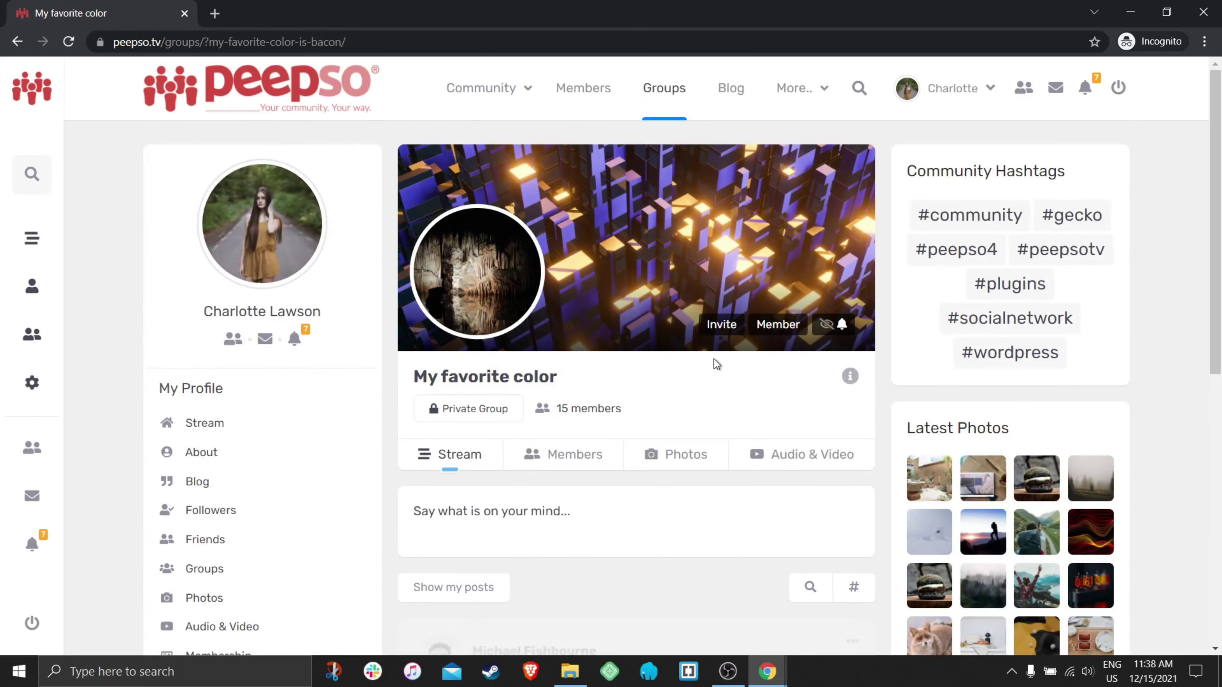
{"action": "scroll", "coordinate": [717, 364], "scroll_direction": "down", "scroll_amount": 5}
{"action": "left_click", "coordinate": [573, 216]}
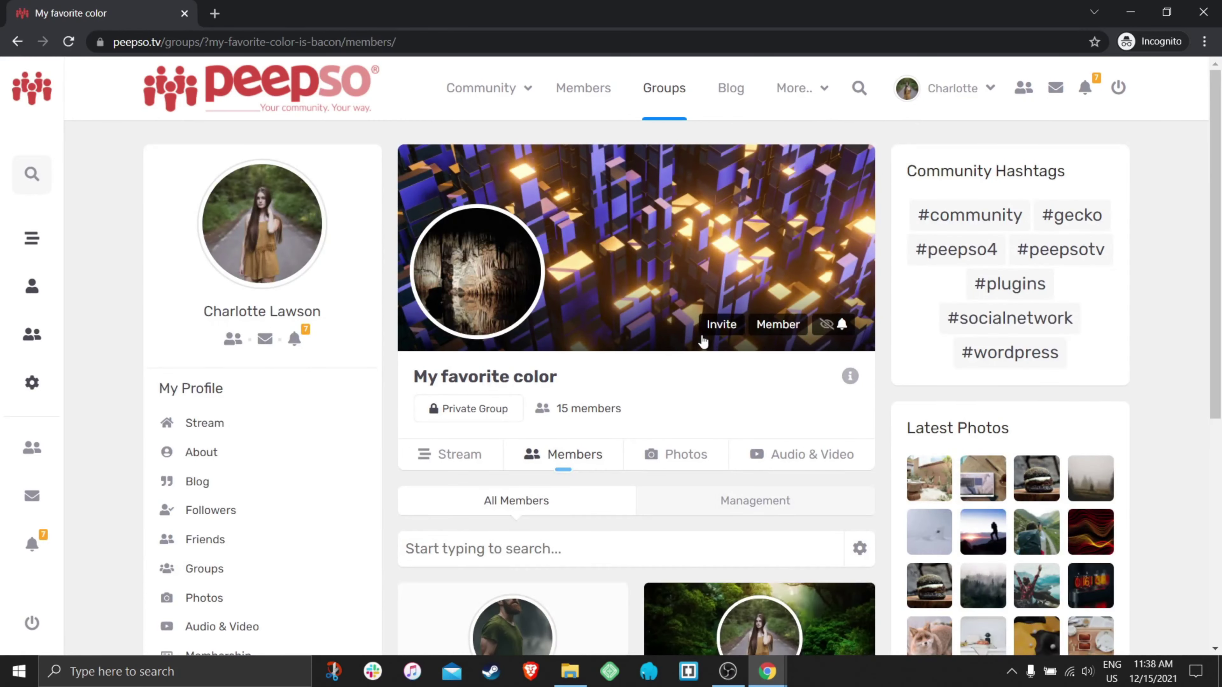
{"action": "scroll", "coordinate": [702, 337], "scroll_direction": "down", "scroll_amount": 5}
{"action": "scroll", "coordinate": [702, 335], "scroll_direction": "down", "scroll_amount": 2}
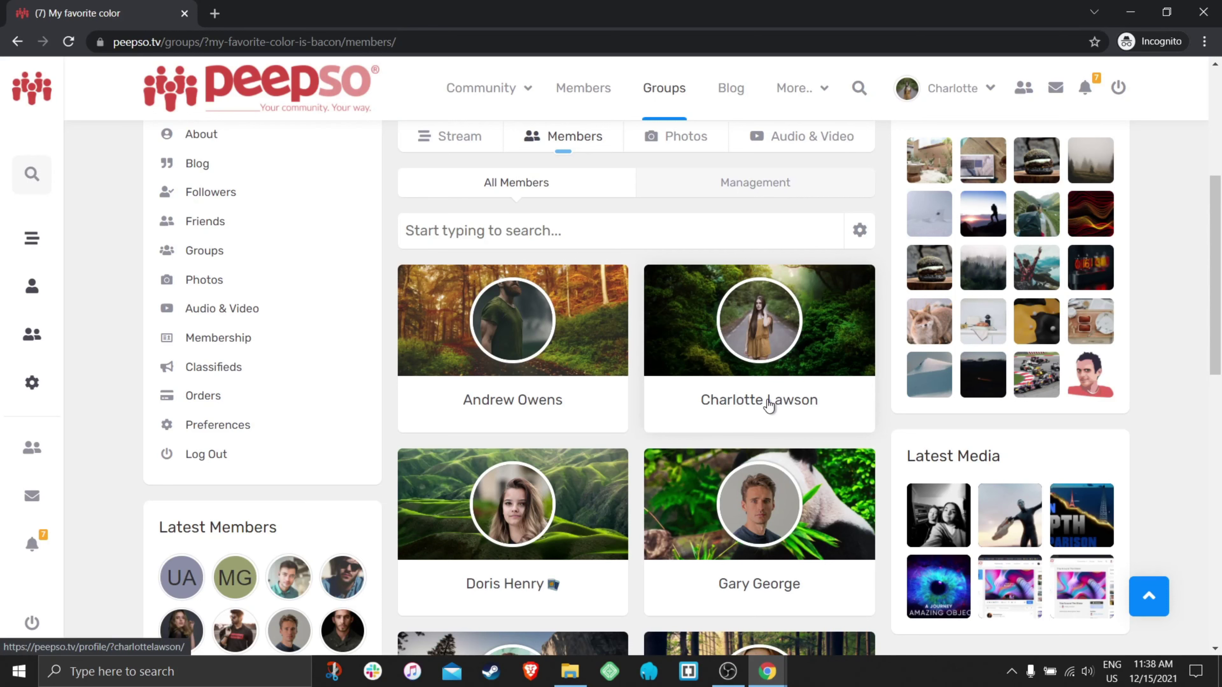
{"action": "left_click", "coordinate": [823, 399]}
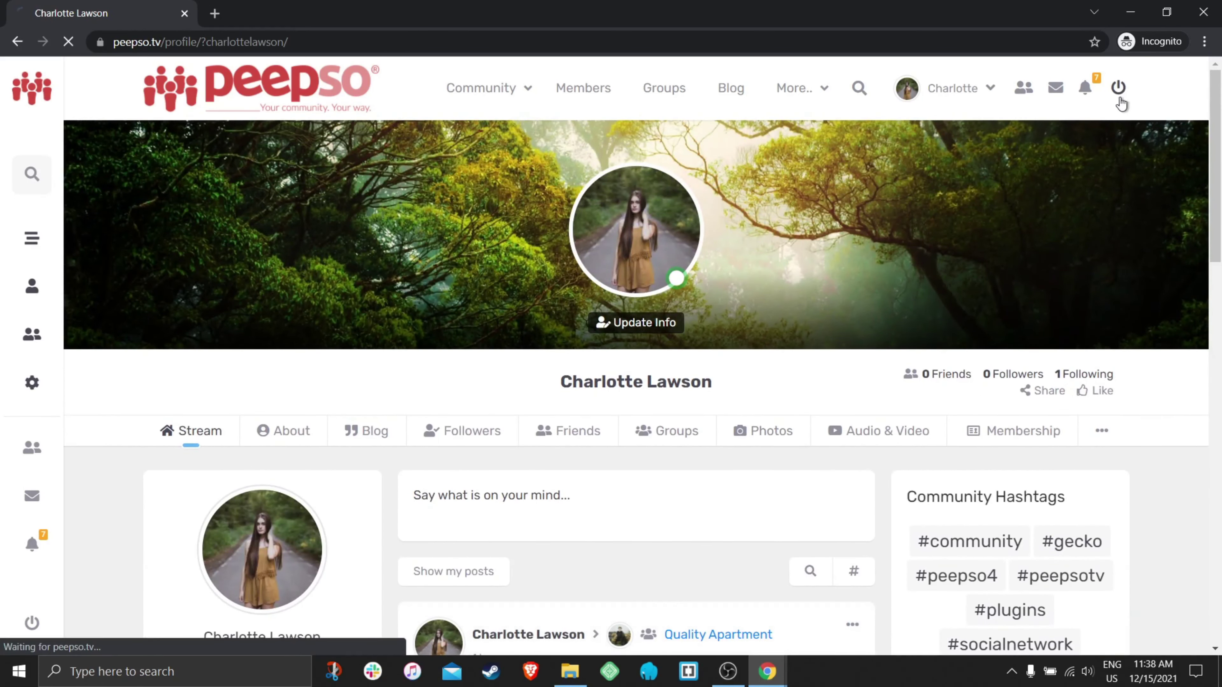
- Log out and log back in as another member with the username and password, remembering the login
{"action": "left_click", "coordinate": [796, 289]}
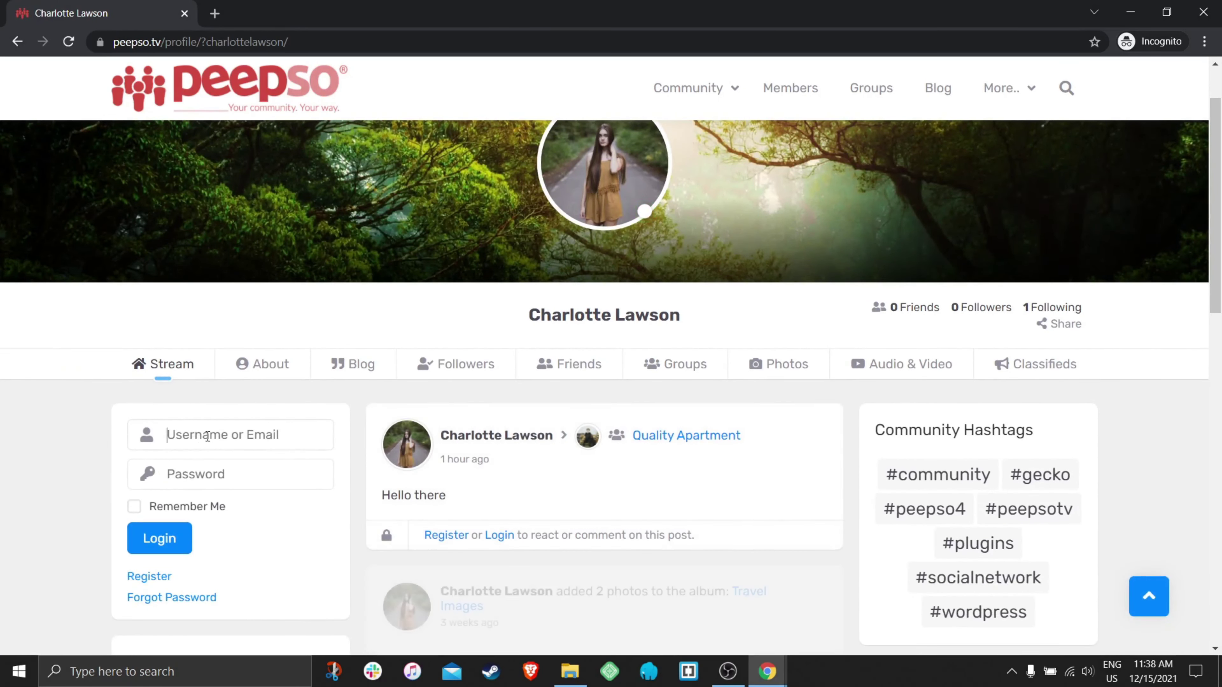
{"action": "left_click", "coordinate": [208, 436]}
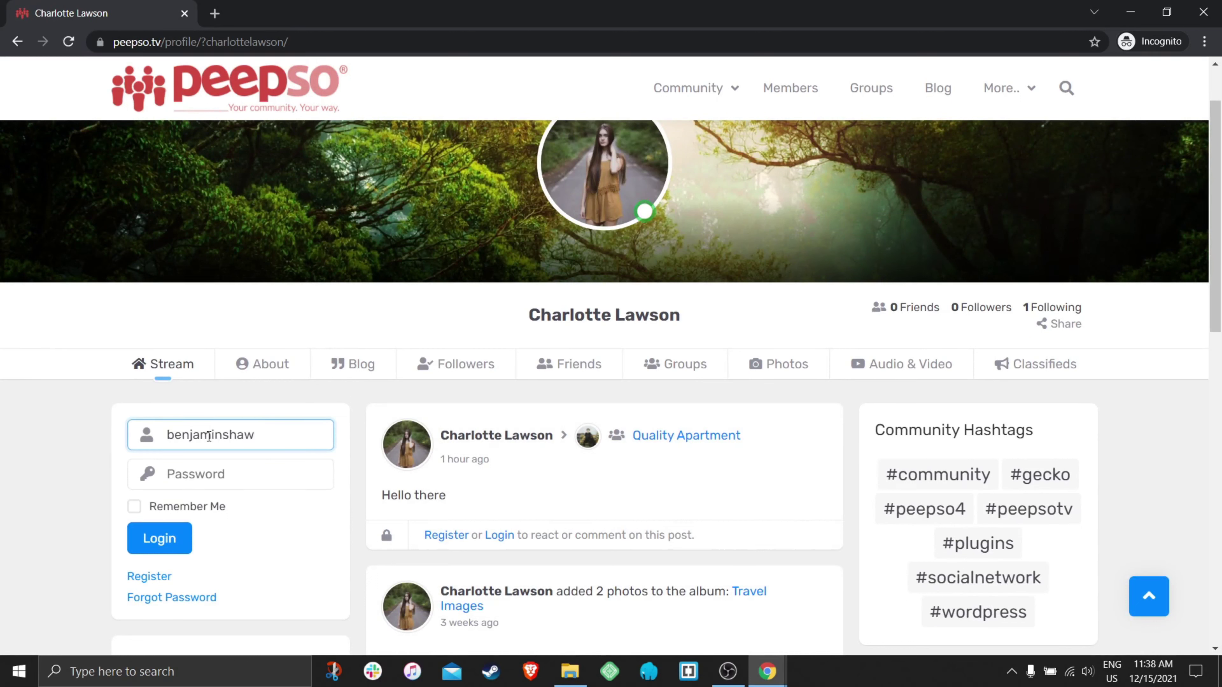
{"action": "left_click", "coordinate": [228, 469]}
{"action": "type", "text": "••"}
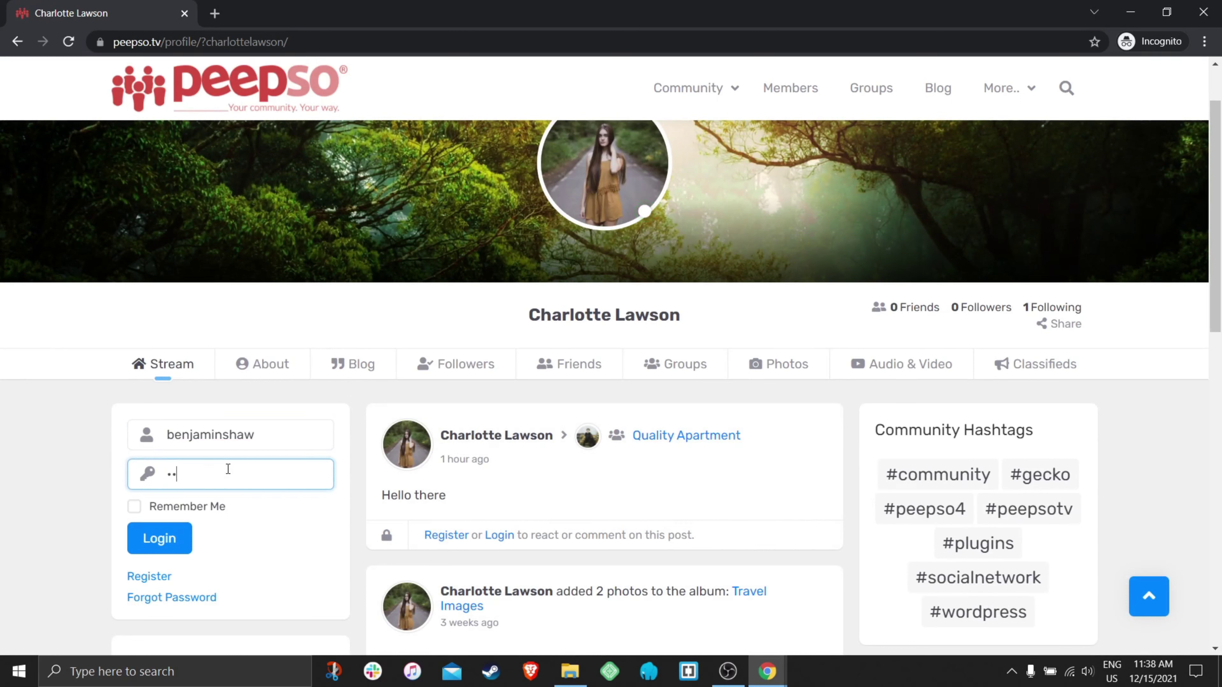
{"action": "key", "text": "BackSpace"}
{"action": "key", "text": "BackSpace"}
{"action": "type", "text": "••••"}
{"action": "left_click", "coordinate": [130, 506]}
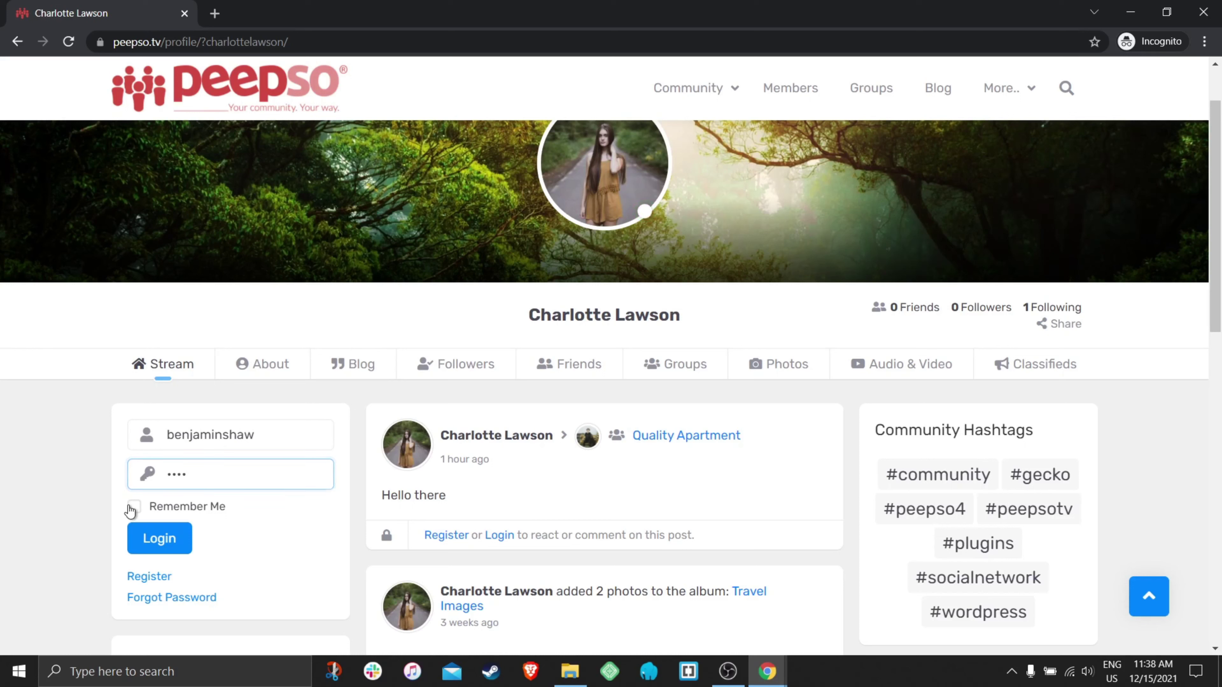
{"action": "left_click", "coordinate": [159, 538]}
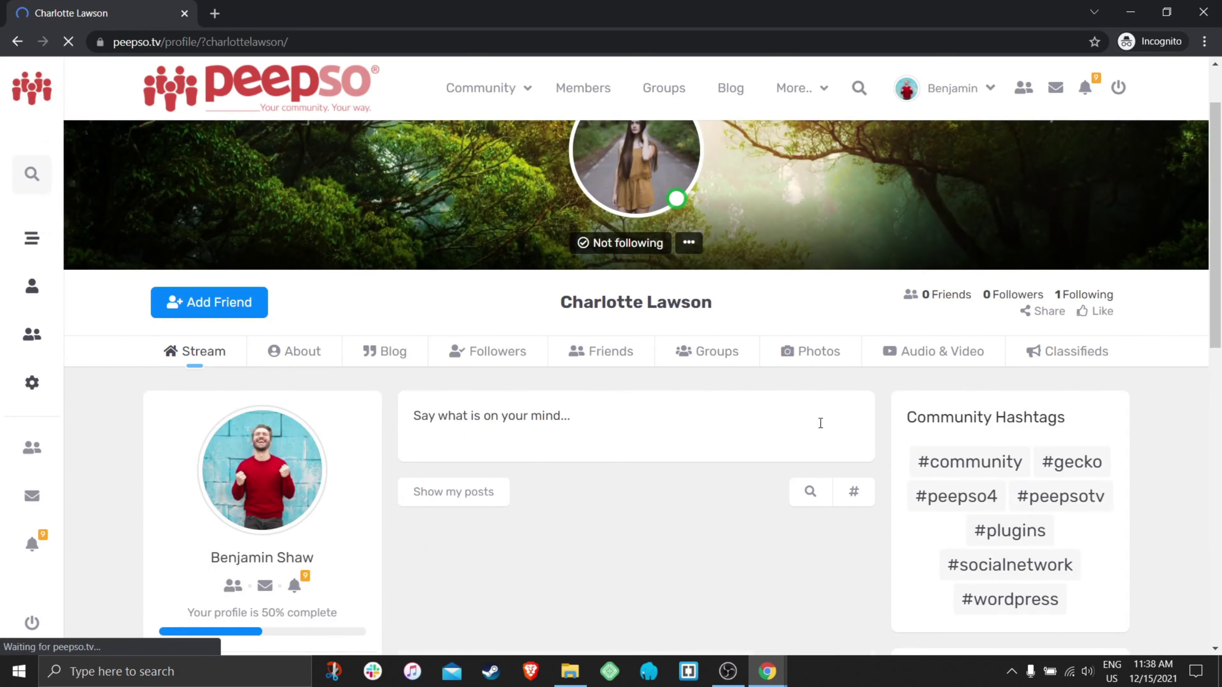
- Open the Groups list on the logged-in member's profile
{"action": "scroll", "coordinate": [657, 428], "scroll_direction": "down", "scroll_amount": 3}
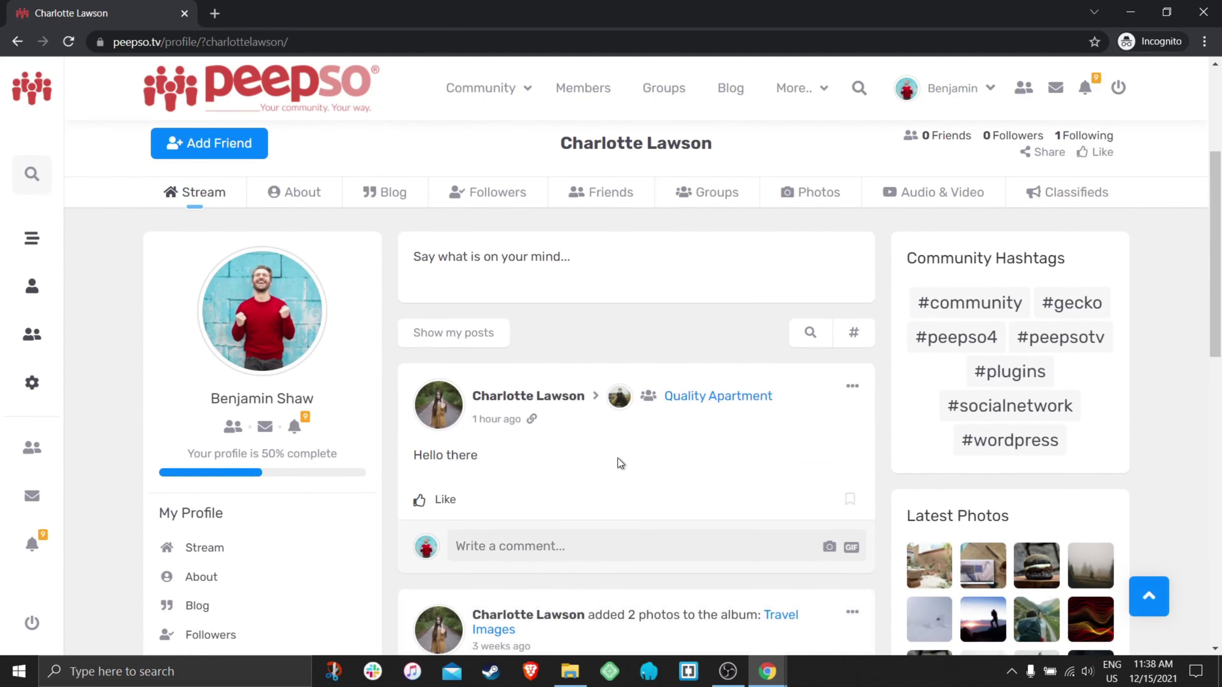
{"action": "scroll", "coordinate": [753, 458], "scroll_direction": "down", "scroll_amount": 3}
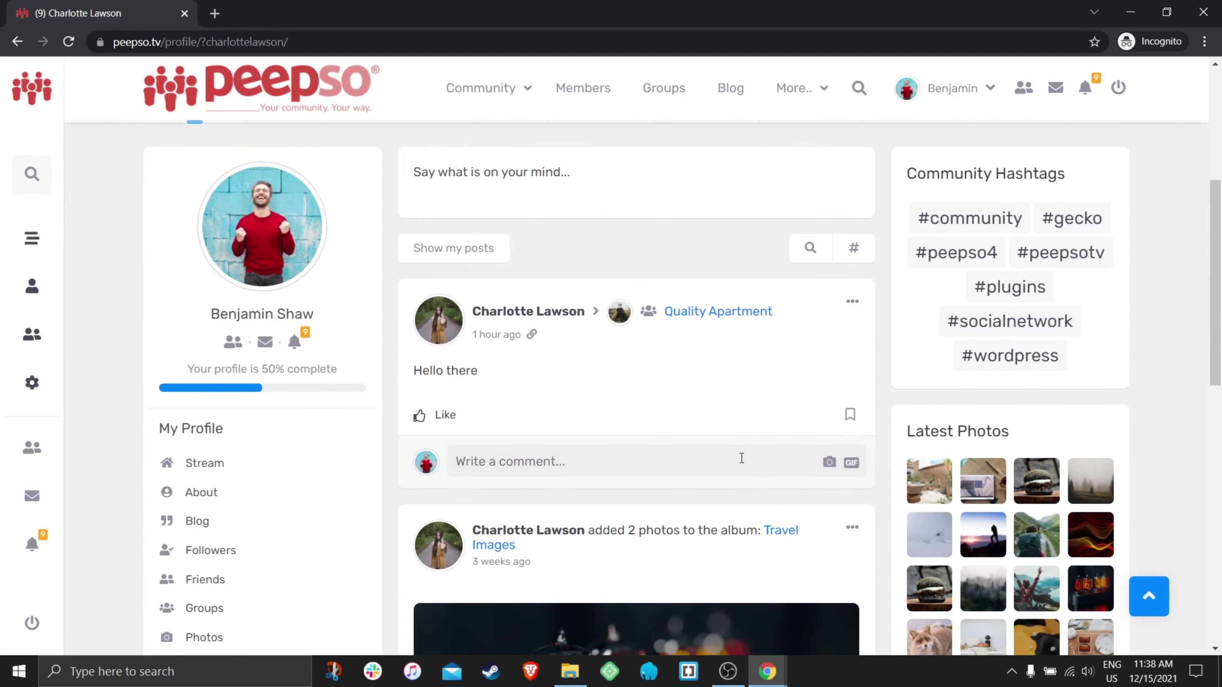
{"action": "scroll", "coordinate": [710, 433], "scroll_direction": "up", "scroll_amount": 3}
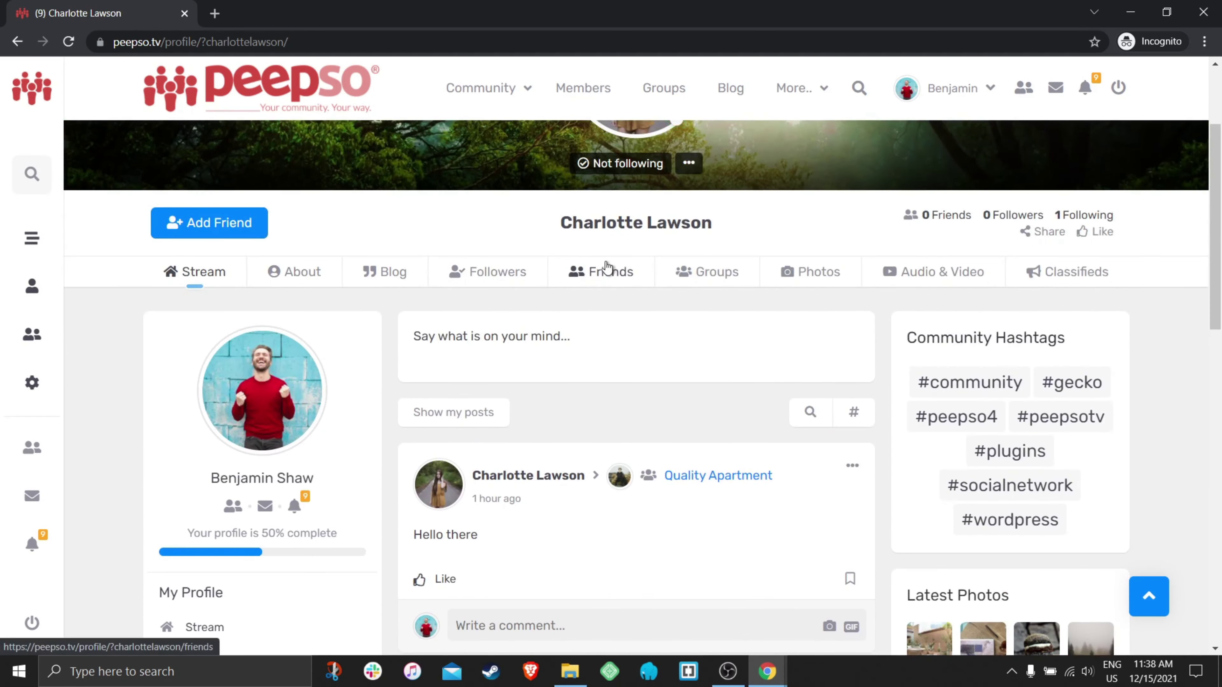
{"action": "left_click", "coordinate": [722, 279]}
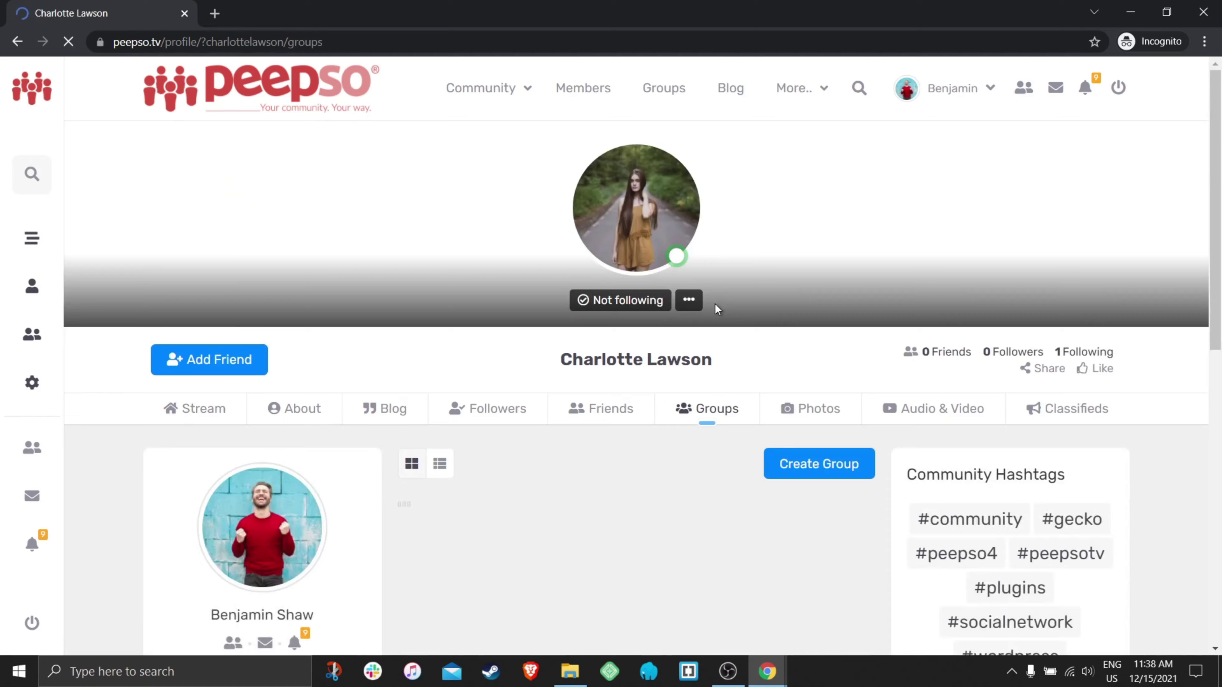
{"action": "scroll", "coordinate": [621, 427], "scroll_direction": "down", "scroll_amount": 7}
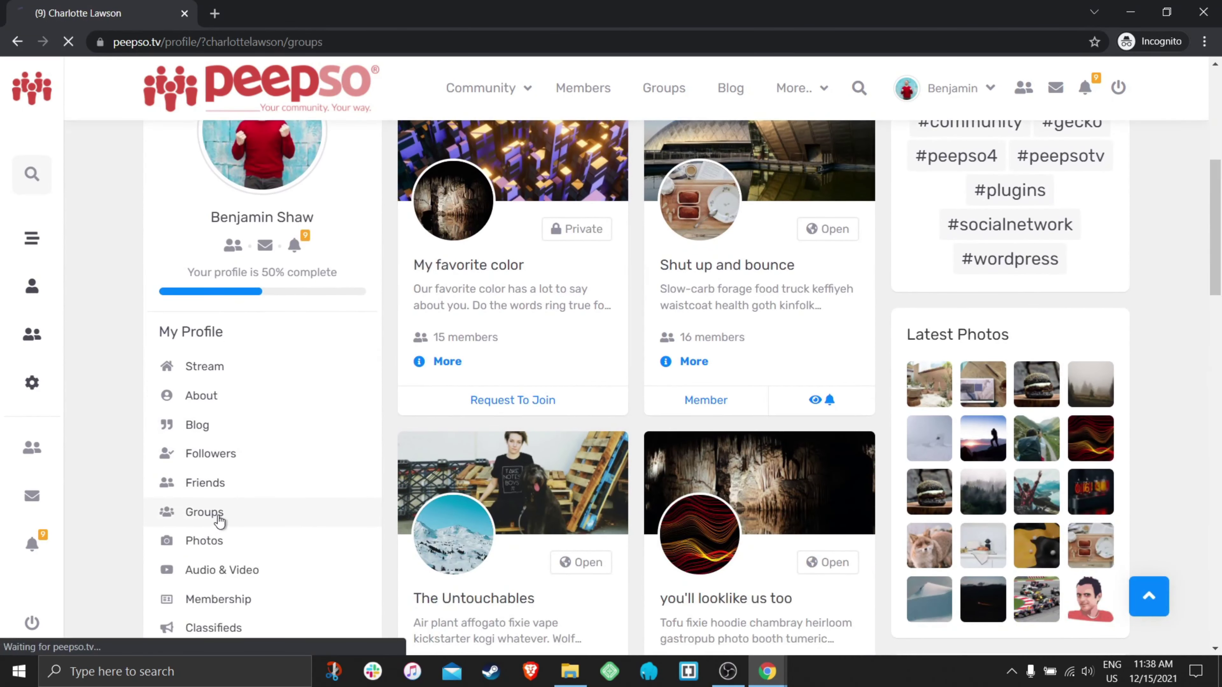
{"action": "left_click", "coordinate": [219, 513]}
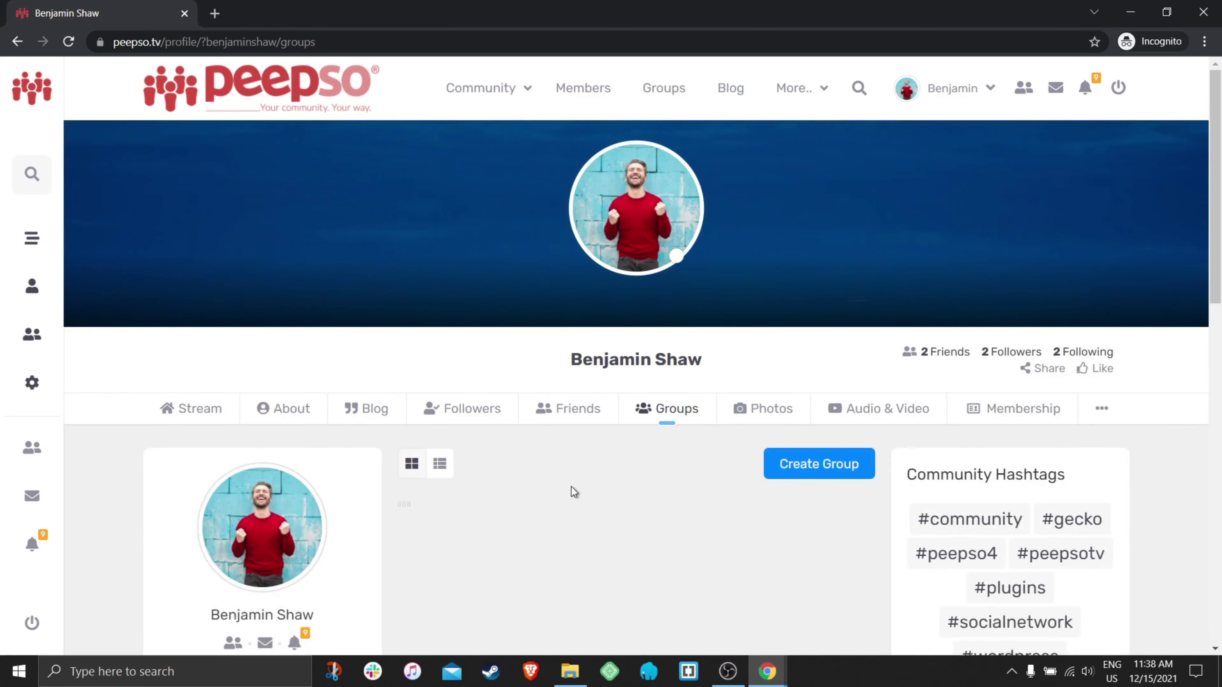
- In Green Apartments' Members, turn the second member into a Group Manager and confirm
{"action": "scroll", "coordinate": [572, 488], "scroll_direction": "down", "scroll_amount": 5}
{"action": "left_click", "coordinate": [495, 430]}
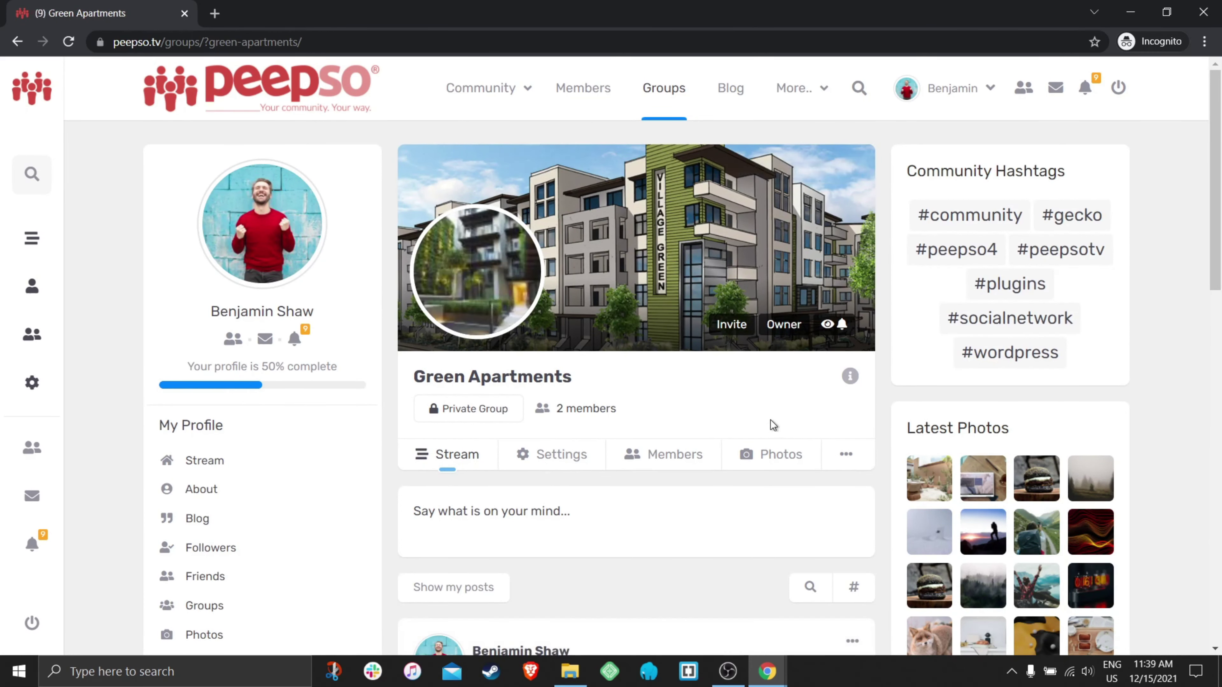
{"action": "scroll", "coordinate": [743, 427], "scroll_direction": "down", "scroll_amount": 1}
{"action": "left_click", "coordinate": [678, 379]}
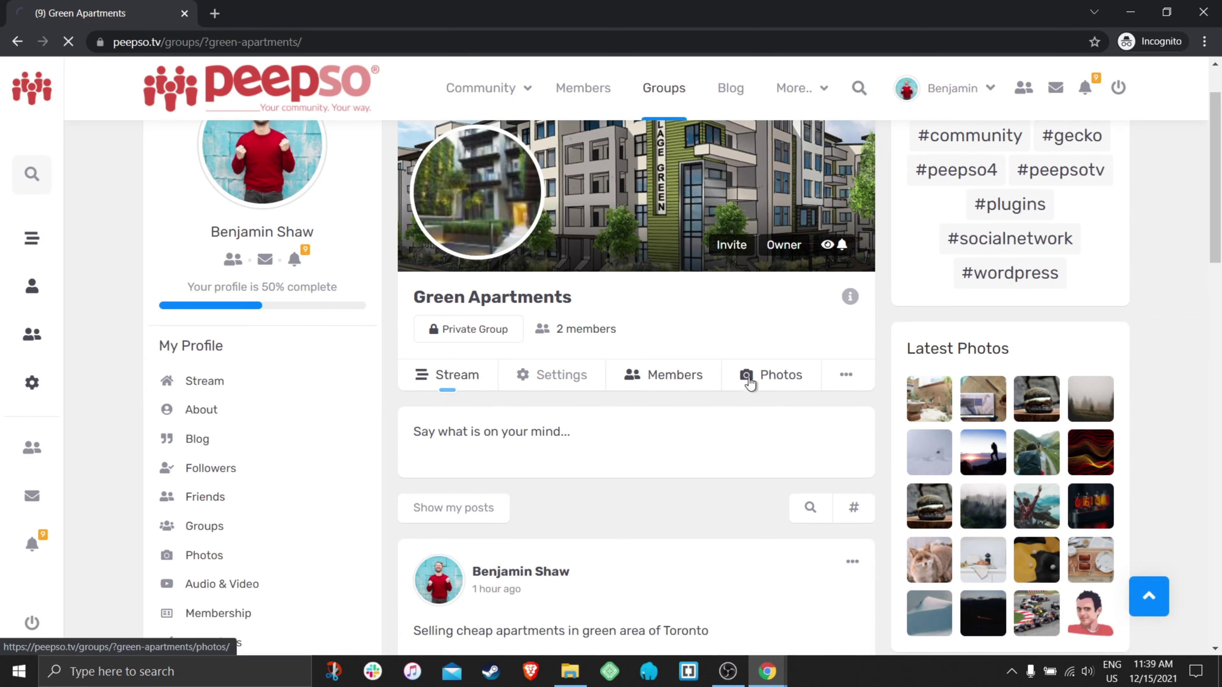
{"action": "scroll", "coordinate": [763, 381], "scroll_direction": "down", "scroll_amount": 3}
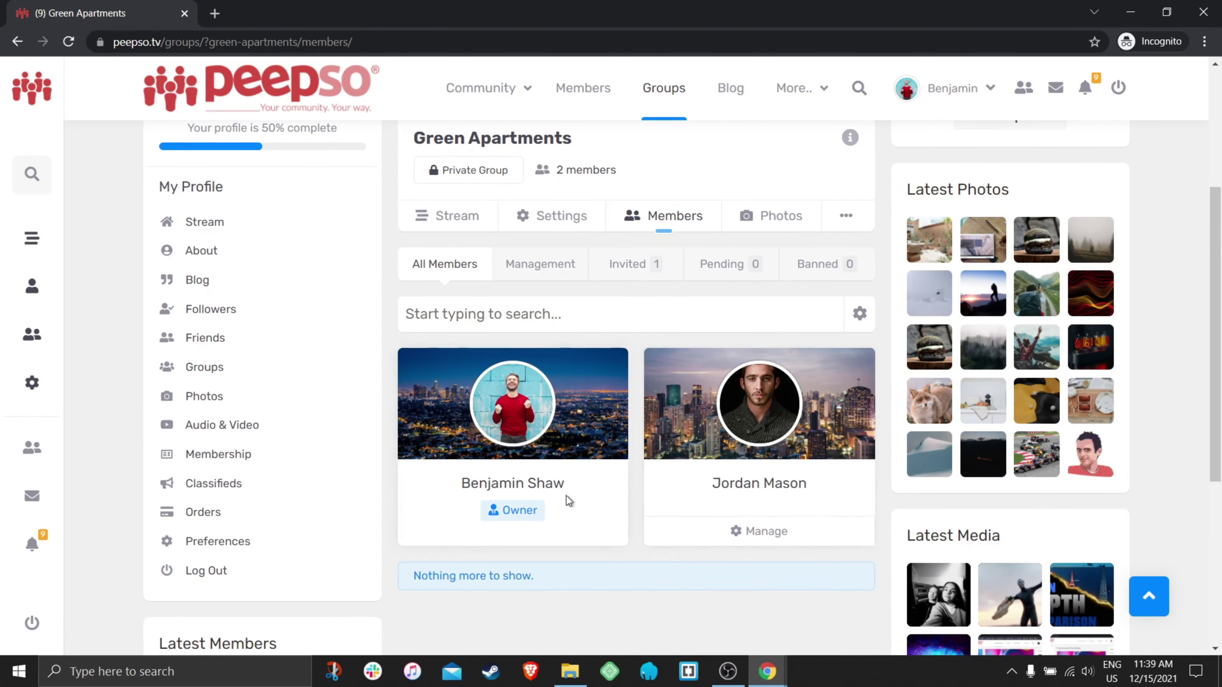
{"action": "scroll", "coordinate": [821, 502], "scroll_direction": "down", "scroll_amount": 1}
{"action": "left_click", "coordinate": [768, 454]}
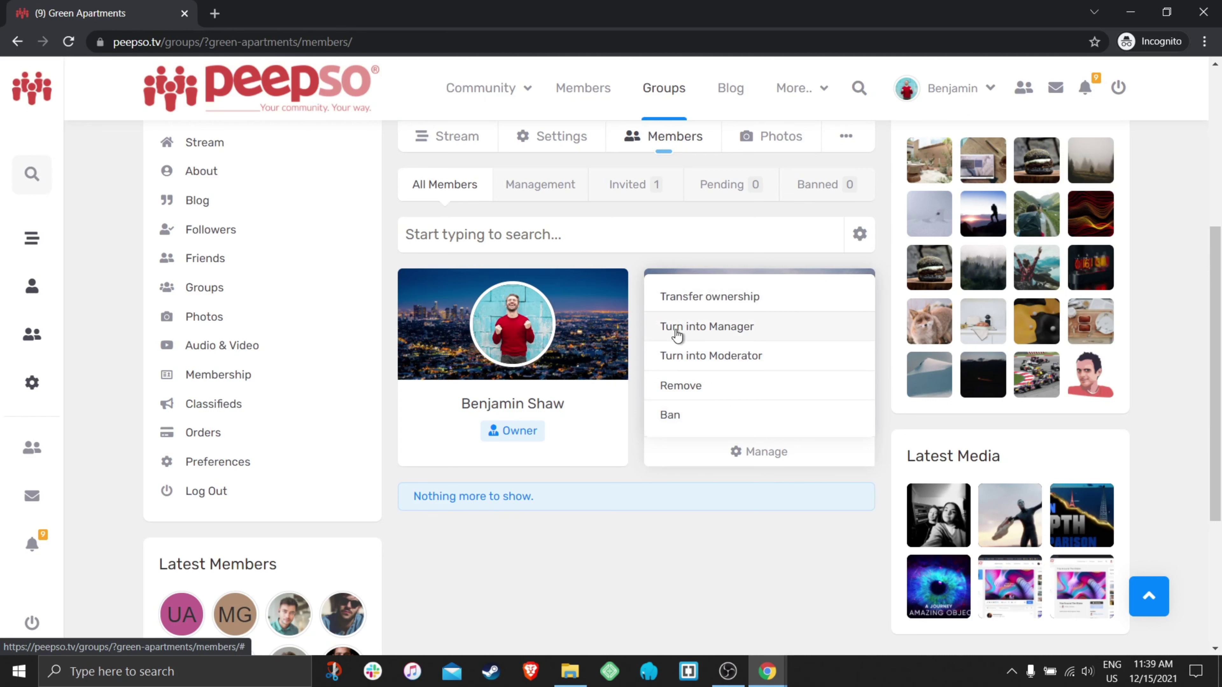
{"action": "left_click", "coordinate": [729, 333]}
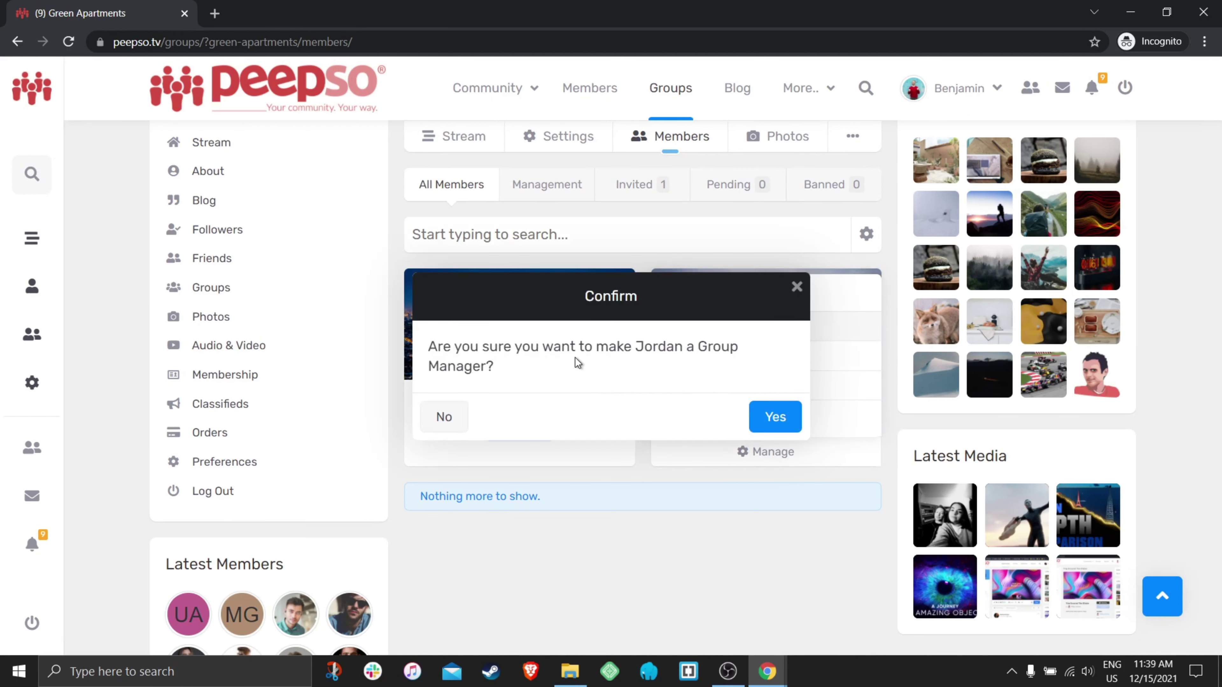
{"action": "left_click", "coordinate": [771, 418]}
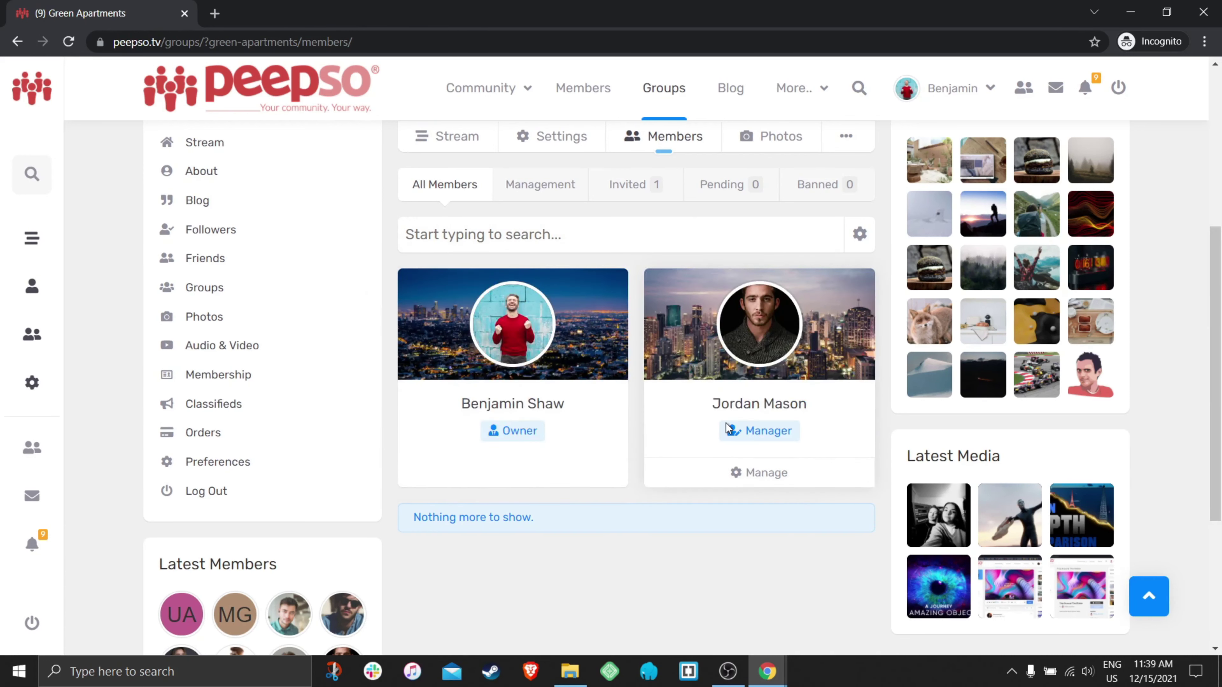
- Check the owner's options on a post in the group stream, then log out
{"action": "scroll", "coordinate": [701, 430], "scroll_direction": "up", "scroll_amount": 2}
{"action": "left_click", "coordinate": [627, 280]}
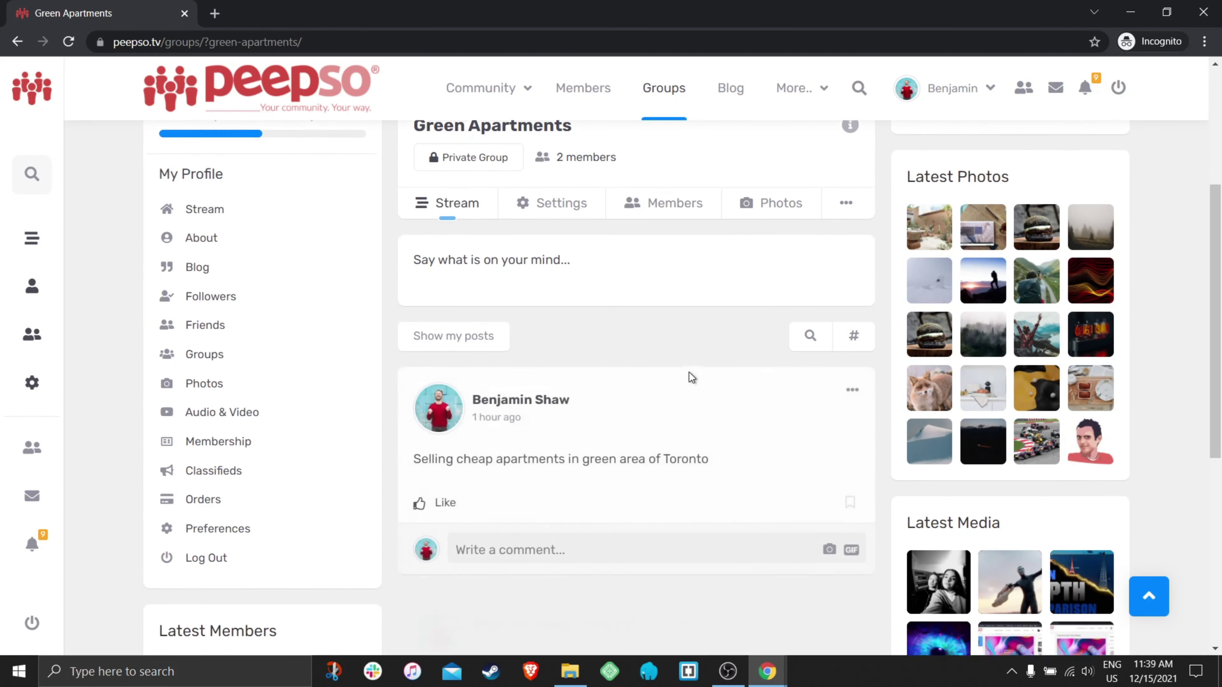
{"action": "scroll", "coordinate": [690, 372], "scroll_direction": "down", "scroll_amount": 1}
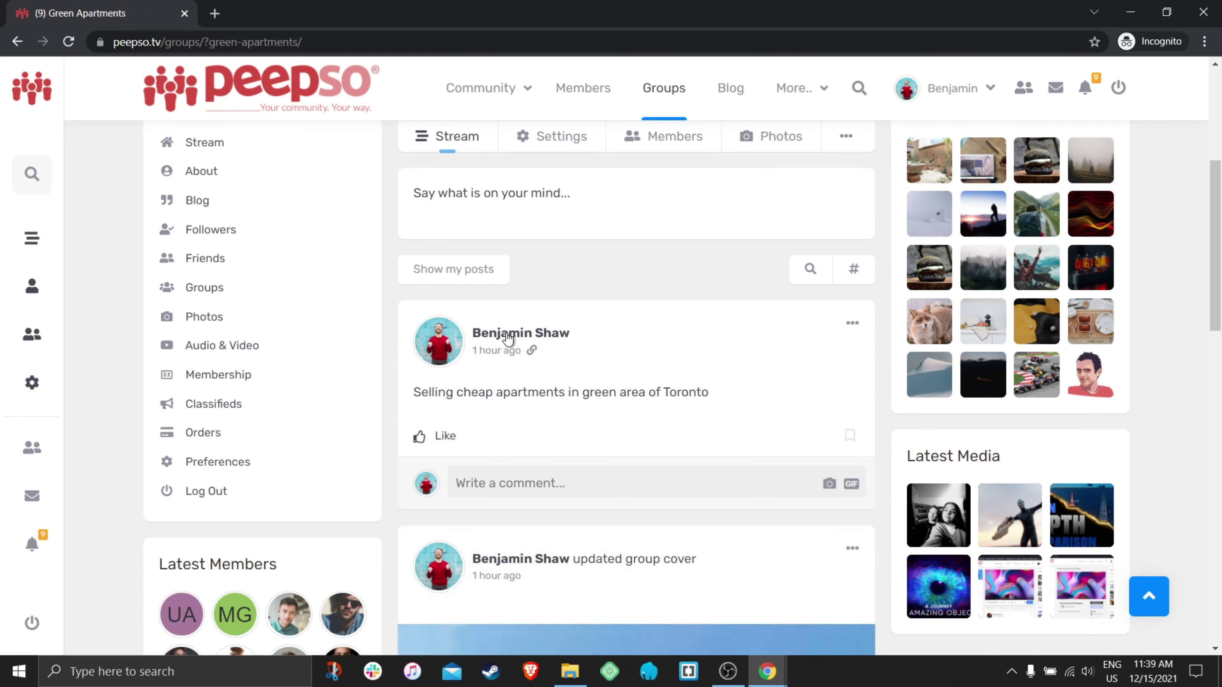
{"action": "left_click", "coordinate": [852, 324]}
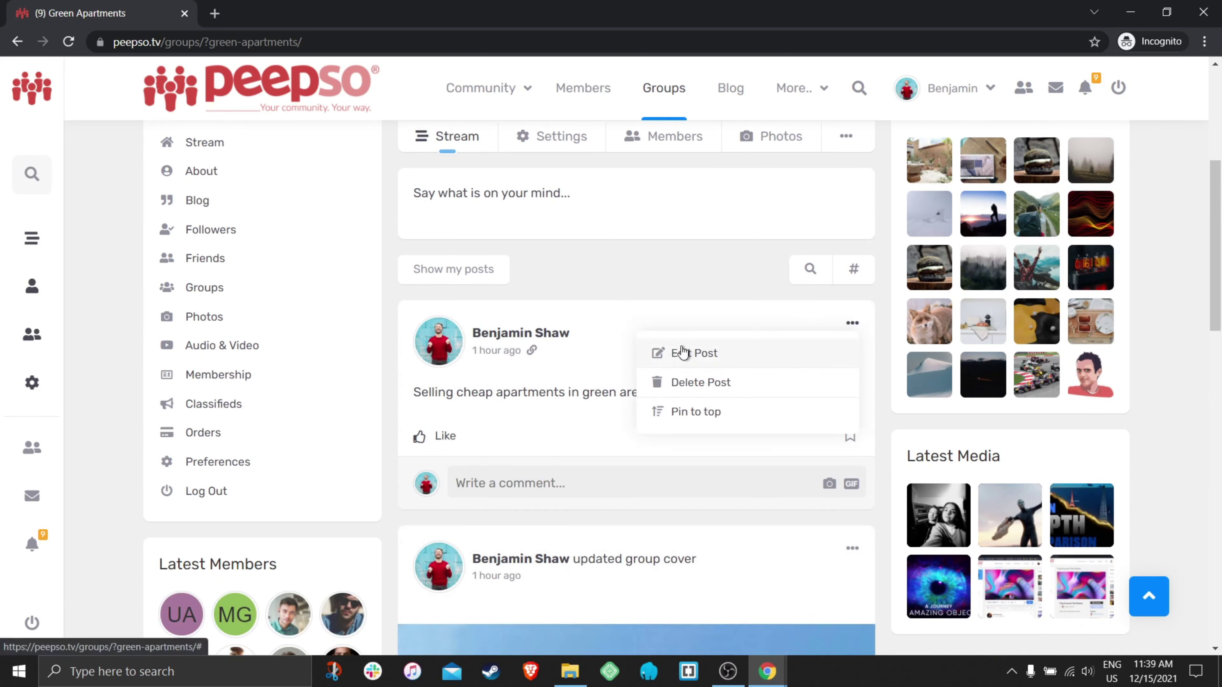
{"action": "left_click", "coordinate": [647, 323]}
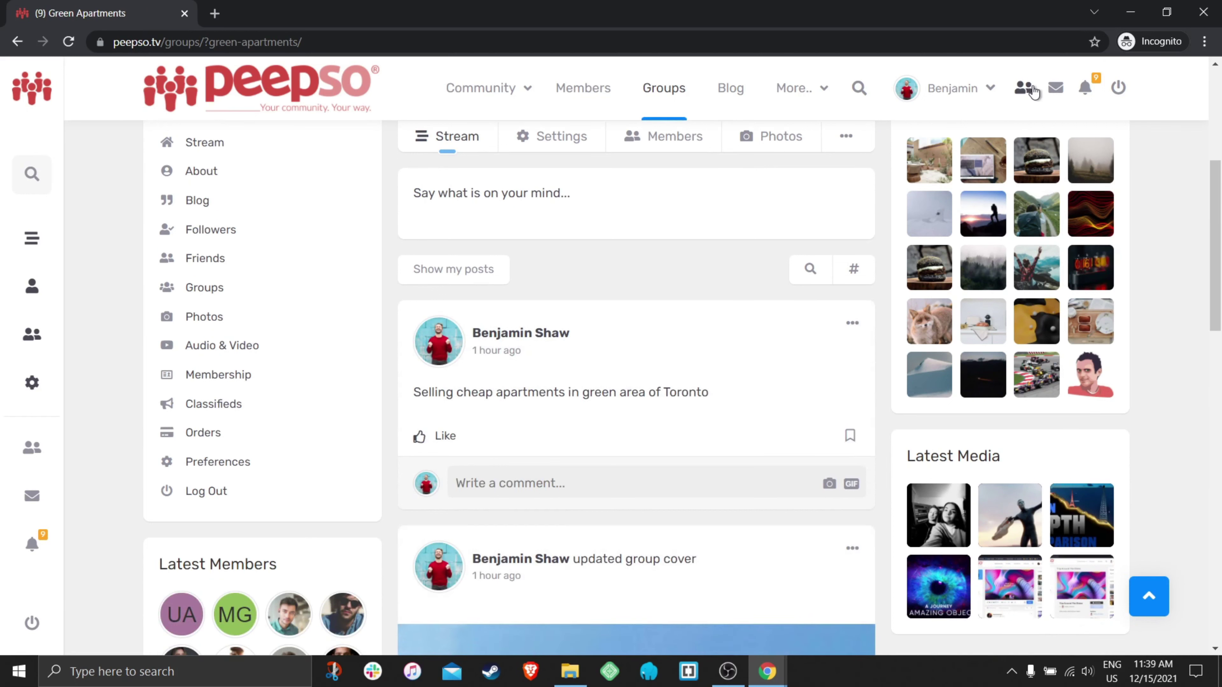
{"action": "left_click", "coordinate": [1119, 90]}
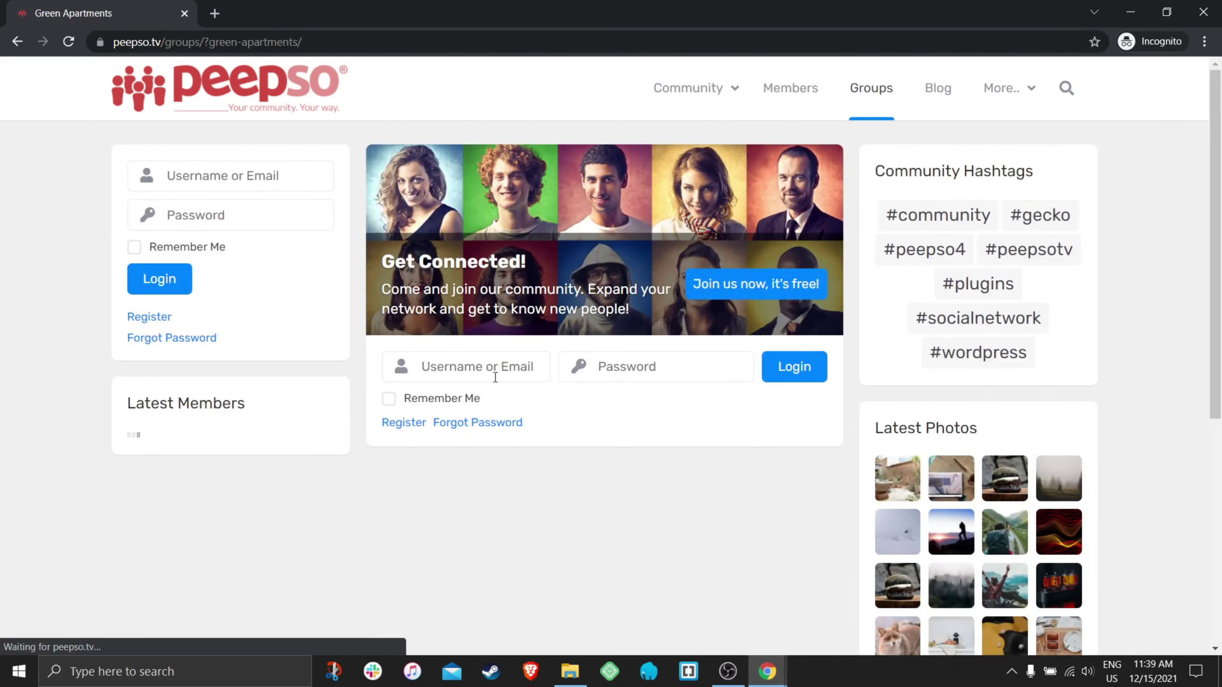
- Log in as the promoted manager and check their edit and delete options on a group post
{"action": "left_click", "coordinate": [495, 373]}
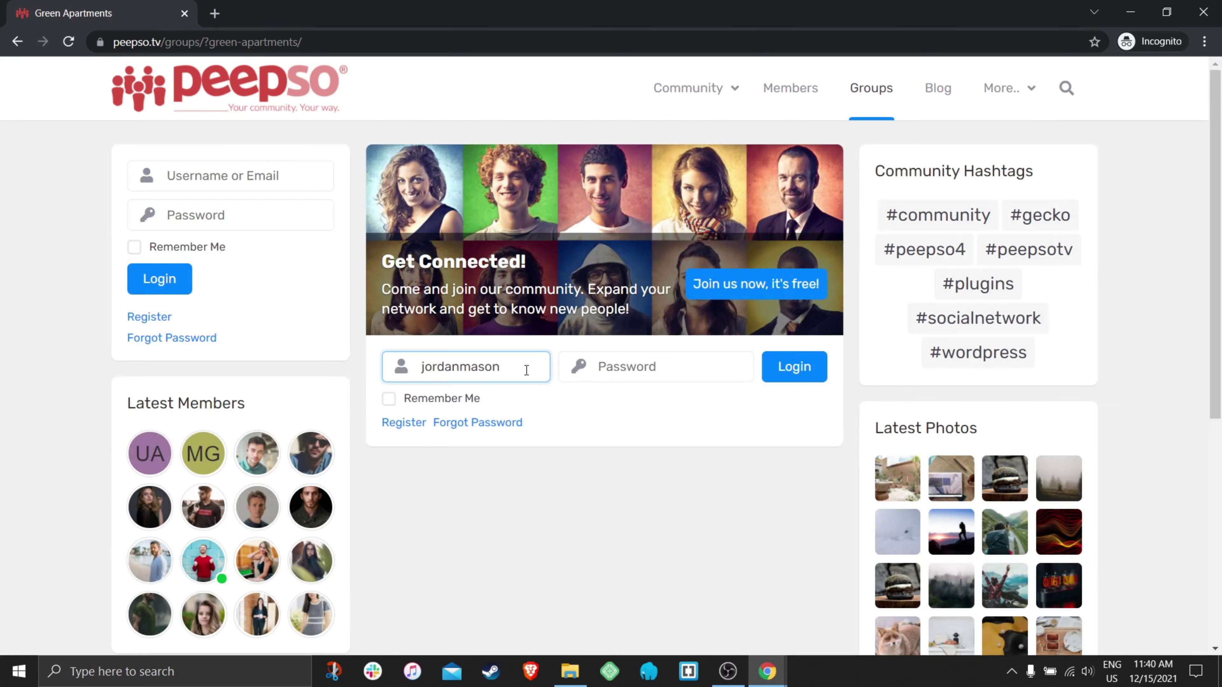
{"action": "type", "text": "•"}
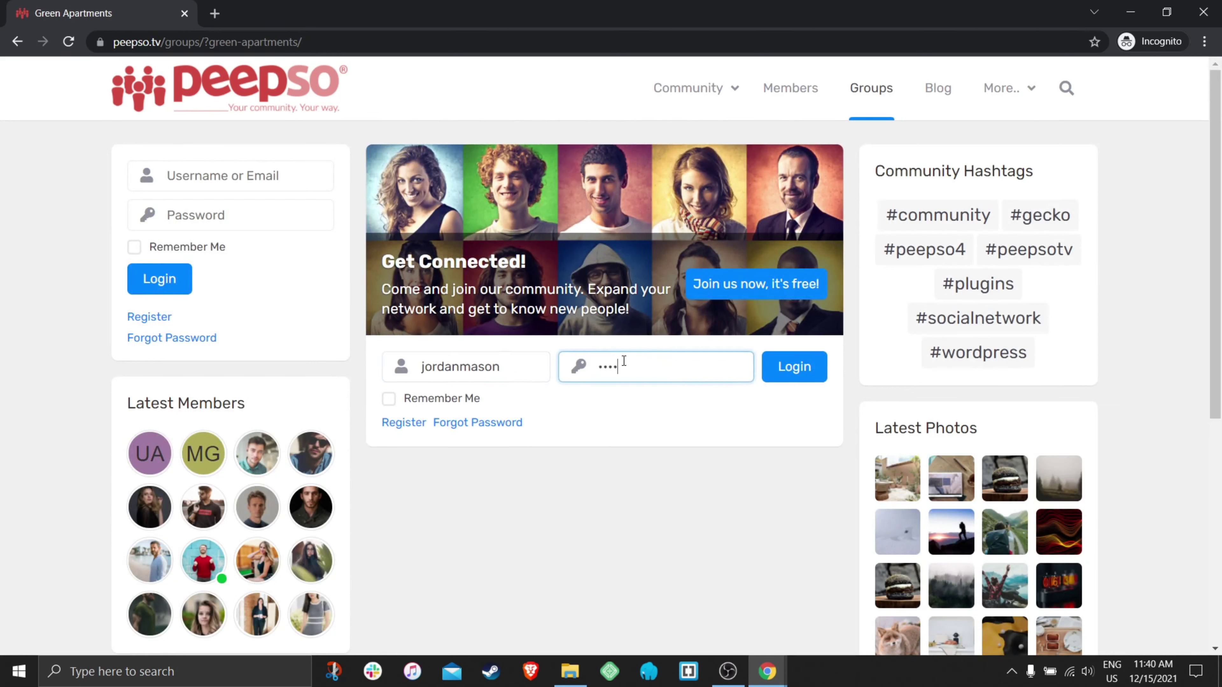
{"action": "left_click", "coordinate": [795, 367]}
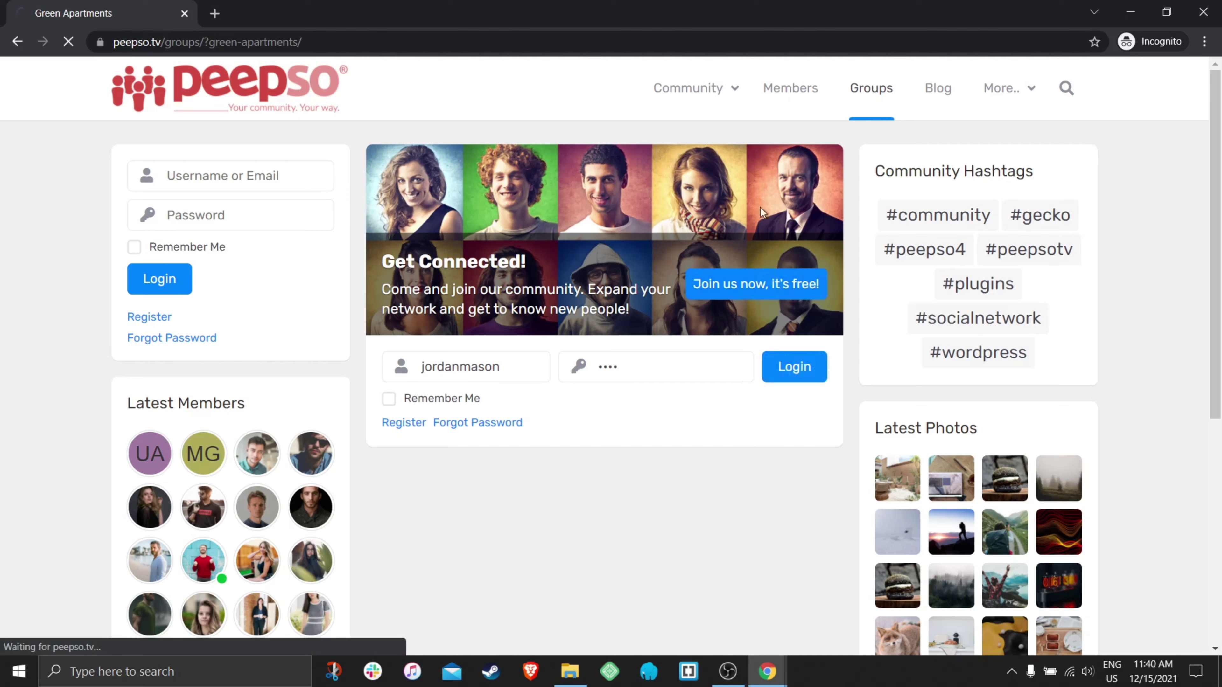
{"action": "scroll", "coordinate": [731, 232], "scroll_direction": "down", "scroll_amount": 5}
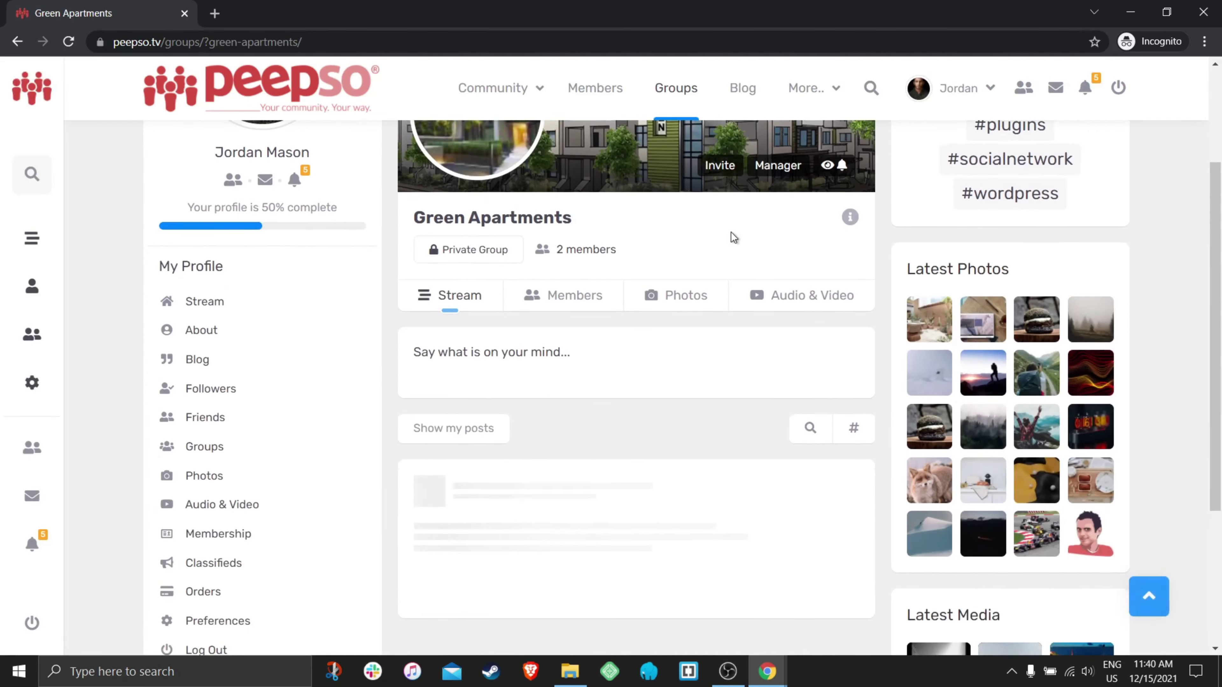
{"action": "scroll", "coordinate": [685, 353], "scroll_direction": "down", "scroll_amount": 3}
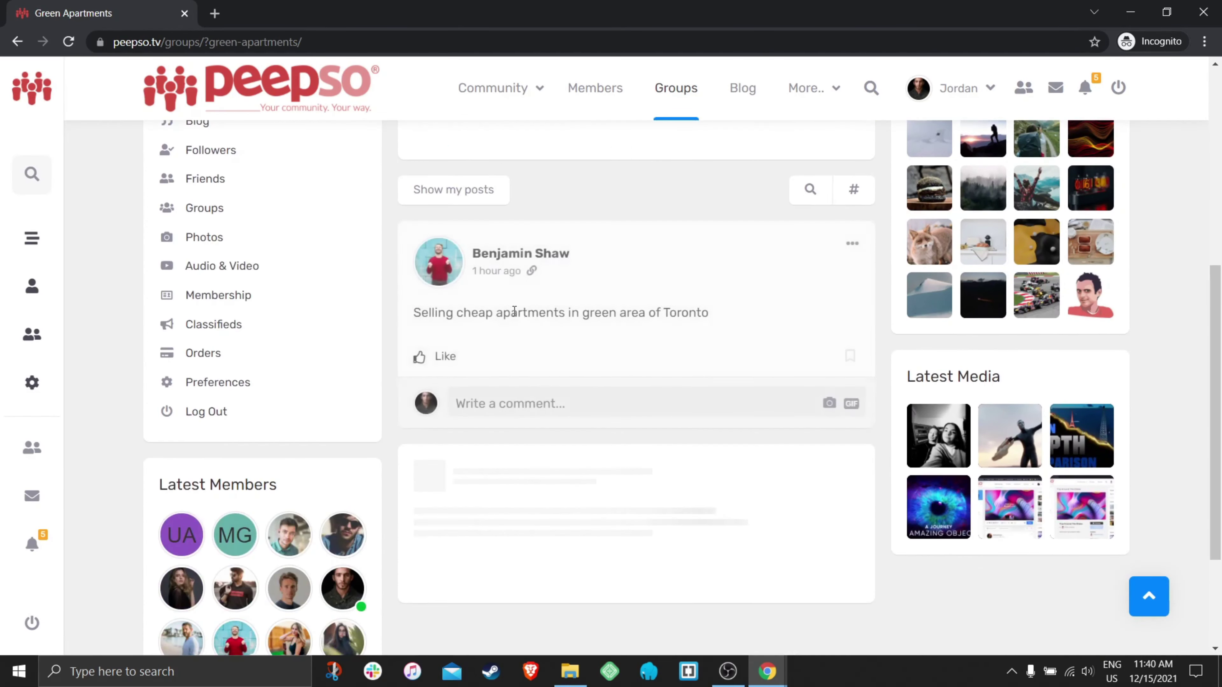
{"action": "left_click", "coordinate": [853, 243]}
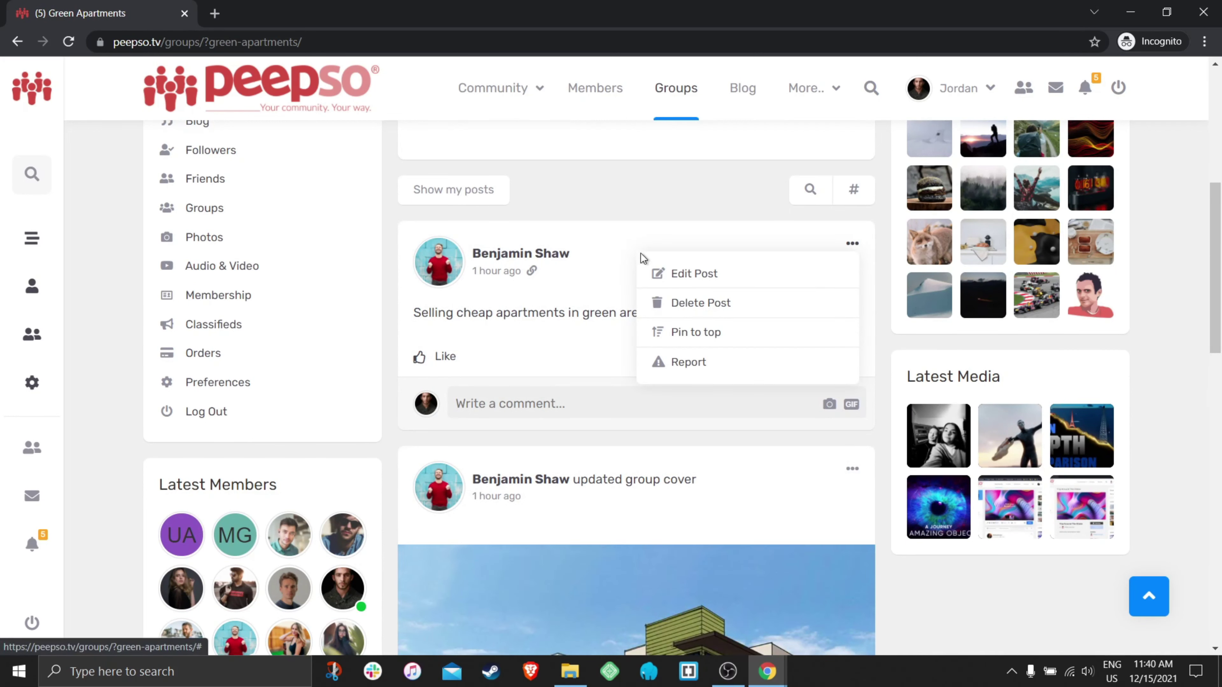
- Go back to the Groups configuration in the other browser window
{"action": "mouse_move", "coordinate": [767, 672]}
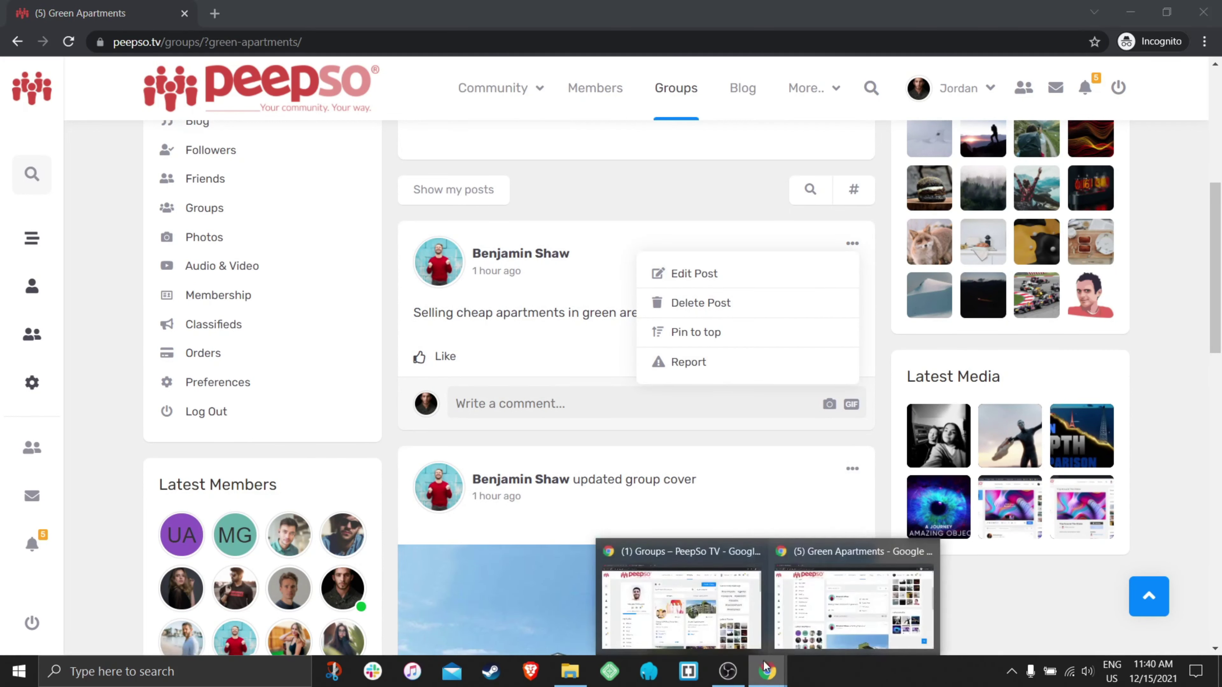
{"action": "left_click", "coordinate": [679, 602]}
{"action": "left_click", "coordinate": [70, 13]}
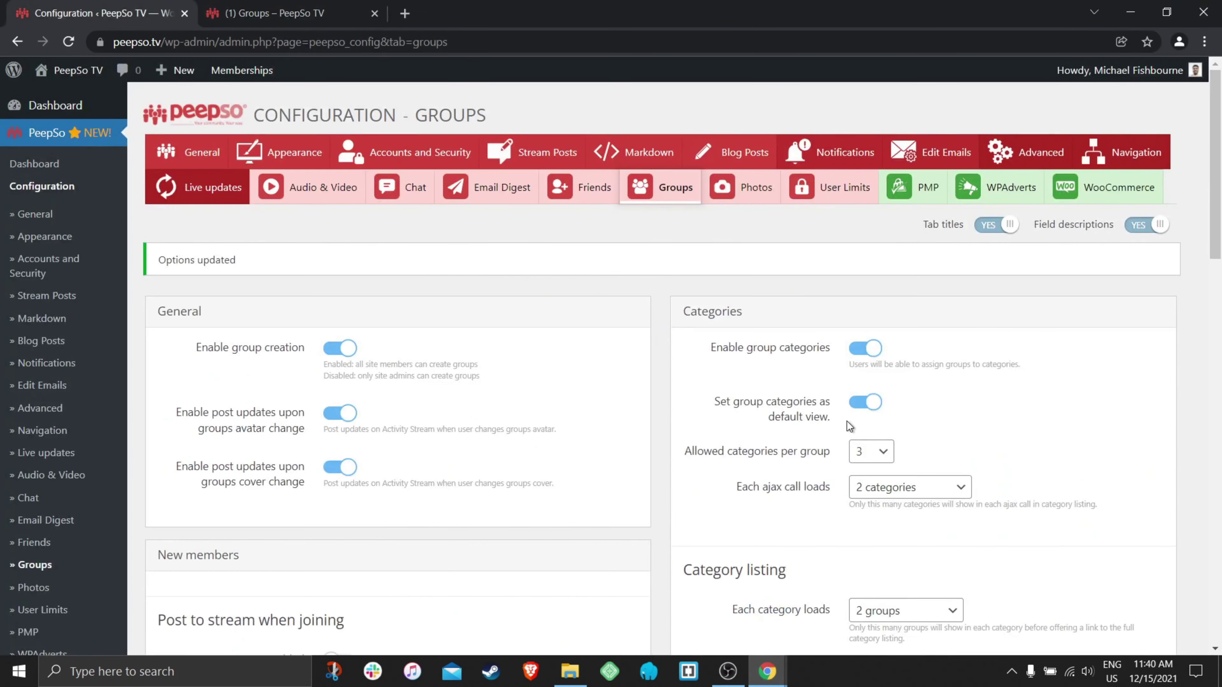
- Under Editing group posts and comments, switch off By group managers and By group moderators, and save
{"action": "scroll", "coordinate": [847, 421], "scroll_direction": "down", "scroll_amount": 15}
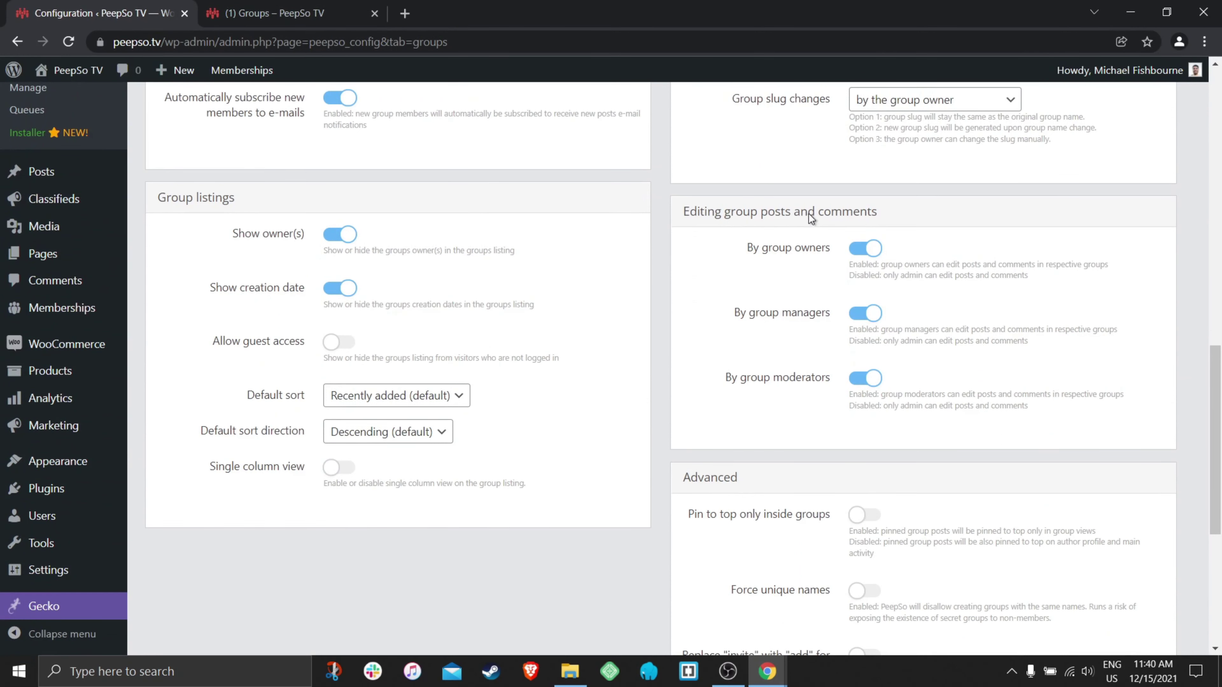
{"action": "left_click", "coordinate": [870, 320]}
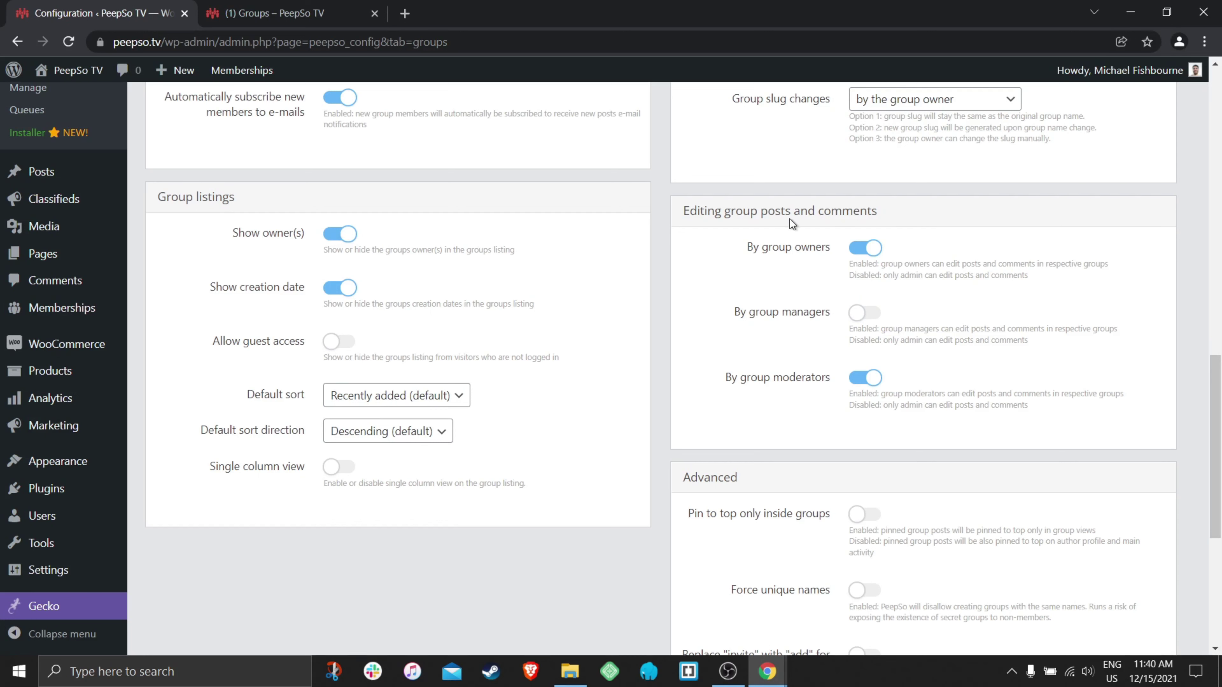
{"action": "left_click", "coordinate": [866, 378]}
{"action": "scroll", "coordinate": [699, 386], "scroll_direction": "down", "scroll_amount": 6}
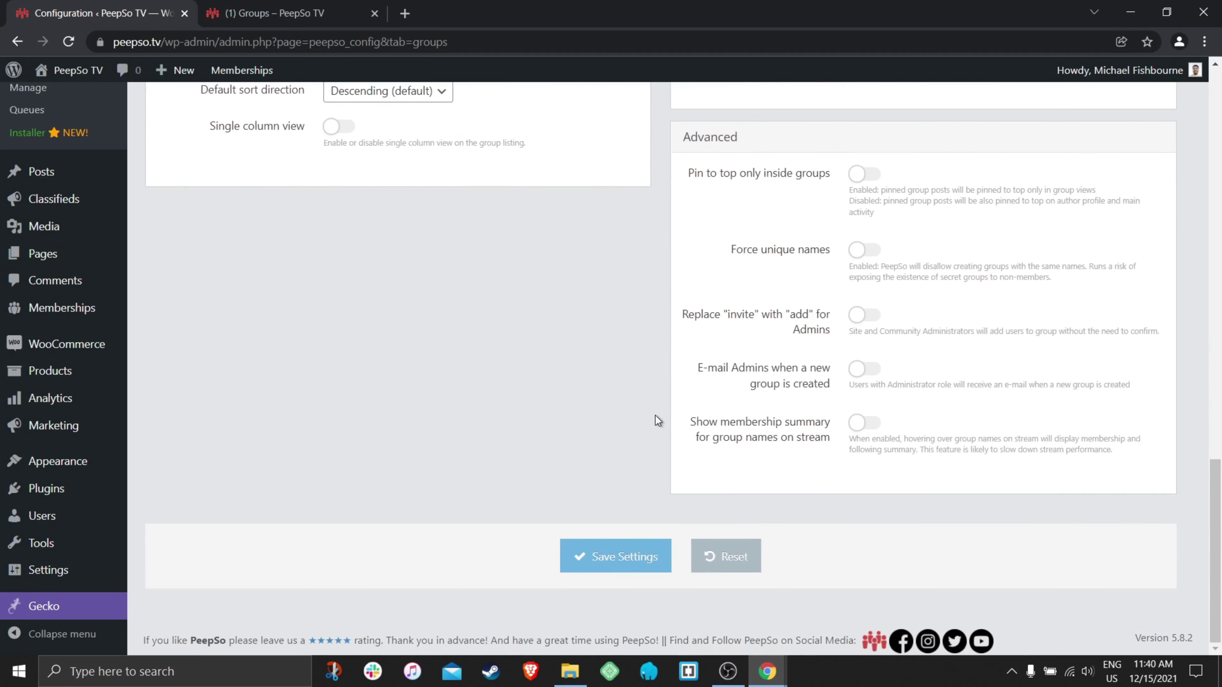
{"action": "left_click", "coordinate": [592, 556]}
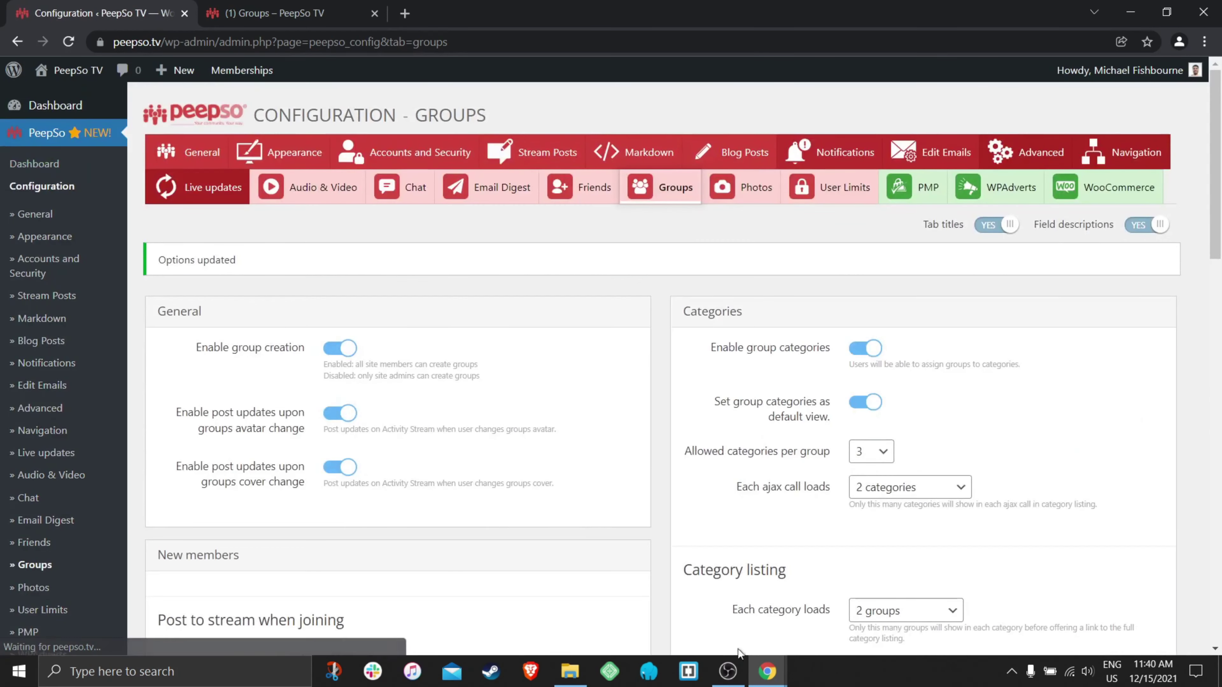
{"action": "mouse_move", "coordinate": [768, 672]}
{"action": "left_click", "coordinate": [815, 591]}
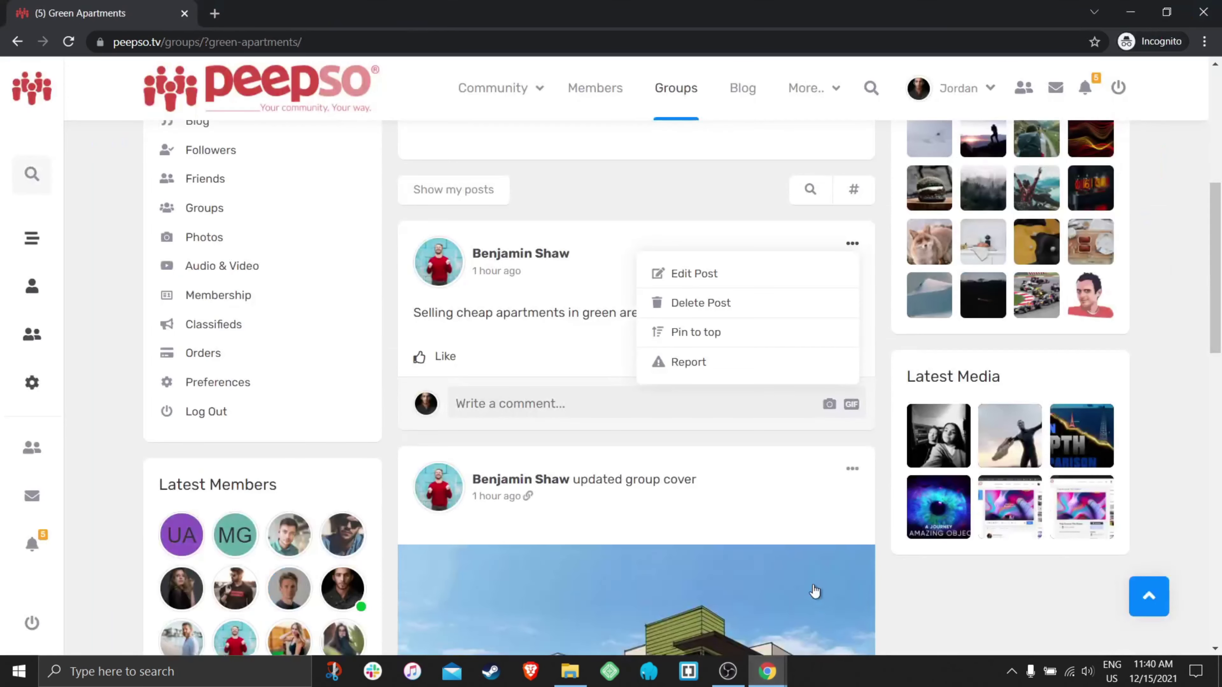
- Reload the Green Apartments page and recheck the manager's options on the group post
{"action": "left_click", "coordinate": [750, 418]}
{"action": "left_click", "coordinate": [69, 42]}
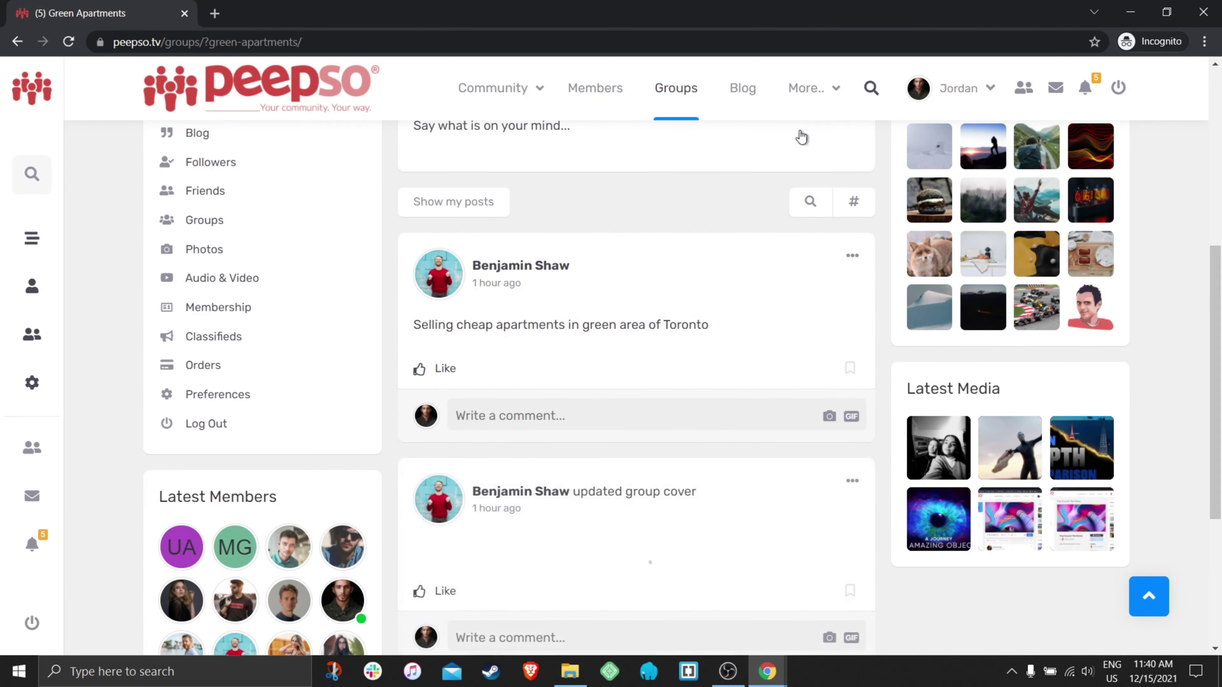
{"action": "scroll", "coordinate": [688, 313], "scroll_direction": "up", "scroll_amount": 5}
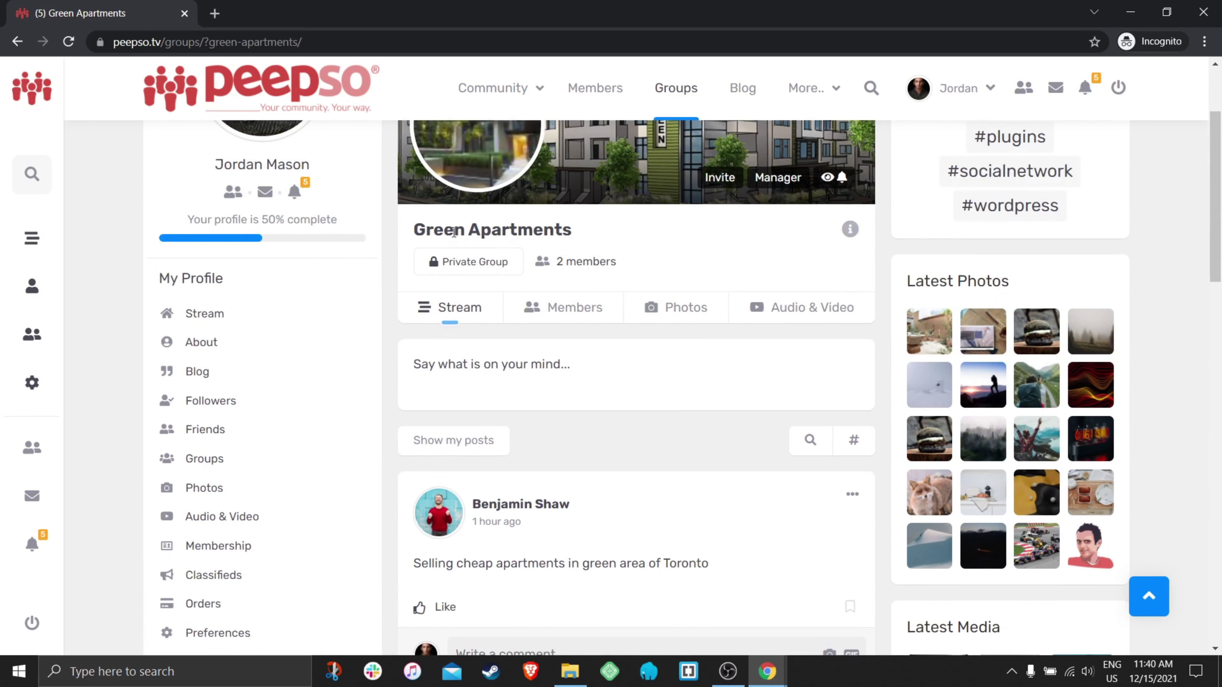
{"action": "scroll", "coordinate": [747, 380], "scroll_direction": "down", "scroll_amount": 5}
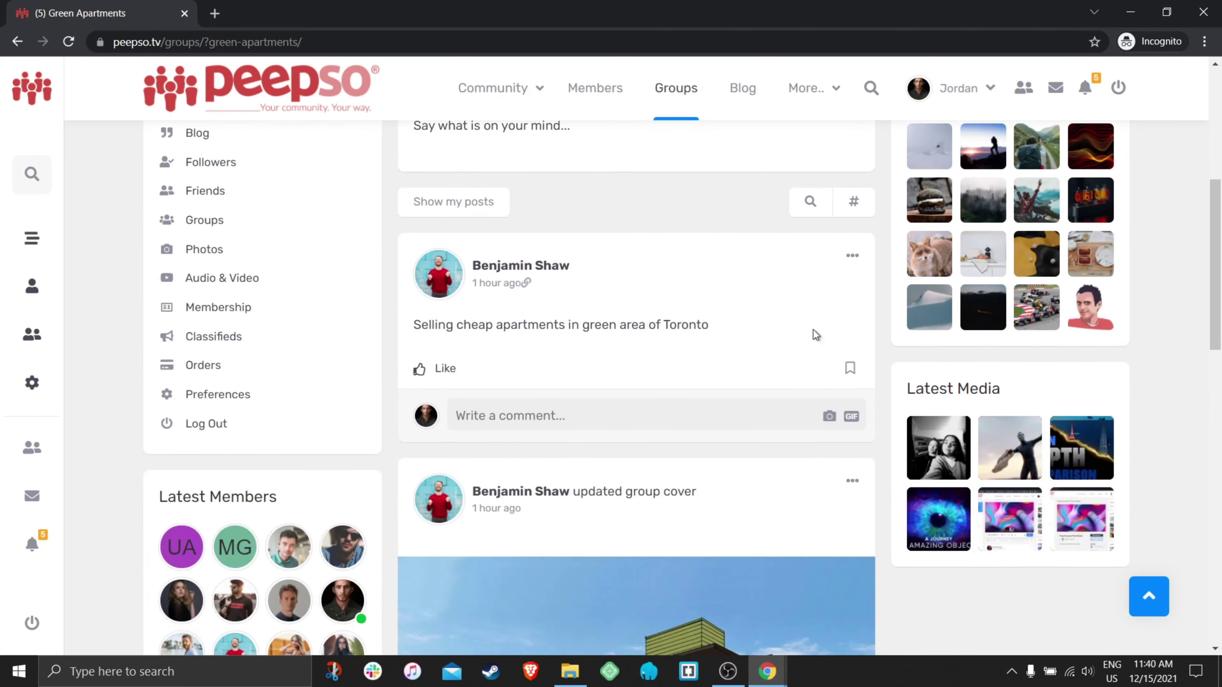
{"action": "left_click", "coordinate": [853, 260]}
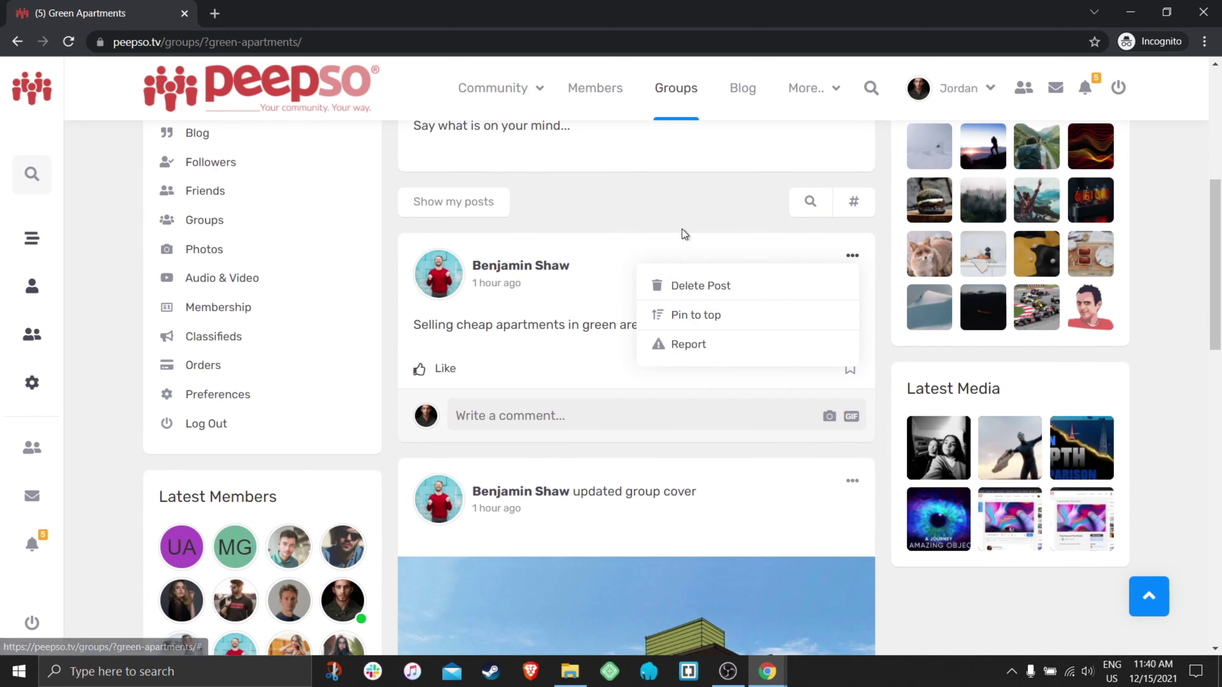
{"action": "left_click", "coordinate": [449, 144]}
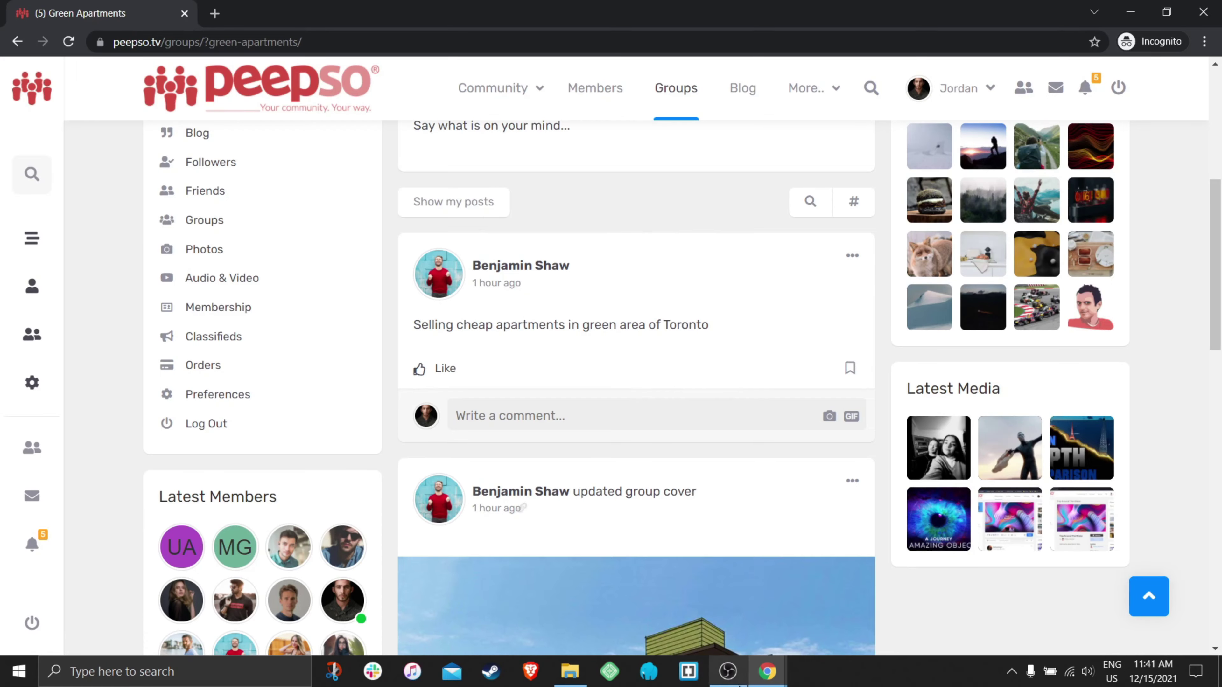
- Glance at the Groups configuration page, then return to the private window's Green Apartments header
{"action": "mouse_move", "coordinate": [765, 665]}
{"action": "left_click", "coordinate": [681, 614]}
{"action": "scroll", "coordinate": [1001, 473], "scroll_direction": "down", "scroll_amount": 20}
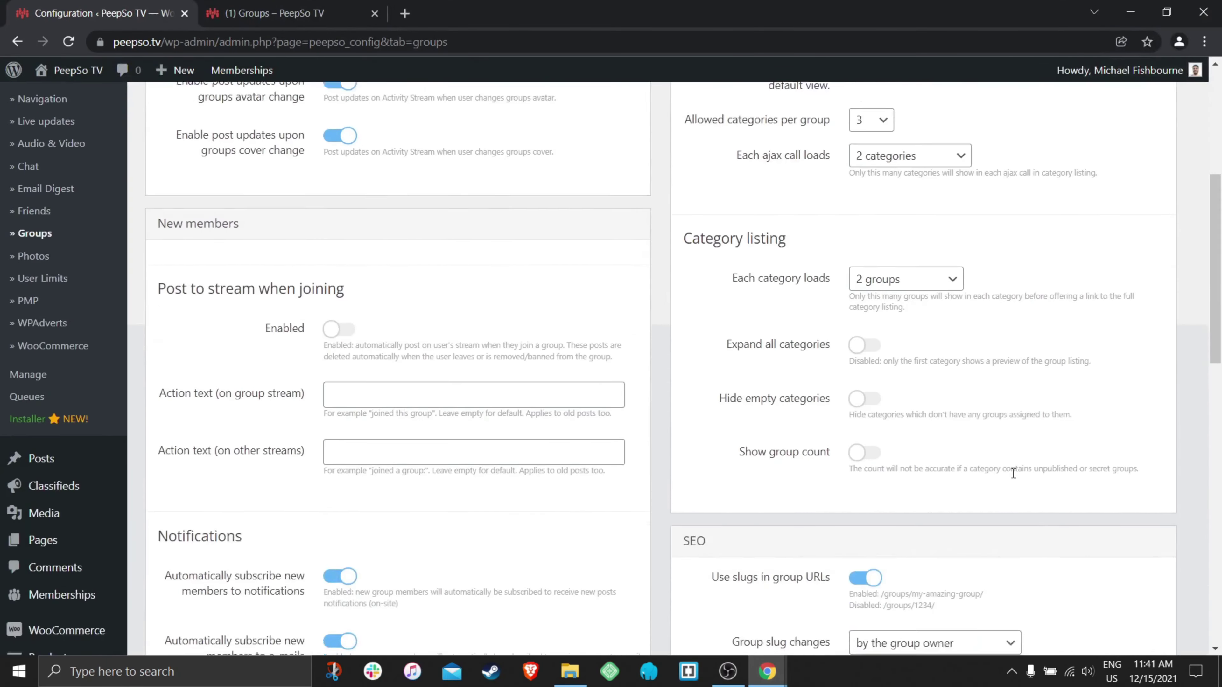
{"action": "scroll", "coordinate": [991, 479], "scroll_direction": "up", "scroll_amount": 5}
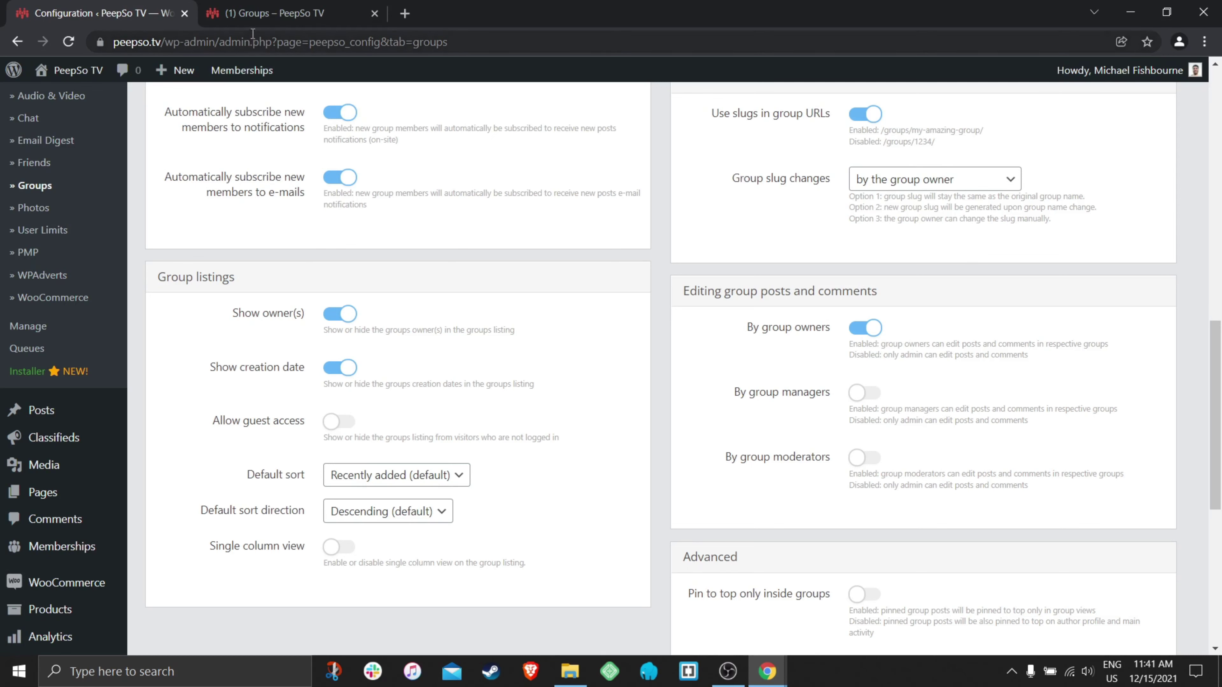
{"action": "left_click", "coordinate": [767, 672]}
{"action": "left_click", "coordinate": [787, 625]}
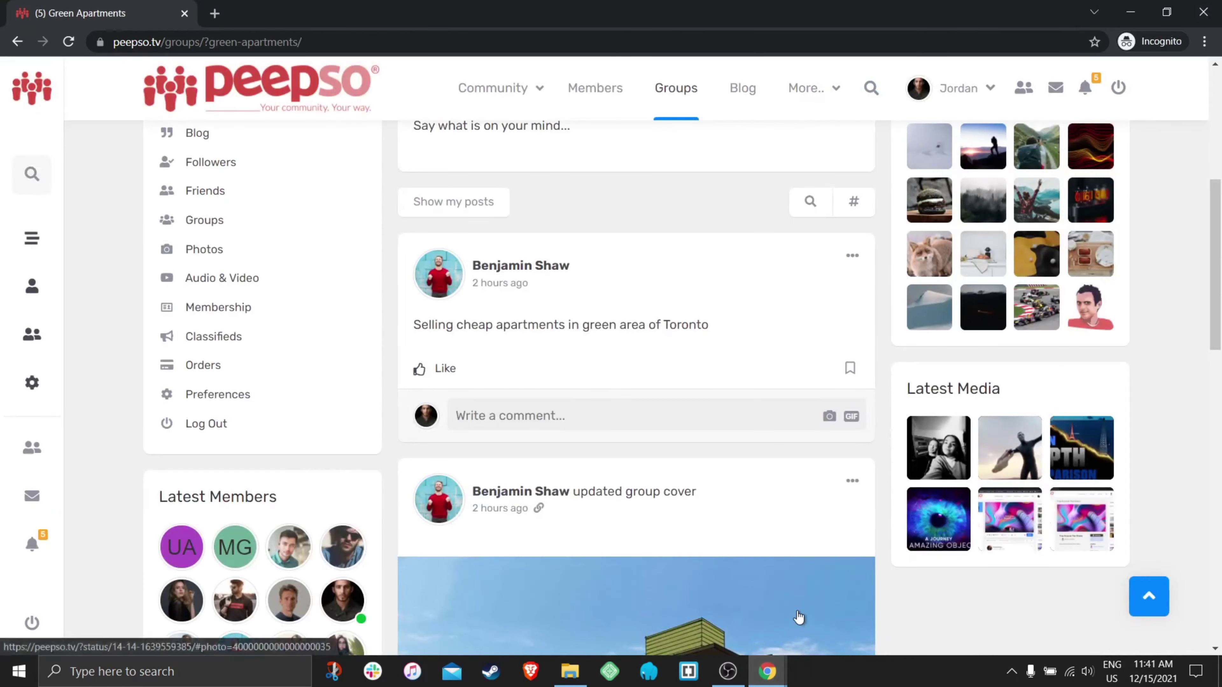
{"action": "scroll", "coordinate": [769, 342], "scroll_direction": "up", "scroll_amount": 4}
{"action": "scroll", "coordinate": [856, 269], "scroll_direction": "up", "scroll_amount": 1}
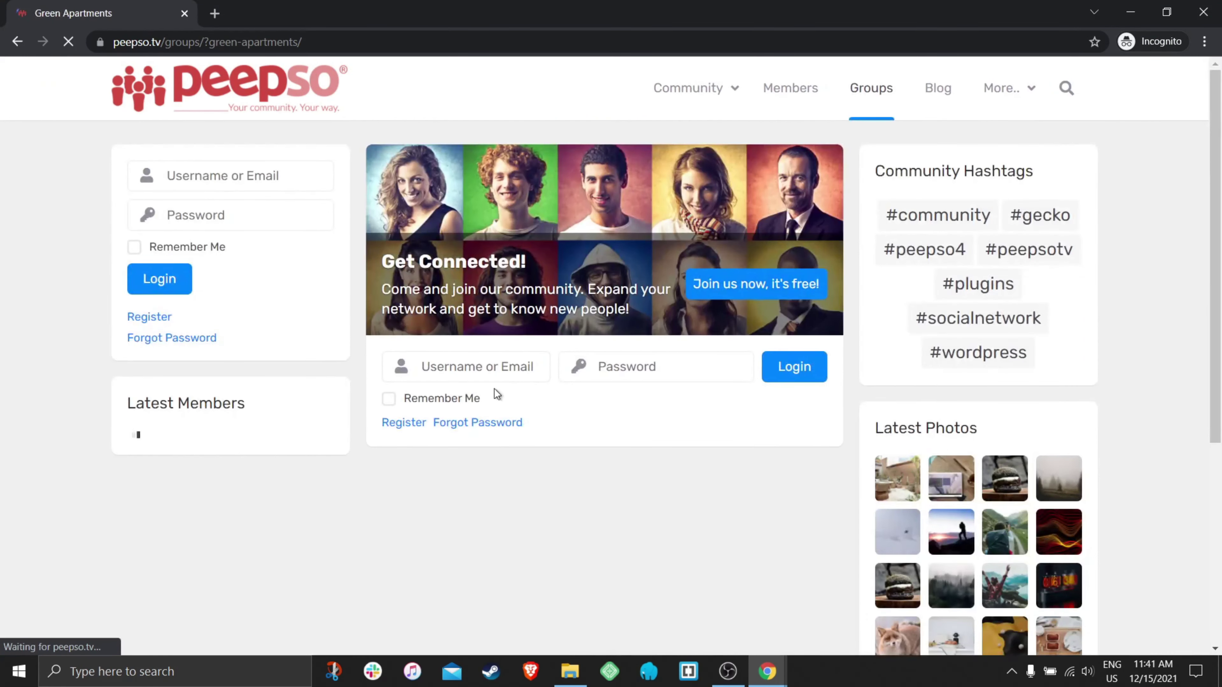
- Log in as the group owner with their username and password
{"action": "left_click", "coordinate": [492, 364]}
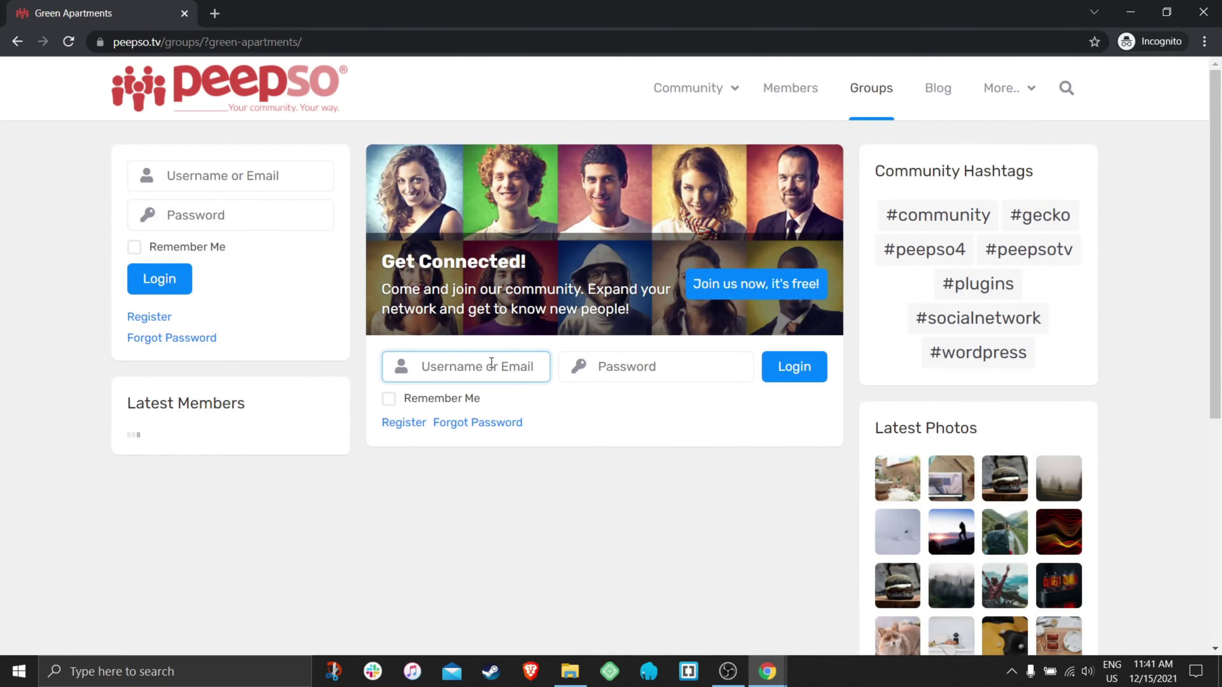
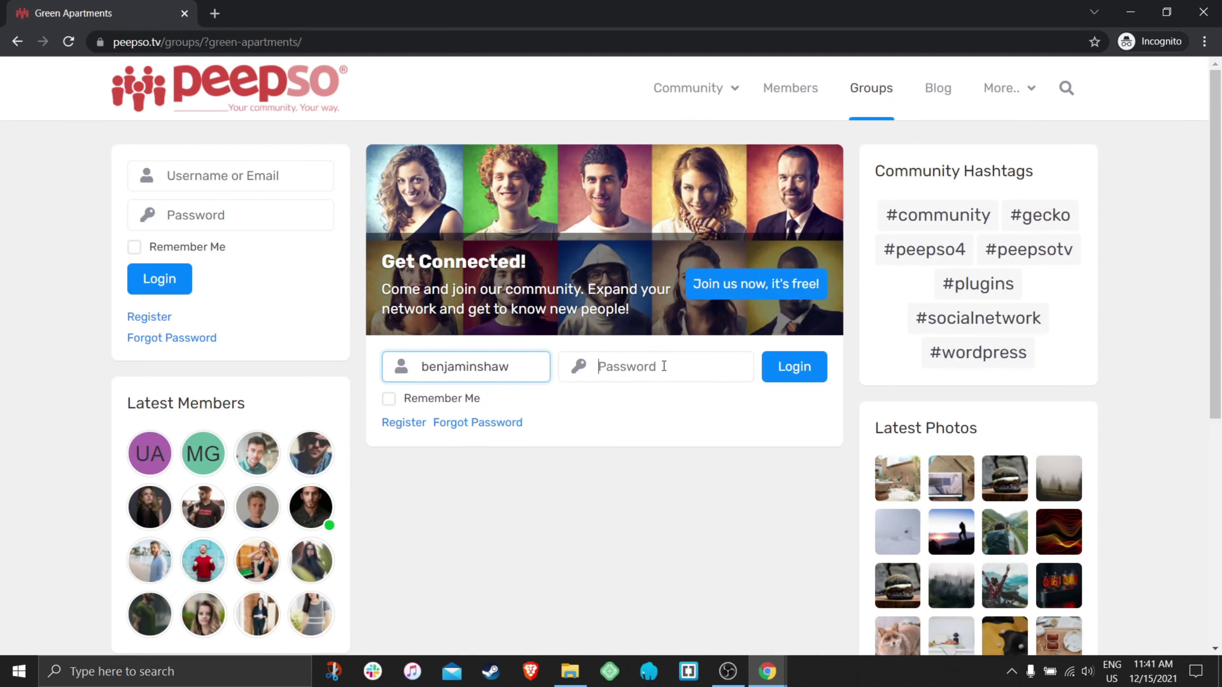
{"action": "left_click", "coordinate": [664, 366]}
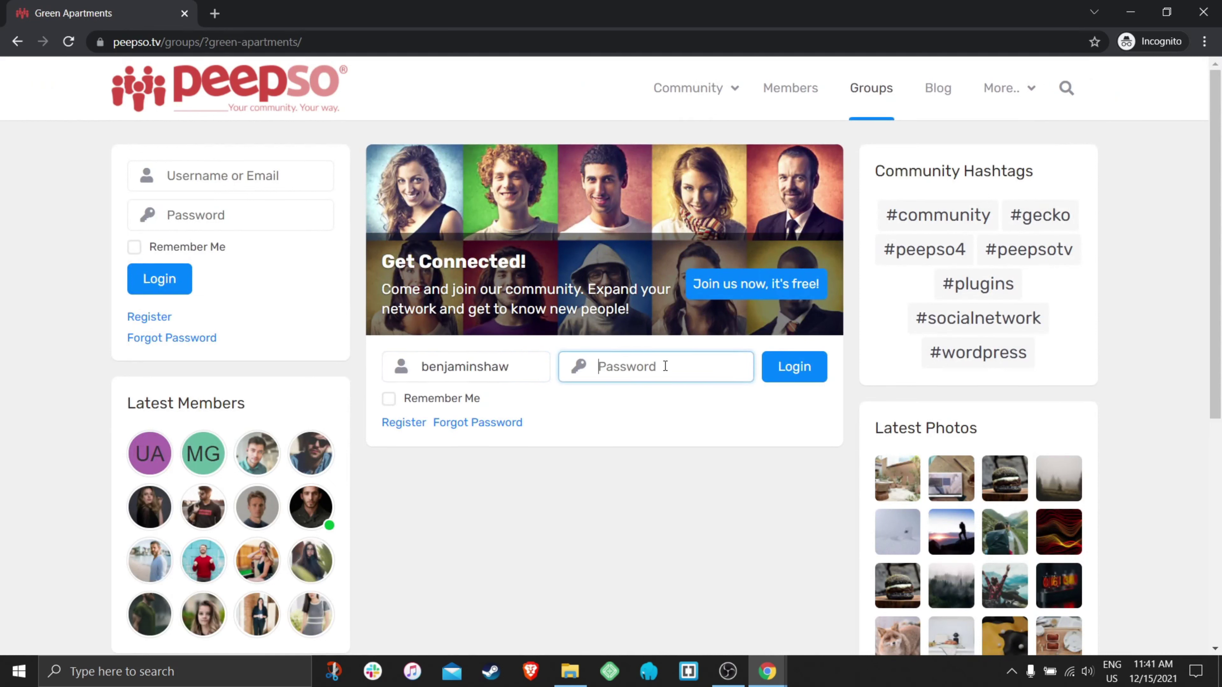
{"action": "type", "text": "•"}
{"action": "key", "text": "Return"}
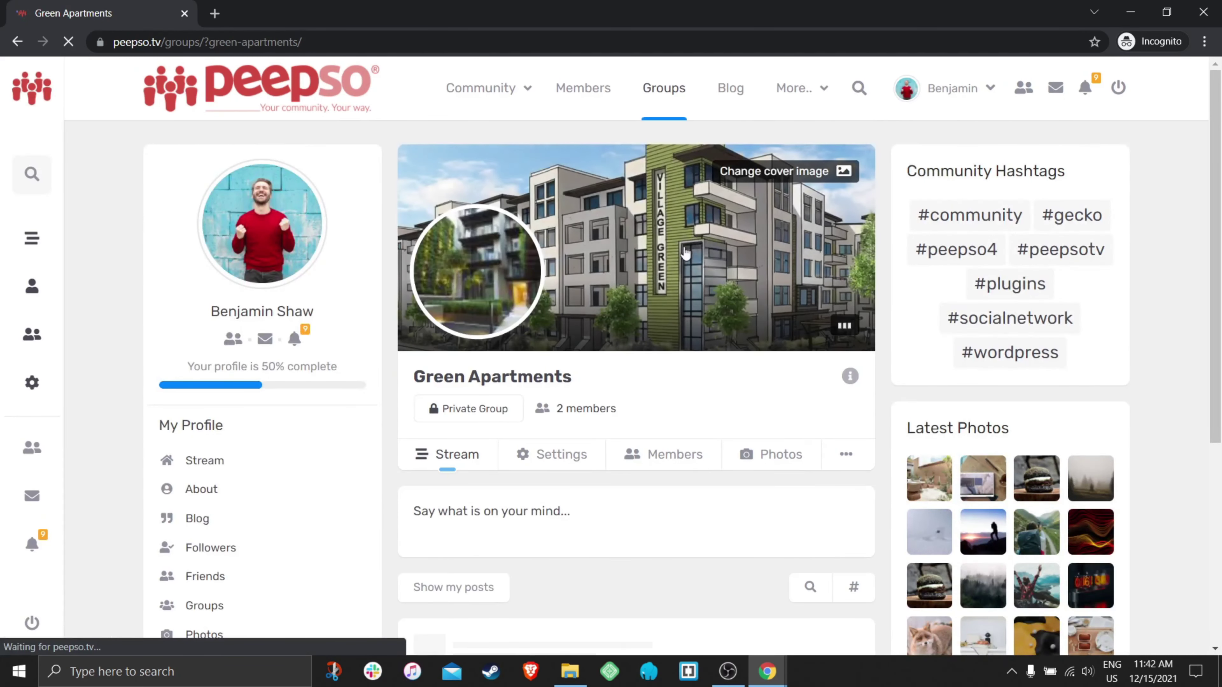
- In Green Apartments' members, use Manage > Turn into regular member on the manager and confirm
{"action": "scroll", "coordinate": [628, 405], "scroll_direction": "down", "scroll_amount": 5}
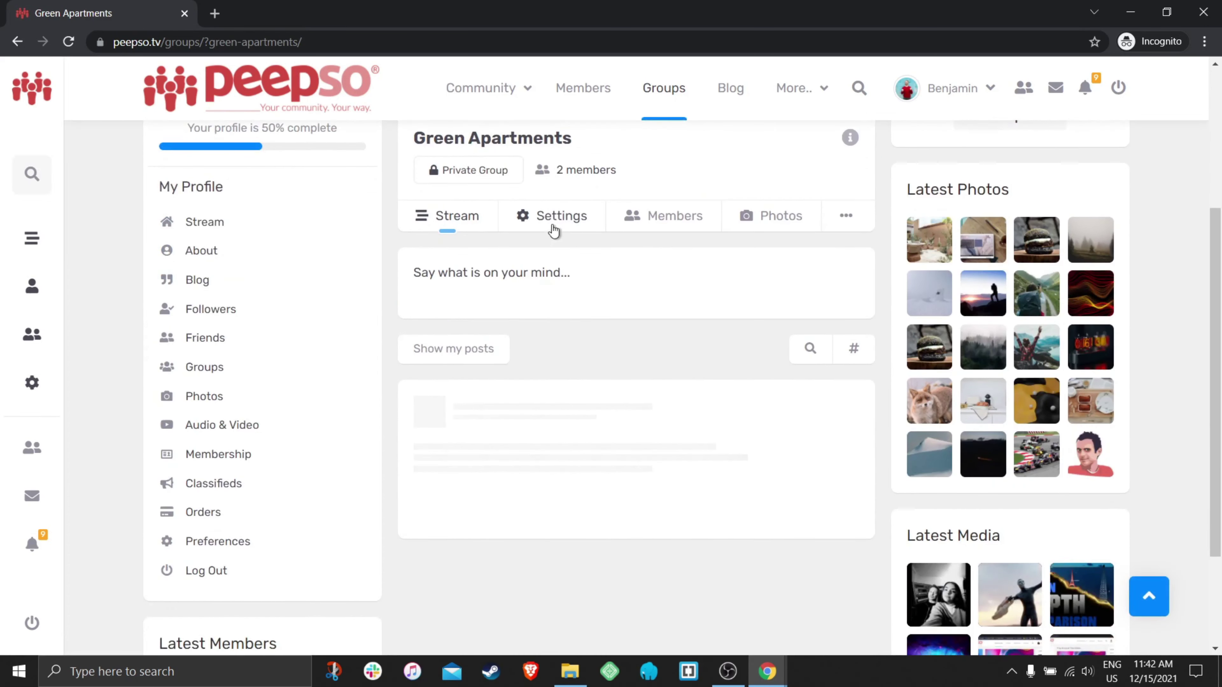
{"action": "left_click", "coordinate": [559, 223]}
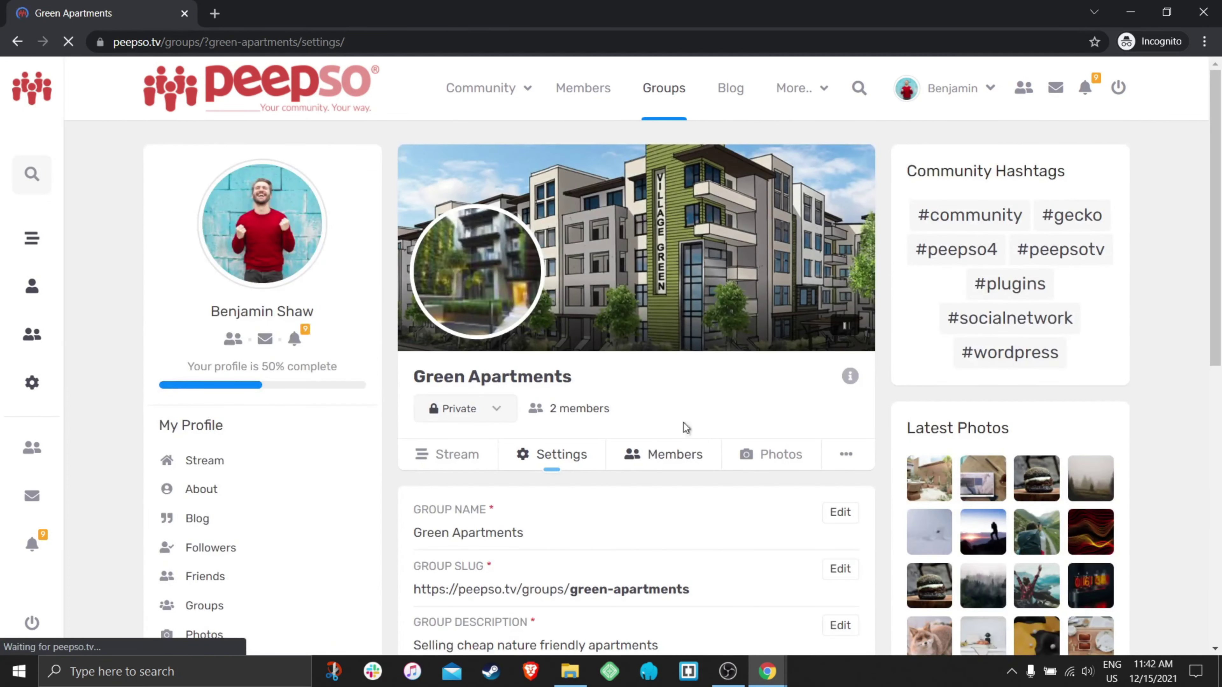
{"action": "scroll", "coordinate": [711, 386], "scroll_direction": "down", "scroll_amount": 5}
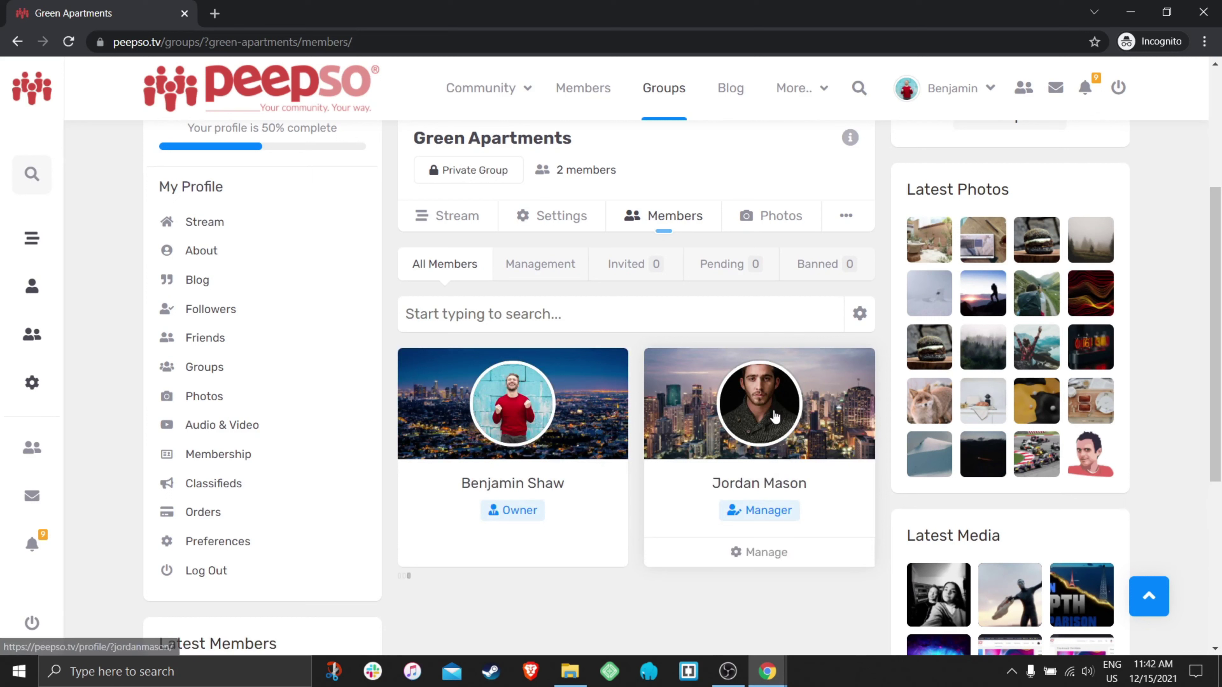
{"action": "left_click", "coordinate": [771, 553]}
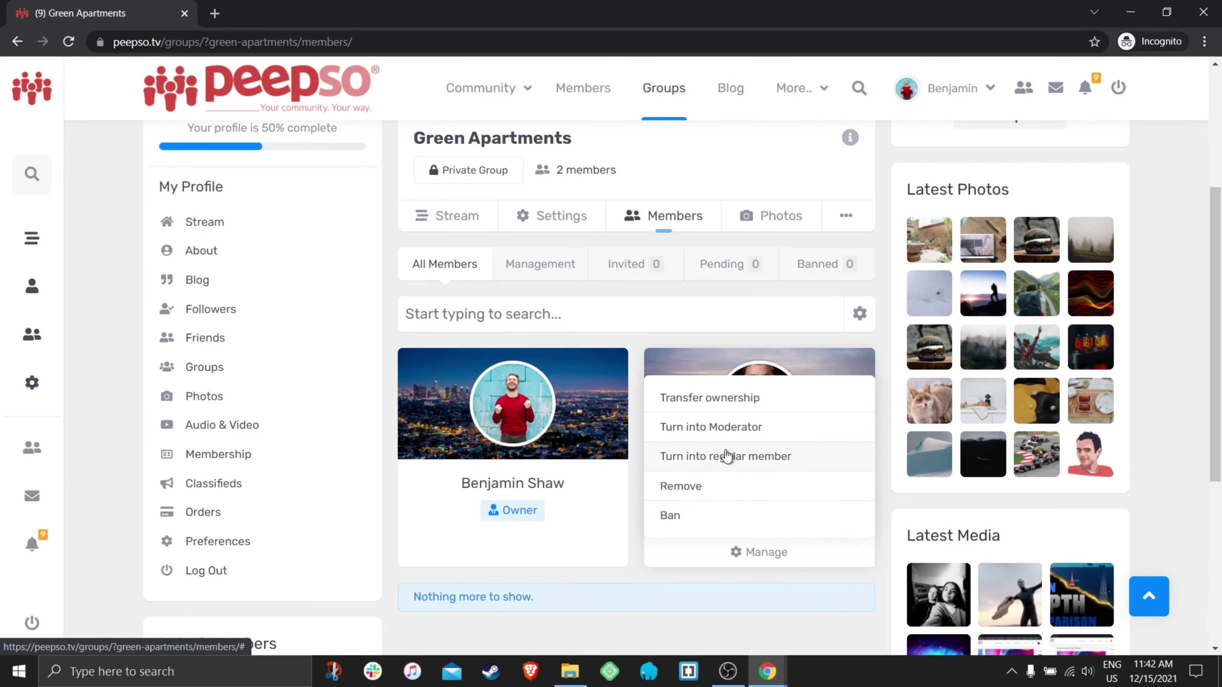
{"action": "left_click", "coordinate": [740, 460]}
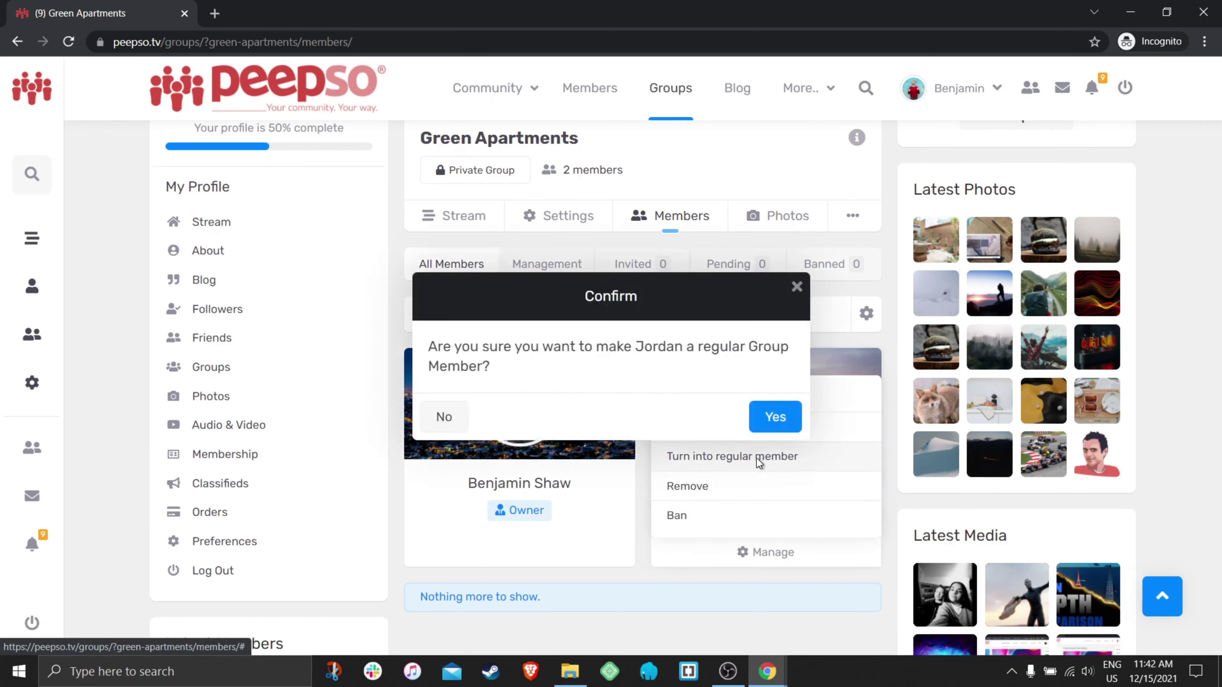
{"action": "left_click", "coordinate": [778, 418]}
{"action": "scroll", "coordinate": [823, 438], "scroll_direction": "down", "scroll_amount": 6}
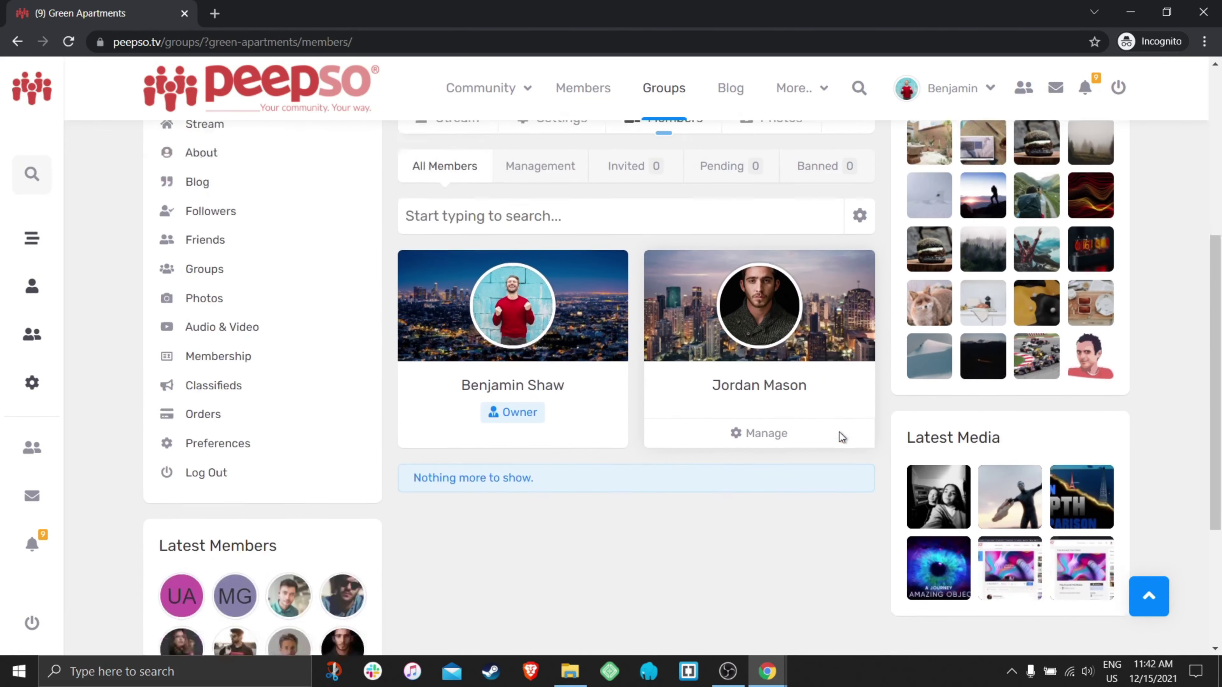
{"action": "scroll", "coordinate": [822, 437], "scroll_direction": "up", "scroll_amount": 5}
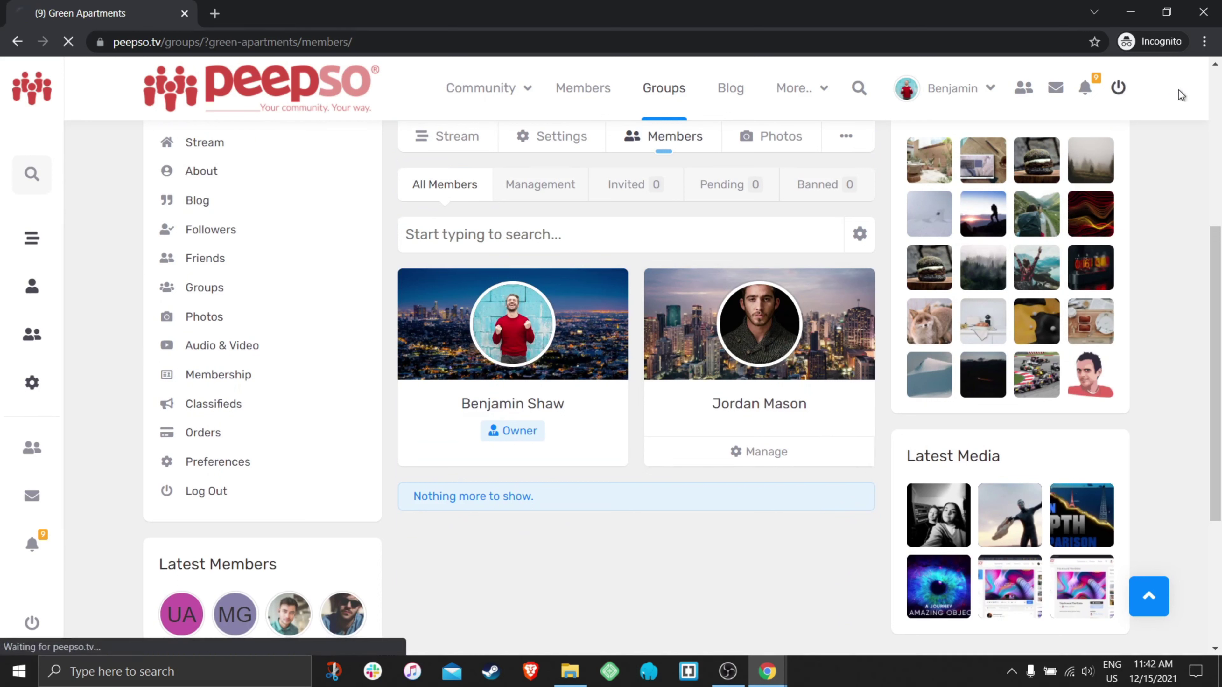
- Log out of the owner's account and log in as the demoted member
{"action": "left_click", "coordinate": [754, 192]}
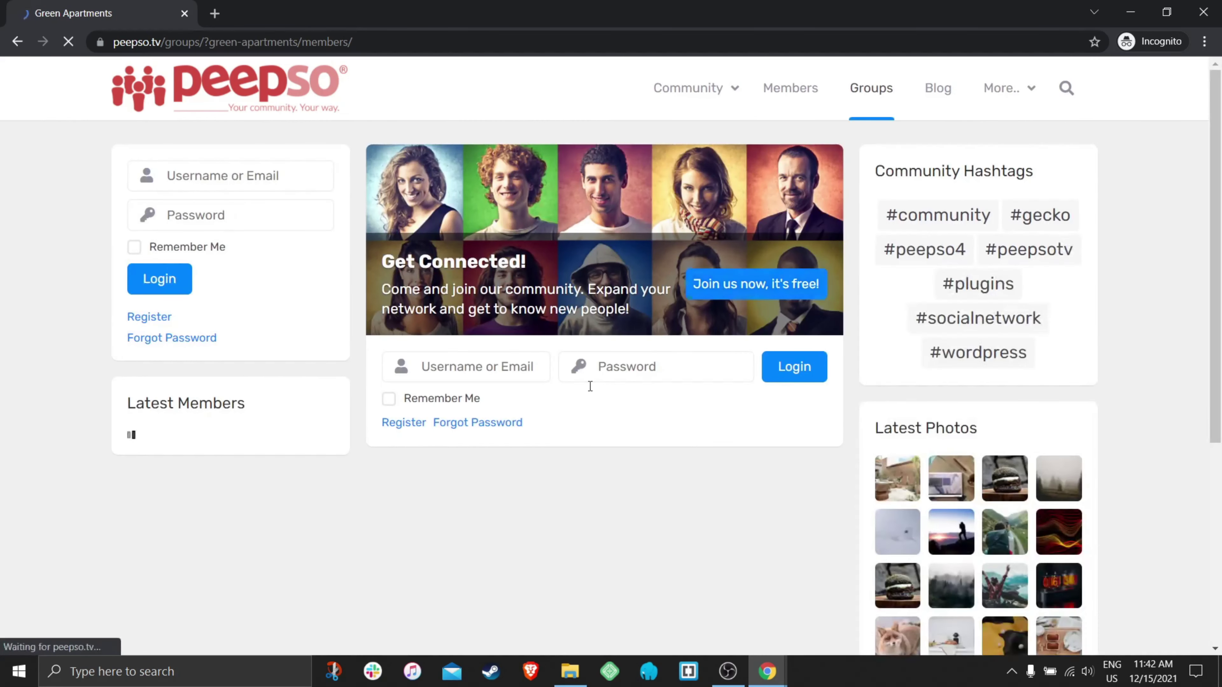
{"action": "left_click", "coordinate": [479, 365]}
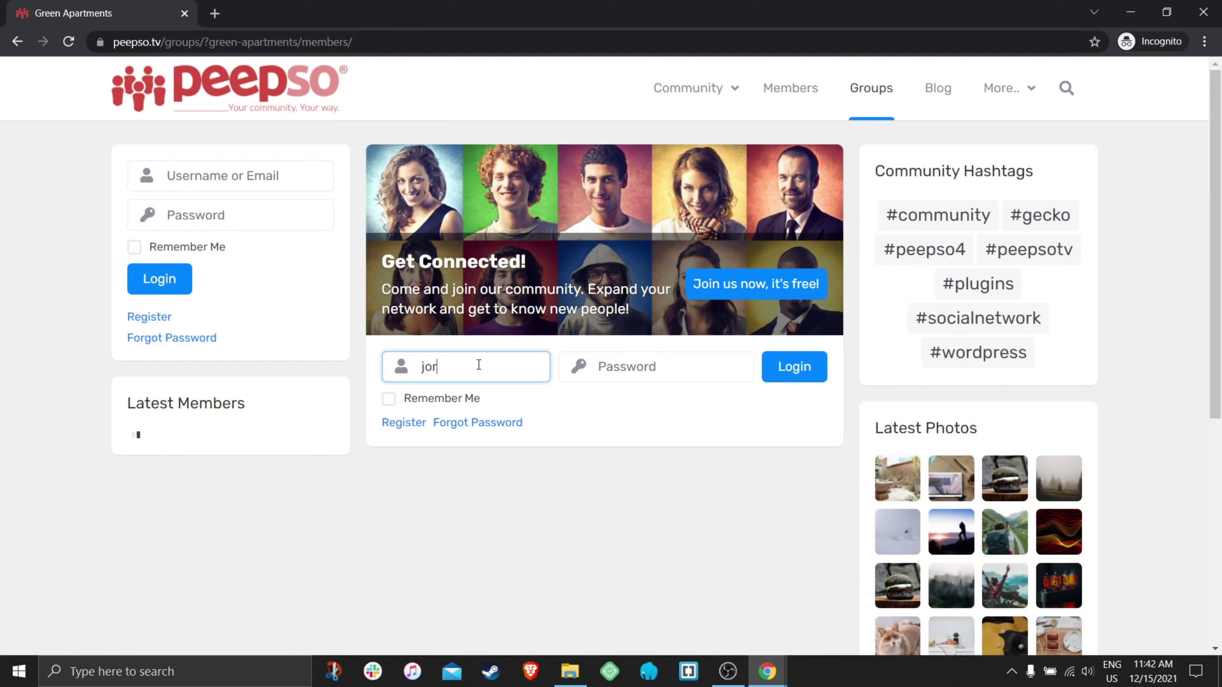
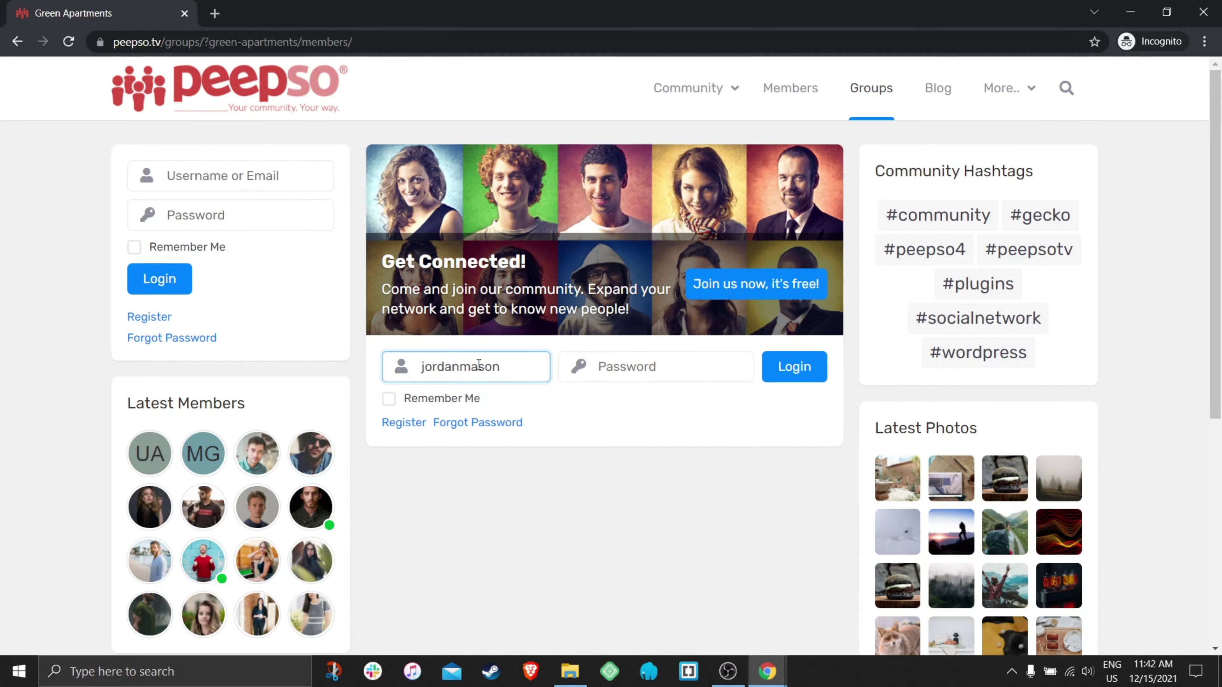
{"action": "left_click", "coordinate": [616, 364]}
{"action": "type", "text": "••"}
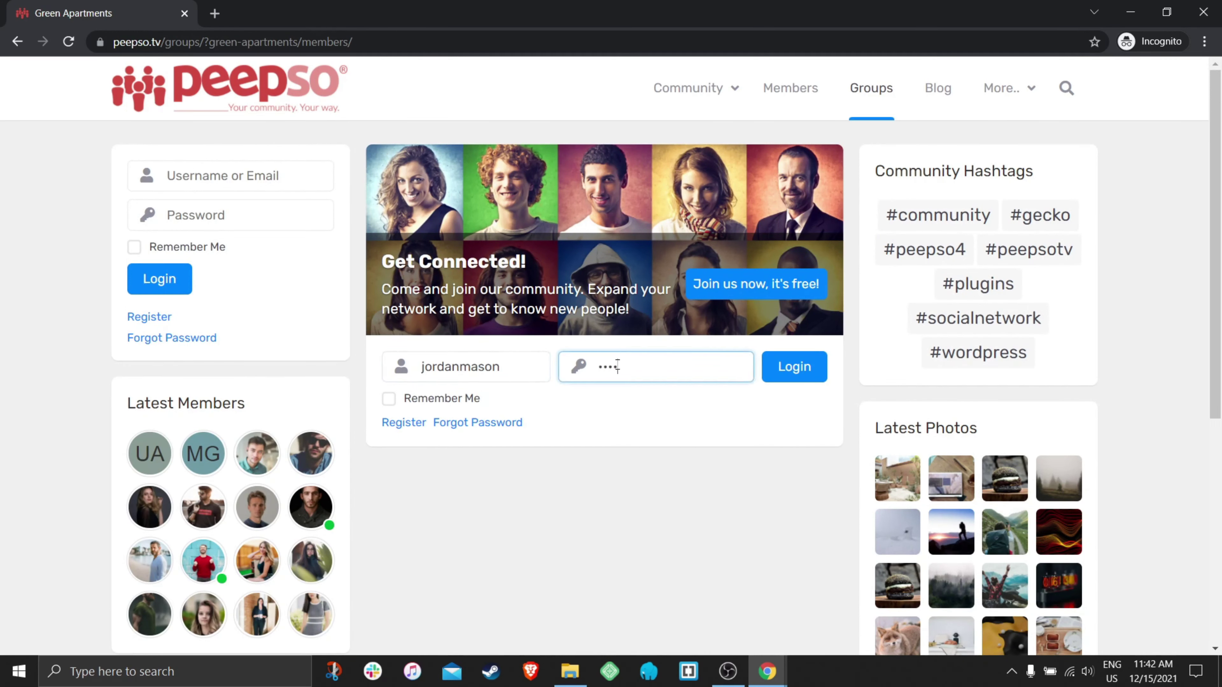
{"action": "left_click", "coordinate": [794, 378]}
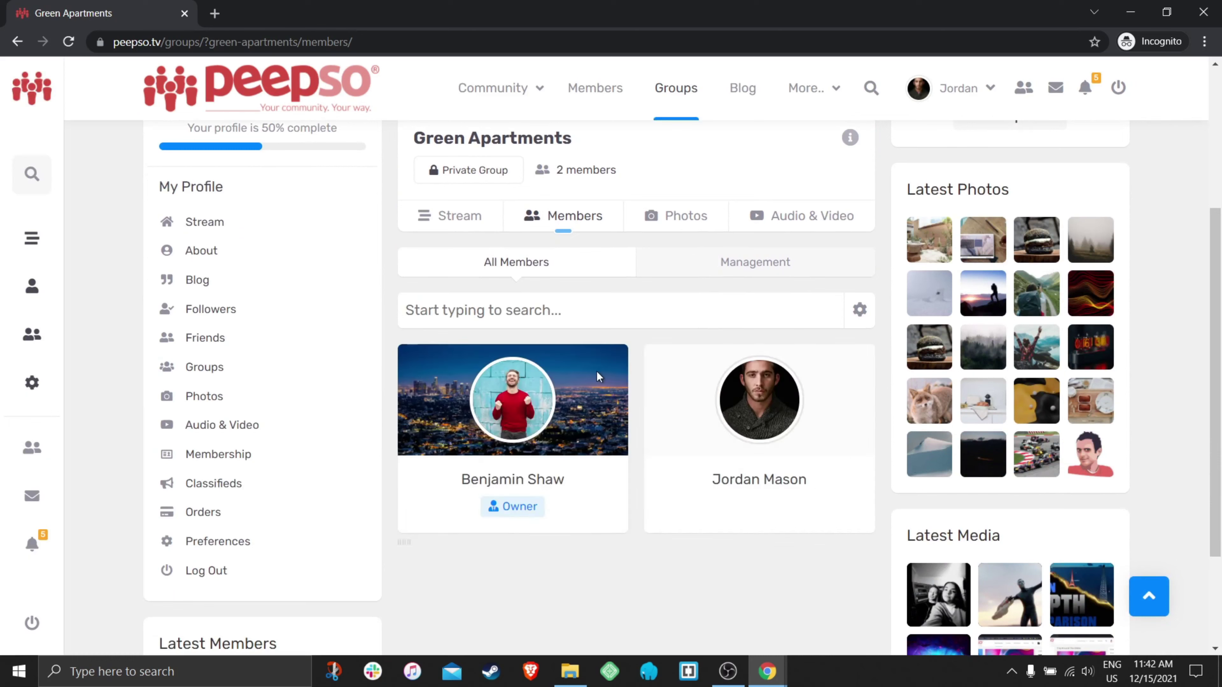
- Open the group stream and verify the post's options menu offers only Report
{"action": "left_click", "coordinate": [457, 219]}
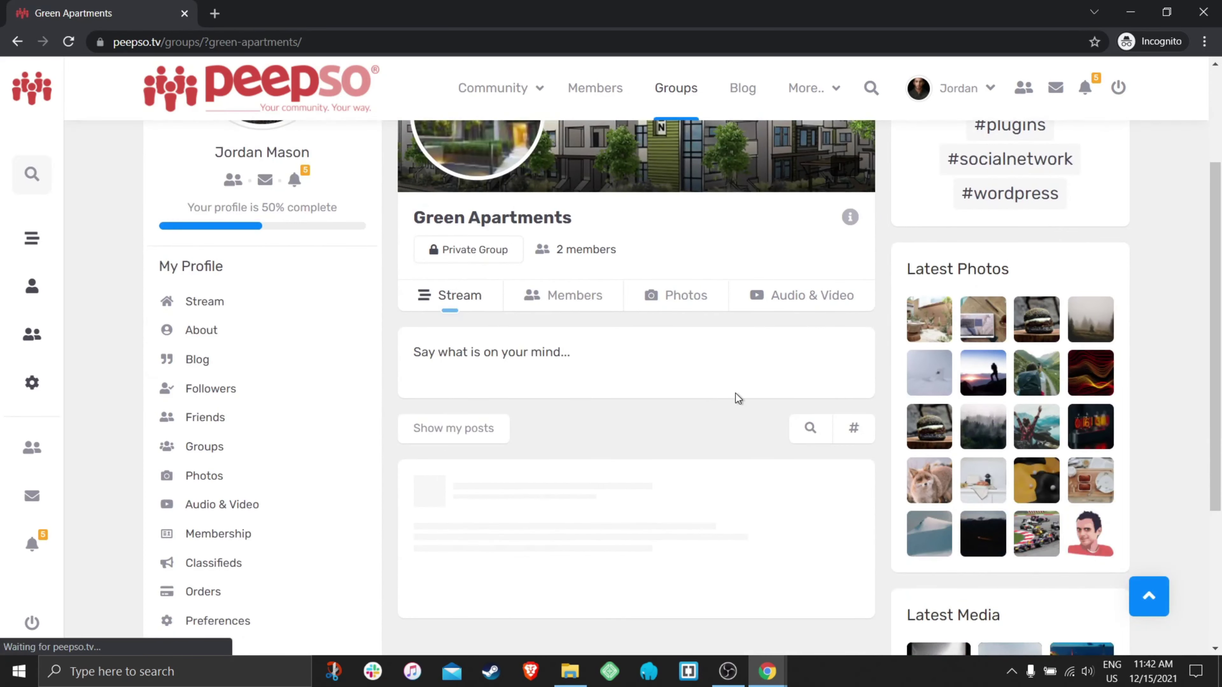
{"action": "scroll", "coordinate": [724, 385], "scroll_direction": "down", "scroll_amount": 3}
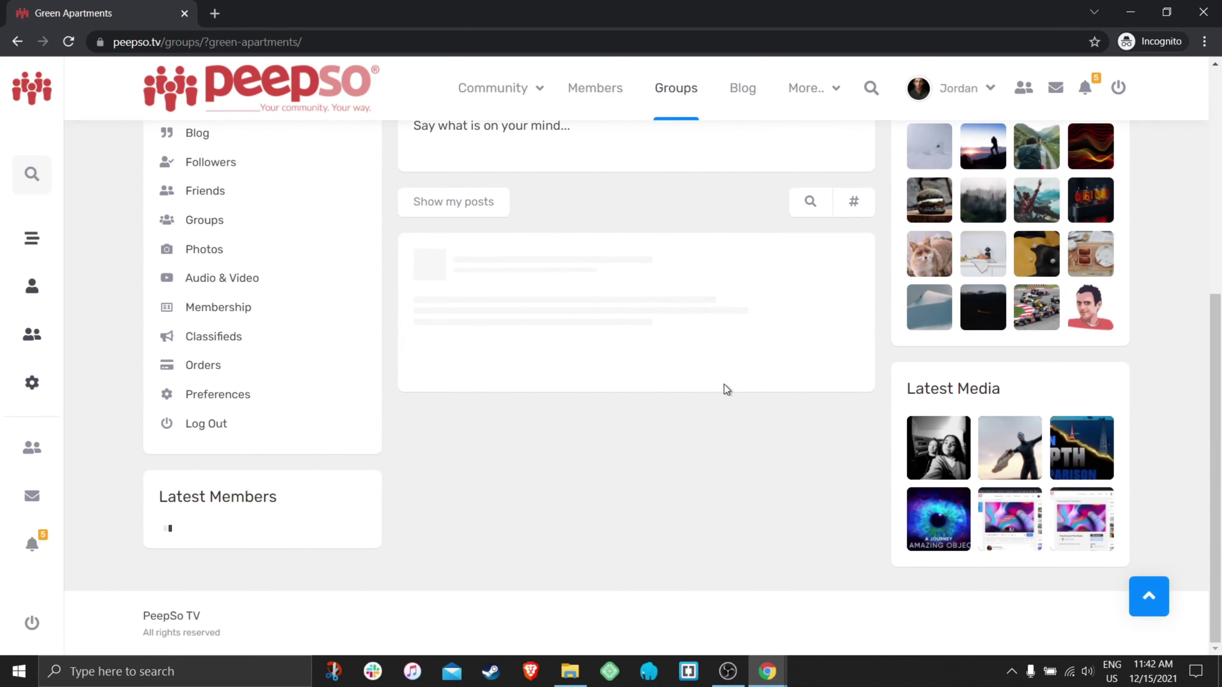
{"action": "scroll", "coordinate": [723, 390], "scroll_direction": "down", "scroll_amount": 3}
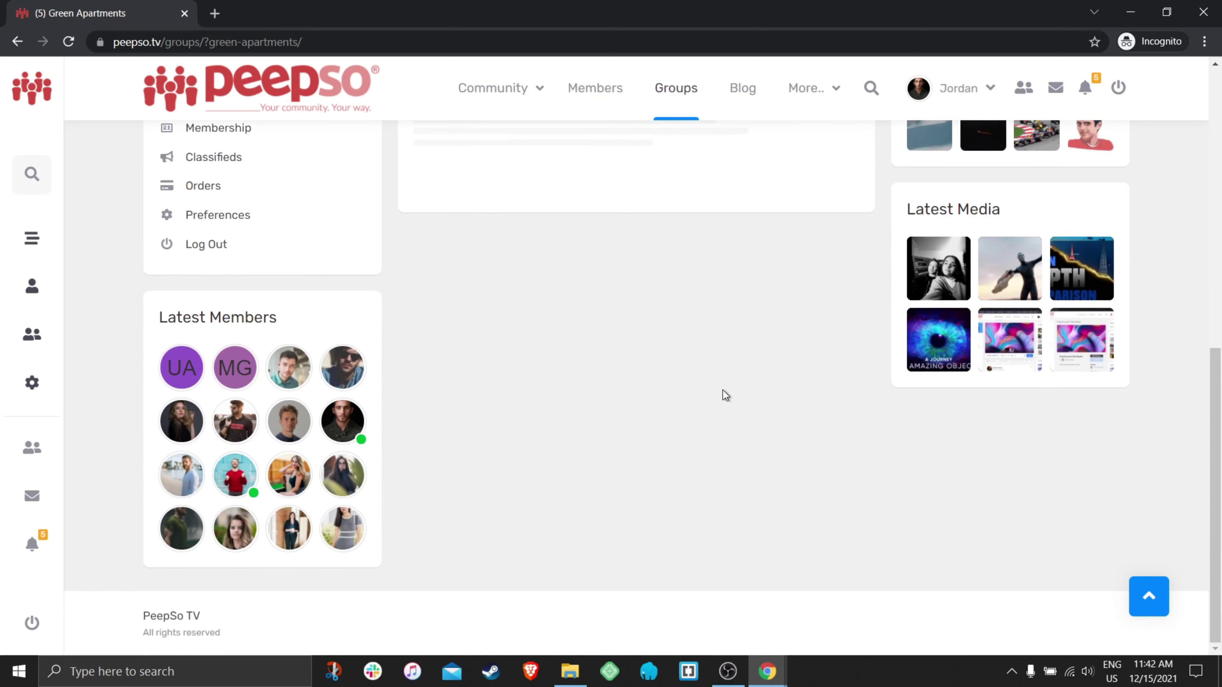
{"action": "scroll", "coordinate": [714, 417], "scroll_direction": "up", "scroll_amount": 3}
{"action": "scroll", "coordinate": [714, 417], "scroll_direction": "up", "scroll_amount": 2}
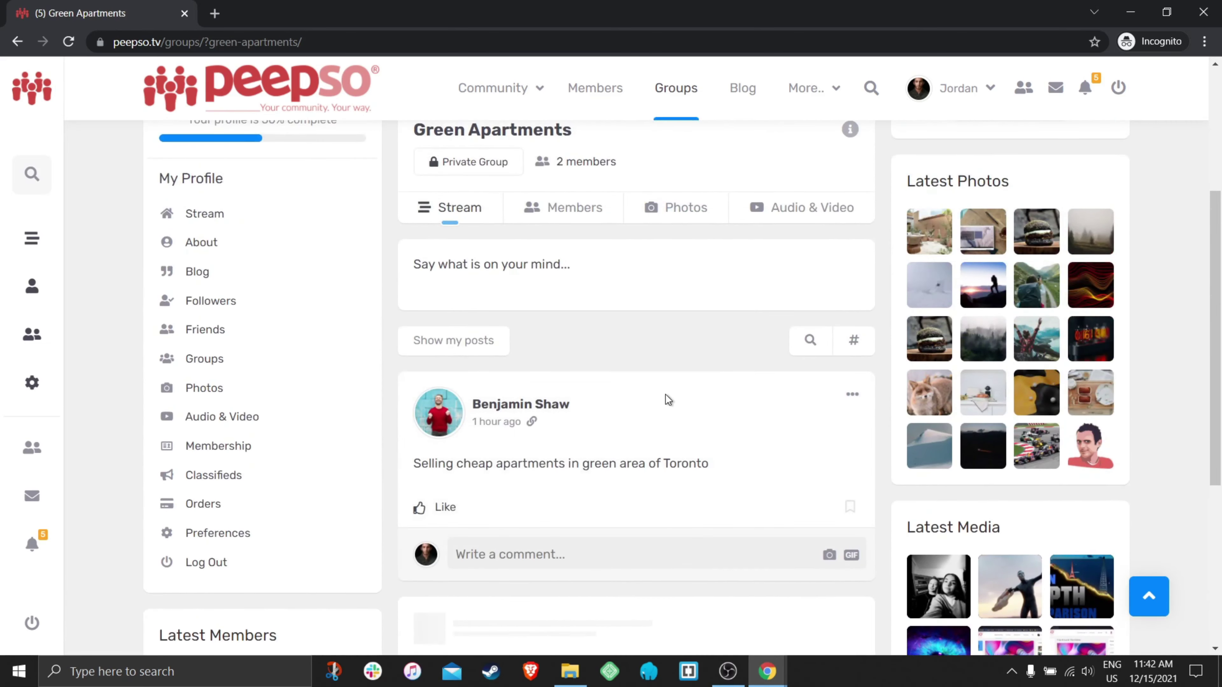
{"action": "scroll", "coordinate": [686, 375], "scroll_direction": "down", "scroll_amount": 3}
{"action": "left_click", "coordinate": [852, 235]}
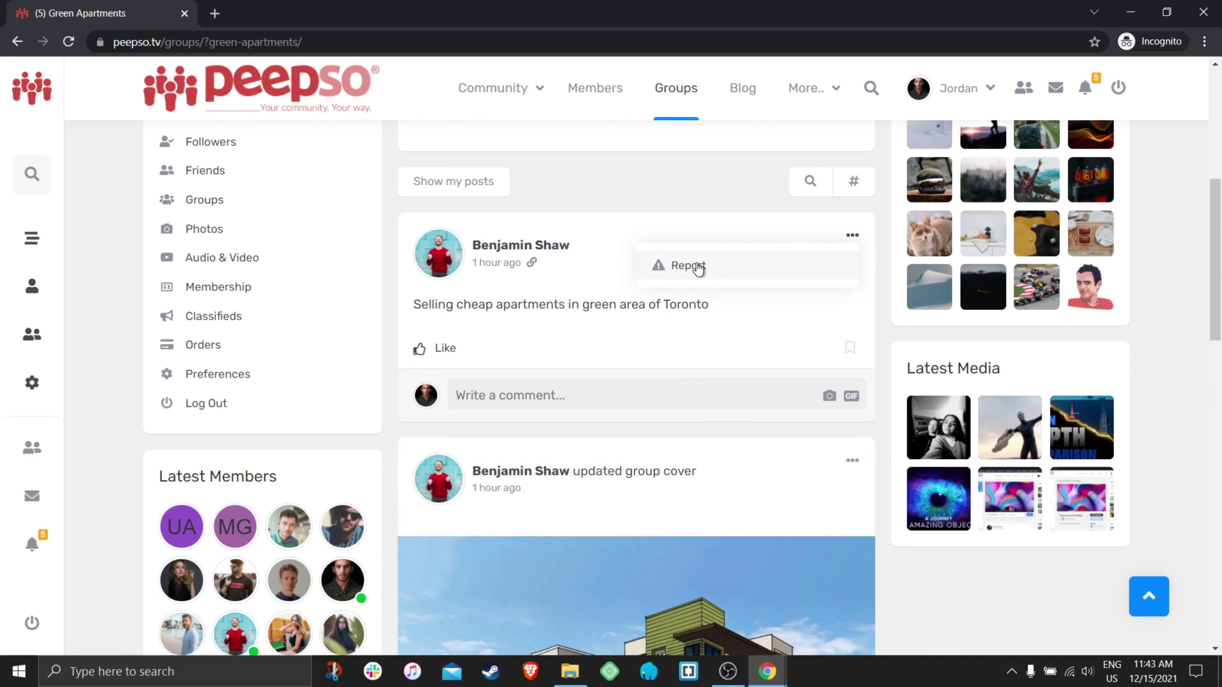
{"action": "left_click", "coordinate": [625, 229]}
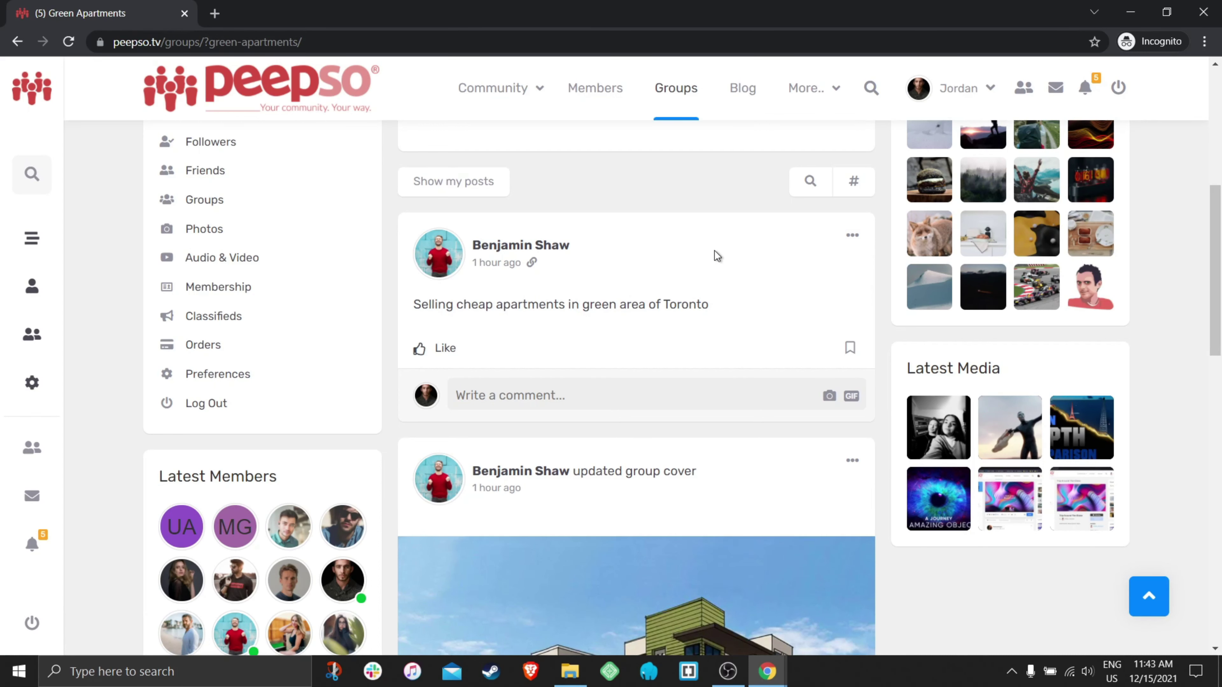
{"action": "scroll", "coordinate": [714, 251], "scroll_direction": "up", "scroll_amount": 7}
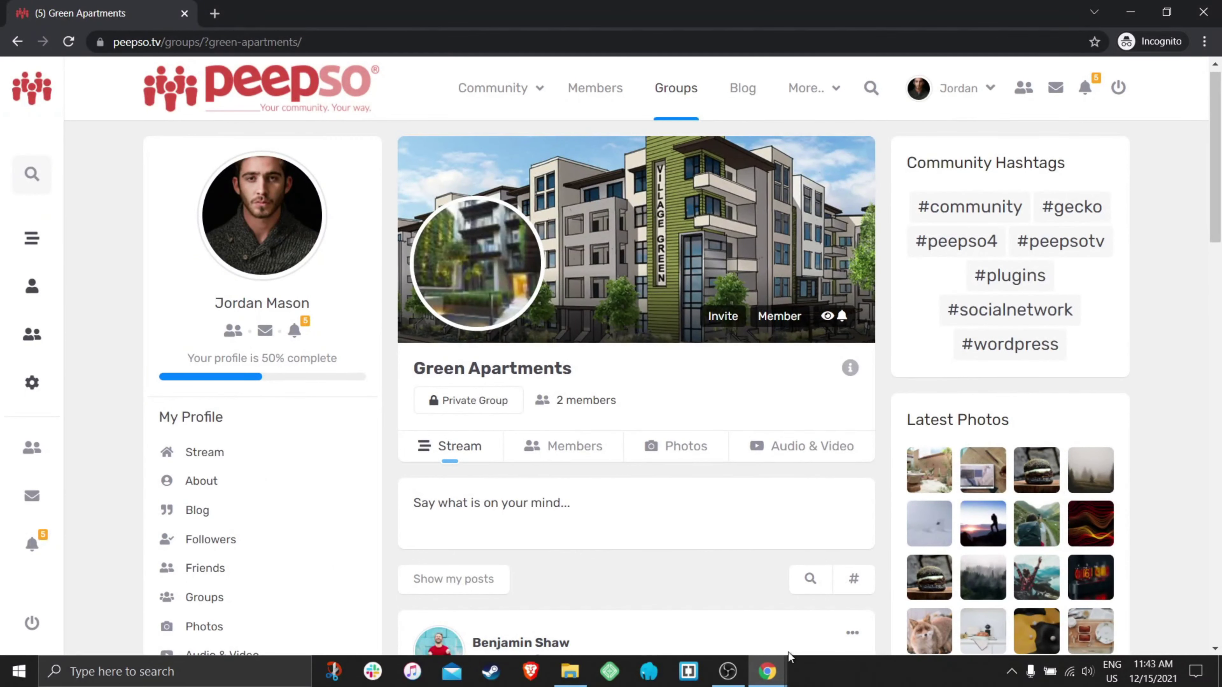
- Back in the admin window, find and toggle the 'Pin to top only inside groups' setting
{"action": "mouse_move", "coordinate": [789, 658]}
{"action": "left_click", "coordinate": [678, 621]}
{"action": "left_click", "coordinate": [119, 16]}
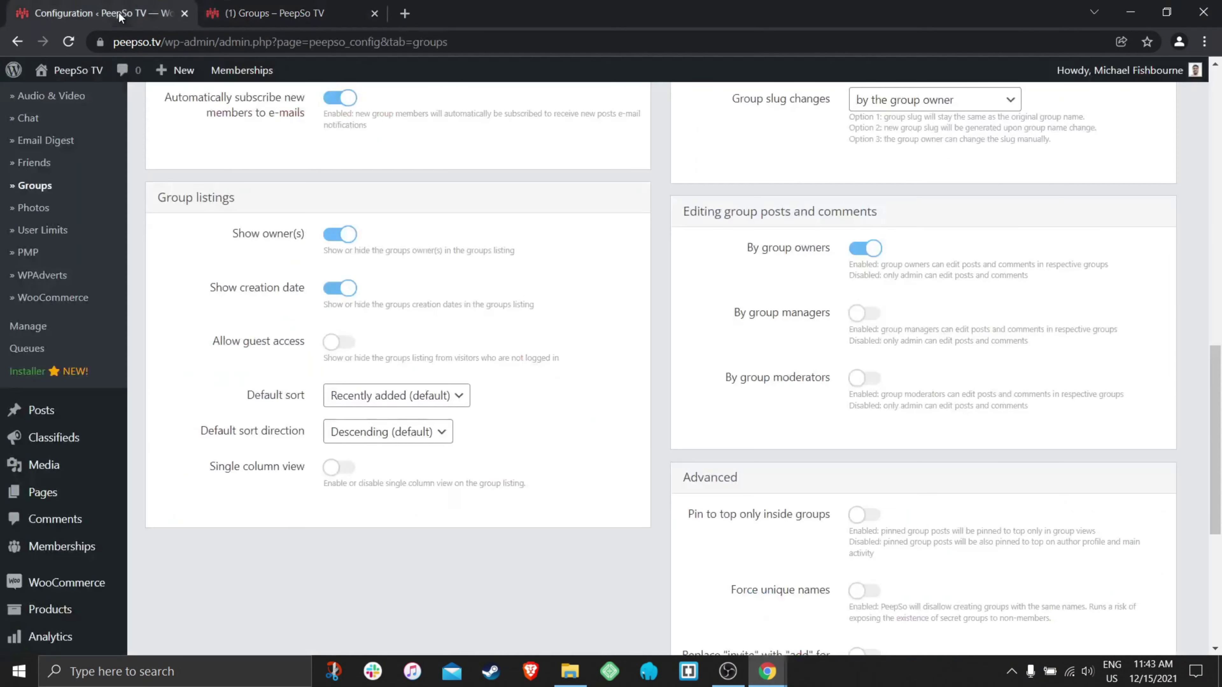
{"action": "scroll", "coordinate": [914, 366], "scroll_direction": "down", "scroll_amount": 3}
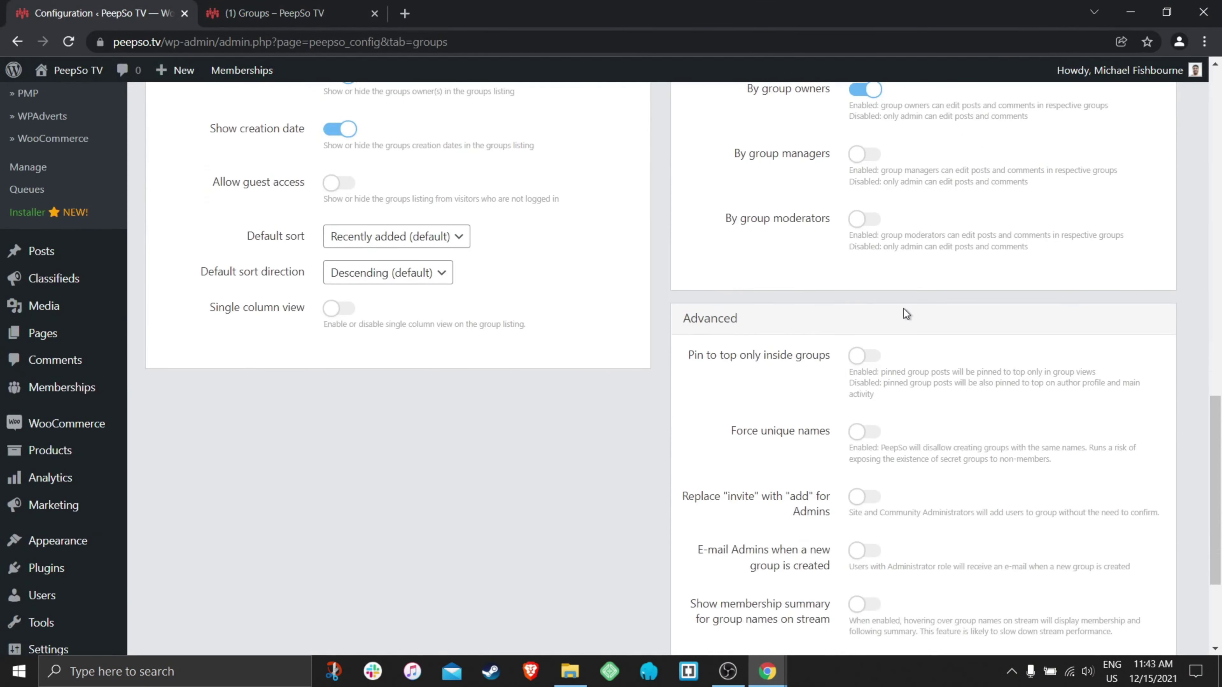
{"action": "scroll", "coordinate": [924, 318], "scroll_direction": "down", "scroll_amount": 3}
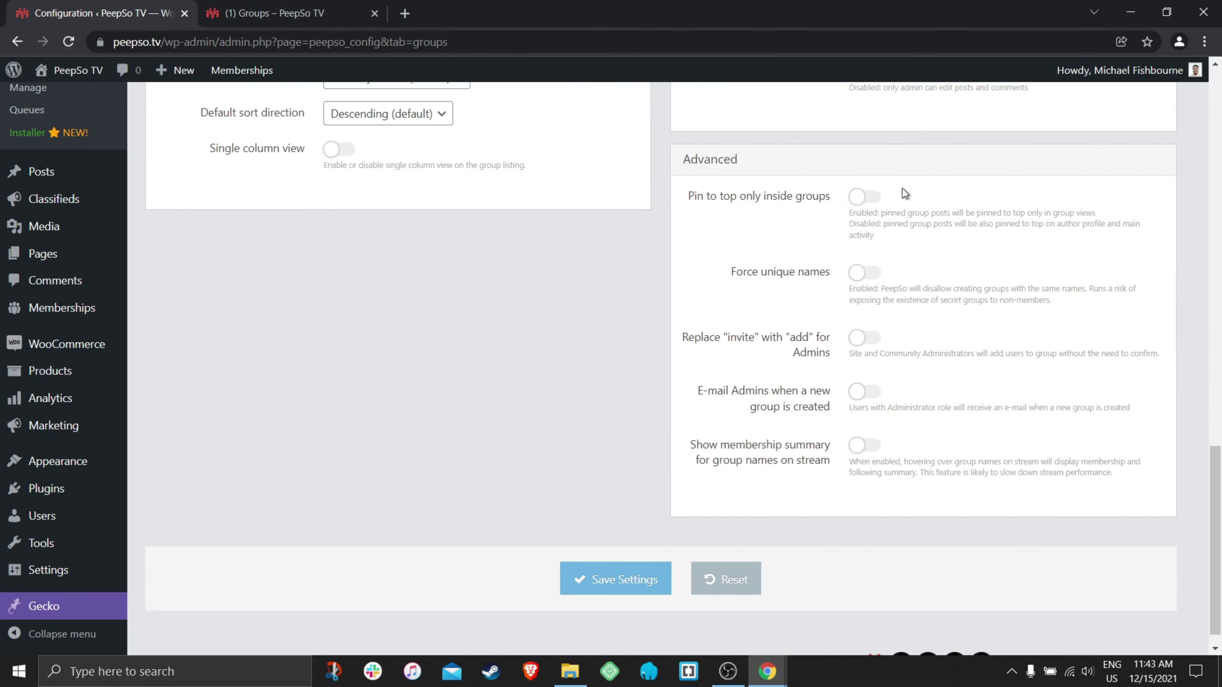
{"action": "left_click_drag", "start_coordinate": [687, 202], "coordinate": [816, 197]}
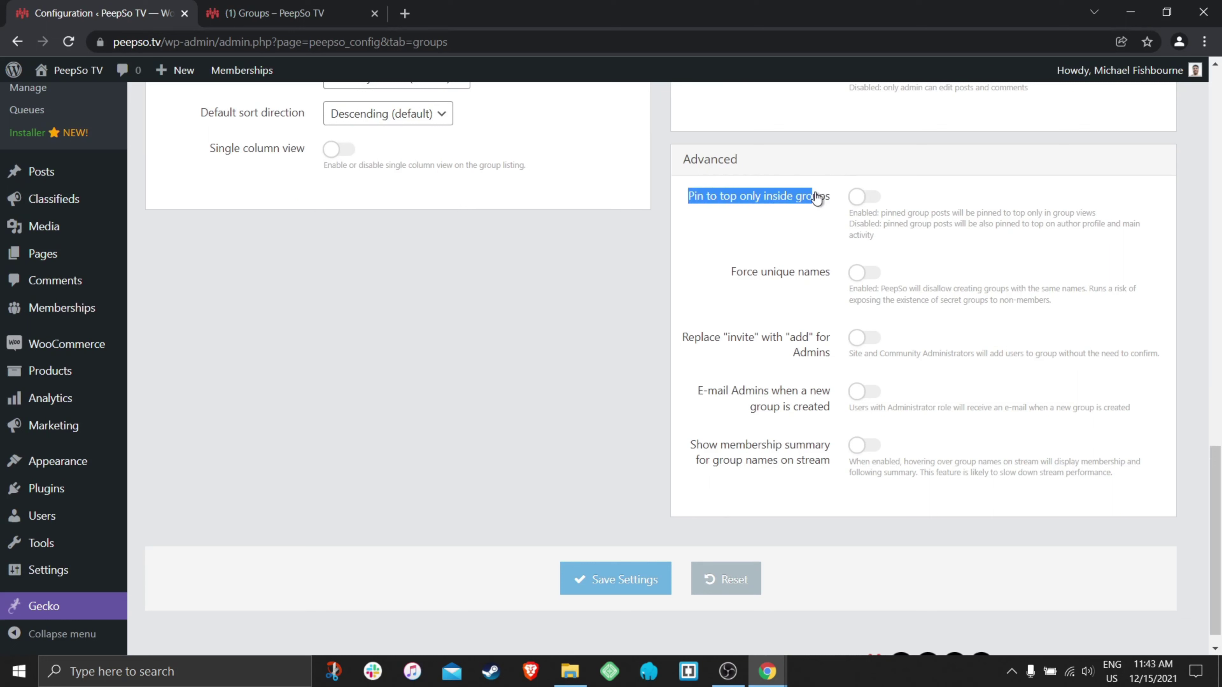
{"action": "left_click", "coordinate": [873, 199]}
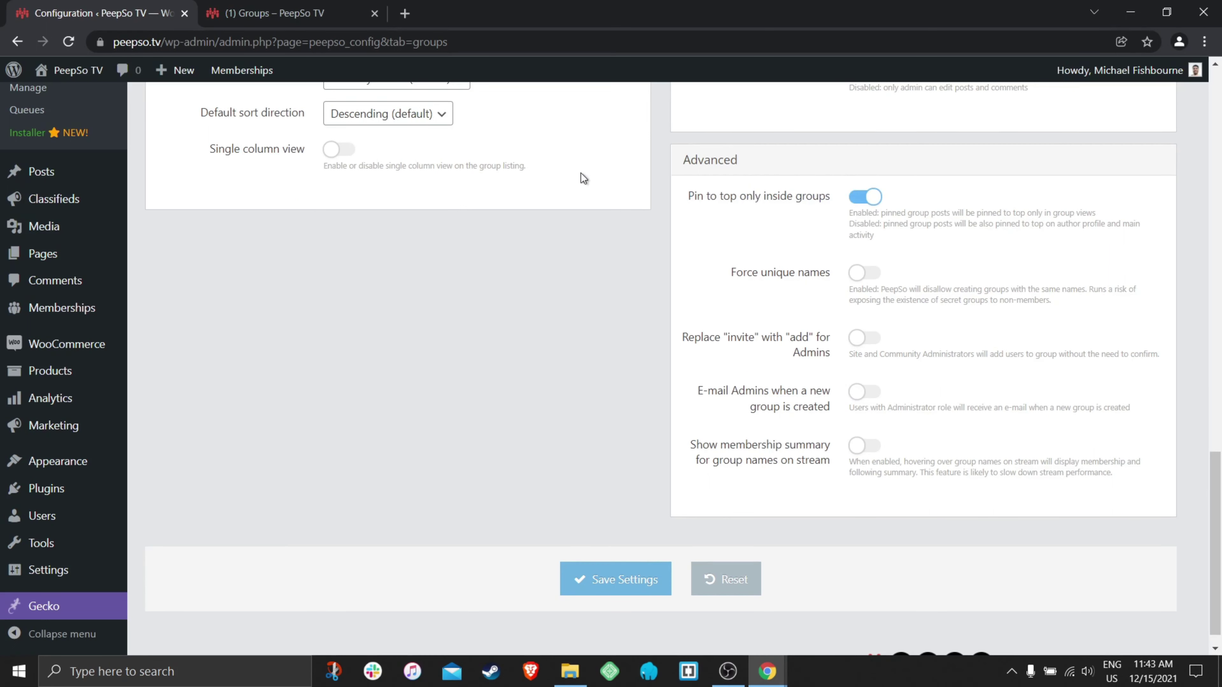
- After glancing at the front-end groups listing, switch 'Pin to top only inside groups' off and save
{"action": "left_click", "coordinate": [264, 17]}
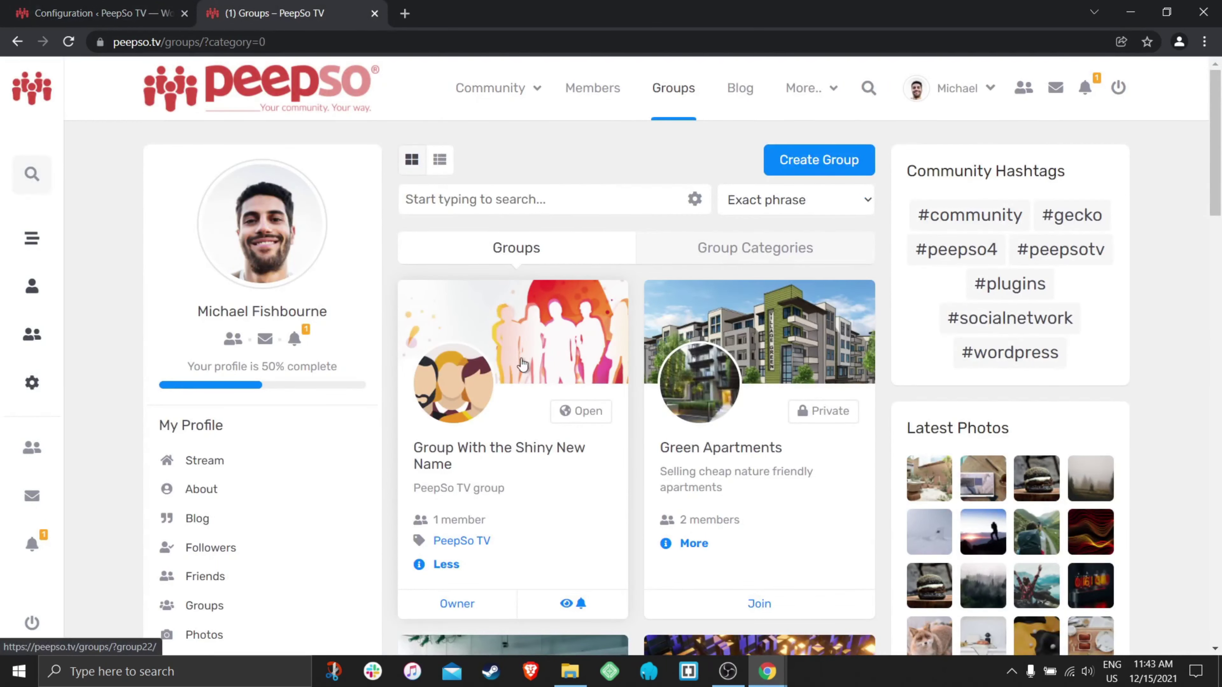
{"action": "scroll", "coordinate": [574, 462], "scroll_direction": "down", "scroll_amount": 2}
{"action": "scroll", "coordinate": [575, 462], "scroll_direction": "up", "scroll_amount": 2}
{"action": "left_click", "coordinate": [99, 13]}
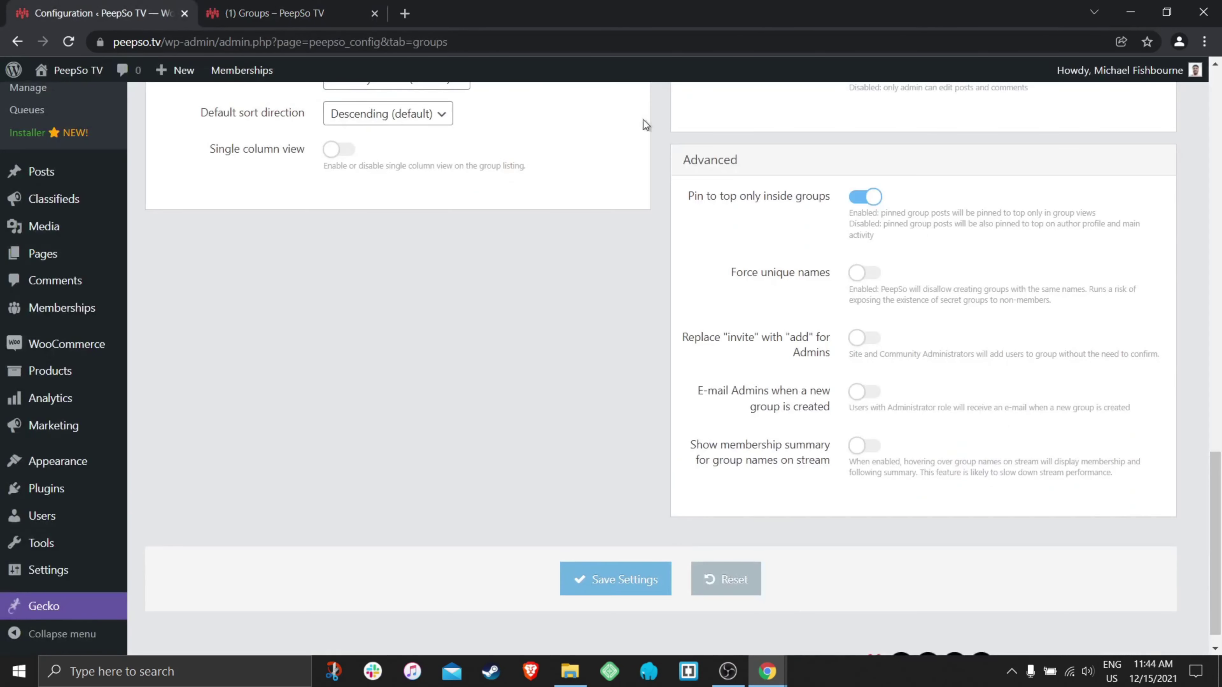
{"action": "left_click", "coordinate": [865, 197]}
{"action": "left_click", "coordinate": [597, 577]}
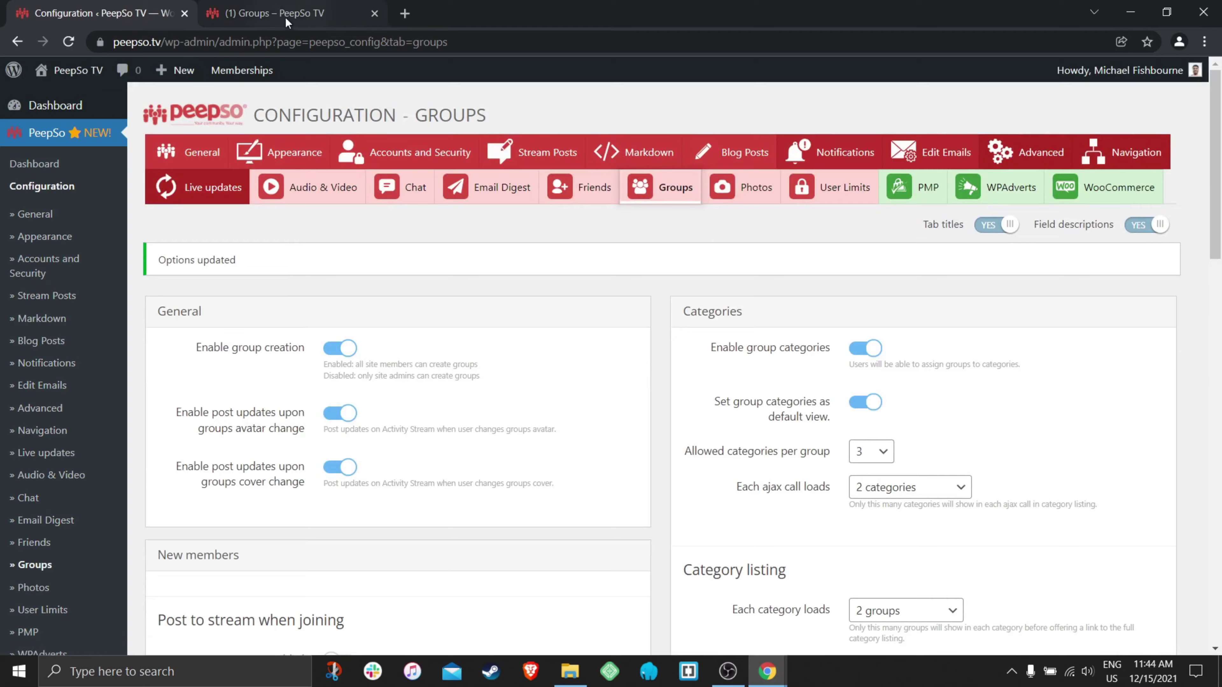
- Browse Group Categories > Apartments > Show all and open the Quality Apartment group
{"action": "left_click", "coordinate": [279, 13]}
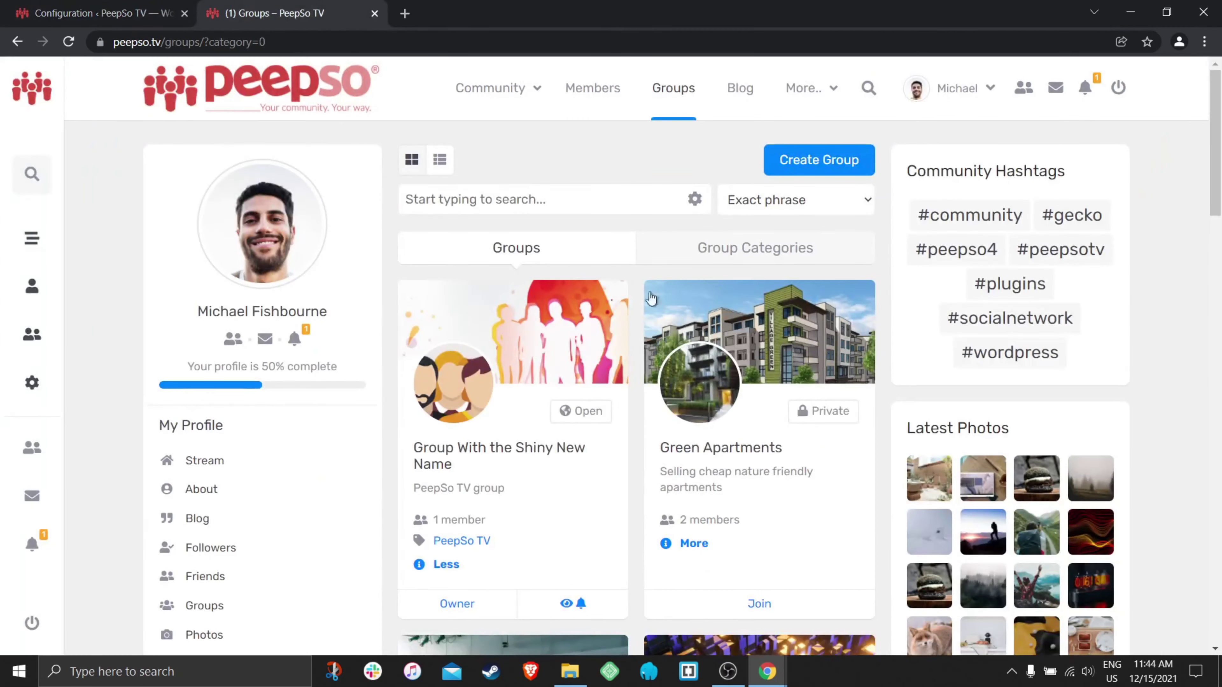
{"action": "left_click", "coordinate": [722, 253]}
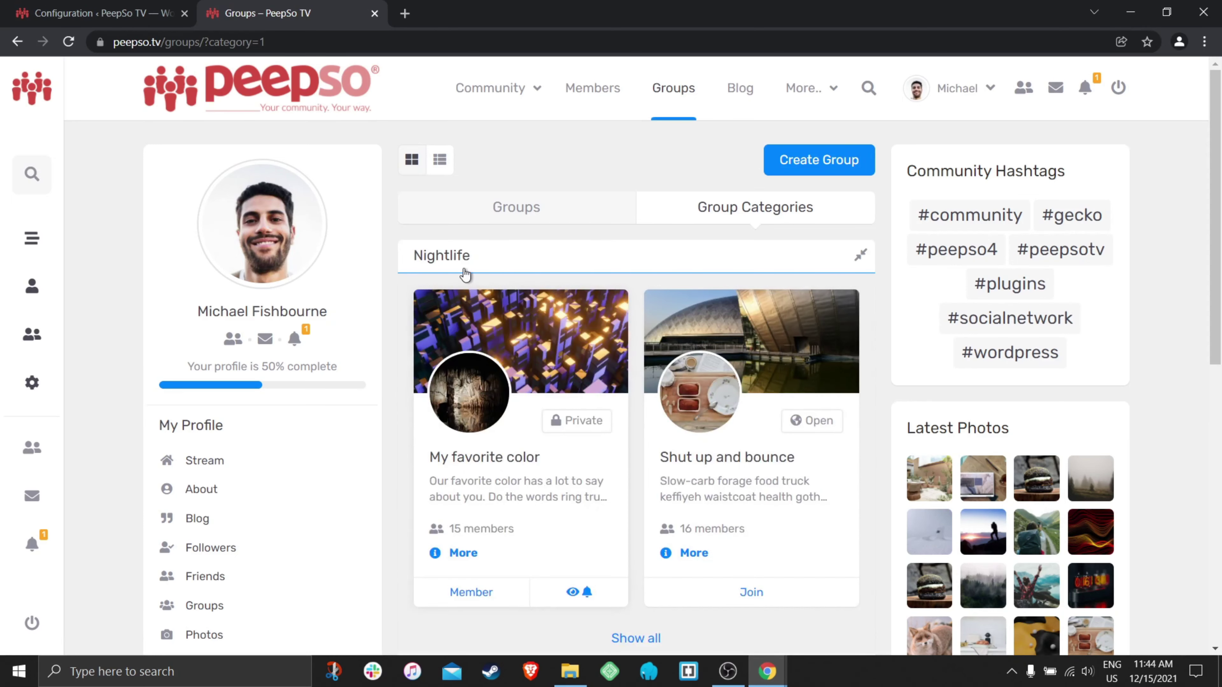
{"action": "scroll", "coordinate": [464, 274], "scroll_direction": "down", "scroll_amount": 3}
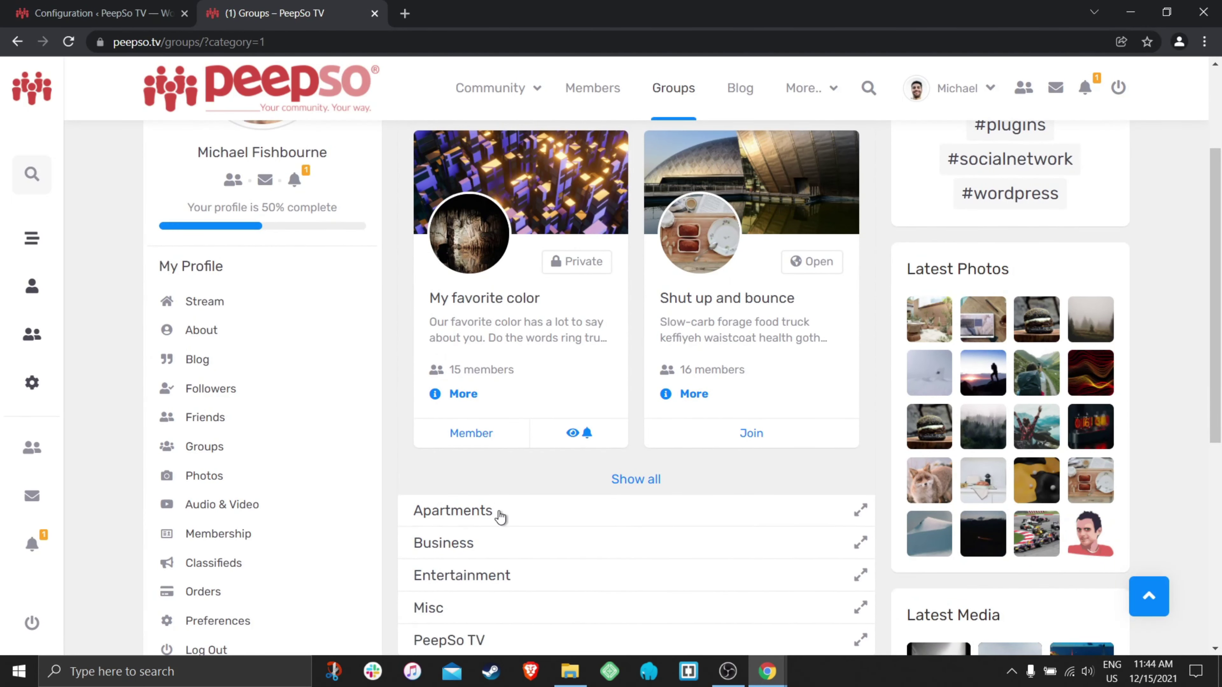
{"action": "left_click", "coordinate": [500, 516]}
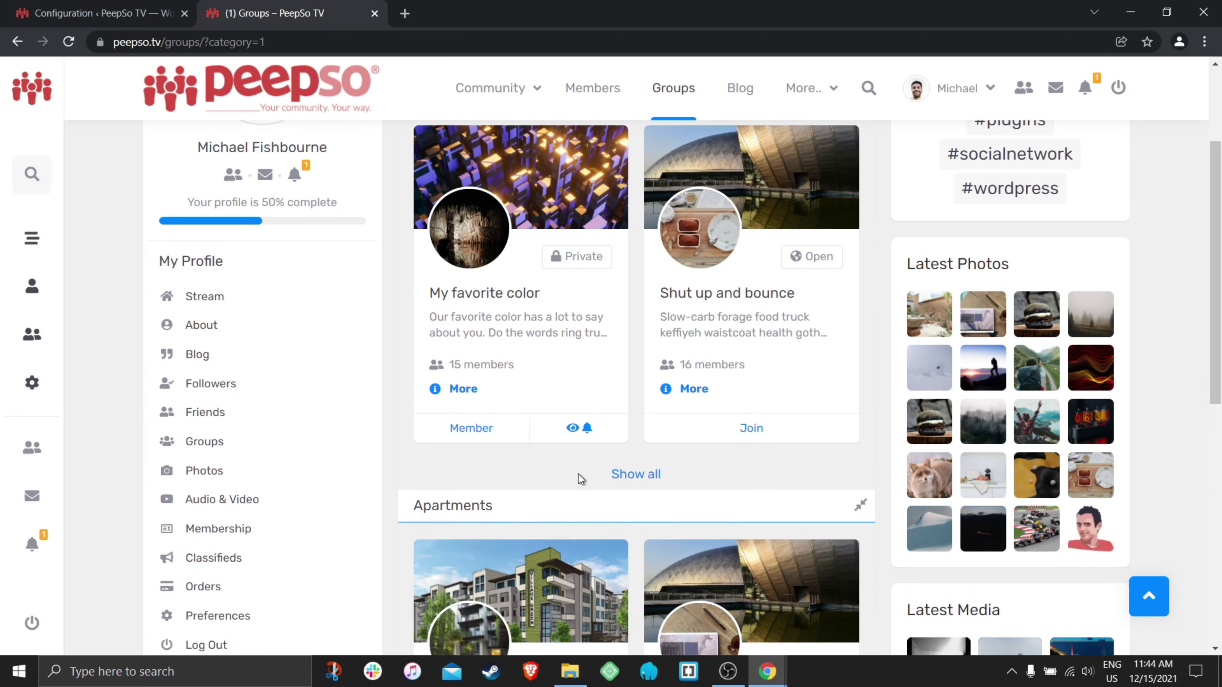
{"action": "scroll", "coordinate": [581, 479], "scroll_direction": "down", "scroll_amount": 9}
{"action": "left_click", "coordinate": [640, 417]}
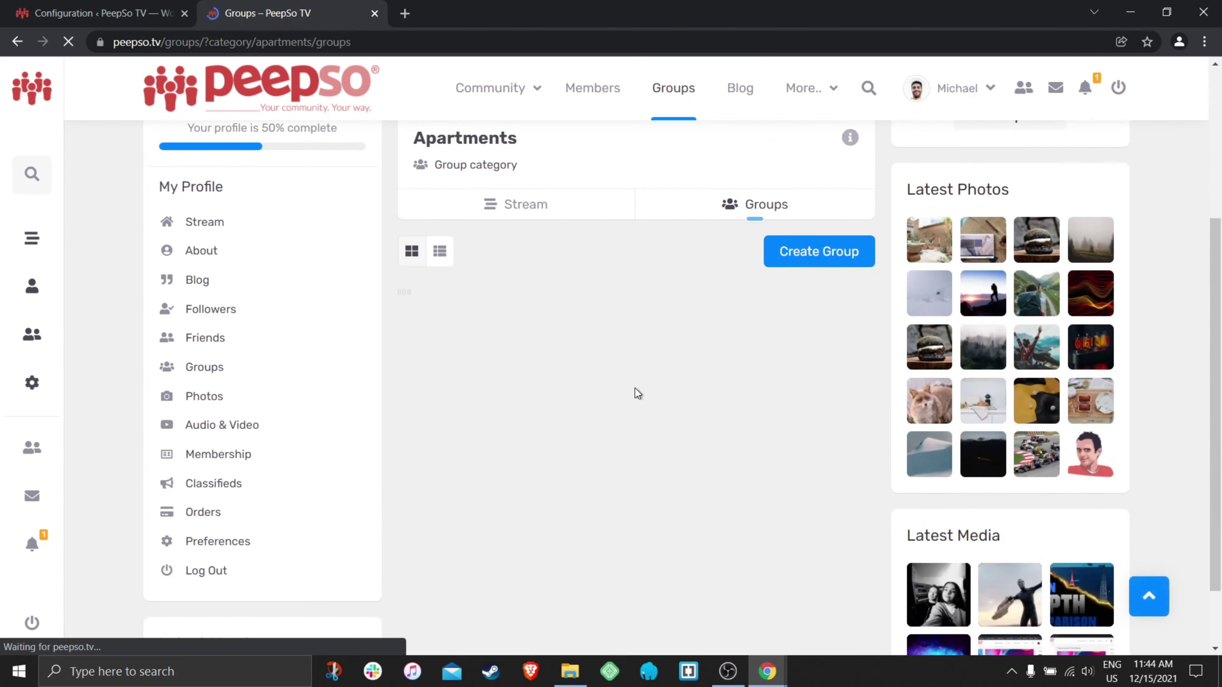
{"action": "left_click", "coordinate": [524, 204]}
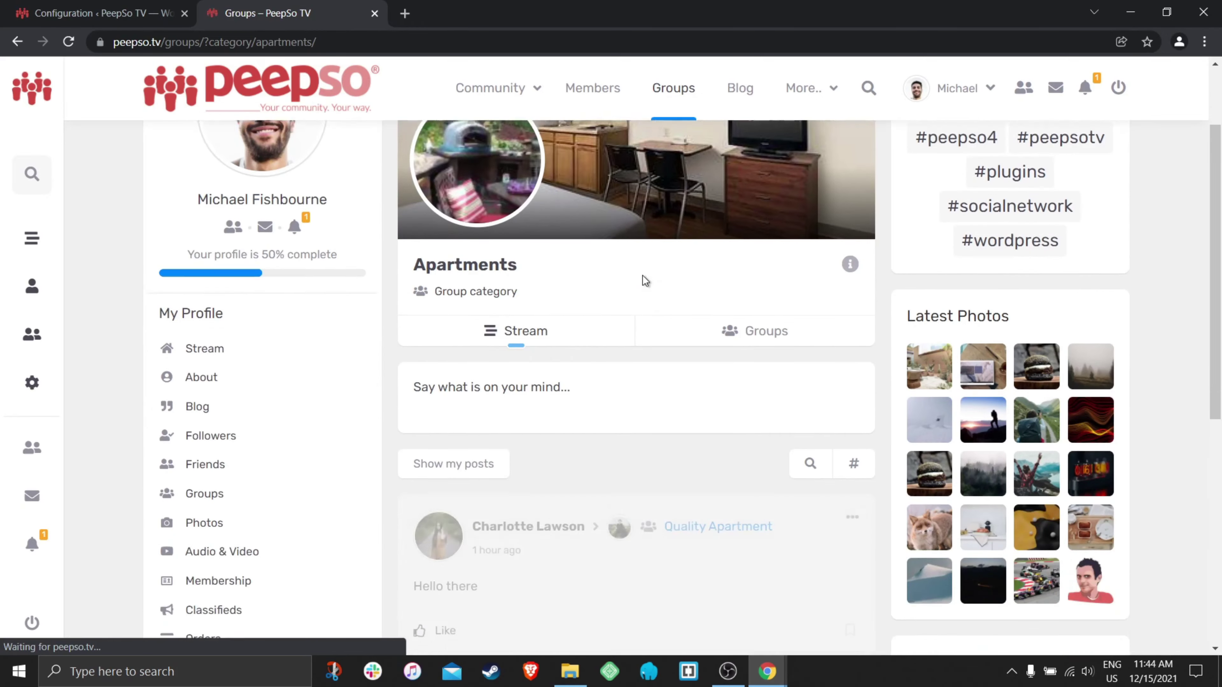
{"action": "scroll", "coordinate": [636, 406], "scroll_direction": "down", "scroll_amount": 2}
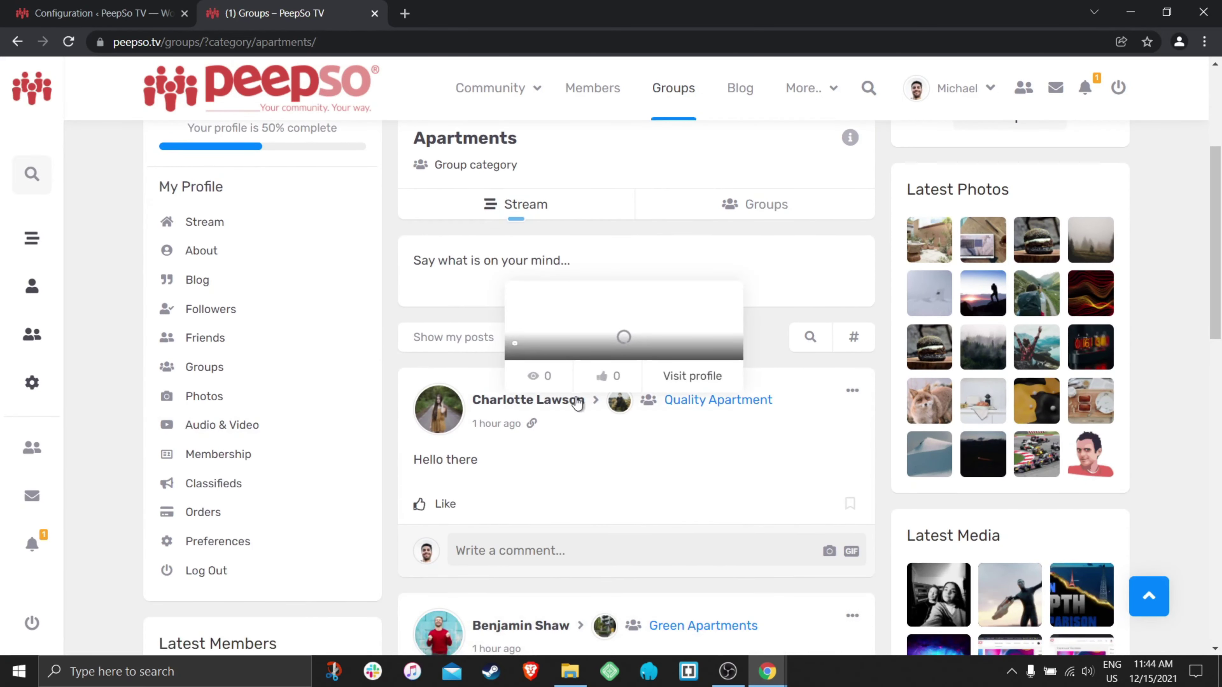
{"action": "left_click", "coordinate": [717, 399]}
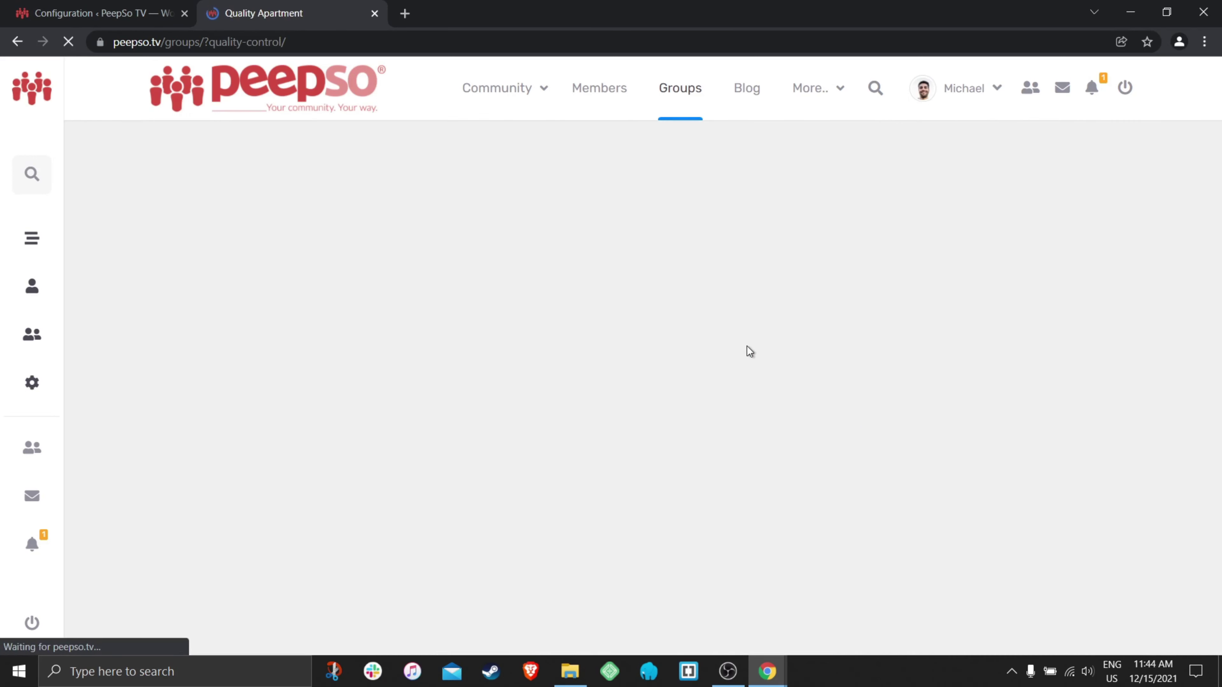
- Pin the 'Hello there' post to the top of the Quality Apartment group
{"action": "scroll", "coordinate": [724, 350], "scroll_direction": "down", "scroll_amount": 4}
{"action": "scroll", "coordinate": [722, 346], "scroll_direction": "down", "scroll_amount": 2}
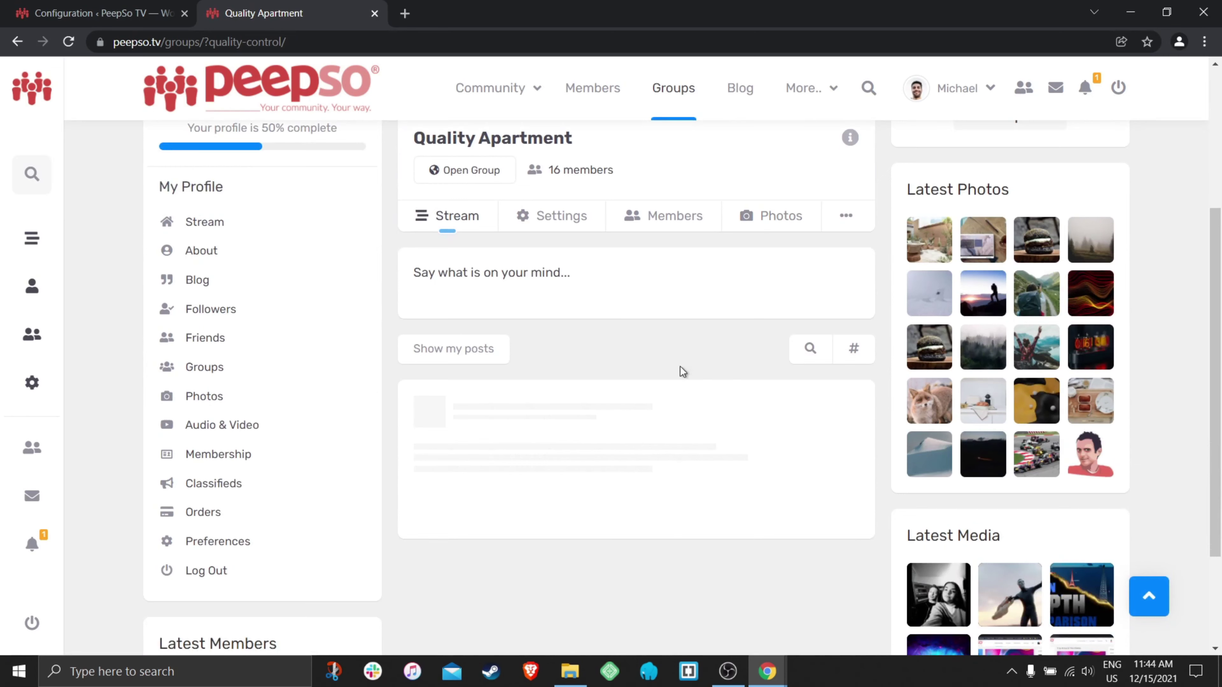
{"action": "scroll", "coordinate": [632, 314], "scroll_direction": "up", "scroll_amount": 4}
{"action": "scroll", "coordinate": [844, 407], "scroll_direction": "down", "scroll_amount": 3}
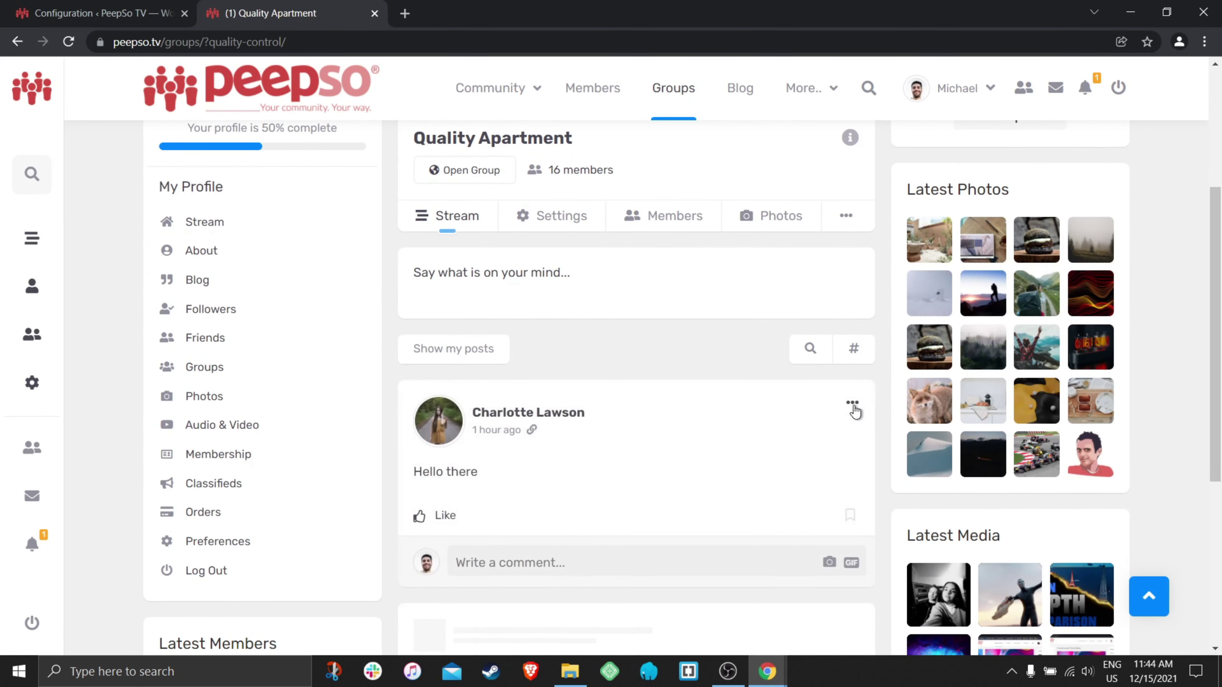
{"action": "left_click", "coordinate": [852, 403]}
{"action": "left_click", "coordinate": [686, 492]}
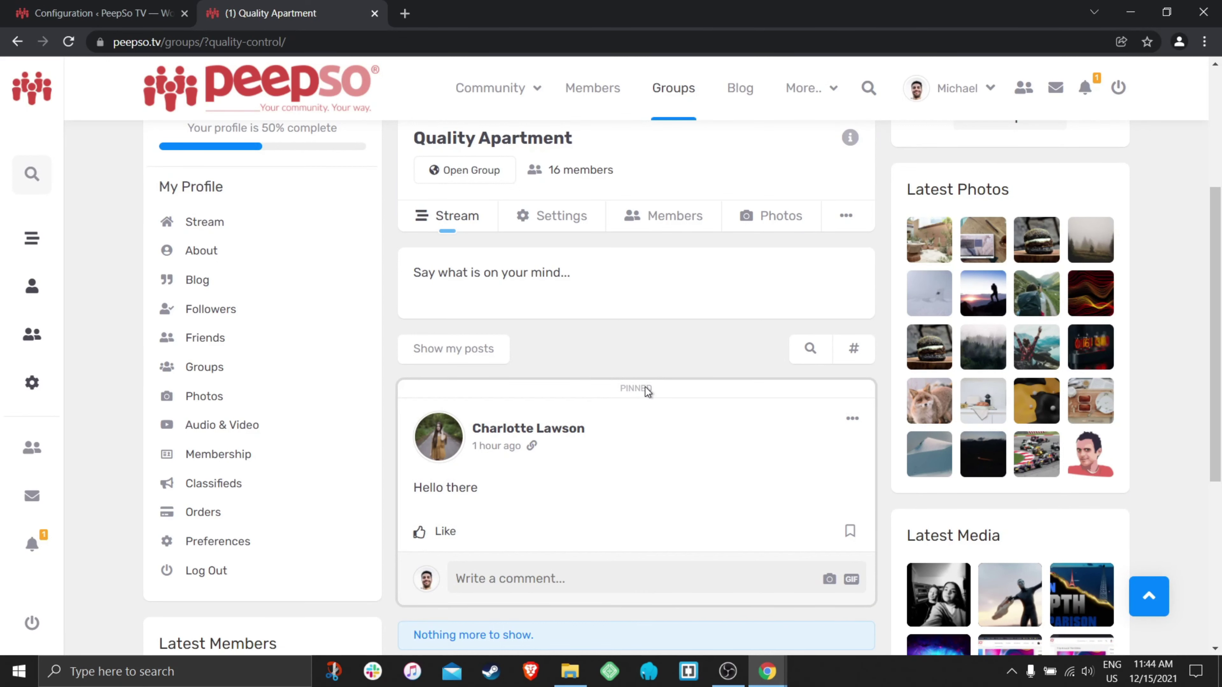
- Open the Community stream in a new browser tab
{"action": "right_click", "coordinate": [498, 87]}
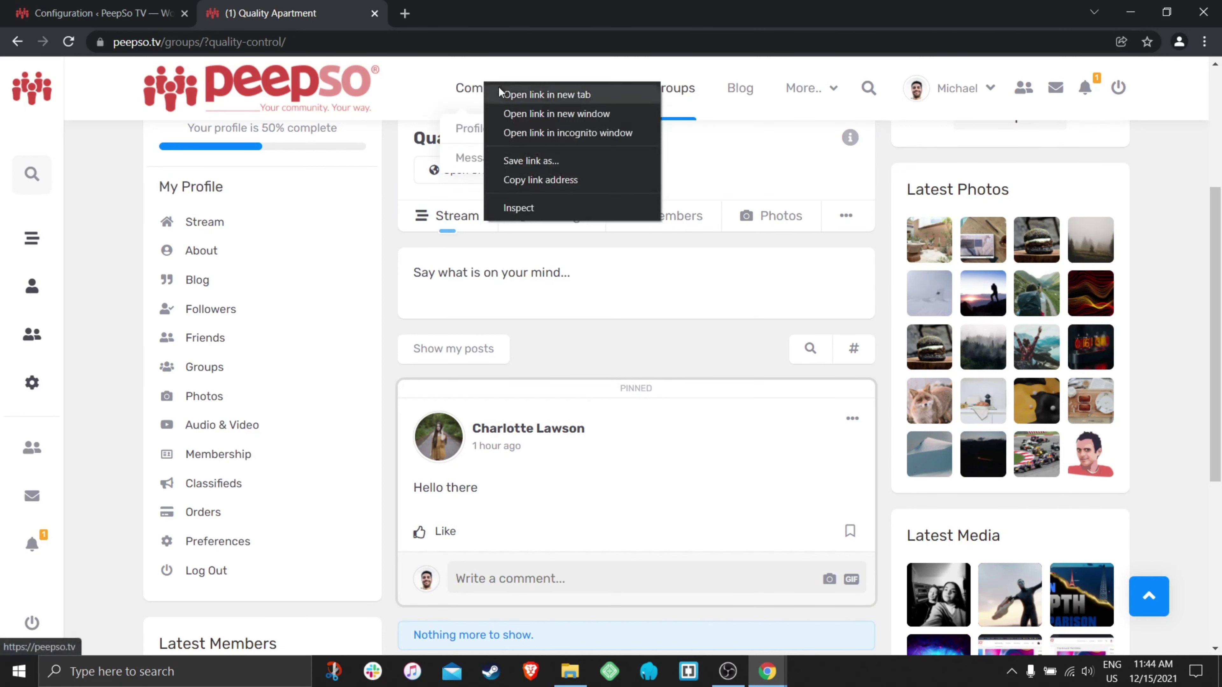
{"action": "left_click", "coordinate": [501, 93]}
{"action": "left_click", "coordinate": [538, 15]}
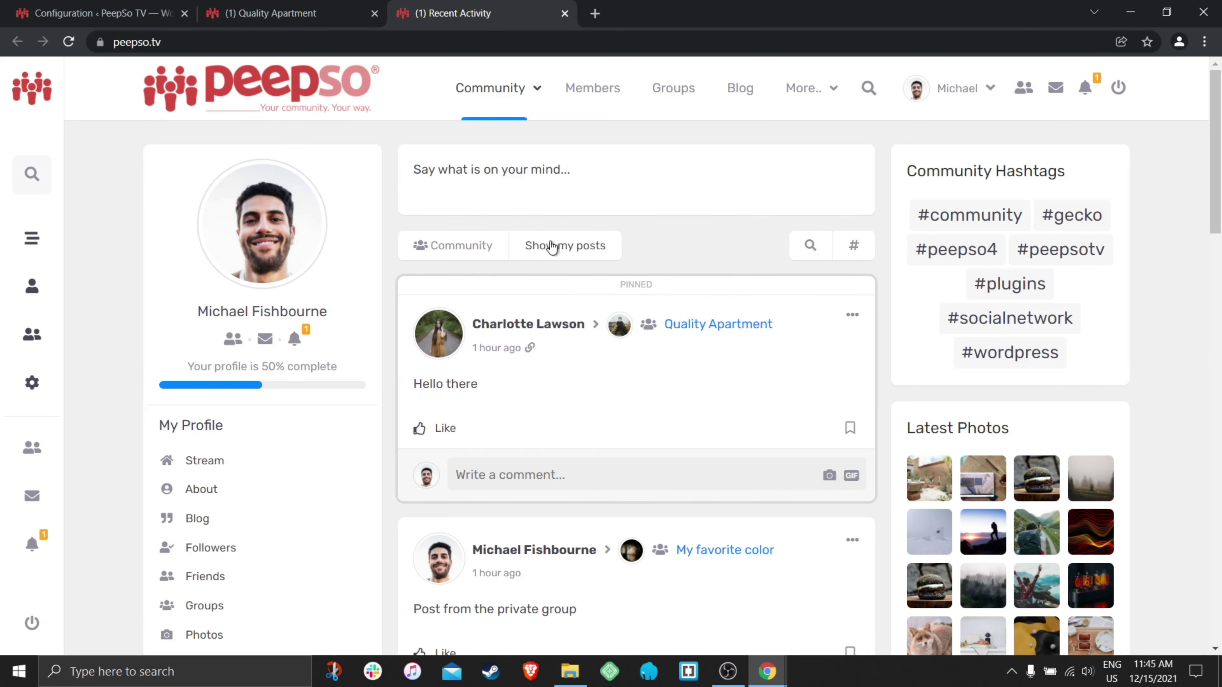
- Publish 'just a normal post' on the community stream, then return to the Groups configuration tab
{"action": "left_click", "coordinate": [588, 170]}
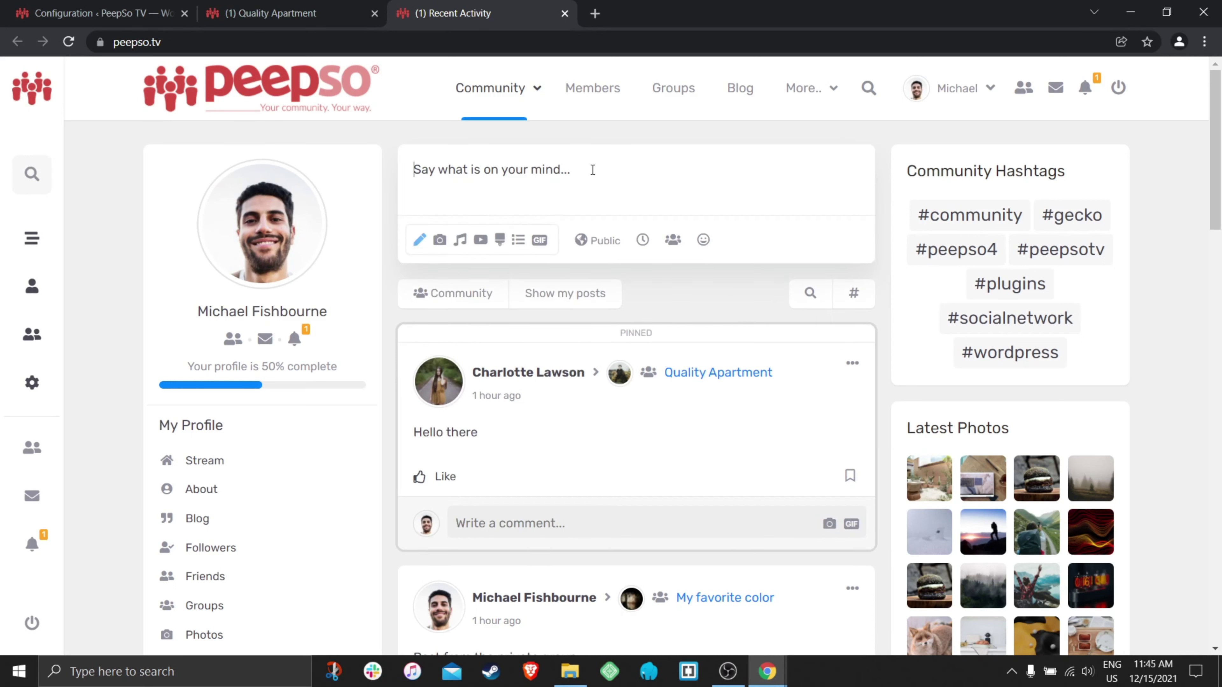
{"action": "type", "text": "just a normal post"}
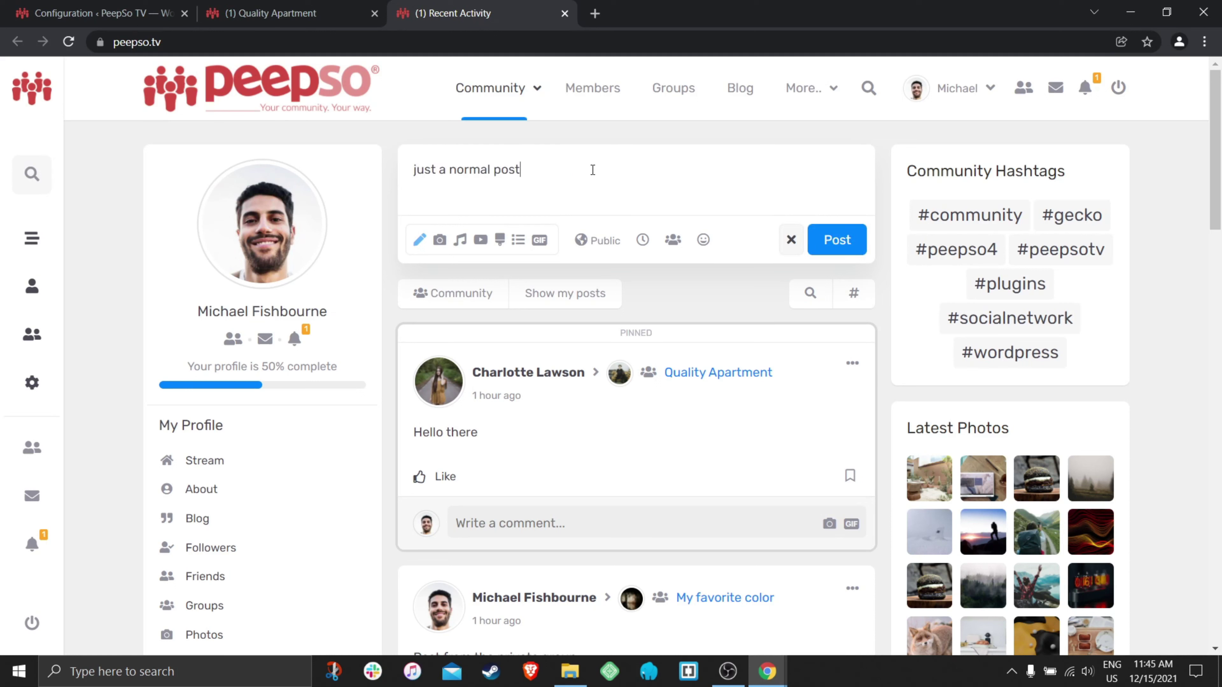
{"action": "left_click", "coordinate": [843, 238]}
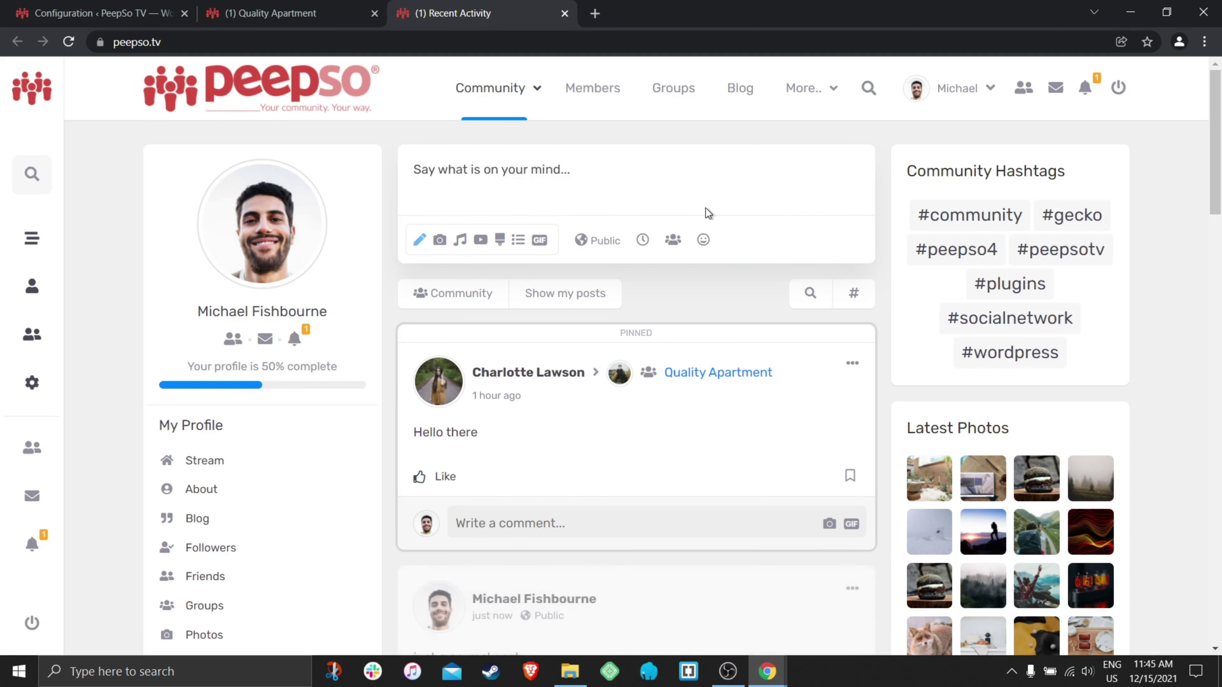
{"action": "scroll", "coordinate": [704, 235], "scroll_direction": "down", "scroll_amount": 2}
{"action": "scroll", "coordinate": [619, 449], "scroll_direction": "down", "scroll_amount": 3}
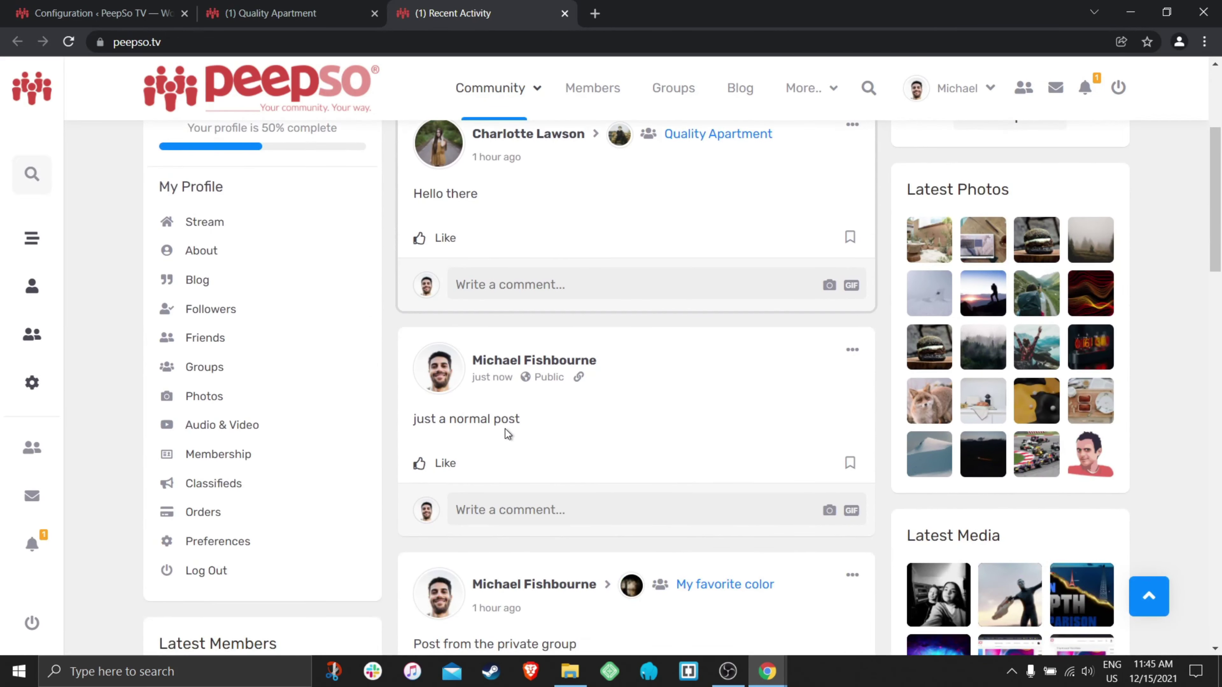
{"action": "scroll", "coordinate": [633, 401], "scroll_direction": "up", "scroll_amount": 3}
{"action": "left_click", "coordinate": [245, 20]}
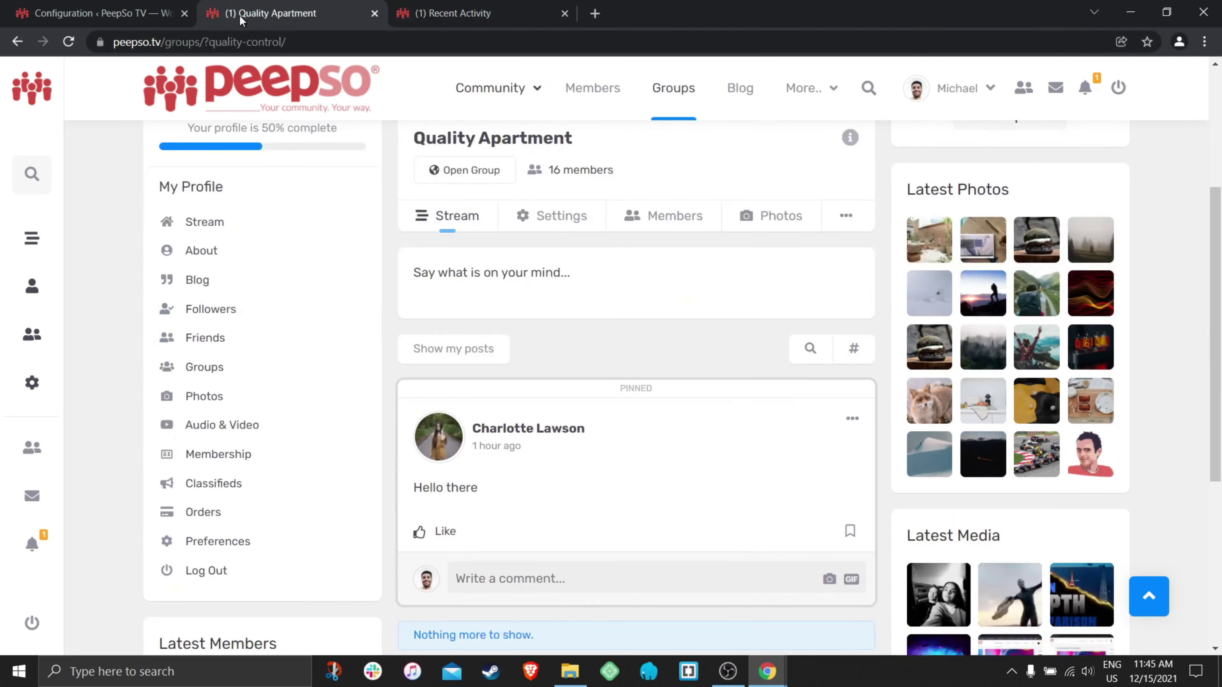
{"action": "left_click", "coordinate": [179, 20]}
- Turn 'Pin to top only inside groups' back on and save the Groups settings
{"action": "scroll", "coordinate": [746, 321], "scroll_direction": "down", "scroll_amount": 15}
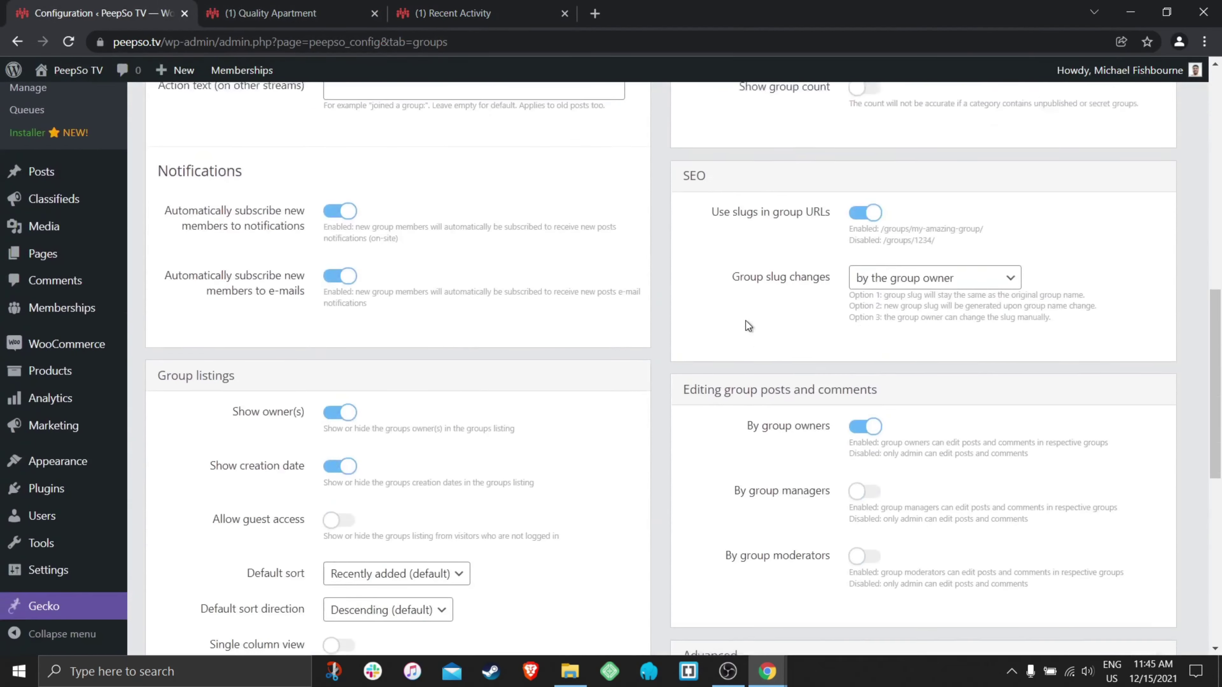
{"action": "scroll", "coordinate": [745, 321], "scroll_direction": "down", "scroll_amount": 5}
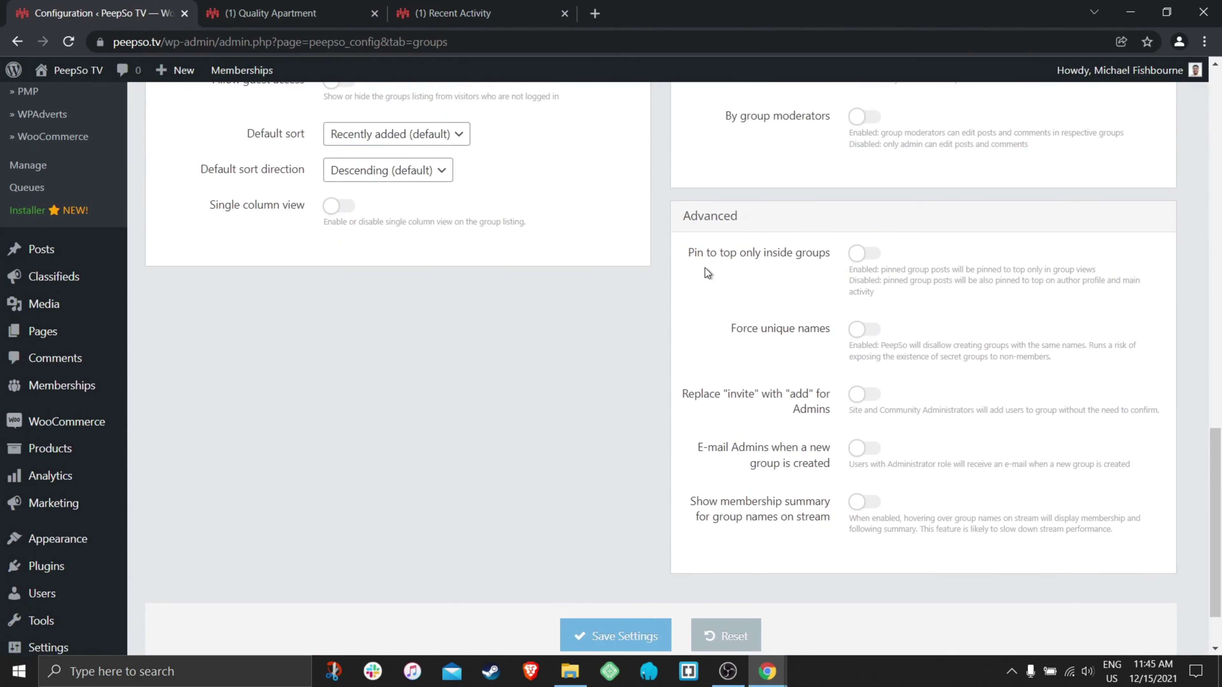
{"action": "left_click", "coordinate": [865, 253]}
{"action": "scroll", "coordinate": [597, 360], "scroll_direction": "down", "scroll_amount": 2}
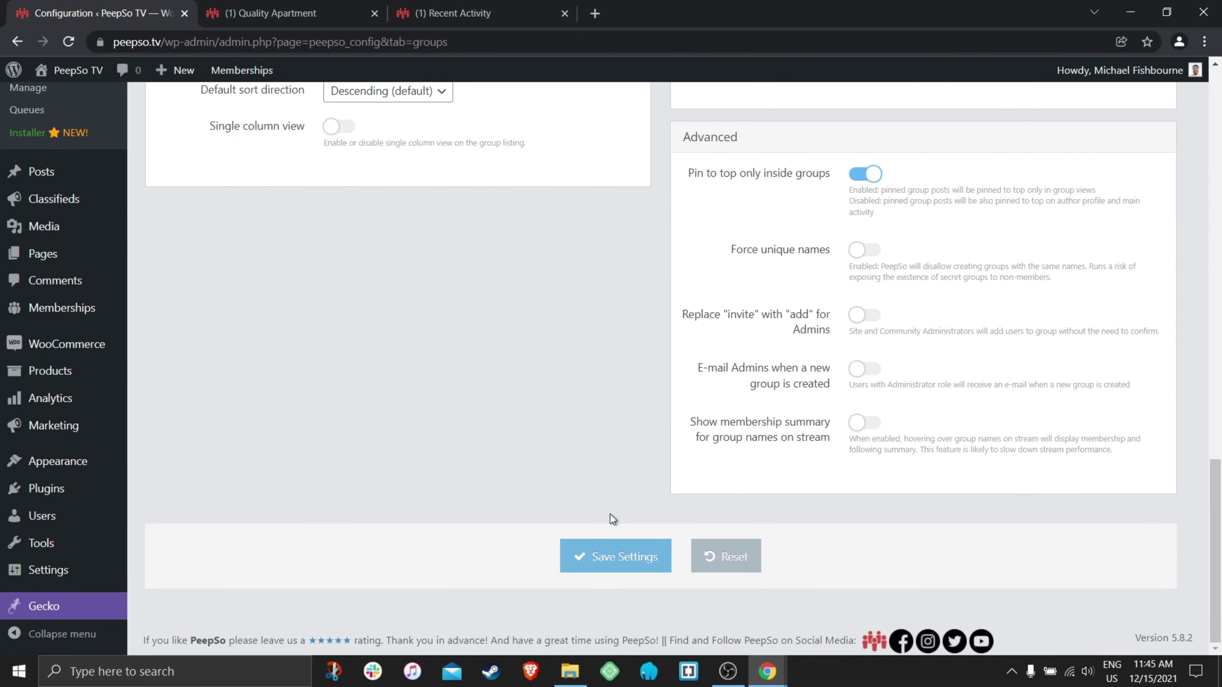
{"action": "left_click", "coordinate": [602, 554]}
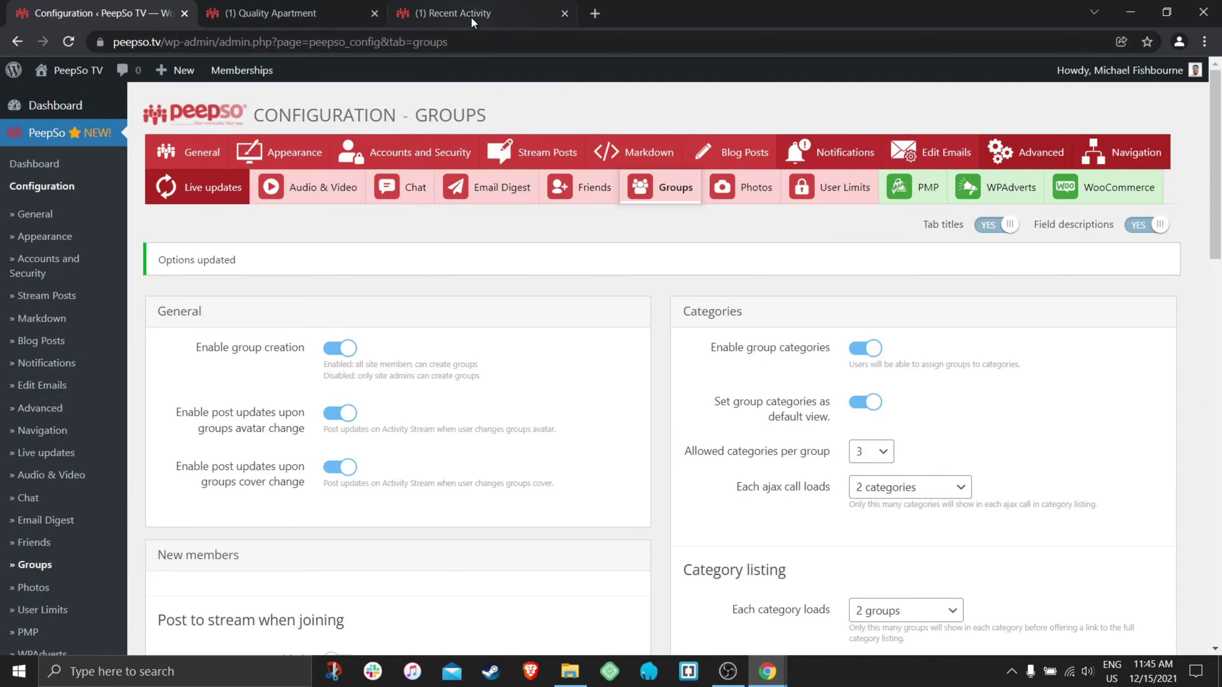
- Reload the Community stream and confirm 'just a normal post' now sits above the Quality Apartment post
{"action": "left_click", "coordinate": [471, 16]}
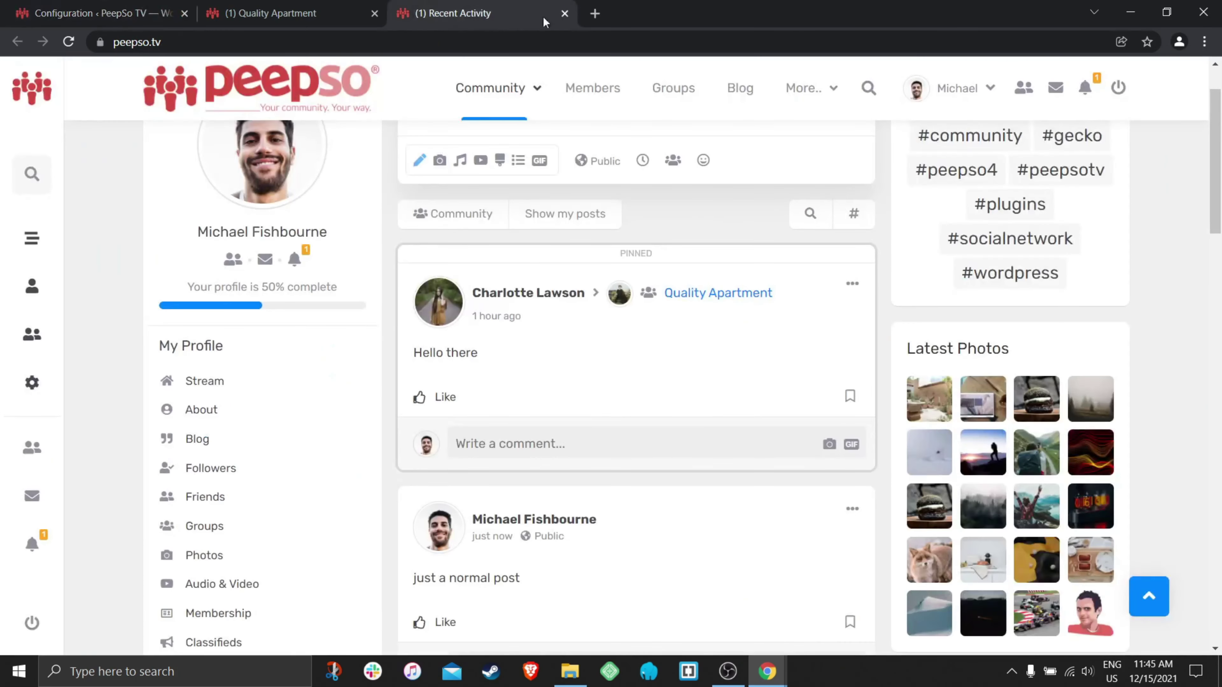
{"action": "left_click", "coordinate": [672, 89]}
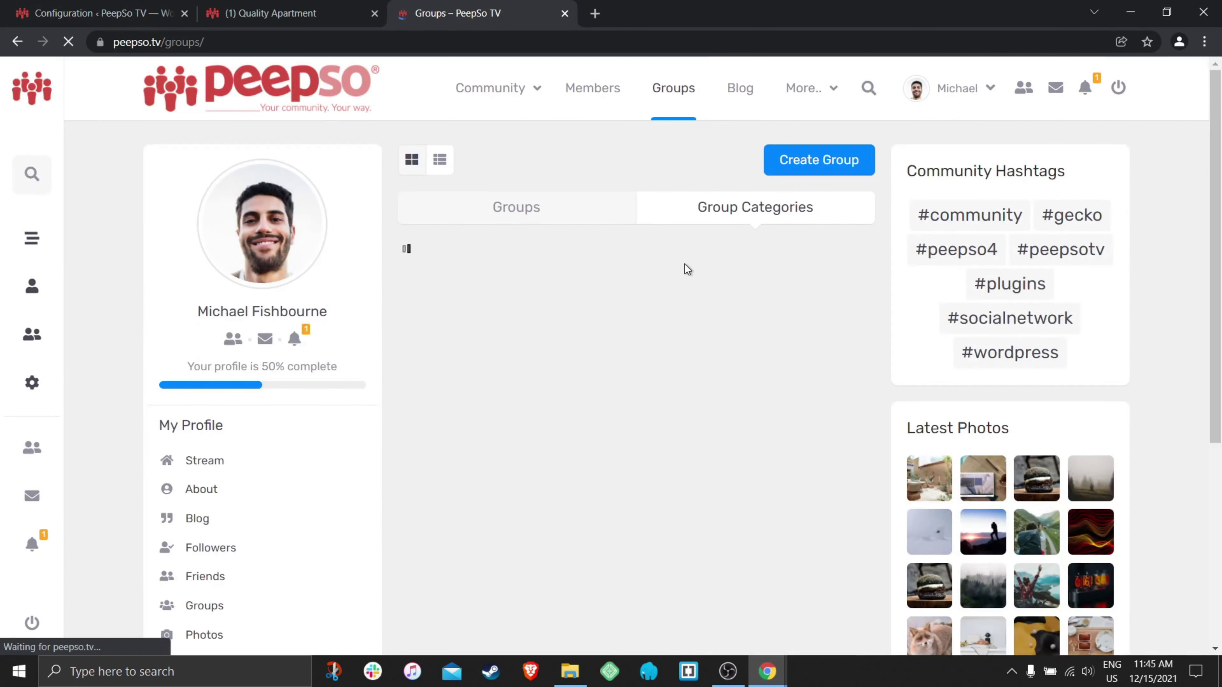
{"action": "left_click", "coordinate": [514, 91]}
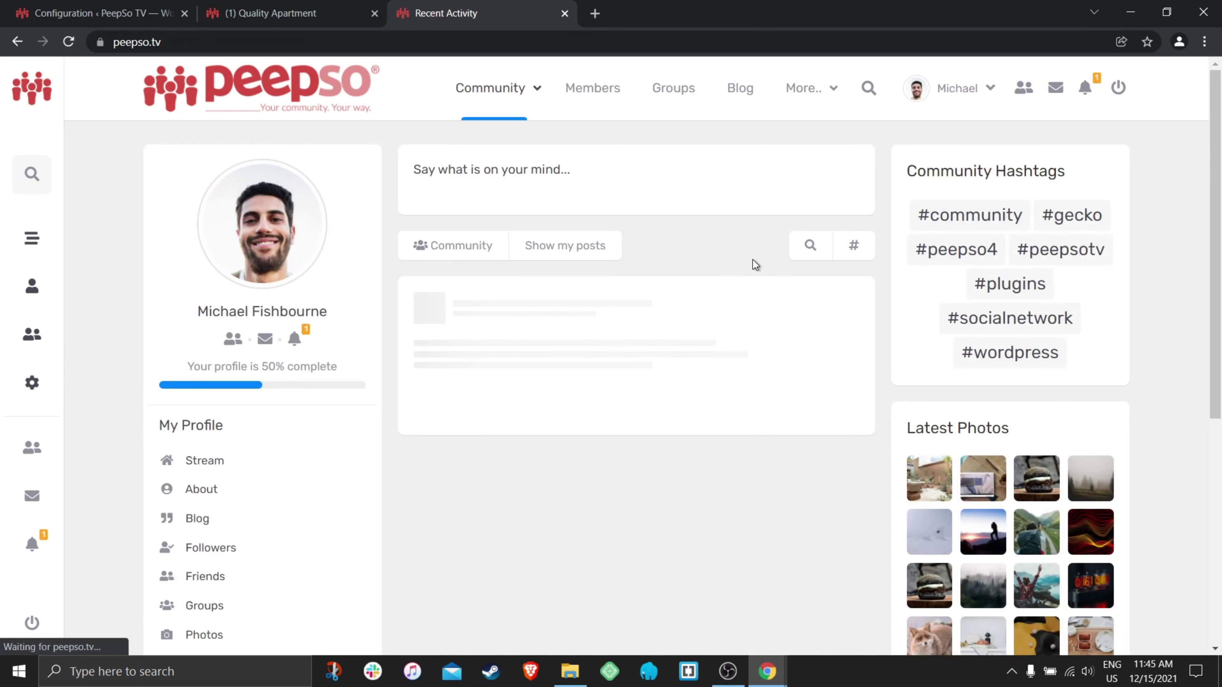
{"action": "scroll", "coordinate": [752, 260], "scroll_direction": "down", "scroll_amount": 1}
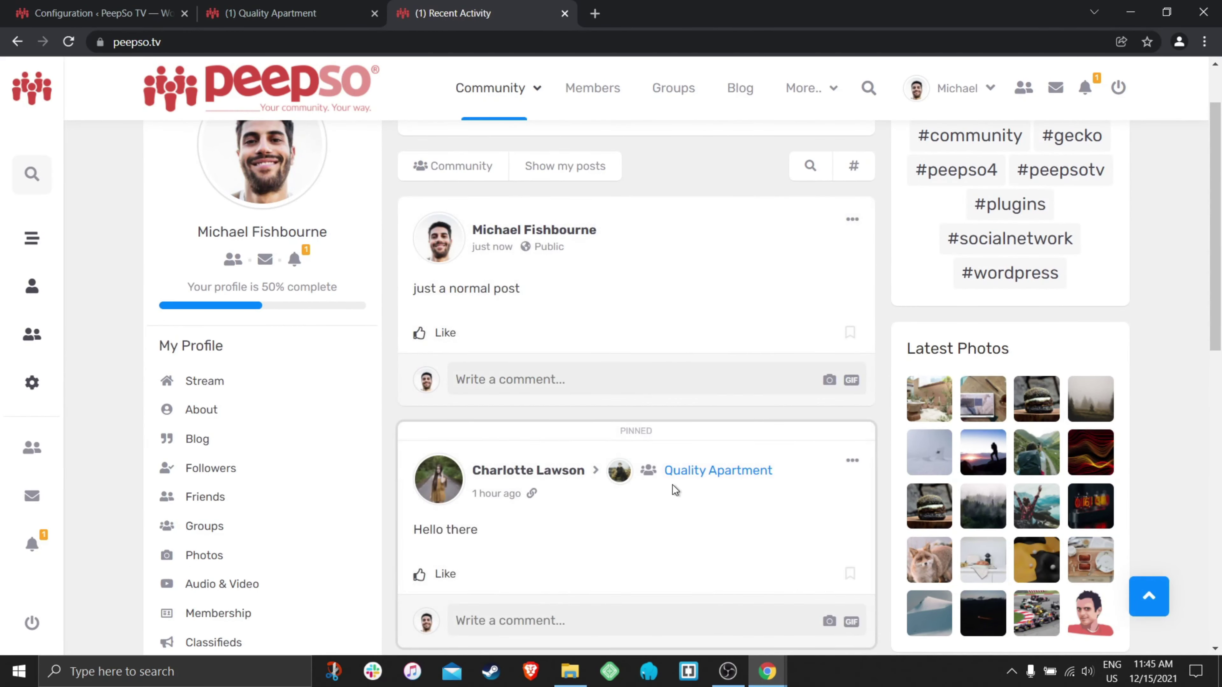
{"action": "scroll", "coordinate": [531, 360], "scroll_direction": "down", "scroll_amount": 2}
{"action": "scroll", "coordinate": [633, 407], "scroll_direction": "up", "scroll_amount": 2}
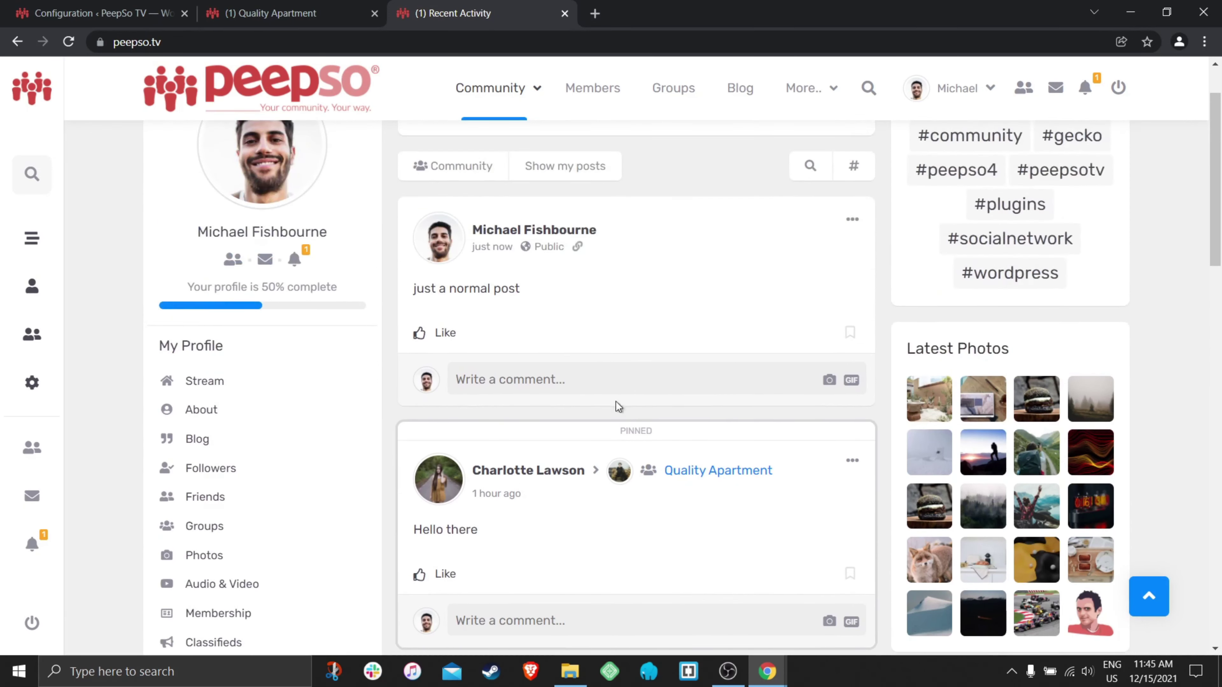
{"action": "scroll", "coordinate": [735, 436], "scroll_direction": "down", "scroll_amount": 2}
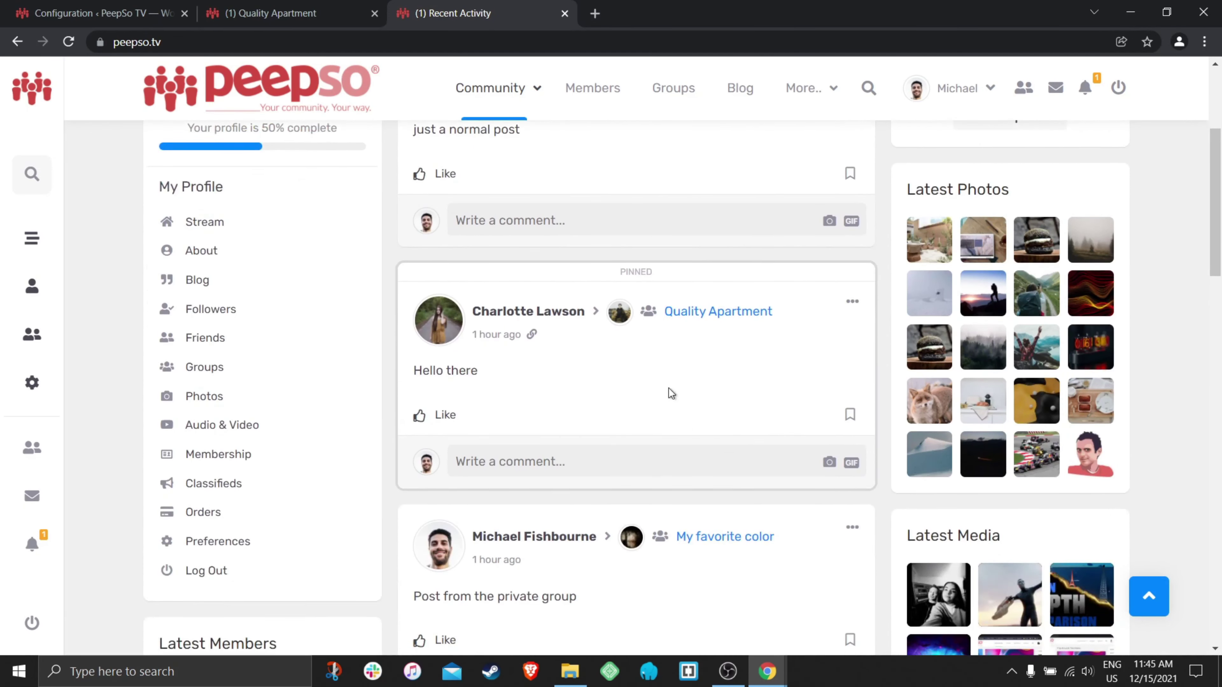
{"action": "scroll", "coordinate": [712, 437], "scroll_direction": "up", "scroll_amount": 4}
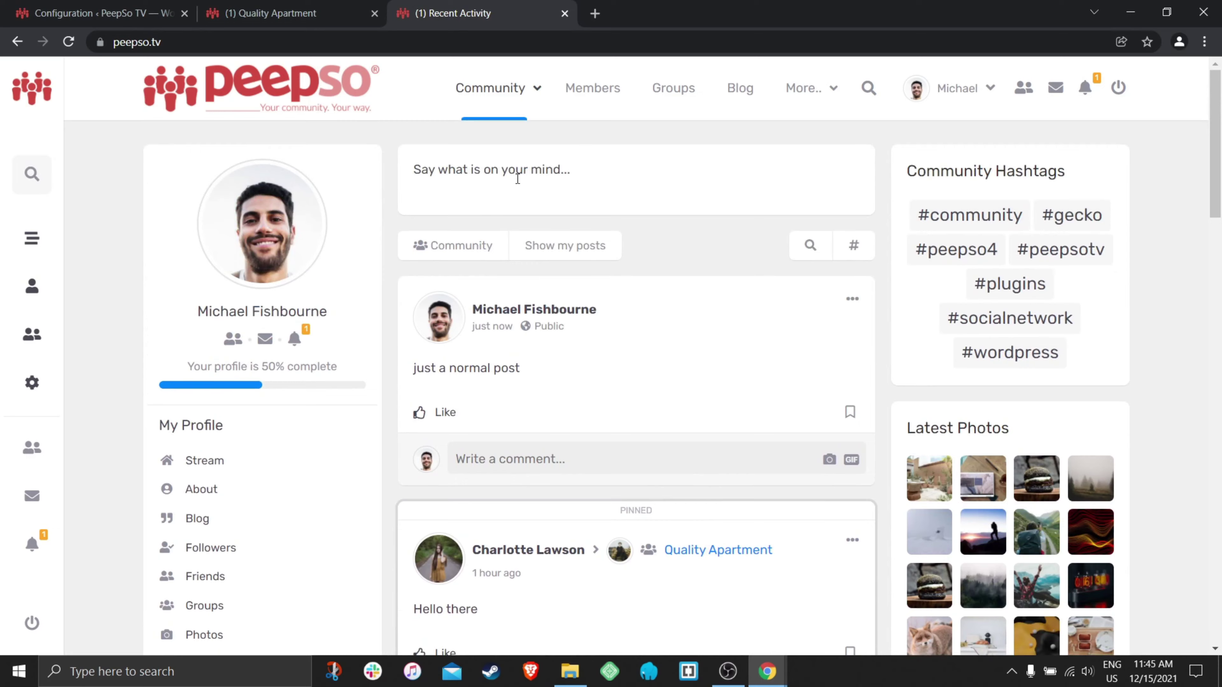
{"action": "left_click", "coordinate": [518, 178]}
- Publish a photo post with four product images on the community stream
{"action": "left_click", "coordinate": [518, 240]}
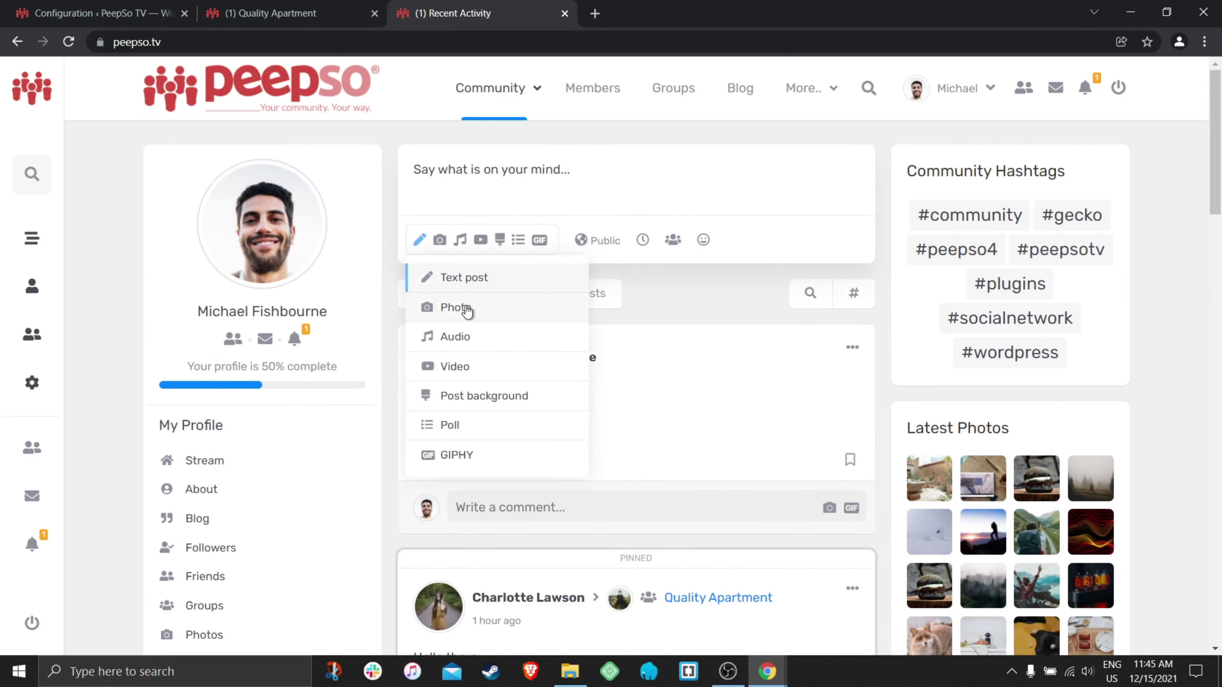
{"action": "left_click", "coordinate": [450, 306]}
{"action": "left_click", "coordinate": [635, 168]}
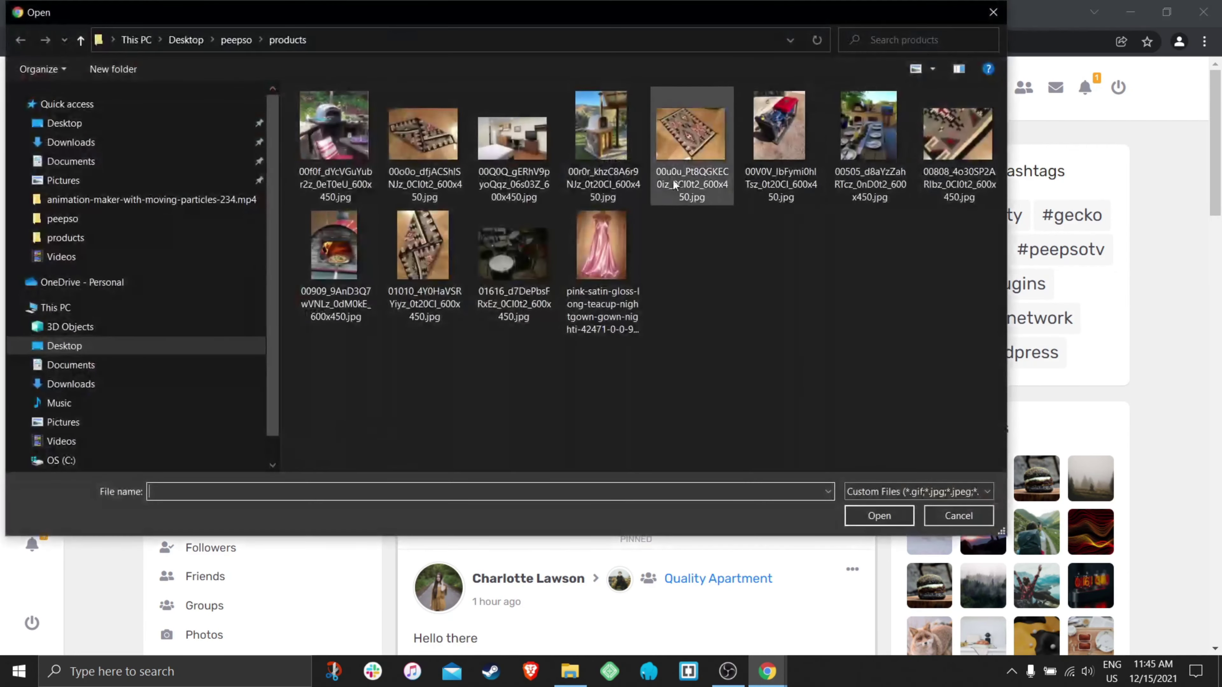
{"action": "left_click", "coordinate": [597, 144]}
{"action": "left_click", "coordinate": [686, 141], "text": "ctrl"}
{"action": "left_click", "coordinate": [777, 135], "text": "ctrl"}
{"action": "left_click", "coordinate": [853, 128], "text": "ctrl"}
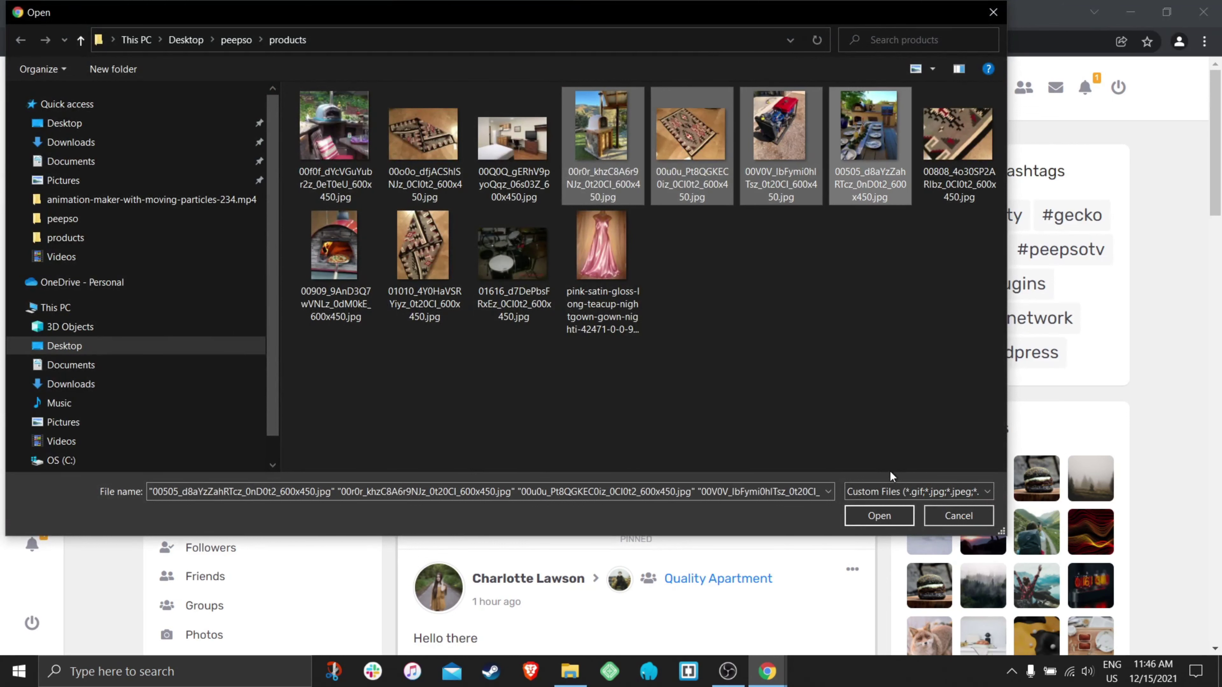
{"action": "left_click", "coordinate": [869, 516]}
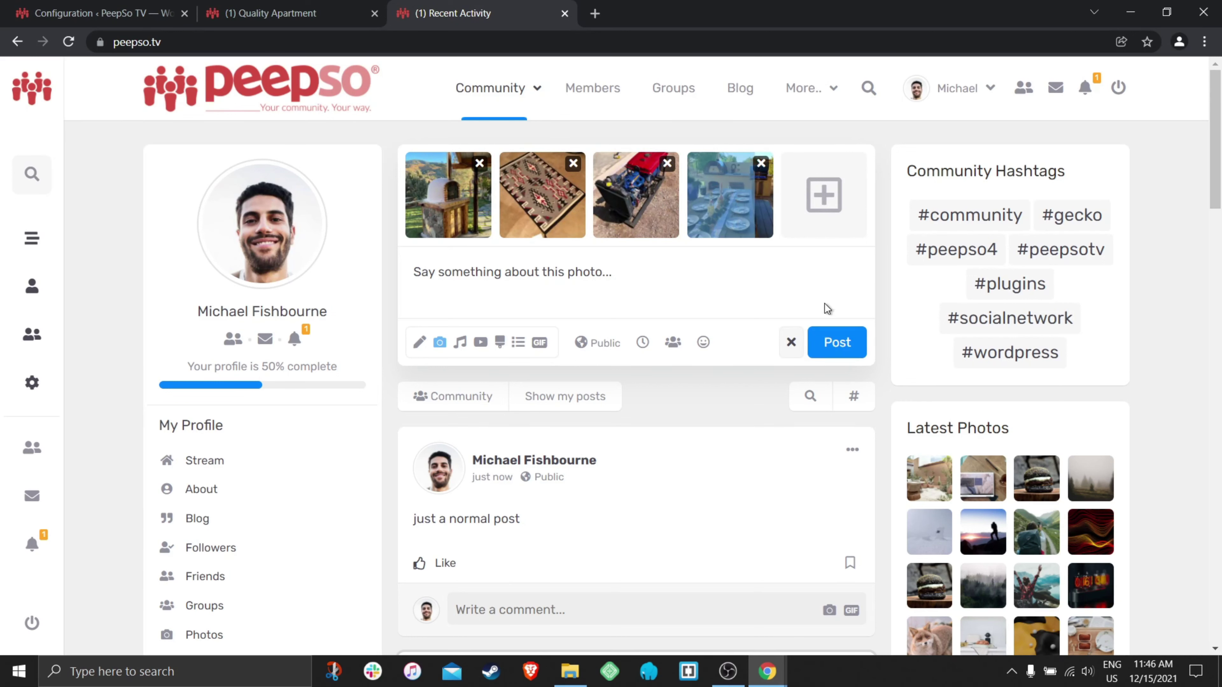
{"action": "left_click", "coordinate": [840, 341]}
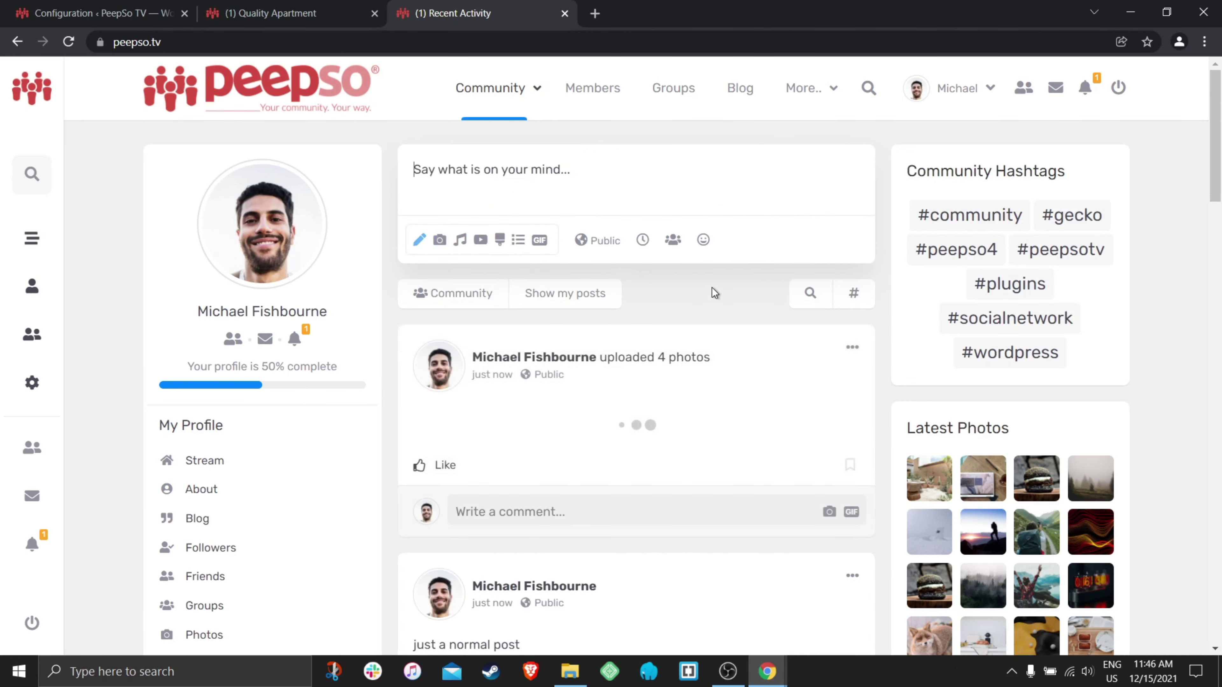
- Scroll down the stream and open the Quality Apartment group page
{"action": "scroll", "coordinate": [715, 294], "scroll_direction": "down", "scroll_amount": 2}
{"action": "scroll", "coordinate": [714, 292], "scroll_direction": "down", "scroll_amount": 2}
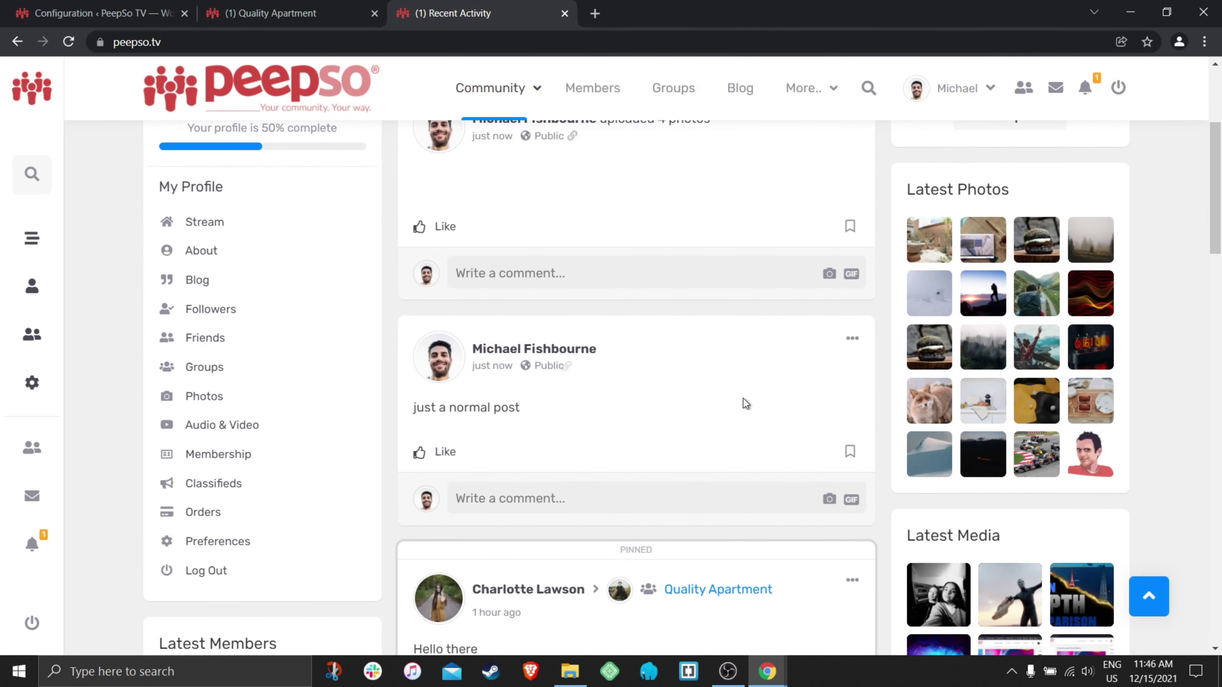
{"action": "scroll", "coordinate": [743, 399], "scroll_direction": "down", "scroll_amount": 3}
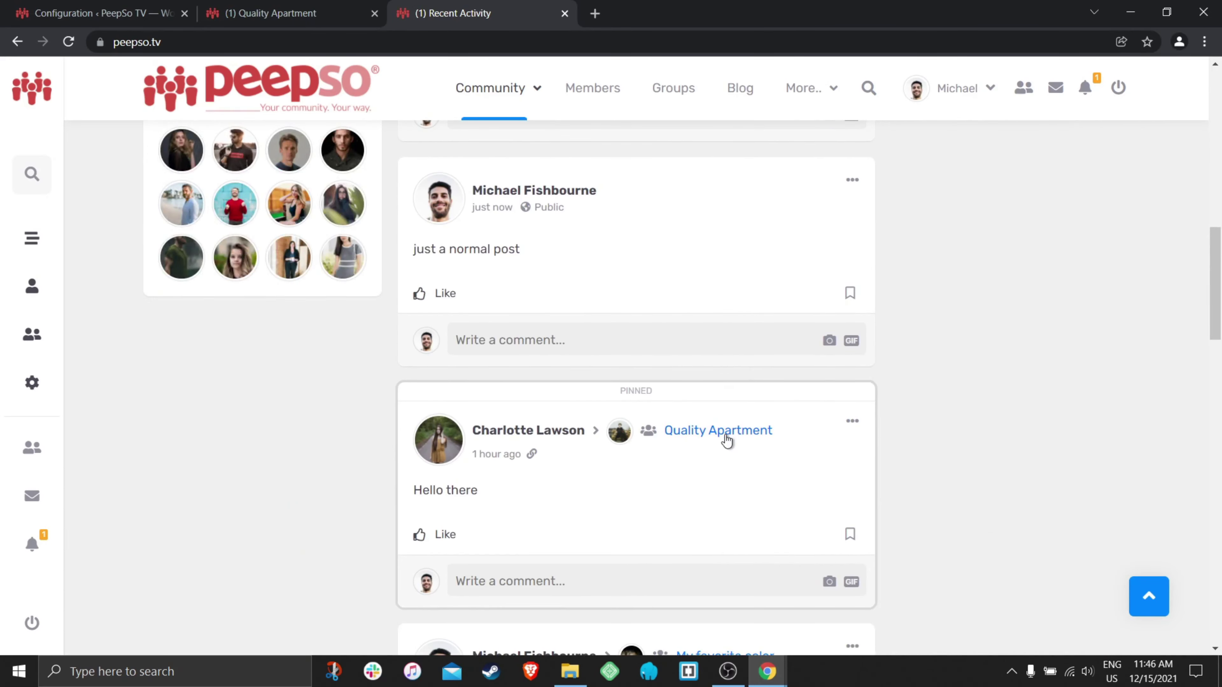
{"action": "scroll", "coordinate": [761, 438], "scroll_direction": "down", "scroll_amount": 3}
{"action": "scroll", "coordinate": [755, 428], "scroll_direction": "up", "scroll_amount": 6}
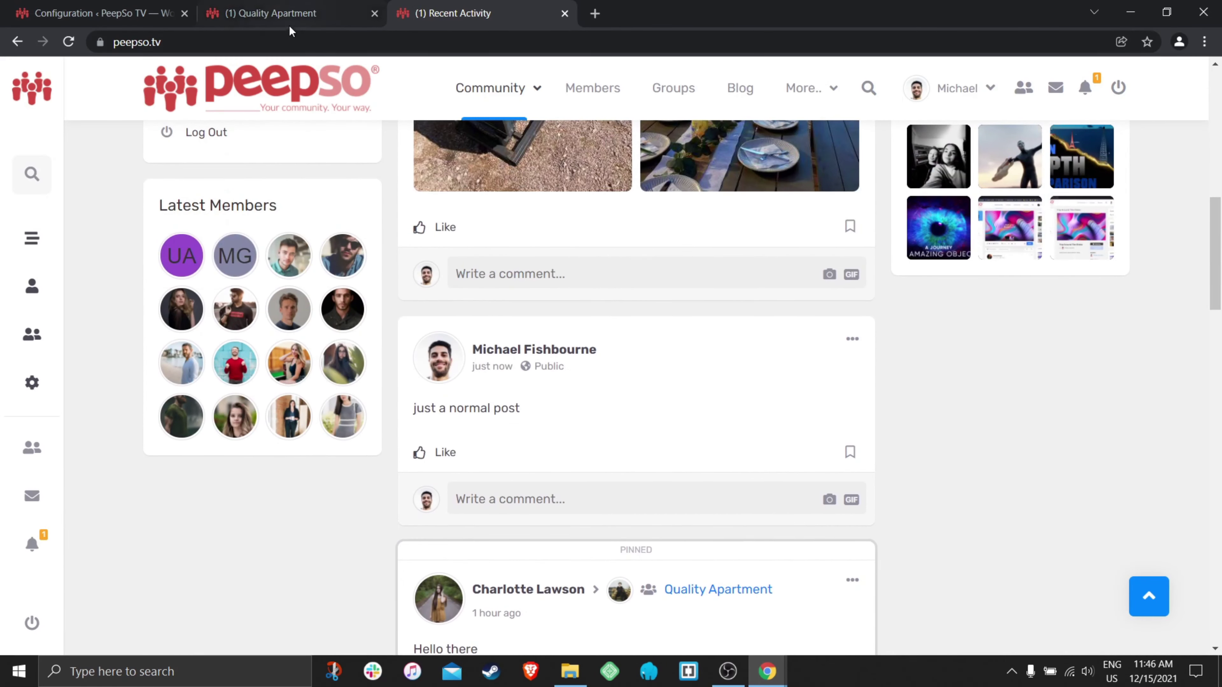
{"action": "left_click", "coordinate": [728, 592]}
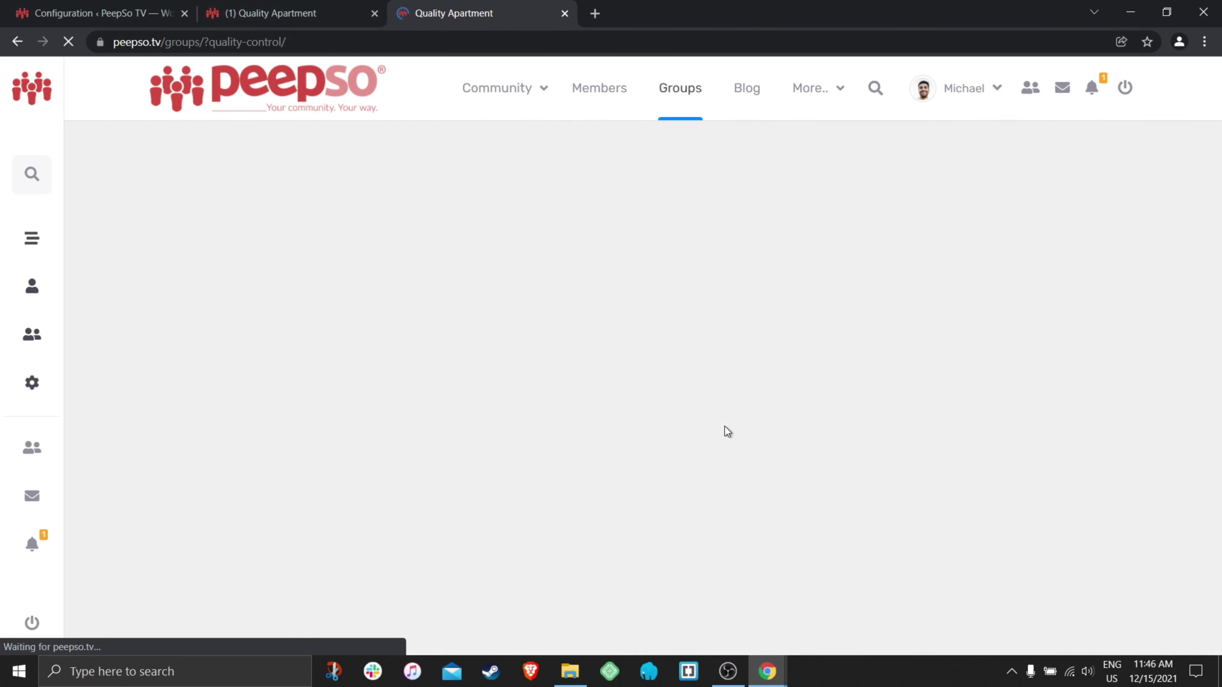
- In the Quality Apartment composer, attach three photos: the pink satin nightgown, 01616 and 01010 images
{"action": "scroll", "coordinate": [693, 410], "scroll_direction": "down", "scroll_amount": 3}
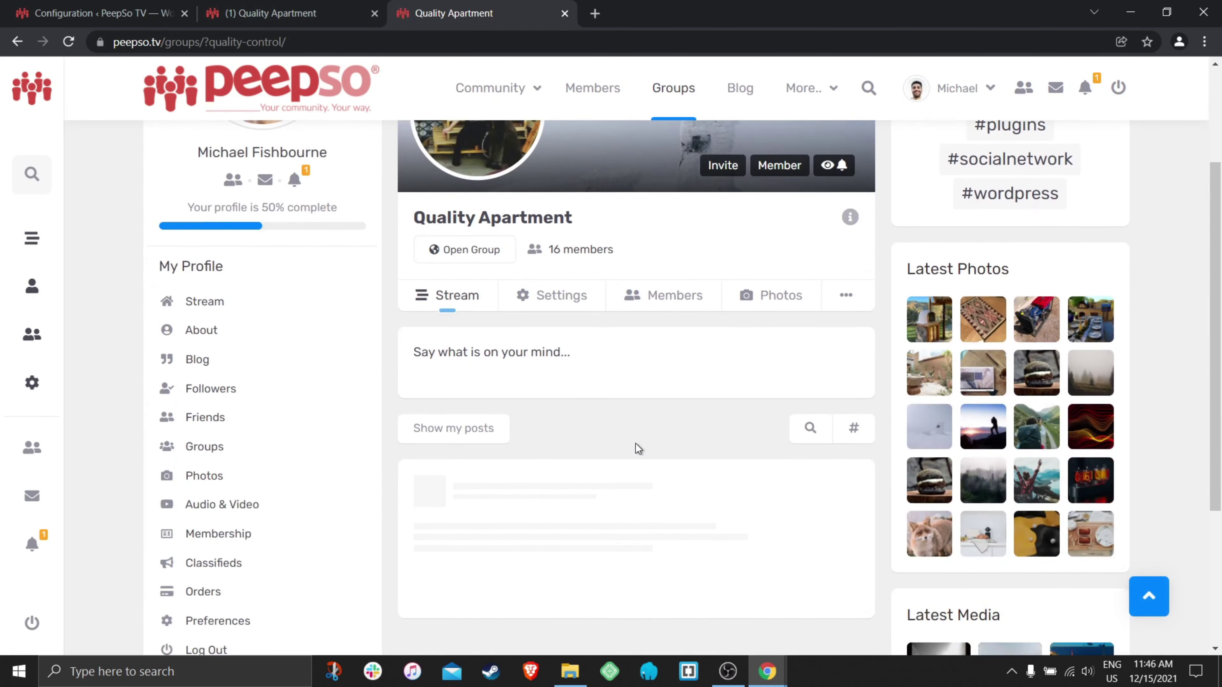
{"action": "left_click", "coordinate": [503, 356]}
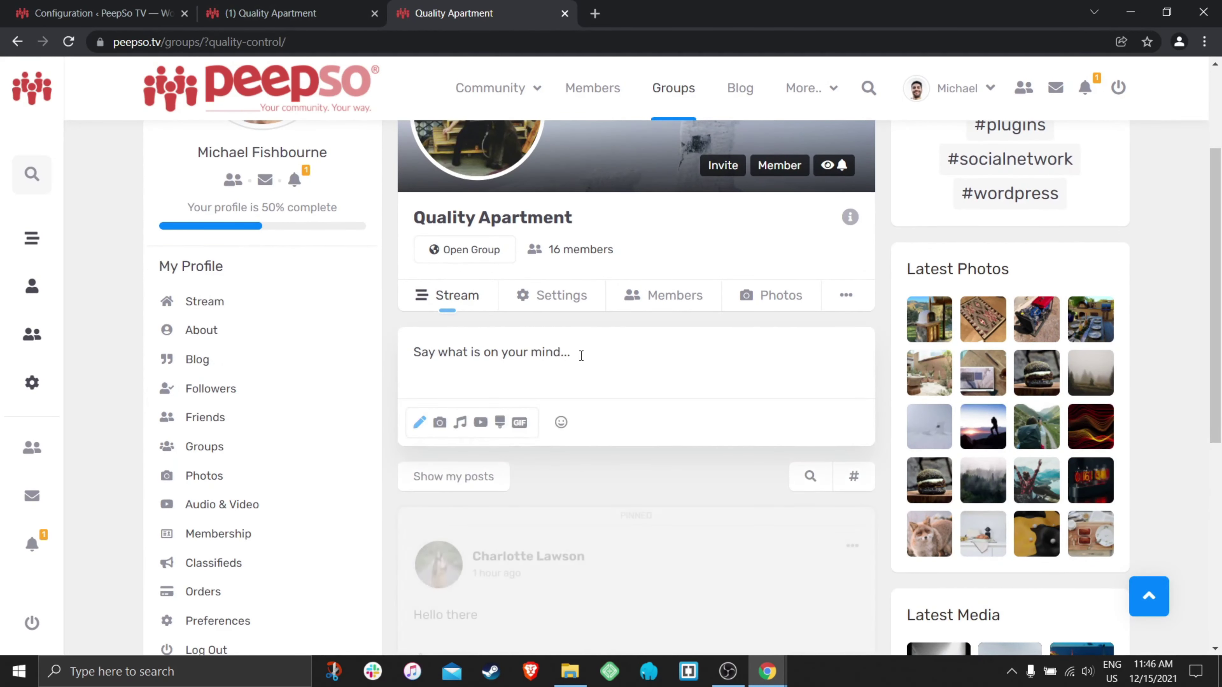
{"action": "scroll", "coordinate": [673, 358], "scroll_direction": "down", "scroll_amount": 1}
{"action": "left_click", "coordinate": [478, 357]}
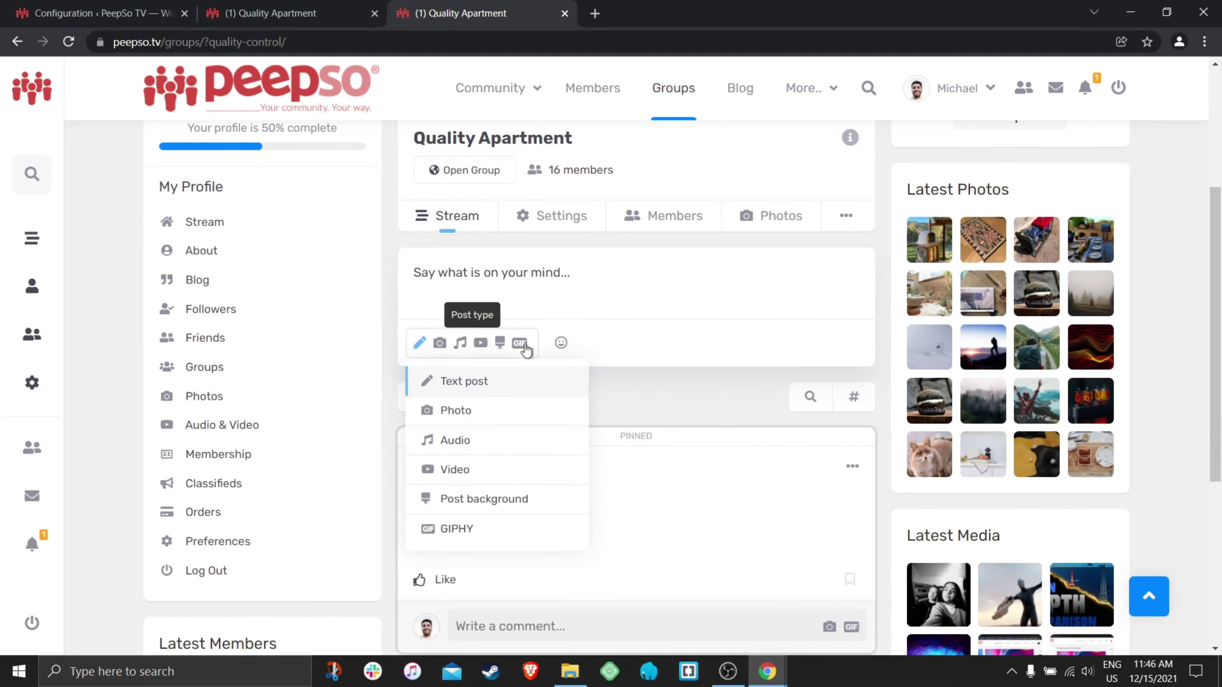
{"action": "left_click", "coordinate": [501, 411]}
{"action": "left_click", "coordinate": [634, 273]}
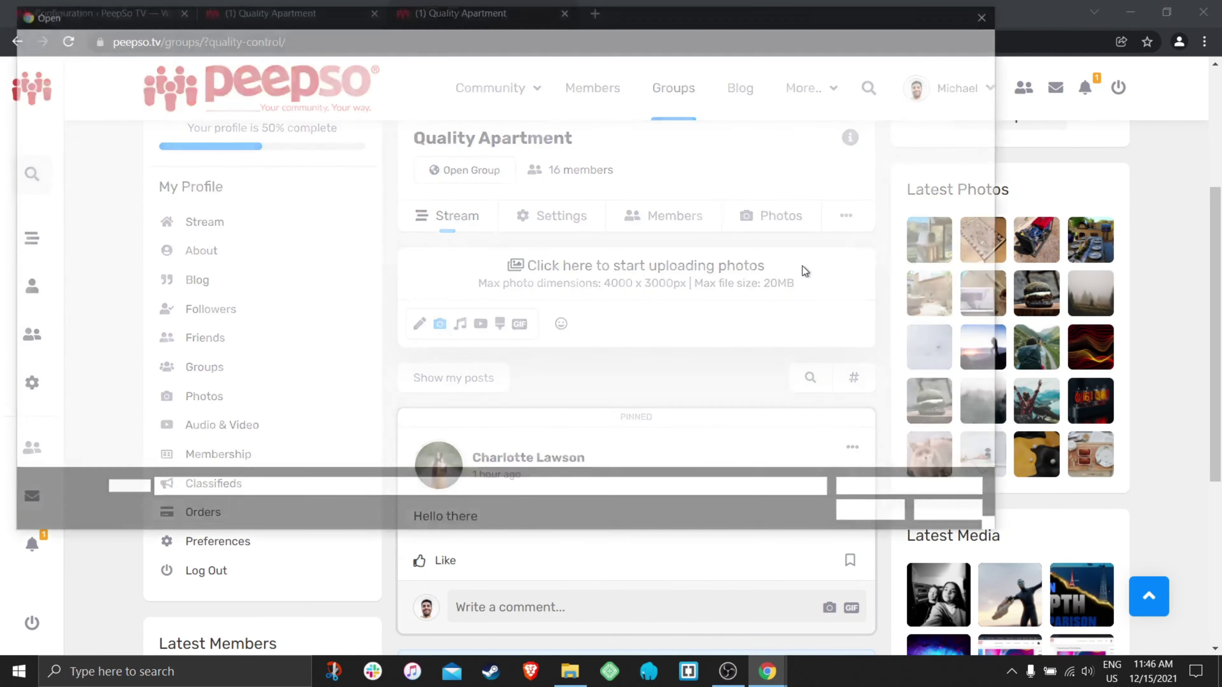
{"action": "left_click", "coordinate": [601, 259]}
{"action": "left_click", "coordinate": [513, 256], "text": "ctrl"}
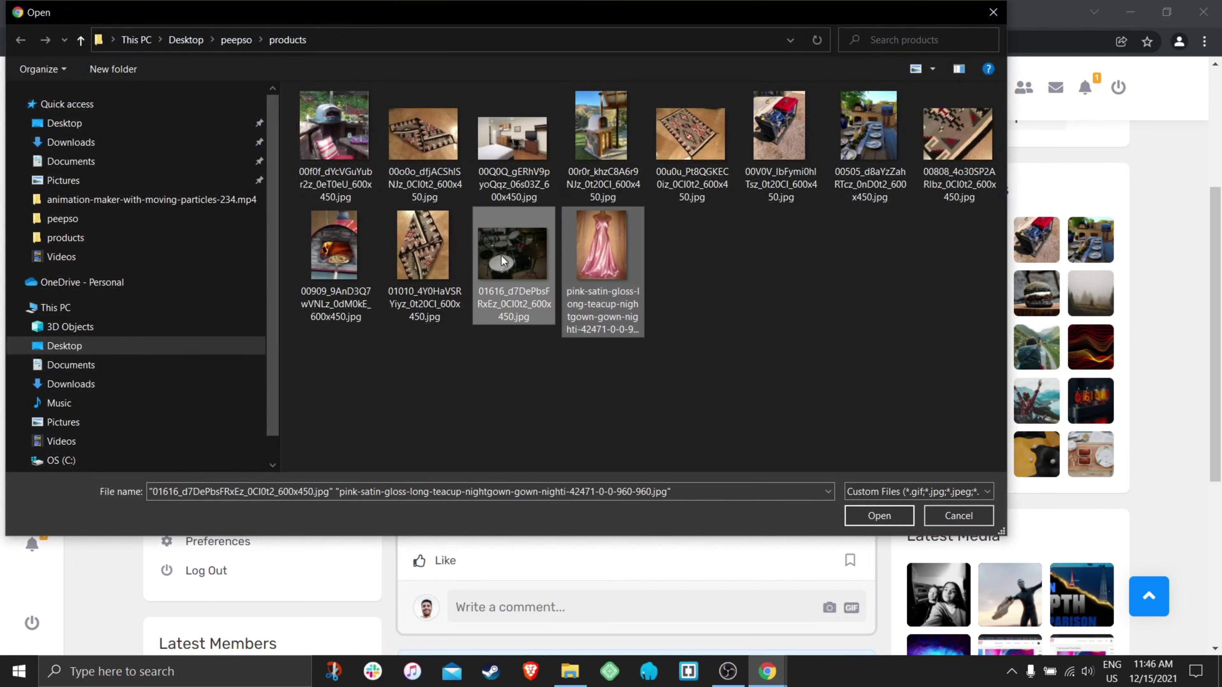
{"action": "left_click", "coordinate": [423, 245], "text": "ctrl"}
{"action": "left_click", "coordinate": [879, 516]}
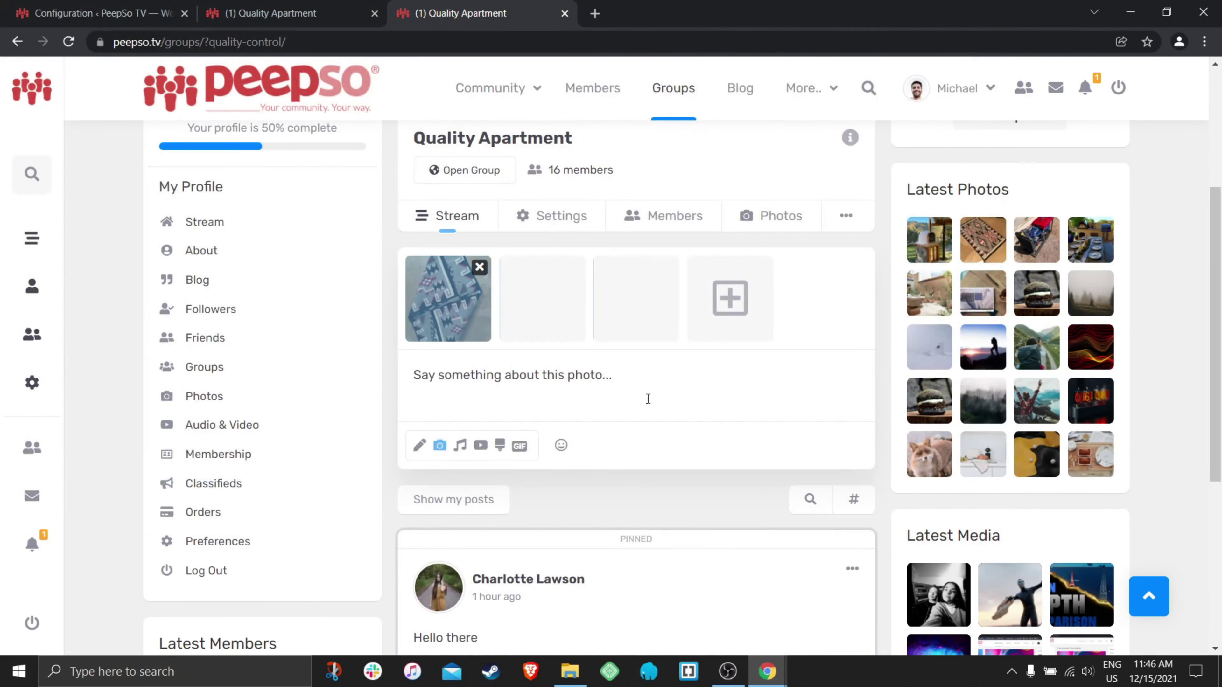
- Caption the photos 'Hello', publish the post, and check it below the pinned post
{"action": "type", "text": "Hello"}
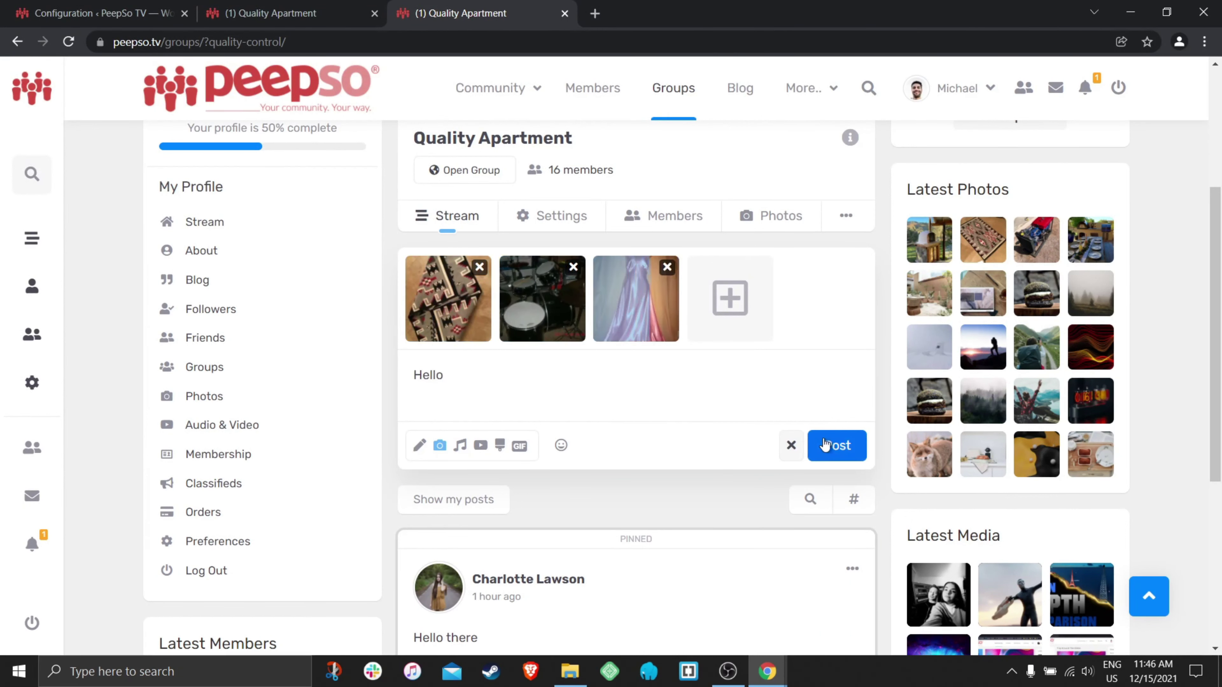
{"action": "left_click", "coordinate": [840, 447]}
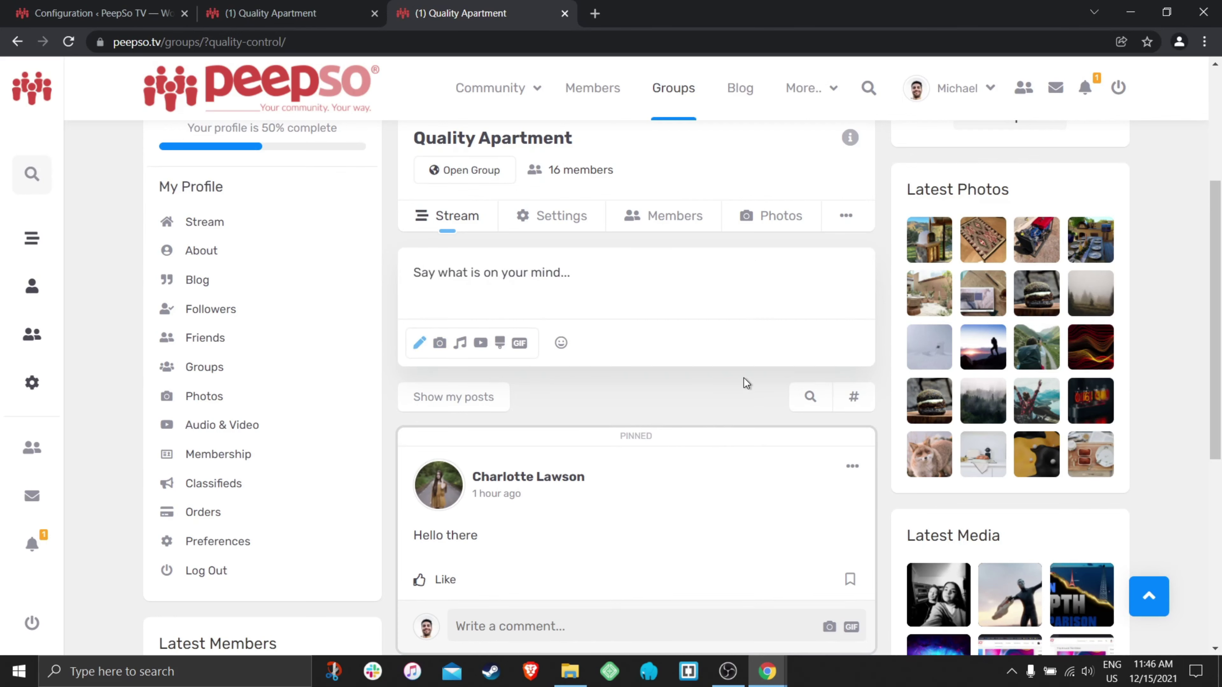
{"action": "scroll", "coordinate": [744, 379], "scroll_direction": "down", "scroll_amount": 5}
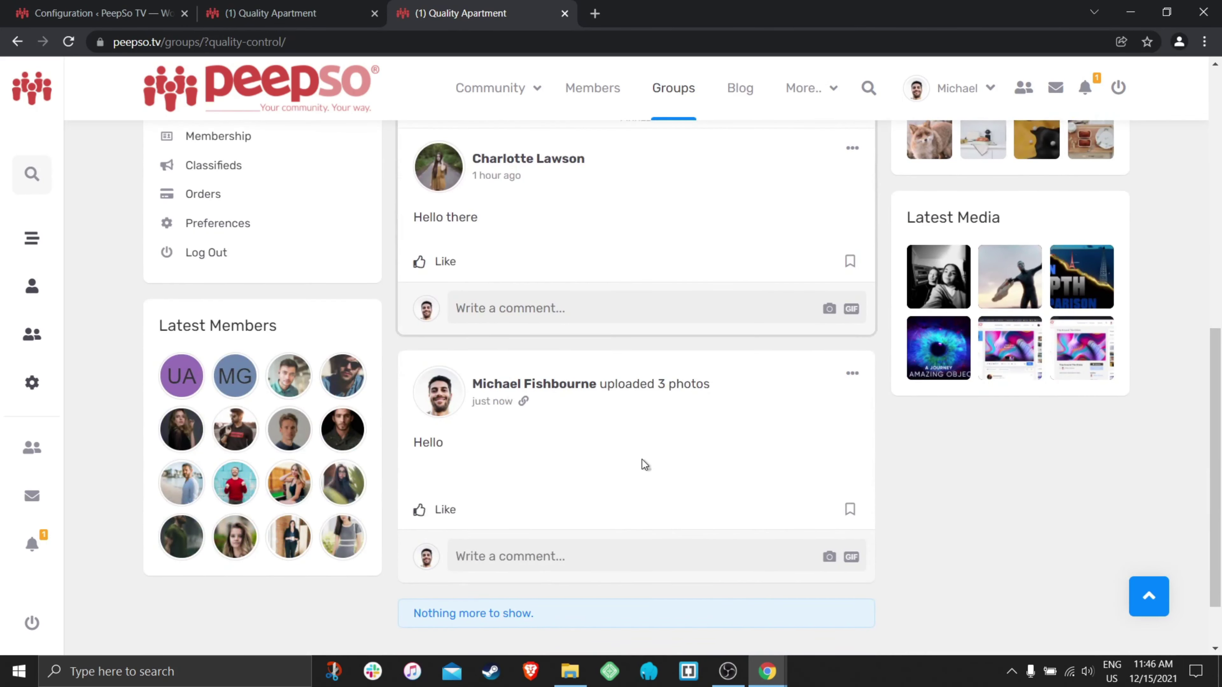
{"action": "scroll", "coordinate": [614, 390], "scroll_direction": "up", "scroll_amount": 2}
{"action": "scroll", "coordinate": [716, 406], "scroll_direction": "down", "scroll_amount": 4}
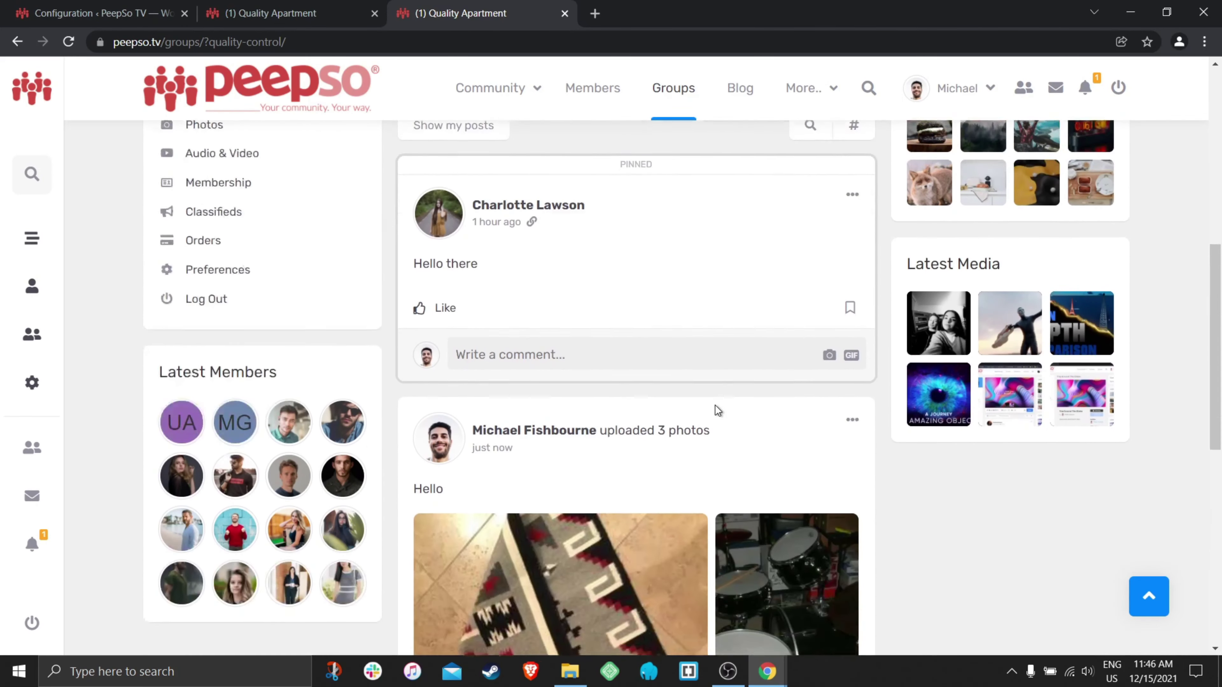
{"action": "scroll", "coordinate": [667, 372], "scroll_direction": "up", "scroll_amount": 2}
{"action": "scroll", "coordinate": [663, 392], "scroll_direction": "up", "scroll_amount": 8}
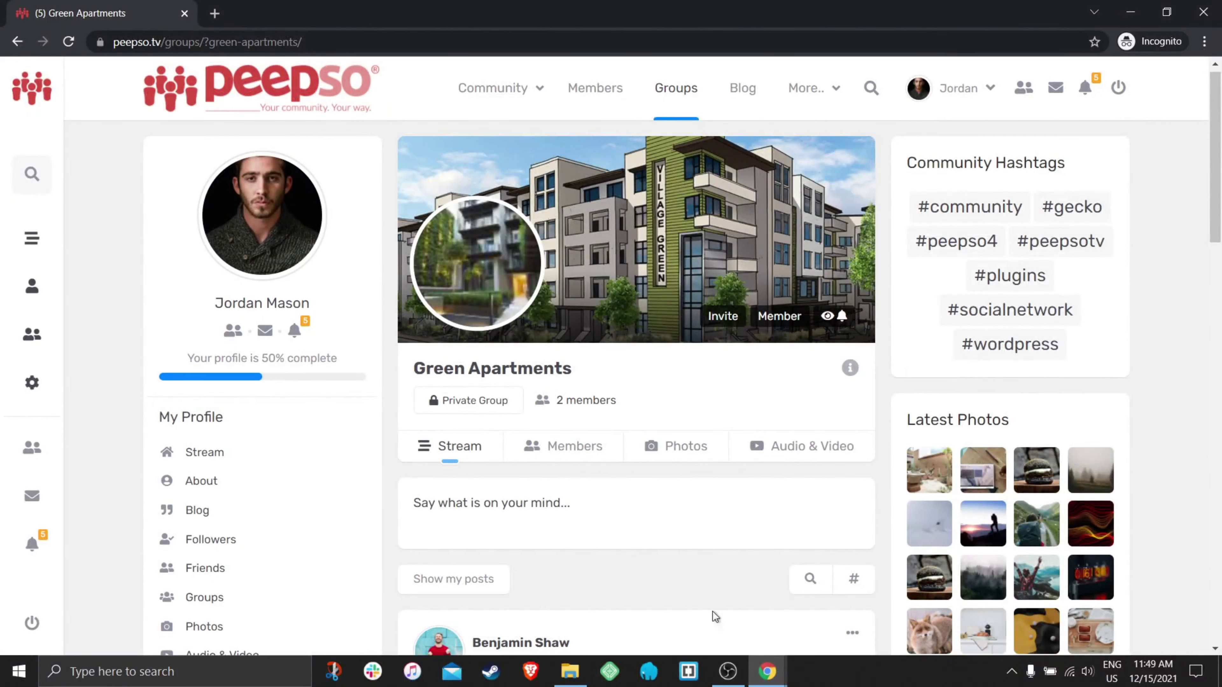
- Turn on Force unique names for groups and save the settings
{"action": "left_click", "coordinate": [635, 588]}
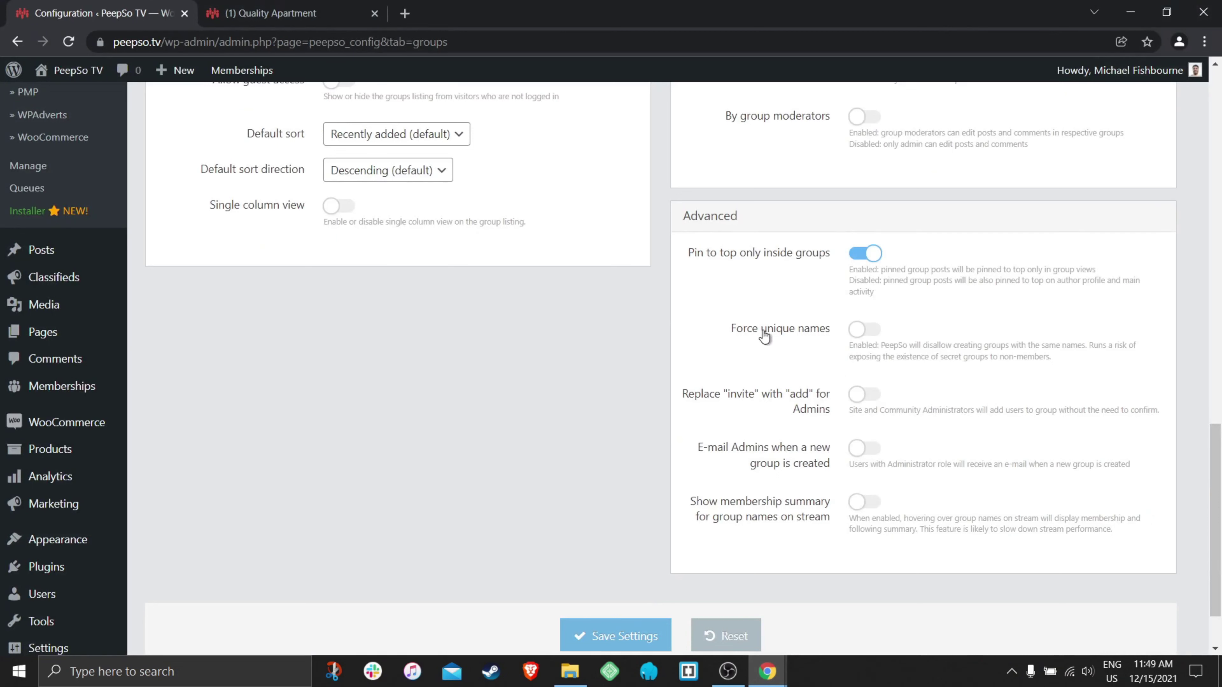
{"action": "left_click", "coordinate": [872, 337]}
{"action": "scroll", "coordinate": [613, 383], "scroll_direction": "down", "scroll_amount": 2}
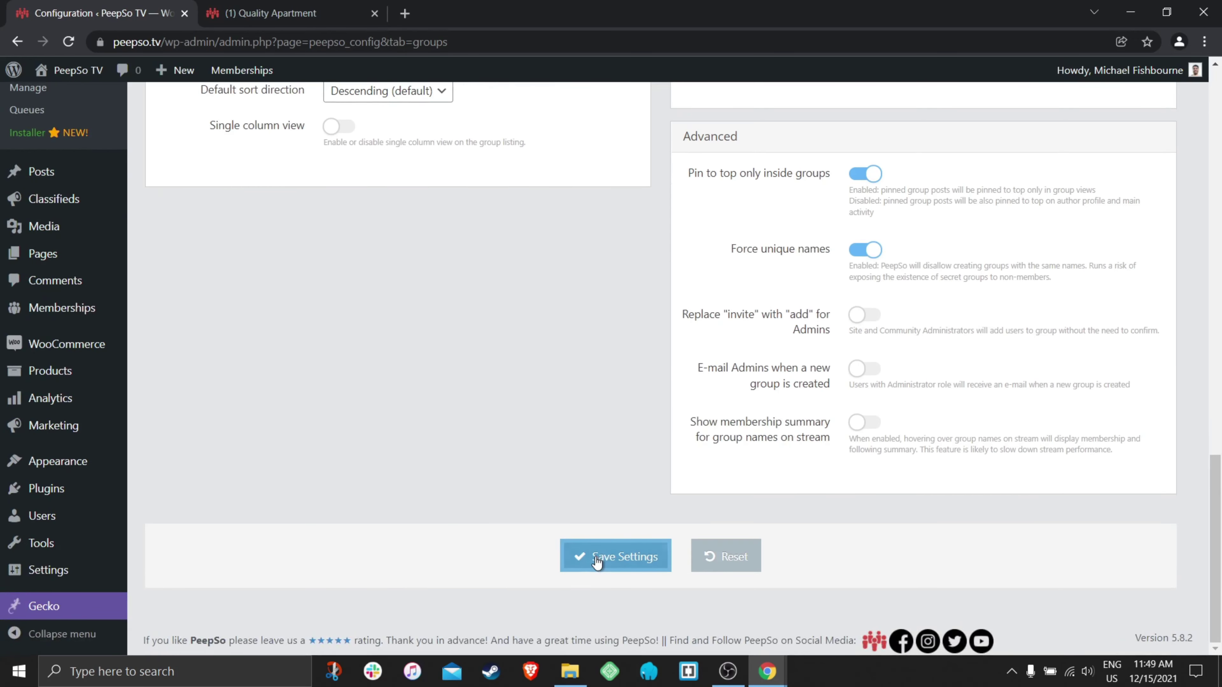
{"action": "left_click", "coordinate": [597, 558]}
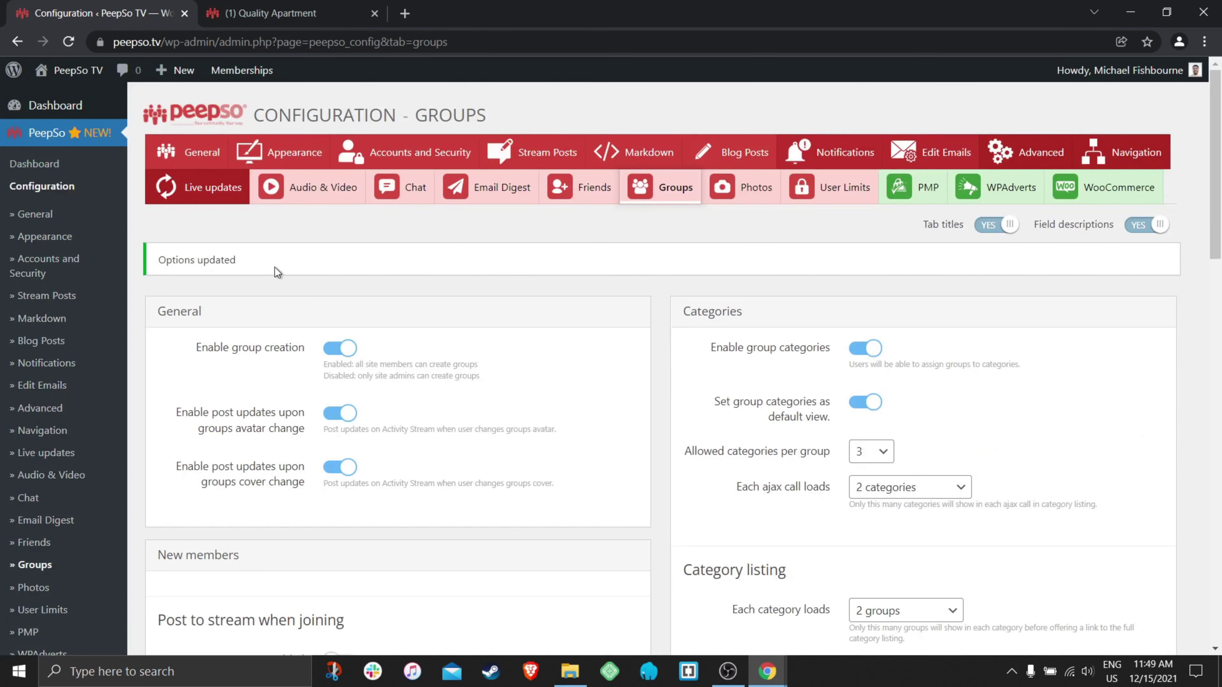
- In the groups listing, expand Business and select The Untouchables title for copying
{"action": "left_click", "coordinate": [258, 10]}
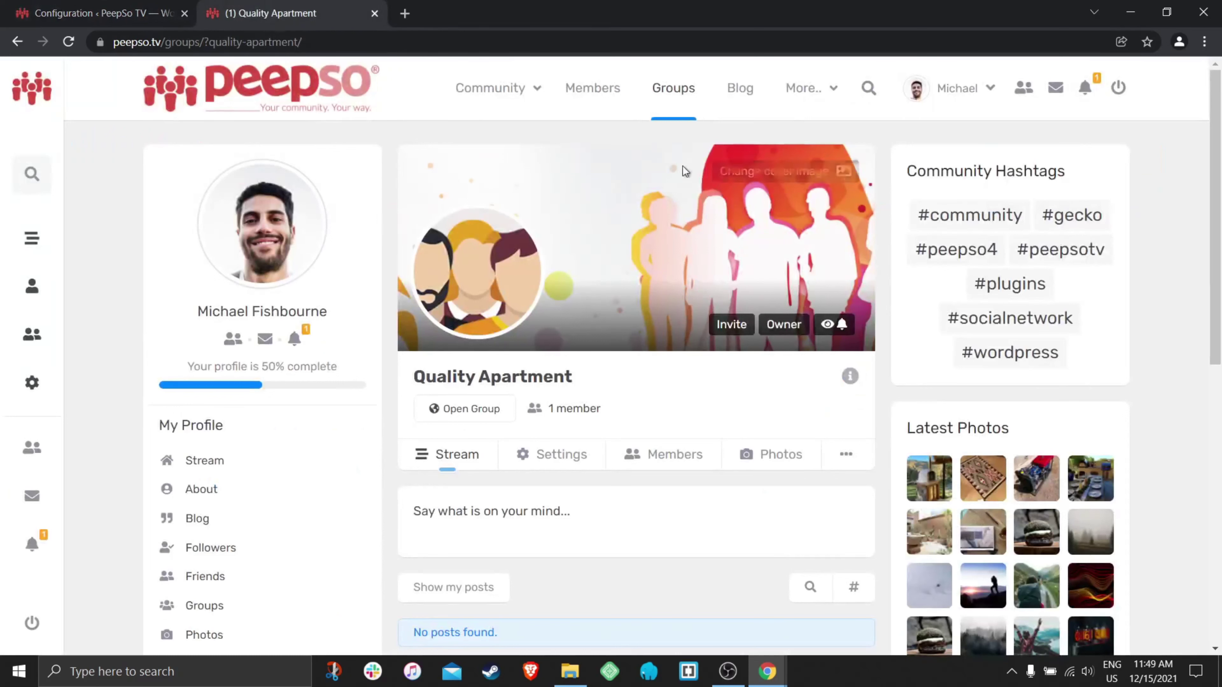
{"action": "left_click", "coordinate": [675, 89]}
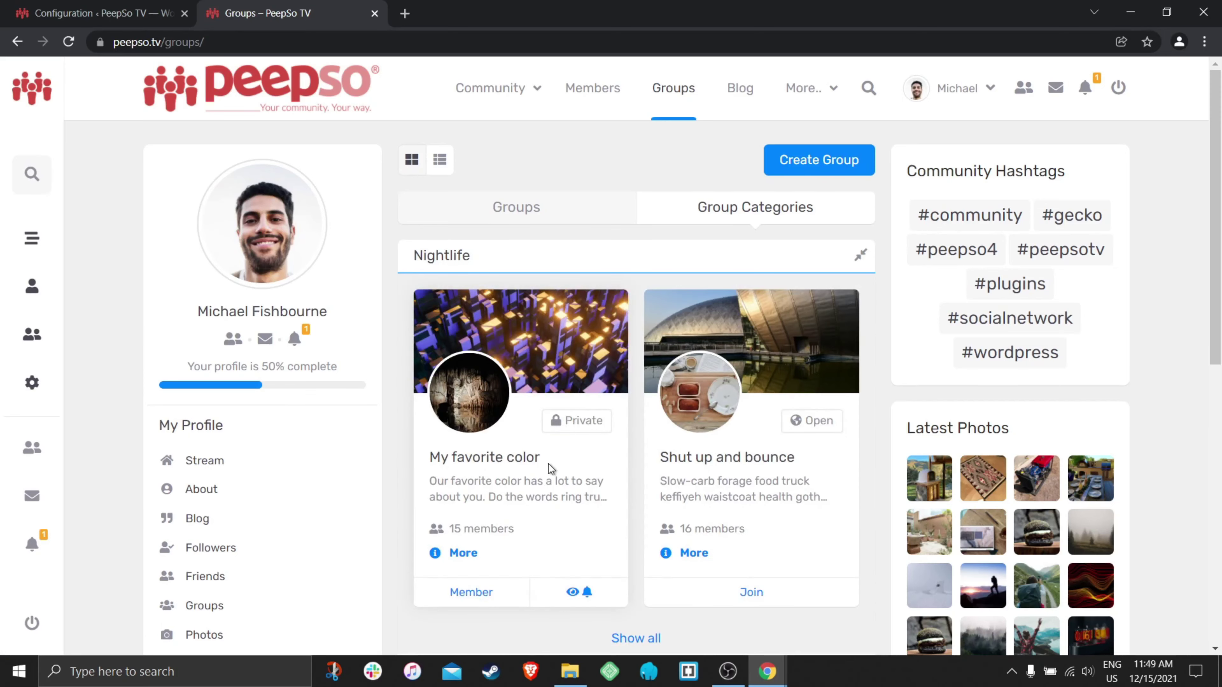
{"action": "scroll", "coordinate": [629, 461], "scroll_direction": "down", "scroll_amount": 5}
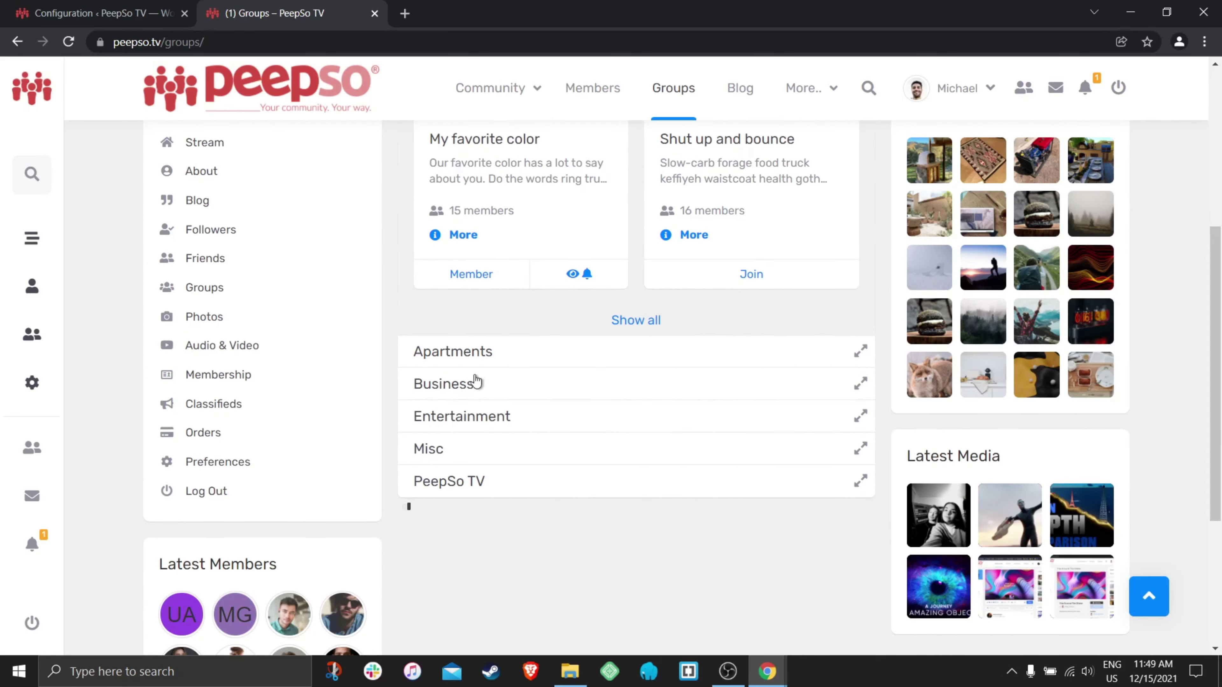
{"action": "left_click", "coordinate": [523, 385]}
{"action": "scroll", "coordinate": [625, 409], "scroll_direction": "down", "scroll_amount": 3}
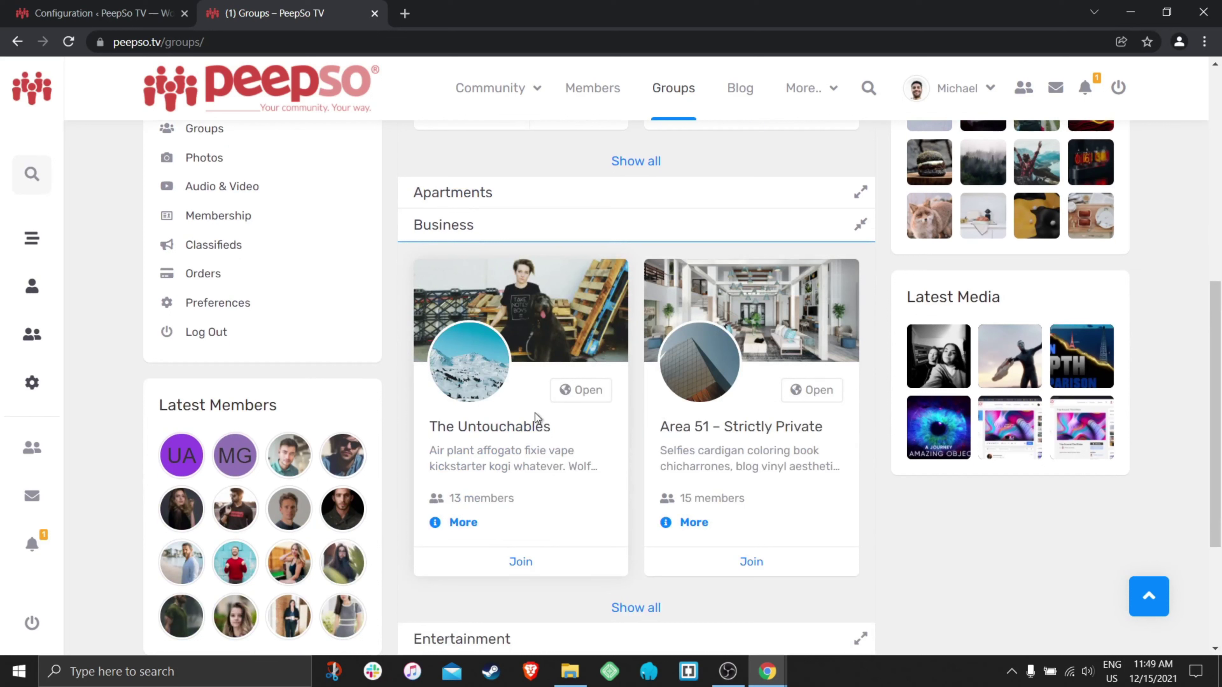
{"action": "left_click_drag", "start_coordinate": [451, 441], "coordinate": [434, 427]}
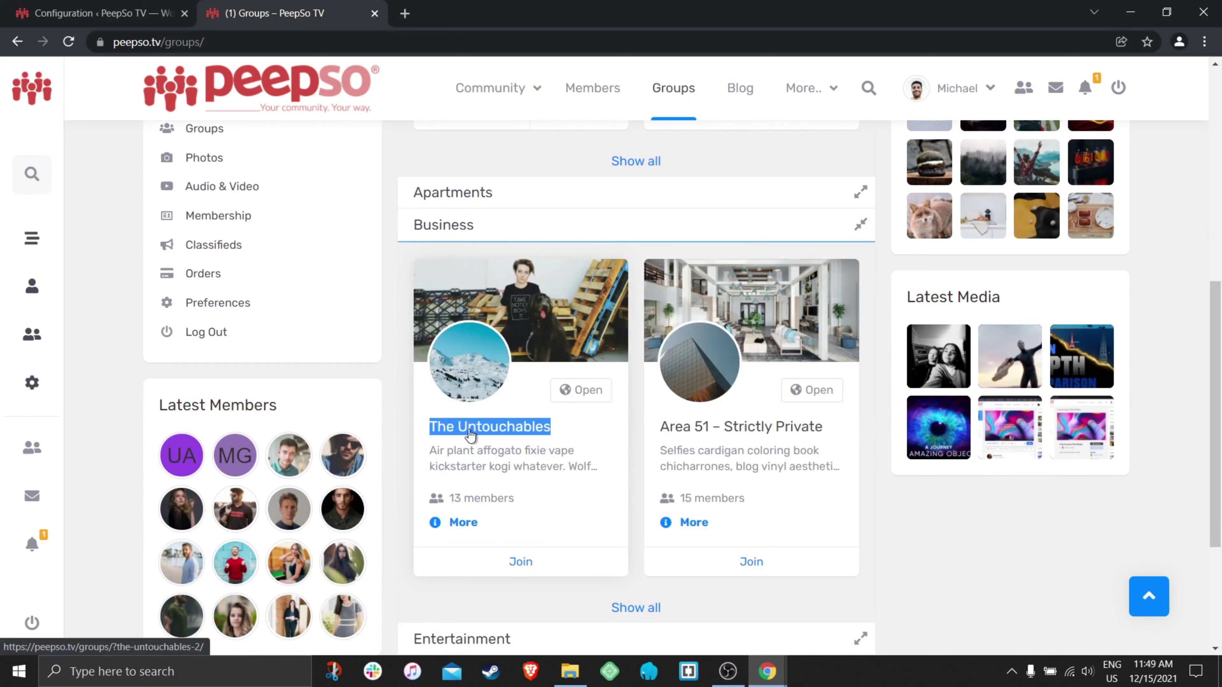
{"action": "right_click", "coordinate": [487, 425]}
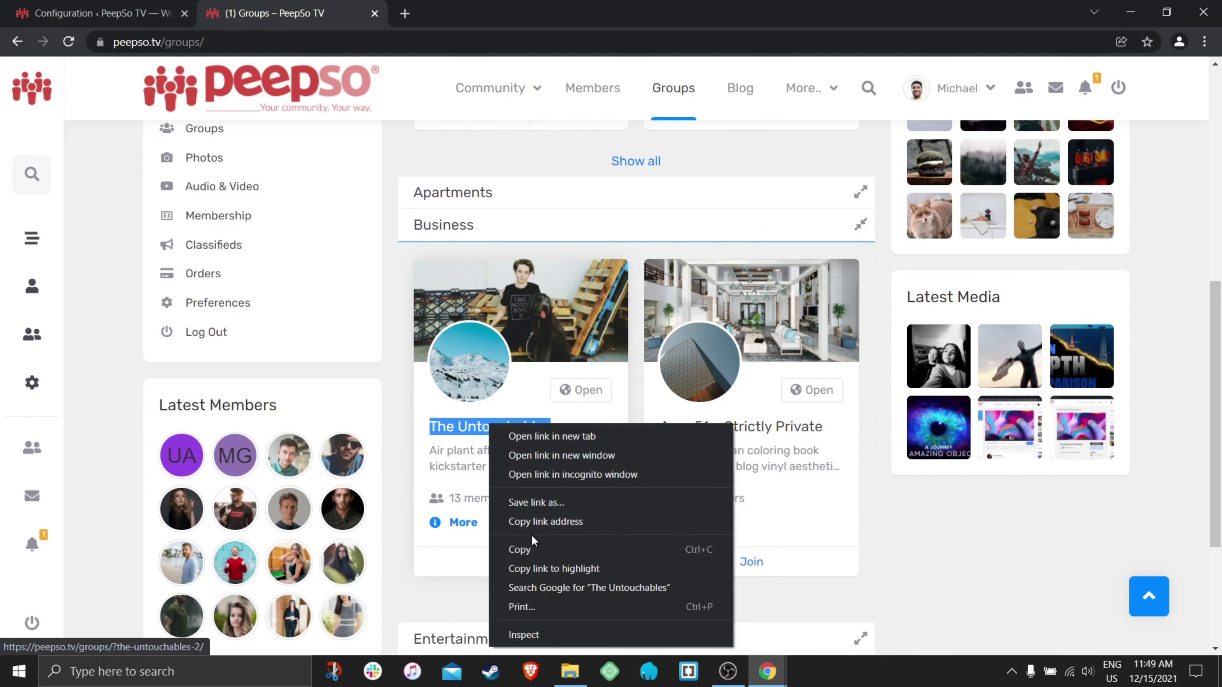
- Start a new group named 'The Untouchables' with the description 'C'
{"action": "left_click", "coordinate": [531, 549]}
{"action": "scroll", "coordinate": [663, 432], "scroll_direction": "up", "scroll_amount": 10}
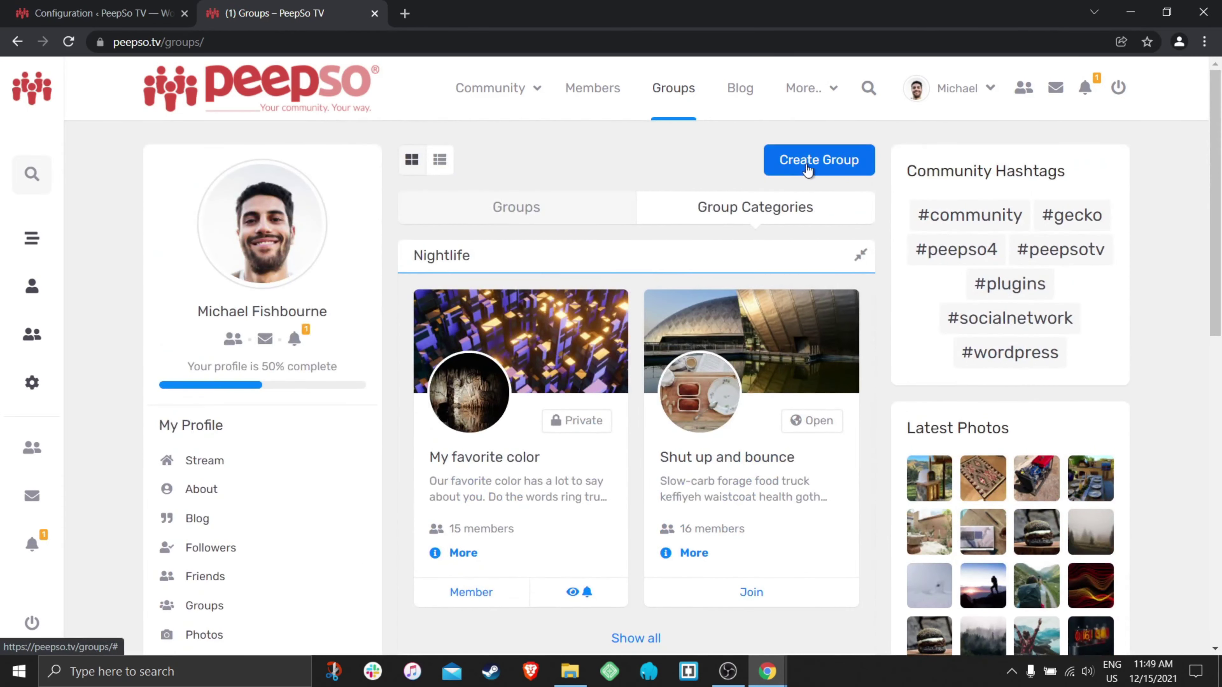
{"action": "left_click", "coordinate": [807, 166]}
{"action": "right_click", "coordinate": [378, 226]}
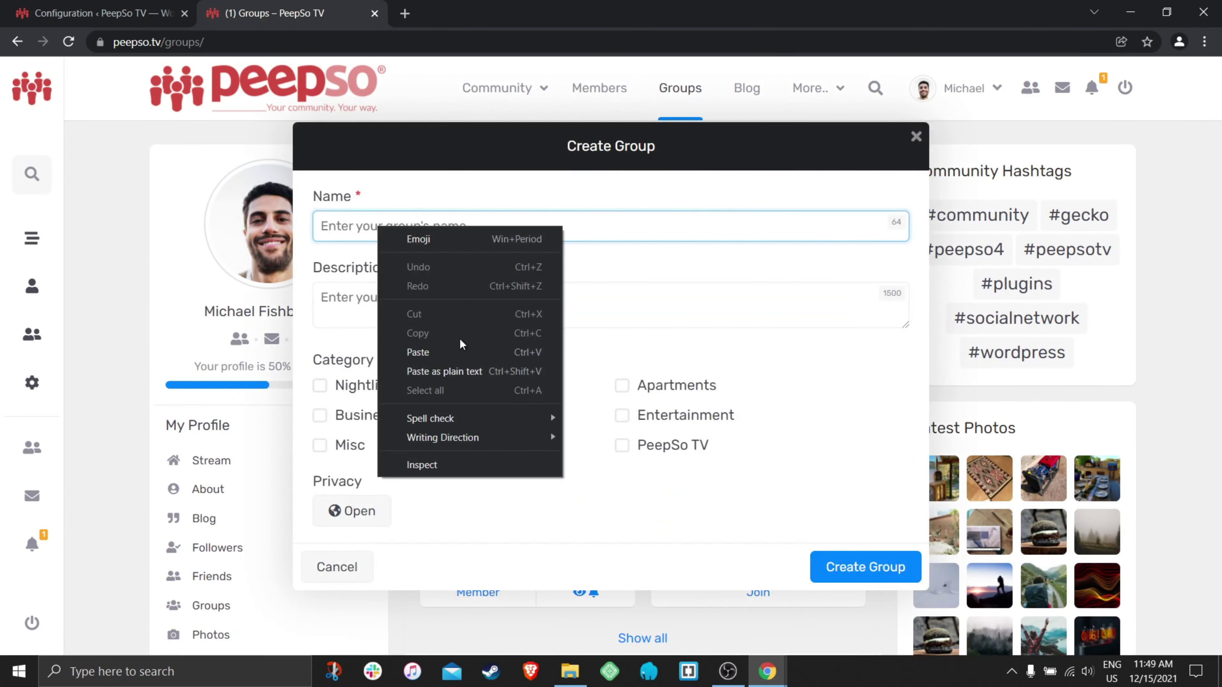
{"action": "left_click", "coordinate": [462, 345]}
{"action": "left_click", "coordinate": [413, 297]}
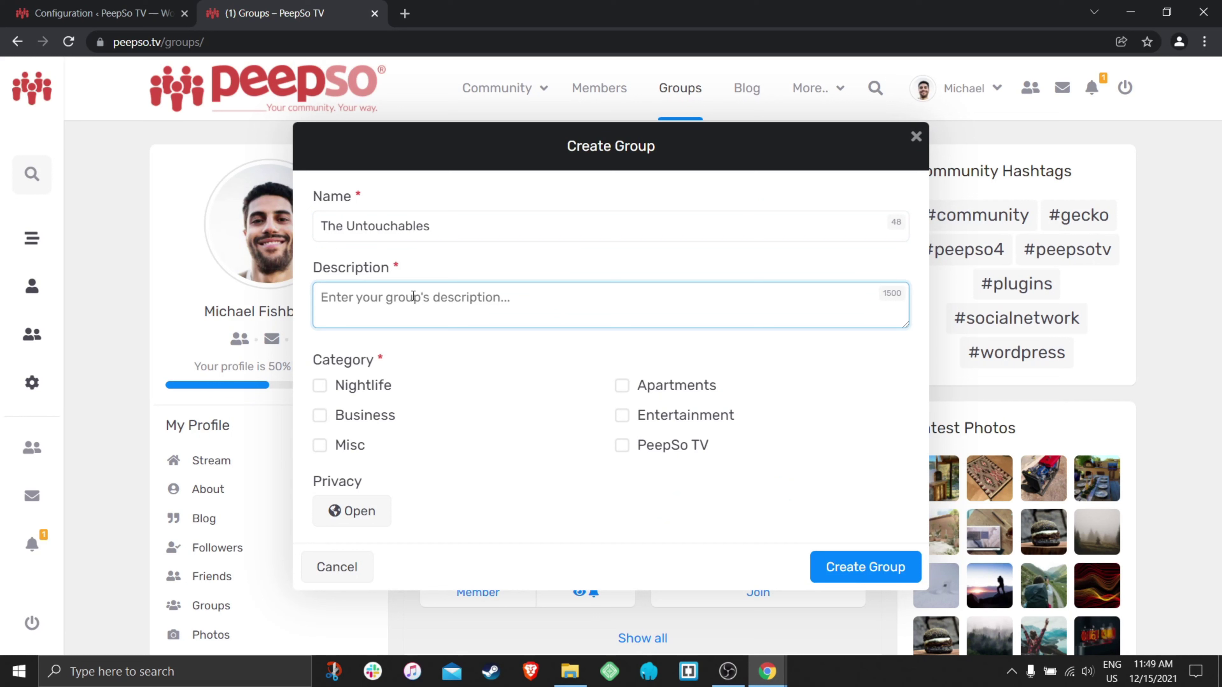
{"action": "type", "text": "Copycat"}
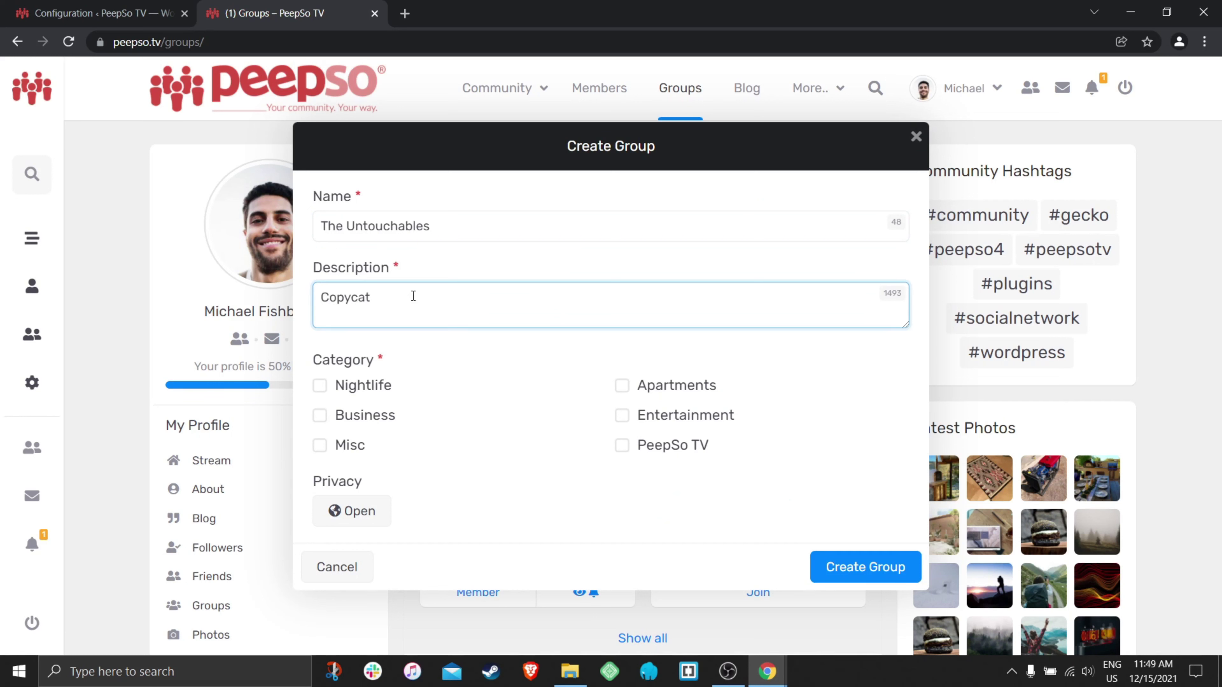
- Put the group in PeepSo TV with Open privacy and submit; the duplicate name is rejected
{"action": "left_click", "coordinate": [621, 446]}
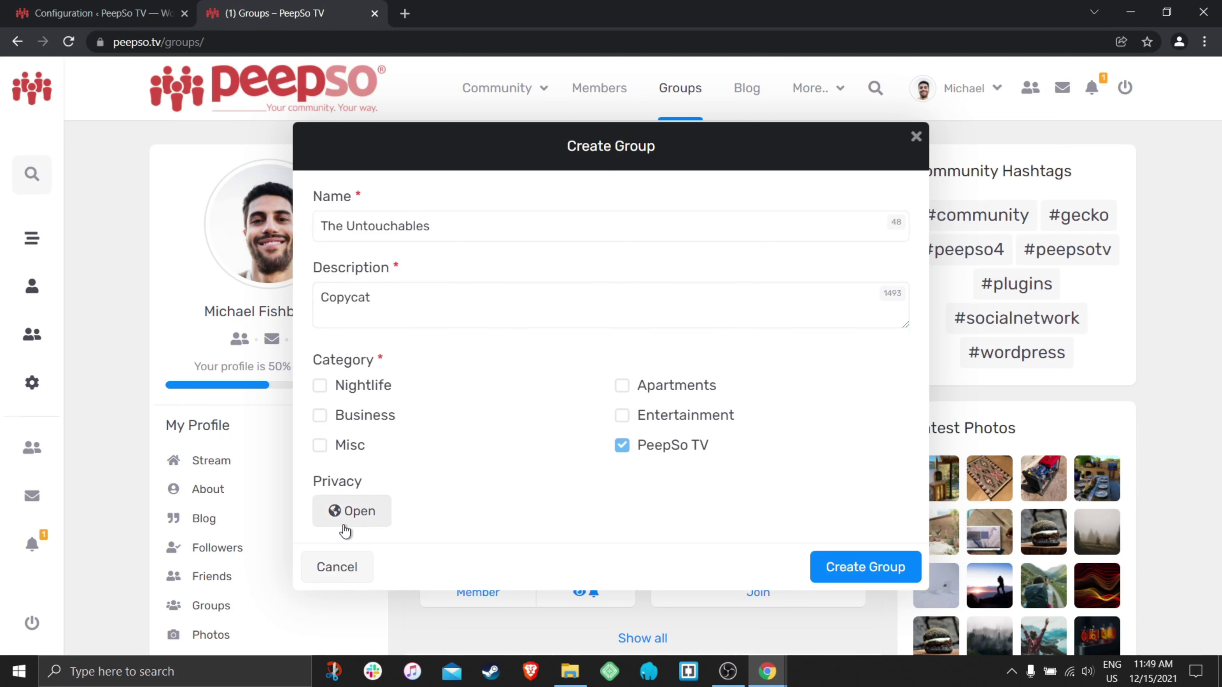
{"action": "left_click", "coordinate": [351, 511]}
{"action": "left_click", "coordinate": [347, 556]}
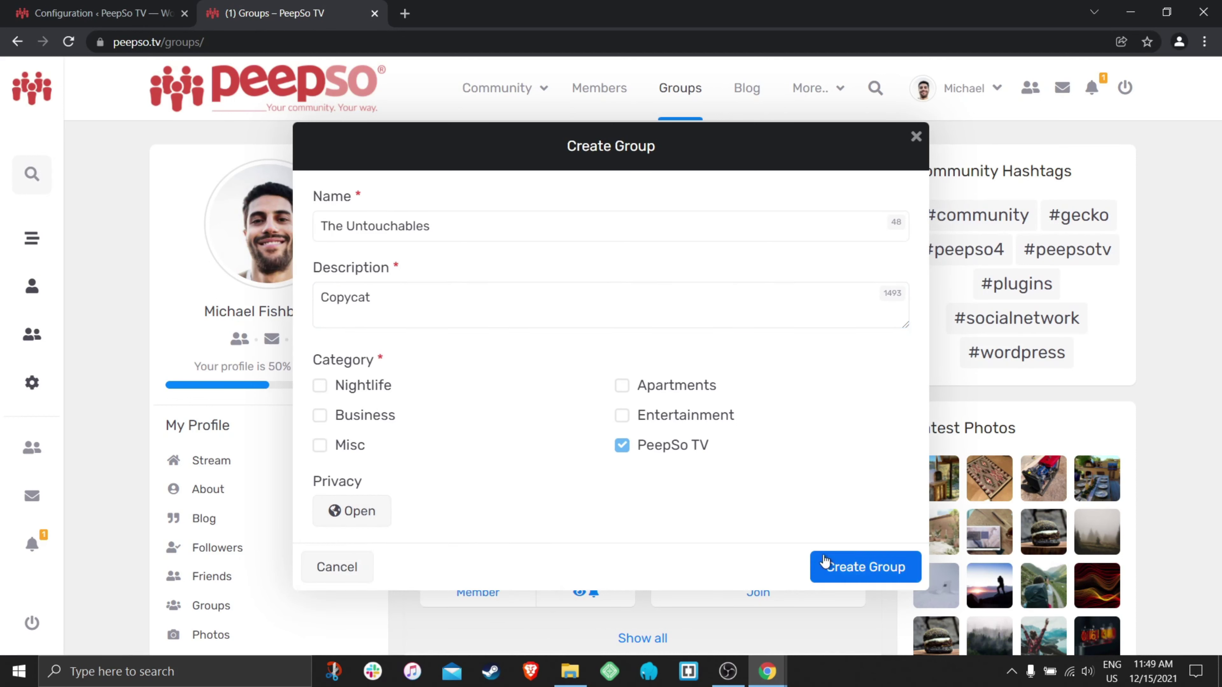
{"action": "left_click", "coordinate": [861, 572]}
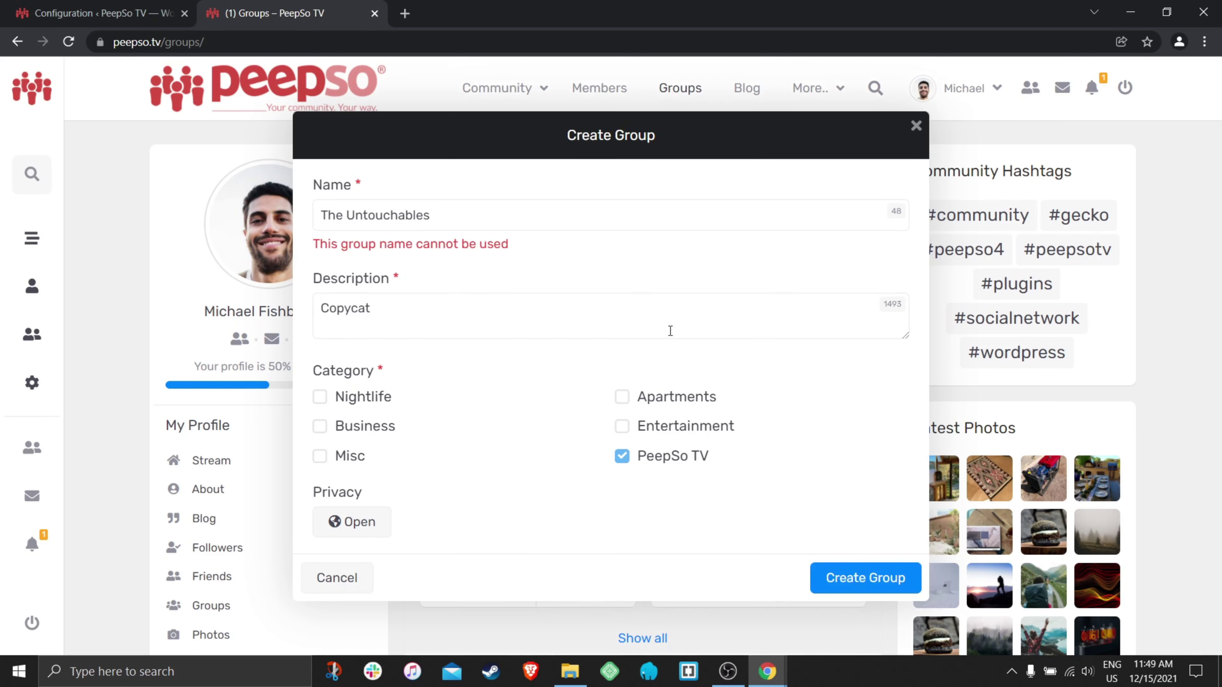
{"action": "left_click_drag", "start_coordinate": [523, 251], "coordinate": [344, 257]}
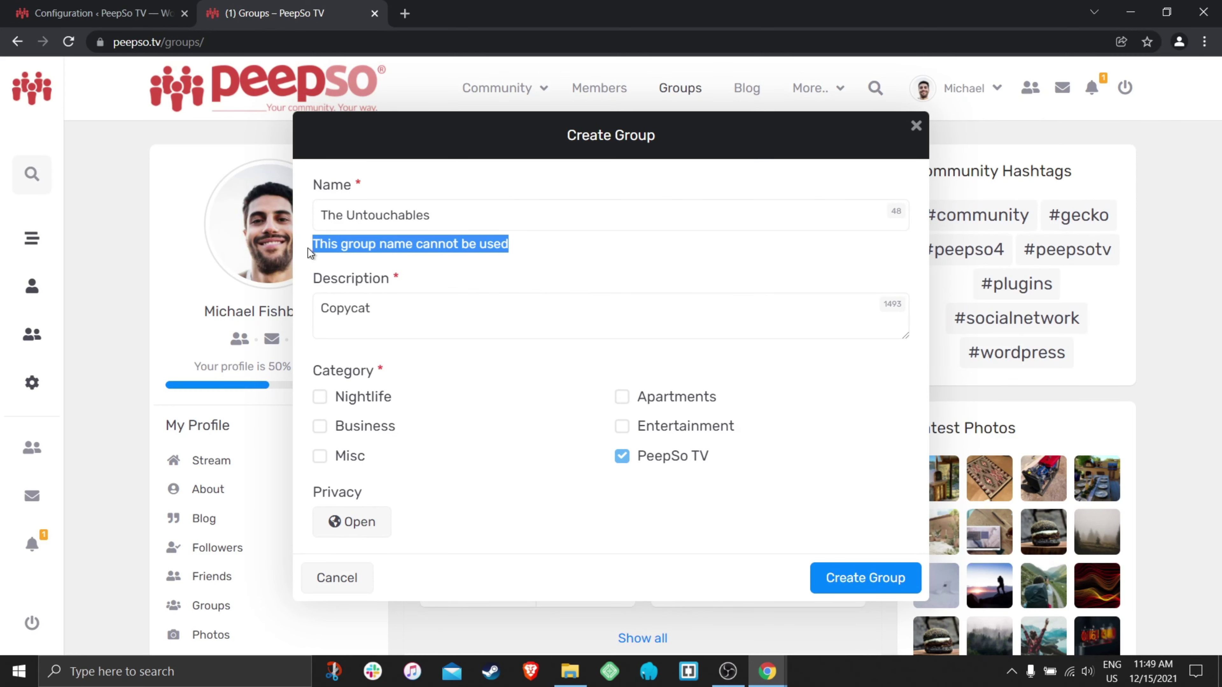
{"action": "left_click", "coordinate": [516, 255]}
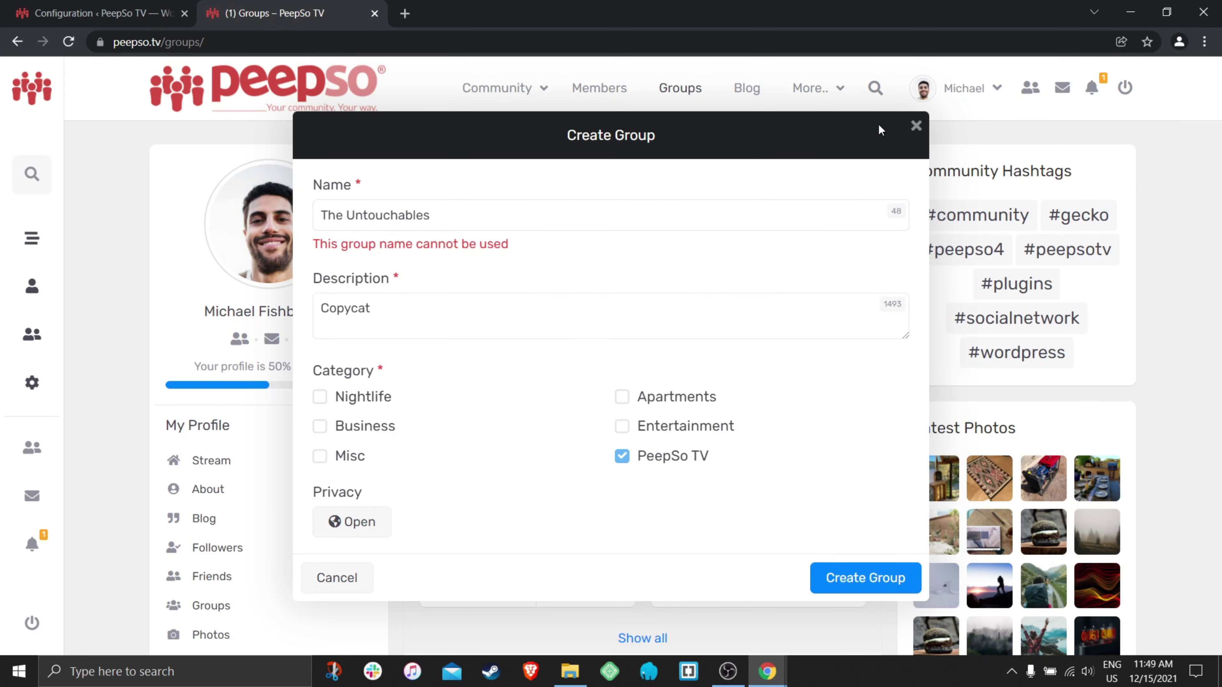
{"action": "left_click", "coordinate": [916, 127]}
- Open the My favorite color group from the front-end Groups page
{"action": "left_click", "coordinate": [140, 13]}
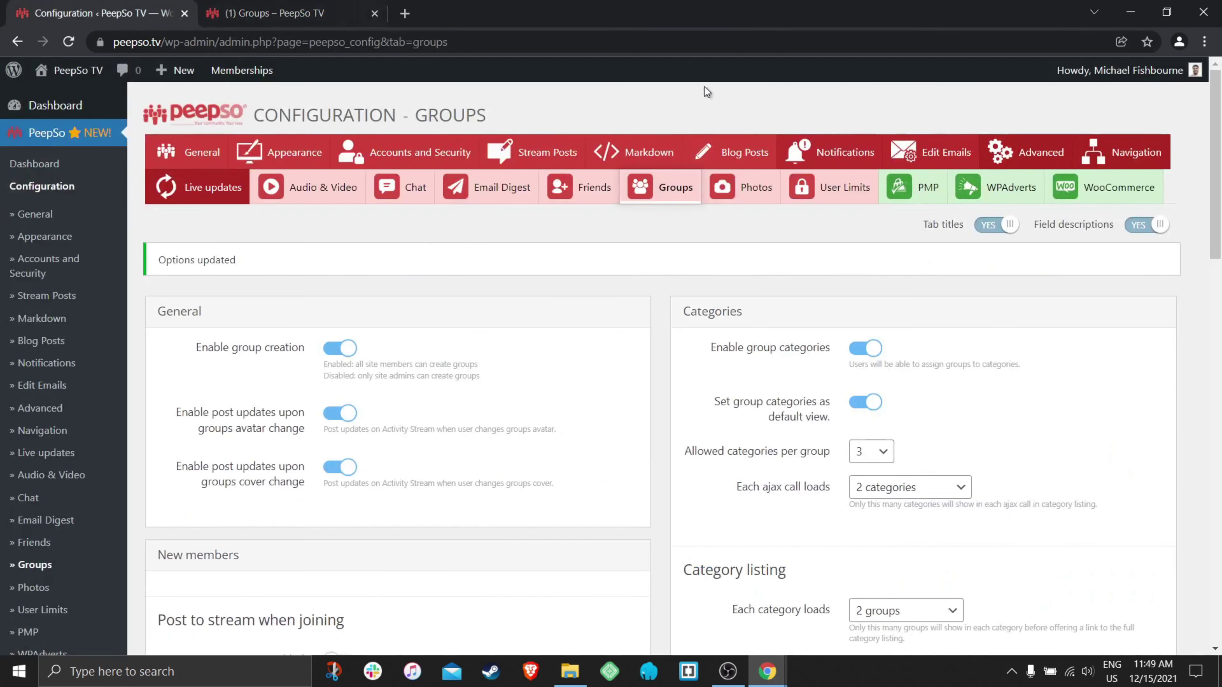
{"action": "scroll", "coordinate": [979, 445], "scroll_direction": "down", "scroll_amount": 20}
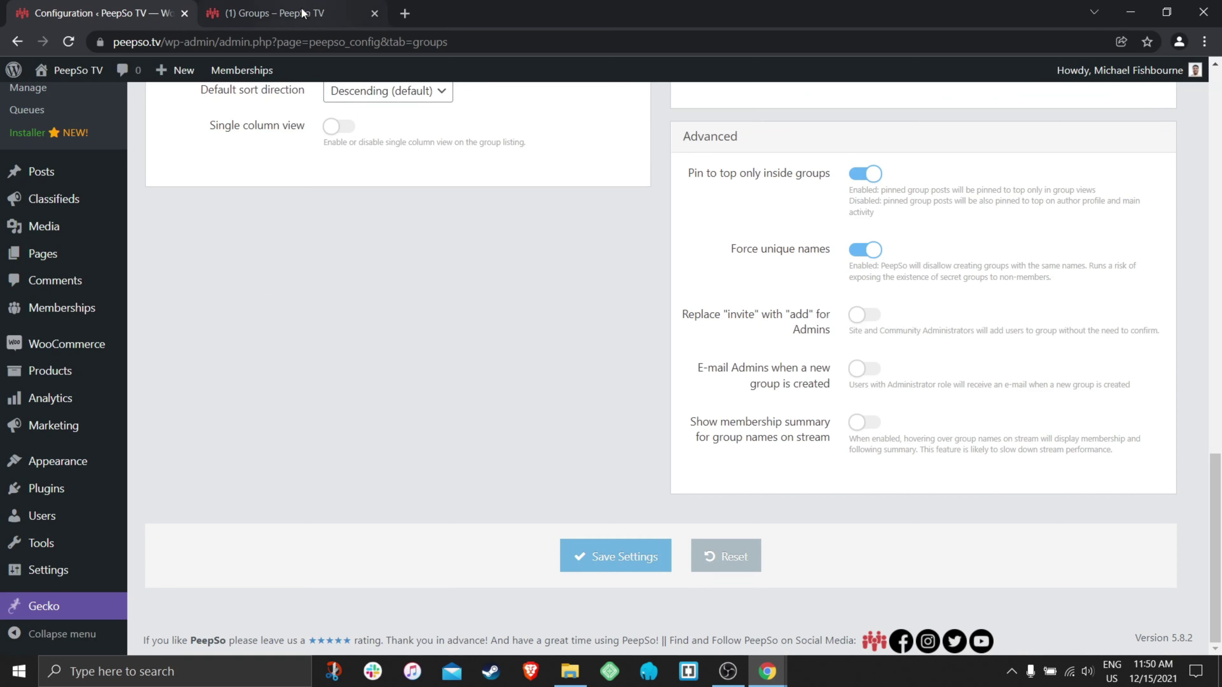
{"action": "left_click", "coordinate": [274, 13]}
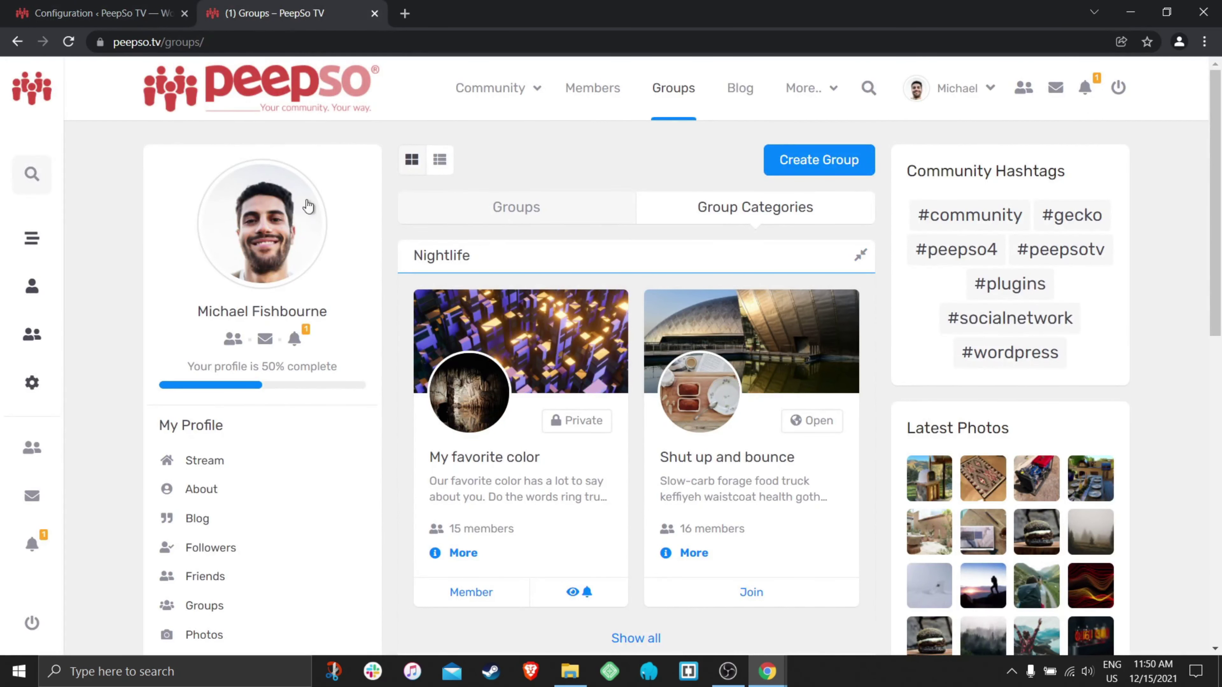
{"action": "left_click", "coordinate": [483, 459]}
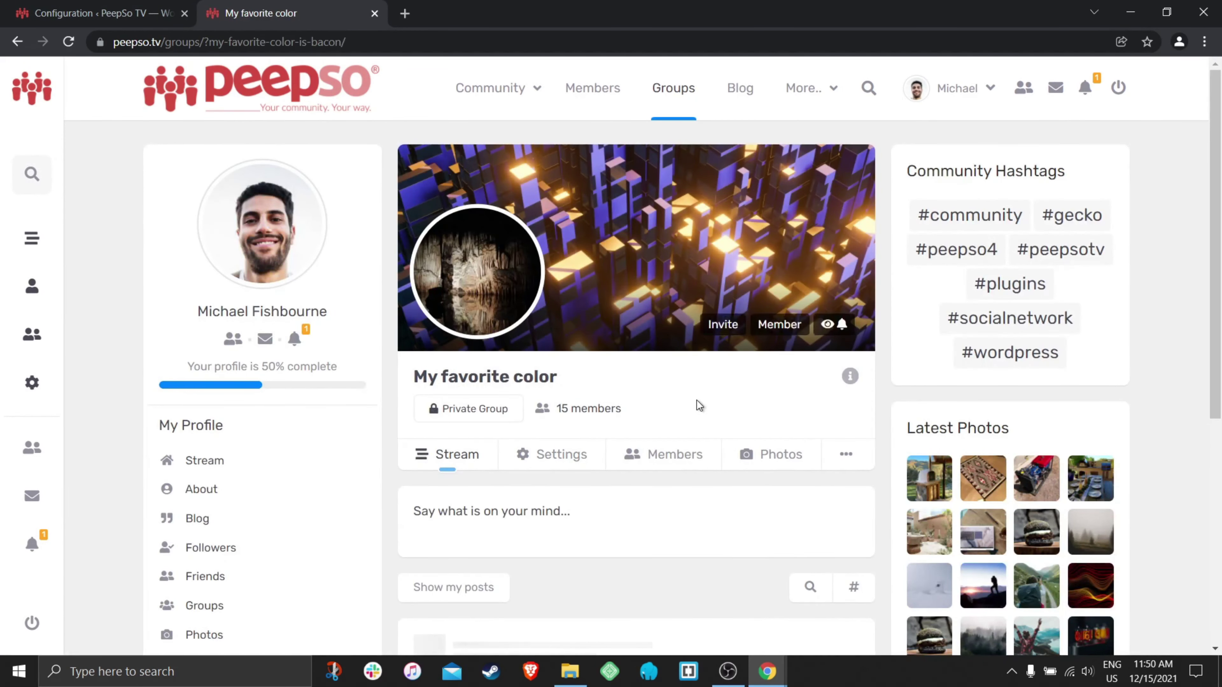
- Invite the right-hand and middle users to My favorite color, then go back to configuration
{"action": "scroll", "coordinate": [696, 399], "scroll_direction": "down", "scroll_amount": 3}
{"action": "scroll", "coordinate": [696, 399], "scroll_direction": "up", "scroll_amount": 2}
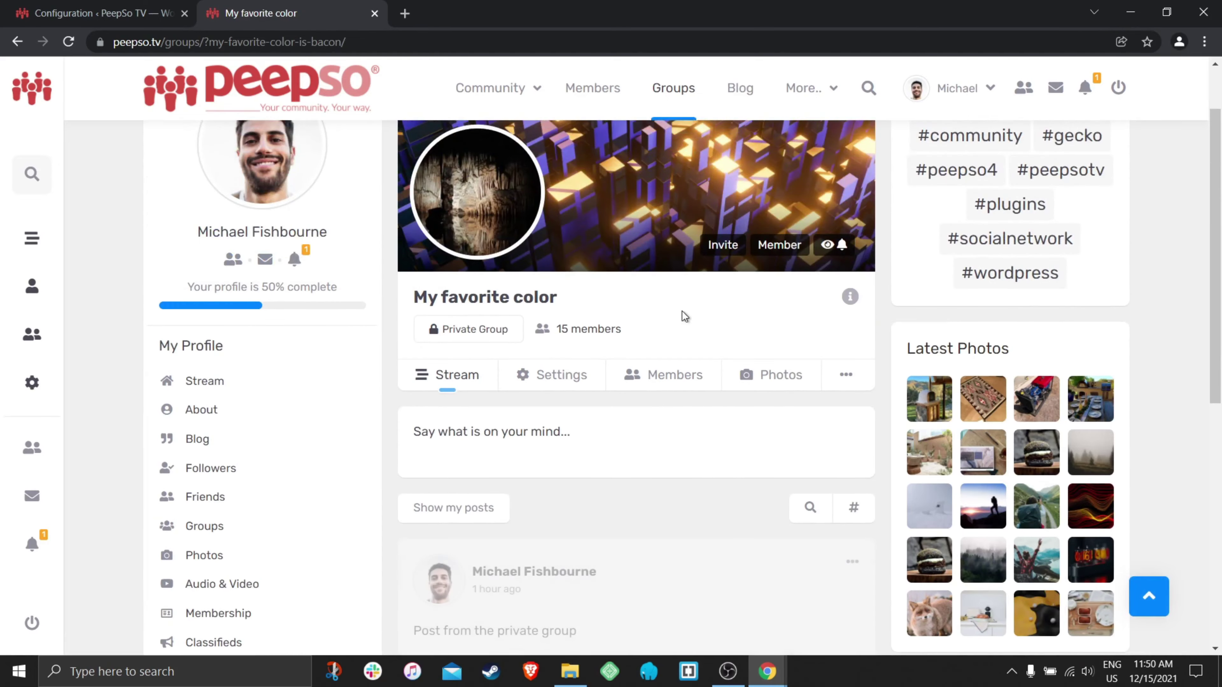
{"action": "left_click", "coordinate": [736, 247]}
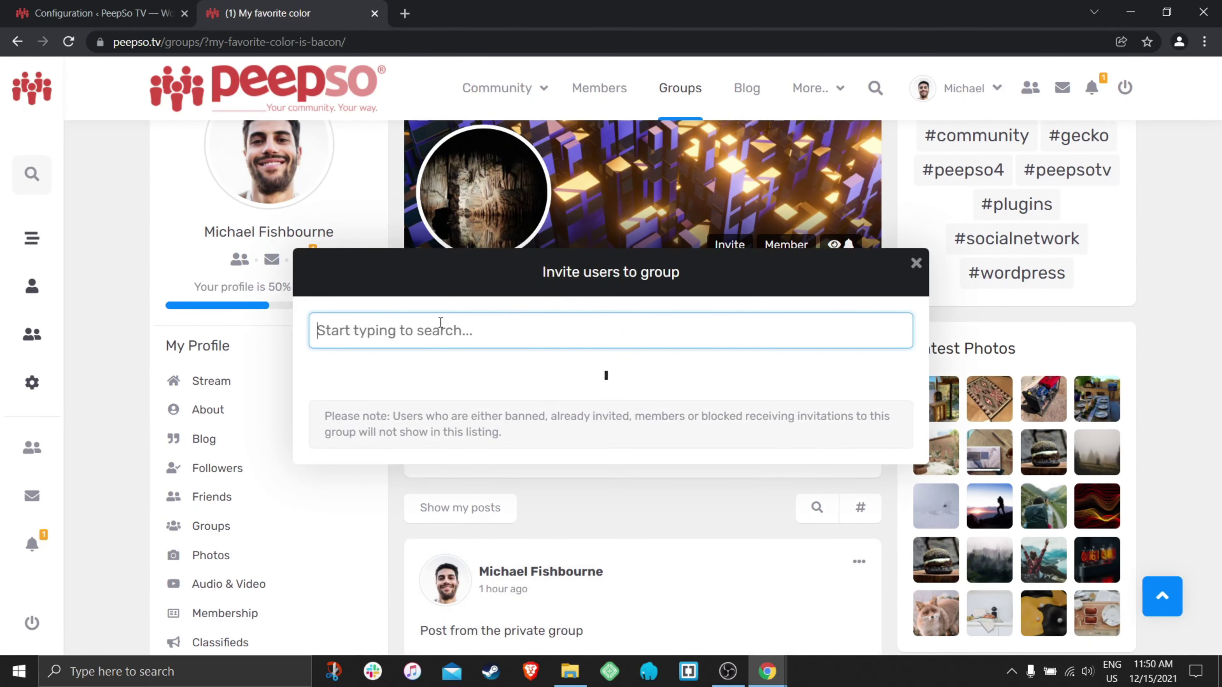
{"action": "scroll", "coordinate": [511, 369], "scroll_direction": "up", "scroll_amount": 4}
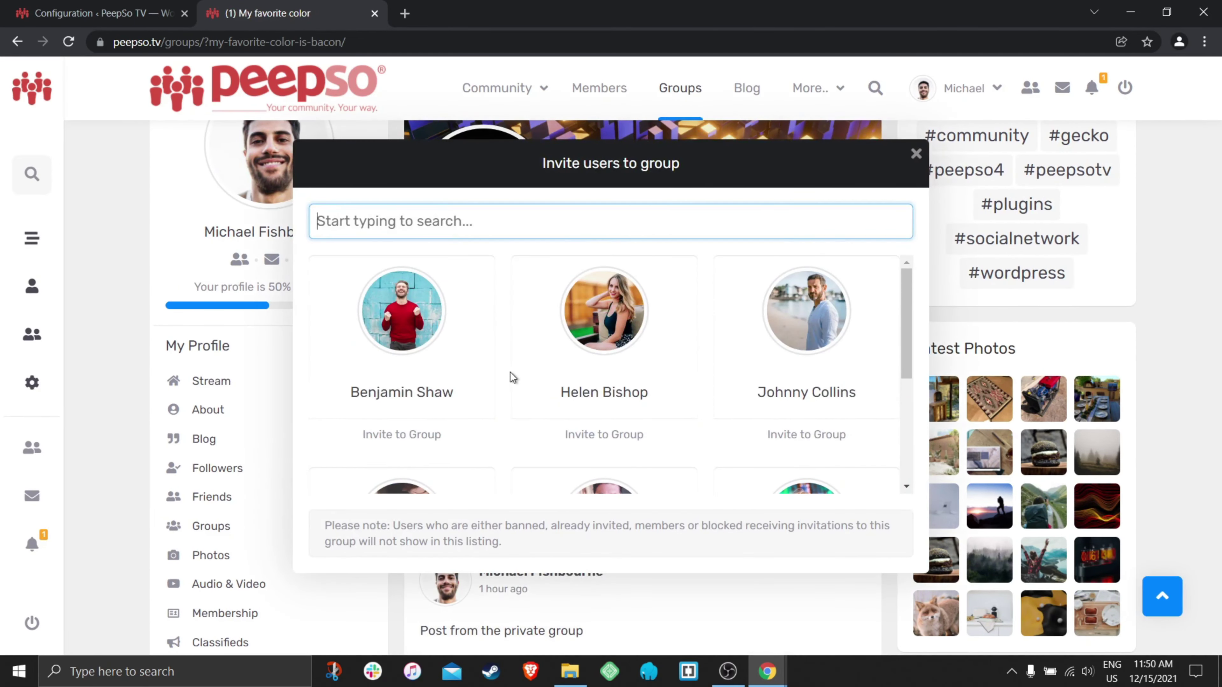
{"action": "scroll", "coordinate": [510, 373], "scroll_direction": "down", "scroll_amount": 4}
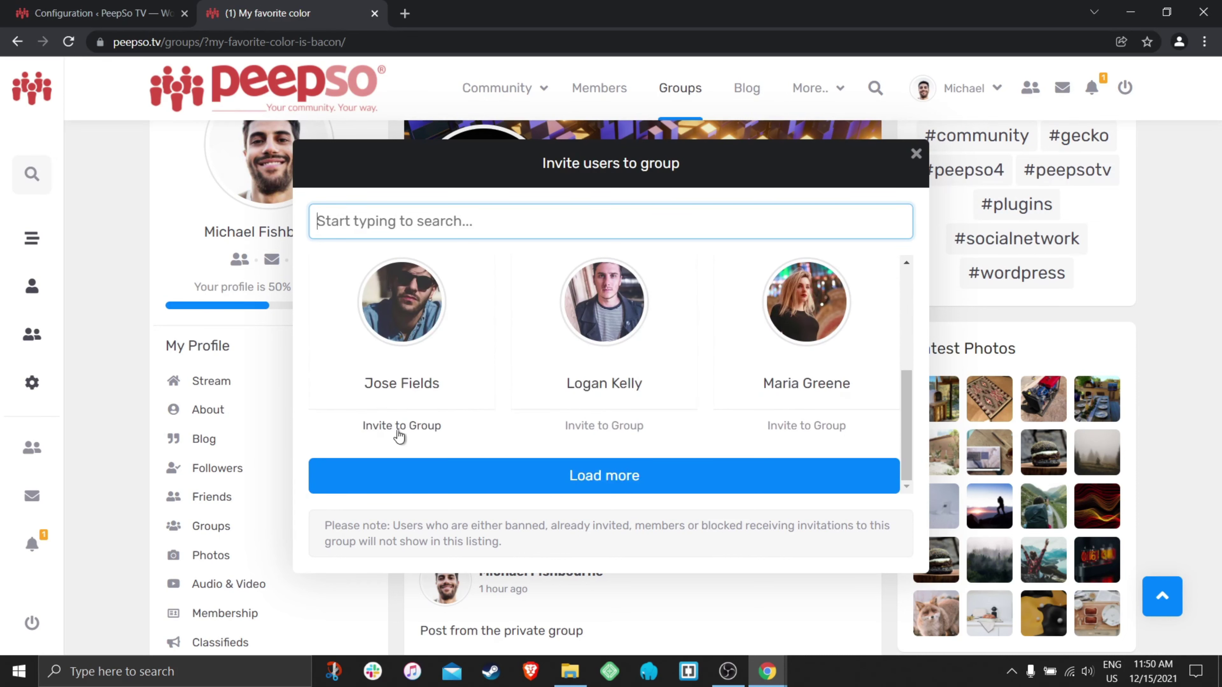
{"action": "left_click", "coordinate": [813, 428]}
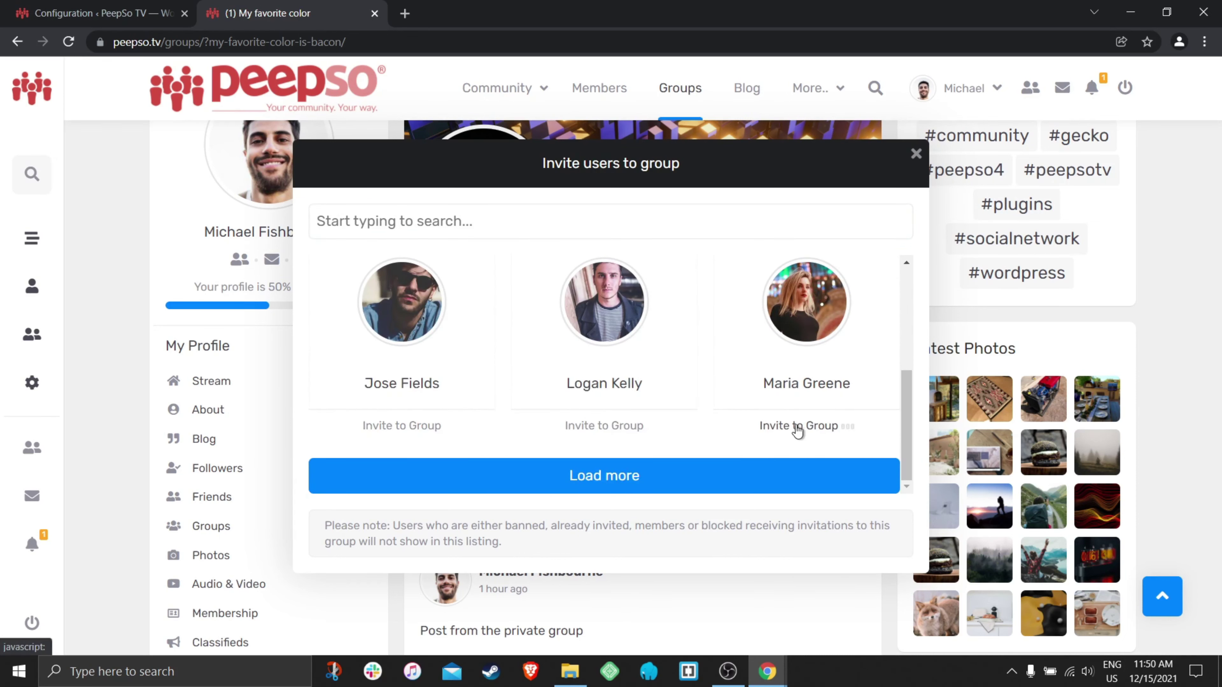
{"action": "left_click", "coordinate": [591, 432]}
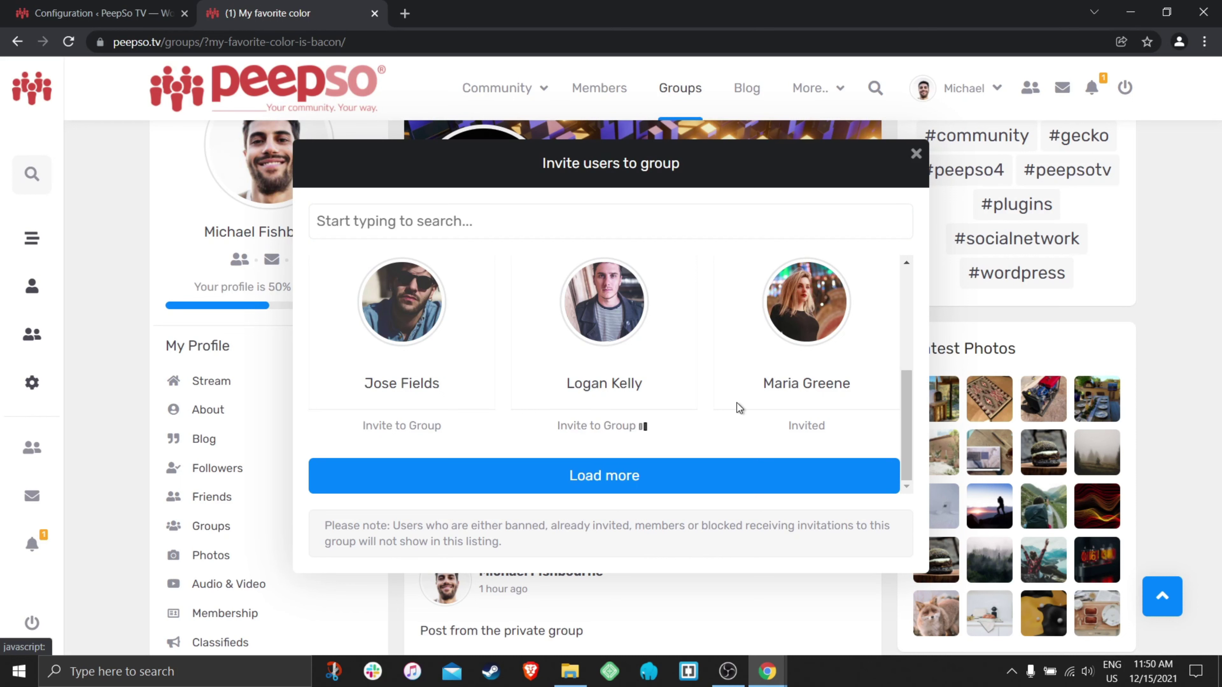
{"action": "left_click", "coordinate": [916, 154]}
{"action": "left_click", "coordinate": [96, 13]}
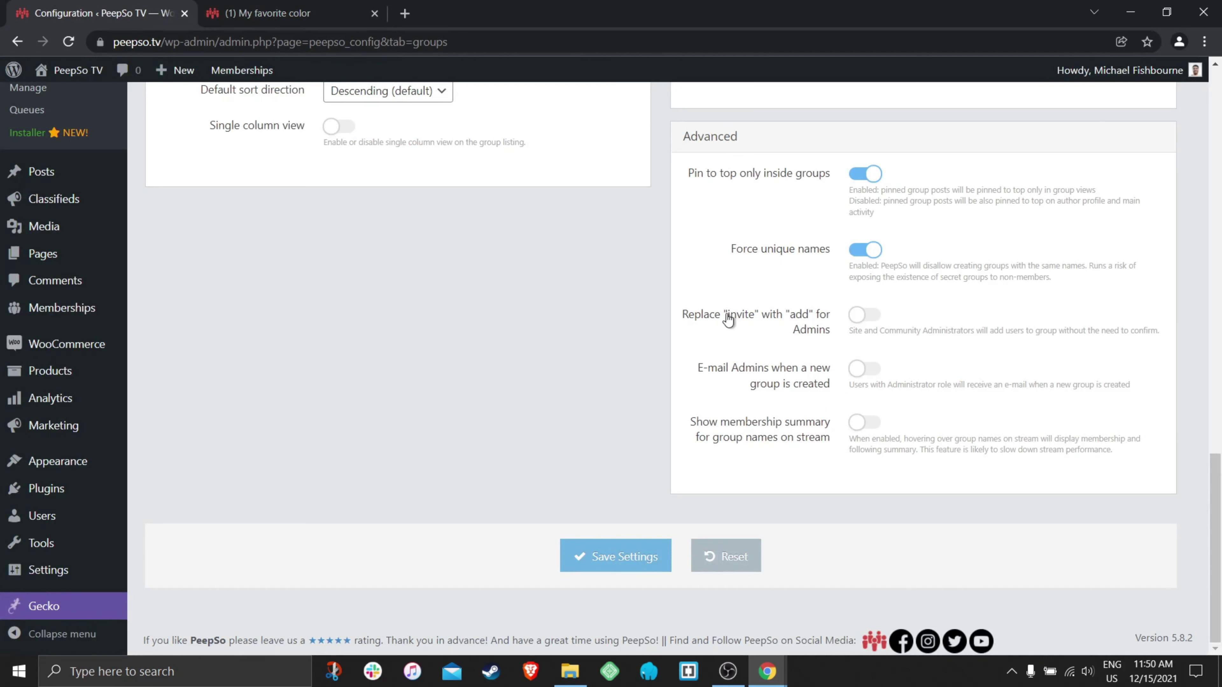
- Enable 'Replace invite with add for Admins', save, and reload the My favorite color page
{"action": "left_click", "coordinate": [868, 317]}
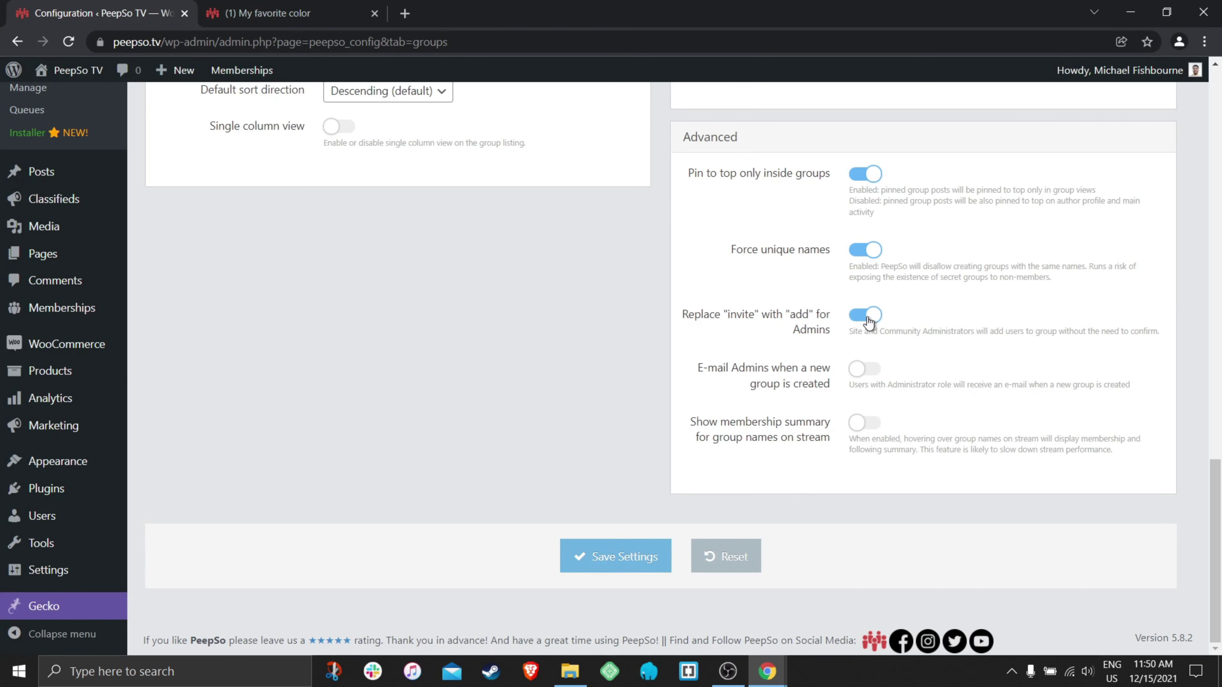
{"action": "left_click", "coordinate": [621, 557]}
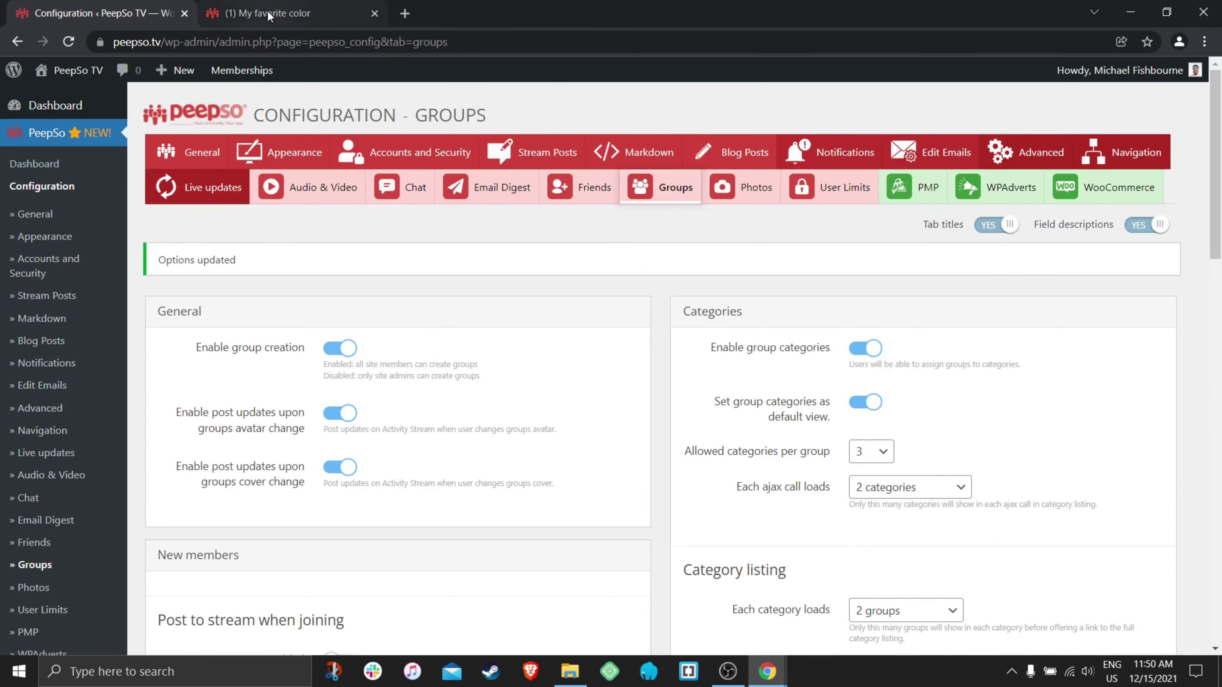
{"action": "left_click", "coordinate": [268, 16]}
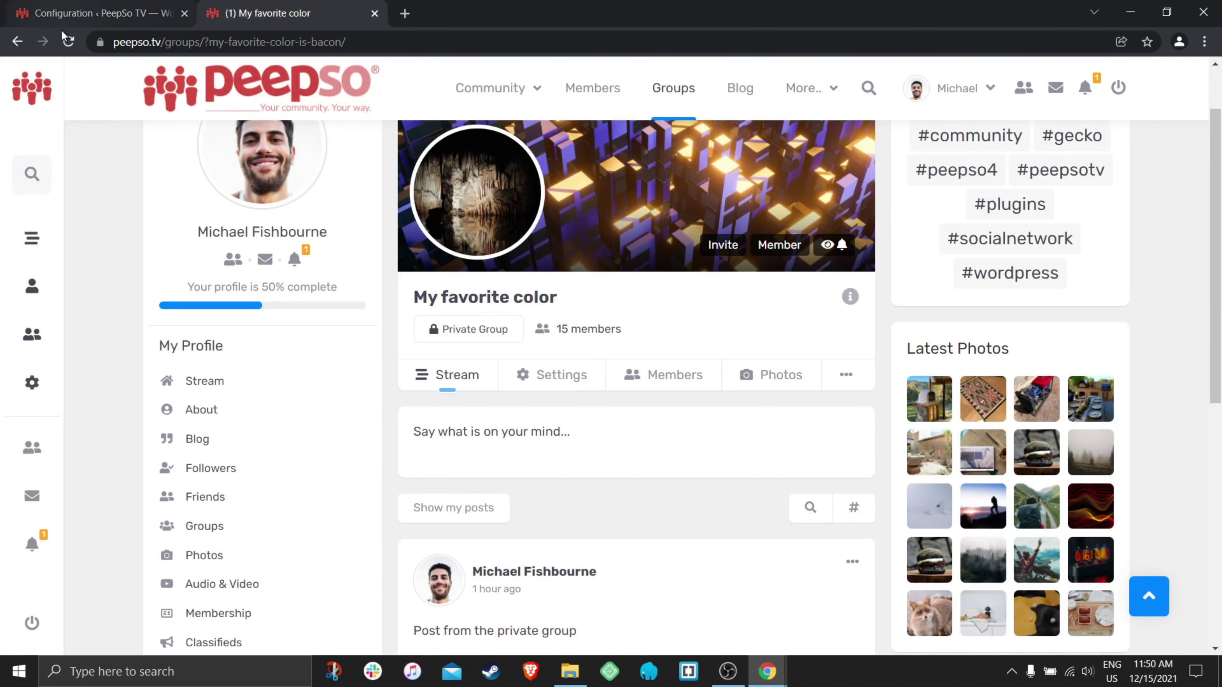
{"action": "key", "text": "F5"}
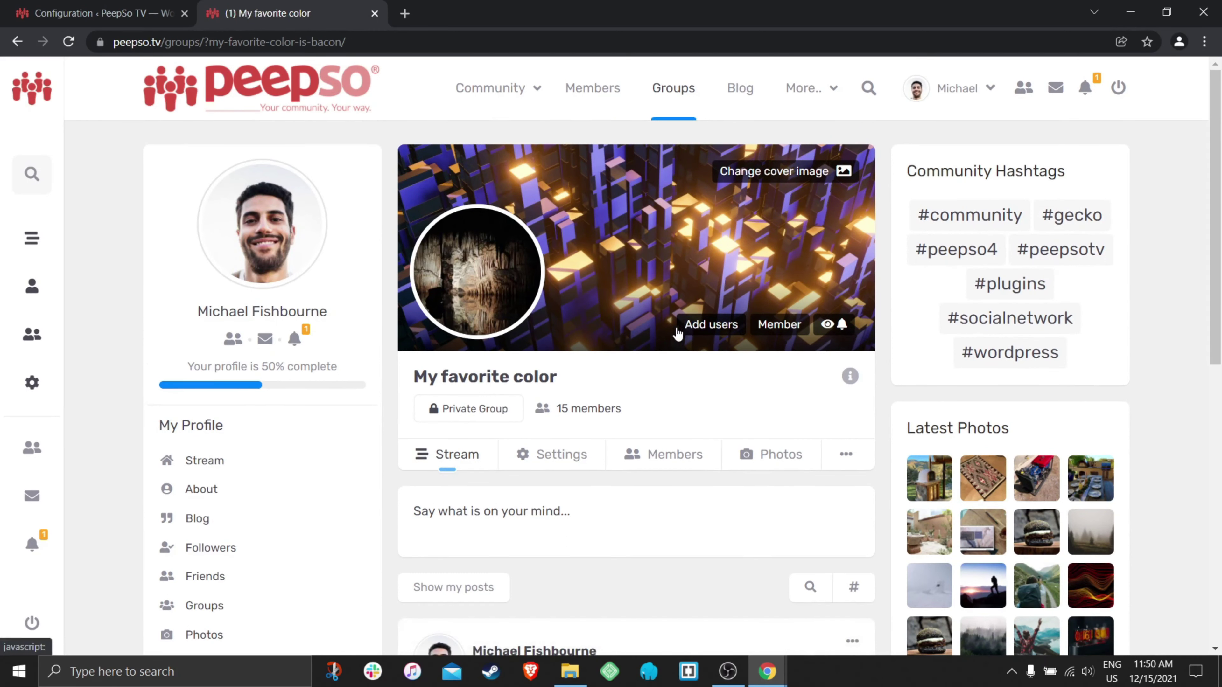
- Add the middle, right-hand and left-hand users directly to My favorite color and review the members
{"action": "left_click", "coordinate": [700, 333]}
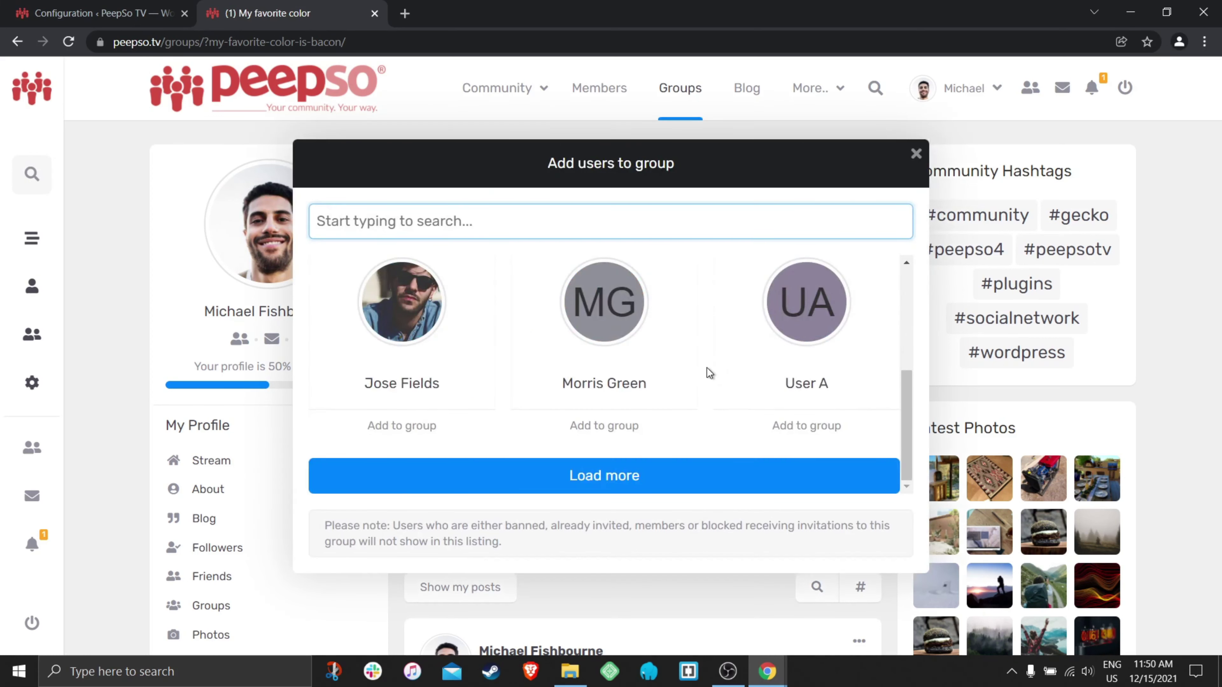
{"action": "scroll", "coordinate": [747, 380], "scroll_direction": "up", "scroll_amount": 5}
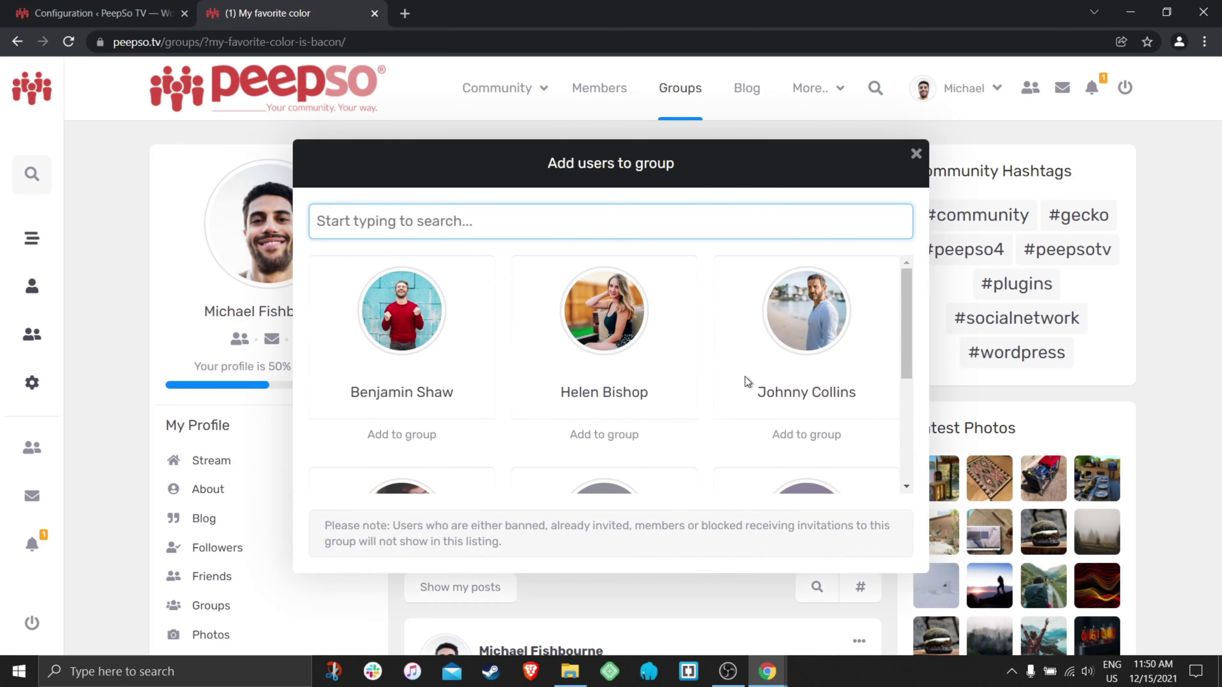
{"action": "left_click", "coordinate": [605, 435]}
{"action": "left_click", "coordinate": [805, 436]}
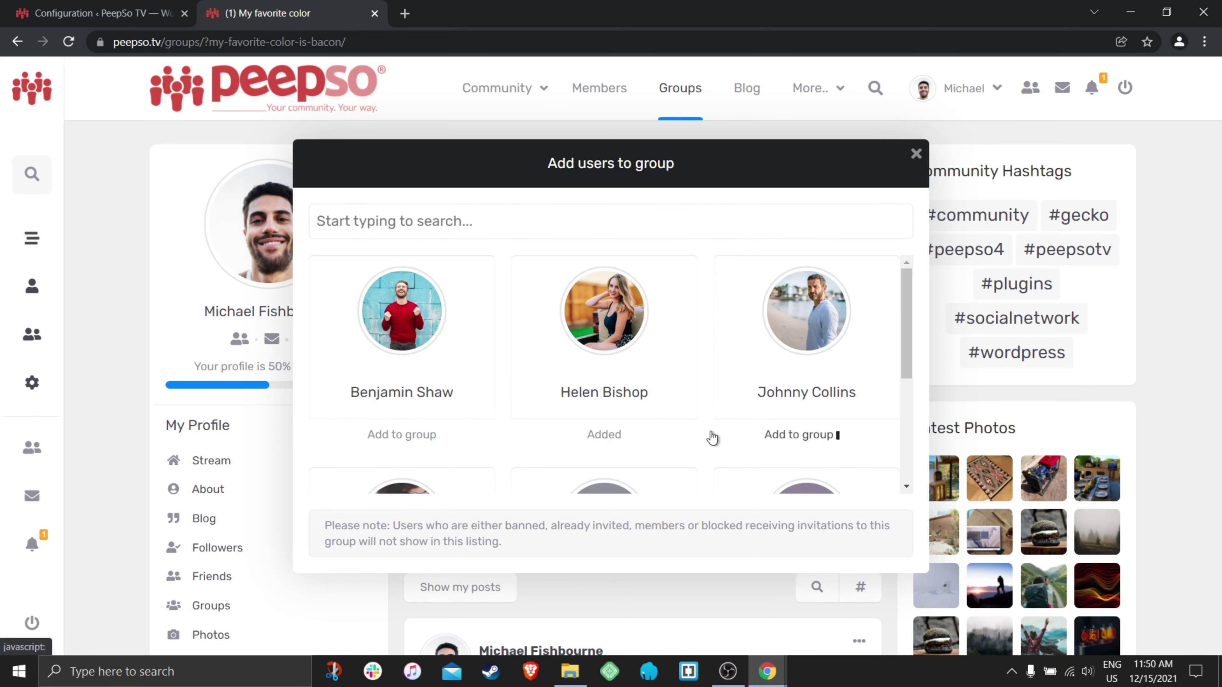
{"action": "left_click", "coordinate": [428, 439]}
{"action": "left_click", "coordinate": [916, 154]}
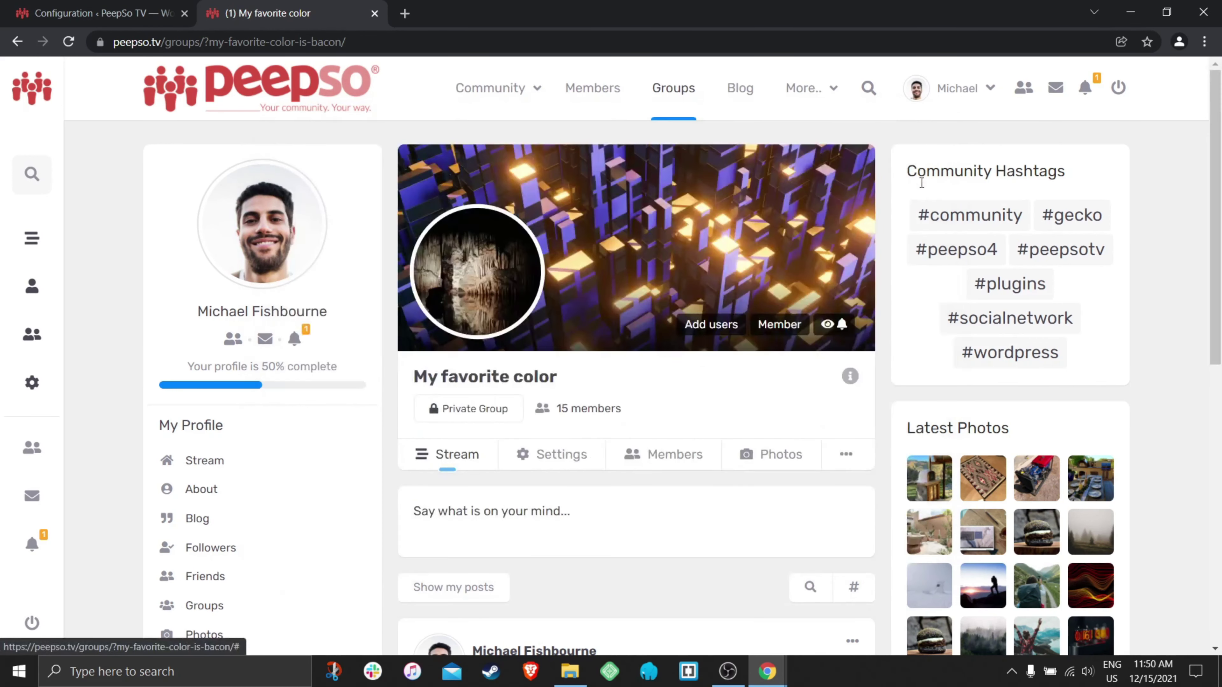
{"action": "scroll", "coordinate": [610, 332], "scroll_direction": "down", "scroll_amount": 2}
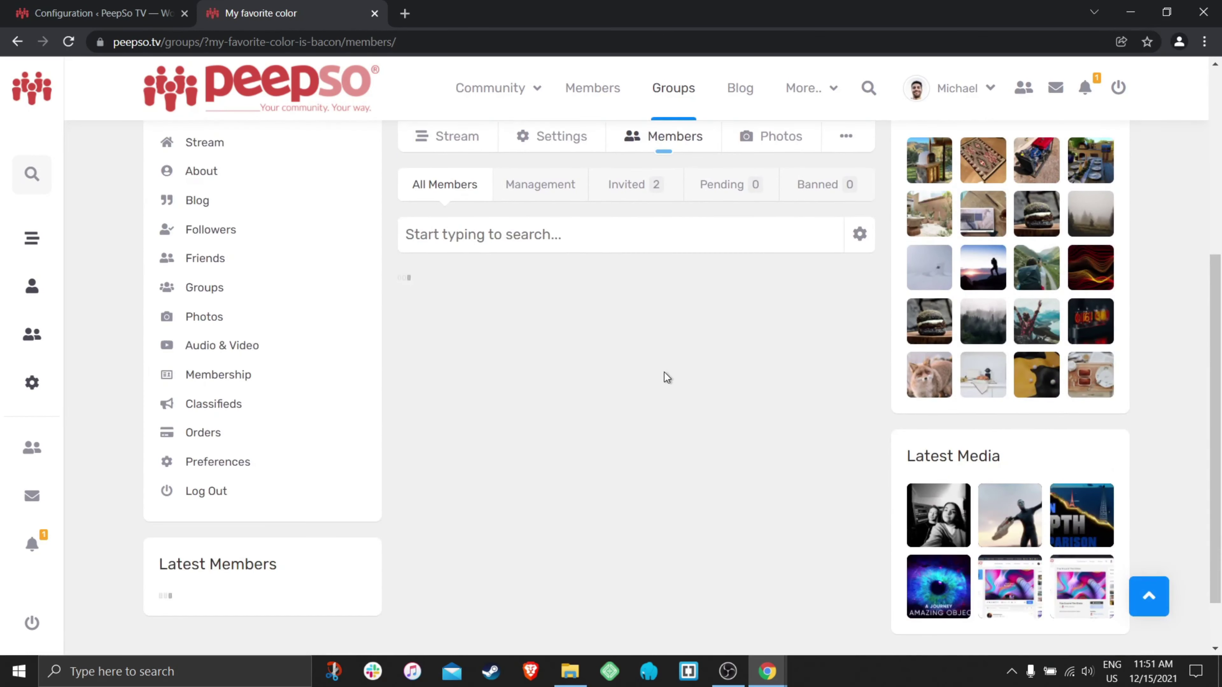
{"action": "scroll", "coordinate": [801, 351], "scroll_direction": "down", "scroll_amount": 2}
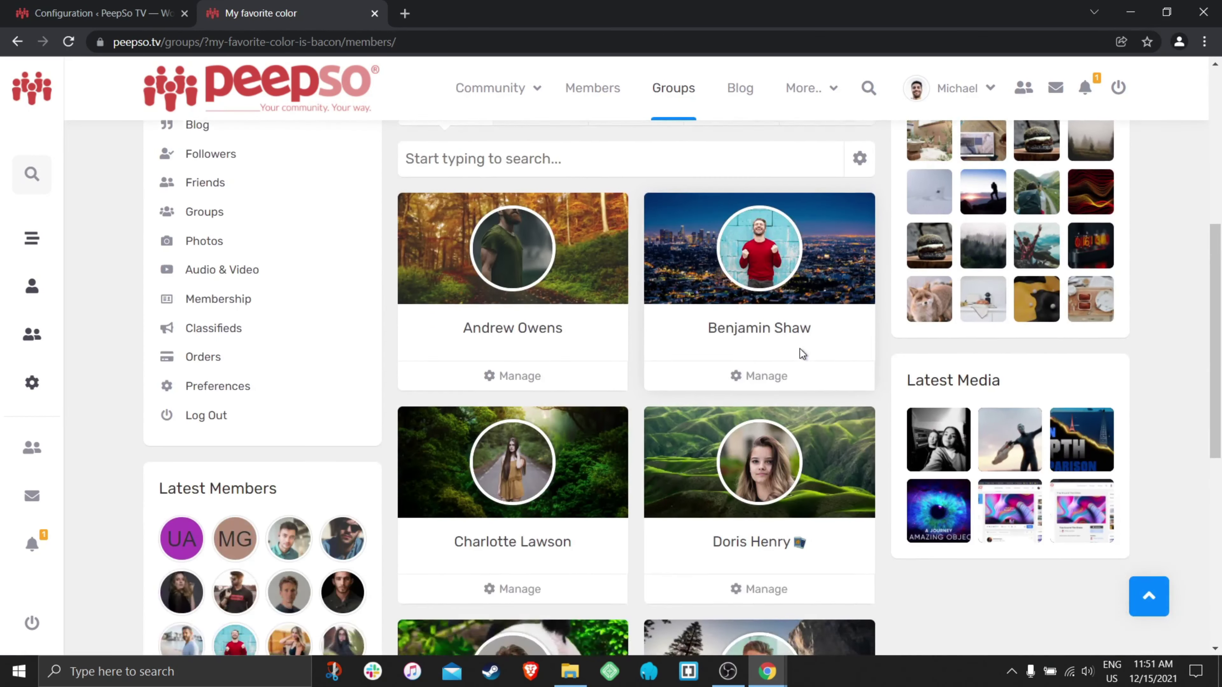
{"action": "scroll", "coordinate": [802, 354], "scroll_direction": "down", "scroll_amount": 10}
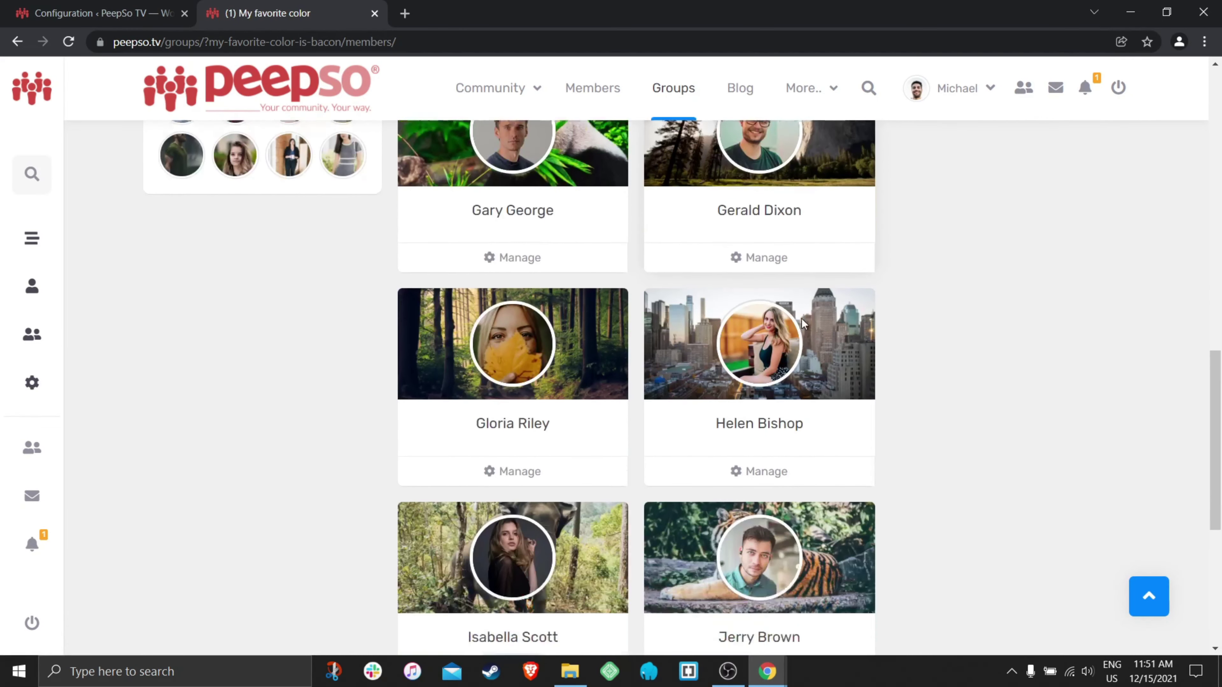
{"action": "scroll", "coordinate": [802, 320], "scroll_direction": "down", "scroll_amount": 8}
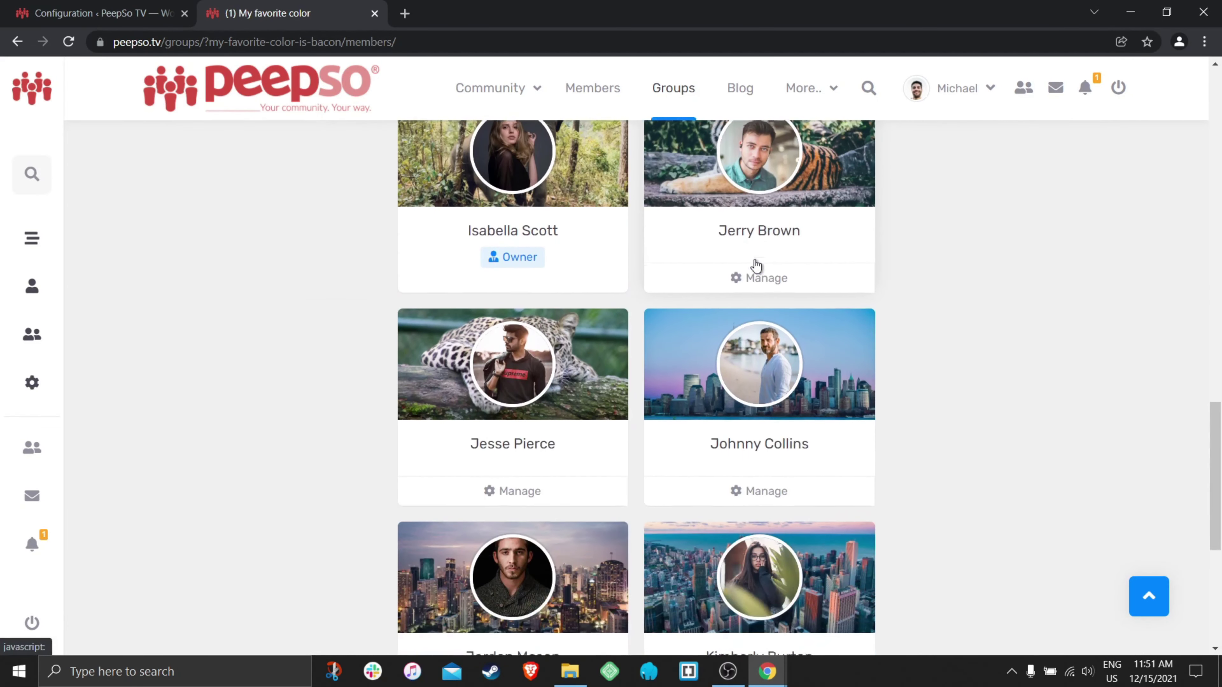
{"action": "scroll", "coordinate": [756, 265], "scroll_direction": "down", "scroll_amount": 5}
{"action": "scroll", "coordinate": [666, 368], "scroll_direction": "up", "scroll_amount": 12}
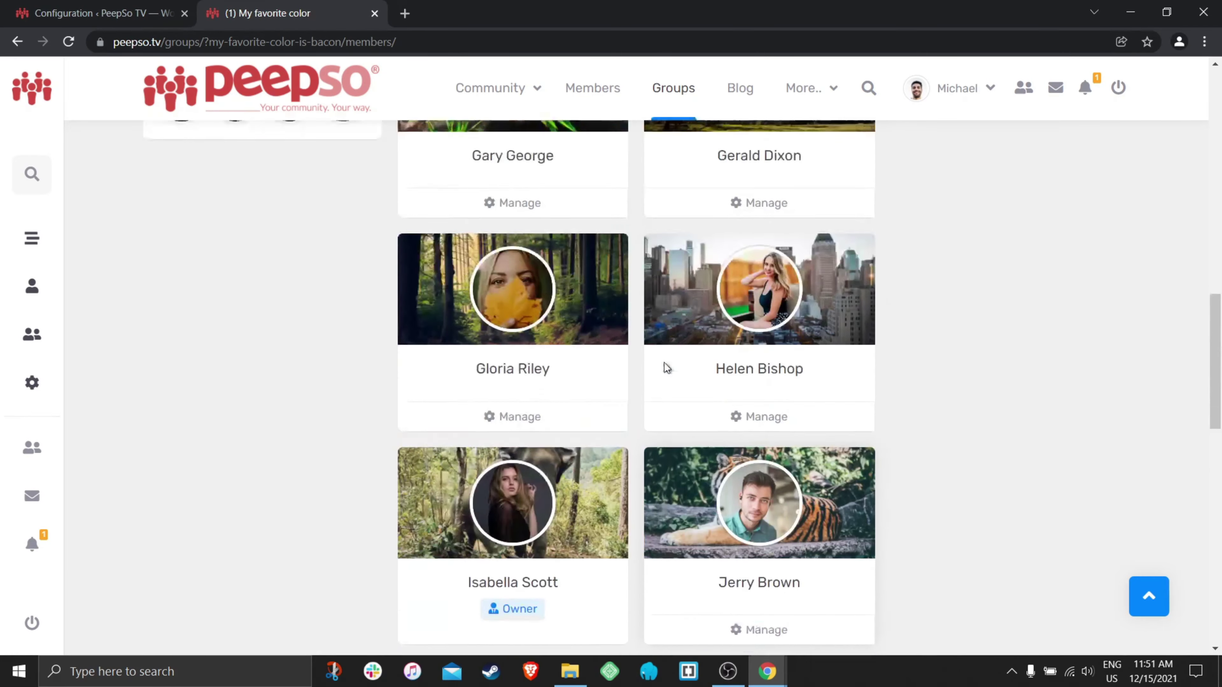
{"action": "scroll", "coordinate": [664, 363], "scroll_direction": "up", "scroll_amount": 20}
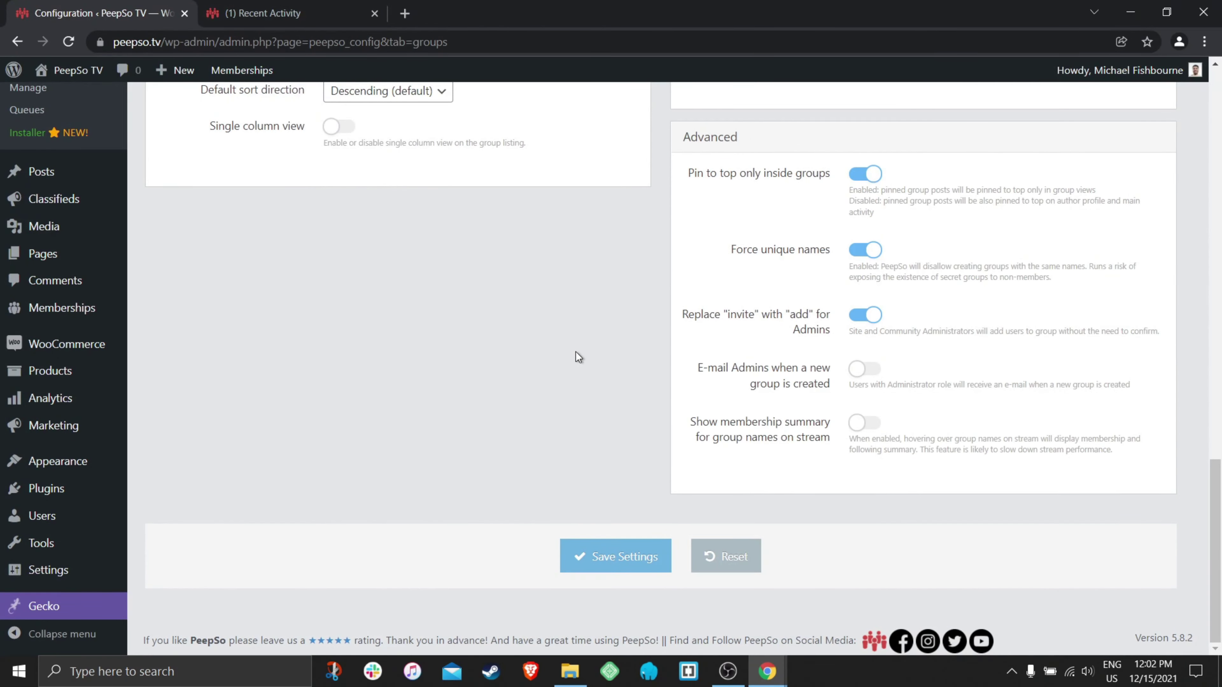
- Enable 'Show membership summary' for group names on the stream, save, and reload the Community stream
{"action": "left_click", "coordinate": [880, 370]}
{"action": "left_click", "coordinate": [864, 368]}
{"action": "left_click", "coordinate": [873, 427]}
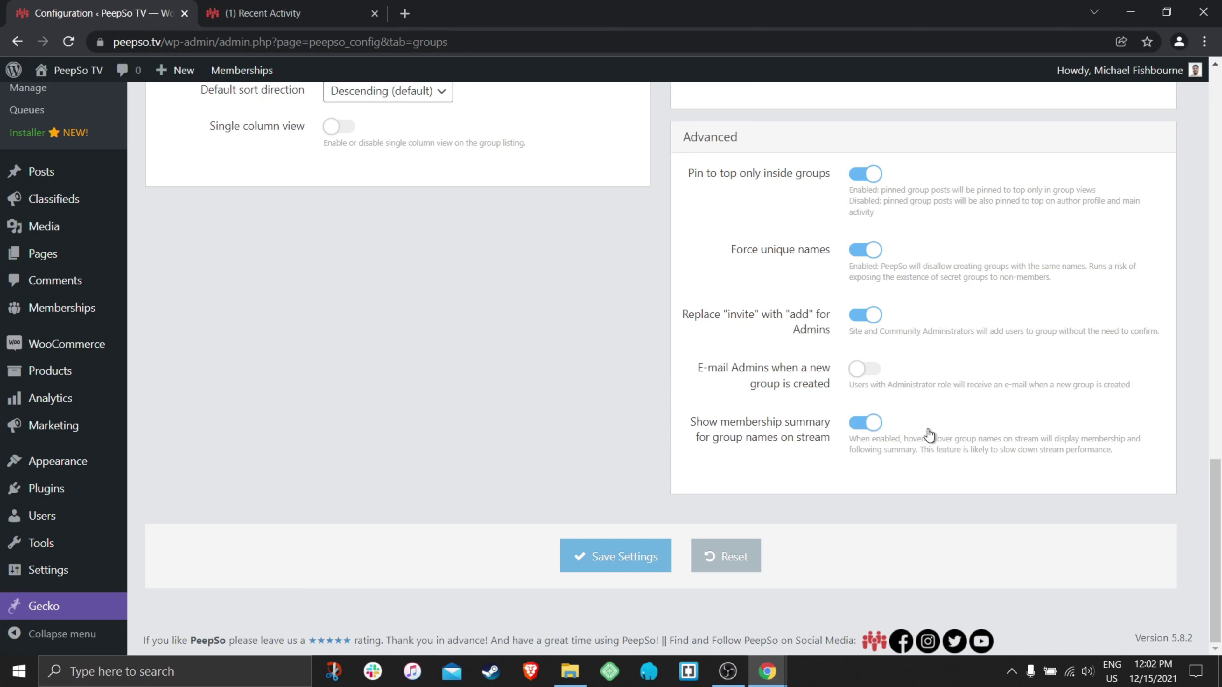
{"action": "left_click", "coordinate": [596, 563]}
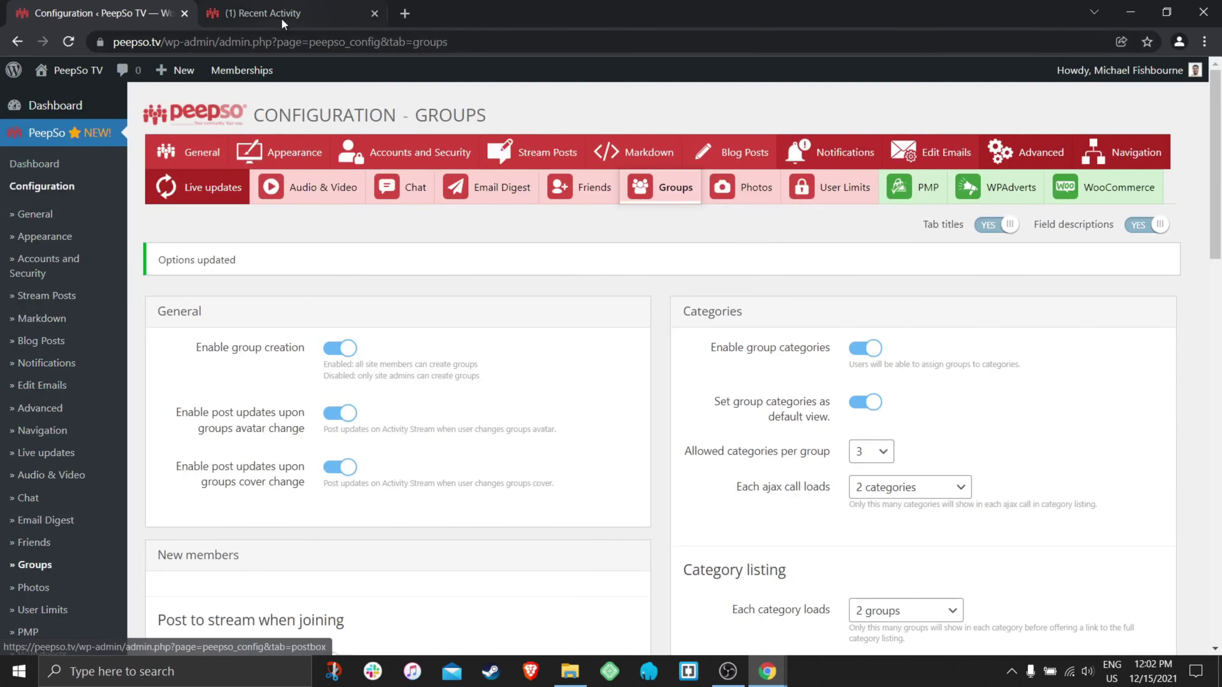
{"action": "left_click", "coordinate": [280, 15]}
{"action": "left_click", "coordinate": [498, 91]}
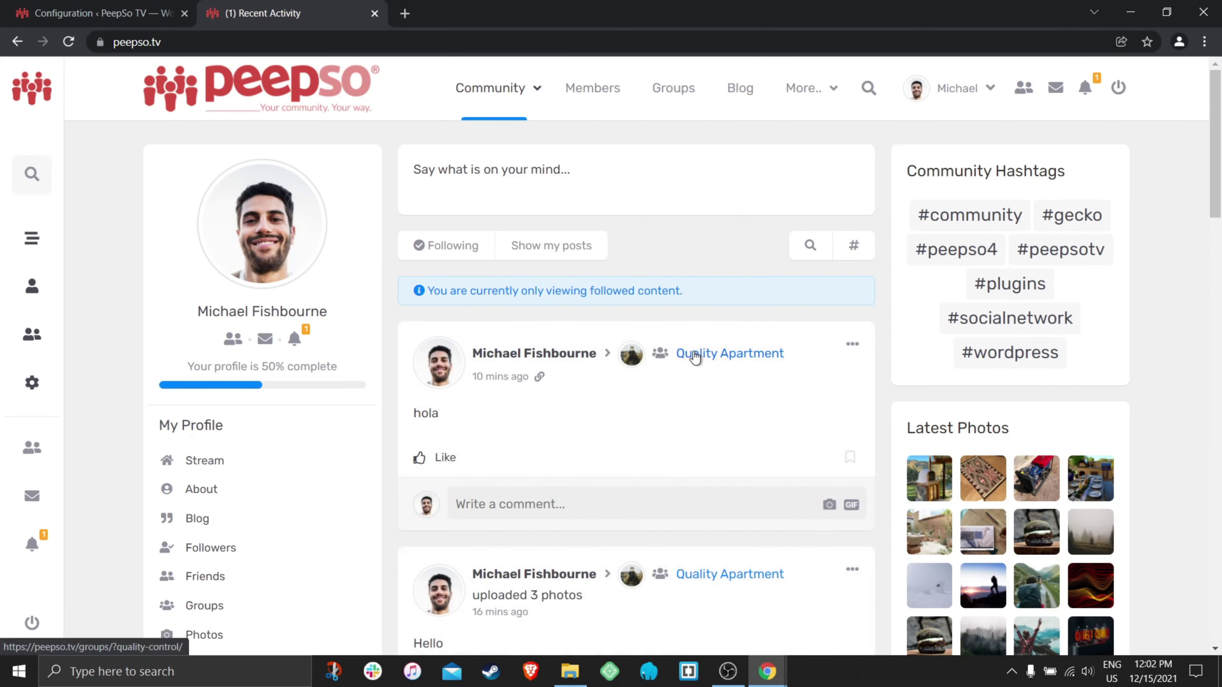
- Open the Quality Apartment group page from the group link on its stream post
{"action": "mouse_move", "coordinate": [698, 357]}
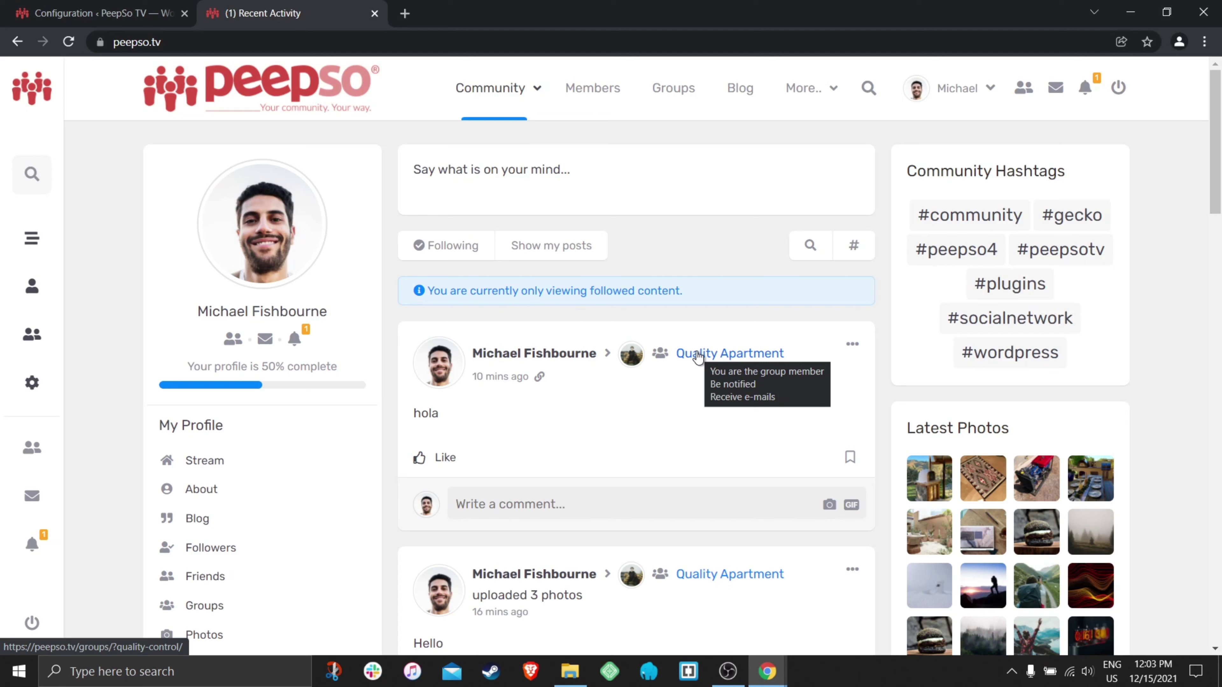
{"action": "left_click", "coordinate": [708, 356]}
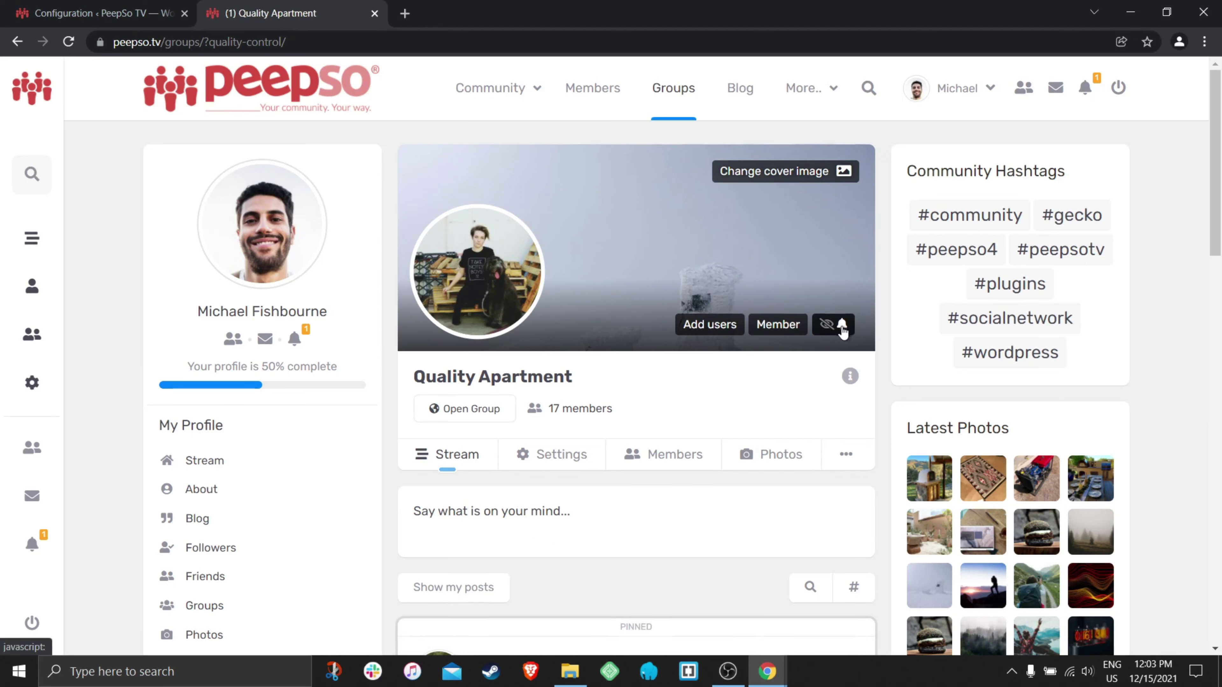
- Try the Follow, new-post notification and e-mail toggles in Quality Apartment's follow options
{"action": "left_click", "coordinate": [842, 328]}
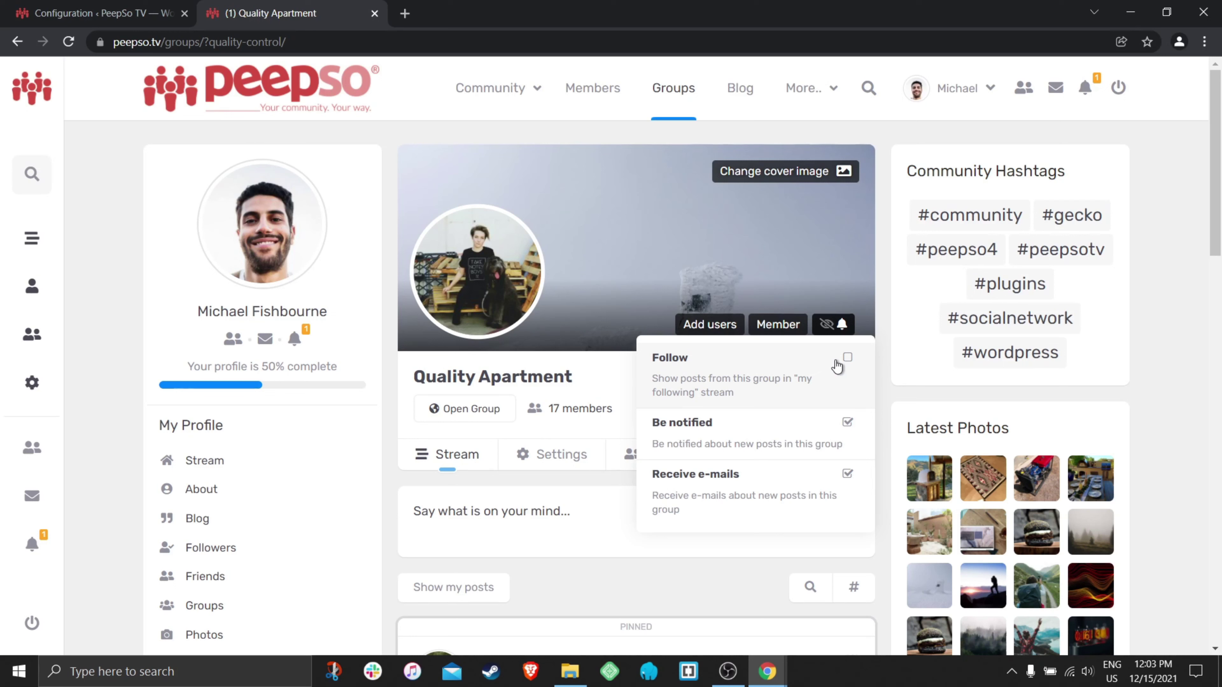
{"action": "left_click", "coordinate": [847, 359]}
{"action": "left_click", "coordinate": [835, 325]}
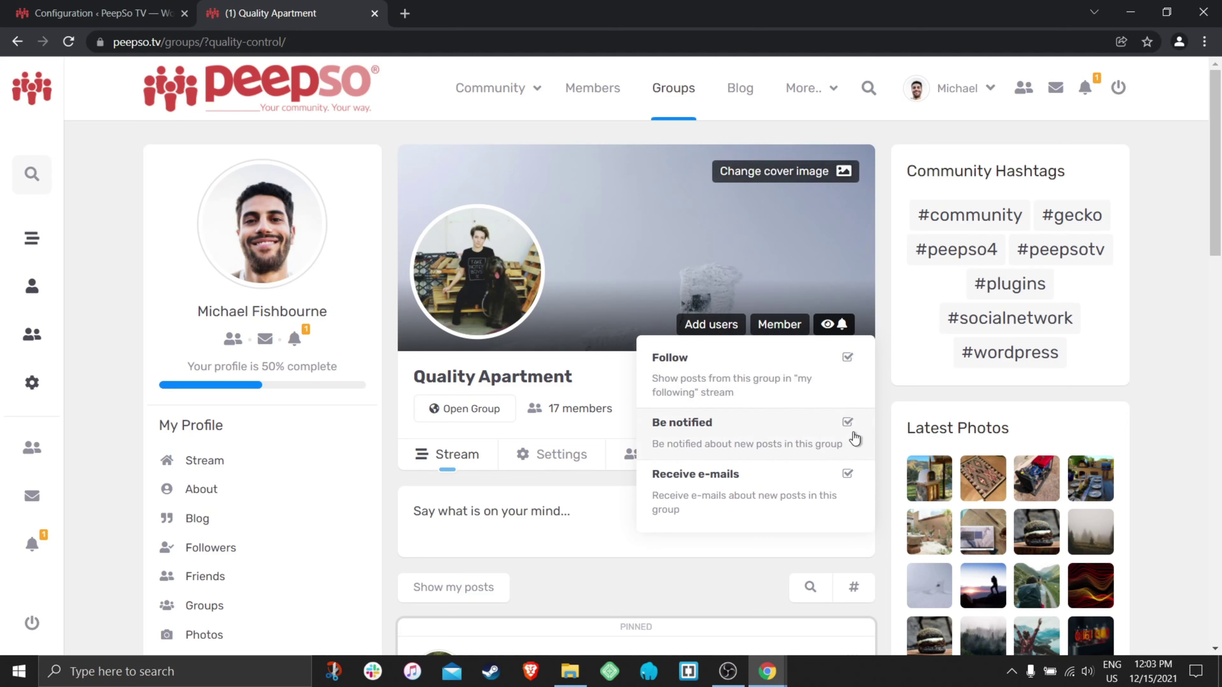
{"action": "left_click", "coordinate": [848, 424]}
{"action": "left_click", "coordinate": [838, 328]}
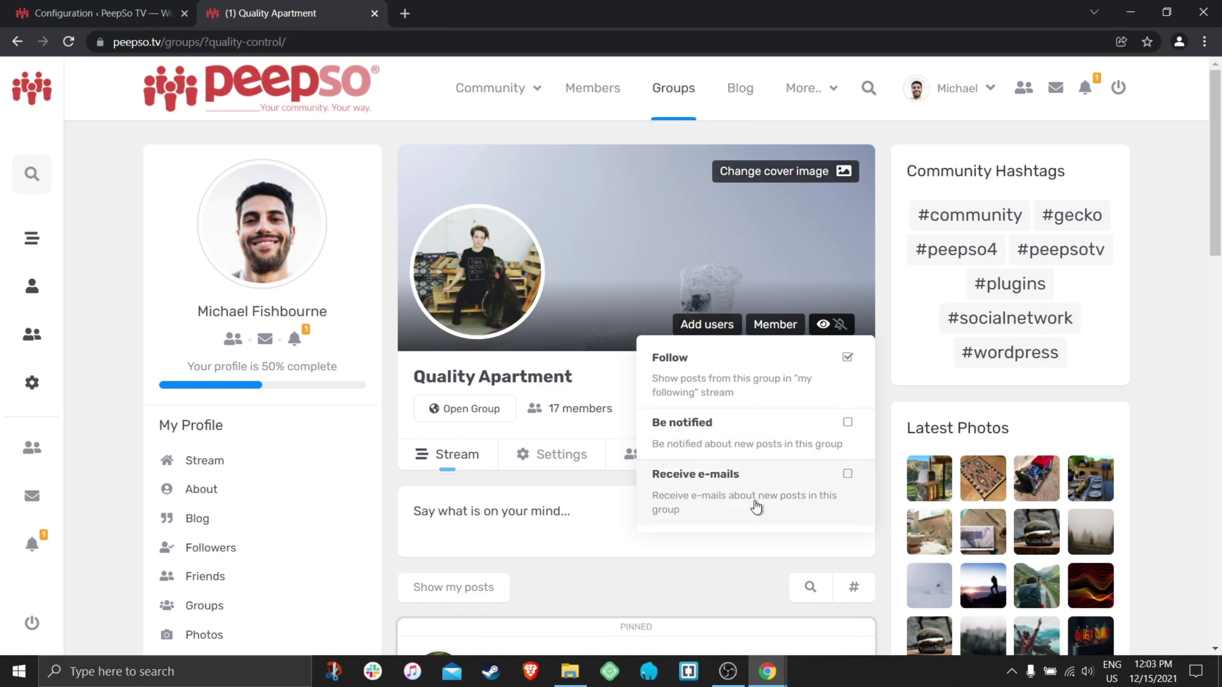
{"action": "left_click", "coordinate": [848, 474]}
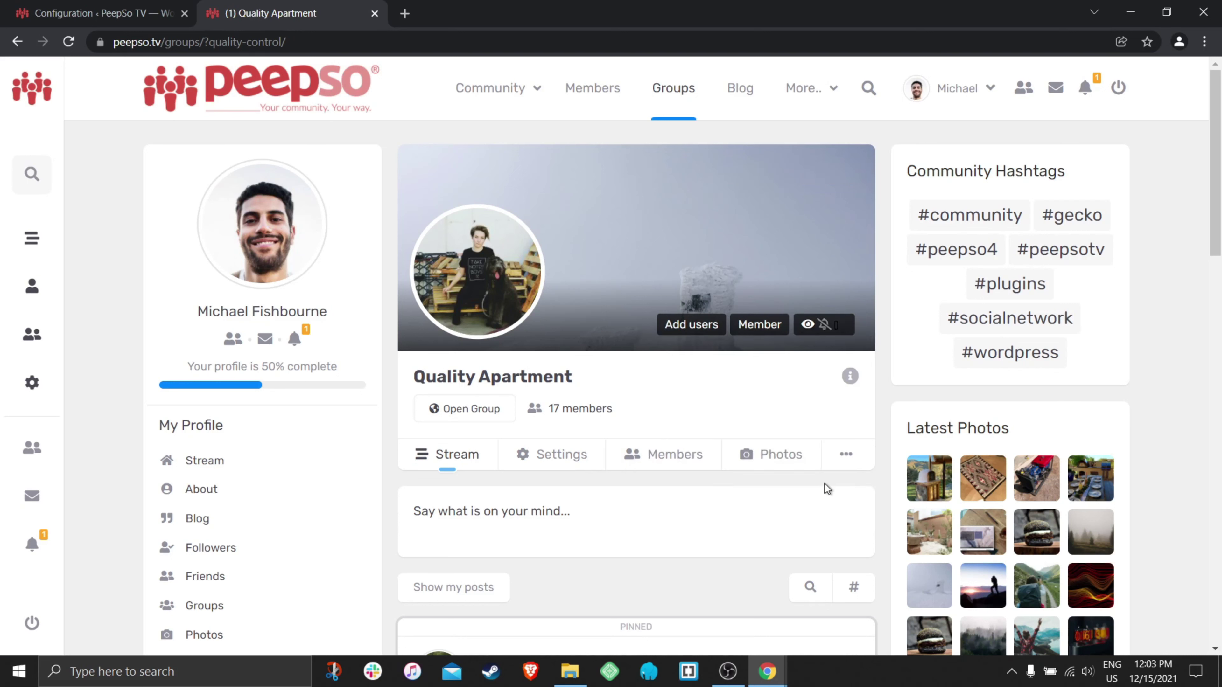
{"action": "left_click", "coordinate": [834, 324]}
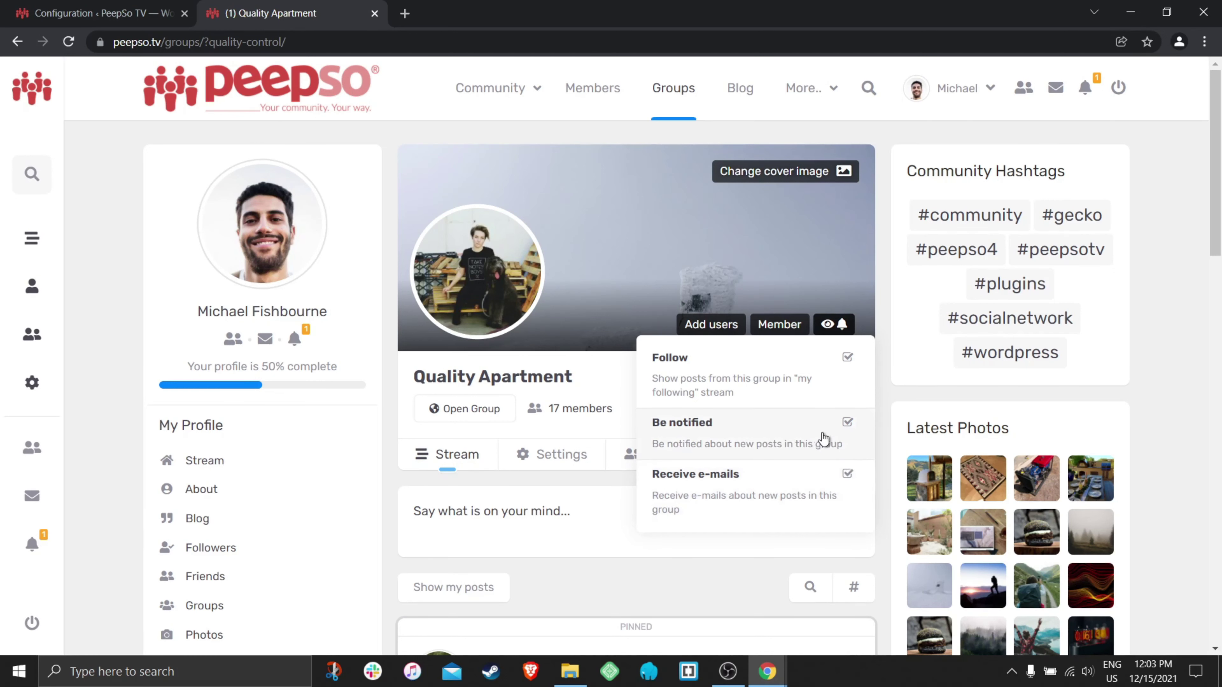
{"action": "left_click", "coordinate": [847, 474]}
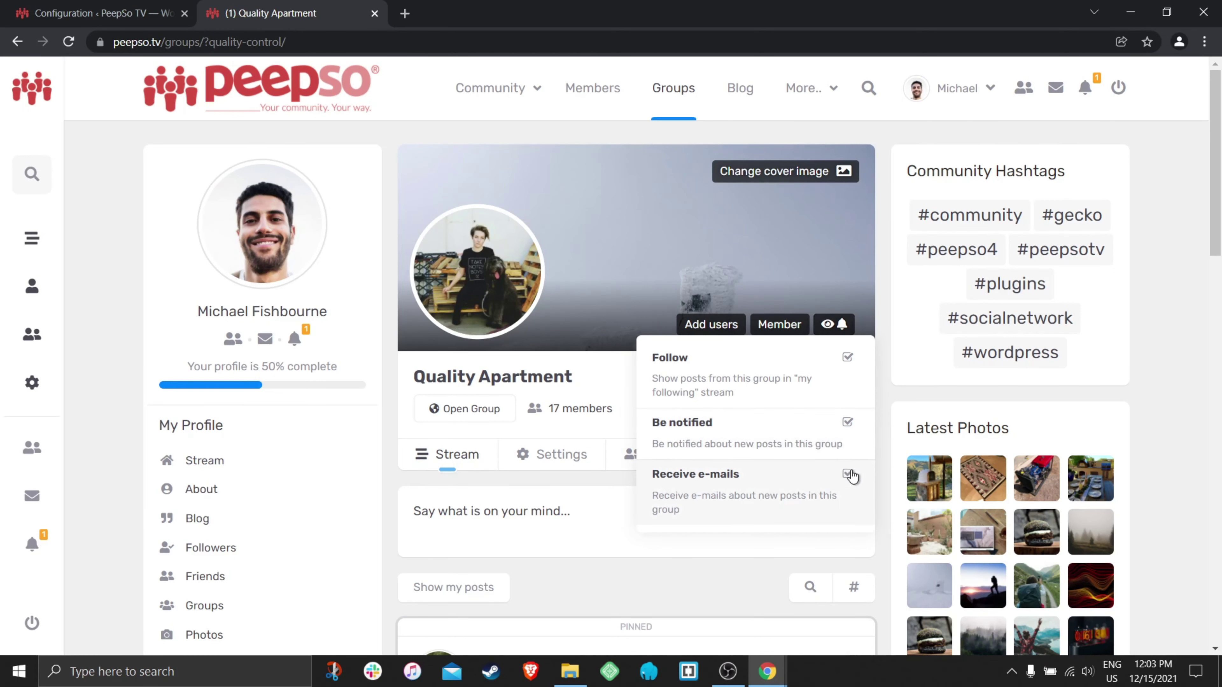
- Stop following Quality Apartment with e-mails on, then return to the community stream
{"action": "left_click", "coordinate": [835, 325]}
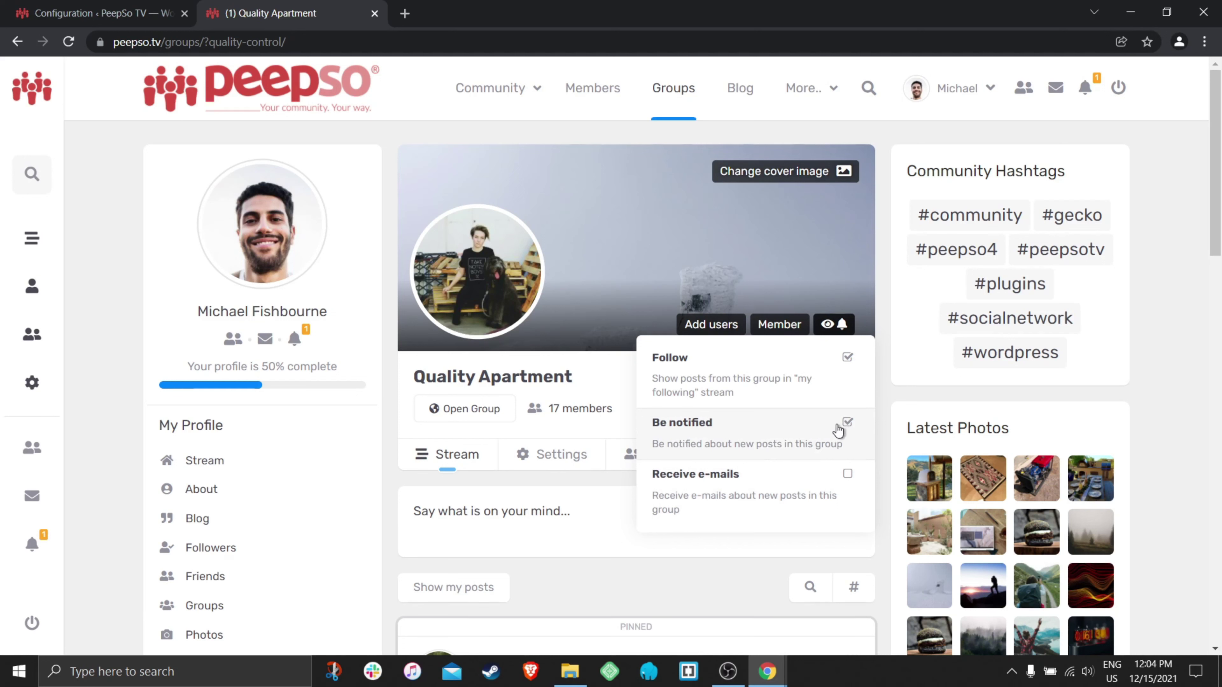
{"action": "left_click", "coordinate": [849, 427]}
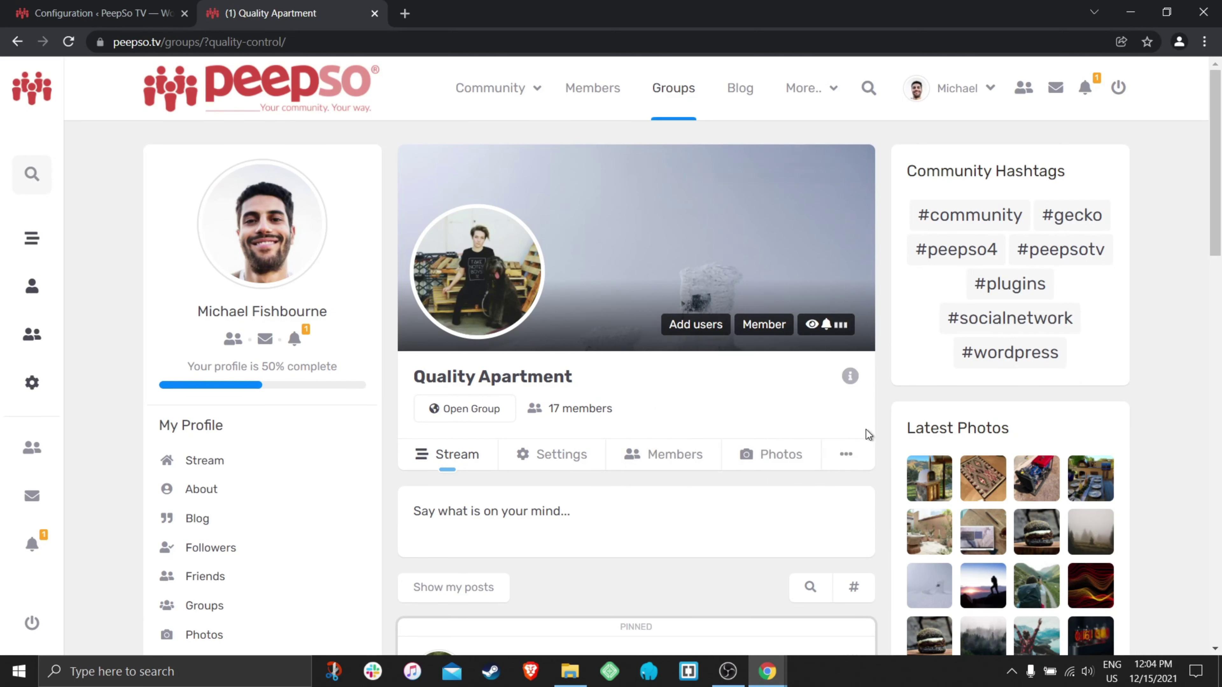
{"action": "left_click", "coordinate": [831, 324]}
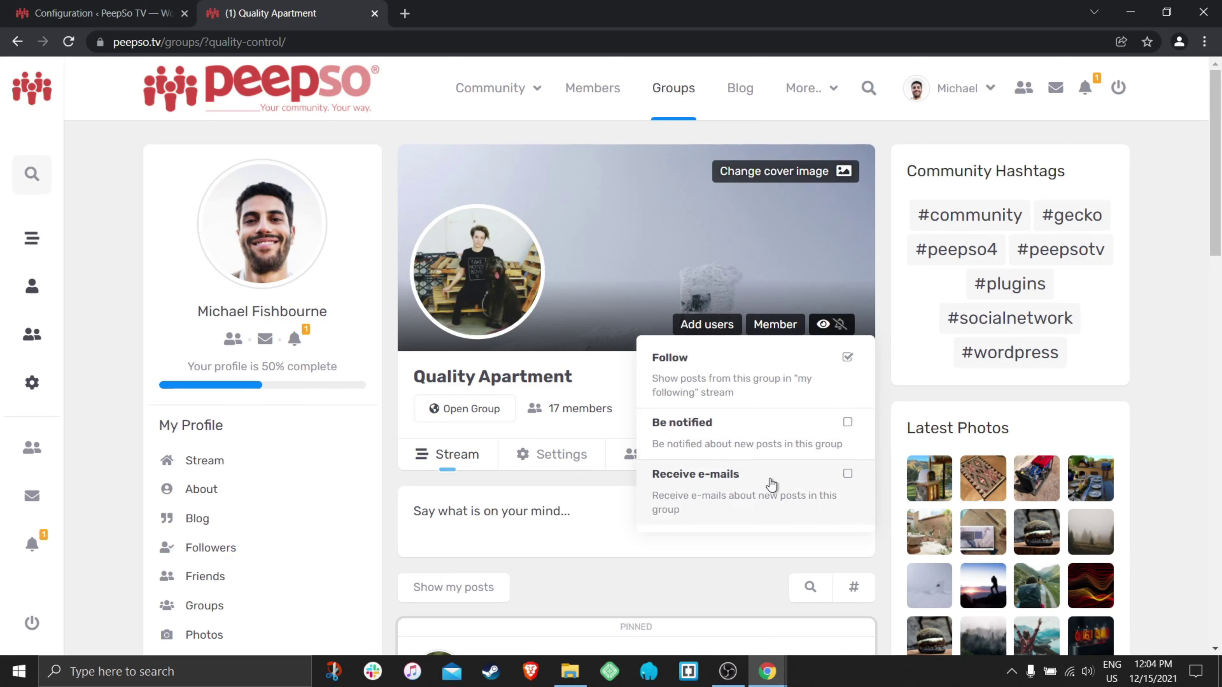
{"action": "left_click", "coordinate": [848, 477]}
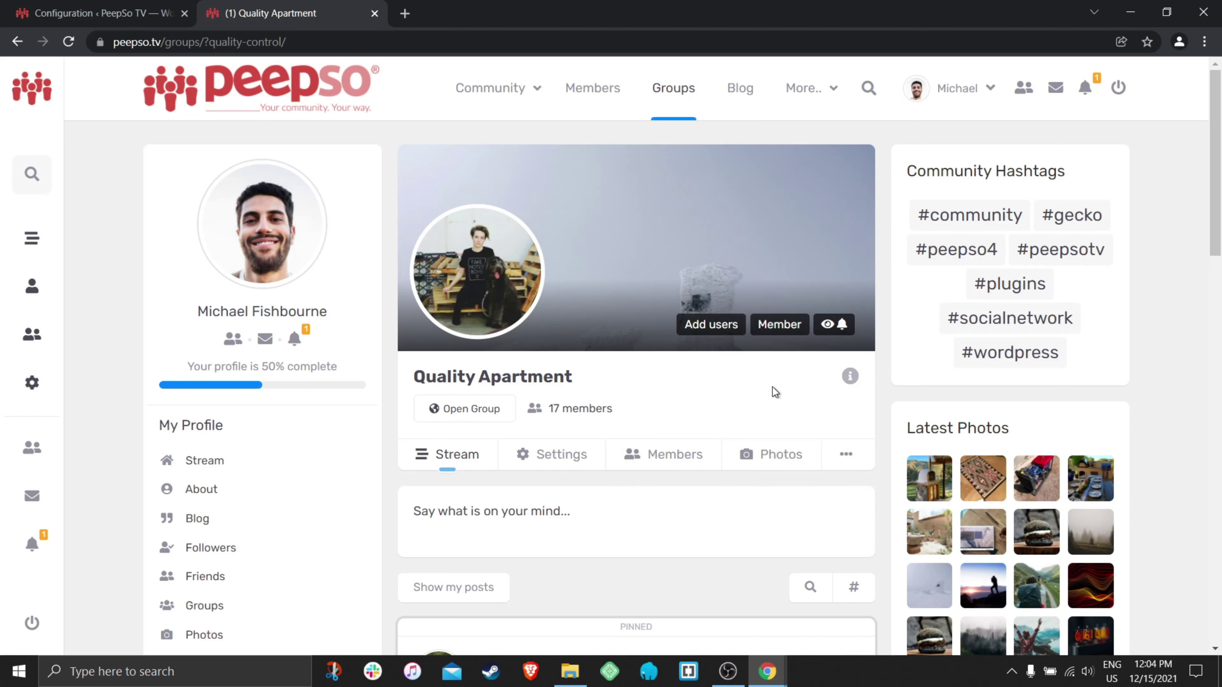
{"action": "left_click", "coordinate": [832, 324]}
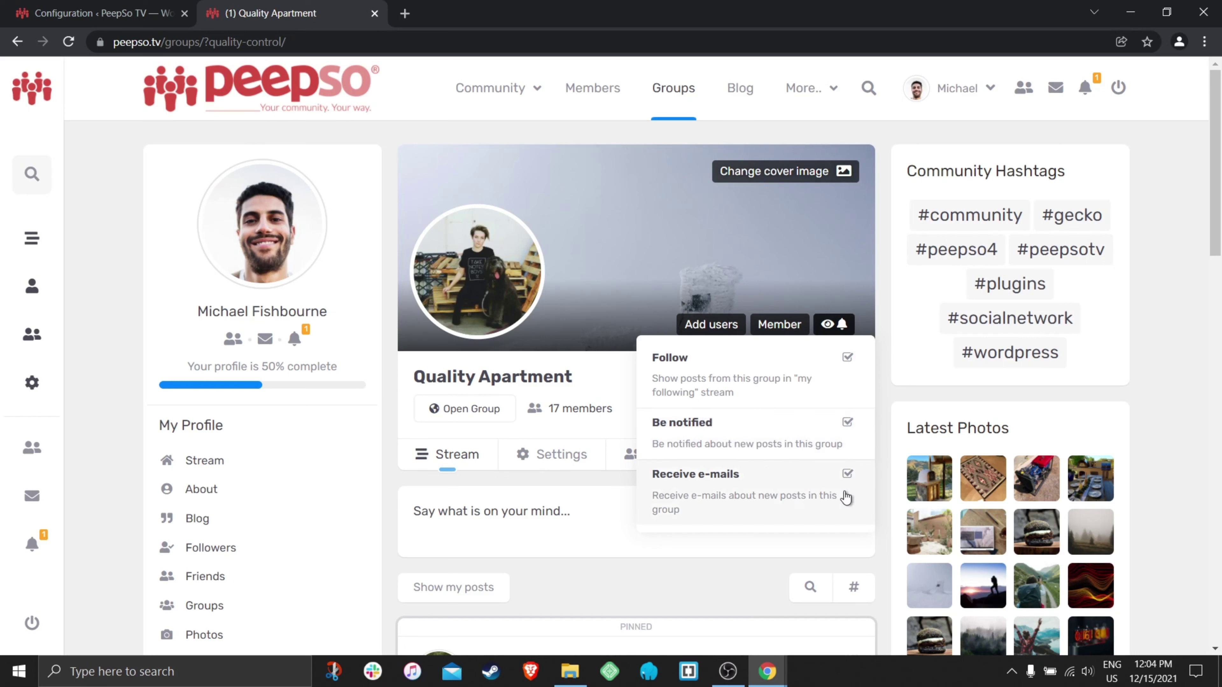
{"action": "left_click", "coordinate": [849, 358]}
{"action": "left_click", "coordinate": [837, 327]}
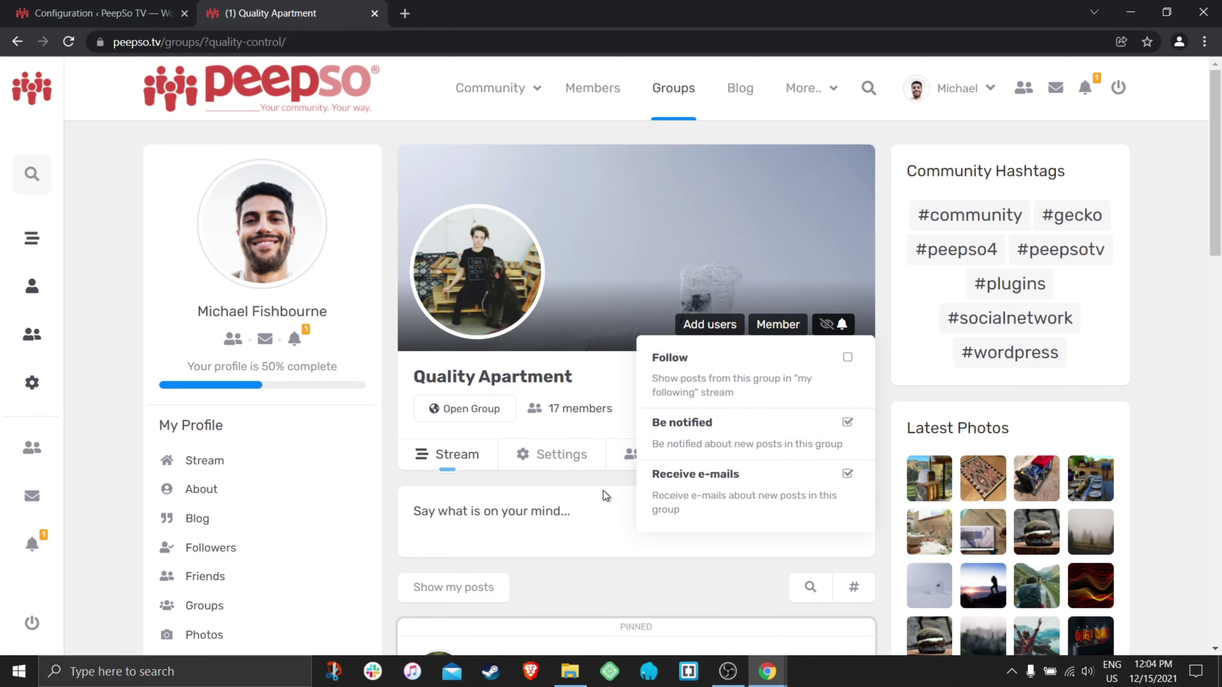
{"action": "left_click", "coordinate": [487, 89]}
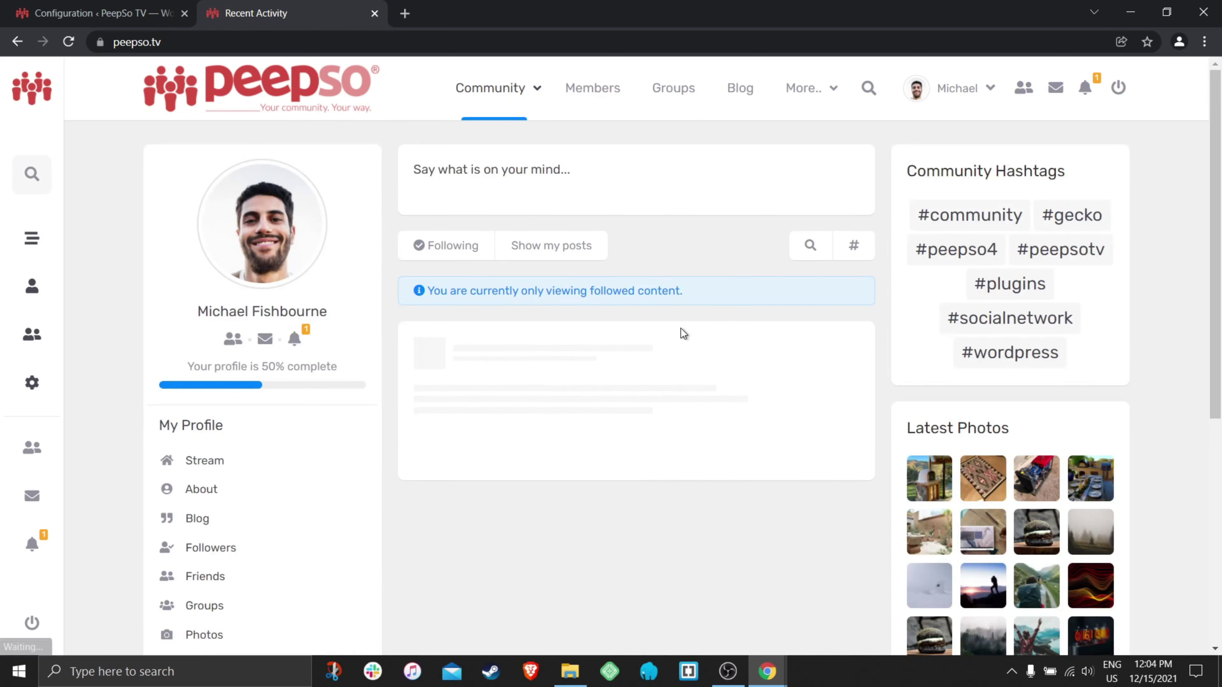
- Apply the Community stream filter, then switch the stream to Following
{"action": "left_click", "coordinate": [471, 255]}
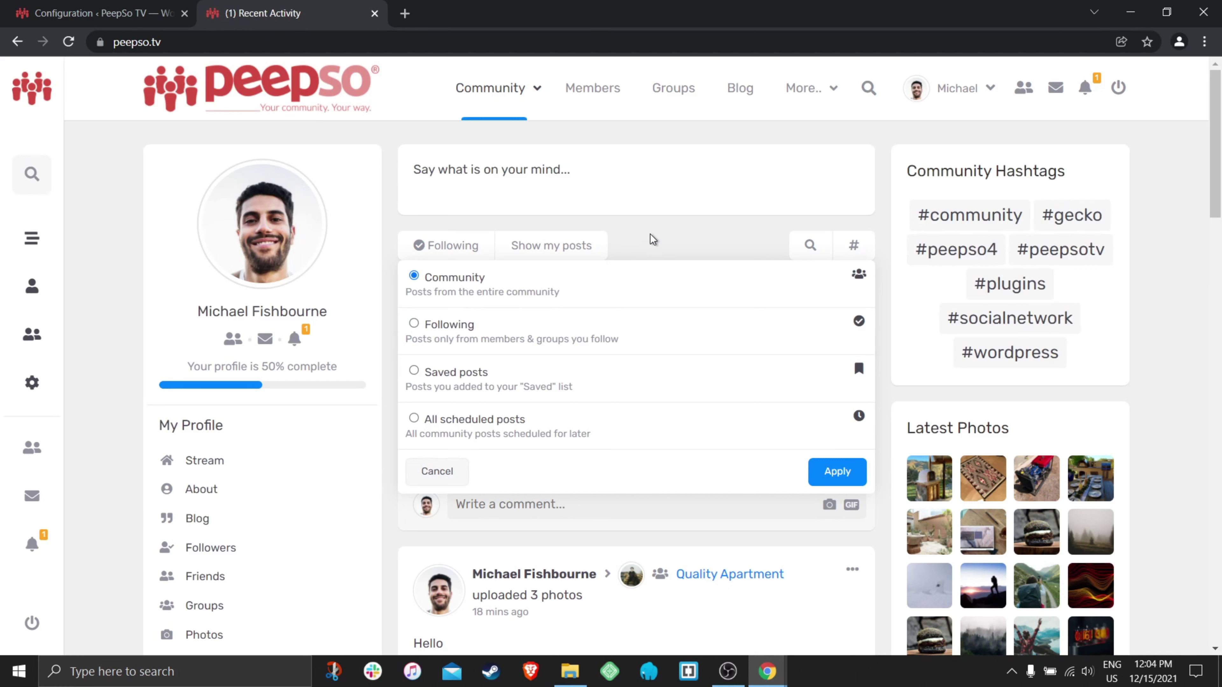
{"action": "left_click", "coordinate": [837, 471]}
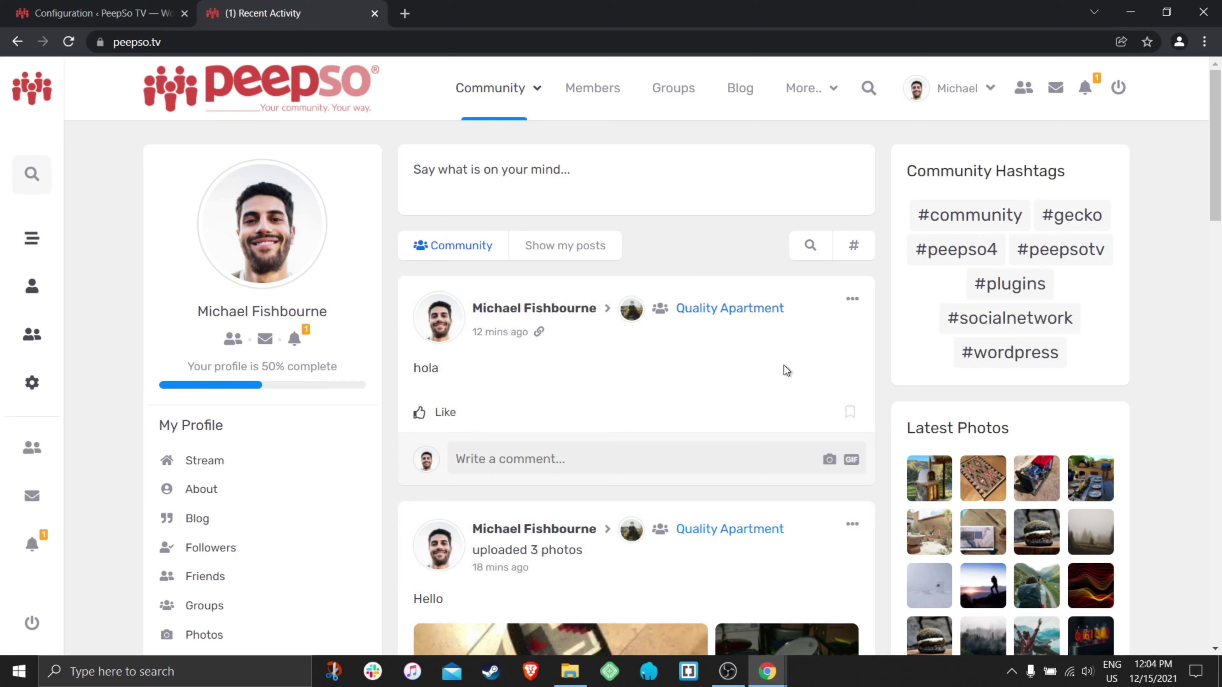
{"action": "left_click", "coordinate": [463, 251]}
{"action": "left_click", "coordinate": [434, 328]}
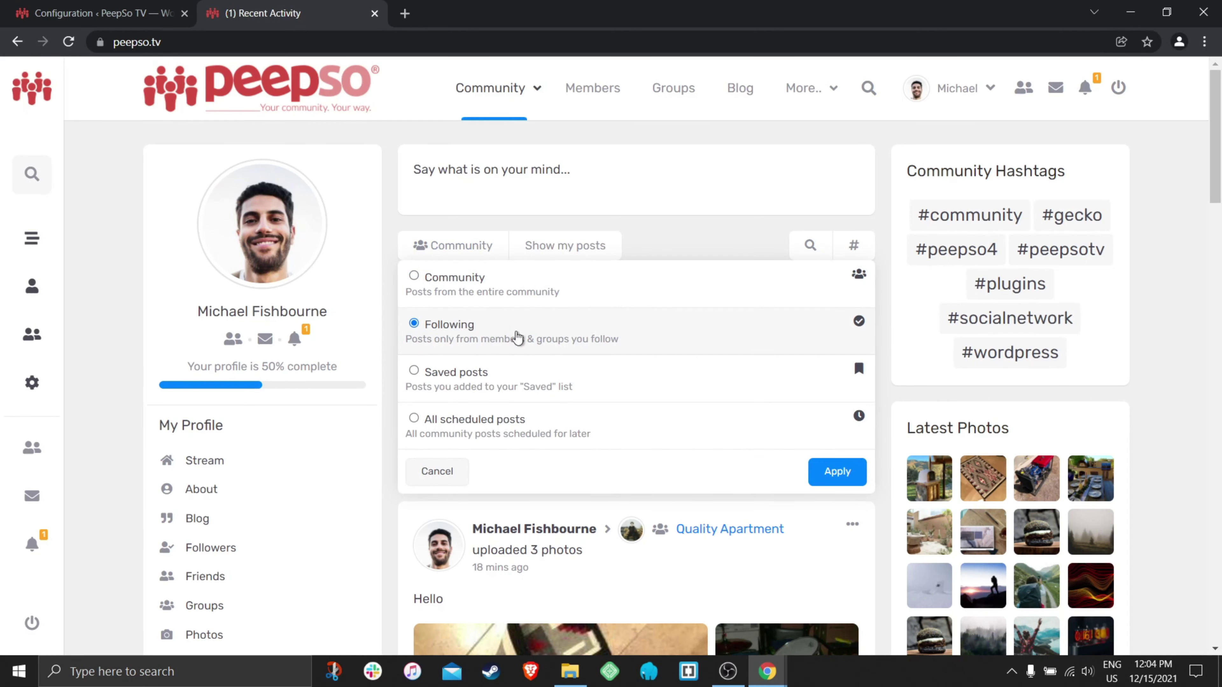
{"action": "left_click", "coordinate": [841, 474]}
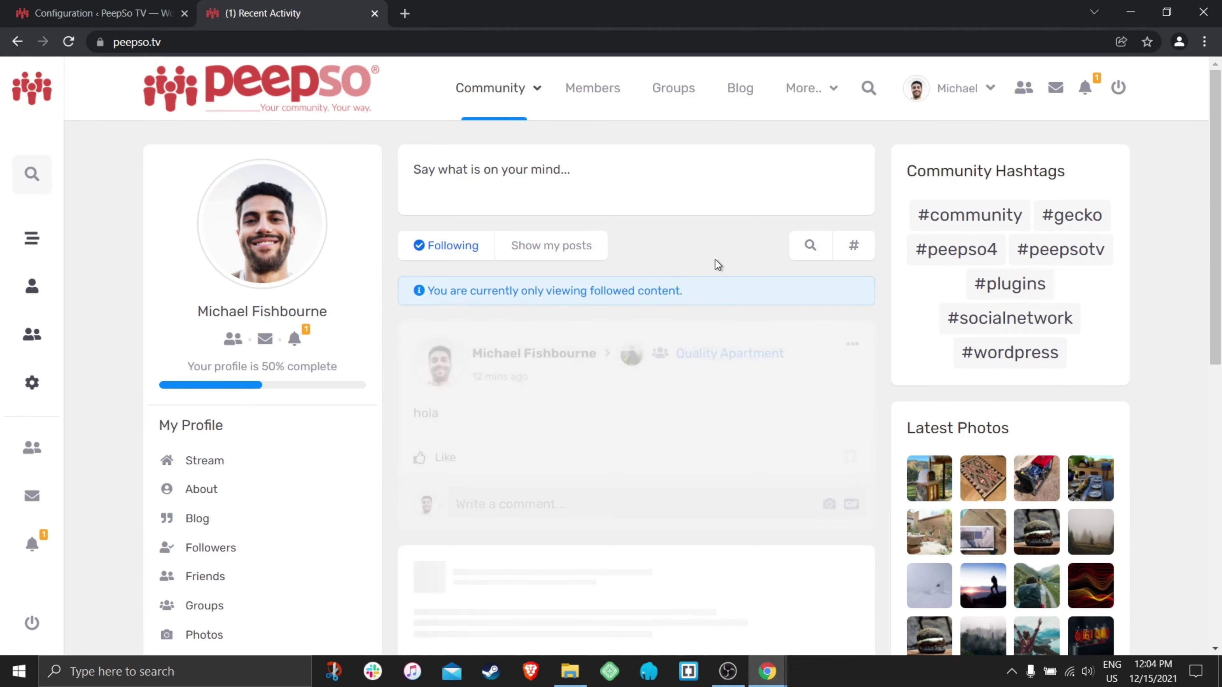
{"action": "scroll", "coordinate": [678, 294], "scroll_direction": "down", "scroll_amount": 1}
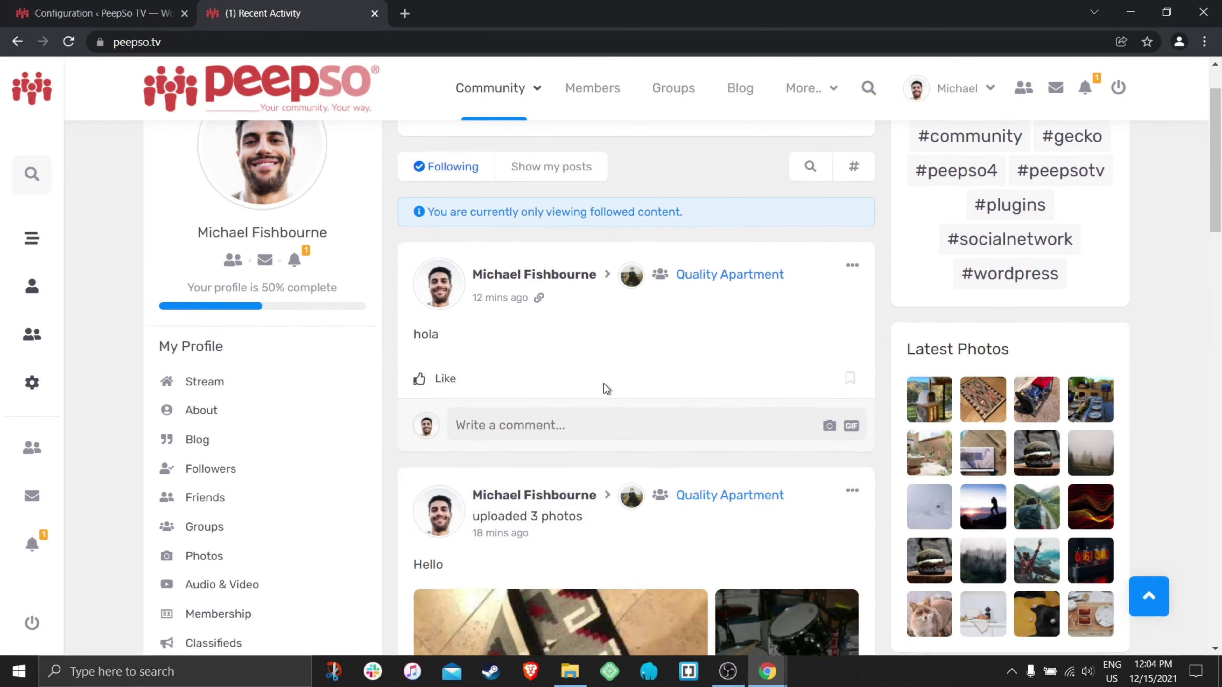
{"action": "scroll", "coordinate": [603, 384], "scroll_direction": "up", "scroll_amount": 1}
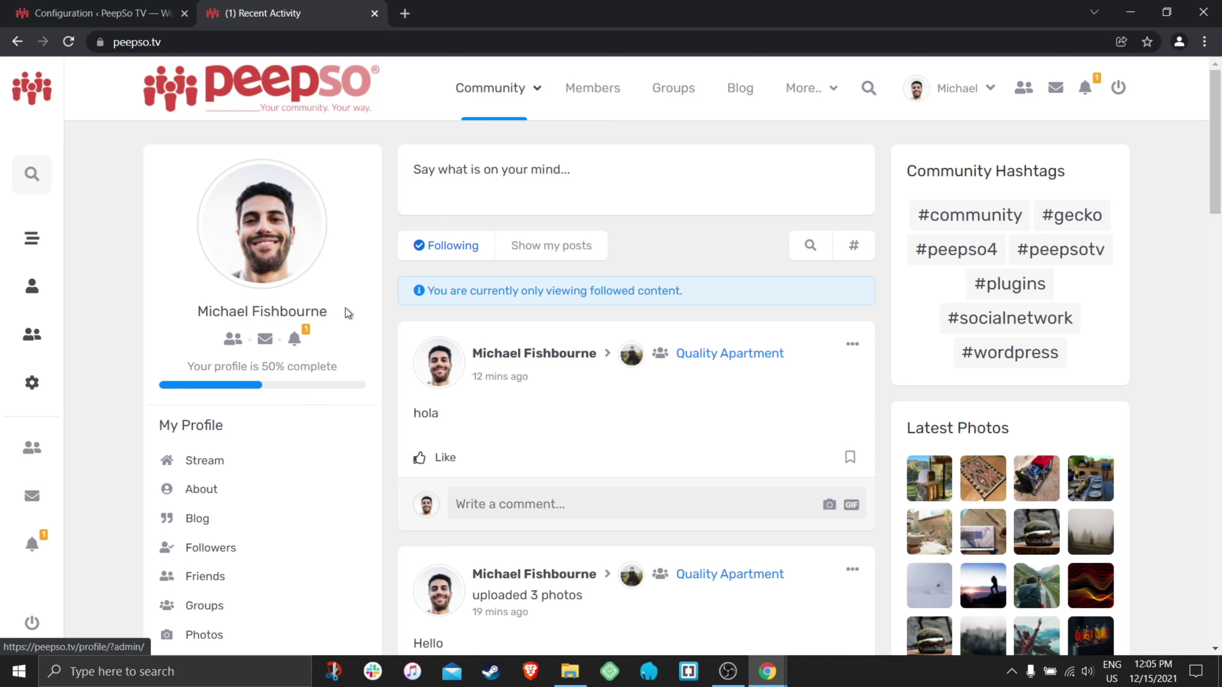
- Switch to the other member's Incognito Chrome window
{"action": "left_click_drag", "start_coordinate": [346, 312], "coordinate": [189, 313]}
{"action": "mouse_move", "coordinate": [791, 97]}
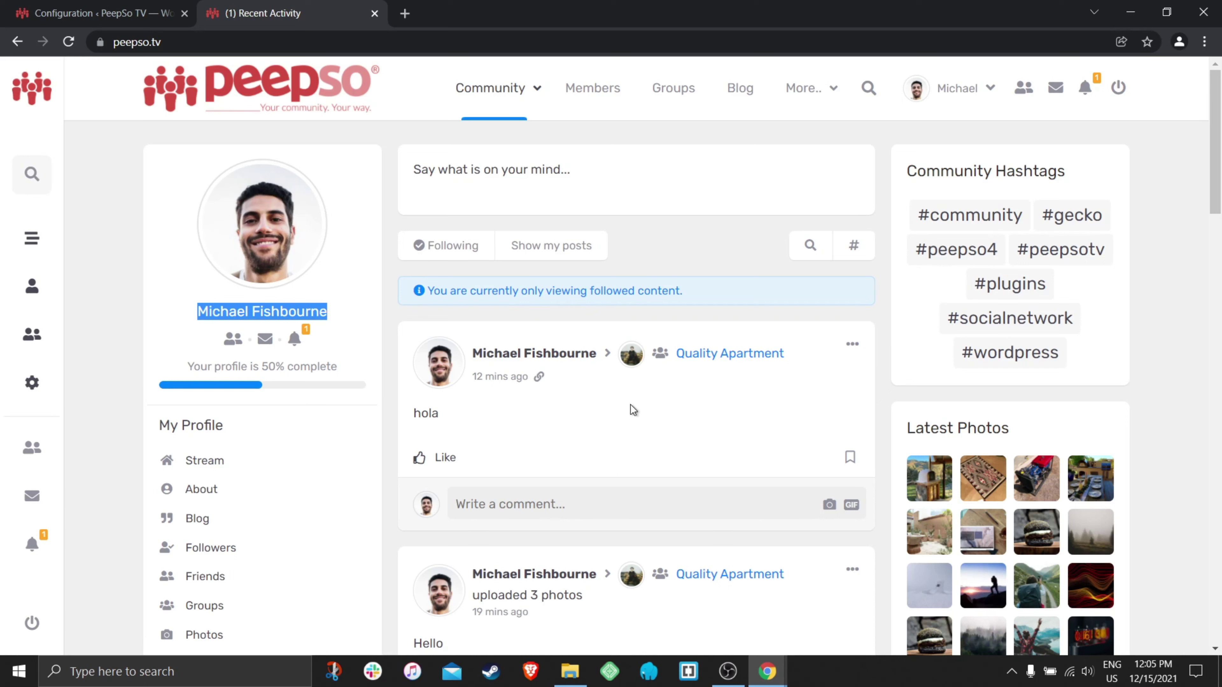
{"action": "left_click", "coordinate": [767, 672]}
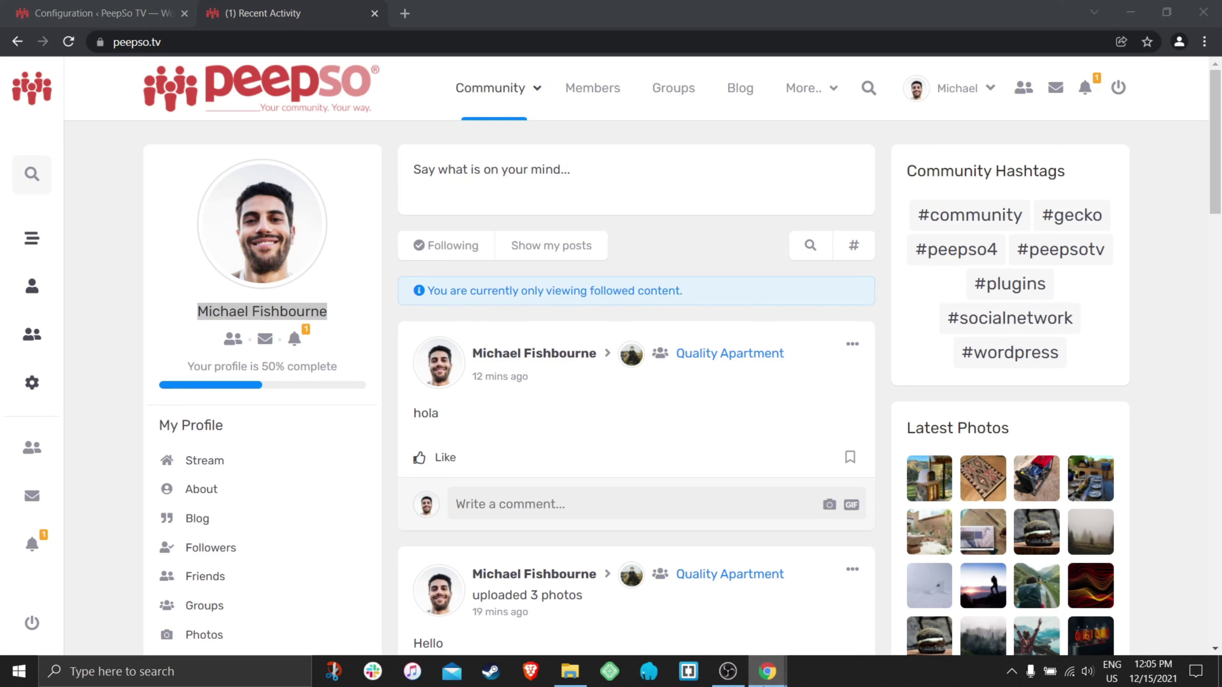
{"action": "left_click", "coordinate": [837, 587]}
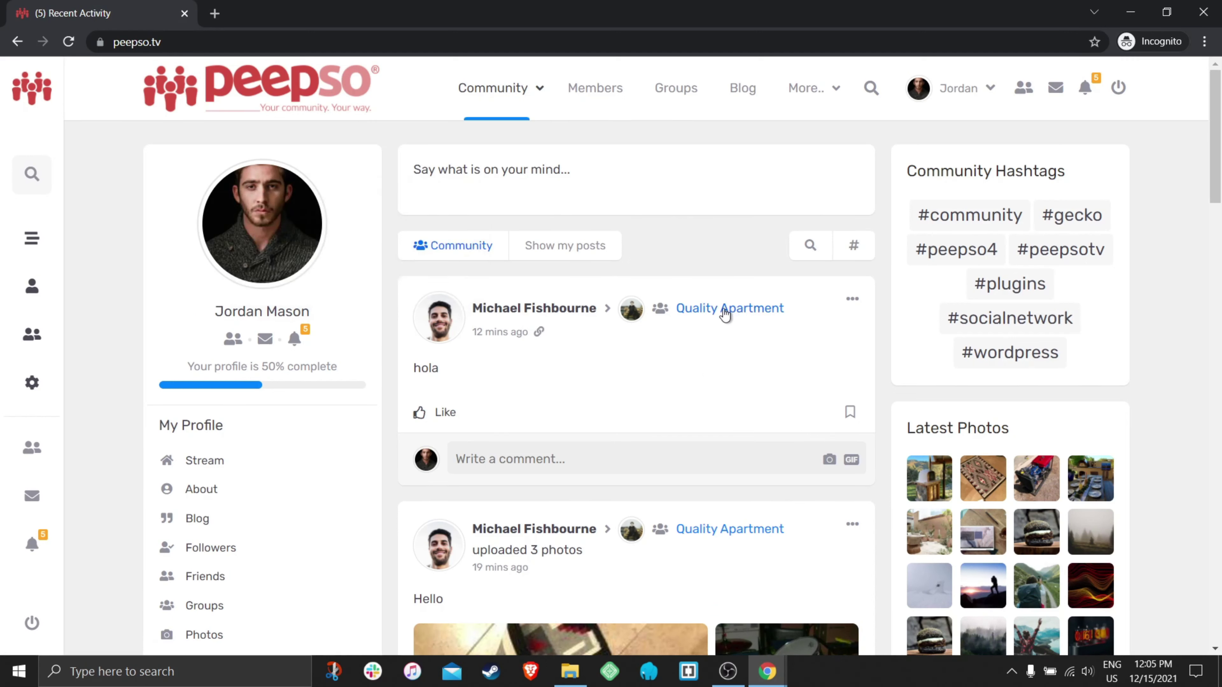
- Check this member's follow options on Quality Apartment, then return to the community stream
{"action": "mouse_move", "coordinate": [724, 314]}
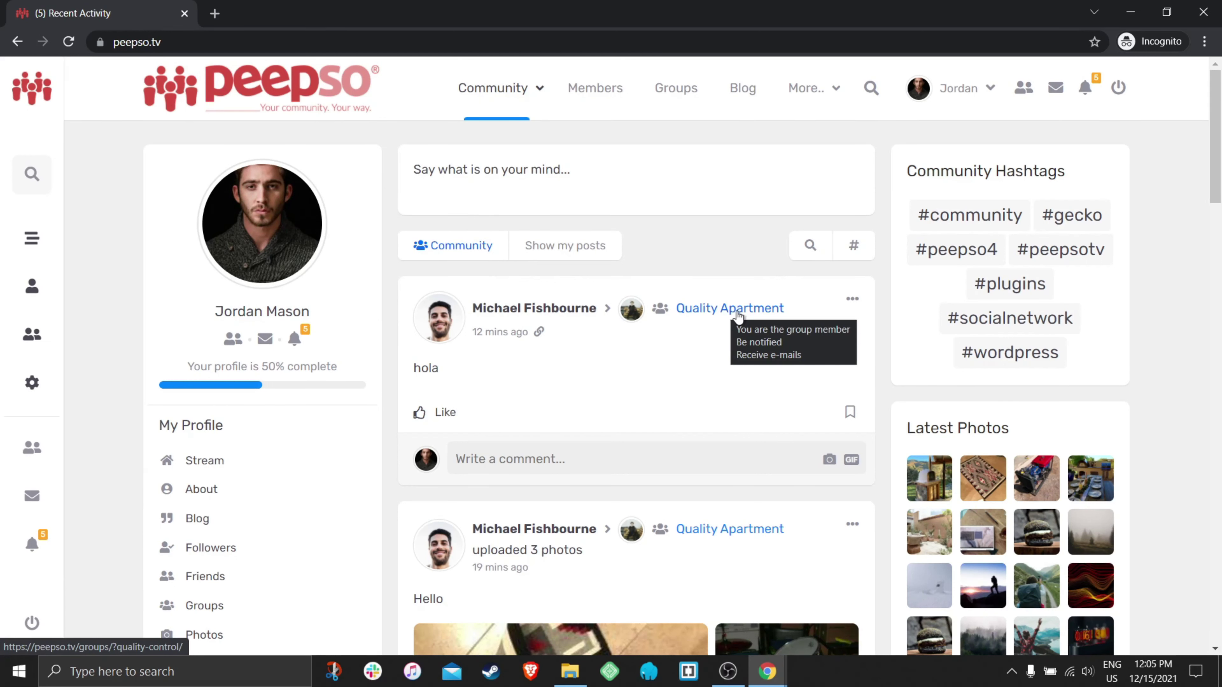
{"action": "left_click", "coordinate": [738, 314]}
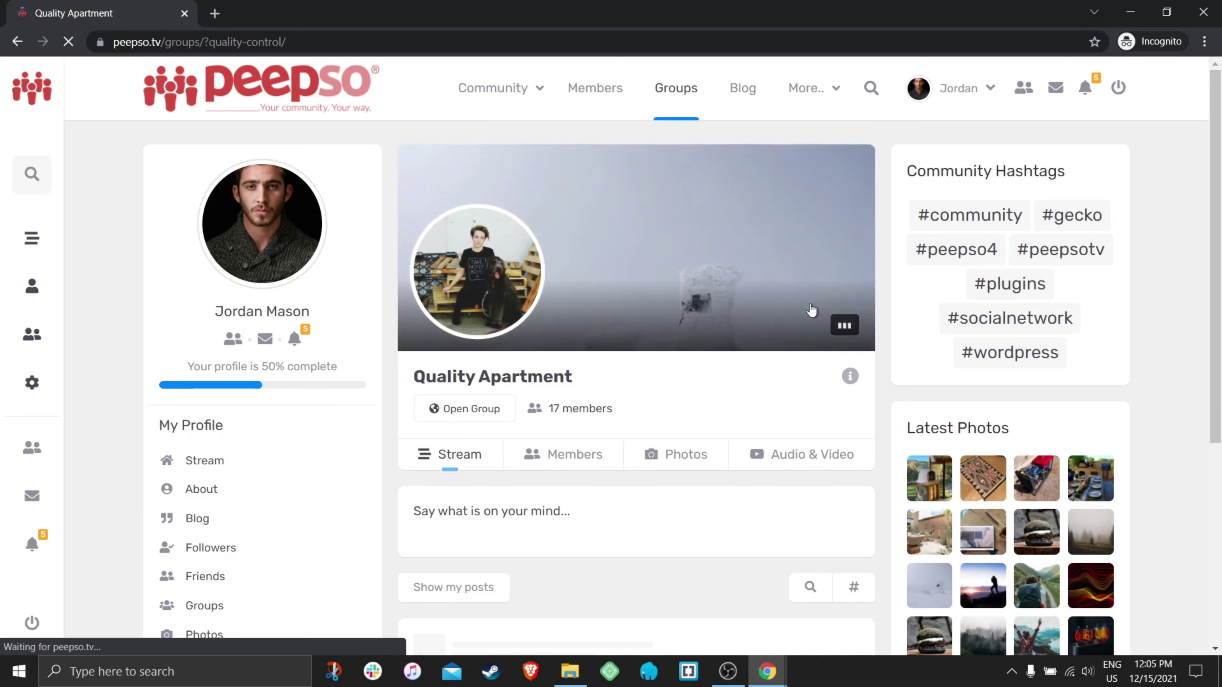
{"action": "left_click", "coordinate": [834, 325]}
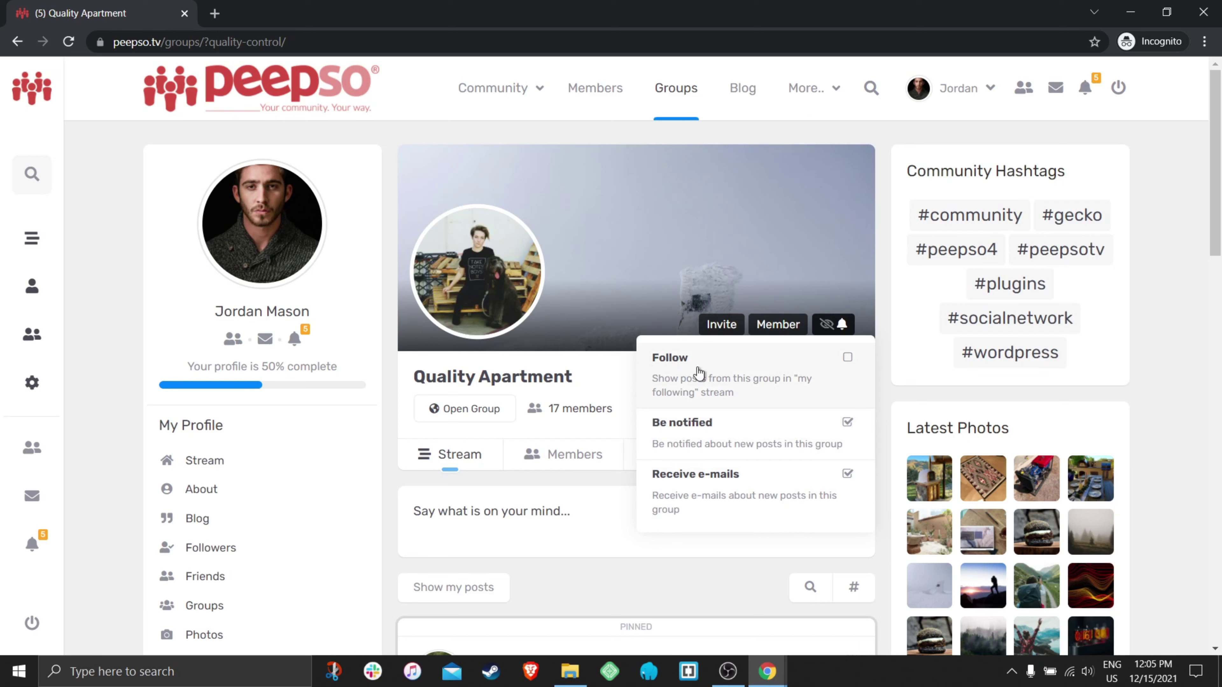
{"action": "scroll", "coordinate": [604, 437], "scroll_direction": "down", "scroll_amount": 1}
{"action": "scroll", "coordinate": [626, 424], "scroll_direction": "down", "scroll_amount": 3}
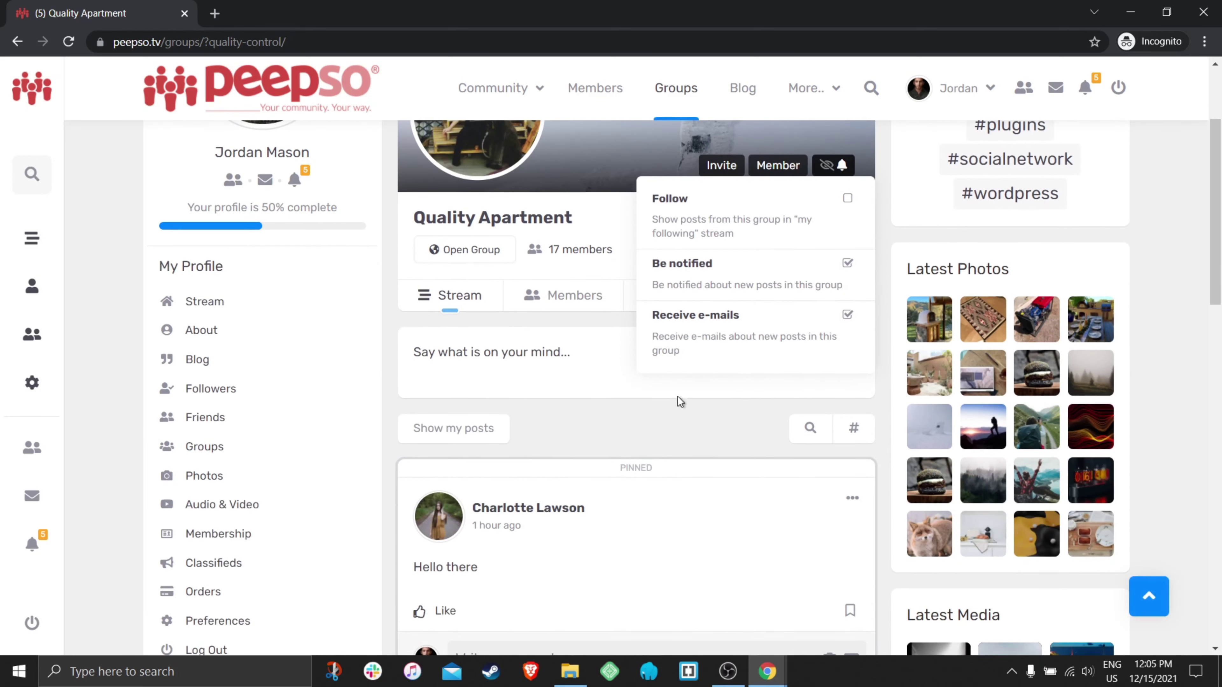
{"action": "scroll", "coordinate": [650, 337], "scroll_direction": "up", "scroll_amount": 3}
{"action": "left_click", "coordinate": [487, 95]}
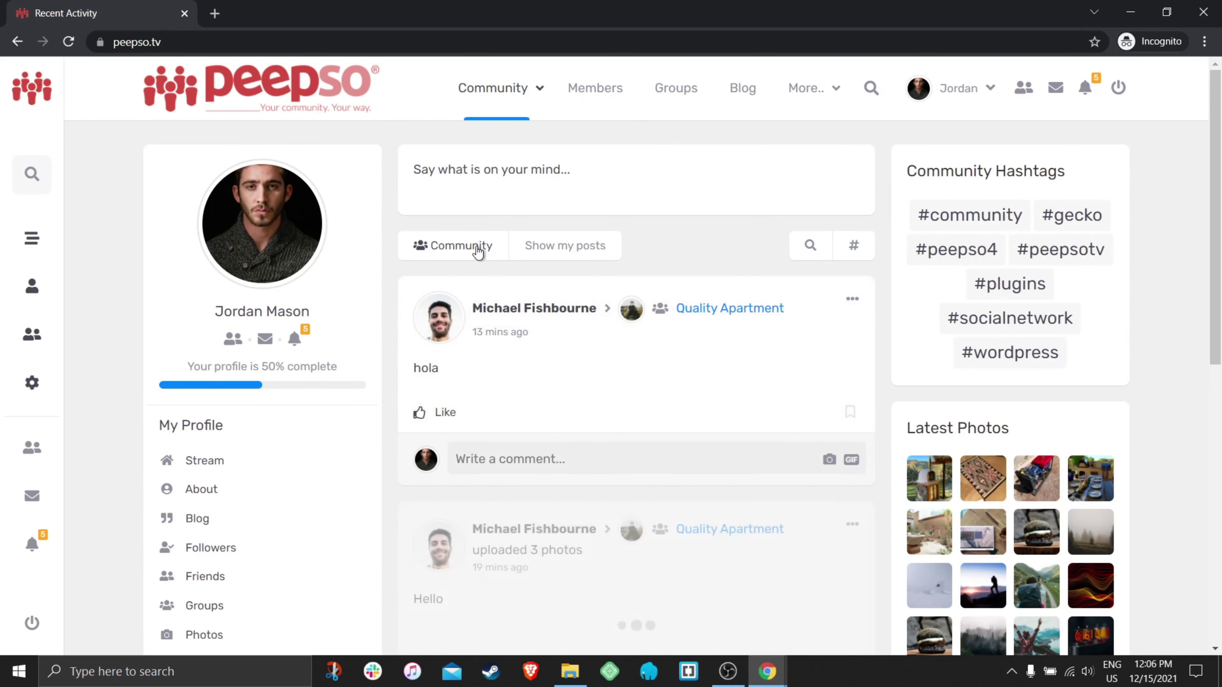
- Filter this member's stream to Following and review the posts
{"action": "scroll", "coordinate": [757, 336], "scroll_direction": "down", "scroll_amount": 8}
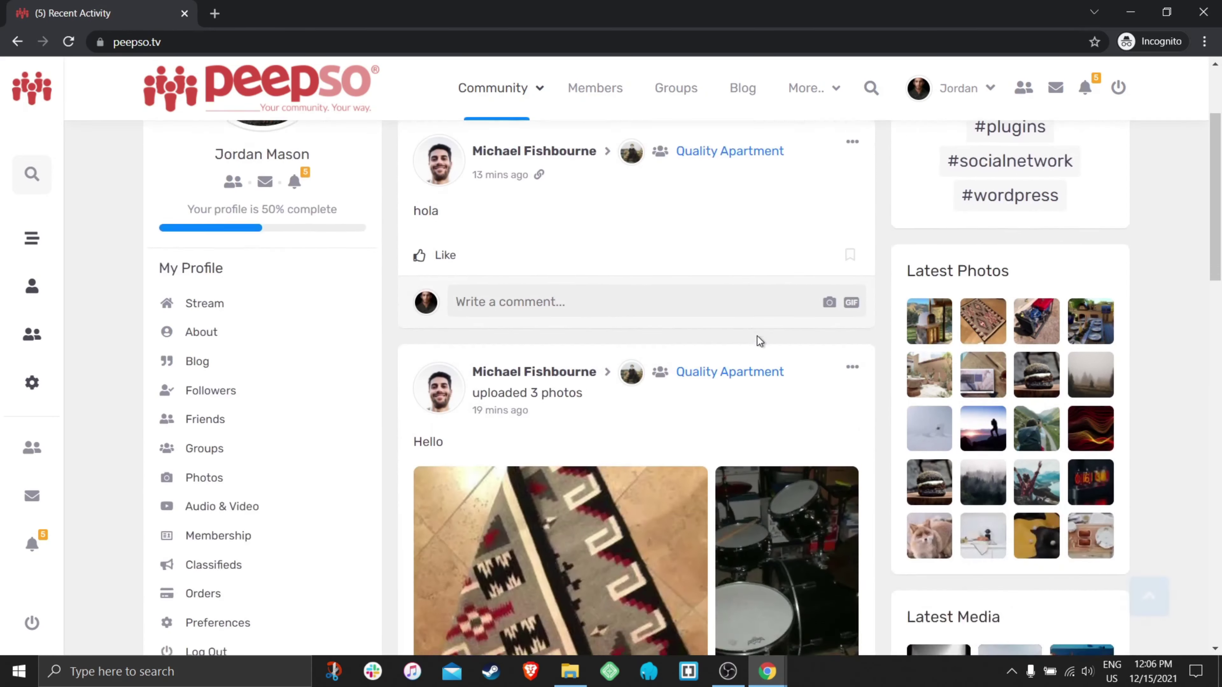
{"action": "scroll", "coordinate": [758, 336], "scroll_direction": "up", "scroll_amount": 6}
{"action": "scroll", "coordinate": [757, 339], "scroll_direction": "up", "scroll_amount": 4}
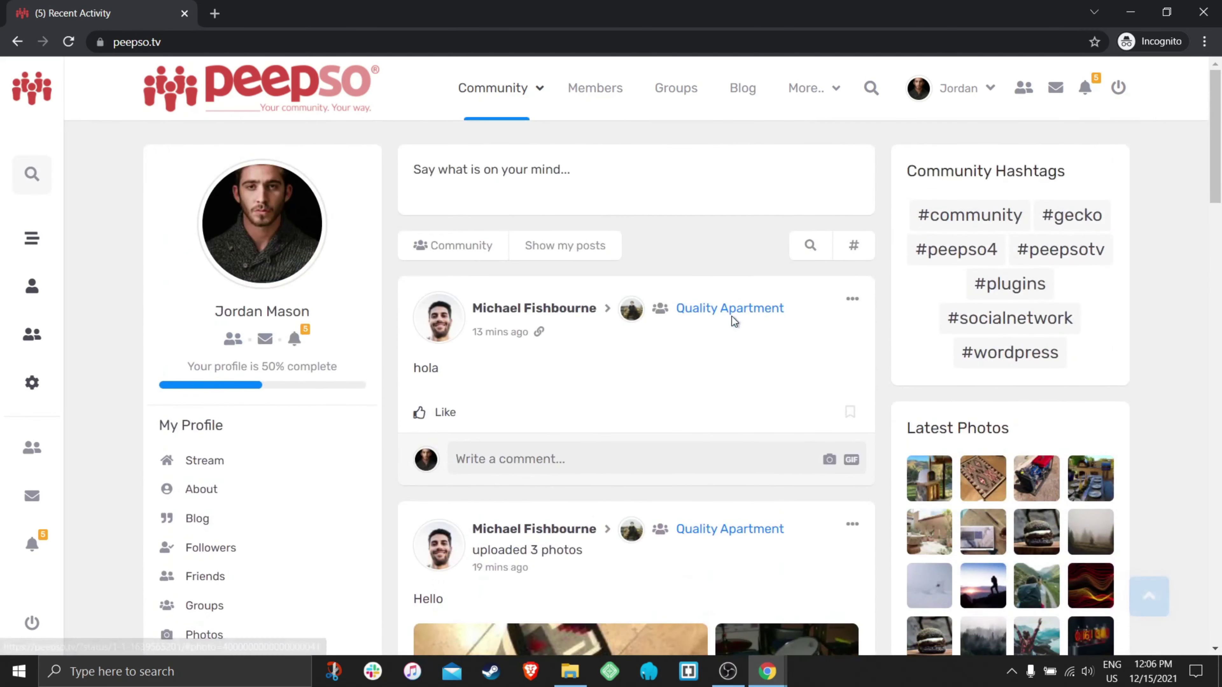
{"action": "left_click", "coordinate": [452, 250]}
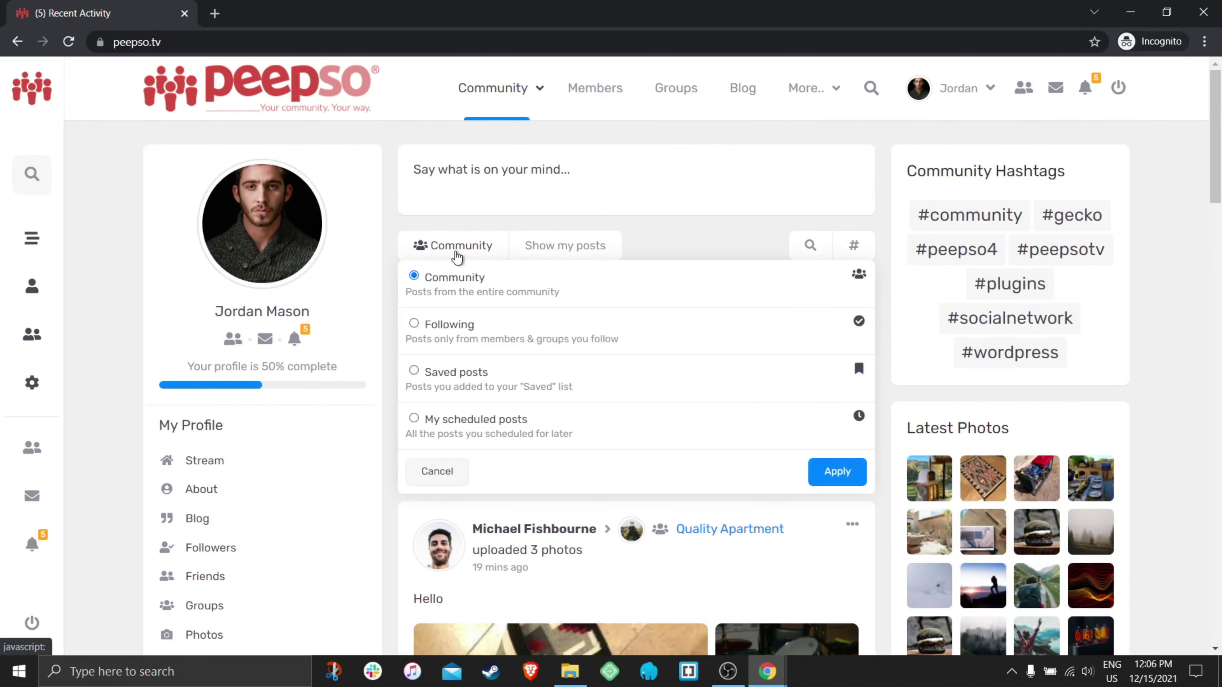
{"action": "left_click", "coordinate": [435, 329]}
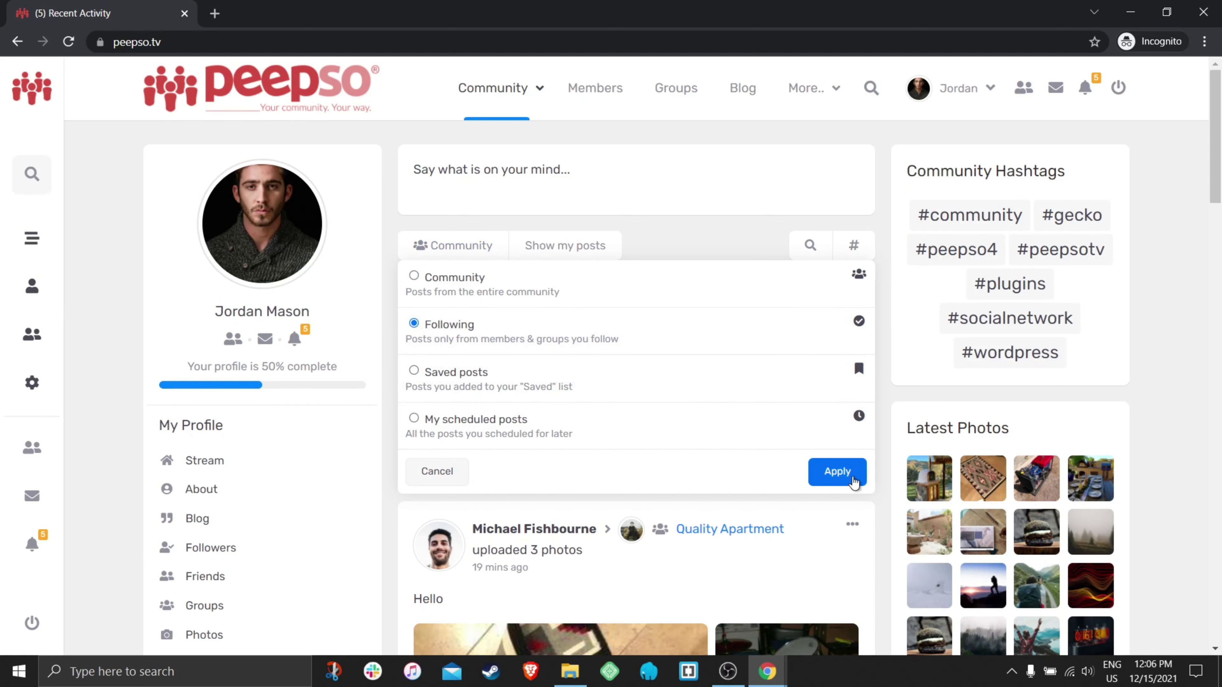
{"action": "left_click", "coordinate": [841, 474]}
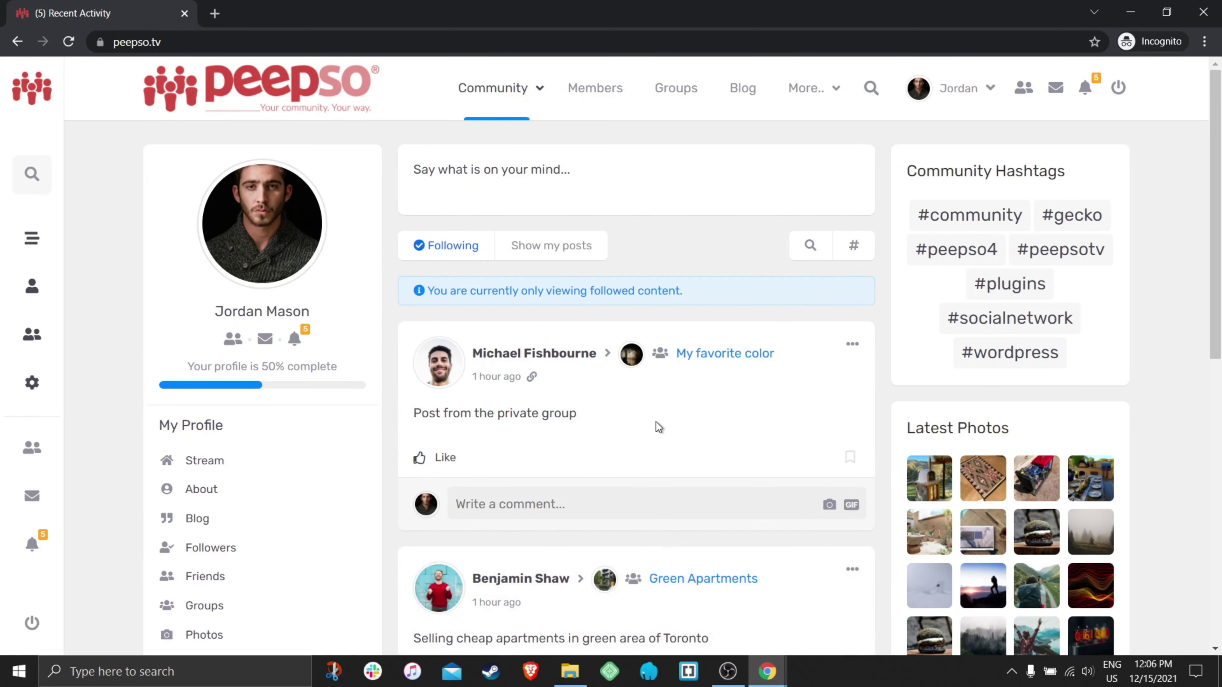
{"action": "scroll", "coordinate": [754, 410], "scroll_direction": "down", "scroll_amount": 5}
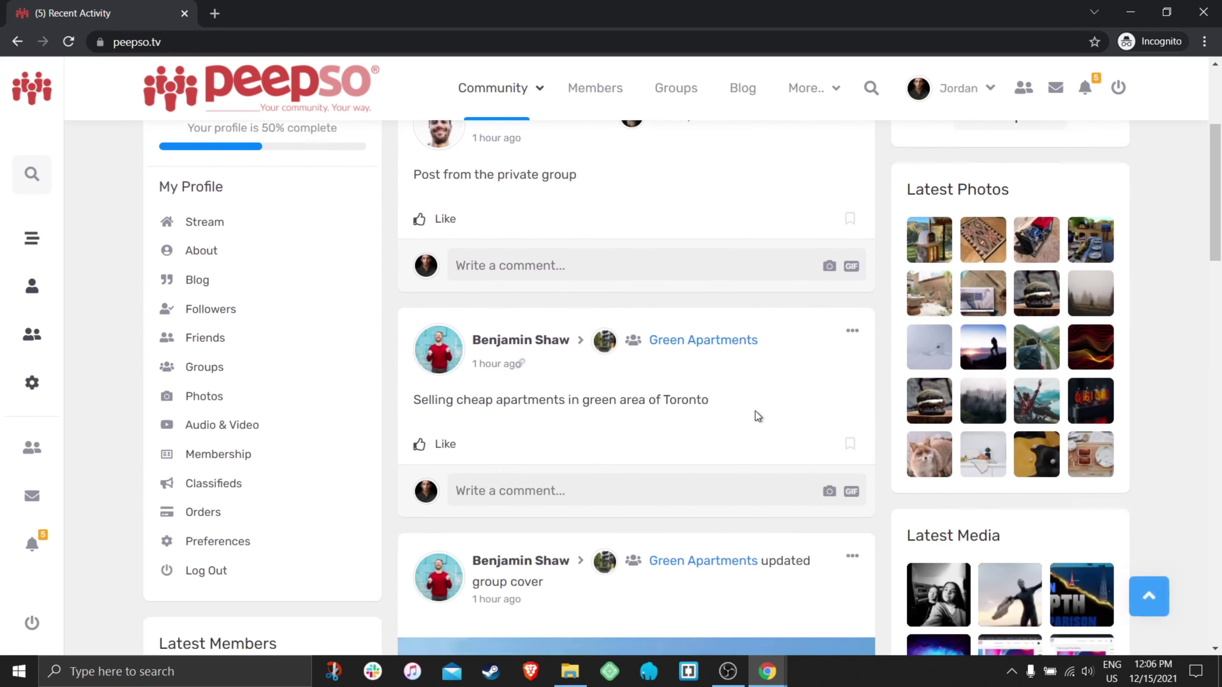
{"action": "scroll", "coordinate": [754, 412], "scroll_direction": "down", "scroll_amount": 2}
{"action": "scroll", "coordinate": [754, 412], "scroll_direction": "up", "scroll_amount": 8}
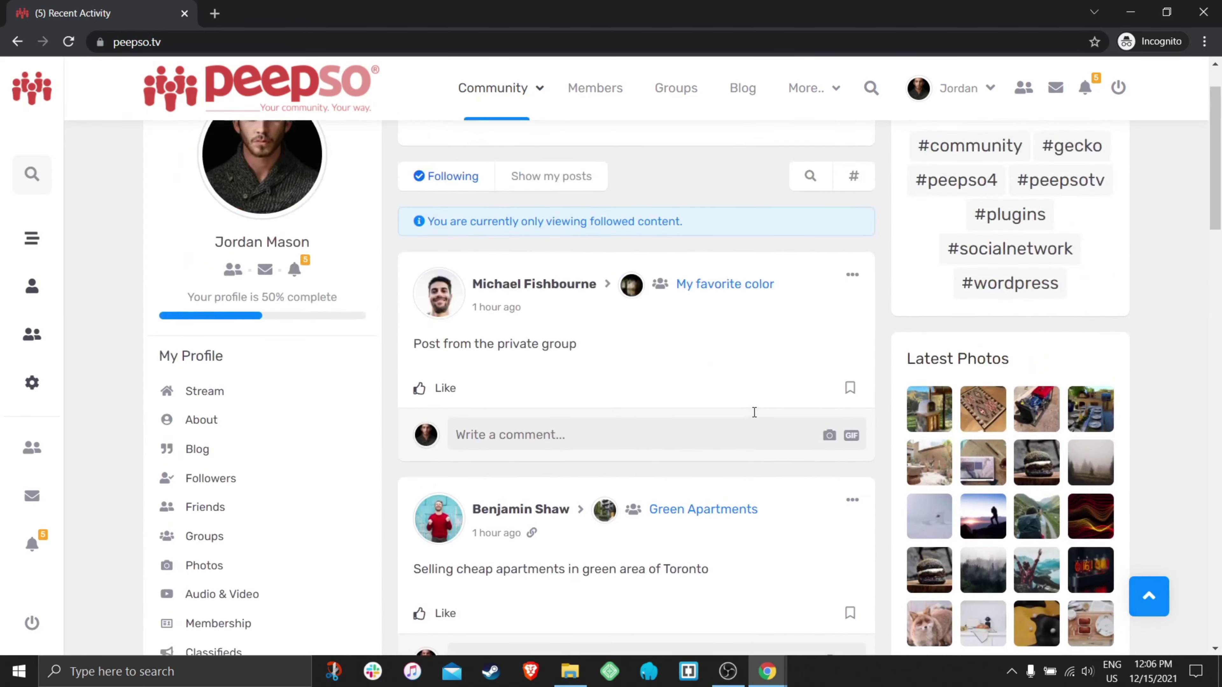
- Switch the stream filter to Community, then back to Following
{"action": "left_click", "coordinate": [435, 247]}
{"action": "left_click", "coordinate": [439, 279]}
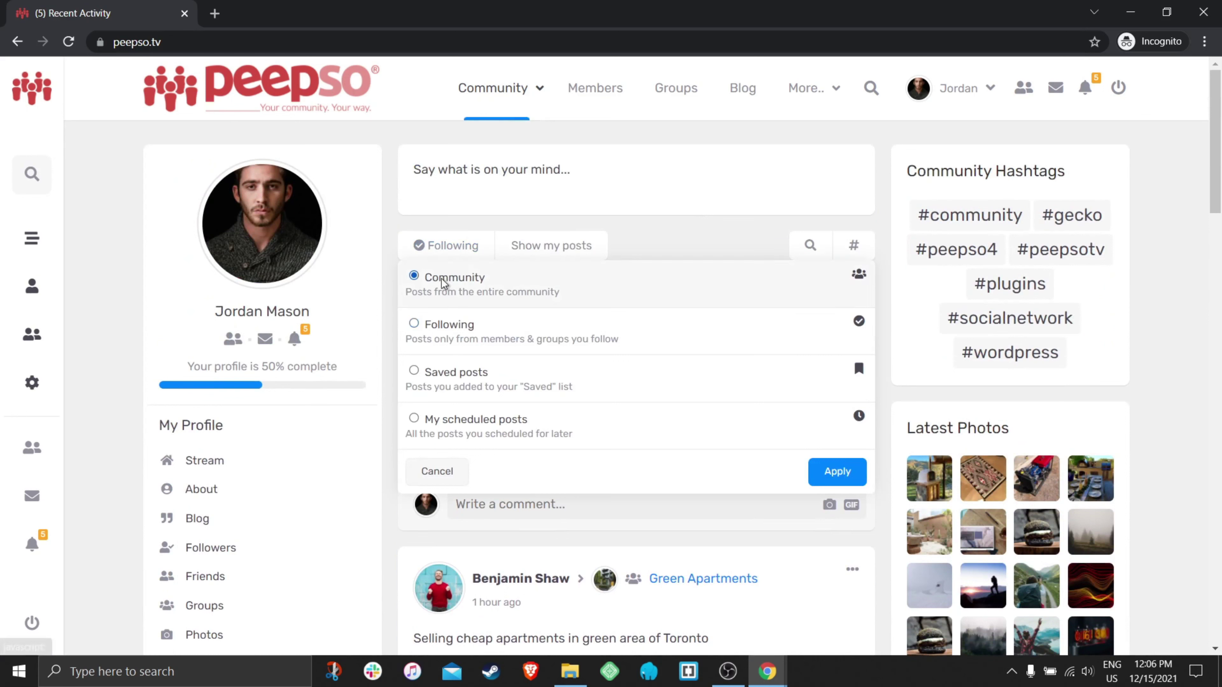
{"action": "left_click", "coordinate": [837, 472]}
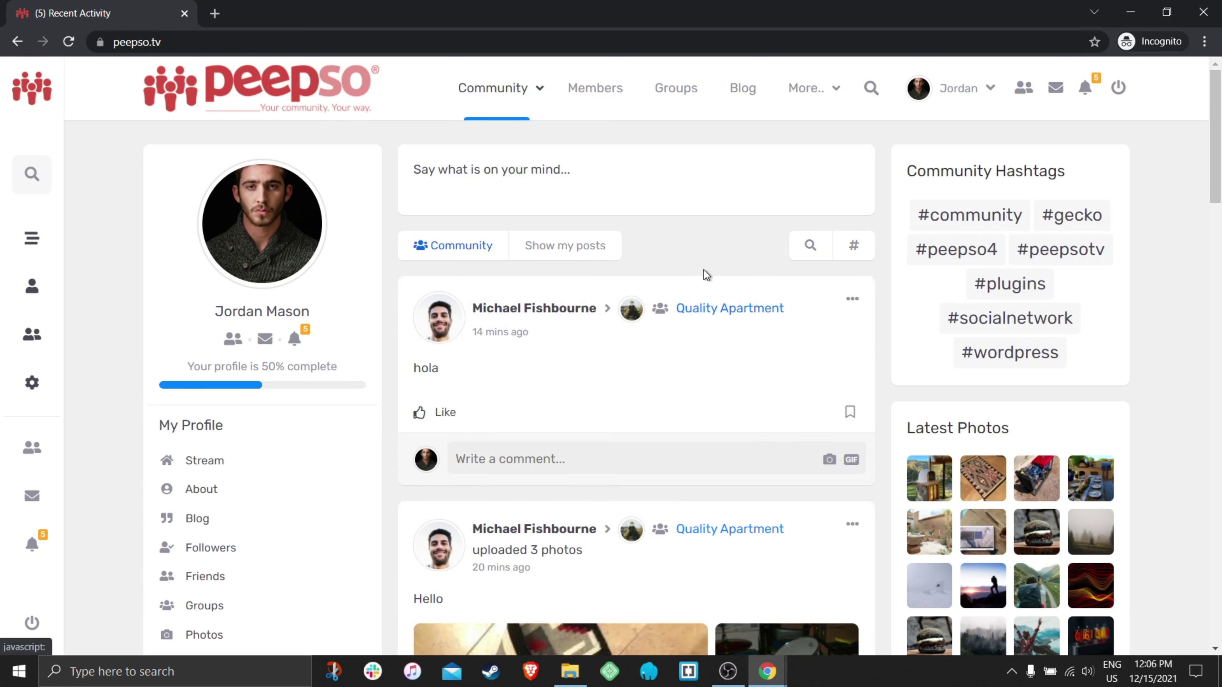
{"action": "left_click", "coordinate": [452, 247]}
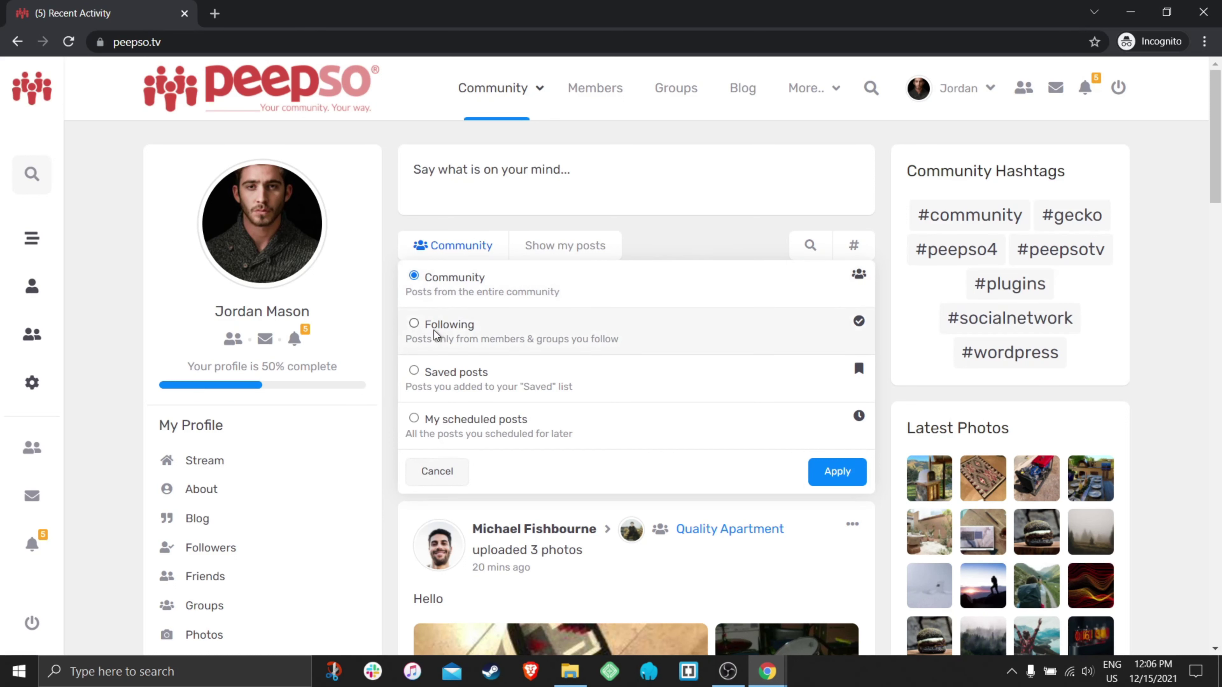
{"action": "left_click", "coordinate": [491, 334]}
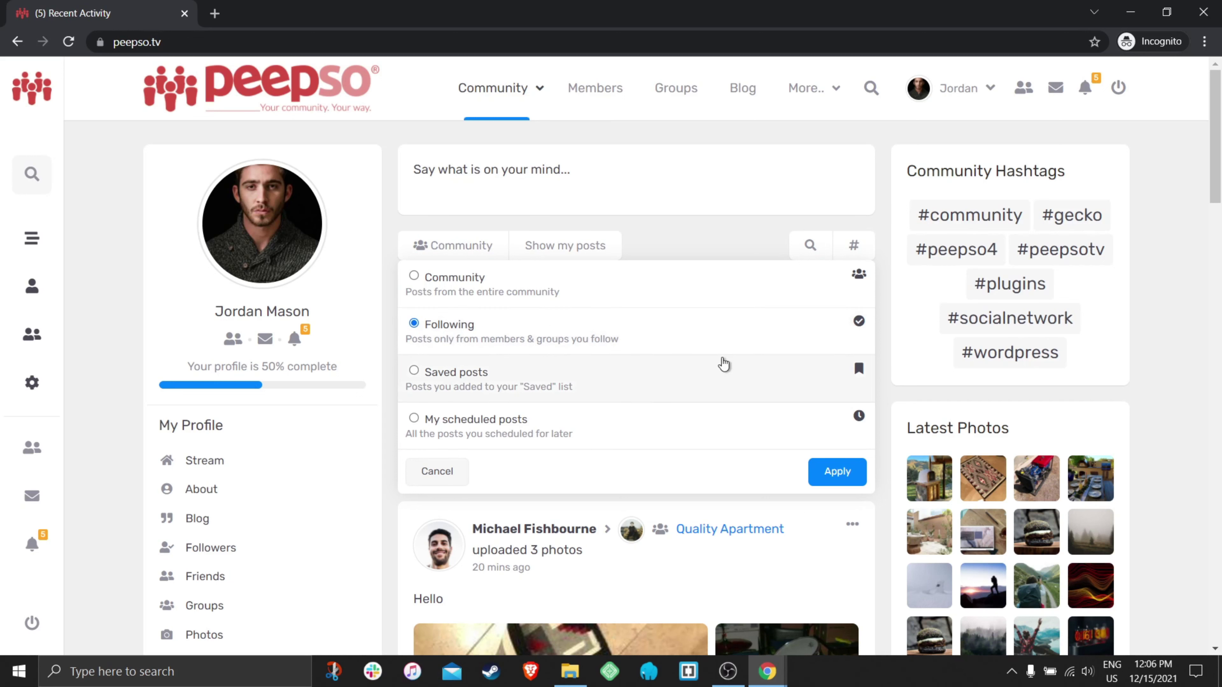
{"action": "left_click", "coordinate": [838, 471]}
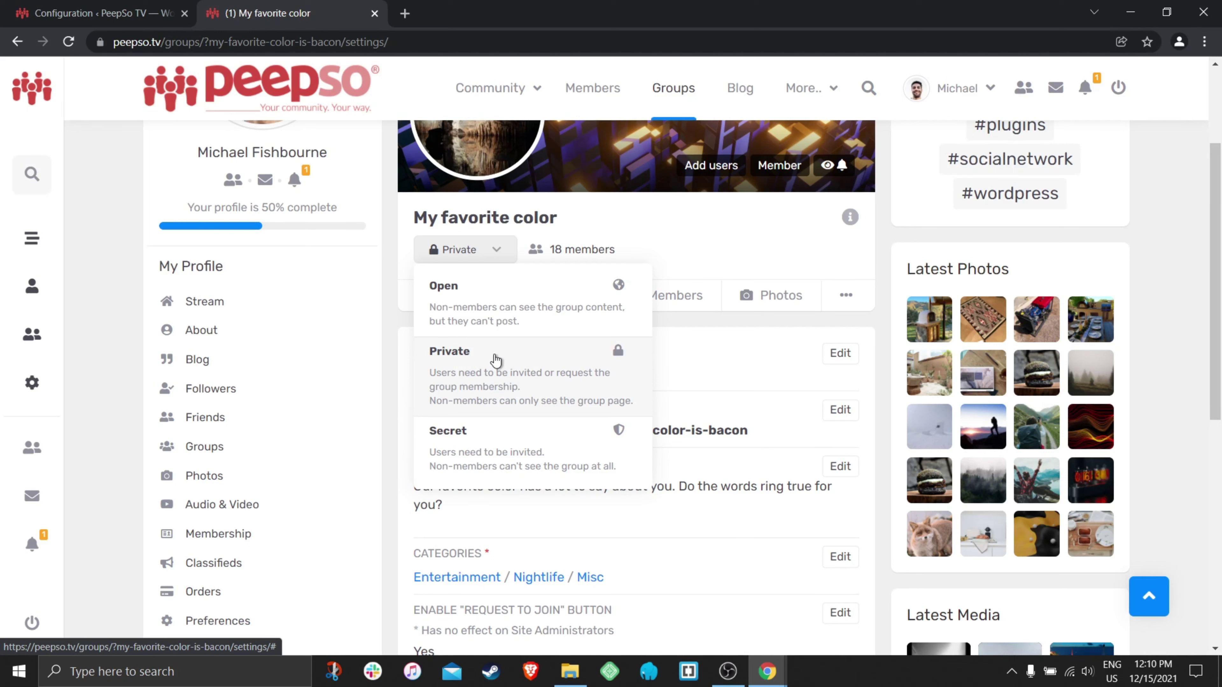
- Go to the groups directory via the top navigation's Groups link
{"action": "scroll", "coordinate": [770, 393], "scroll_direction": "up", "scroll_amount": 3}
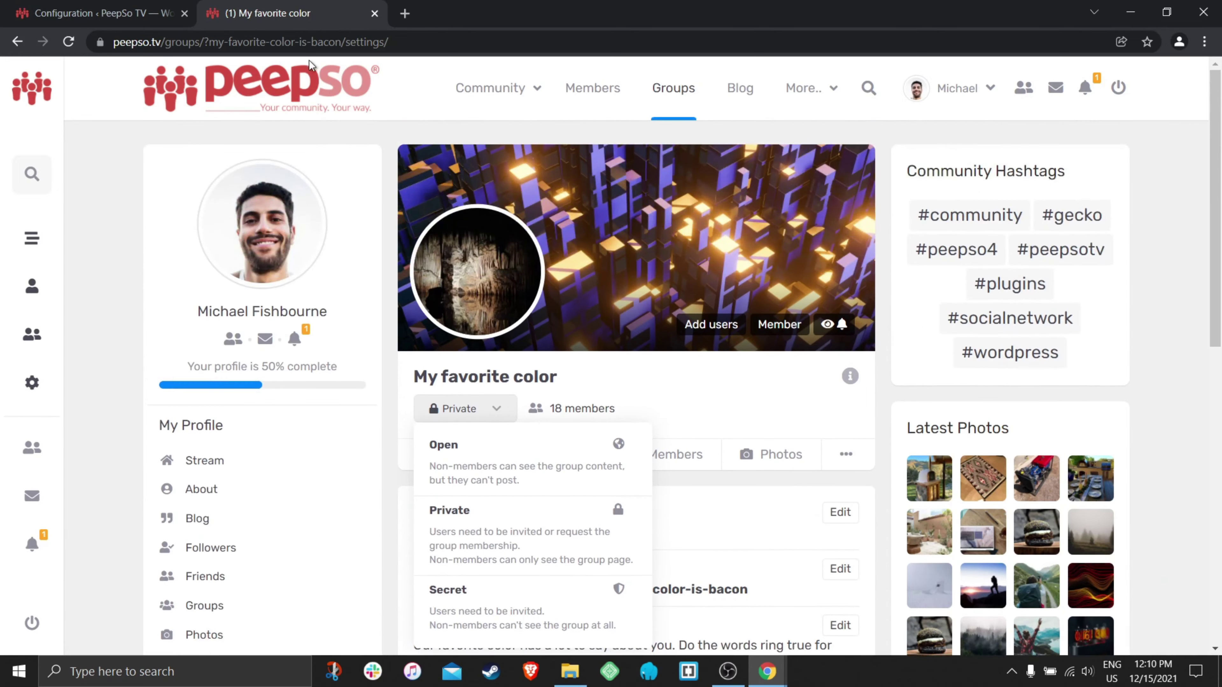
{"action": "left_click", "coordinate": [676, 91]}
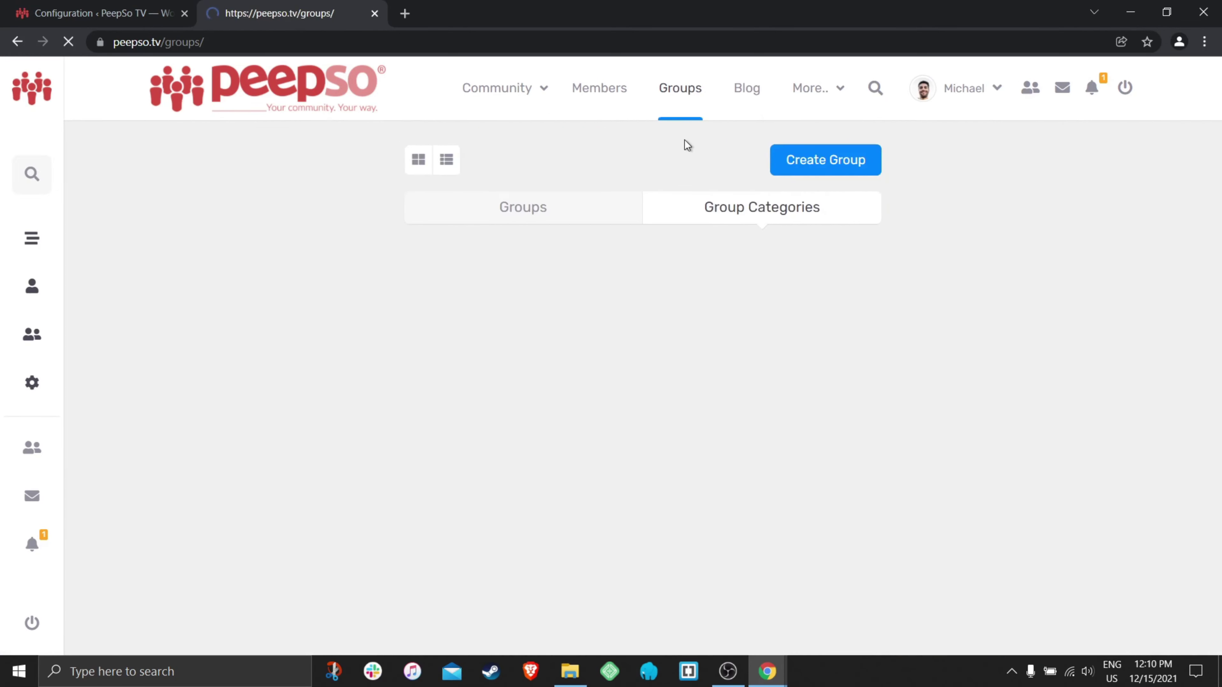
{"action": "left_click", "coordinate": [826, 161]}
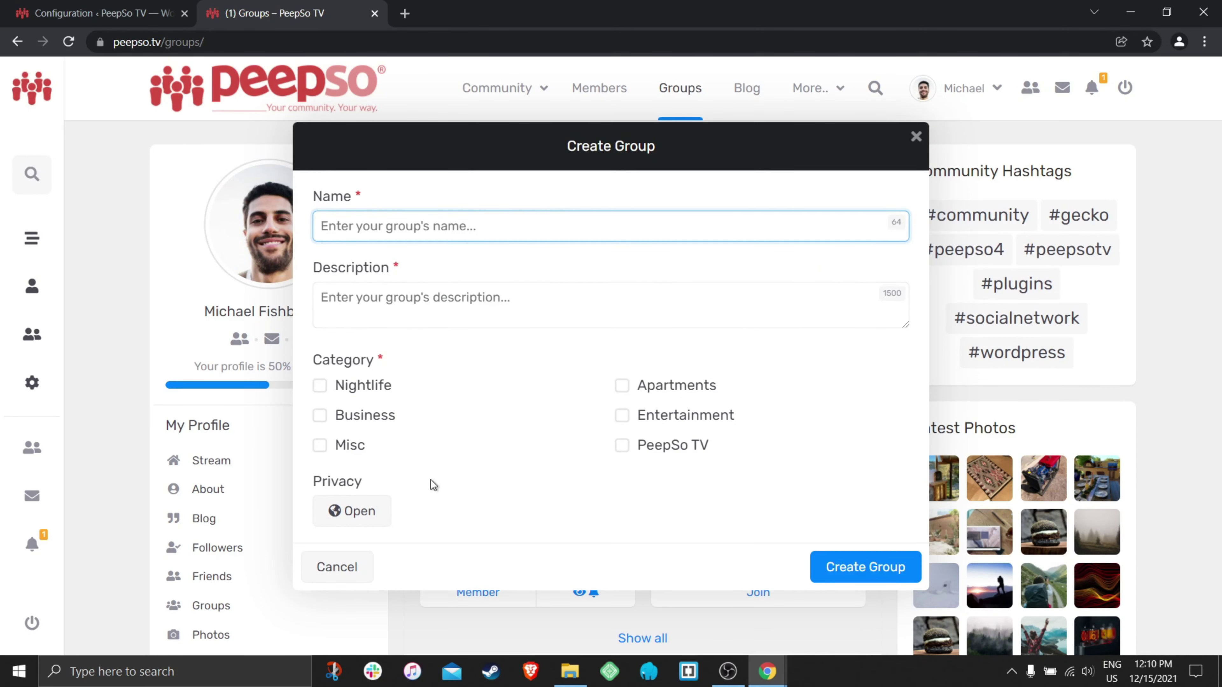
{"action": "left_click", "coordinate": [340, 512]}
{"action": "scroll", "coordinate": [622, 442], "scroll_direction": "down", "scroll_amount": 2}
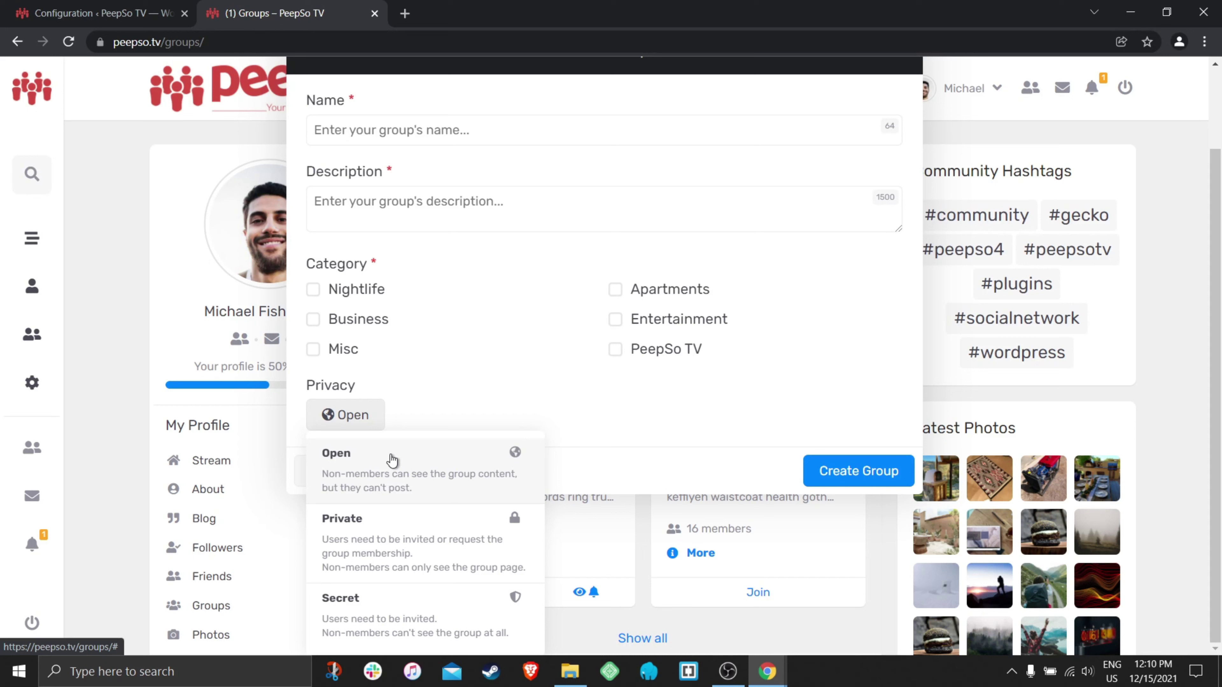
{"action": "scroll", "coordinate": [168, 195], "scroll_direction": "up", "scroll_amount": 2}
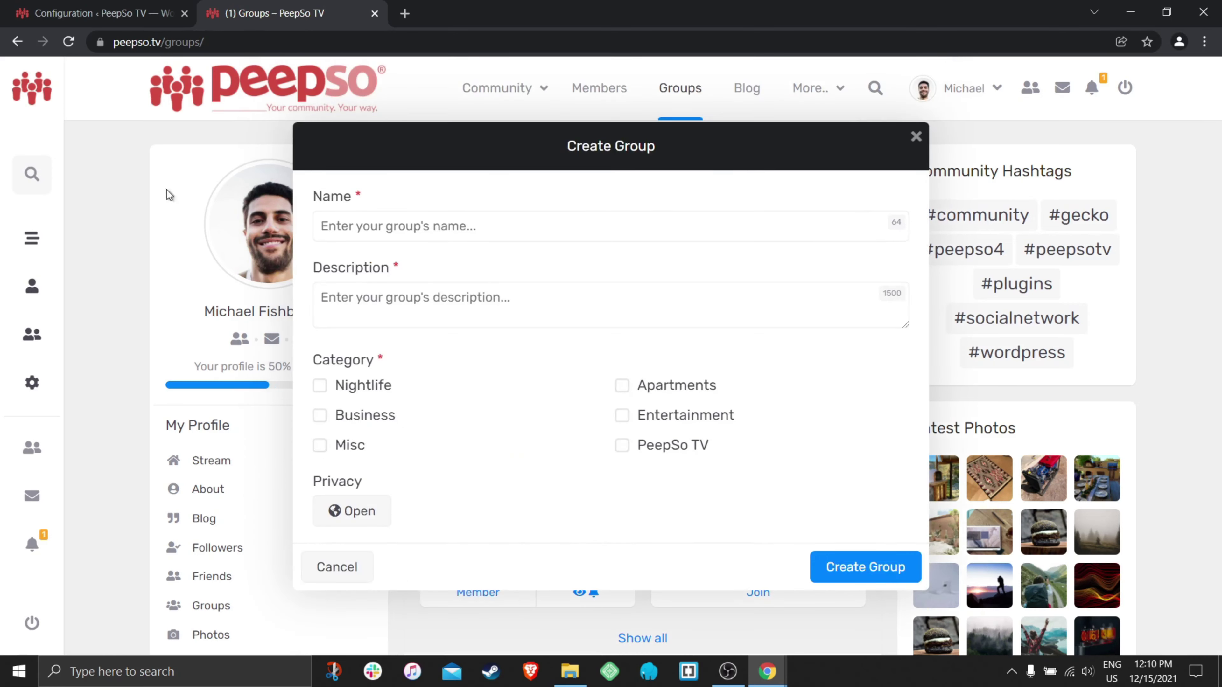
{"action": "left_click", "coordinate": [916, 137]}
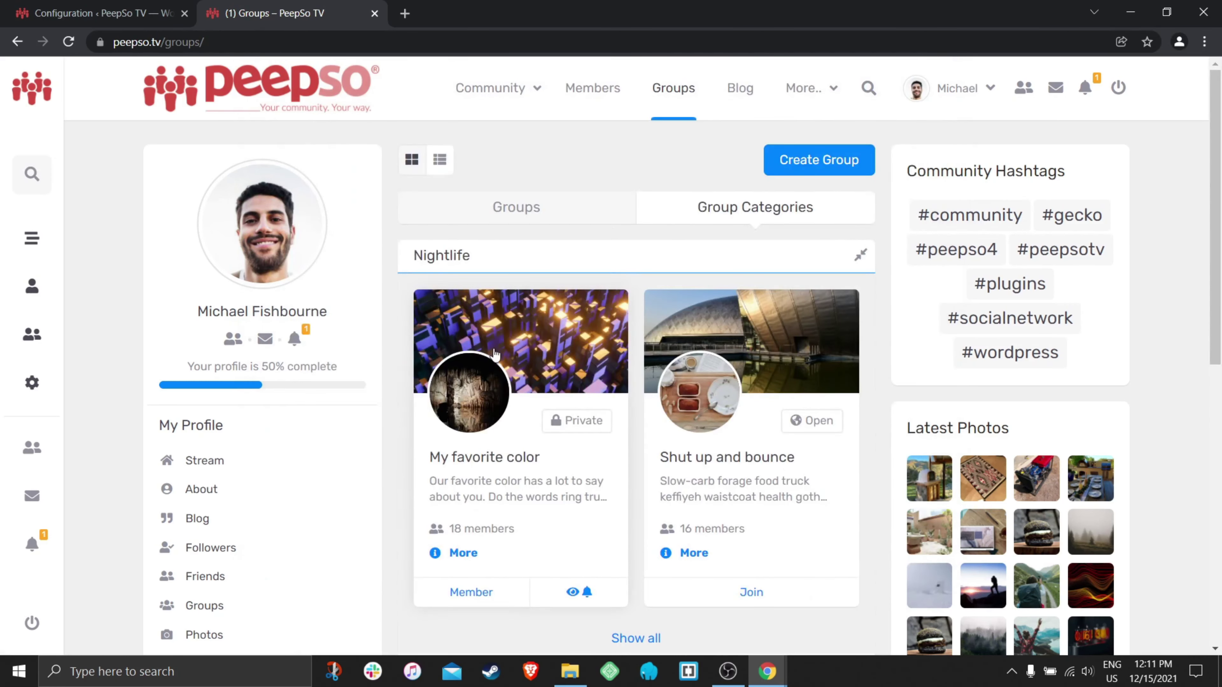
{"action": "scroll", "coordinate": [584, 399], "scroll_direction": "down", "scroll_amount": 5}
{"action": "scroll", "coordinate": [582, 400], "scroll_direction": "up", "scroll_amount": 5}
- Reset the stream filter to Community and open the Quality Apartment group page
{"action": "left_click", "coordinate": [486, 88]}
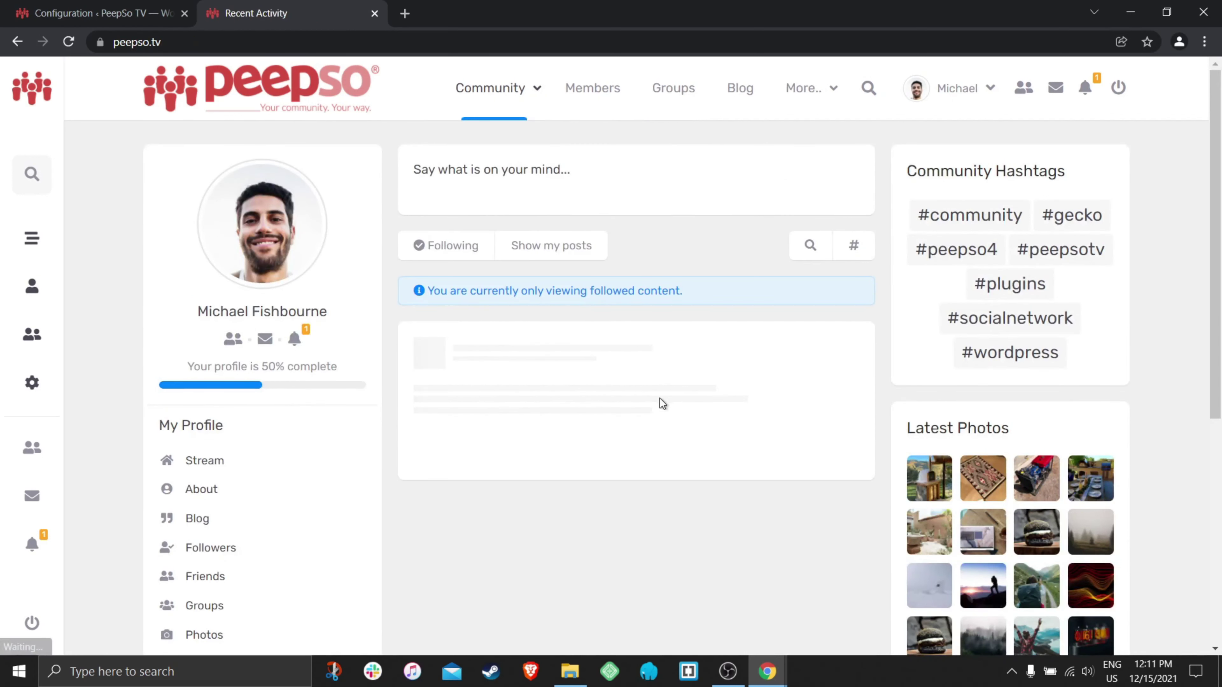
{"action": "left_click", "coordinate": [464, 251]}
{"action": "left_click", "coordinate": [483, 275]}
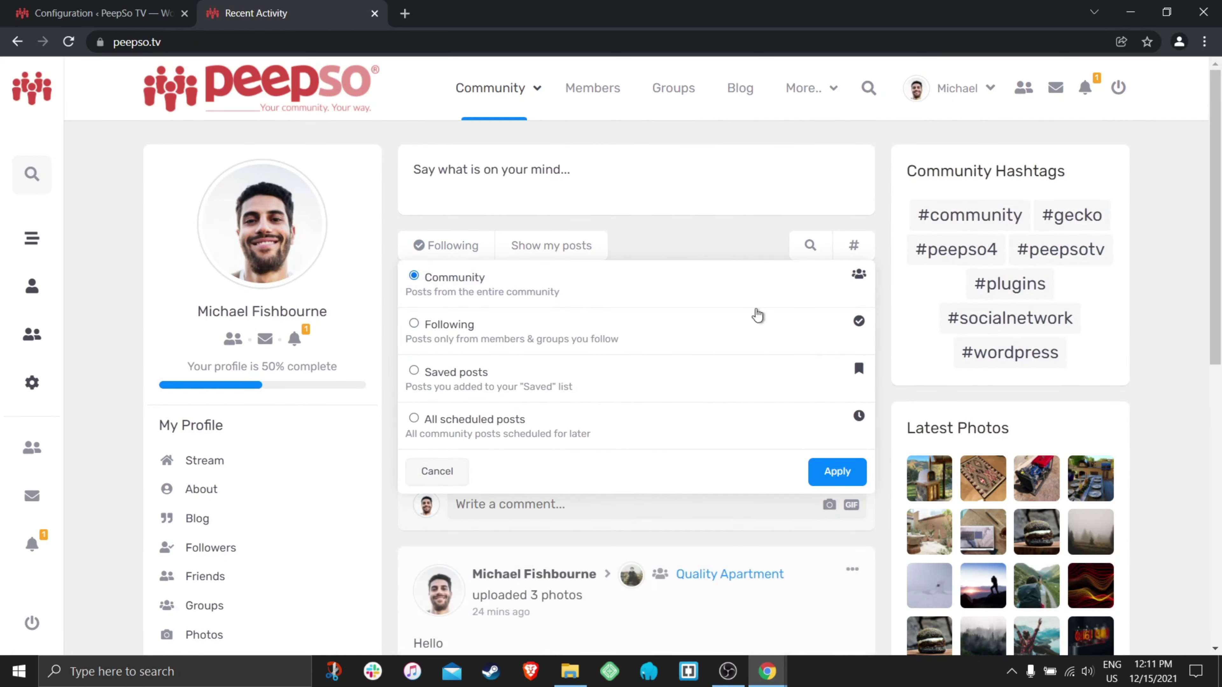
{"action": "left_click", "coordinate": [828, 474]}
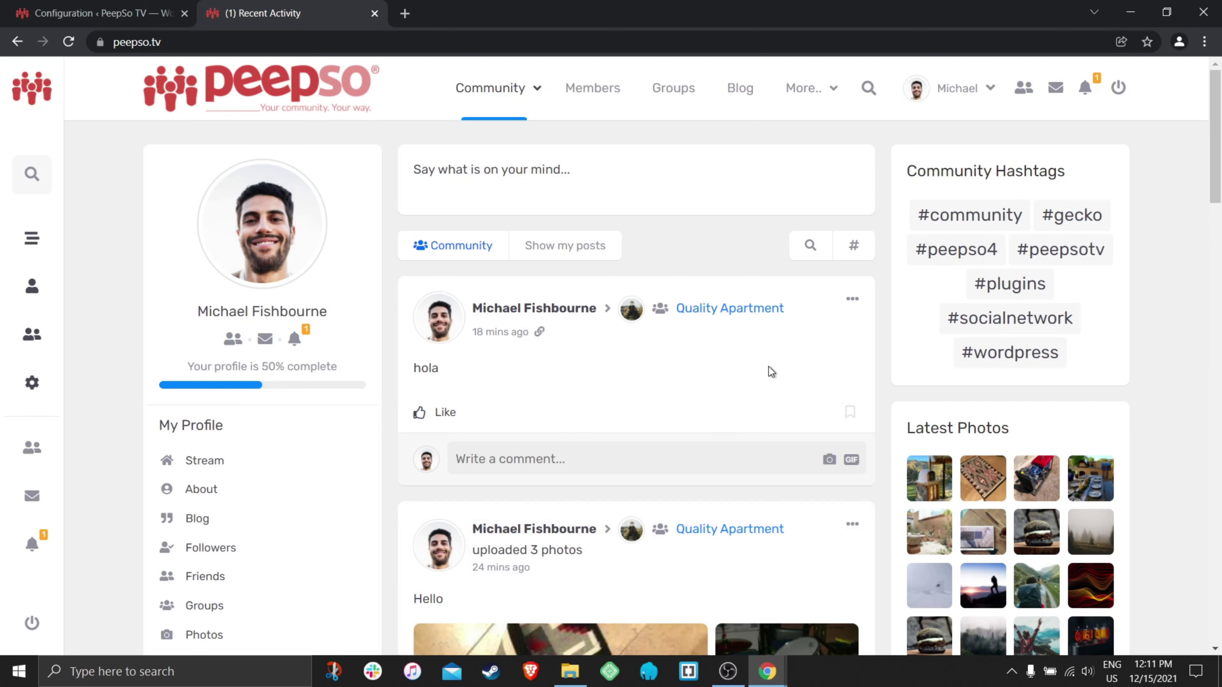
{"action": "left_click", "coordinate": [732, 308]}
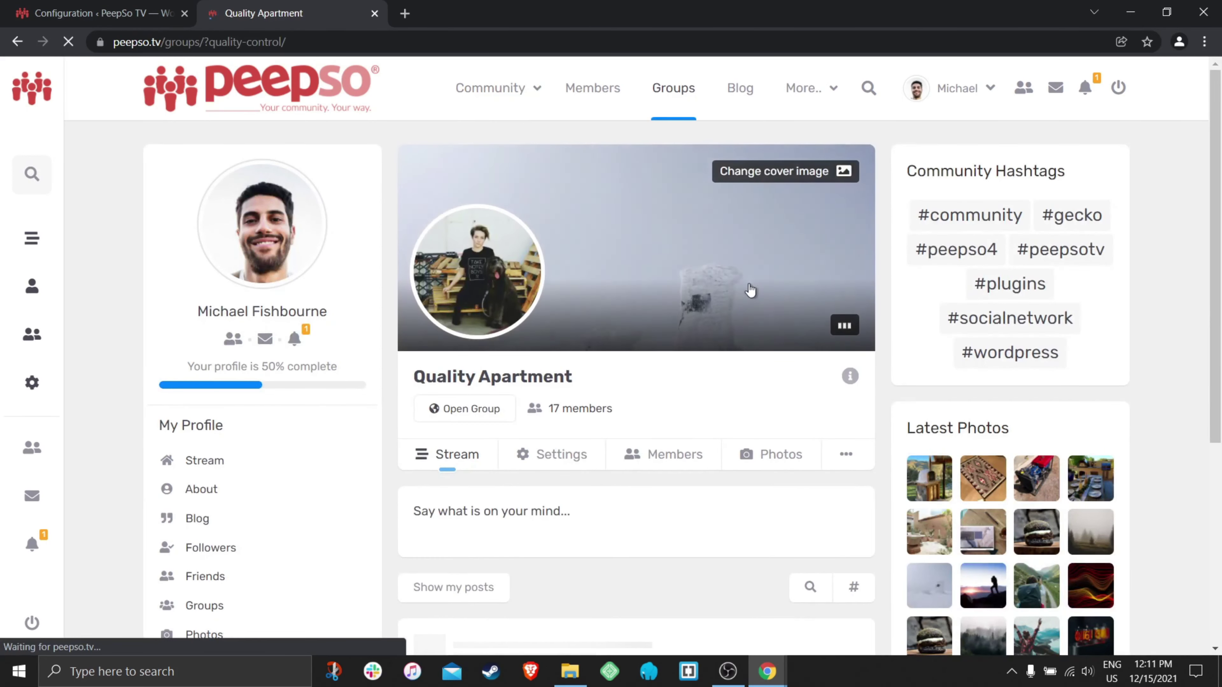
{"action": "scroll", "coordinate": [739, 352], "scroll_direction": "down", "scroll_amount": 5}
{"action": "scroll", "coordinate": [738, 353], "scroll_direction": "up", "scroll_amount": 5}
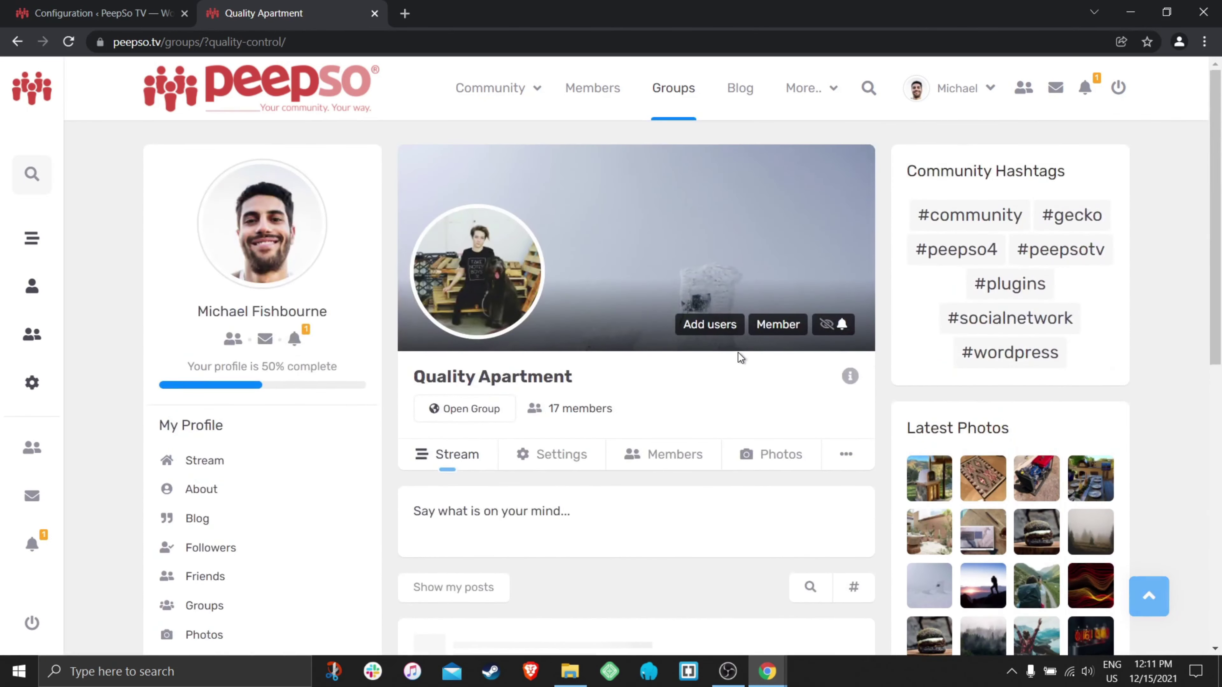
- From the groups directory, start a new group and show its Open, Private and Secret choices
{"action": "left_click", "coordinate": [659, 91]}
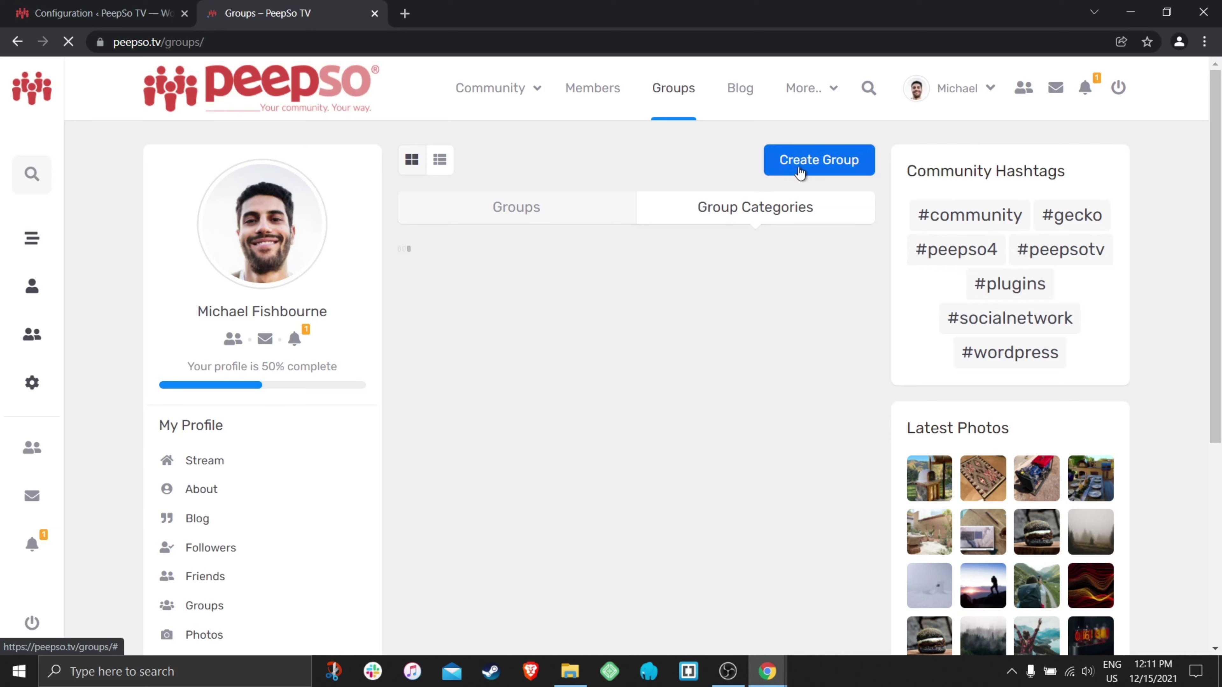
{"action": "left_click", "coordinate": [797, 160]}
{"action": "left_click", "coordinate": [359, 511]}
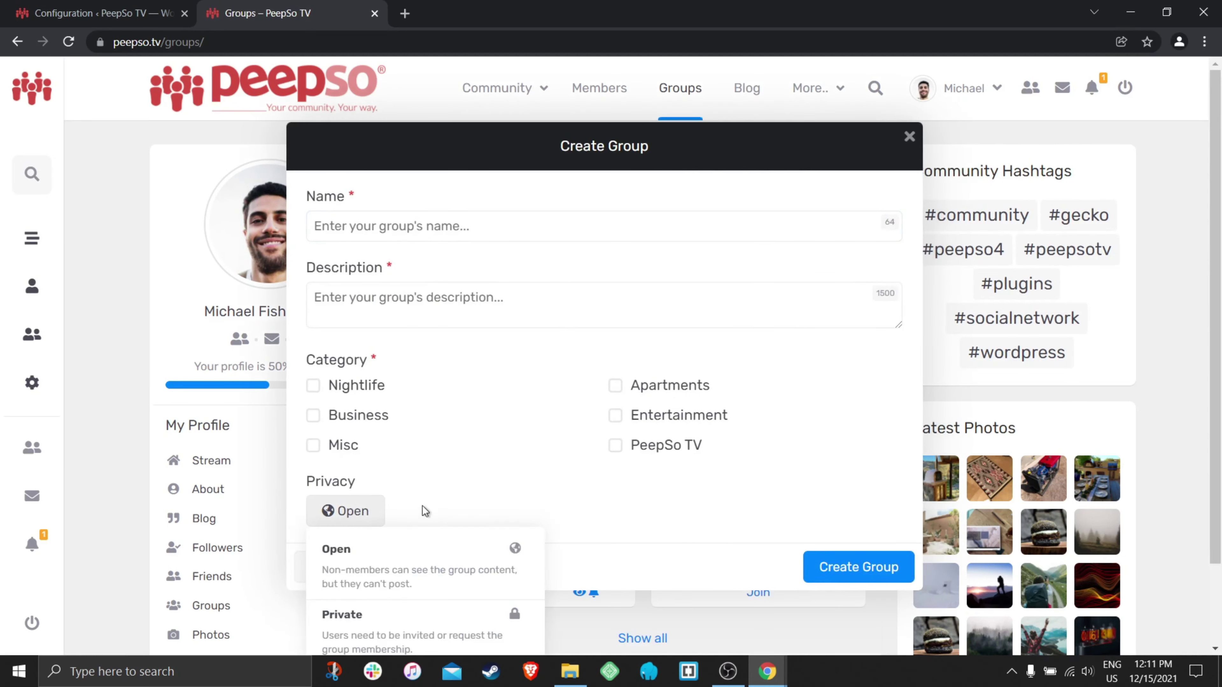
{"action": "scroll", "coordinate": [501, 496], "scroll_direction": "down", "scroll_amount": 2}
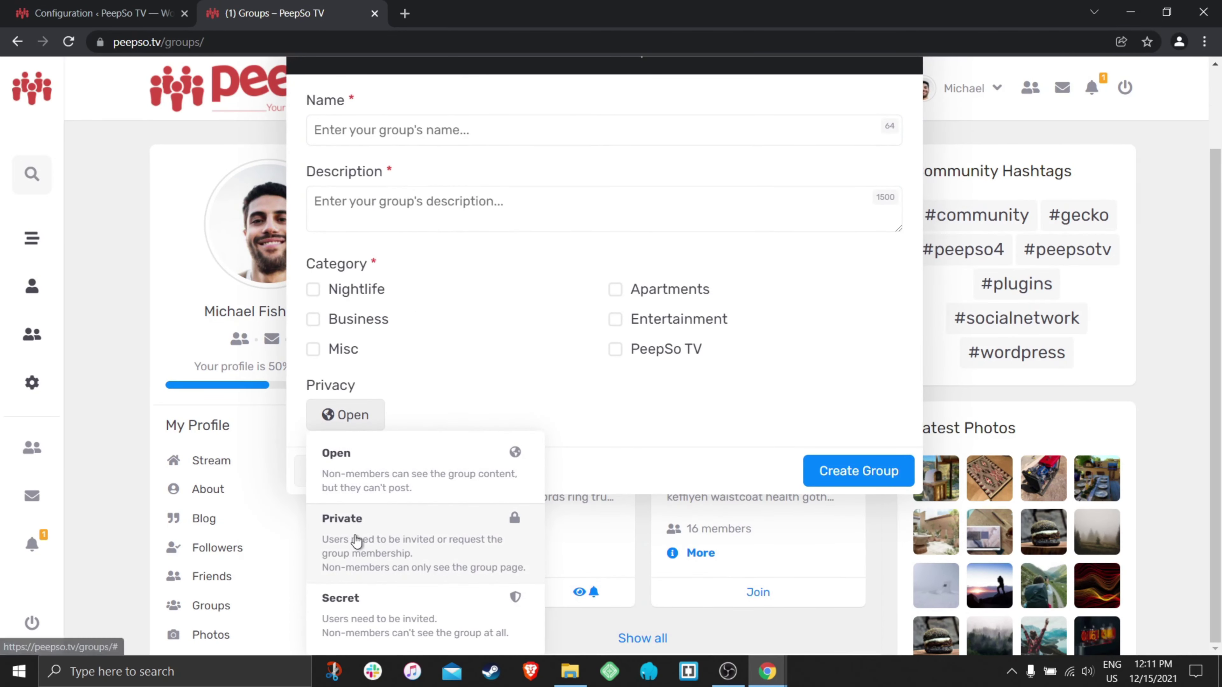
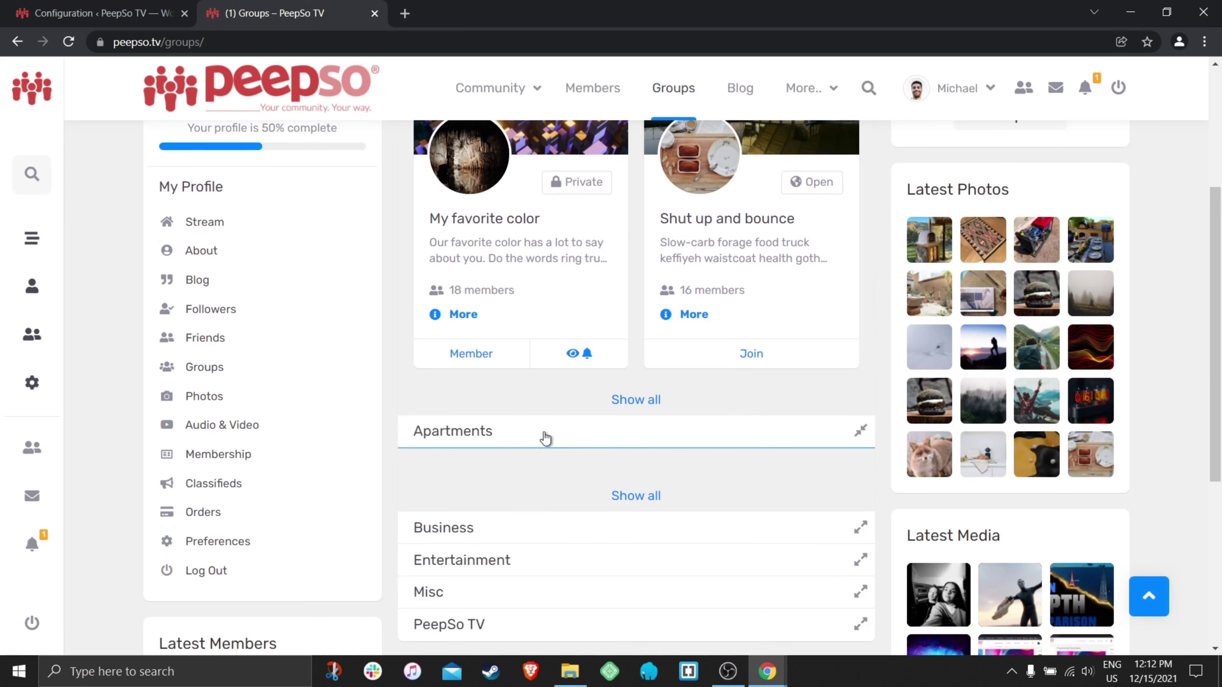
- Go to the groups listing, expand the Apartments category, and open the Green Apartments group
{"action": "scroll", "coordinate": [698, 456], "scroll_direction": "down", "scroll_amount": 5}
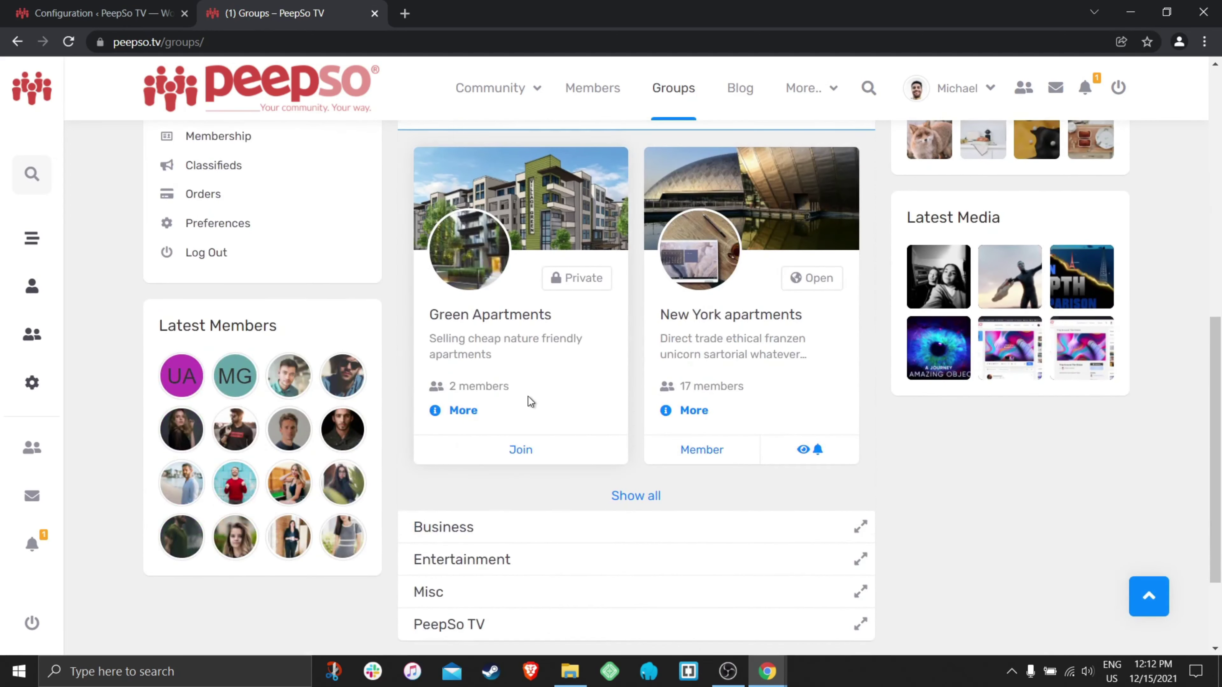
{"action": "scroll", "coordinate": [527, 396], "scroll_direction": "up", "scroll_amount": 5}
{"action": "left_click", "coordinate": [486, 88]}
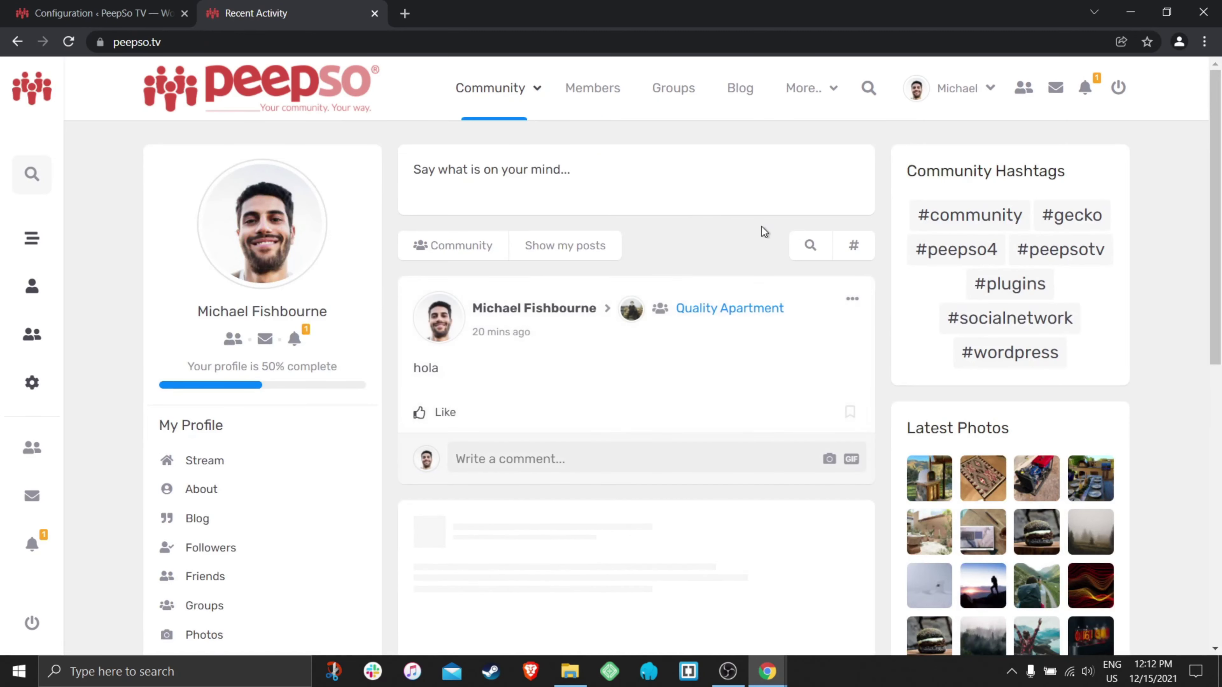
{"action": "left_click", "coordinate": [676, 90]}
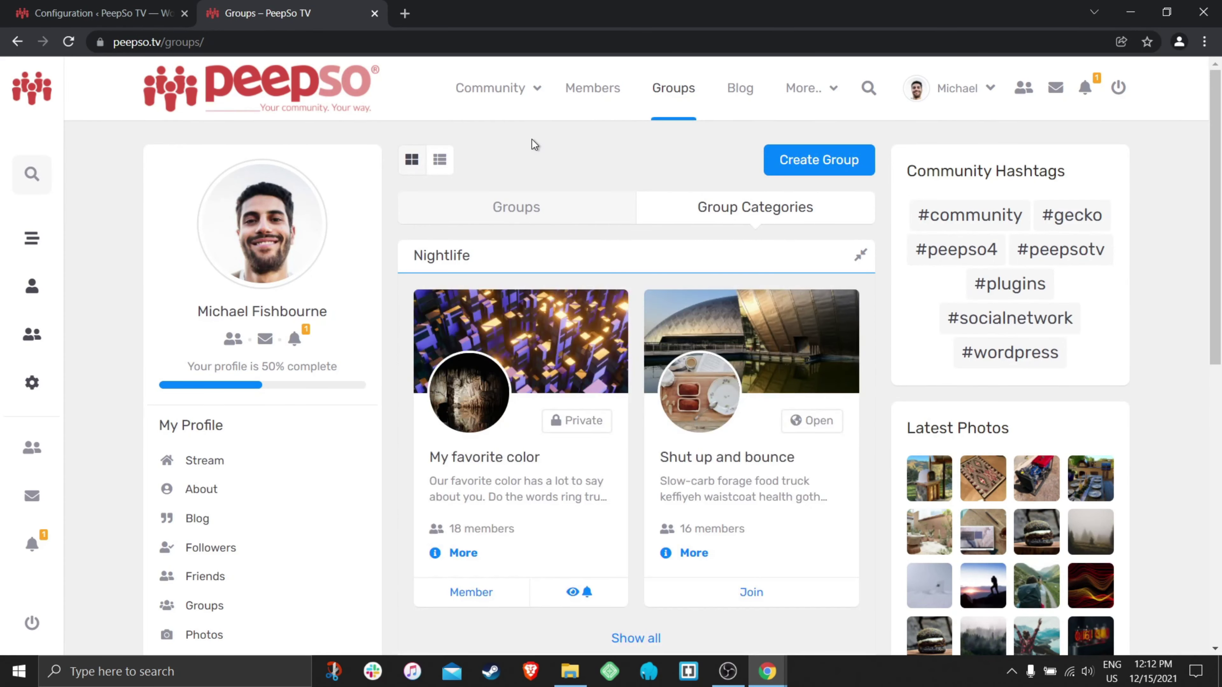
{"action": "scroll", "coordinate": [644, 344], "scroll_direction": "down", "scroll_amount": 6}
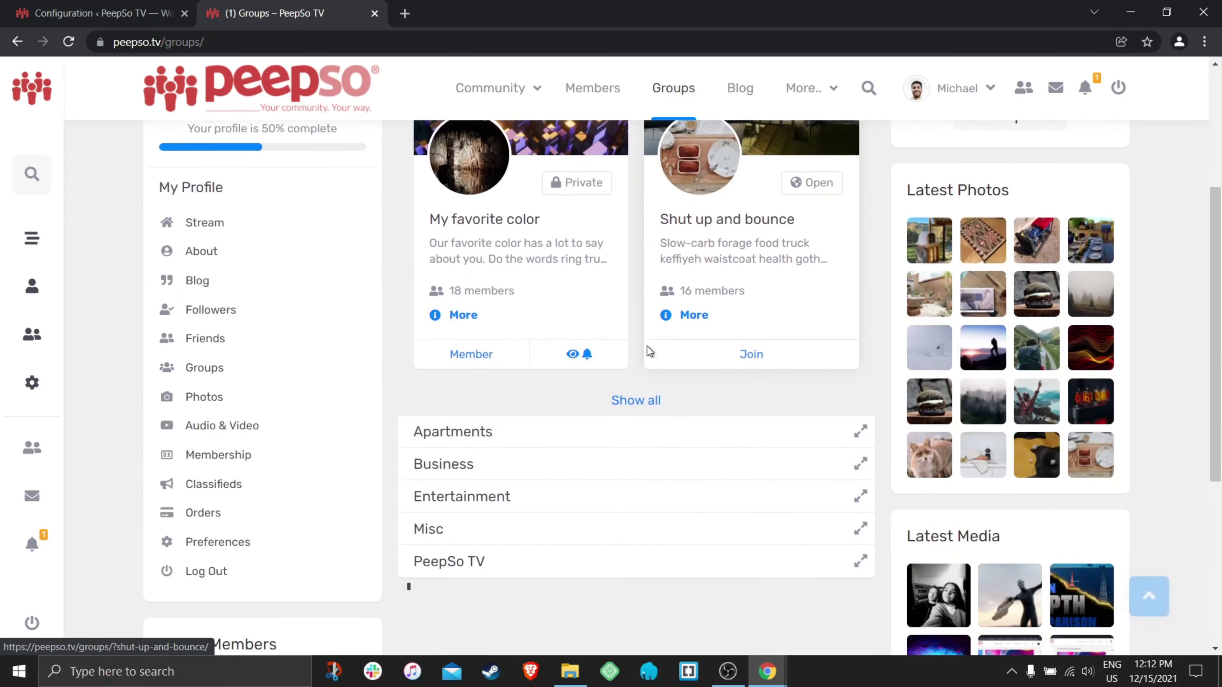
{"action": "left_click", "coordinate": [491, 276]}
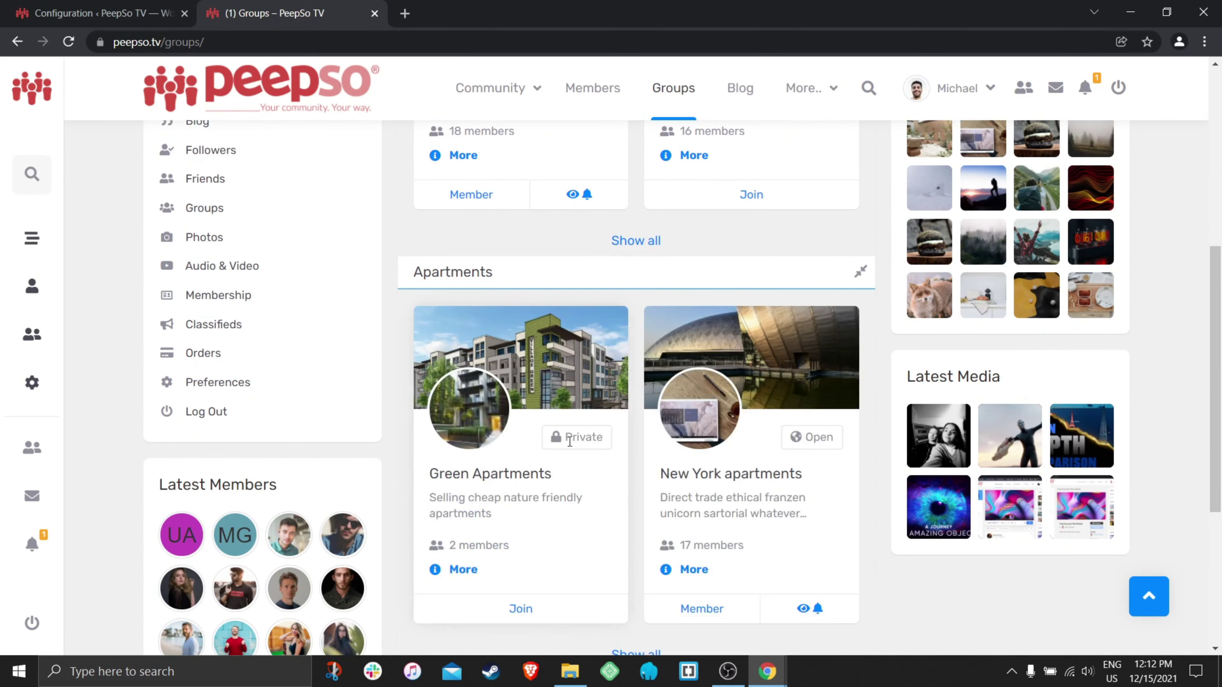
{"action": "left_click", "coordinate": [569, 378]}
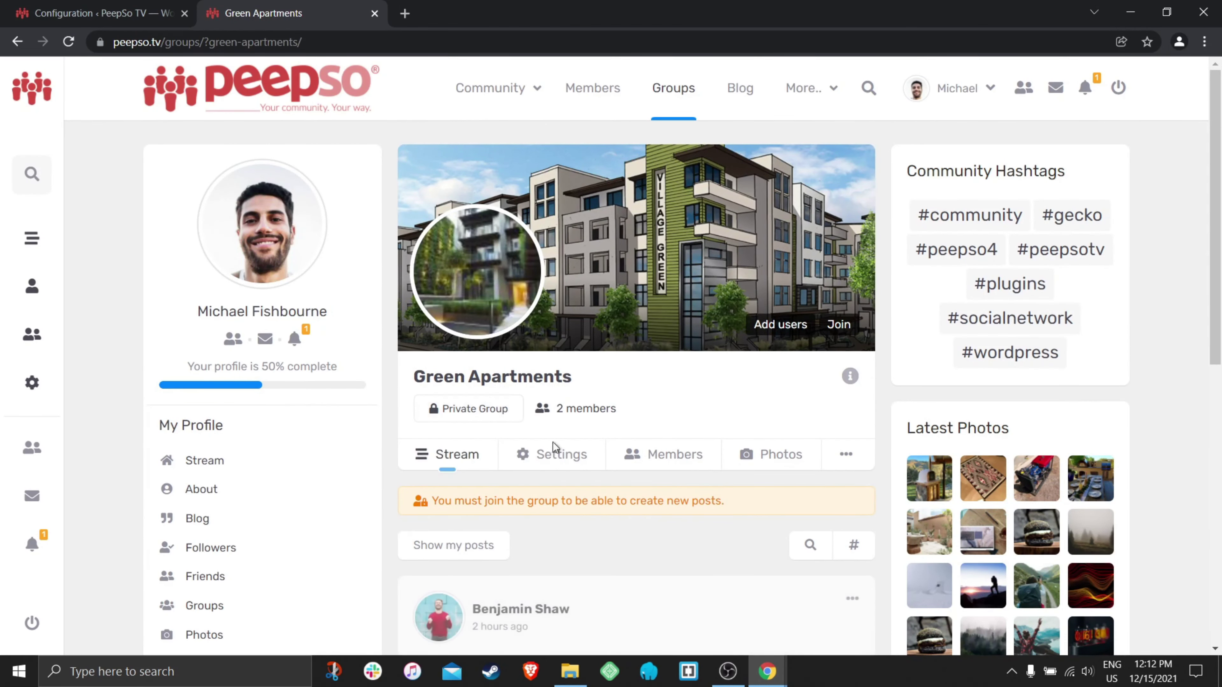
- Change the Green Apartments group's privacy to Secret in its settings and confirm
{"action": "left_click", "coordinate": [586, 452]}
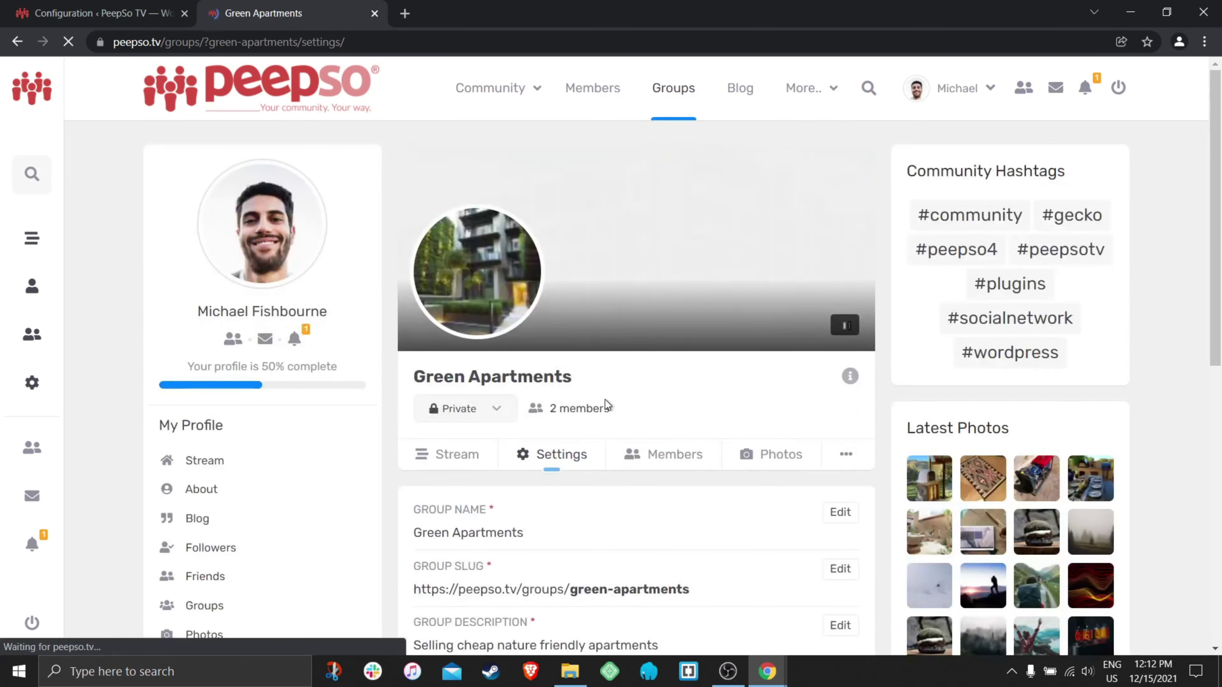
{"action": "scroll", "coordinate": [602, 402], "scroll_direction": "down", "scroll_amount": 5}
{"action": "left_click", "coordinate": [490, 174]}
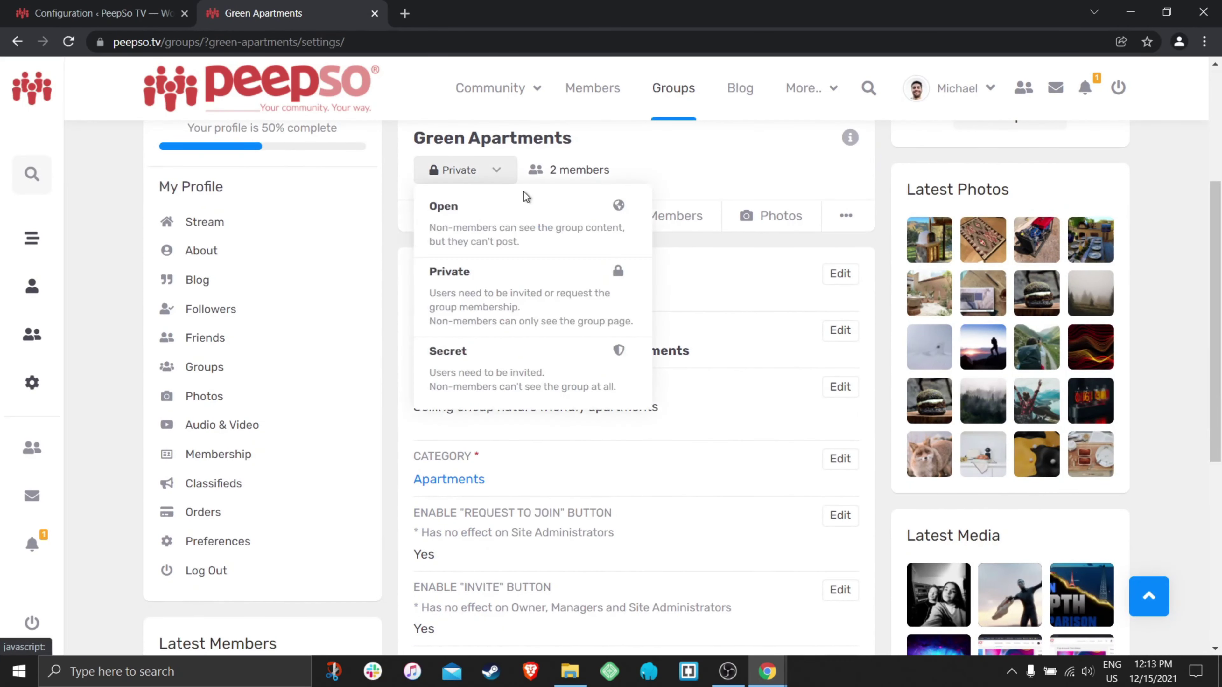
{"action": "left_click", "coordinate": [454, 364]}
{"action": "left_click", "coordinate": [771, 419]}
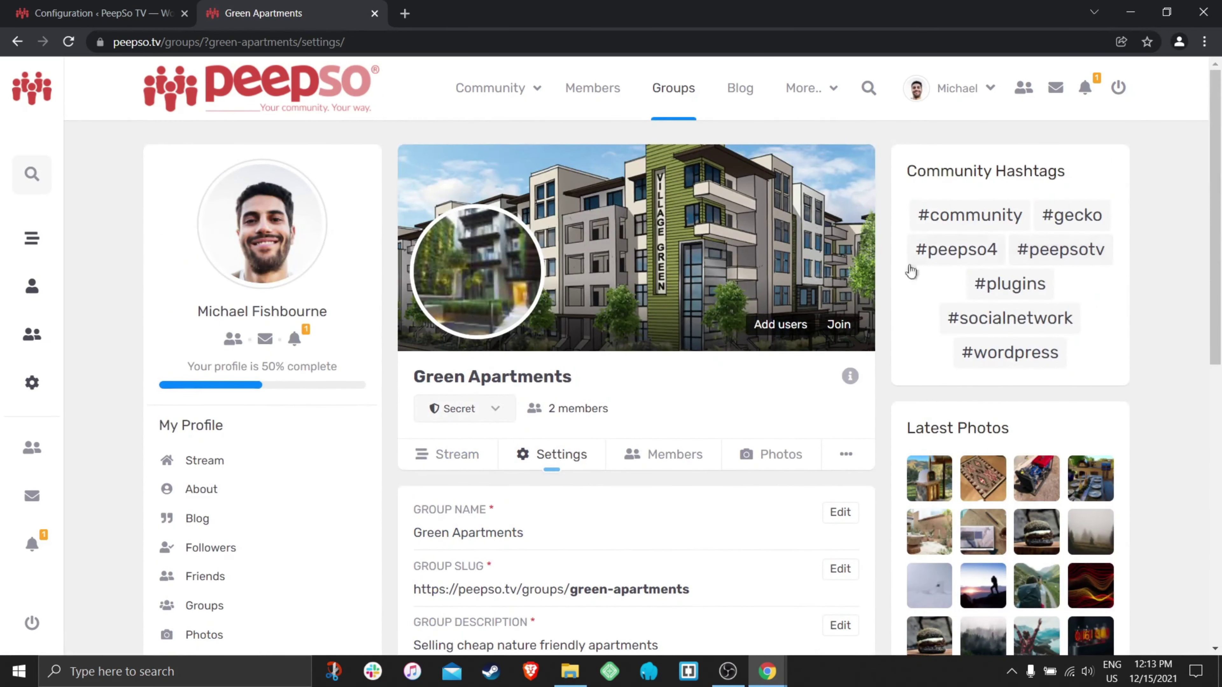
- View the group's members: the owner and one regular member
{"action": "left_click", "coordinate": [660, 457]}
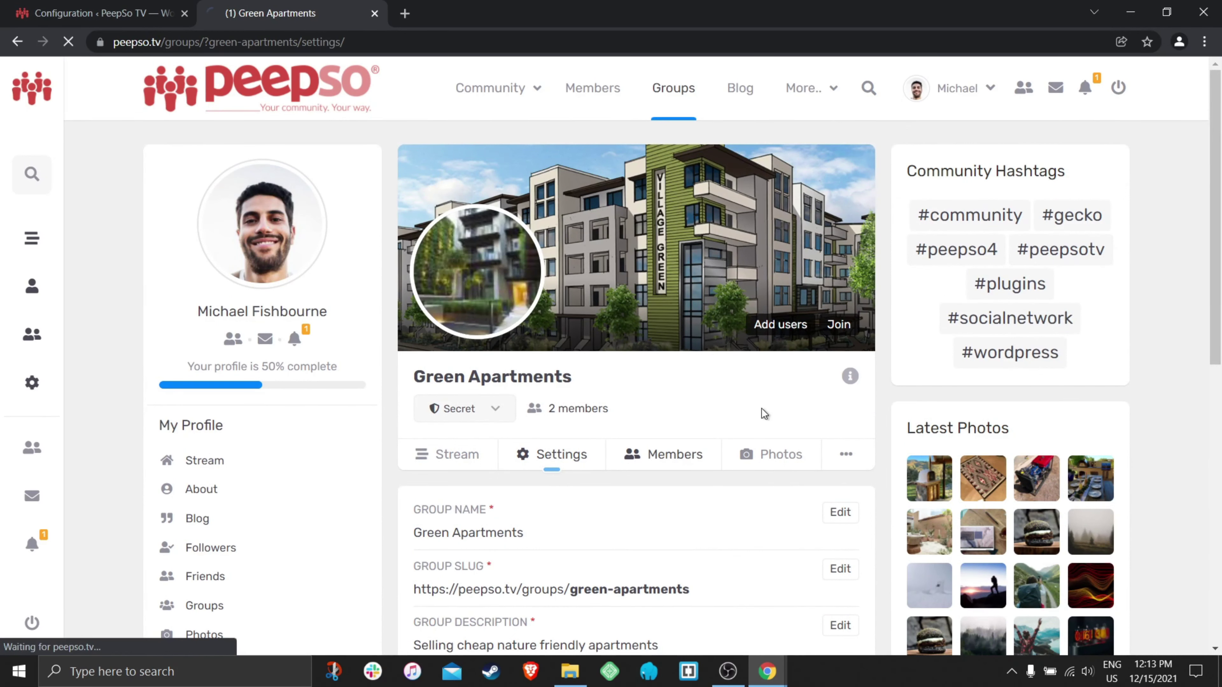
{"action": "scroll", "coordinate": [736, 406], "scroll_direction": "down", "scroll_amount": 3}
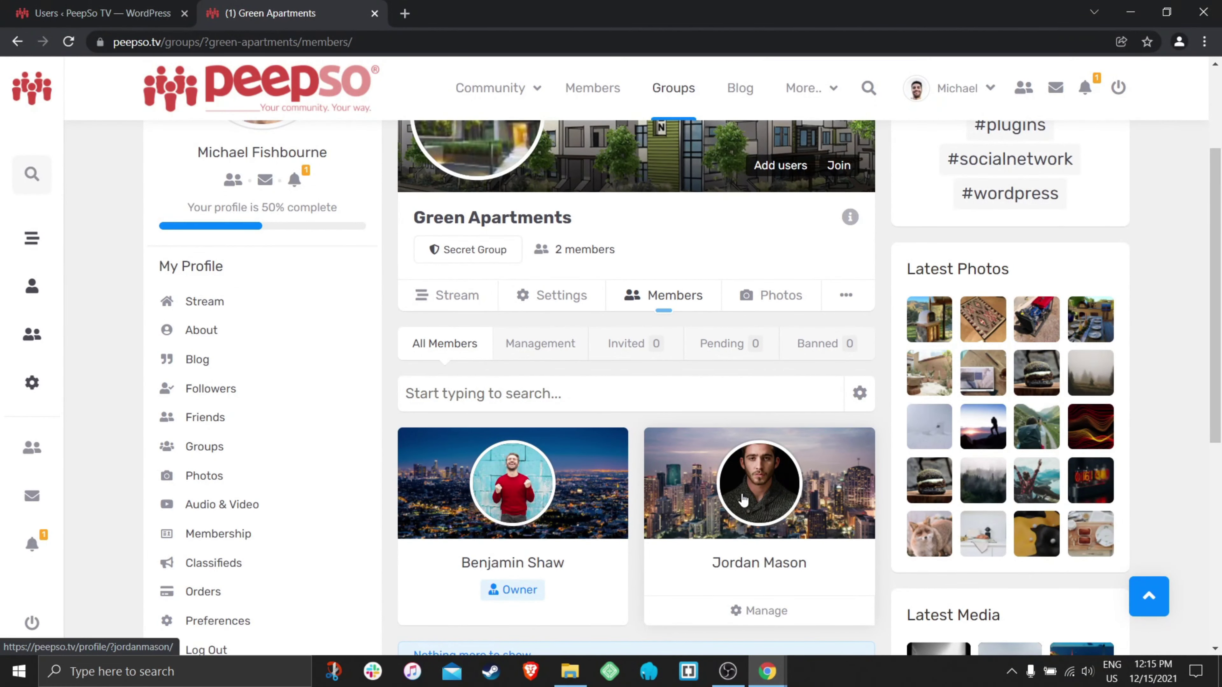
{"action": "mouse_move", "coordinate": [767, 671]}
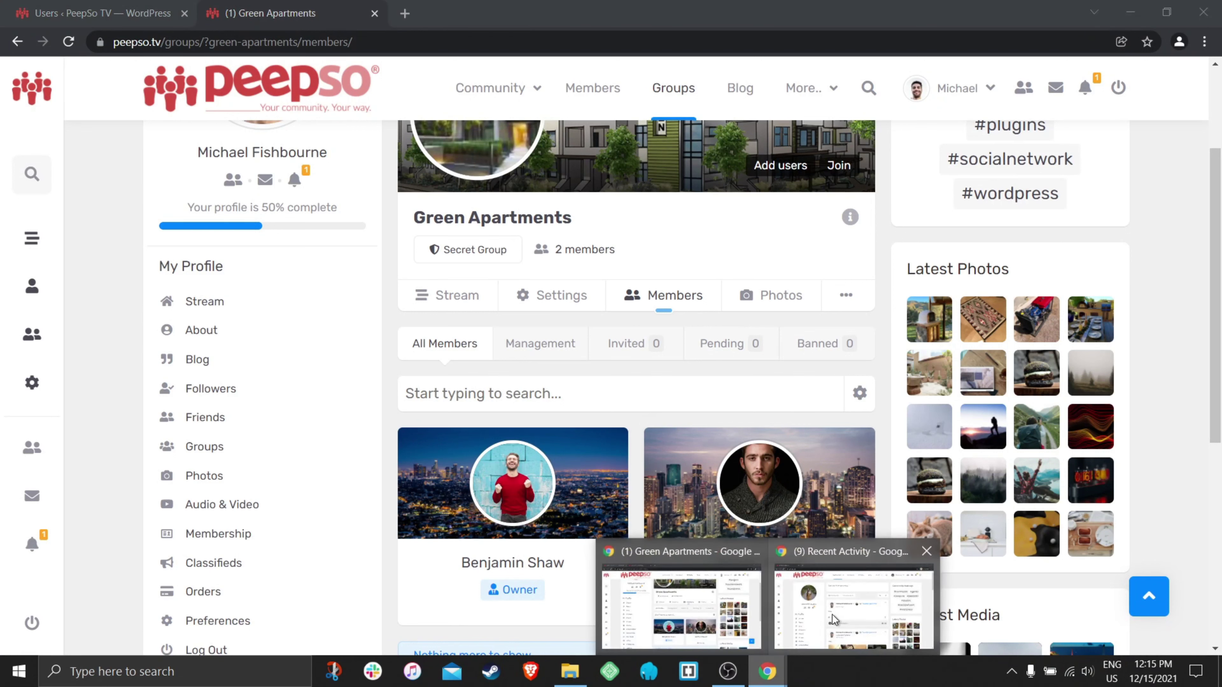
{"action": "left_click", "coordinate": [836, 620]}
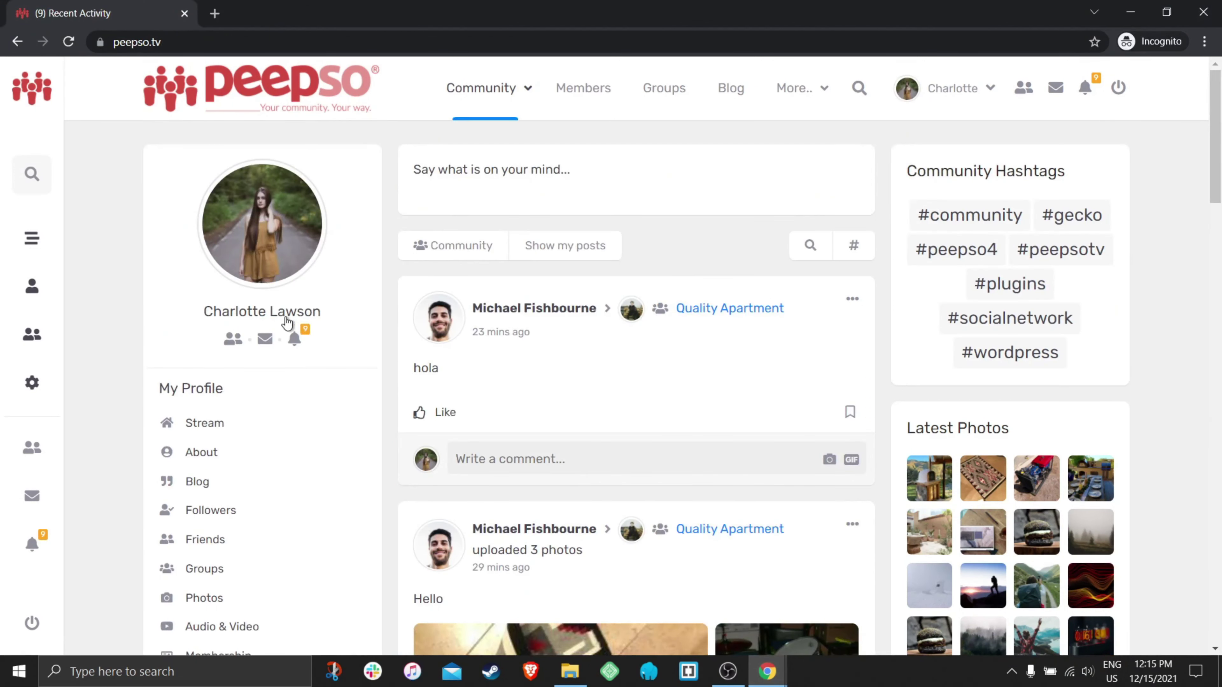
{"action": "mouse_move", "coordinate": [244, 319]}
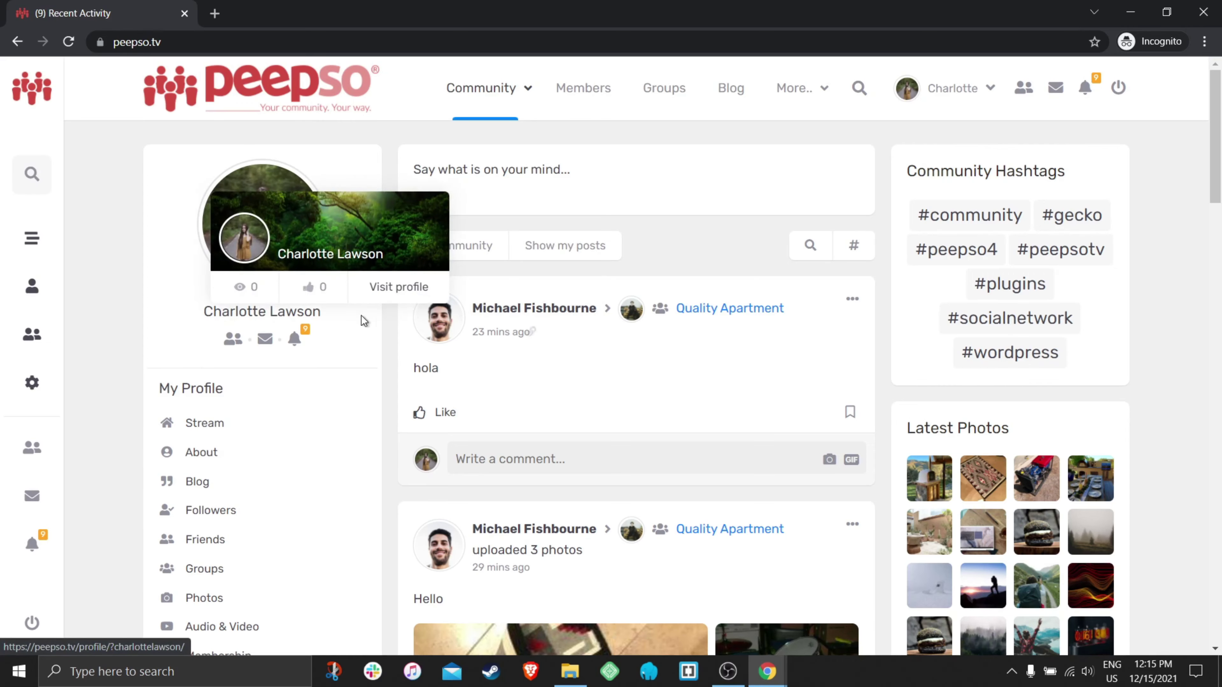
{"action": "scroll", "coordinate": [661, 391], "scroll_direction": "down", "scroll_amount": 1}
{"action": "scroll", "coordinate": [674, 395], "scroll_direction": "down", "scroll_amount": 6}
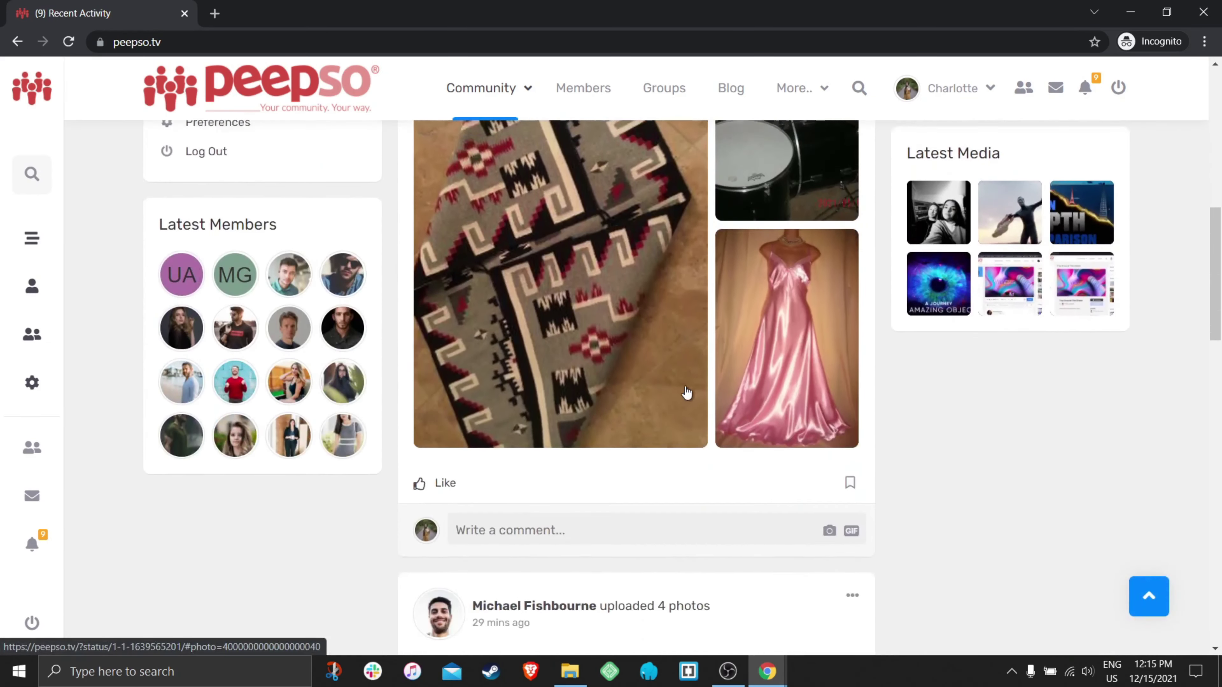
{"action": "scroll", "coordinate": [685, 385], "scroll_direction": "up", "scroll_amount": 7}
{"action": "scroll", "coordinate": [731, 339], "scroll_direction": "down", "scroll_amount": 1}
{"action": "scroll", "coordinate": [739, 335], "scroll_direction": "up", "scroll_amount": 1}
{"action": "left_click", "coordinate": [689, 102]}
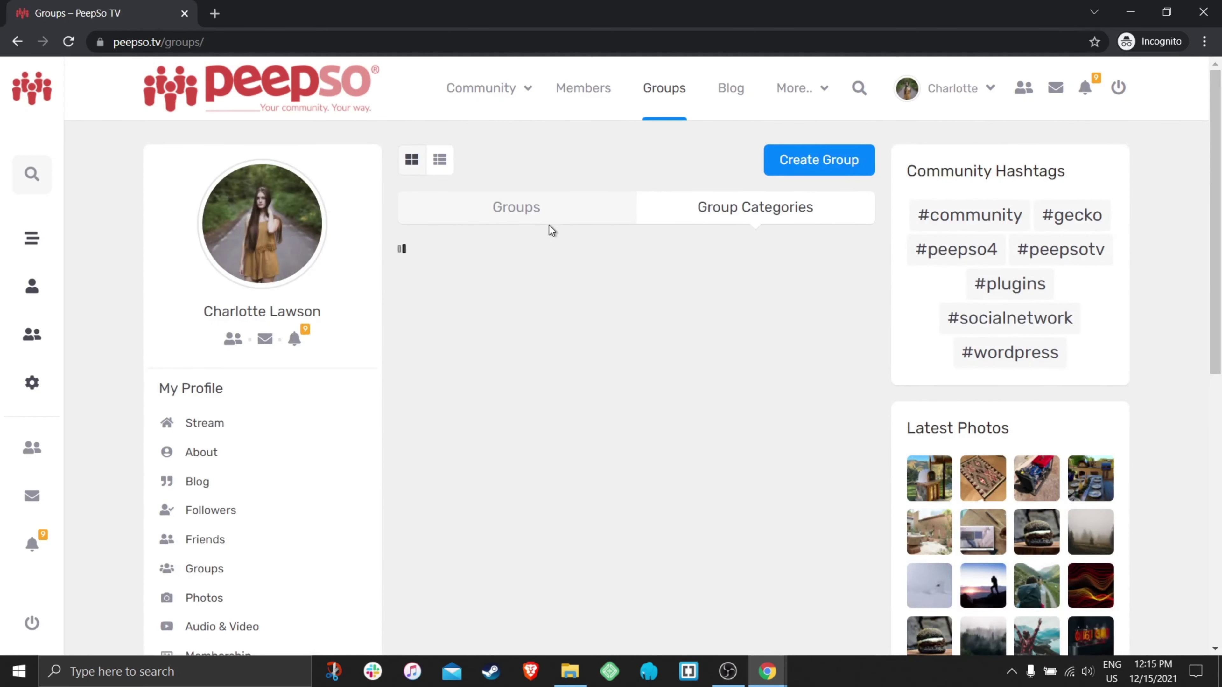
{"action": "scroll", "coordinate": [496, 397], "scroll_direction": "down", "scroll_amount": 4}
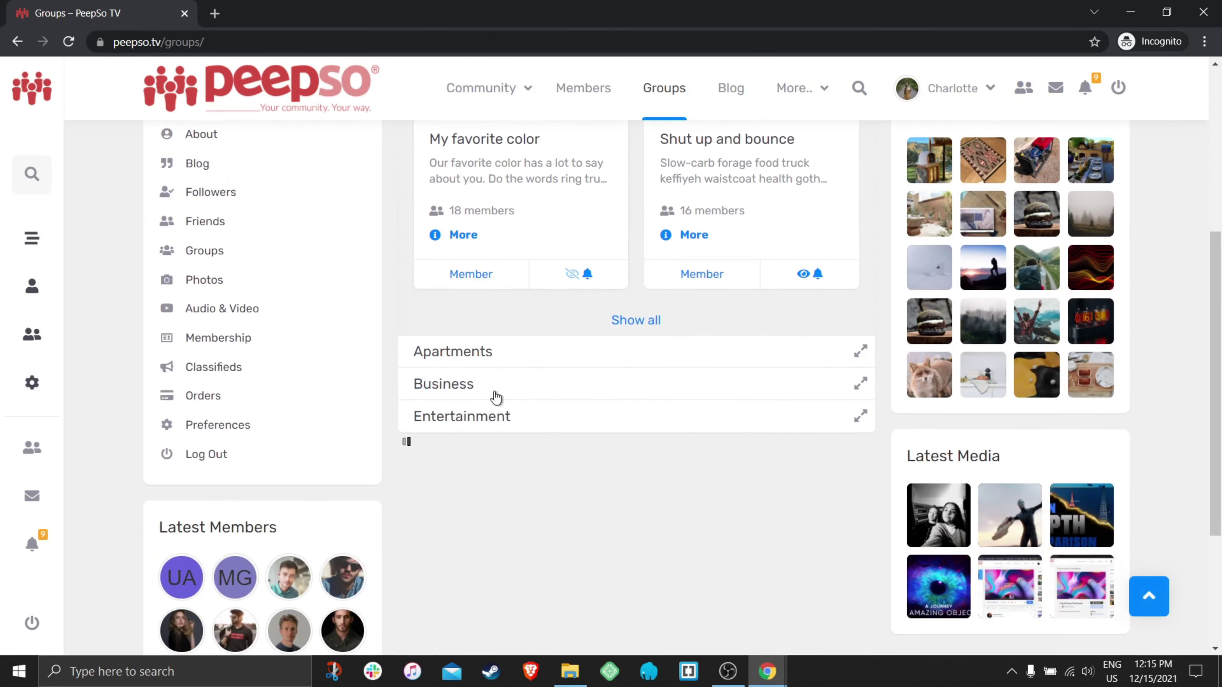
{"action": "left_click", "coordinate": [503, 361]}
{"action": "scroll", "coordinate": [724, 393], "scroll_direction": "down", "scroll_amount": 1}
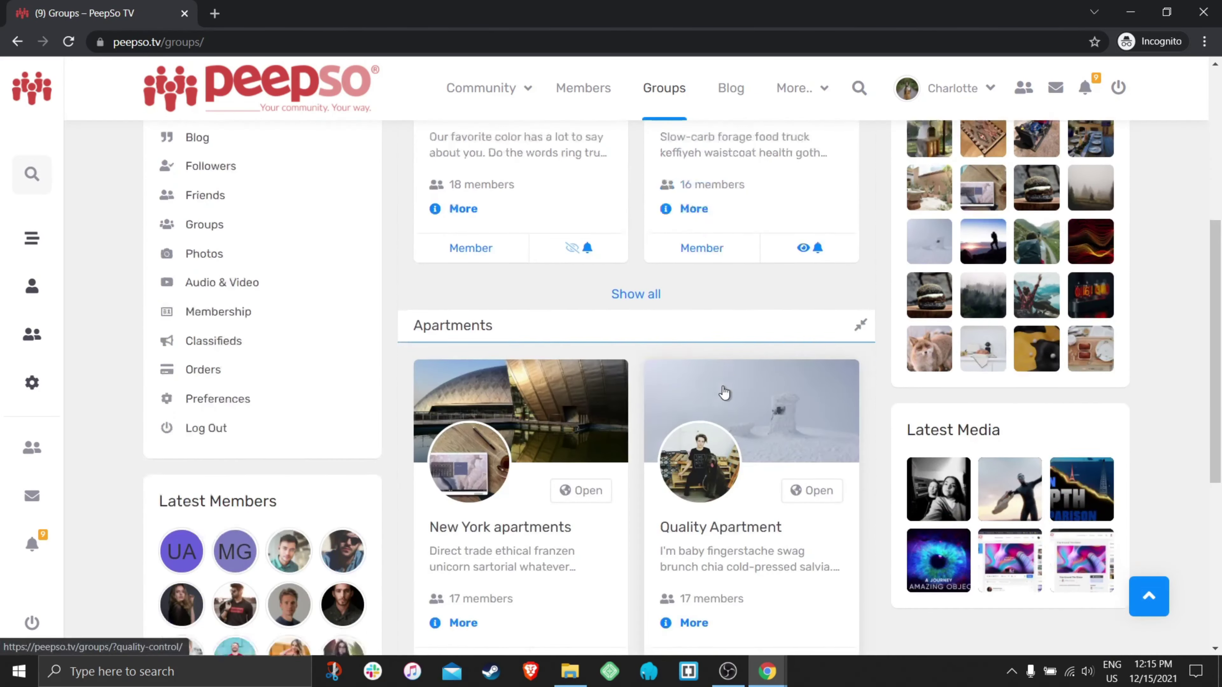
{"action": "scroll", "coordinate": [724, 393], "scroll_direction": "down", "scroll_amount": 5}
{"action": "scroll", "coordinate": [663, 386], "scroll_direction": "up", "scroll_amount": 4}
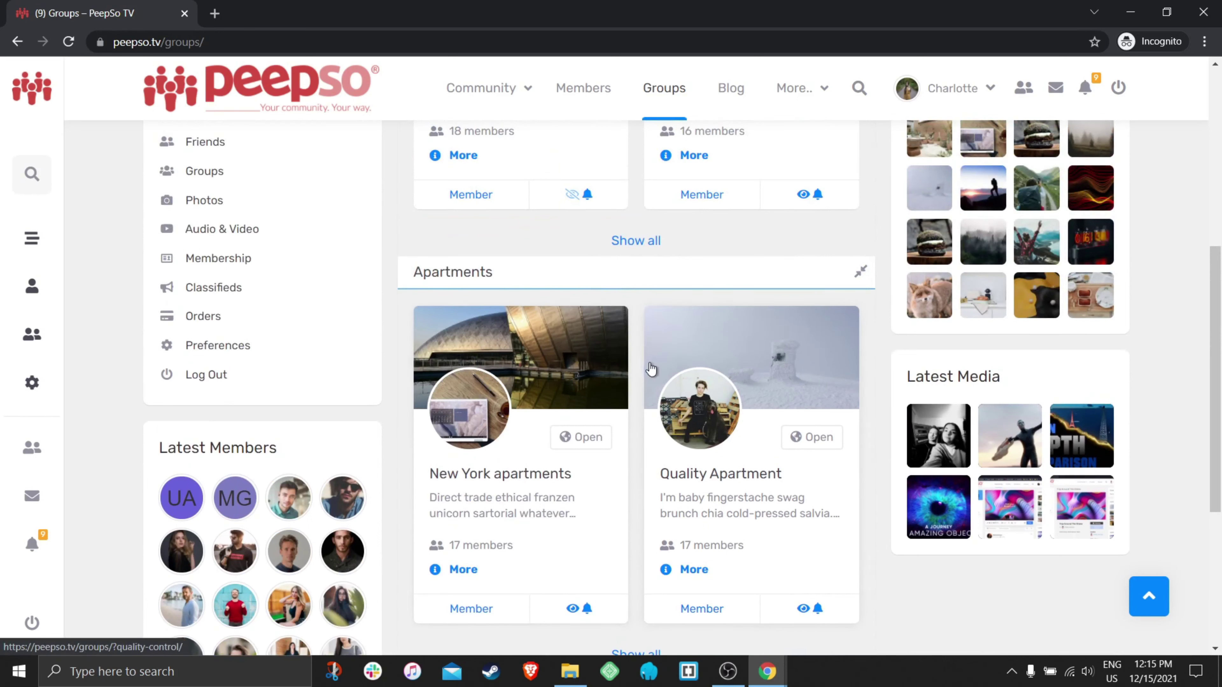
{"action": "scroll", "coordinate": [651, 380], "scroll_direction": "down", "scroll_amount": 3}
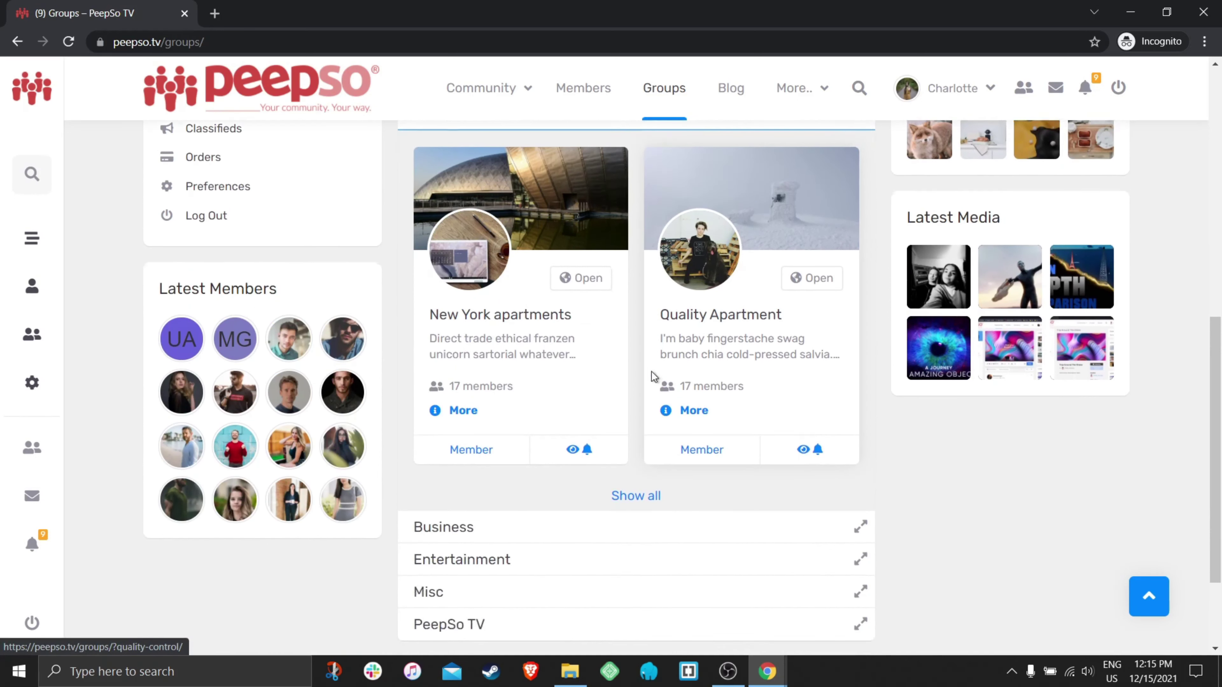
{"action": "scroll", "coordinate": [652, 373], "scroll_direction": "up", "scroll_amount": 10}
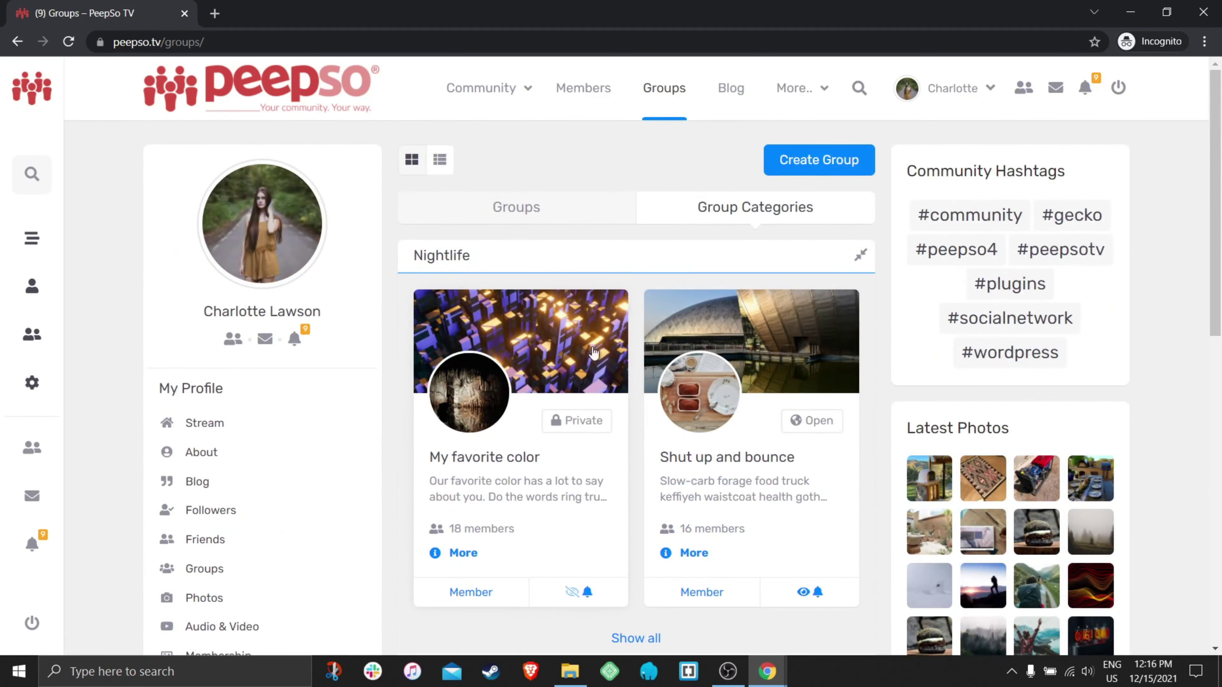
{"action": "scroll", "coordinate": [605, 373], "scroll_direction": "down", "scroll_amount": 5}
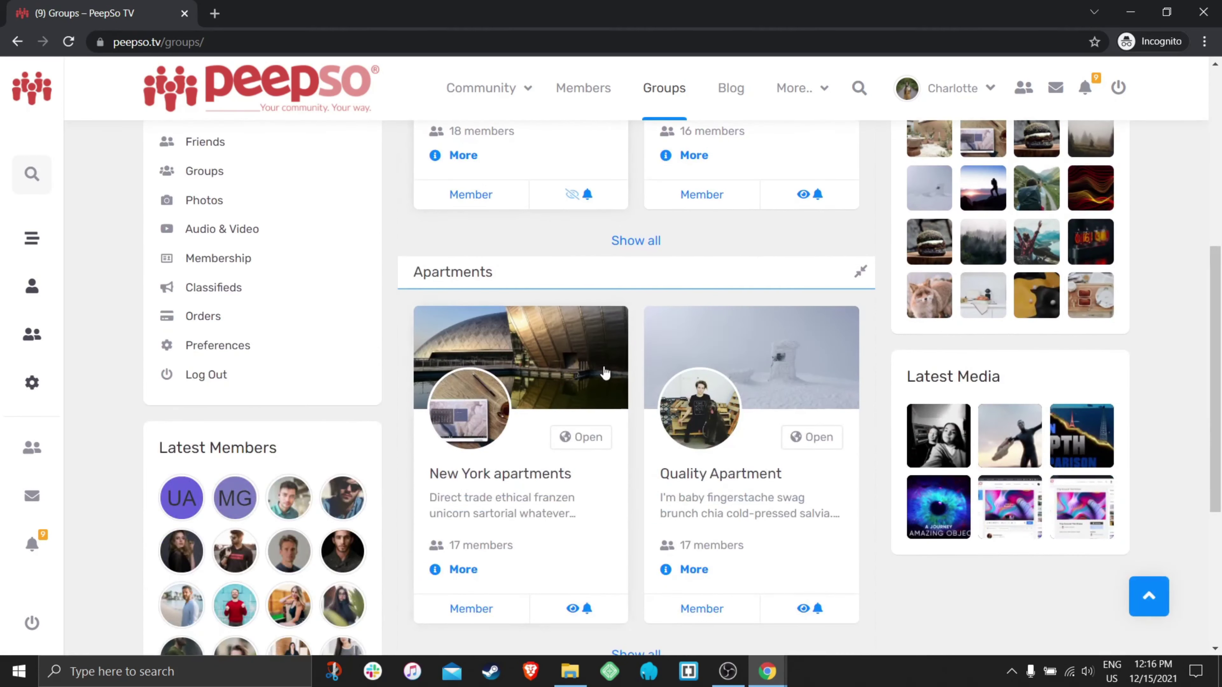
{"action": "scroll", "coordinate": [605, 373], "scroll_direction": "up", "scroll_amount": 5}
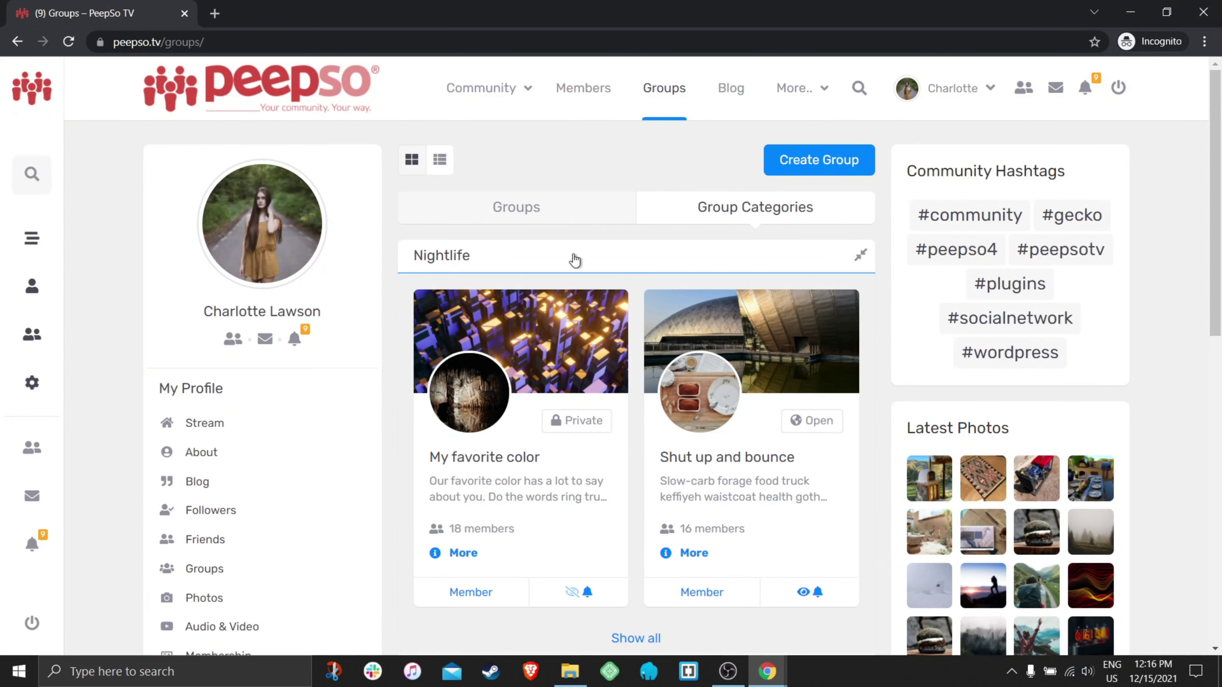
{"action": "mouse_move", "coordinate": [767, 672]}
{"action": "left_click", "coordinate": [702, 609]}
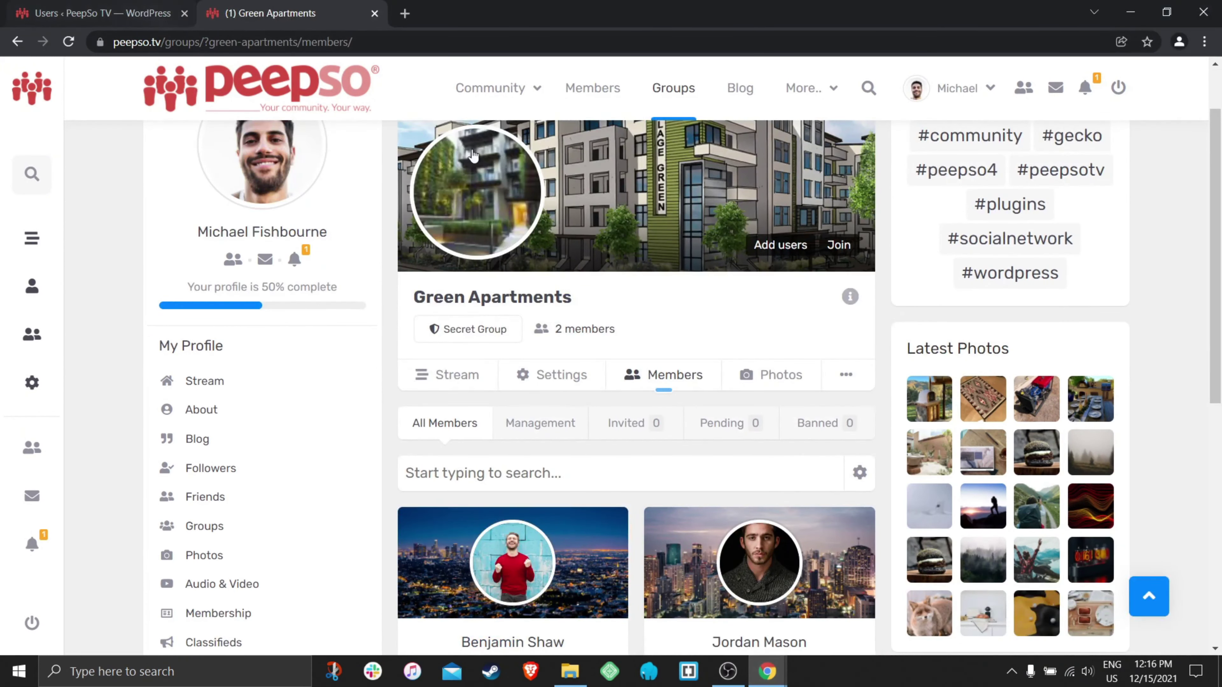
- Start a new group named PeepSoTV Group 2 with the description Hello YouTube
{"action": "scroll", "coordinate": [601, 404], "scroll_direction": "up", "scroll_amount": 1}
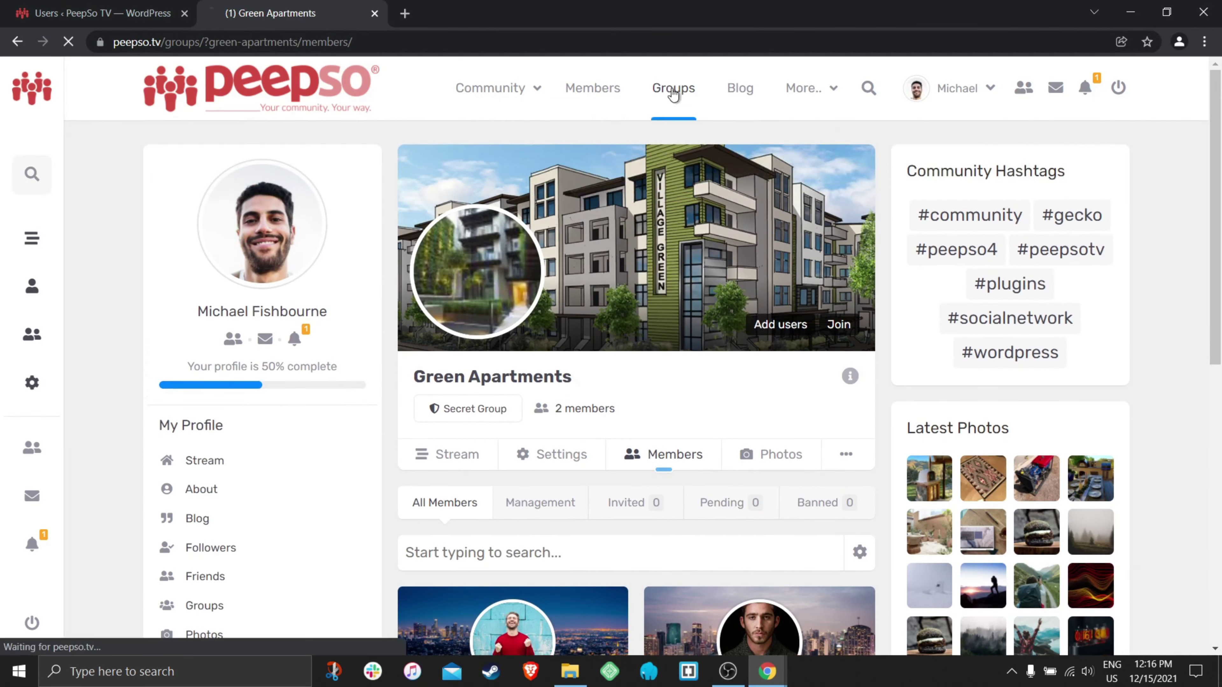
{"action": "left_click", "coordinate": [673, 91]}
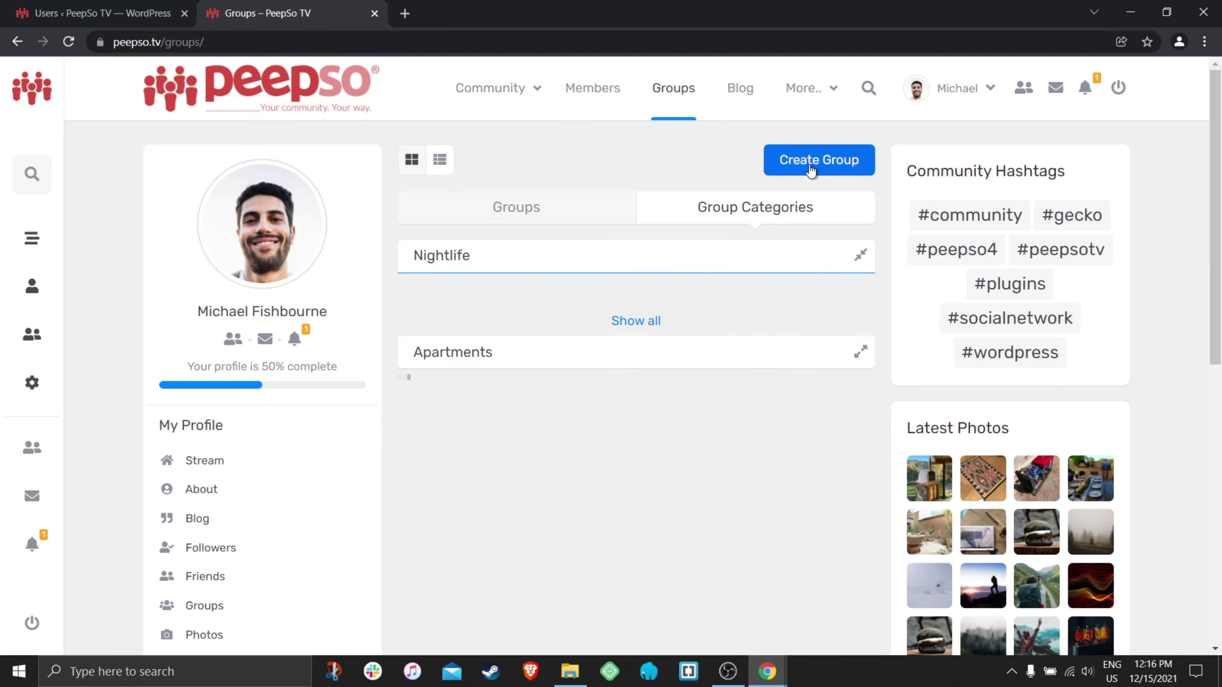
{"action": "left_click", "coordinate": [830, 162]}
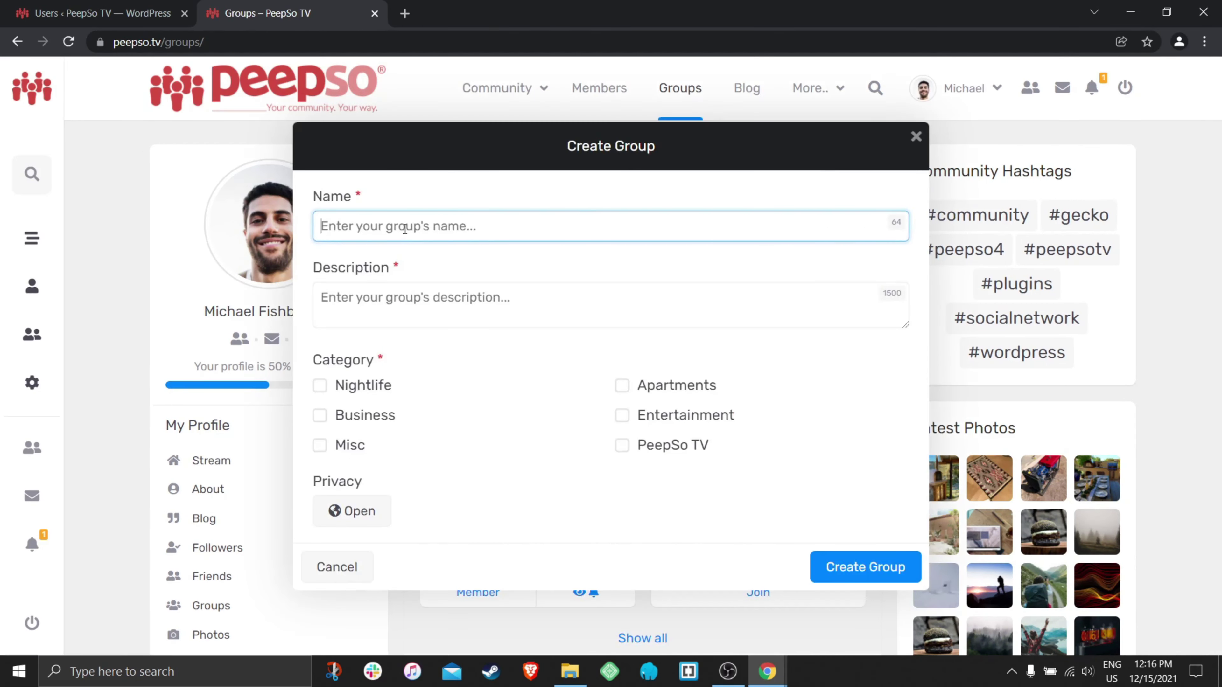
{"action": "type", "text": "Pee"}
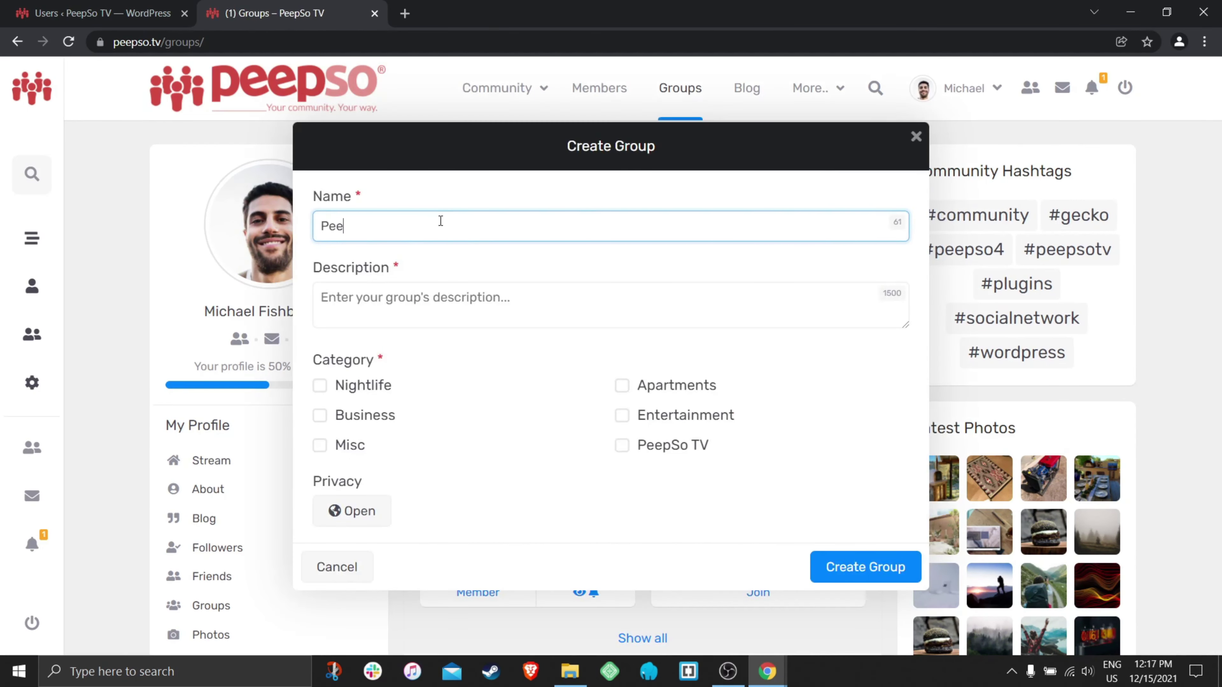
{"action": "type", "text": "pSoTv"}
{"action": "key", "text": "BackSpace"}
{"action": "key", "text": "BackSpace"}
{"action": "type", "text": "V Group 2"}
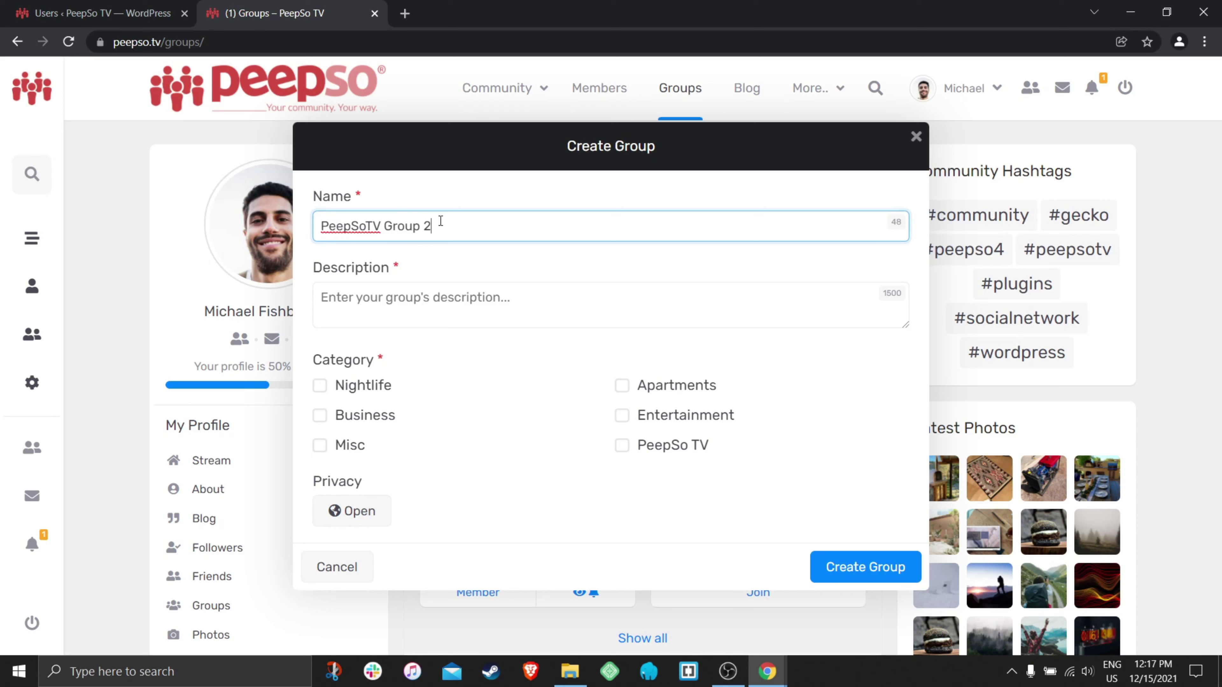
{"action": "left_click", "coordinate": [404, 299]}
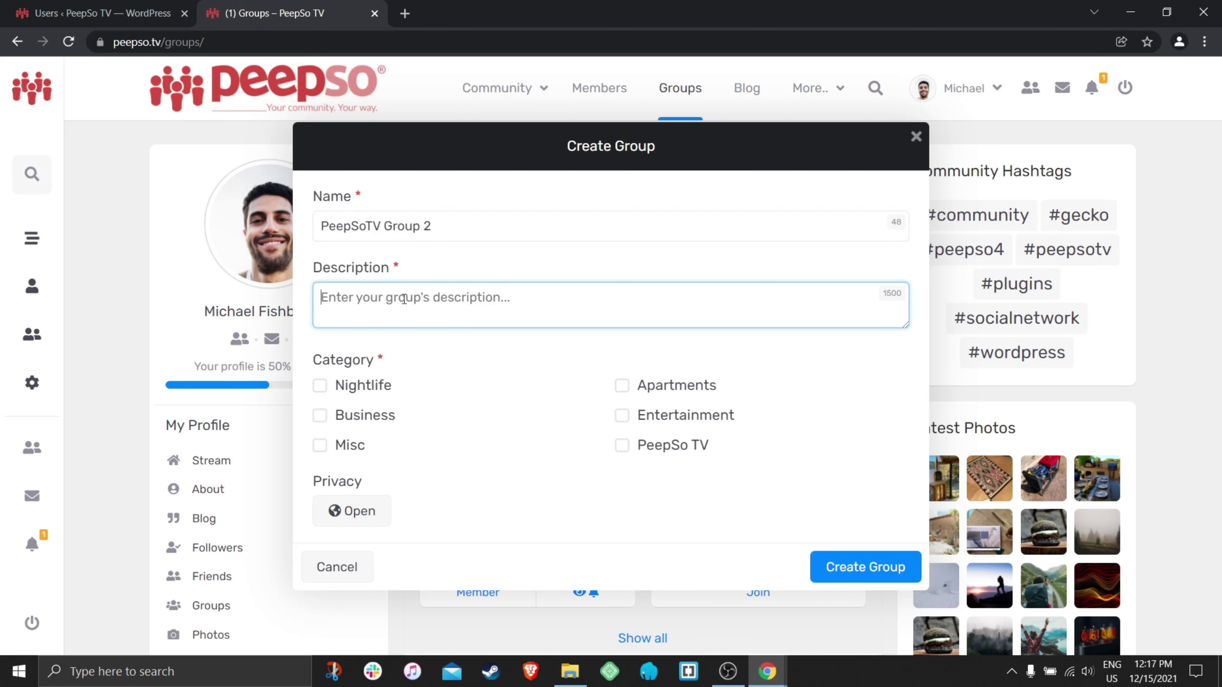
{"action": "type", "text": "Hello YouTube"}
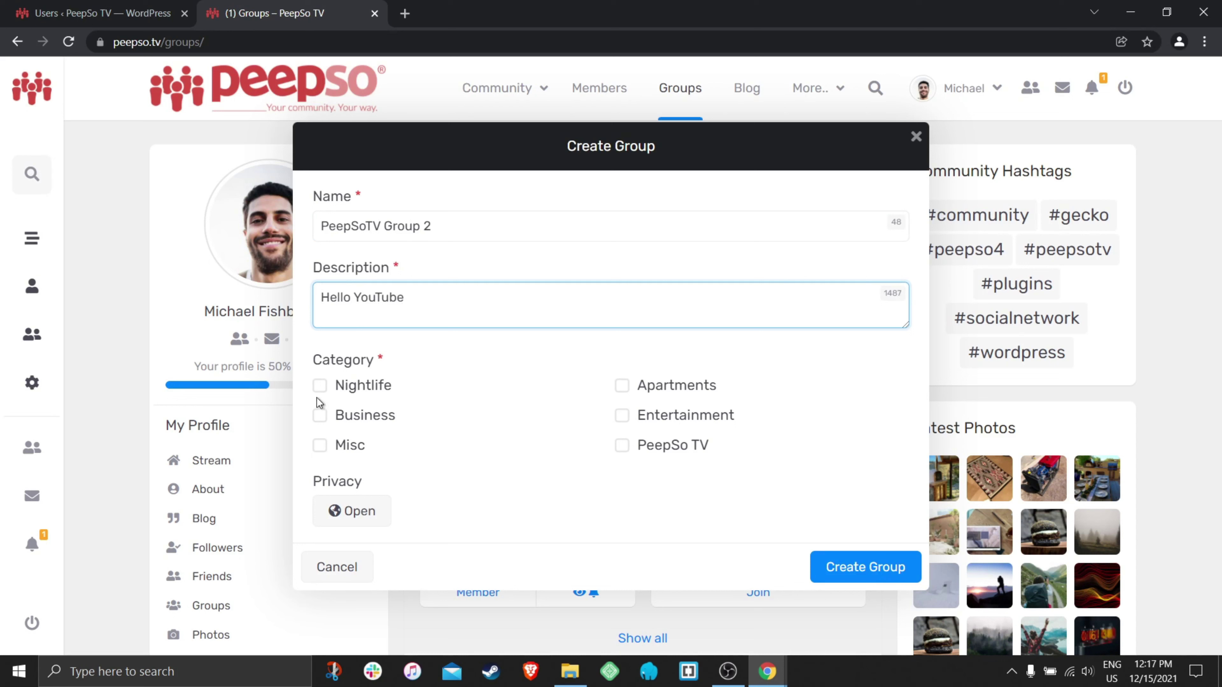
- Put the group in the Misc category, keep privacy Open, and create it
{"action": "left_click", "coordinate": [320, 445]}
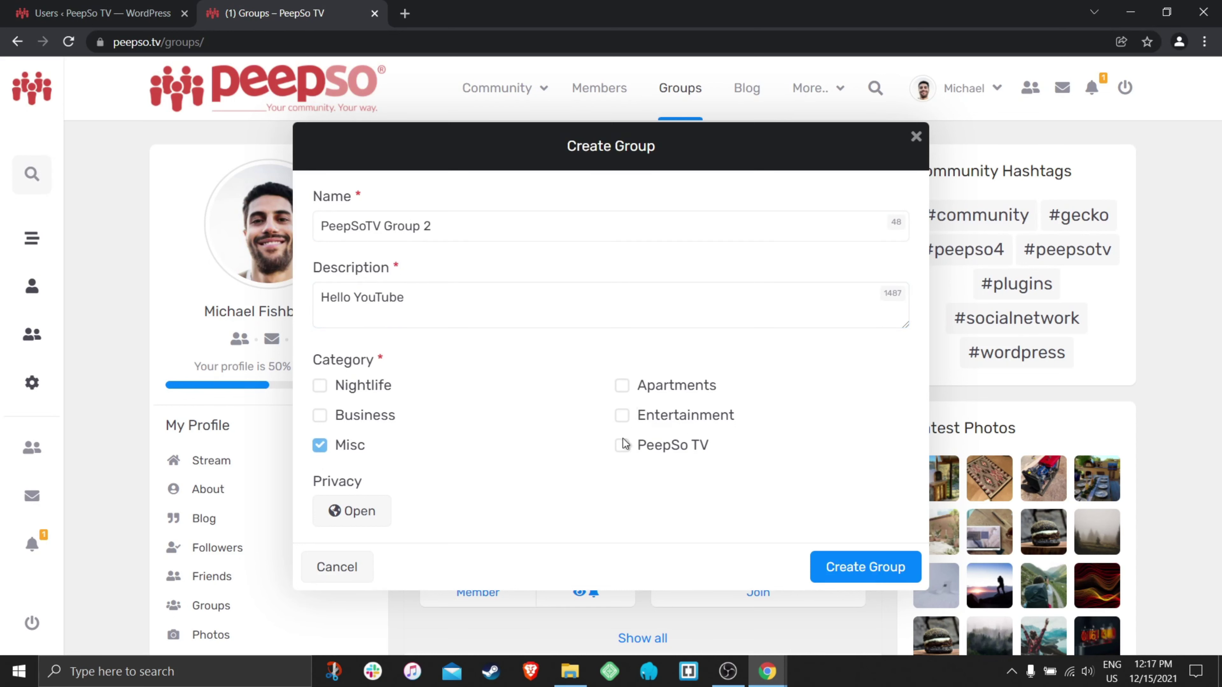
{"action": "left_click", "coordinate": [339, 515]}
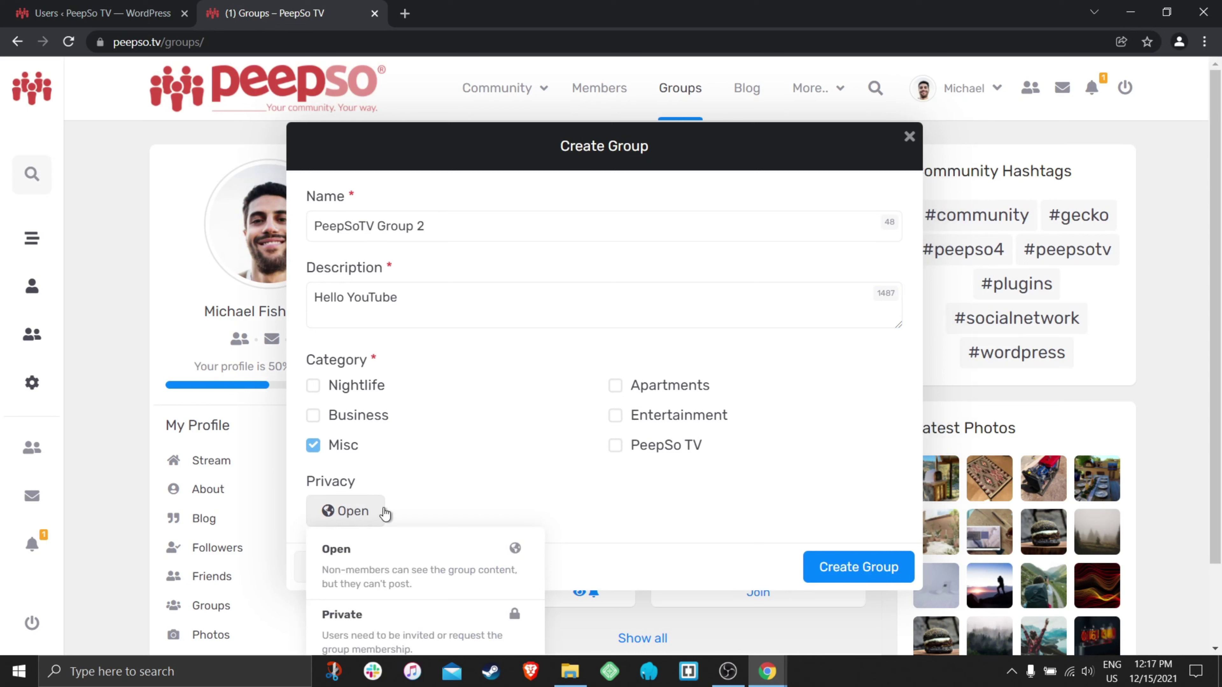
{"action": "left_click", "coordinate": [418, 541]}
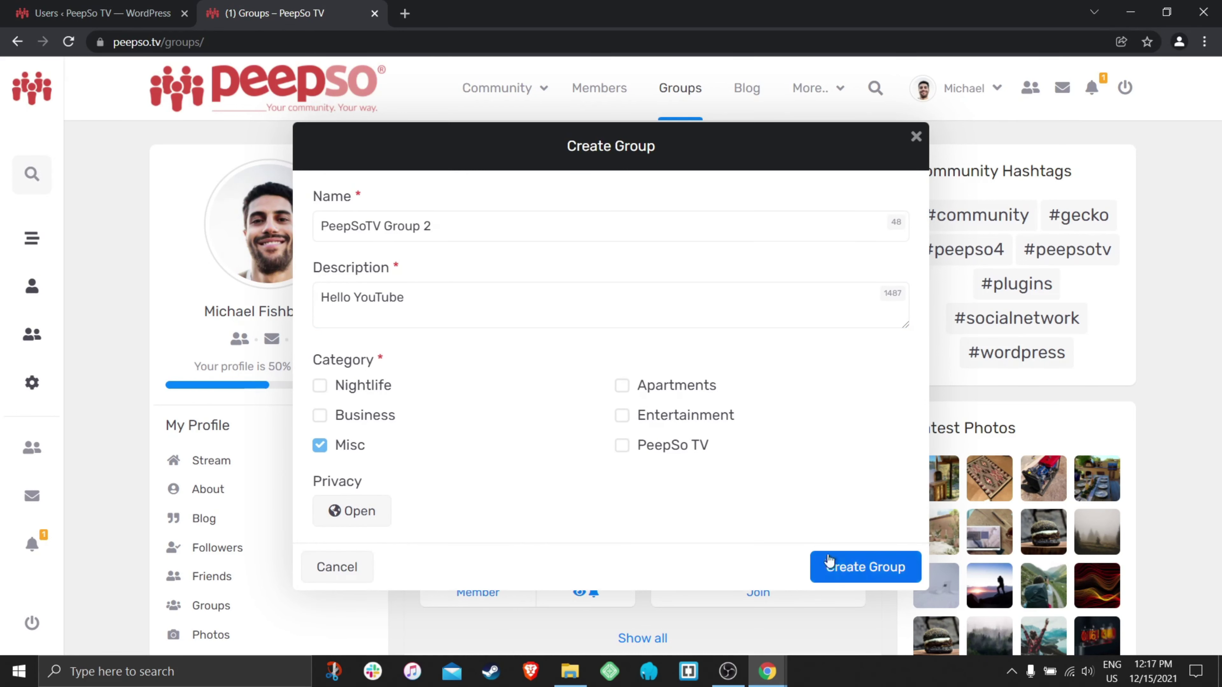
{"action": "left_click", "coordinate": [847, 566]}
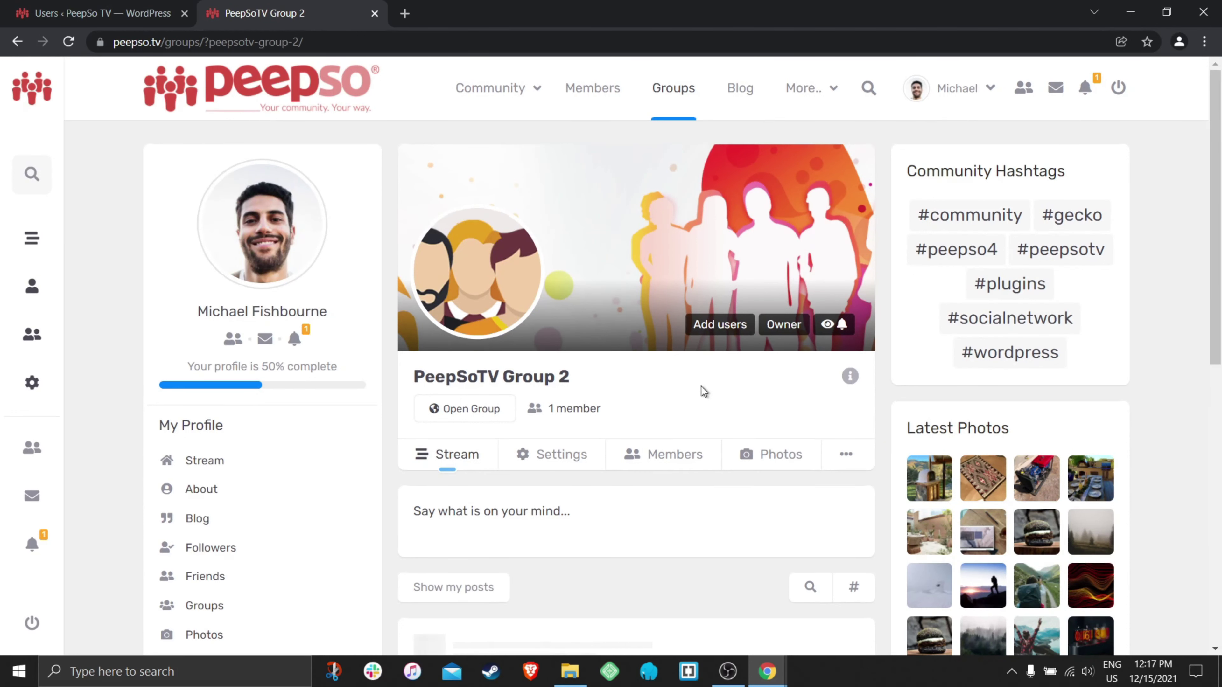
- Open the new group's Settings page with its follow and notification options
{"action": "scroll", "coordinate": [701, 386], "scroll_direction": "down", "scroll_amount": 2}
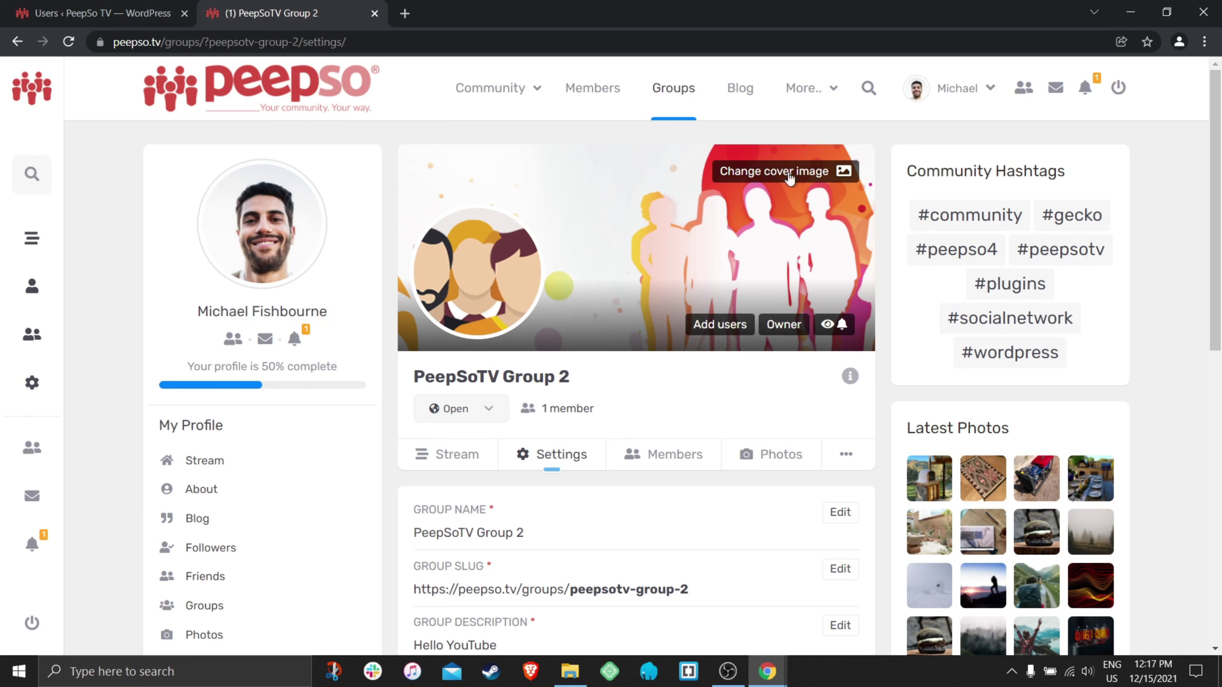
{"action": "mouse_move", "coordinate": [478, 299]}
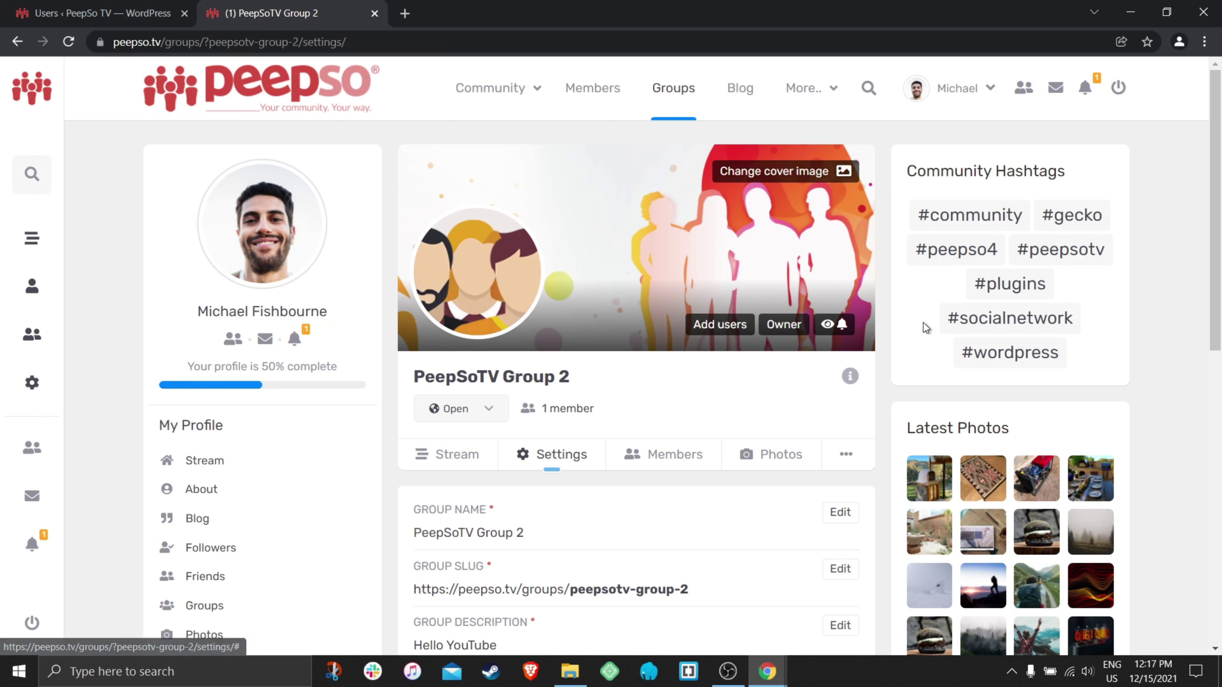
{"action": "left_click", "coordinate": [834, 324]}
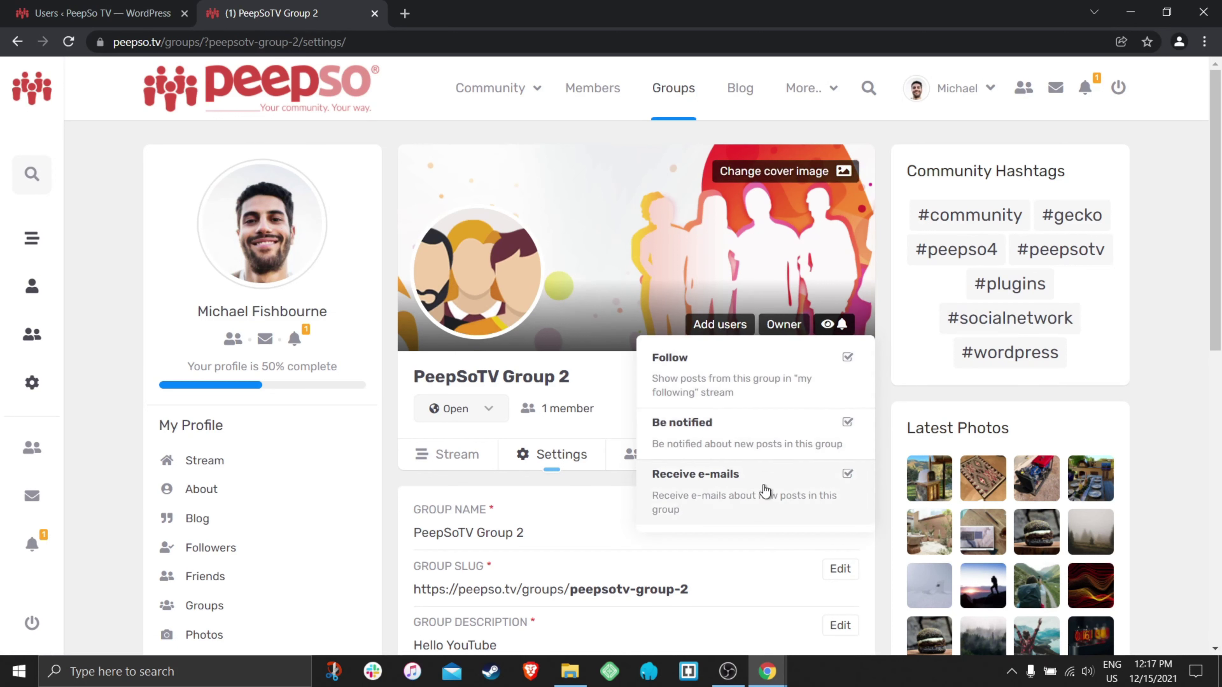
{"action": "left_click", "coordinate": [606, 366]}
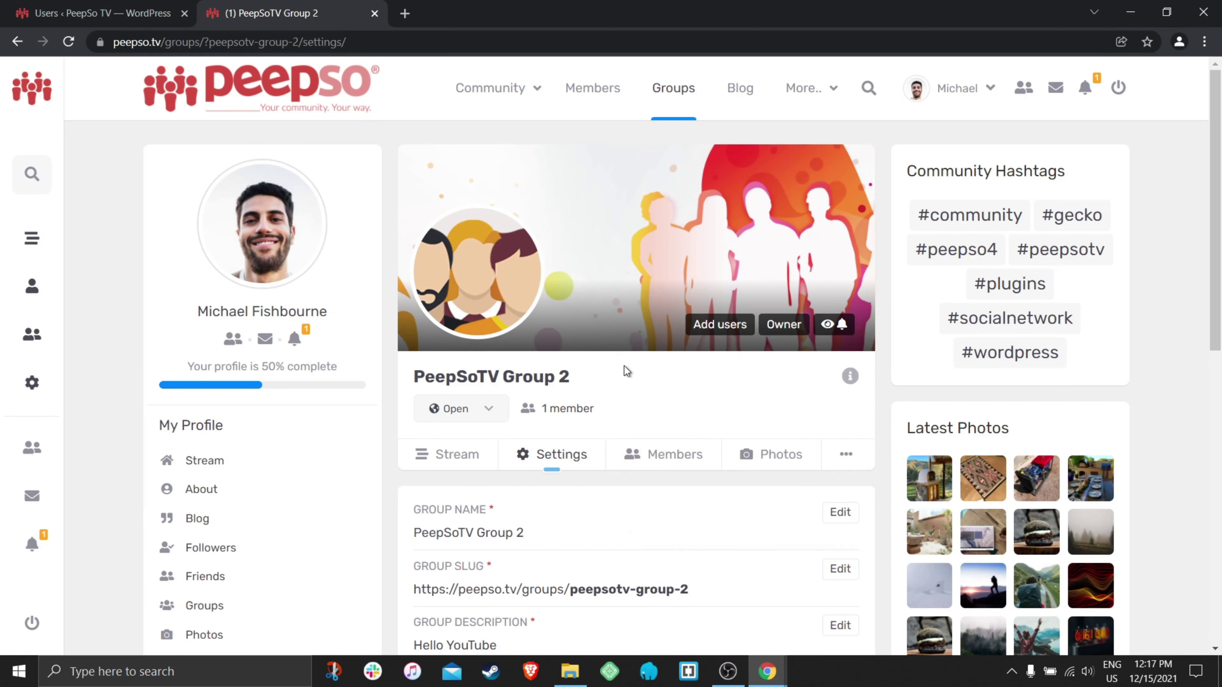
{"action": "scroll", "coordinate": [716, 375], "scroll_direction": "down", "scroll_amount": 6}
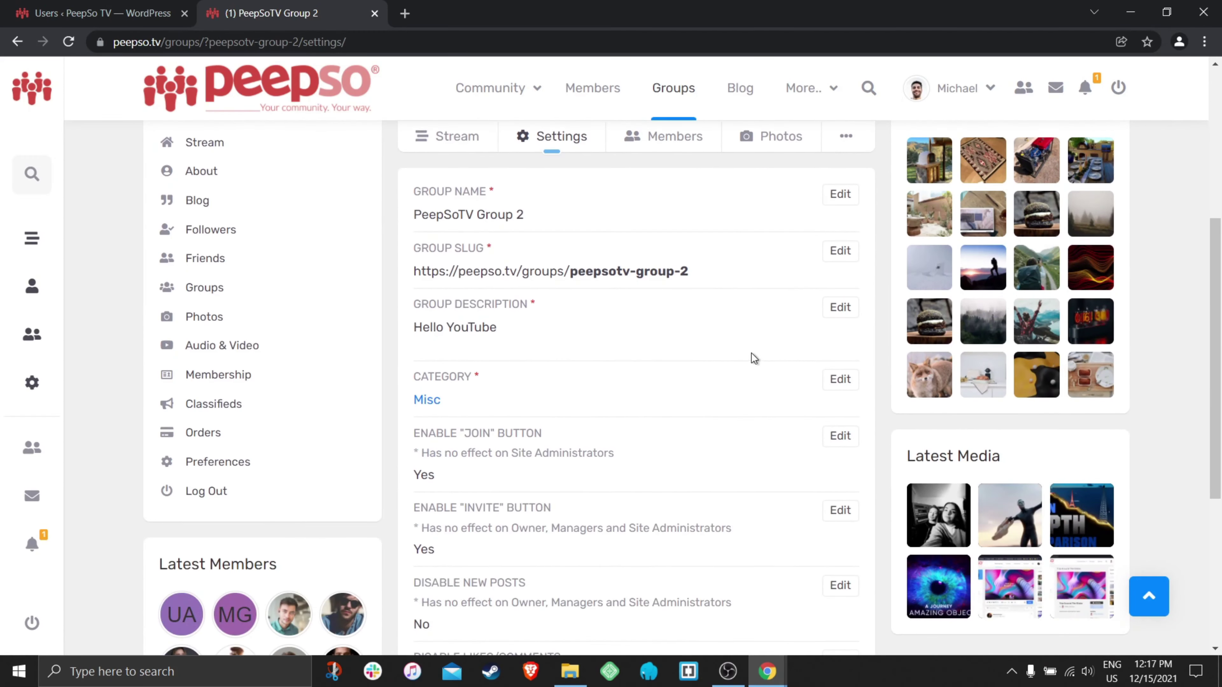
{"action": "scroll", "coordinate": [715, 339], "scroll_direction": "down", "scroll_amount": 2}
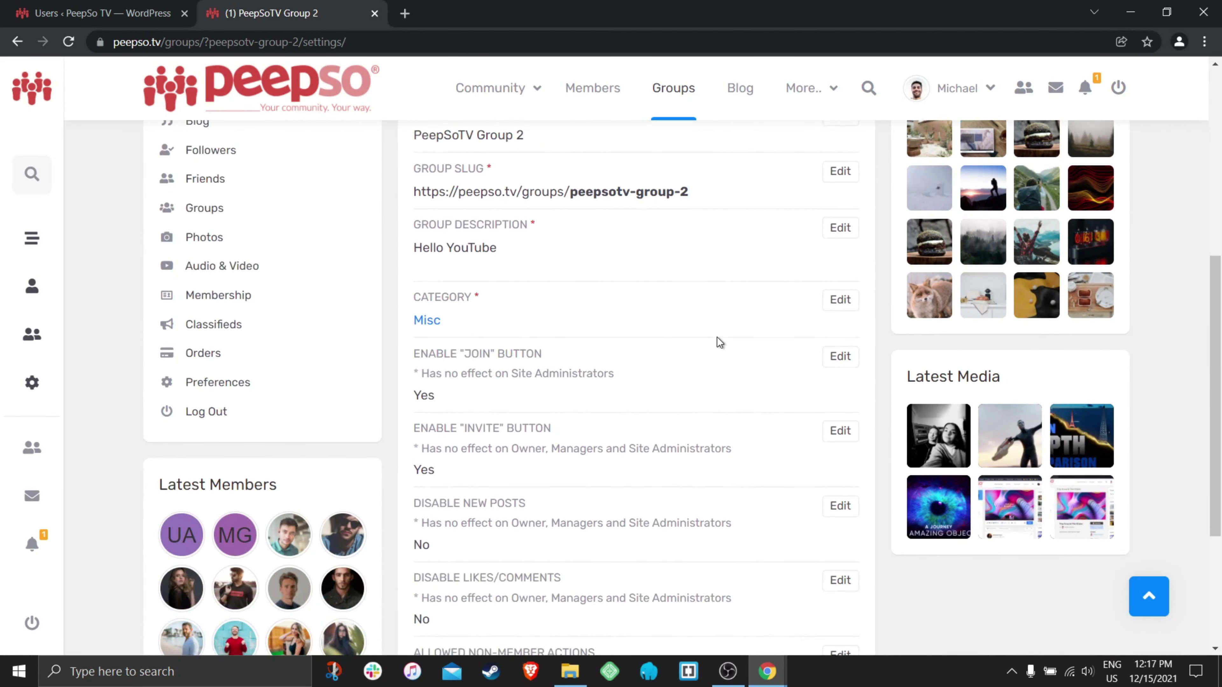
{"action": "scroll", "coordinate": [704, 367], "scroll_direction": "up", "scroll_amount": 3}
{"action": "scroll", "coordinate": [691, 399], "scroll_direction": "down", "scroll_amount": 2}
{"action": "scroll", "coordinate": [693, 402], "scroll_direction": "down", "scroll_amount": 2}
{"action": "scroll", "coordinate": [684, 400], "scroll_direction": "up", "scroll_amount": 4}
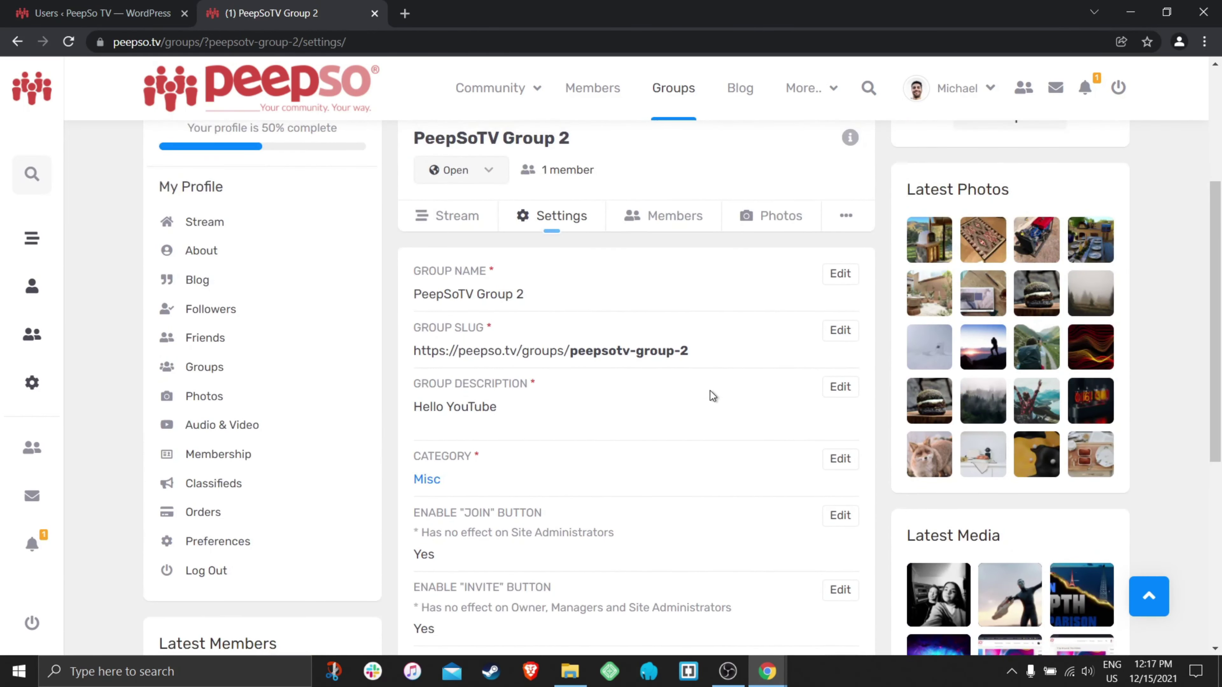
{"action": "scroll", "coordinate": [710, 391], "scroll_direction": "down", "scroll_amount": 2}
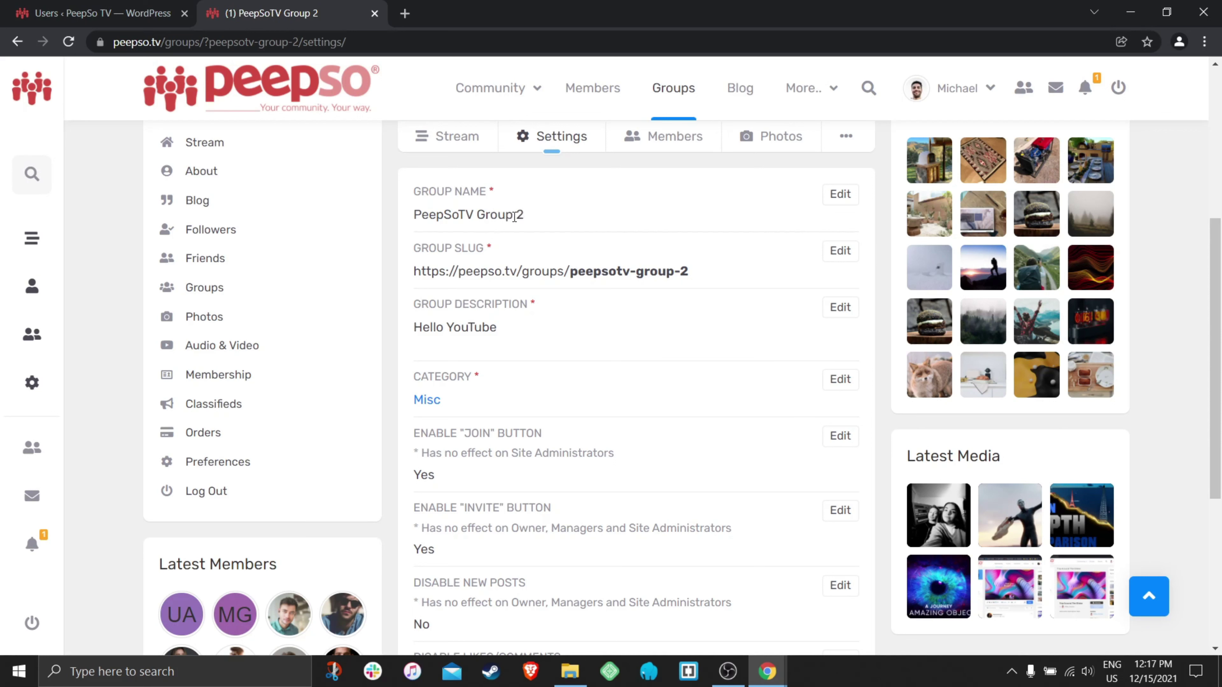
- Rename the group to PeepSoTV Awesome Group and confirm the change
{"action": "left_click", "coordinate": [840, 194]}
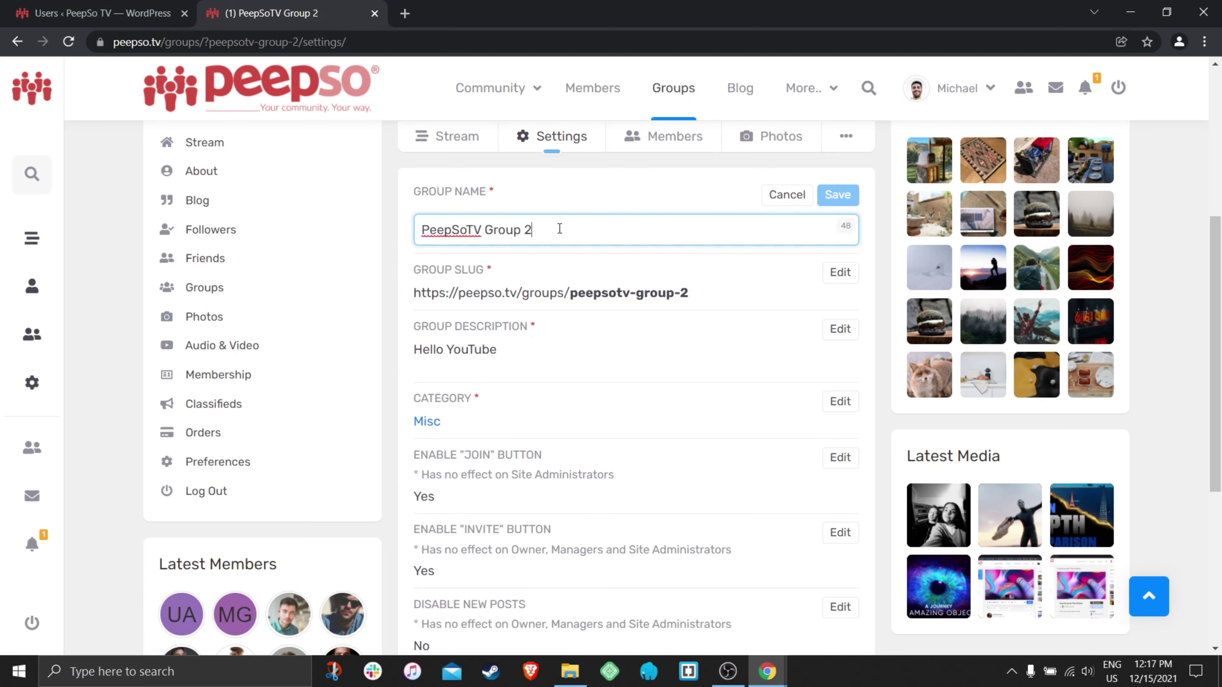
{"action": "key", "text": "BackSpace"}
{"action": "key", "text": "BackSpace"}
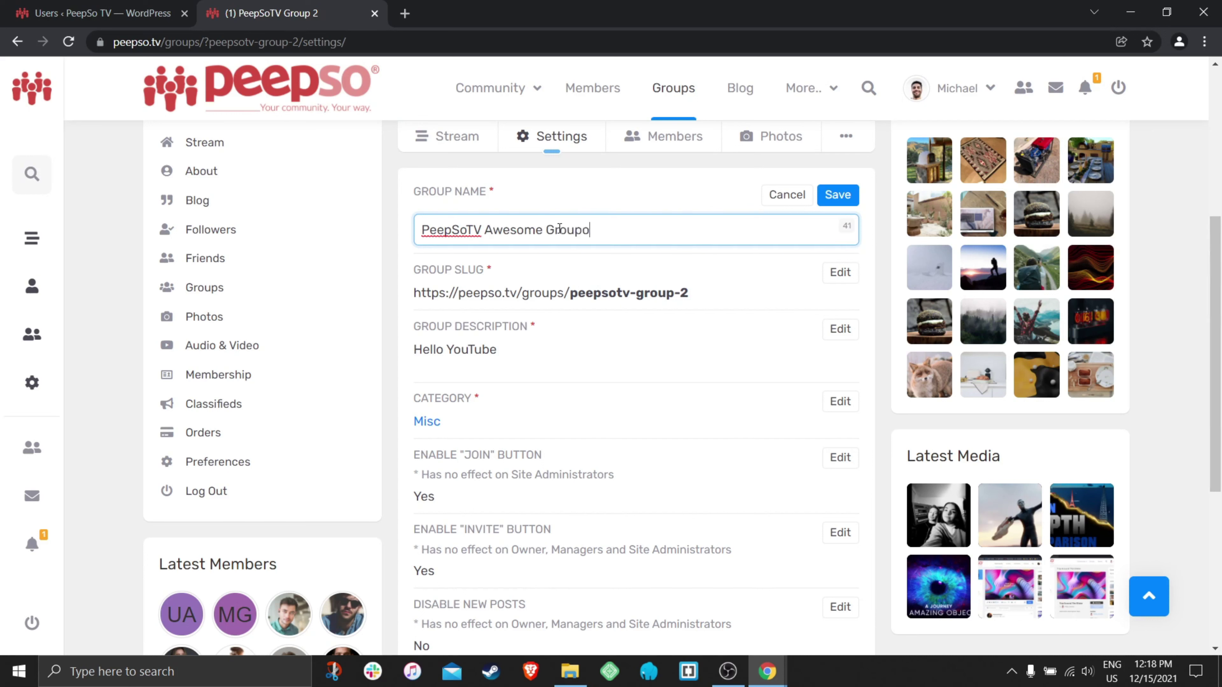
{"action": "key", "text": "BackSpace"}
{"action": "left_click", "coordinate": [836, 194]}
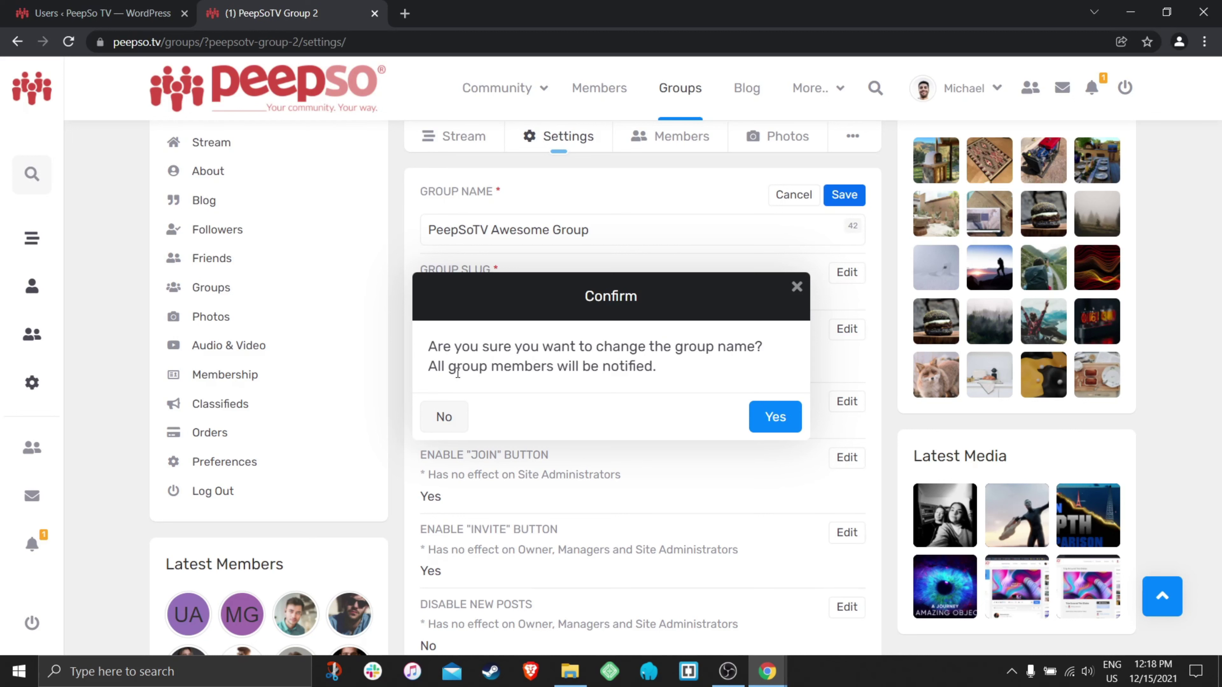
{"action": "left_click", "coordinate": [772, 419]}
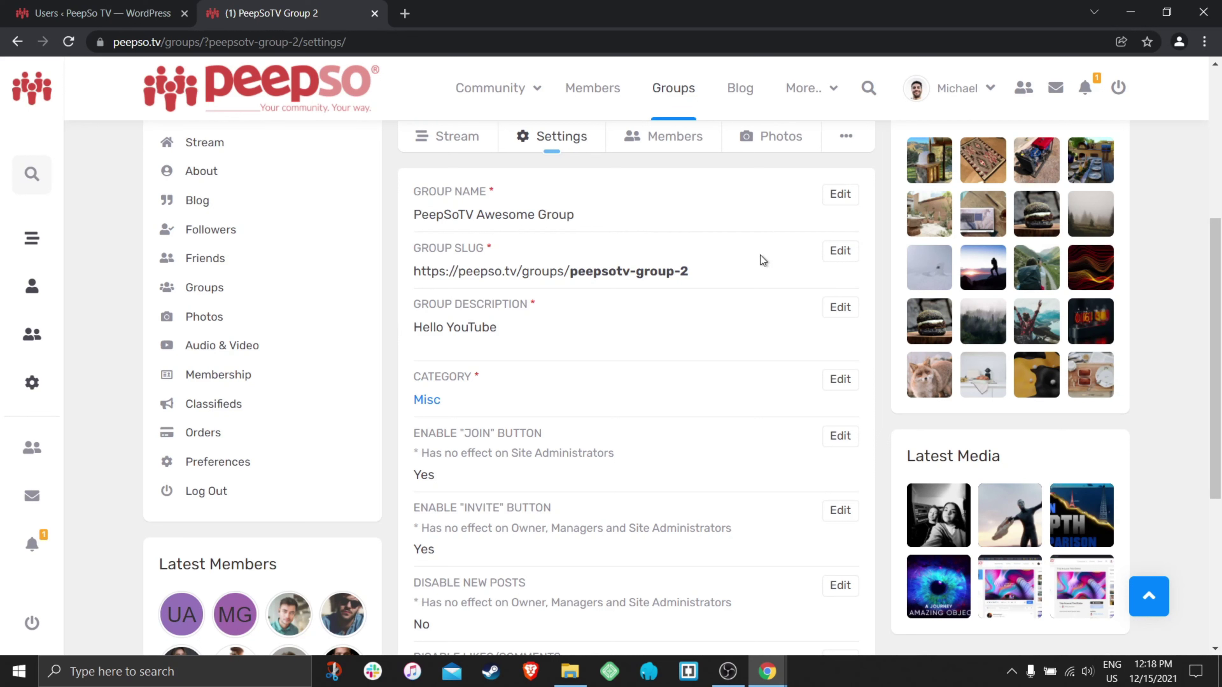
- Replace the group slug with awesome-group and save it
{"action": "left_click", "coordinate": [841, 251]}
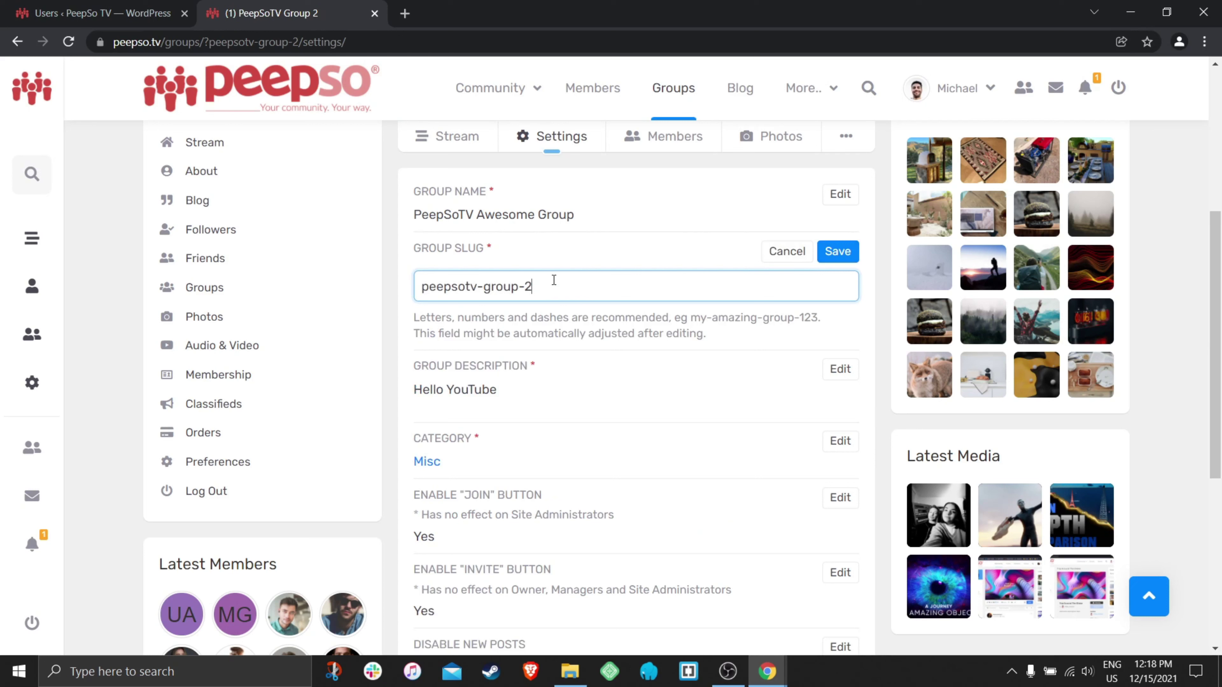
{"action": "left_click_drag", "start_coordinate": [554, 280], "coordinate": [421, 278]}
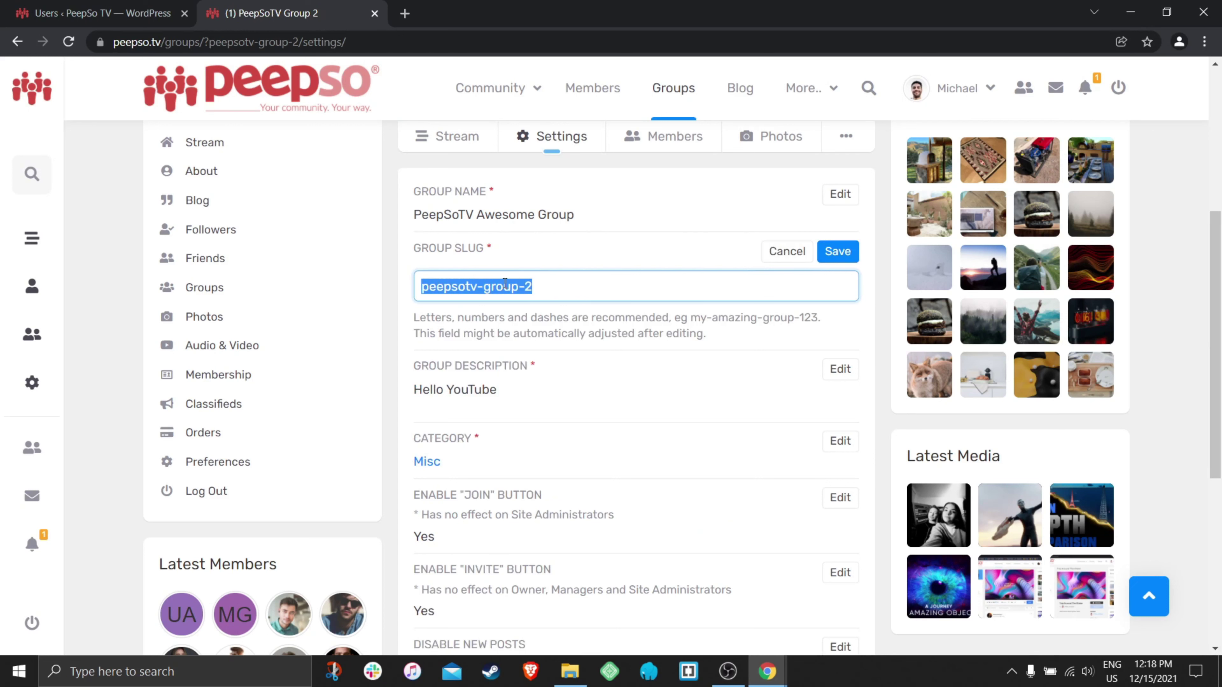
{"action": "type", "text": "aw"}
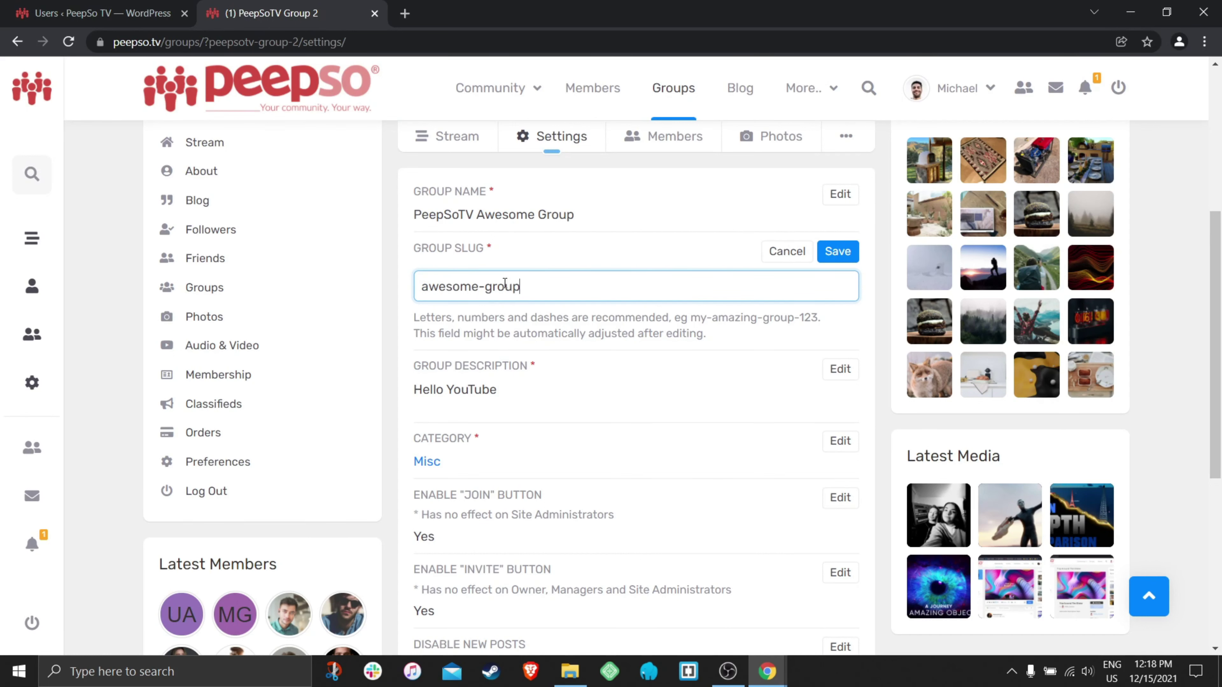
{"action": "left_click", "coordinate": [838, 251]}
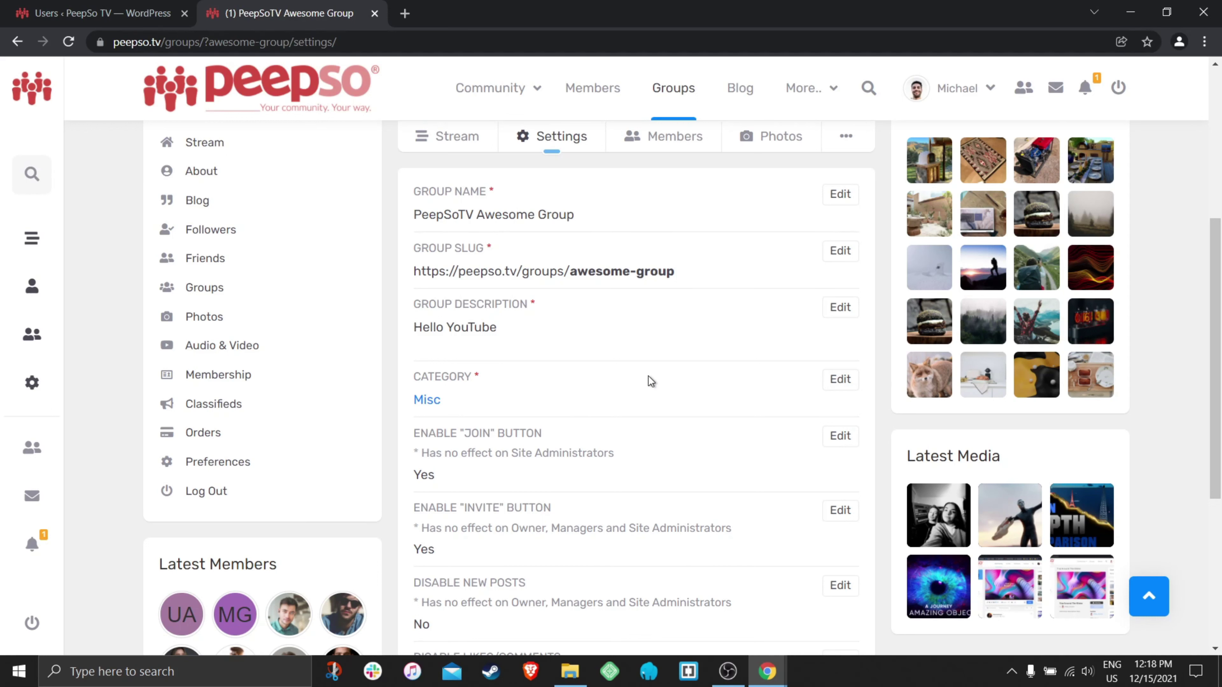
{"action": "scroll", "coordinate": [648, 377], "scroll_direction": "down", "scroll_amount": 5}
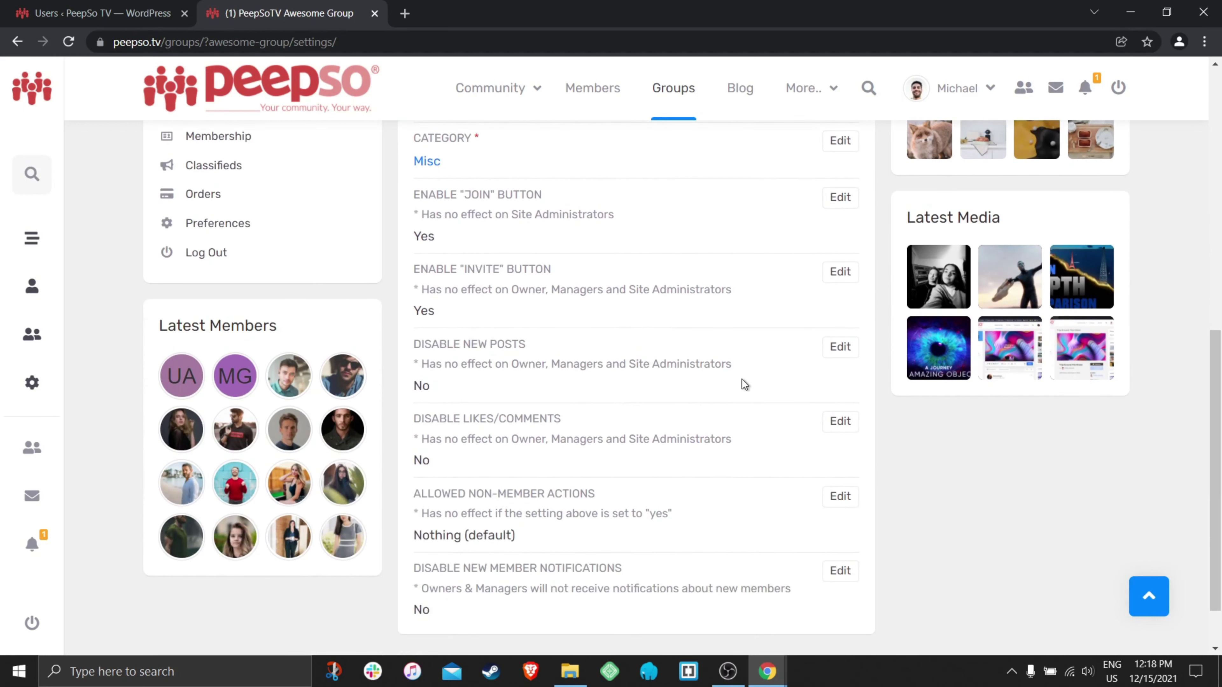
{"action": "scroll", "coordinate": [713, 344], "scroll_direction": "up", "scroll_amount": 2}
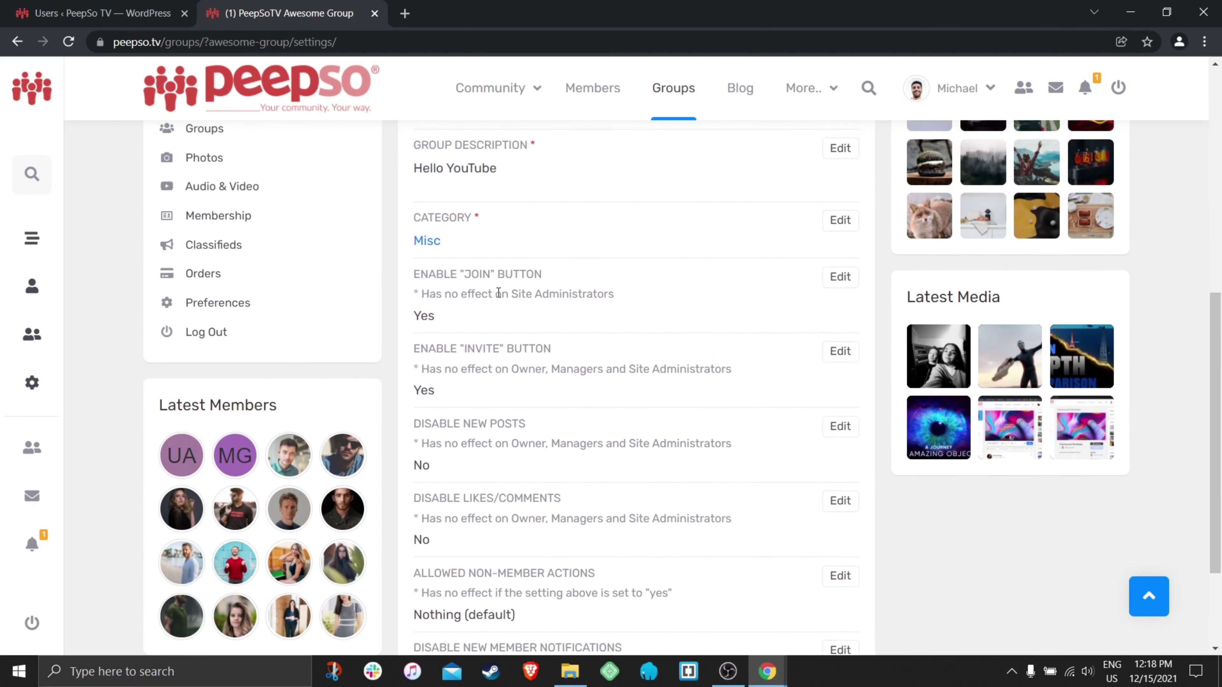
{"action": "left_click", "coordinate": [841, 277]}
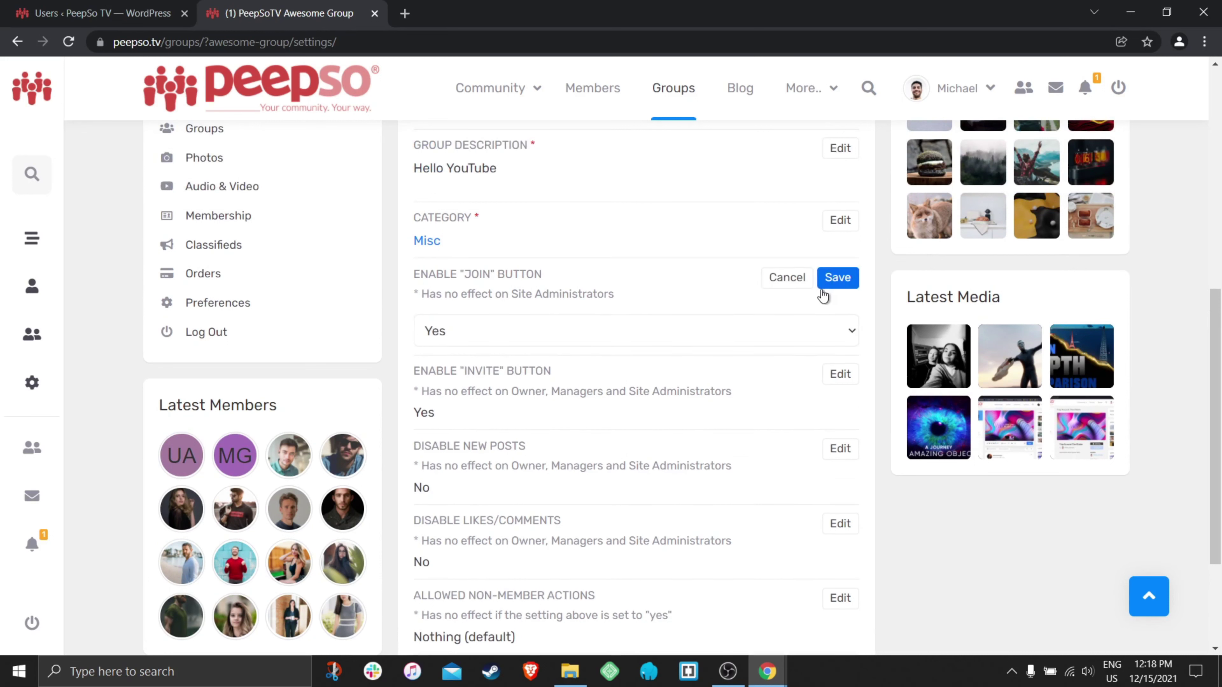
{"action": "left_click", "coordinate": [774, 279]}
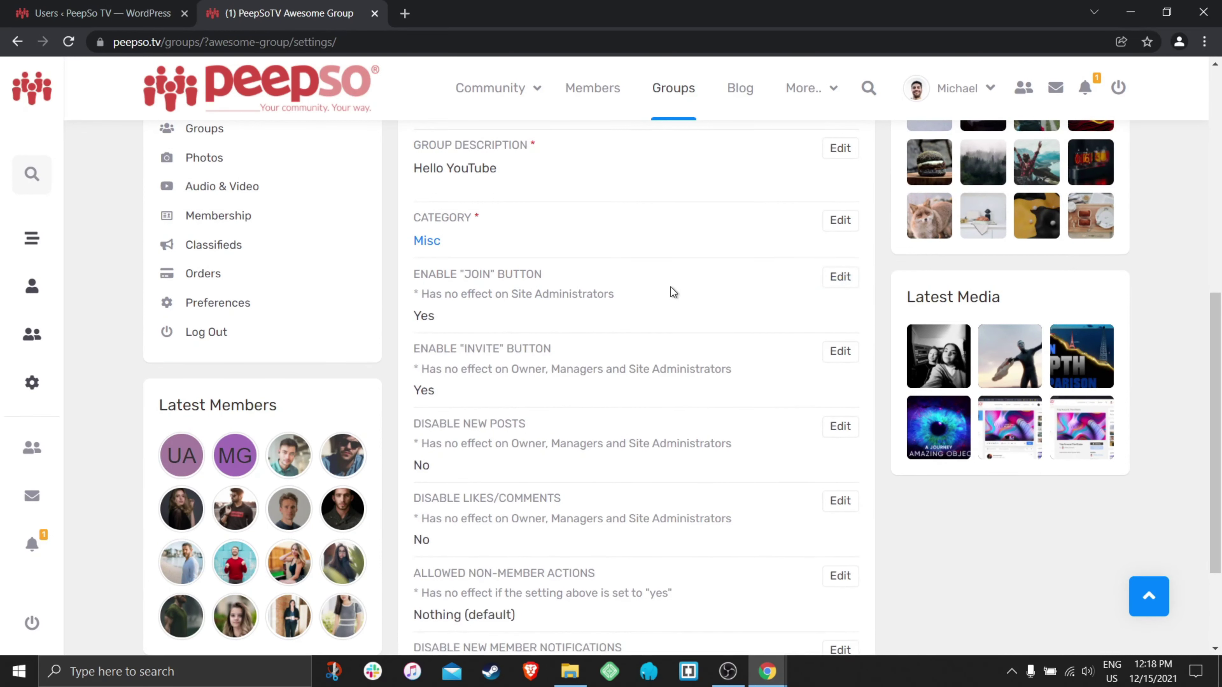
{"action": "scroll", "coordinate": [715, 329], "scroll_direction": "up", "scroll_amount": 10}
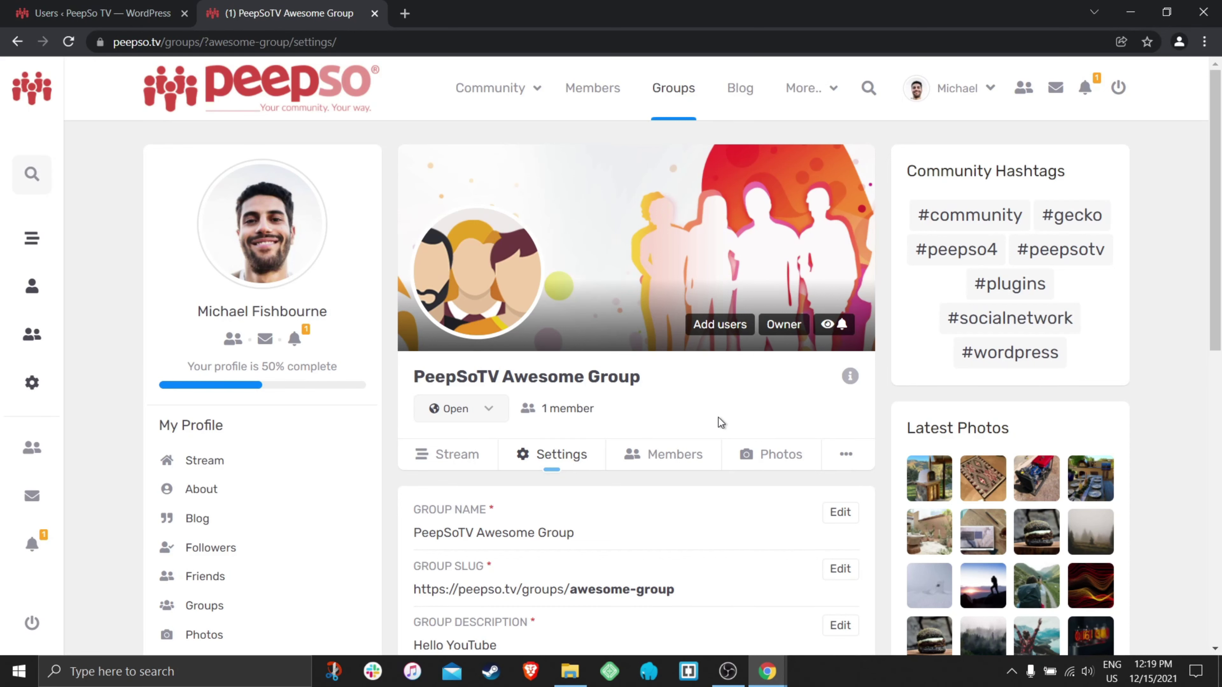
{"action": "scroll", "coordinate": [718, 417], "scroll_direction": "down", "scroll_amount": 8}
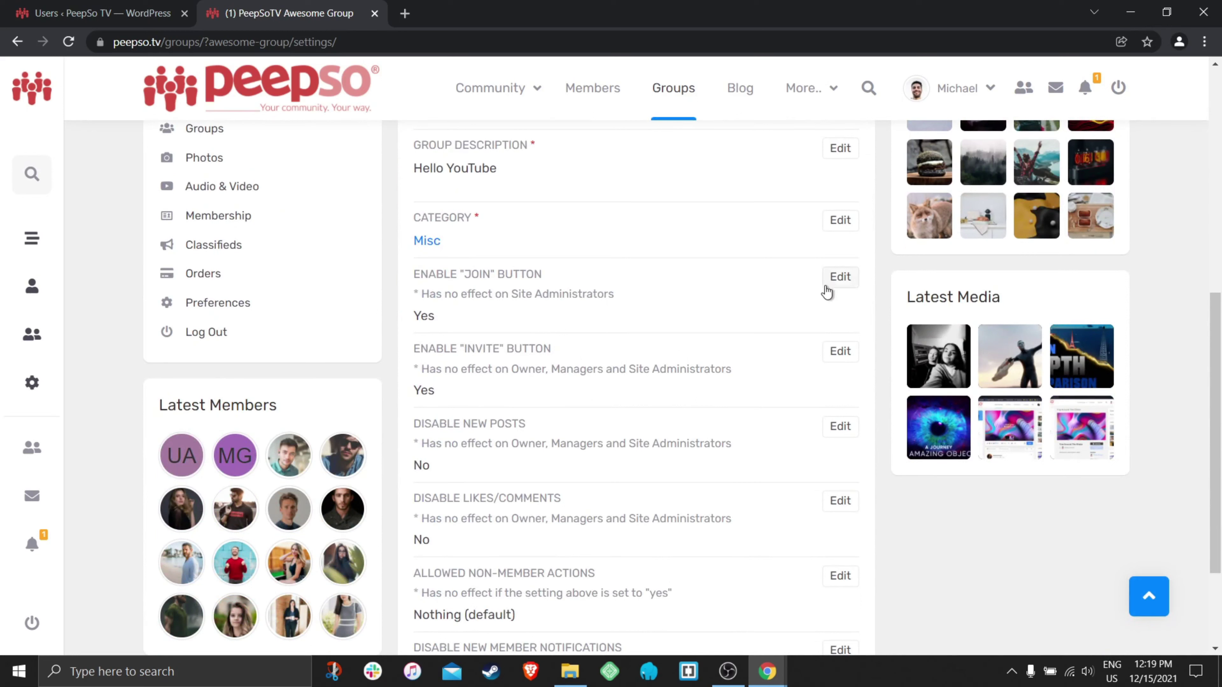
- Set the Enable "Join" Button option to No and save
{"action": "left_click", "coordinate": [842, 281]}
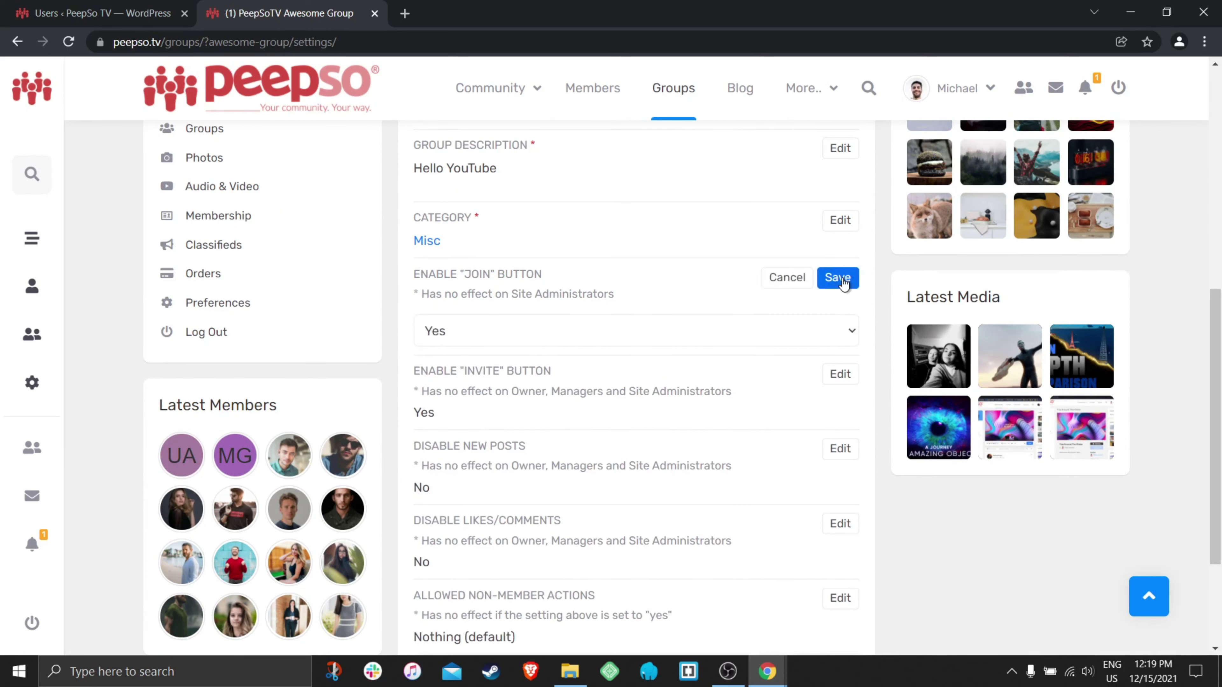
{"action": "left_click", "coordinate": [502, 331]}
{"action": "left_click", "coordinate": [457, 369]}
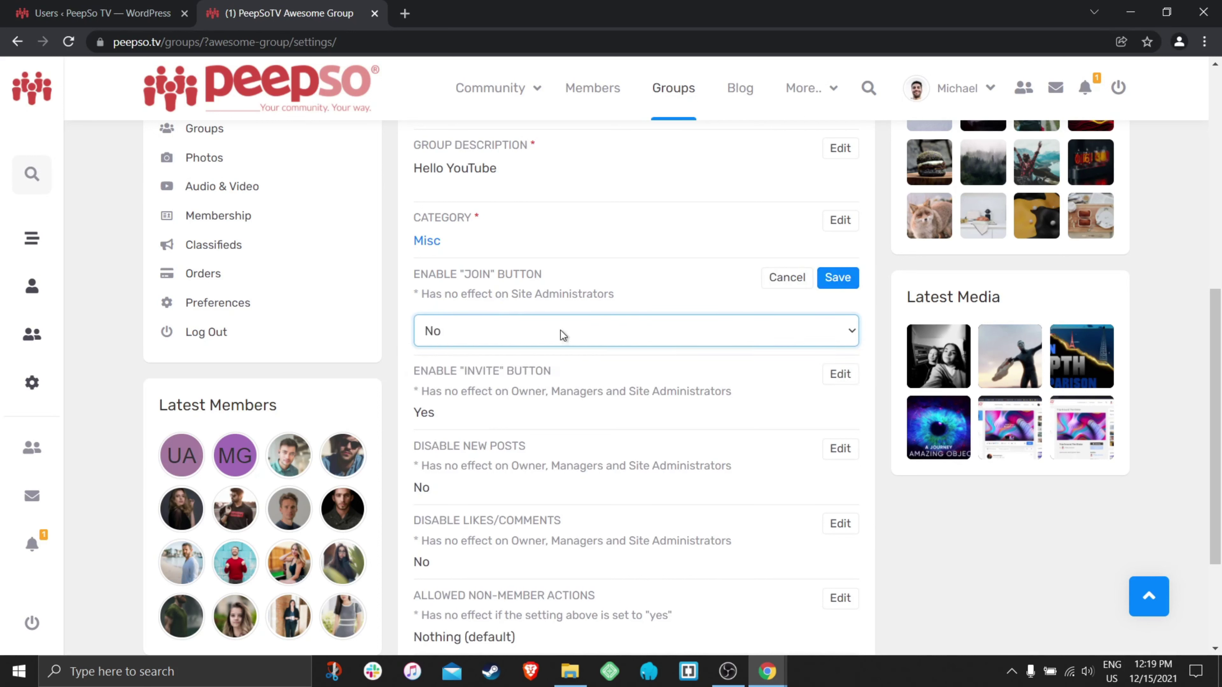
{"action": "left_click", "coordinate": [840, 278]}
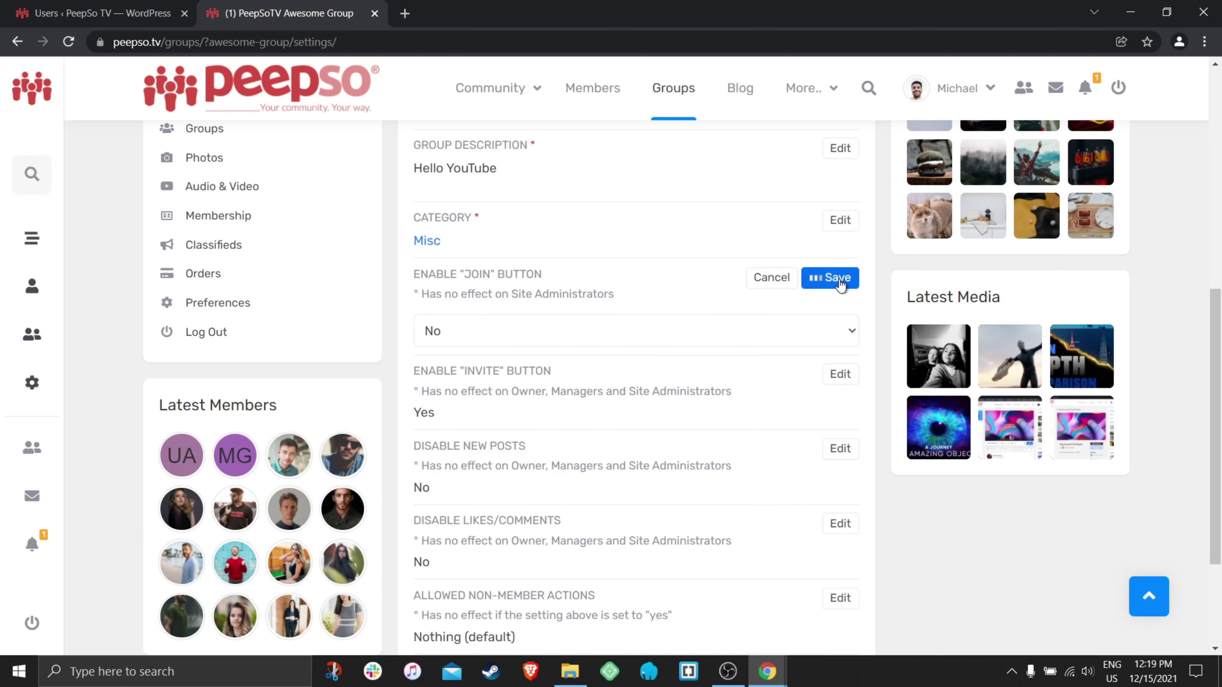
{"action": "scroll", "coordinate": [683, 269], "scroll_direction": "down", "scroll_amount": 2}
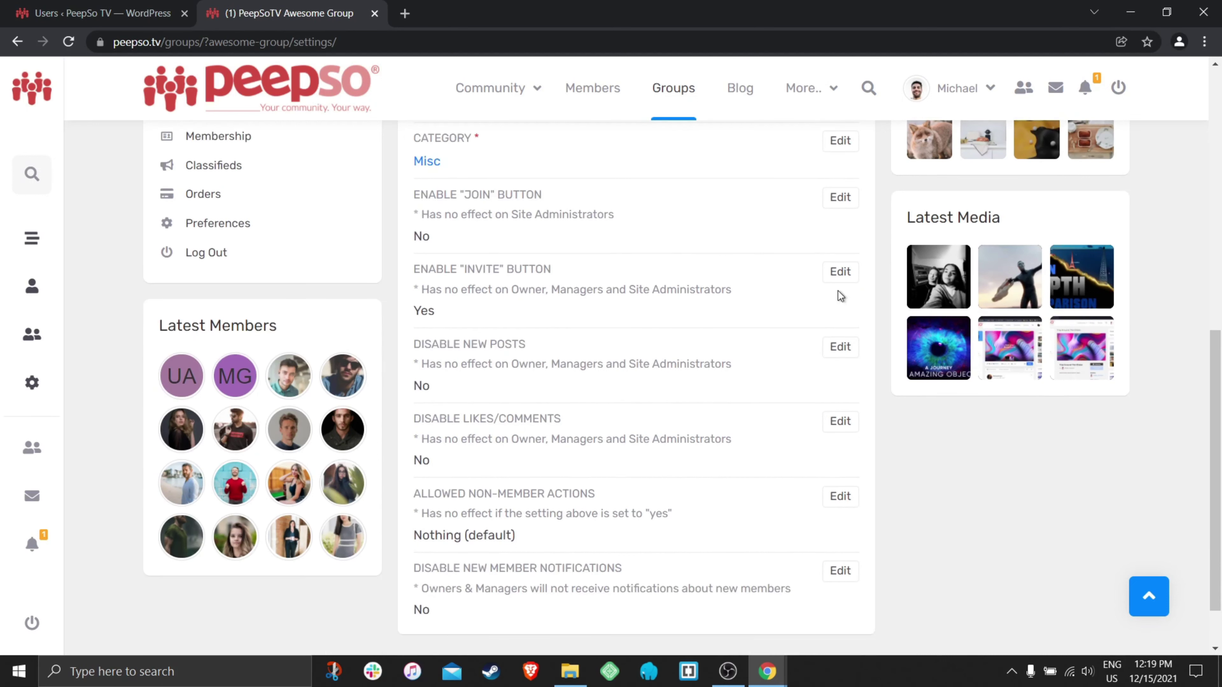
- Set the Enable "Invite" Button option to No and save
{"action": "left_click", "coordinate": [840, 273]}
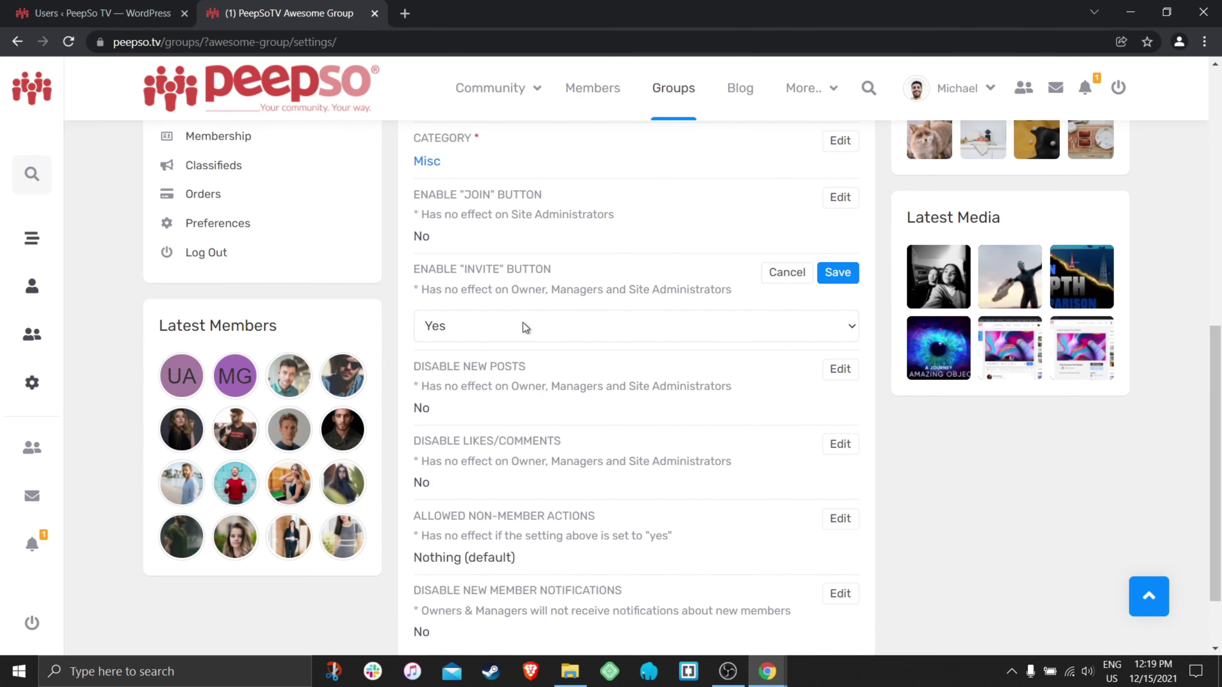
{"action": "left_click", "coordinate": [536, 326]}
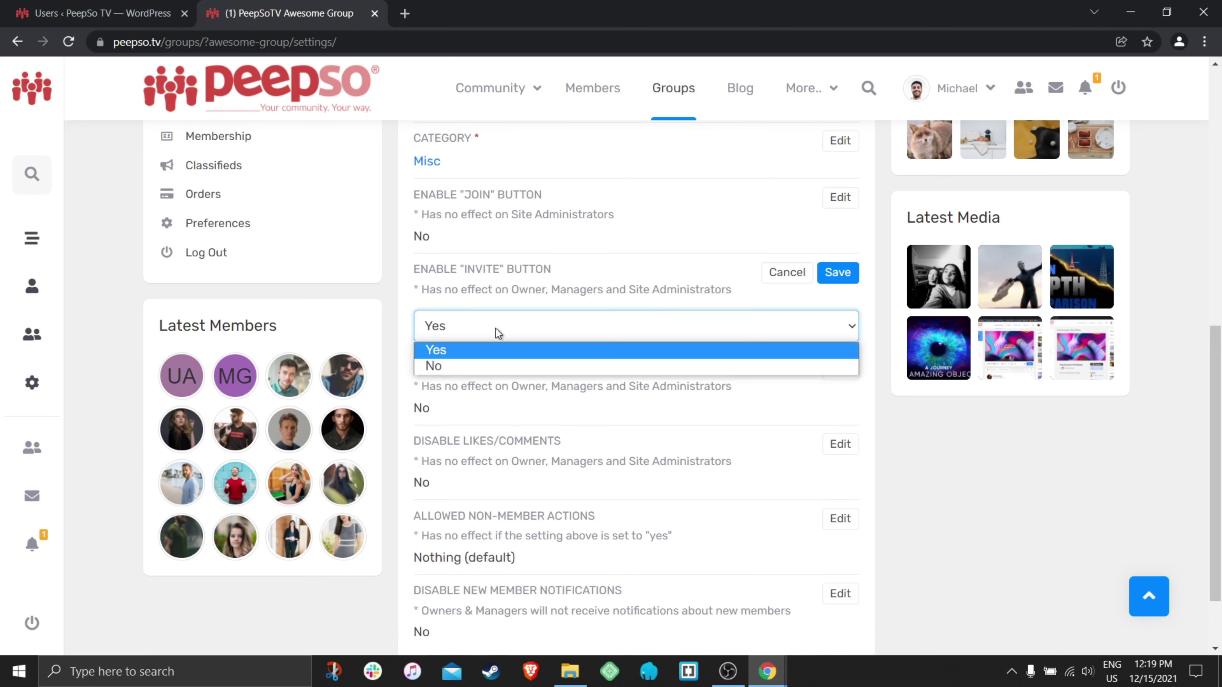
{"action": "left_click", "coordinate": [448, 365]}
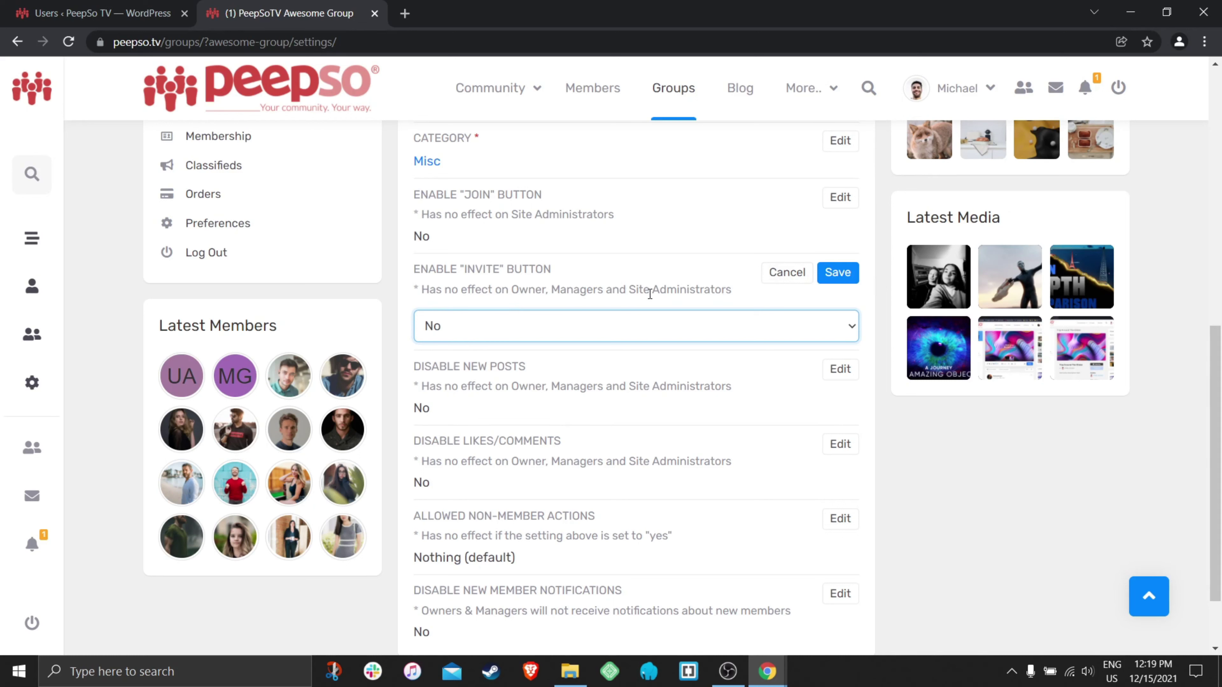
{"action": "left_click", "coordinate": [837, 272]}
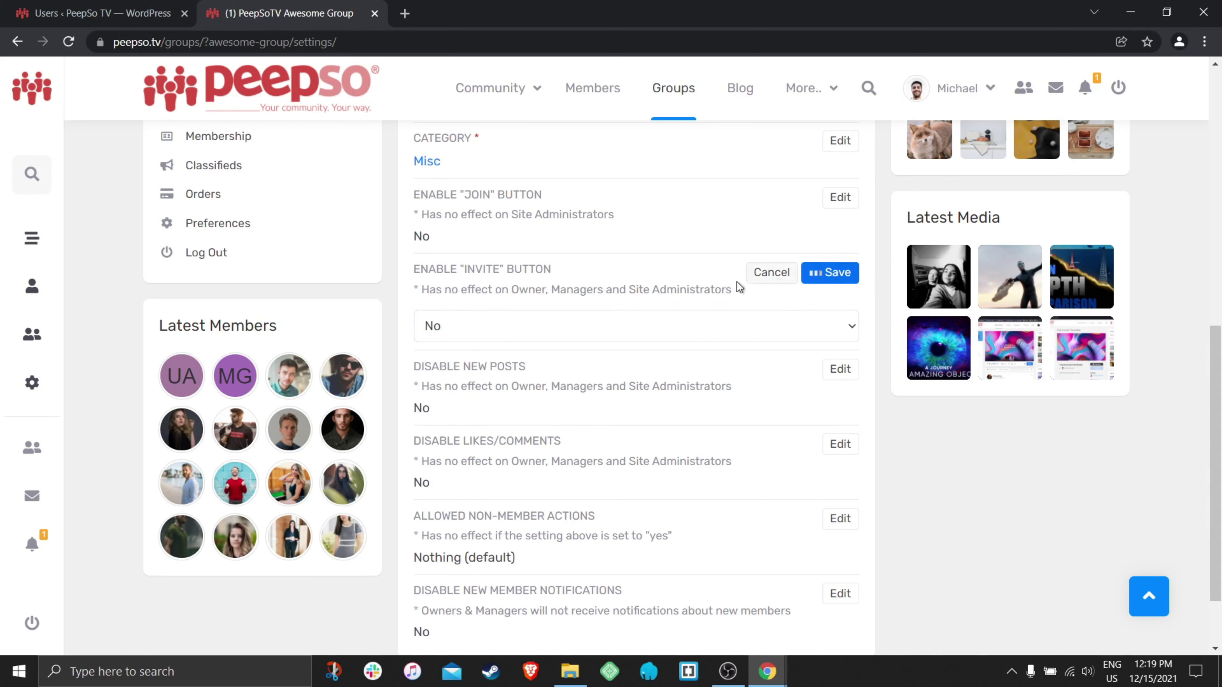
{"action": "scroll", "coordinate": [715, 296], "scroll_direction": "down", "scroll_amount": 1}
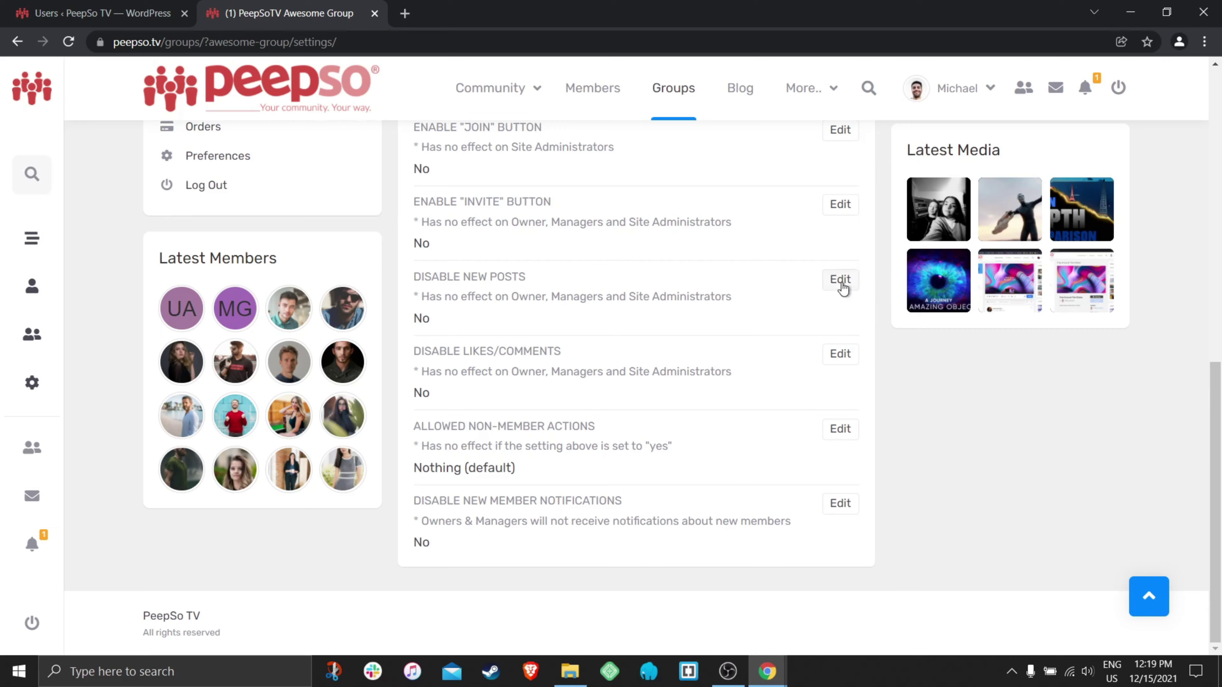
{"action": "scroll", "coordinate": [808, 303], "scroll_direction": "up", "scroll_amount": 2}
{"action": "scroll", "coordinate": [796, 312], "scroll_direction": "up", "scroll_amount": 8}
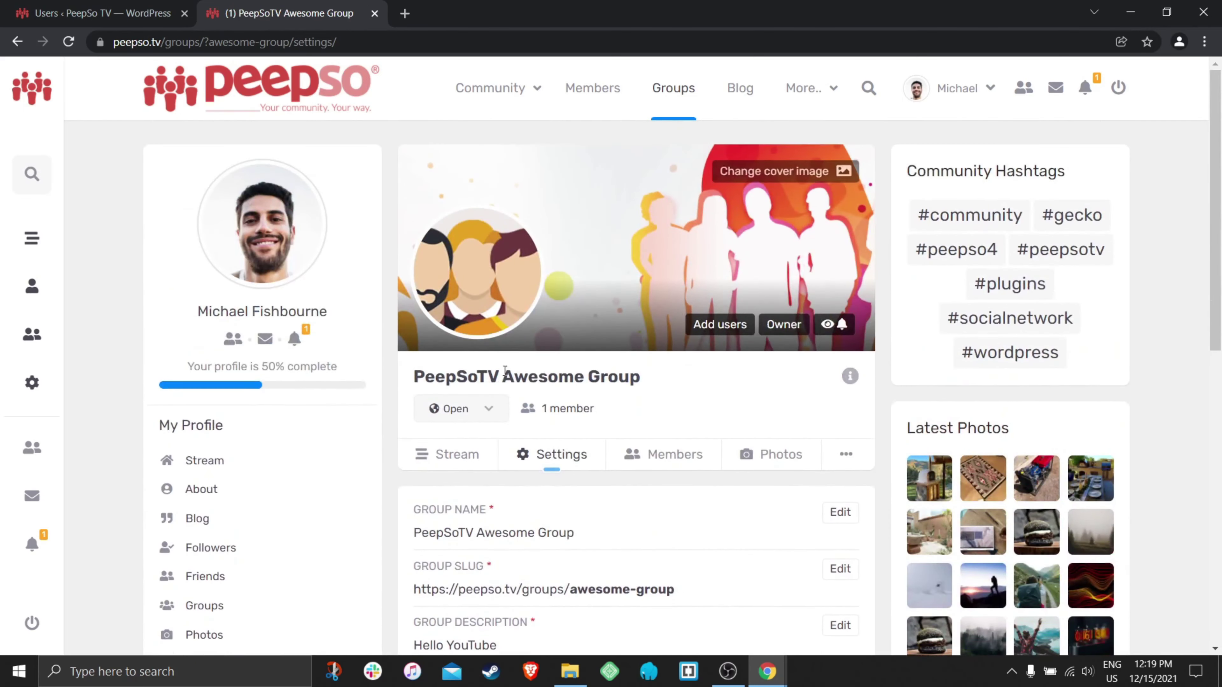
{"action": "scroll", "coordinate": [731, 388], "scroll_direction": "down", "scroll_amount": 1}
{"action": "scroll", "coordinate": [371, 347], "scroll_direction": "up", "scroll_amount": 3}
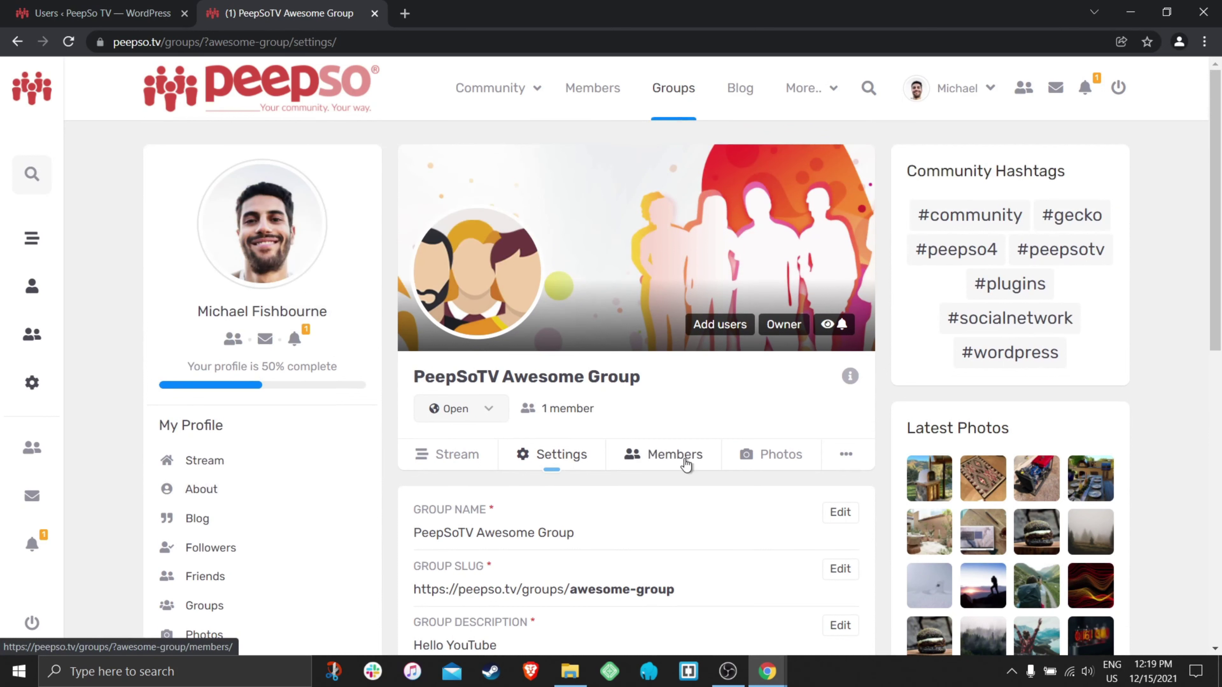
{"action": "scroll", "coordinate": [787, 433], "scroll_direction": "down", "scroll_amount": 9}
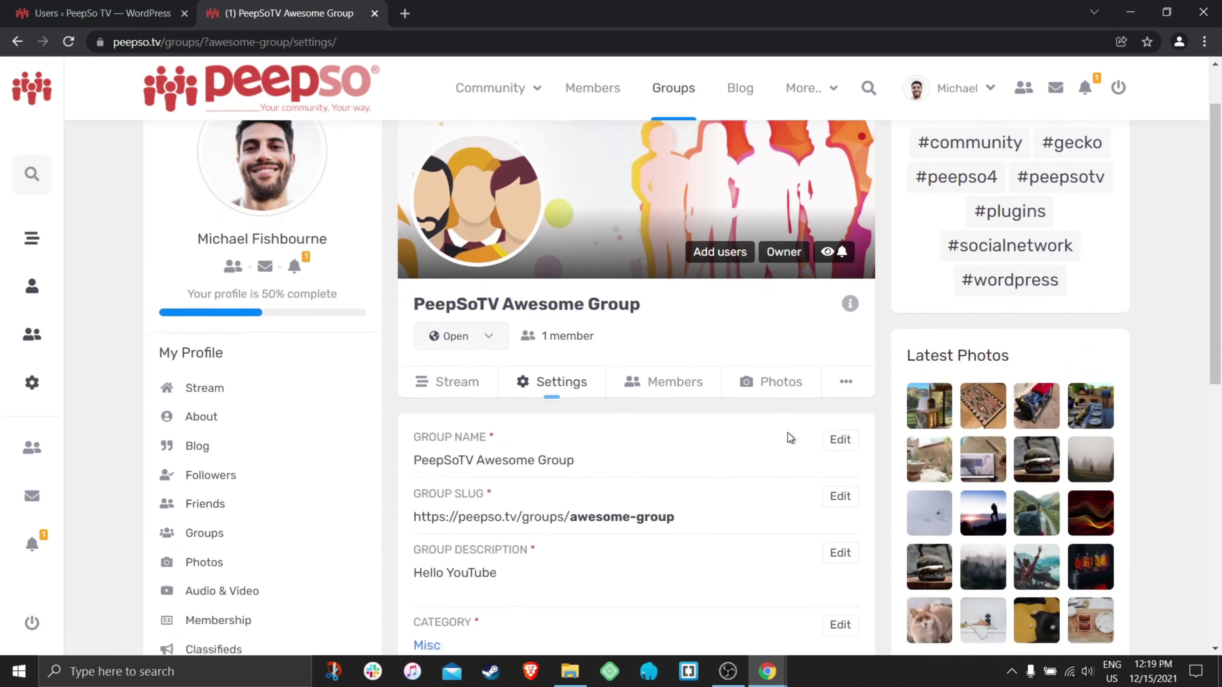
{"action": "scroll", "coordinate": [770, 384], "scroll_direction": "down", "scroll_amount": 2}
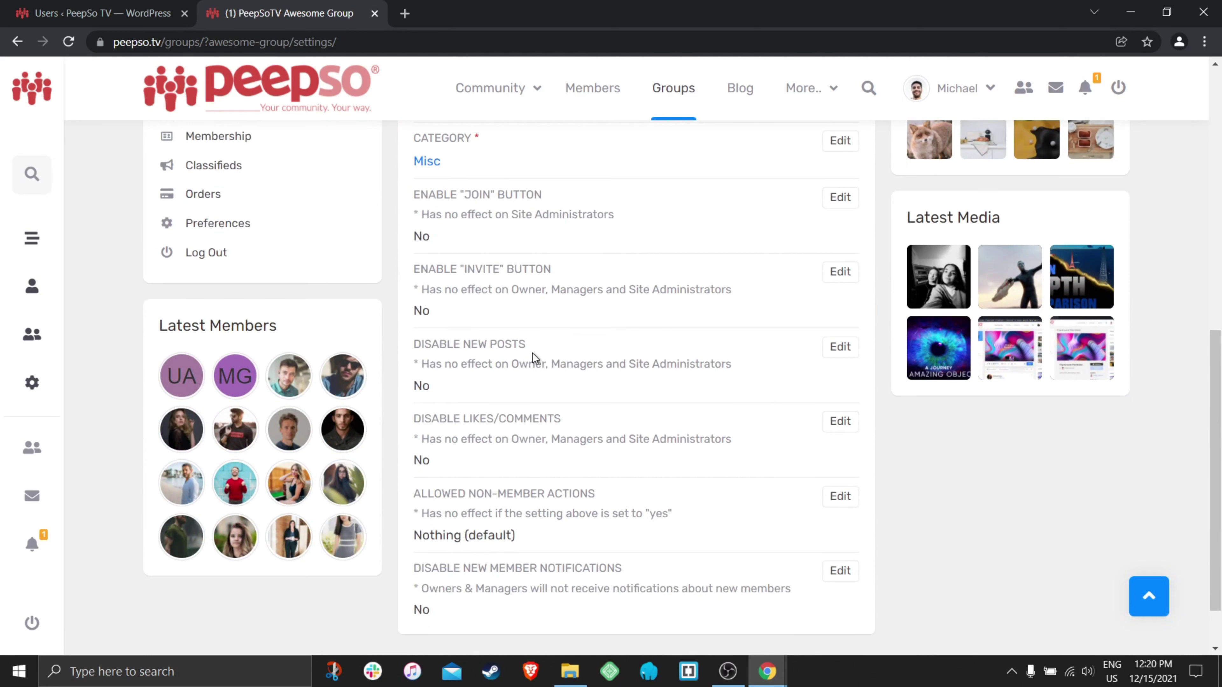
{"action": "scroll", "coordinate": [686, 362], "scroll_direction": "down", "scroll_amount": 2}
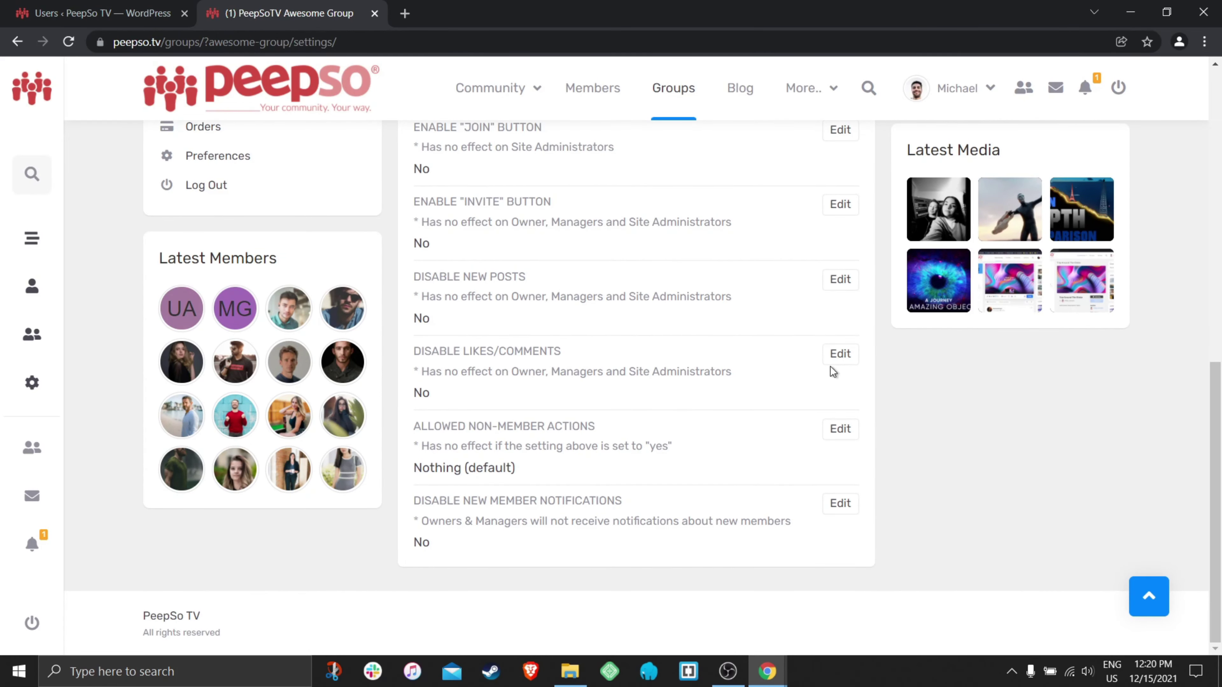
{"action": "left_click", "coordinate": [841, 356]}
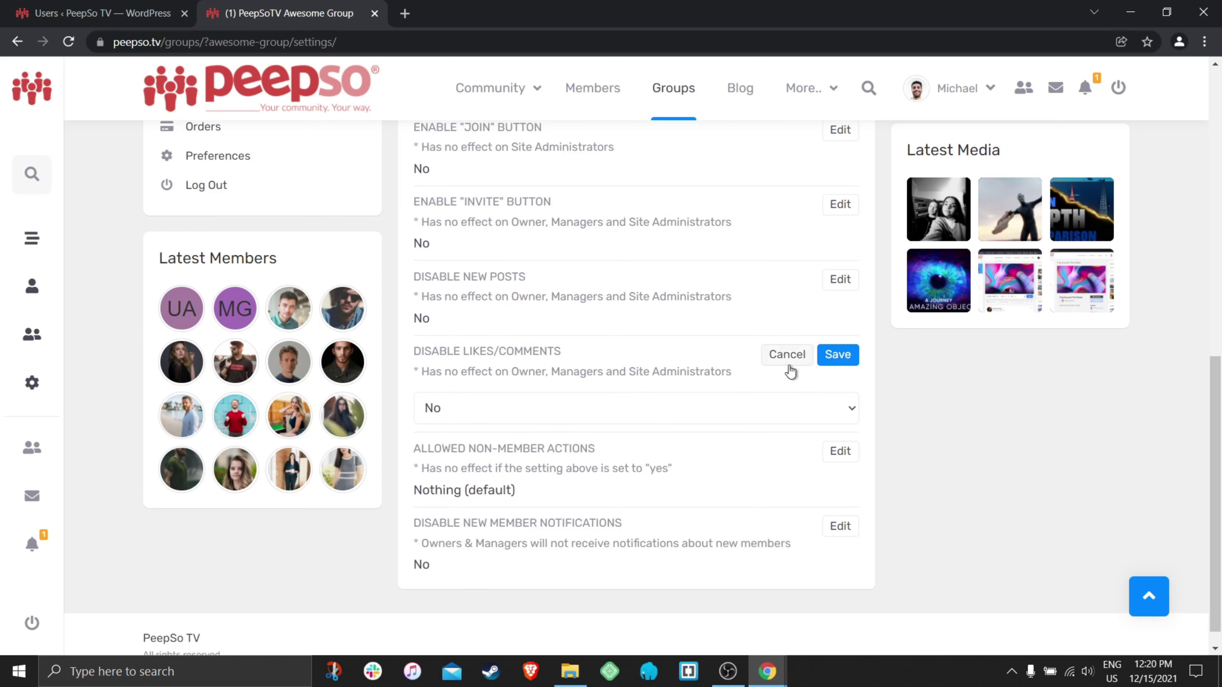
{"action": "left_click", "coordinate": [494, 404]}
{"action": "left_click", "coordinate": [454, 430]}
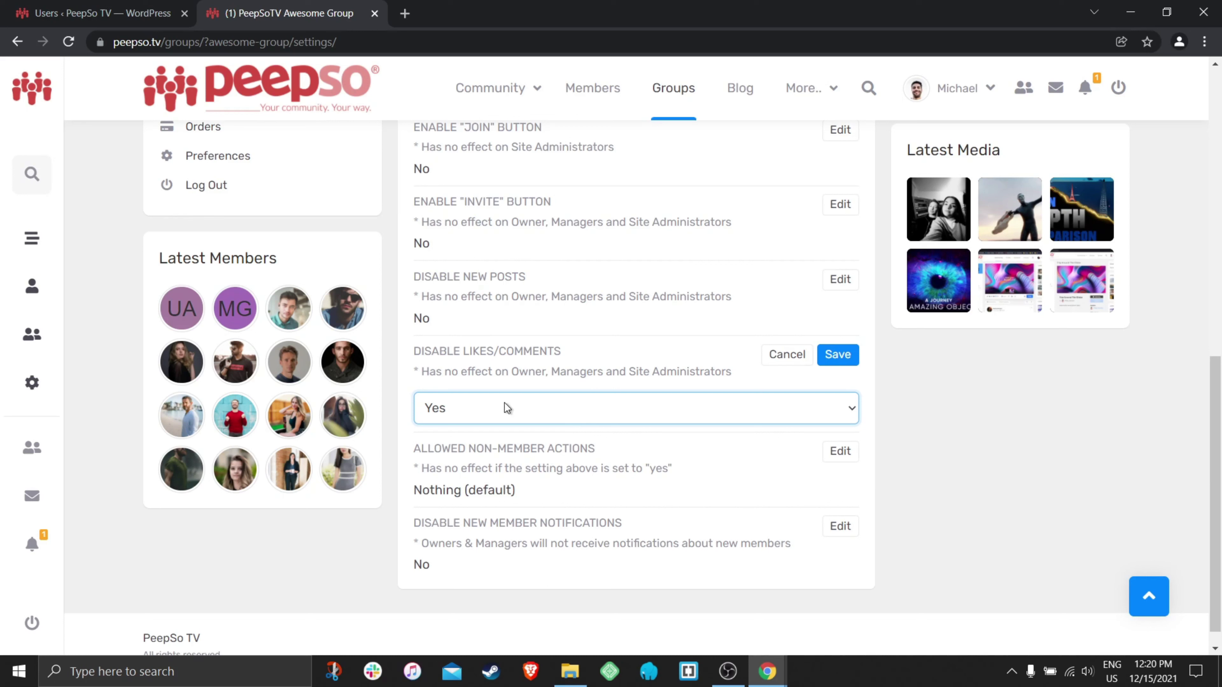
{"action": "left_click_drag", "start_coordinate": [733, 375], "coordinate": [421, 371]}
{"action": "left_click", "coordinate": [787, 358]}
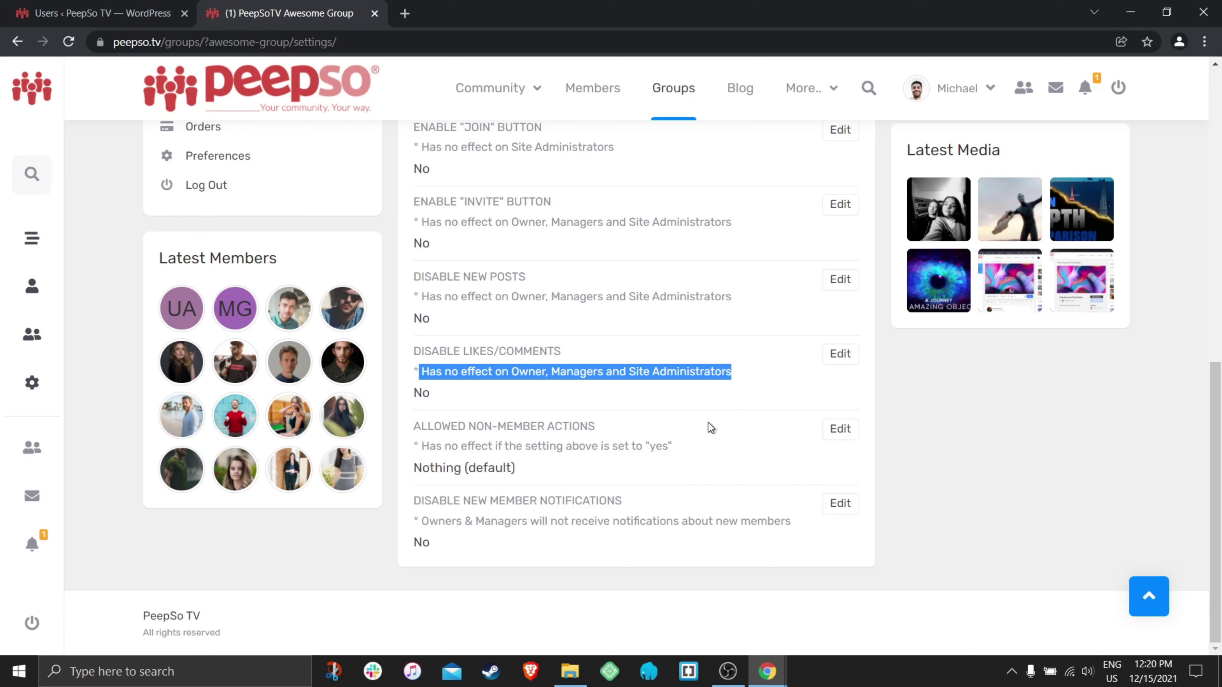
{"action": "left_click", "coordinate": [764, 437]}
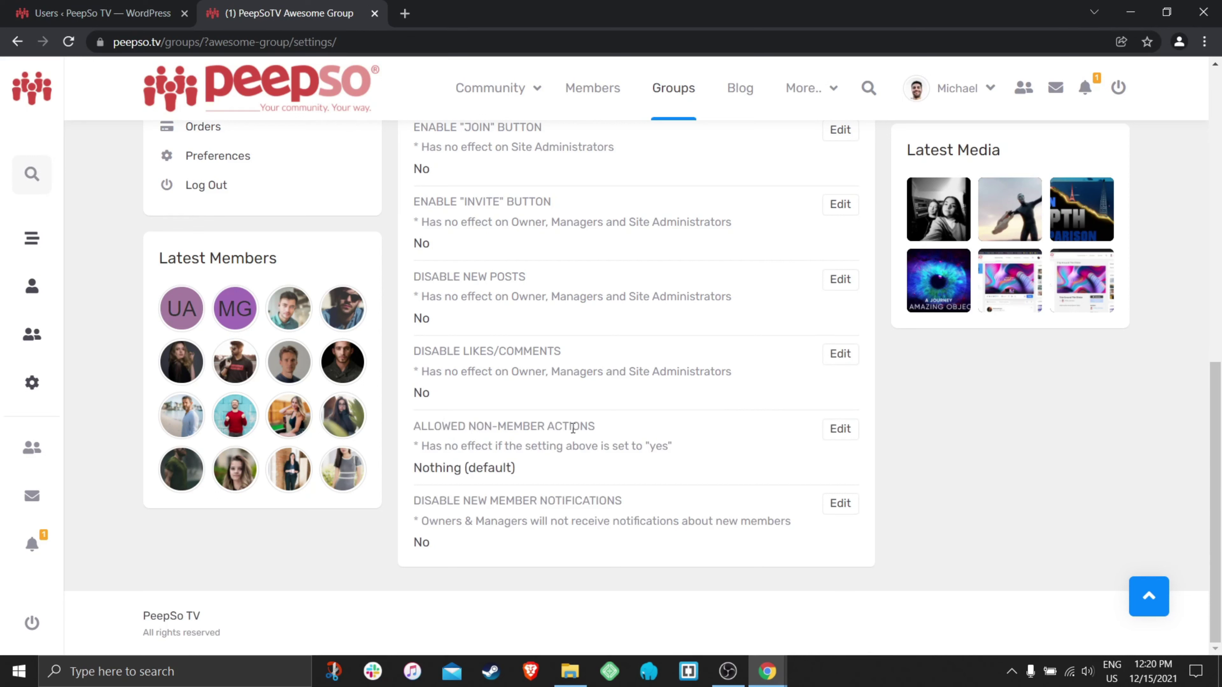
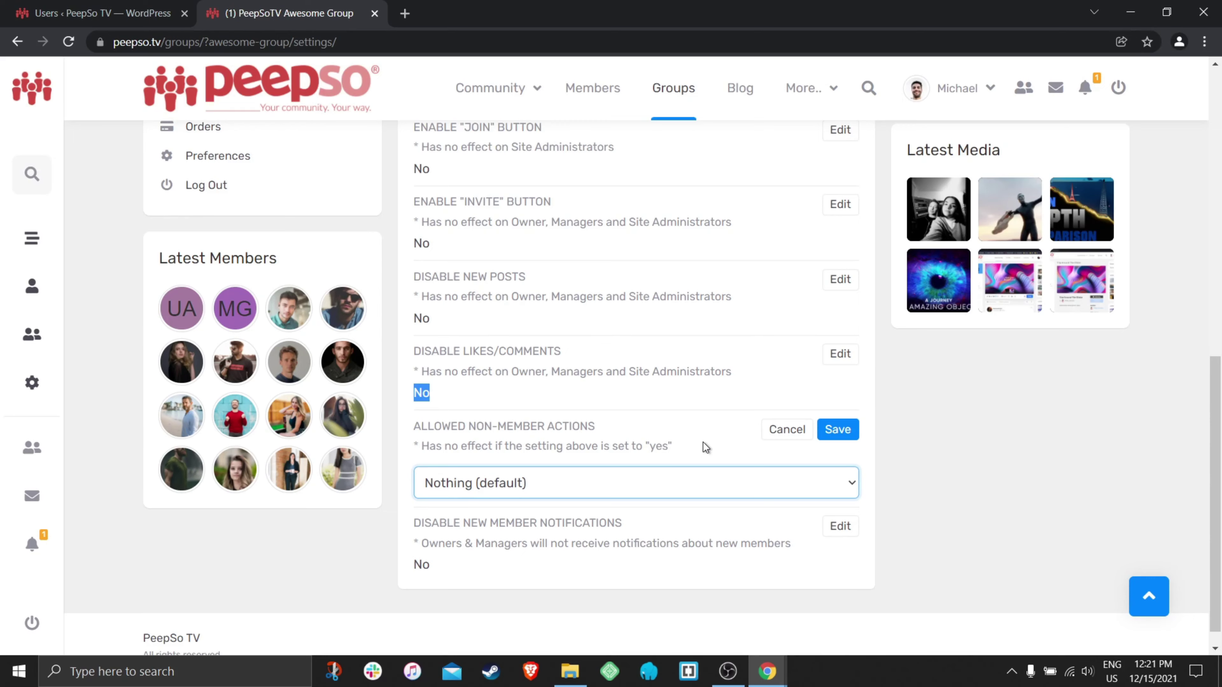
- Choose 'Reactions and comments' for the group's Allowed Non-Member Actions setting
{"action": "scroll", "coordinate": [743, 405], "scroll_direction": "up", "scroll_amount": 10}
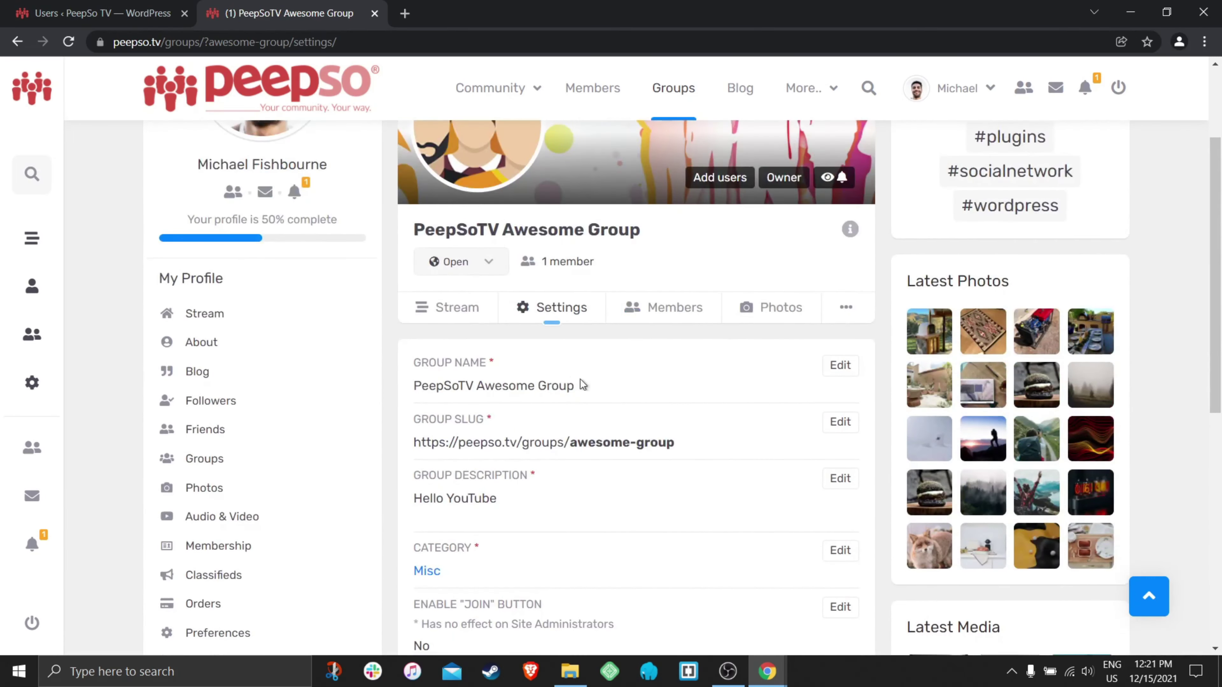
{"action": "scroll", "coordinate": [697, 414], "scroll_direction": "down", "scroll_amount": 5}
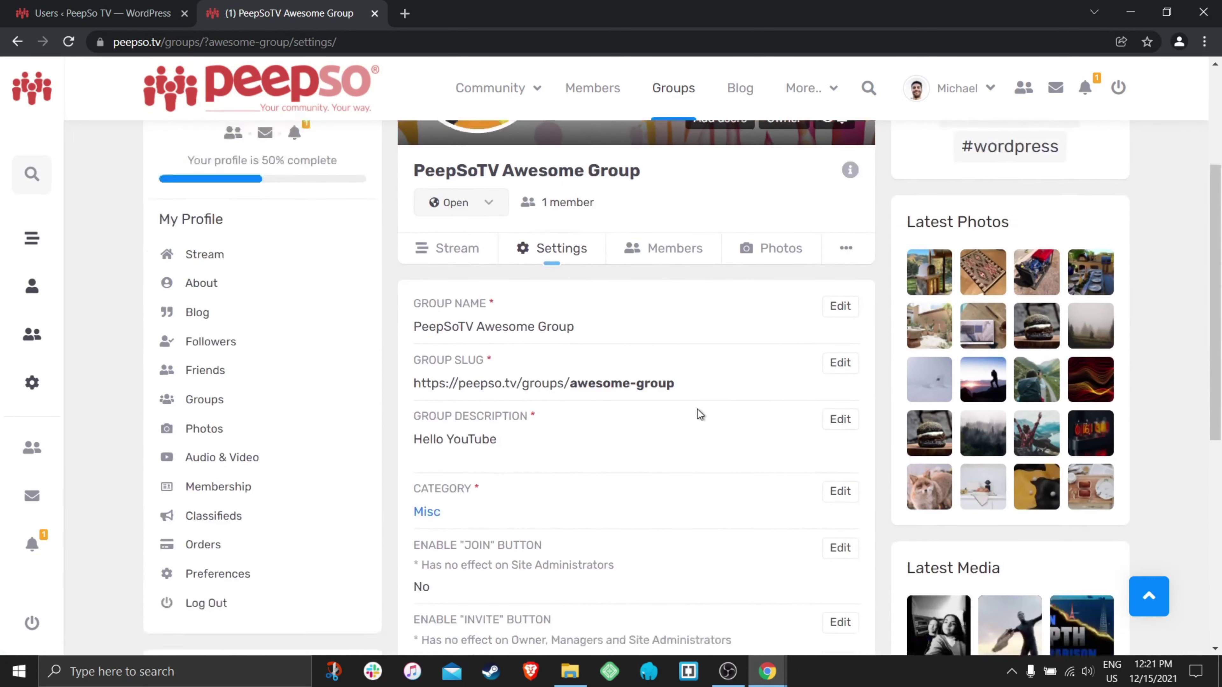
{"action": "scroll", "coordinate": [698, 409], "scroll_direction": "down", "scroll_amount": 5}
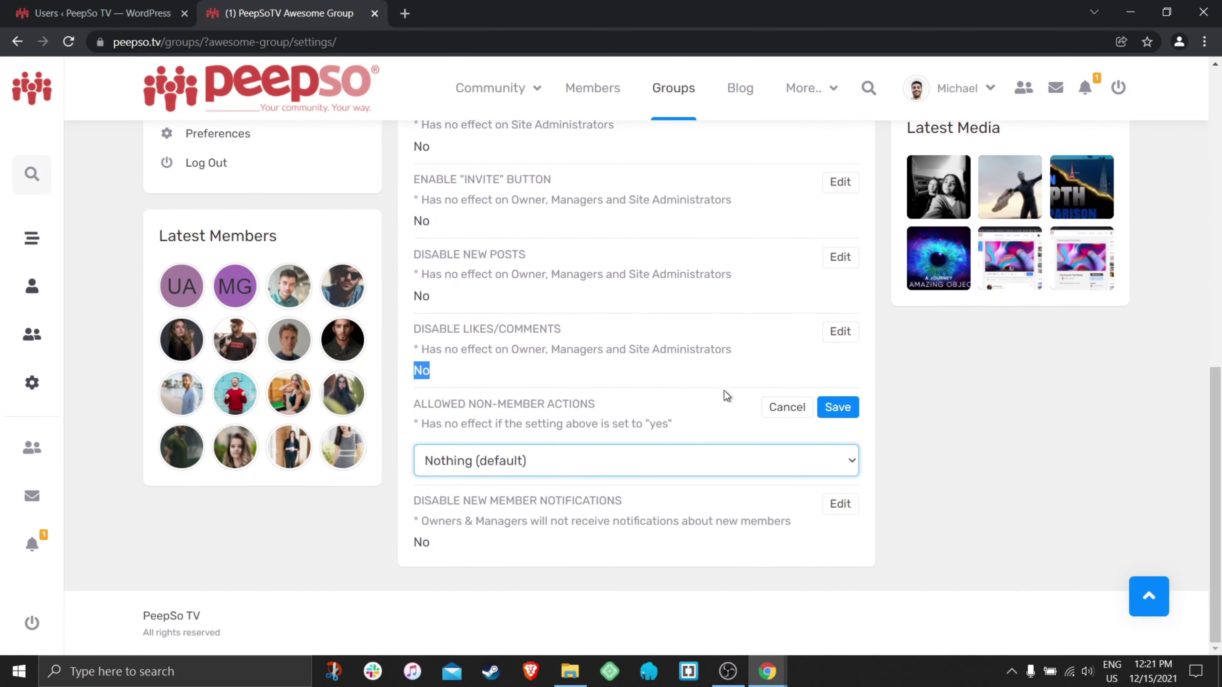
{"action": "left_click", "coordinate": [567, 463]}
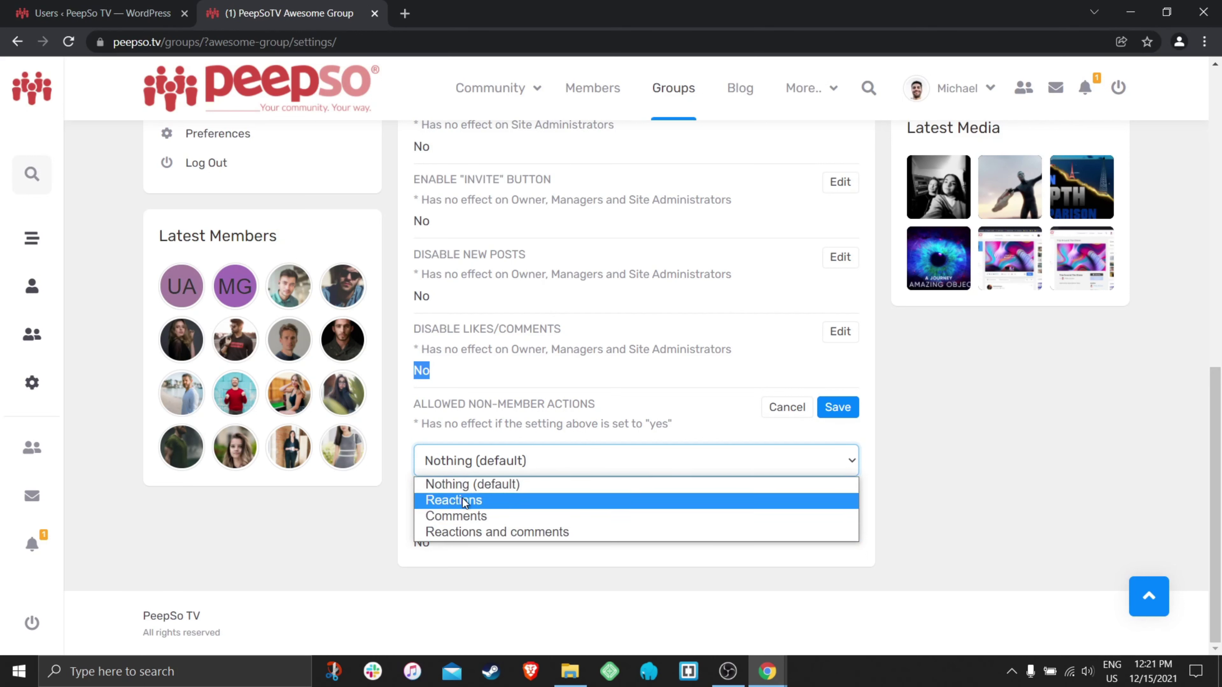
{"action": "left_click", "coordinate": [492, 534]}
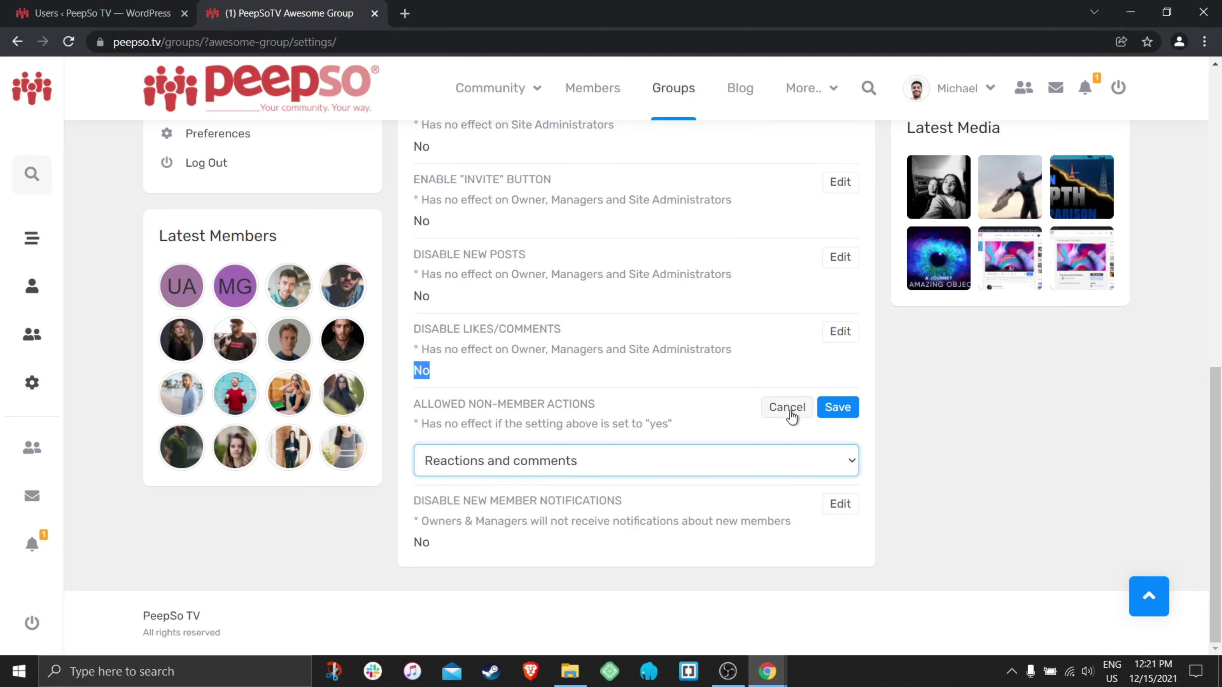
{"action": "scroll", "coordinate": [715, 425], "scroll_direction": "up", "scroll_amount": 10}
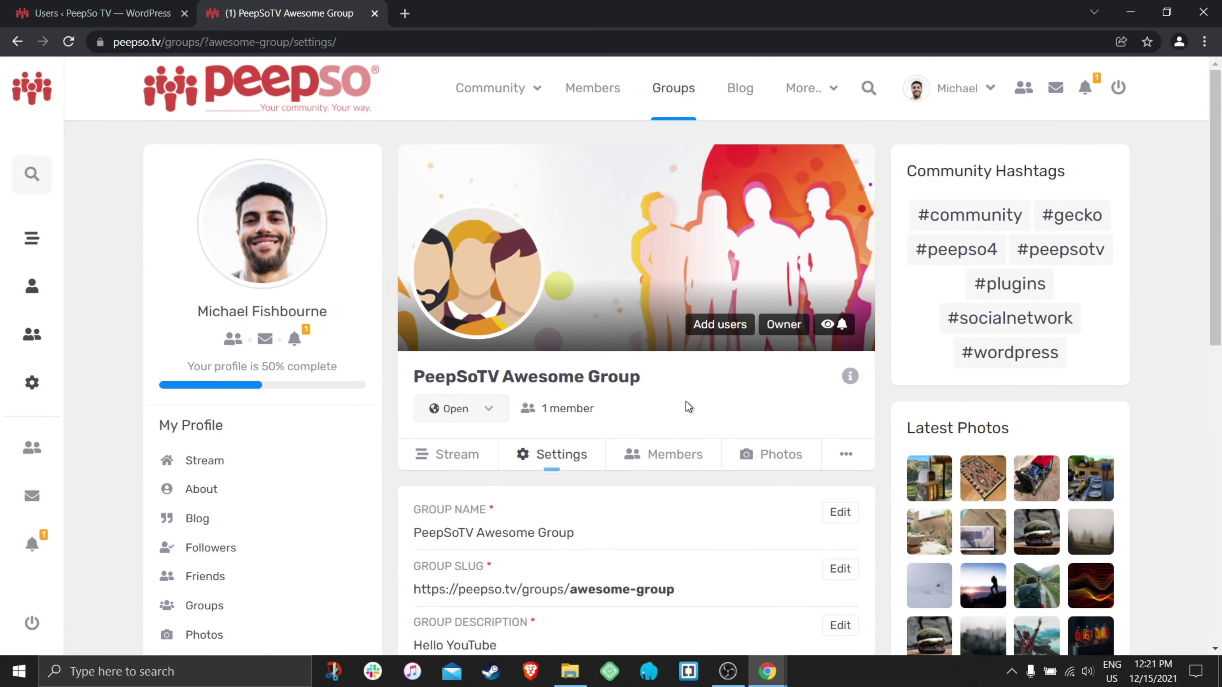
{"action": "scroll", "coordinate": [674, 414], "scroll_direction": "down", "scroll_amount": 10}
{"action": "scroll", "coordinate": [685, 410], "scroll_direction": "down", "scroll_amount": 2}
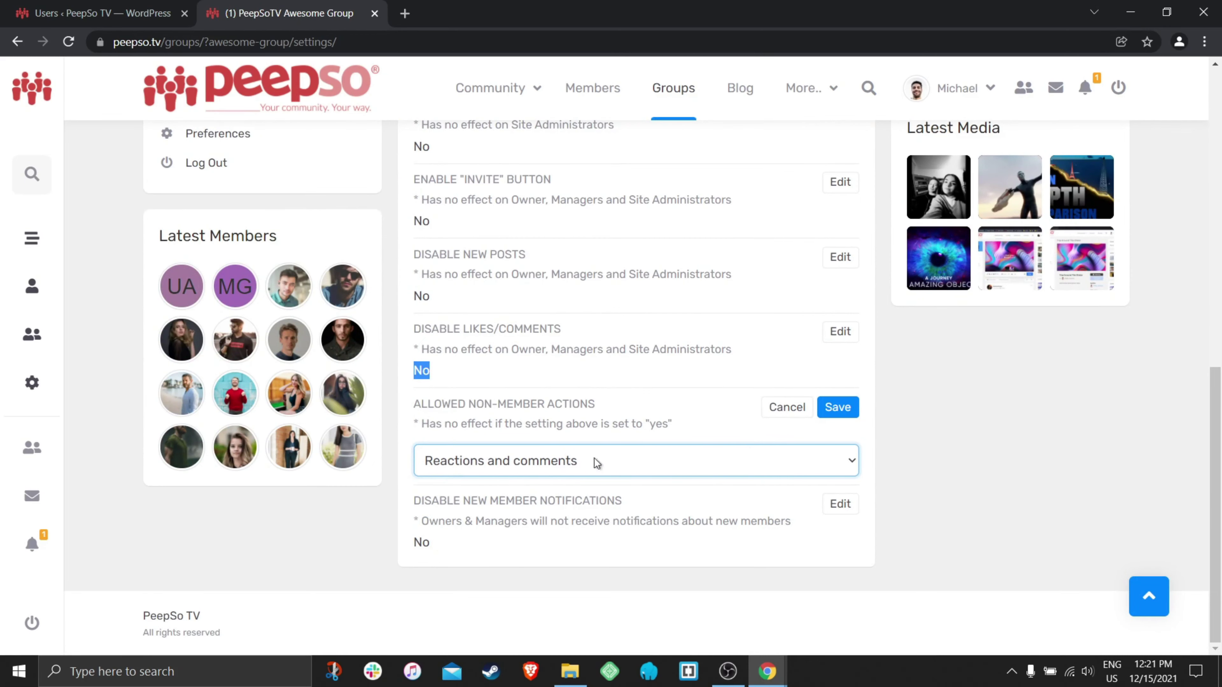
- Save the non-member actions setting, then switch the group's privacy to Secret and confirm
{"action": "left_click", "coordinate": [838, 407]}
{"action": "scroll", "coordinate": [832, 380], "scroll_direction": "up", "scroll_amount": 2}
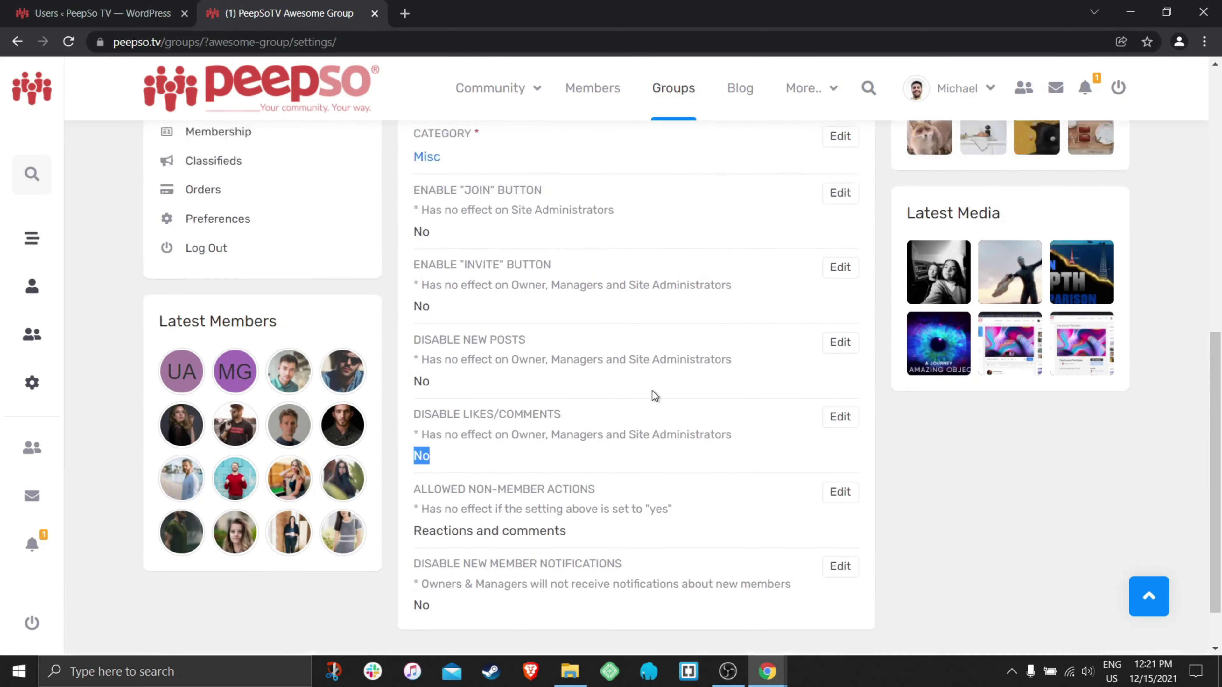
{"action": "scroll", "coordinate": [654, 395], "scroll_direction": "up", "scroll_amount": 10}
{"action": "left_click", "coordinate": [487, 413]}
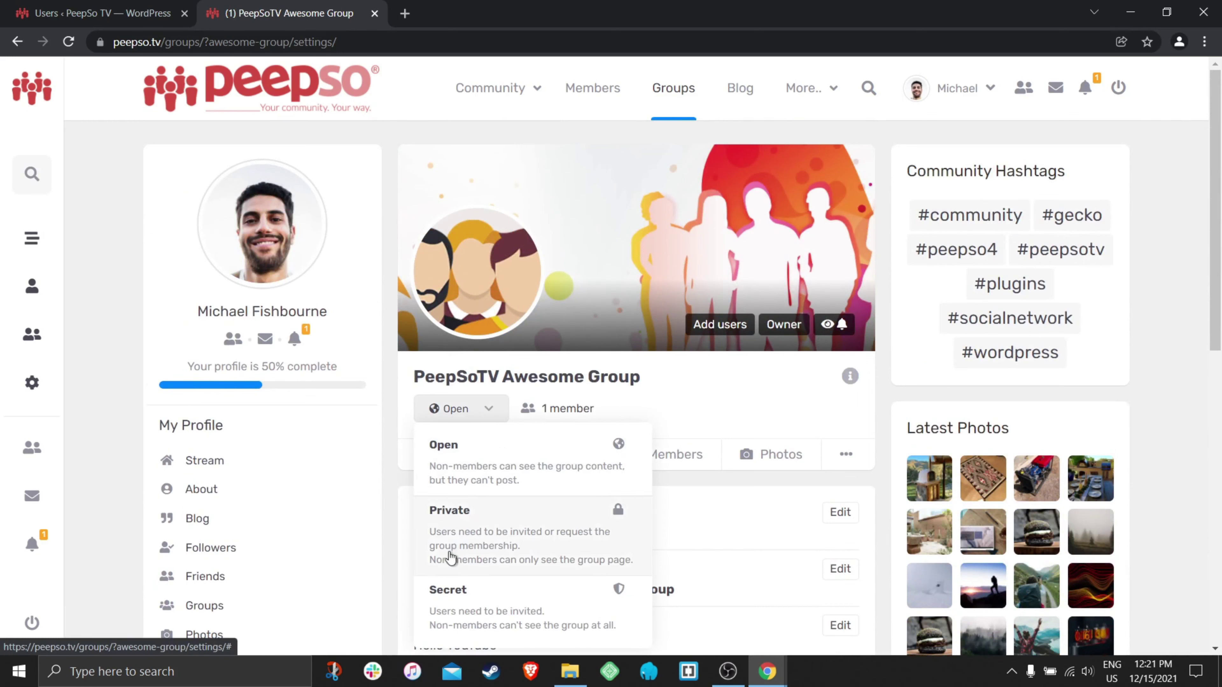
{"action": "left_click", "coordinate": [450, 597]}
{"action": "left_click", "coordinate": [775, 415]}
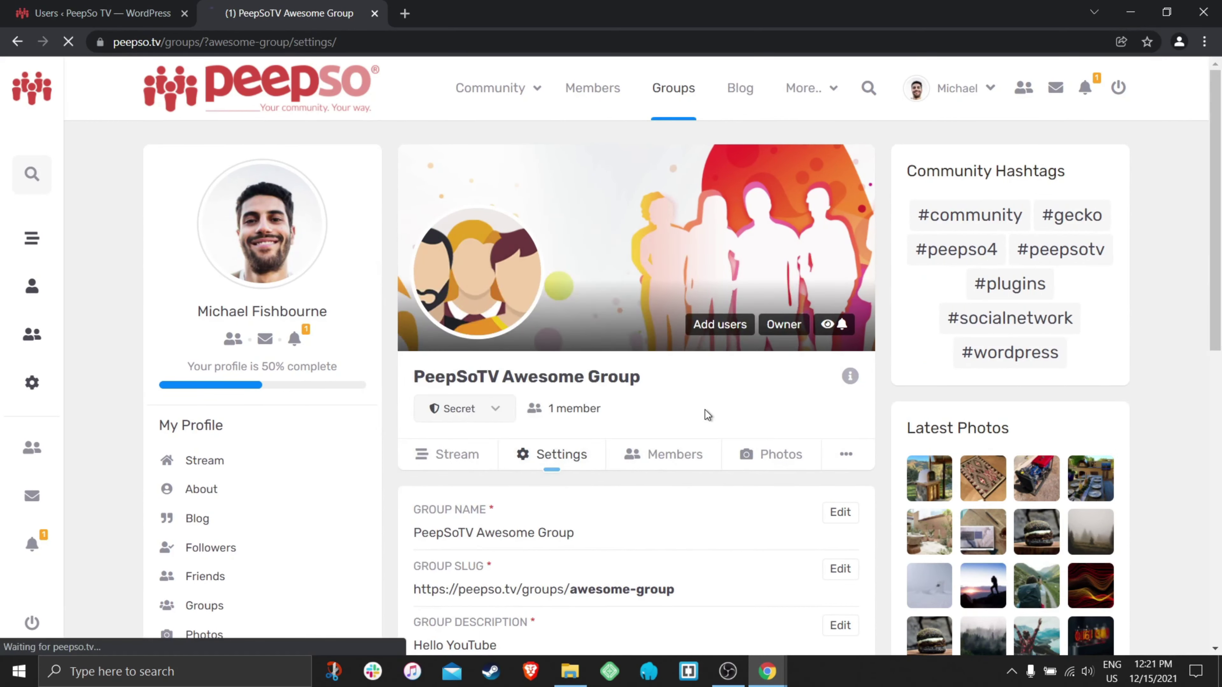
- Switch the group's privacy back to Open, confirm it, and reload the group settings
{"action": "scroll", "coordinate": [693, 401], "scroll_direction": "down", "scroll_amount": 8}
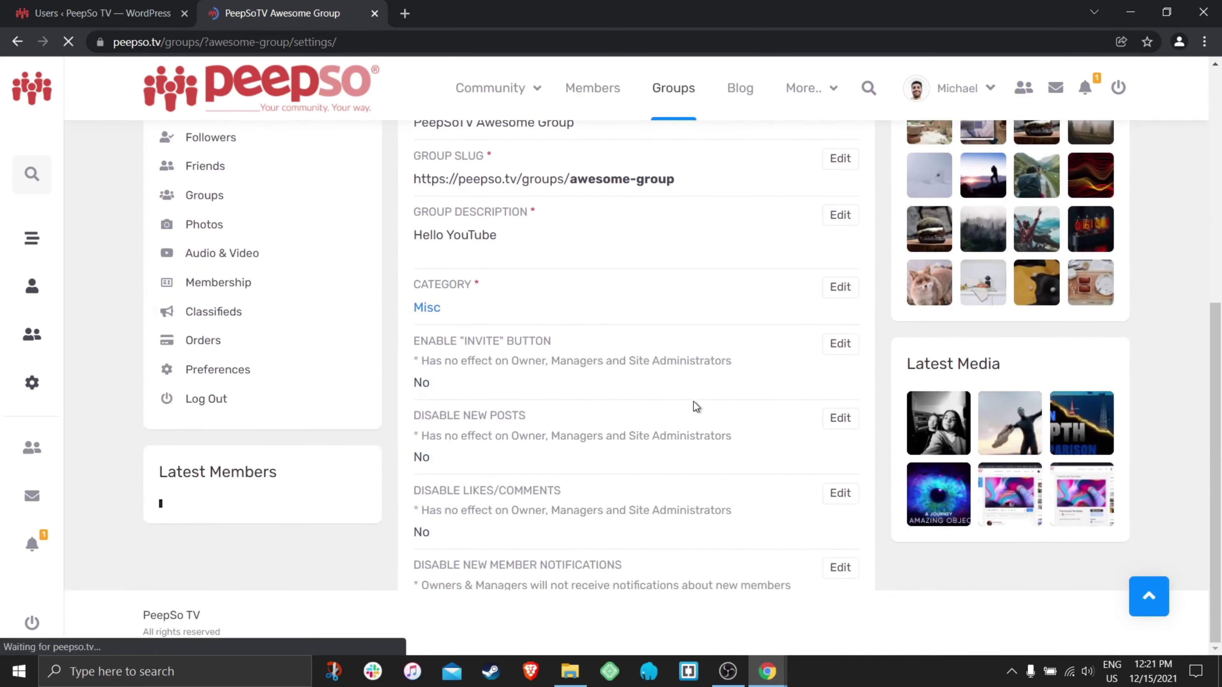
{"action": "scroll", "coordinate": [704, 396], "scroll_direction": "down", "scroll_amount": 3}
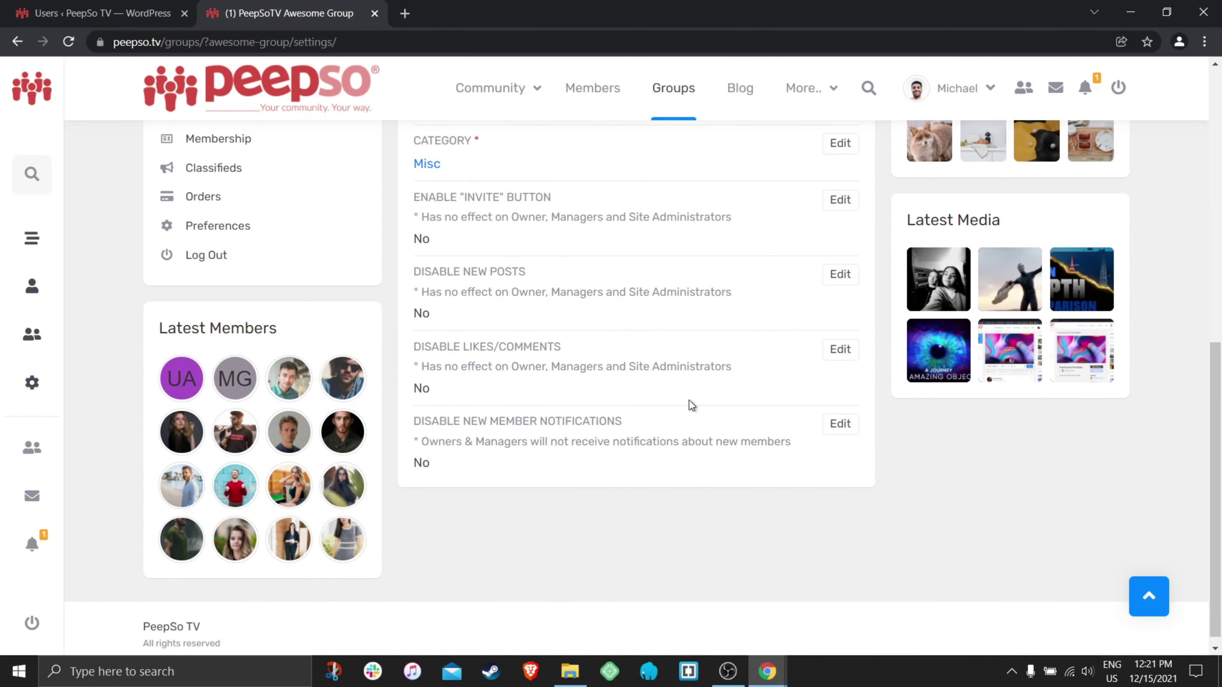
{"action": "scroll", "coordinate": [691, 406], "scroll_direction": "up", "scroll_amount": 10}
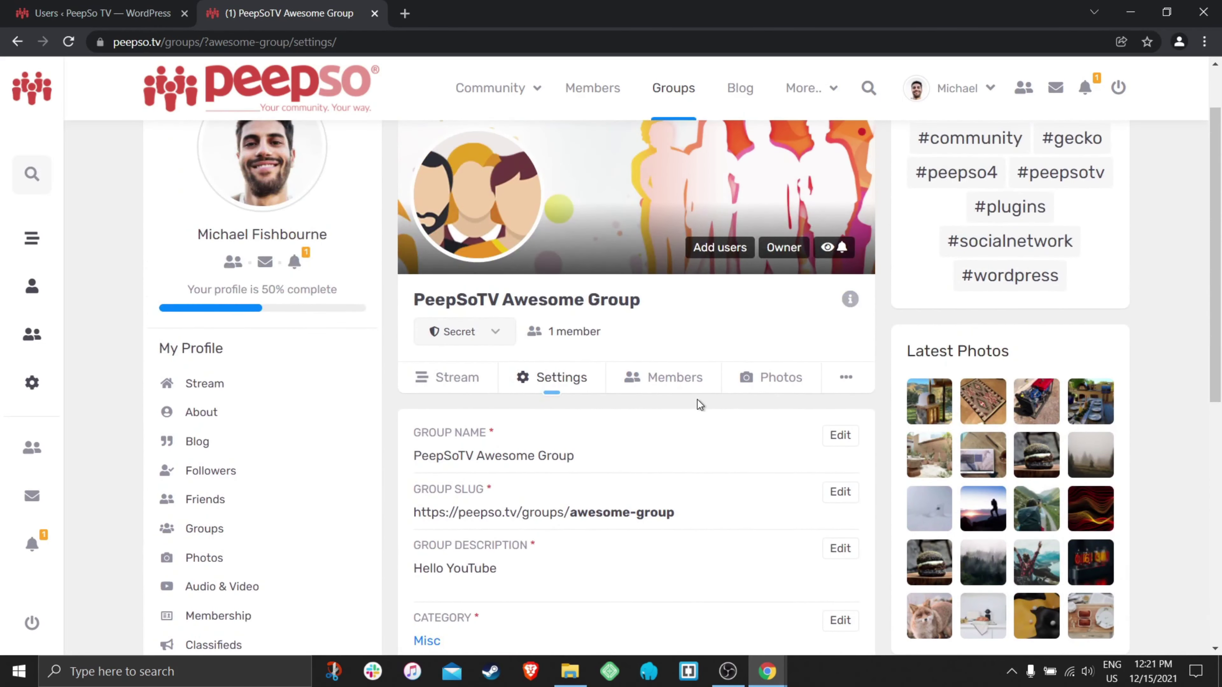
{"action": "left_click", "coordinate": [497, 335]}
{"action": "left_click", "coordinate": [454, 383]}
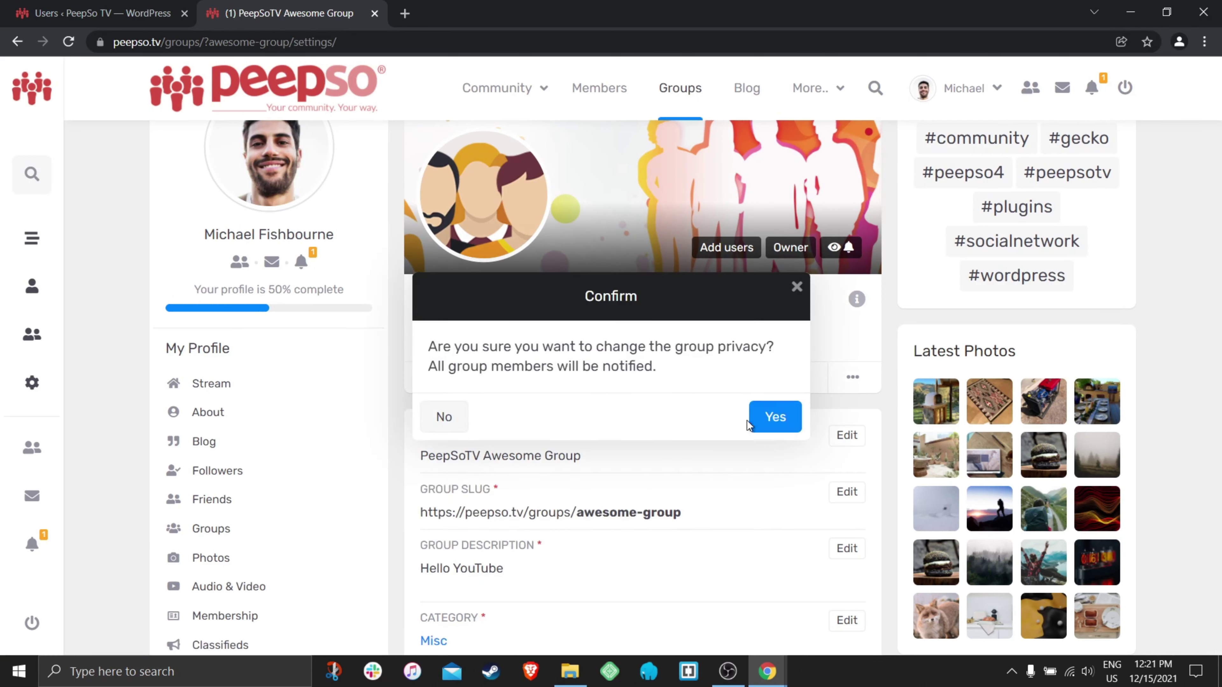
{"action": "left_click", "coordinate": [770, 418]}
{"action": "left_click", "coordinate": [584, 388]}
{"action": "scroll", "coordinate": [657, 404], "scroll_direction": "down", "scroll_amount": 8}
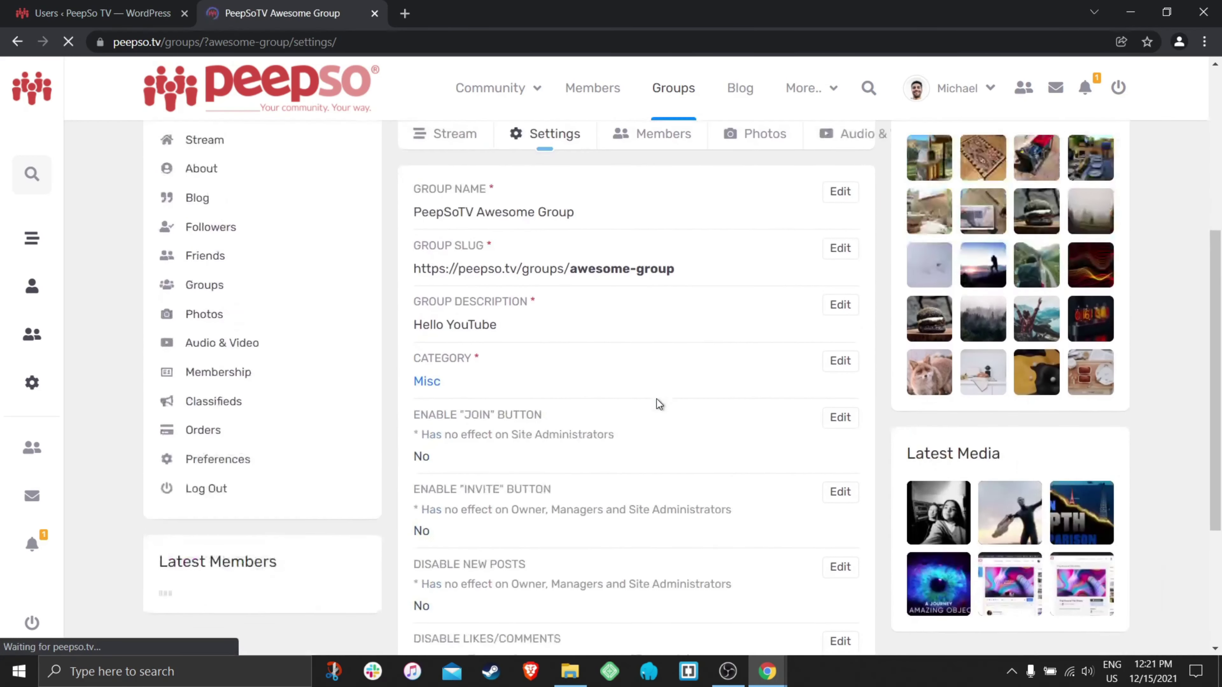
{"action": "scroll", "coordinate": [662, 377], "scroll_direction": "down", "scroll_amount": 3}
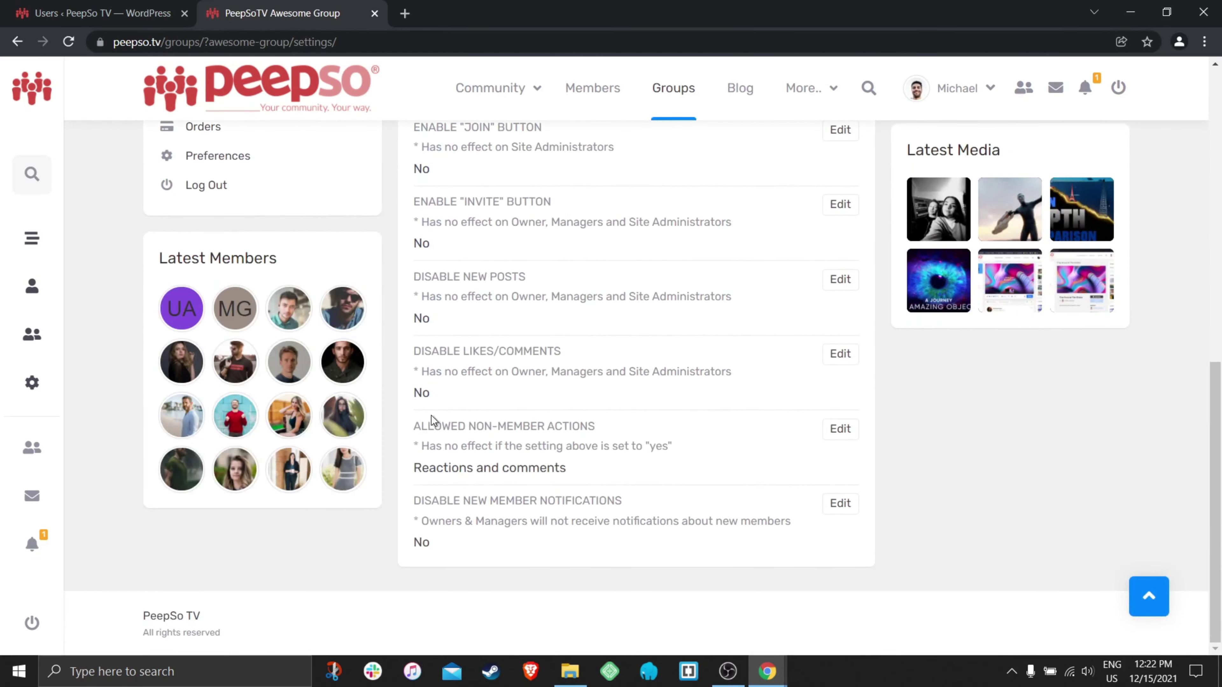
- Highlight the Allowed Non-Member Actions and Disable New Member Notifications headings
{"action": "left_click_drag", "start_coordinate": [631, 436], "coordinate": [407, 433]}
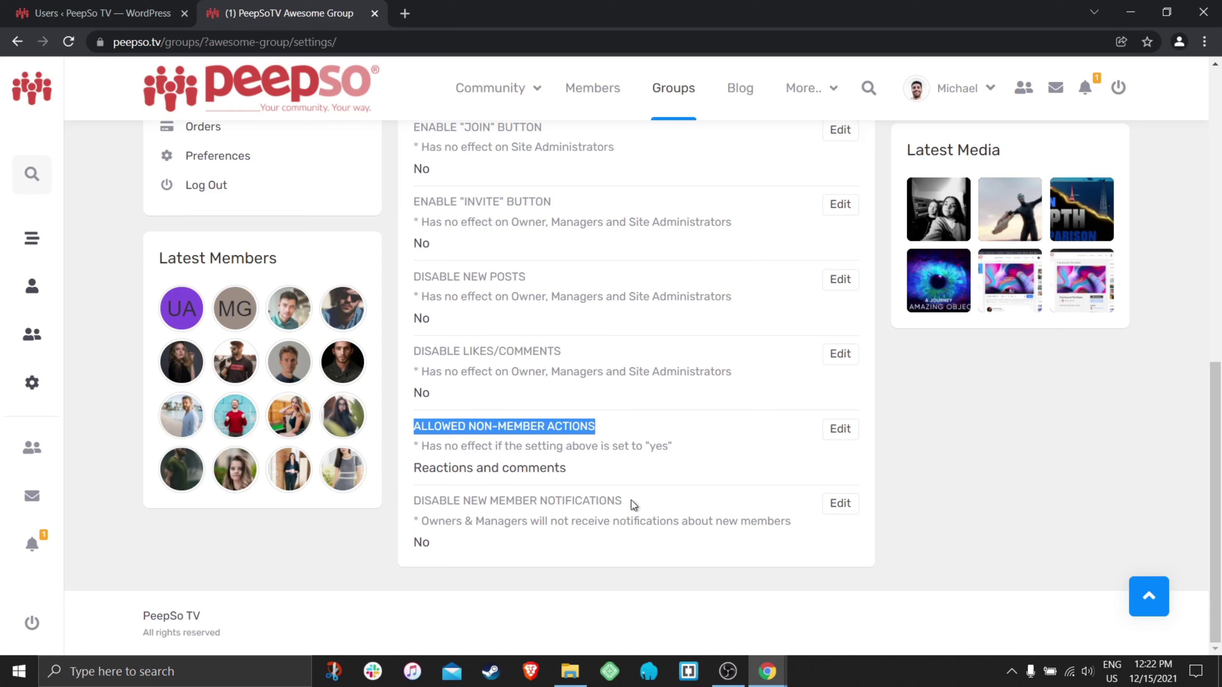
{"action": "left_click_drag", "start_coordinate": [633, 504], "coordinate": [411, 509]}
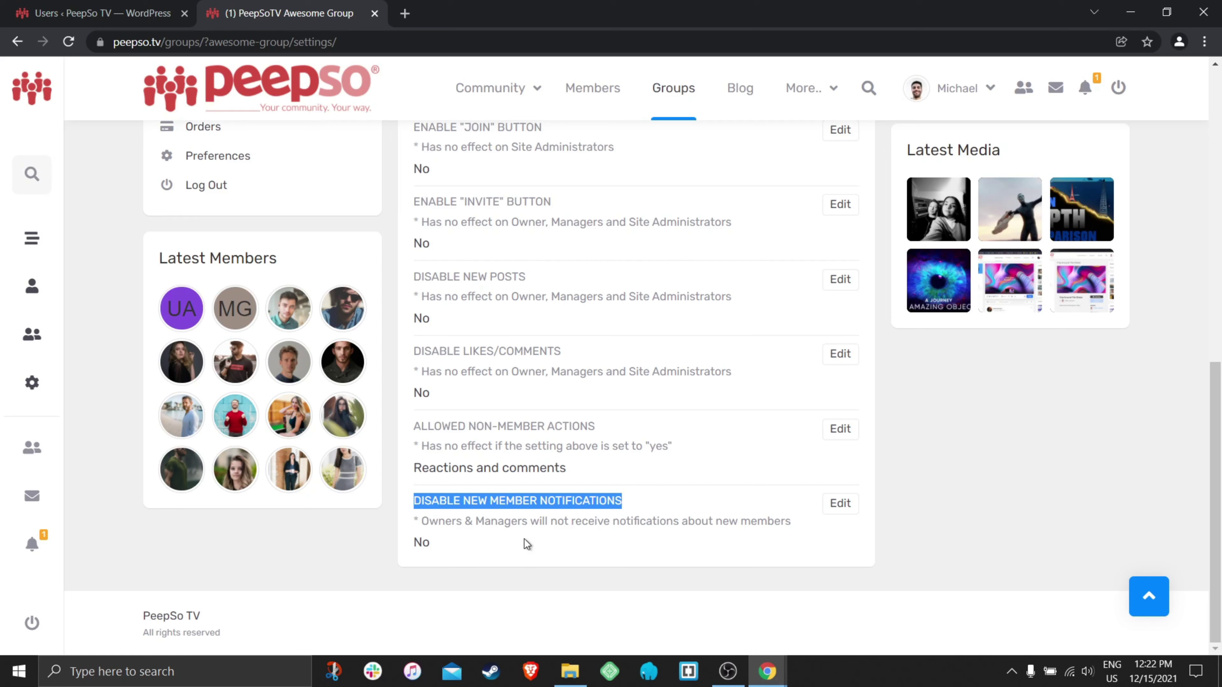
{"action": "left_click", "coordinate": [476, 544]}
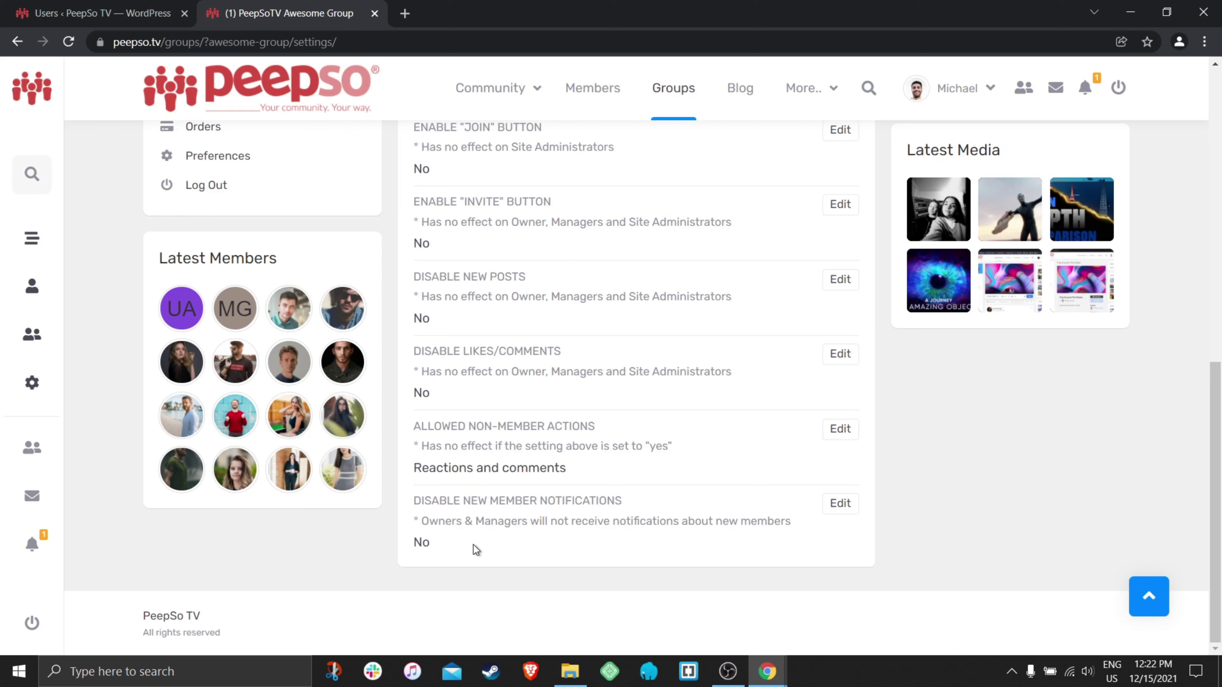
- Set Disable New Member Notifications to Yes and save it
{"action": "left_click", "coordinate": [837, 507]}
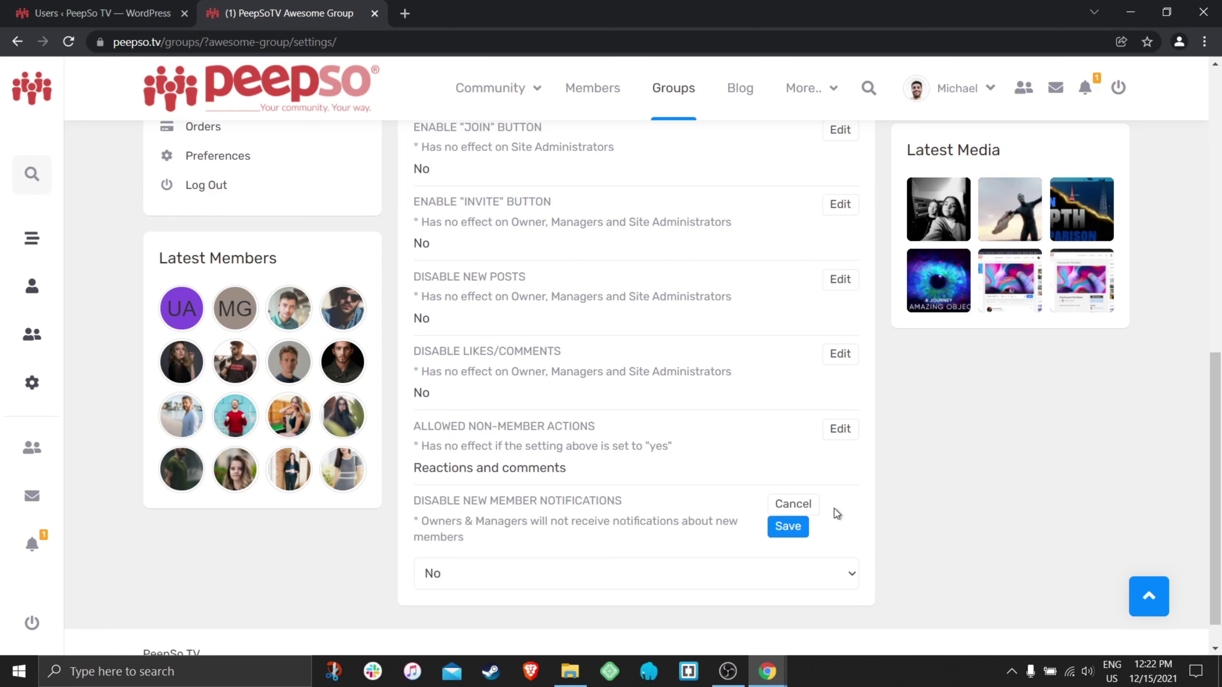
{"action": "left_click", "coordinate": [534, 564]}
{"action": "left_click", "coordinate": [470, 596]}
{"action": "left_click", "coordinate": [788, 526]}
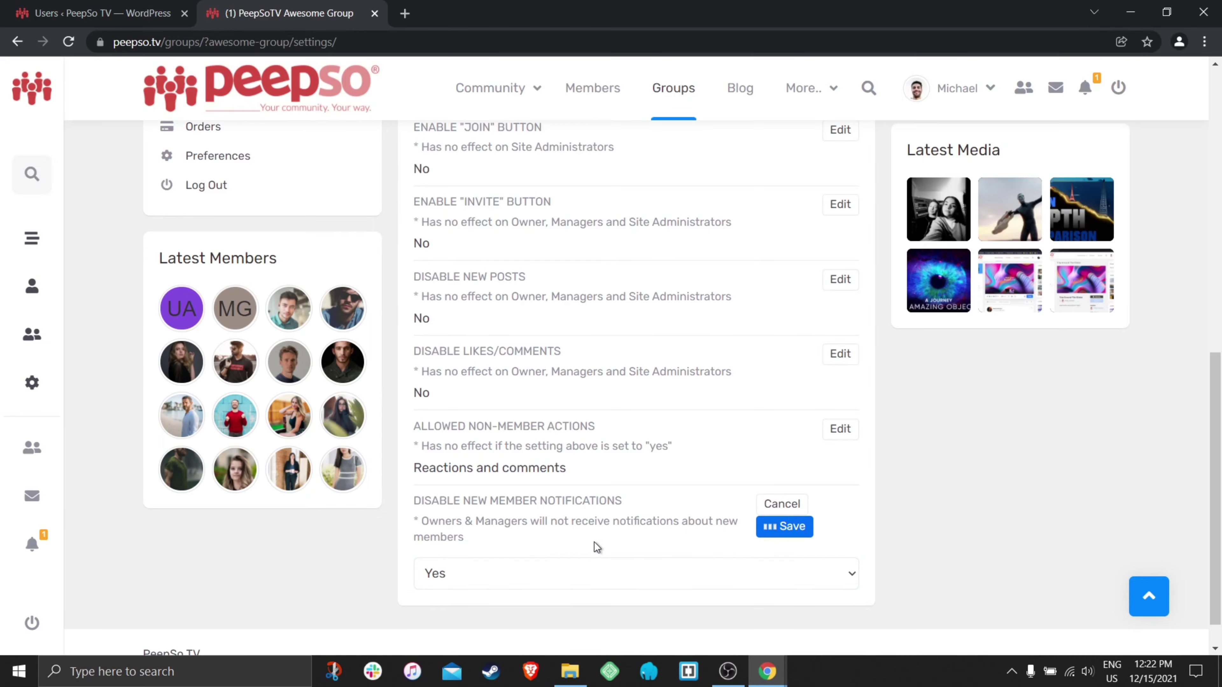
{"action": "scroll", "coordinate": [630, 521], "scroll_direction": "up", "scroll_amount": 5}
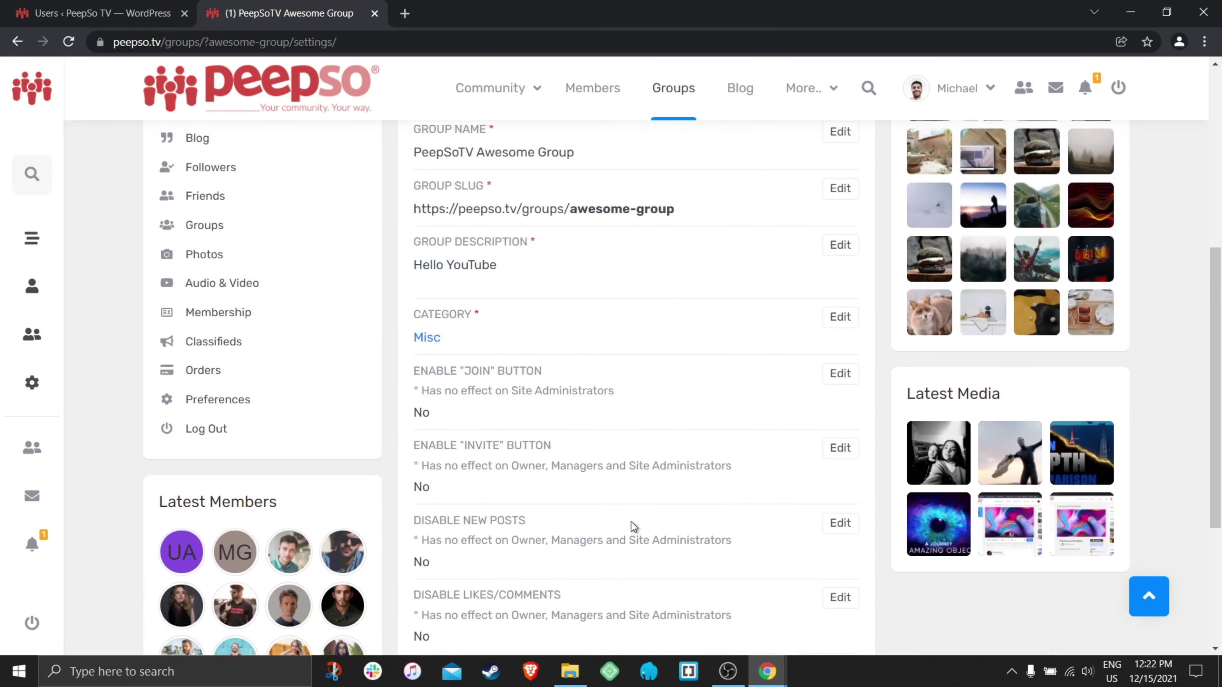
{"action": "scroll", "coordinate": [631, 521], "scroll_direction": "up", "scroll_amount": 7}
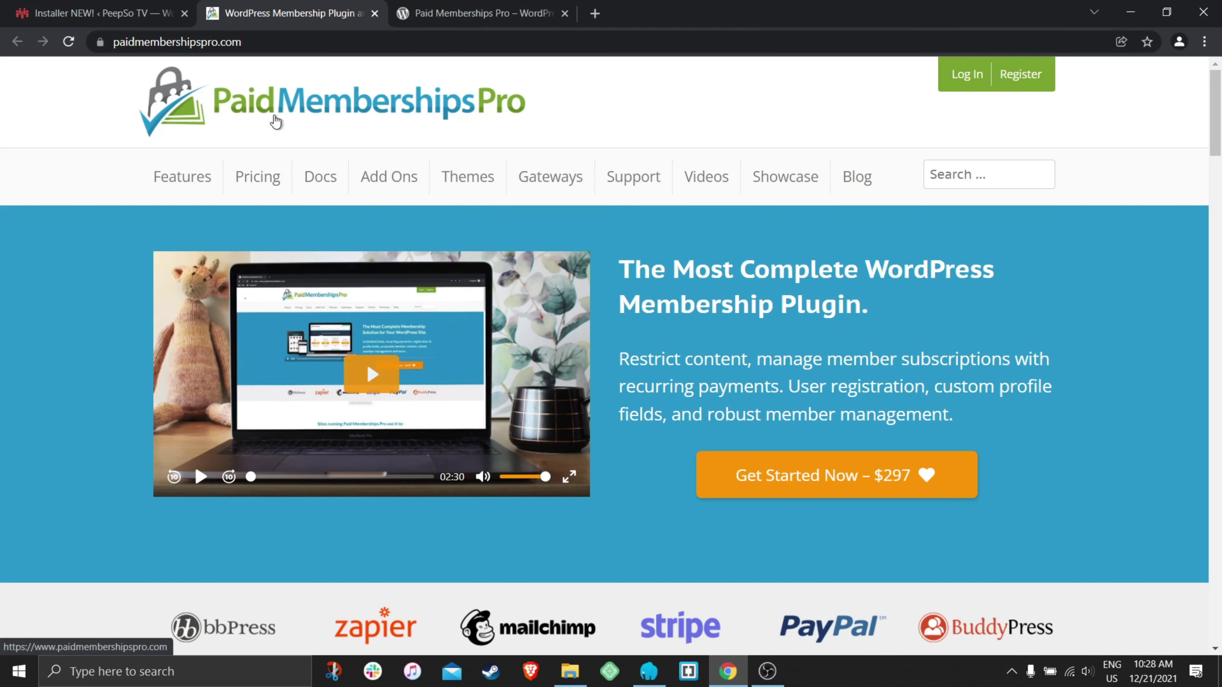
- Look over the Paid Memberships Pro pages, then return to the PeepSo Installer tab
{"action": "left_click", "coordinate": [442, 14]}
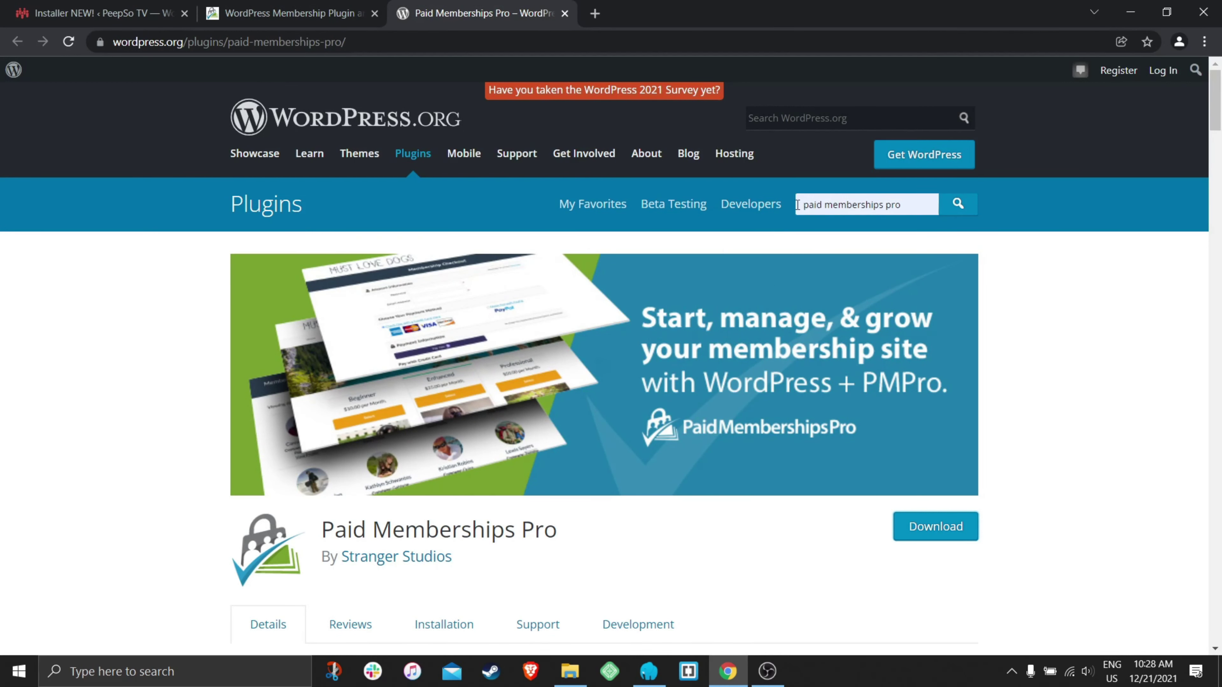
{"action": "left_click", "coordinate": [959, 204]}
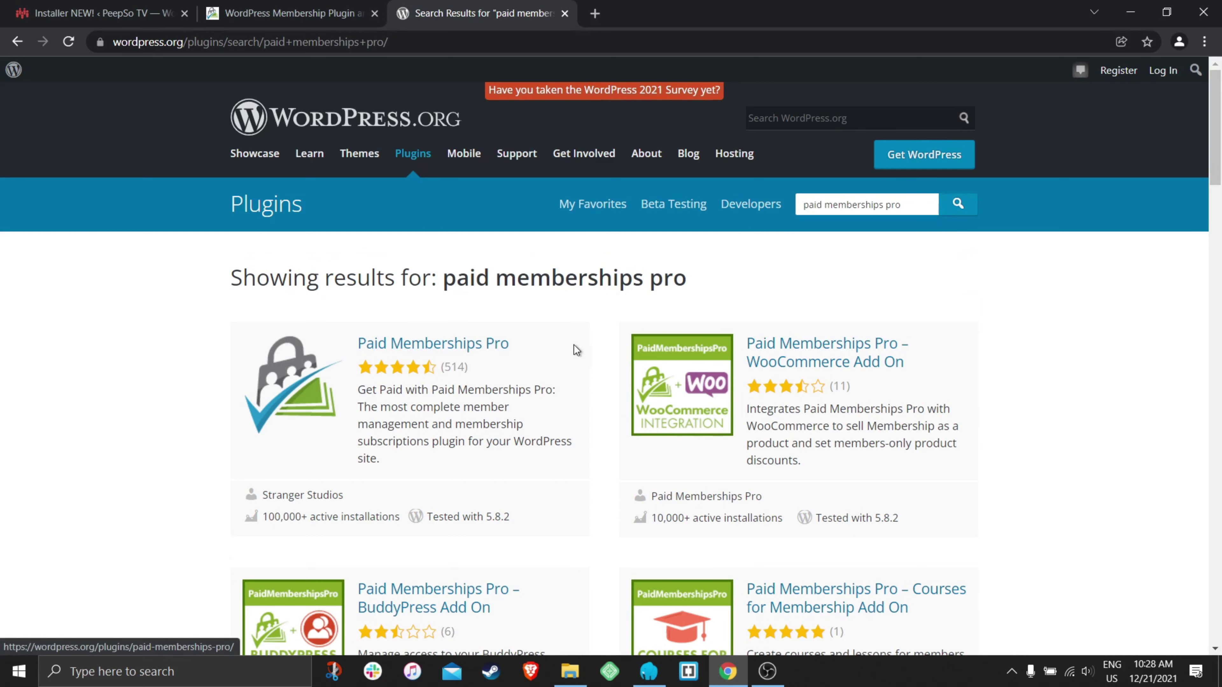
{"action": "left_click", "coordinate": [281, 16]}
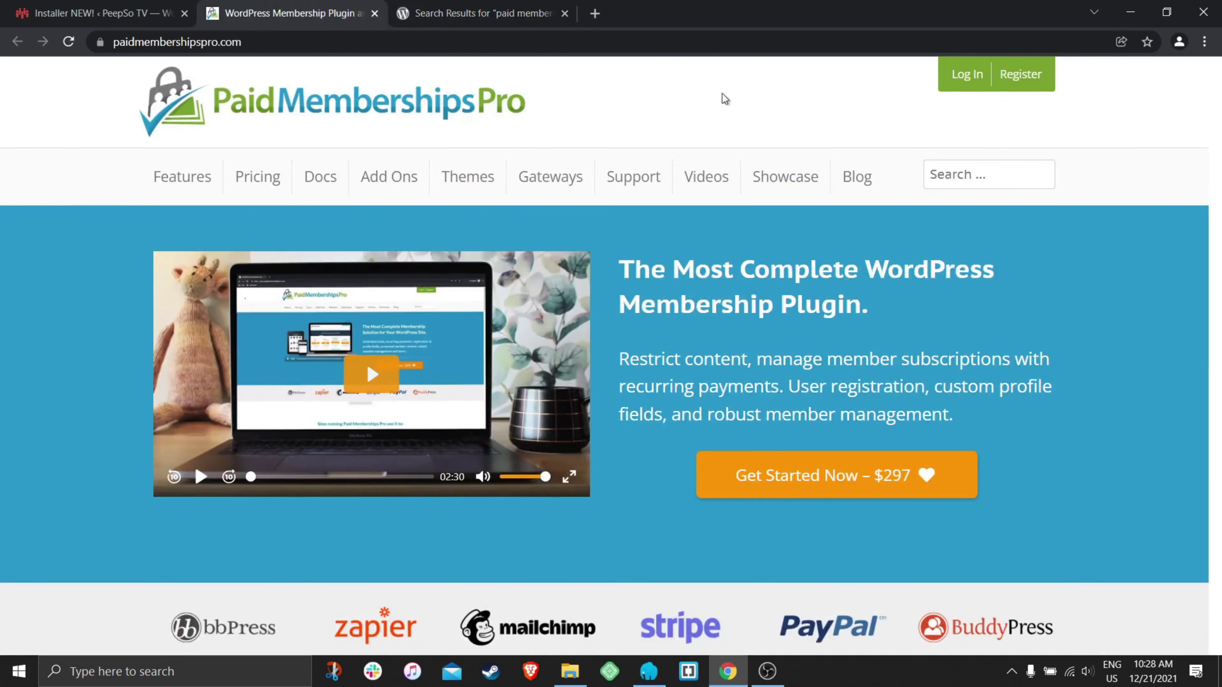
{"action": "mouse_move", "coordinate": [181, 182]}
{"action": "left_click", "coordinate": [80, 14]}
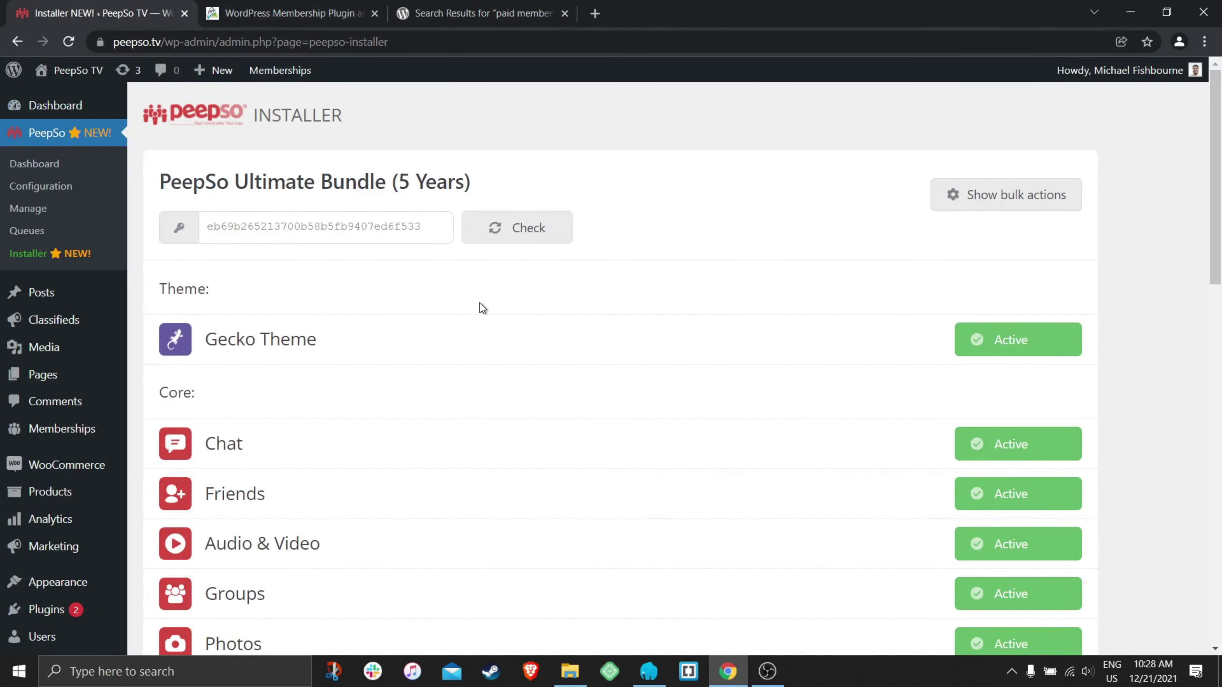
- Check the Installer lists Paid Memberships Pro as Active under Monetization, then switch tabs
{"action": "scroll", "coordinate": [466, 309], "scroll_direction": "down", "scroll_amount": 10}
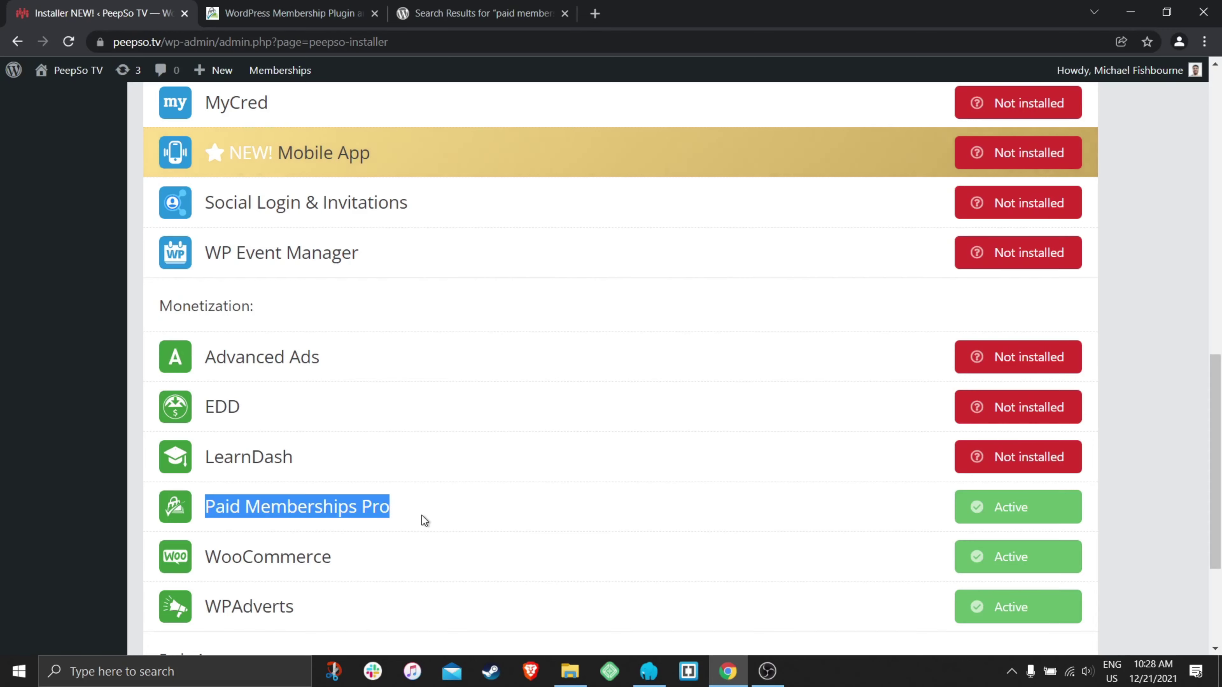
{"action": "scroll", "coordinate": [424, 514], "scroll_direction": "up", "scroll_amount": 3}
{"action": "scroll", "coordinate": [421, 514], "scroll_direction": "up", "scroll_amount": 9}
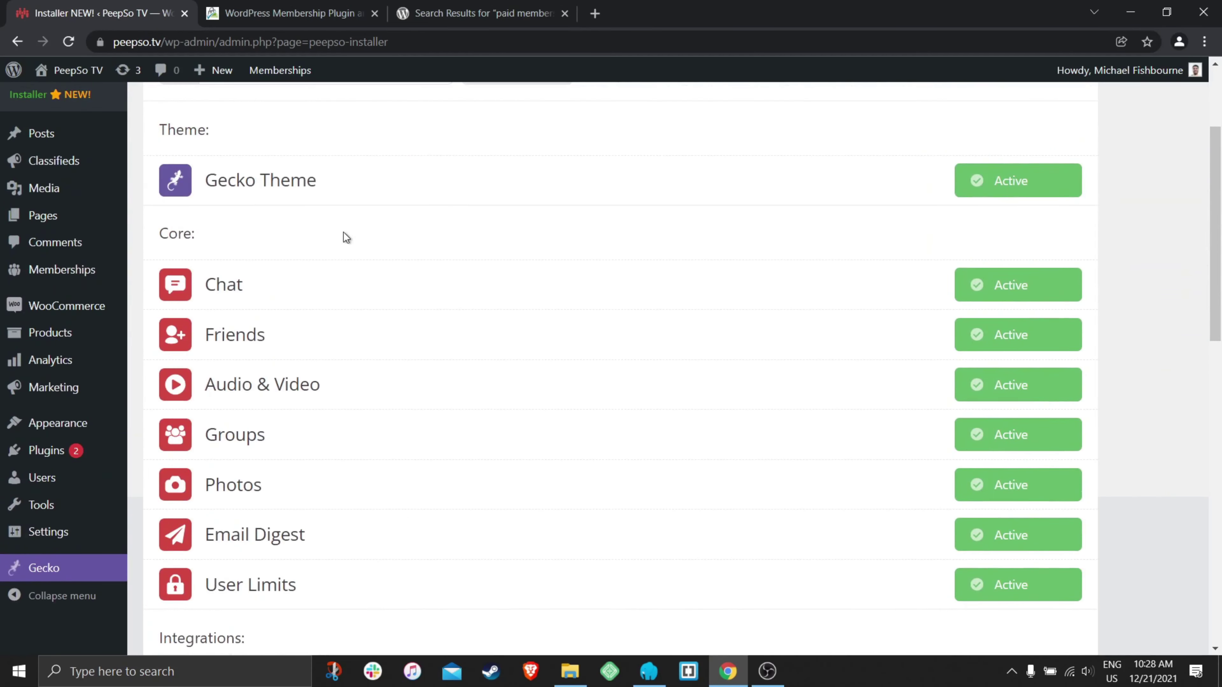
{"action": "left_click", "coordinate": [325, 16]}
{"action": "left_click", "coordinate": [476, 13]}
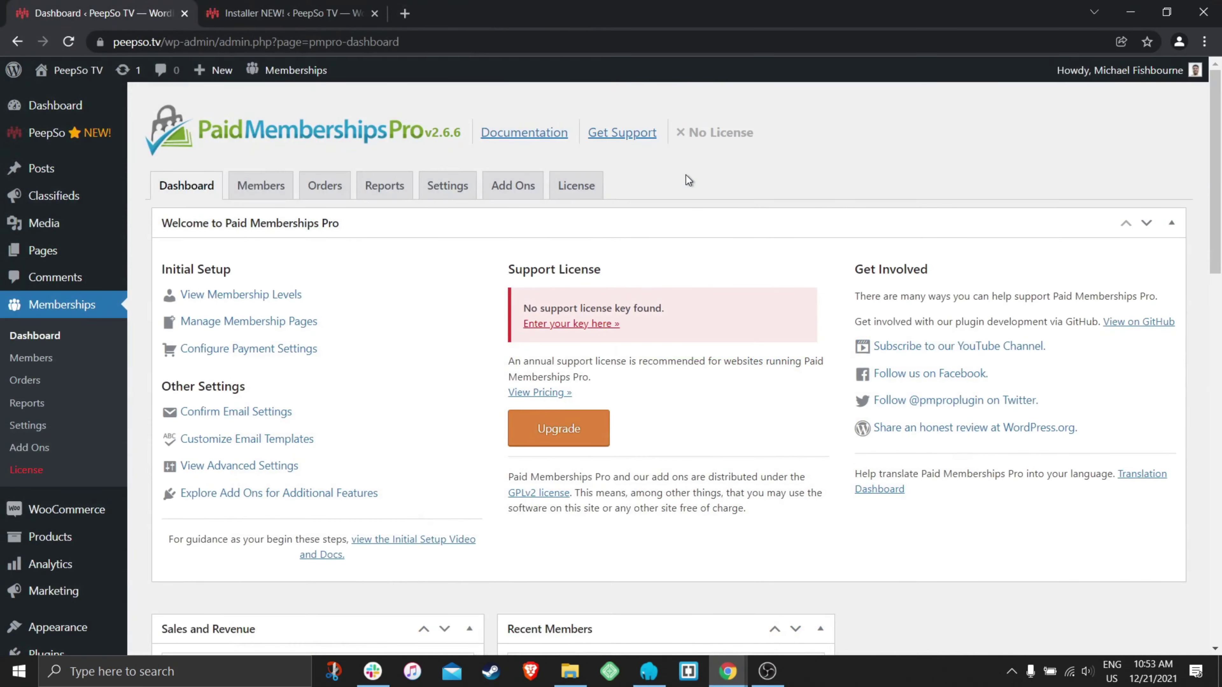
- Point out Paid Memberships Pro on the Installer, then open View Membership Levels from the PMPro dashboard
{"action": "left_click", "coordinate": [260, 14]}
{"action": "left_click_drag", "start_coordinate": [426, 469], "coordinate": [202, 469]}
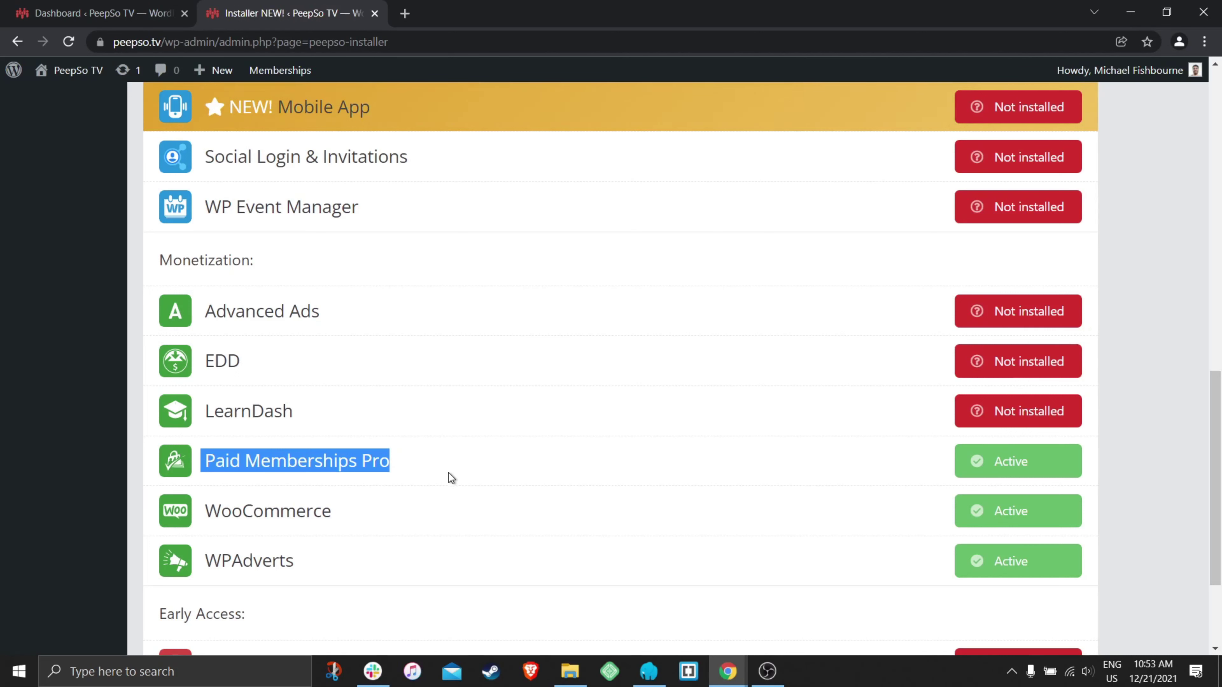
{"action": "left_click", "coordinate": [331, 464]}
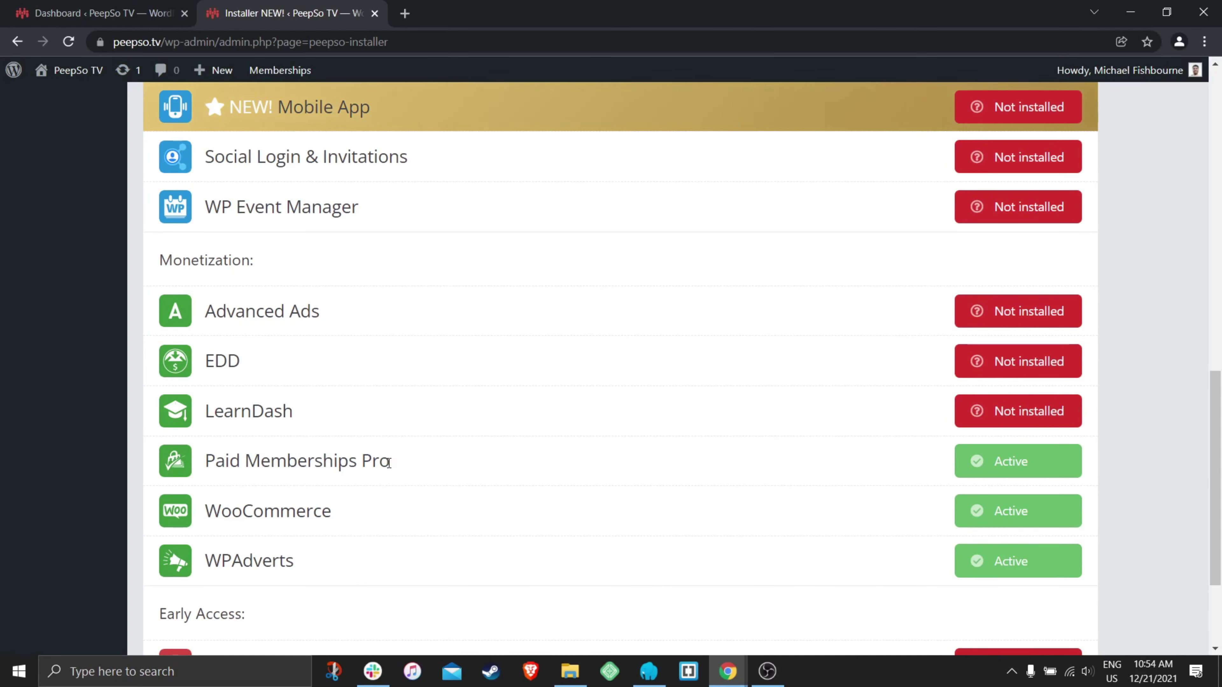
{"action": "left_click_drag", "start_coordinate": [418, 469], "coordinate": [205, 463]}
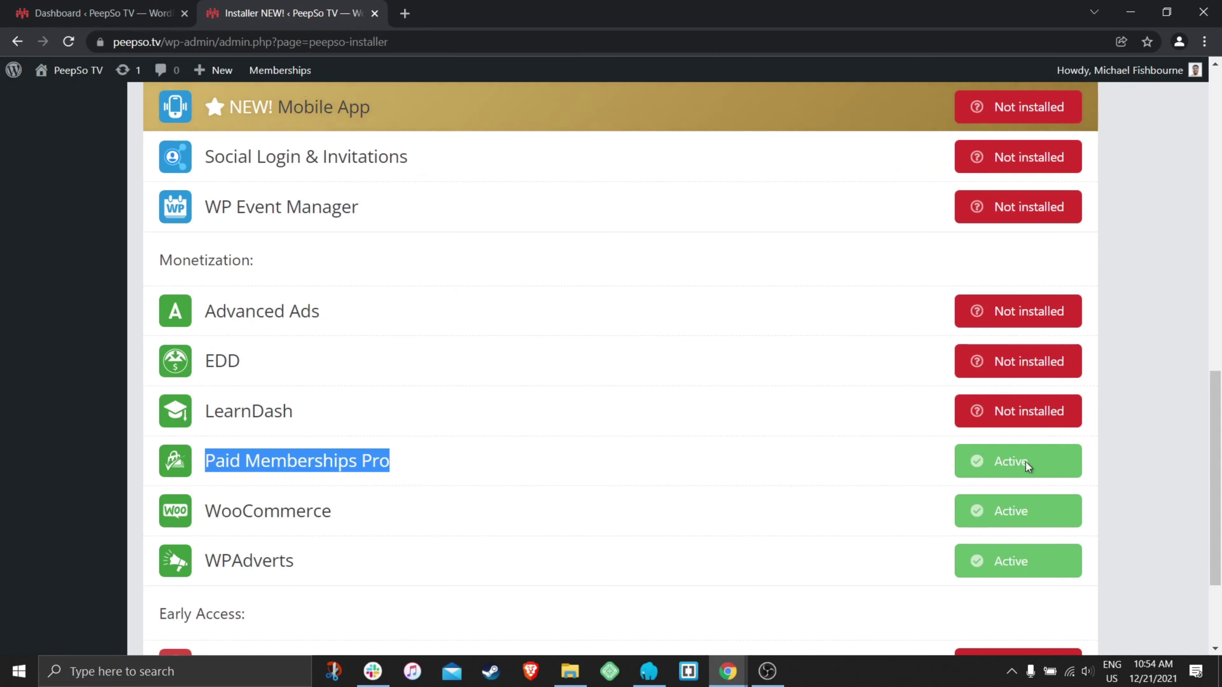
{"action": "left_click", "coordinate": [169, 8]}
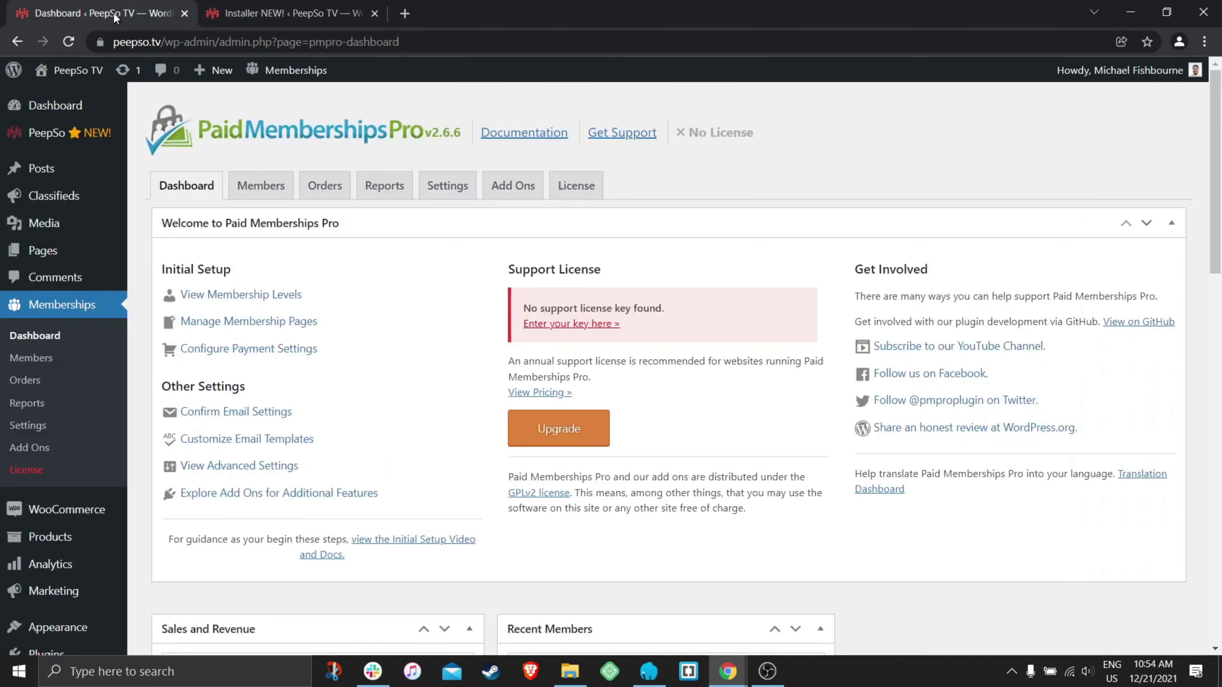
{"action": "left_click", "coordinate": [239, 298]}
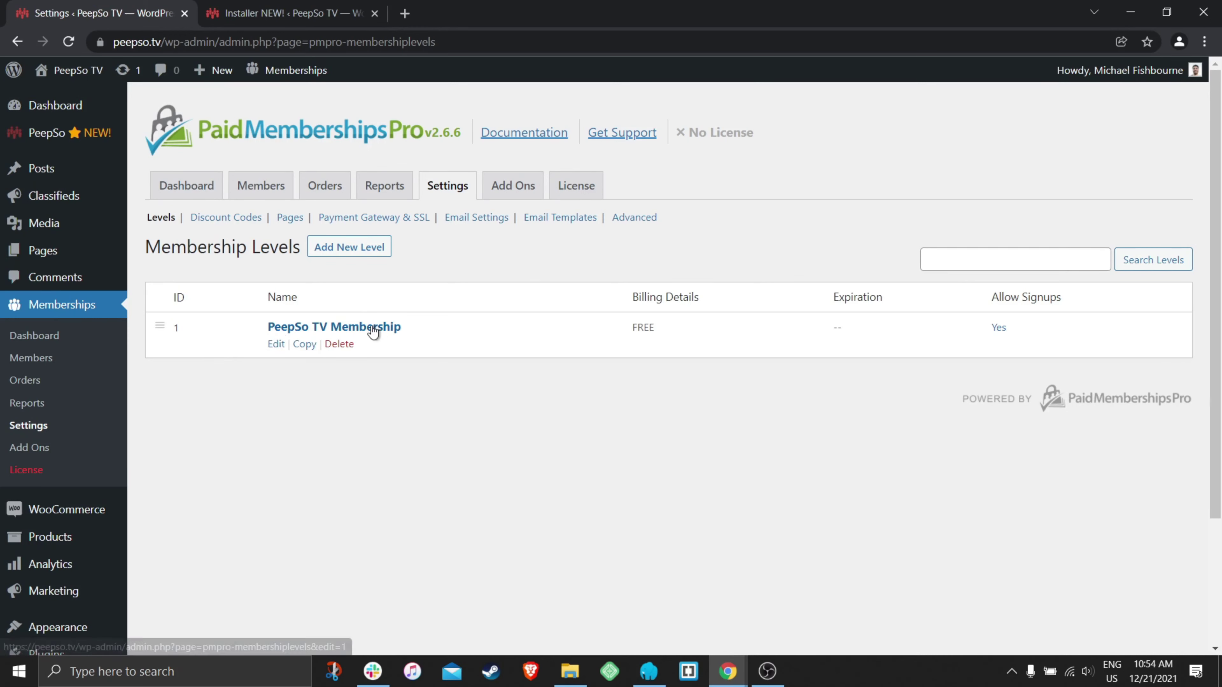
- Edit the PeepSo TV Membership level and find its PeepSo Groups auto-add section
{"action": "left_click", "coordinate": [275, 344]}
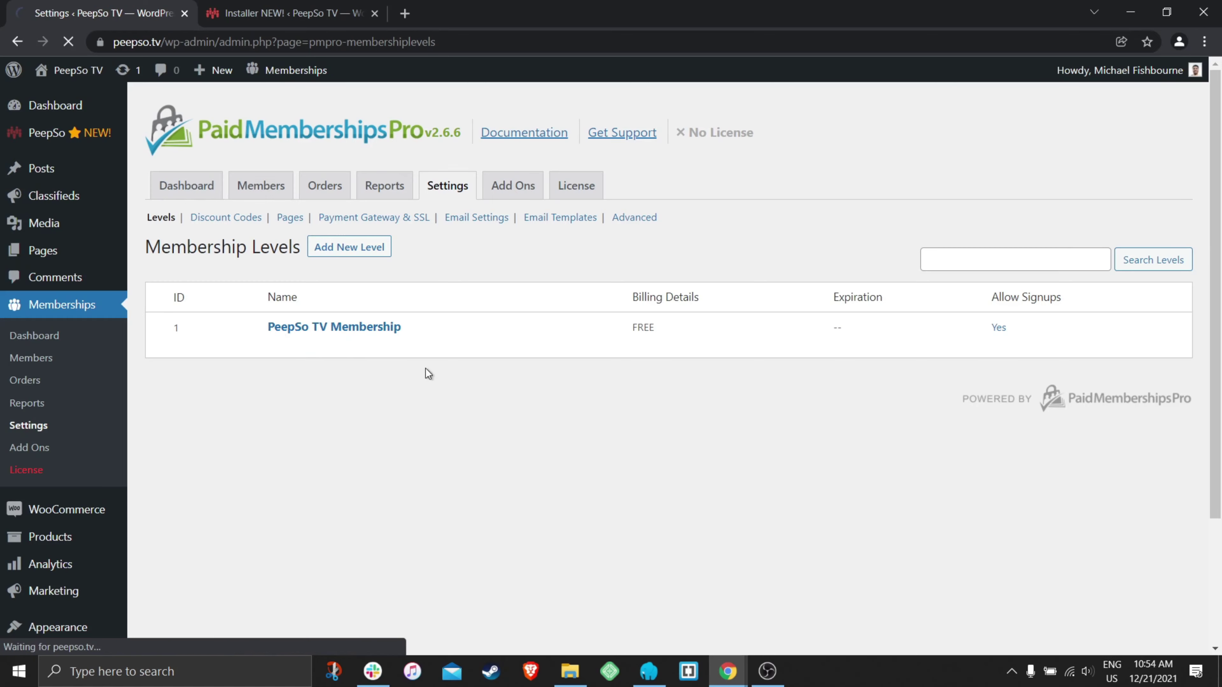
{"action": "scroll", "coordinate": [504, 390], "scroll_direction": "down", "scroll_amount": 20}
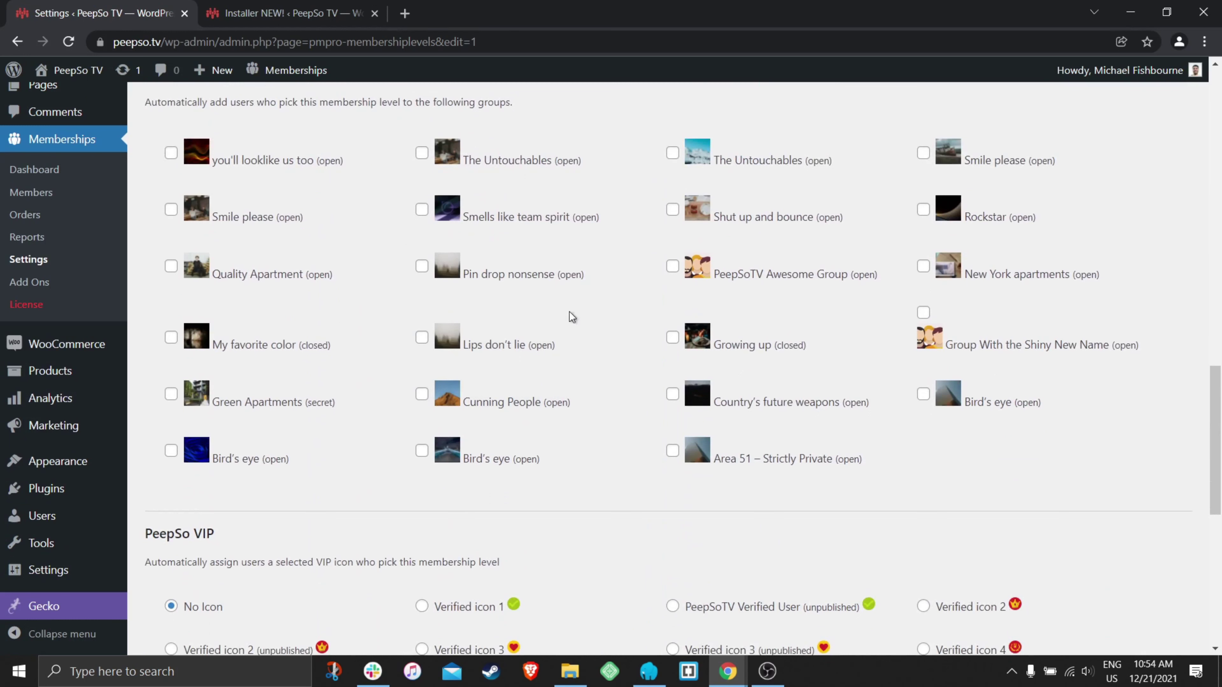
{"action": "scroll", "coordinate": [578, 423], "scroll_direction": "up", "scroll_amount": 4}
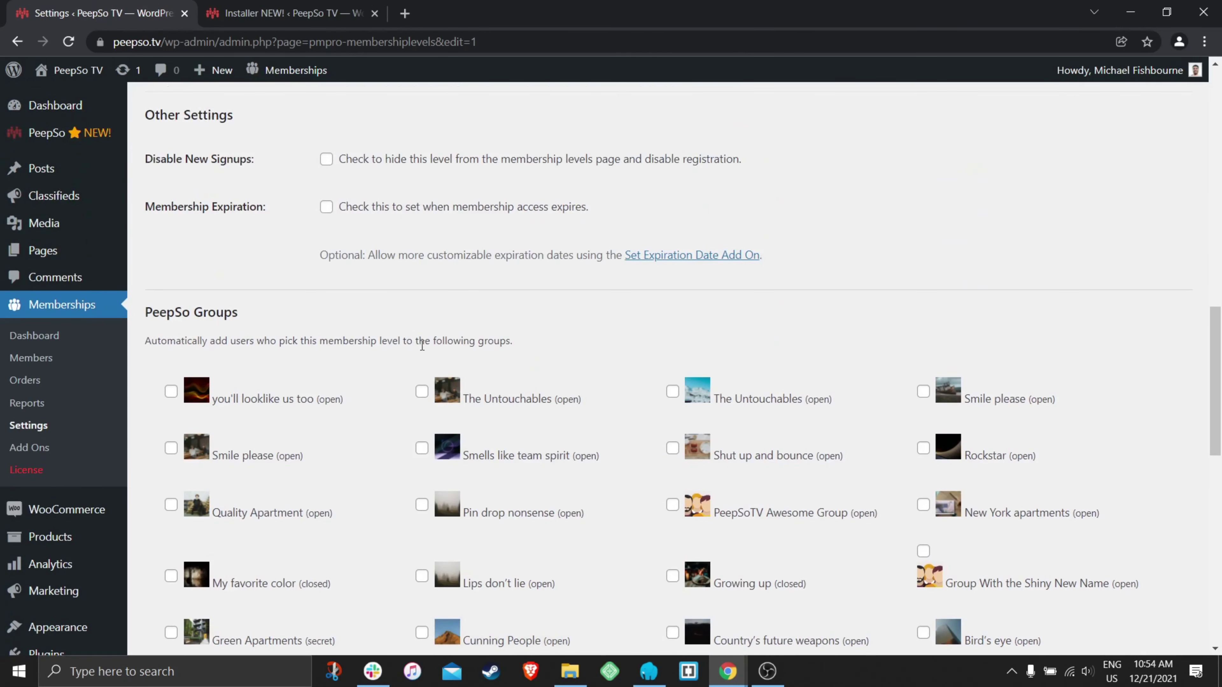
{"action": "left_click_drag", "start_coordinate": [526, 346], "coordinate": [145, 345]}
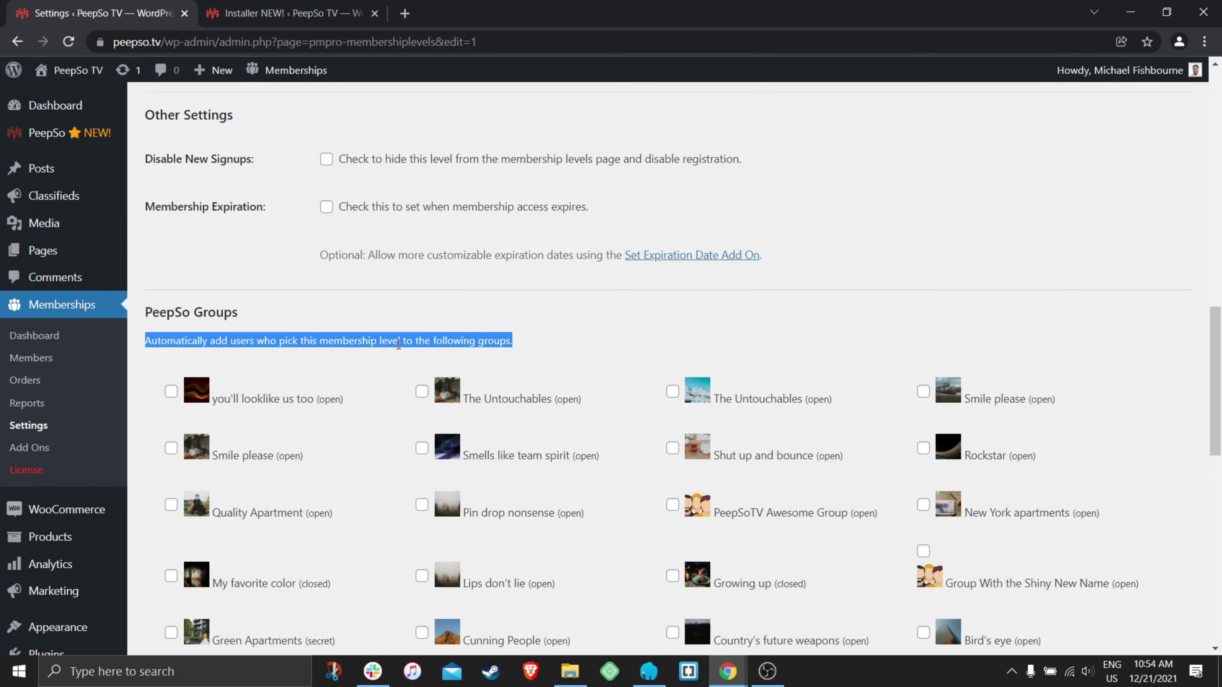
{"action": "scroll", "coordinate": [603, 371], "scroll_direction": "down", "scroll_amount": 3}
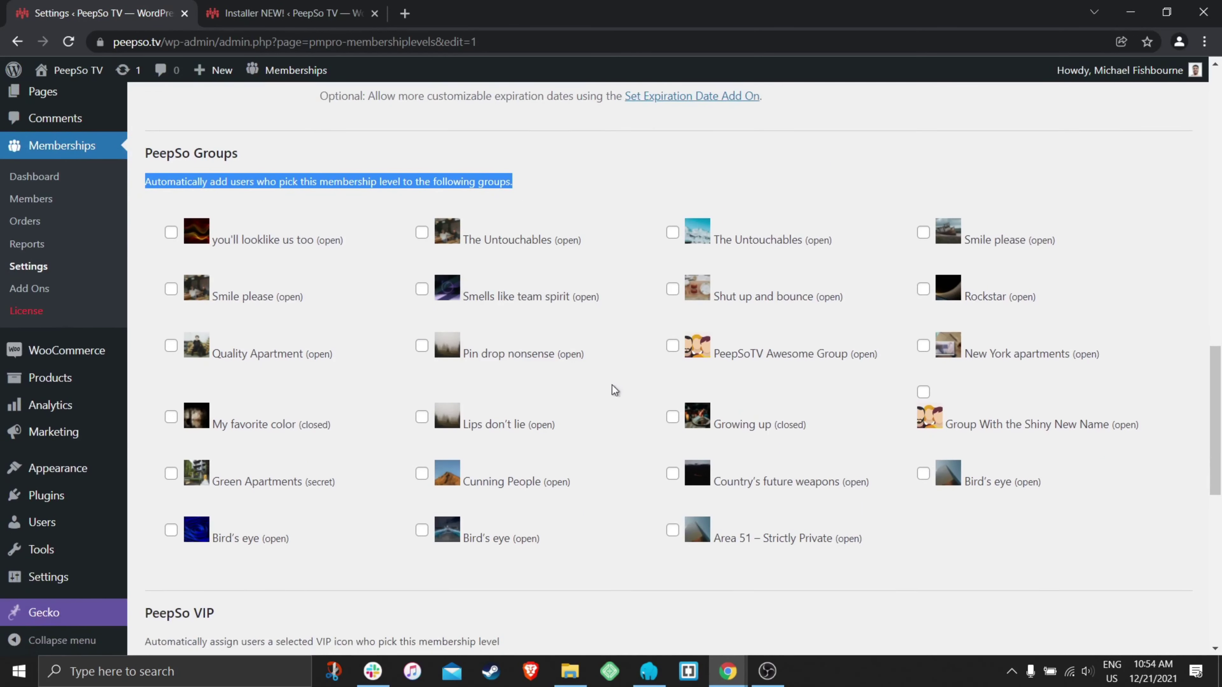
- Tick PeepSoTV Awesome Group, toggling the other groups on and off so only it stays selected
{"action": "left_click", "coordinate": [672, 345]}
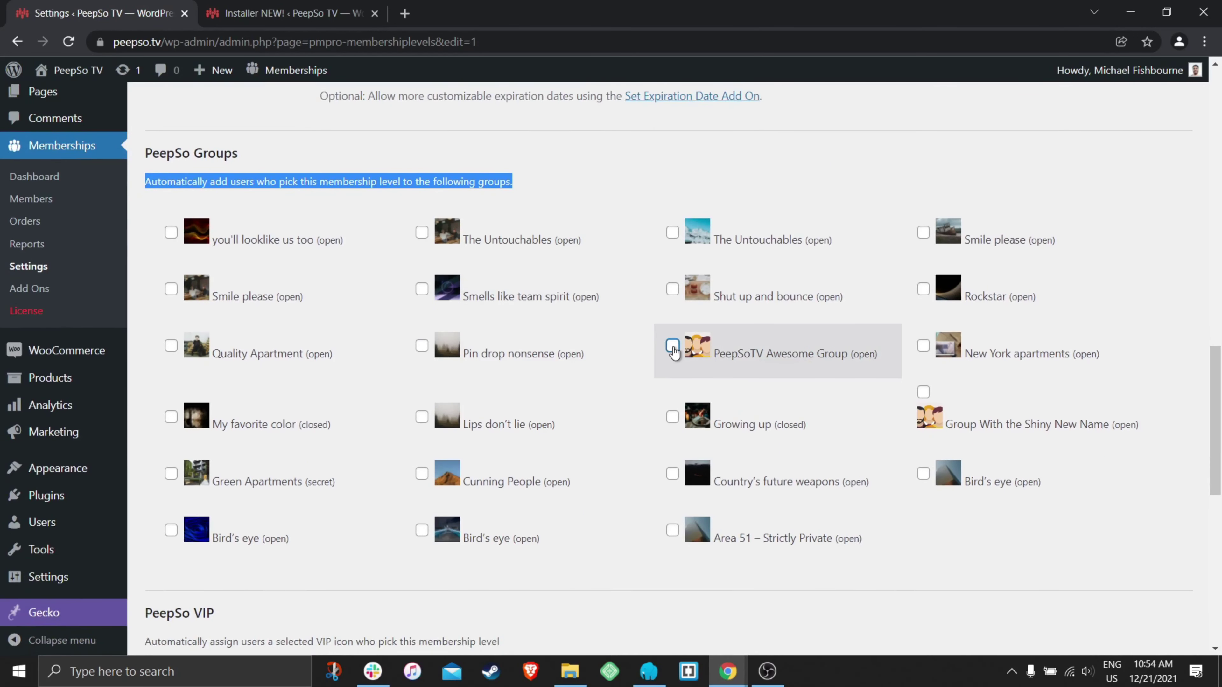
{"action": "left_click", "coordinate": [422, 345]}
{"action": "left_click", "coordinate": [421, 233]}
{"action": "left_click", "coordinate": [422, 289]}
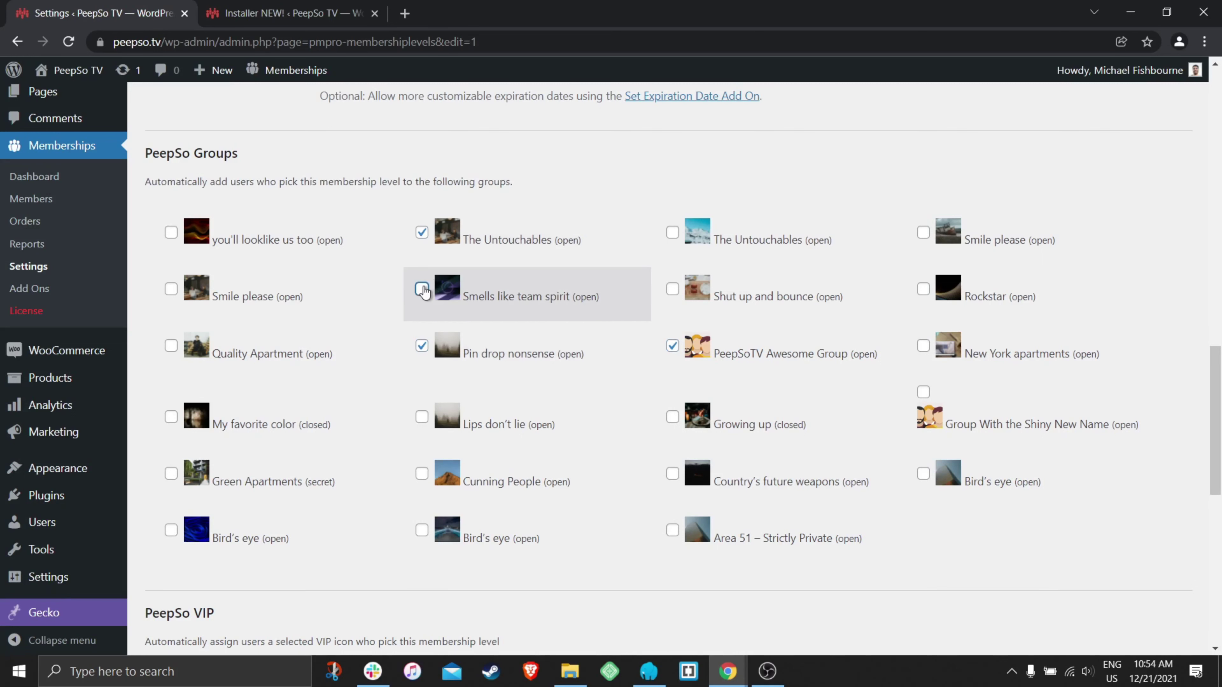
{"action": "left_click", "coordinate": [421, 345]}
{"action": "left_click", "coordinate": [422, 289]}
{"action": "left_click", "coordinate": [422, 232]}
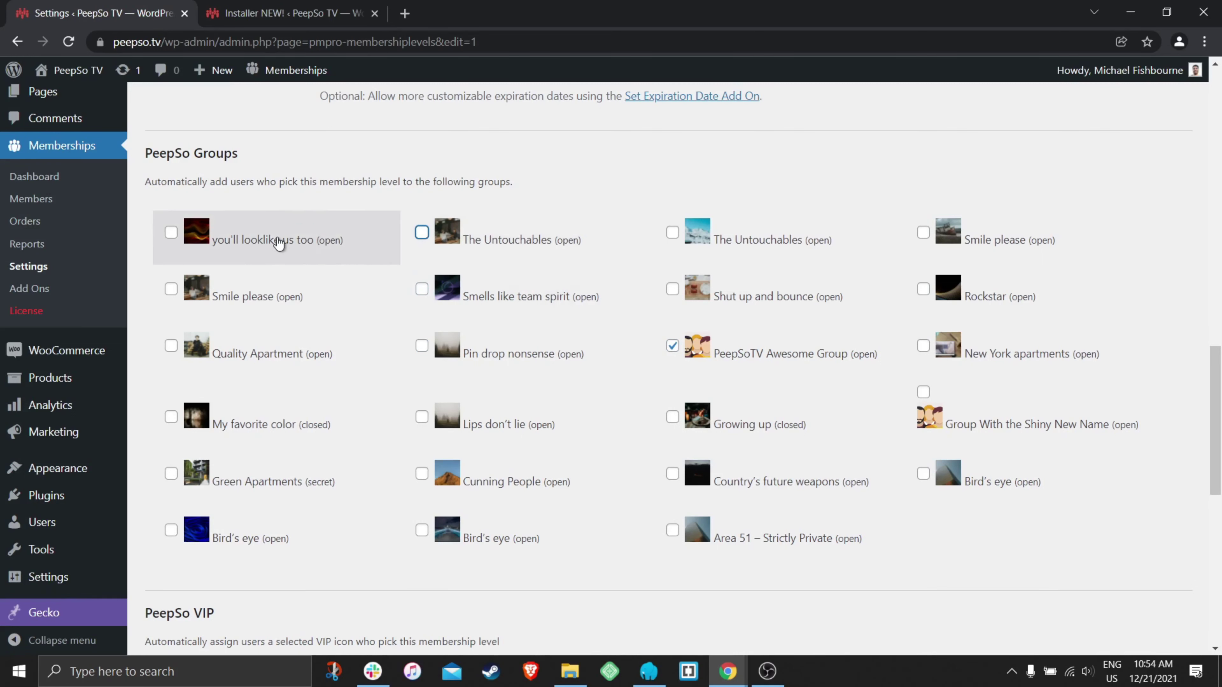
{"action": "left_click", "coordinate": [171, 233]}
{"action": "left_click", "coordinate": [171, 289]}
{"action": "left_click", "coordinate": [171, 346]}
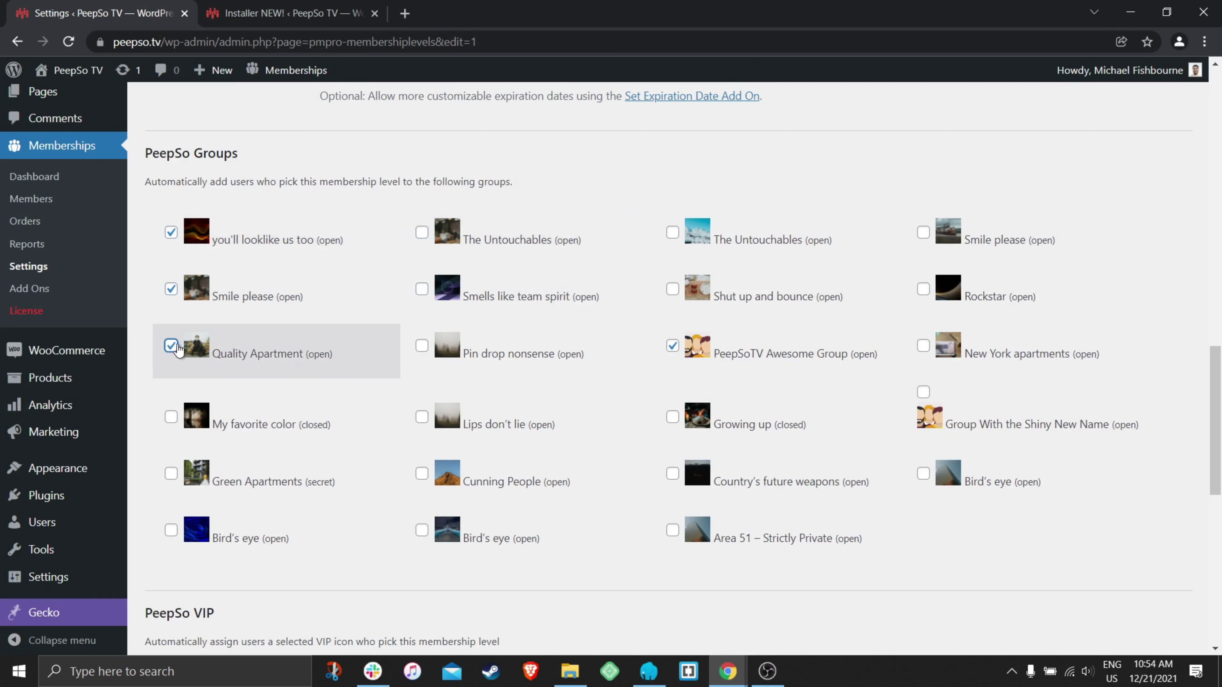
{"action": "double_click", "coordinate": [422, 345]}
{"action": "left_click", "coordinate": [422, 289]}
{"action": "left_click", "coordinate": [422, 345]}
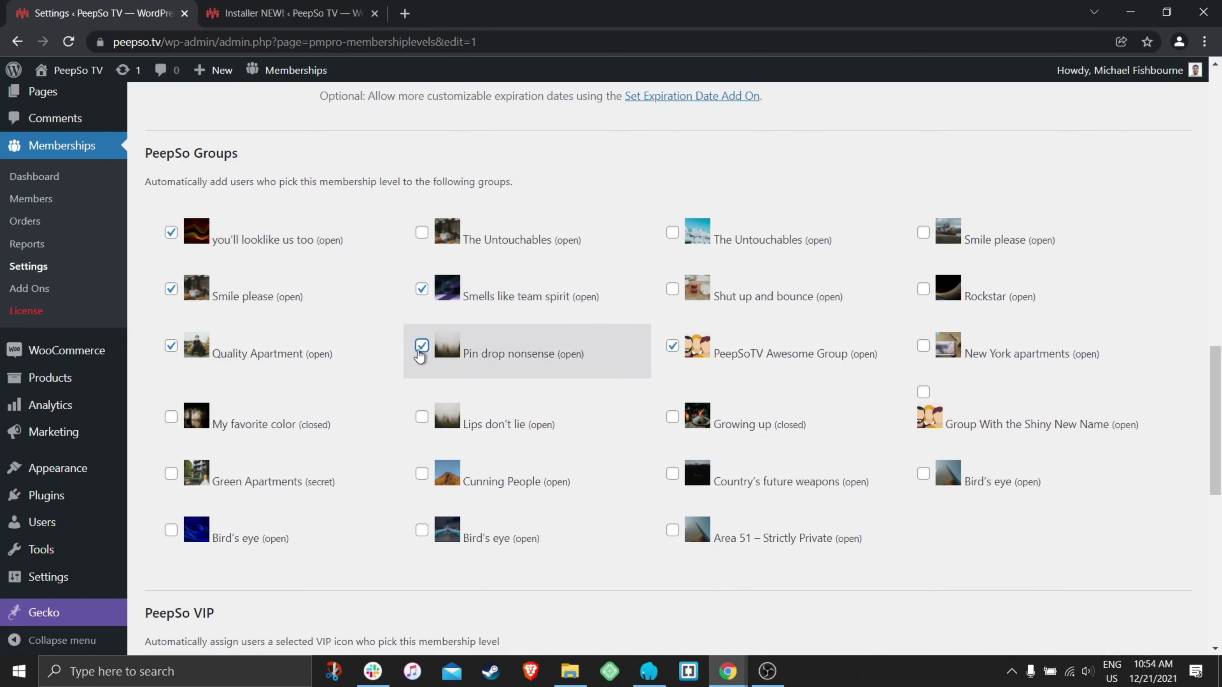
{"action": "left_click", "coordinate": [171, 233]}
{"action": "left_click", "coordinate": [170, 289]}
{"action": "left_click", "coordinate": [171, 345]}
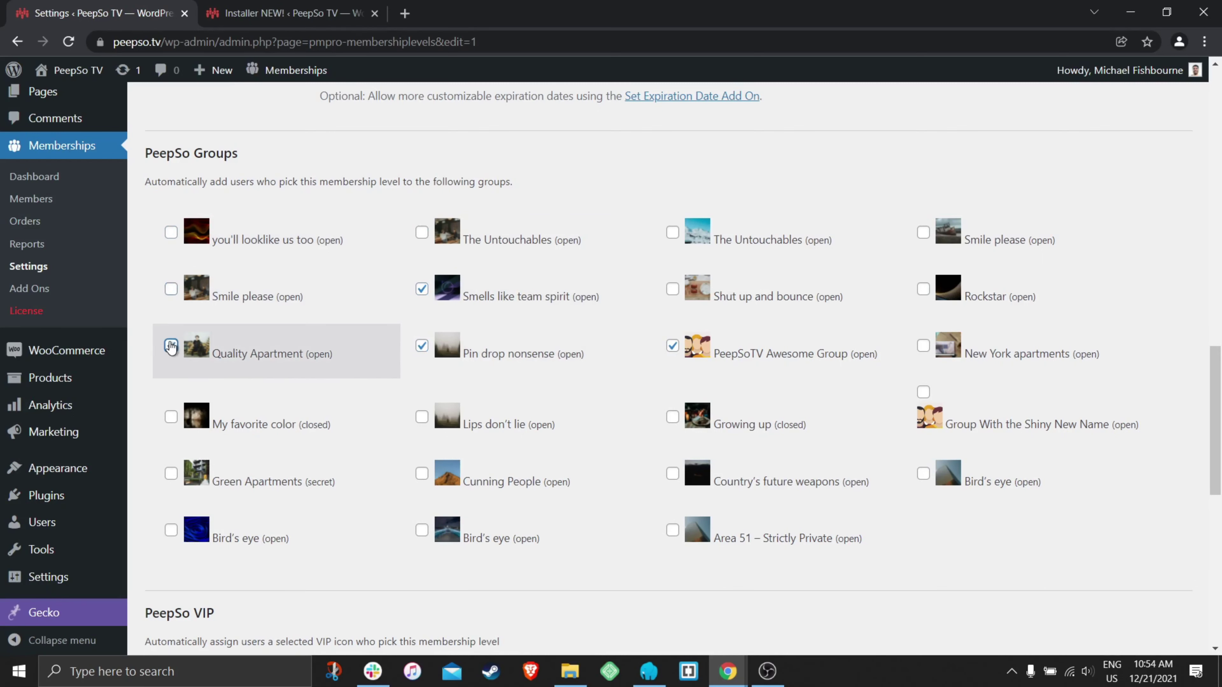
{"action": "left_click", "coordinate": [421, 345]}
{"action": "left_click", "coordinate": [421, 289]}
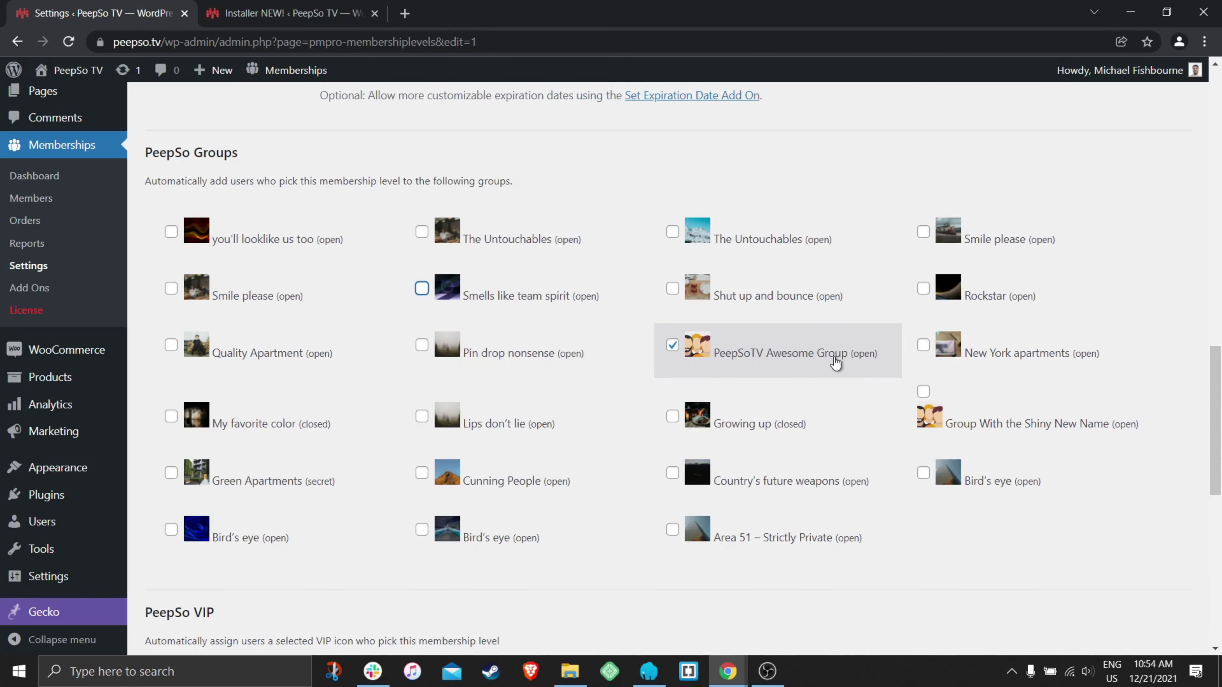
- Scroll down to save the level and bring up the test user's browser window
{"action": "scroll", "coordinate": [835, 363], "scroll_direction": "down", "scroll_amount": 10}
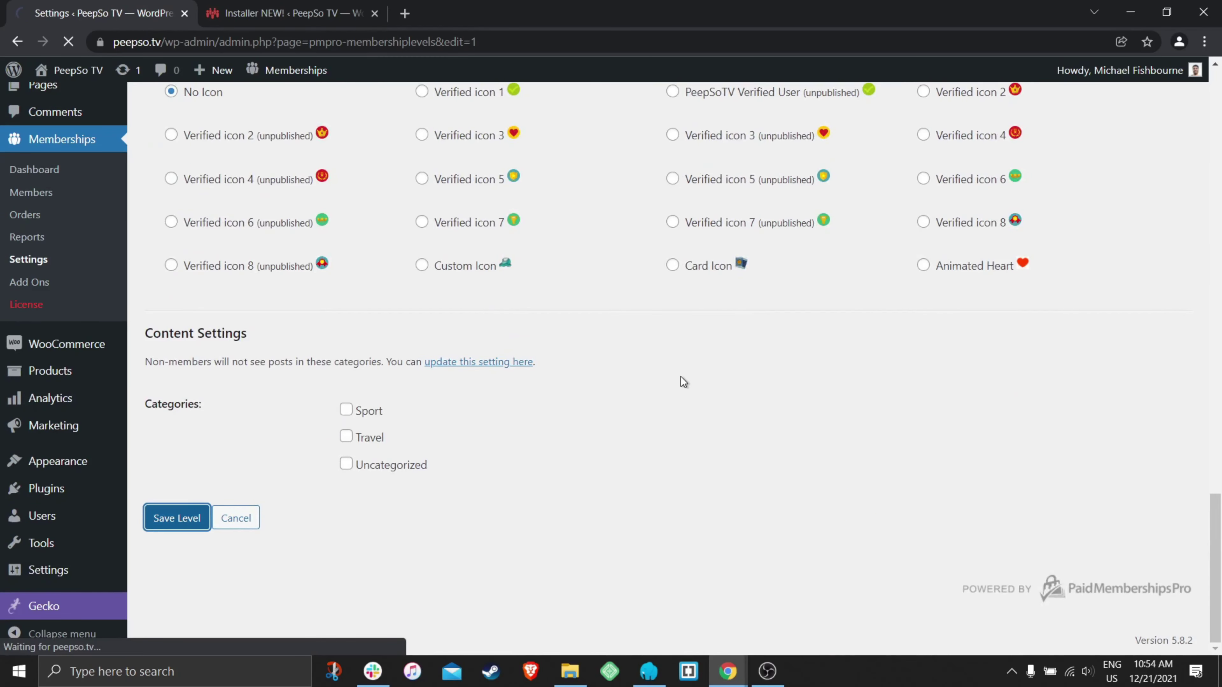
{"action": "mouse_move", "coordinate": [730, 679]}
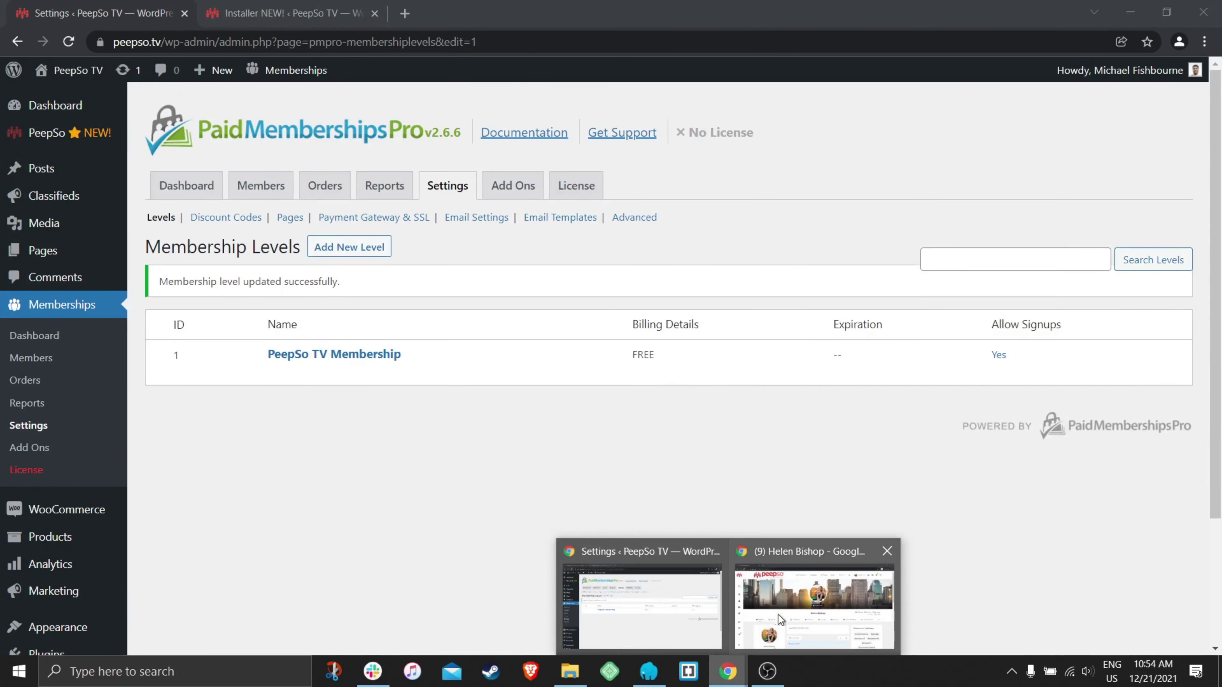
{"action": "left_click", "coordinate": [778, 615]}
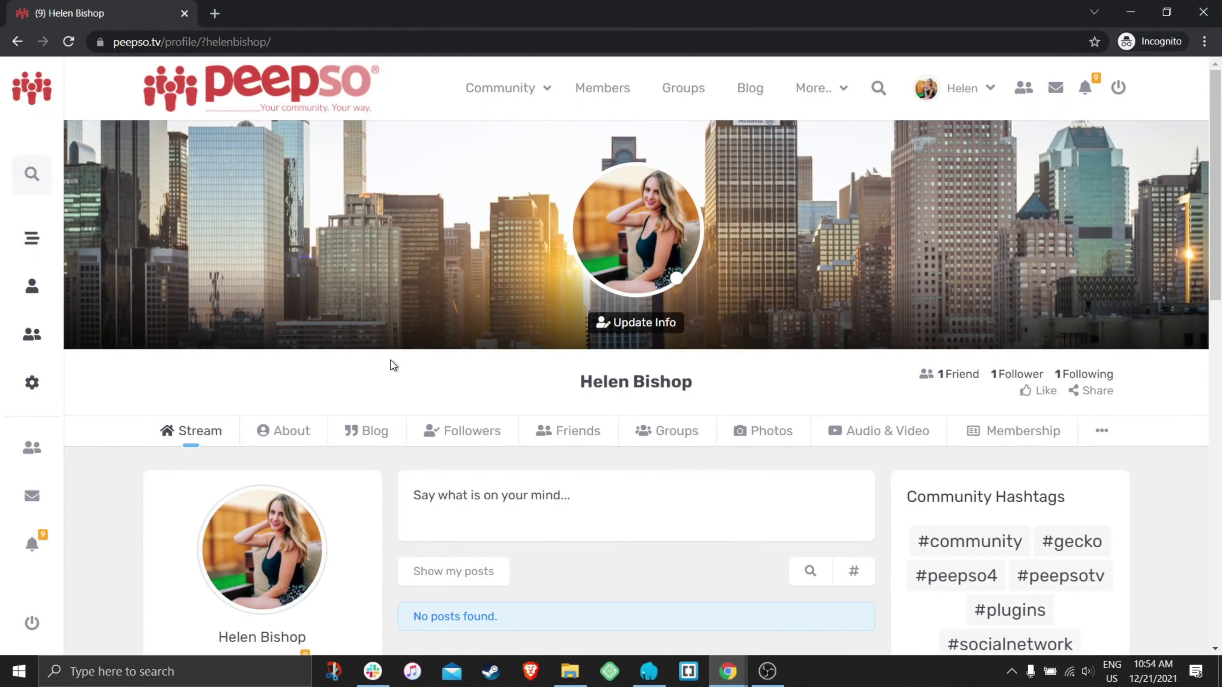
- Open the Groups tab on the test user's profile and scroll through her group cards
{"action": "mouse_move", "coordinate": [582, 384]}
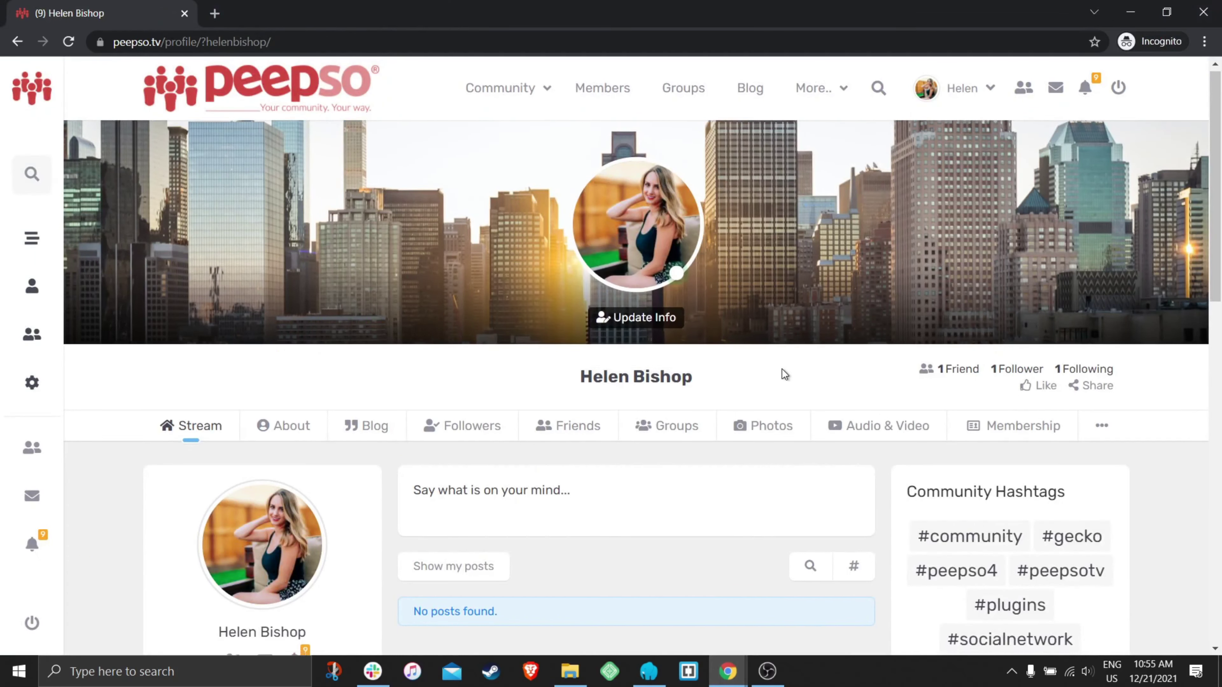
{"action": "scroll", "coordinate": [782, 371], "scroll_direction": "down", "scroll_amount": 3}
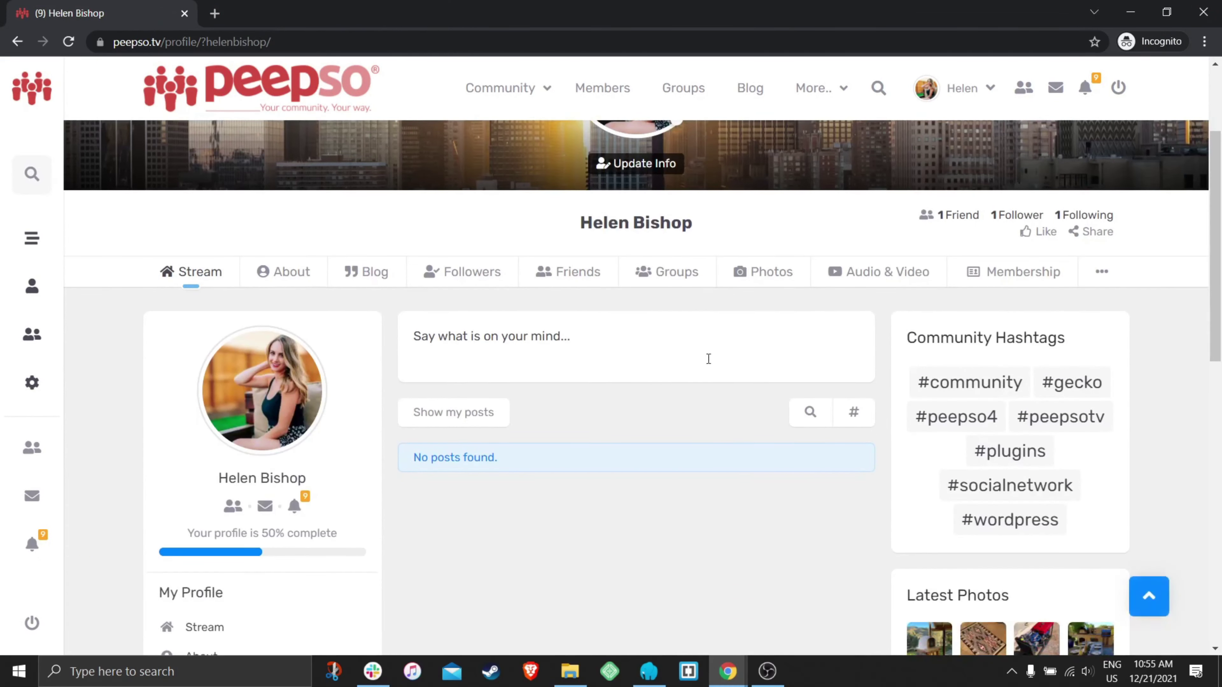
{"action": "left_click", "coordinate": [676, 279]}
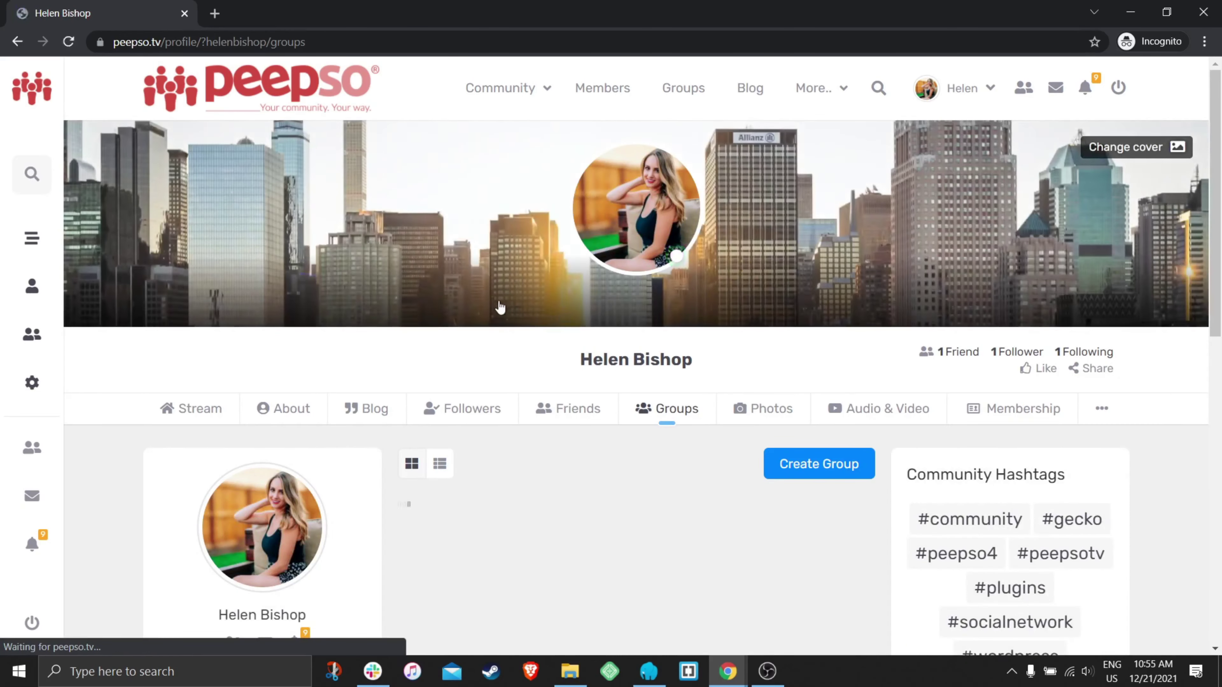
{"action": "scroll", "coordinate": [501, 294], "scroll_direction": "down", "scroll_amount": 3}
{"action": "scroll", "coordinate": [578, 306], "scroll_direction": "down", "scroll_amount": 2}
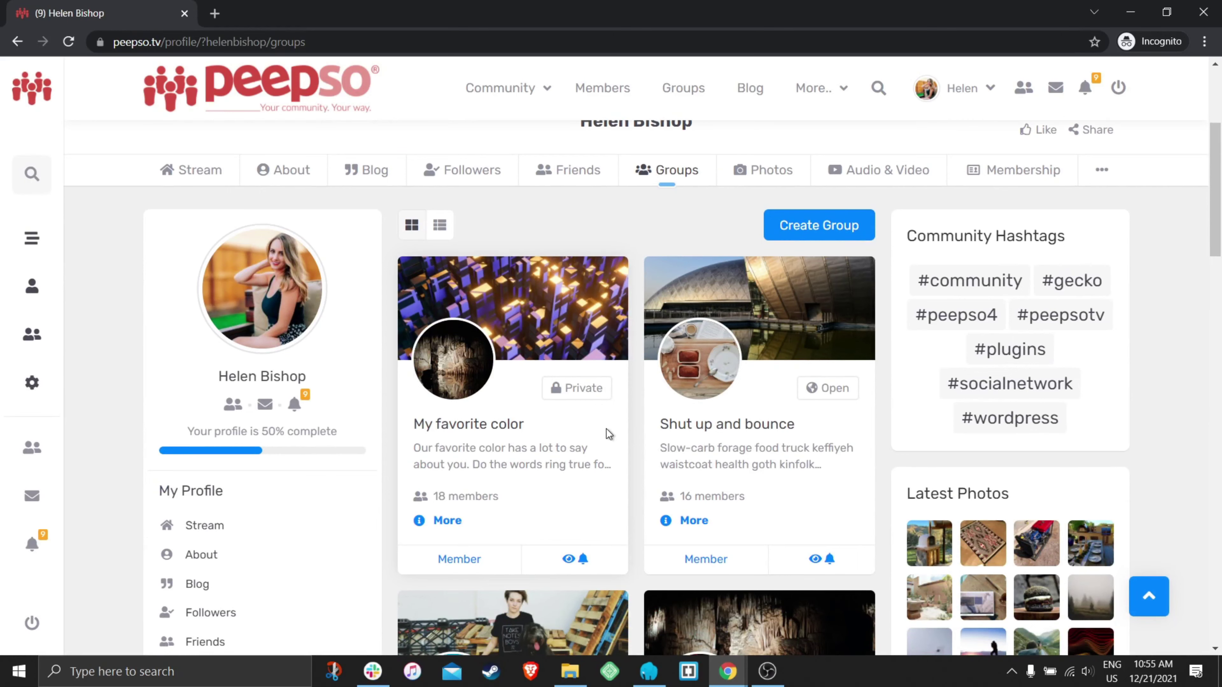
{"action": "scroll", "coordinate": [632, 335], "scroll_direction": "down", "scroll_amount": 20}
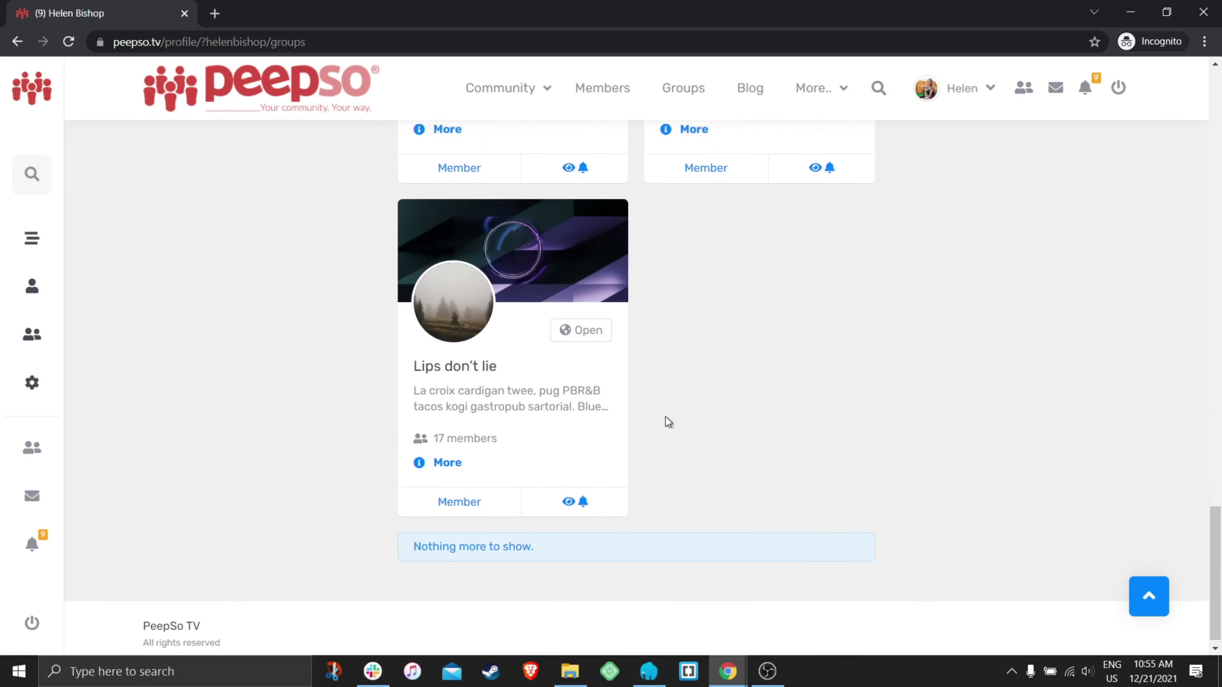
{"action": "scroll", "coordinate": [654, 419], "scroll_direction": "up", "scroll_amount": 20}
{"action": "scroll", "coordinate": [641, 412], "scroll_direction": "up", "scroll_amount": 8}
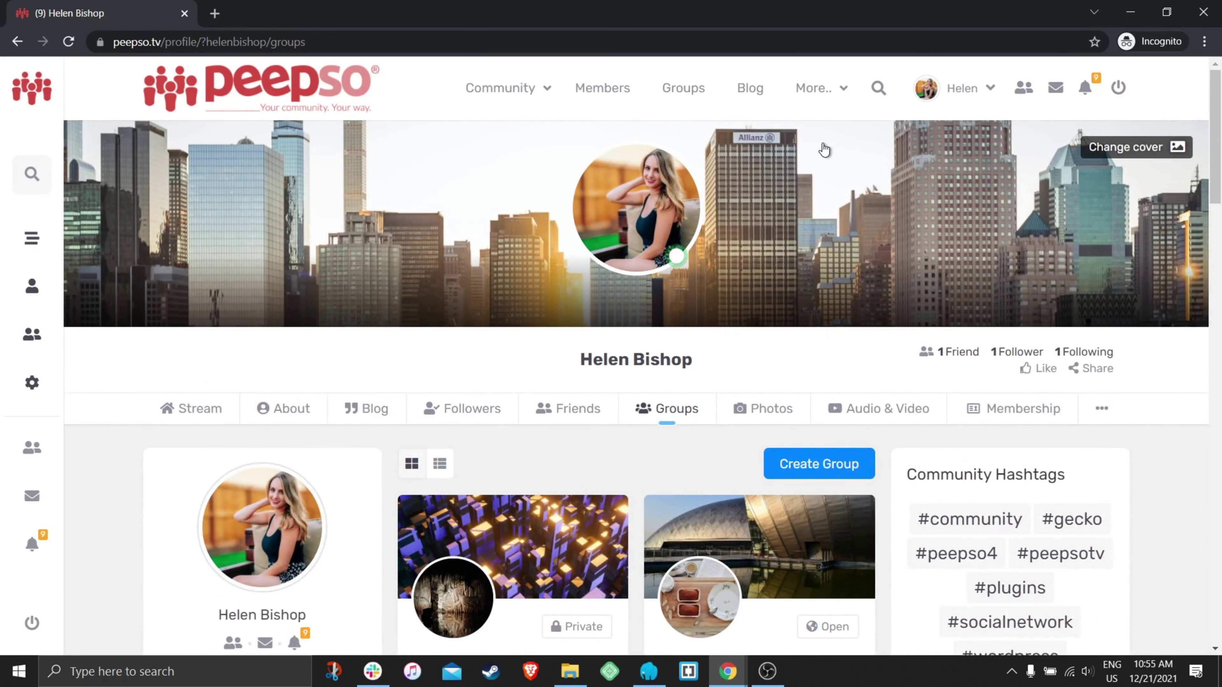
- Check out the free PeepSo TV Membership level as the test user
{"action": "mouse_move", "coordinate": [840, 91]}
{"action": "left_click", "coordinate": [828, 195]}
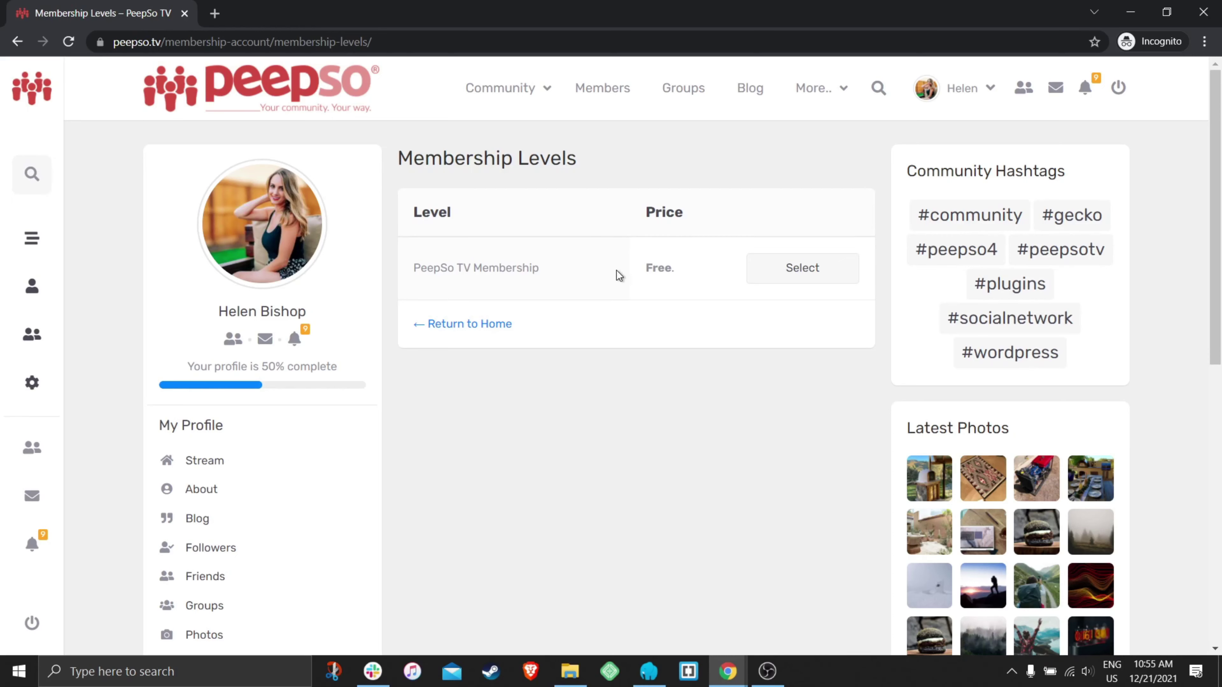
{"action": "left_click", "coordinate": [808, 269]}
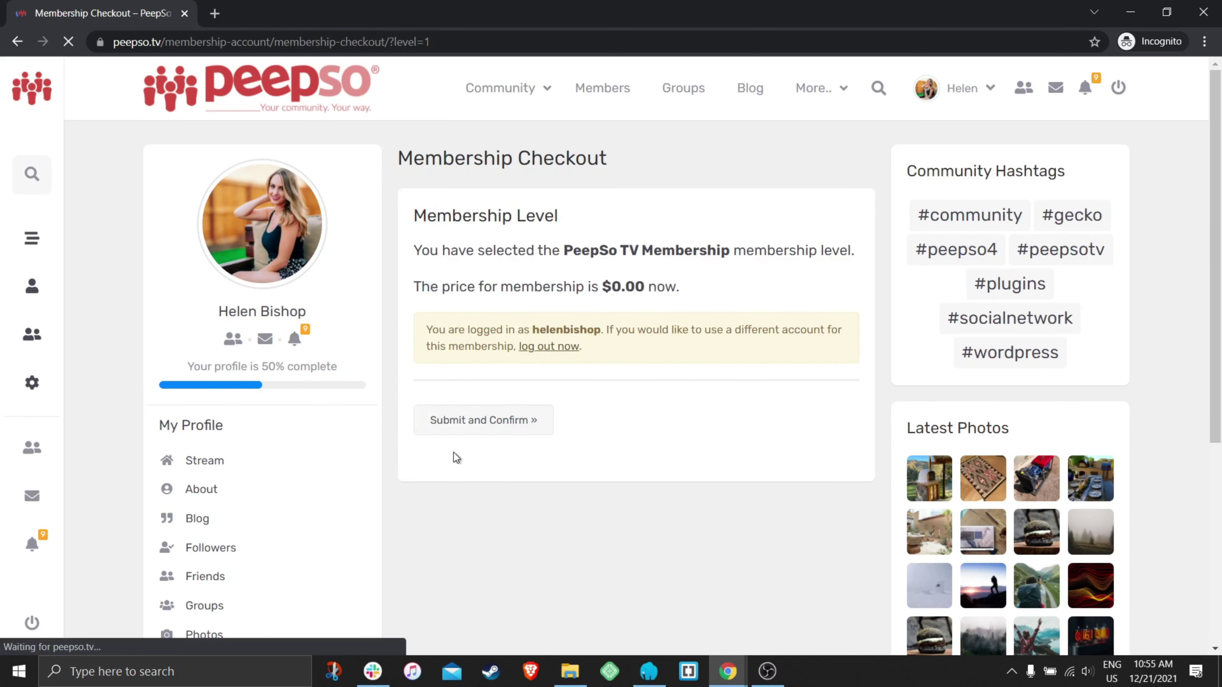
{"action": "left_click", "coordinate": [538, 424]}
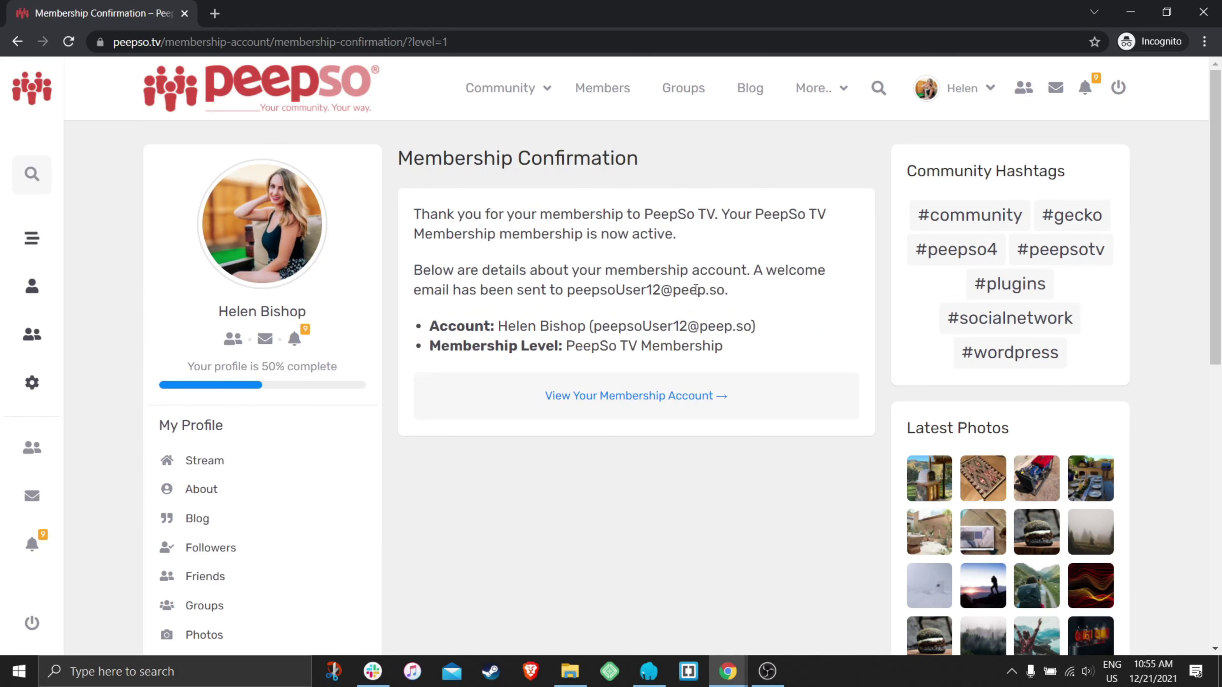
{"action": "scroll", "coordinate": [328, 450], "scroll_direction": "down", "scroll_amount": 2}
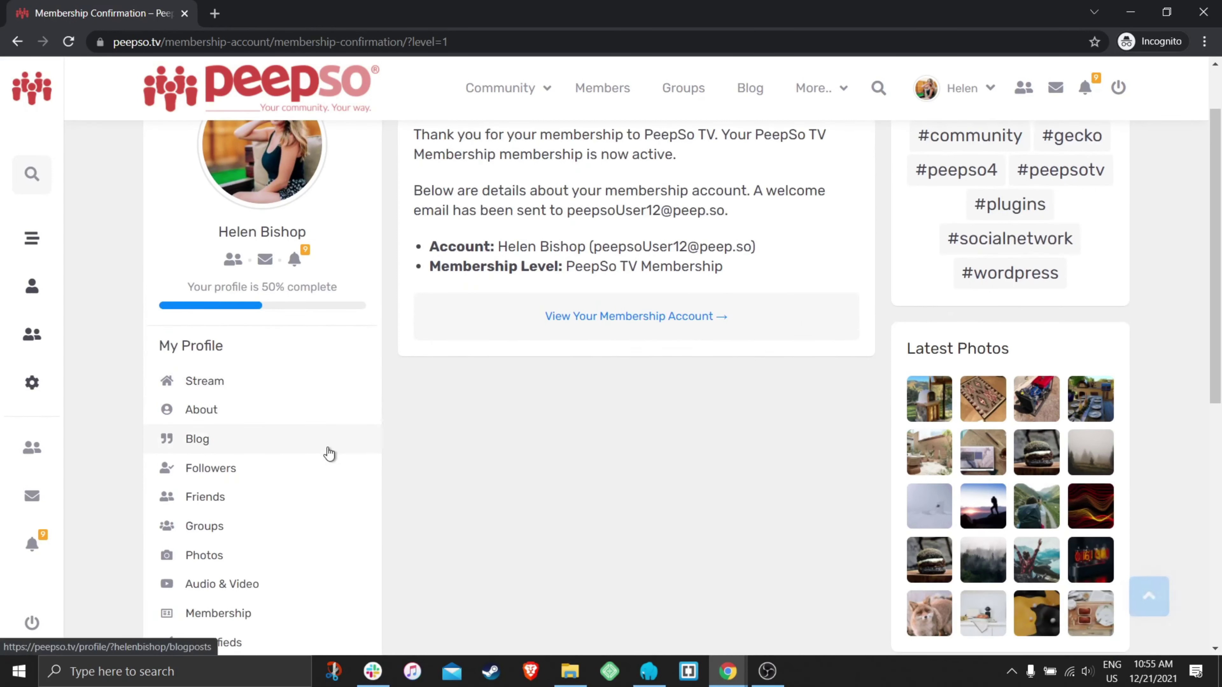
- Open PeepSoTV Awesome Group from her groups and view its member list
{"action": "left_click", "coordinate": [212, 527]}
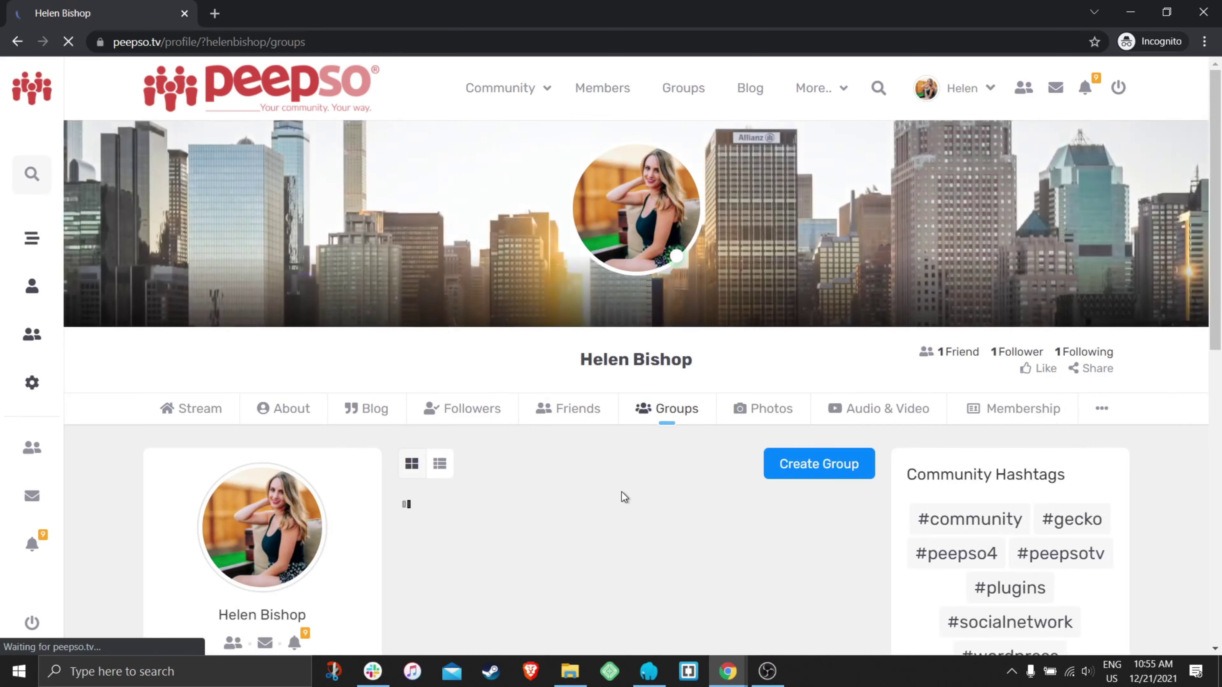
{"action": "scroll", "coordinate": [722, 353], "scroll_direction": "down", "scroll_amount": 4}
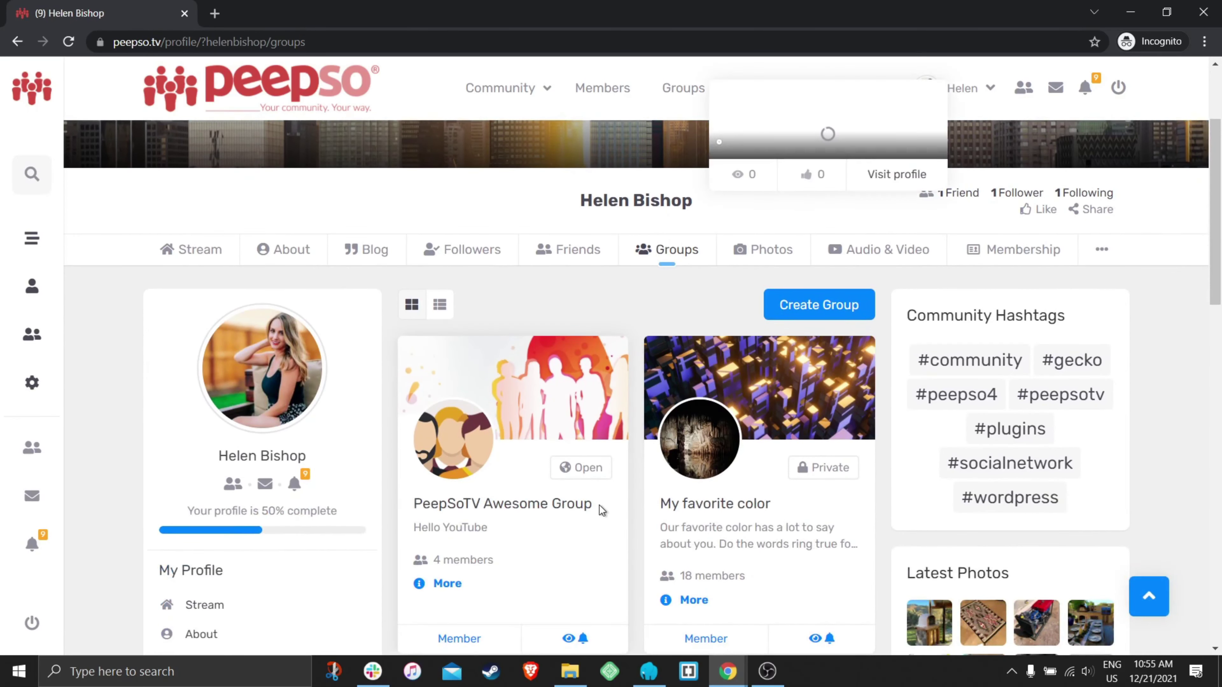
{"action": "left_click_drag", "start_coordinate": [600, 505], "coordinate": [413, 514]}
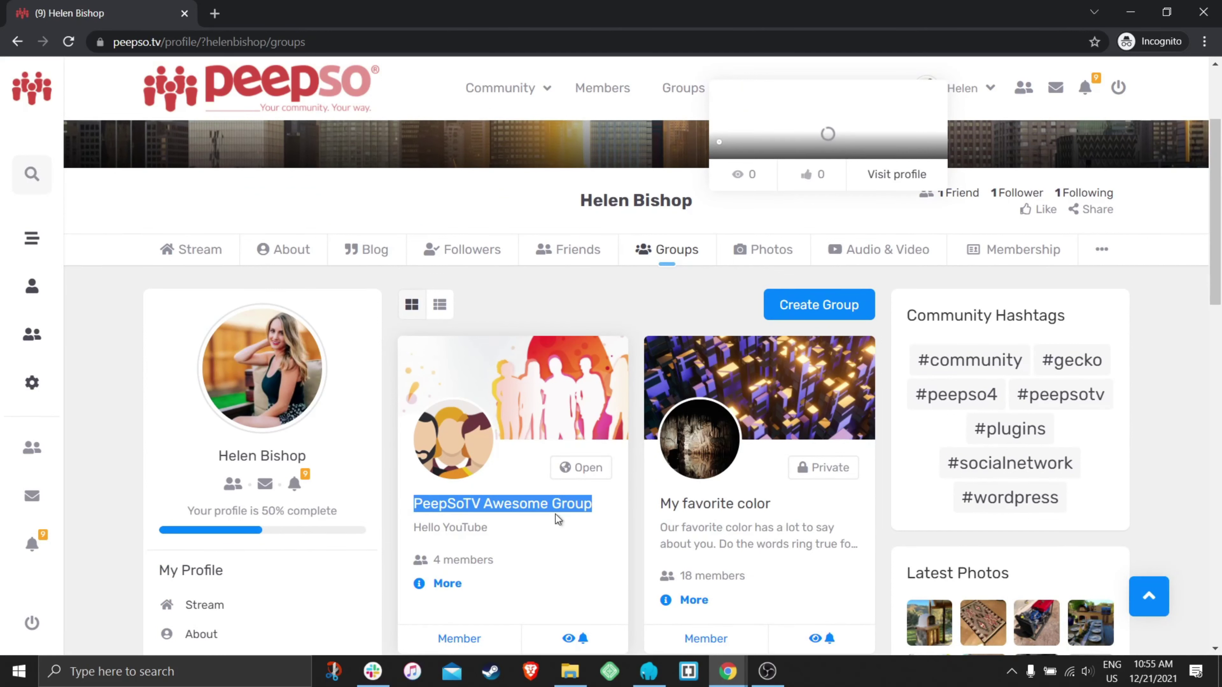
{"action": "left_click", "coordinate": [516, 407]}
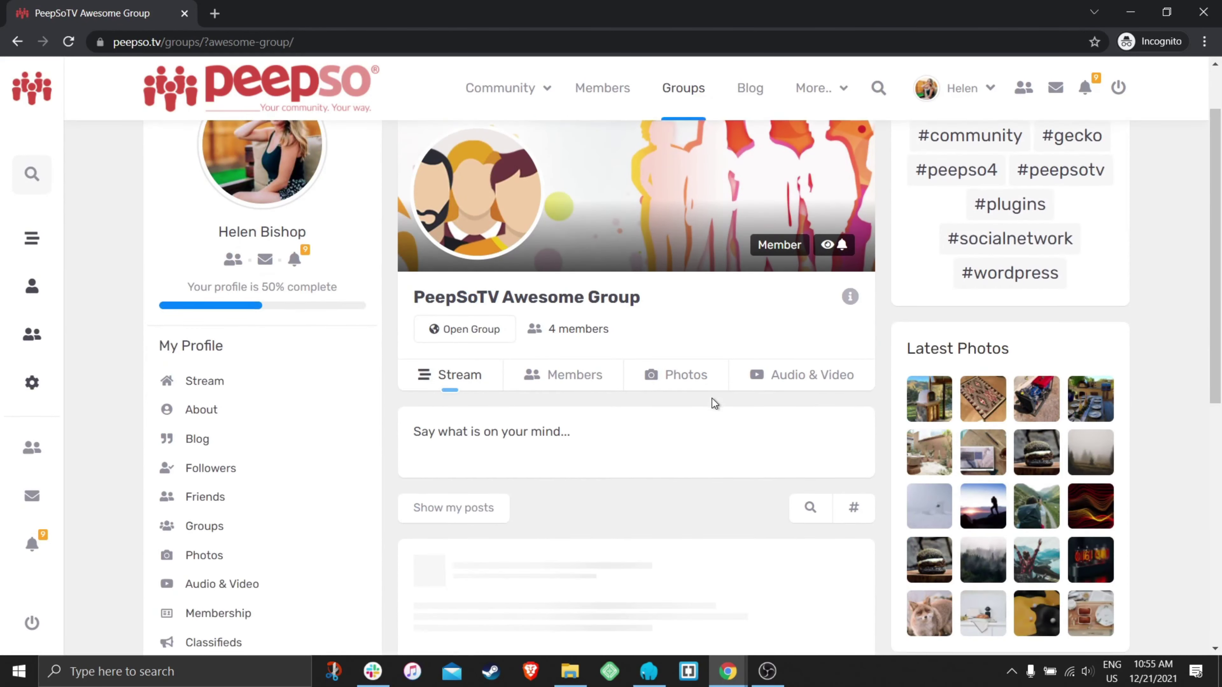
{"action": "left_click", "coordinate": [556, 376]}
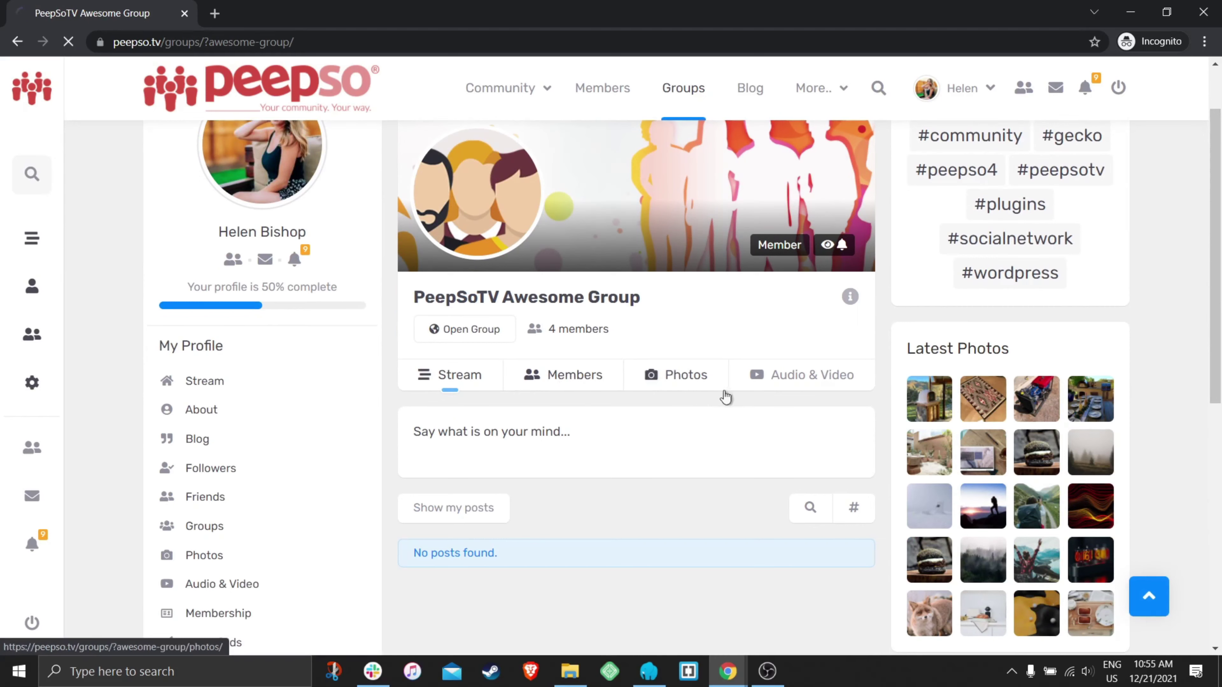
{"action": "scroll", "coordinate": [567, 343], "scroll_direction": "down", "scroll_amount": 2}
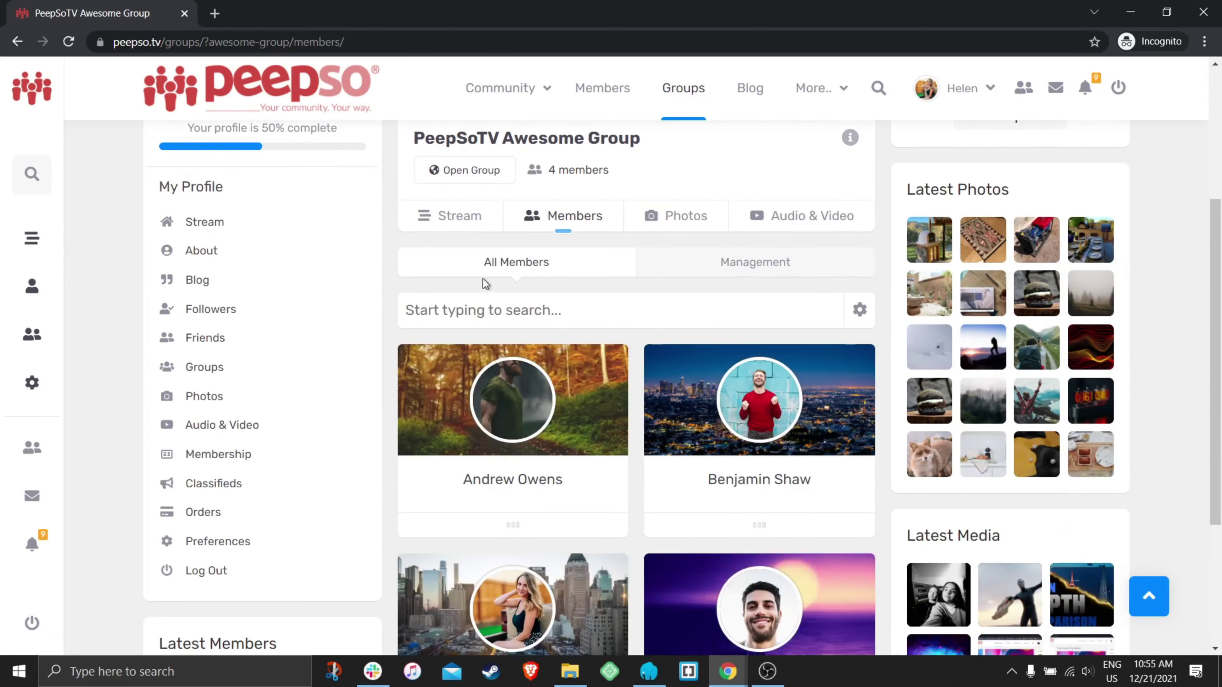
{"action": "scroll", "coordinate": [608, 375], "scroll_direction": "down", "scroll_amount": 1}
{"action": "scroll", "coordinate": [608, 377], "scroll_direction": "down", "scroll_amount": 3}
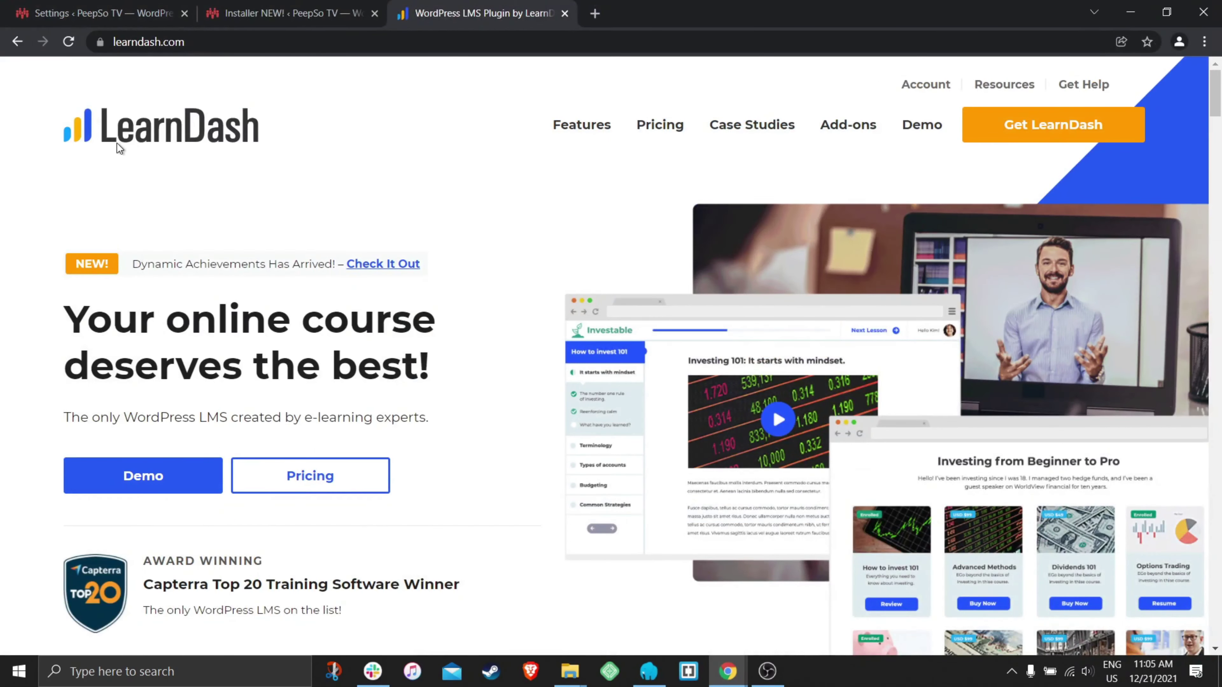
- Show the LearnDash integration marked Not installed on the PeepSo Installer
{"action": "left_click_drag", "start_coordinate": [282, 135], "coordinate": [144, 139]}
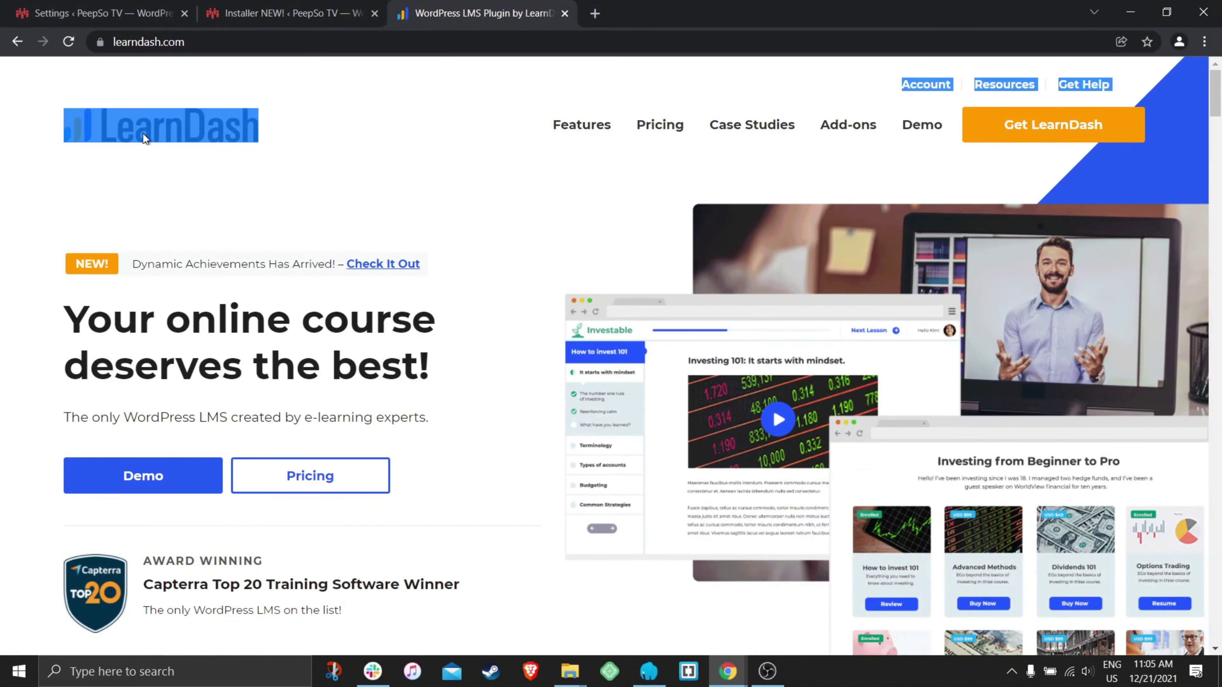
{"action": "left_click", "coordinate": [313, 22]}
{"action": "scroll", "coordinate": [419, 385], "scroll_direction": "down", "scroll_amount": 2}
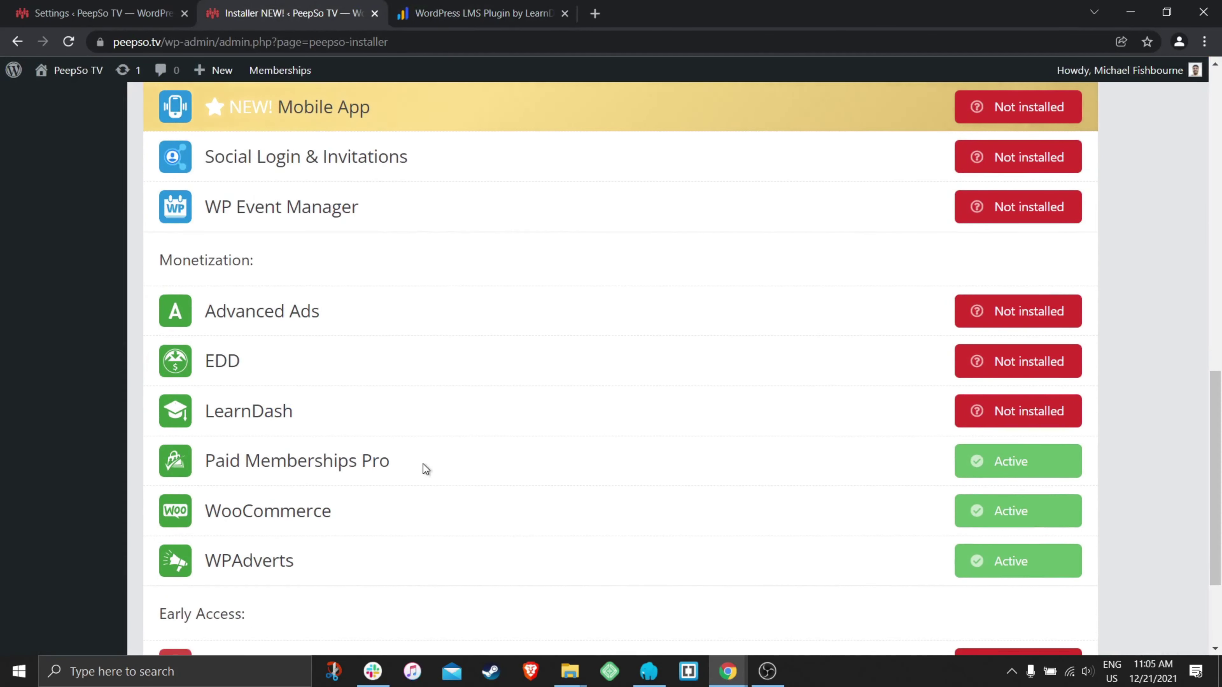
{"action": "left_click_drag", "start_coordinate": [294, 413], "coordinate": [200, 423]}
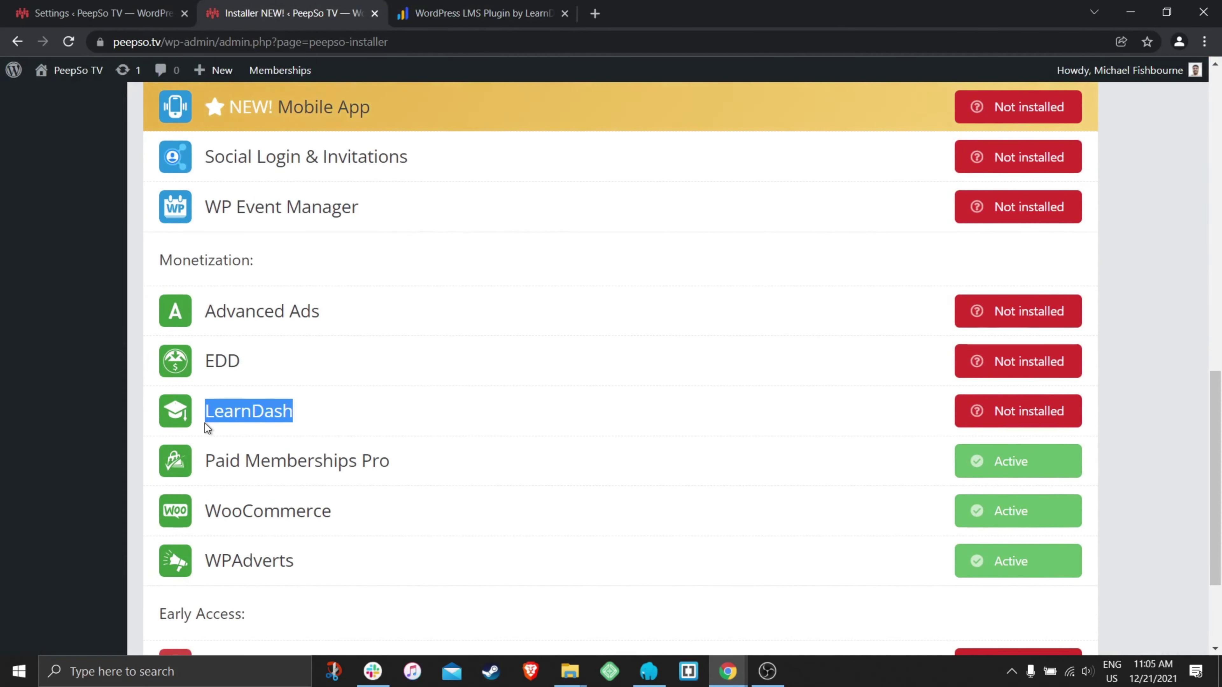
{"action": "scroll", "coordinate": [471, 132], "scroll_direction": "up", "scroll_amount": 2}
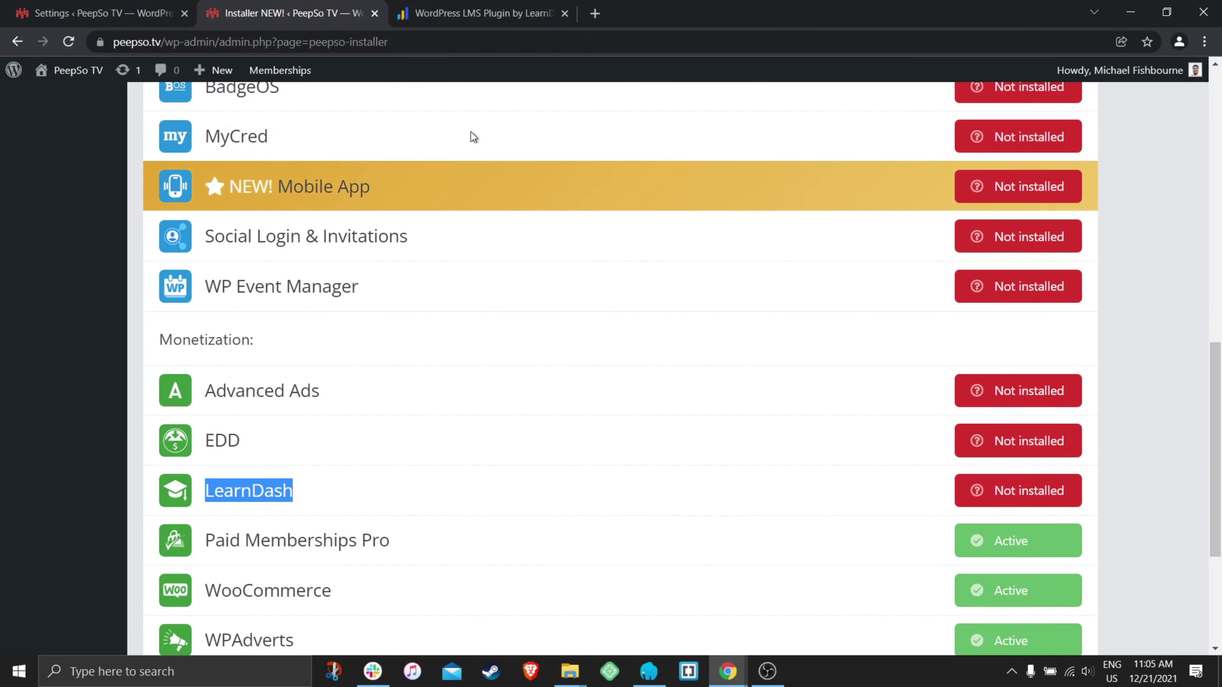
- Return to the LearnDash homepage and scroll through it
{"action": "left_click", "coordinate": [463, 17]}
{"action": "left_click", "coordinate": [304, 183]}
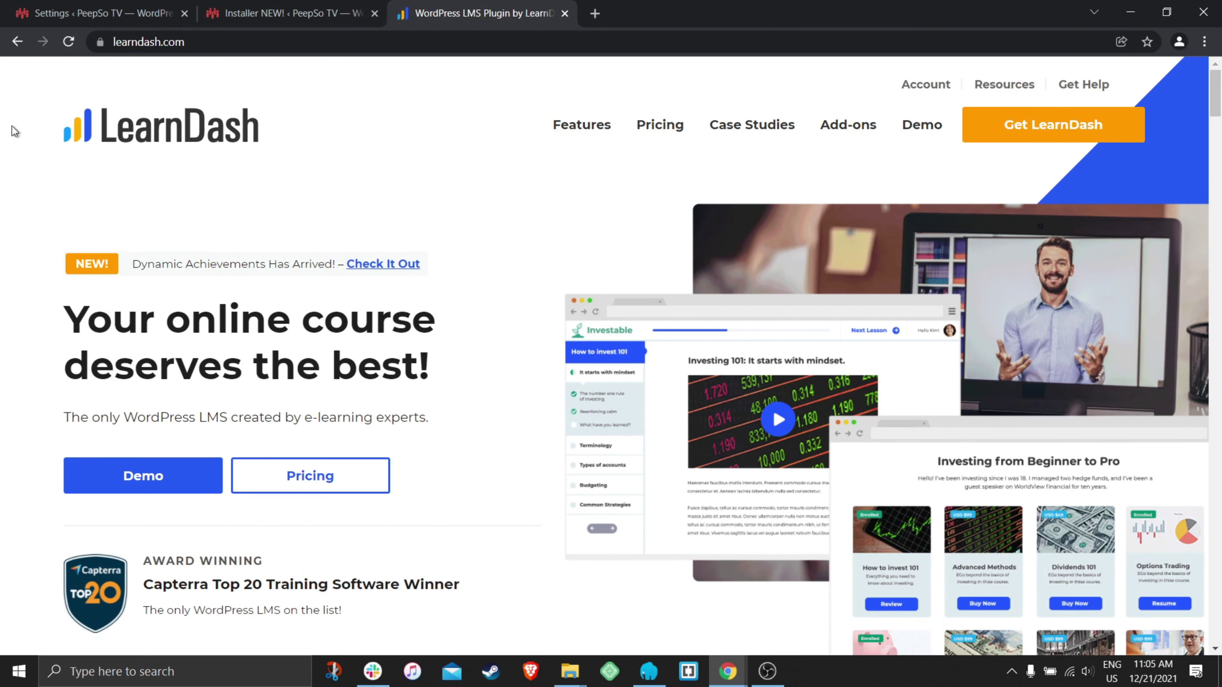
{"action": "scroll", "coordinate": [504, 238], "scroll_direction": "down", "scroll_amount": 2}
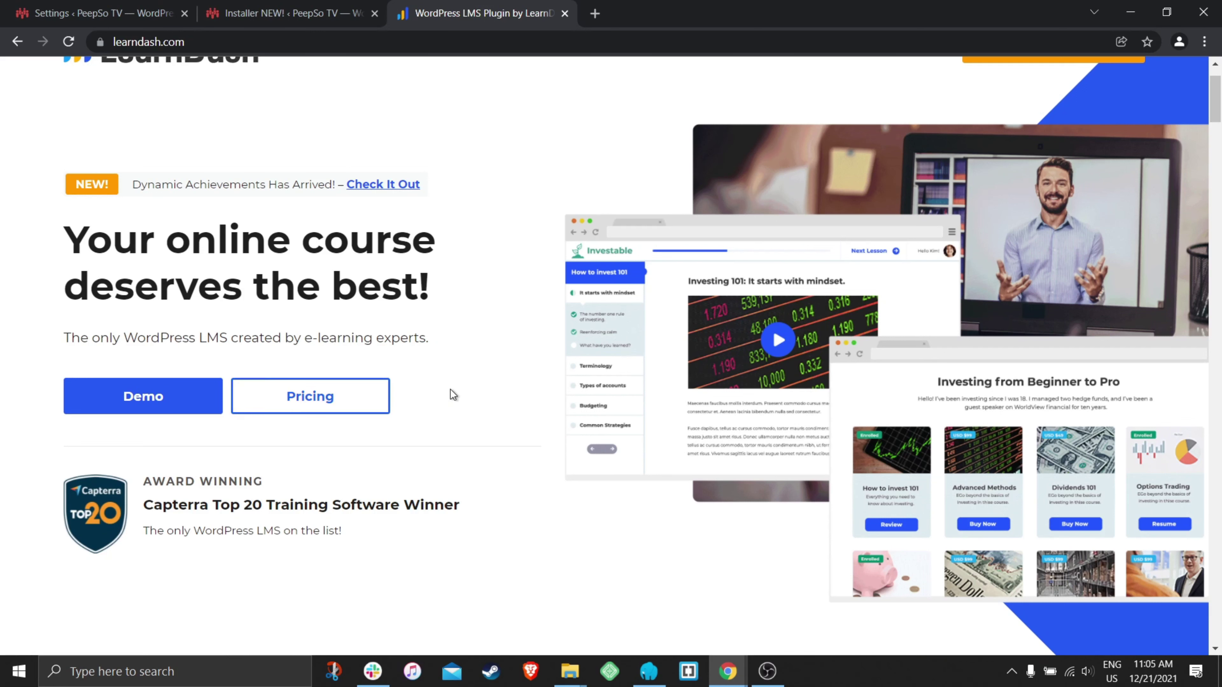
{"action": "scroll", "coordinate": [451, 391], "scroll_direction": "up", "scroll_amount": 2}
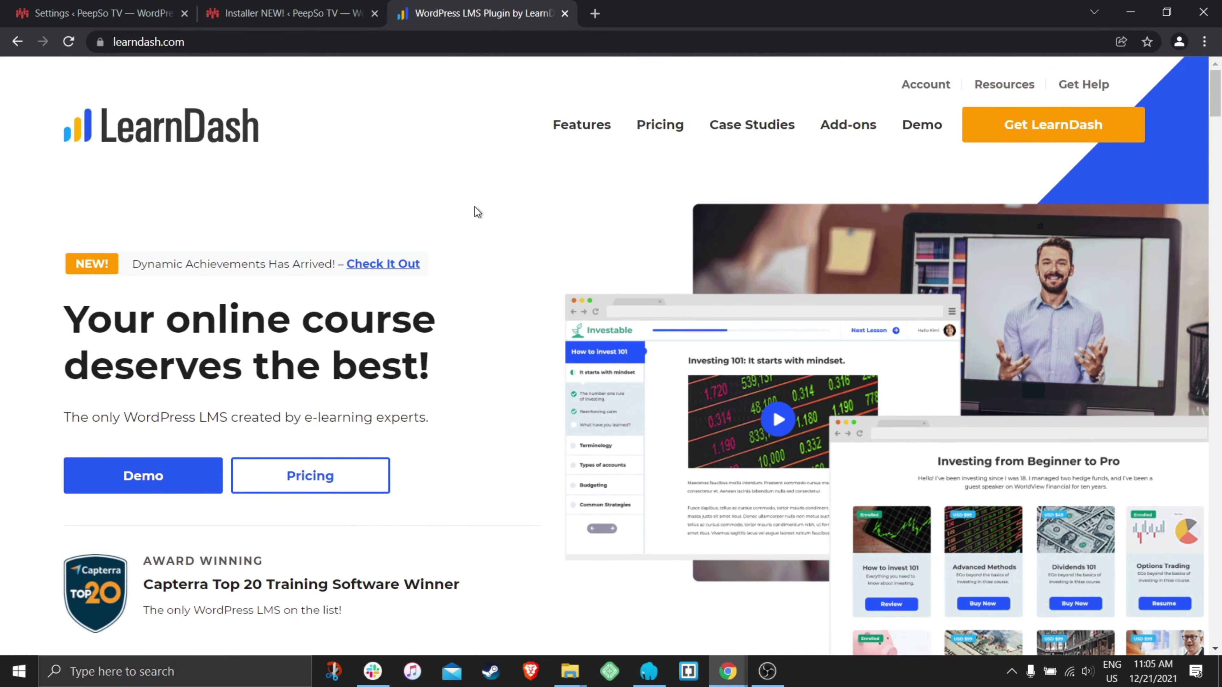